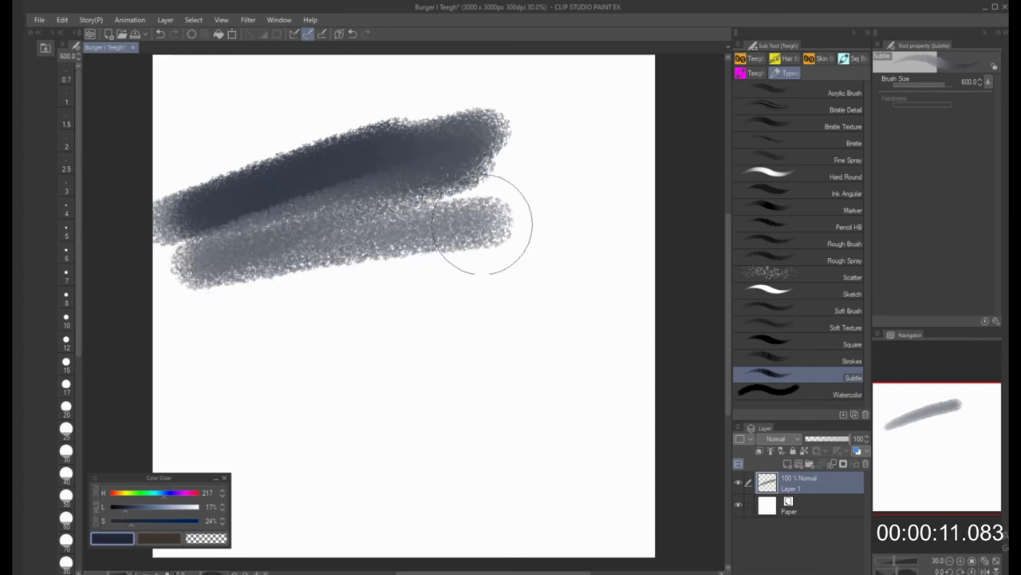
# Cover the upper two thirds of the canvas with dark blue strokes using the Subtle brush at varying sizes
pyautogui.press('[')
pyautogui.press('[')
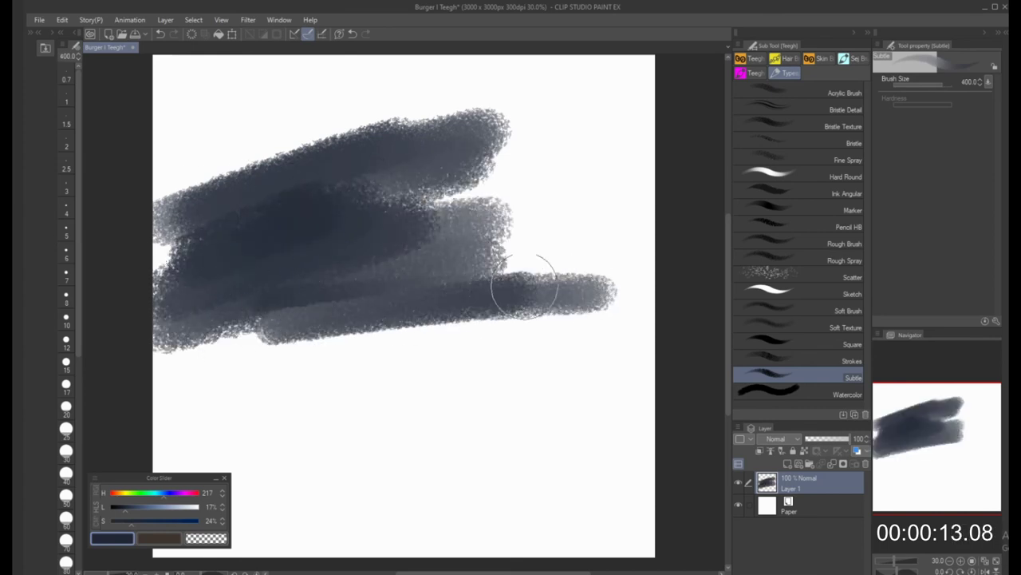
pyautogui.press(']')
pyautogui.press(']')
pyautogui.press(']')
pyautogui.moveTo(170, 186)
pyautogui.mouseDown()
pyautogui.moveTo(324, 148)
pyautogui.moveTo(318, 122)
pyautogui.moveTo(375, 114)
pyautogui.moveTo(228, 191)
pyautogui.moveTo(253, 193)
pyautogui.moveTo(274, 167)
pyautogui.moveTo(448, 155)
pyautogui.moveTo(425, 222)
pyautogui.moveTo(450, 256)
pyautogui.moveTo(621, 293)
pyautogui.moveTo(178, 361)
pyautogui.moveTo(593, 341)
pyautogui.moveTo(614, 356)
pyautogui.moveTo(612, 344)
pyautogui.moveTo(145, 393)
pyautogui.moveTo(532, 365)
pyautogui.moveTo(365, 410)
pyautogui.mouseUp()
pyautogui.press('[')
# Paint a brown ground across the lower part of the canvas with a lighter colour at hue 32 and saturation 24%
pyautogui.click(122, 494)
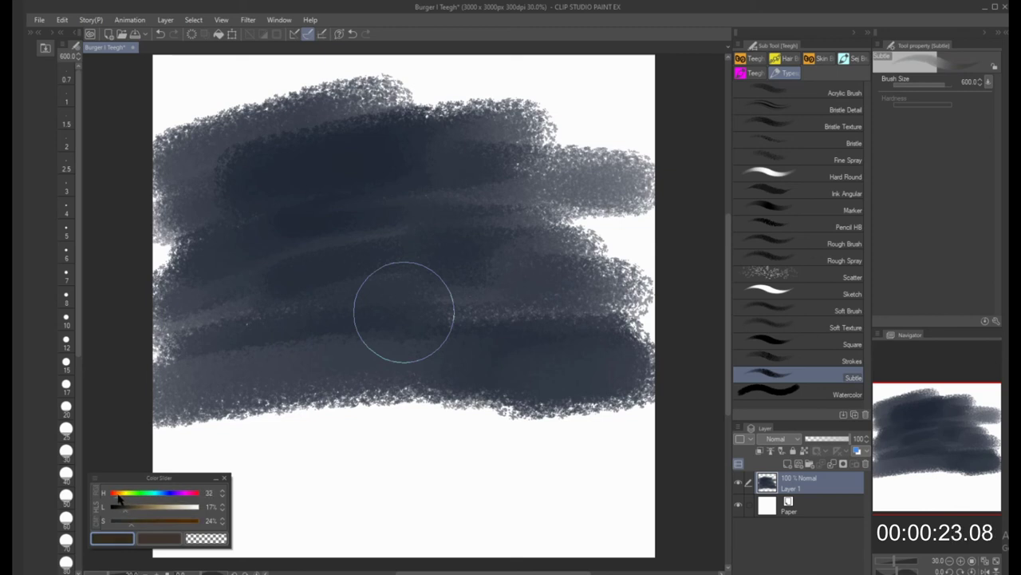
pyautogui.moveTo(125, 517); pyautogui.dragTo(134, 515)
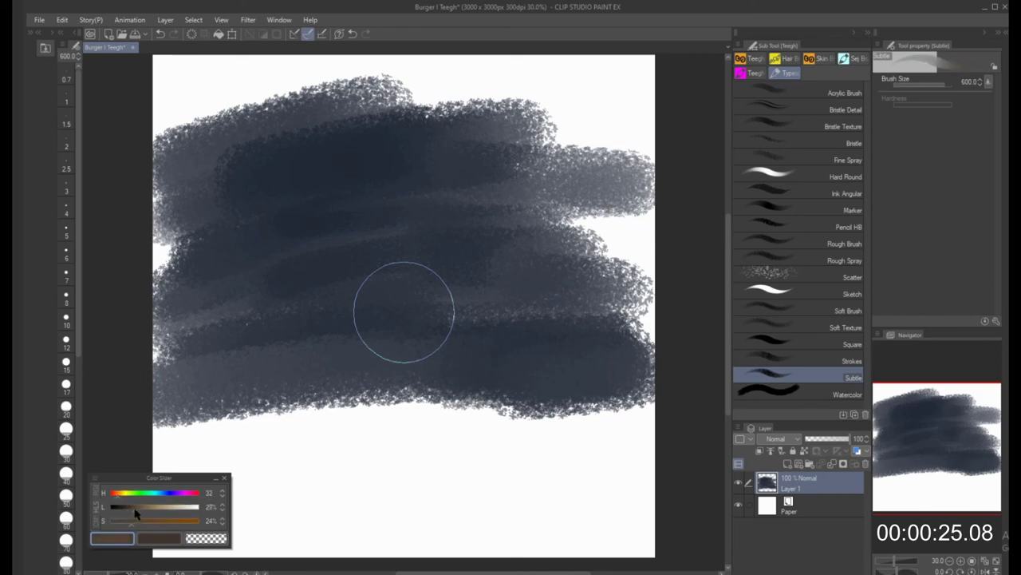
pyautogui.moveTo(338, 506)
pyautogui.mouseDown()
pyautogui.moveTo(638, 514)
pyautogui.moveTo(127, 503)
pyautogui.moveTo(131, 478)
pyautogui.moveTo(175, 454)
pyautogui.moveTo(472, 434)
pyautogui.moveTo(171, 449)
pyautogui.moveTo(603, 412)
pyautogui.moveTo(295, 493)
pyautogui.moveTo(463, 483)
pyautogui.moveTo(300, 523)
pyautogui.moveTo(441, 538)
pyautogui.moveTo(414, 550)
pyautogui.moveTo(297, 557)
pyautogui.moveTo(630, 504)
pyautogui.moveTo(610, 462)
pyautogui.moveTo(631, 521)
pyautogui.mouseUp()
# Sample the blue above the ground and extend it over the background down to the horizon and up to the canvas edges
pyautogui.keyDown('alt'); pyautogui.click(394, 381); pyautogui.keyUp('alt')
pyautogui.press('[')
pyautogui.moveTo(169, 406)
pyautogui.mouseDown()
pyautogui.moveTo(650, 373)
pyautogui.moveTo(302, 350)
pyautogui.moveTo(172, 358)
pyautogui.moveTo(174, 208)
pyautogui.moveTo(161, 171)
pyautogui.moveTo(182, 176)
pyautogui.moveTo(195, 296)
pyautogui.moveTo(244, 168)
pyautogui.moveTo(207, 125)
pyautogui.moveTo(145, 125)
pyautogui.moveTo(196, 60)
pyautogui.moveTo(320, 121)
pyautogui.moveTo(307, 119)
pyautogui.moveTo(348, 85)
pyautogui.moveTo(538, 60)
pyautogui.moveTo(450, 186)
pyautogui.moveTo(422, 193)
pyautogui.moveTo(602, 134)
pyautogui.moveTo(537, 95)
pyautogui.moveTo(582, 159)
pyautogui.moveTo(683, 240)
pyautogui.moveTo(628, 196)
pyautogui.moveTo(580, 316)
pyautogui.moveTo(592, 346)
pyautogui.moveTo(599, 298)
pyautogui.mouseUp()
pyautogui.press(']')
pyautogui.press(']')
pyautogui.press(']')
pyautogui.press(']')
pyautogui.press('[')
pyautogui.press('[')
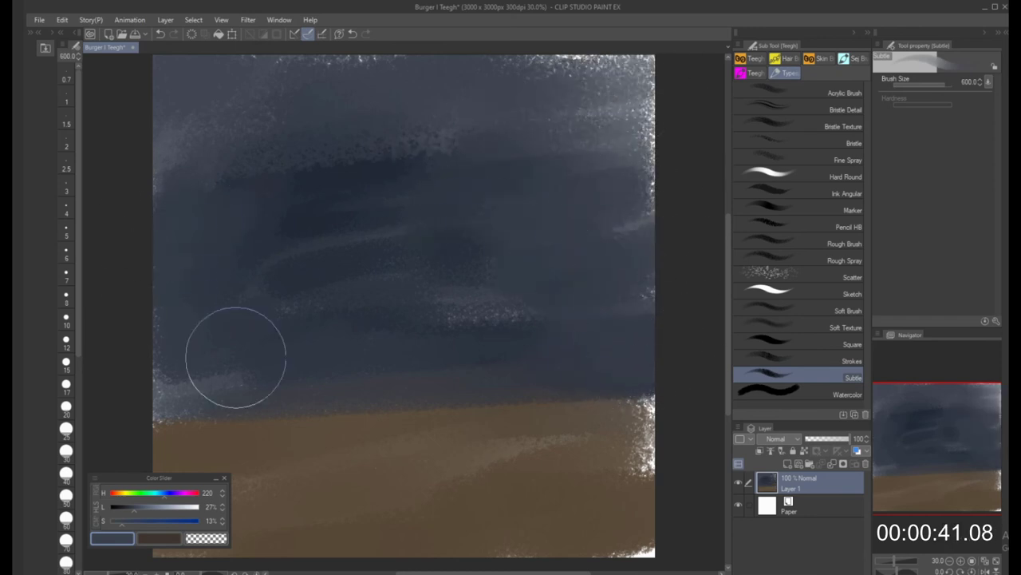
# Cover white gaps along the canvas edges and smooth the background using sampled brown for the ground and sampled blue above it
pyautogui.moveTo(235, 358); pyautogui.dragTo(190, 379)
pyautogui.keyDown('alt'); pyautogui.click(614, 431); pyautogui.keyUp('alt')
pyautogui.moveTo(614, 431)
pyautogui.mouseDown()
pyautogui.moveTo(703, 422)
pyautogui.moveTo(678, 419)
pyautogui.moveTo(618, 473)
pyautogui.moveTo(621, 518)
pyautogui.moveTo(677, 545)
pyautogui.moveTo(638, 423)
pyautogui.mouseUp()
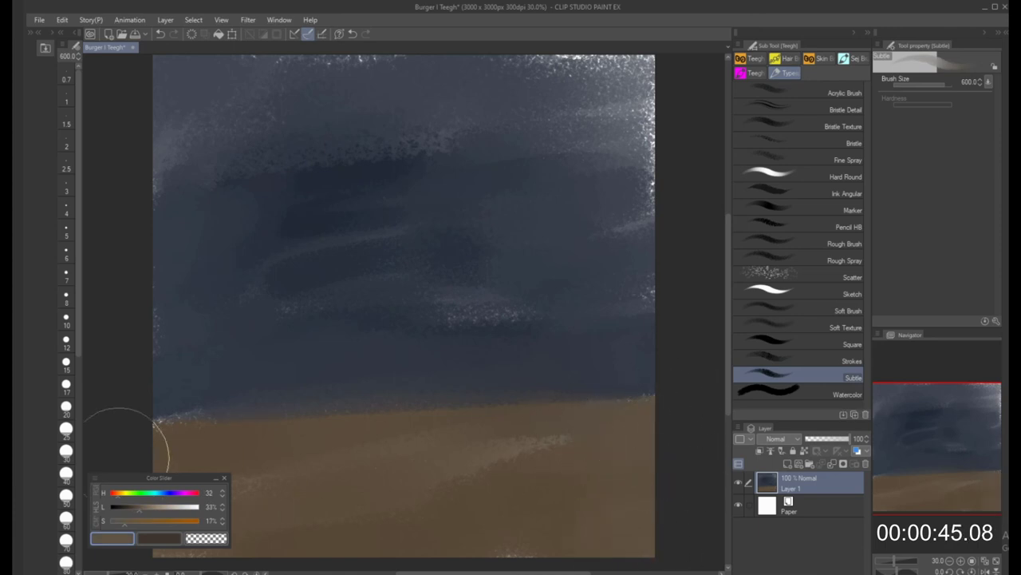
pyautogui.keyDown('alt'); pyautogui.click(586, 183); pyautogui.keyUp('alt')
pyautogui.moveTo(536, 92)
pyautogui.mouseDown()
pyautogui.moveTo(447, 88)
pyautogui.moveTo(275, 88)
pyautogui.mouseUp()
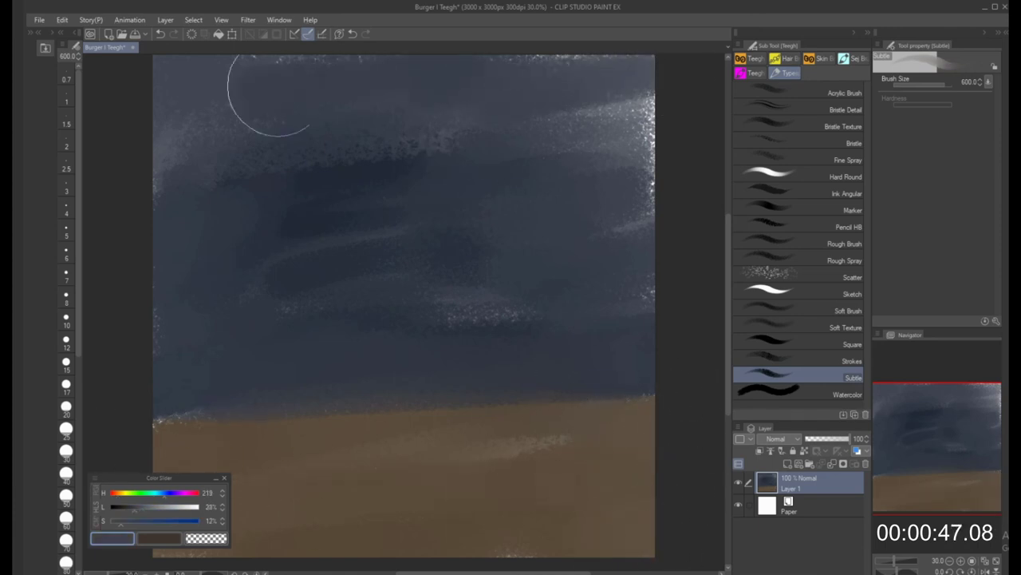
pyautogui.moveTo(616, 125); pyautogui.dragTo(627, 223)
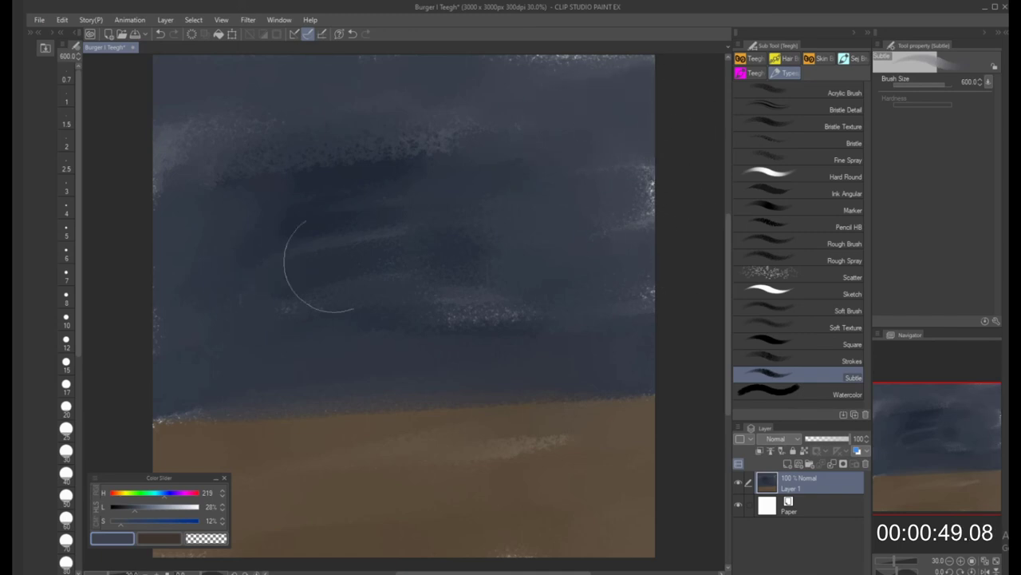
pyautogui.moveTo(319, 264); pyautogui.dragTo(354, 136)
# Darken the blue background with broad strokes at luminosity 19%, using brush sizes around 500
pyautogui.moveTo(134, 513); pyautogui.dragTo(124, 507)
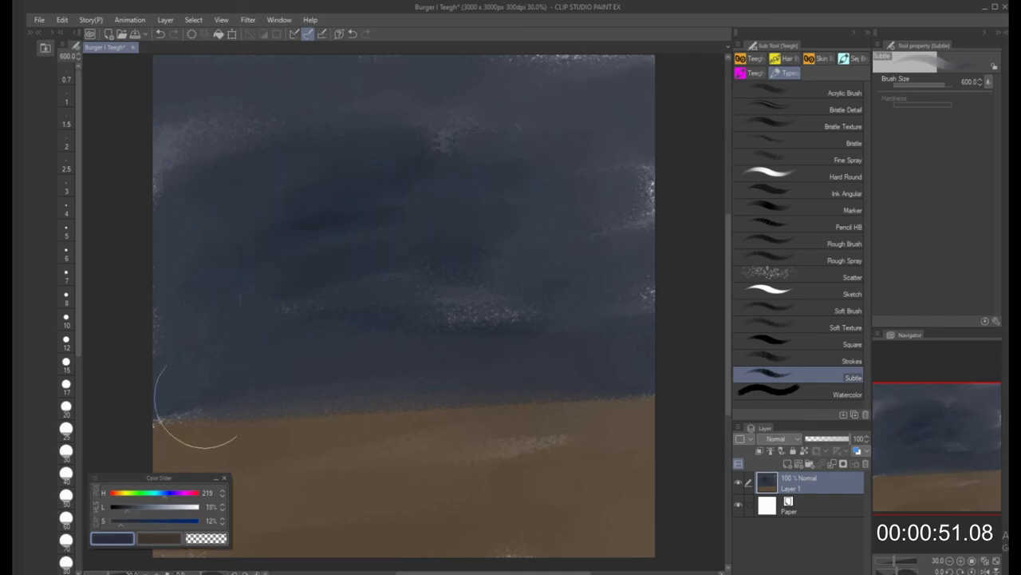
pyautogui.moveTo(435, 343)
pyautogui.mouseDown()
pyautogui.moveTo(513, 308)
pyautogui.moveTo(544, 327)
pyautogui.mouseUp()
pyautogui.press(']')
pyautogui.moveTo(214, 336)
pyautogui.mouseDown()
pyautogui.moveTo(422, 292)
pyautogui.moveTo(308, 285)
pyautogui.moveTo(481, 253)
pyautogui.moveTo(637, 279)
pyautogui.moveTo(613, 182)
pyautogui.mouseUp()
pyautogui.press('[')
pyautogui.moveTo(591, 233); pyautogui.dragTo(663, 239)
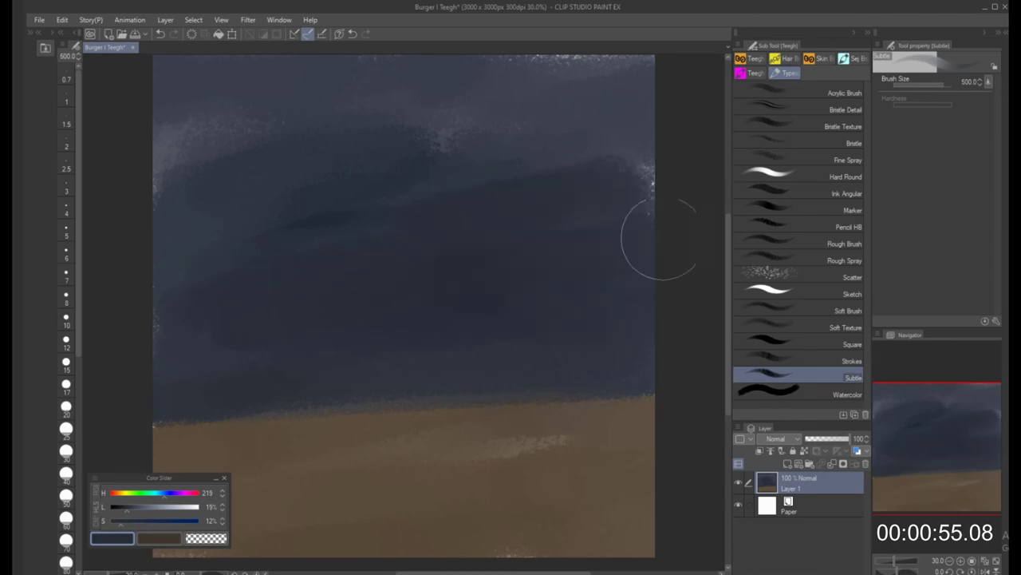
pyautogui.moveTo(296, 220)
pyautogui.mouseDown()
pyautogui.moveTo(386, 173)
pyautogui.moveTo(350, 108)
pyautogui.moveTo(479, 164)
pyautogui.mouseUp()
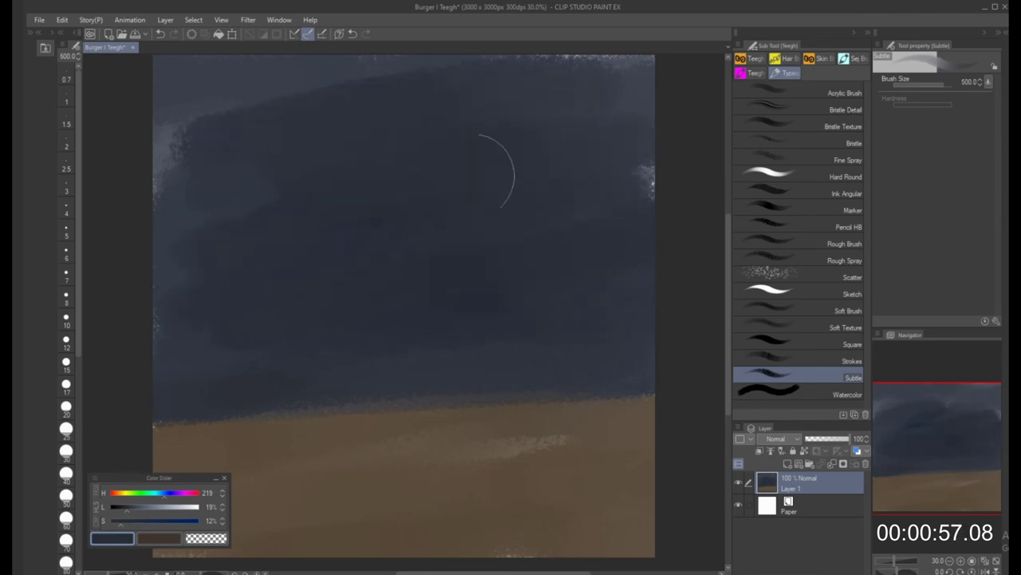
# Extend the dark blue over the background's side and top edges and blend it into the brown along the horizon
pyautogui.press('[')
pyautogui.moveTo(137, 410)
pyautogui.mouseDown()
pyautogui.moveTo(580, 389)
pyautogui.moveTo(543, 384)
pyautogui.moveTo(152, 403)
pyautogui.moveTo(555, 394)
pyautogui.moveTo(149, 413)
pyautogui.moveTo(604, 404)
pyautogui.moveTo(389, 405)
pyautogui.moveTo(329, 394)
pyautogui.moveTo(599, 284)
pyautogui.moveTo(623, 173)
pyautogui.moveTo(450, 193)
pyautogui.moveTo(192, 191)
pyautogui.moveTo(202, 178)
pyautogui.moveTo(168, 250)
pyautogui.moveTo(200, 355)
pyautogui.moveTo(299, 212)
pyautogui.moveTo(173, 177)
pyautogui.moveTo(158, 122)
pyautogui.moveTo(154, 88)
pyautogui.mouseUp()
pyautogui.press(']')
pyautogui.press(']')
pyautogui.moveTo(638, 92); pyautogui.dragTo(387, 72)
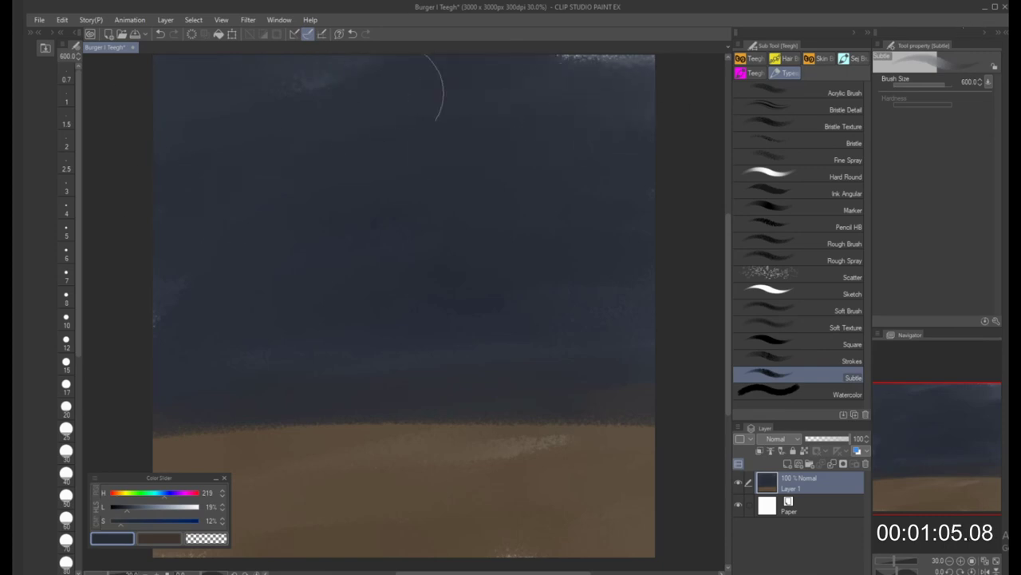
pyautogui.moveTo(164, 405)
pyautogui.mouseDown()
pyautogui.moveTo(648, 399)
pyautogui.moveTo(297, 419)
pyautogui.moveTo(678, 410)
pyautogui.mouseUp()
# Sample the ground's brown and redefine its upper edge with horizontal strokes at brush size 300
pyautogui.keyDown('alt'); pyautogui.click(520, 457); pyautogui.keyUp('alt')
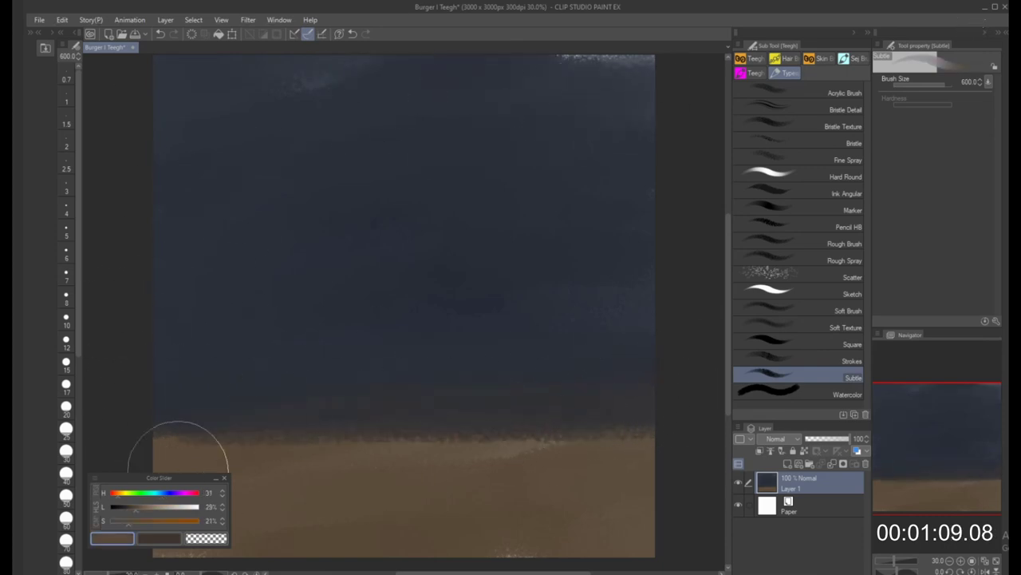
pyautogui.press('[')
pyautogui.press('[')
pyautogui.press('[')
pyautogui.moveTo(142, 465); pyautogui.dragTo(324, 451)
pyautogui.moveTo(137, 447); pyautogui.dragTo(382, 443)
pyautogui.moveTo(168, 444); pyautogui.dragTo(644, 434)
pyautogui.moveTo(294, 467); pyautogui.dragTo(622, 451)
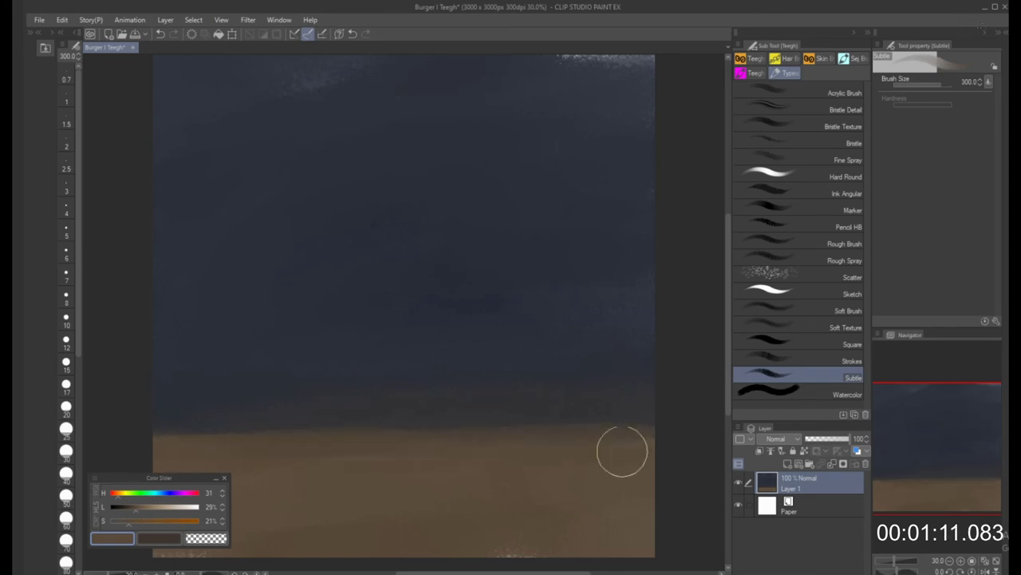
pyautogui.press(']')
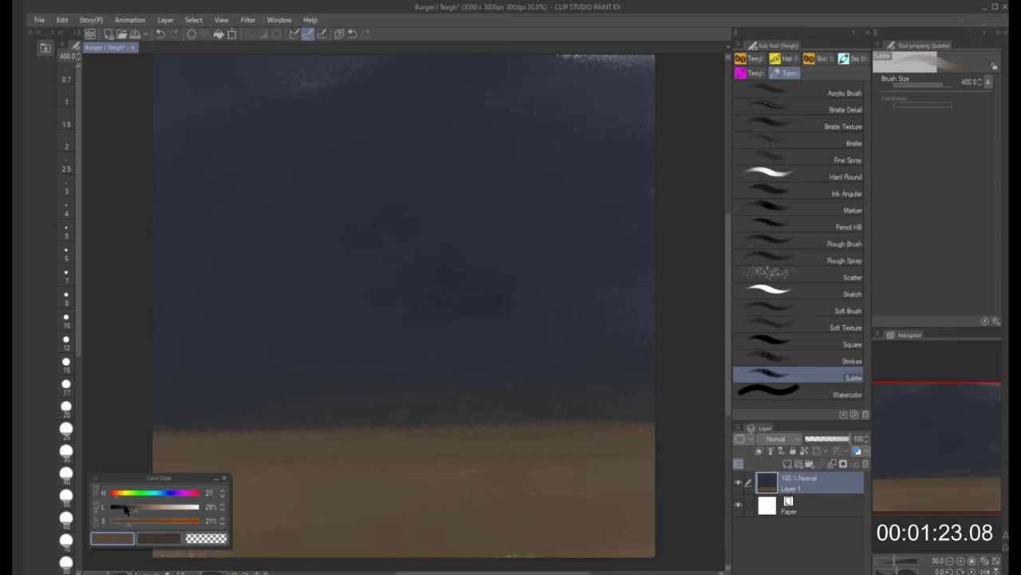
# Sketch the top bun's upper arc in orange-brown (hue 25, luminosity 48%, saturation 35%) with the brush at size 100
pyautogui.moveTo(133, 514); pyautogui.dragTo(133, 516)
pyautogui.moveTo(133, 515); pyautogui.dragTo(157, 513)
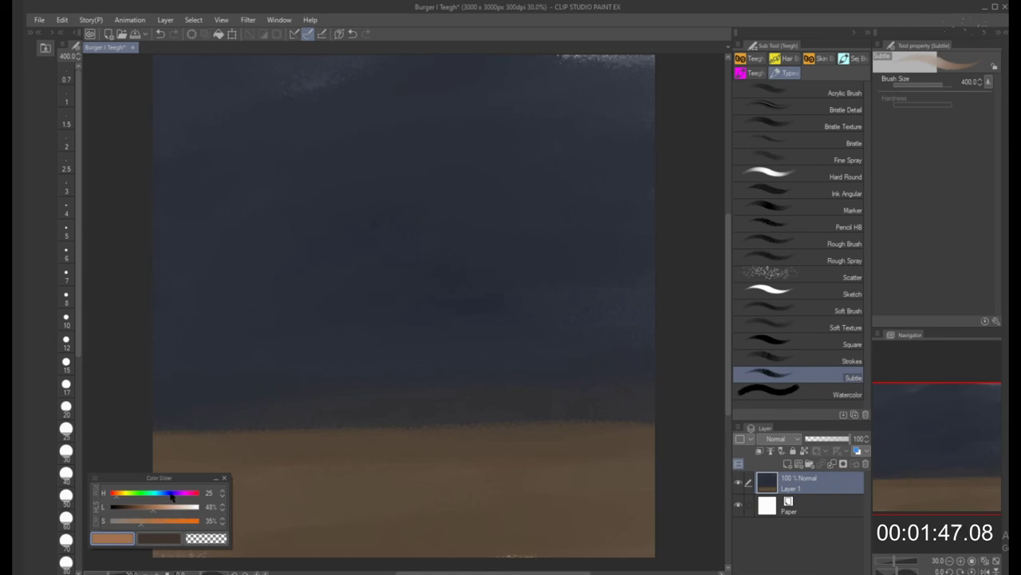
pyautogui.press('[')
pyautogui.press('[')
pyautogui.press('[')
pyautogui.press('[')
pyautogui.press('[')
pyautogui.press('[')
pyautogui.moveTo(268, 276)
pyautogui.mouseDown()
pyautogui.moveTo(308, 228)
pyautogui.moveTo(335, 218)
pyautogui.moveTo(429, 232)
pyautogui.mouseUp()
pyautogui.moveTo(364, 219); pyautogui.dragTo(480, 241)
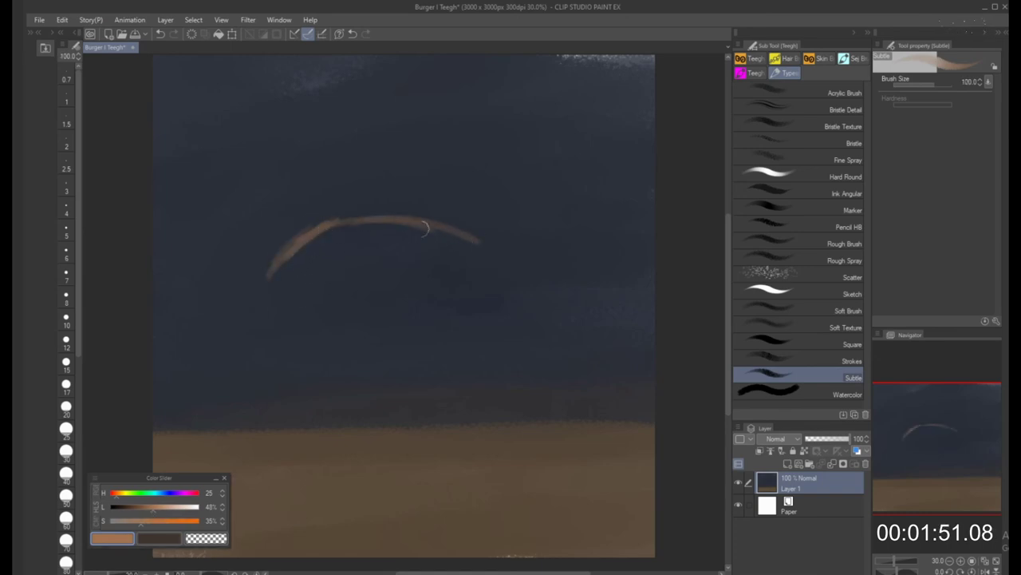
pyautogui.moveTo(405, 224); pyautogui.dragTo(503, 240)
pyautogui.moveTo(297, 248)
pyautogui.mouseDown()
pyautogui.moveTo(388, 200)
pyautogui.moveTo(326, 217)
pyautogui.moveTo(431, 217)
pyautogui.moveTo(496, 247)
pyautogui.mouseUp()
# Outline the top bun's left side and flat base, and thicken its arc down the right side with brush size 170
pyautogui.press(']')
pyautogui.press(']')
pyautogui.moveTo(271, 285)
pyautogui.mouseDown()
pyautogui.moveTo(277, 309)
pyautogui.moveTo(263, 309)
pyautogui.moveTo(298, 318)
pyautogui.moveTo(334, 327)
pyautogui.moveTo(404, 319)
pyautogui.mouseUp()
pyautogui.press('[')
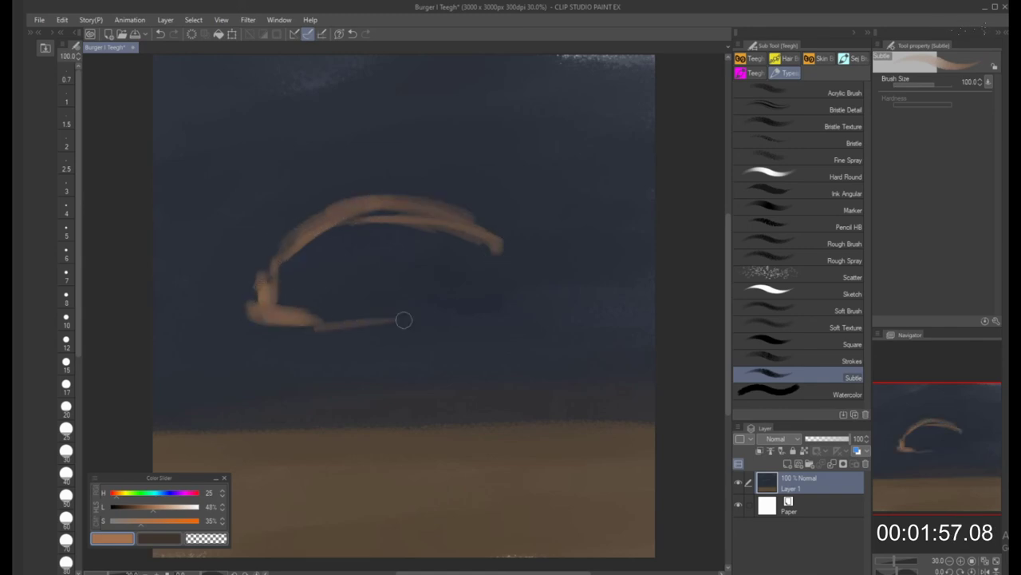
pyautogui.moveTo(330, 327); pyautogui.dragTo(467, 320)
pyautogui.press(']')
pyautogui.press(']')
pyautogui.press(']')
pyautogui.moveTo(474, 215); pyautogui.dragTo(524, 260)
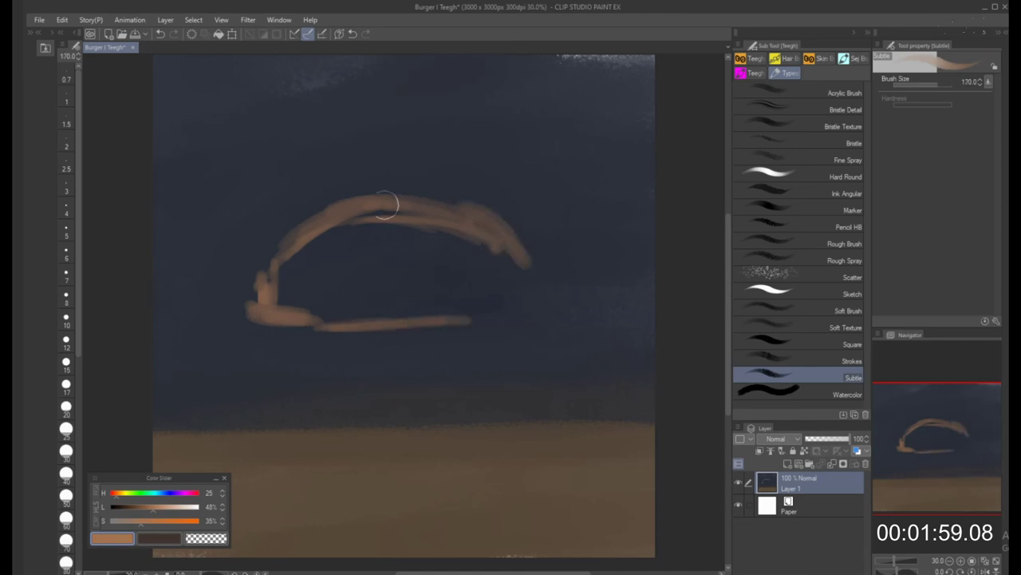
pyautogui.moveTo(304, 236)
pyautogui.mouseDown()
pyautogui.moveTo(265, 274)
pyautogui.moveTo(333, 213)
pyautogui.moveTo(429, 195)
pyautogui.moveTo(519, 257)
pyautogui.mouseUp()
# Fill the inside of the top bun with the same orange-brown using a brush enlarged to size 600
pyautogui.press(']')
pyautogui.press(']')
pyautogui.press(']')
pyautogui.press(']')
pyautogui.press(']')
pyautogui.press(']')
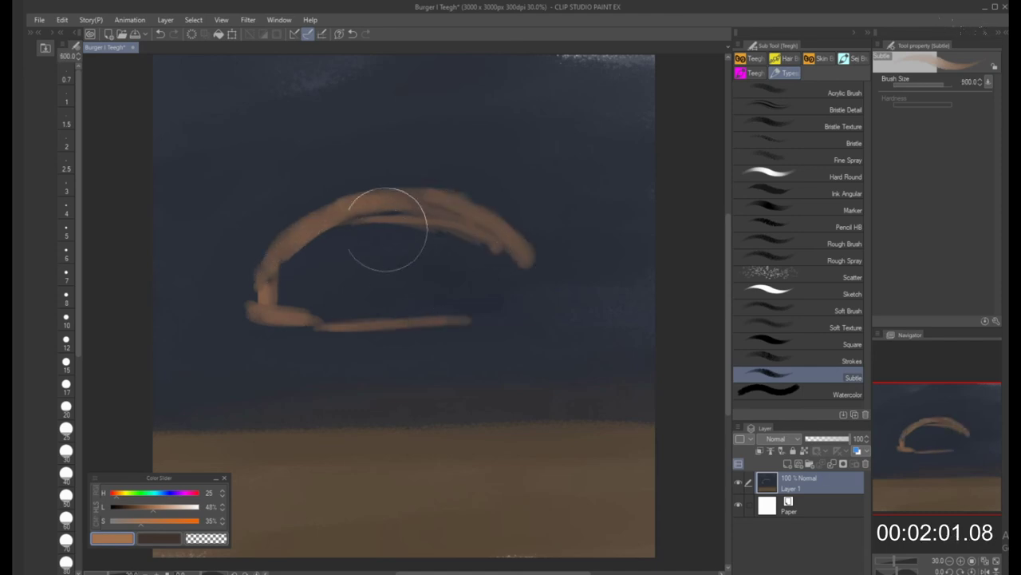
pyautogui.moveTo(383, 228)
pyautogui.mouseDown()
pyautogui.moveTo(388, 240)
pyautogui.moveTo(313, 280)
pyautogui.moveTo(365, 269)
pyautogui.moveTo(354, 285)
pyautogui.moveTo(438, 235)
pyautogui.moveTo(467, 287)
pyautogui.mouseUp()
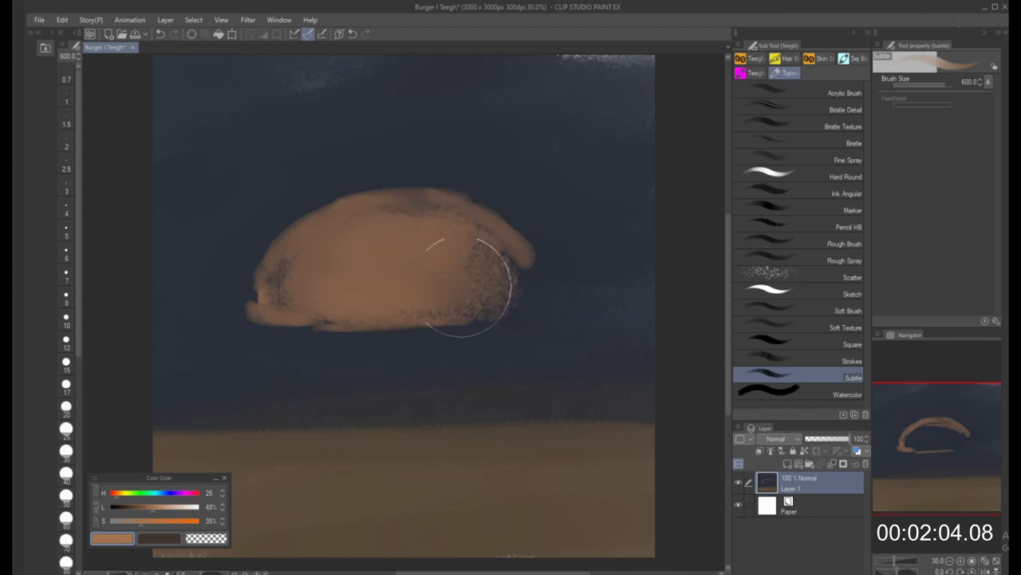
# Lower the colour's luminosity to 37% and paint over the top bun, rounding out its left and right sides
pyautogui.click(143, 508)
pyautogui.press('[')
pyautogui.moveTo(293, 264)
pyautogui.mouseDown()
pyautogui.moveTo(277, 295)
pyautogui.moveTo(300, 252)
pyautogui.moveTo(352, 220)
pyautogui.moveTo(276, 297)
pyautogui.moveTo(328, 233)
pyautogui.moveTo(392, 205)
pyautogui.moveTo(467, 228)
pyautogui.mouseUp()
pyautogui.press('[')
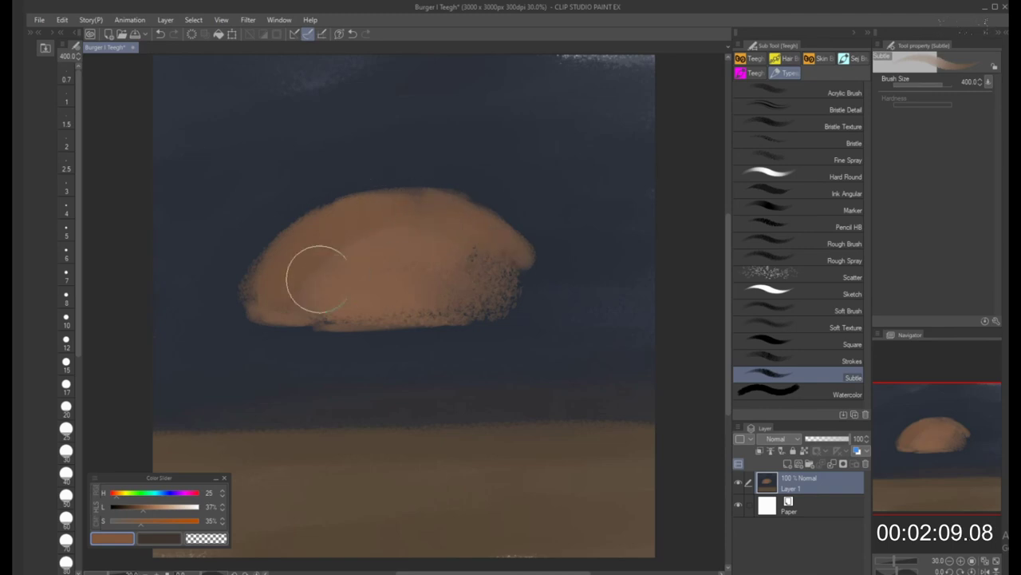
pyautogui.moveTo(317, 279)
pyautogui.mouseDown()
pyautogui.moveTo(359, 304)
pyautogui.moveTo(393, 291)
pyautogui.moveTo(509, 283)
pyautogui.moveTo(515, 270)
pyautogui.moveTo(498, 240)
pyautogui.moveTo(423, 215)
pyautogui.moveTo(522, 285)
pyautogui.moveTo(479, 273)
pyautogui.mouseUp()
pyautogui.press(']')
pyautogui.press('[')
pyautogui.moveTo(285, 312)
pyautogui.mouseDown()
pyautogui.moveTo(513, 310)
pyautogui.moveTo(522, 299)
pyautogui.moveTo(459, 260)
pyautogui.moveTo(513, 285)
pyautogui.mouseUp()
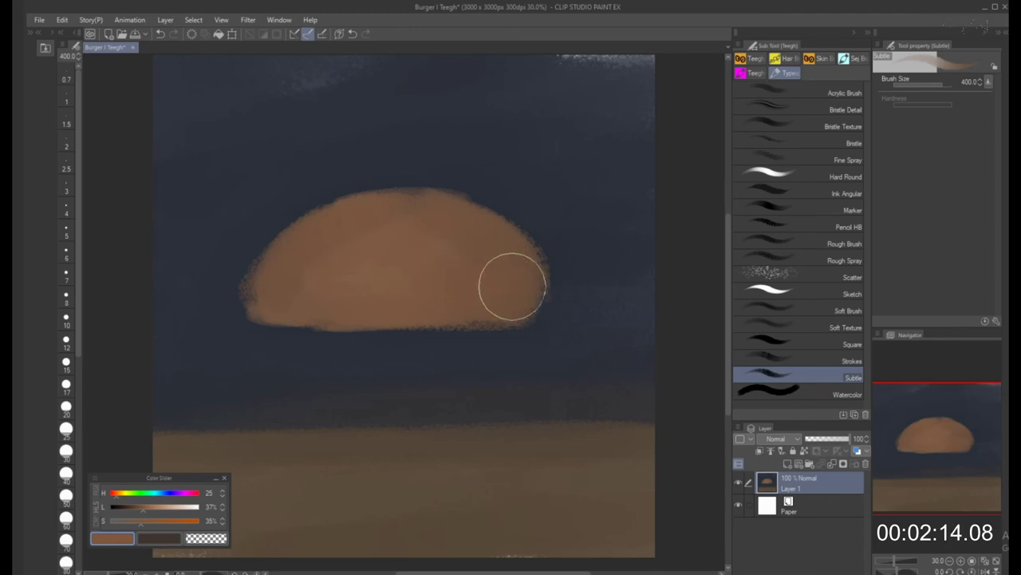
# Choose the Square brush and enlarge it to size 170
pyautogui.click(796, 362)
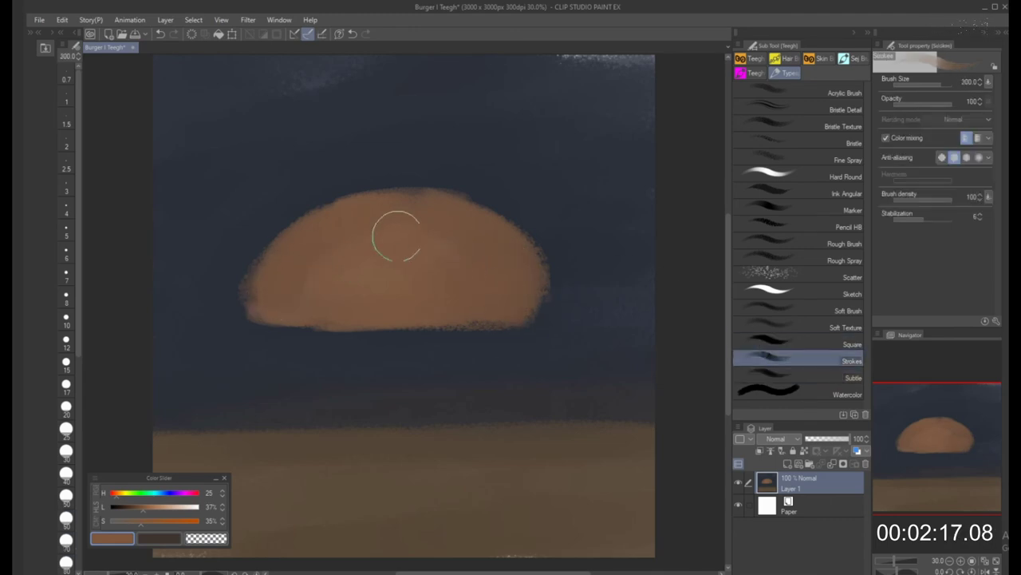
pyautogui.click(798, 344)
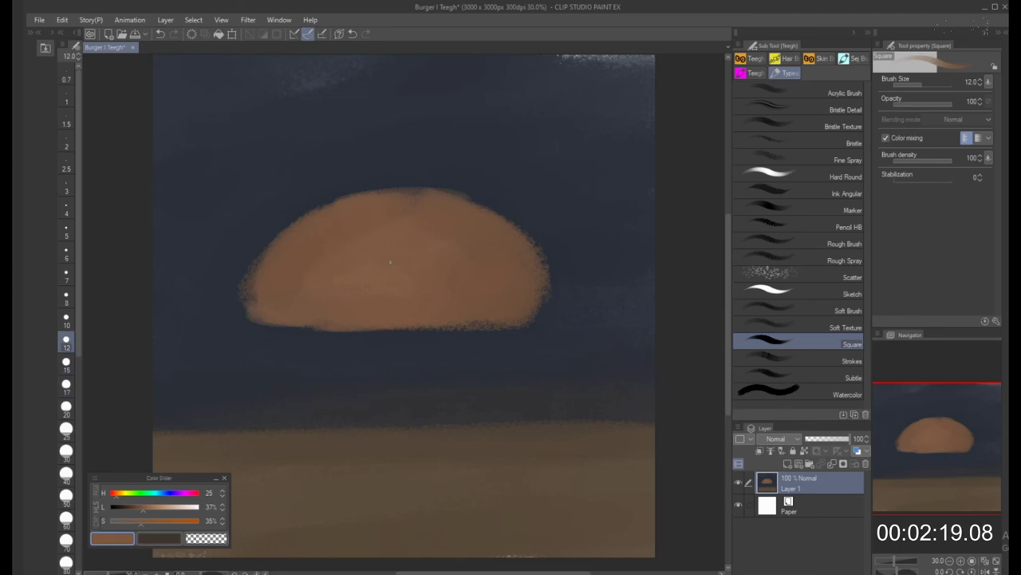
pyautogui.press(']')
pyautogui.press(']')
pyautogui.press(']')
pyautogui.press(']')
pyautogui.press(']')
pyautogui.press(']')
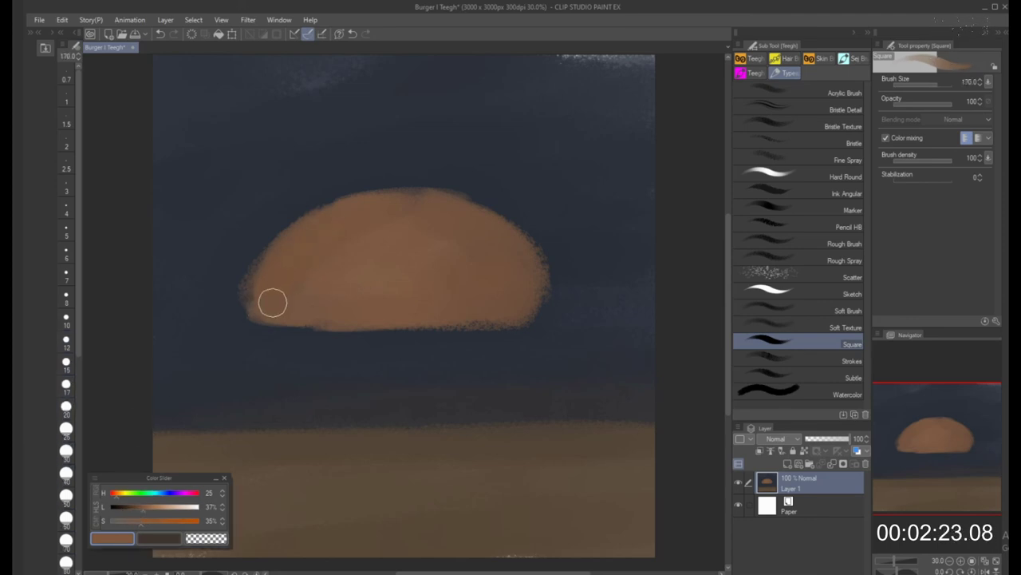
# Paint a dark brown shadow on the left side of the top bun with luminosity 24%
pyautogui.click(132, 508)
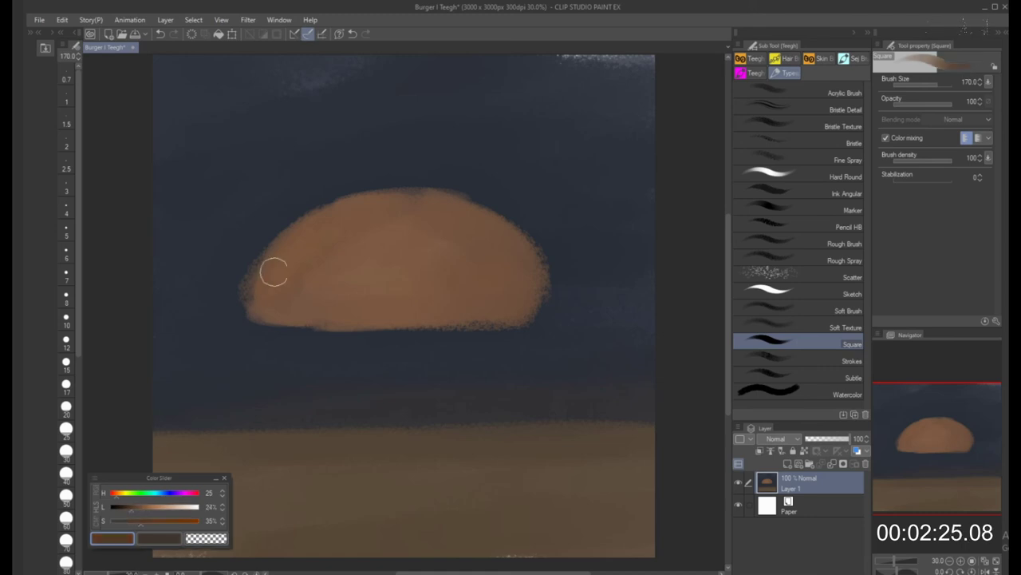
pyautogui.moveTo(271, 289); pyautogui.dragTo(319, 234)
pyautogui.press(']')
pyautogui.moveTo(297, 280)
pyautogui.mouseDown()
pyautogui.moveTo(336, 237)
pyautogui.moveTo(297, 240)
pyautogui.moveTo(292, 285)
pyautogui.moveTo(278, 273)
pyautogui.moveTo(286, 297)
pyautogui.moveTo(339, 215)
pyautogui.moveTo(312, 284)
pyautogui.moveTo(271, 302)
pyautogui.mouseUp()
pyautogui.press(']')
pyautogui.press(']')
pyautogui.press('[')
pyautogui.press('[')
pyautogui.press('[')
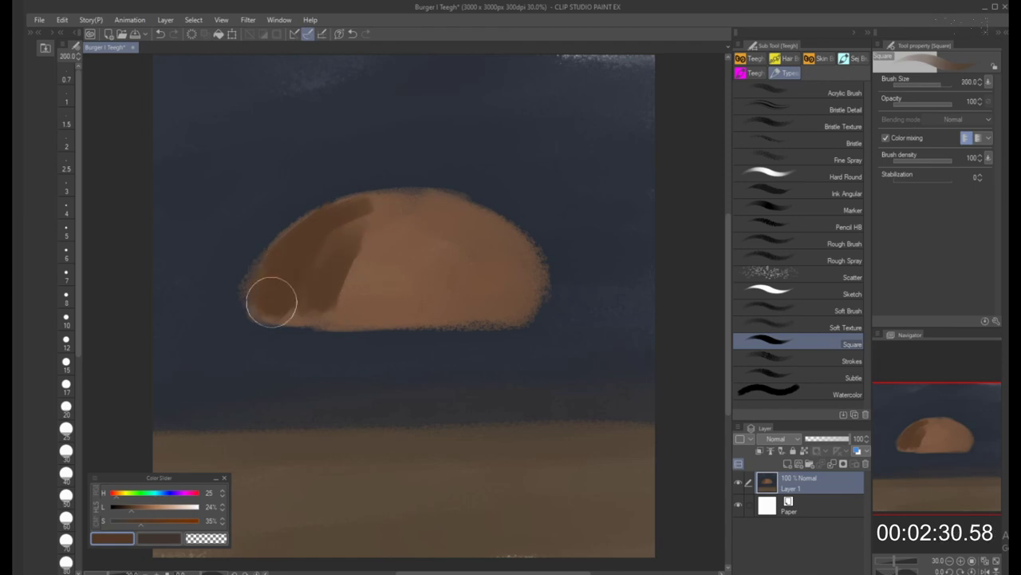
# Repaint the top bun in a richer orange-brown with luminosity 31% and saturation 45%, extending it to the lower right edge
pyautogui.click(140, 513)
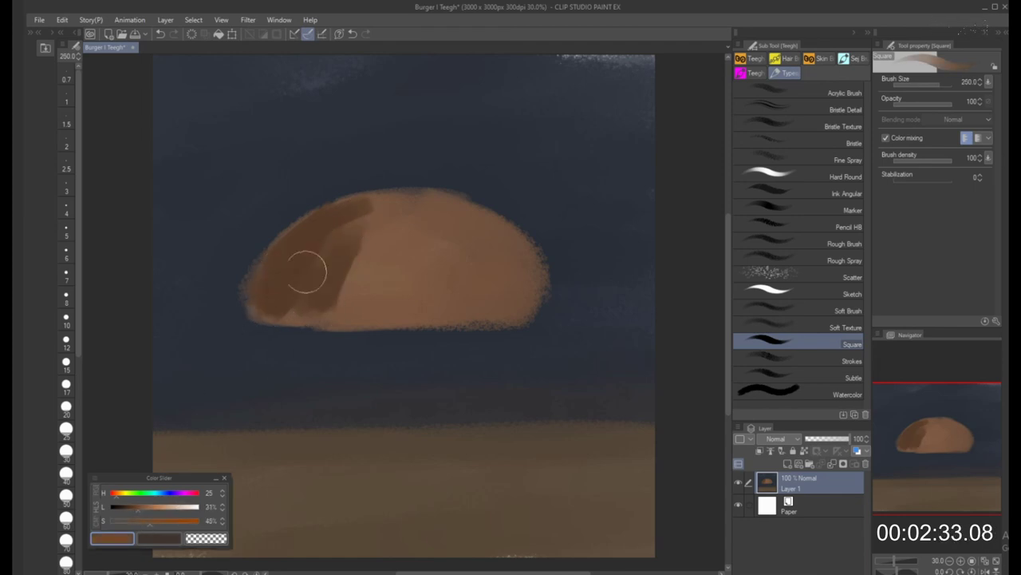
pyautogui.press(']')
pyautogui.moveTo(308, 240)
pyautogui.mouseDown()
pyautogui.moveTo(272, 299)
pyautogui.moveTo(331, 254)
pyautogui.mouseUp()
pyautogui.press(']')
pyautogui.moveTo(372, 224)
pyautogui.mouseDown()
pyautogui.moveTo(392, 216)
pyautogui.moveTo(280, 292)
pyautogui.moveTo(399, 296)
pyautogui.moveTo(336, 259)
pyautogui.mouseUp()
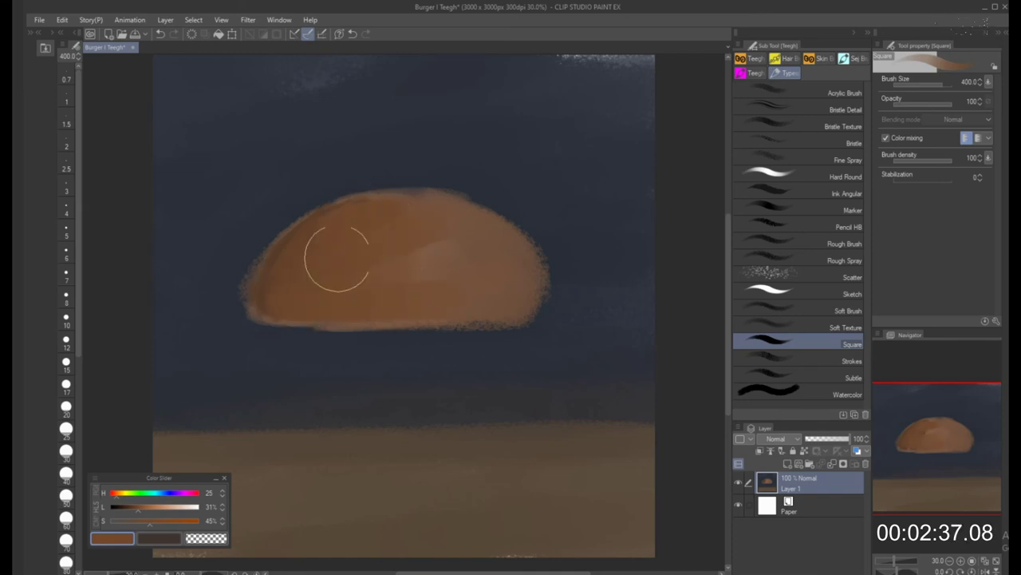
pyautogui.moveTo(411, 211)
pyautogui.mouseDown()
pyautogui.moveTo(394, 258)
pyautogui.moveTo(456, 242)
pyautogui.moveTo(406, 209)
pyautogui.mouseUp()
pyautogui.press('[')
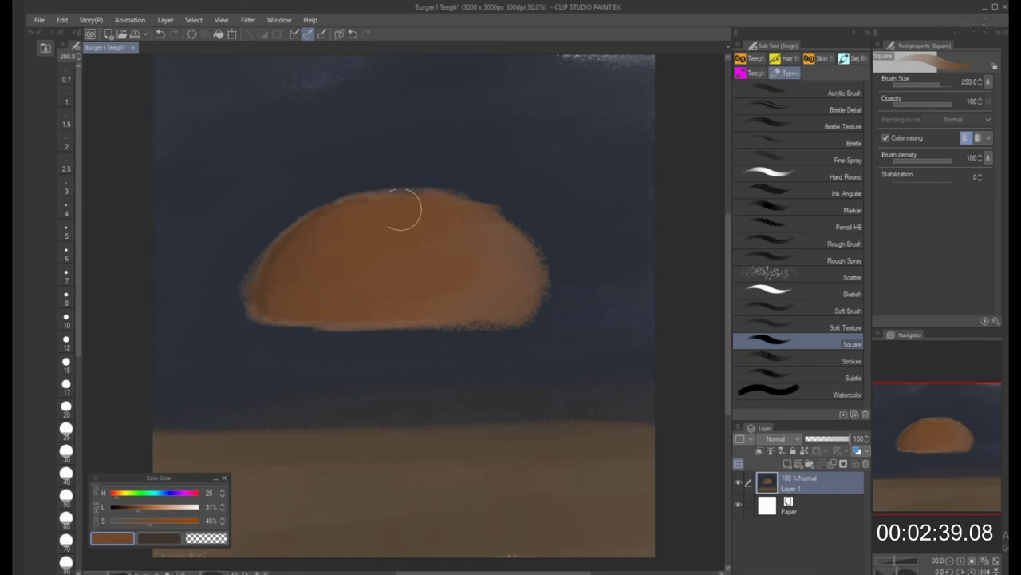
pyautogui.moveTo(450, 307)
pyautogui.mouseDown()
pyautogui.moveTo(481, 260)
pyautogui.moveTo(538, 300)
pyautogui.mouseUp()
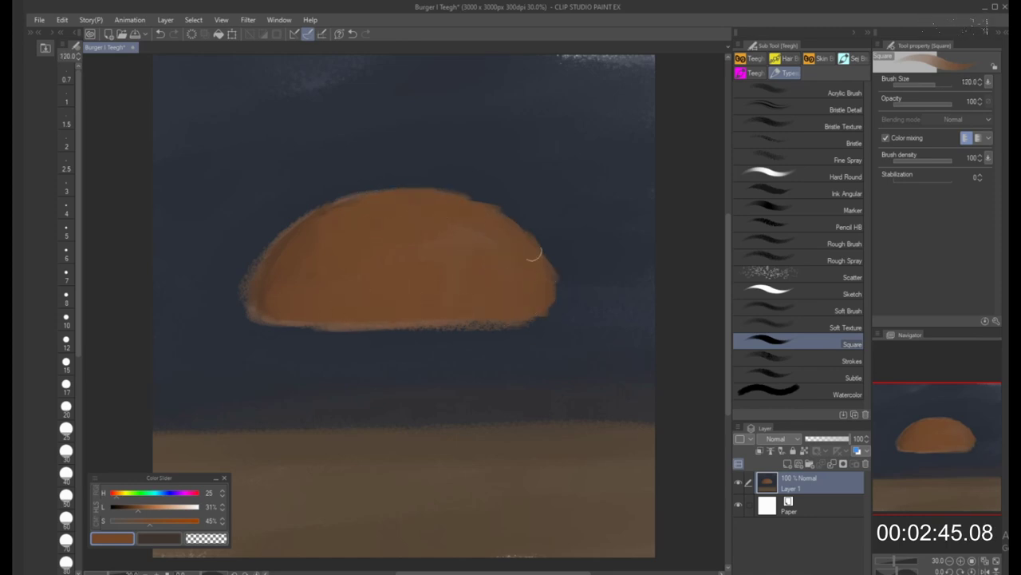
# Raise the colour's luminosity to 65% and paint the first light strokes of the bottom bun on the brown surface
pyautogui.click(167, 507)
pyautogui.press('[')
pyautogui.press('[')
pyautogui.press('[')
pyautogui.moveTo(254, 454)
pyautogui.mouseDown()
pyautogui.moveTo(261, 469)
pyautogui.moveTo(254, 453)
pyautogui.moveTo(366, 466)
pyautogui.mouseUp()
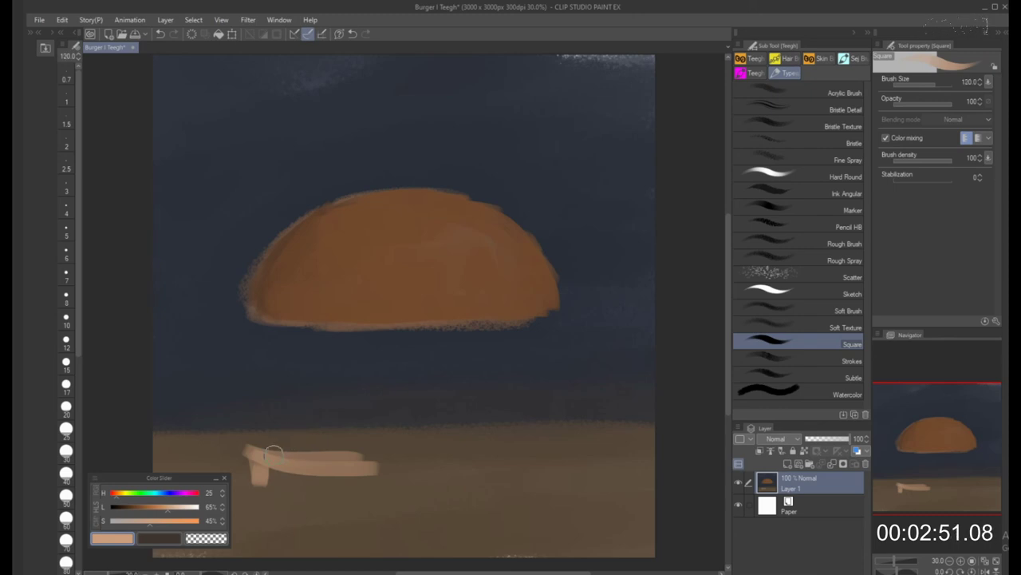
# Lower the luminosity to 53% and block in the whole bottom bun in light orange, curving both ends upward
pyautogui.moveTo(161, 509); pyautogui.dragTo(157, 508)
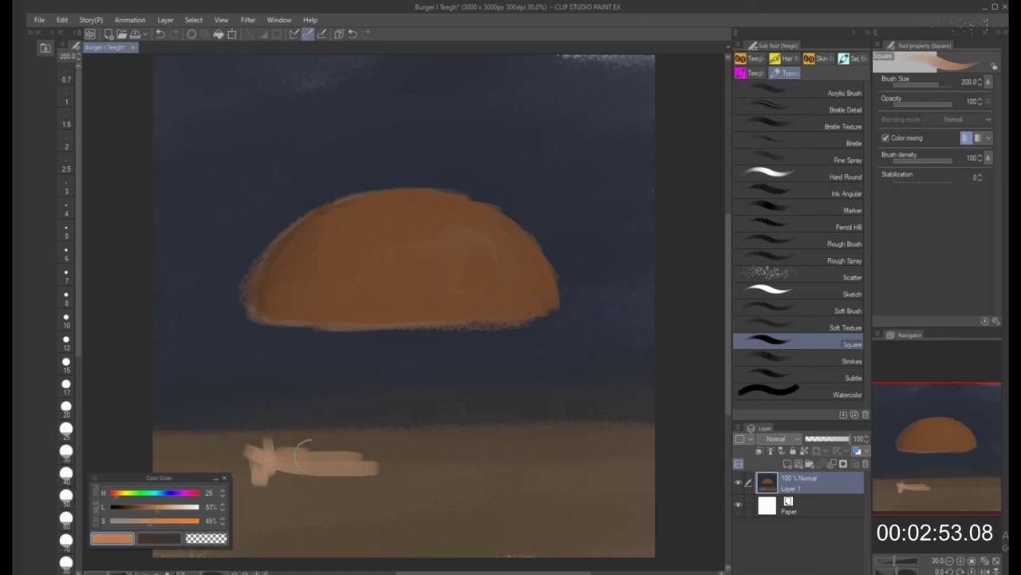
pyautogui.moveTo(303, 451)
pyautogui.mouseDown()
pyautogui.moveTo(399, 472)
pyautogui.moveTo(287, 485)
pyautogui.moveTo(423, 483)
pyautogui.moveTo(495, 452)
pyautogui.moveTo(531, 471)
pyautogui.moveTo(551, 459)
pyautogui.moveTo(540, 461)
pyautogui.mouseUp()
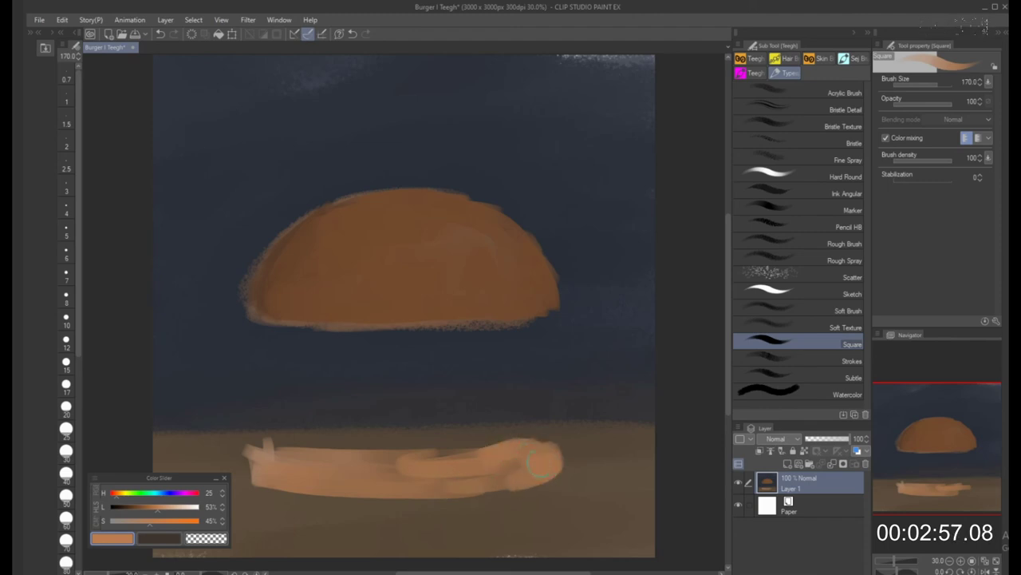
pyautogui.moveTo(258, 471); pyautogui.dragTo(364, 449)
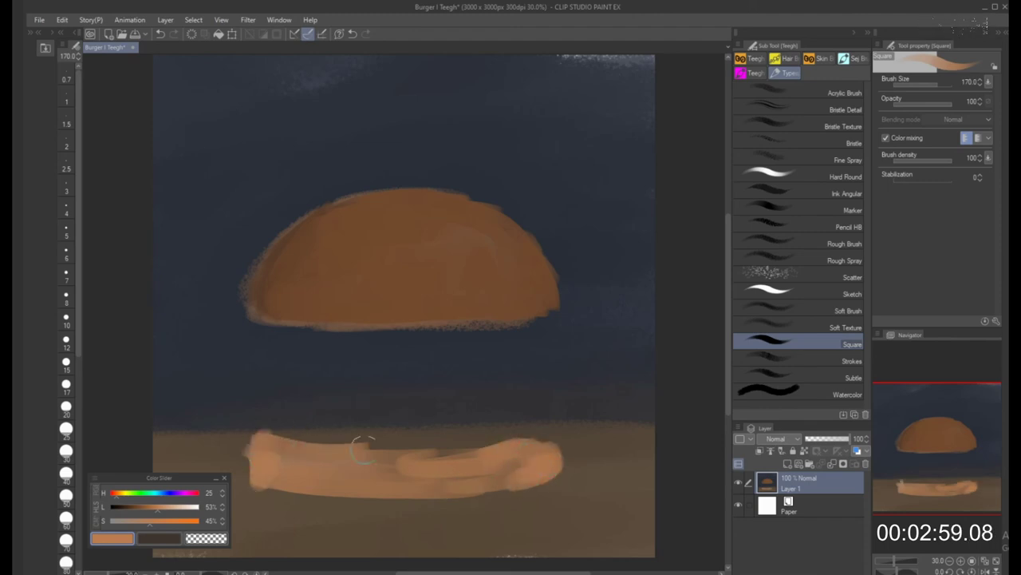
pyautogui.moveTo(261, 473)
pyautogui.mouseDown()
pyautogui.moveTo(471, 488)
pyautogui.moveTo(483, 499)
pyautogui.moveTo(538, 450)
pyautogui.moveTo(547, 427)
pyautogui.mouseUp()
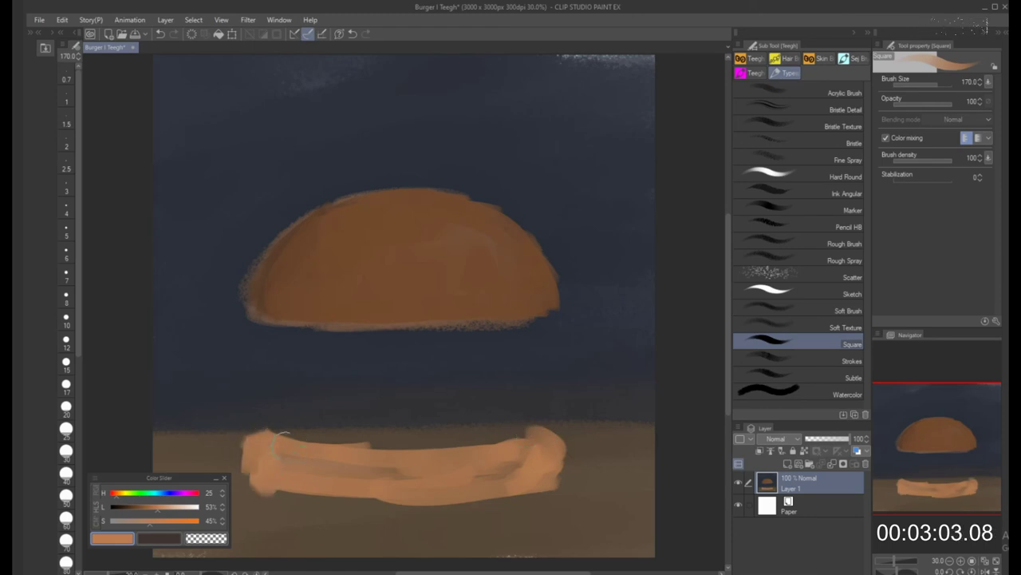
# Paint the bottom bun's lower half in a pale peach with luminosity 65% and saturation 35%
pyautogui.click(167, 513)
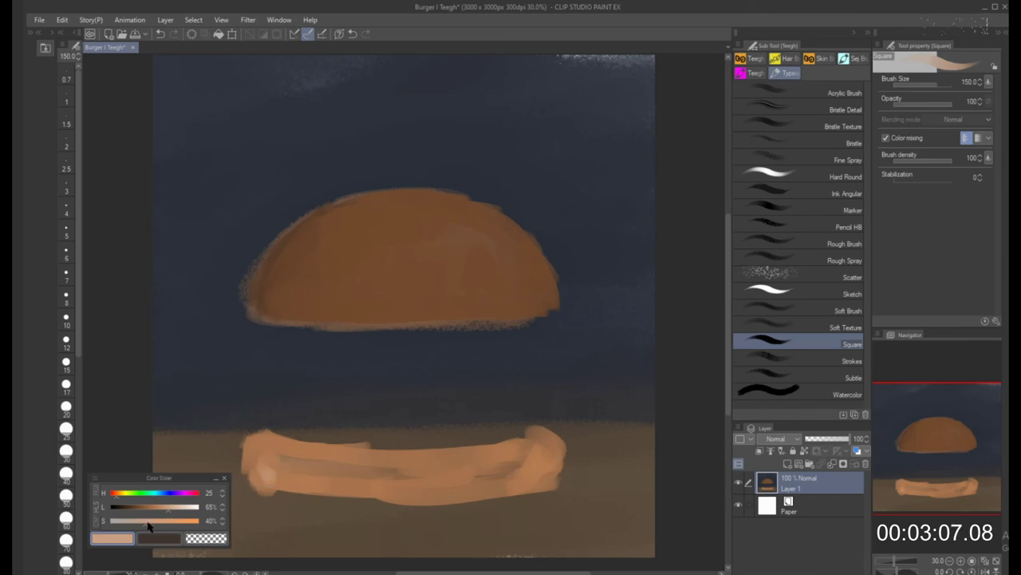
pyautogui.moveTo(279, 469)
pyautogui.mouseDown()
pyautogui.moveTo(471, 487)
pyautogui.moveTo(555, 463)
pyautogui.moveTo(542, 476)
pyautogui.mouseUp()
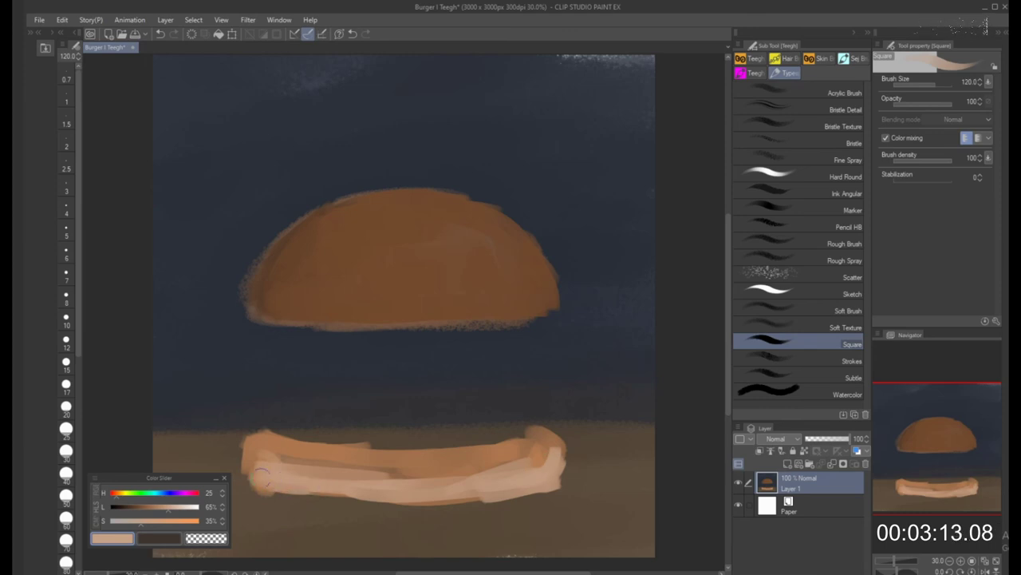
pyautogui.moveTo(459, 485); pyautogui.dragTo(545, 461)
pyautogui.moveTo(286, 469); pyautogui.dragTo(457, 475)
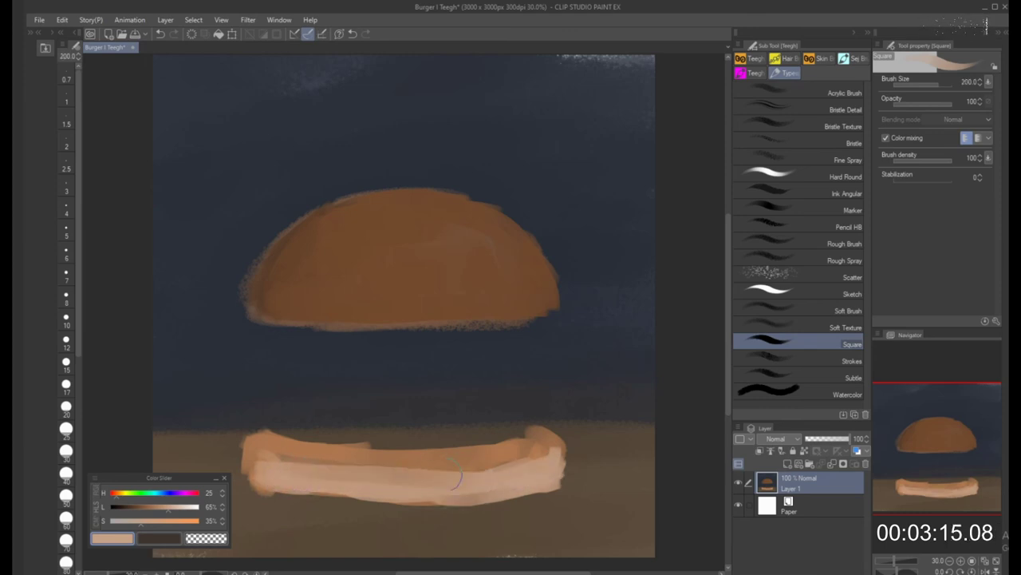
pyautogui.moveTo(556, 463); pyautogui.dragTo(549, 488)
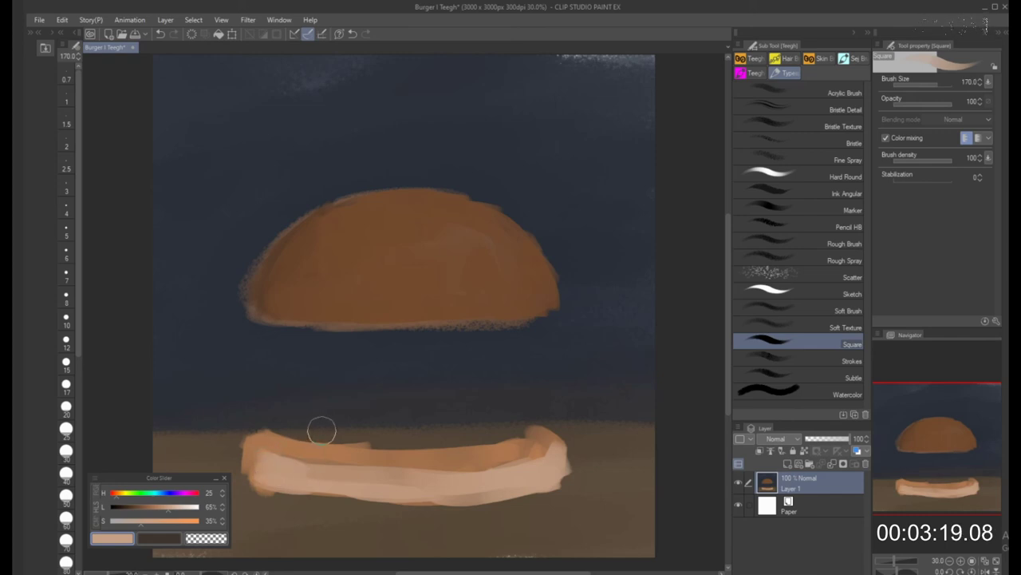
# Paint a pinkish-red slice on the bottom bun's upper right with hue 351 and luminosity 42%, adding a darker stroke above it
pyautogui.moveTo(143, 512); pyautogui.dragTo(113, 499)
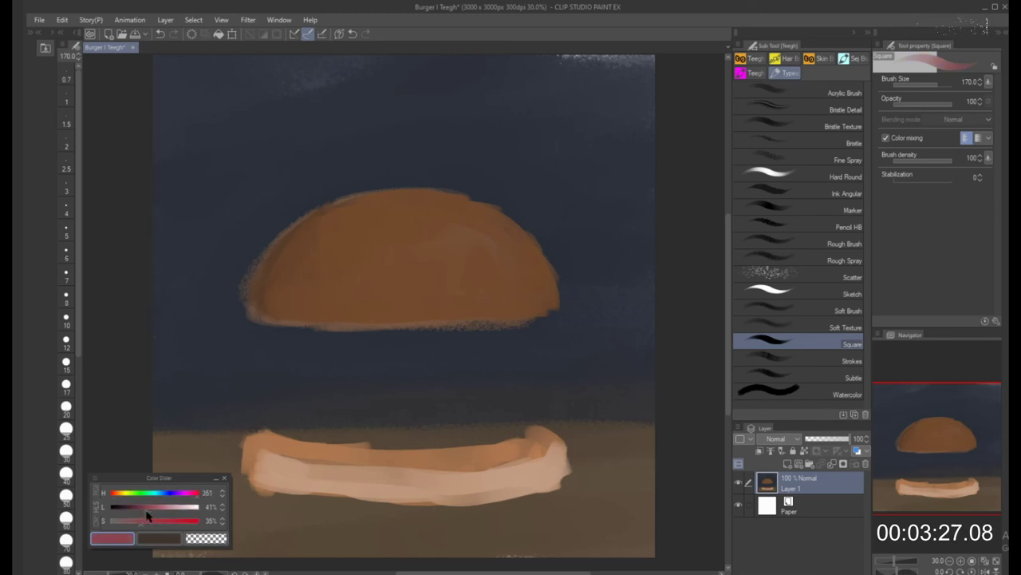
pyautogui.moveTo(467, 442)
pyautogui.mouseDown()
pyautogui.moveTo(410, 445)
pyautogui.moveTo(469, 440)
pyautogui.moveTo(449, 442)
pyautogui.mouseUp()
pyautogui.press(']')
pyautogui.press('[')
pyautogui.moveTo(484, 444)
pyautogui.mouseDown()
pyautogui.moveTo(523, 438)
pyautogui.moveTo(512, 436)
pyautogui.mouseUp()
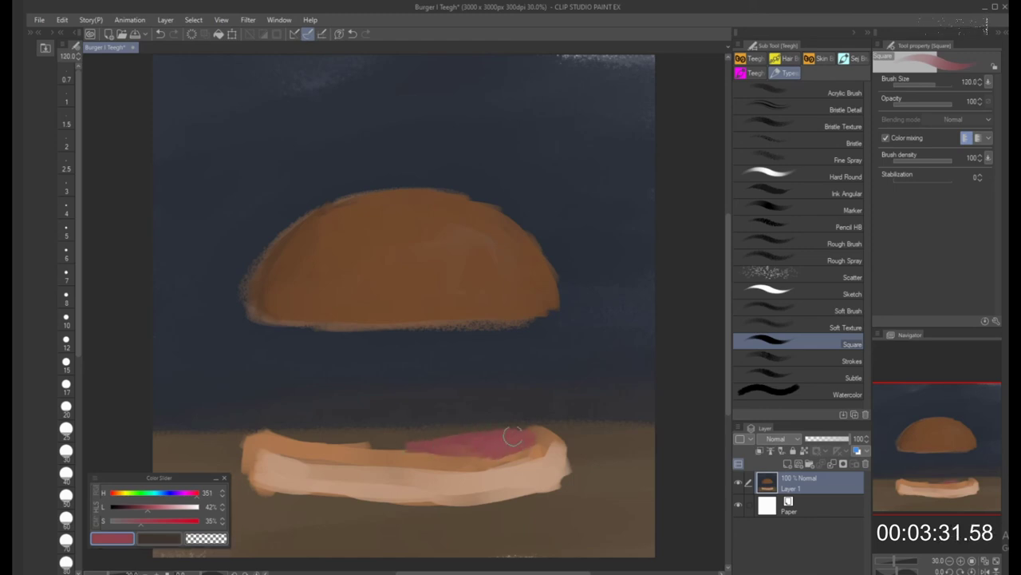
pyautogui.moveTo(147, 514); pyautogui.dragTo(142, 515)
pyautogui.press(']')
pyautogui.press(']')
pyautogui.moveTo(351, 420); pyautogui.dragTo(490, 418)
# Mix a dark brownish red with luminosity 32% and saturation 45% and start painting the patty above the pink slice
pyautogui.moveTo(197, 496); pyautogui.dragTo(117, 505)
pyautogui.click(147, 514)
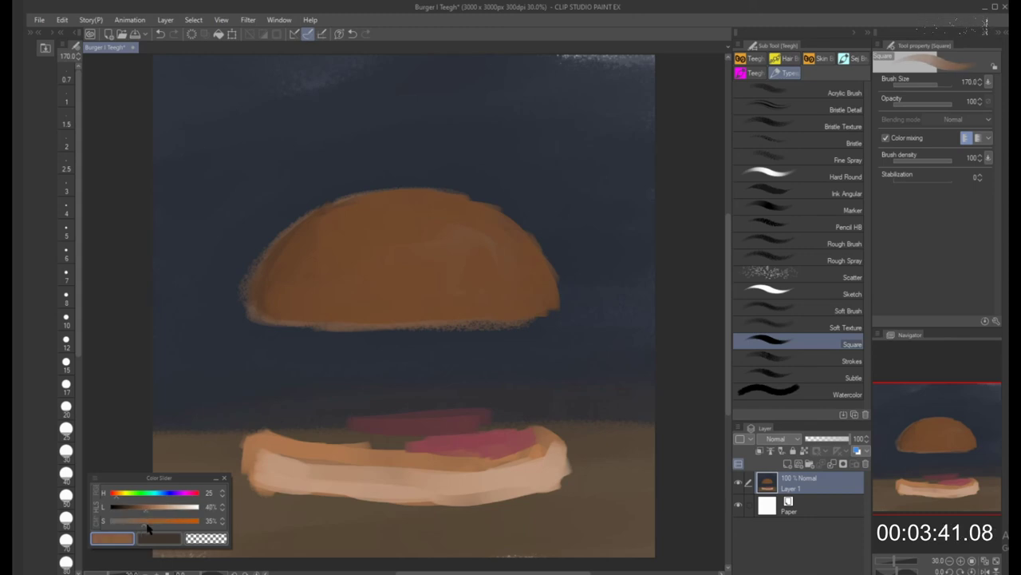
pyautogui.moveTo(116, 498)
pyautogui.mouseDown()
pyautogui.moveTo(148, 513)
pyautogui.moveTo(138, 512)
pyautogui.mouseUp()
pyautogui.click(151, 510)
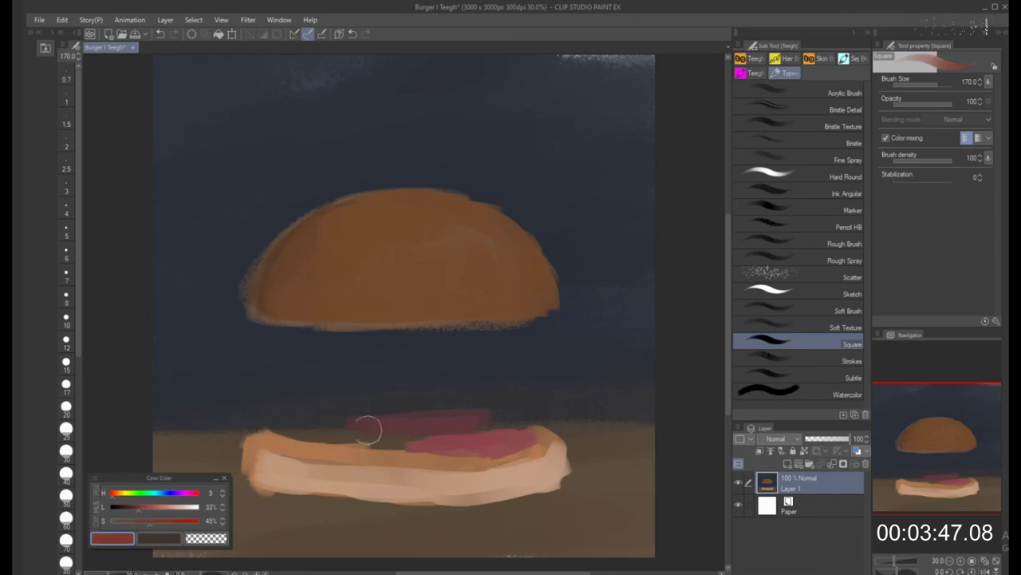
pyautogui.moveTo(389, 431); pyautogui.dragTo(490, 422)
pyautogui.press('[')
pyautogui.moveTo(372, 426)
pyautogui.mouseDown()
pyautogui.moveTo(476, 400)
pyautogui.moveTo(371, 415)
pyautogui.moveTo(532, 416)
pyautogui.moveTo(374, 410)
pyautogui.moveTo(490, 406)
pyautogui.moveTo(524, 415)
pyautogui.moveTo(329, 415)
pyautogui.moveTo(407, 410)
pyautogui.moveTo(292, 401)
pyautogui.moveTo(519, 408)
pyautogui.moveTo(365, 443)
pyautogui.moveTo(528, 437)
pyautogui.mouseUp()
# Fill out the patty across the bun's width at brush size 200 and extend the pink slice leftward with its sampled colour
pyautogui.press(']')
pyautogui.press(']')
pyautogui.press(']')
pyautogui.press(']')
pyautogui.press('[')
pyautogui.press('[')
pyautogui.keyDown('alt'); pyautogui.click(480, 439); pyautogui.keyUp('alt')
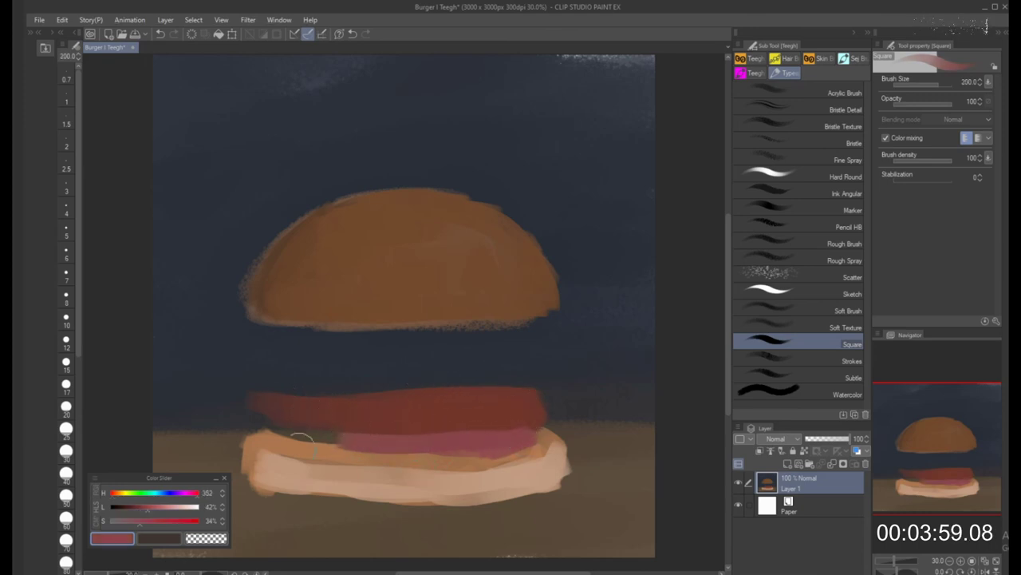
# Paint a muted yellow strip between the patty and bun on the left, using hue 48, luminosity 47% and saturation 36%
pyautogui.click(125, 494)
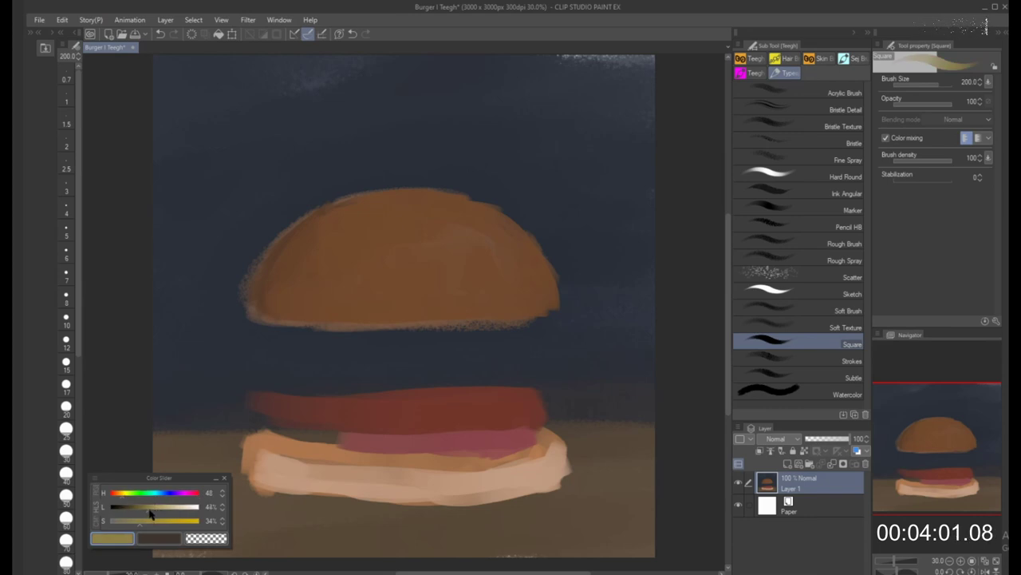
pyautogui.moveTo(150, 515); pyautogui.dragTo(152, 515)
pyautogui.click(142, 522)
pyautogui.press('[')
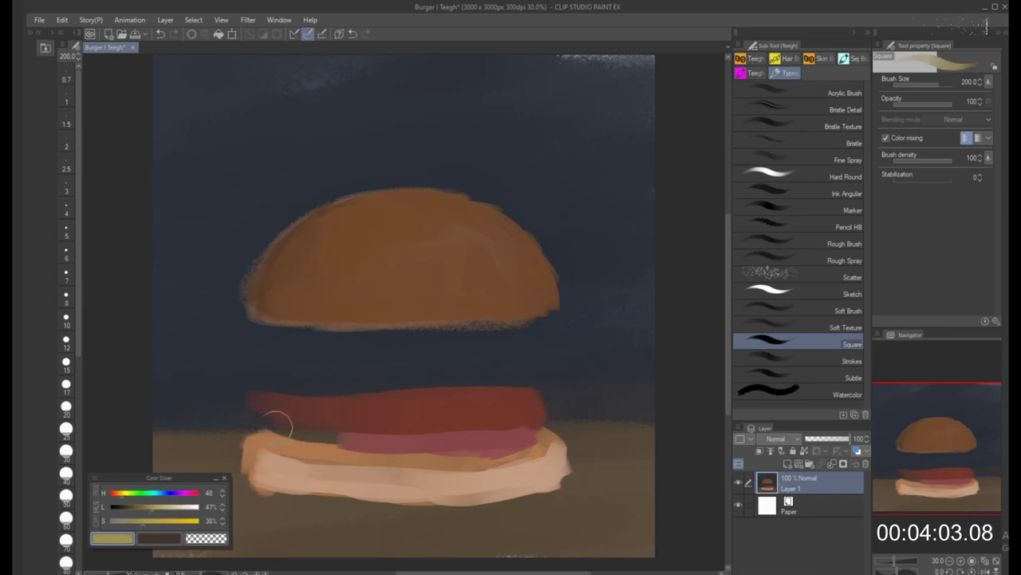
pyautogui.moveTo(265, 425); pyautogui.dragTo(341, 433)
pyautogui.press('[')
pyautogui.press('[')
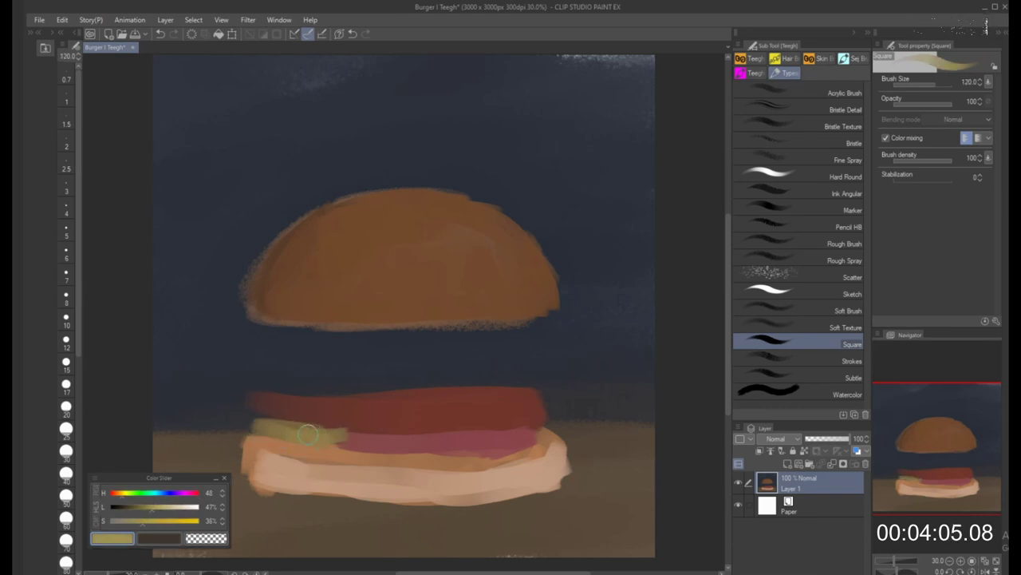
# Extend the muted yellow strip rightward along the patty's lower edge with a thinner brush
pyautogui.press('[')
pyautogui.press('[')
pyautogui.moveTo(353, 429)
pyautogui.mouseDown()
pyautogui.moveTo(461, 432)
pyautogui.moveTo(274, 422)
pyautogui.moveTo(443, 427)
pyautogui.mouseUp()
pyautogui.press(']')
pyautogui.press(']')
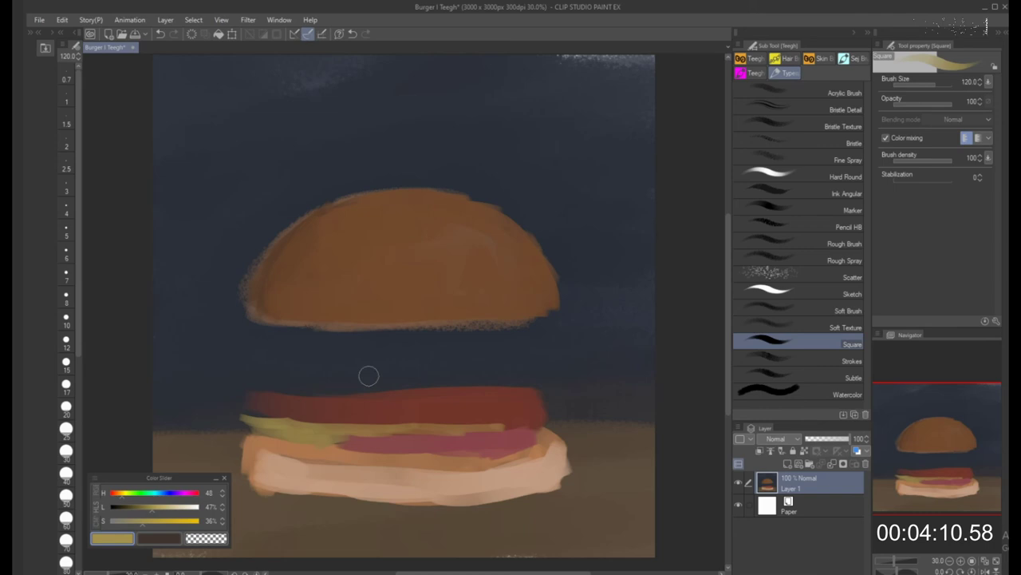
# Sample the patty's reds and thicken the patty upward and out to both sides with brush sizes 200 and 170
pyautogui.keyDown('alt'); pyautogui.click(440, 394); pyautogui.keyUp('alt')
pyautogui.press(']')
pyautogui.press(']')
pyautogui.press(']')
pyautogui.press(']')
pyautogui.press('[')
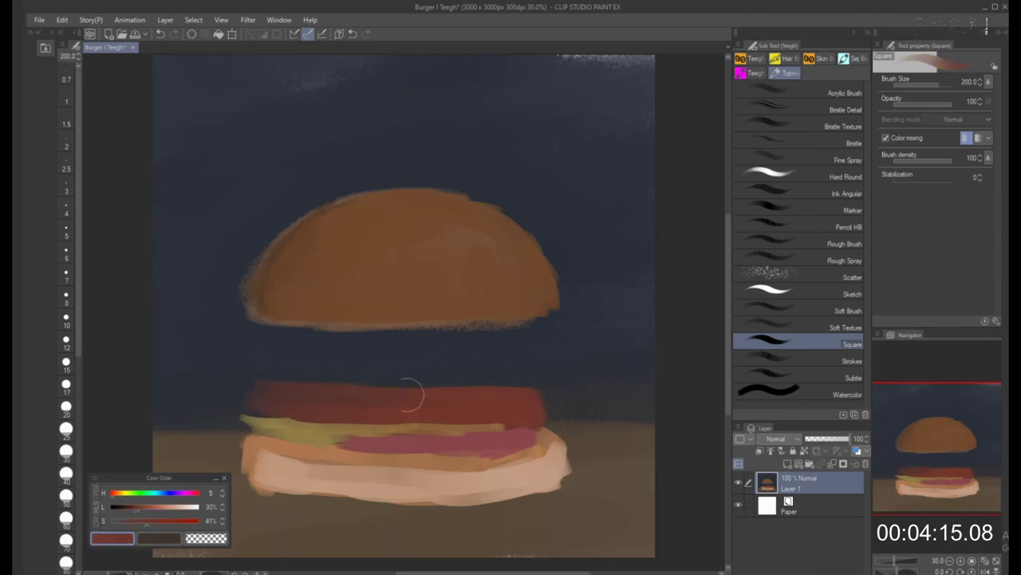
pyautogui.moveTo(413, 395)
pyautogui.mouseDown()
pyautogui.moveTo(511, 394)
pyautogui.moveTo(501, 394)
pyautogui.moveTo(523, 383)
pyautogui.moveTo(534, 403)
pyautogui.moveTo(397, 388)
pyautogui.moveTo(269, 394)
pyautogui.moveTo(544, 391)
pyautogui.moveTo(535, 376)
pyautogui.moveTo(480, 388)
pyautogui.moveTo(278, 383)
pyautogui.moveTo(257, 395)
pyautogui.moveTo(254, 379)
pyautogui.moveTo(522, 392)
pyautogui.mouseUp()
pyautogui.keyDown('alt'); pyautogui.click(483, 388); pyautogui.keyUp('alt')
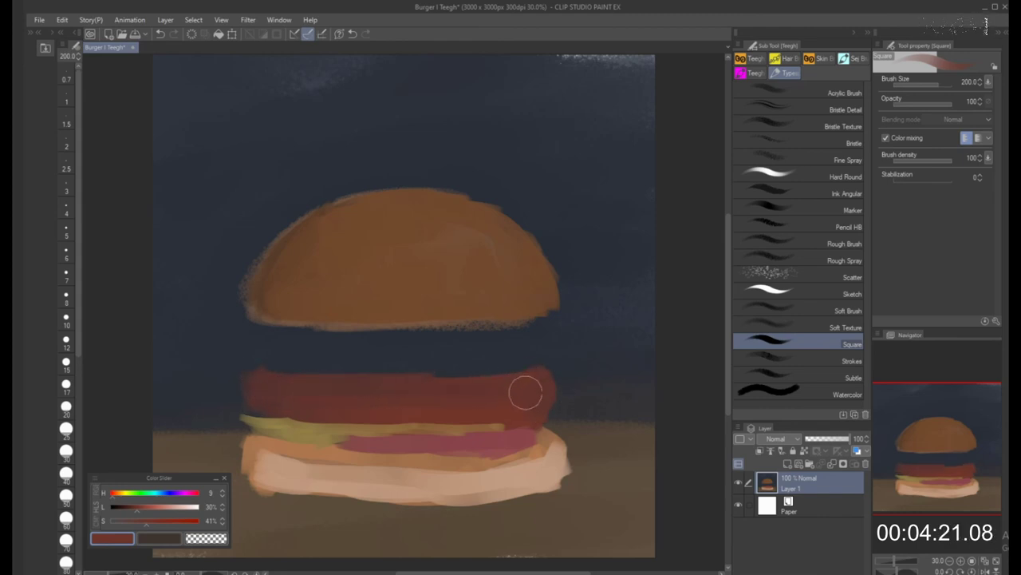
pyautogui.press('[')
pyautogui.moveTo(255, 389)
pyautogui.mouseDown()
pyautogui.moveTo(326, 369)
pyautogui.moveTo(531, 369)
pyautogui.moveTo(499, 379)
pyautogui.mouseUp()
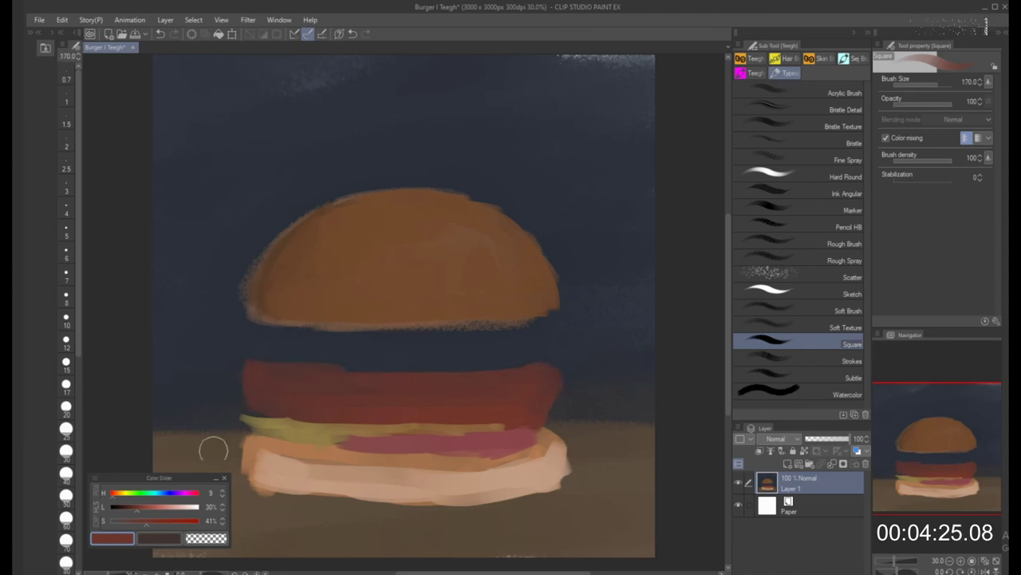
# Mix a saturated yellow for the cheese with hue 48, luminosity 47% and saturation 58%
pyautogui.click(126, 494)
pyautogui.moveTo(120, 495); pyautogui.dragTo(169, 519)
pyautogui.press('[')
pyautogui.press('[')
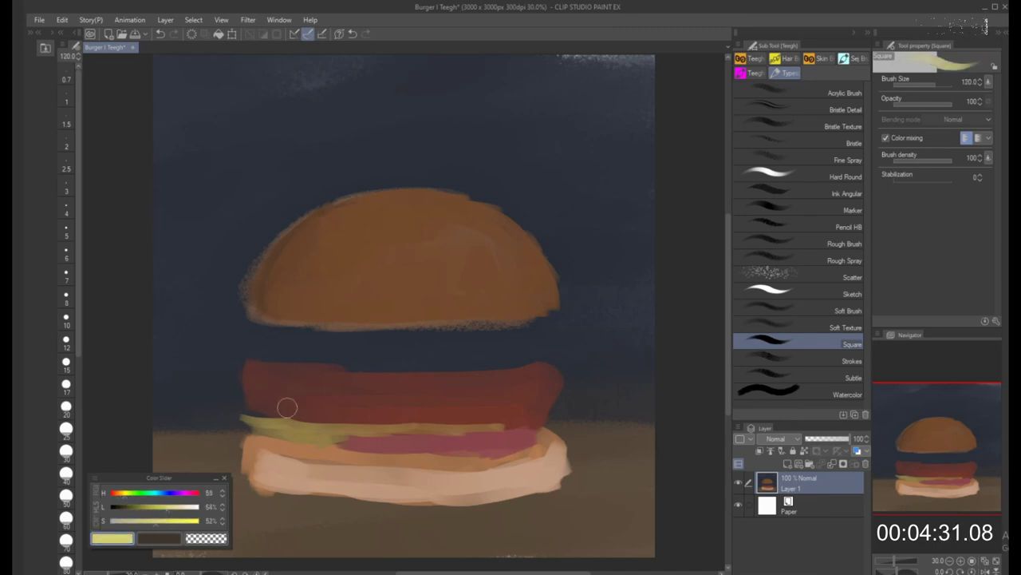
pyautogui.click(160, 511)
pyautogui.click(152, 508)
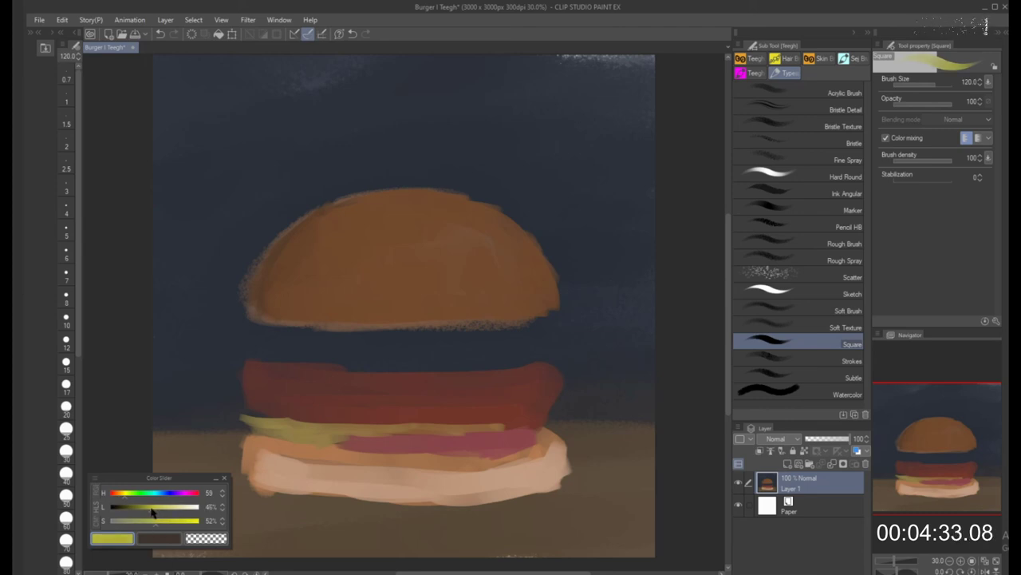
pyautogui.click(148, 508)
pyautogui.click(123, 497)
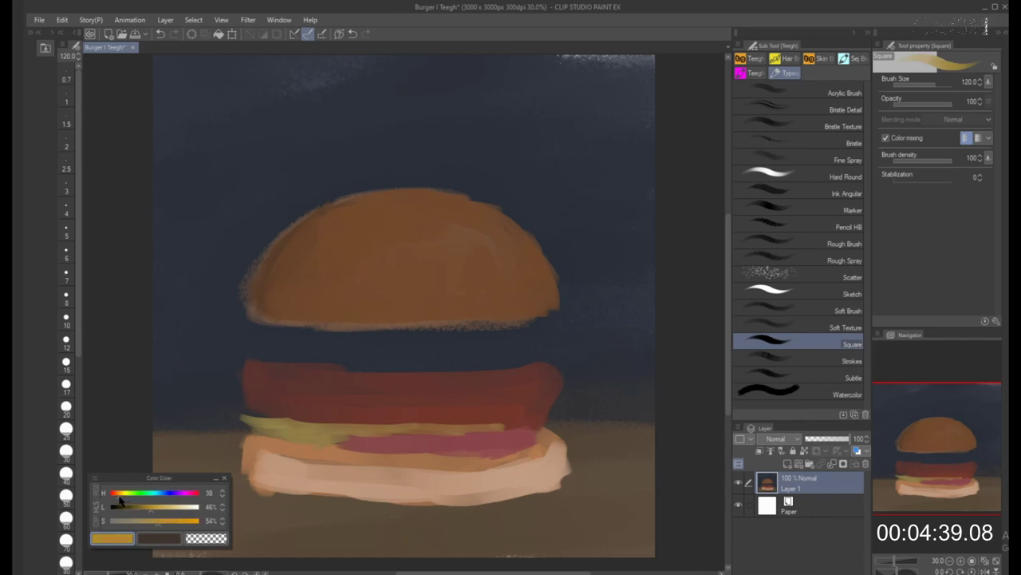
pyautogui.moveTo(119, 498); pyautogui.dragTo(122, 498)
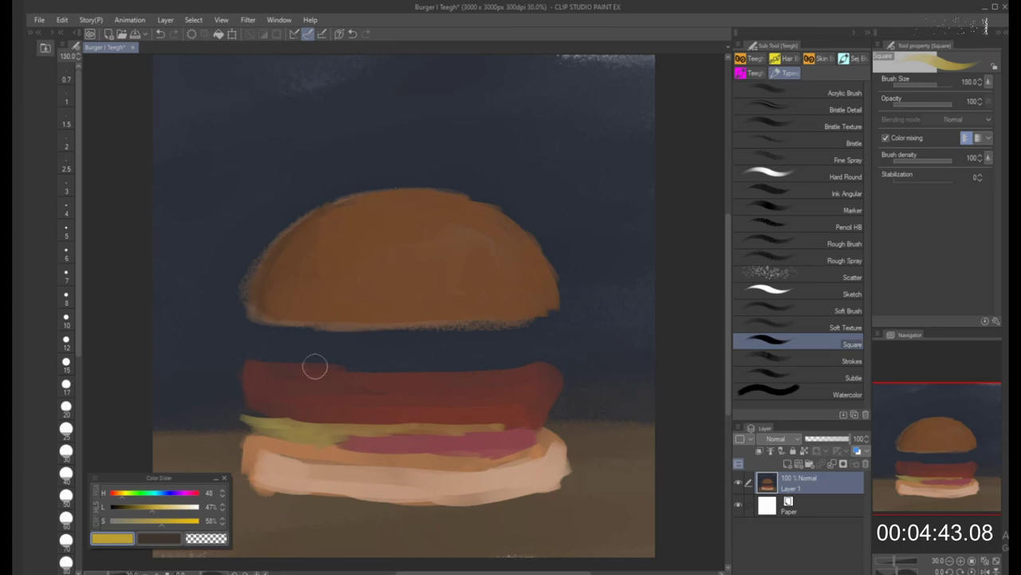
# Paint the cheese along the patty's top edge, left of centre, with brush size 150
pyautogui.press(']')
pyautogui.press(']')
pyautogui.moveTo(296, 364)
pyautogui.mouseDown()
pyautogui.moveTo(390, 371)
pyautogui.moveTo(398, 361)
pyautogui.moveTo(383, 360)
pyautogui.moveTo(429, 360)
pyautogui.mouseUp()
pyautogui.moveTo(345, 374); pyautogui.dragTo(317, 379)
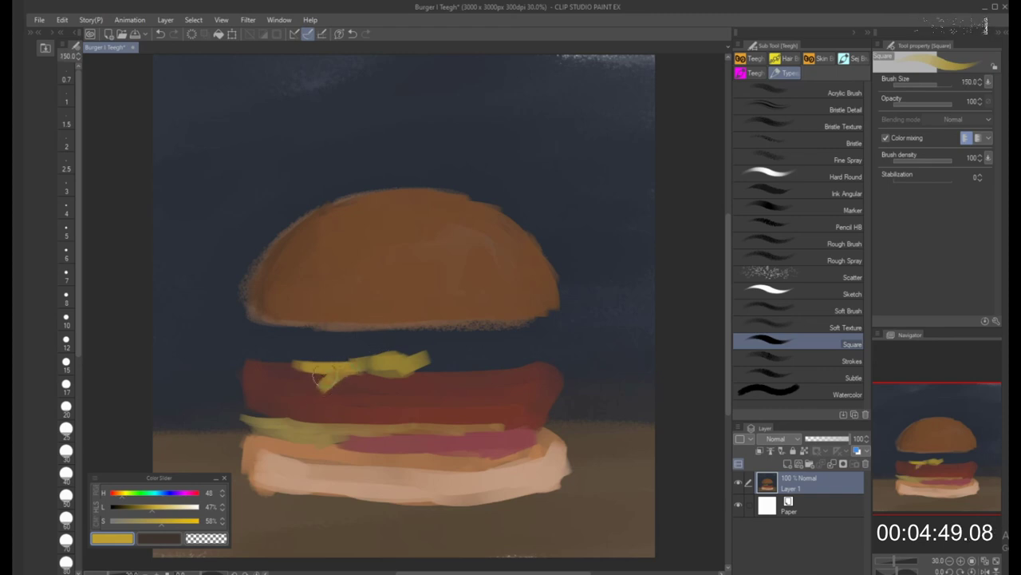
# Paint cheese drips down the patty's left side and below its top centre with a smaller brush of size 80
pyautogui.press('[')
pyautogui.press('[')
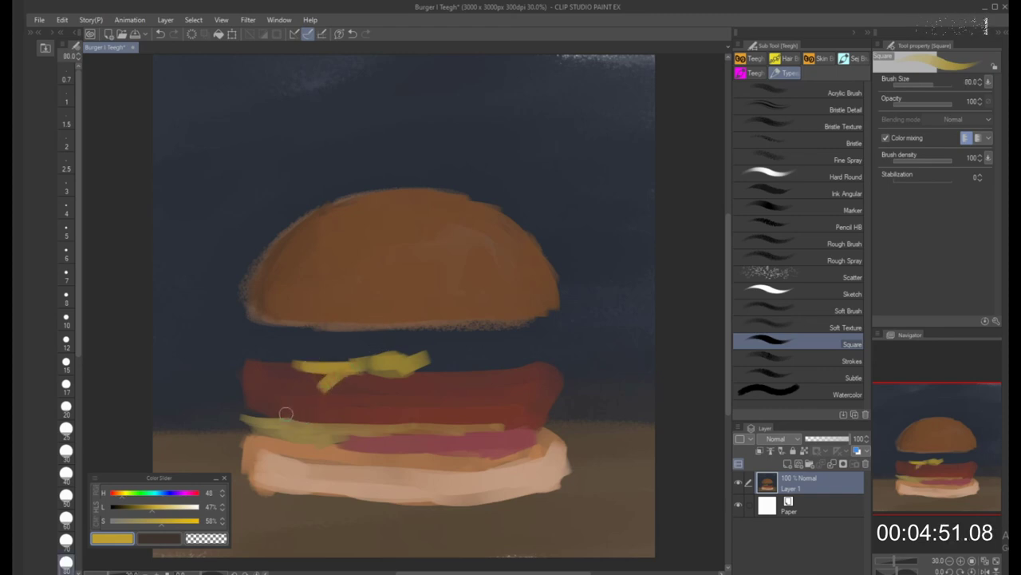
pyautogui.moveTo(291, 430)
pyautogui.mouseDown()
pyautogui.moveTo(320, 395)
pyautogui.moveTo(296, 384)
pyautogui.moveTo(280, 409)
pyautogui.moveTo(295, 378)
pyautogui.moveTo(323, 373)
pyautogui.moveTo(299, 424)
pyautogui.moveTo(278, 399)
pyautogui.moveTo(320, 384)
pyautogui.moveTo(316, 395)
pyautogui.moveTo(370, 364)
pyautogui.moveTo(335, 369)
pyautogui.moveTo(360, 367)
pyautogui.mouseUp()
pyautogui.press(']')
pyautogui.press(']')
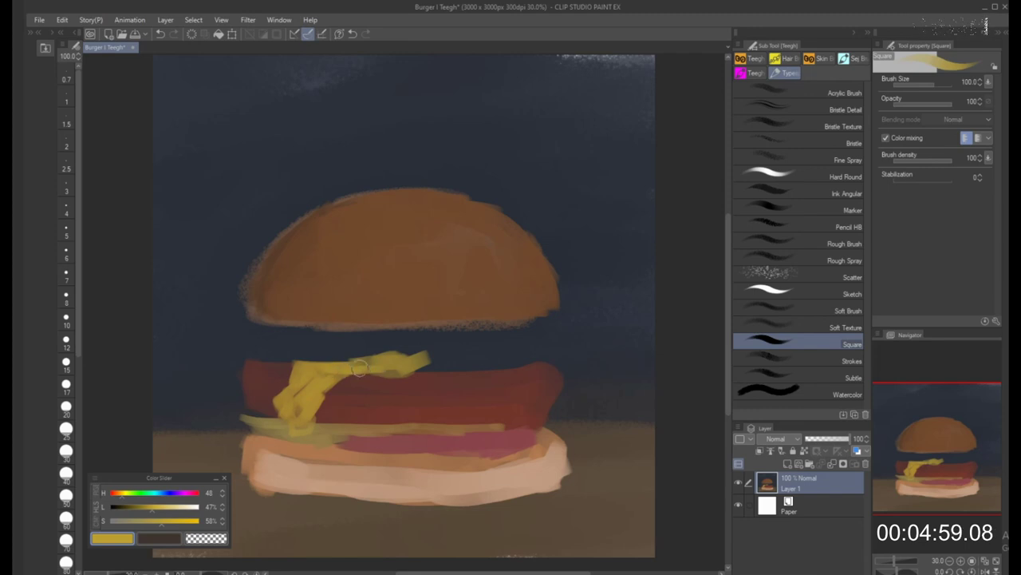
pyautogui.press('[')
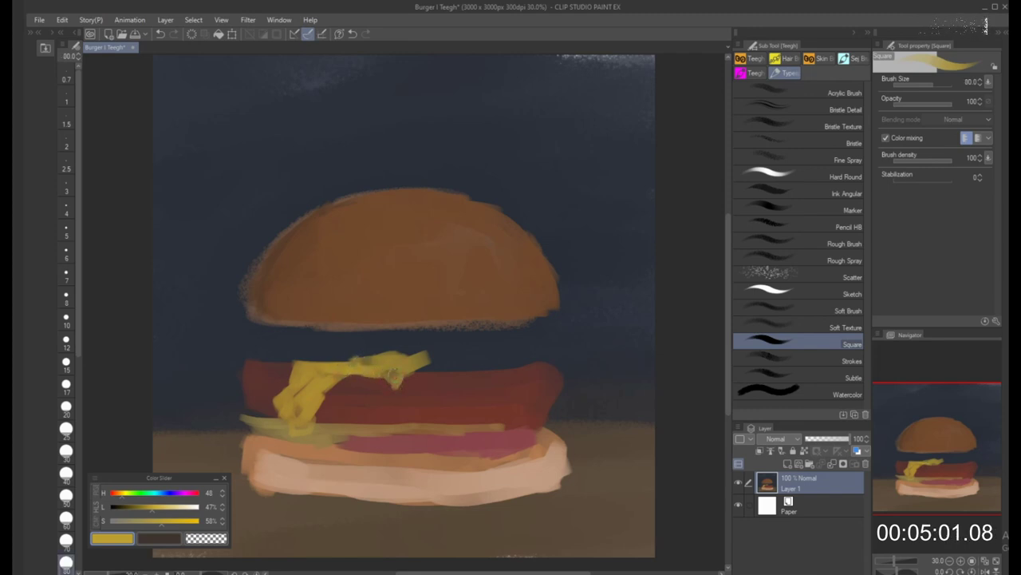
pyautogui.moveTo(386, 367)
pyautogui.mouseDown()
pyautogui.moveTo(427, 370)
pyautogui.moveTo(353, 365)
pyautogui.moveTo(382, 386)
pyautogui.moveTo(401, 382)
pyautogui.moveTo(381, 372)
pyautogui.moveTo(372, 381)
pyautogui.moveTo(415, 379)
pyautogui.moveTo(353, 371)
pyautogui.moveTo(396, 395)
pyautogui.moveTo(424, 371)
pyautogui.moveTo(359, 369)
pyautogui.moveTo(398, 354)
pyautogui.moveTo(356, 360)
pyautogui.moveTo(437, 359)
pyautogui.mouseUp()
pyautogui.press(']')
# Switch to a crimson with hue 349 and paint a tomato slice above the cheese on the left
pyautogui.click(197, 496)
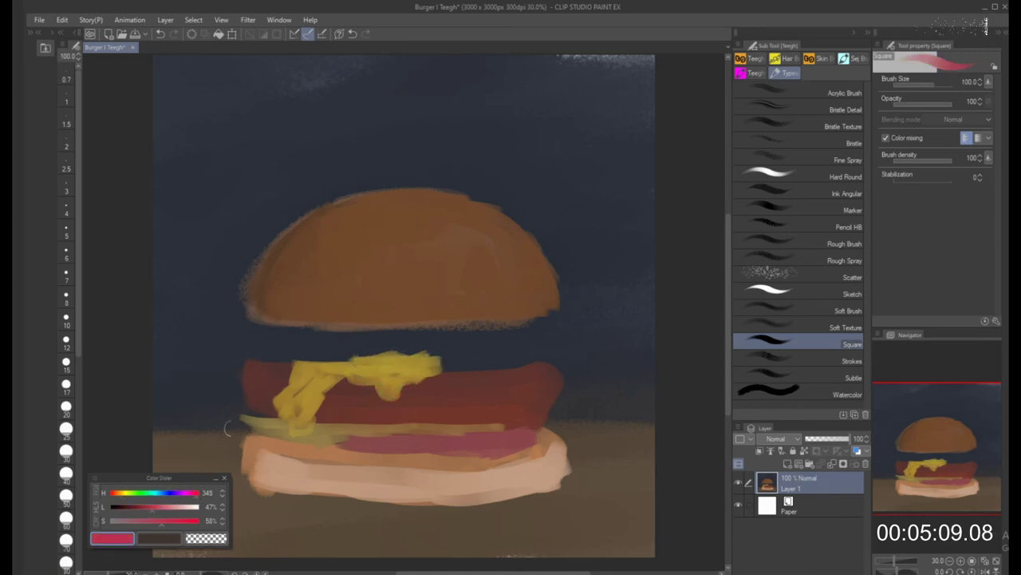
pyautogui.moveTo(358, 359)
pyautogui.mouseDown()
pyautogui.moveTo(305, 356)
pyautogui.moveTo(355, 355)
pyautogui.moveTo(304, 351)
pyautogui.moveTo(354, 360)
pyautogui.moveTo(352, 346)
pyautogui.moveTo(322, 355)
pyautogui.moveTo(338, 362)
pyautogui.moveTo(375, 355)
pyautogui.mouseUp()
pyautogui.press('[')
pyautogui.press(']')
pyautogui.press(']')
pyautogui.press(']')
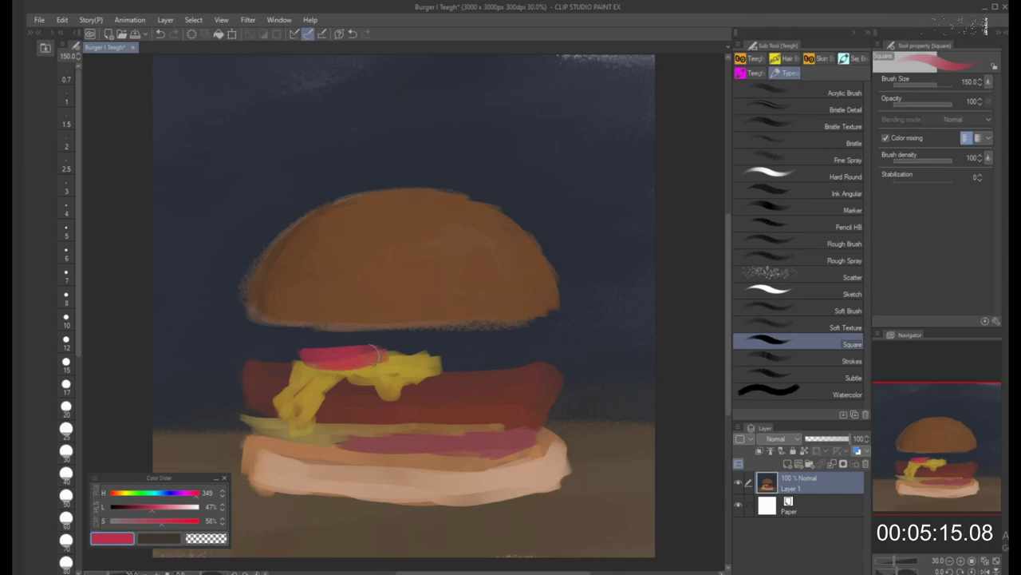
# Paint a second, larger crimson tomato slice on the patty's upper right, up to the edge of the cheese
pyautogui.press('[')
pyautogui.moveTo(459, 355)
pyautogui.mouseDown()
pyautogui.moveTo(427, 353)
pyautogui.moveTo(477, 373)
pyautogui.moveTo(502, 359)
pyautogui.moveTo(435, 351)
pyautogui.moveTo(491, 377)
pyautogui.moveTo(511, 372)
pyautogui.mouseUp()
pyautogui.press(']')
pyautogui.moveTo(433, 366)
pyautogui.mouseDown()
pyautogui.moveTo(500, 382)
pyautogui.moveTo(499, 347)
pyautogui.moveTo(432, 347)
pyautogui.moveTo(519, 359)
pyautogui.mouseUp()
pyautogui.moveTo(428, 355); pyautogui.dragTo(422, 352)
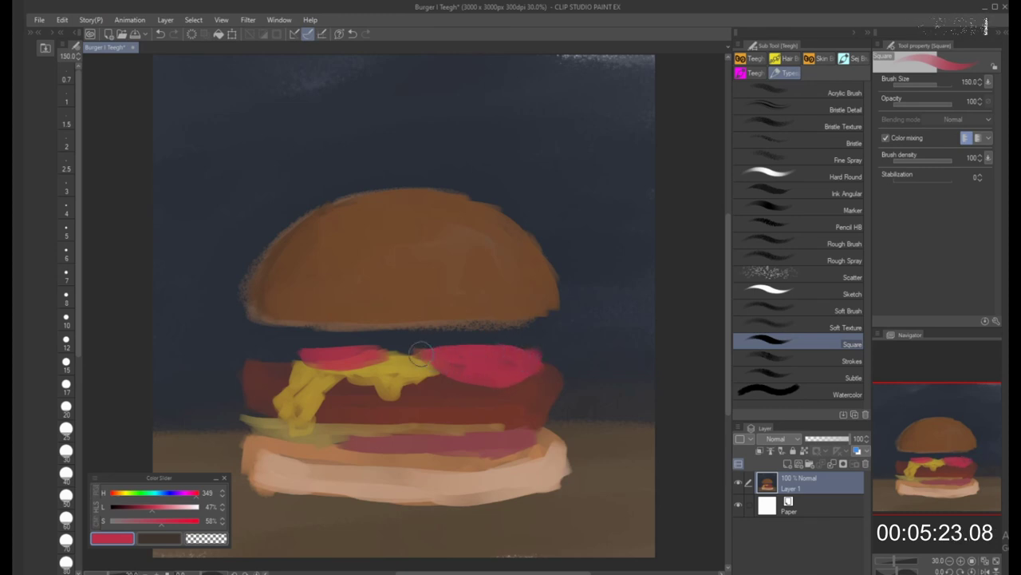
# Shade the tomato slices in a darker crimson with luminosity 38% at brush size 120
pyautogui.moveTo(153, 513); pyautogui.dragTo(143, 516)
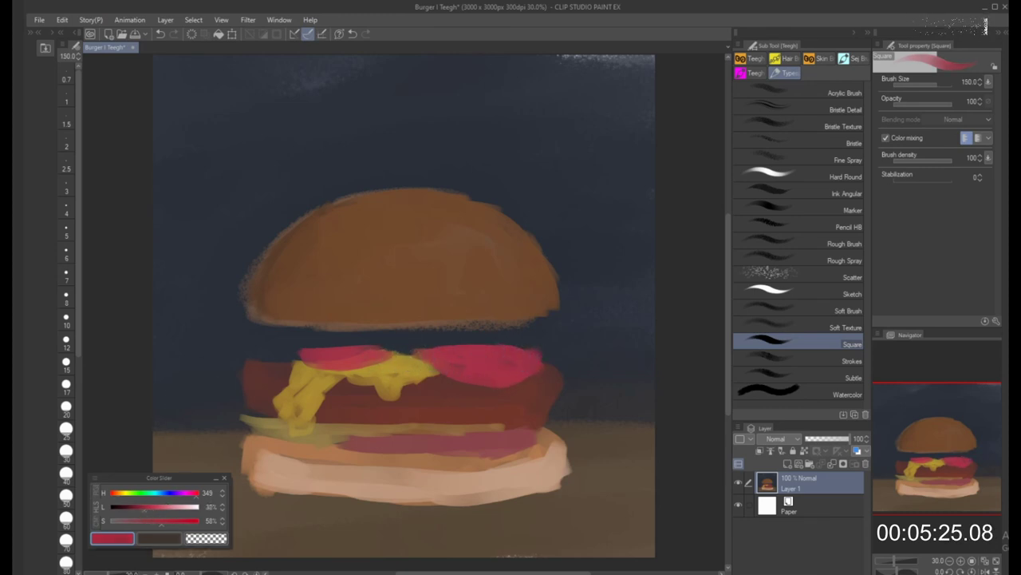
pyautogui.press('[')
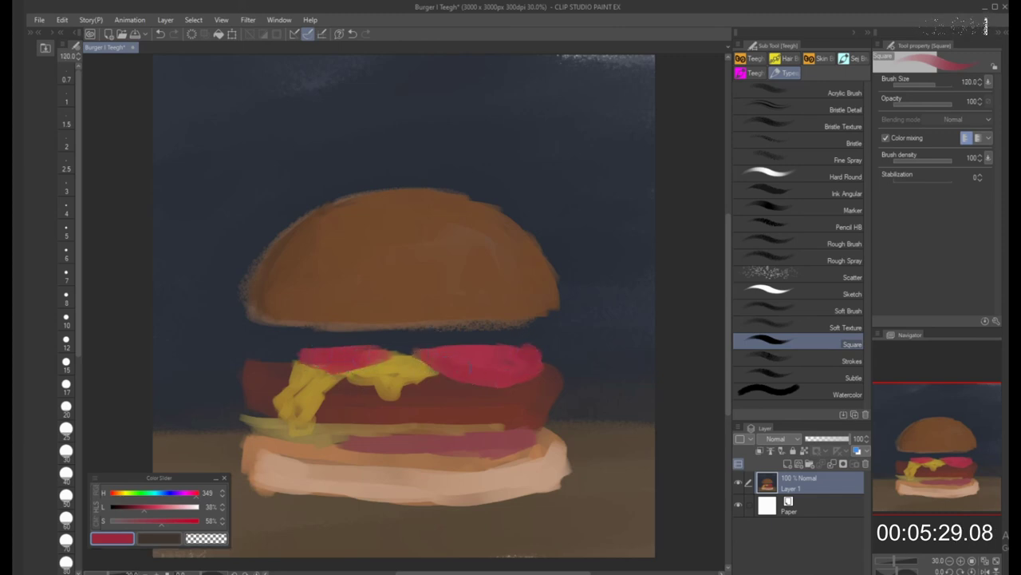
# Paint a band of greens beneath the top bun in green with hue 120 and luminosity 23%, extending past the bun's left edge
pyautogui.click(141, 493)
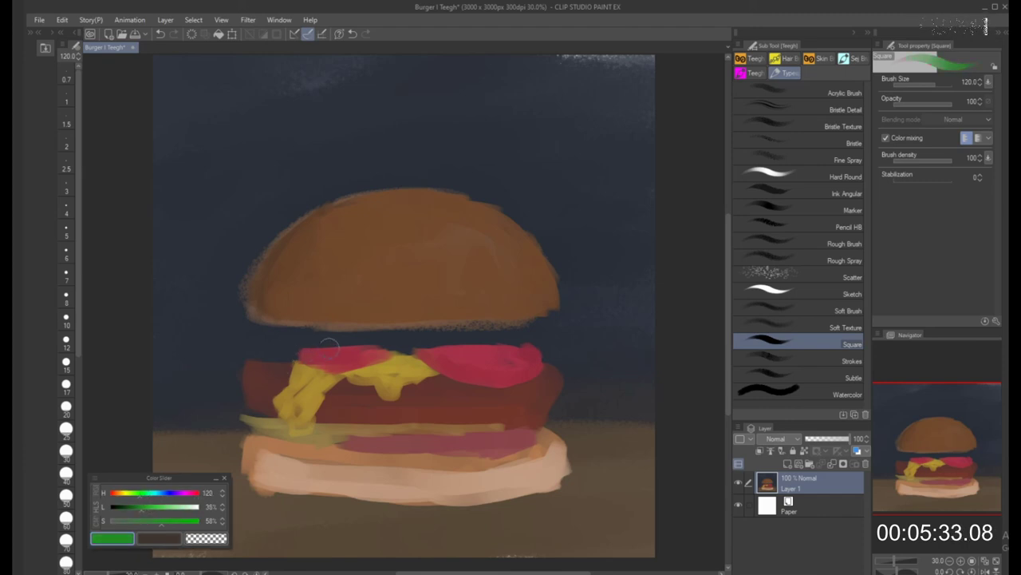
pyautogui.moveTo(271, 337); pyautogui.dragTo(350, 339)
pyautogui.click(135, 508)
pyautogui.click(131, 509)
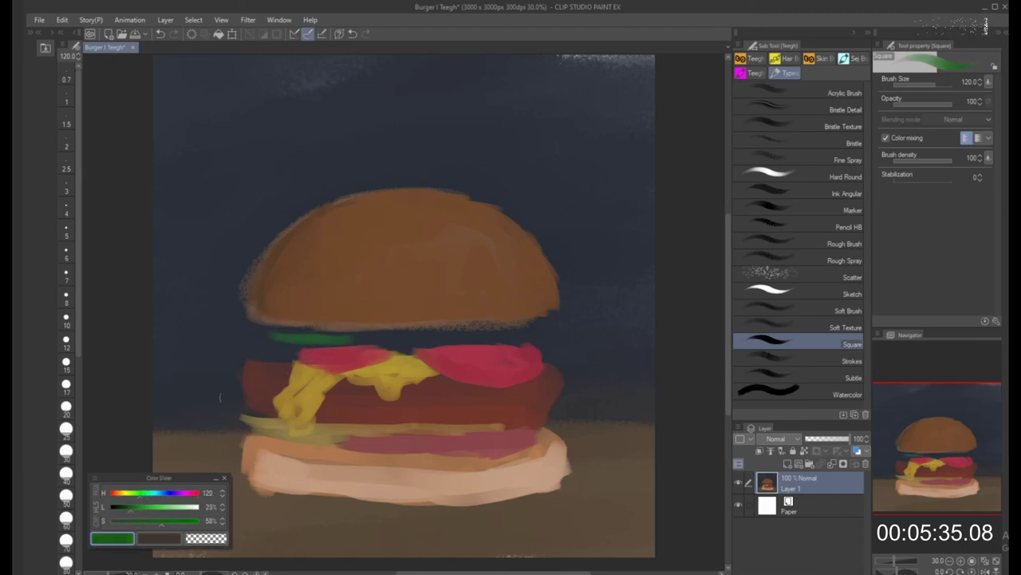
pyautogui.moveTo(261, 319)
pyautogui.mouseDown()
pyautogui.moveTo(275, 341)
pyautogui.moveTo(447, 342)
pyautogui.moveTo(563, 327)
pyautogui.mouseUp()
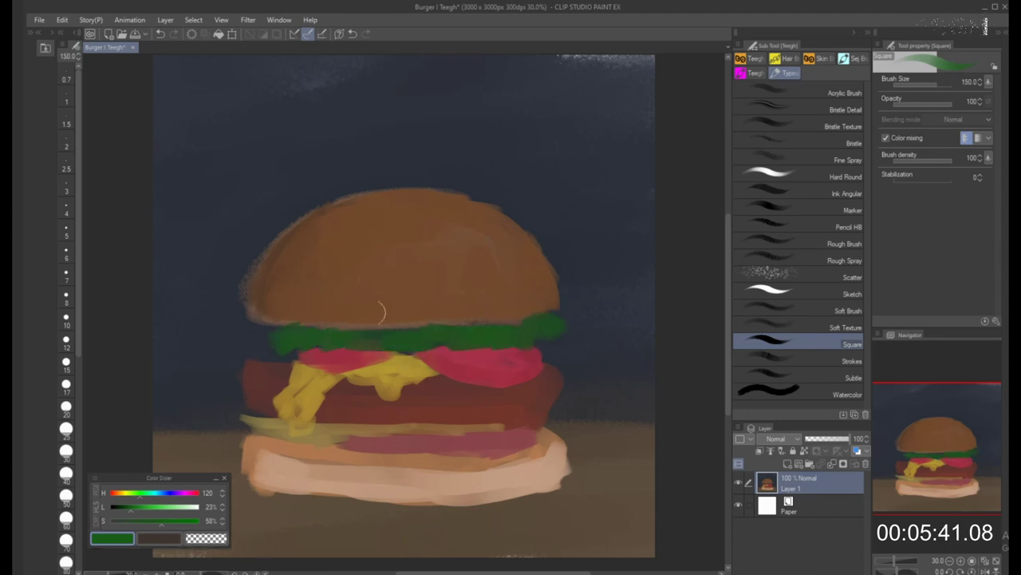
pyautogui.moveTo(252, 321); pyautogui.dragTo(235, 313)
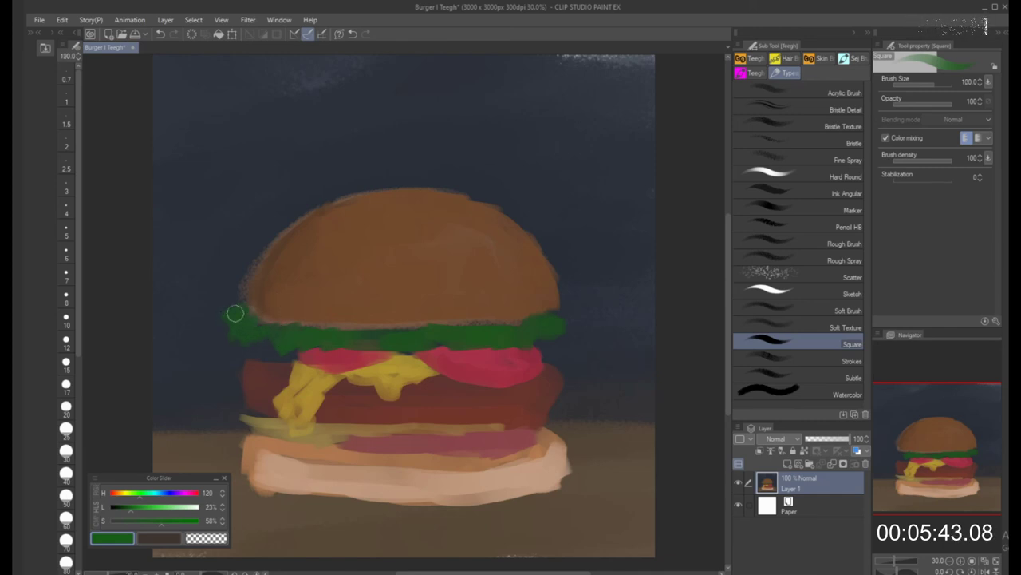
# Paint another cheese piece below the greens at the patty's upper left, using sampled yellow adjusted to hue 52 and luminosity 48%
pyautogui.keyDown('alt'); pyautogui.click(293, 371); pyautogui.keyUp('alt')
pyautogui.keyDown('alt'); pyautogui.click(299, 373); pyautogui.keyUp('alt')
pyautogui.moveTo(289, 357); pyautogui.dragTo(243, 351)
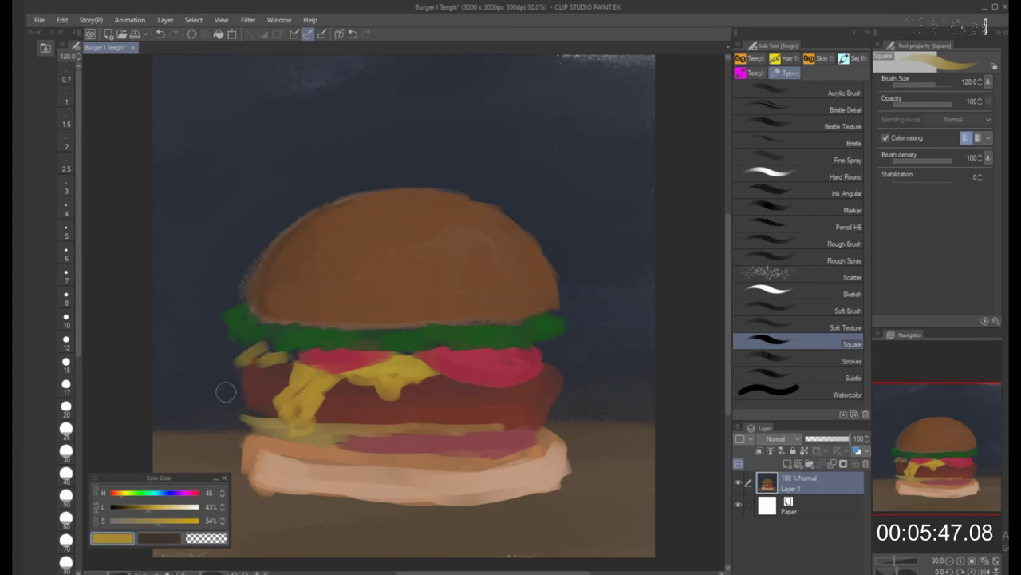
pyautogui.moveTo(152, 513)
pyautogui.mouseDown()
pyautogui.moveTo(119, 495)
pyautogui.moveTo(155, 516)
pyautogui.moveTo(156, 529)
pyautogui.mouseUp()
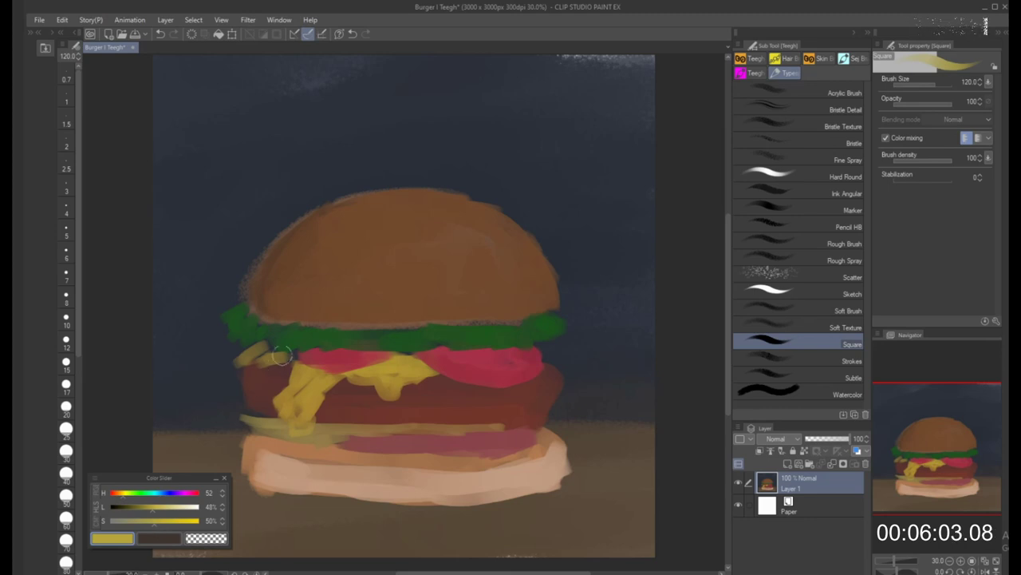
pyautogui.moveTo(261, 361)
pyautogui.mouseDown()
pyautogui.moveTo(246, 360)
pyautogui.moveTo(273, 347)
pyautogui.moveTo(247, 355)
pyautogui.moveTo(287, 363)
pyautogui.moveTo(295, 351)
pyautogui.moveTo(305, 365)
pyautogui.moveTo(256, 355)
pyautogui.mouseUp()
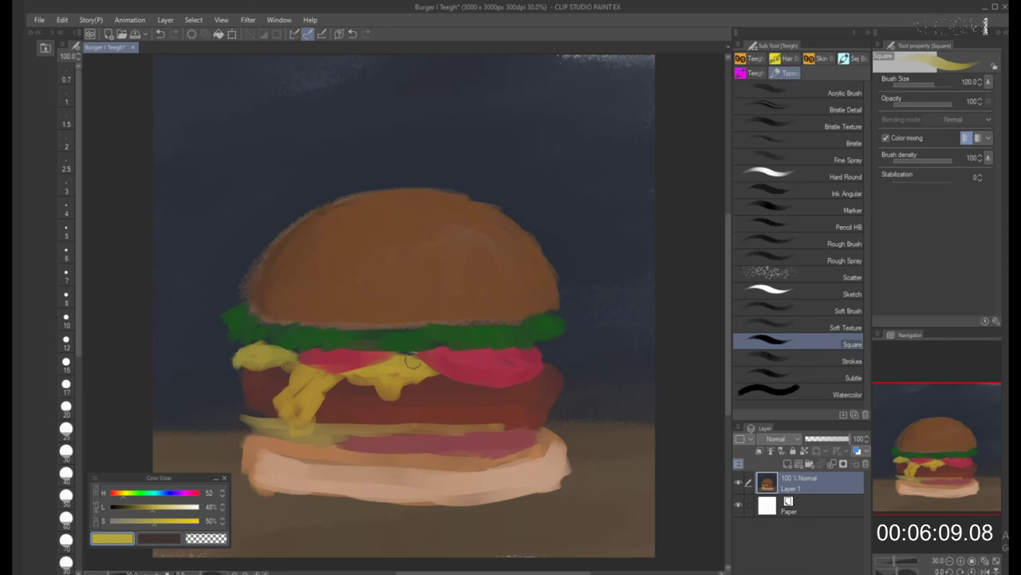
# Add dark crimson tomato bits with luminosity 29% below the greens at the burger's right and left ends
pyautogui.keyDown('alt'); pyautogui.click(505, 351); pyautogui.keyUp('alt')
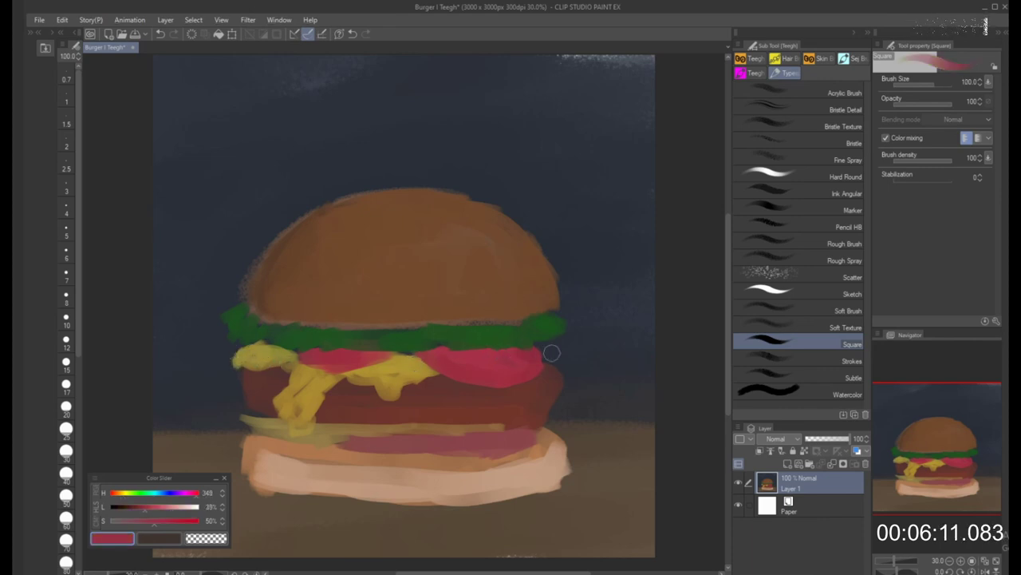
pyautogui.click(146, 514)
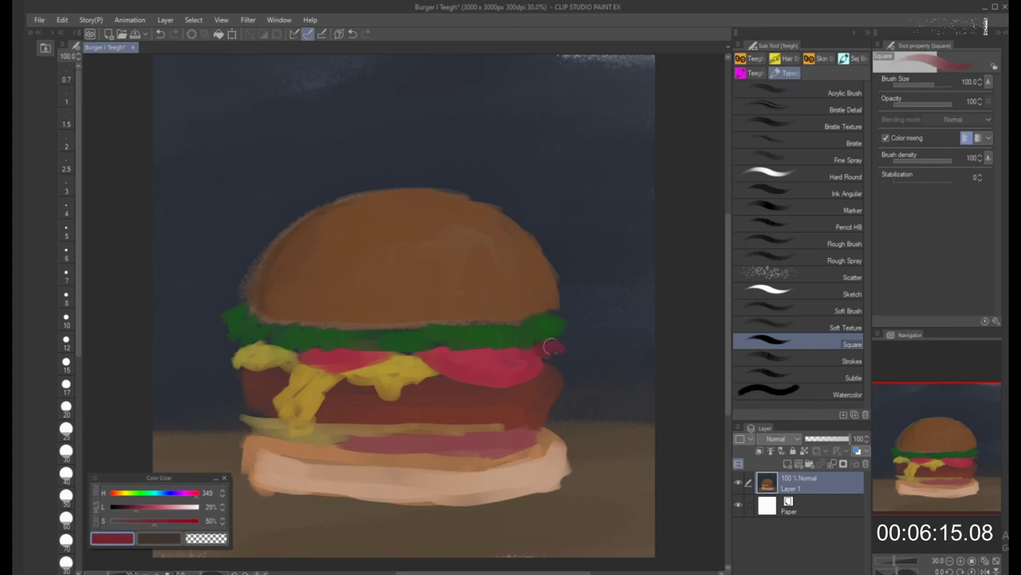
pyautogui.moveTo(556, 340); pyautogui.dragTo(561, 341)
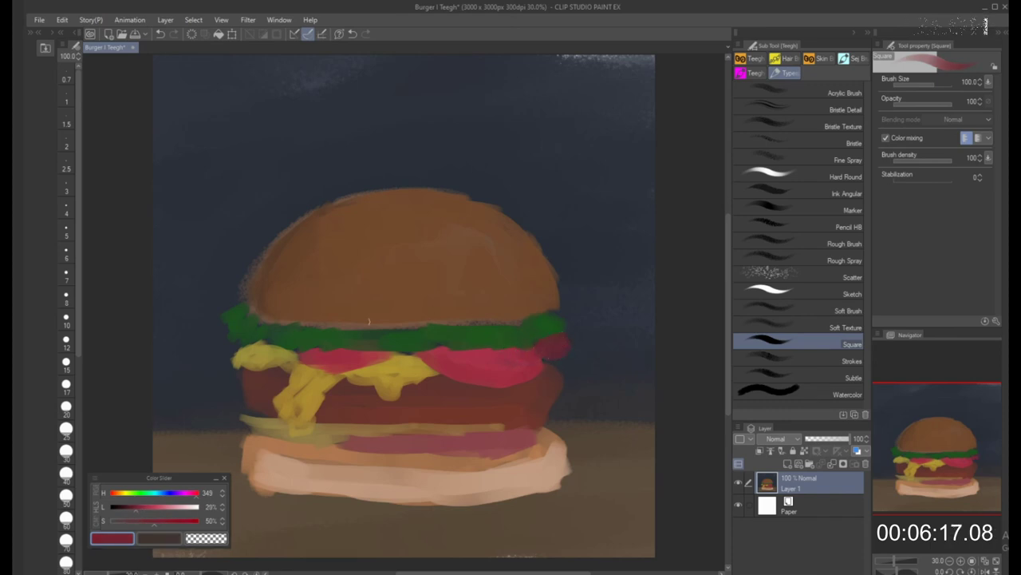
pyautogui.moveTo(265, 345); pyautogui.dragTo(241, 346)
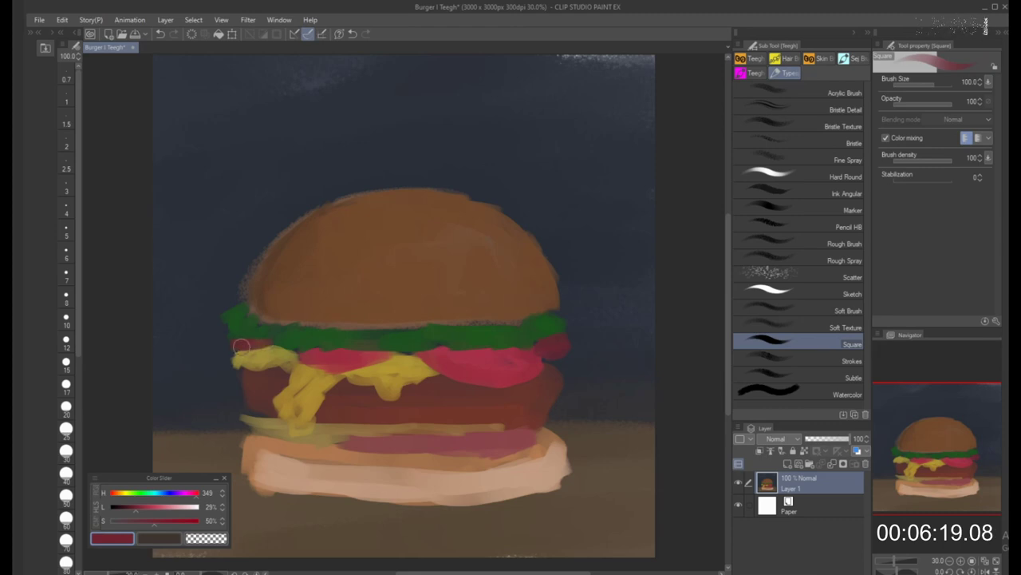
# Fill out the patty's right edge in its sampled red-brown and extend the dusty pink layer beneath and around it at brush size 170
pyautogui.keyDown('alt'); pyautogui.click(546, 383); pyautogui.keyUp('alt')
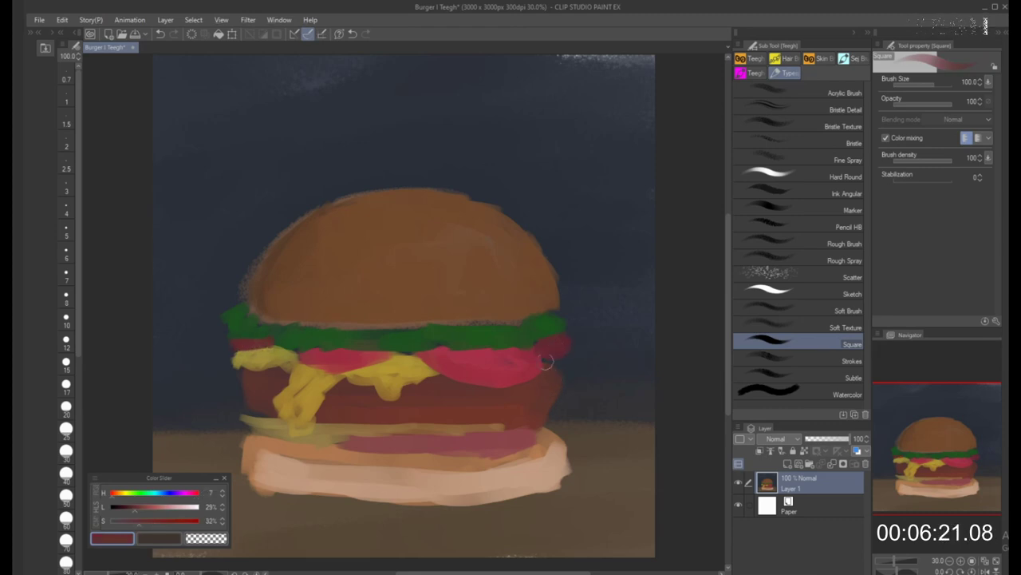
pyautogui.moveTo(545, 397)
pyautogui.mouseDown()
pyautogui.moveTo(513, 425)
pyautogui.moveTo(510, 414)
pyautogui.moveTo(527, 403)
pyautogui.moveTo(525, 438)
pyautogui.moveTo(558, 423)
pyautogui.mouseUp()
pyautogui.keyDown('alt'); pyautogui.click(530, 437); pyautogui.keyUp('alt')
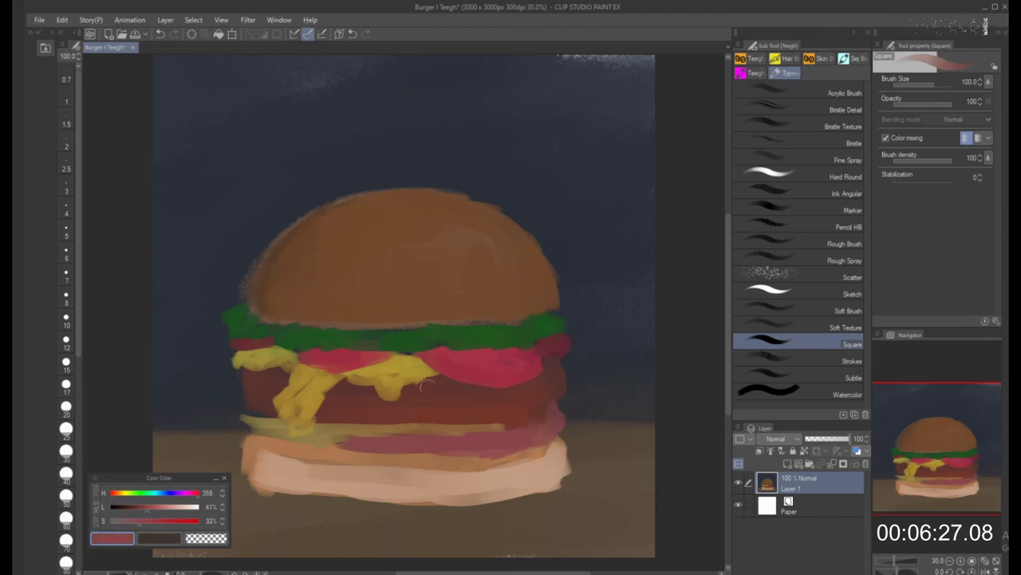
pyautogui.press(']')
pyautogui.press(']')
pyautogui.press(']')
pyautogui.moveTo(417, 444); pyautogui.dragTo(495, 462)
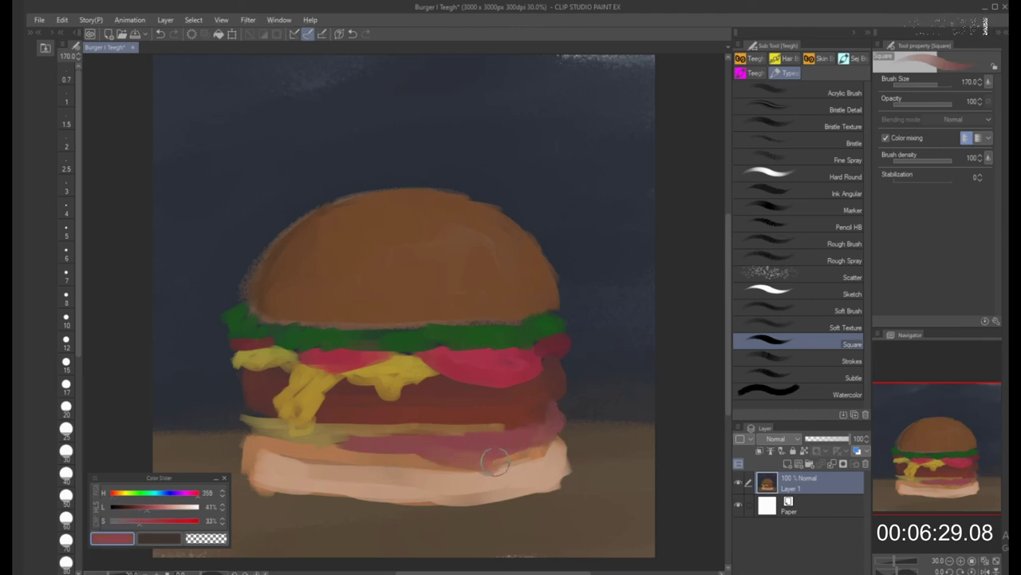
pyautogui.moveTo(554, 431); pyautogui.dragTo(538, 401)
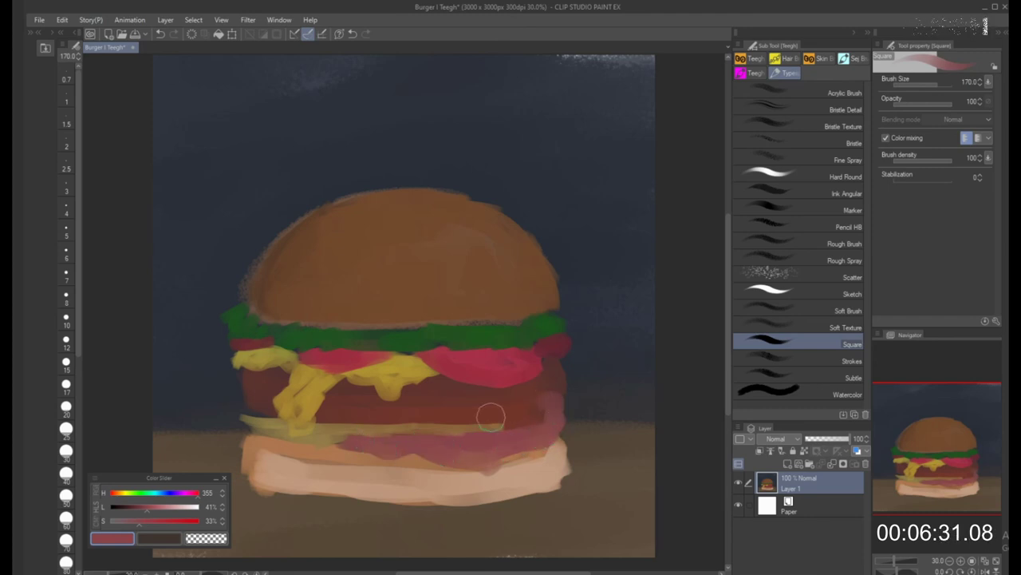
# Shade the upper edge of the greens under the top bun in dark green with hue 117 and luminosity 10%
pyautogui.keyDown('alt'); pyautogui.click(424, 320); pyautogui.keyUp('alt')
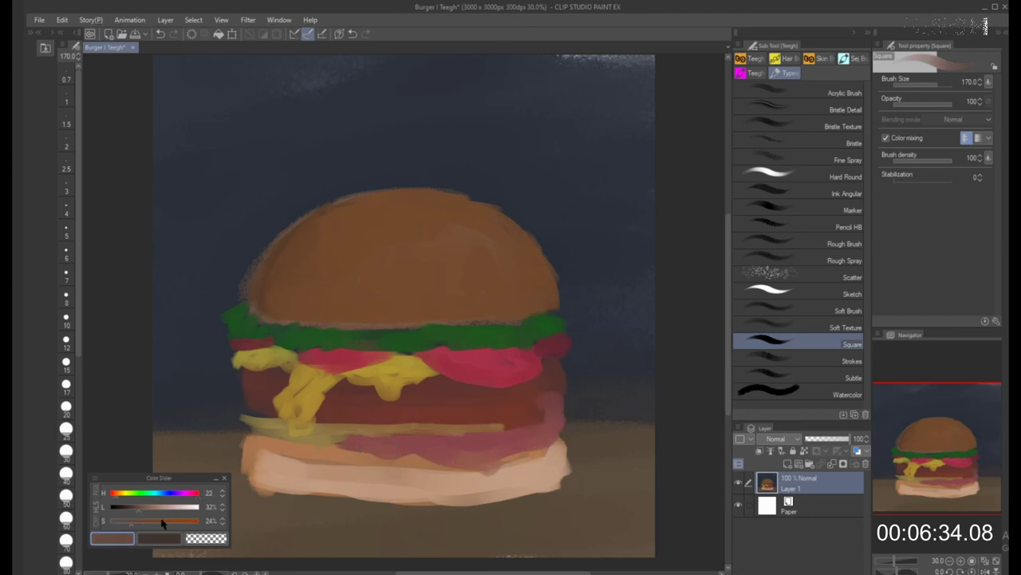
pyautogui.keyDown('alt'); pyautogui.click(425, 336); pyautogui.keyUp('alt')
pyautogui.moveTo(134, 511); pyautogui.dragTo(119, 509)
pyautogui.press('[')
pyautogui.press('[')
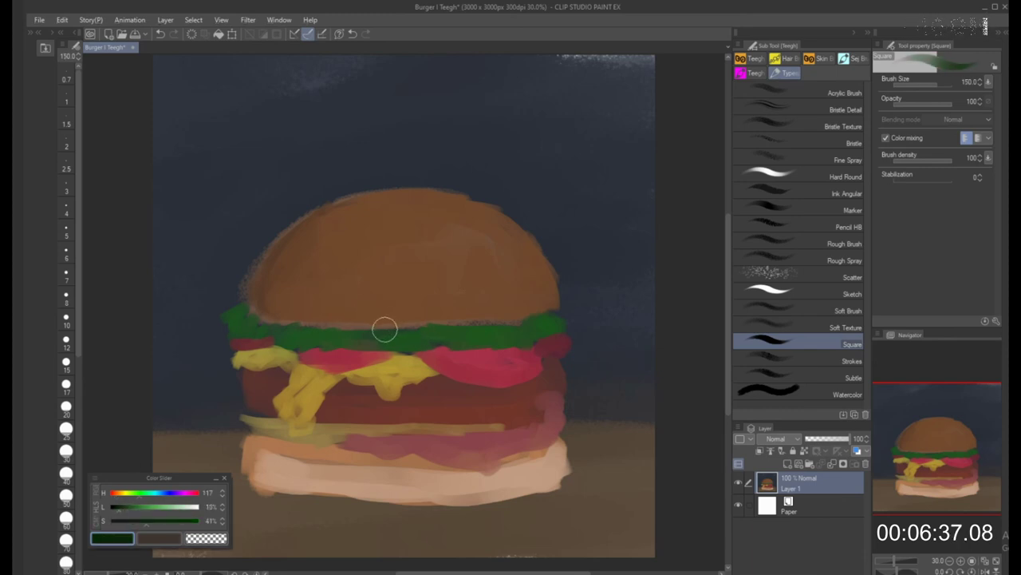
pyautogui.moveTo(386, 328)
pyautogui.mouseDown()
pyautogui.moveTo(502, 323)
pyautogui.moveTo(339, 330)
pyautogui.moveTo(263, 318)
pyautogui.mouseUp()
pyautogui.press(']')
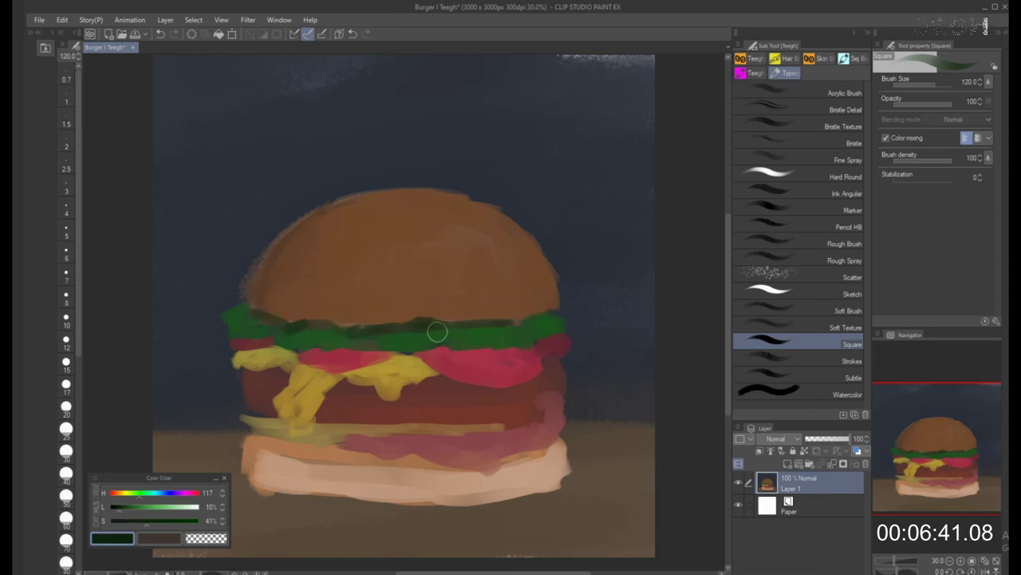
pyautogui.moveTo(504, 323); pyautogui.dragTo(549, 306)
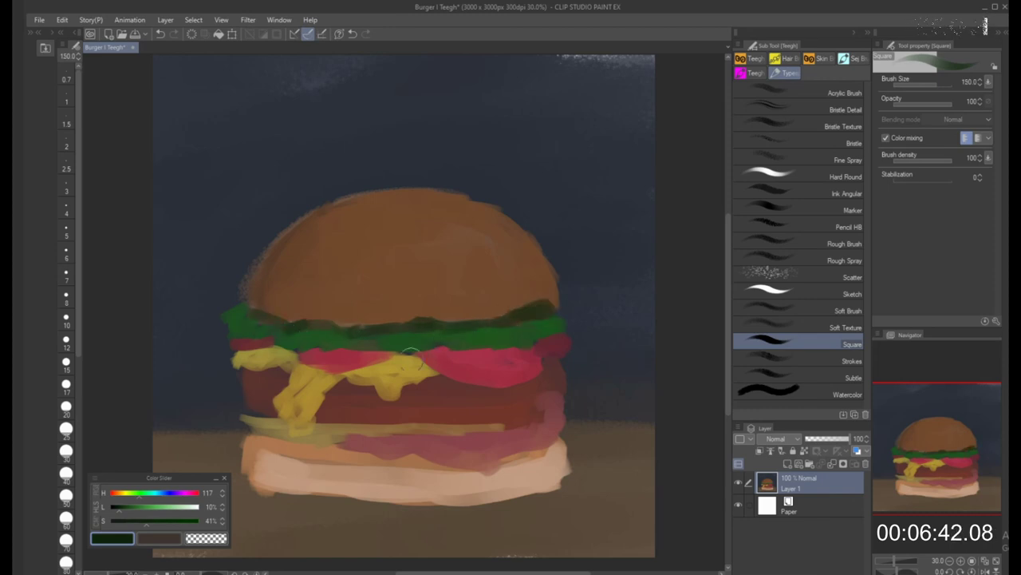
# Retouch the patty's lower edge in its sampled red-brown and the strip below it in sampled tan at brush size 150
pyautogui.keyDown('alt'); pyautogui.click(355, 404); pyautogui.keyUp('alt')
pyautogui.moveTo(323, 417); pyautogui.dragTo(395, 421)
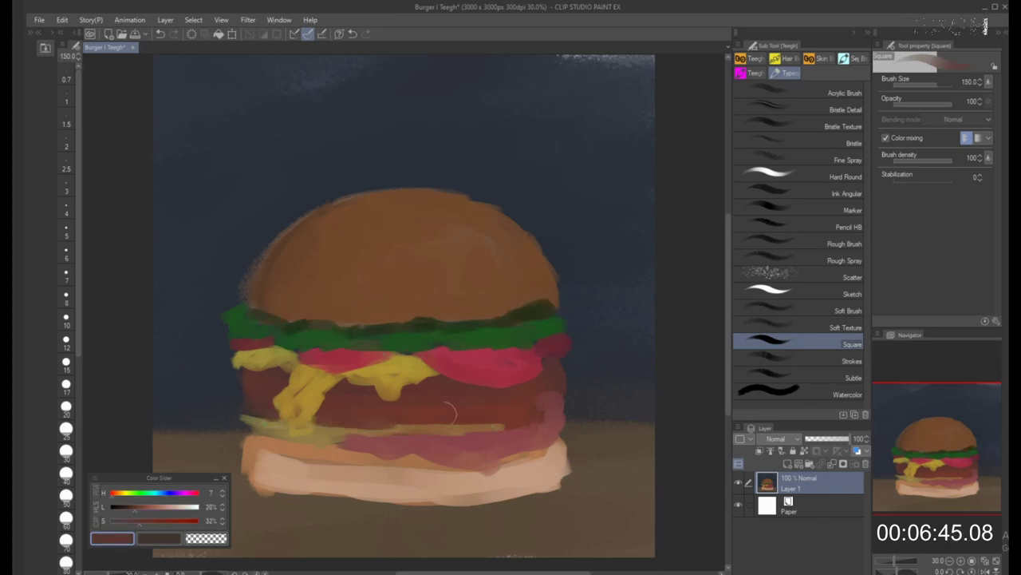
pyautogui.keyDown('alt'); pyautogui.click(354, 430); pyautogui.keyUp('alt')
pyautogui.moveTo(327, 438)
pyautogui.mouseDown()
pyautogui.moveTo(256, 431)
pyautogui.moveTo(357, 429)
pyautogui.mouseUp()
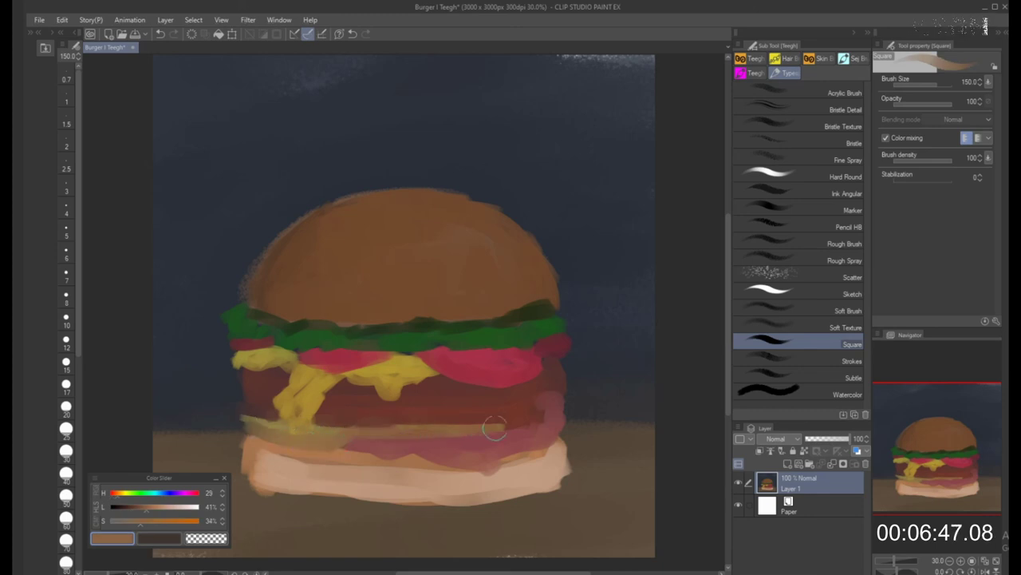
# Reshape the bottom bun's left end and smooth its side with sampled peach tones
pyautogui.keyDown('alt'); pyautogui.click(391, 447); pyautogui.keyUp('alt')
pyautogui.keyDown('alt'); pyautogui.click(332, 469); pyautogui.keyUp('alt')
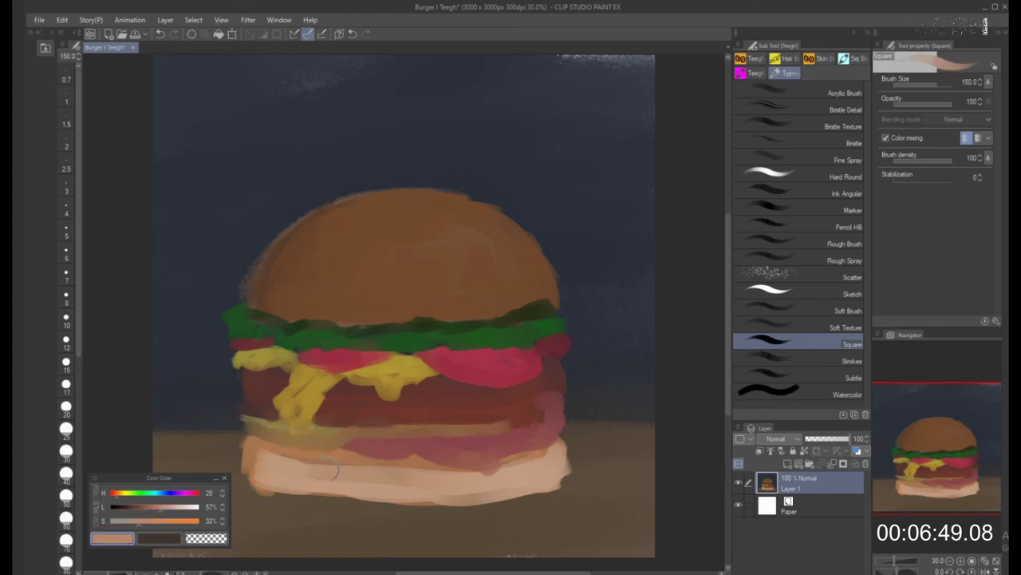
pyautogui.moveTo(252, 475); pyautogui.dragTo(250, 445)
pyautogui.moveTo(251, 459)
pyautogui.mouseDown()
pyautogui.moveTo(254, 470)
pyautogui.moveTo(351, 489)
pyautogui.moveTo(464, 491)
pyautogui.mouseUp()
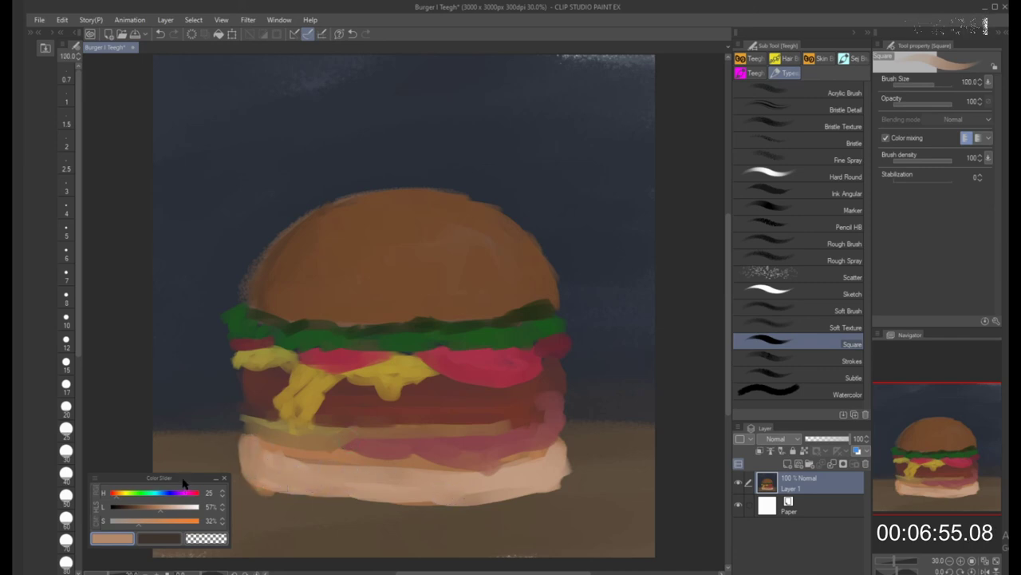
# Darken a sampled table brown to luminosity 16% and start the cast shadow left of the bottom bun, moving the color sliders clear of it
pyautogui.moveTo(183, 482); pyautogui.dragTo(134, 481)
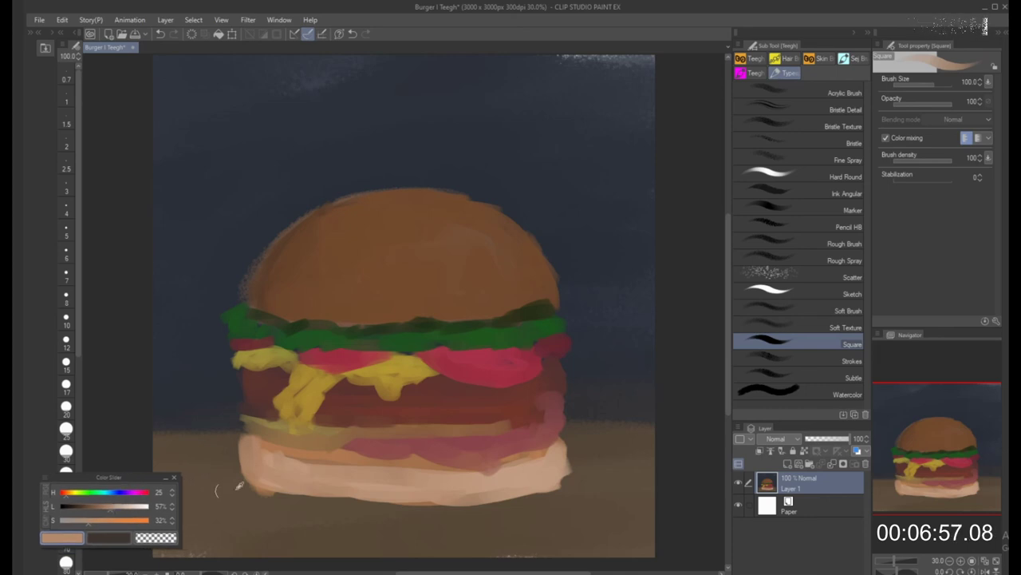
pyautogui.keyDown('alt'); pyautogui.click(286, 475); pyautogui.keyUp('alt')
pyautogui.keyDown('alt'); pyautogui.click(228, 485); pyautogui.keyUp('alt')
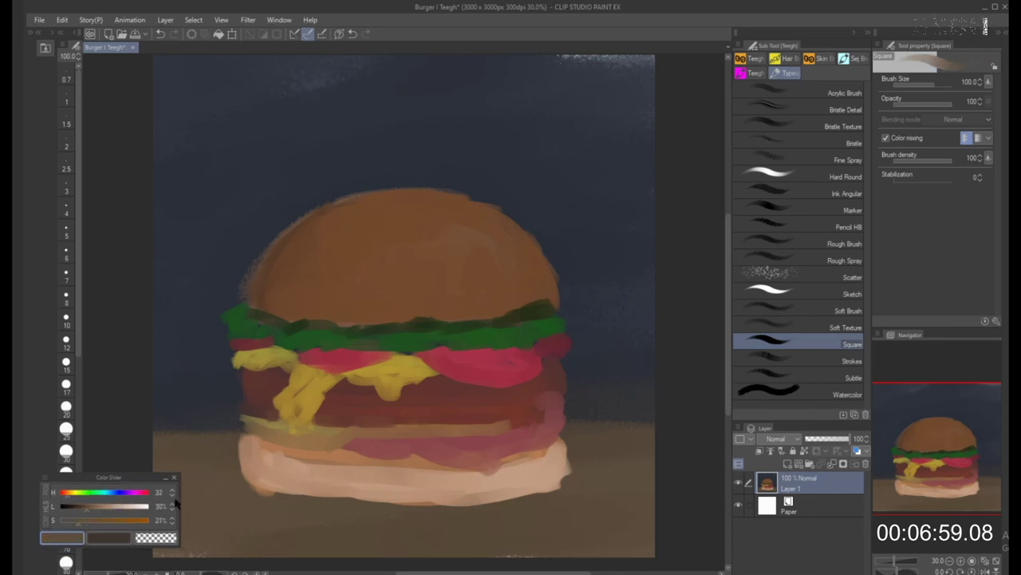
pyautogui.moveTo(83, 509); pyautogui.dragTo(74, 509)
pyautogui.press(']')
pyautogui.press(']')
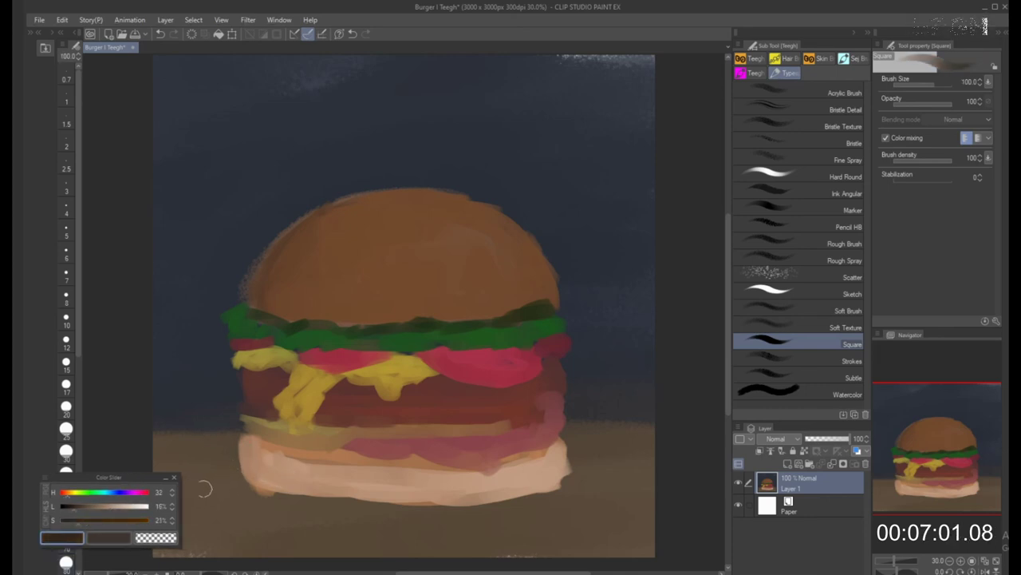
pyautogui.moveTo(186, 490); pyautogui.dragTo(256, 482)
pyautogui.moveTo(143, 483); pyautogui.dragTo(176, 208)
# Extend the dark cast shadow from the canvas's left edge along the underside of the bottom bun, finishing at brush size 150
pyautogui.press('[')
pyautogui.press('[')
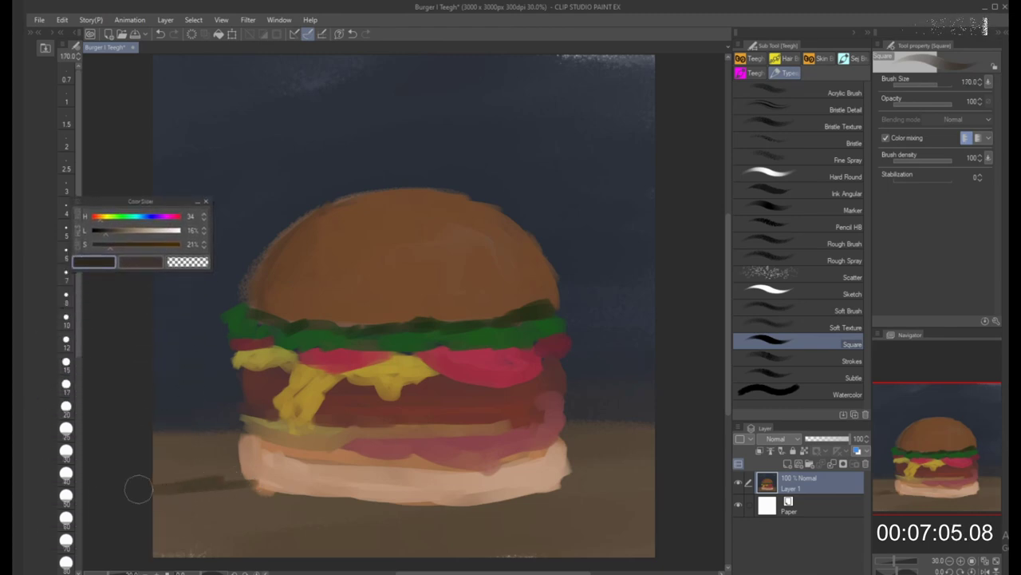
pyautogui.moveTo(137, 486)
pyautogui.mouseDown()
pyautogui.moveTo(230, 477)
pyautogui.moveTo(286, 499)
pyautogui.moveTo(271, 494)
pyautogui.moveTo(315, 501)
pyautogui.moveTo(236, 488)
pyautogui.moveTo(411, 506)
pyautogui.mouseUp()
pyautogui.press(']')
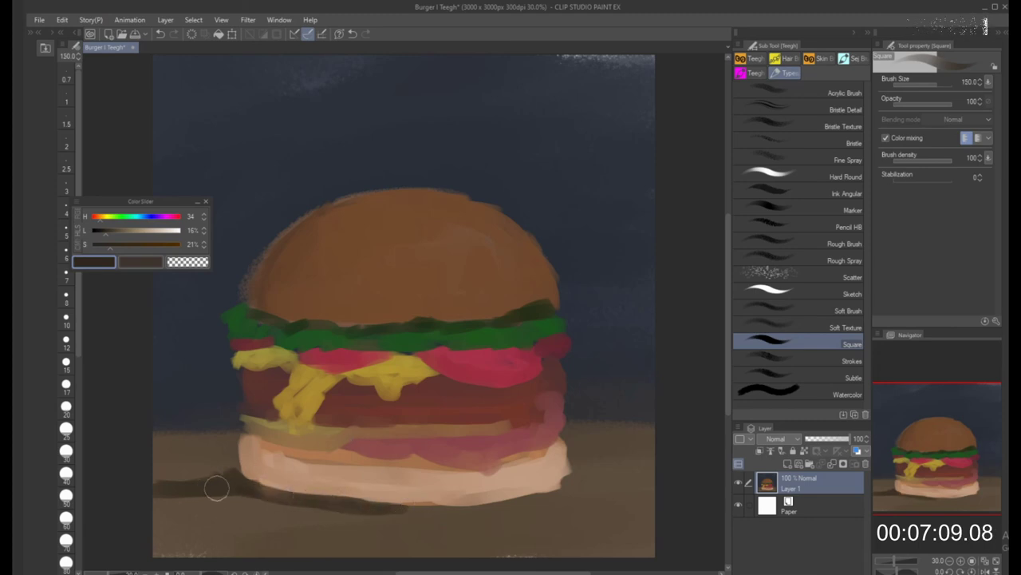
pyautogui.moveTo(217, 486)
pyautogui.mouseDown()
pyautogui.moveTo(163, 490)
pyautogui.moveTo(208, 479)
pyautogui.moveTo(447, 504)
pyautogui.moveTo(549, 481)
pyautogui.moveTo(479, 495)
pyautogui.mouseUp()
# Define the bottom bun's underside with dark shadow strokes from brush size 60, and widen the shadow on the left at size 170
pyautogui.click(66, 517)
pyautogui.moveTo(341, 499)
pyautogui.mouseDown()
pyautogui.moveTo(488, 501)
pyautogui.moveTo(547, 487)
pyautogui.mouseUp()
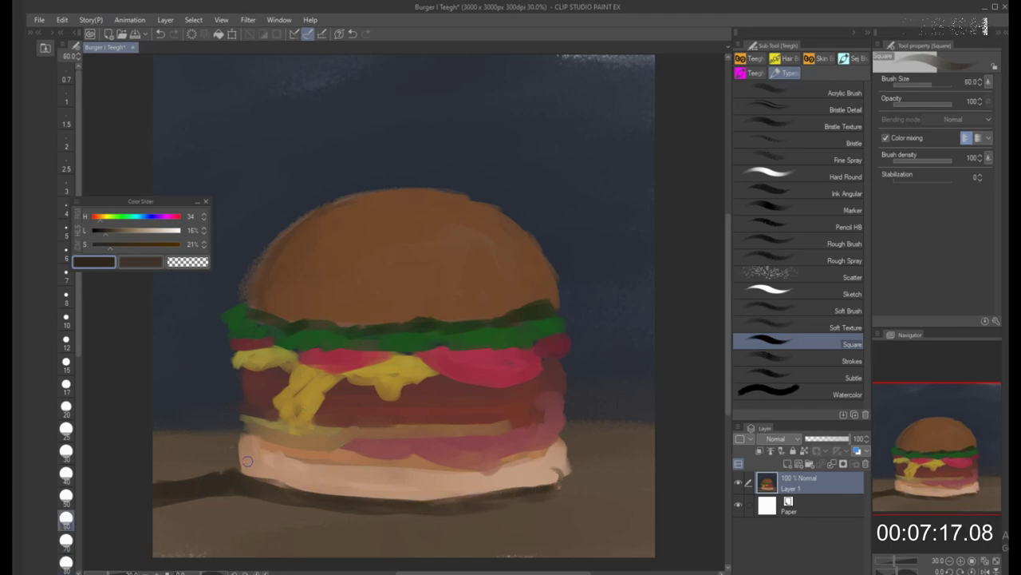
pyautogui.press(']')
pyautogui.moveTo(236, 463)
pyautogui.mouseDown()
pyautogui.moveTo(211, 465)
pyautogui.moveTo(188, 473)
pyautogui.moveTo(213, 472)
pyautogui.moveTo(189, 481)
pyautogui.moveTo(202, 485)
pyautogui.moveTo(348, 502)
pyautogui.mouseUp()
pyautogui.press(']')
pyautogui.press(']')
pyautogui.press(']')
pyautogui.press(']')
pyautogui.press(']')
pyautogui.press(']')
pyautogui.press('[')
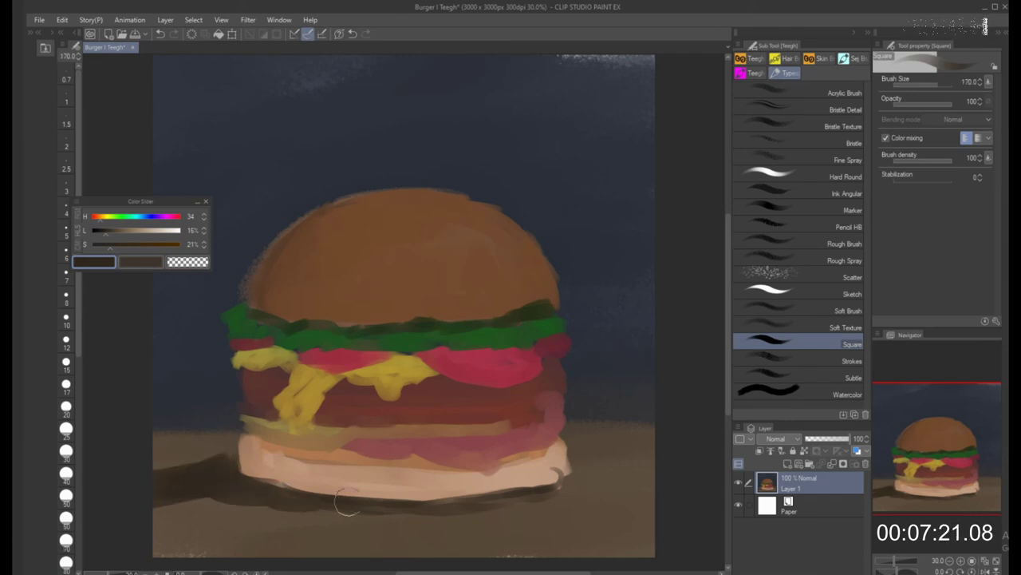
# Switch to the Acrylic Brush at size 120 and fill out the cast shadow left of and below the bottom bun
pyautogui.click(798, 92)
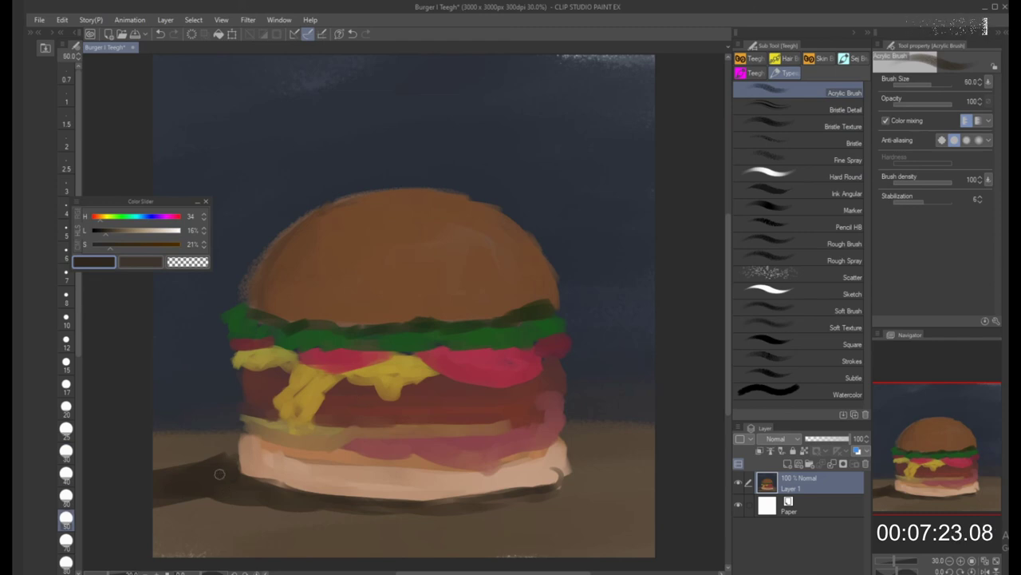
pyautogui.press(']')
pyautogui.press(']')
pyautogui.press(']')
pyautogui.press(']')
pyautogui.moveTo(219, 474)
pyautogui.mouseDown()
pyautogui.moveTo(181, 467)
pyautogui.moveTo(221, 456)
pyautogui.mouseUp()
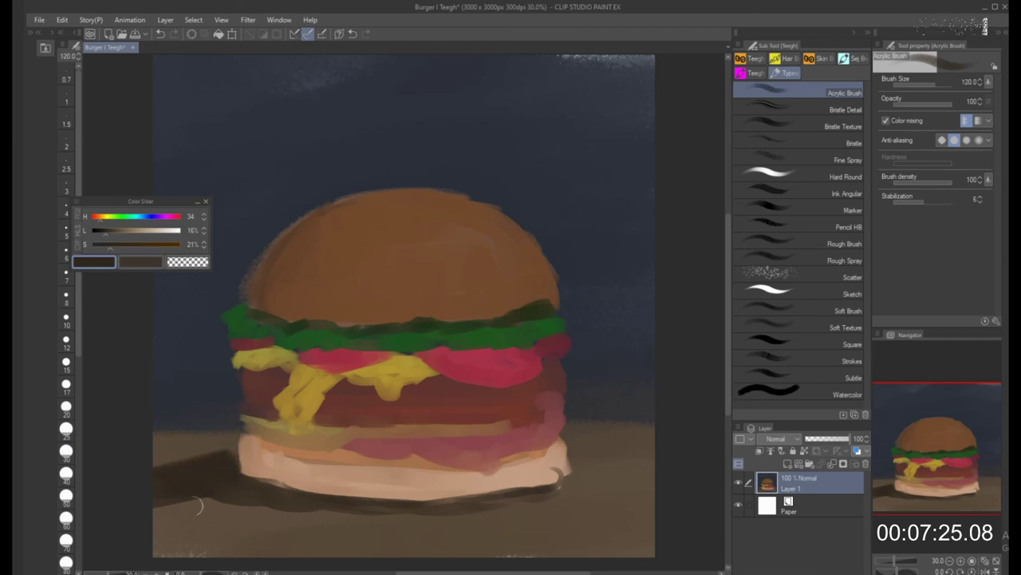
pyautogui.moveTo(164, 506); pyautogui.dragTo(260, 497)
pyautogui.moveTo(166, 506); pyautogui.dragTo(339, 511)
pyautogui.moveTo(400, 512)
pyautogui.mouseDown()
pyautogui.moveTo(490, 508)
pyautogui.moveTo(458, 504)
pyautogui.moveTo(515, 498)
pyautogui.mouseUp()
# Refine the cast shadow's edges beneath the bottom bun with sampled table and shadow browns at brush size 100
pyautogui.keyDown('alt'); pyautogui.click(221, 525); pyautogui.keyUp('alt')
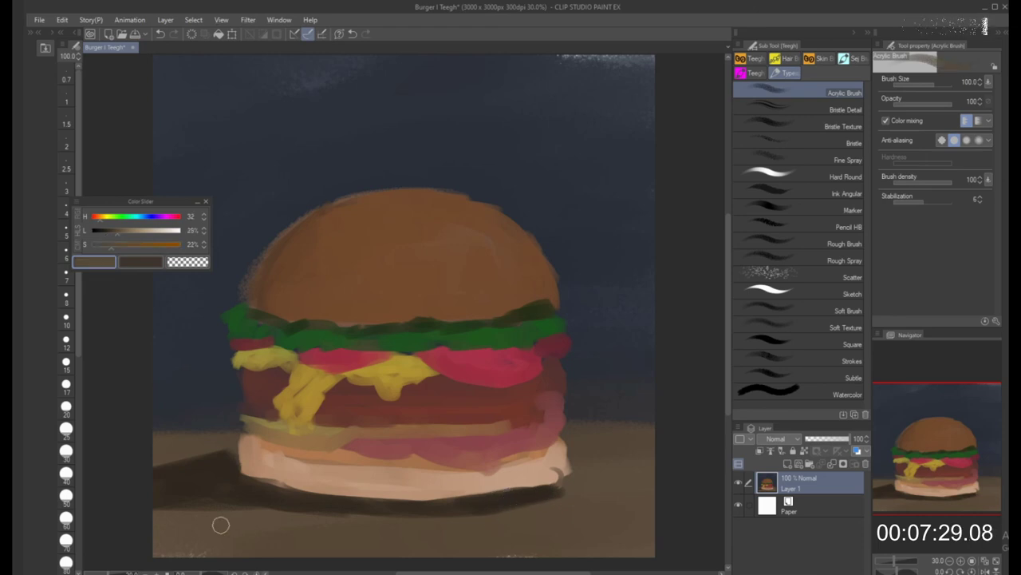
pyautogui.keyDown('alt'); pyautogui.click(239, 494); pyautogui.keyUp('alt')
pyautogui.press('[')
pyautogui.moveTo(171, 505)
pyautogui.mouseDown()
pyautogui.moveTo(236, 500)
pyautogui.moveTo(190, 506)
pyautogui.moveTo(249, 492)
pyautogui.moveTo(245, 478)
pyautogui.moveTo(335, 501)
pyautogui.moveTo(295, 494)
pyautogui.moveTo(463, 497)
pyautogui.moveTo(559, 482)
pyautogui.mouseUp()
pyautogui.keyDown('alt'); pyautogui.click(427, 482); pyautogui.keyUp('alt')
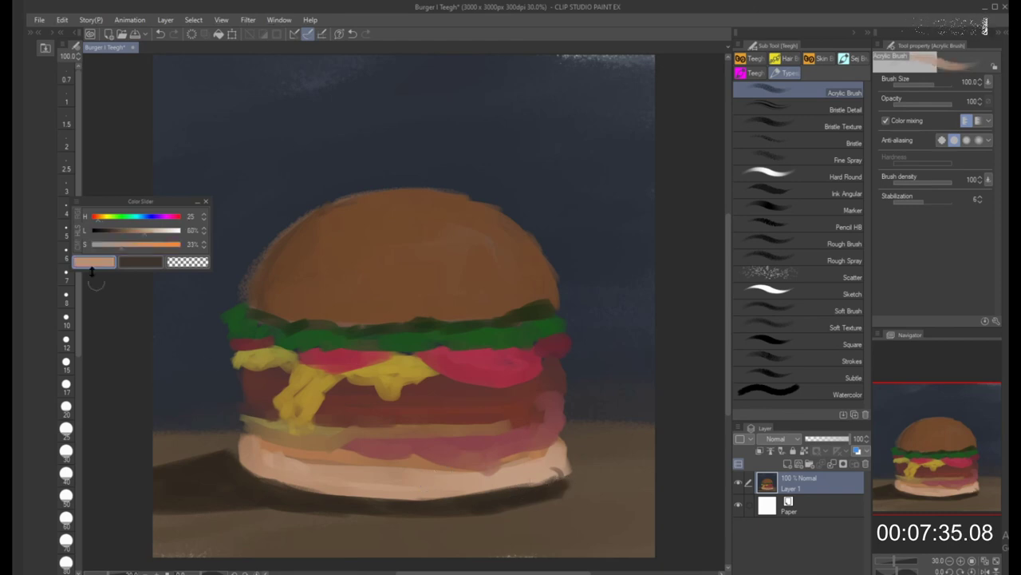
pyautogui.click(142, 232)
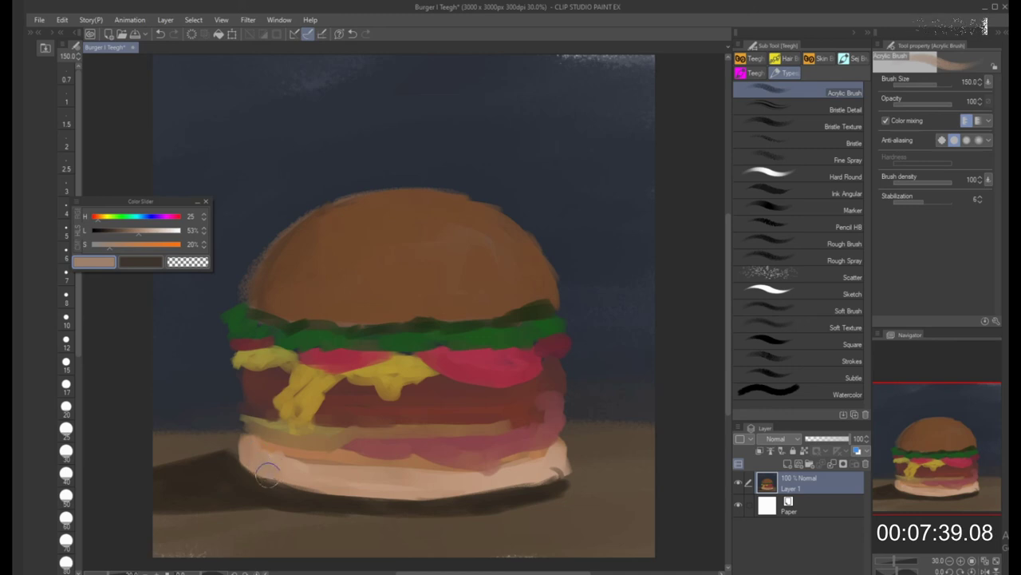
pyautogui.press('[')
pyautogui.moveTo(279, 466); pyautogui.dragTo(303, 480)
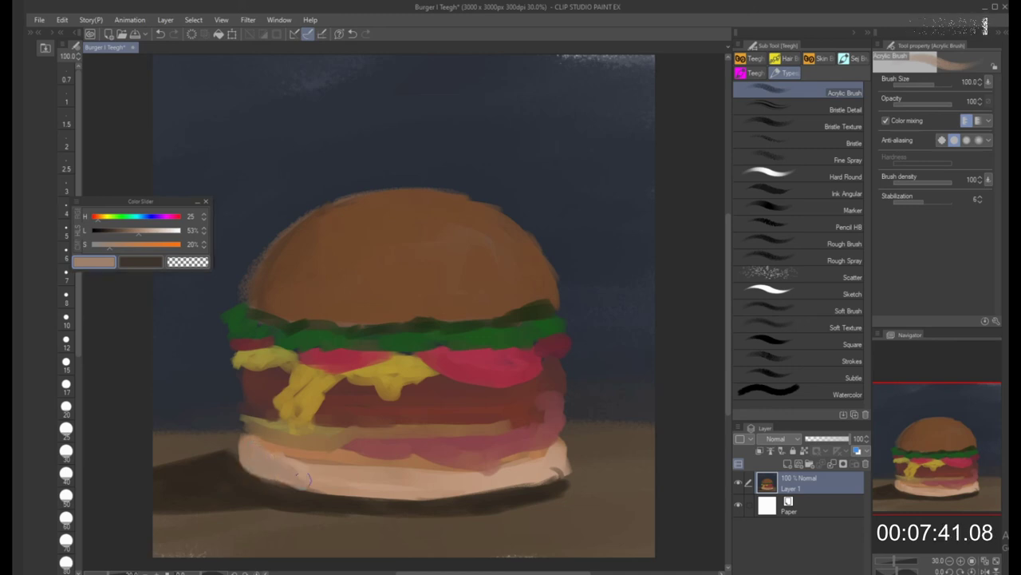
pyautogui.click(132, 237)
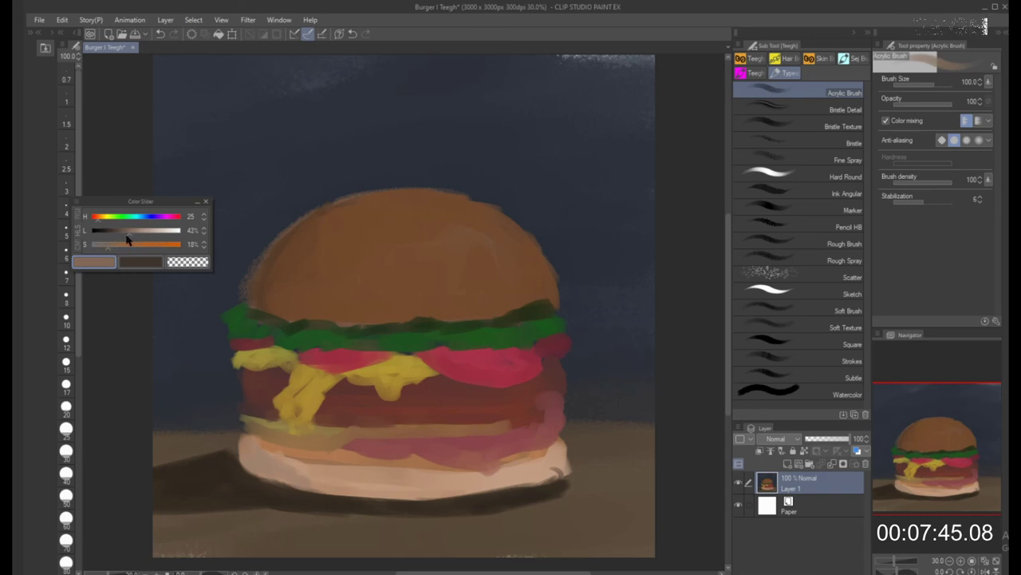
pyautogui.moveTo(132, 237); pyautogui.dragTo(142, 235)
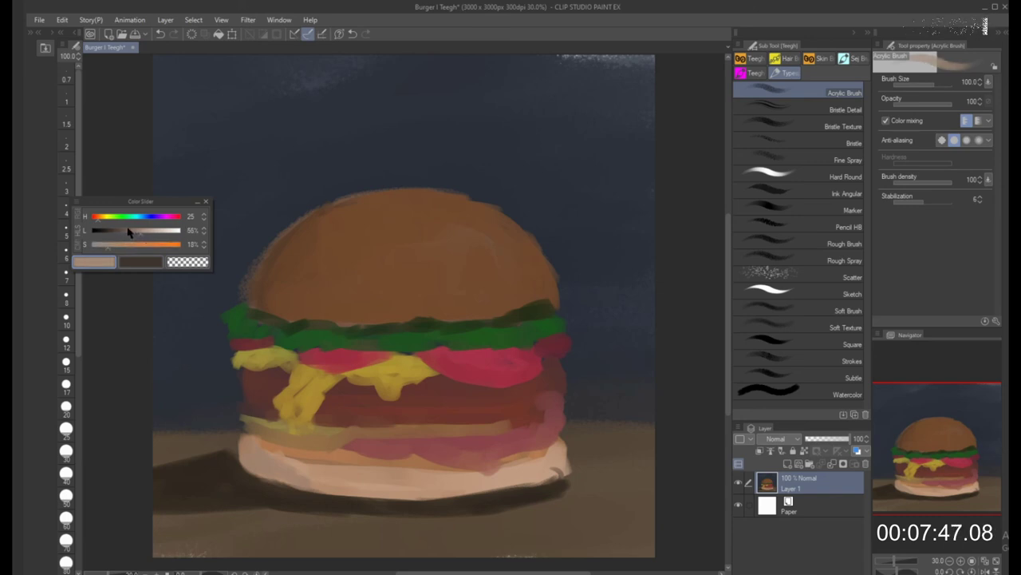
pyautogui.moveTo(98, 221); pyautogui.dragTo(101, 223)
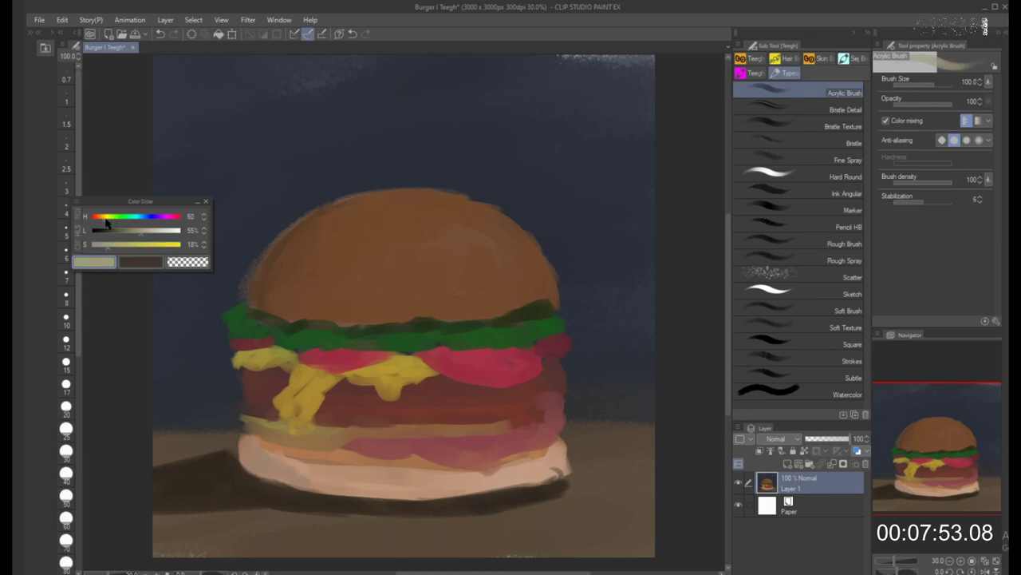
# Sample the bottom bun's tan, lower its luminosity to 42%, and stroke shading along the bun's lower-left edge at brush sizes 80 and 70
pyautogui.keyDown('alt'); pyautogui.click(369, 476); pyautogui.keyUp('alt')
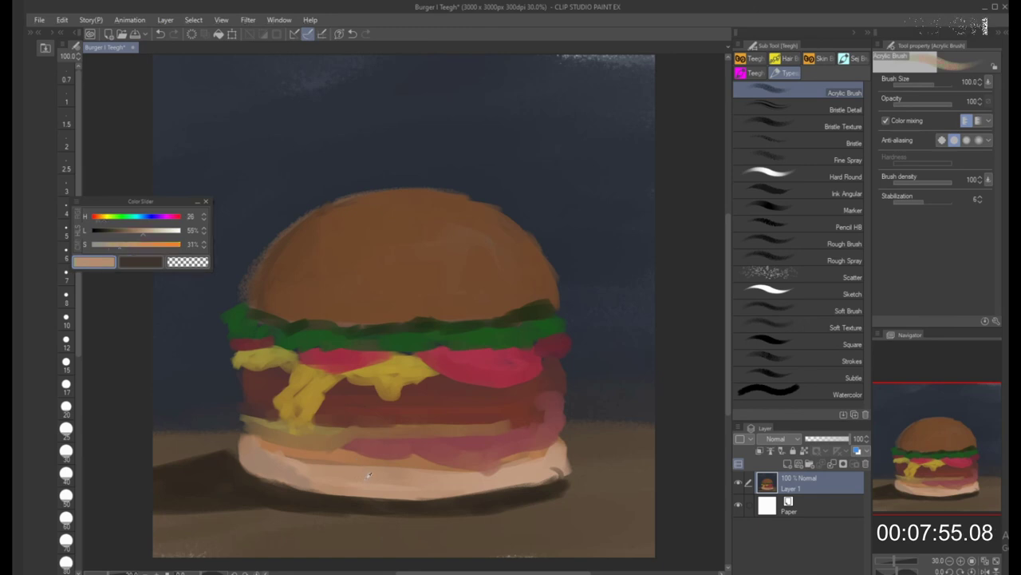
pyautogui.moveTo(142, 233); pyautogui.dragTo(130, 233)
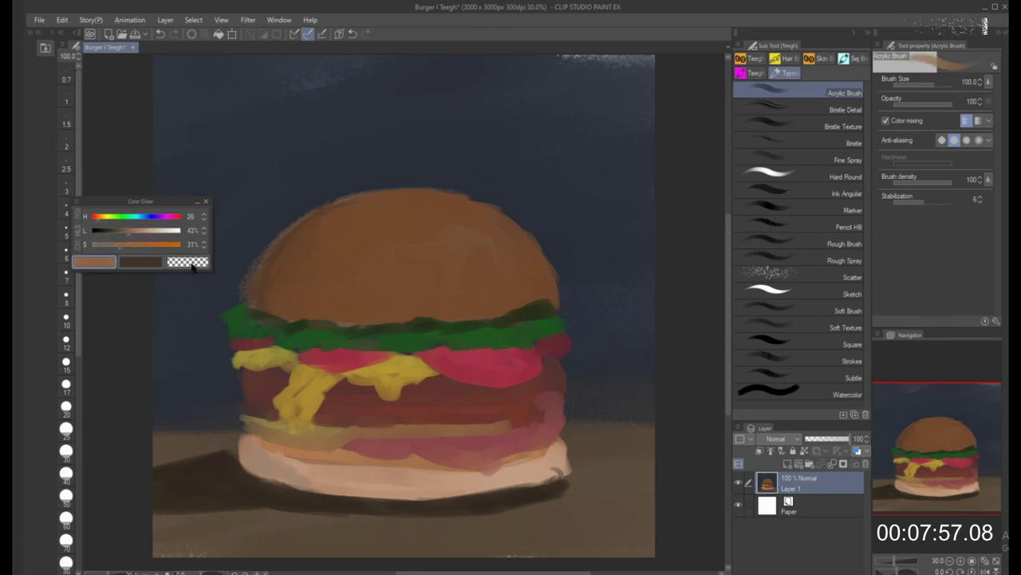
pyautogui.click(67, 561)
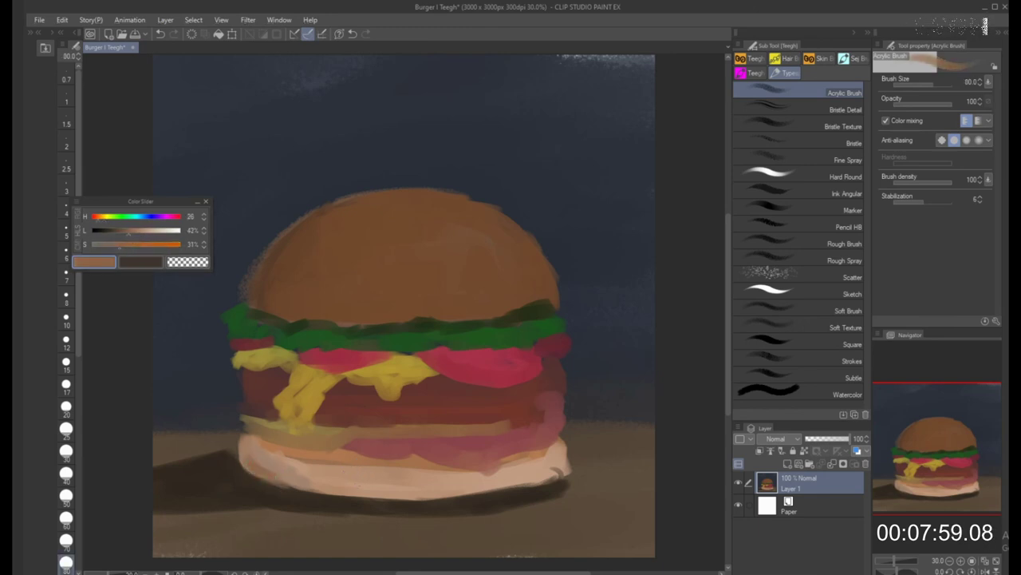
pyautogui.moveTo(285, 469)
pyautogui.mouseDown()
pyautogui.moveTo(319, 489)
pyautogui.moveTo(415, 494)
pyautogui.mouseUp()
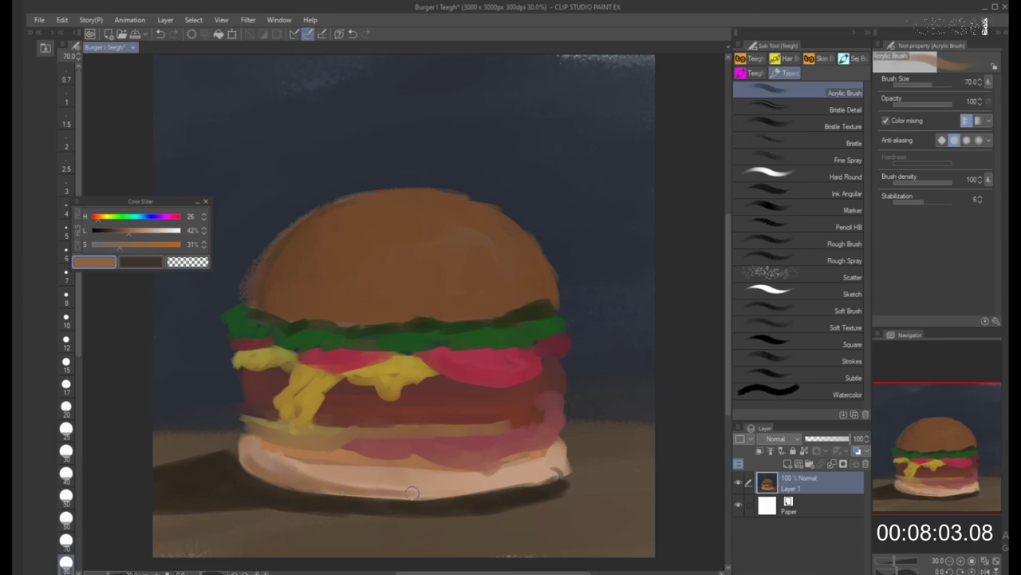
pyautogui.moveTo(347, 496); pyautogui.dragTo(422, 495)
# Continue the brown shading along the bottom bun's underside to its right end, finishing at brush size 80
pyautogui.press(']')
pyautogui.press(']')
pyautogui.moveTo(335, 481); pyautogui.dragTo(516, 484)
pyautogui.press('[')
pyautogui.moveTo(419, 490); pyautogui.dragTo(465, 486)
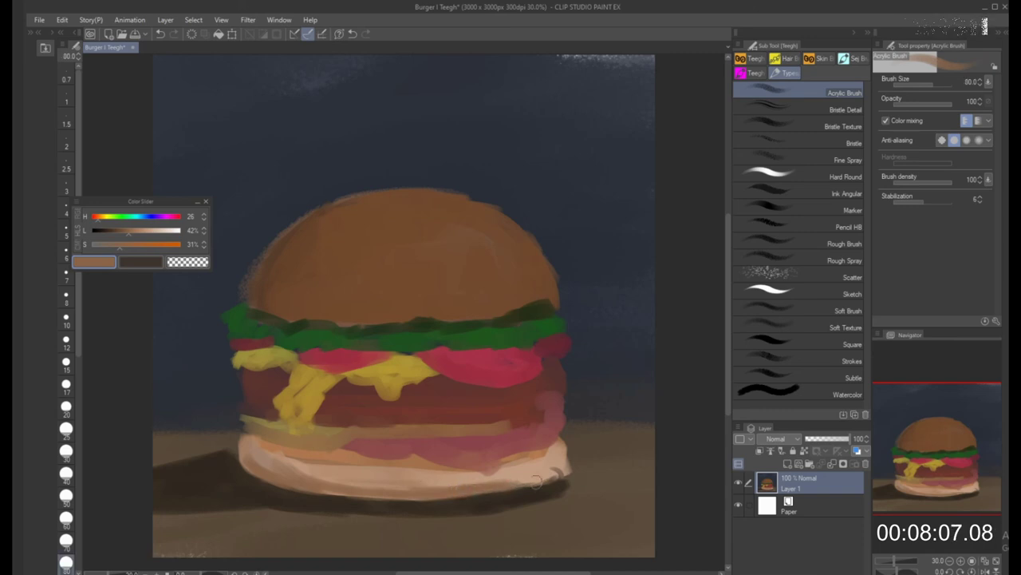
pyautogui.moveTo(537, 482); pyautogui.dragTo(562, 464)
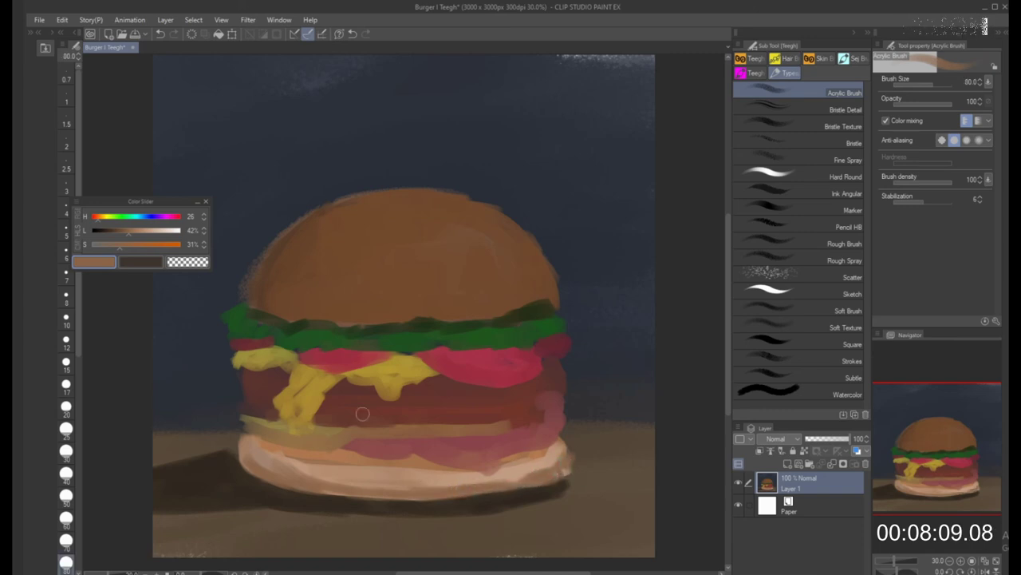
# Paint the bottom bun's upper area with a sampled light tan (H 25, L 61%, S 34%) at brush size 100, then smooth it at 150
pyautogui.press(']')
pyautogui.press(']')
pyautogui.keyDown('alt'); pyautogui.click(301, 465); pyautogui.keyUp('alt')
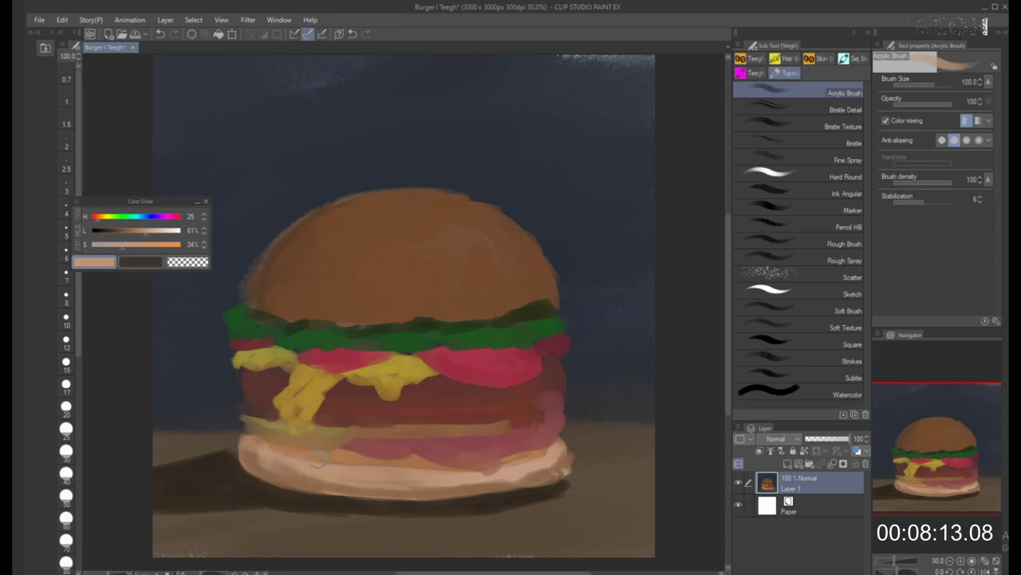
pyautogui.moveTo(314, 463)
pyautogui.mouseDown()
pyautogui.moveTo(455, 473)
pyautogui.moveTo(540, 454)
pyautogui.mouseUp()
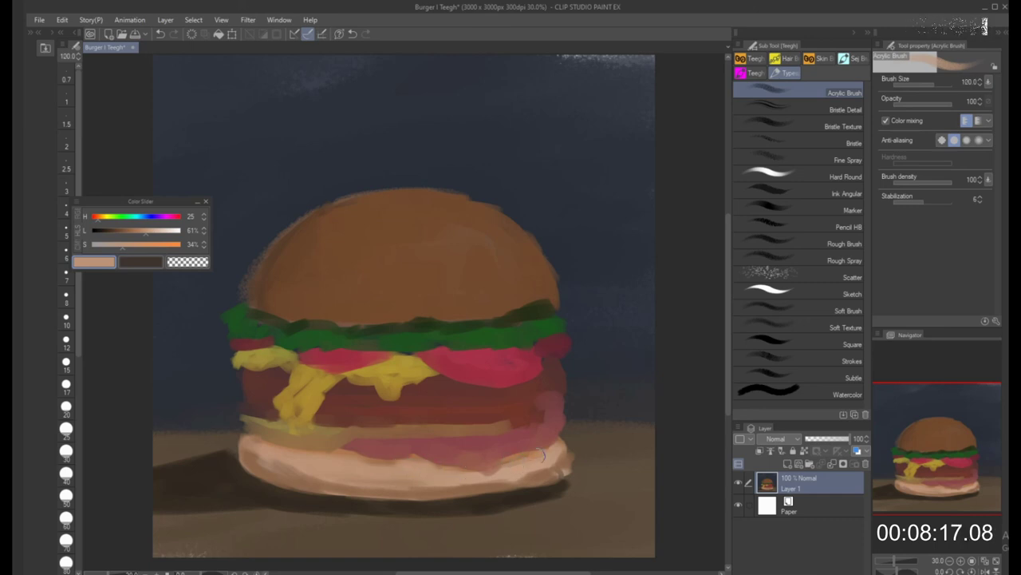
pyautogui.press('[')
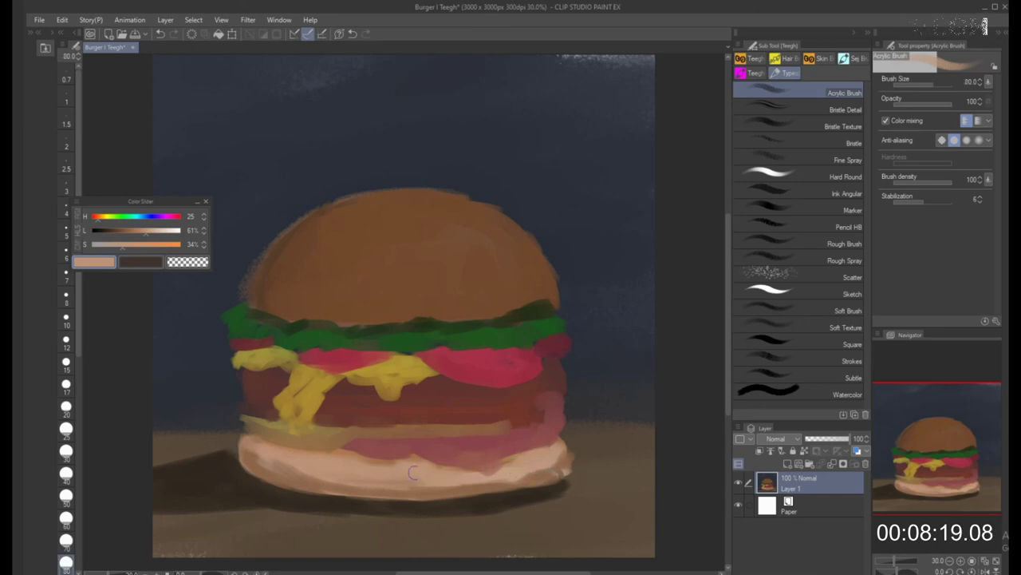
pyautogui.press(']')
pyautogui.press(']')
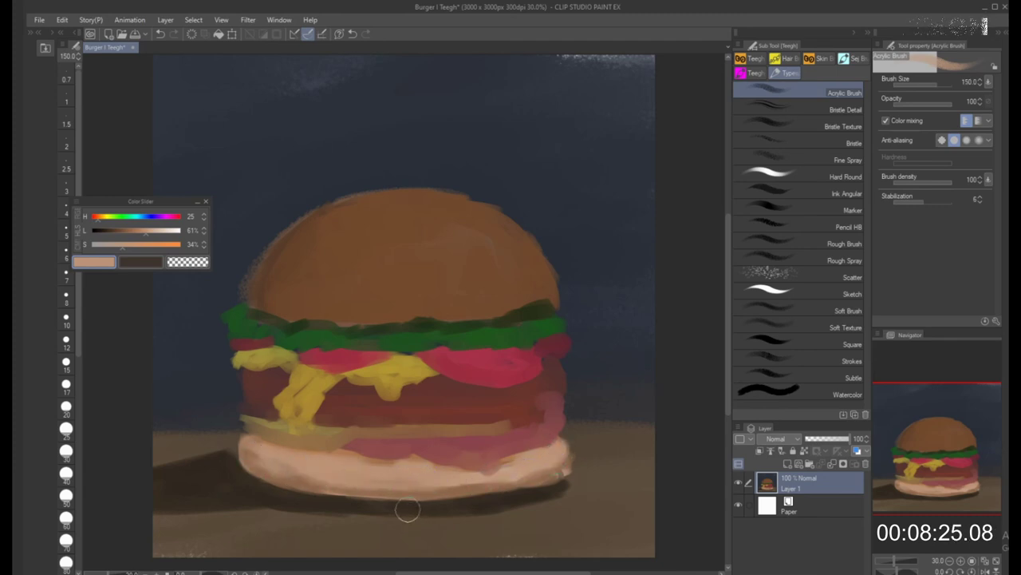
# Sample the top bun's brown and mix it into a brighter orange-brown of hue 23, luminosity 40% and saturation 44%
pyautogui.keyDown('alt'); pyautogui.click(282, 276); pyautogui.keyUp('alt')
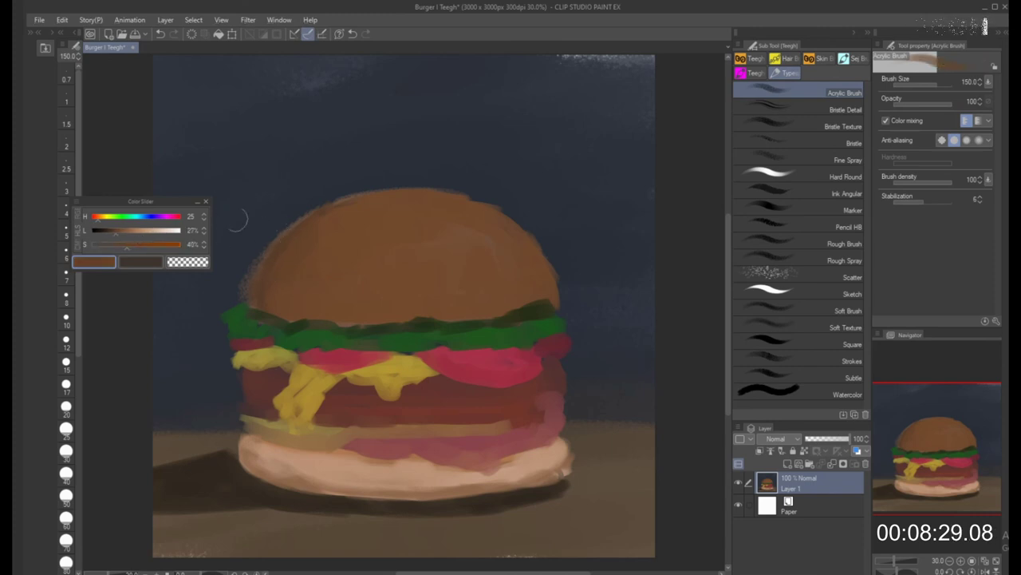
pyautogui.moveTo(116, 239); pyautogui.dragTo(107, 240)
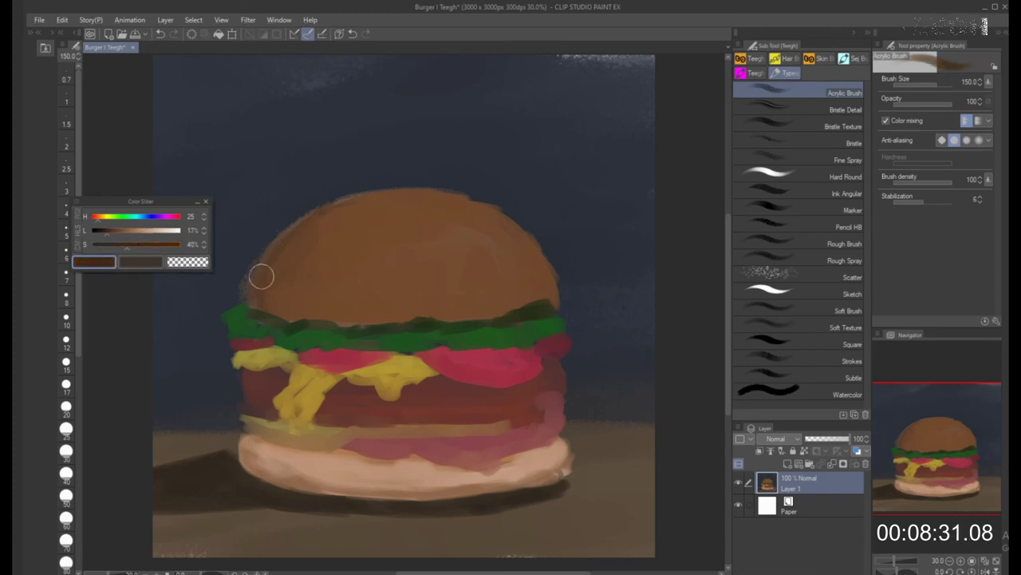
pyautogui.press('alt')
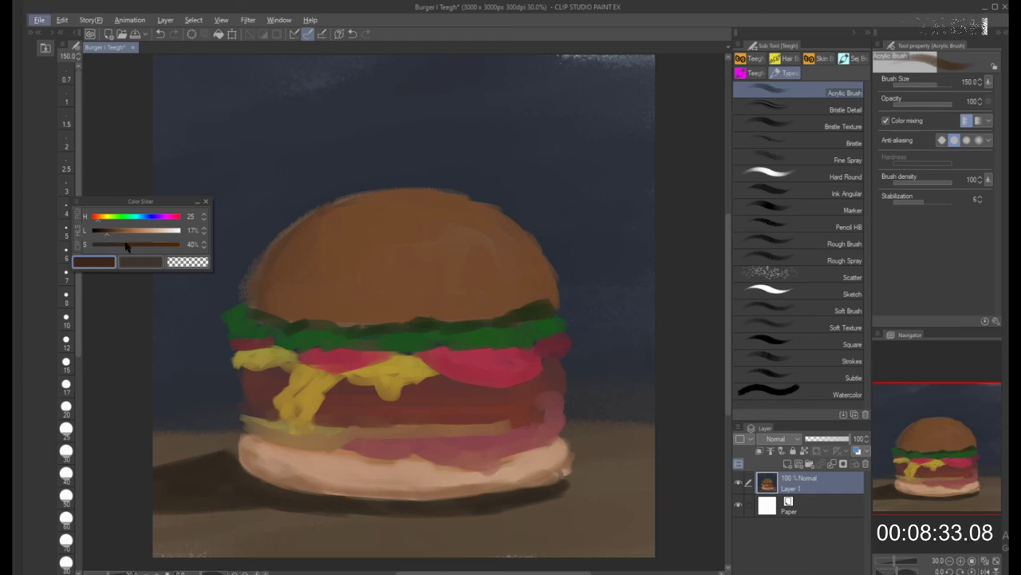
pyautogui.moveTo(96, 222); pyautogui.dragTo(93, 223)
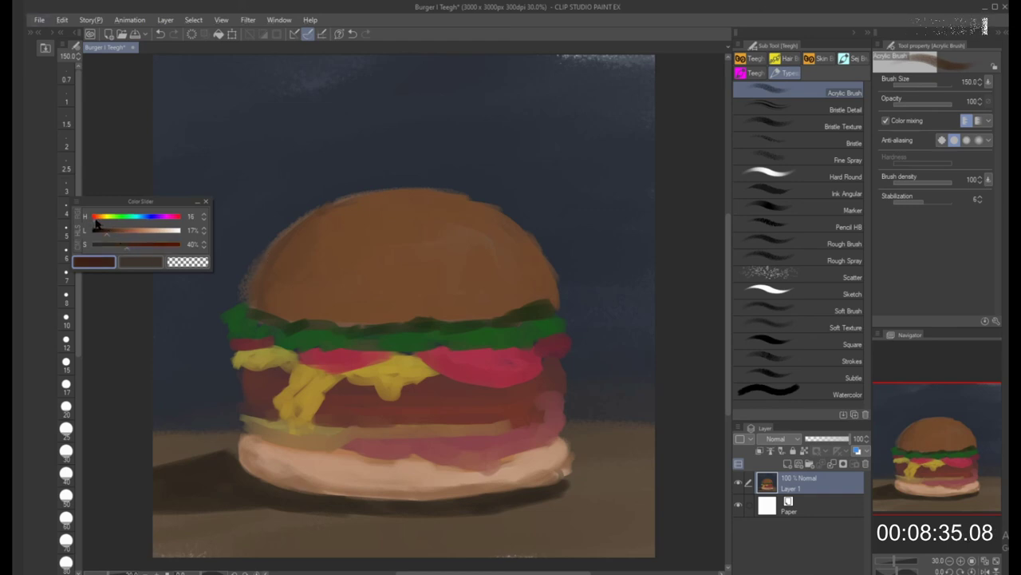
pyautogui.moveTo(112, 237); pyautogui.dragTo(124, 236)
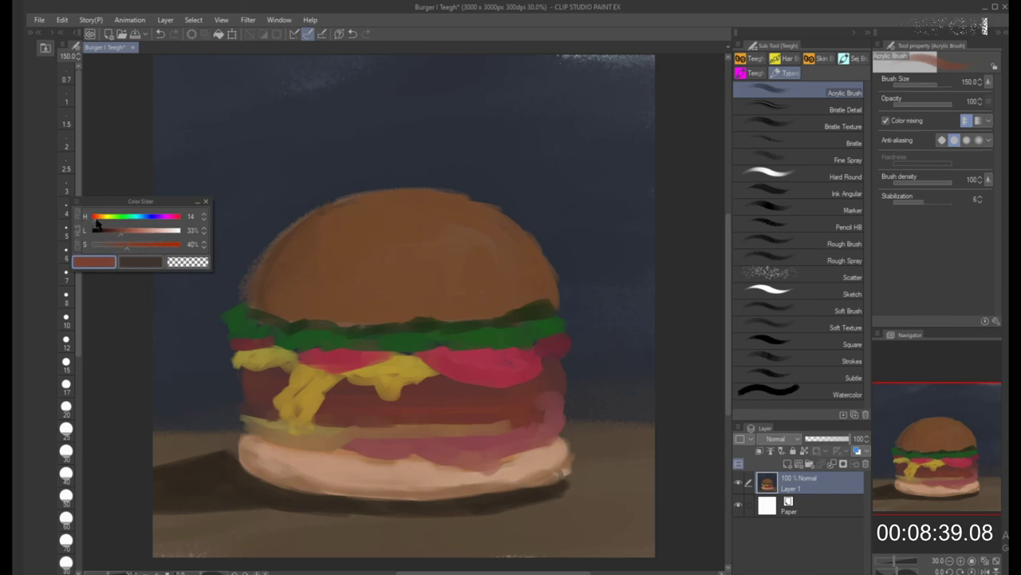
pyautogui.moveTo(93, 225); pyautogui.dragTo(125, 239)
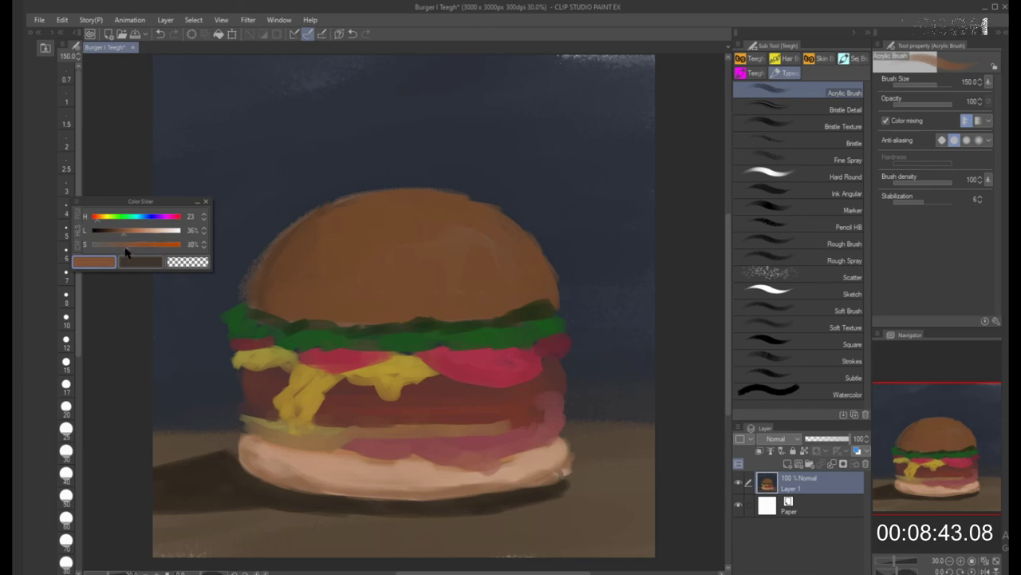
pyautogui.click(126, 232)
# Brush the lighter orange-brown onto the left side of the top bun with a large brush, reducing it to size 170
pyautogui.press(']')
pyautogui.press(']')
pyautogui.press(']')
pyautogui.press(']')
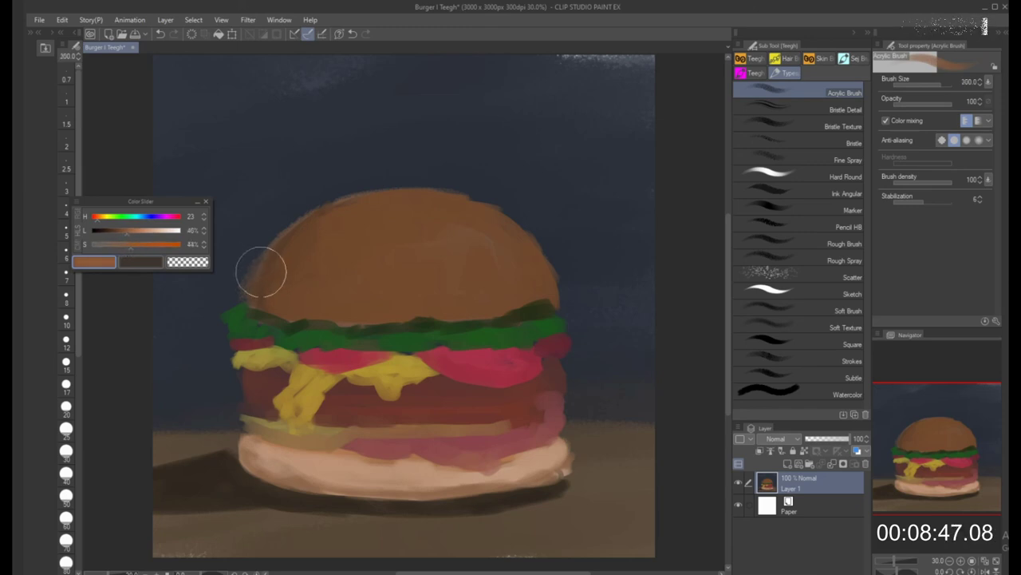
pyautogui.press('[')
pyautogui.moveTo(282, 256); pyautogui.dragTo(267, 289)
pyautogui.press('[')
pyautogui.press('[')
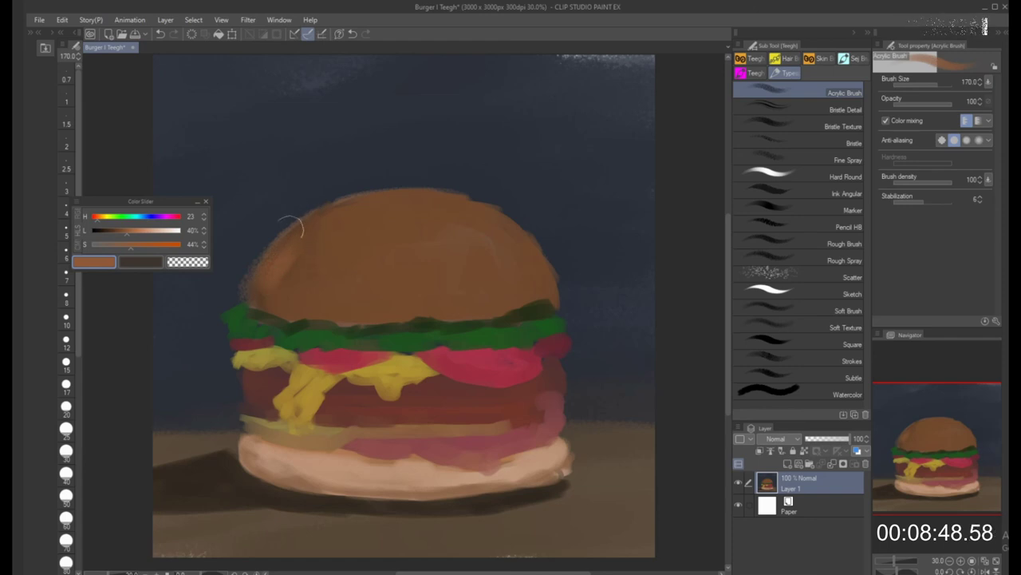
# Lower the brown's luminosity to 30% and paint over the top bun's left edge at brush sizes from 170 to 200
pyautogui.click(117, 231)
pyautogui.press(']')
pyautogui.moveTo(261, 292)
pyautogui.mouseDown()
pyautogui.moveTo(273, 259)
pyautogui.moveTo(250, 296)
pyautogui.mouseUp()
pyautogui.press('[')
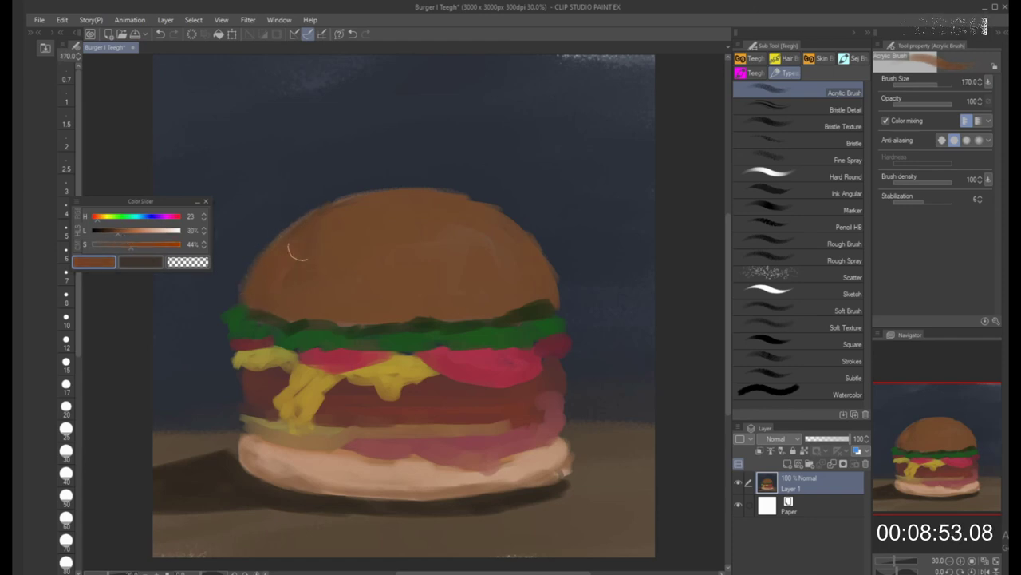
pyautogui.press(']')
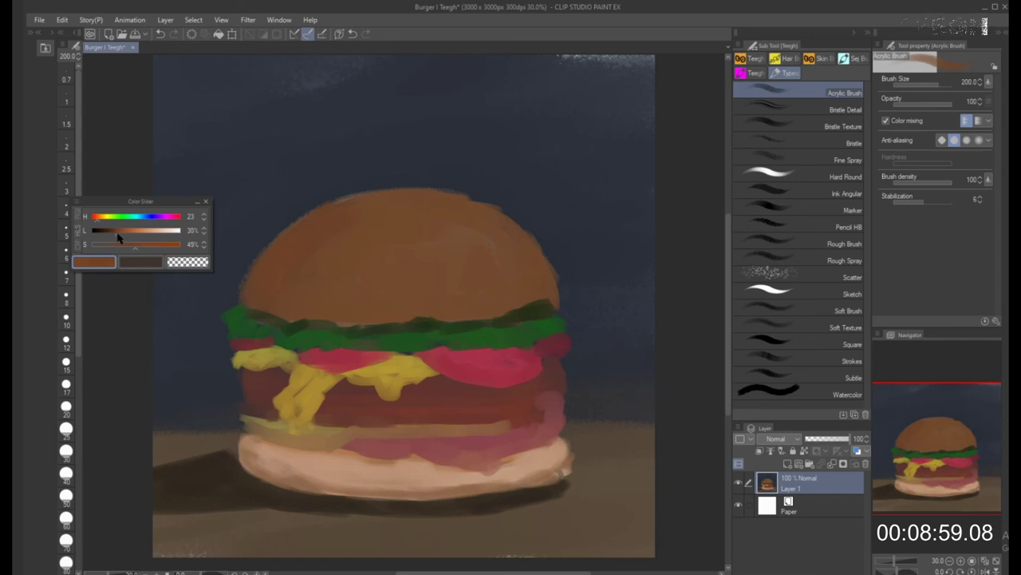
# Raise the brown's saturation to 55% and lay warmer strokes over the top bun's left side, starting from brush size 120
pyautogui.moveTo(135, 246); pyautogui.dragTo(140, 247)
pyautogui.press('[')
pyautogui.press('[')
pyautogui.press('[')
pyautogui.moveTo(291, 267)
pyautogui.mouseDown()
pyautogui.moveTo(276, 292)
pyautogui.moveTo(262, 281)
pyautogui.mouseUp()
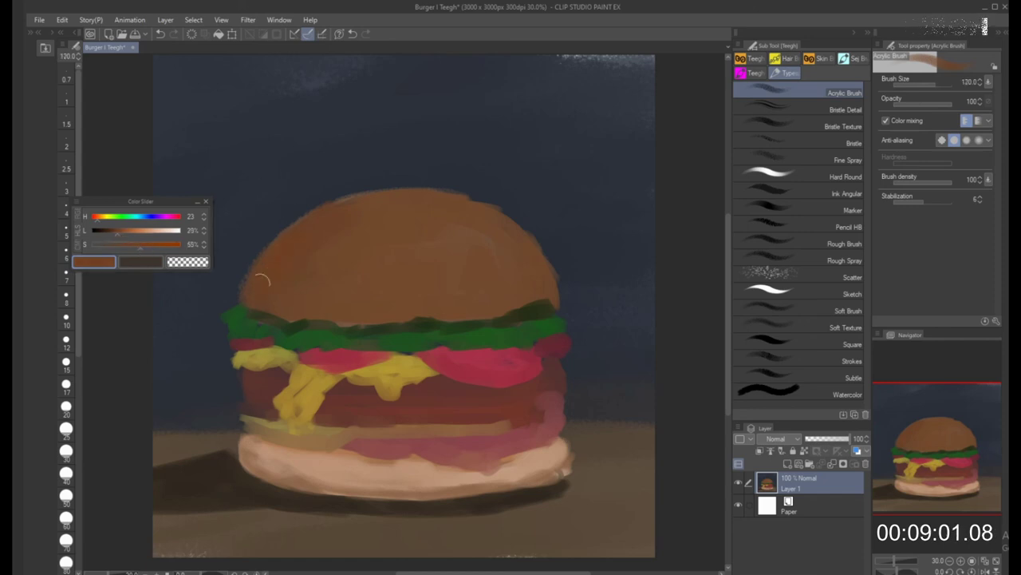
pyautogui.press(']')
pyautogui.press(']')
pyautogui.press(']')
pyautogui.press(']')
# Darken the brown to 17% luminosity and paint a shadow on the top bun's left side at brush sizes 170 and 100
pyautogui.moveTo(117, 234); pyautogui.dragTo(107, 234)
pyautogui.press('[')
pyautogui.press('[')
pyautogui.press('[')
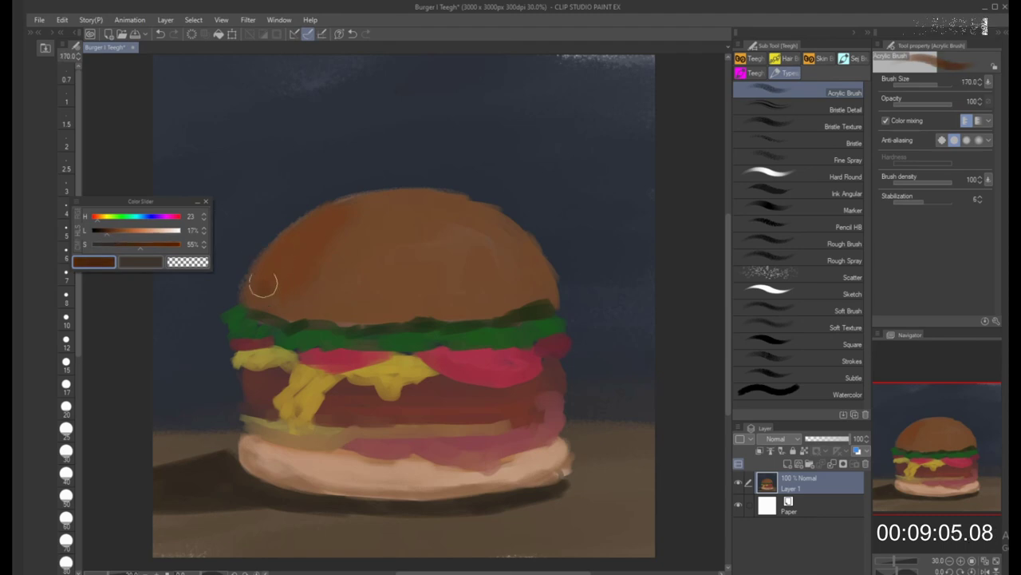
pyautogui.moveTo(262, 285)
pyautogui.mouseDown()
pyautogui.moveTo(290, 242)
pyautogui.moveTo(274, 294)
pyautogui.mouseUp()
pyautogui.press('[')
pyautogui.press('[')
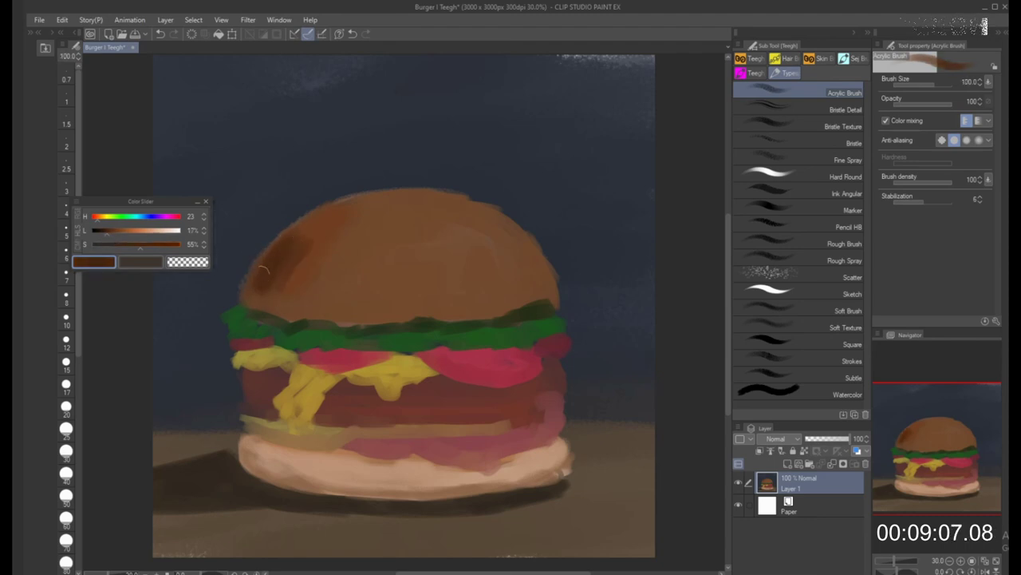
# Widen the dark shadow toward the middle of the top bun with strokes at brush size 200
pyautogui.press(']')
pyautogui.press(']')
pyautogui.press(']')
pyautogui.press(']')
pyautogui.press(']')
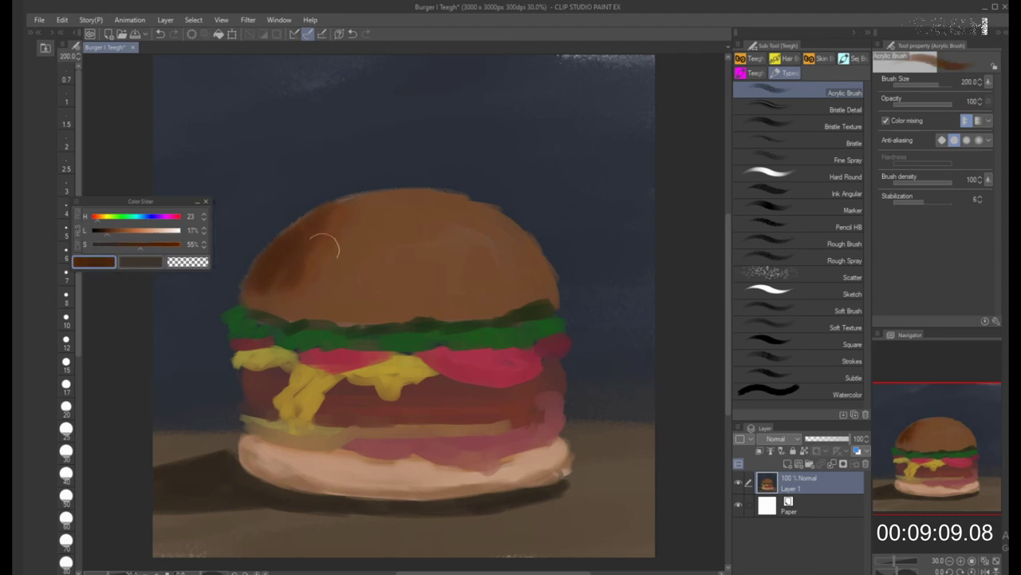
pyautogui.moveTo(332, 232)
pyautogui.mouseDown()
pyautogui.moveTo(307, 290)
pyautogui.moveTo(345, 223)
pyautogui.moveTo(287, 286)
pyautogui.moveTo(262, 282)
pyautogui.moveTo(261, 297)
pyautogui.moveTo(280, 292)
pyautogui.moveTo(277, 267)
pyautogui.moveTo(266, 264)
pyautogui.moveTo(273, 295)
pyautogui.moveTo(307, 300)
pyautogui.mouseUp()
# Sample a mid brown (H 25, L 25%, S 47%) from the top bun and blend the shadow's inner edge into the lit area
pyautogui.keyDown('alt'); pyautogui.click(281, 289); pyautogui.keyUp('alt')
pyautogui.keyDown('alt'); pyautogui.click(292, 262); pyautogui.keyUp('alt')
pyautogui.keyDown('alt'); pyautogui.click(338, 251); pyautogui.keyUp('alt')
pyautogui.moveTo(323, 257)
pyautogui.mouseDown()
pyautogui.moveTo(331, 227)
pyautogui.moveTo(322, 226)
pyautogui.moveTo(352, 230)
pyautogui.mouseUp()
pyautogui.press('[')
pyautogui.press('[')
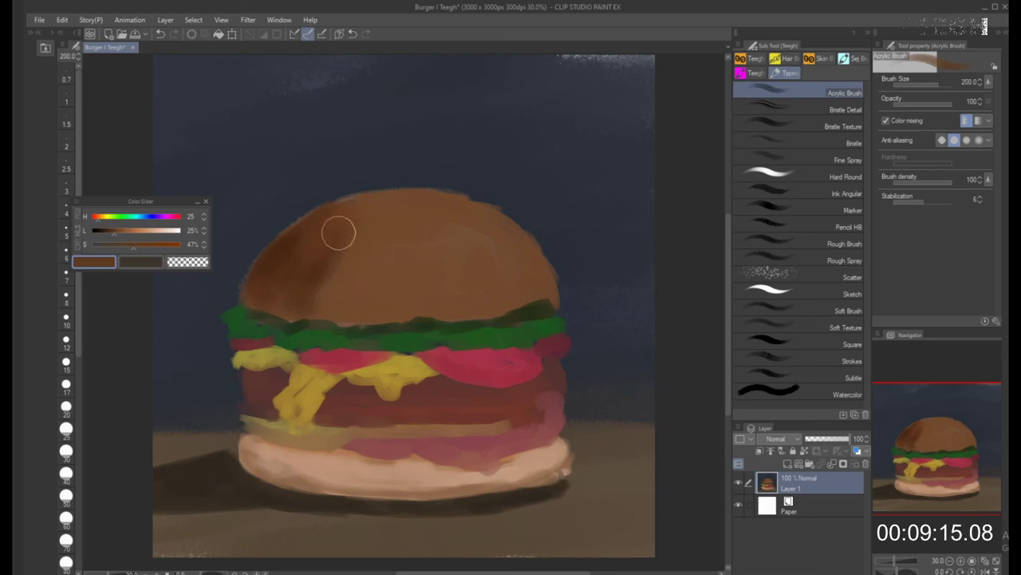
# Soften the top bun's shadow transition with large blending strokes at brush sizes 500 and 400
pyautogui.press(']')
pyautogui.press(']')
pyautogui.press(']')
pyautogui.press(']')
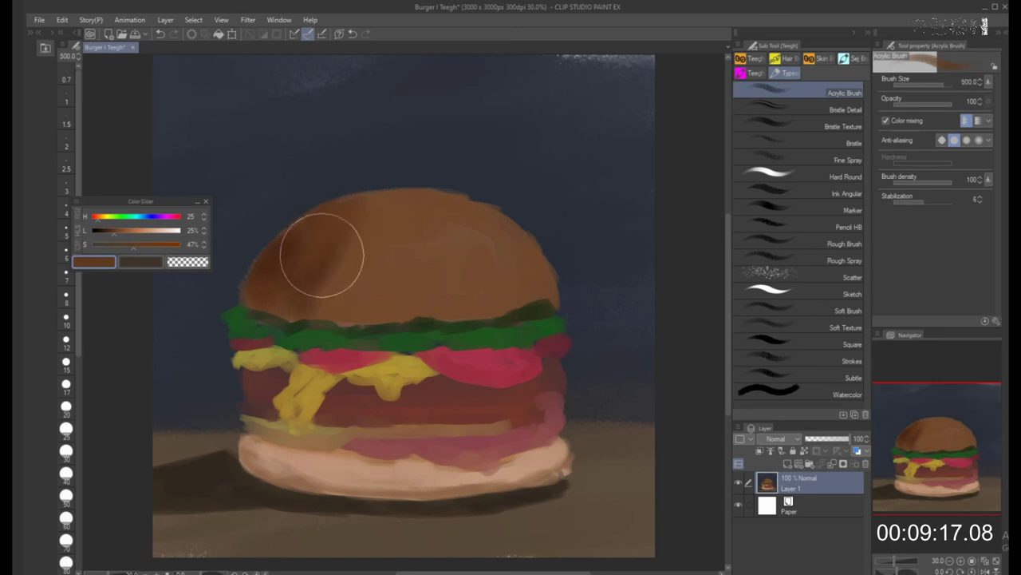
pyautogui.press('[')
pyautogui.press('[')
pyautogui.press('[')
pyautogui.press('[')
pyautogui.press('[')
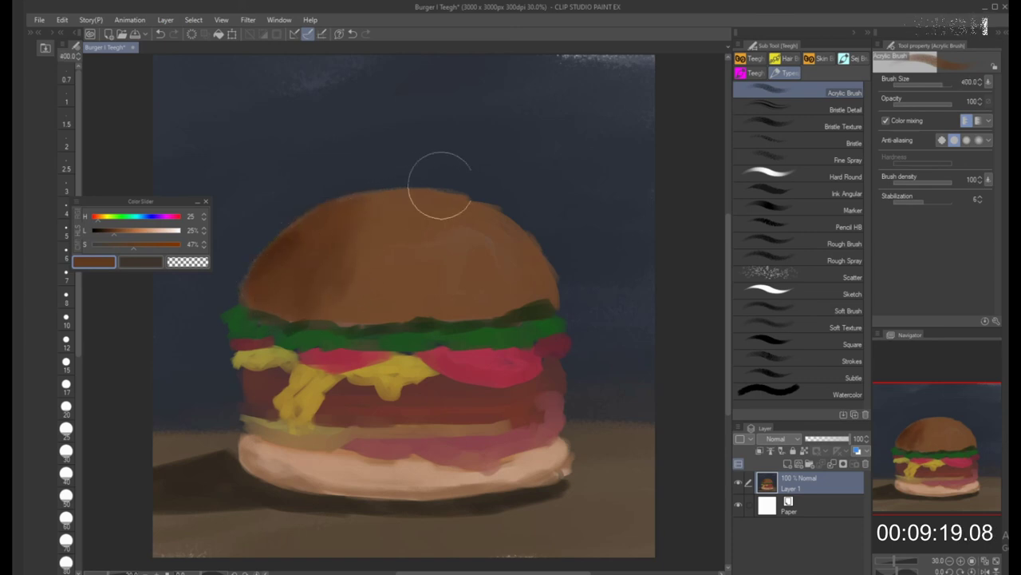
# Sample neighbouring browns from the top bun and blend the shadow's inner edge at brush sizes 200 and 250
pyautogui.press(']')
pyautogui.press(']')
pyautogui.press(']')
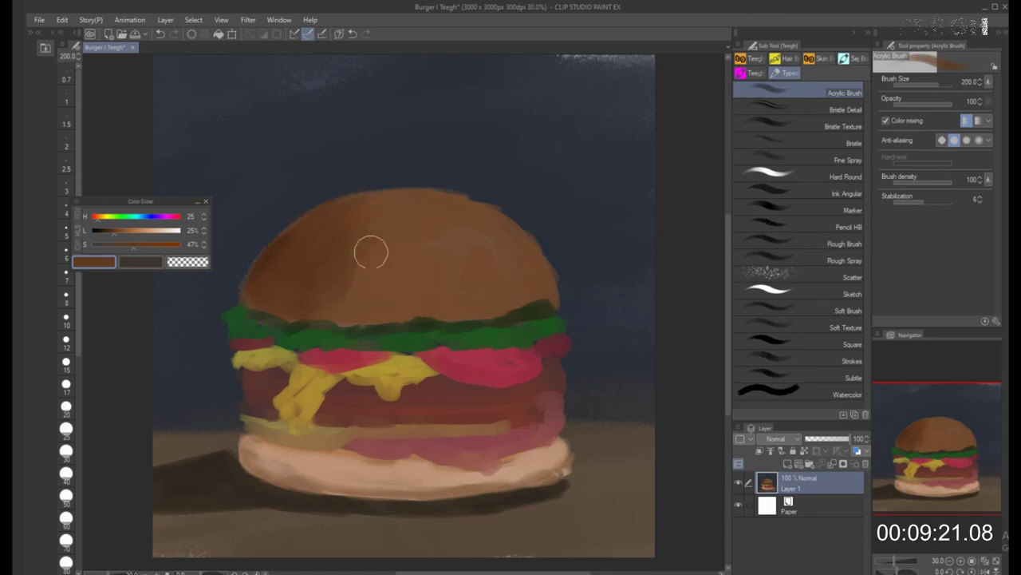
pyautogui.keyDown('alt'); pyautogui.click(321, 296); pyautogui.keyUp('alt')
pyautogui.press('[')
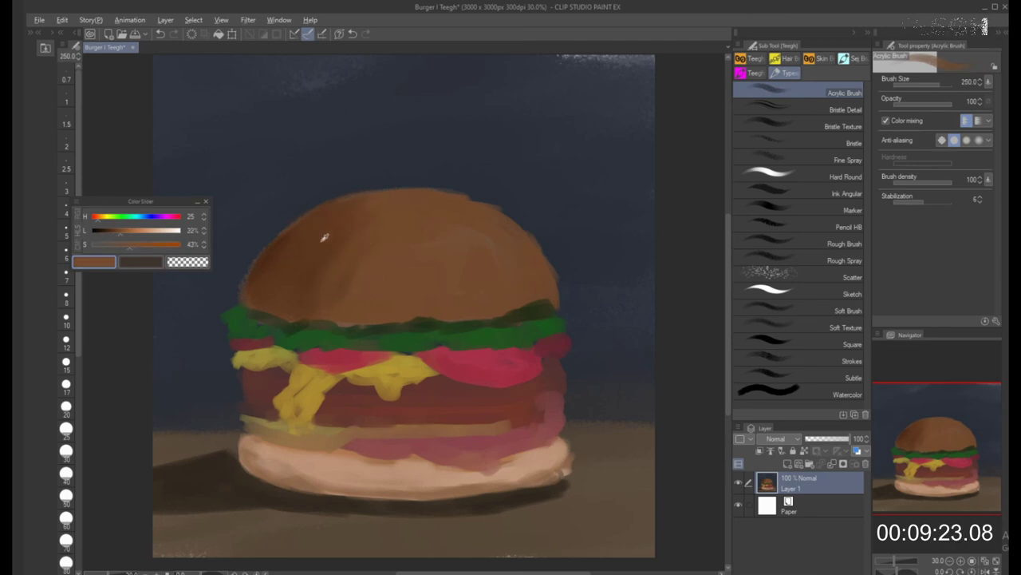
pyautogui.keyDown('alt'); pyautogui.click(281, 249); pyautogui.keyUp('alt')
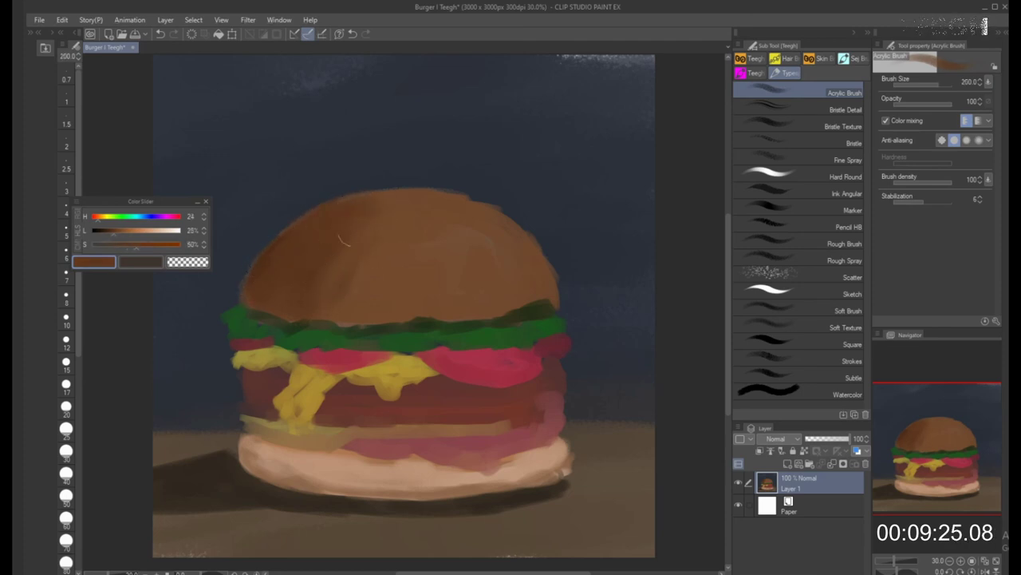
# Smooth the top bun's shadow transition with brown (H 24, L 25%, S 50%) using larger strokes, including at brush size 300
pyautogui.press(']')
pyautogui.press(']')
pyautogui.press(']')
pyautogui.press(']')
pyautogui.press('[')
pyautogui.press('[')
pyautogui.press('[')
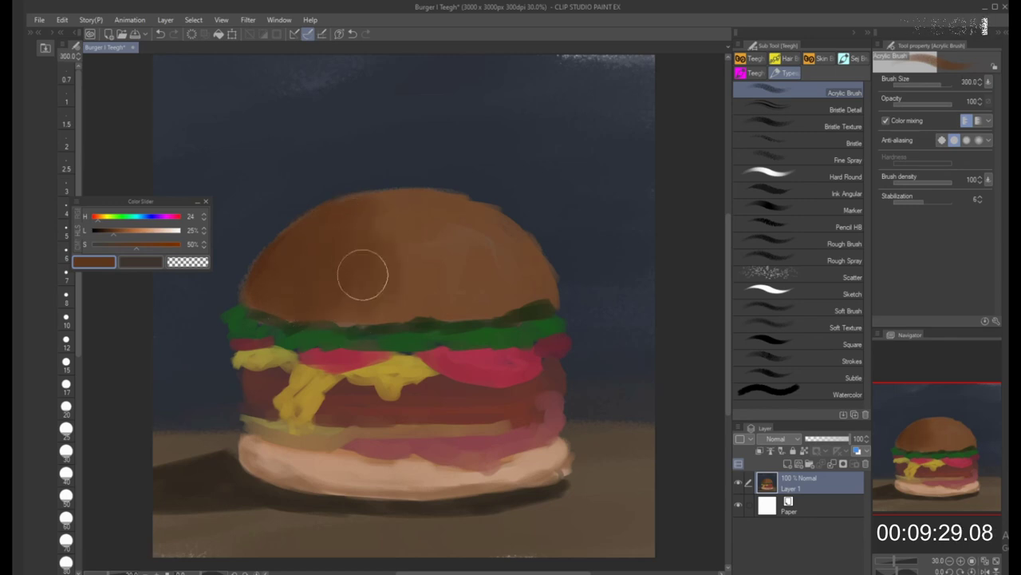
# Paint the top bun's left rim up toward the crown in the same brown at brush size 120
pyautogui.press('[')
pyautogui.press('[')
pyautogui.press('[')
pyautogui.press('[')
pyautogui.moveTo(250, 289)
pyautogui.mouseDown()
pyautogui.moveTo(269, 257)
pyautogui.moveTo(328, 208)
pyautogui.mouseUp()
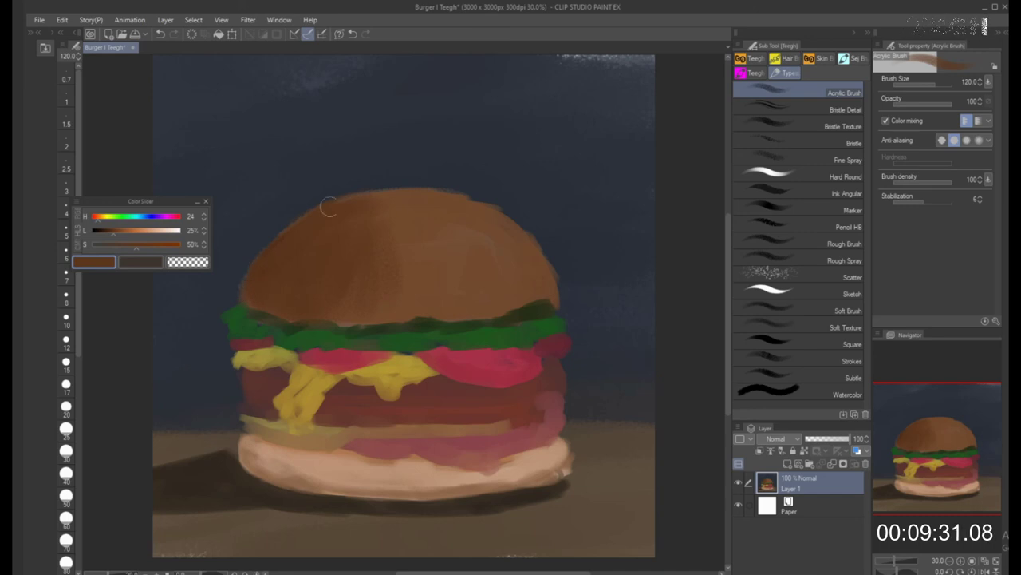
# Lighten the brown to 43% luminosity and paint orange light patches on the top bun's upper right at brush size 150
pyautogui.press(']')
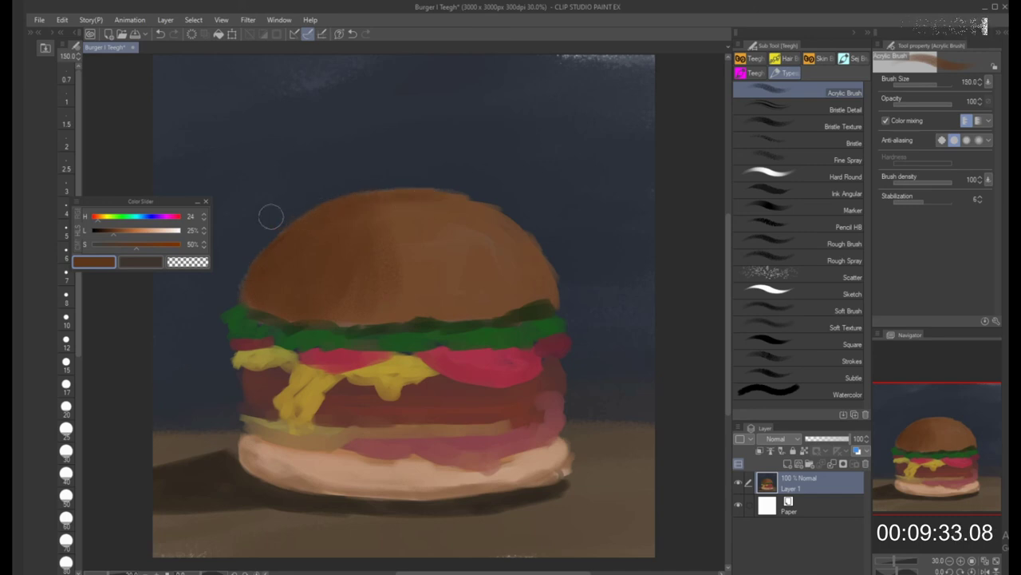
pyautogui.moveTo(119, 230)
pyautogui.mouseDown()
pyautogui.moveTo(143, 230)
pyautogui.moveTo(130, 231)
pyautogui.mouseUp()
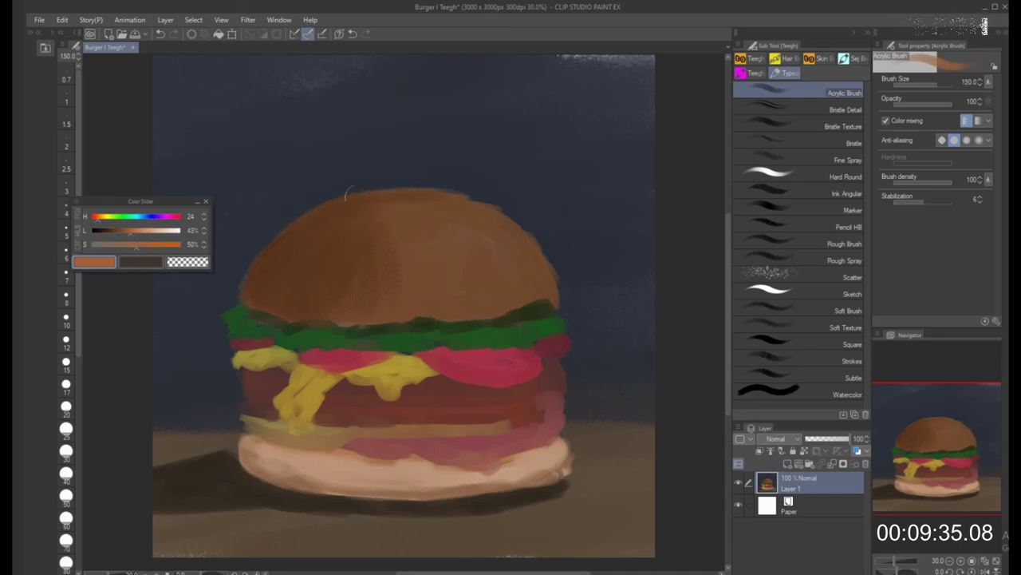
pyautogui.press(']')
pyautogui.moveTo(408, 247)
pyautogui.mouseDown()
pyautogui.moveTo(448, 240)
pyautogui.moveTo(463, 231)
pyautogui.moveTo(453, 218)
pyautogui.moveTo(500, 231)
pyautogui.mouseUp()
pyautogui.press('[')
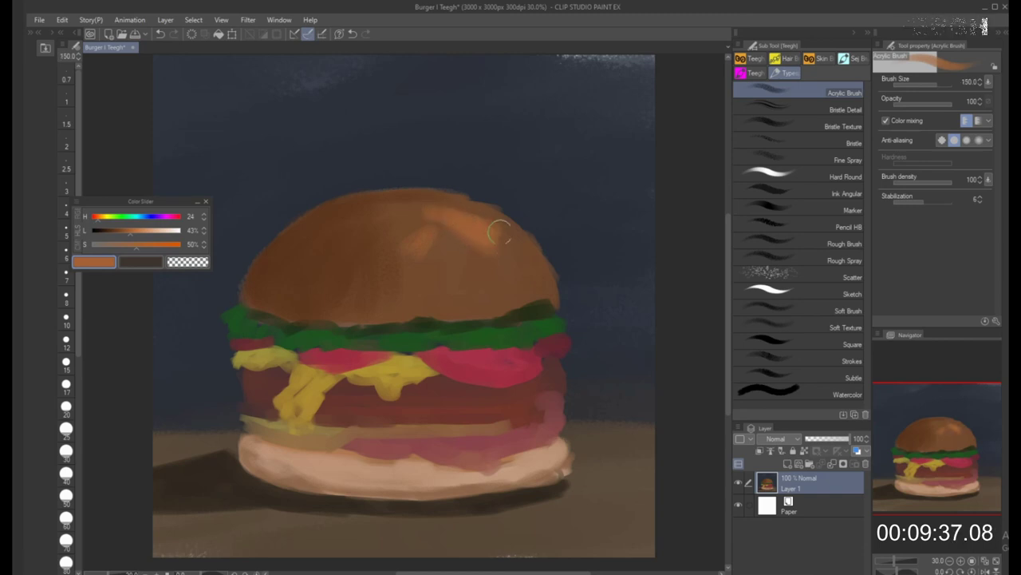
pyautogui.moveTo(442, 204); pyautogui.dragTo(495, 230)
# Spread the orange light across the top bun's crown and middle with broad strokes at brush size 500
pyautogui.press(']')
pyautogui.press(']')
pyautogui.press(']')
pyautogui.press(']')
pyautogui.press(']')
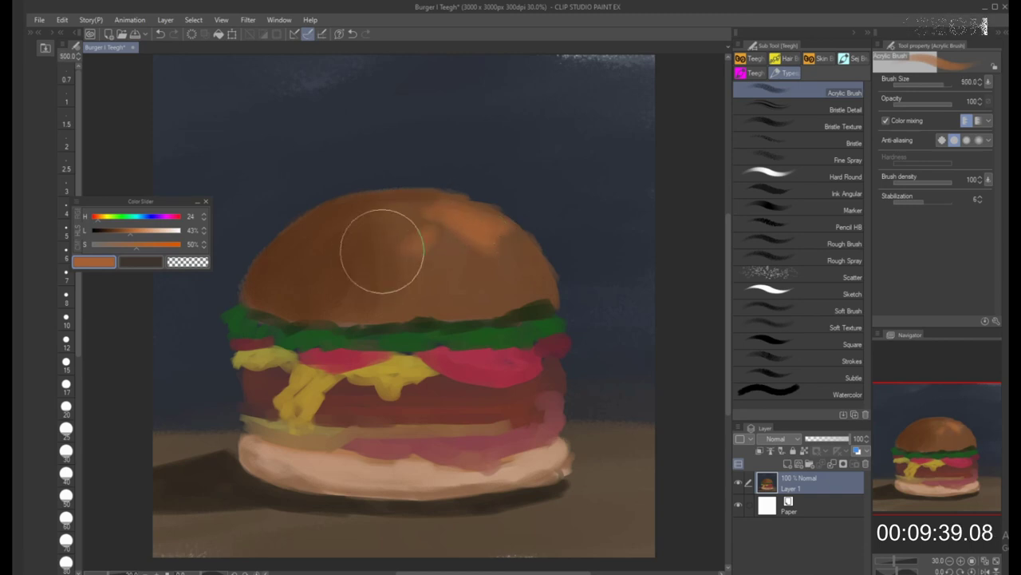
pyautogui.moveTo(423, 230)
pyautogui.mouseDown()
pyautogui.moveTo(342, 225)
pyautogui.moveTo(420, 206)
pyautogui.moveTo(400, 206)
pyautogui.moveTo(496, 234)
pyautogui.mouseUp()
pyautogui.press('[')
pyautogui.press('[')
pyautogui.press('[')
pyautogui.press('[')
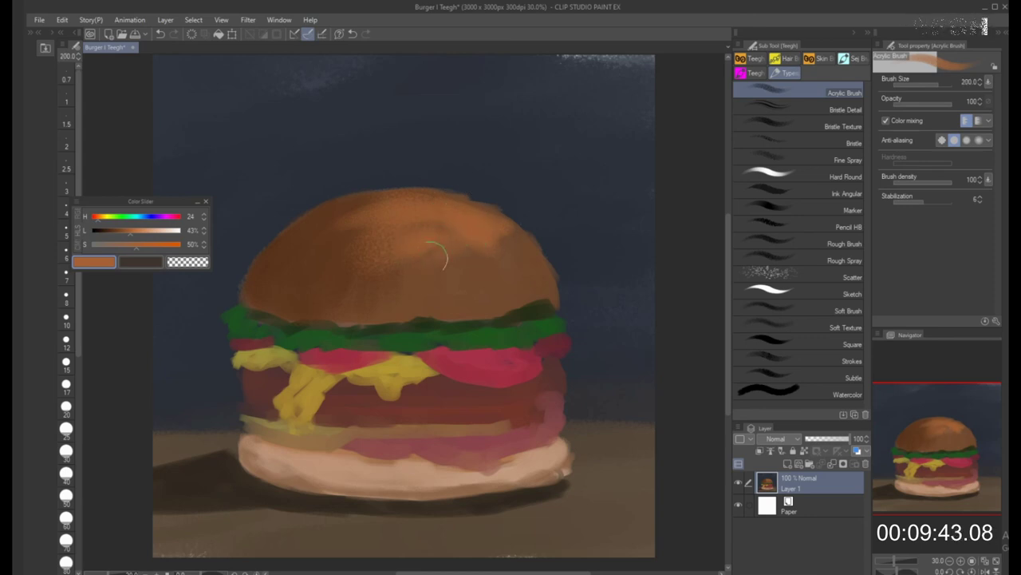
# Extend the orange light down the top bun's right side with larger strokes
pyautogui.press(']')
pyautogui.press(']')
pyautogui.press(']')
pyautogui.moveTo(501, 241)
pyautogui.mouseDown()
pyautogui.moveTo(390, 223)
pyautogui.moveTo(391, 278)
pyautogui.moveTo(495, 301)
pyautogui.moveTo(484, 289)
pyautogui.mouseUp()
# Shift the colour to light tan (H 24, L 55%, S 42%) and paint a highlight over the top bun's lower right
pyautogui.click(141, 231)
pyautogui.press('[')
pyautogui.press('[')
pyautogui.press(']')
pyautogui.press(']')
pyautogui.click(132, 245)
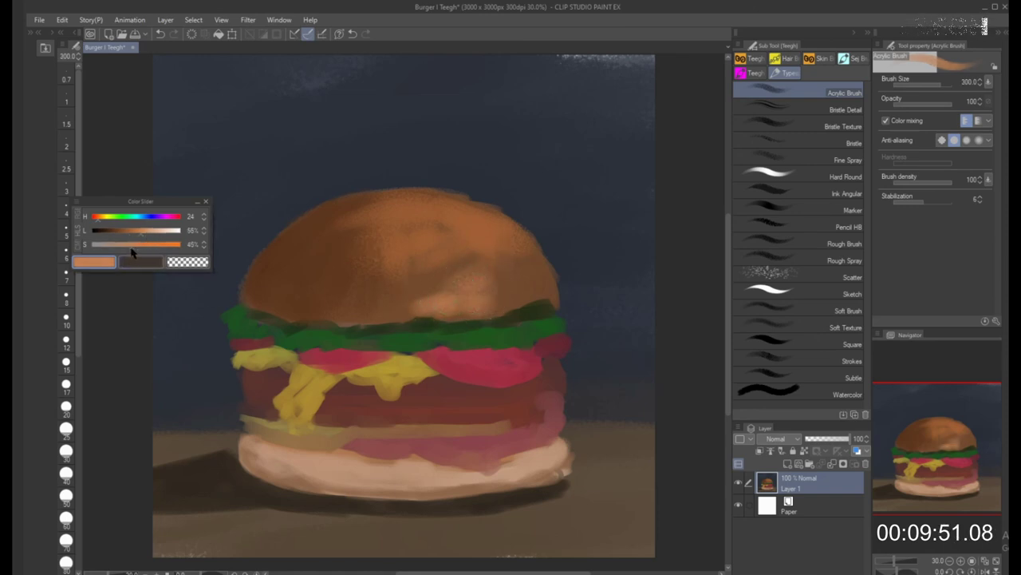
pyautogui.press('[')
pyautogui.moveTo(424, 302)
pyautogui.mouseDown()
pyautogui.moveTo(443, 282)
pyautogui.moveTo(482, 292)
pyautogui.moveTo(557, 279)
pyautogui.mouseUp()
# Paint light tan along the top bun's lower edge above the lettuce at brush size 150
pyautogui.press('[')
pyautogui.press('[')
pyautogui.press('[')
pyautogui.press('[')
pyautogui.press('[')
pyautogui.press('[')
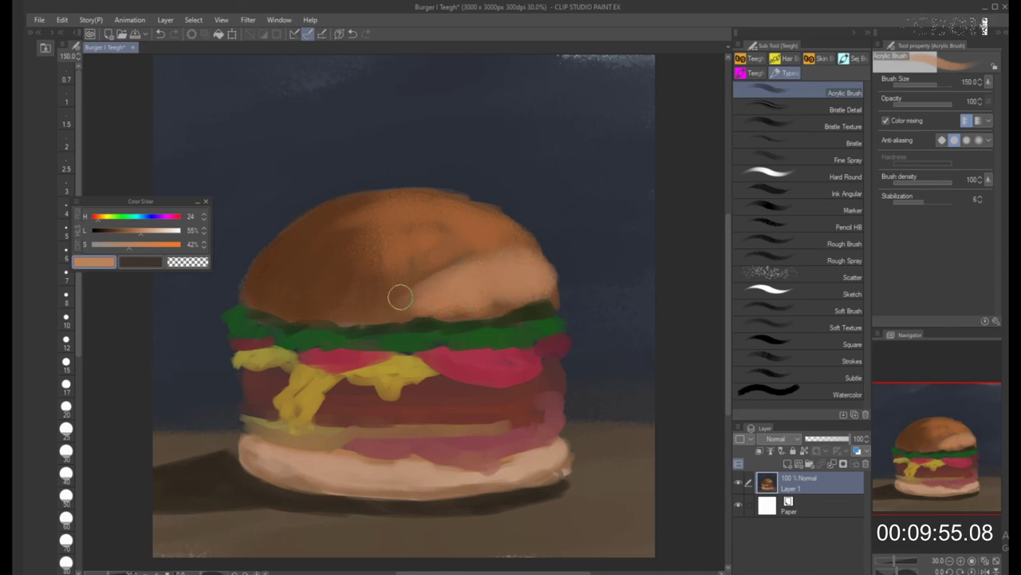
pyautogui.moveTo(362, 309)
pyautogui.mouseDown()
pyautogui.moveTo(411, 318)
pyautogui.moveTo(526, 302)
pyautogui.mouseUp()
# Soften the tan highlight with a larger brush and dab light tan onto the top bun's lower left
pyautogui.press(']')
pyautogui.press(']')
pyautogui.press(']')
pyautogui.press(']')
pyautogui.press('[')
pyautogui.moveTo(370, 287); pyautogui.dragTo(354, 290)
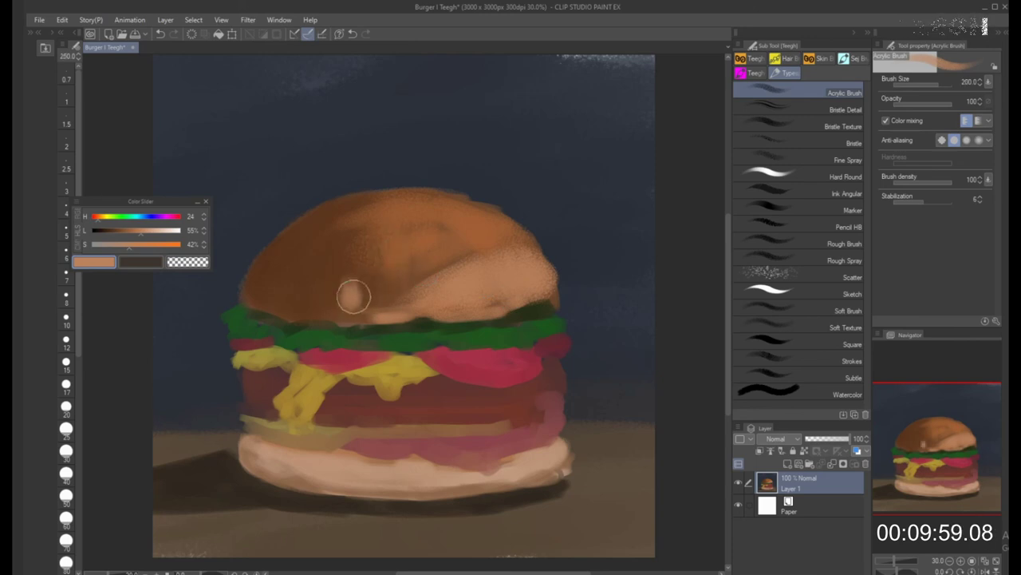
# Sample an orange brown (H 24, L 39%, S 48%) and blend the light dab into the lower middle of the top bun
pyautogui.keyDown('alt'); pyautogui.click(335, 291); pyautogui.keyUp('alt')
pyautogui.press('[')
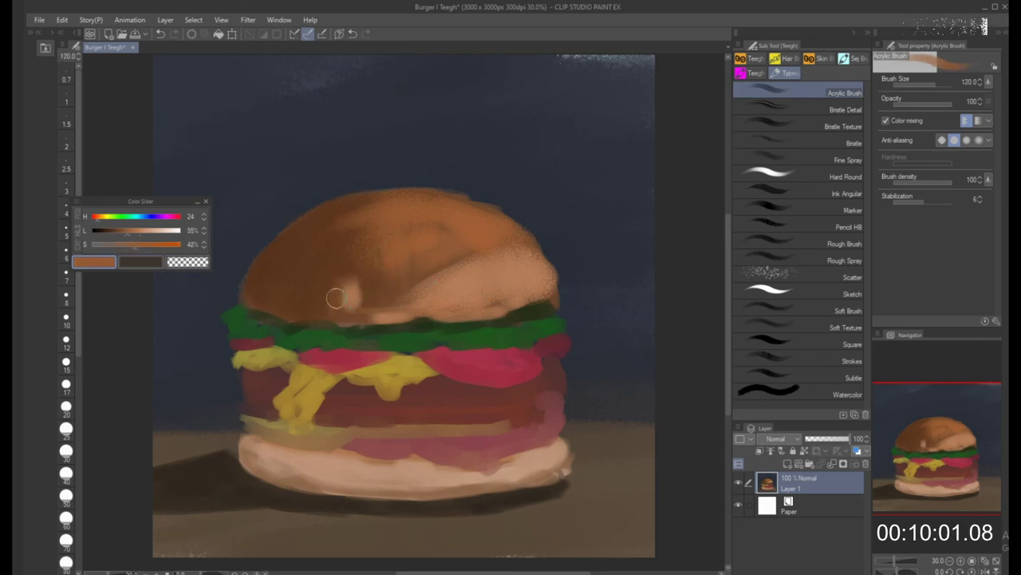
pyautogui.moveTo(348, 288)
pyautogui.mouseDown()
pyautogui.moveTo(364, 297)
pyautogui.moveTo(373, 290)
pyautogui.mouseUp()
pyautogui.press(']')
pyautogui.press(']')
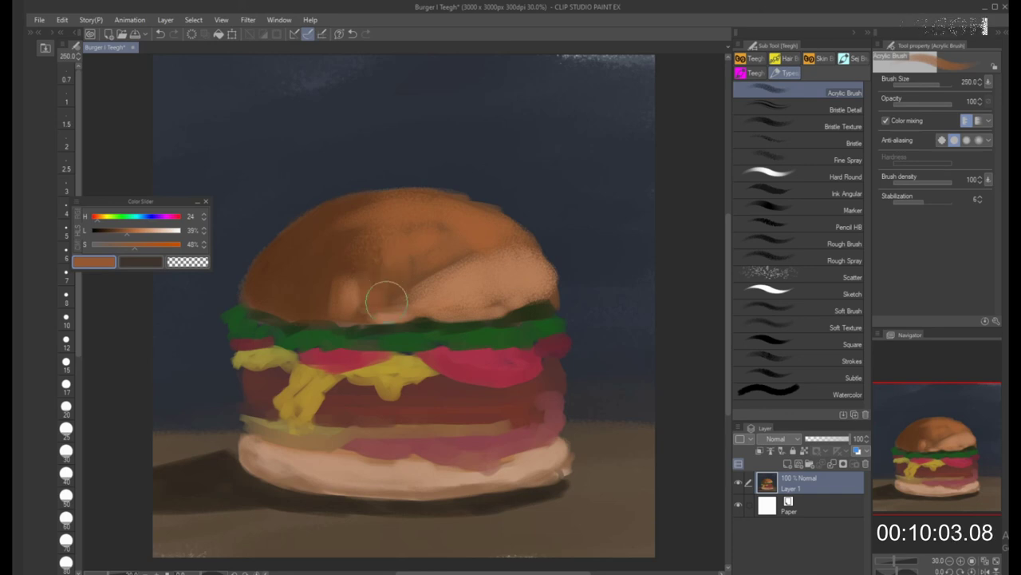
pyautogui.press('[')
pyautogui.press('[')
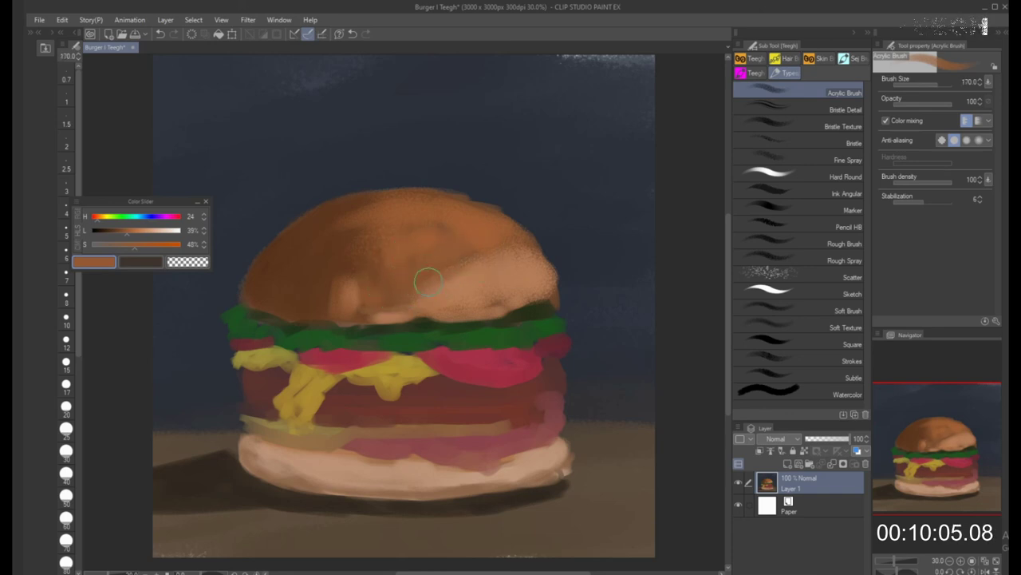
# Sample light tan from the highlight and blend its edge toward the bun's middle at brush size 250
pyautogui.keyDown('alt'); pyautogui.click(468, 286); pyautogui.keyUp('alt')
pyautogui.press('[')
pyautogui.press('[')
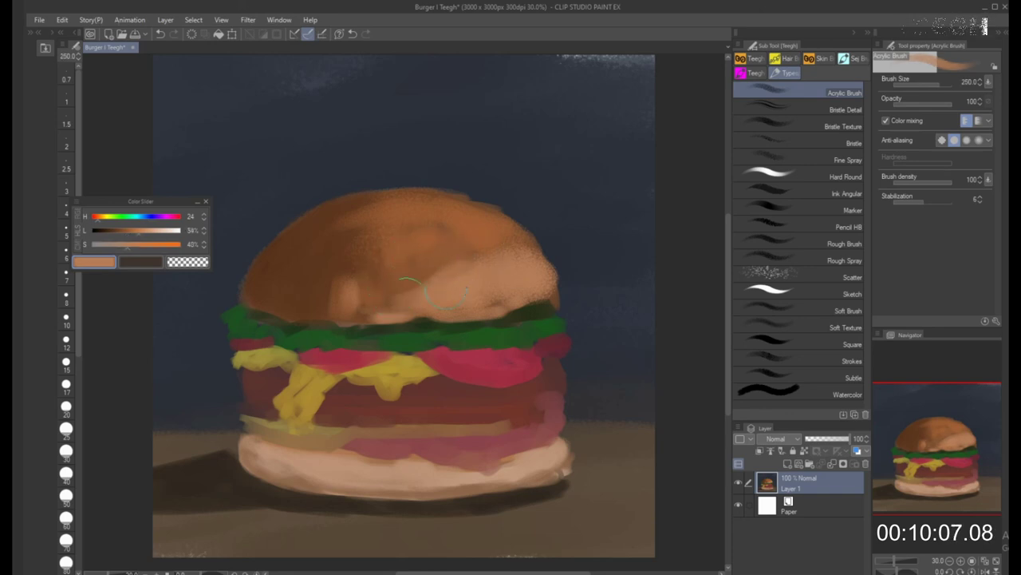
pyautogui.press(']')
# Alternate sampled orange brown and light tan (S 39%) to smooth the highlight across the top bun's right half
pyautogui.keyDown('alt'); pyautogui.click(449, 257); pyautogui.keyUp('alt')
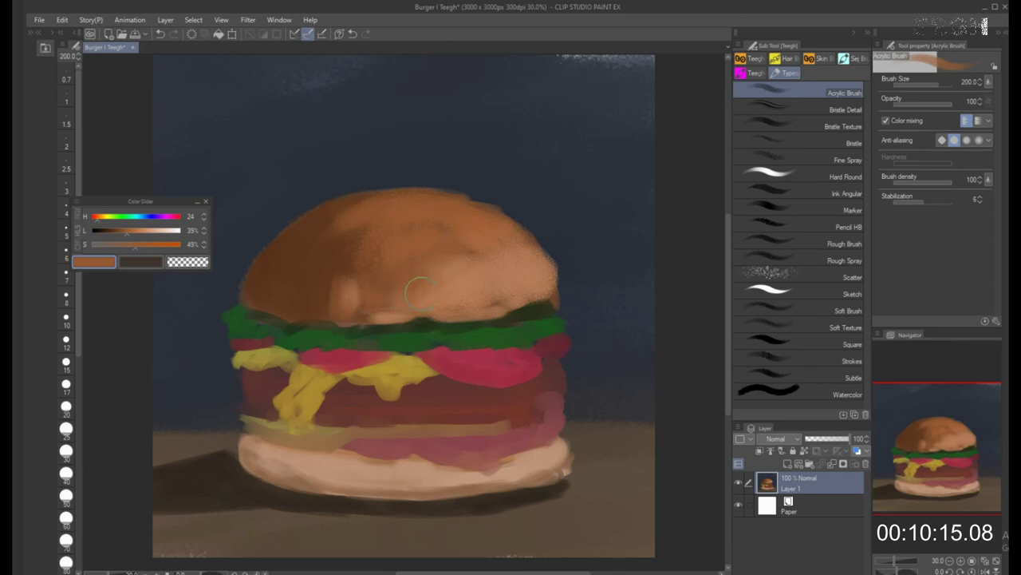
pyautogui.press(']')
pyautogui.keyDown('alt'); pyautogui.click(456, 275); pyautogui.keyUp('alt')
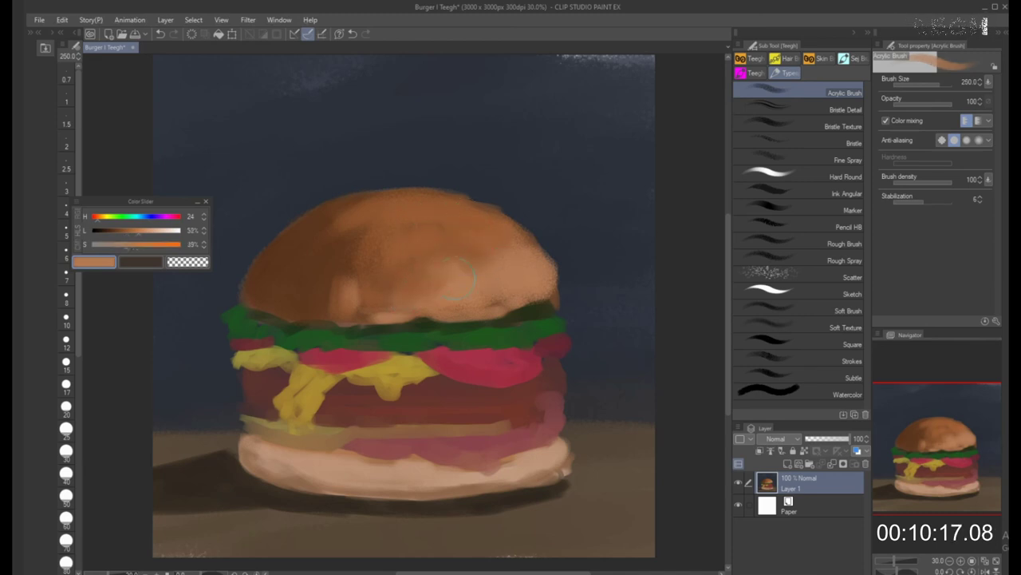
pyautogui.moveTo(441, 289)
pyautogui.mouseDown()
pyautogui.moveTo(410, 303)
pyautogui.moveTo(381, 303)
pyautogui.moveTo(468, 263)
pyautogui.moveTo(461, 236)
pyautogui.moveTo(495, 225)
pyautogui.moveTo(434, 207)
pyautogui.moveTo(488, 218)
pyautogui.moveTo(538, 270)
pyautogui.moveTo(539, 298)
pyautogui.mouseUp()
pyautogui.press('[')
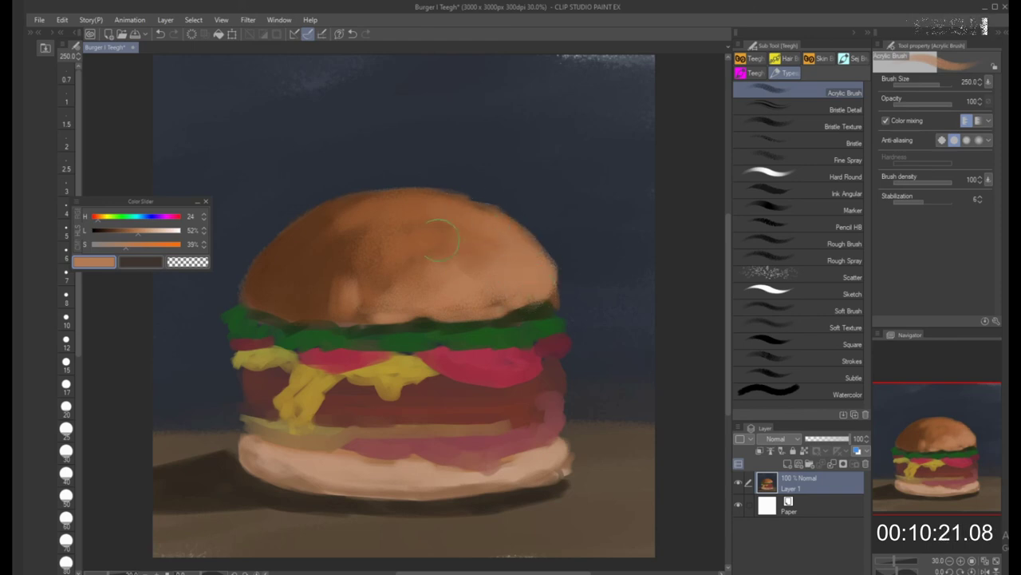
# Sample browns around the light dab on the top bun's lower left and blend its left side into the shadow
pyautogui.keyDown('alt'); pyautogui.click(323, 295); pyautogui.keyUp('alt')
pyautogui.keyDown('alt'); pyautogui.click(331, 298); pyautogui.keyUp('alt')
pyautogui.moveTo(316, 285)
pyautogui.mouseDown()
pyautogui.moveTo(312, 311)
pyautogui.moveTo(319, 288)
pyautogui.moveTo(293, 314)
pyautogui.moveTo(333, 273)
pyautogui.mouseUp()
pyautogui.press('[')
pyautogui.keyDown('alt'); pyautogui.click(296, 301); pyautogui.keyUp('alt')
pyautogui.keyDown('alt'); pyautogui.click(335, 287); pyautogui.keyUp('alt')
pyautogui.press(']')
pyautogui.press(']')
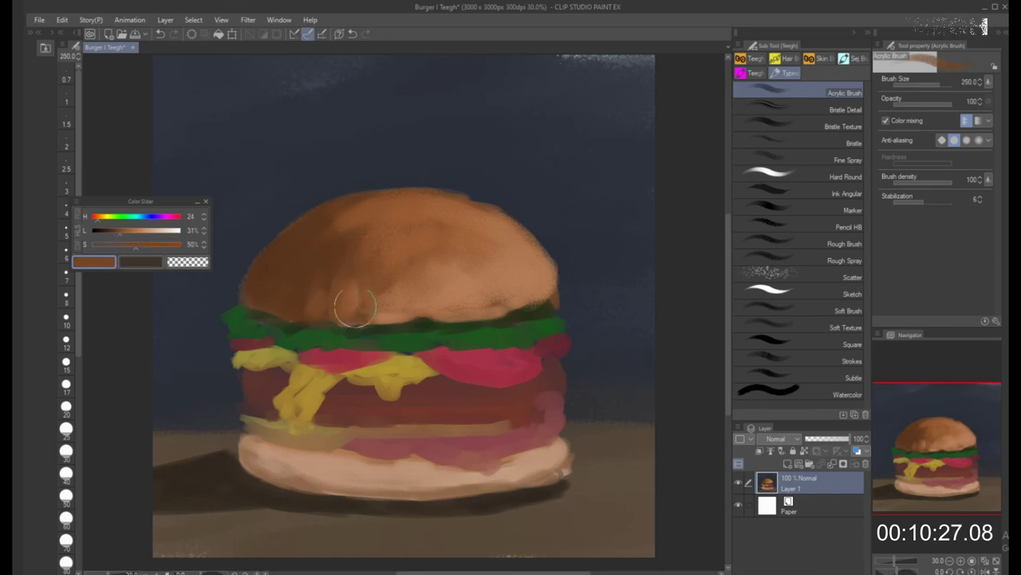
# Sample from the dab's edge and merge the remaining light patch into the bun's lower middle with wider strokes
pyautogui.keyDown('alt'); pyautogui.click(351, 303); pyautogui.keyUp('alt')
pyautogui.moveTo(343, 312); pyautogui.dragTo(389, 316)
pyautogui.press(']')
pyautogui.press(']')
pyautogui.press(']')
pyautogui.moveTo(344, 283)
pyautogui.mouseDown()
pyautogui.moveTo(327, 236)
pyautogui.moveTo(352, 231)
pyautogui.moveTo(319, 268)
pyautogui.moveTo(325, 285)
pyautogui.moveTo(303, 291)
pyautogui.moveTo(308, 303)
pyautogui.moveTo(325, 261)
pyautogui.moveTo(303, 298)
pyautogui.moveTo(308, 278)
pyautogui.moveTo(307, 309)
pyautogui.mouseUp()
# Blend the top bun's left side with brown (H 23, L 33%, S 49%) at brush size 200
pyautogui.press('[')
pyautogui.press('[')
pyautogui.press('[')
pyautogui.press('[')
pyautogui.press('[')
pyautogui.press(']')
pyautogui.press(']')
pyautogui.moveTo(335, 226); pyautogui.dragTo(294, 287)
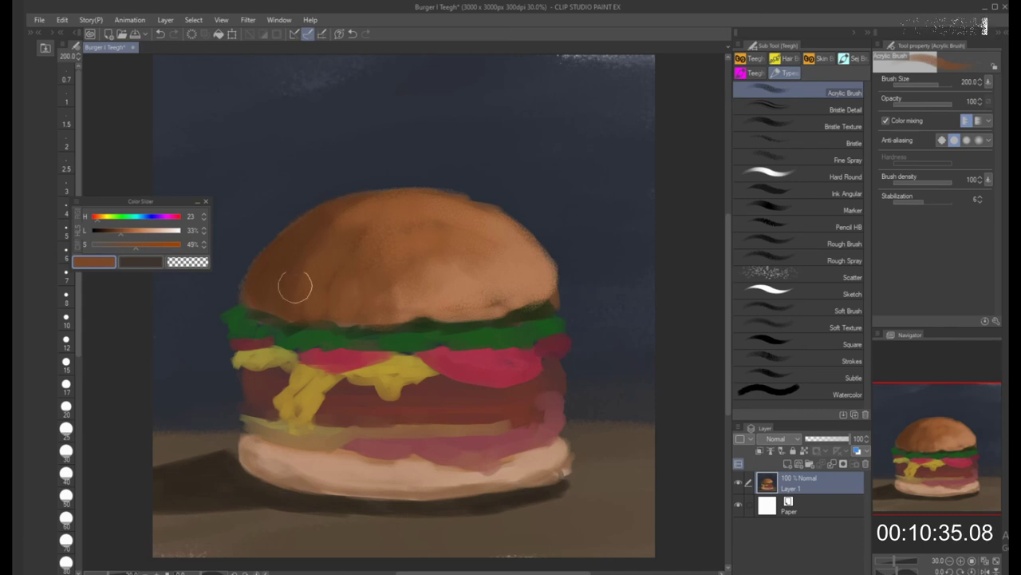
# Sample a darker brown (H 23, L 27%, S 51%) and clean up the top bun's upper and left outline at brush sizes 100 and 80
pyautogui.keyDown('alt'); pyautogui.click(342, 205); pyautogui.keyUp('alt')
pyautogui.press('[')
pyautogui.press('[')
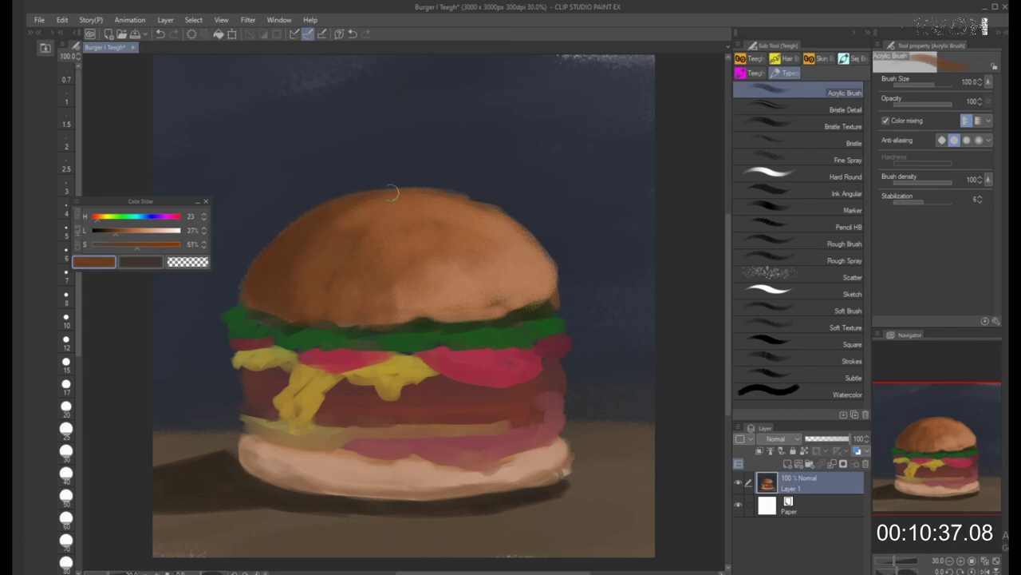
pyautogui.press('[')
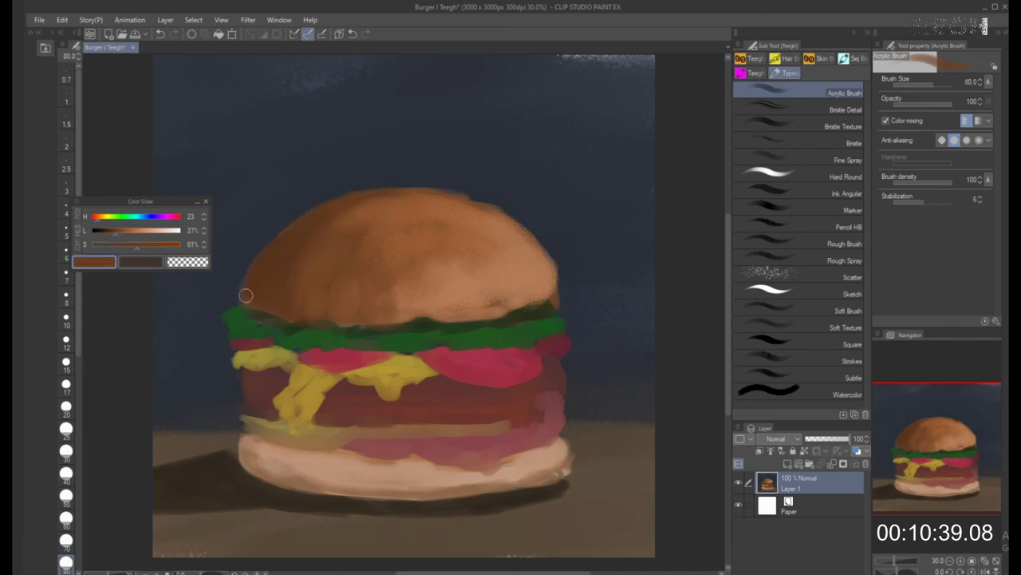
# Sample a deeper brown (H 24, L 23%, S 51%) and shade the top bun's left side at brush size 200
pyautogui.press(']')
pyautogui.press(']')
pyautogui.press(']')
pyautogui.keyDown('alt'); pyautogui.click(256, 276); pyautogui.keyUp('alt')
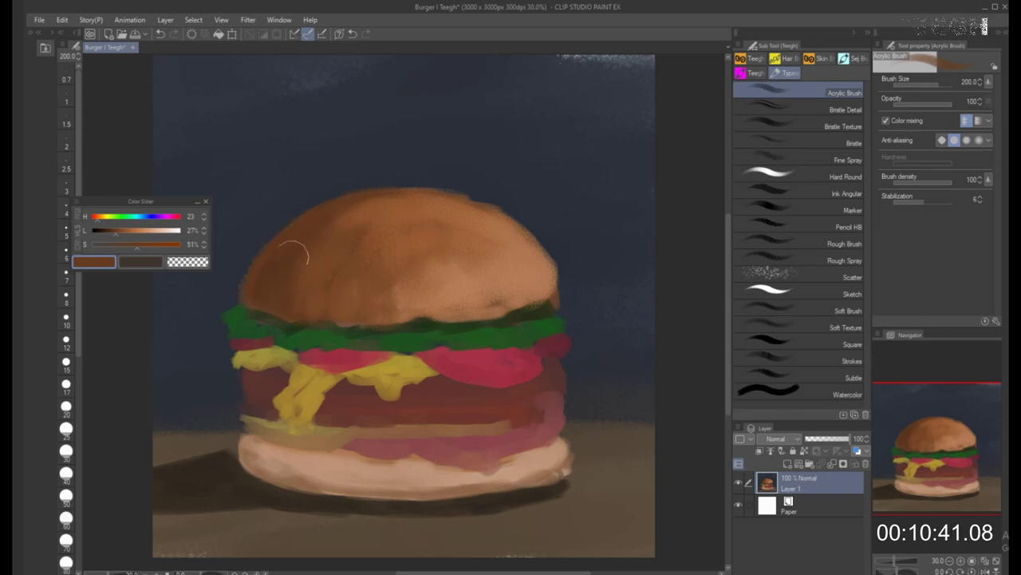
pyautogui.press('[')
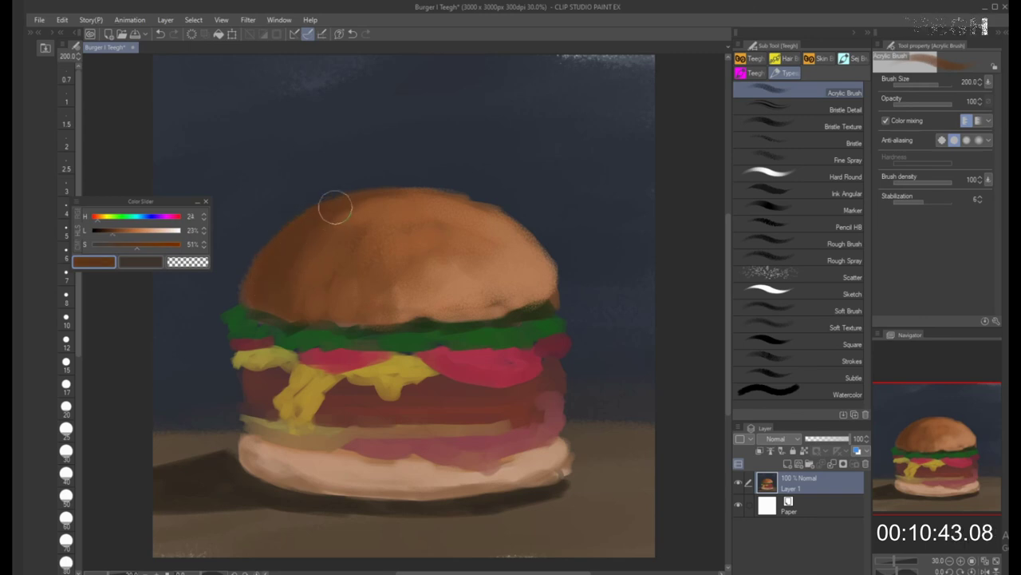
# Refine the dark shading along the top bun's upper-left edge at brush sizes 120 and 80
pyautogui.press('[')
pyautogui.press('[')
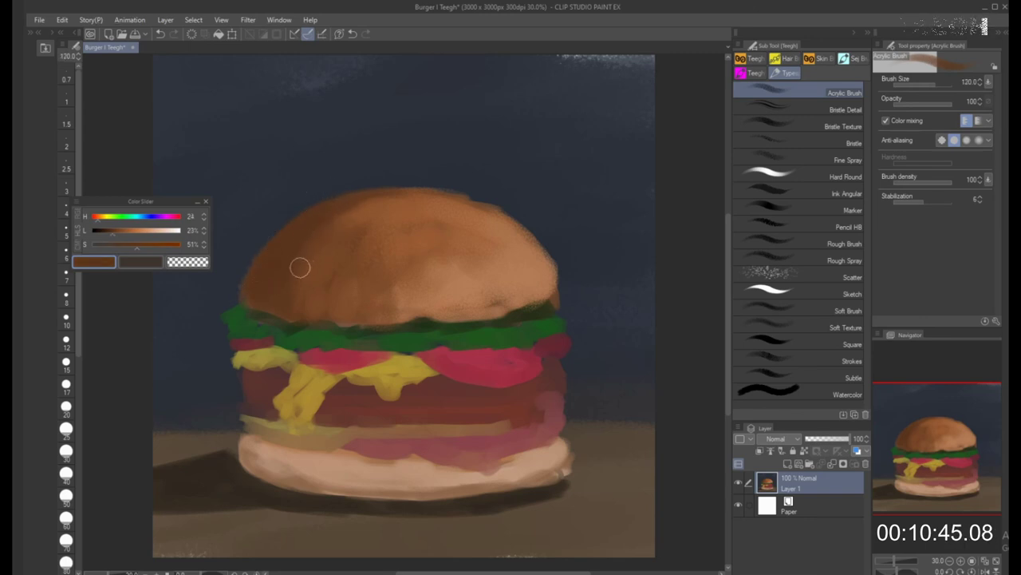
pyautogui.press('[')
pyautogui.press('[')
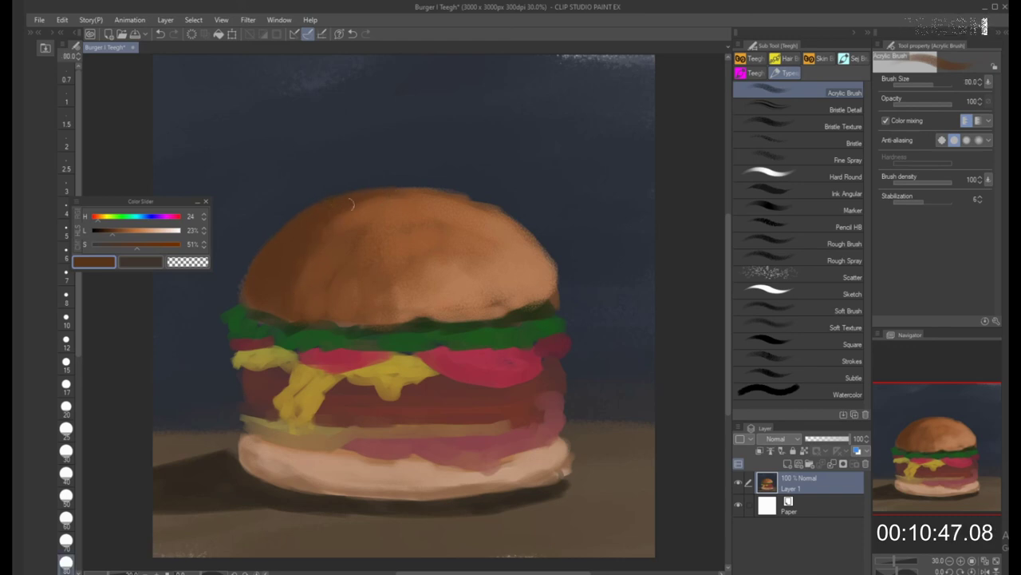
# Blend the crown's edge with sampled orange and dark brown (H 23, L 25%, S 51%) at brush sizes 120 and 70
pyautogui.keyDown('alt'); pyautogui.click(409, 201); pyautogui.keyUp('alt')
pyautogui.press(']')
pyautogui.press(']')
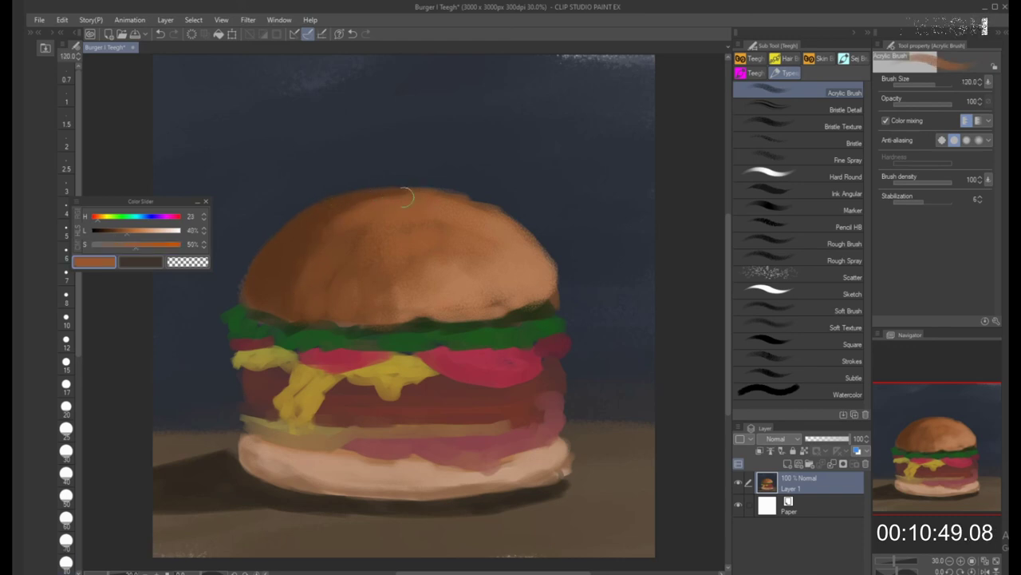
pyautogui.keyDown('alt'); pyautogui.click(406, 197); pyautogui.keyUp('alt')
pyautogui.press('[')
pyautogui.press('[')
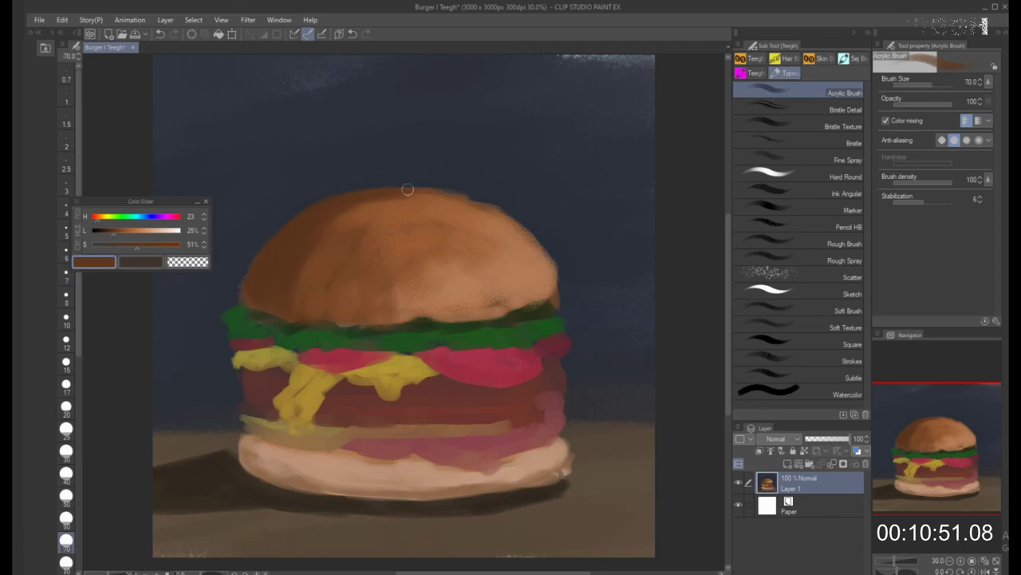
pyautogui.press(']')
# Sample orange (H 24, L 44%, S 45%) and round off the top bun's upper-right outline at brush sizes 80 and 120
pyautogui.keyDown('alt'); pyautogui.click(455, 214); pyautogui.keyUp('alt')
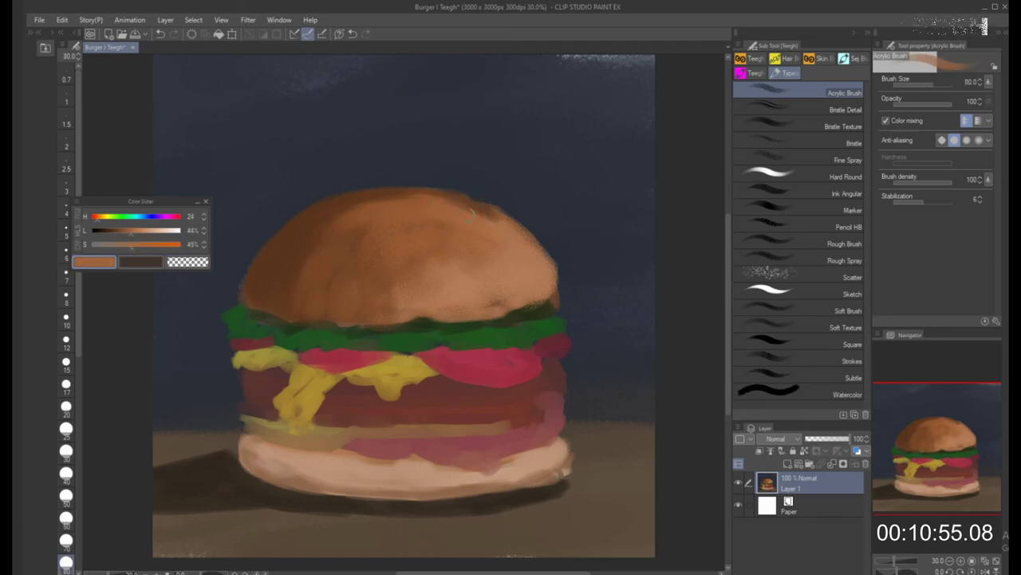
pyautogui.press(']')
pyautogui.press(']')
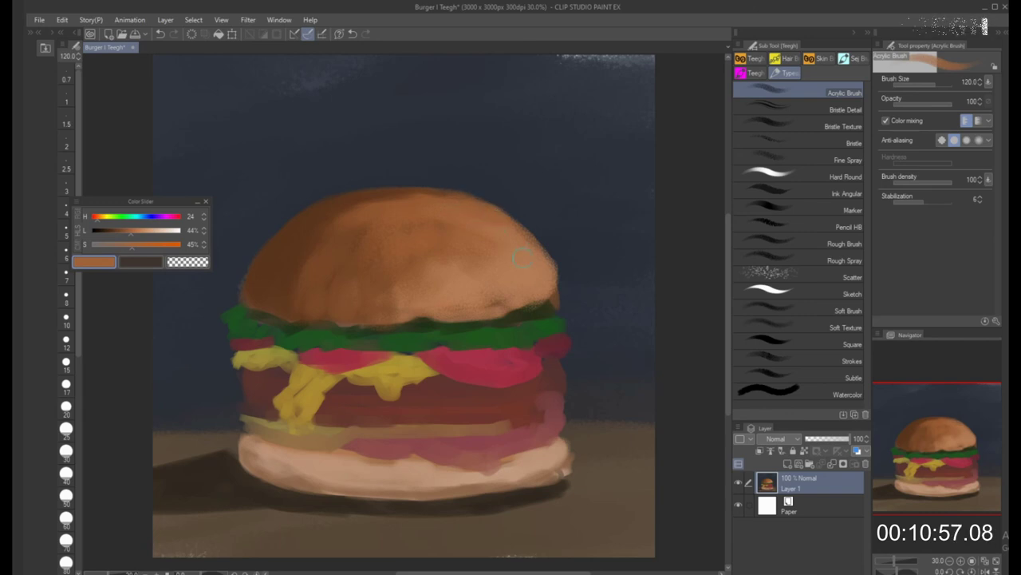
# Sample a mid brown (H 24, L 32%, S 51%) and blend it across the top bun's crown at brush sizes 120 and 200
pyautogui.keyDown('alt'); pyautogui.click(358, 203); pyautogui.keyUp('alt')
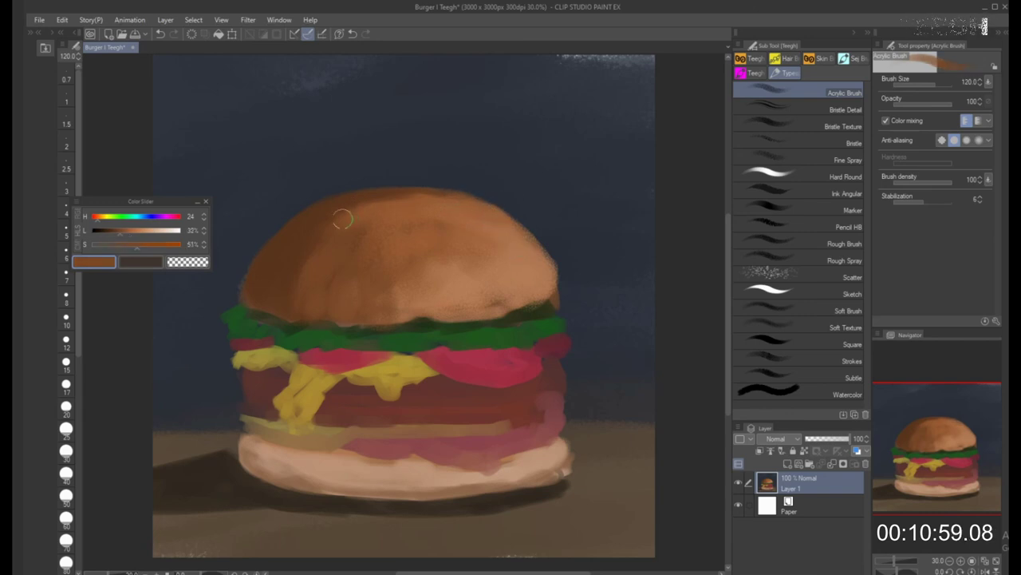
pyautogui.press(']')
pyautogui.press(']')
pyautogui.press(']')
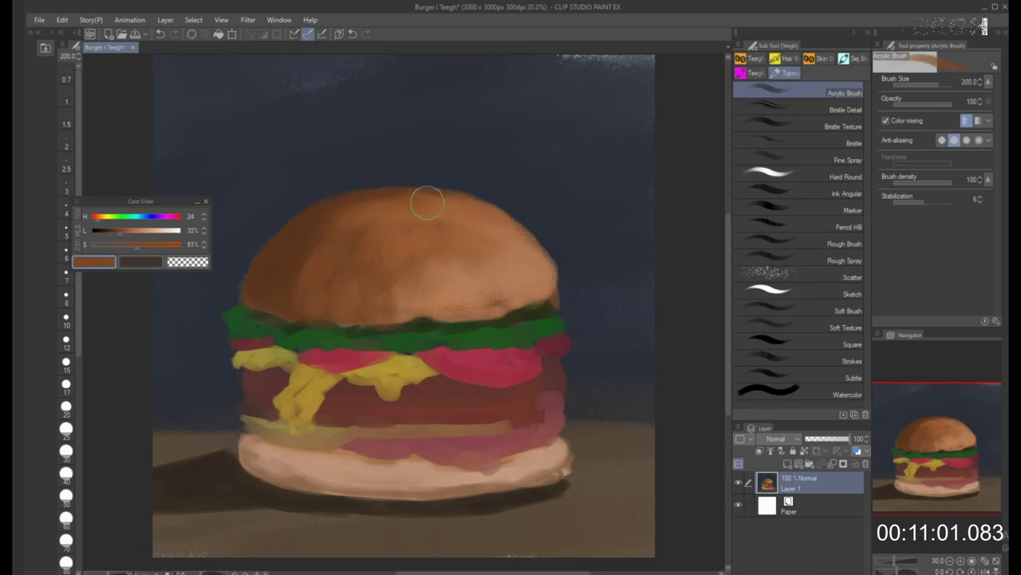
# Sample light tan from the top bun's right side and blend it along the upper right at brush size 170
pyautogui.press('[')
pyautogui.press('[')
pyautogui.keyDown('alt'); pyautogui.click(534, 241); pyautogui.keyUp('alt')
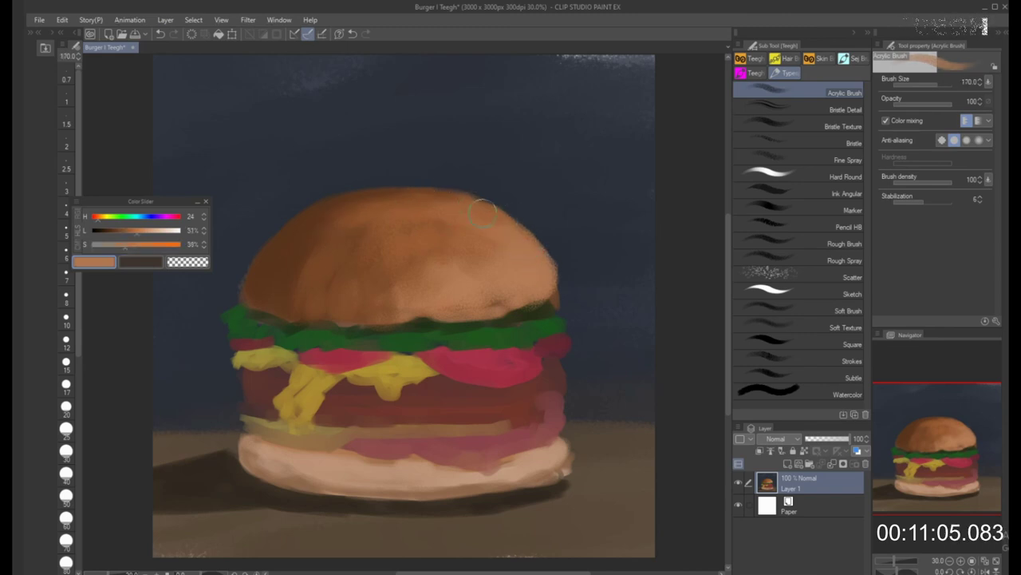
# Sample brown (H 24, L 34%, S 51%) and tan (H 24, L 51%, S 37%) and refine the top bun's right side at brush sizes 150 and 100
pyautogui.keyDown('alt'); pyautogui.click(441, 196); pyautogui.keyUp('alt')
pyautogui.press('[')
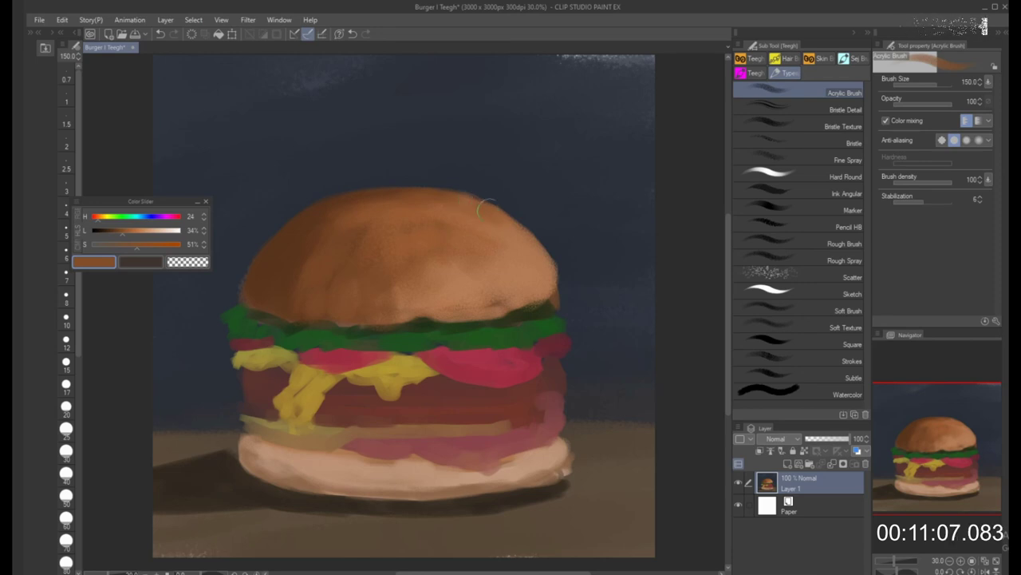
pyautogui.keyDown('alt'); pyautogui.click(535, 255); pyautogui.keyUp('alt')
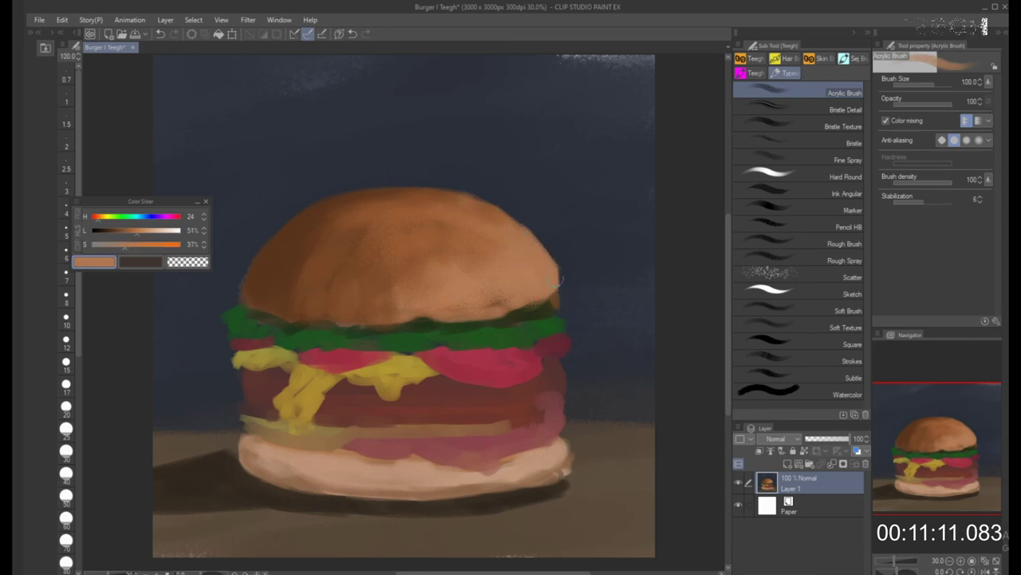
pyautogui.press('[')
pyautogui.press(']')
pyautogui.press(']')
pyautogui.press(']')
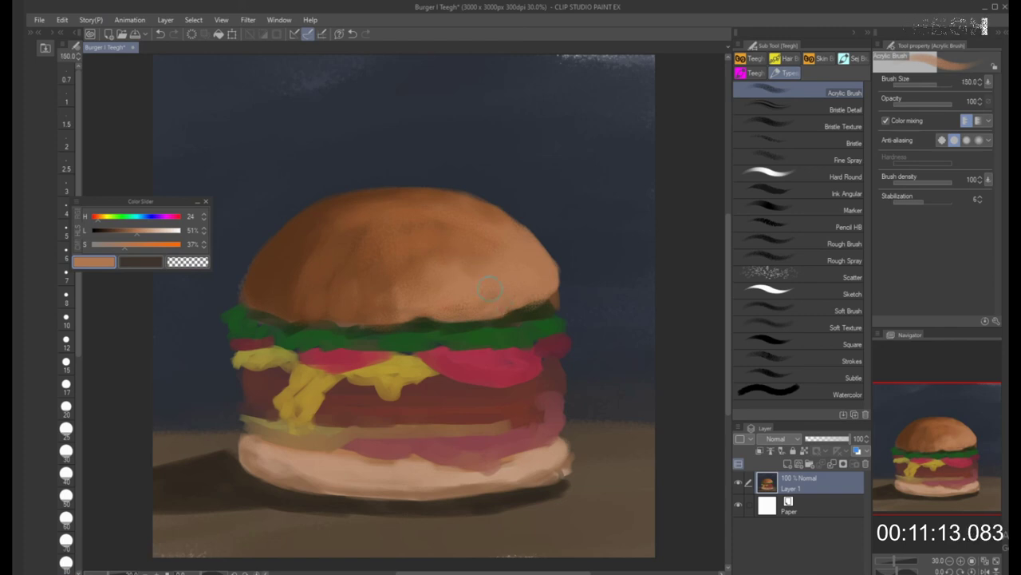
# Clean up the top bun's lower edge above the lettuce with the same tan at brush sizes 60 and 120
pyautogui.press('[')
pyautogui.press('[')
pyautogui.press('[')
pyautogui.press('[')
pyautogui.press('[')
pyautogui.press('[')
pyautogui.press('[')
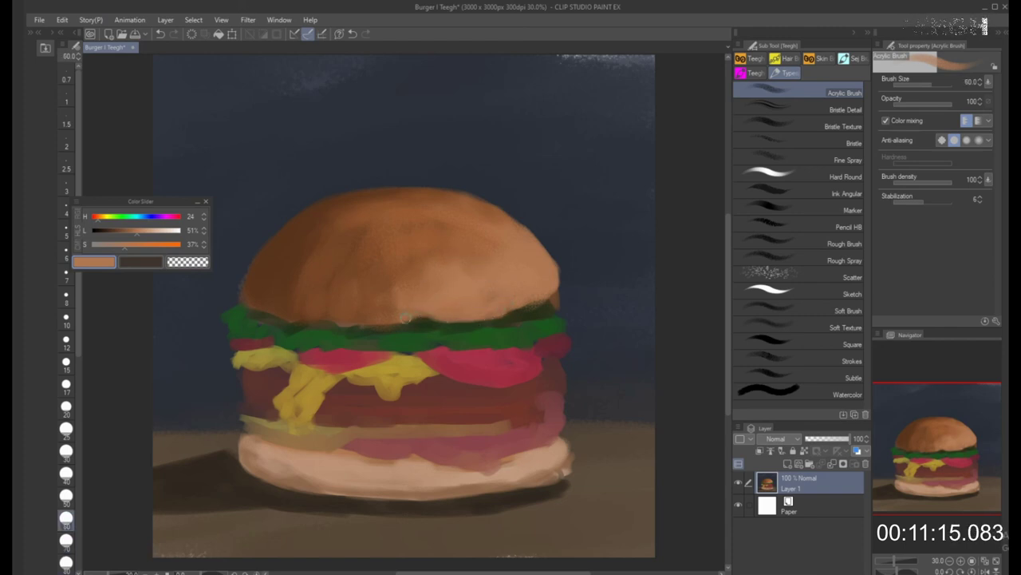
pyautogui.press(']')
pyautogui.press(']')
pyautogui.press(']')
pyautogui.press(']')
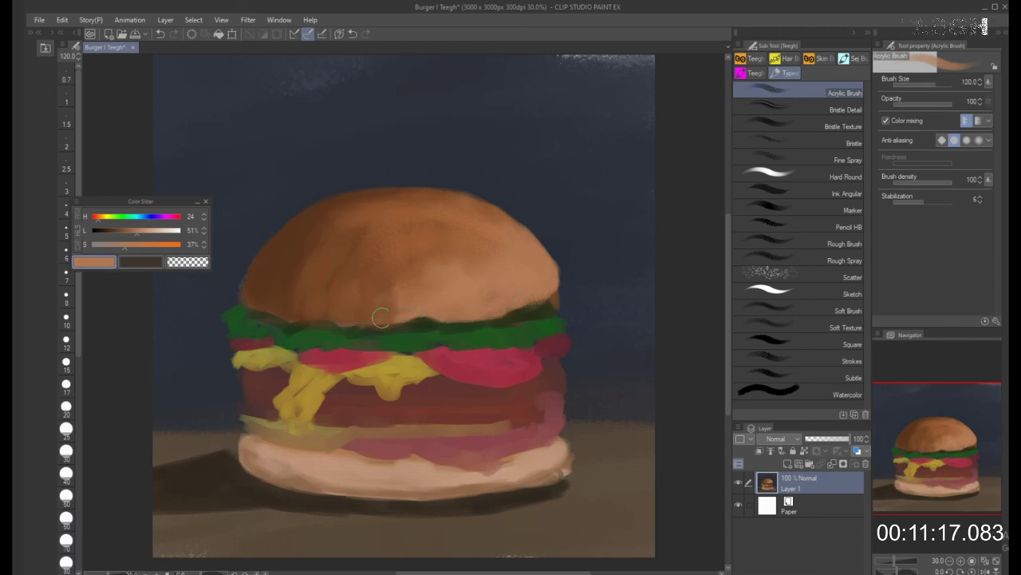
# Smooth the tan area at the top bun's lower right at brush sizes 70 and 80
pyautogui.press('[')
pyautogui.press('[')
pyautogui.press('[')
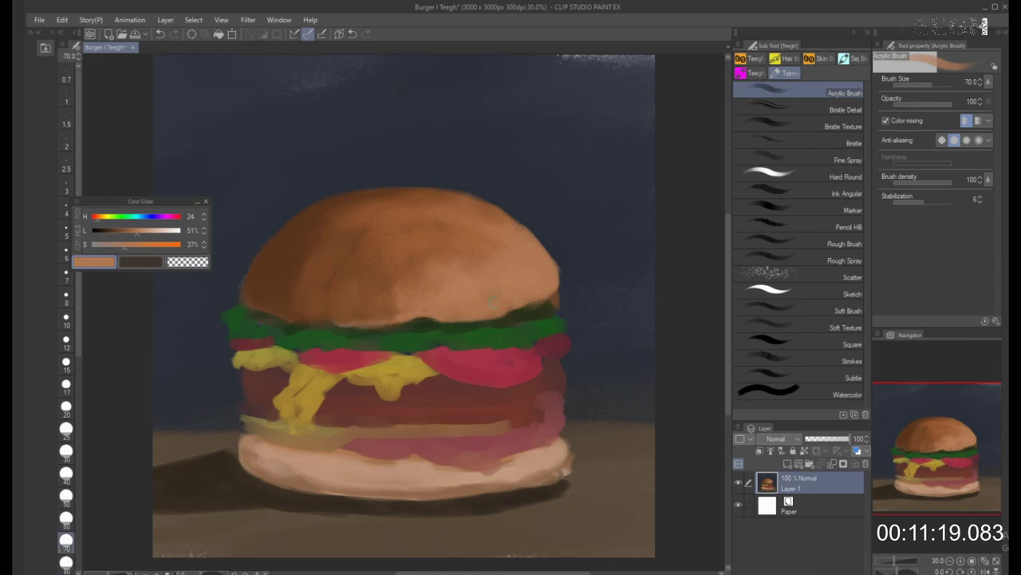
pyautogui.press(']')
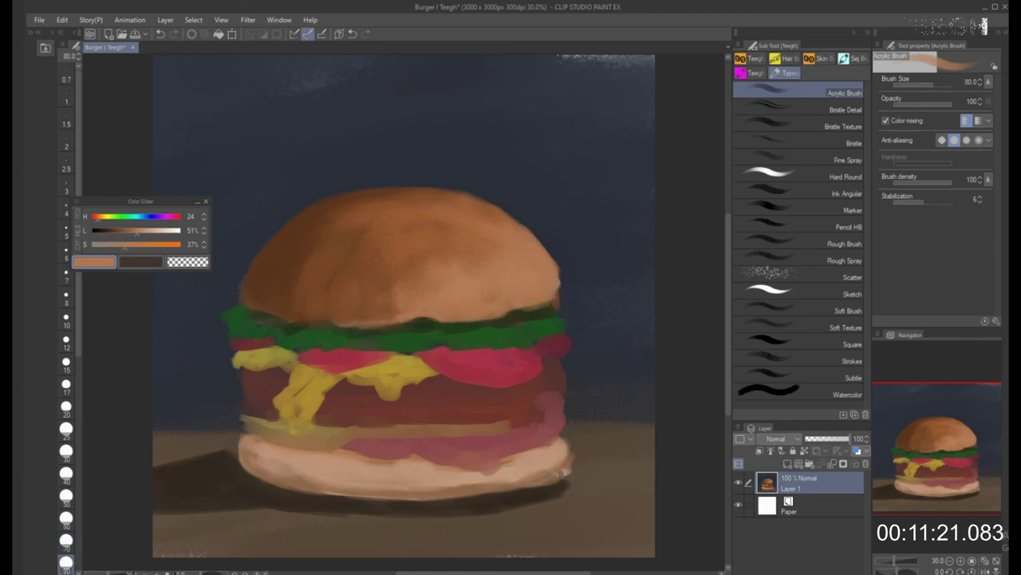
# Sample dark brown (H 24, L 23%, S 51%) and fill out the top bun's lower-left edge at brush sizes 80 and 100
pyautogui.keyDown('alt'); pyautogui.click(249, 295); pyautogui.keyUp('alt')
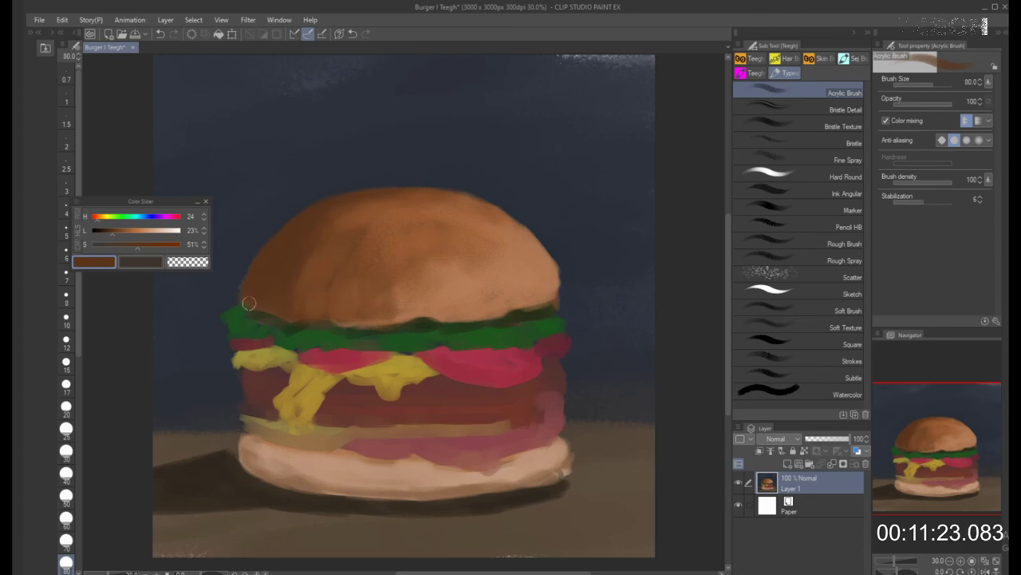
pyautogui.press(']')
pyautogui.press('[')
pyautogui.press(']')
# Blend the top bun's upper-right outline with sampled tan and orange (H 24, L 43%, S 46%) at brush sizes 150 and 80
pyautogui.keyDown('alt'); pyautogui.click(523, 257); pyautogui.keyUp('alt')
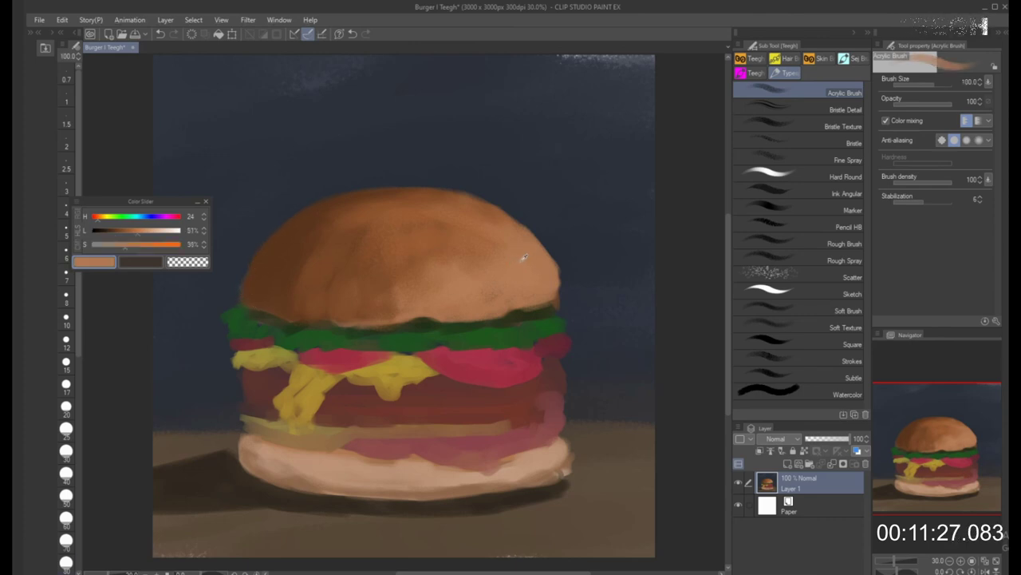
pyautogui.keyDown('alt'); pyautogui.click(487, 209); pyautogui.keyUp('alt')
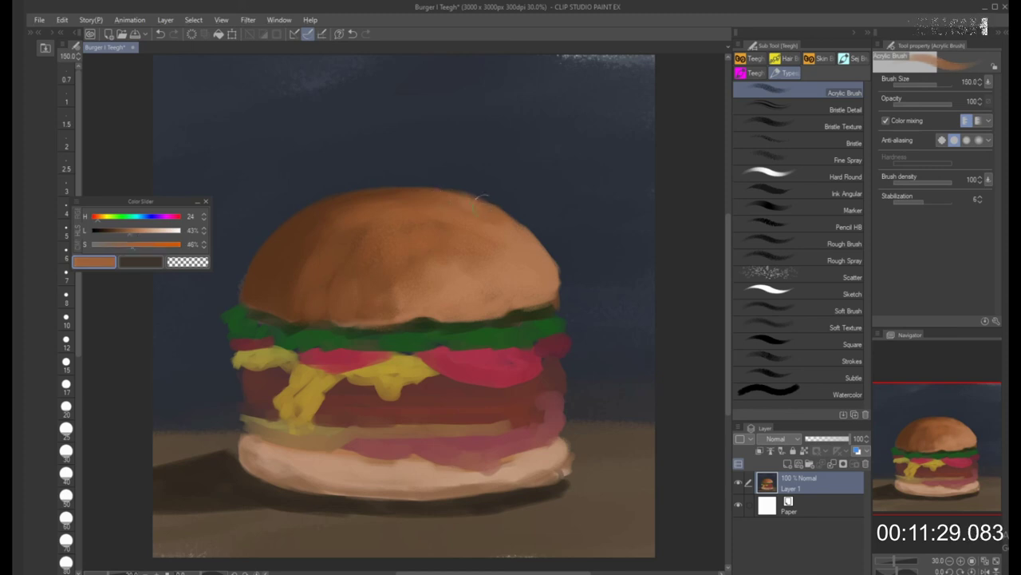
pyautogui.press('[')
pyautogui.press('[')
pyautogui.press('[')
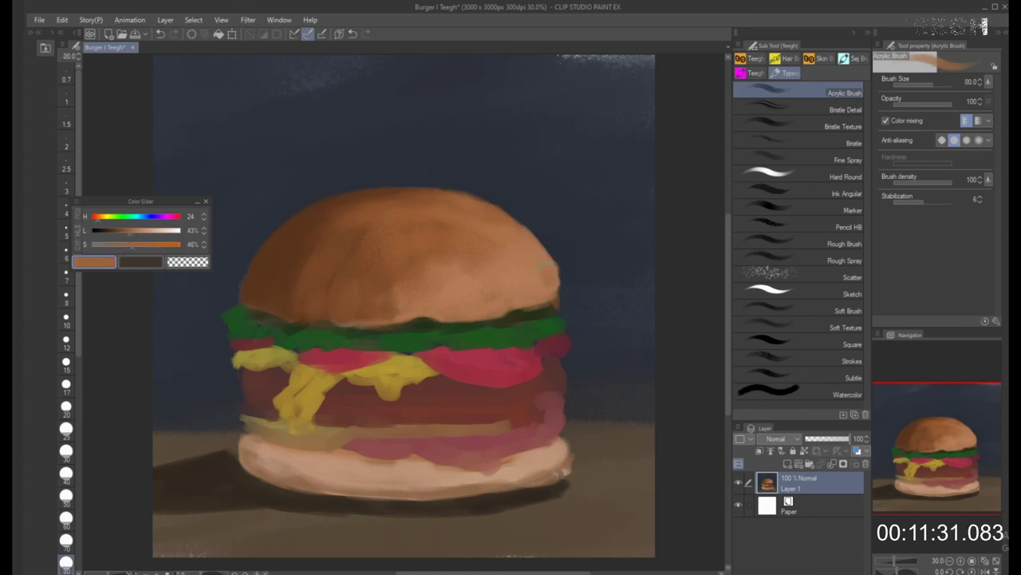
# Blend the top bun's lower left with sampled mid browns (H 24, L 30%, S 51% and H 23, L 32%, S 50%) at brush sizes 80 and 100
pyautogui.keyDown('alt'); pyautogui.click(326, 277); pyautogui.keyUp('alt')
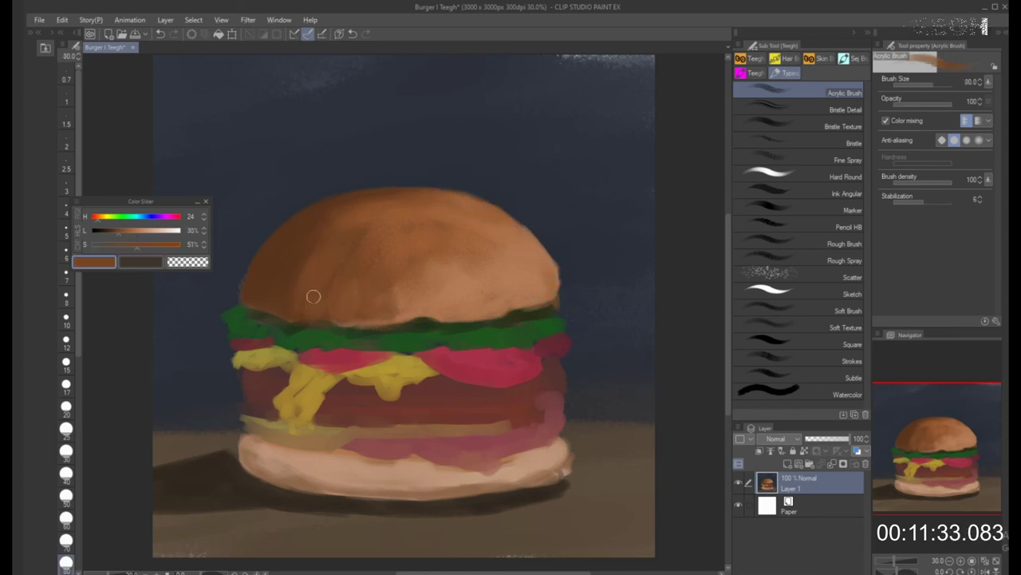
pyautogui.keyDown('alt'); pyautogui.click(323, 290); pyautogui.keyUp('alt')
pyautogui.press(']')
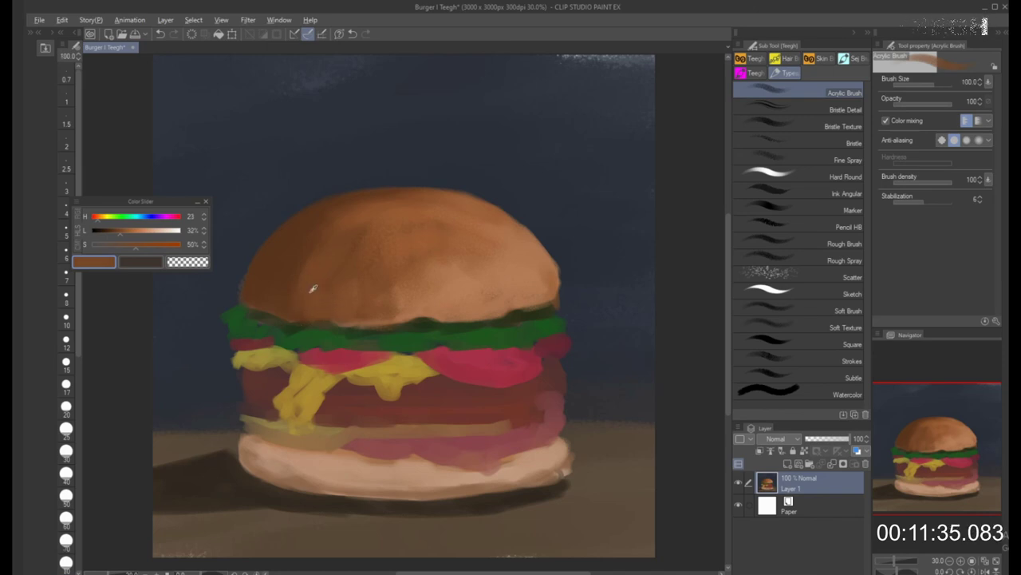
pyautogui.press(']')
pyautogui.press(']')
# Sample browns from the top bun's left side and deepen its upper-left shadow with dark brown (H 24, L 17%, S 51%) at brush sizes 150 and 120
pyautogui.keyDown('alt'); pyautogui.click(296, 270); pyautogui.keyUp('alt')
pyautogui.keyDown('alt'); pyautogui.click(311, 265); pyautogui.keyUp('alt')
pyautogui.press(']')
pyautogui.click(116, 232)
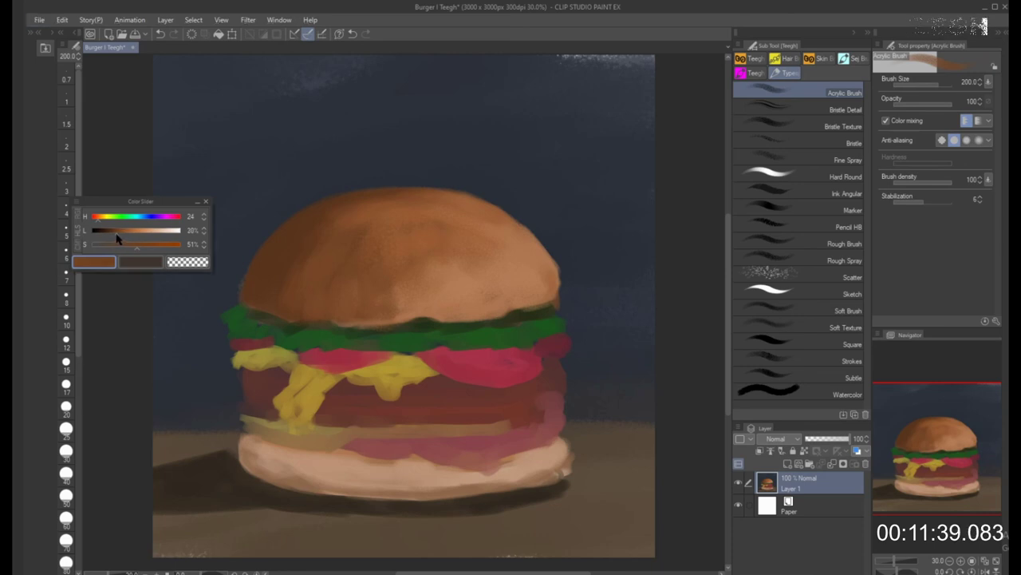
pyautogui.press('[')
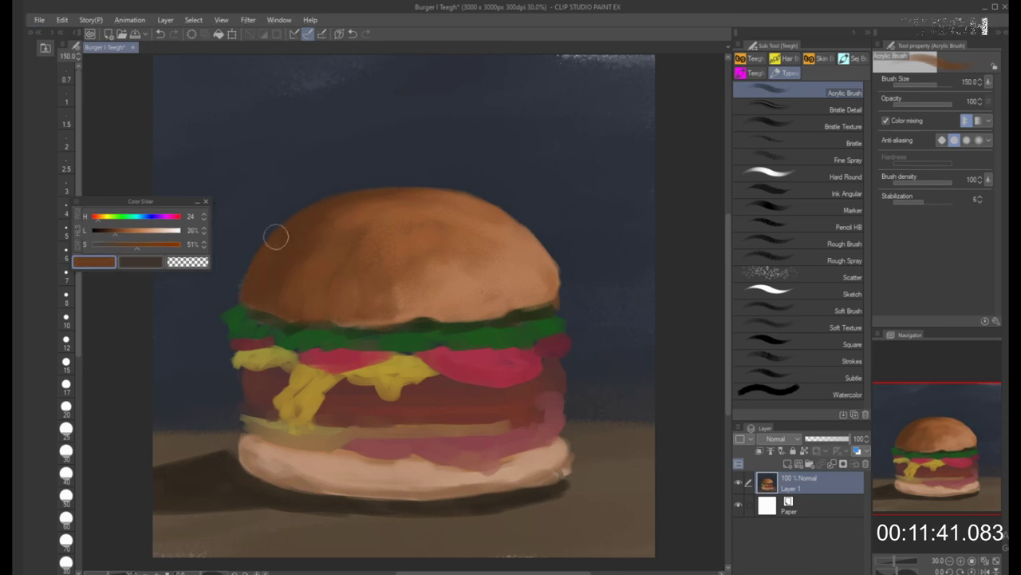
pyautogui.keyDown('alt'); pyautogui.click(274, 235); pyautogui.keyUp('alt')
pyautogui.moveTo(114, 237); pyautogui.dragTo(121, 237)
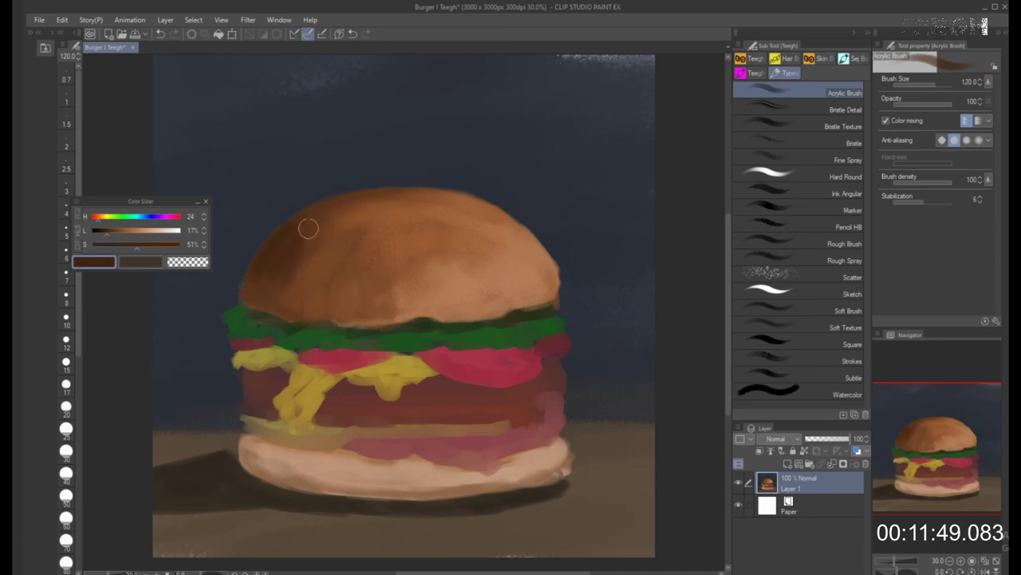
# Sample a mid brown from the top bun's left side and blend it over the lower left at brush size 300
pyautogui.keyDown('alt'); pyautogui.click(318, 254); pyautogui.keyUp('alt')
pyautogui.press(']')
pyautogui.press(']')
pyautogui.press(']')
pyautogui.press(']')
pyautogui.press(']')
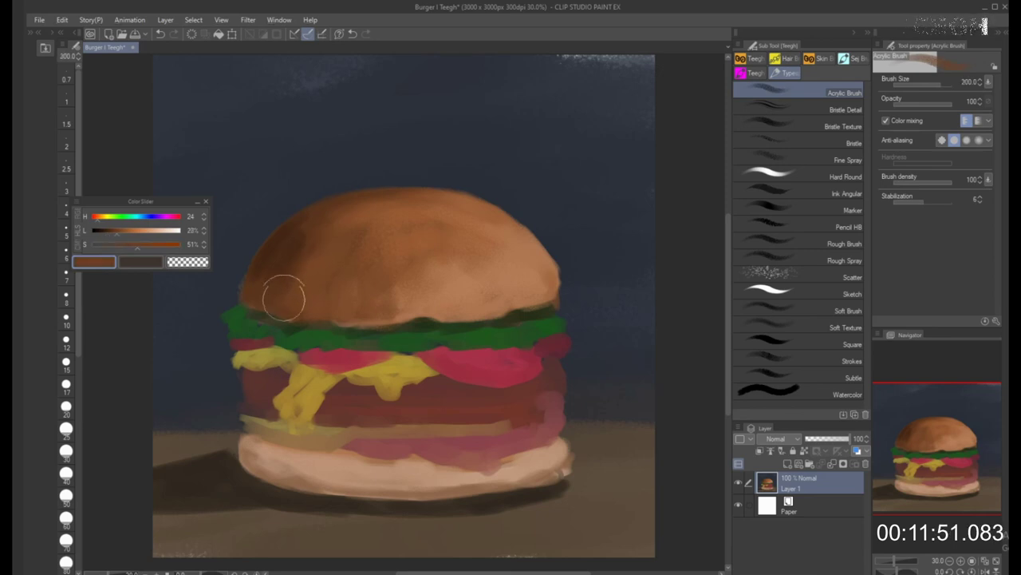
# Sample dark brown (H 25, L 18%, S 54%) and soften the top bun's left shadow at brush sizes 200 and 400
pyautogui.keyDown('alt'); pyautogui.click(306, 238); pyautogui.keyUp('alt')
pyautogui.press('[')
pyautogui.press('[')
pyautogui.press('[')
pyautogui.press('[')
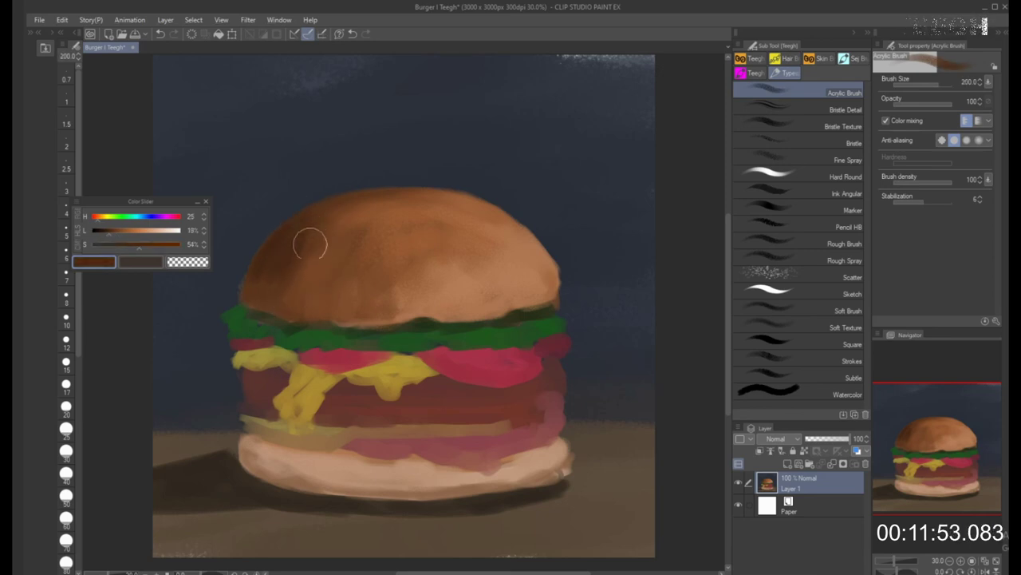
pyautogui.press(']')
pyautogui.press(']')
pyautogui.press(']')
pyautogui.press(']')
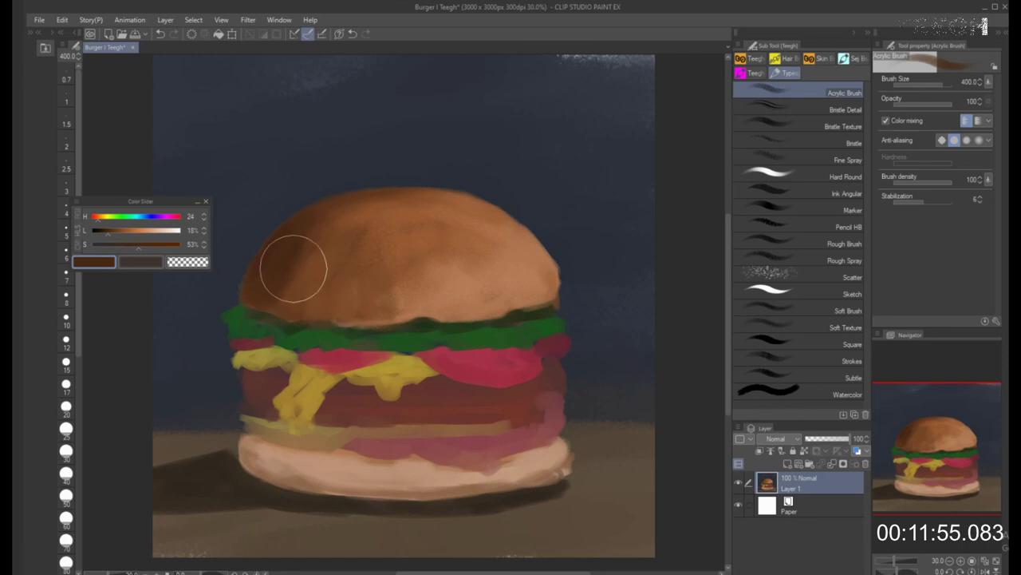
# Blend the shadow into the top bun's lower left with sampled mid and dark browns at brush sizes 300 and 200
pyautogui.keyDown('alt'); pyautogui.click(283, 269); pyautogui.keyUp('alt')
pyautogui.press('[')
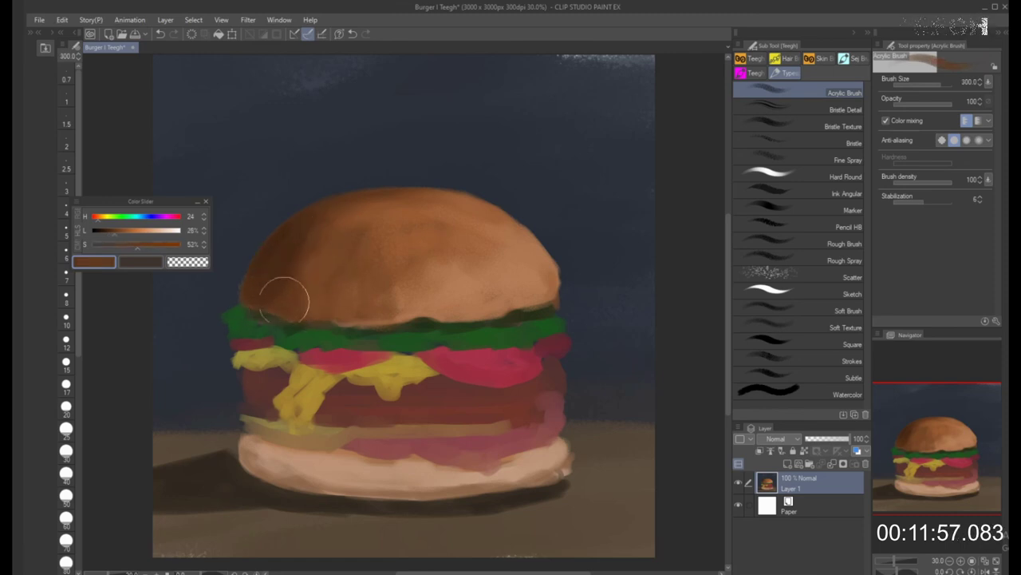
pyautogui.keyDown('alt'); pyautogui.click(321, 259); pyautogui.keyUp('alt')
pyautogui.press('[')
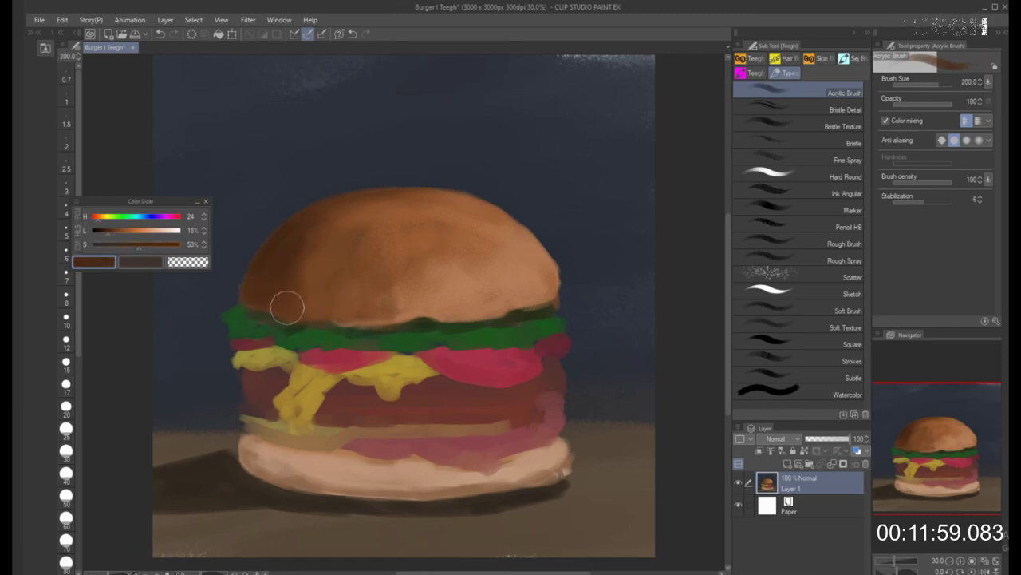
# Mix a dark green (H 102, L 8%, S 27%) and paint the bun's shadow on the lettuce's left part at brush sizes 80 and 70
pyautogui.keyDown('alt'); pyautogui.click(183, 503); pyautogui.keyUp('alt')
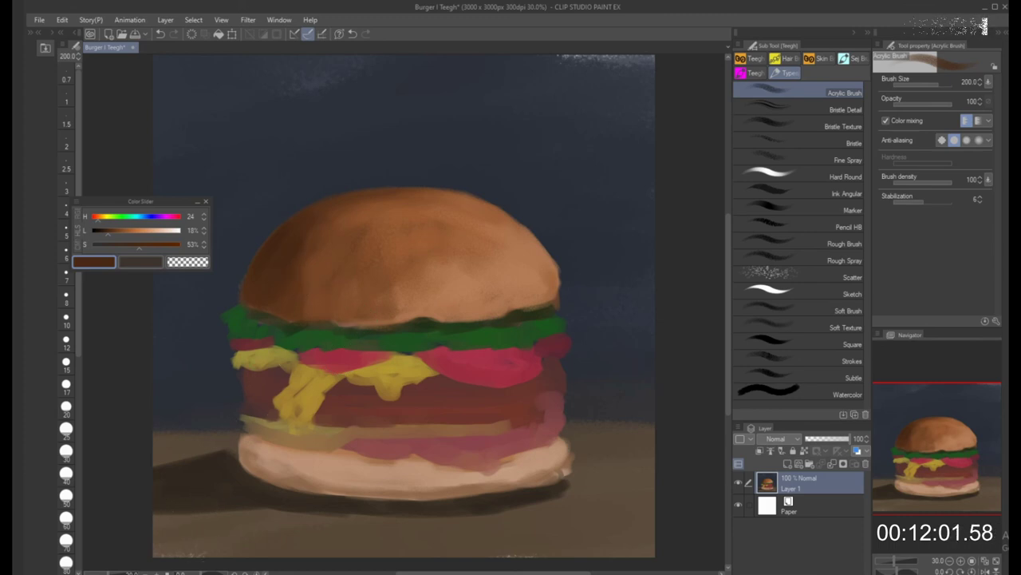
pyautogui.keyDown('alt'); pyautogui.click(294, 324); pyautogui.keyUp('alt')
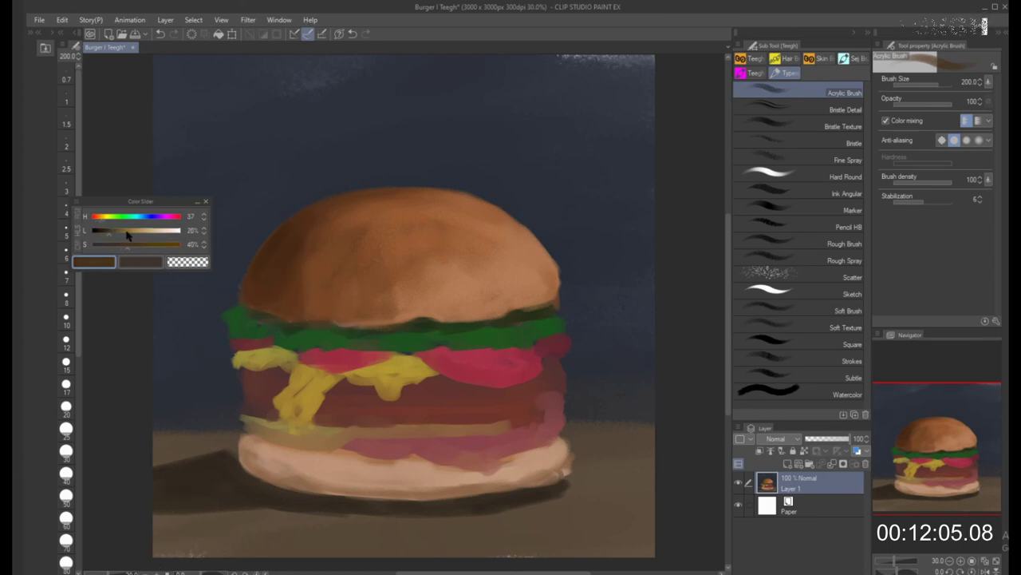
pyautogui.keyDown('alt'); pyautogui.click(292, 318); pyautogui.keyUp('alt')
pyautogui.click(104, 231)
pyautogui.moveTo(103, 233); pyautogui.dragTo(99, 232)
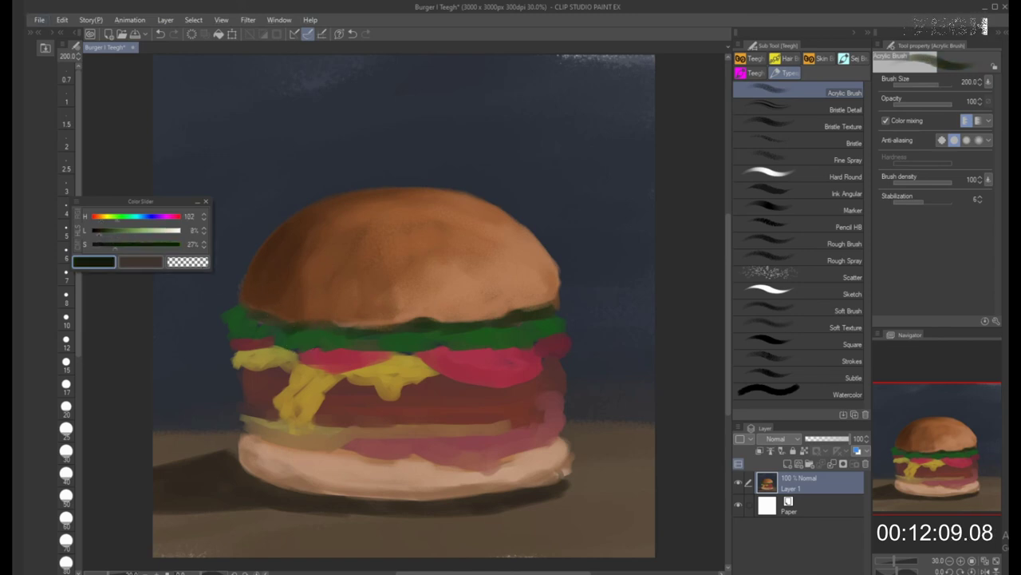
pyautogui.press('[')
pyautogui.press('[')
pyautogui.press('[')
pyautogui.moveTo(276, 335); pyautogui.dragTo(289, 330)
pyautogui.press('[')
pyautogui.press('[')
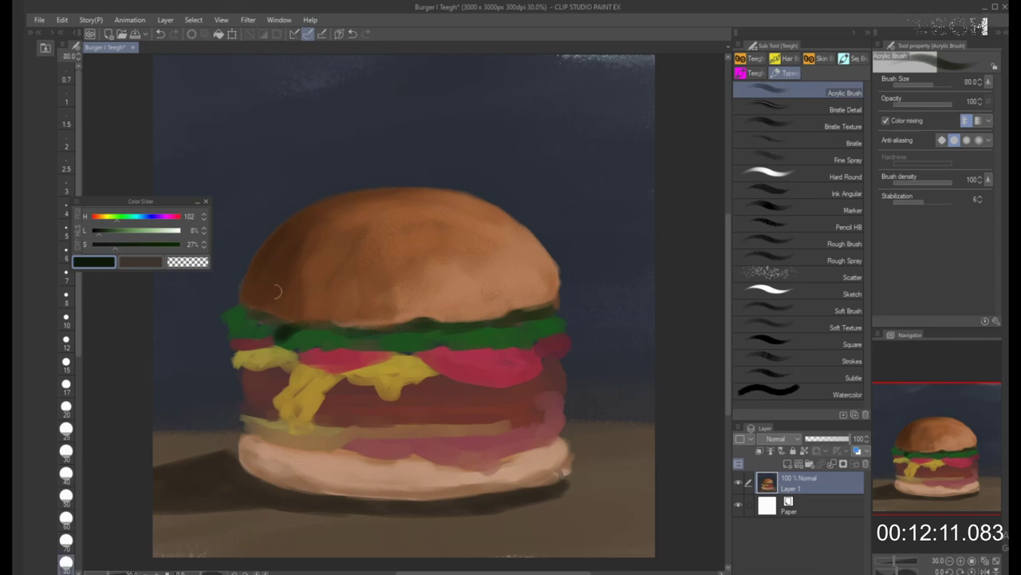
pyautogui.press('[')
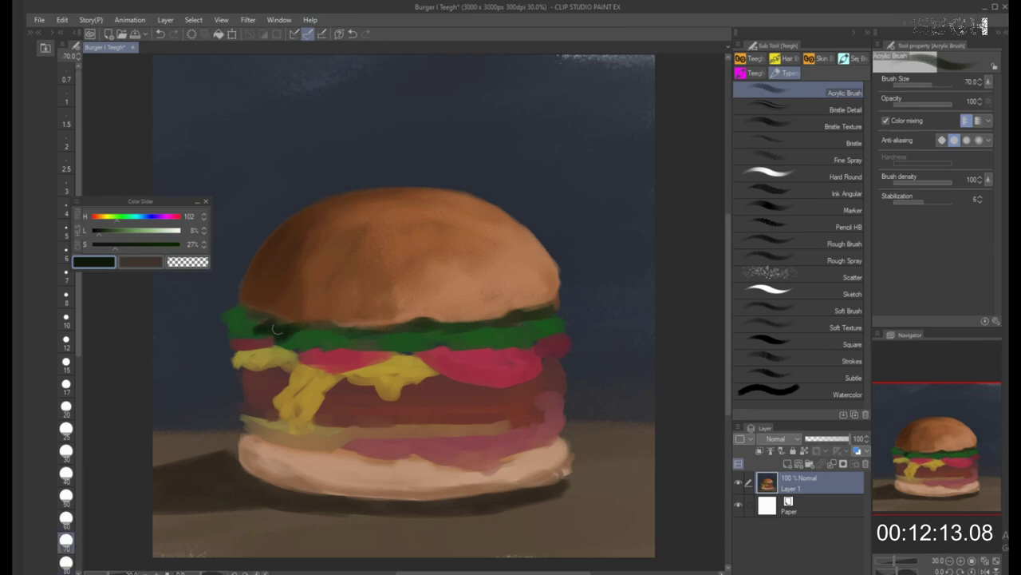
# Extend the dark green shadow along the bun's lower-left edge toward the lettuce's middle, refining it at brush size 50
pyautogui.moveTo(273, 319)
pyautogui.mouseDown()
pyautogui.moveTo(252, 320)
pyautogui.moveTo(331, 327)
pyautogui.mouseUp()
pyautogui.press('[')
pyautogui.press('[')
pyautogui.press('[')
pyautogui.press('[')
pyautogui.press(']')
pyautogui.press(']')
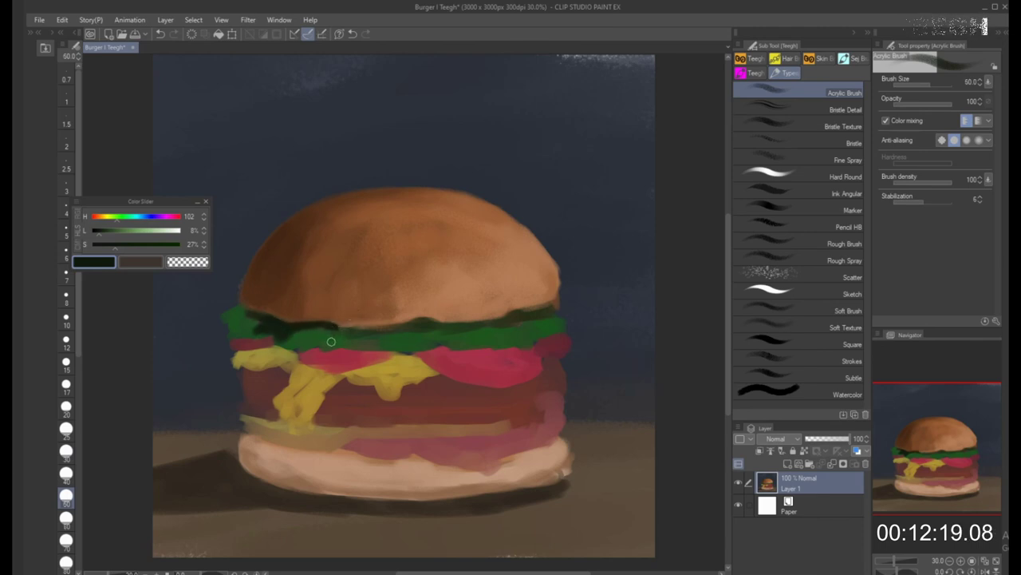
# Paint the dark green shadow across the lettuce's middle below the top bun, varying the brush size up to 100
pyautogui.press(']')
pyautogui.press(']')
pyautogui.press(']')
pyautogui.moveTo(321, 336)
pyautogui.mouseDown()
pyautogui.moveTo(410, 324)
pyautogui.moveTo(437, 276)
pyautogui.moveTo(378, 325)
pyautogui.moveTo(334, 328)
pyautogui.moveTo(374, 332)
pyautogui.moveTo(363, 341)
pyautogui.moveTo(379, 329)
pyautogui.moveTo(333, 327)
pyautogui.moveTo(443, 324)
pyautogui.mouseUp()
pyautogui.press('[')
pyautogui.press('[')
pyautogui.press('[')
pyautogui.press('[')
pyautogui.press('[')
pyautogui.press(']')
pyautogui.press(']')
pyautogui.press(']')
pyautogui.press(']')
pyautogui.press(']')
pyautogui.press(']')
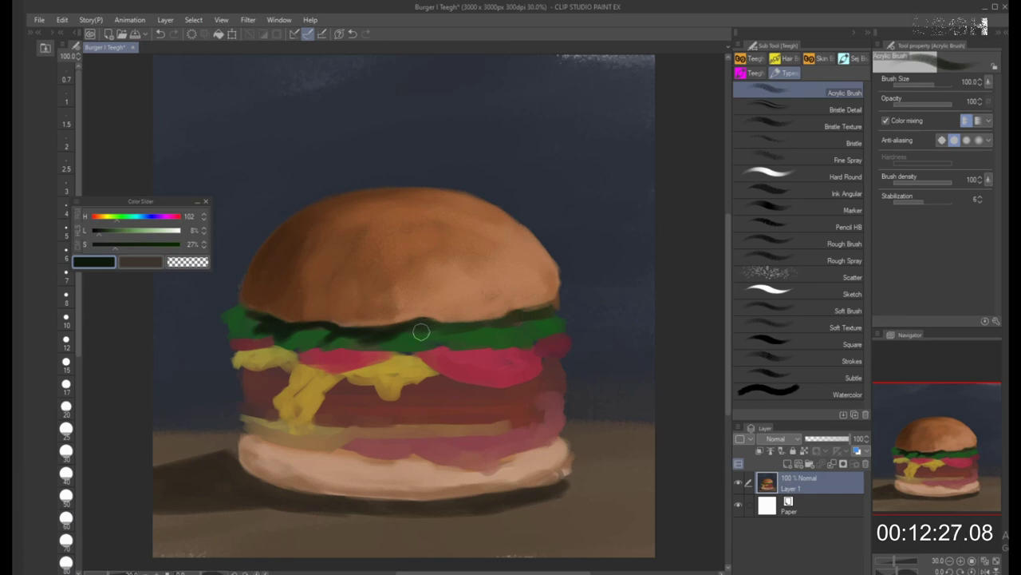
# Continue the dark green shadow to the lettuce's right end below the top bun at brush sizes 60, 50 and 70
pyautogui.press('[')
pyautogui.press('[')
pyautogui.press('[')
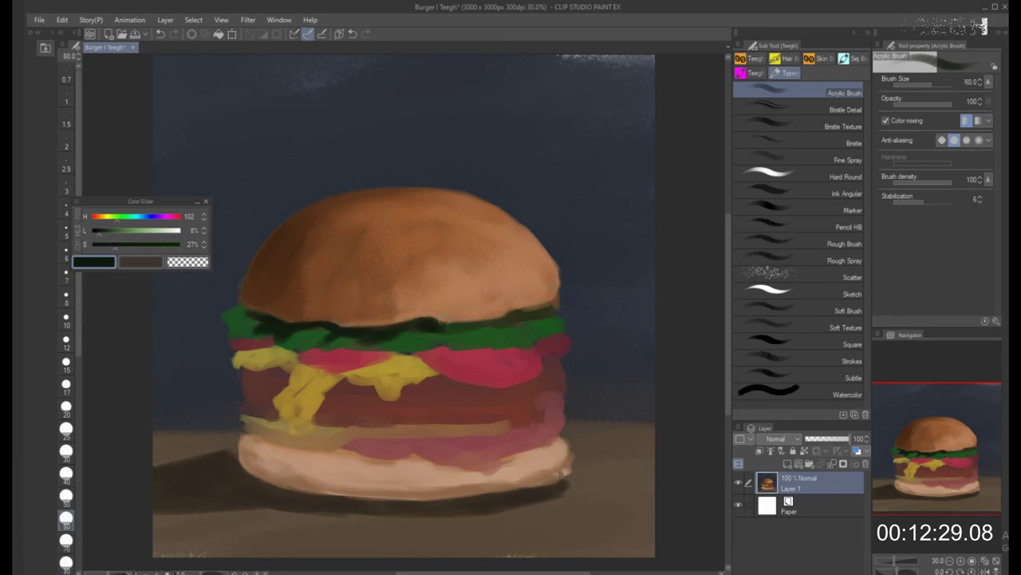
pyautogui.press('[')
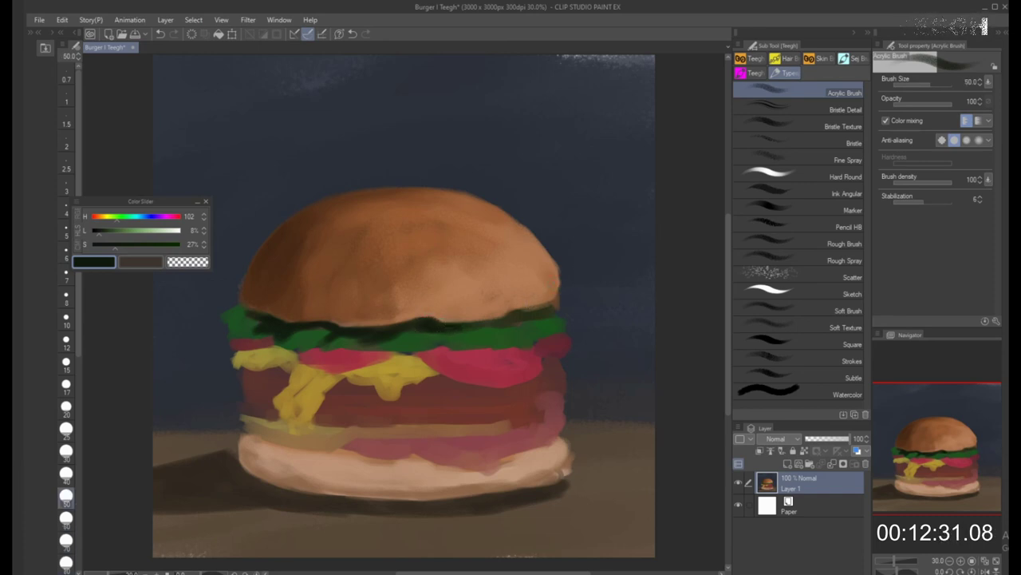
pyautogui.press(']')
pyautogui.press(']')
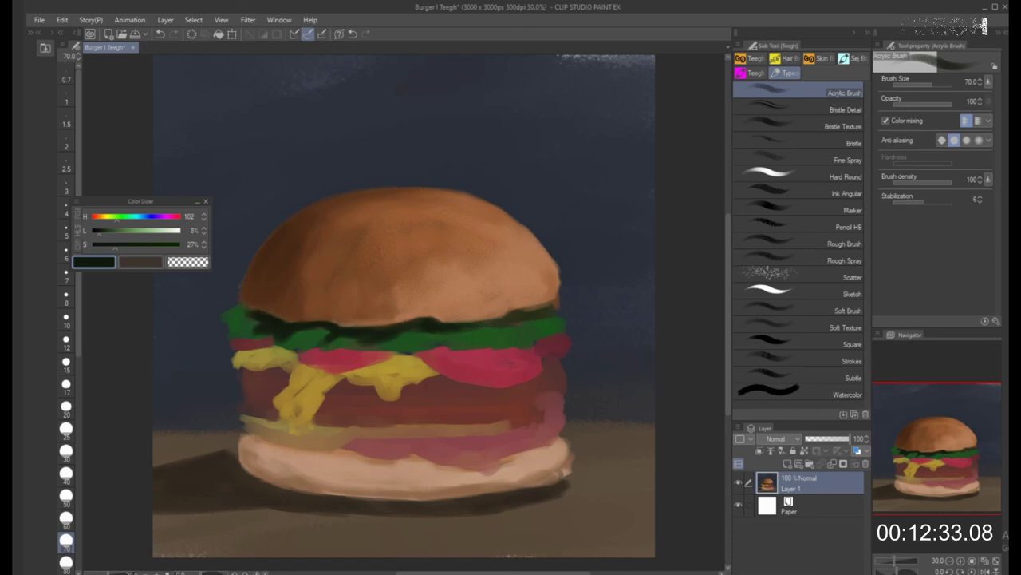
pyautogui.moveTo(503, 324); pyautogui.dragTo(540, 310)
# Sample tan (H 24, L 51%, S 37%) and extend the top bun's lower-right edge over the lettuce at brush size 150
pyautogui.keyDown('alt'); pyautogui.click(551, 285); pyautogui.keyUp('alt')
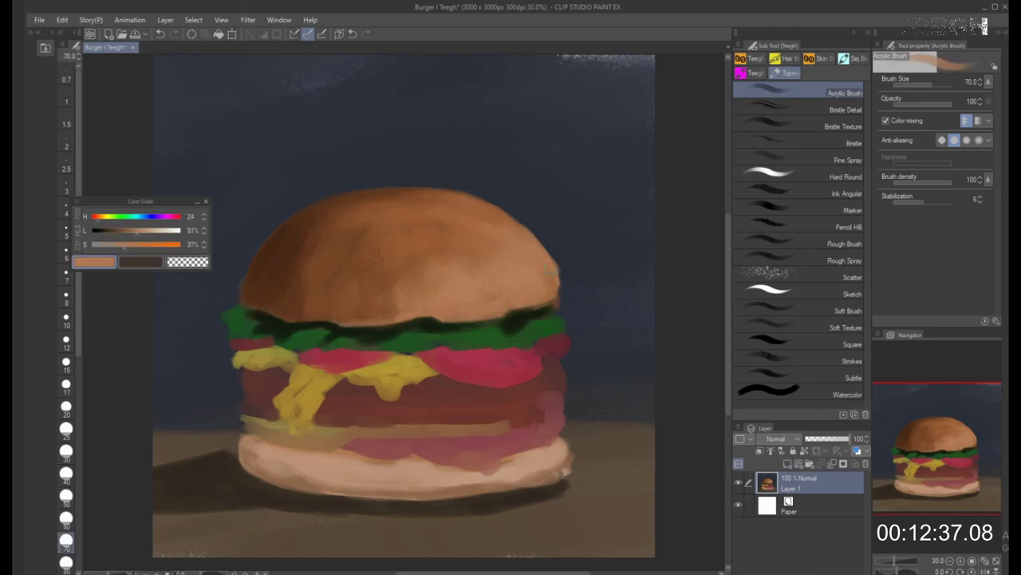
pyautogui.press(']')
pyautogui.press(']')
pyautogui.press(']')
pyautogui.moveTo(556, 286); pyautogui.dragTo(556, 279)
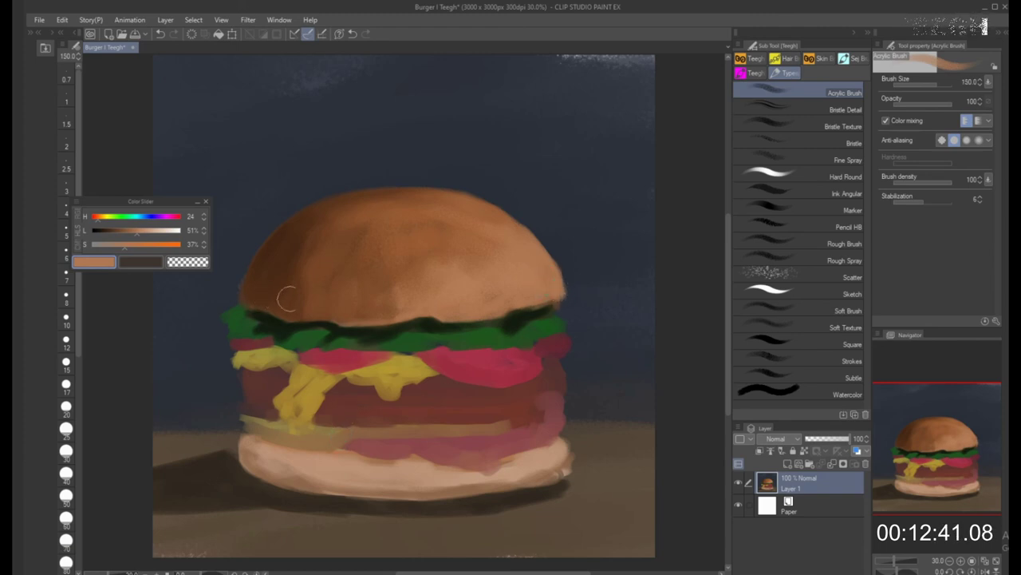
# Sample dark green (H 76, L 13%, S 16%) and shade the lettuce's left end below the bun at brush sizes 150 and 100
pyautogui.keyDown('alt'); pyautogui.click(264, 300); pyautogui.keyUp('alt')
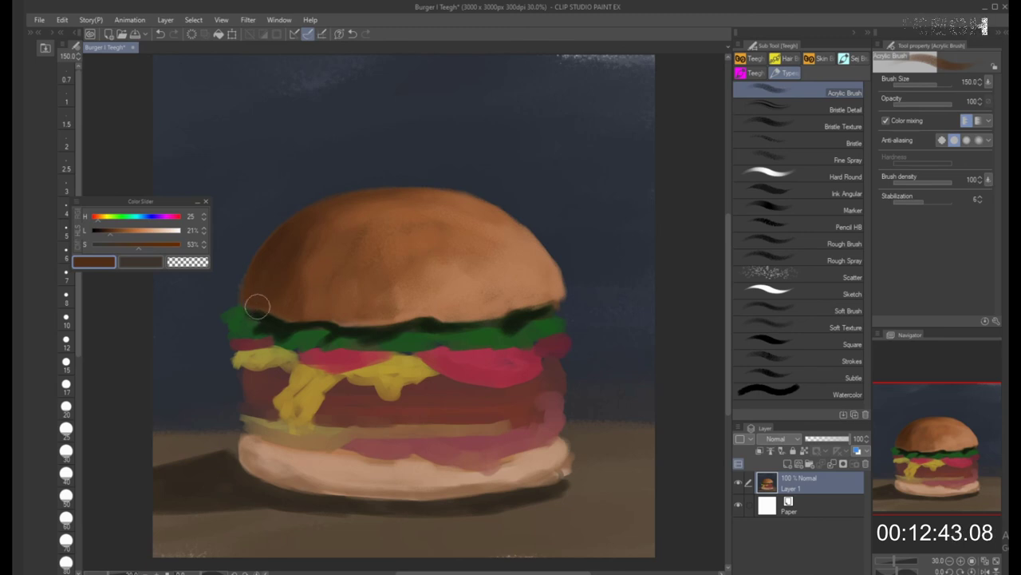
pyautogui.keyDown('alt'); pyautogui.click(265, 321); pyautogui.keyUp('alt')
pyautogui.keyDown('alt'); pyautogui.click(264, 321); pyautogui.keyUp('alt')
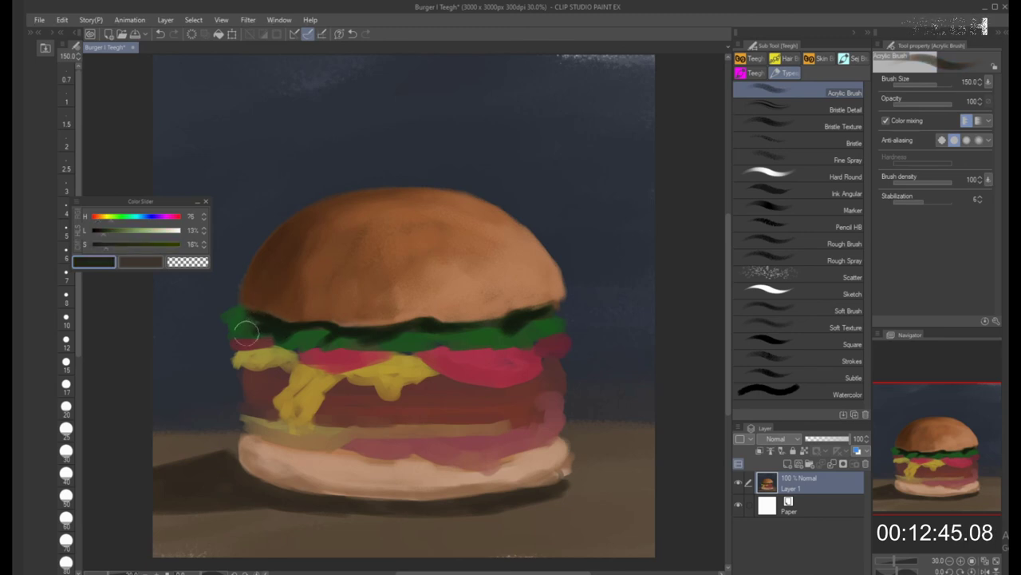
pyautogui.moveTo(247, 331); pyautogui.dragTo(260, 331)
pyautogui.press('[')
pyautogui.press('[')
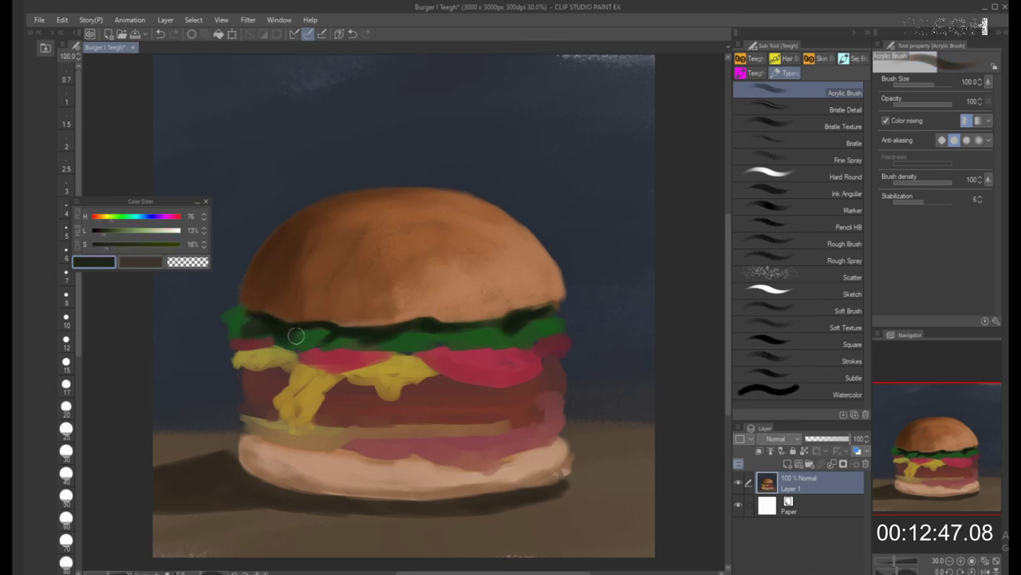
# Lighten the dark green to L 18% and mute the bright lettuce from its left part toward the middle, starting at brush sizes 100 and 80
pyautogui.moveTo(103, 237); pyautogui.dragTo(106, 237)
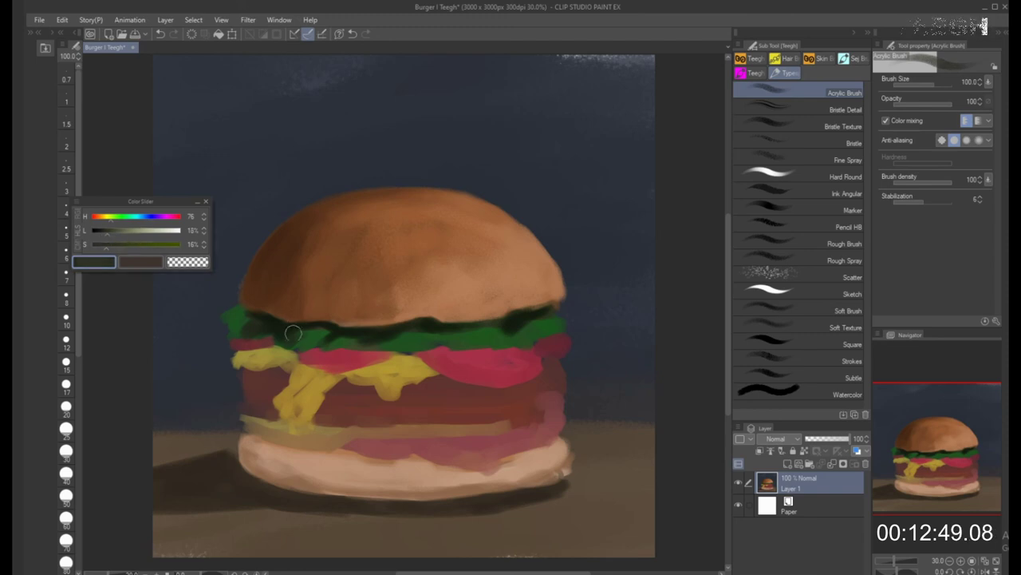
pyautogui.press('[')
pyautogui.moveTo(301, 341); pyautogui.dragTo(298, 341)
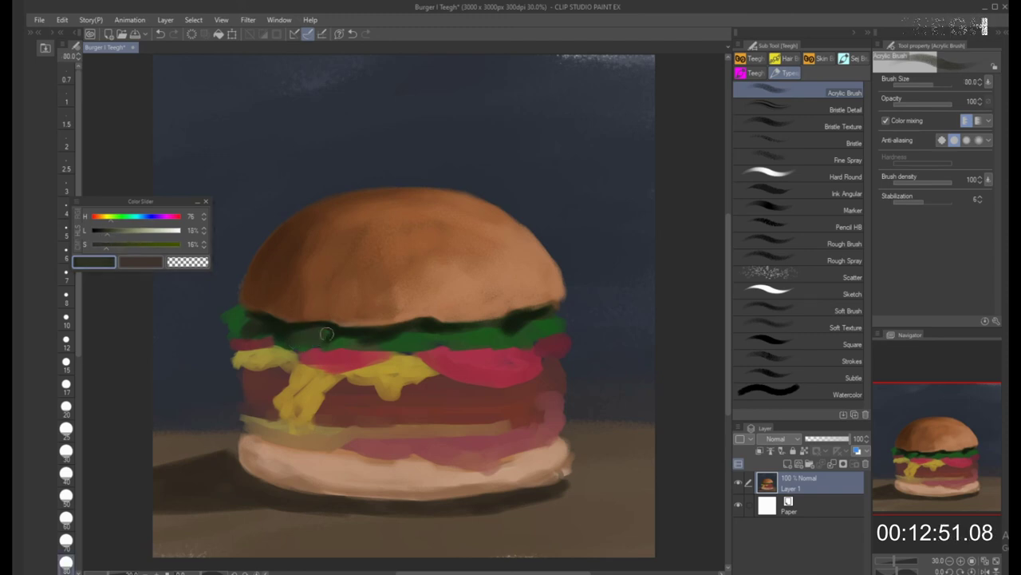
pyautogui.press(']')
pyautogui.press(']')
pyautogui.press(']')
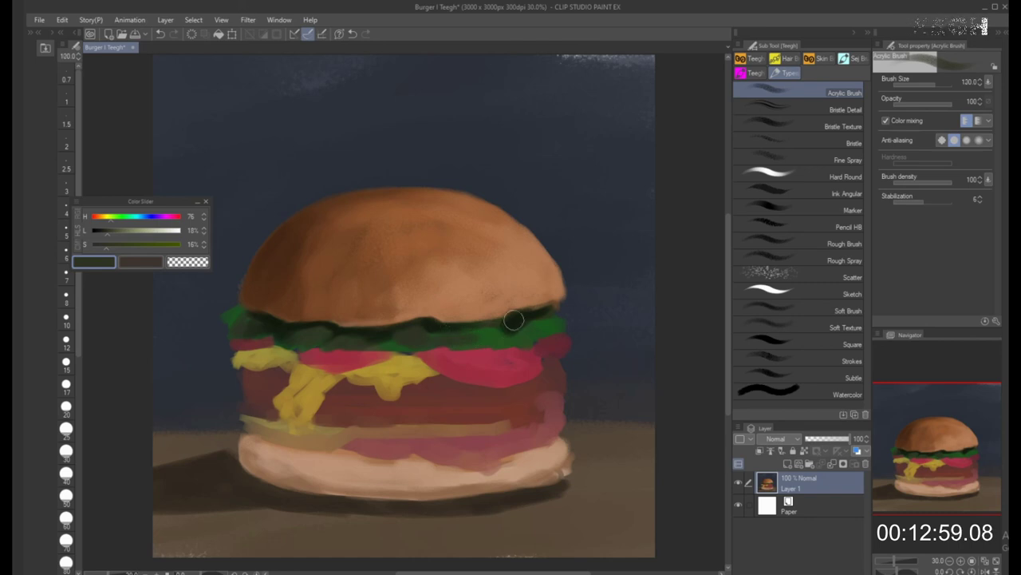
# Enlarge the brush and paint the muted green over the lettuce's right end, finishing at brush size 170
pyautogui.press(']')
pyautogui.press(']')
pyautogui.press(']')
pyautogui.press(']')
pyautogui.moveTo(489, 339); pyautogui.dragTo(555, 328)
pyautogui.press('[')
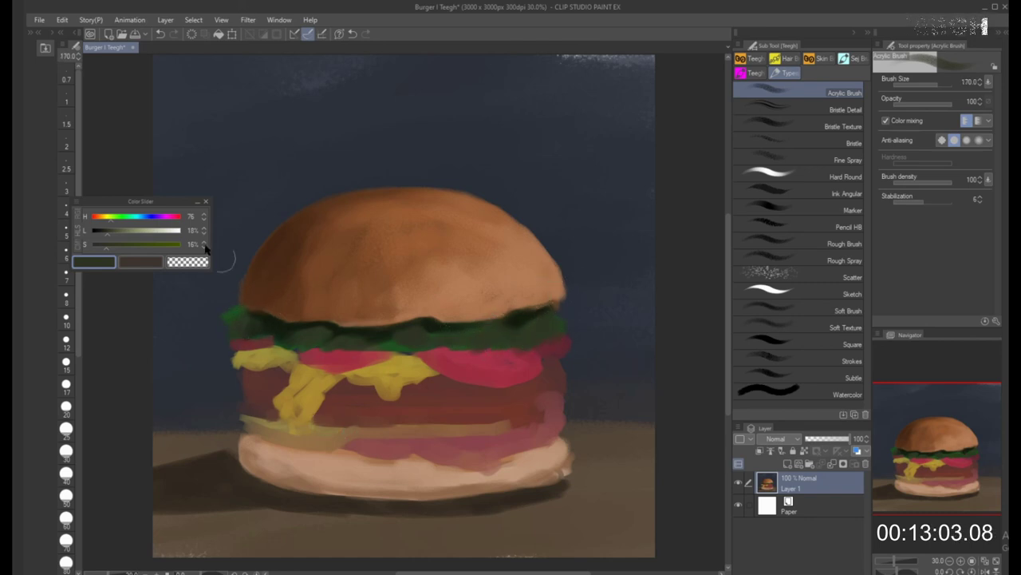
# Trim the lettuce's left tip with sampled lettuce green and background navy (H 220, L 20%, S 18%) at brush size 170
pyautogui.keyDown('alt'); pyautogui.click(228, 312); pyautogui.keyUp('alt')
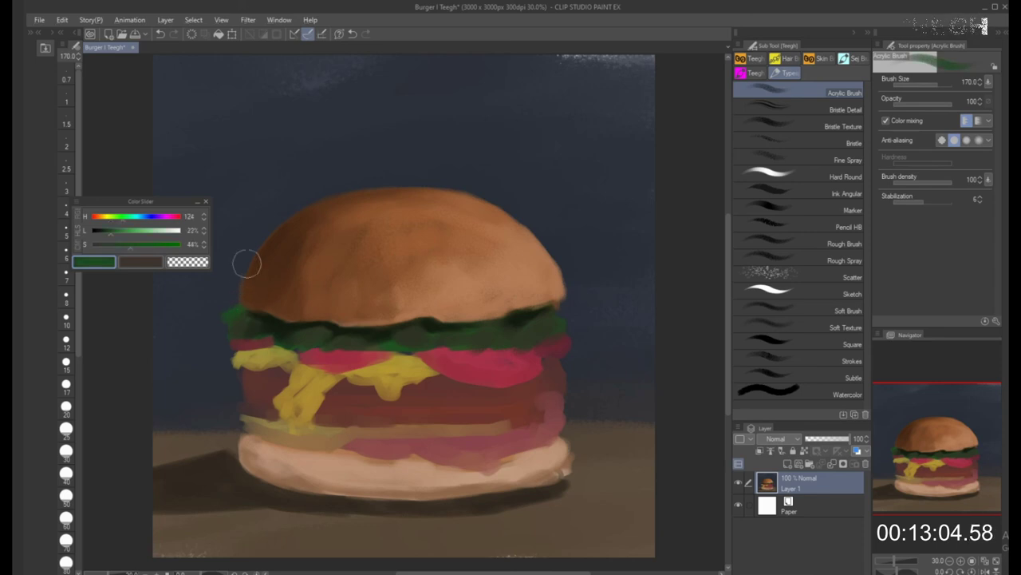
pyautogui.keyDown('alt'); pyautogui.click(237, 315); pyautogui.keyUp('alt')
pyautogui.moveTo(214, 328); pyautogui.dragTo(228, 313)
pyautogui.keyDown('alt'); pyautogui.click(194, 322); pyautogui.keyUp('alt')
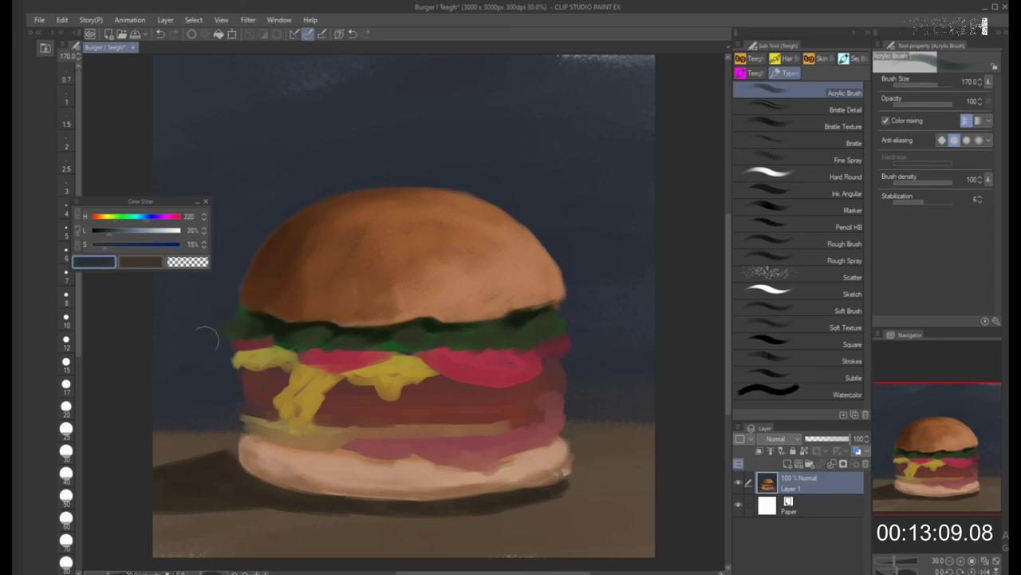
pyautogui.keyDown('alt'); pyautogui.click(232, 315); pyautogui.keyUp('alt')
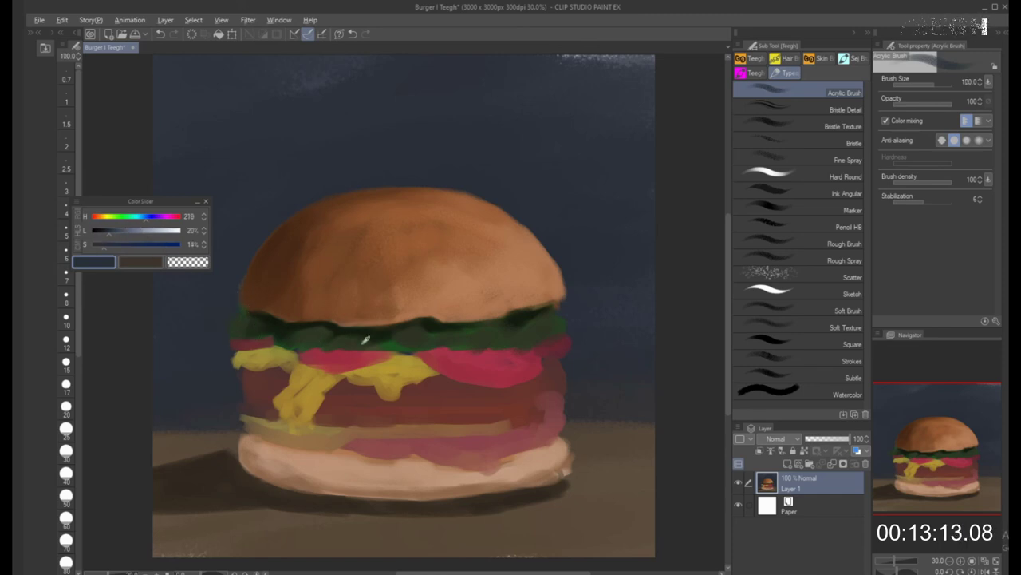
# Sample the lettuce's green, set it to L 25%, and paint frilly leaf tips beyond the lettuce's left end at brush sizes 50 and 60
pyautogui.keyDown('alt'); pyautogui.click(393, 341); pyautogui.keyUp('alt')
pyautogui.press('[')
pyautogui.press('[')
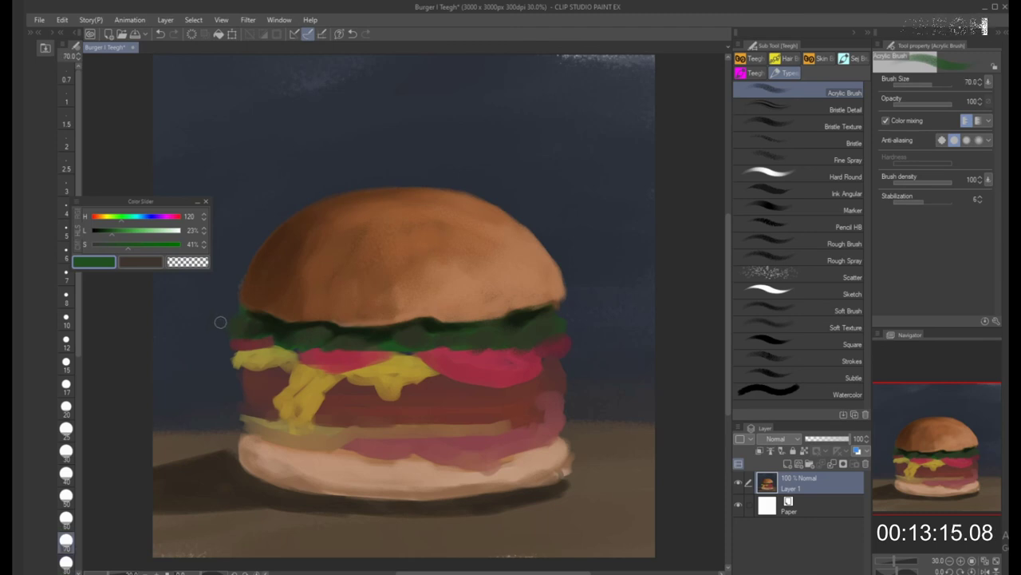
pyautogui.click(120, 236)
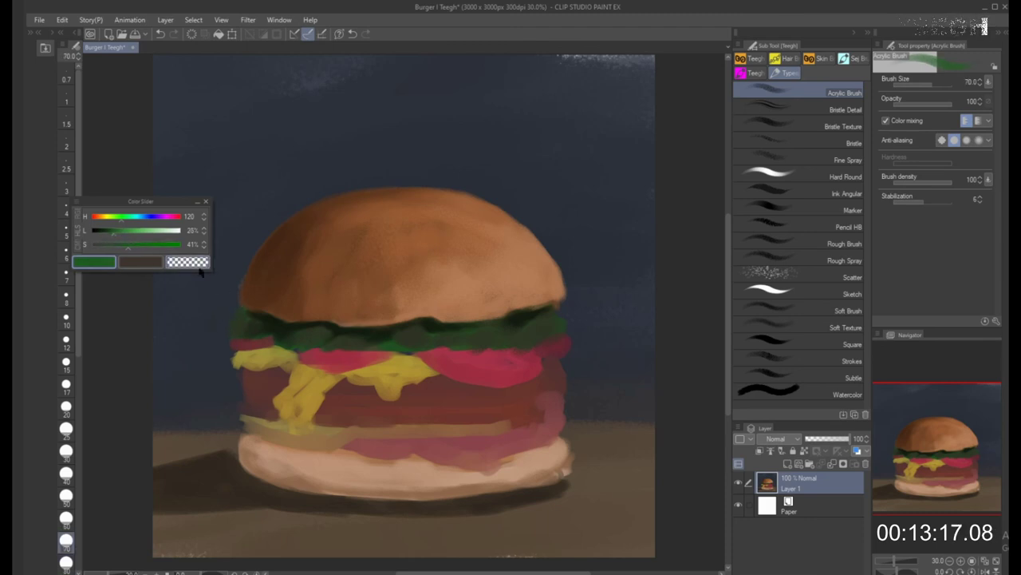
pyautogui.press('[')
pyautogui.press('[')
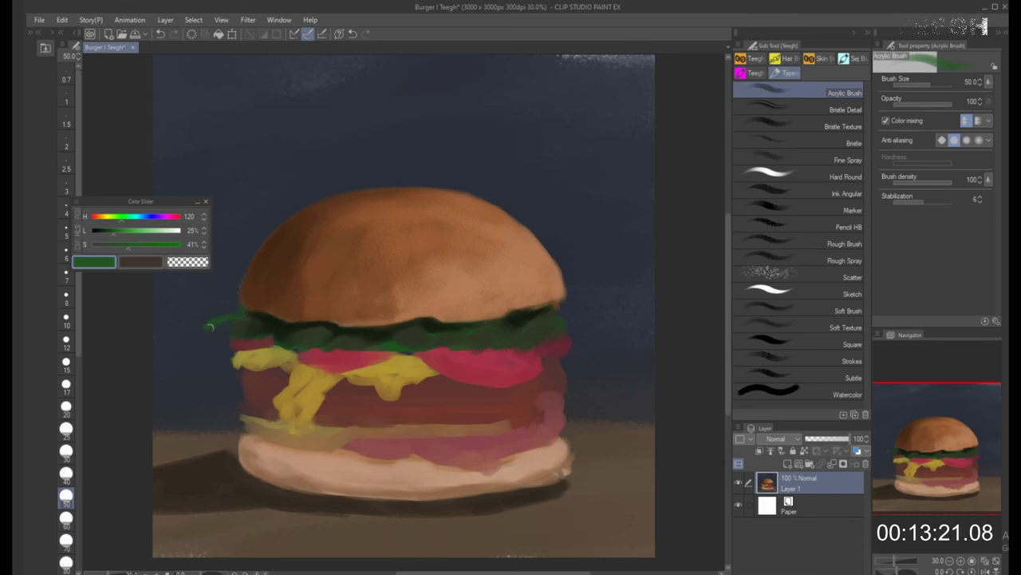
pyautogui.press(']')
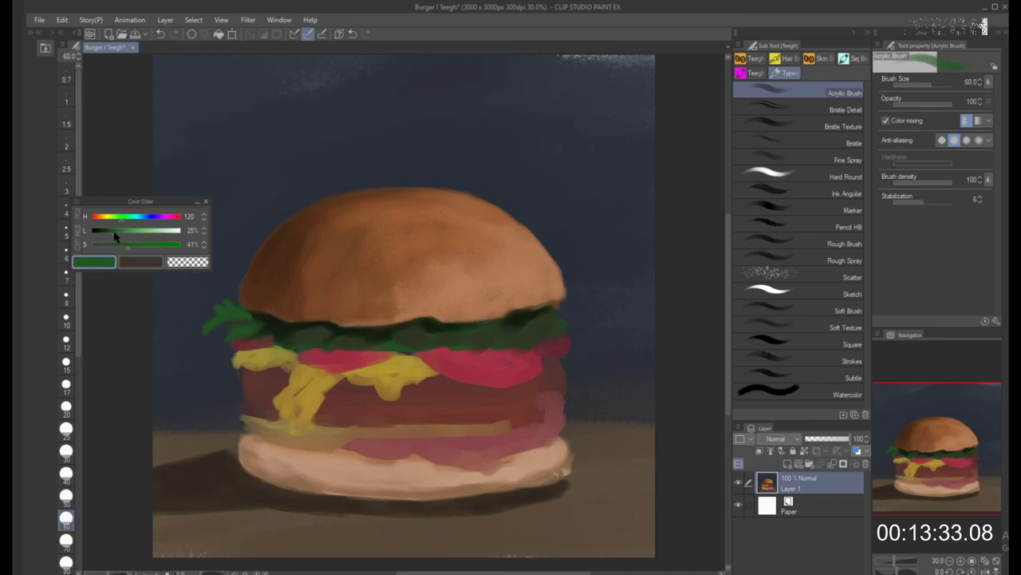
# Paint leaf strokes and dark gaps inside the lettuce's left end with greens at L 19% and L 9%, using brush sizes 60, 50 and 70
pyautogui.moveTo(114, 234); pyautogui.dragTo(106, 234)
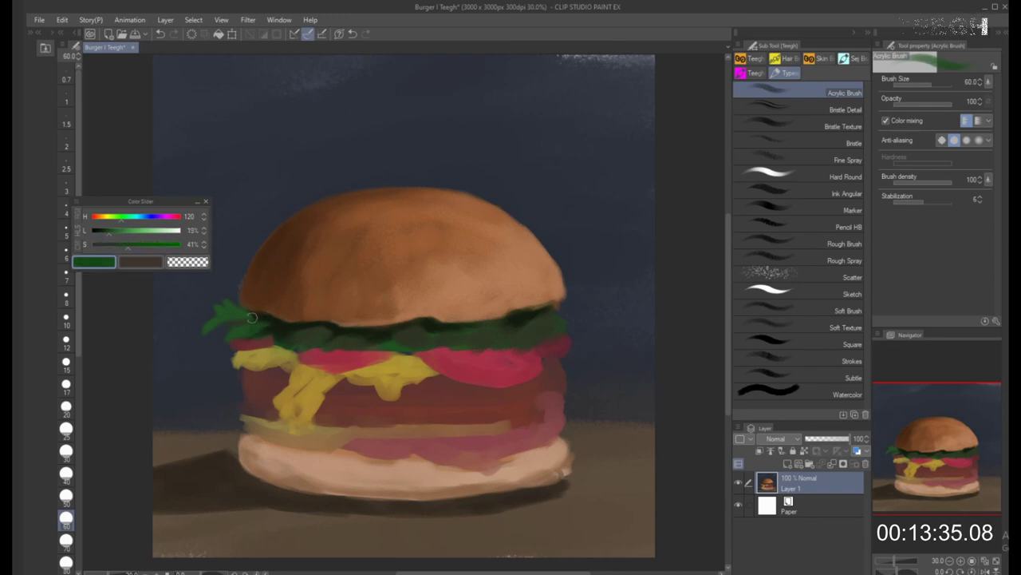
pyautogui.keyDown('alt'); pyautogui.click(250, 321); pyautogui.keyUp('alt')
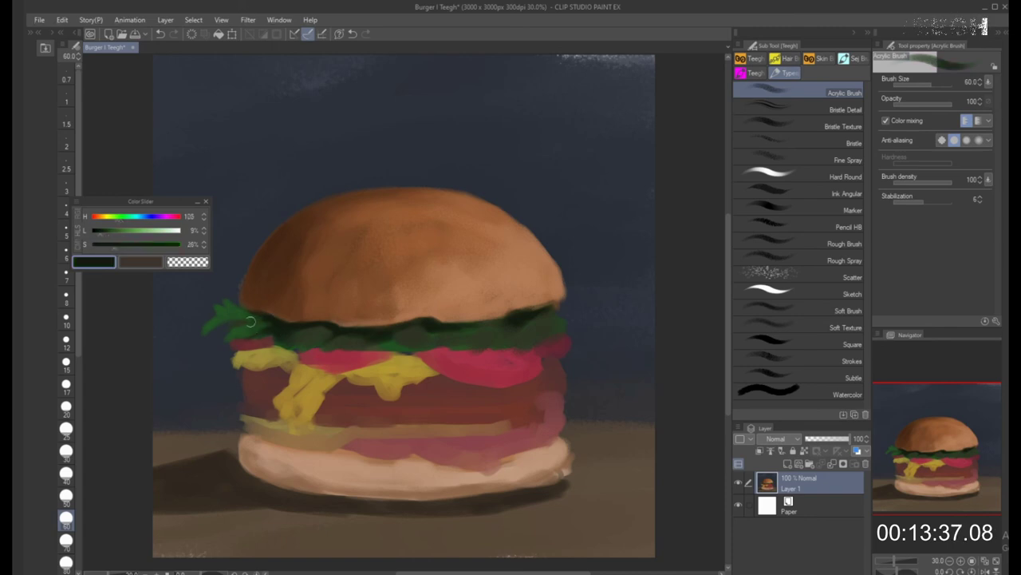
pyautogui.press('[')
pyautogui.keyDown('alt'); pyautogui.click(269, 325); pyautogui.keyUp('alt')
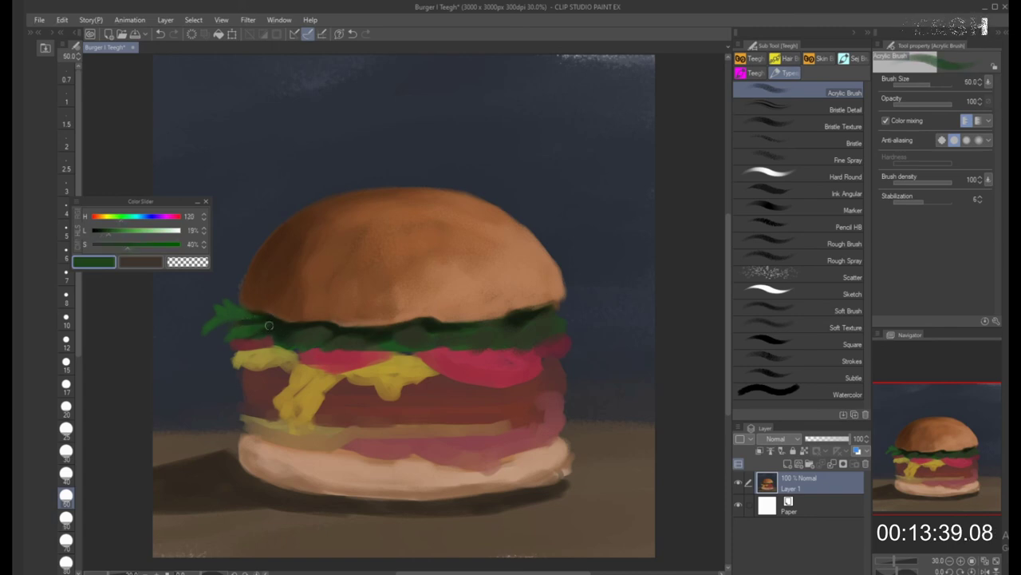
pyautogui.press('alt')
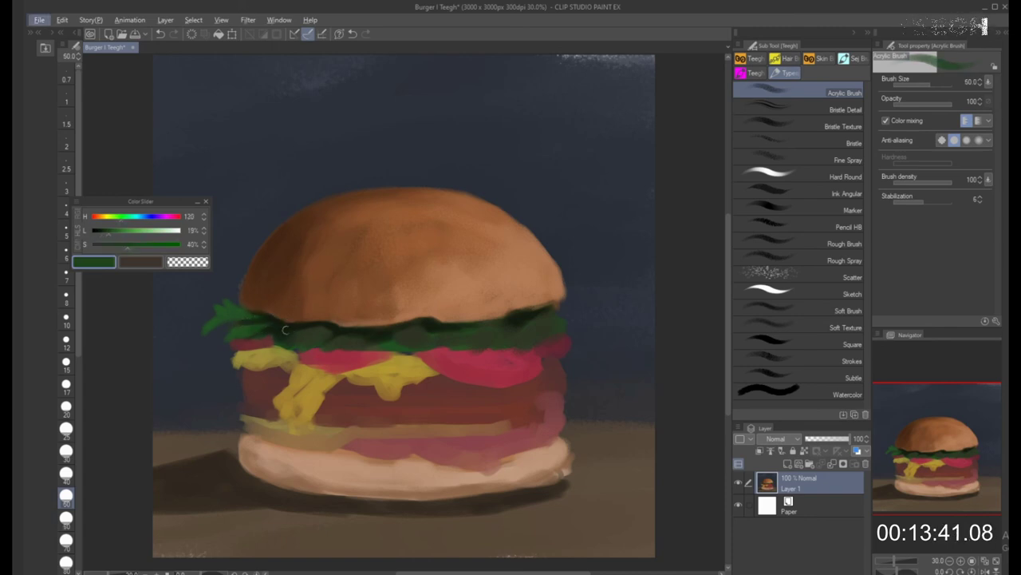
pyautogui.press(']')
pyautogui.press(']')
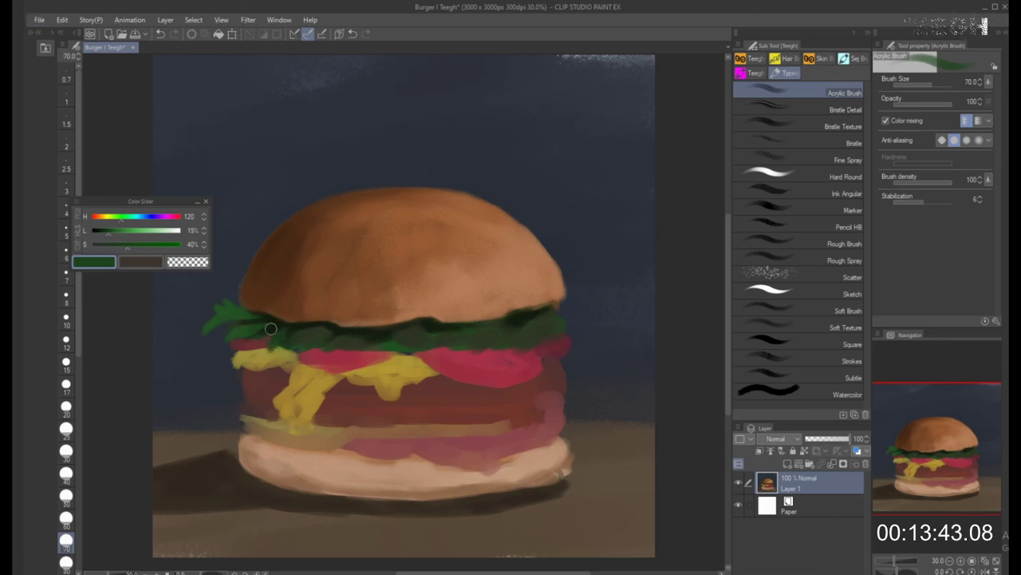
pyautogui.keyDown('alt'); pyautogui.click(264, 328); pyautogui.keyUp('alt')
pyautogui.moveTo(264, 328); pyautogui.dragTo(262, 326)
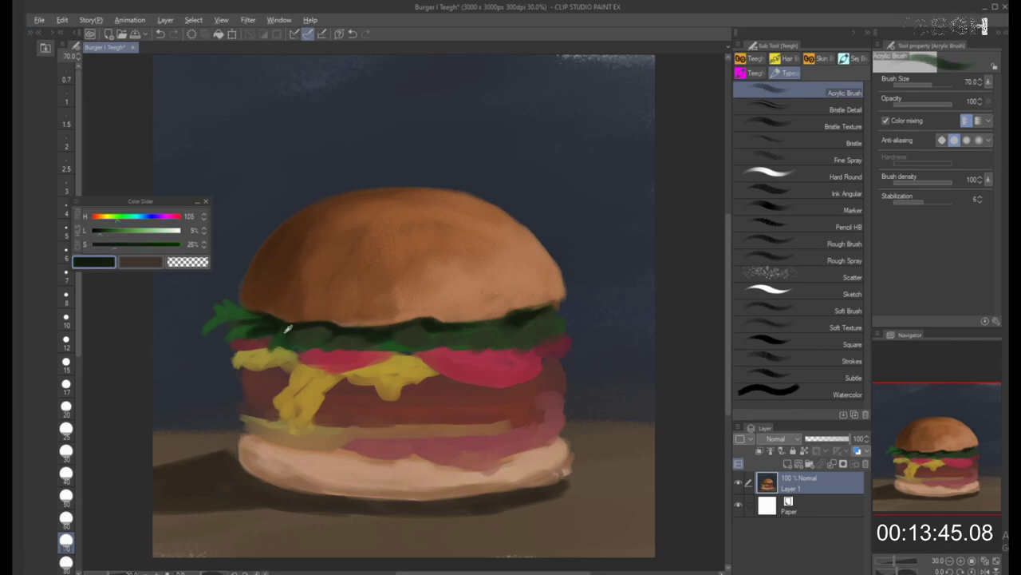
# Sample green (H 118, L 17%, S 39%) and pull leaf strokes down over the left cheese's upper edge at brush sizes 100 and 70
pyautogui.keyDown('alt'); pyautogui.click(286, 337); pyautogui.keyUp('alt')
pyautogui.press(']')
pyautogui.press(']')
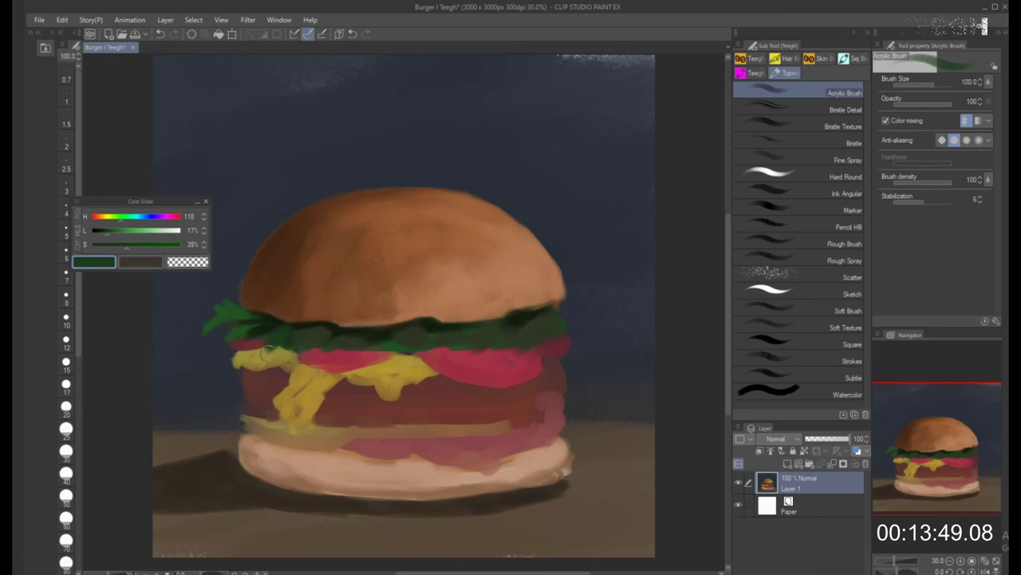
pyautogui.press('[')
pyautogui.press('[')
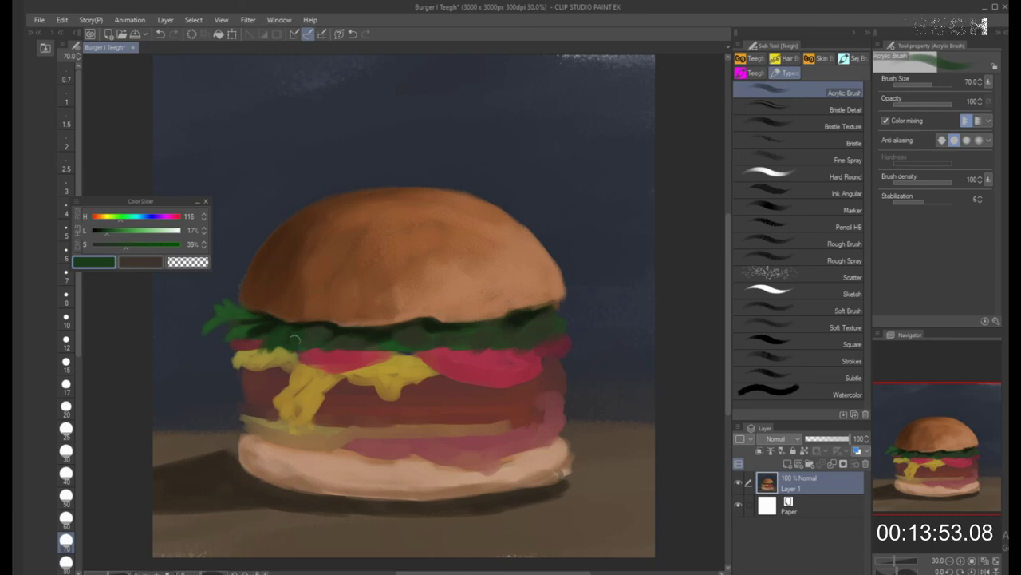
# Define the leaves above the left cheese with sampled dark green (L 9%) and mid green (L 17%), reducing the brush size to 60
pyautogui.keyDown('alt'); pyautogui.click(265, 348); pyautogui.keyUp('alt')
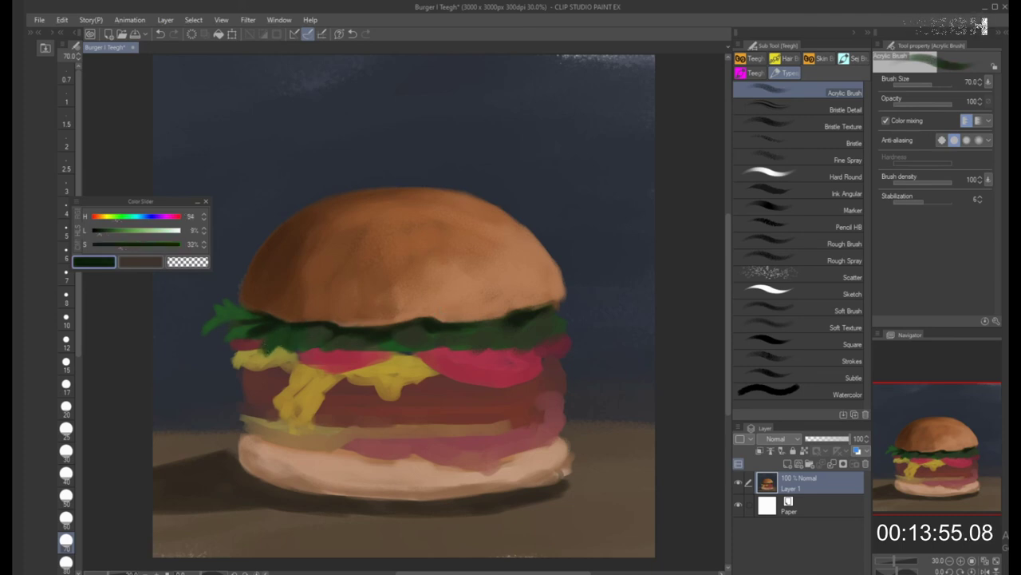
pyautogui.press('[')
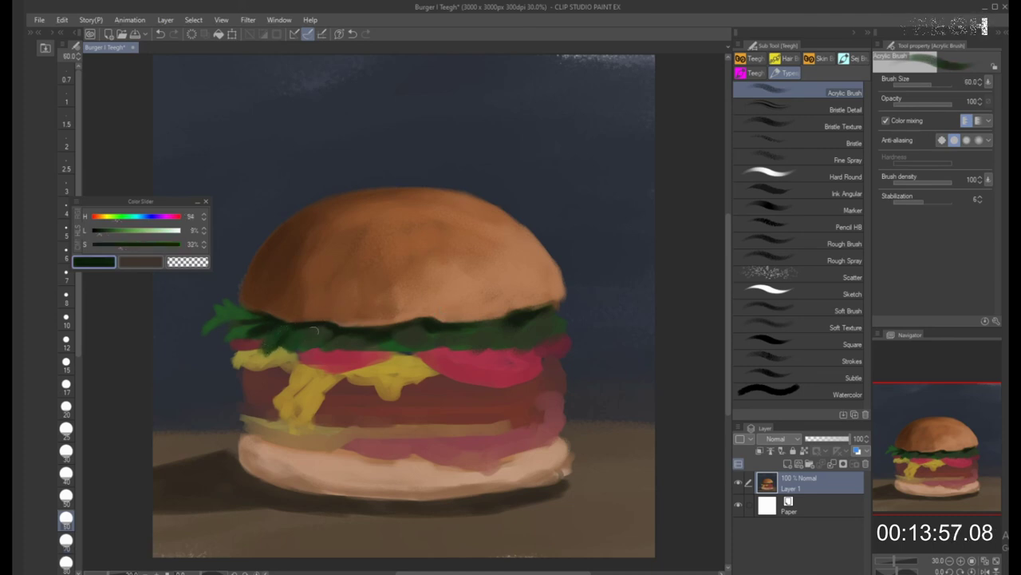
pyautogui.keyDown('alt'); pyautogui.click(303, 332); pyautogui.keyUp('alt')
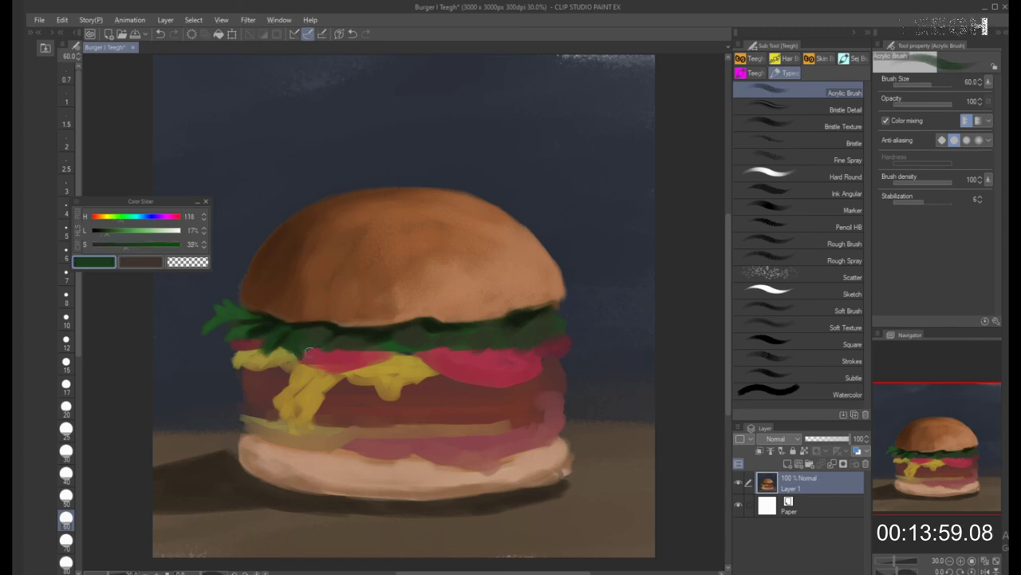
pyautogui.keyDown('alt'); pyautogui.click(318, 333); pyautogui.keyUp('alt')
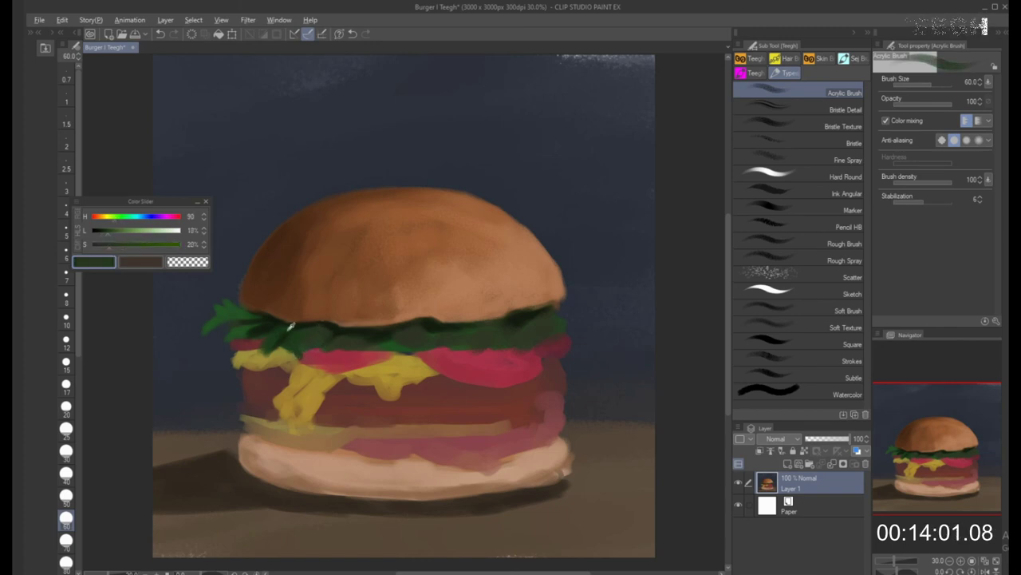
# Shape the leaf lobes above the tomato's left end with alternately sampled dark and mid greens at brush size 60
pyautogui.keyDown('alt'); pyautogui.click(317, 326); pyautogui.keyUp('alt')
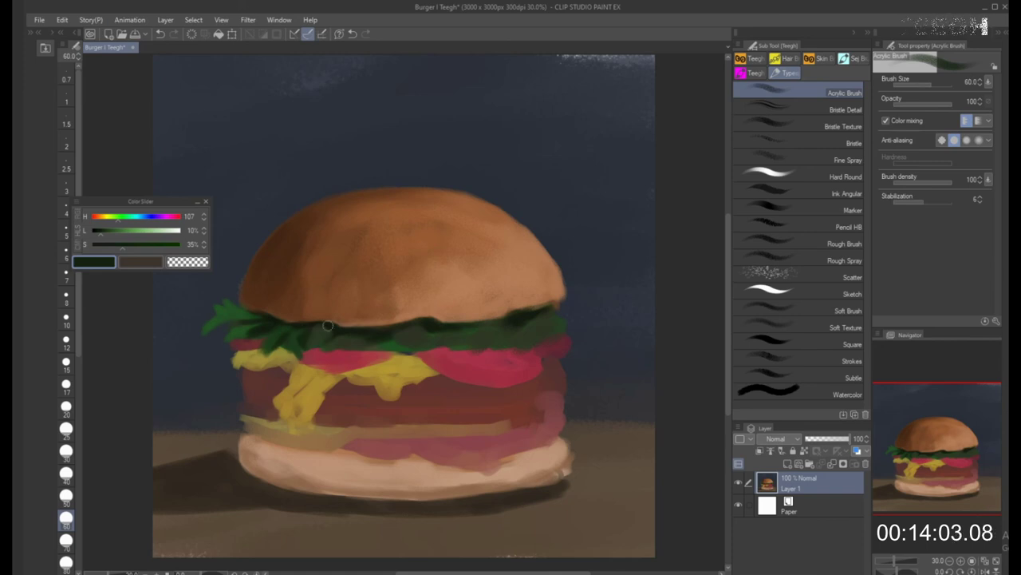
pyautogui.keyDown('alt'); pyautogui.click(302, 333); pyautogui.keyUp('alt')
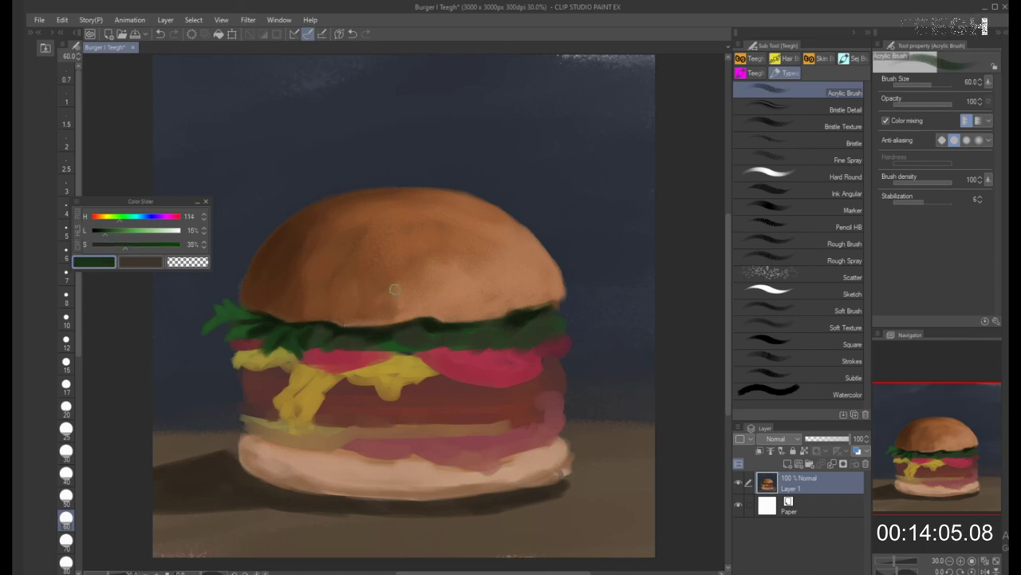
pyautogui.keyDown('alt'); pyautogui.click(322, 329); pyautogui.keyUp('alt')
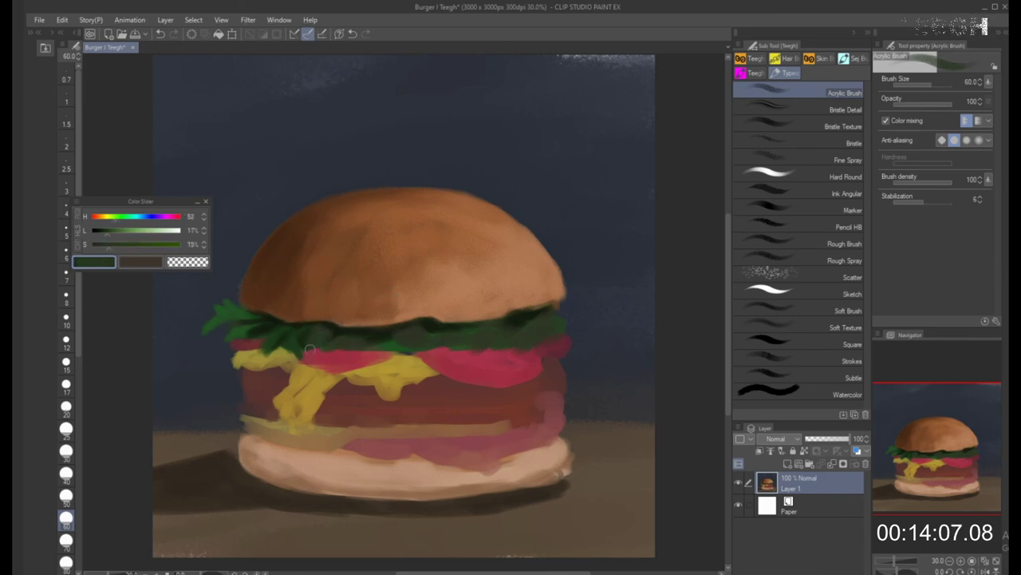
pyautogui.keyDown('alt'); pyautogui.click(308, 341); pyautogui.keyUp('alt')
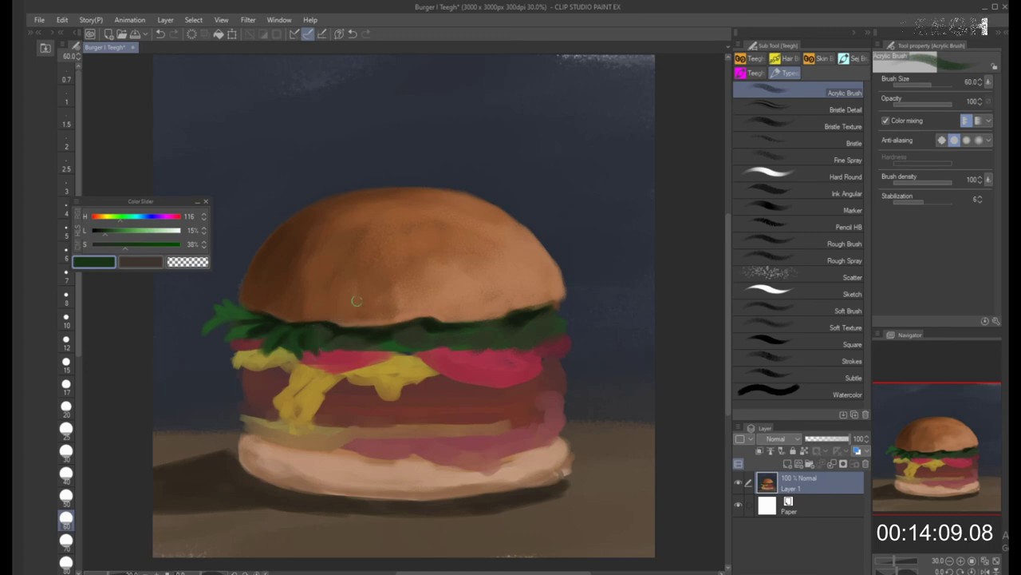
pyautogui.keyDown('alt'); pyautogui.click(338, 332); pyautogui.keyUp('alt')
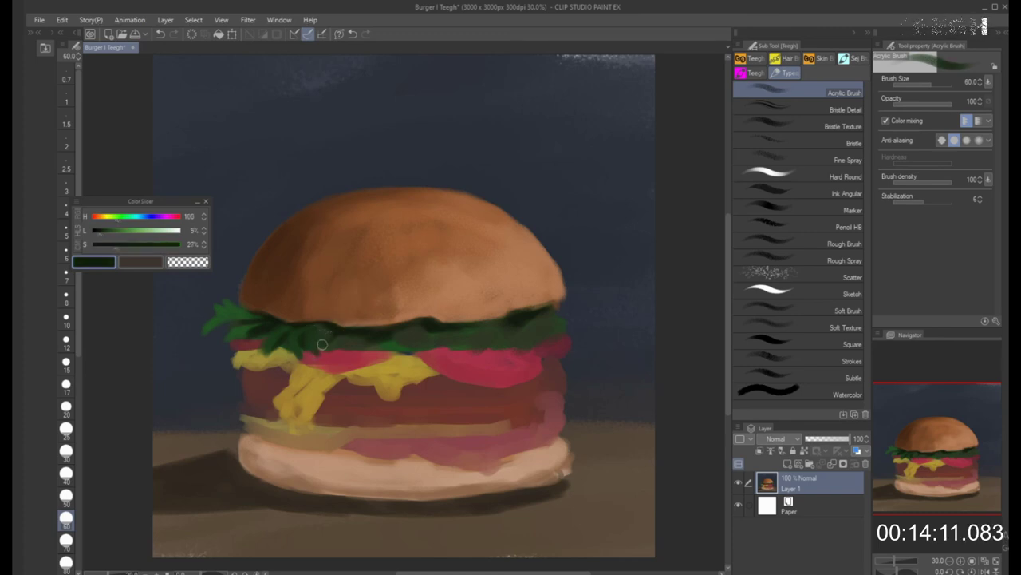
# Refine the leaf lobes and dark gaps above the tomato's left end with sampled dark and mid greens at brush size 80
pyautogui.keyDown('alt'); pyautogui.click(327, 332); pyautogui.keyUp('alt')
pyautogui.press(']')
pyautogui.press(']')
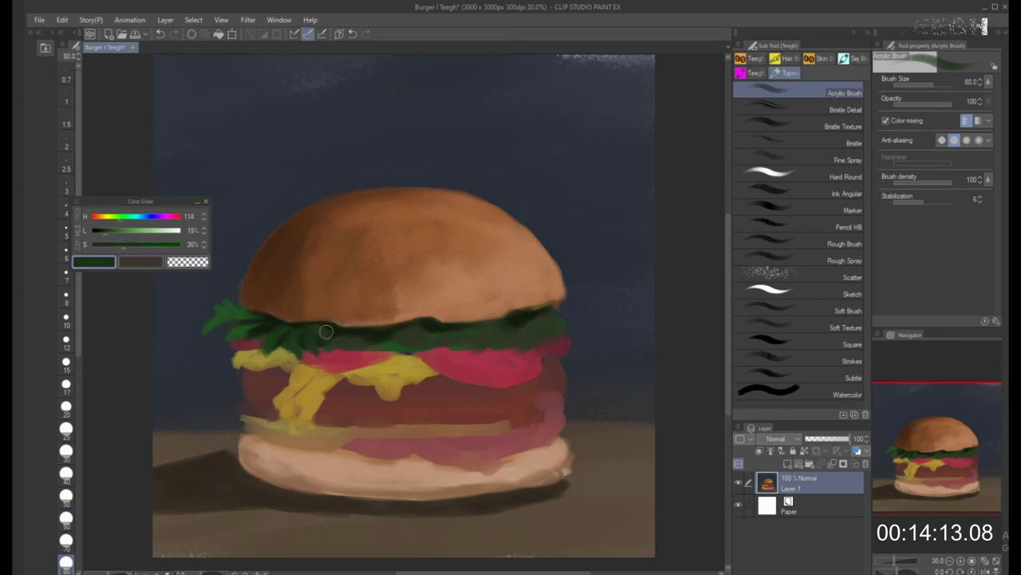
pyautogui.keyDown('alt'); pyautogui.click(317, 327); pyautogui.keyUp('alt')
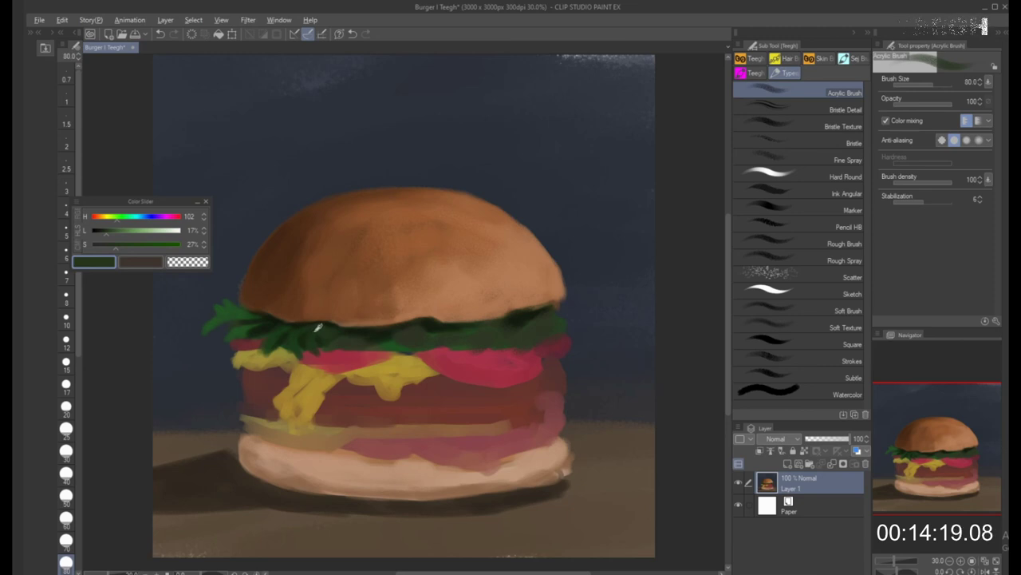
pyautogui.click(109, 234)
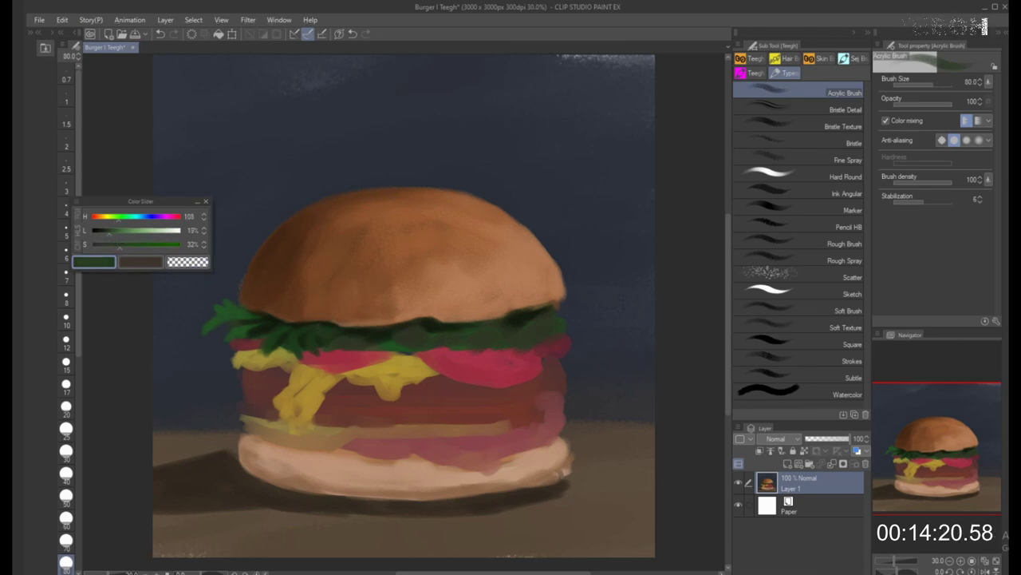
pyautogui.keyDown('alt'); pyautogui.click(325, 346); pyautogui.keyUp('alt')
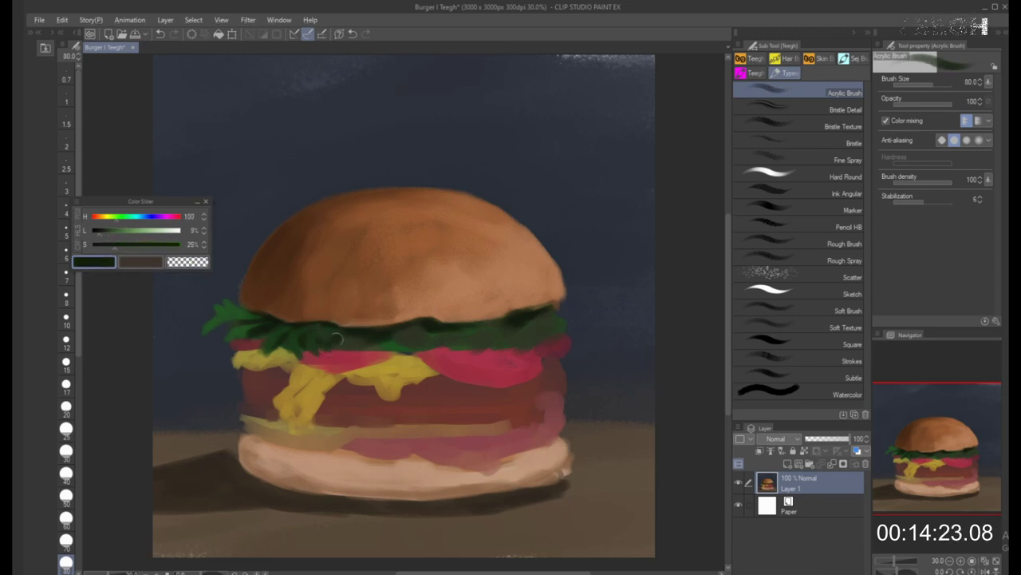
pyautogui.keyDown('alt'); pyautogui.click(335, 341); pyautogui.keyUp('alt')
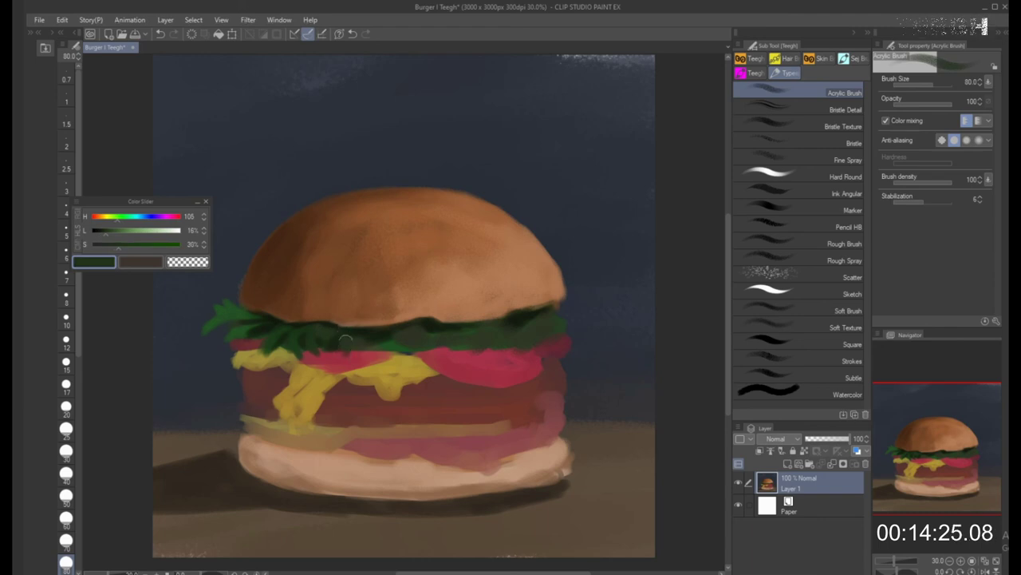
pyautogui.moveTo(335, 334); pyautogui.dragTo(345, 352)
# Mix a muted green (H 127, L 27%, S 22%) and paint leaf strokes above the middle cheese, reducing the brush size from 70 to 50
pyautogui.keyDown('alt'); pyautogui.click(375, 342); pyautogui.keyUp('alt')
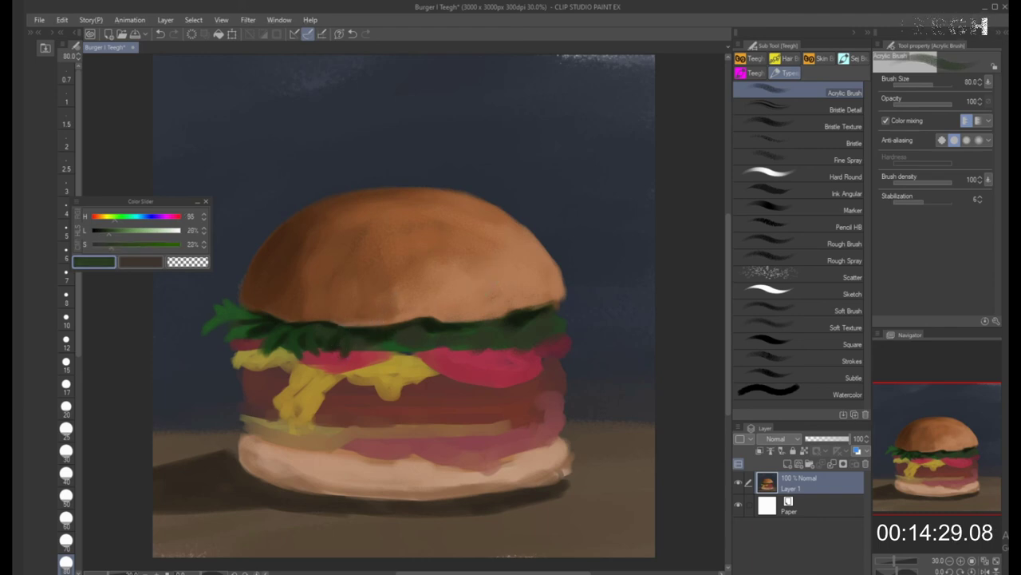
pyautogui.moveTo(118, 236); pyautogui.dragTo(114, 236)
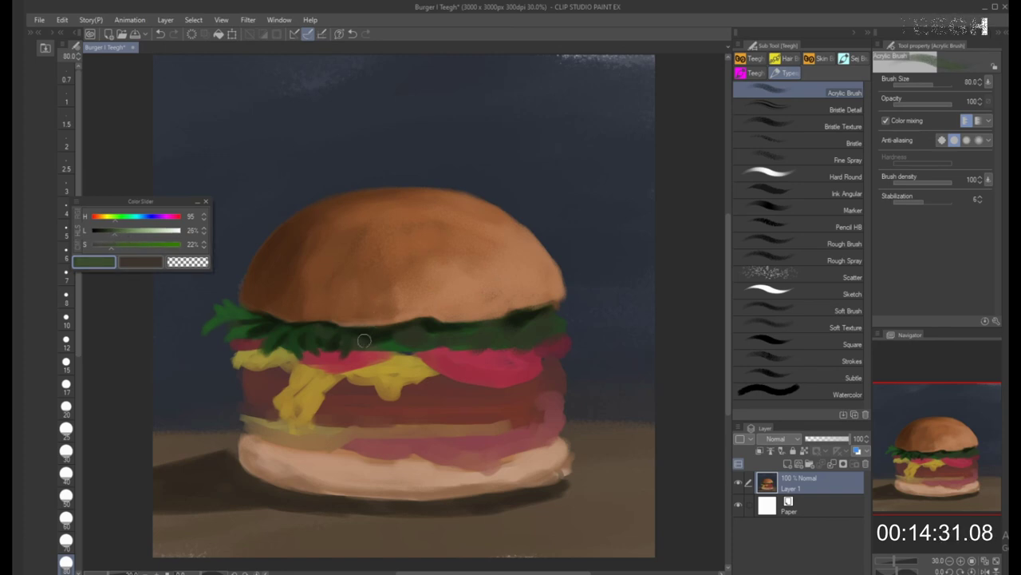
pyautogui.moveTo(114, 224); pyautogui.dragTo(123, 221)
pyautogui.press('[')
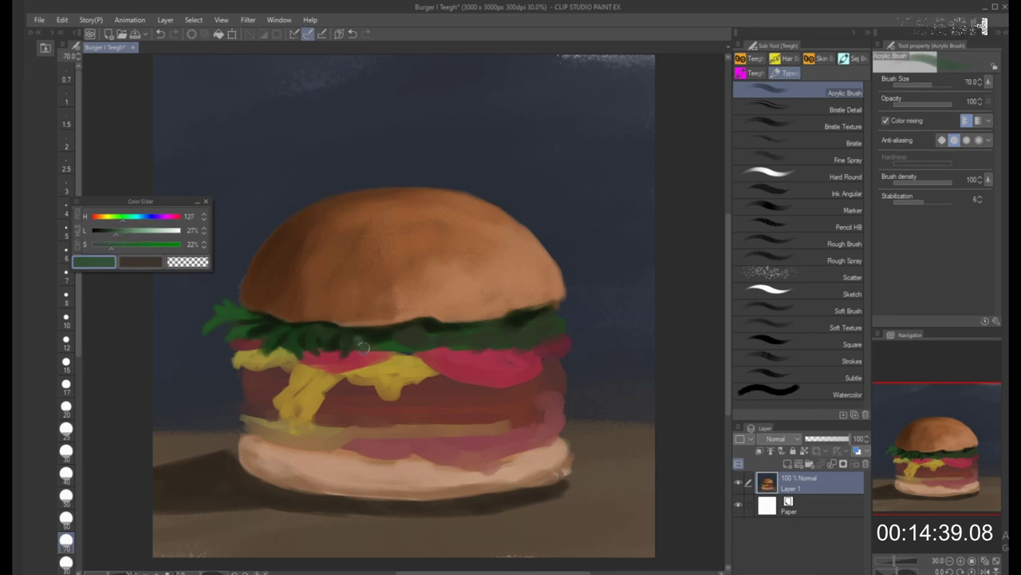
pyautogui.press('[')
pyautogui.press('[')
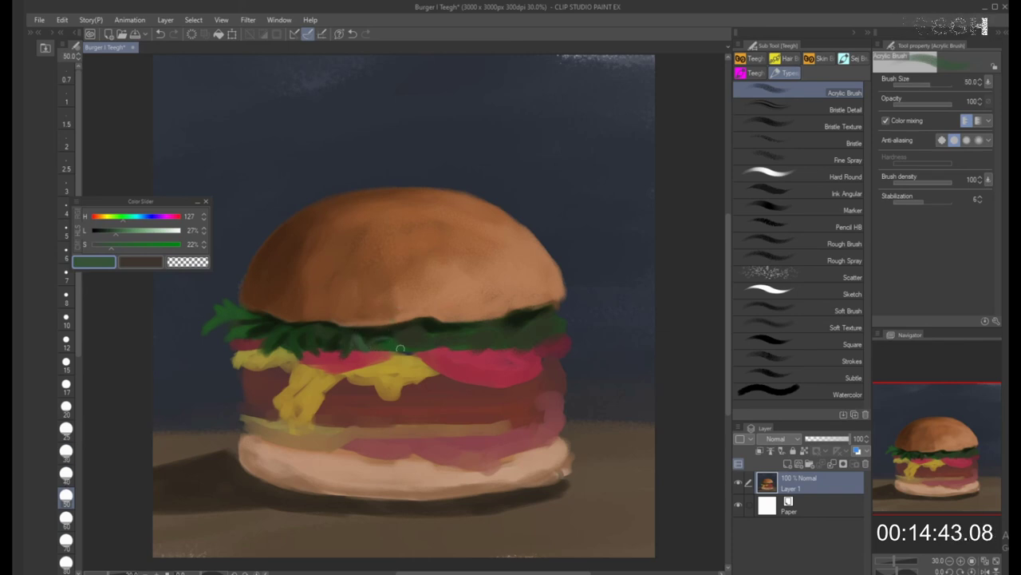
# Lighten the leaves above the middle cheese with green at H 109, L 30%, S 26%, using brush sizes 80, 60 and 40
pyautogui.press(']')
pyautogui.press(']')
pyautogui.press(']')
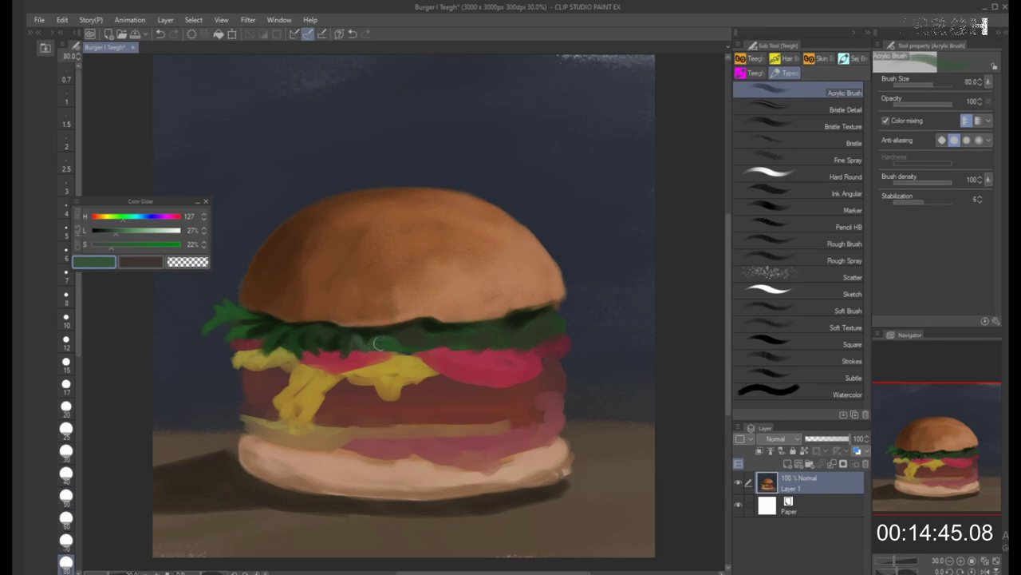
pyautogui.click(119, 231)
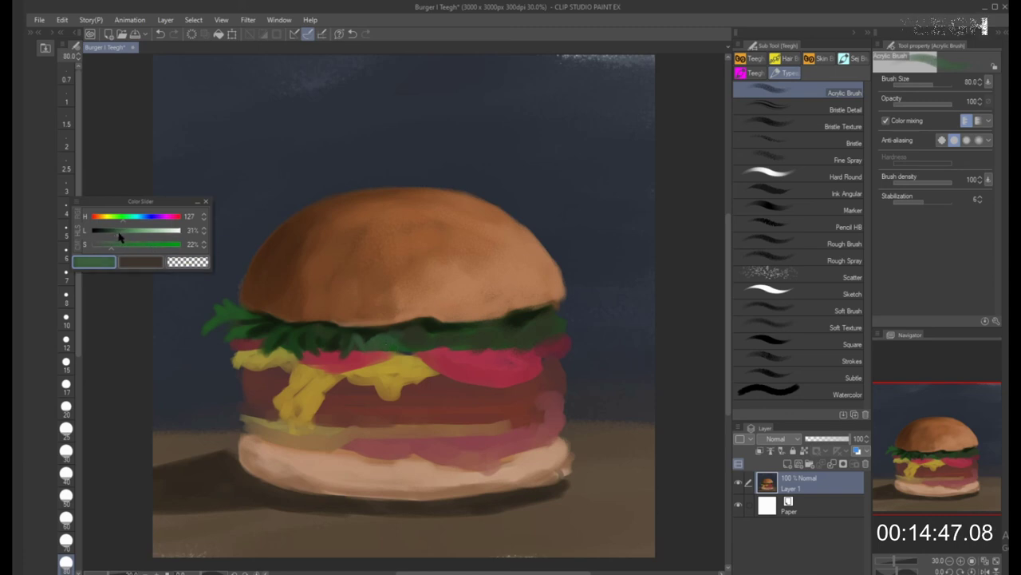
pyautogui.moveTo(124, 219); pyautogui.dragTo(118, 219)
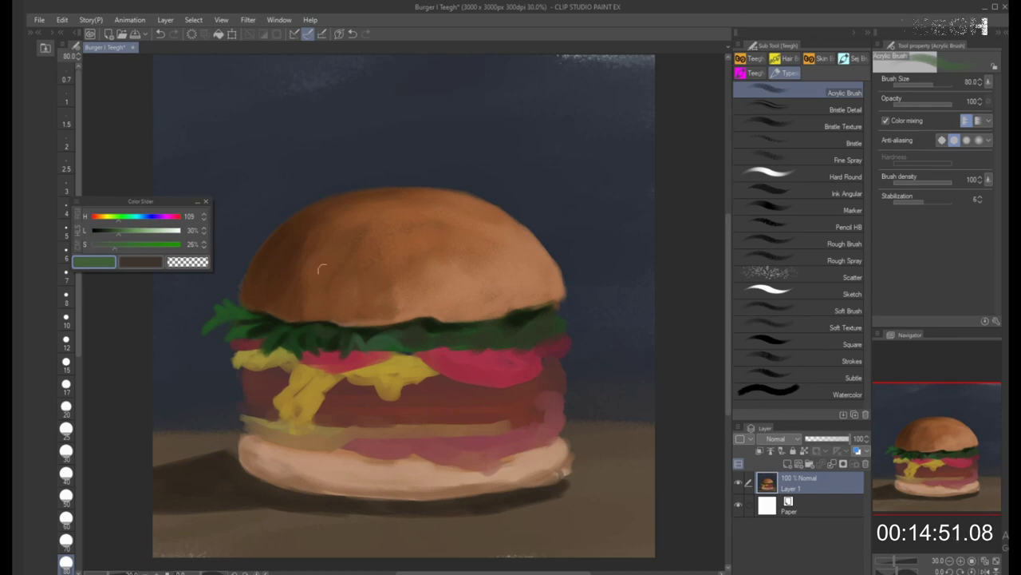
pyautogui.press('[')
pyautogui.press('[')
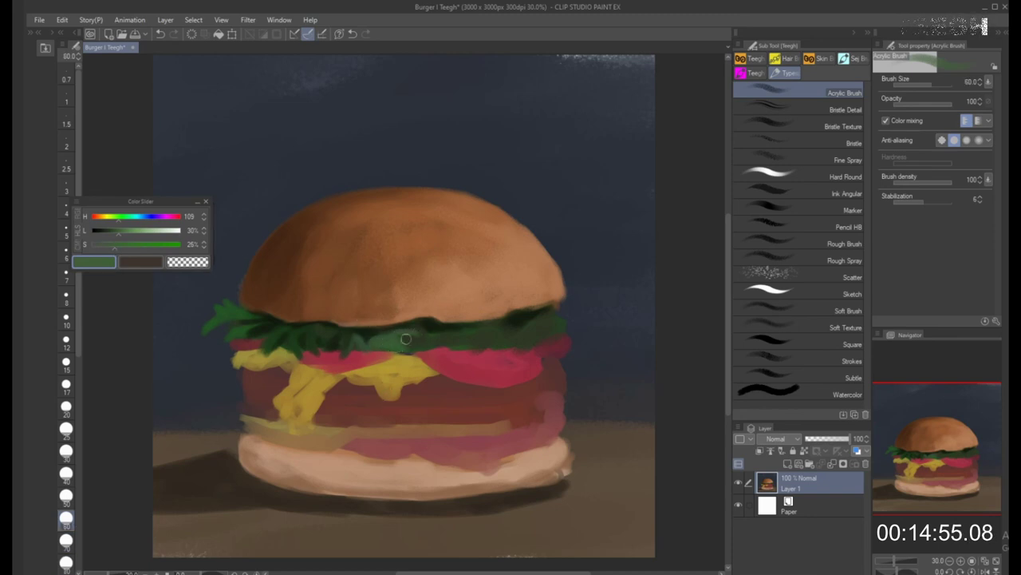
pyautogui.press('[')
pyautogui.press('[')
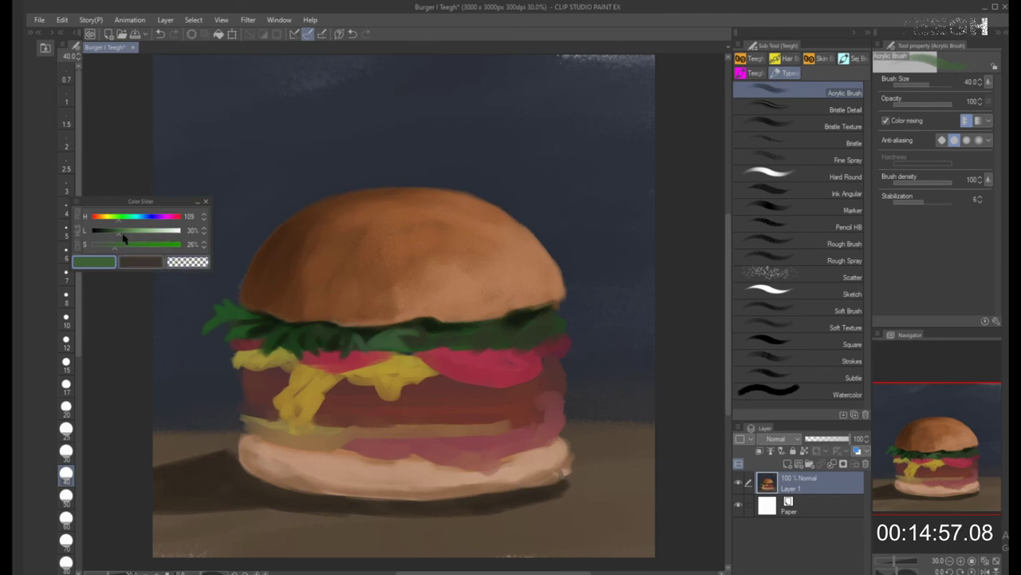
# Darken the green to L 13% with S 31% and define the gaps between the middle leaves at brush size 70
pyautogui.moveTo(119, 234); pyautogui.dragTo(119, 247)
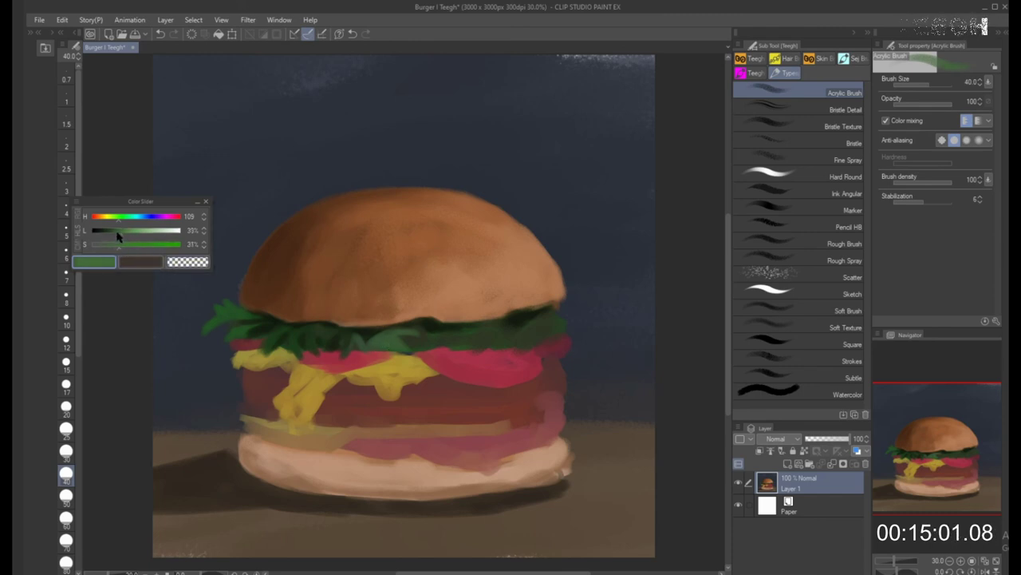
pyautogui.moveTo(119, 233); pyautogui.dragTo(103, 233)
pyautogui.press(']')
pyautogui.press(']')
pyautogui.press(']')
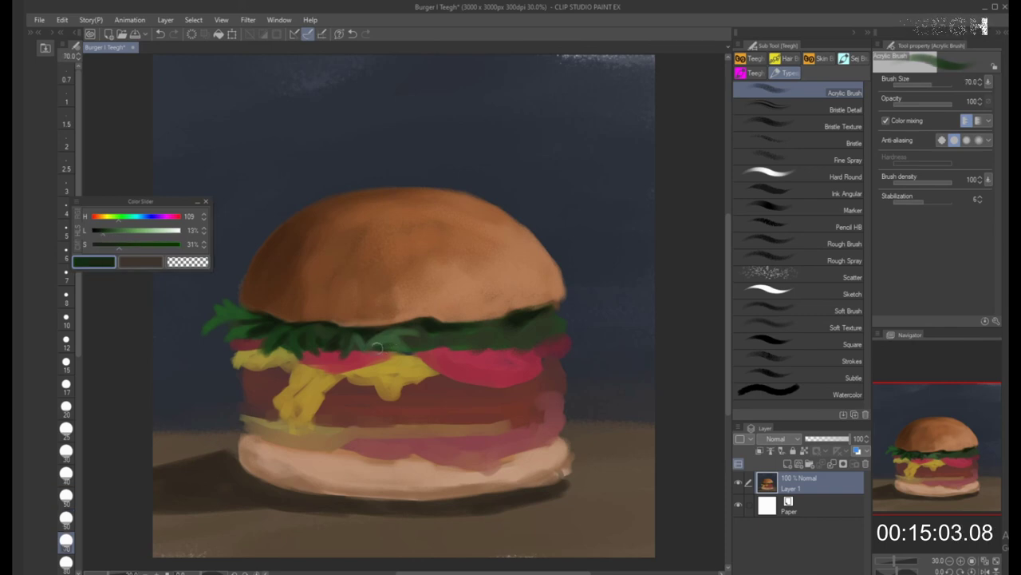
# Sample the middle leaf green, raise its saturation to 42%, and paint brighter leaf strokes below the bun's centre at brush sizes 70 and 40
pyautogui.keyDown('alt'); pyautogui.click(390, 340); pyautogui.keyUp('alt')
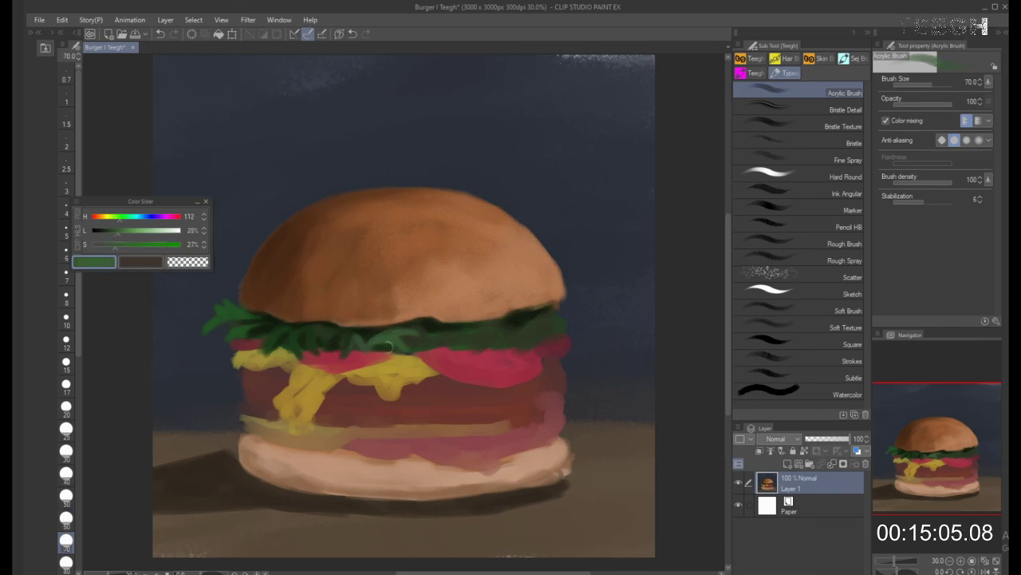
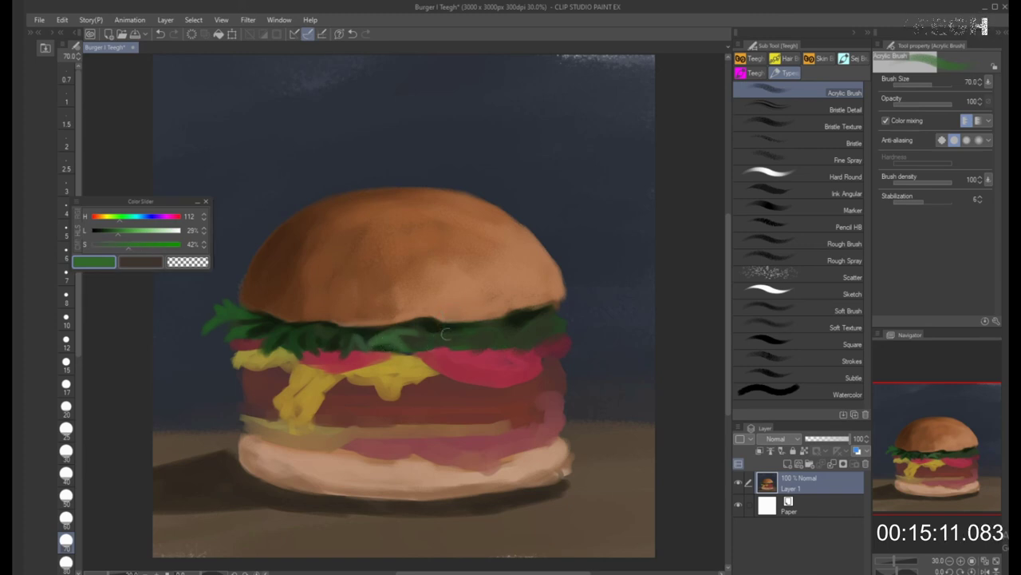
pyautogui.press(']')
pyautogui.press(']')
pyautogui.press('[')
pyautogui.press('[')
pyautogui.press('[')
pyautogui.press('[')
pyautogui.press('[')
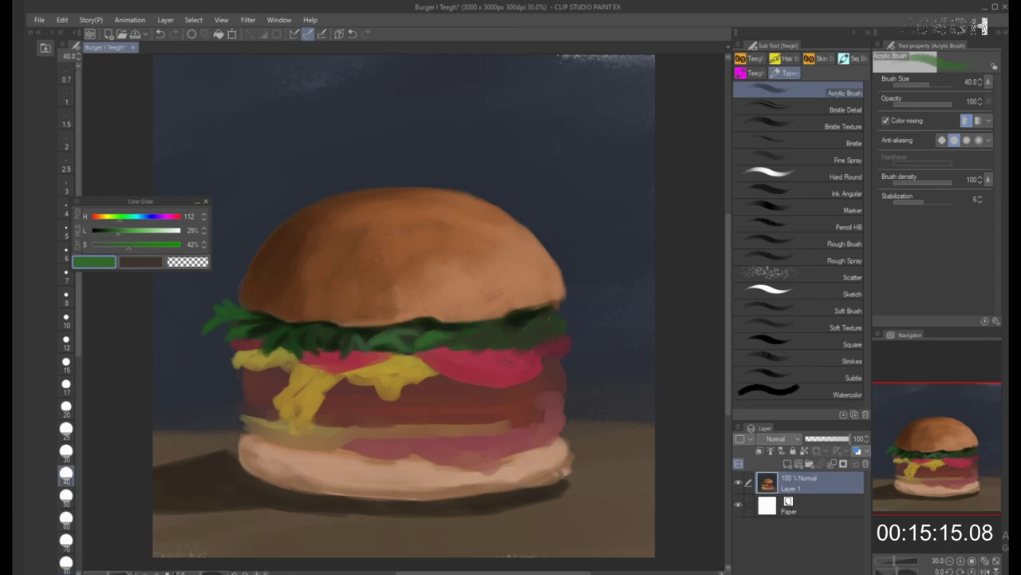
# Extend the bright green leaves over the right tomato's upper edge at brush size 70, adding a thin tip over the bun at size 30
pyautogui.press(']')
pyautogui.press(']')
pyautogui.press(']')
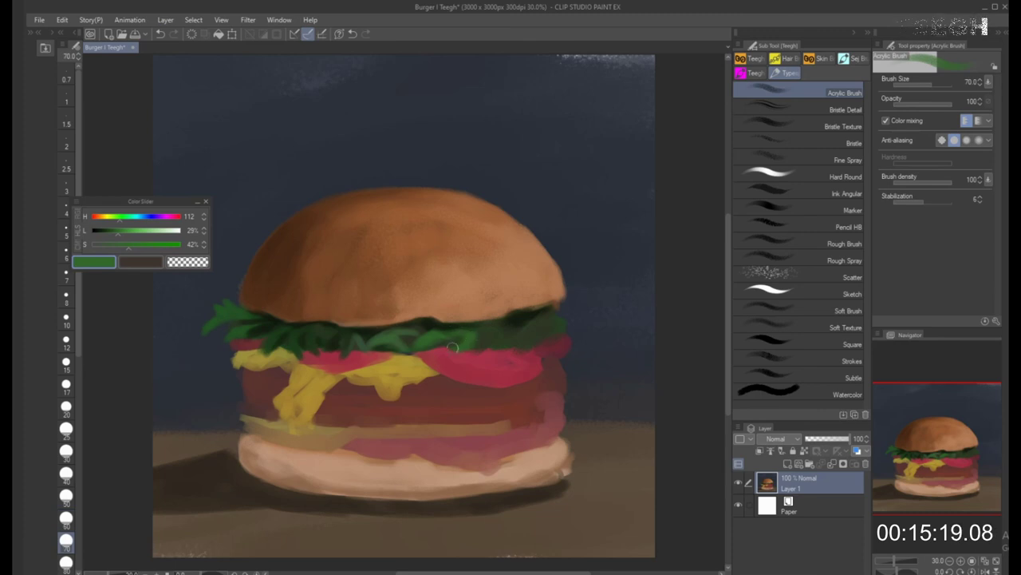
pyautogui.press('[')
pyautogui.press('[')
pyautogui.press('[')
pyautogui.press('[')
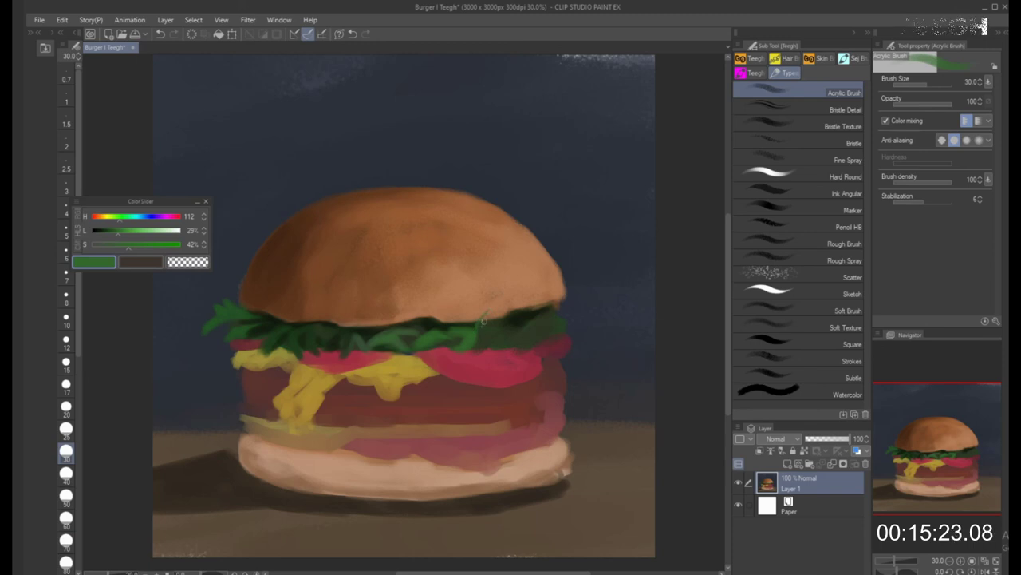
# Build up the leaf cluster above the middle of the right tomato, enlarging the brush from 40 to 100
pyautogui.press(']')
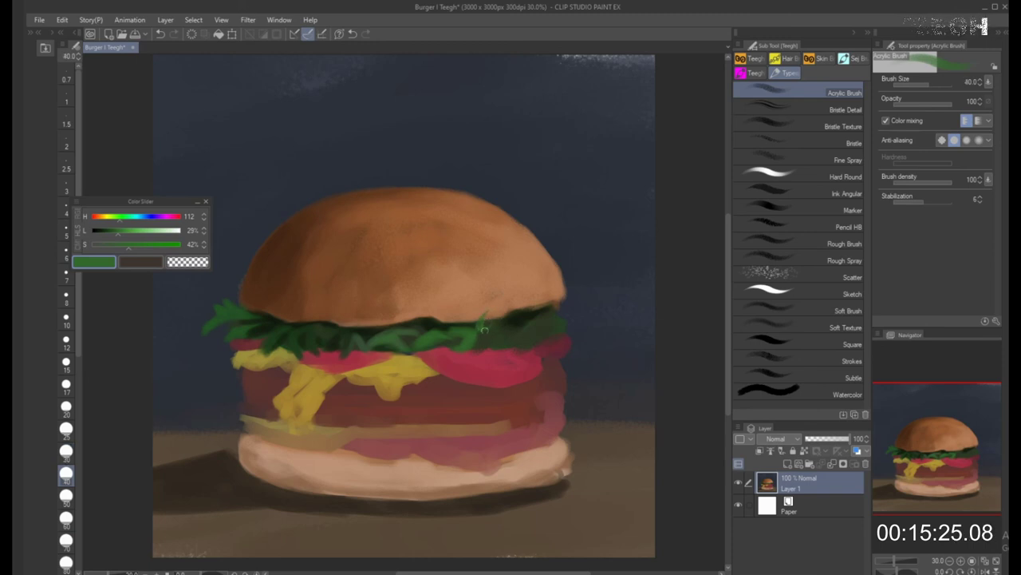
pyautogui.press(']')
pyautogui.press(']')
pyautogui.press(']')
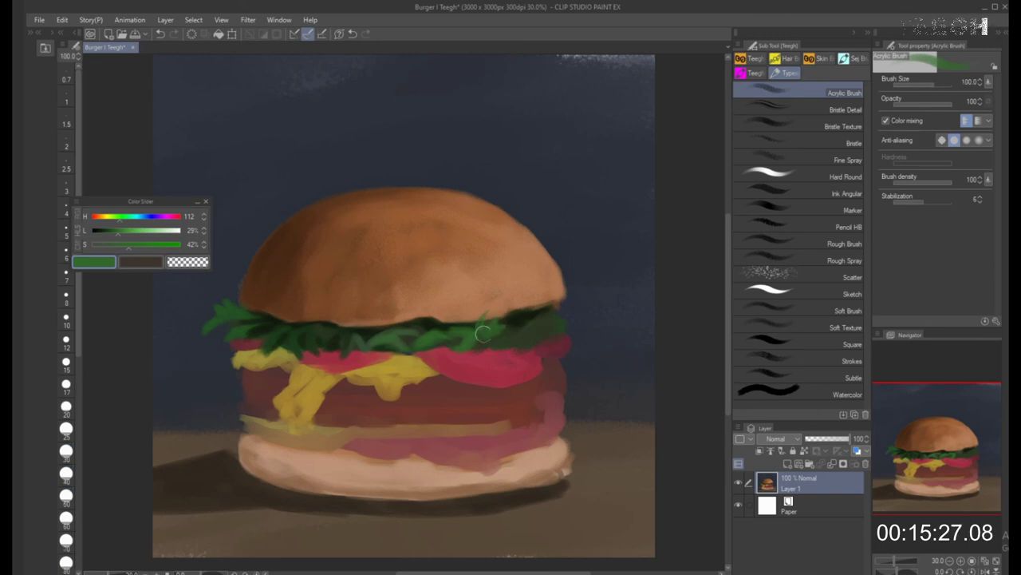
pyautogui.press(']')
pyautogui.press(']')
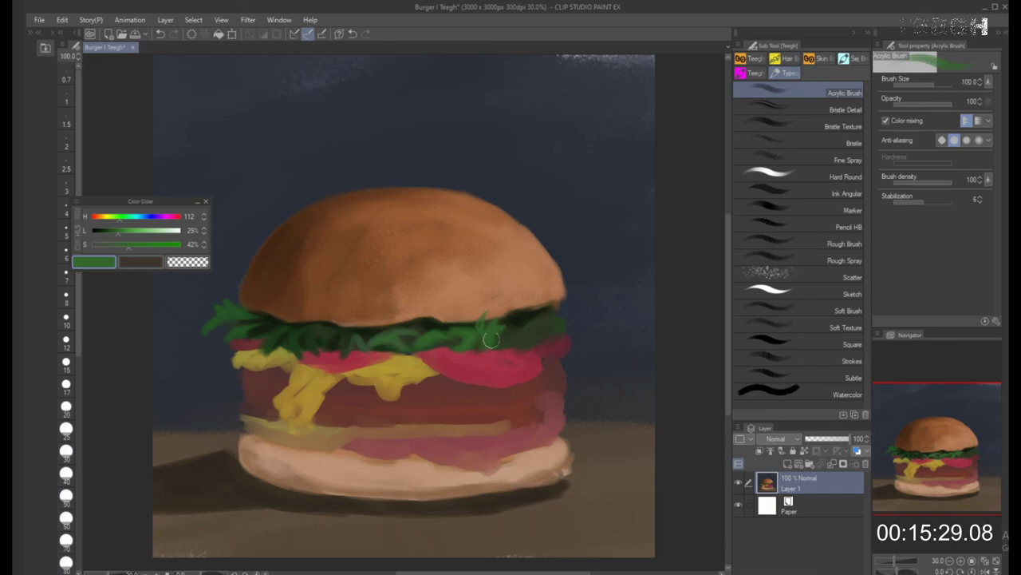
# Paint bright frilly leaves across the lettuce's right end with the same green at brush sizes 70 and 100
pyautogui.press('[')
pyautogui.press('[')
pyautogui.press('[')
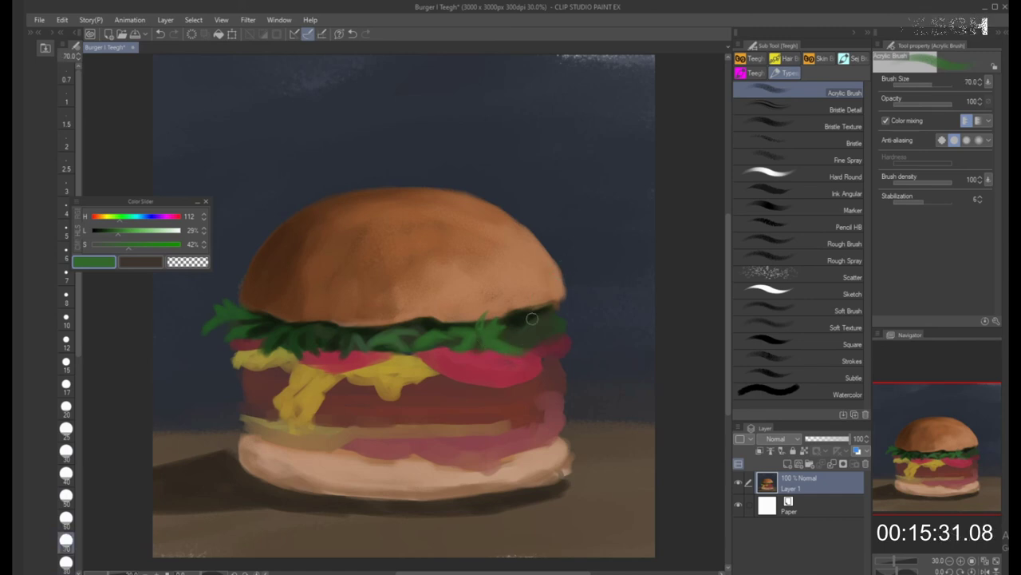
pyautogui.moveTo(538, 313)
pyautogui.mouseDown()
pyautogui.moveTo(538, 308)
pyautogui.moveTo(536, 326)
pyautogui.moveTo(551, 303)
pyautogui.moveTo(531, 323)
pyautogui.moveTo(565, 326)
pyautogui.mouseUp()
pyautogui.press(']')
pyautogui.press(']')
pyautogui.press(']')
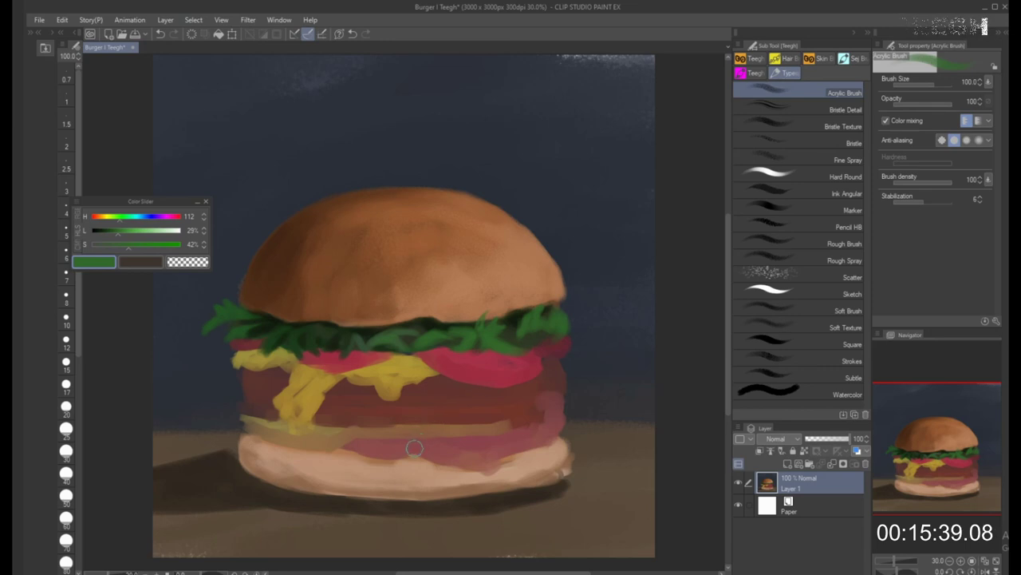
# Shade the folds in the lettuce's right end with sampled green darkened to L 14%, using brush sizes 120 and 70
pyautogui.keyDown('alt'); pyautogui.click(522, 330); pyautogui.keyUp('alt')
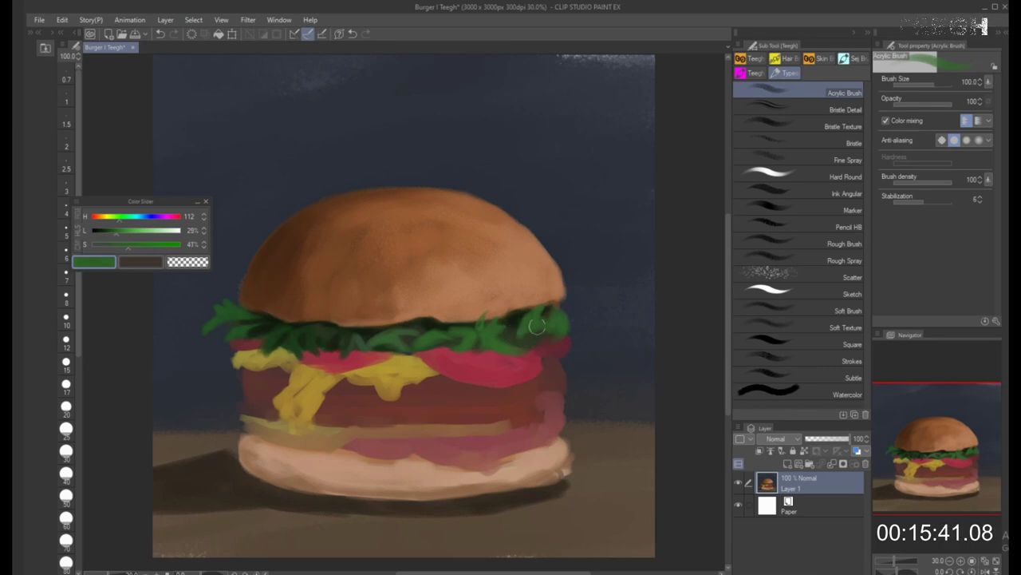
pyautogui.keyDown('alt'); pyautogui.click(529, 326); pyautogui.keyUp('alt')
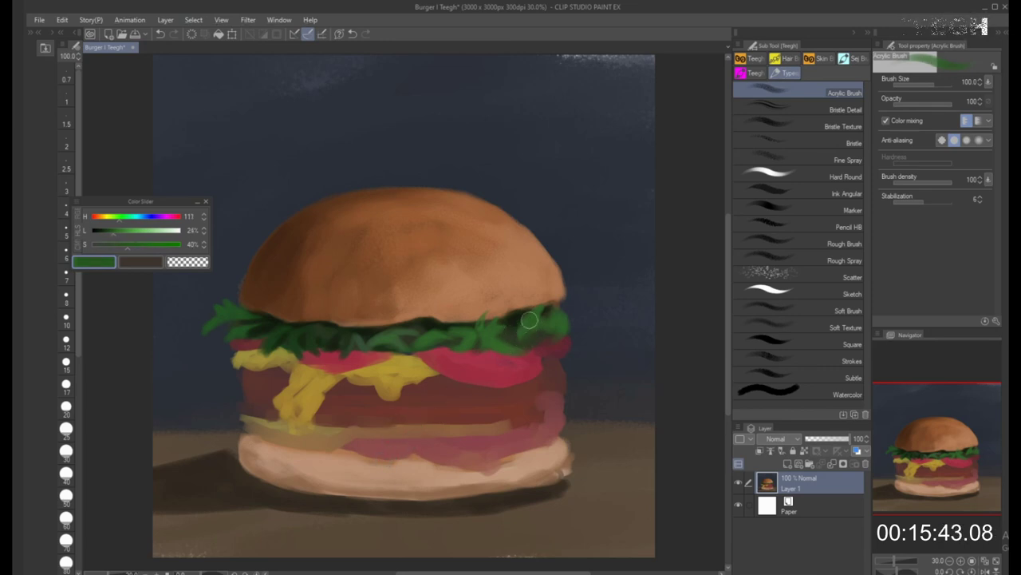
pyautogui.press(']')
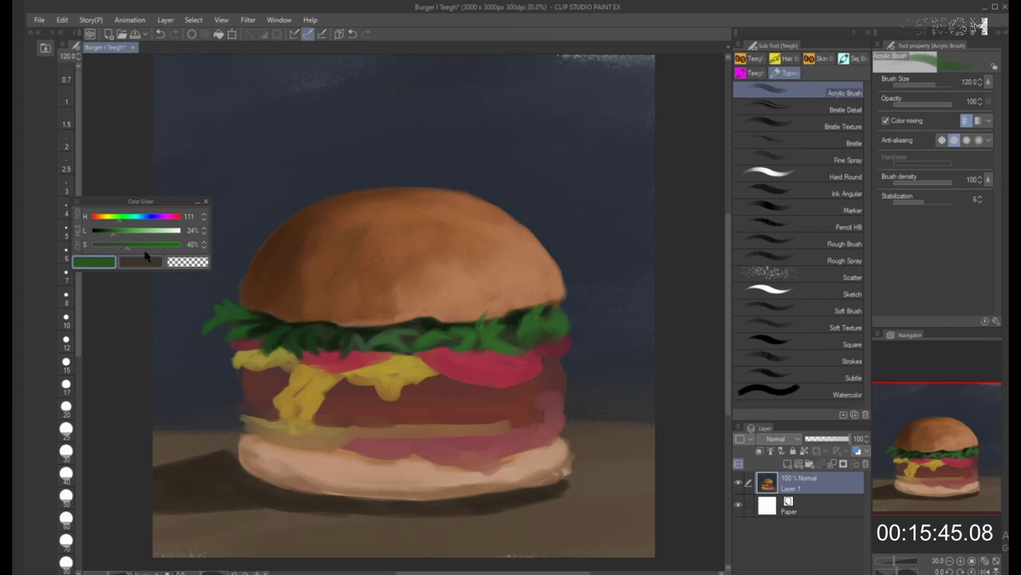
pyautogui.moveTo(112, 236); pyautogui.dragTo(105, 236)
pyautogui.press('[')
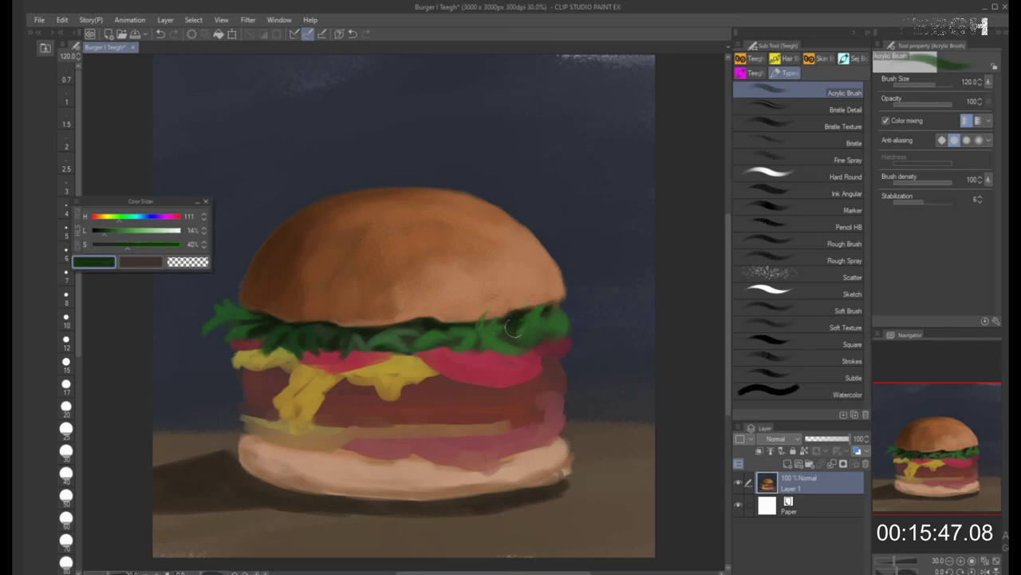
pyautogui.press('[')
pyautogui.press('[')
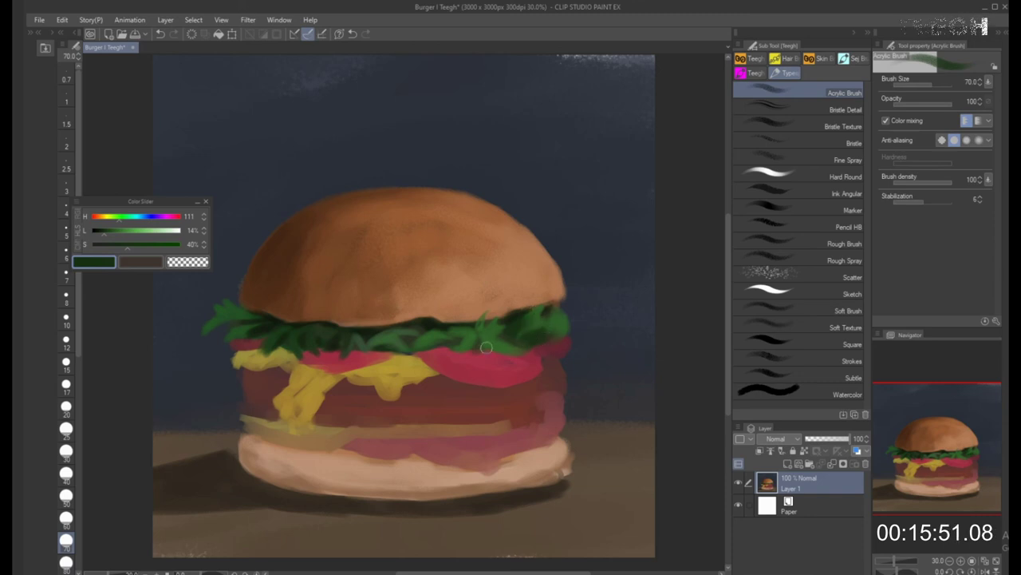
# Touch up the lettuce's left end with sampled dark green (L 10%) and mid green (L 23%) at brush sizes 70 and 50
pyautogui.keyDown('alt'); pyautogui.click(273, 322); pyautogui.keyUp('alt')
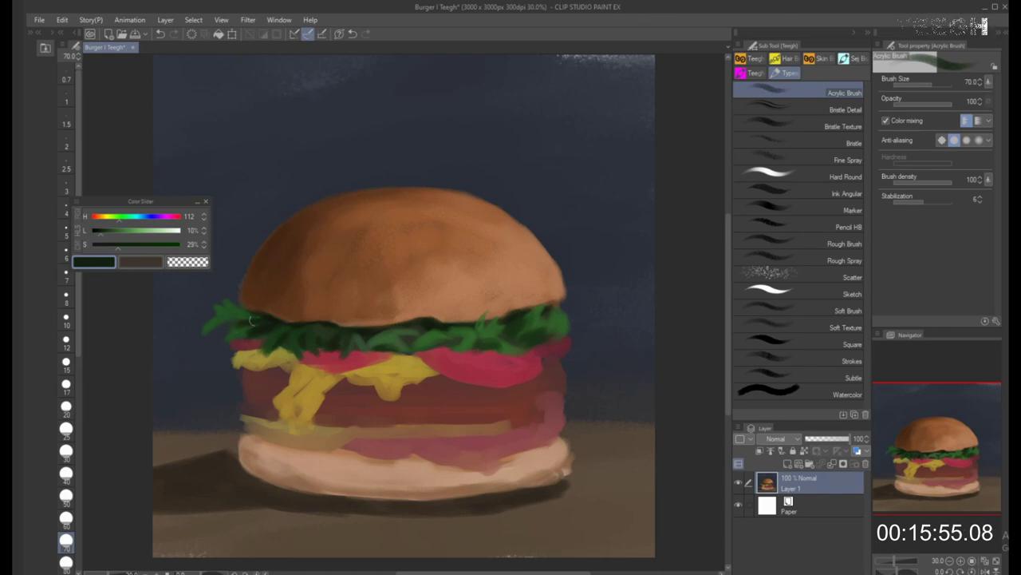
pyautogui.keyDown('alt'); pyautogui.click(243, 327); pyautogui.keyUp('alt')
pyautogui.press('[')
pyautogui.press('[')
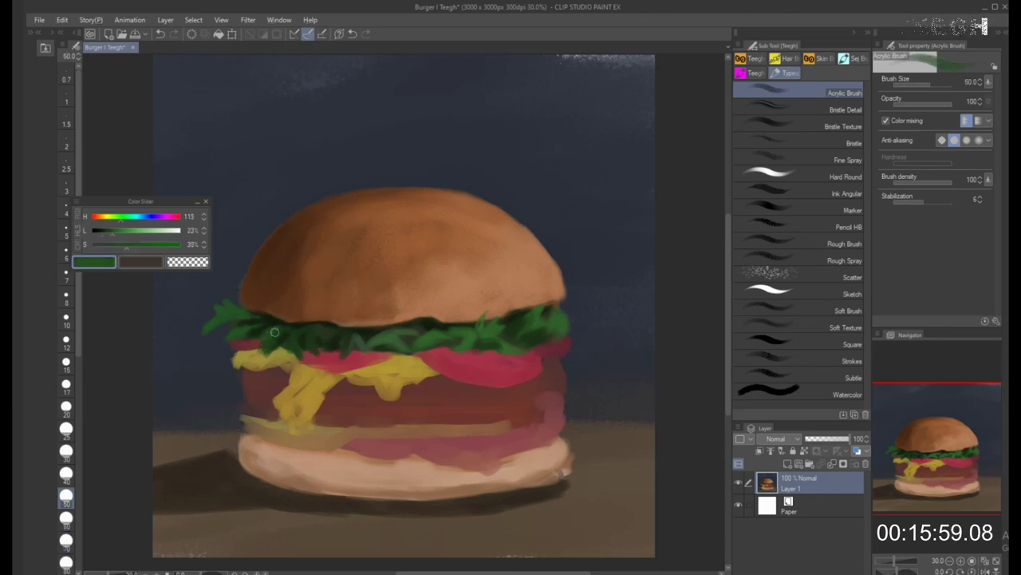
# Add fine light-green accents to the lettuce's left part with sampled green lightened to L 33%, reducing the brush to 20
pyautogui.keyDown('alt'); pyautogui.click(280, 330); pyautogui.keyUp('alt')
pyautogui.press('[')
pyautogui.press('[')
pyautogui.press('[')
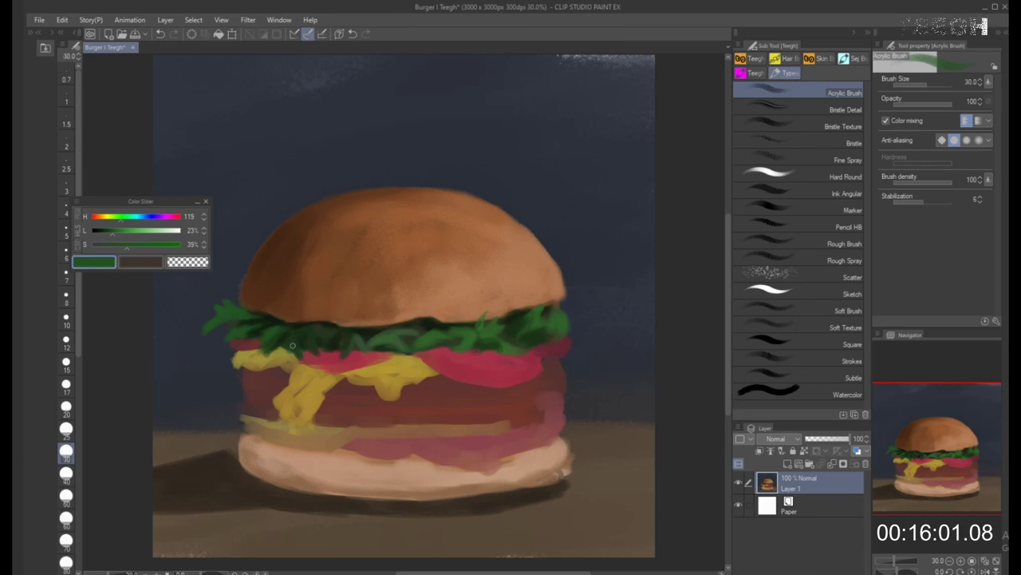
pyautogui.click(127, 236)
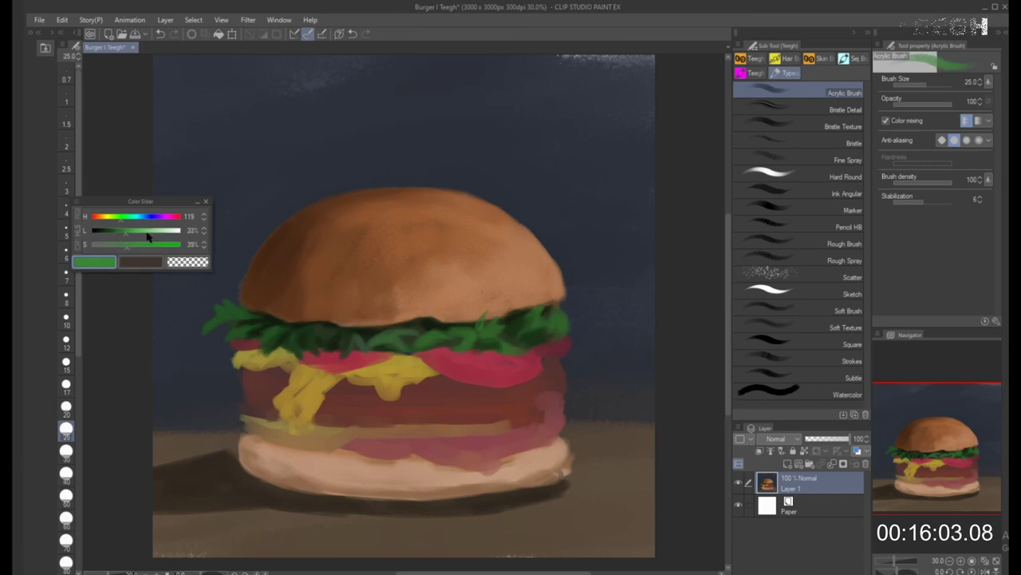
pyautogui.press('[')
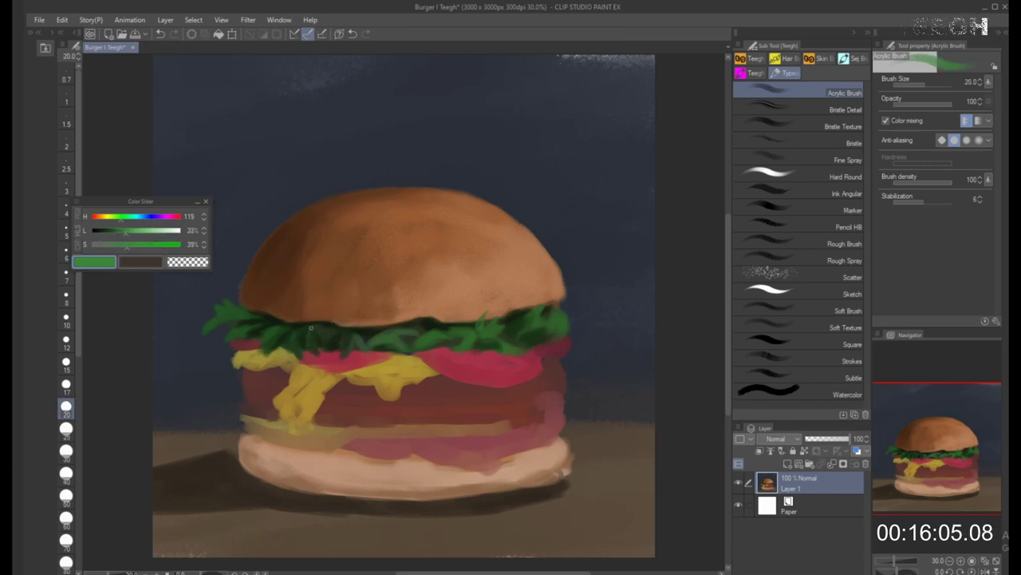
# Deepen the shadows in the lettuce's left part with sampled dark greens (L 16% and 10%) at brush size 40
pyautogui.keyDown('alt'); pyautogui.click(318, 330); pyautogui.keyUp('alt')
pyautogui.press(']')
pyautogui.press(']')
pyautogui.press(']')
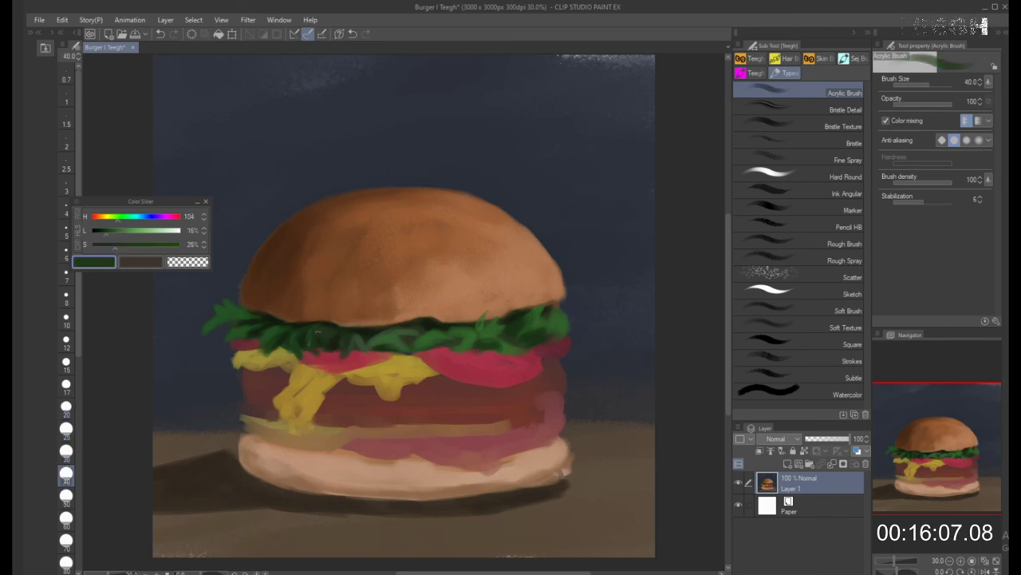
pyautogui.keyDown('alt'); pyautogui.click(322, 328); pyautogui.keyUp('alt')
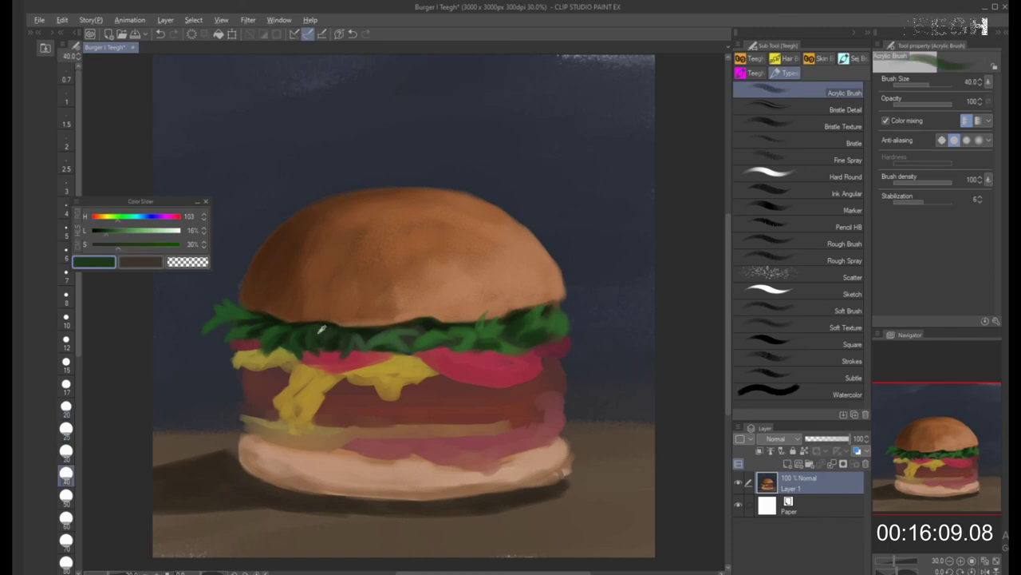
pyautogui.keyDown('alt'); pyautogui.click(311, 320); pyautogui.keyUp('alt')
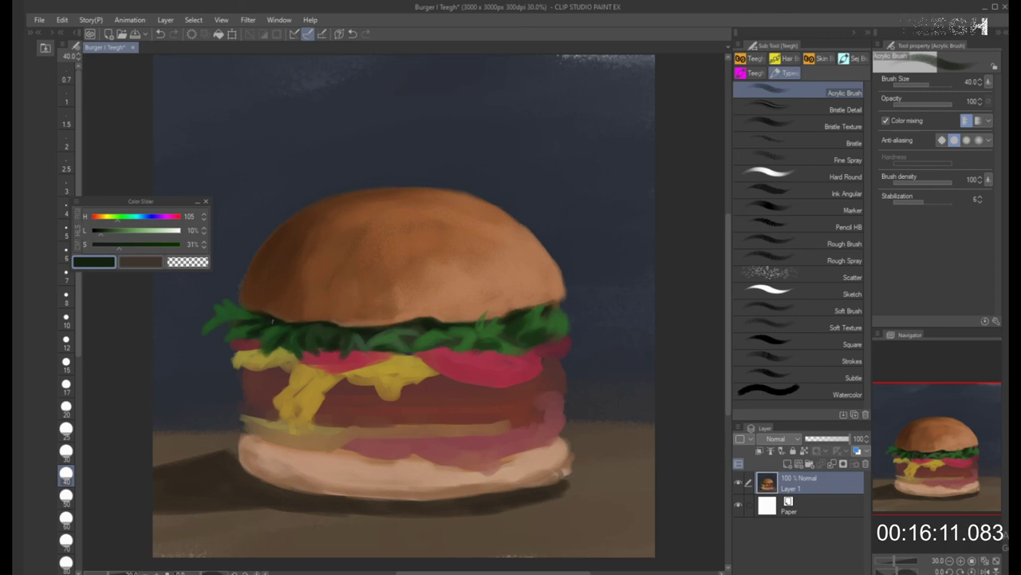
# Paint a light rim along the top bun's lower left edge with sampled bun orange (L 50%), using brush sizes 30 to 60
pyautogui.keyDown('alt'); pyautogui.click(407, 317); pyautogui.keyUp('alt')
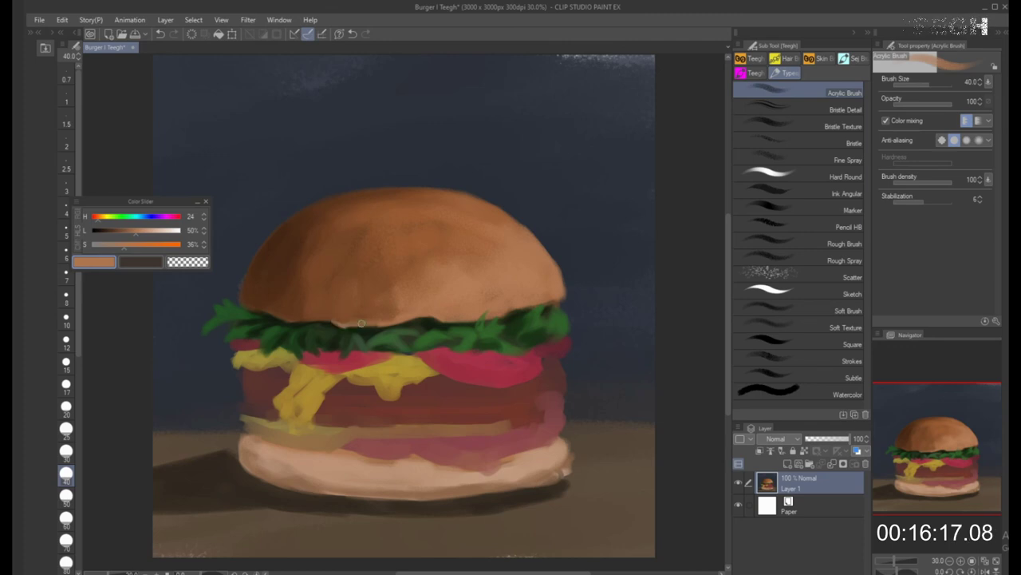
pyautogui.press('[')
pyautogui.moveTo(361, 325)
pyautogui.mouseDown()
pyautogui.moveTo(392, 325)
pyautogui.moveTo(346, 325)
pyautogui.mouseUp()
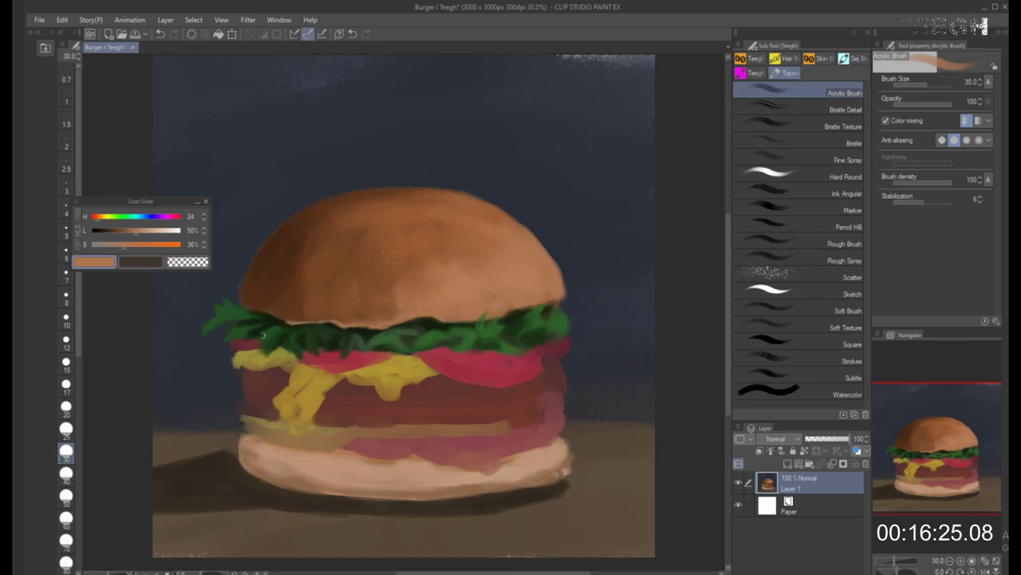
pyautogui.press(']')
pyautogui.press(']')
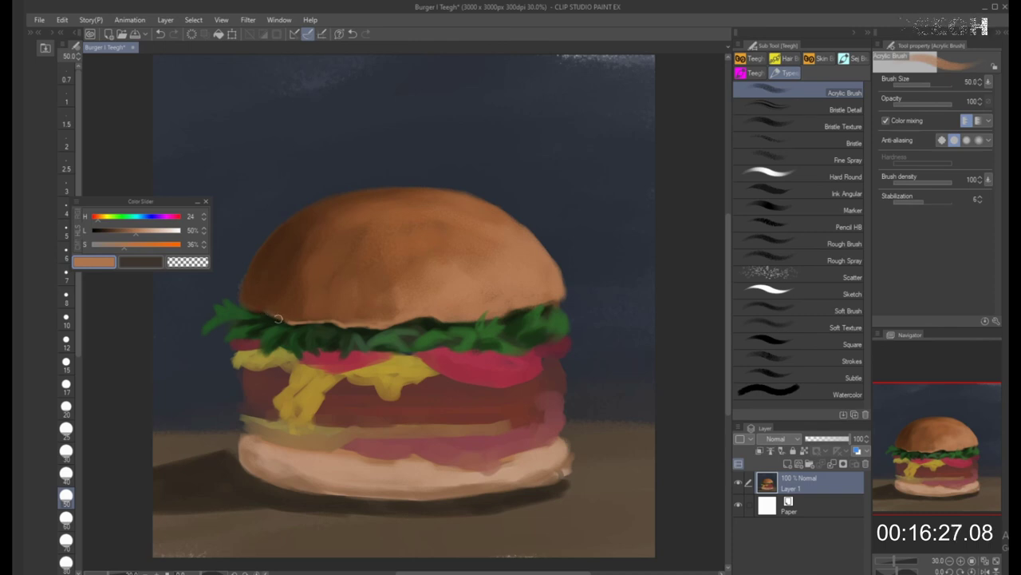
pyautogui.moveTo(270, 318)
pyautogui.mouseDown()
pyautogui.moveTo(252, 311)
pyautogui.moveTo(295, 324)
pyautogui.mouseUp()
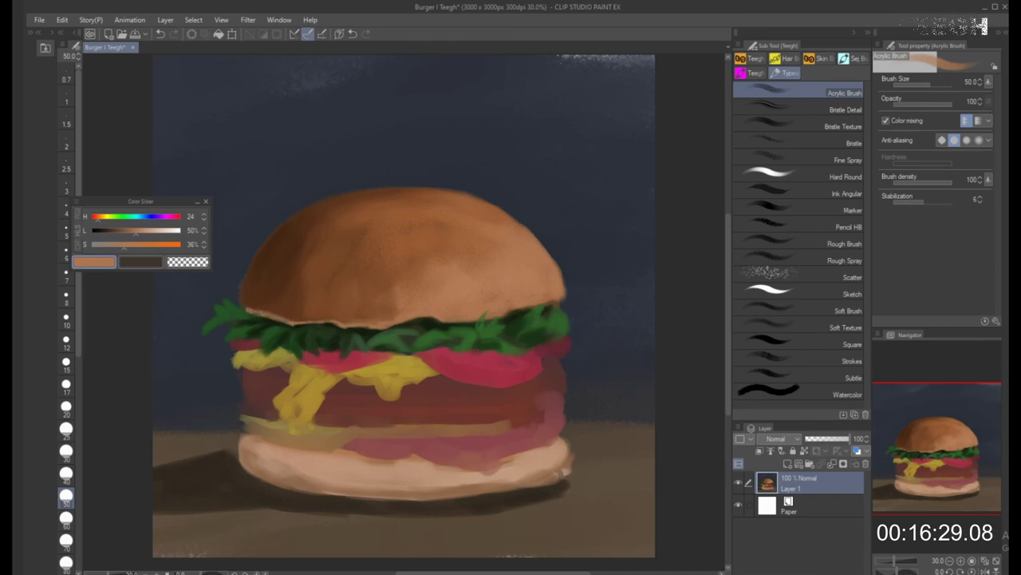
pyautogui.press(']')
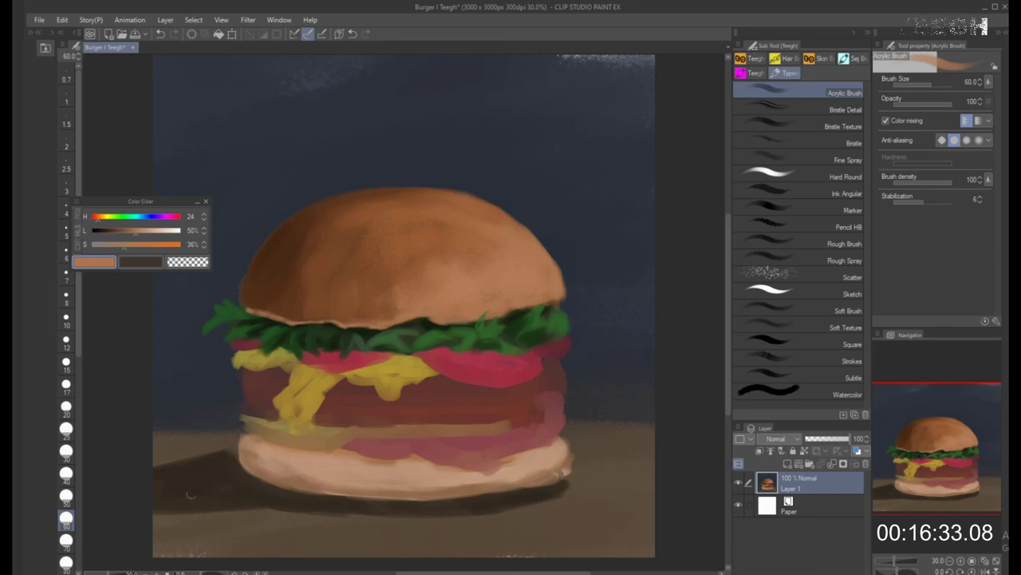
# Fill out the left tomato slice into a rounded shape with sampled red lightened to L 43%, using brush sizes 60 to 100
pyautogui.keyDown('alt'); pyautogui.click(340, 364); pyautogui.keyUp('alt')
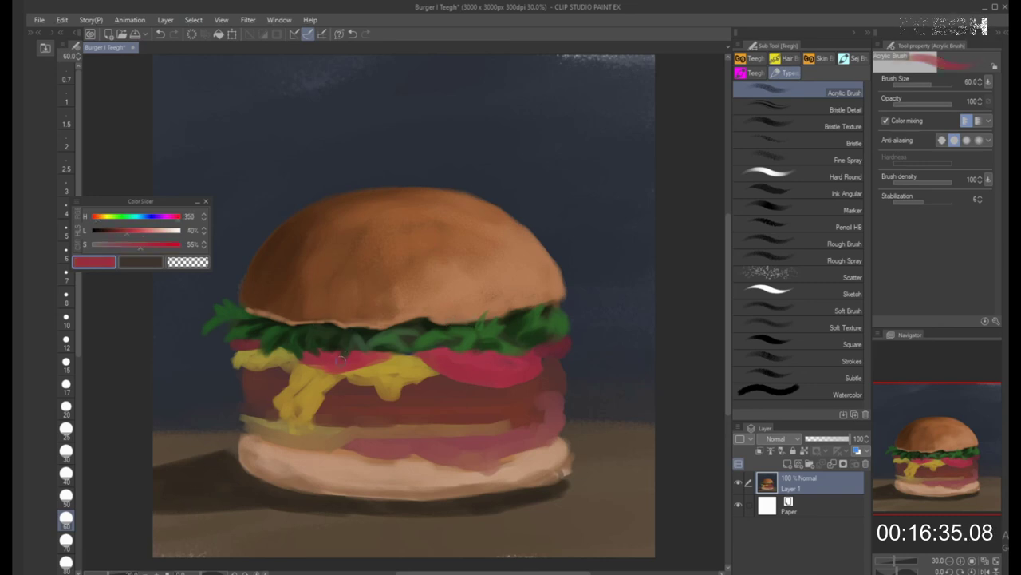
pyautogui.click(135, 232)
pyautogui.moveTo(134, 234); pyautogui.dragTo(124, 234)
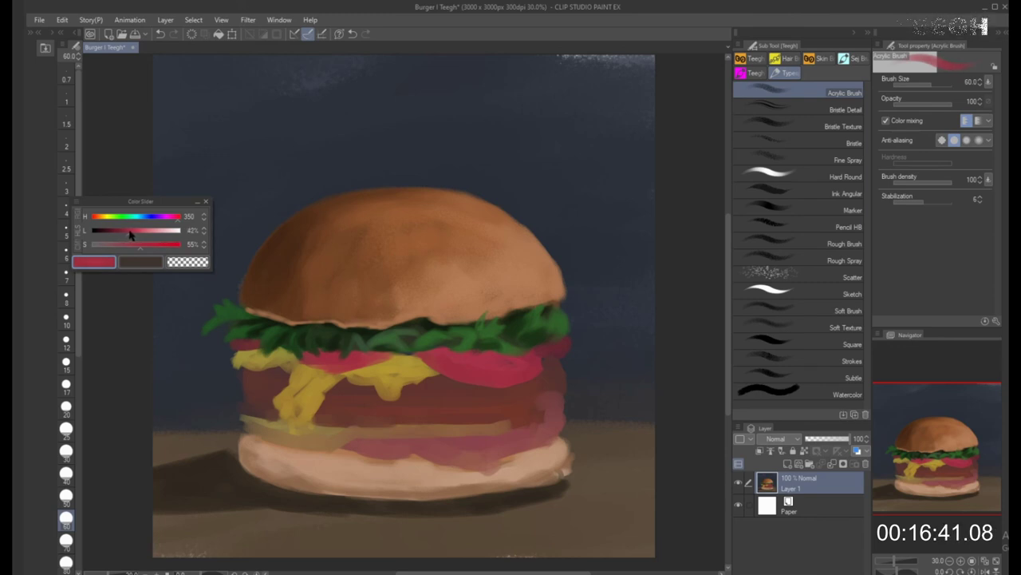
pyautogui.press(']')
pyautogui.press('[')
pyautogui.moveTo(302, 359); pyautogui.dragTo(322, 373)
pyautogui.press(']')
pyautogui.press(']')
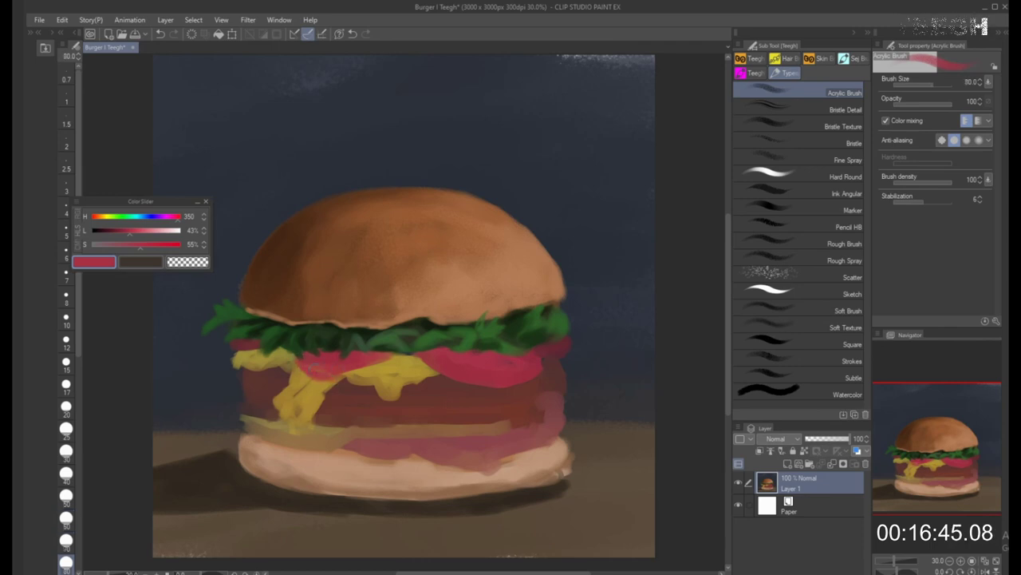
pyautogui.press(']')
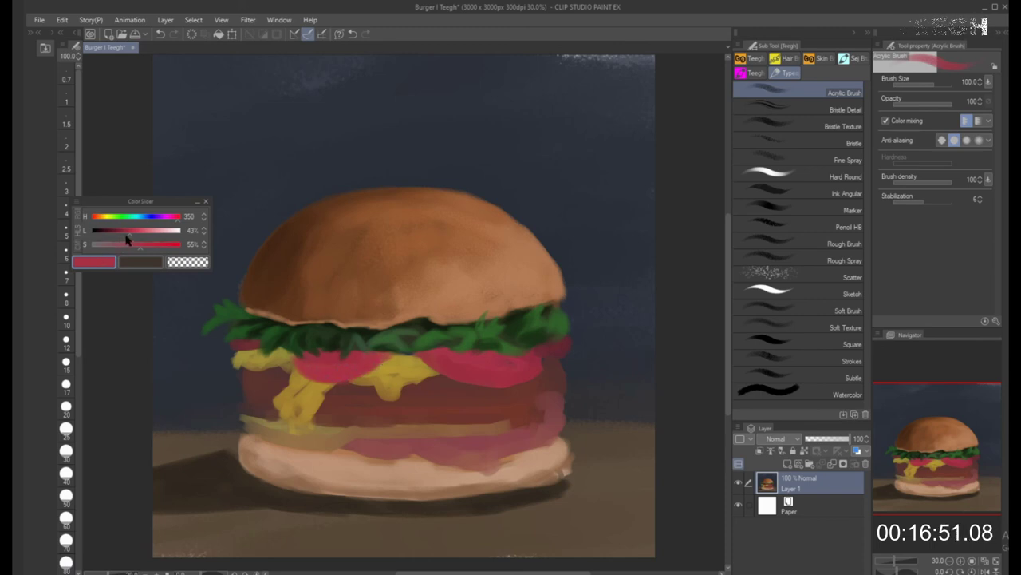
# Paint a dark line along the left tomato's lower edge with the red darkened to L 25%, reducing the brush to 25
pyautogui.moveTo(128, 233); pyautogui.dragTo(113, 233)
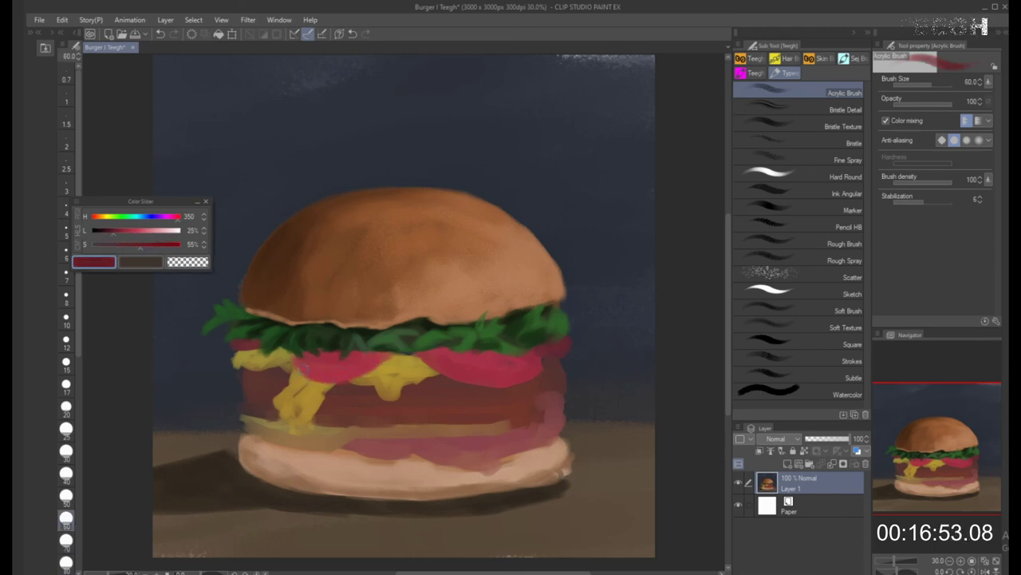
pyautogui.click(67, 495)
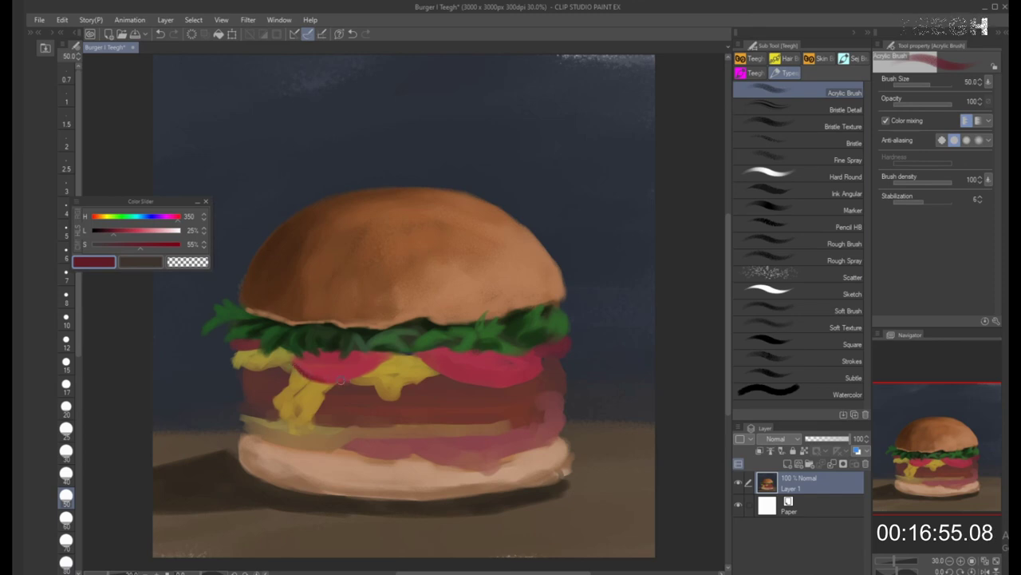
pyautogui.click(66, 428)
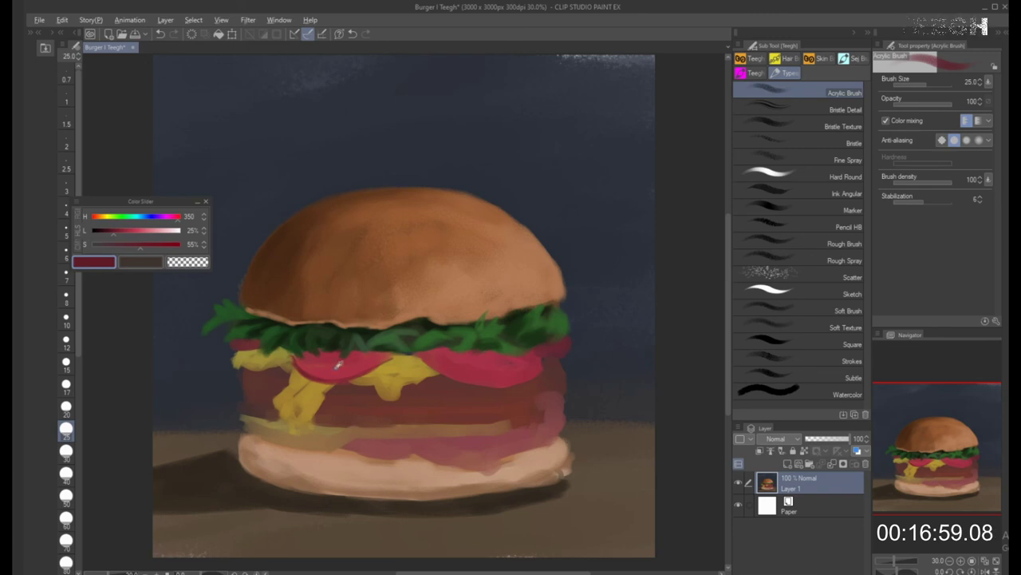
# Soften the left tomato's dark lower edge with sampled reds (L 43% and 36%) at brush size 60
pyautogui.keyDown('alt'); pyautogui.click(338, 363); pyautogui.keyUp('alt')
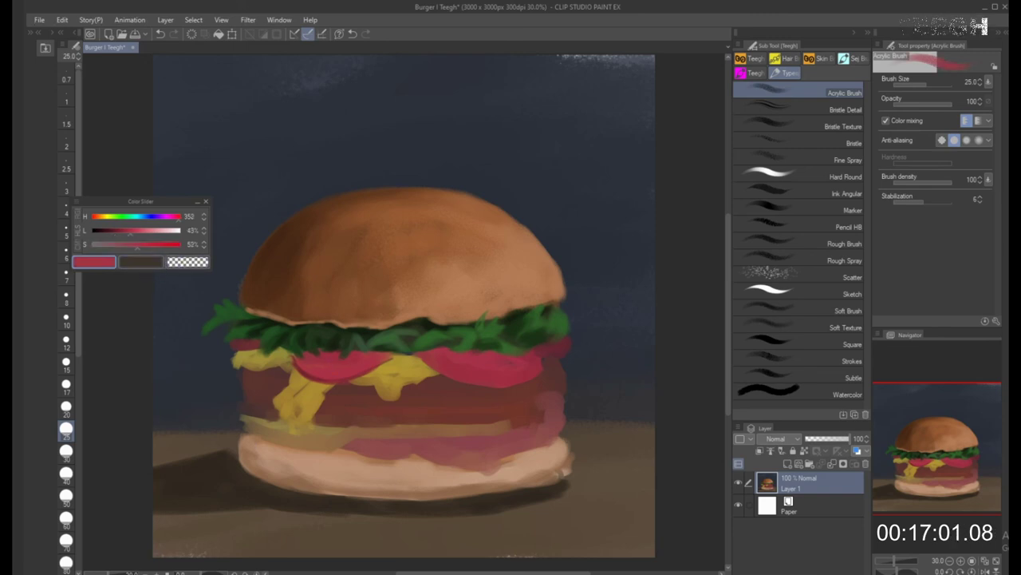
pyautogui.press(']')
pyautogui.press(']')
pyautogui.press(']')
pyautogui.press(']')
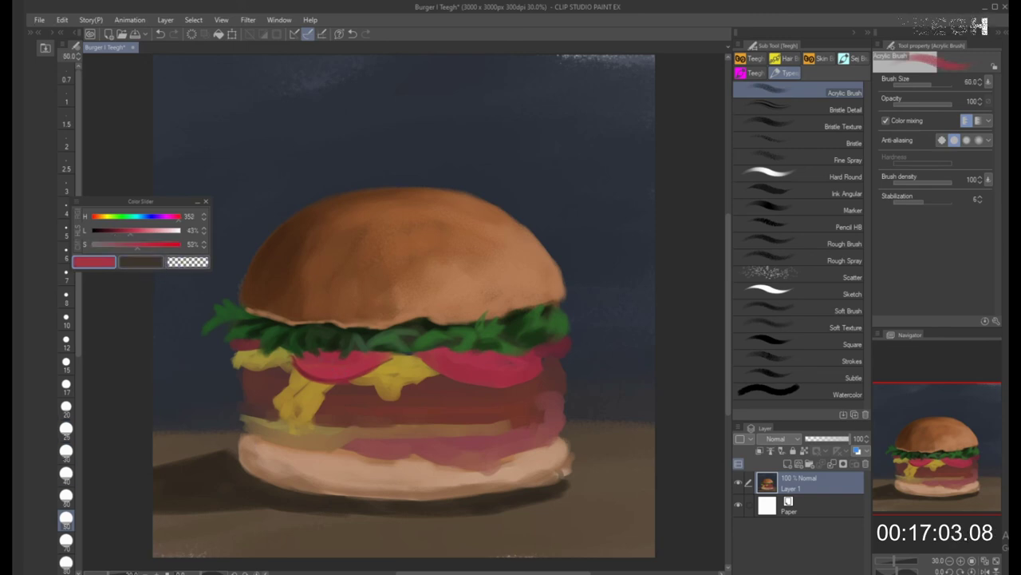
pyautogui.keyDown('alt'); pyautogui.click(353, 377); pyautogui.keyUp('alt')
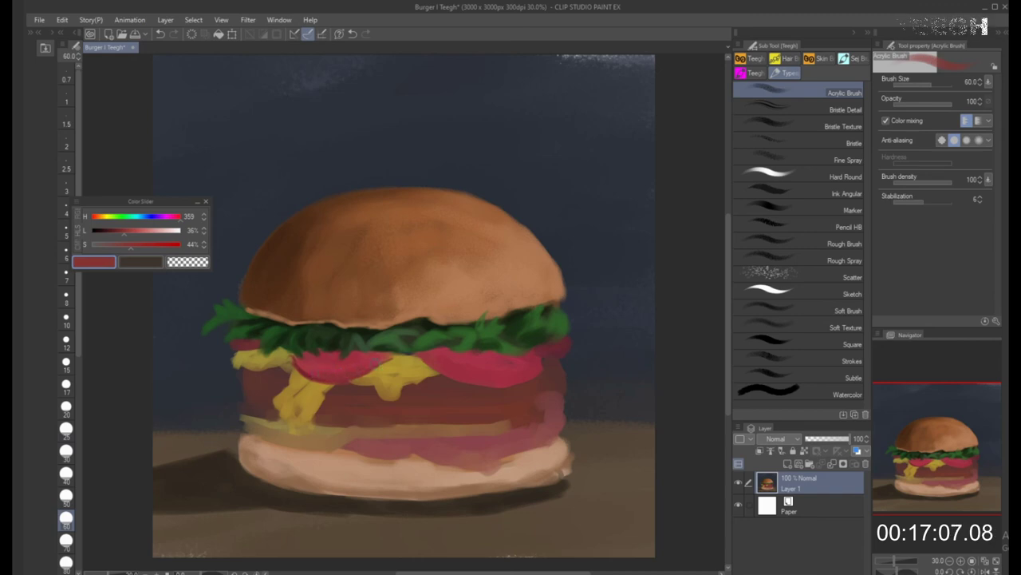
# Refine the left tomato's skin edge with the L 36% red, switching between brush sizes 70, 25 and 60
pyautogui.press(']')
pyautogui.press('[')
pyautogui.press('[')
pyautogui.press('[')
pyautogui.press('[')
pyautogui.press('[')
pyautogui.press('[')
pyautogui.press('[')
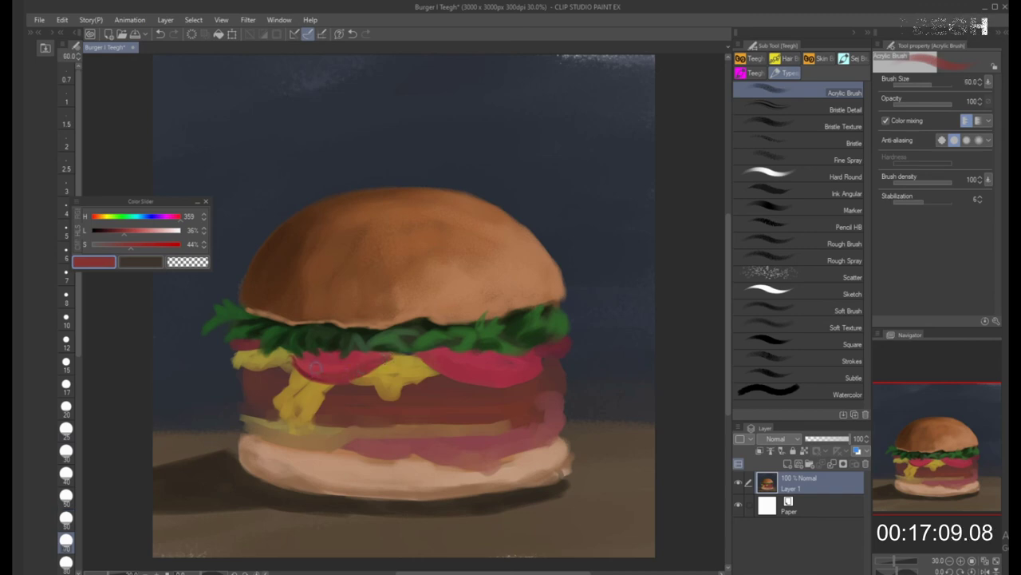
pyautogui.press(']')
pyautogui.press(']')
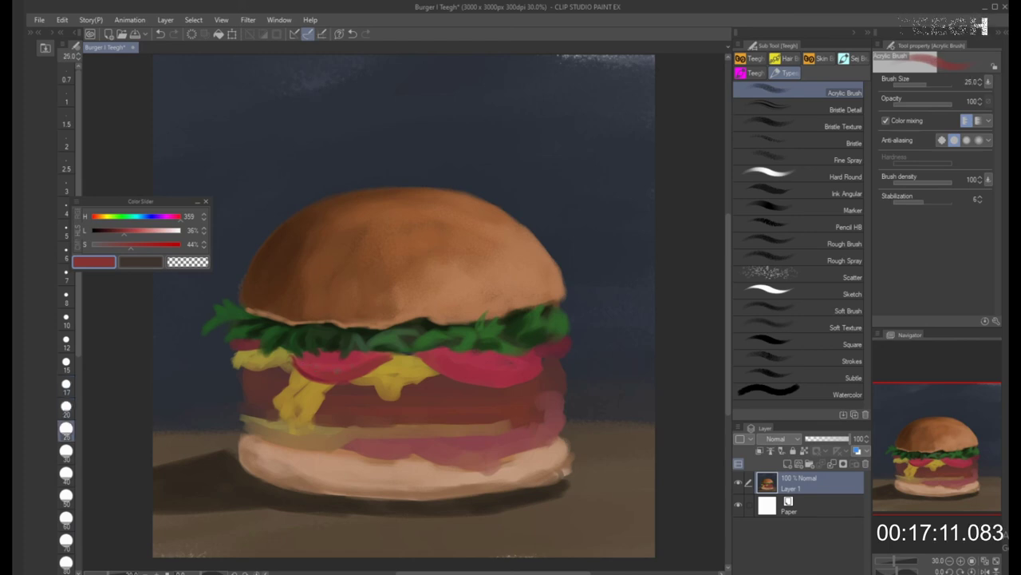
pyautogui.click(66, 517)
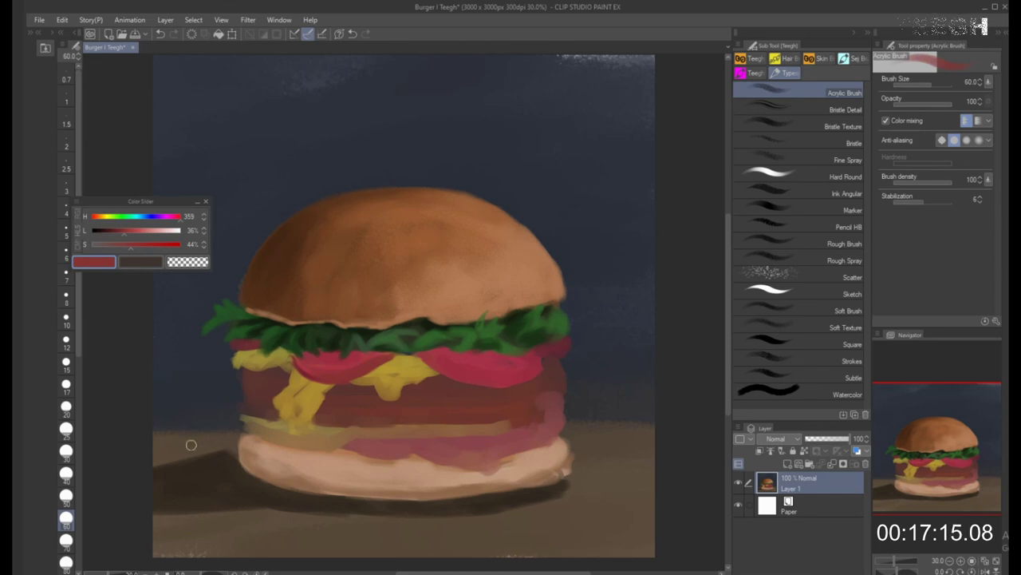
# Paint an orange-red highlight (H 9, L 52%, S 45%) across the left tomato's upper part at brush sizes 60 and 70
pyautogui.keyDown('alt'); pyautogui.click(336, 359); pyautogui.keyUp('alt')
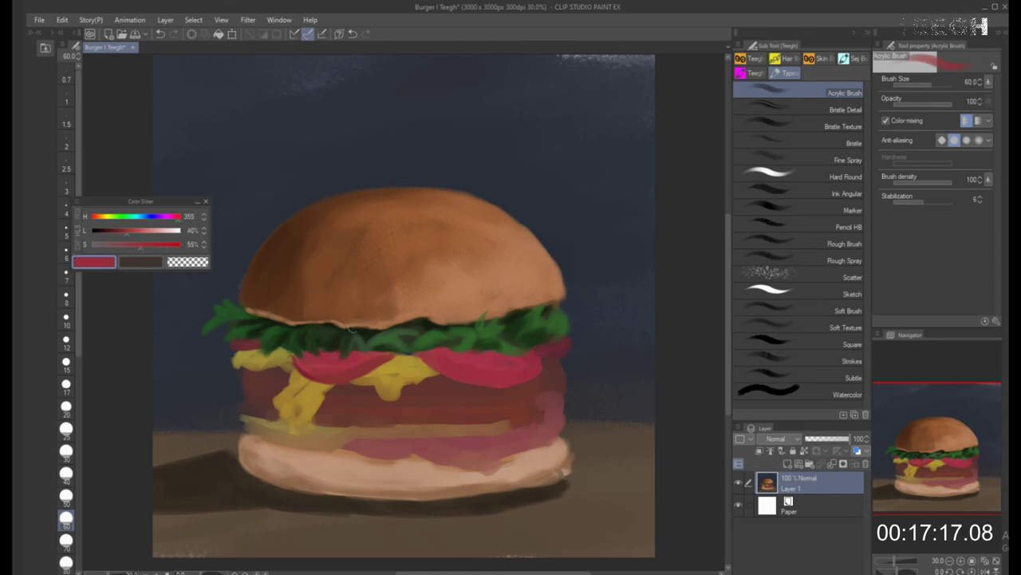
pyautogui.click(99, 217)
pyautogui.moveTo(97, 218); pyautogui.dragTo(95, 218)
pyautogui.moveTo(137, 246)
pyautogui.mouseDown()
pyautogui.moveTo(144, 236)
pyautogui.moveTo(130, 232)
pyautogui.moveTo(132, 244)
pyautogui.mouseUp()
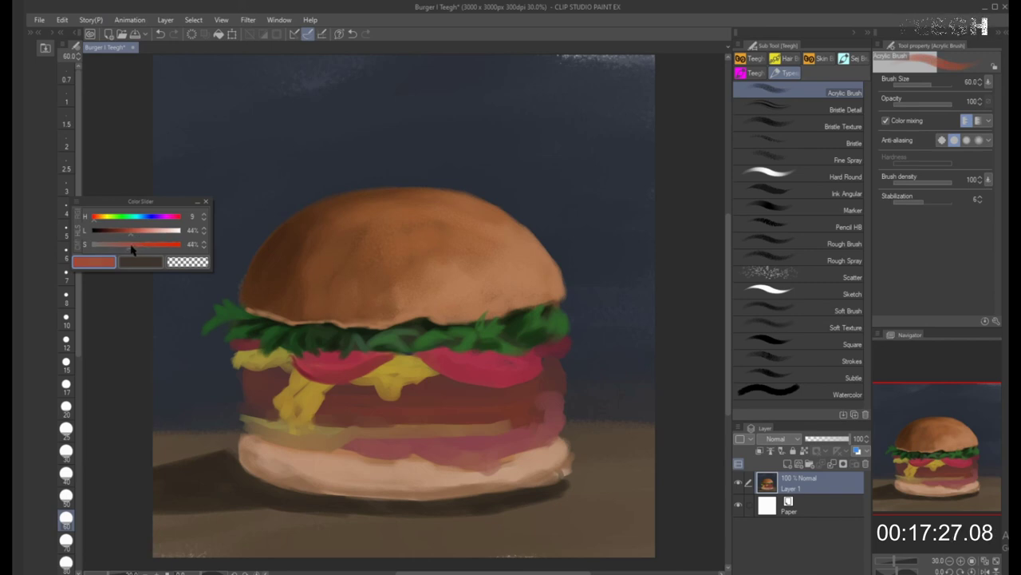
pyautogui.click(137, 230)
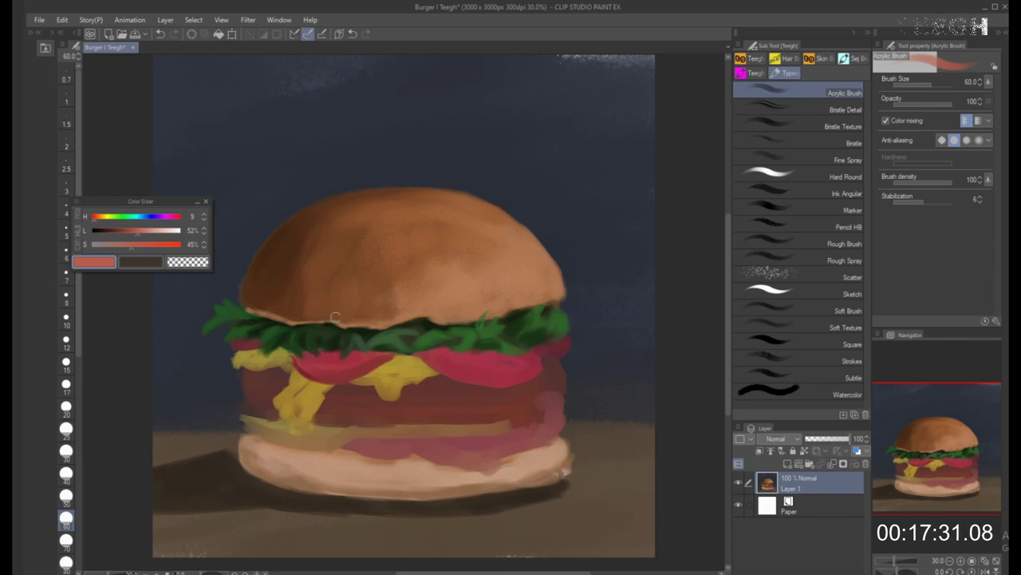
pyautogui.press(']')
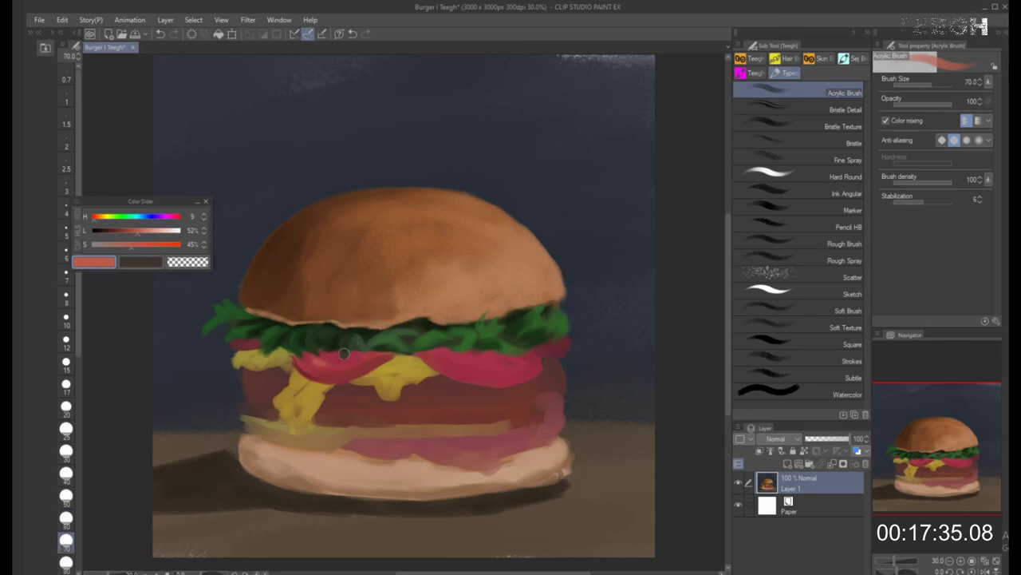
pyautogui.press('[')
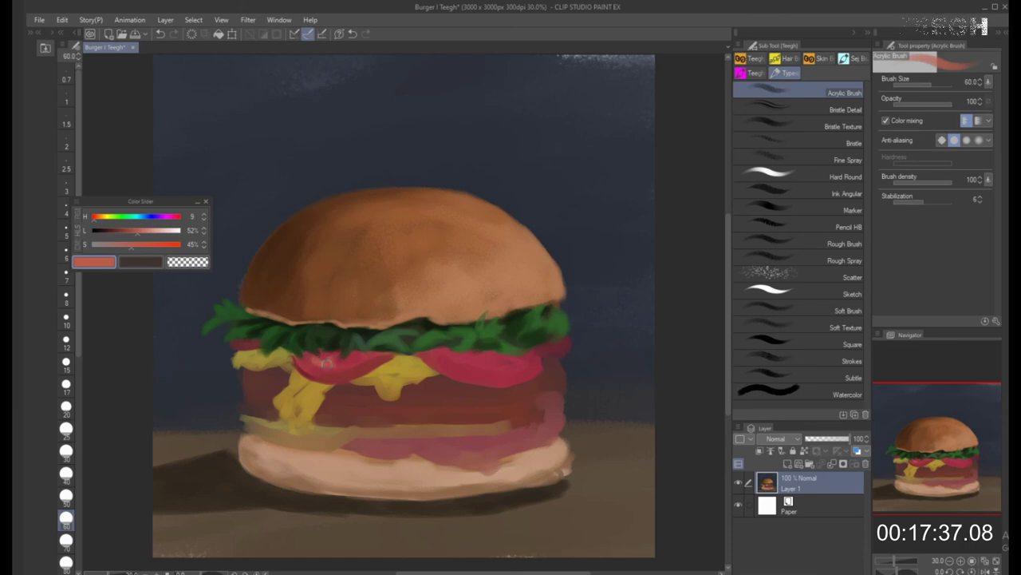
pyautogui.press(']')
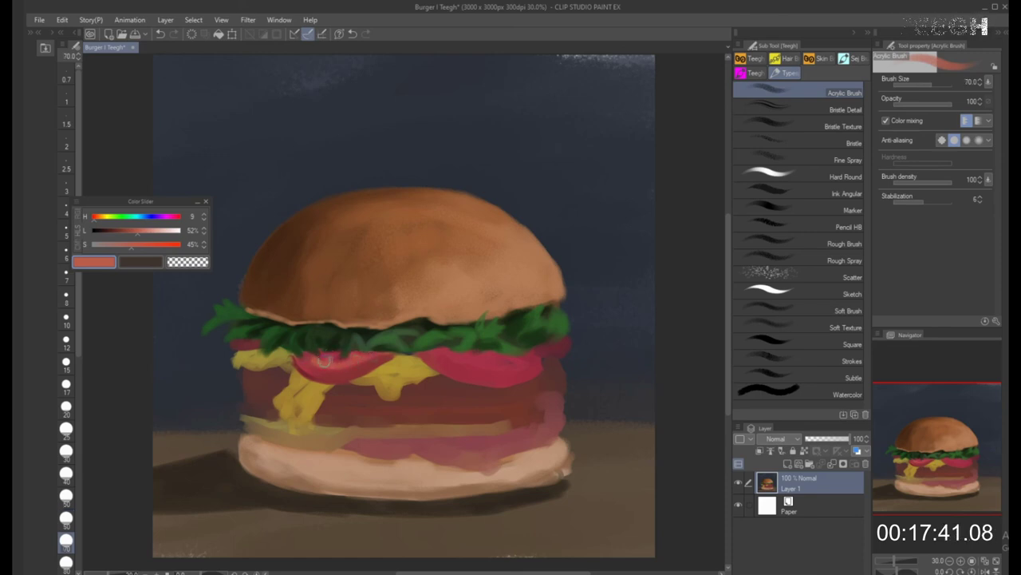
# Detail the left tomato's highlight with the same orange-red at brush sizes 30 and 50
pyautogui.press('[')
pyautogui.press('[')
pyautogui.press('[')
pyautogui.press('[')
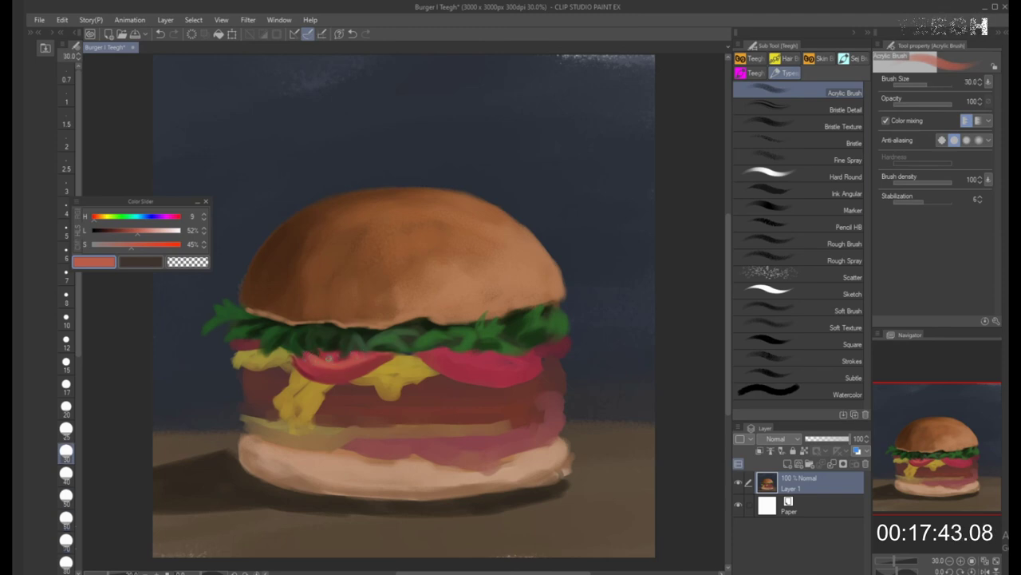
pyautogui.press(']')
pyautogui.press(']')
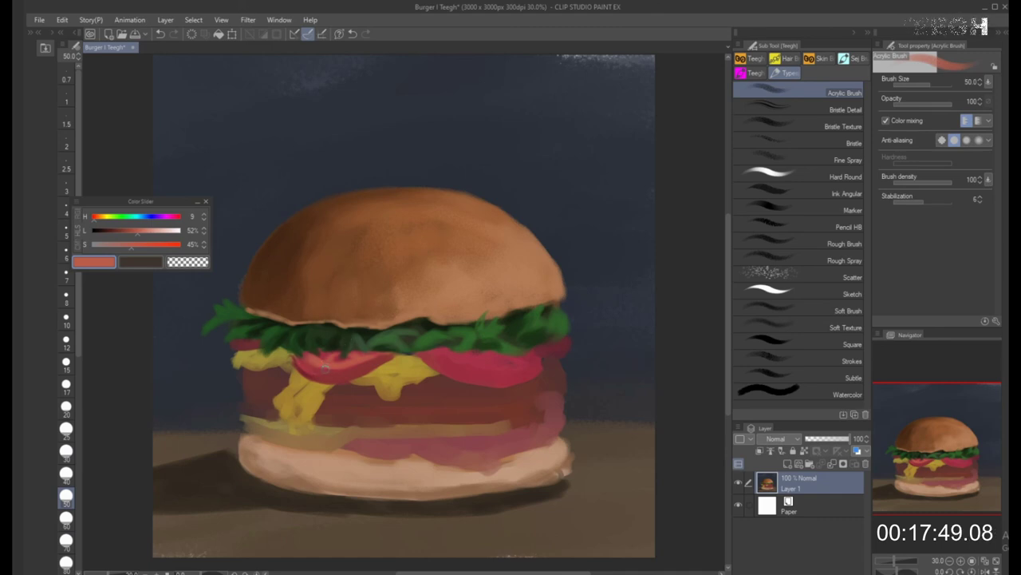
# Blend the left tomato's highlight into its red flesh with colours sampled from the slice, at brush sizes 40, 50 and 60
pyautogui.keyDown('alt'); pyautogui.click(313, 363); pyautogui.keyUp('alt')
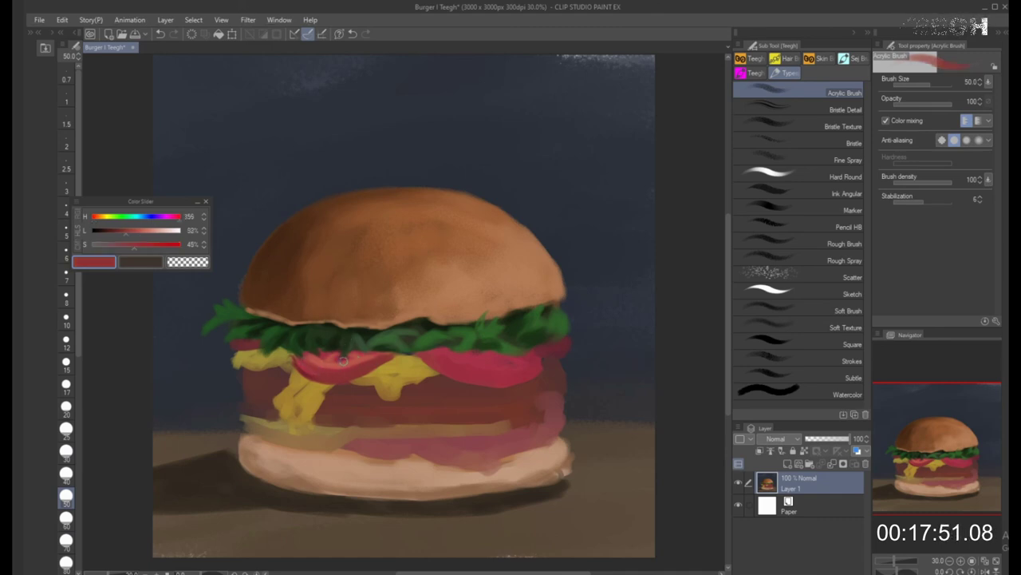
pyautogui.keyDown('alt'); pyautogui.click(310, 359); pyautogui.keyUp('alt')
pyautogui.press('[')
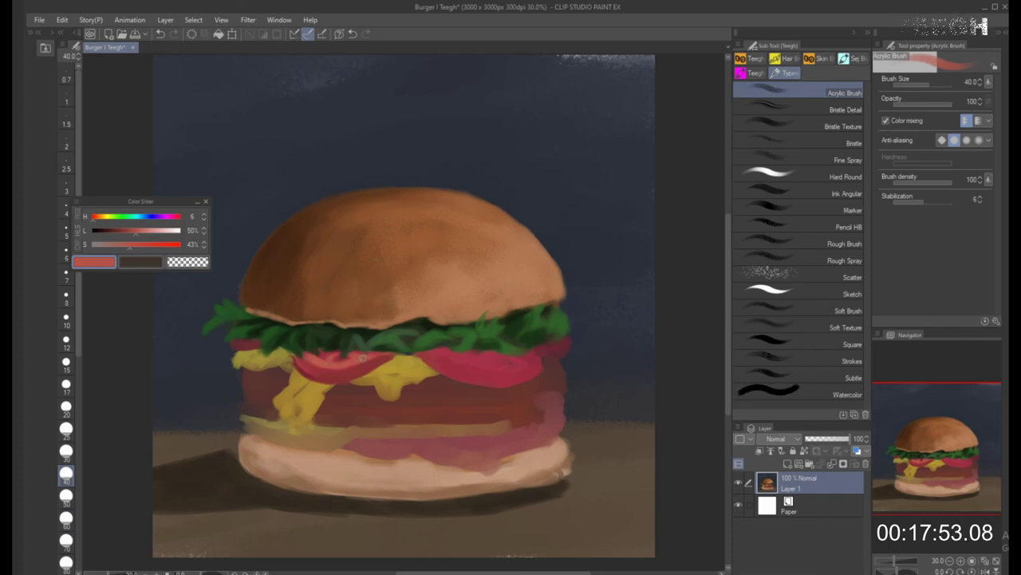
pyautogui.keyDown('alt'); pyautogui.click(339, 365); pyautogui.keyUp('alt')
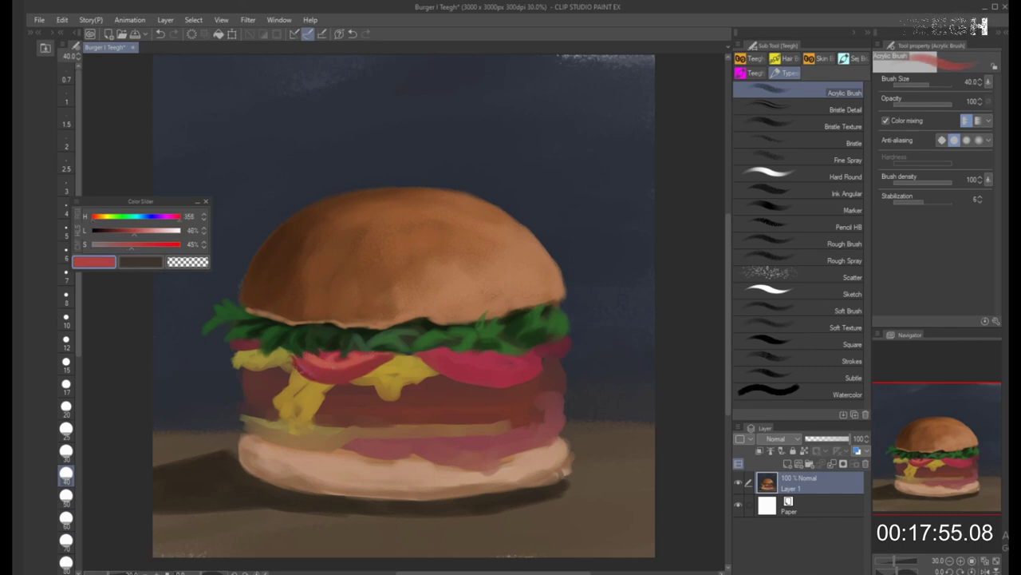
pyautogui.press(']')
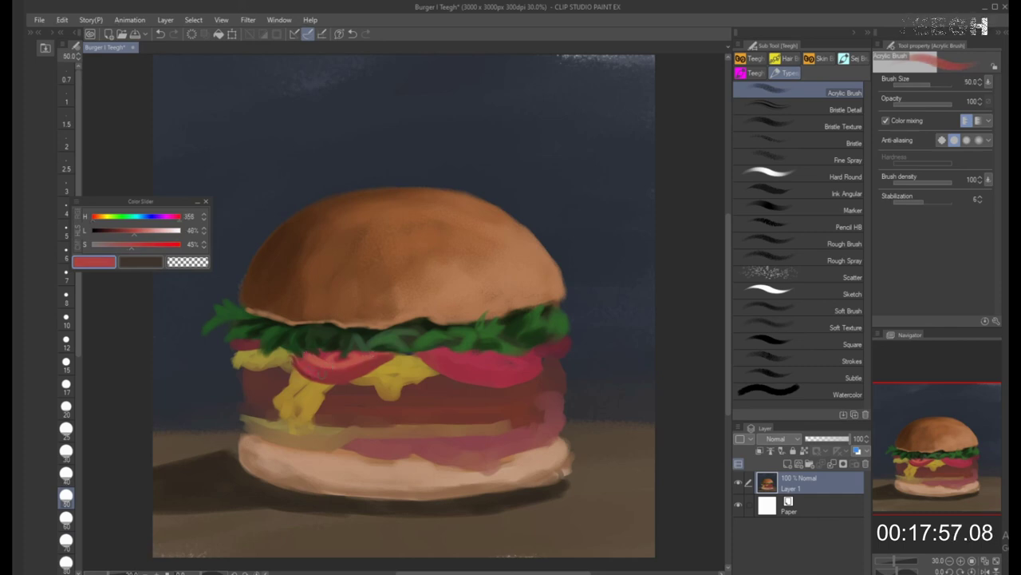
pyautogui.press(']')
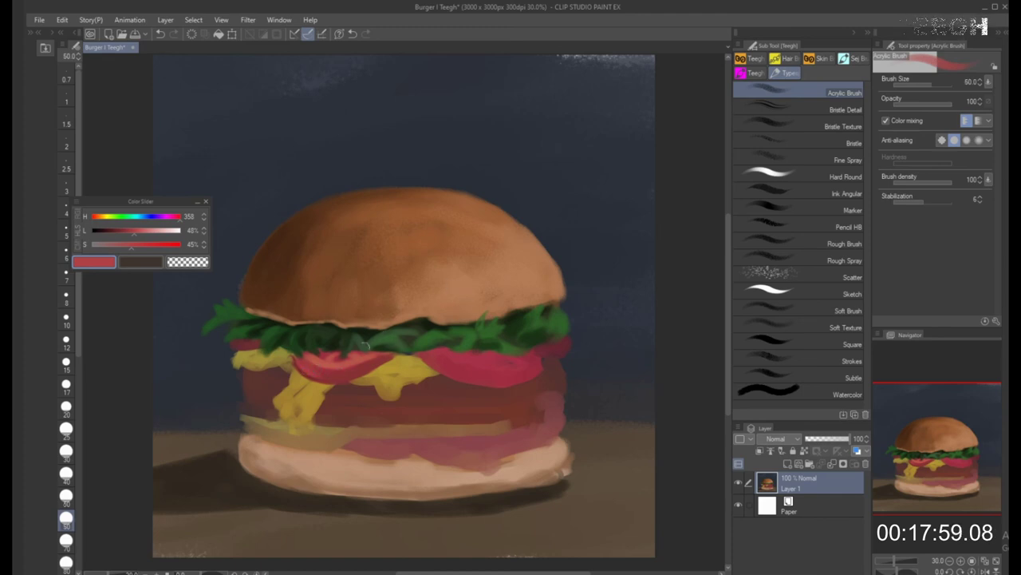
# Refine the left tomato's left end and skin edge with sampled reds (L 42% and 35%) at brush sizes 60 and 50
pyautogui.keyDown('alt'); pyautogui.click(304, 366); pyautogui.keyUp('alt')
pyautogui.press(']')
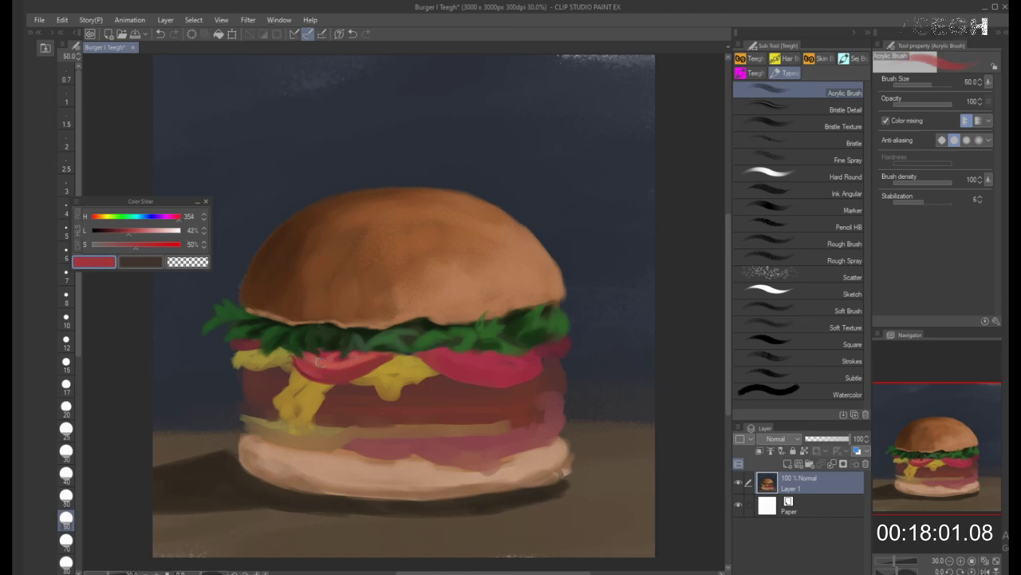
pyautogui.keyDown('alt'); pyautogui.click(306, 365); pyautogui.keyUp('alt')
pyautogui.press('[')
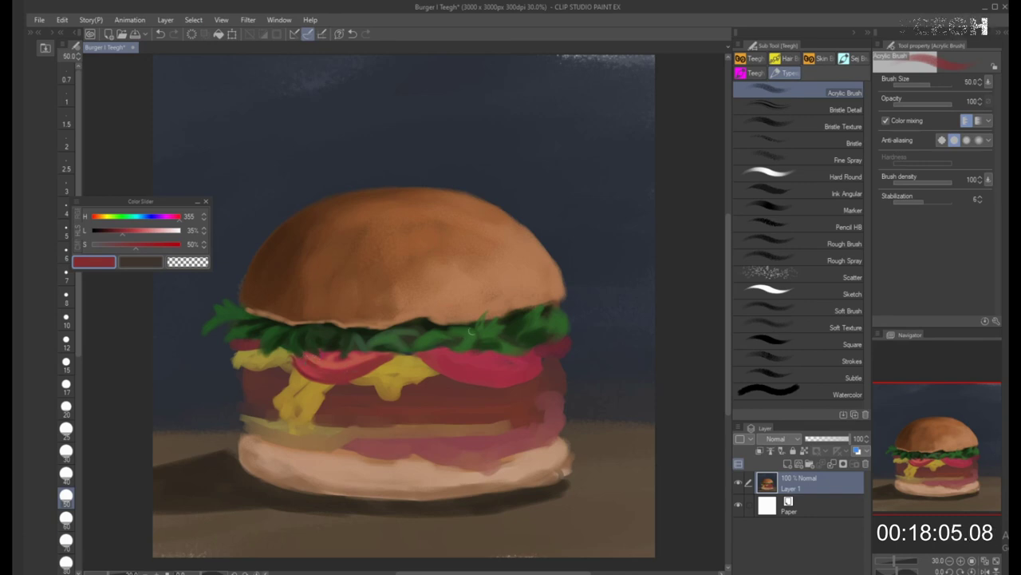
# Smooth the left tomato's highlight and right end with a sampled orange-red (H 6, L 51%) and darker reds at brush size 50
pyautogui.keyDown('alt'); pyautogui.click(361, 351); pyautogui.keyUp('alt')
pyautogui.keyDown('alt'); pyautogui.click(339, 359); pyautogui.keyUp('alt')
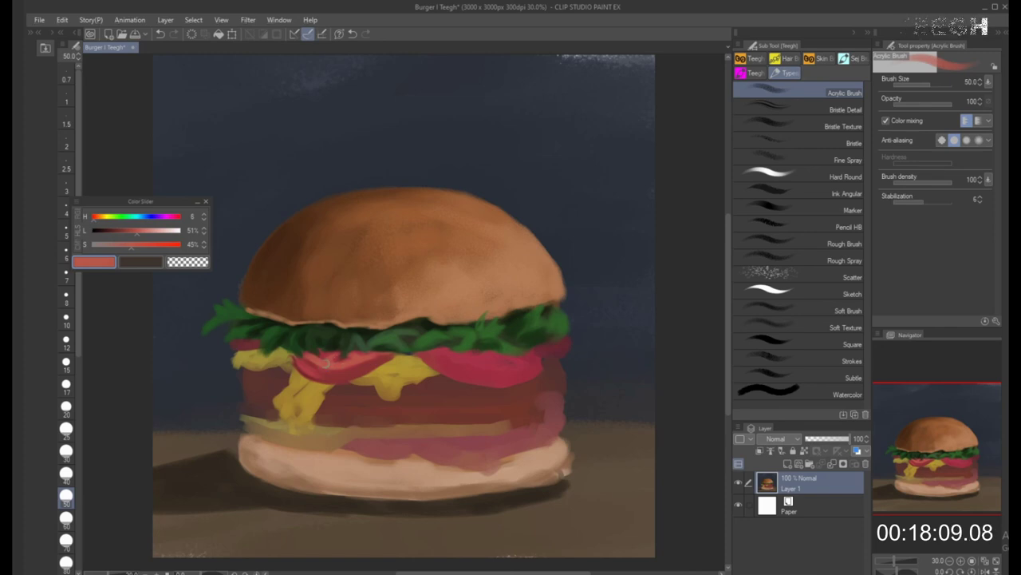
pyautogui.keyDown('alt'); pyautogui.click(382, 361); pyautogui.keyUp('alt')
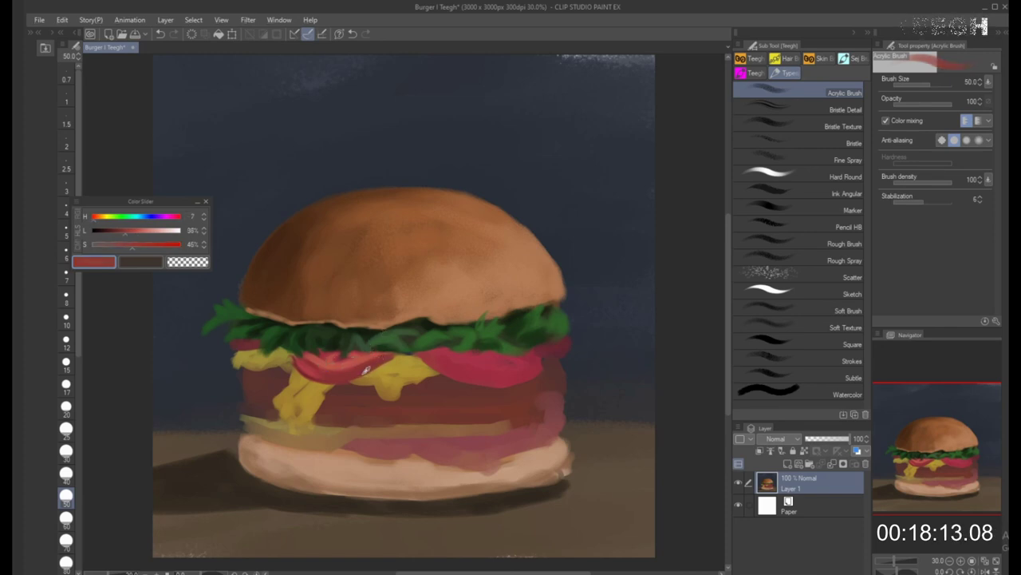
pyautogui.keyDown('alt'); pyautogui.click(368, 370); pyautogui.keyUp('alt')
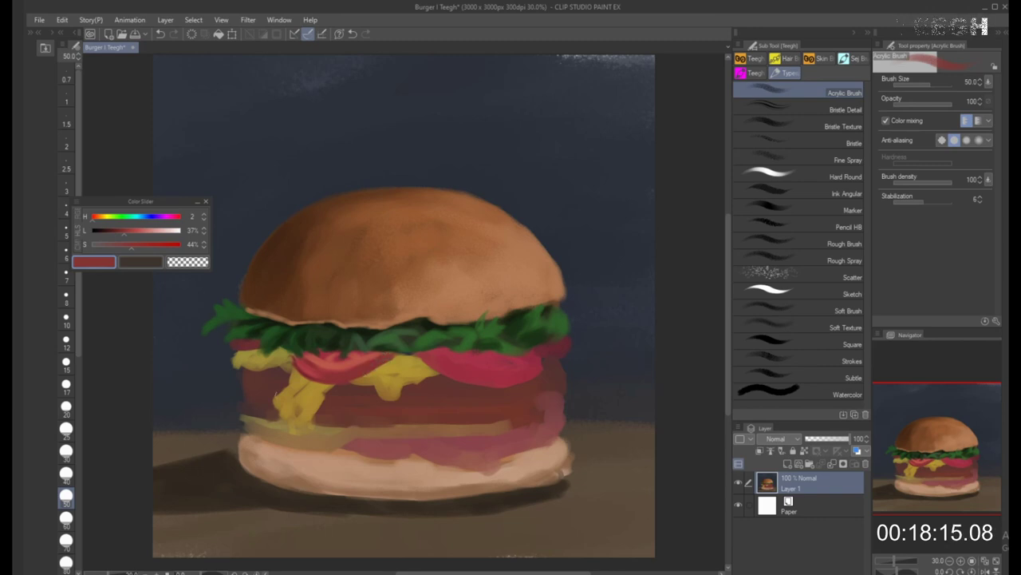
# Paint the middle cheese drip with a brighter yellow (H 48, L 52%, S 66%), enlarging the brush from 60 to 80
pyautogui.keyDown('alt'); pyautogui.click(393, 368); pyautogui.keyUp('alt')
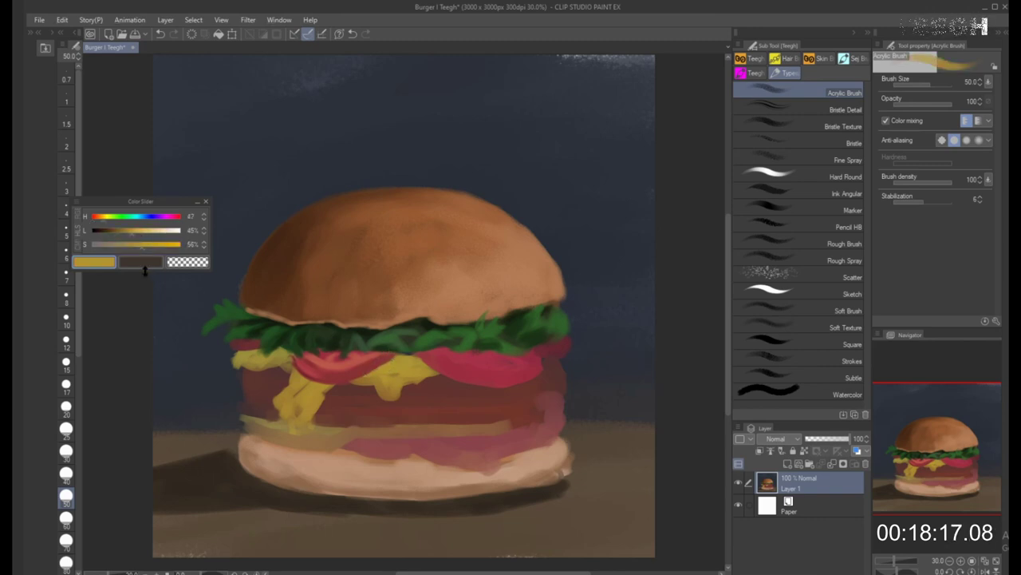
pyautogui.click(102, 218)
pyautogui.moveTo(102, 218); pyautogui.dragTo(147, 246)
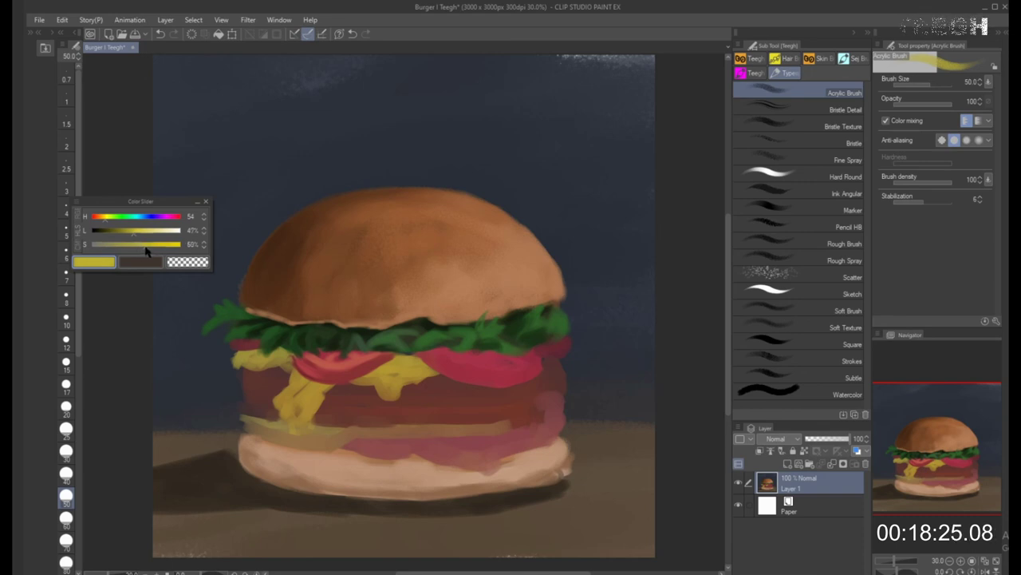
pyautogui.moveTo(104, 220); pyautogui.dragTo(103, 220)
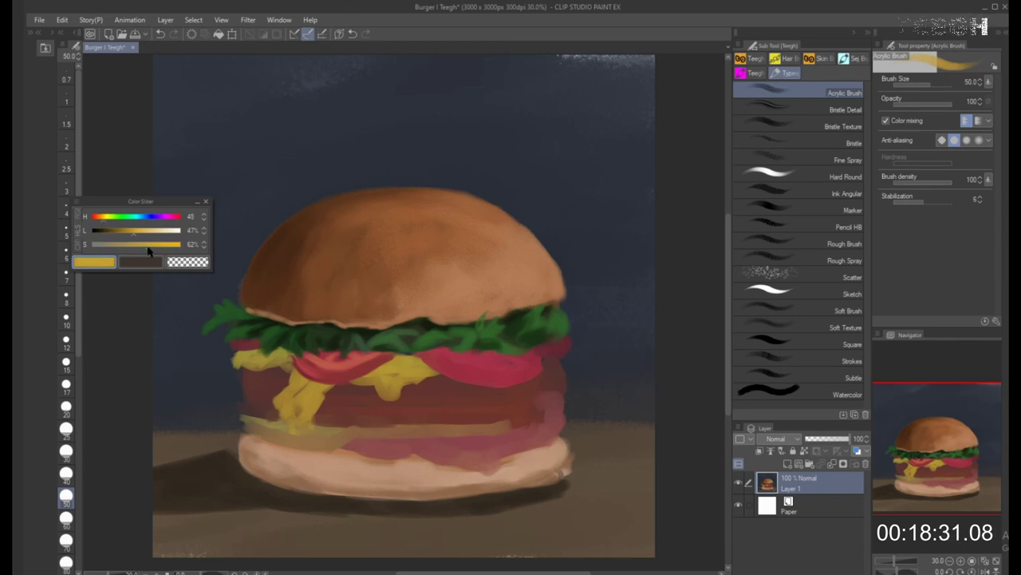
pyautogui.click(145, 236)
pyautogui.click(139, 232)
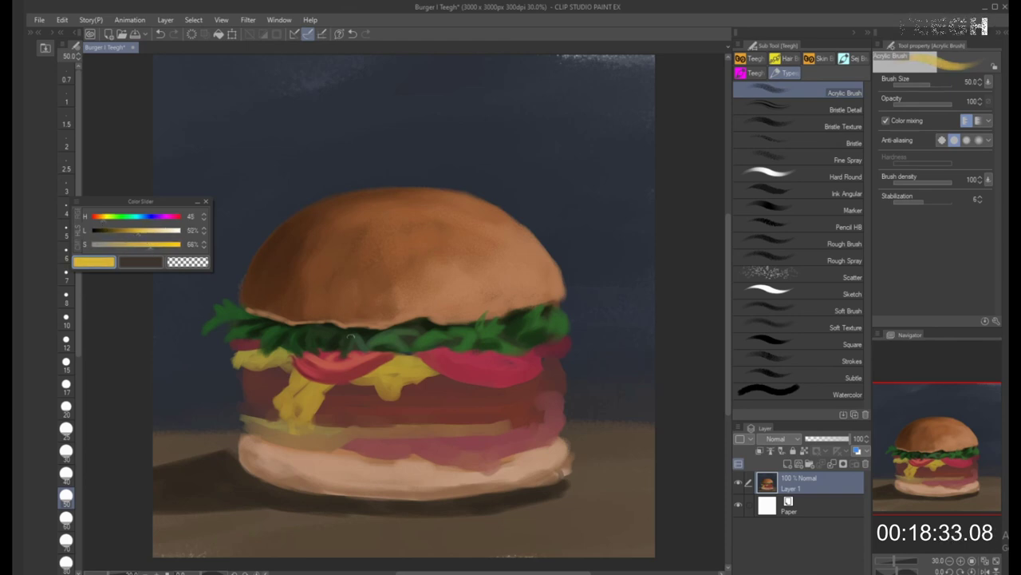
pyautogui.press(']')
pyautogui.press(']')
pyautogui.press('[')
pyautogui.press('[')
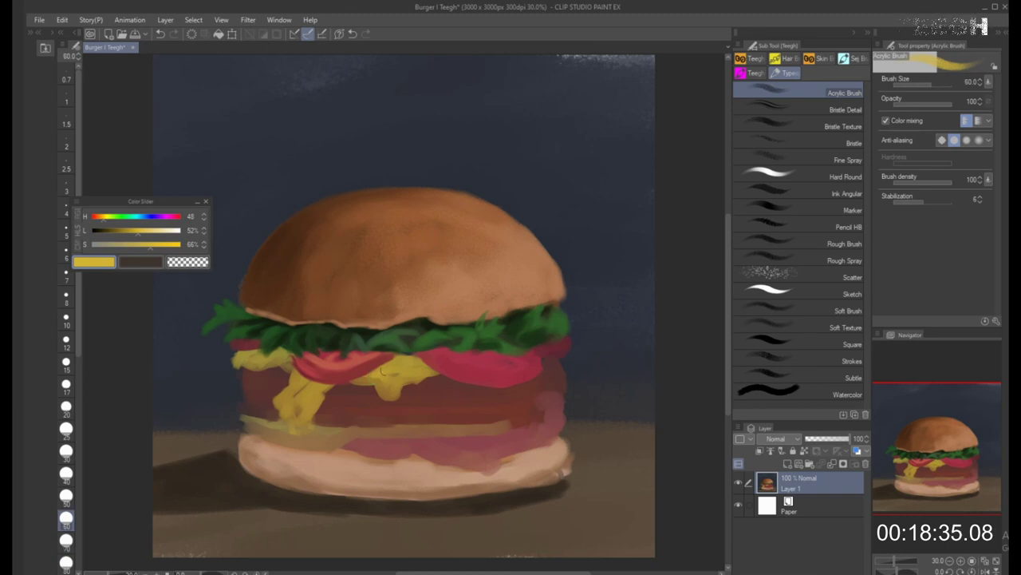
pyautogui.press(']')
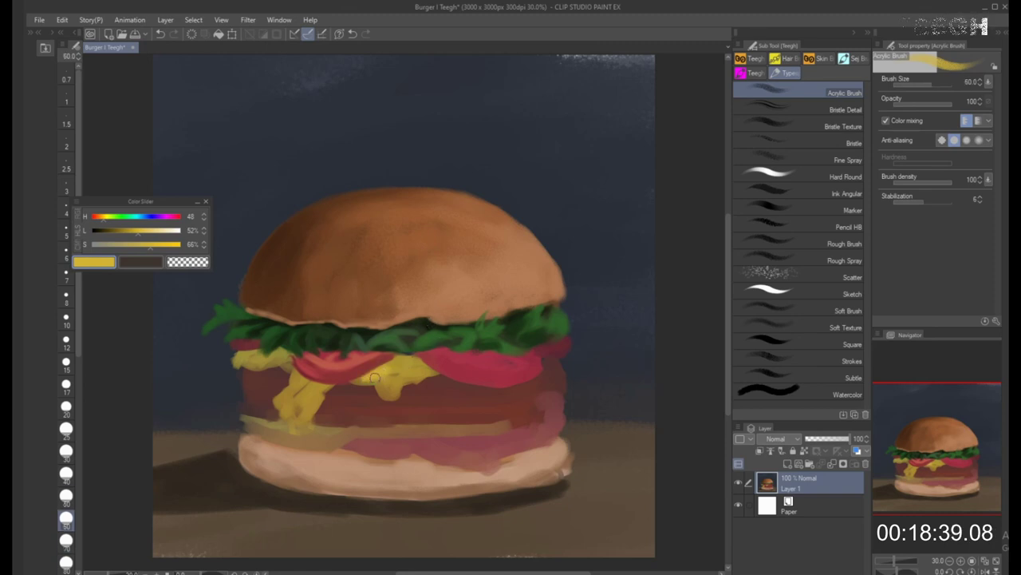
pyautogui.press(']')
pyautogui.press(']')
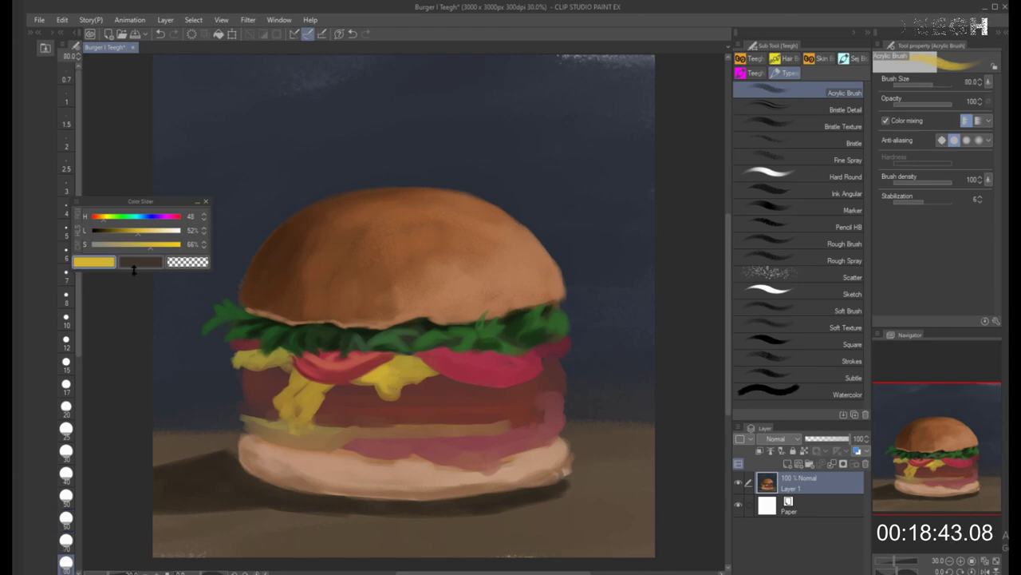
# Paint lighter orange-yellow (H 38, L 58%, S 66%) over the middle cheese drip
pyautogui.moveTo(107, 223); pyautogui.dragTo(101, 223)
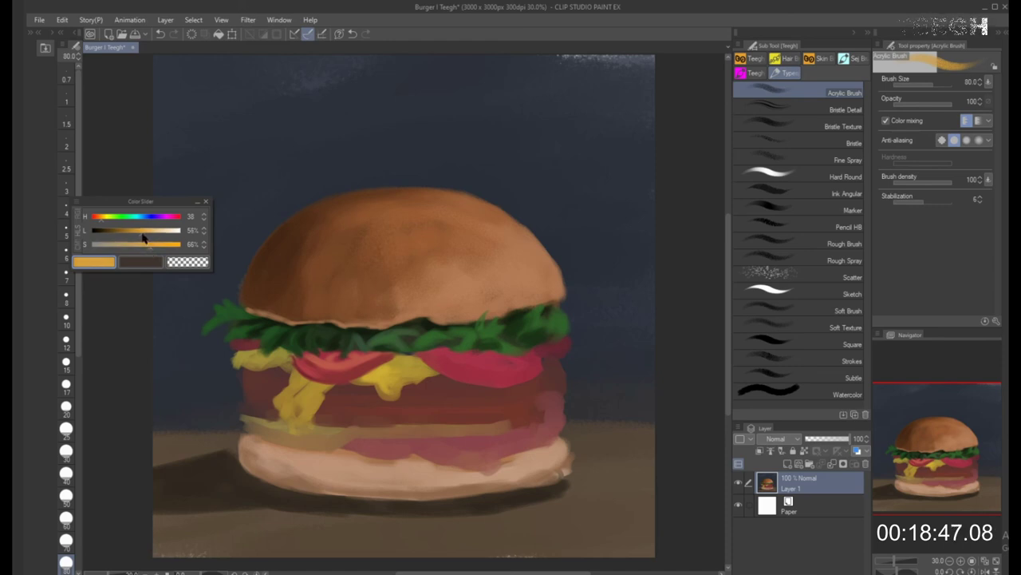
pyautogui.moveTo(139, 231); pyautogui.dragTo(143, 230)
pyautogui.press(']')
pyautogui.press(']')
pyautogui.moveTo(393, 375)
pyautogui.mouseDown()
pyautogui.moveTo(377, 374)
pyautogui.moveTo(416, 366)
pyautogui.moveTo(403, 359)
pyautogui.mouseUp()
pyautogui.press('[')
pyautogui.press('[')
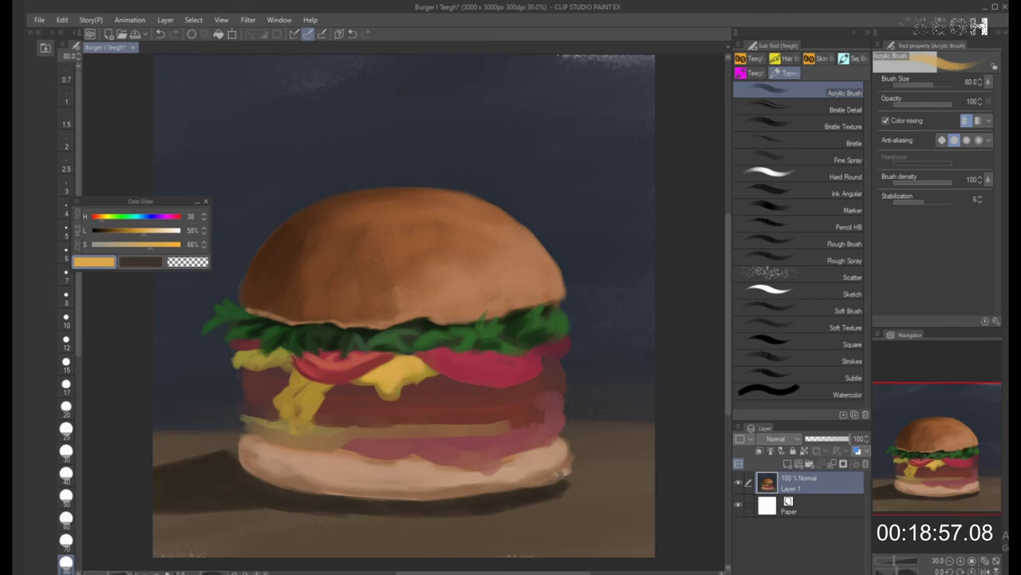
# Raise the orange-yellow's saturation to 67% and detail the middle cheese drip at brush sizes 50 and 30
pyautogui.click(152, 247)
pyautogui.press('[')
pyautogui.press('[')
pyautogui.press('[')
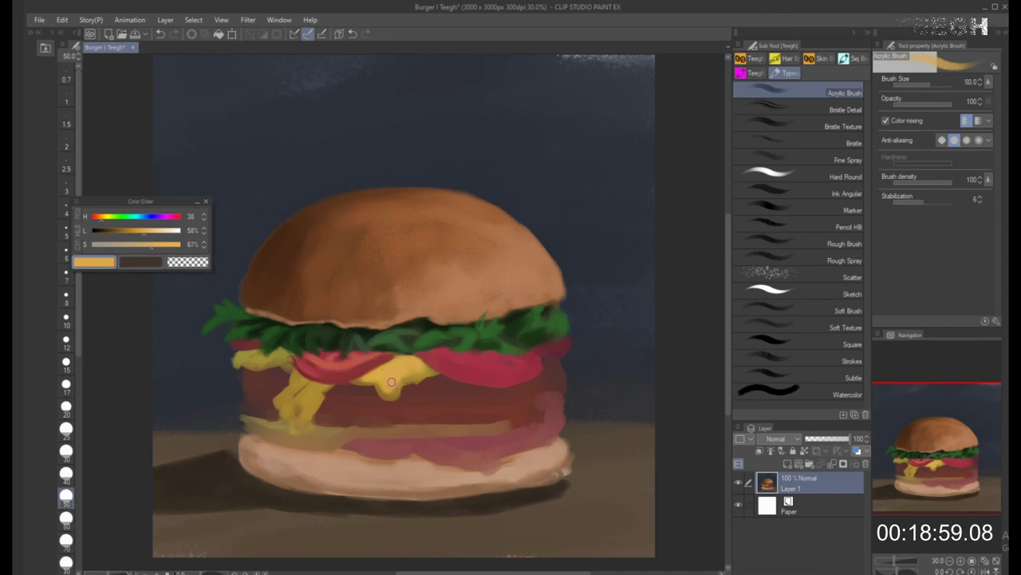
pyautogui.press(']')
pyautogui.press('[')
pyautogui.press('[')
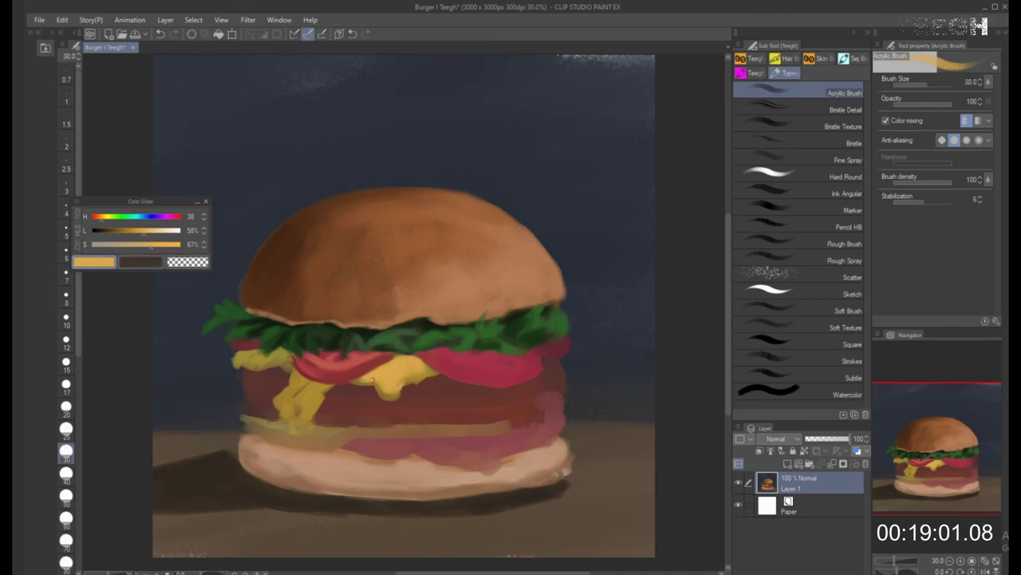
# Even out the middle cheese drip's surface and outline with the same orange-yellow at brush sizes 50, 60, 30 and 40
pyautogui.press(']')
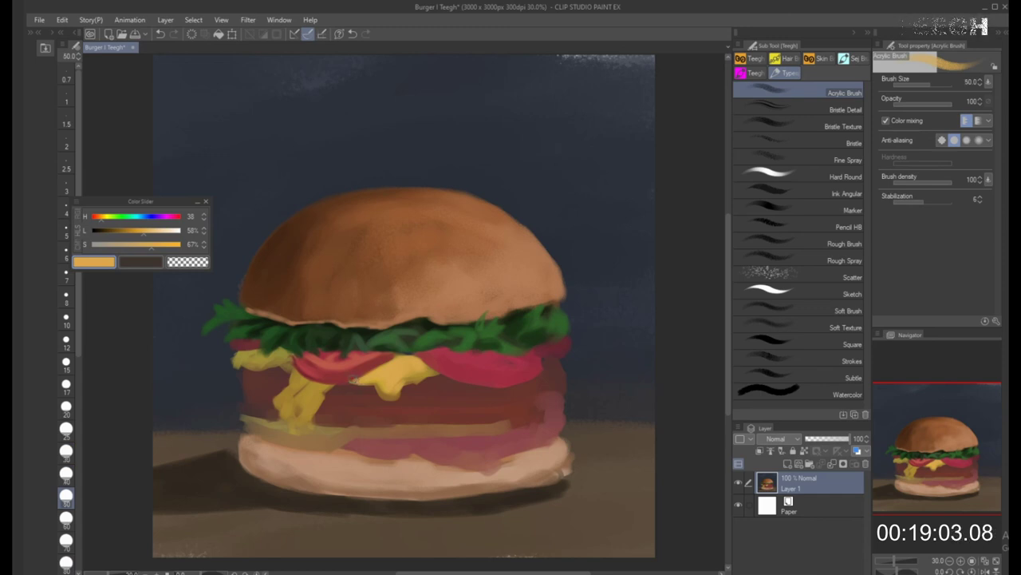
pyautogui.press(']')
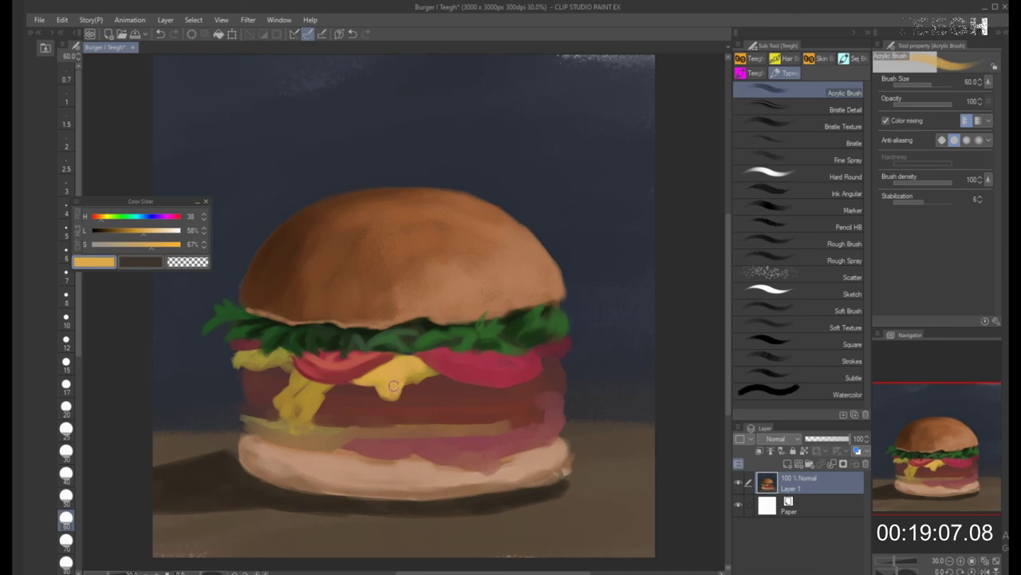
pyautogui.press('[')
pyautogui.press('[')
pyautogui.press('[')
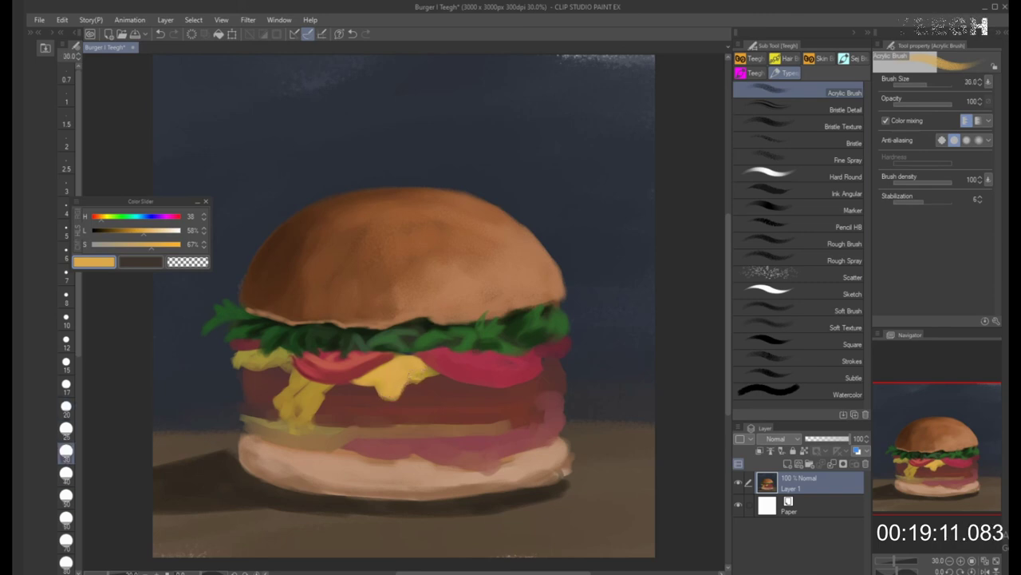
pyautogui.press(']')
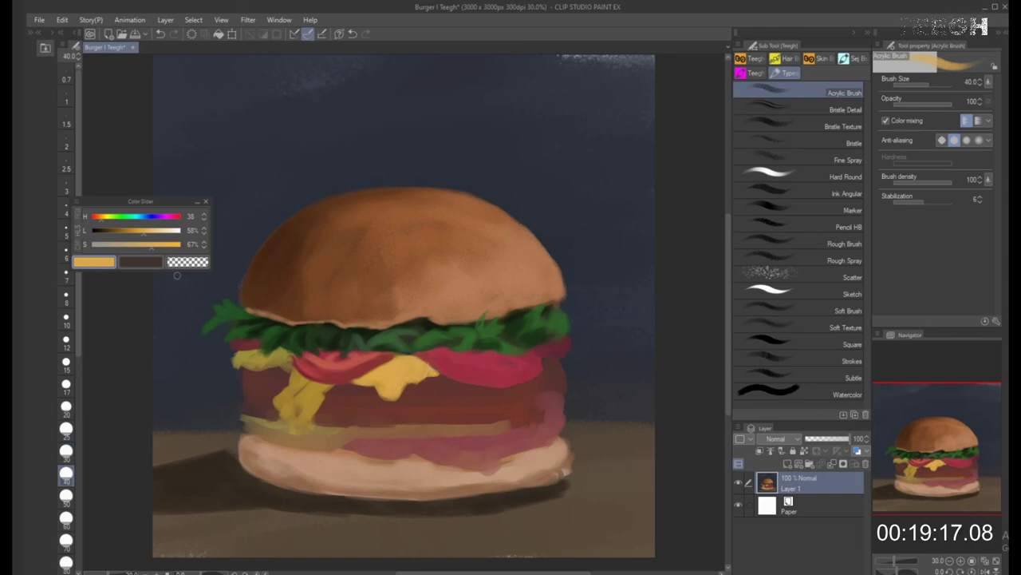
# Shade the middle cheese drip's lower edge with darker orange tones (H 38, L 51% and 40%) at brush size 40
pyautogui.moveTo(143, 231); pyautogui.dragTo(137, 231)
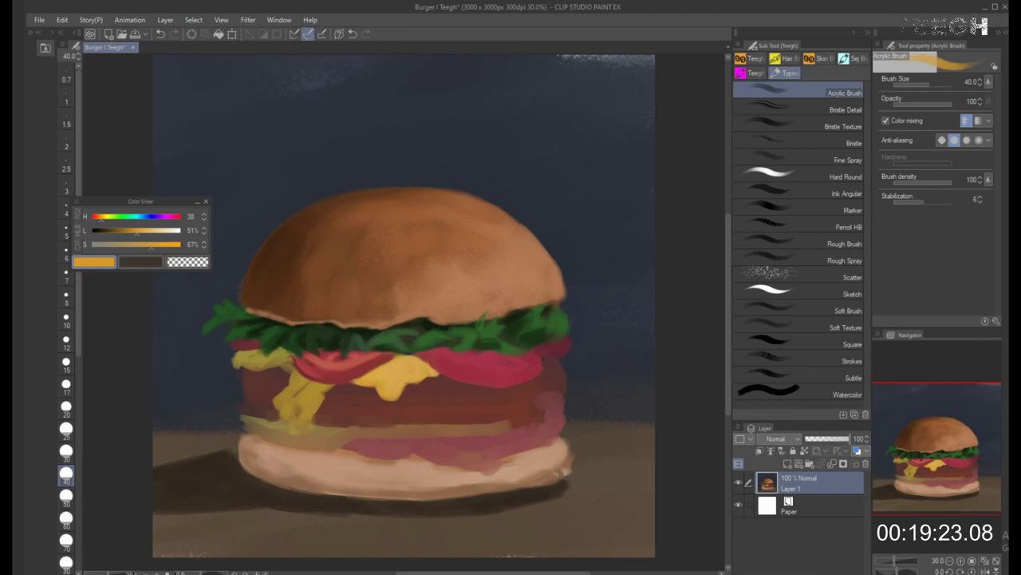
pyautogui.click(132, 233)
pyautogui.moveTo(132, 234); pyautogui.dragTo(128, 233)
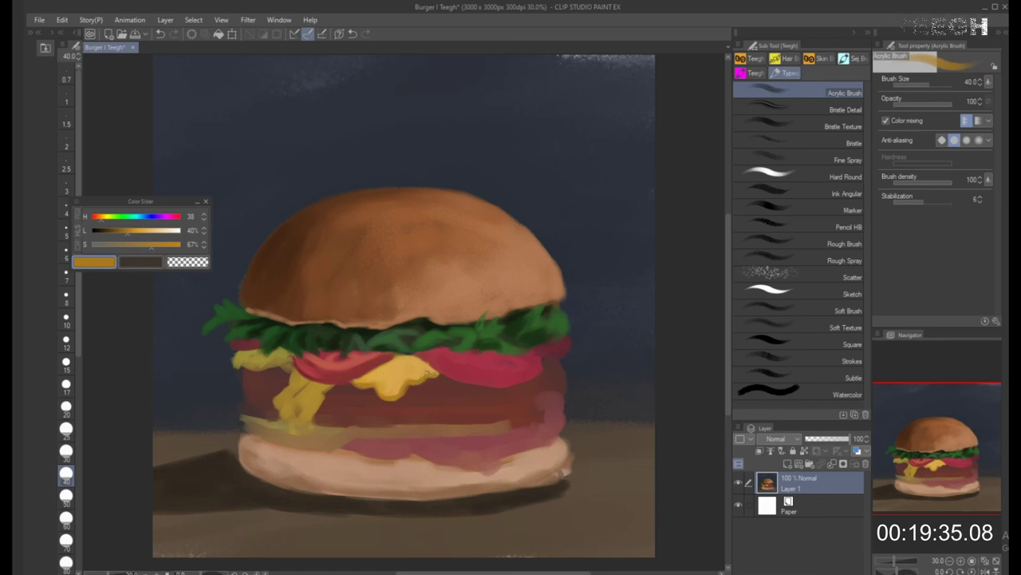
# Add L 40% ochre shading across the upper part of the middle cheese drip, enlarging the brush from 50 to 100
pyautogui.press(']')
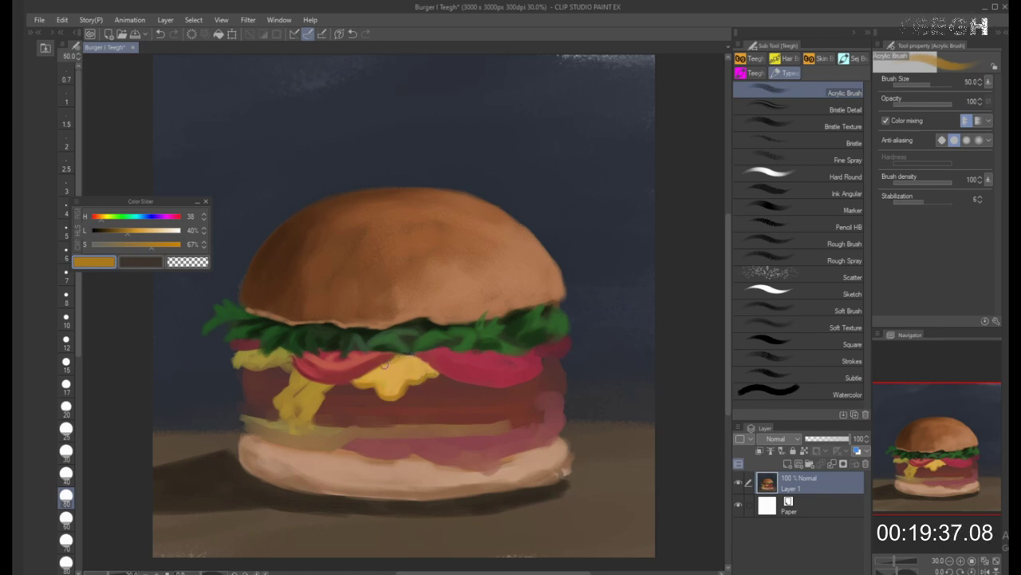
pyautogui.press(']')
pyautogui.press(']')
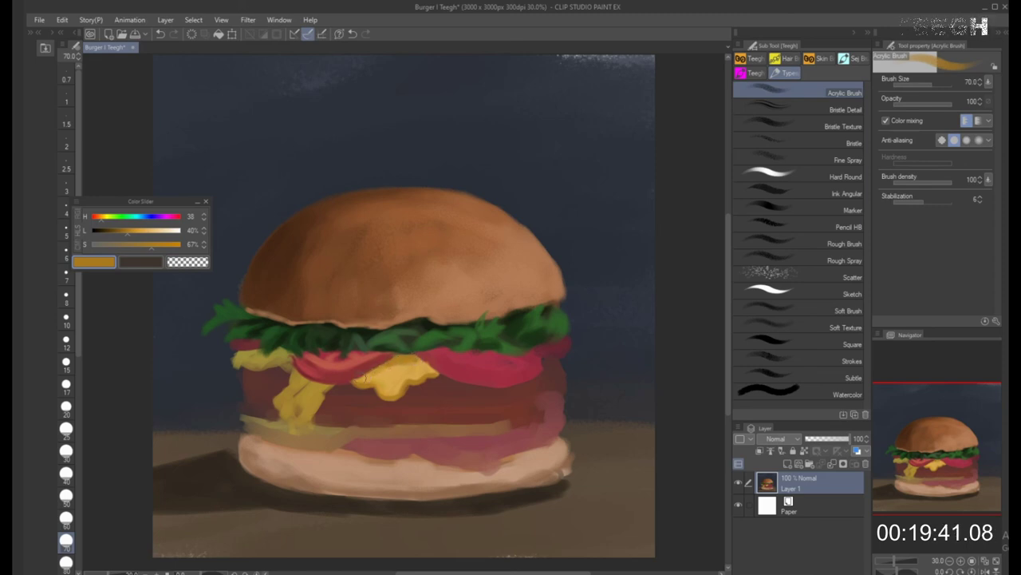
pyautogui.press(']')
pyautogui.press(']')
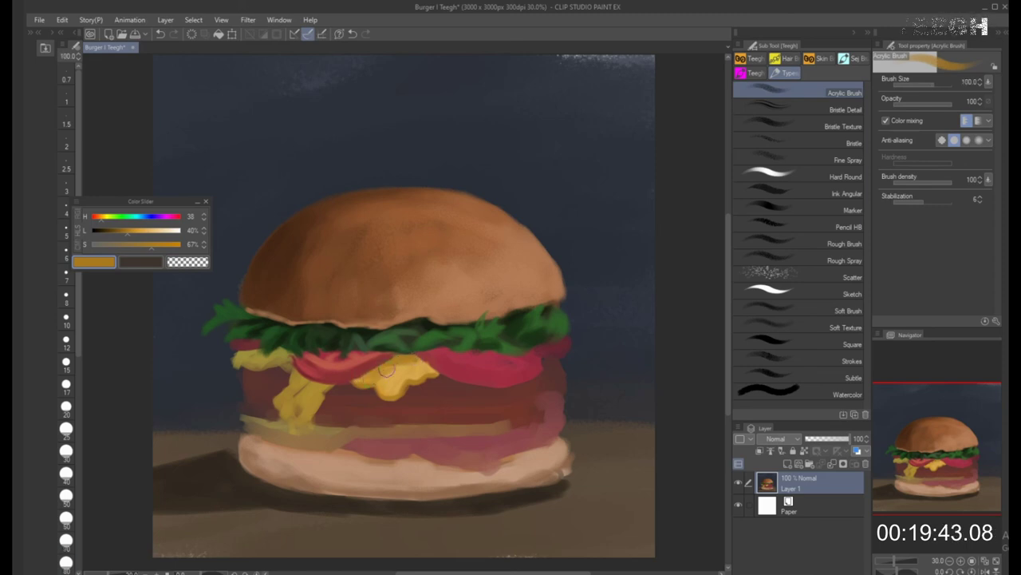
# Blend the middle cheese drip's light and shadow with sampled light yellow (L 57%) and ochres (L 42% and 47%) at brush sizes 100 and 80
pyautogui.keyDown('alt'); pyautogui.click(393, 366); pyautogui.keyUp('alt')
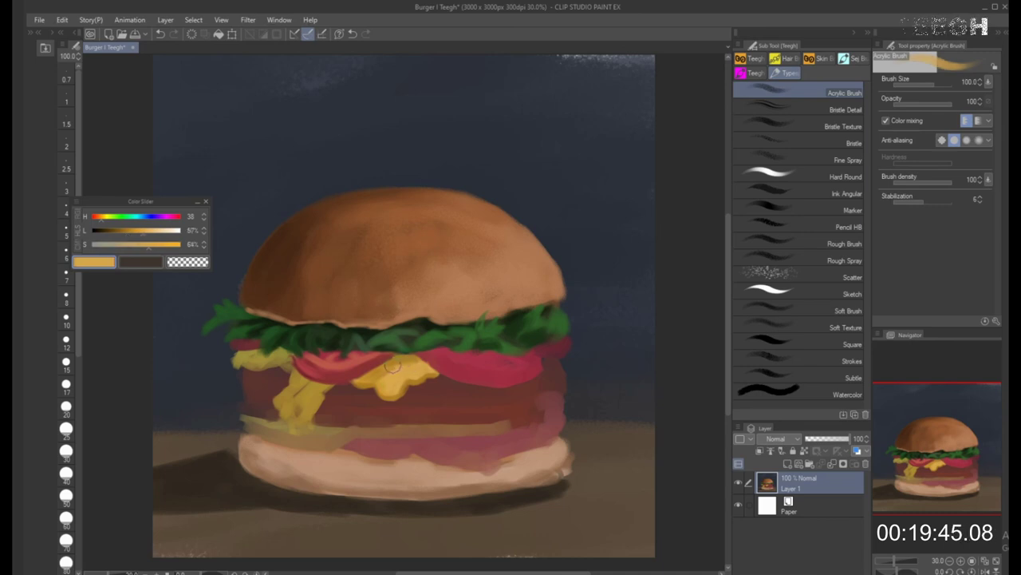
pyautogui.keyDown('alt'); pyautogui.click(409, 354); pyautogui.keyUp('alt')
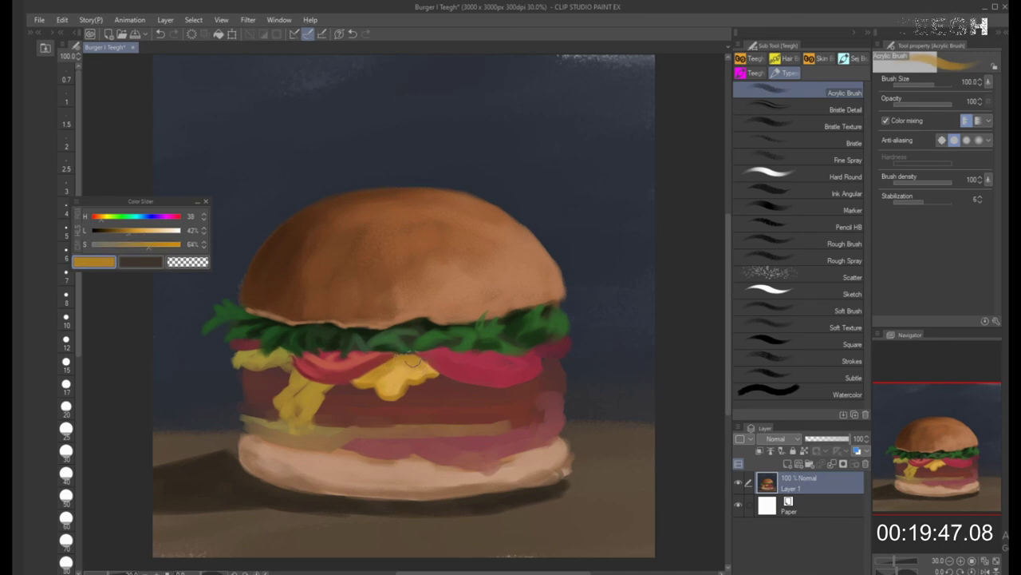
pyautogui.keyDown('alt'); pyautogui.click(391, 362); pyautogui.keyUp('alt')
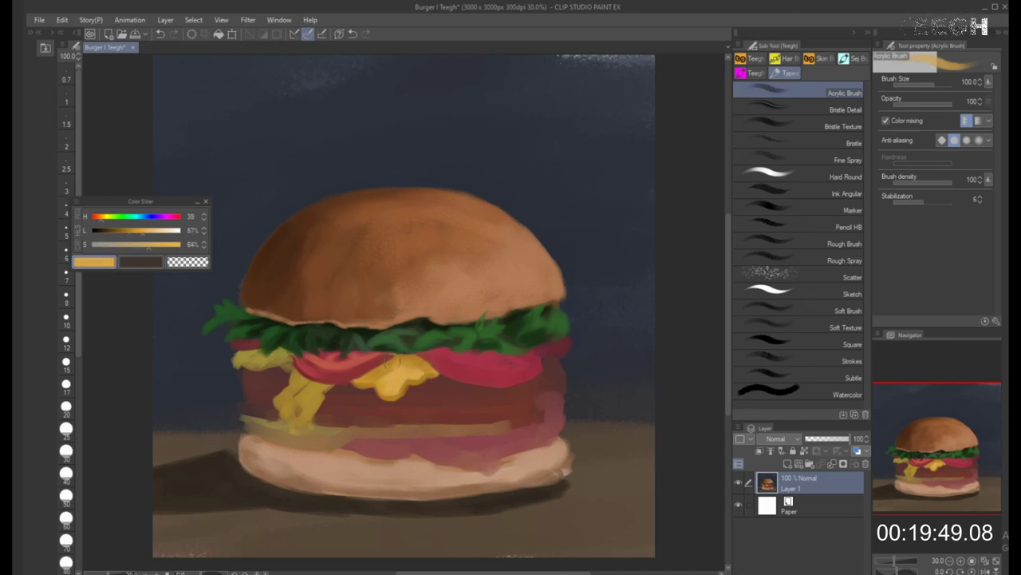
pyautogui.press('[')
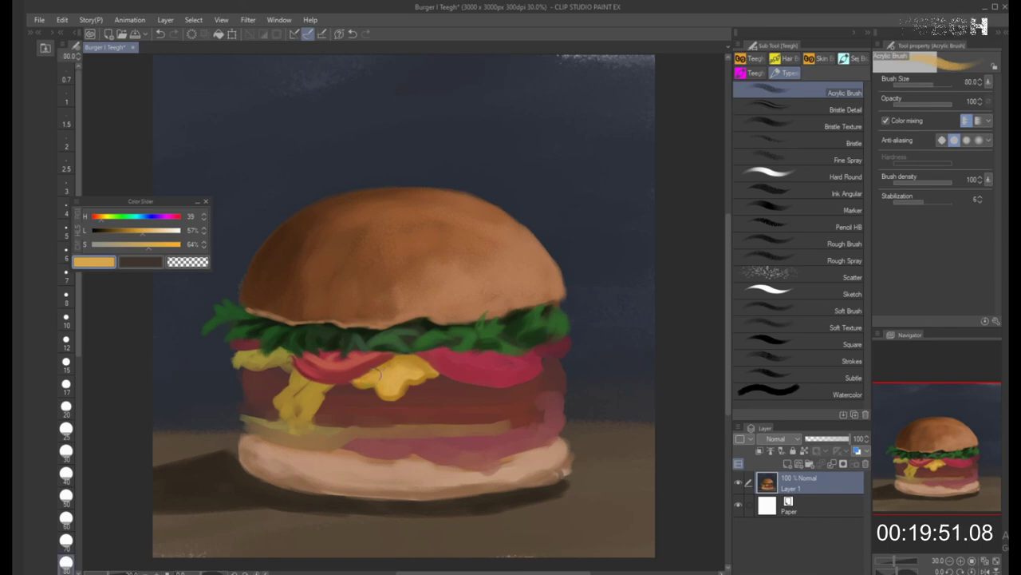
pyautogui.keyDown('alt'); pyautogui.click(382, 372); pyautogui.keyUp('alt')
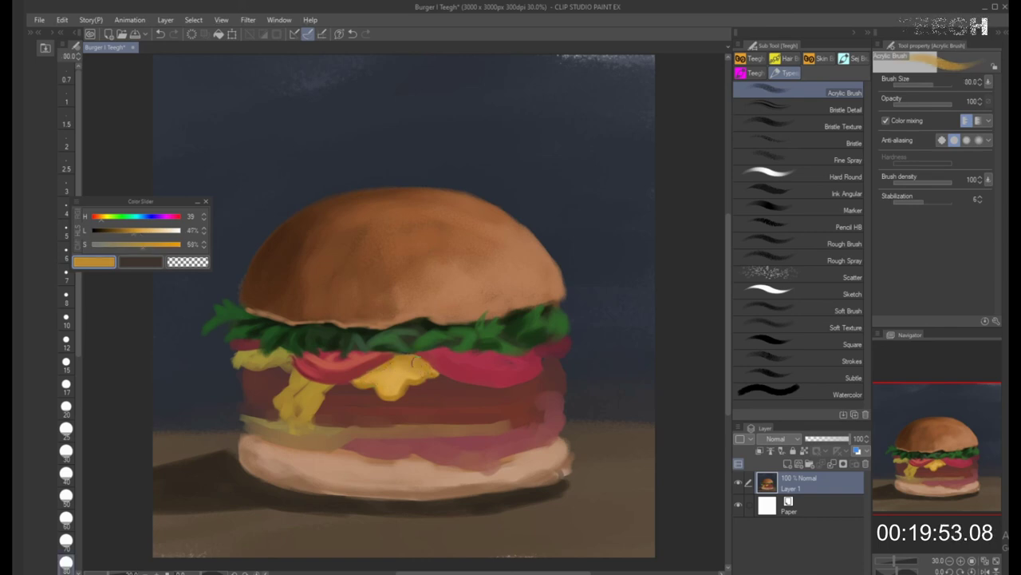
# Repaint the central melted cheese with a lighter yellow sampled from it, using the Acrylic Brush at size 60
pyautogui.press('[')
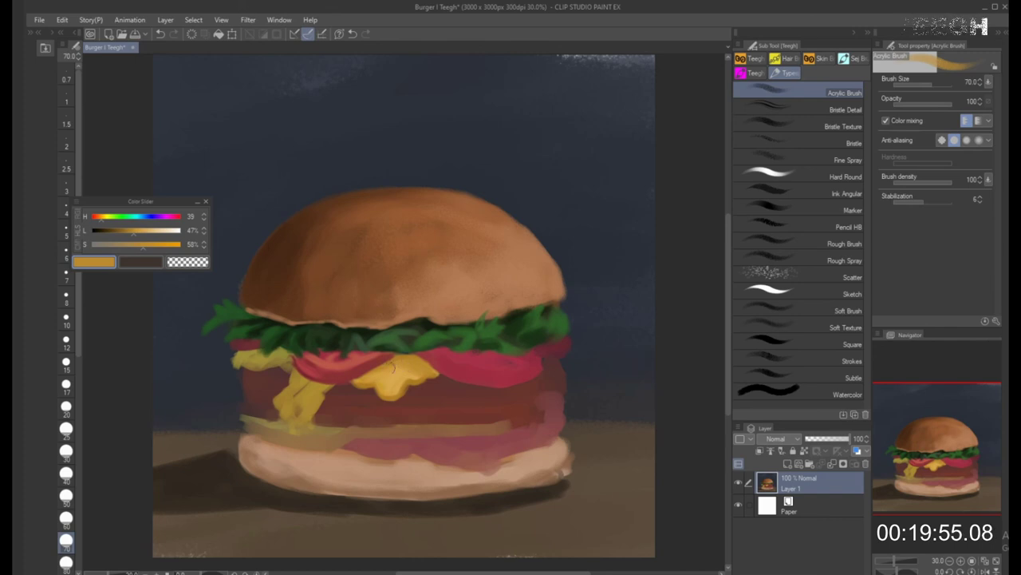
pyautogui.press('[')
pyautogui.press('[')
pyautogui.press(']')
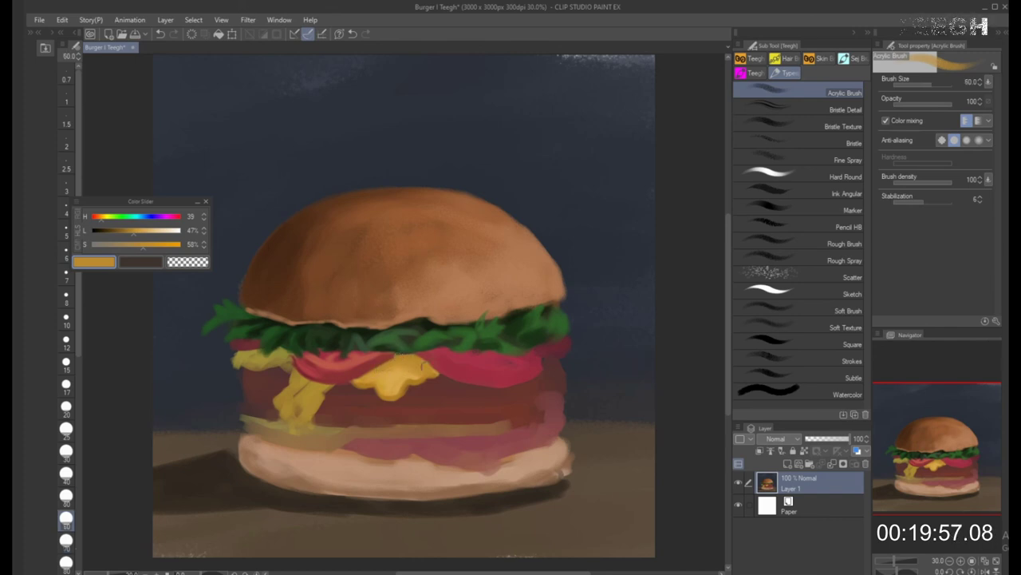
pyautogui.keyDown('alt'); pyautogui.click(407, 363); pyautogui.keyUp('alt')
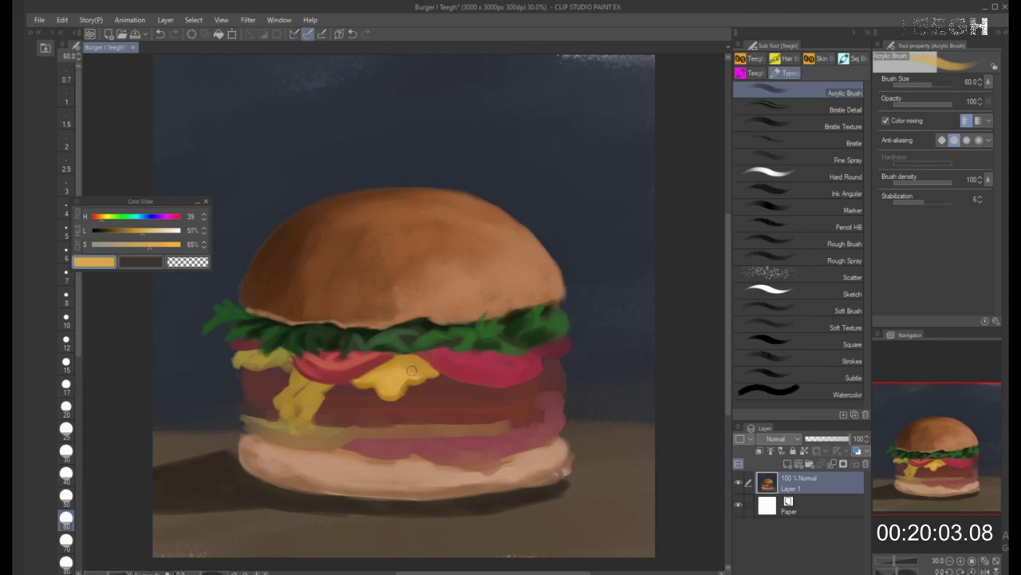
# Sample the patty's reddish brown, darken it to 18% luminosity, and paint a shadow on the patty beneath the central cheese's edge
pyautogui.keyDown('alt'); pyautogui.click(374, 392); pyautogui.keyUp('alt')
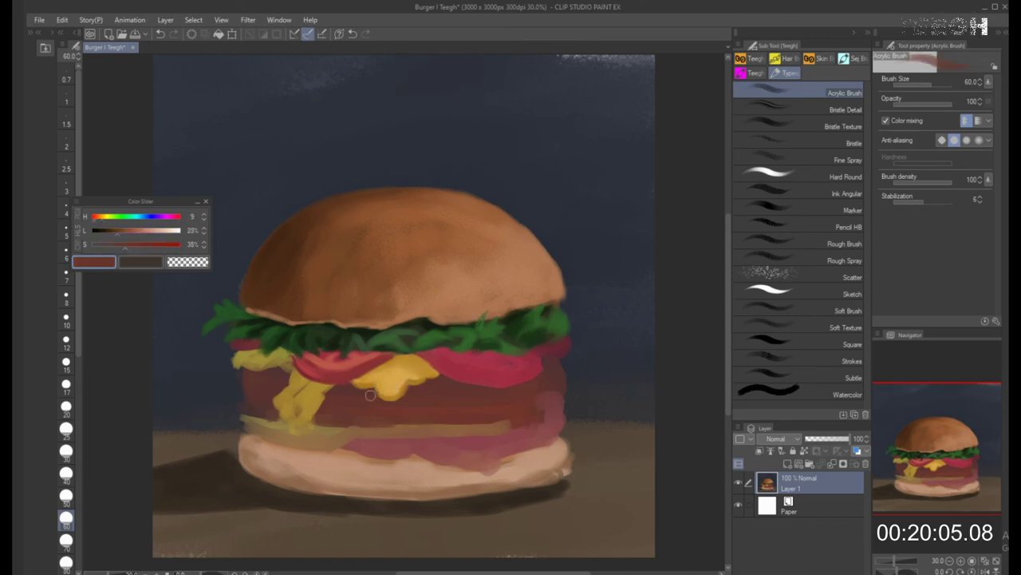
pyautogui.press(']')
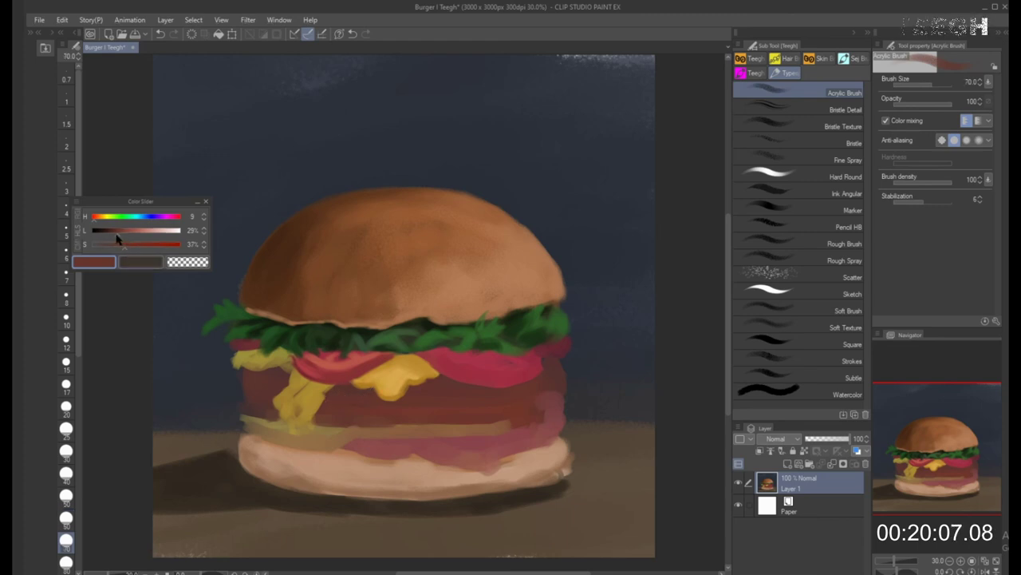
pyautogui.moveTo(118, 233); pyautogui.dragTo(106, 233)
pyautogui.moveTo(321, 390)
pyautogui.mouseDown()
pyautogui.moveTo(332, 403)
pyautogui.moveTo(324, 410)
pyautogui.moveTo(323, 401)
pyautogui.mouseUp()
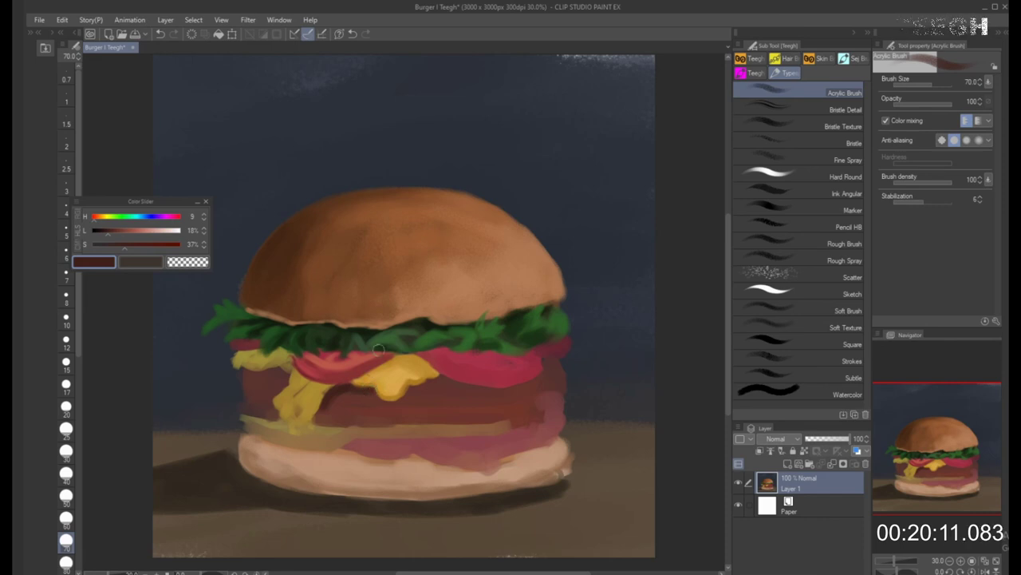
pyautogui.moveTo(372, 392)
pyautogui.mouseDown()
pyautogui.moveTo(391, 401)
pyautogui.moveTo(409, 391)
pyautogui.mouseUp()
pyautogui.press('[')
pyautogui.press('[')
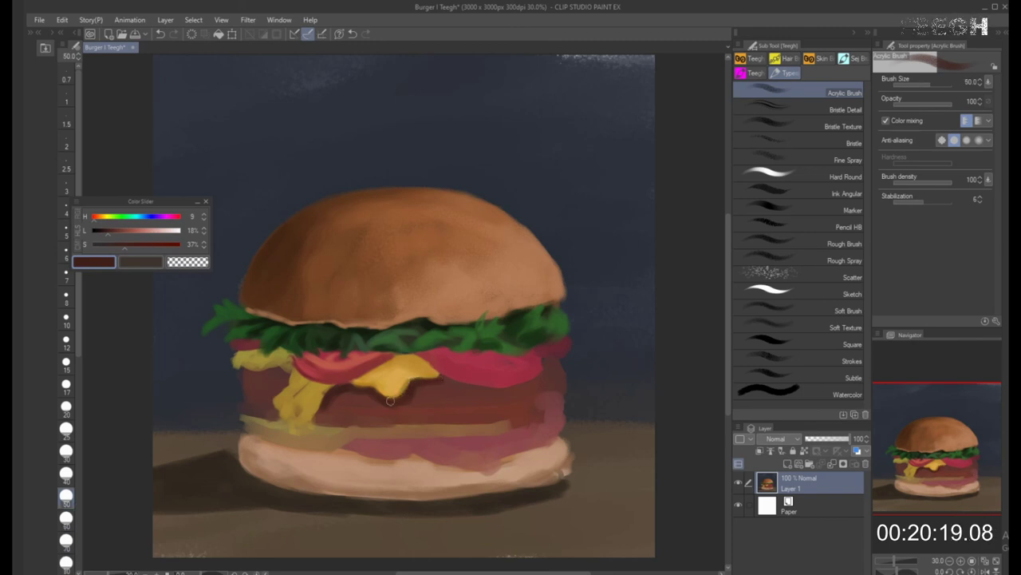
# Shade the patty between the left cheese strip and the central cheese in dark brown, with the brush enlarged to 150
pyautogui.press(']')
pyautogui.press(']')
pyautogui.press(']')
pyautogui.press(']')
pyautogui.press(']')
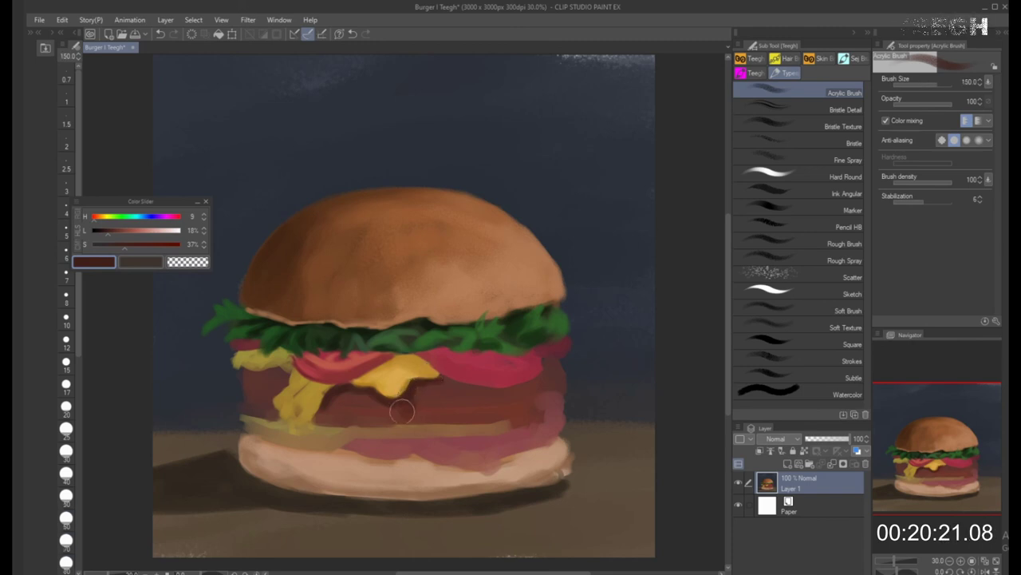
pyautogui.moveTo(356, 393); pyautogui.dragTo(324, 417)
pyautogui.press('[')
pyautogui.press('[')
pyautogui.press('[')
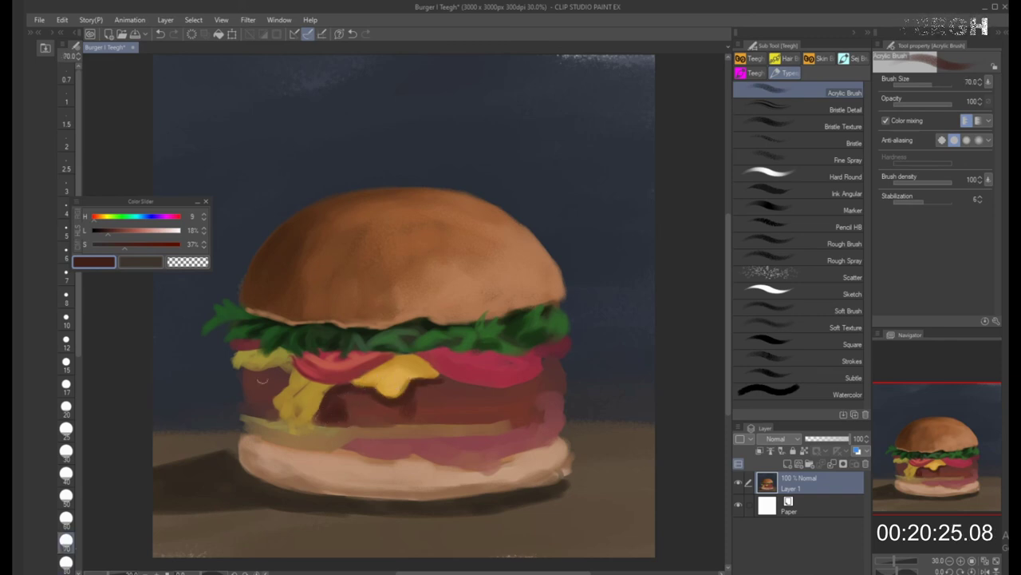
# Darken the patty area left of the cheese strip with dark brown strokes, using brush sizes between 60 and 80
pyautogui.press('[')
pyautogui.press('[')
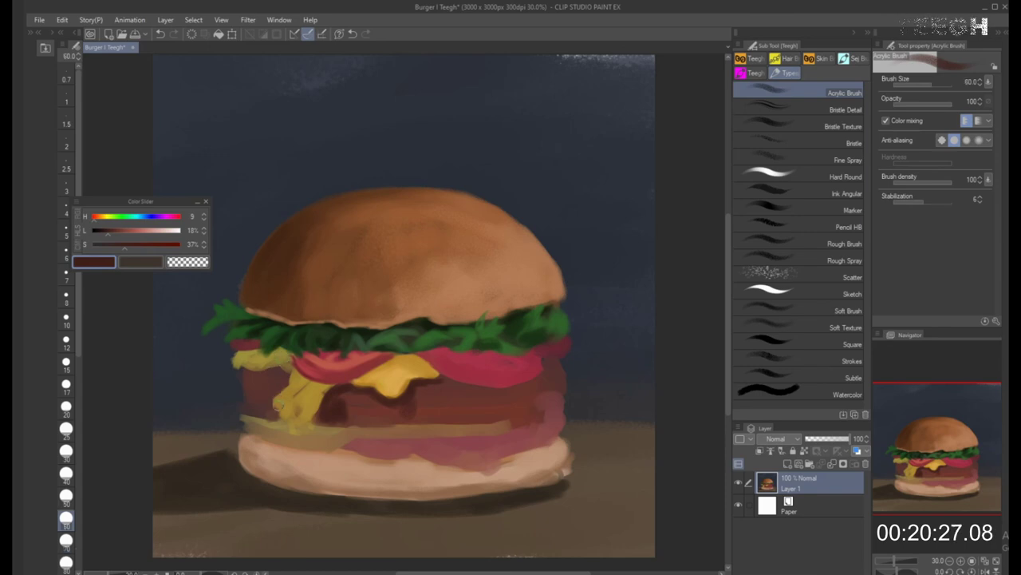
pyautogui.press(']')
pyautogui.moveTo(267, 403); pyautogui.dragTo(275, 414)
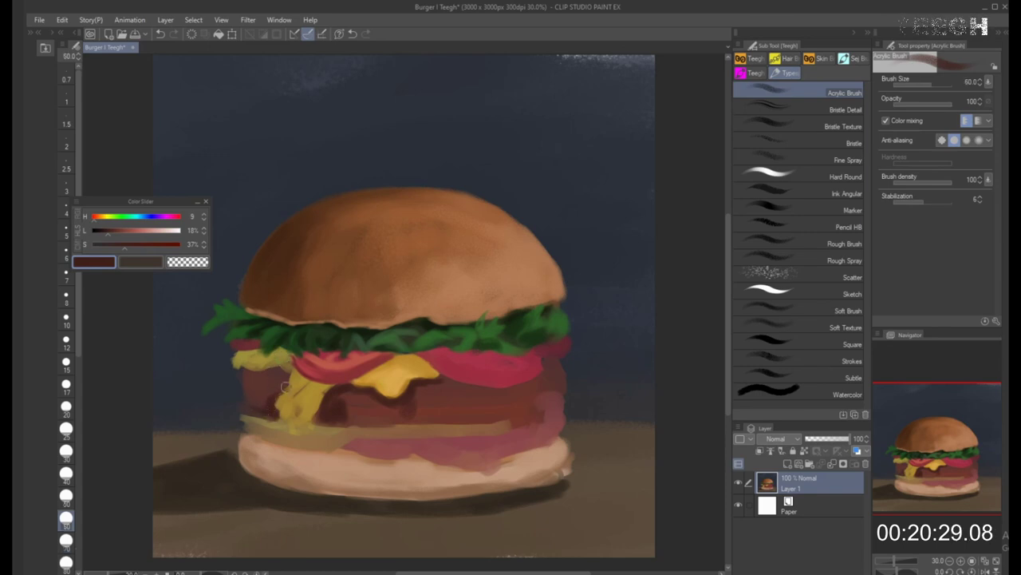
pyautogui.press(']')
pyautogui.press(']')
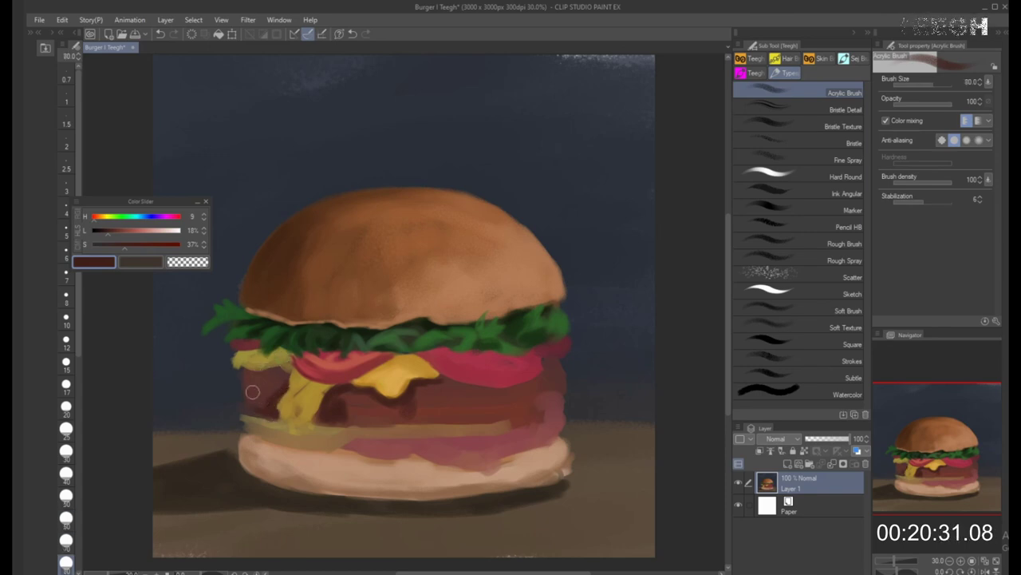
pyautogui.press('[')
pyautogui.press('[')
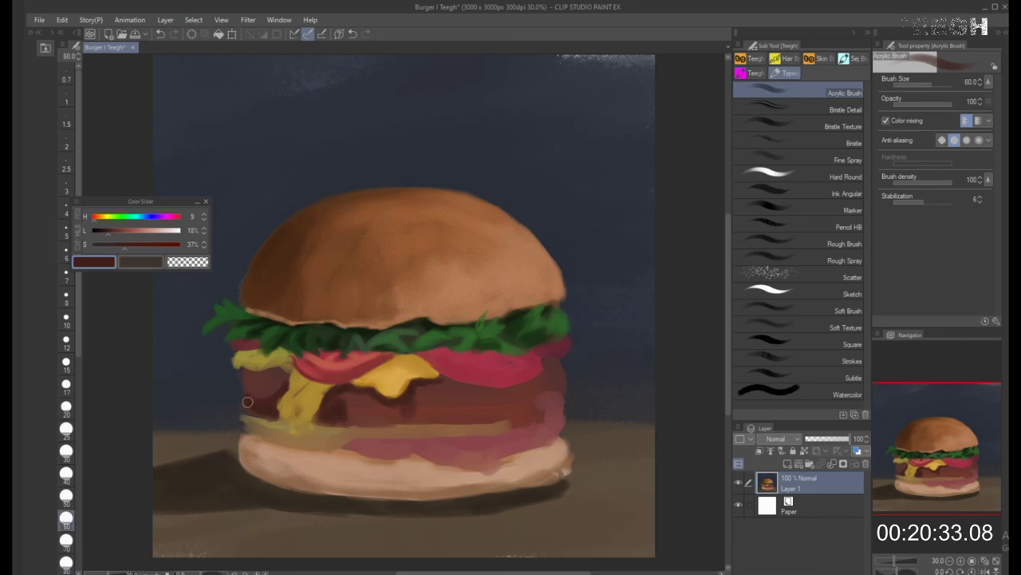
# Fill the middle of the patty beneath the central cheese with dark brown, using brush sizes between 80 and 120
pyautogui.press(']')
pyautogui.press(']')
pyautogui.press(']')
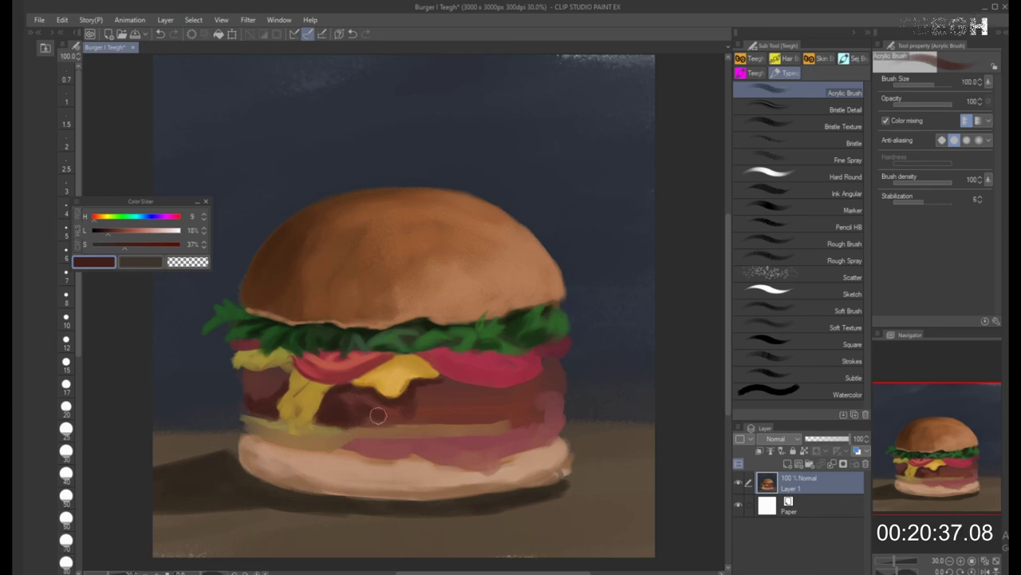
pyautogui.press('[')
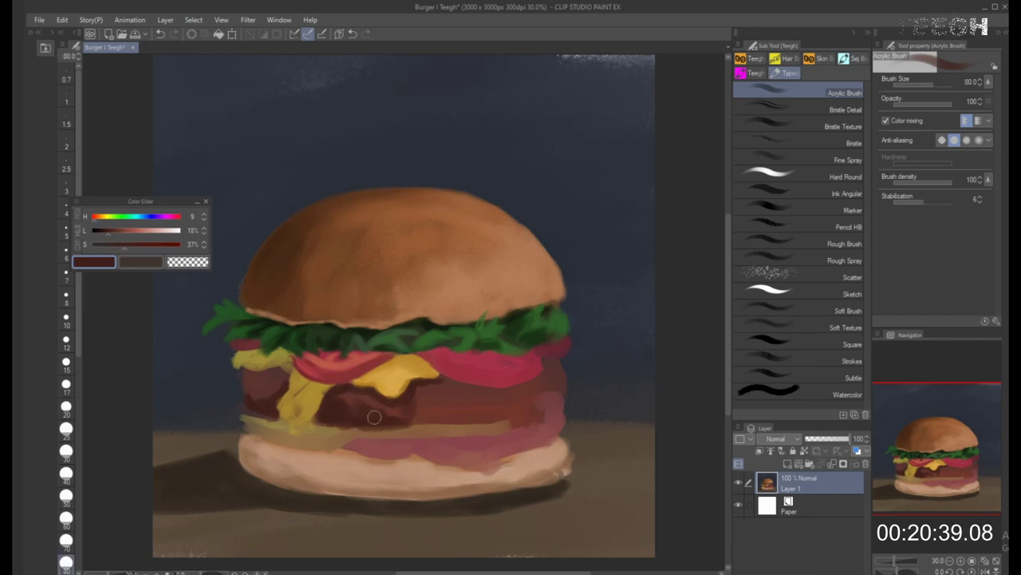
pyautogui.press(']')
pyautogui.press(']')
pyautogui.press(']')
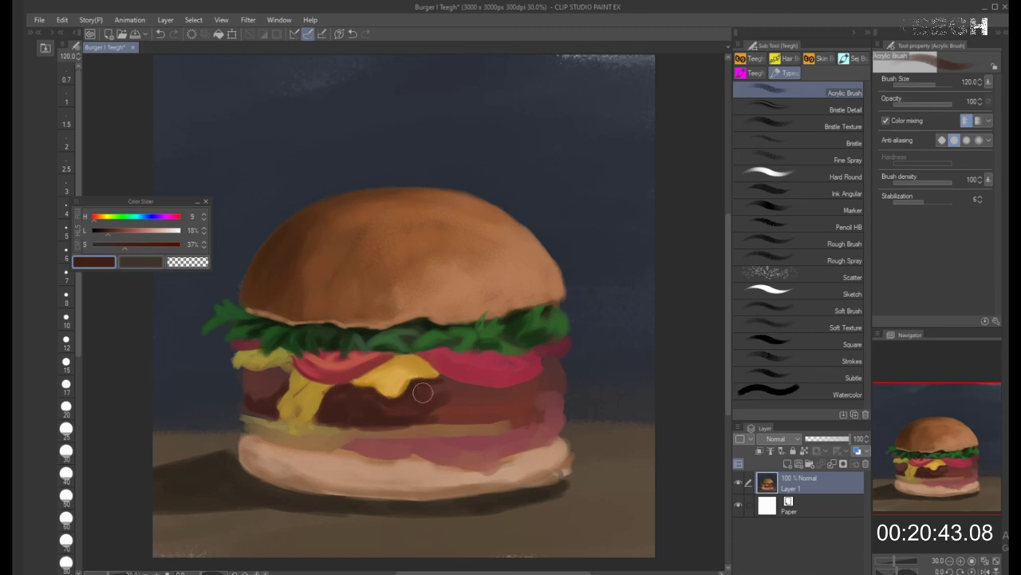
# Paint a dark brown shadow on the patty along the underside of the right tomato slice, reducing the brush to 60
pyautogui.press('[')
pyautogui.press('[')
pyautogui.press('[')
pyautogui.press('[')
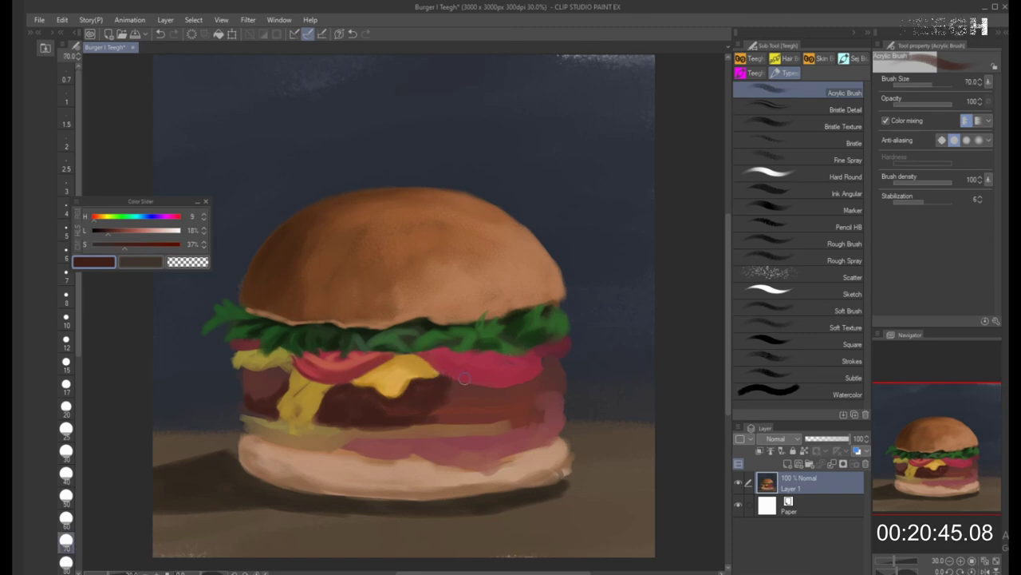
pyautogui.press('[')
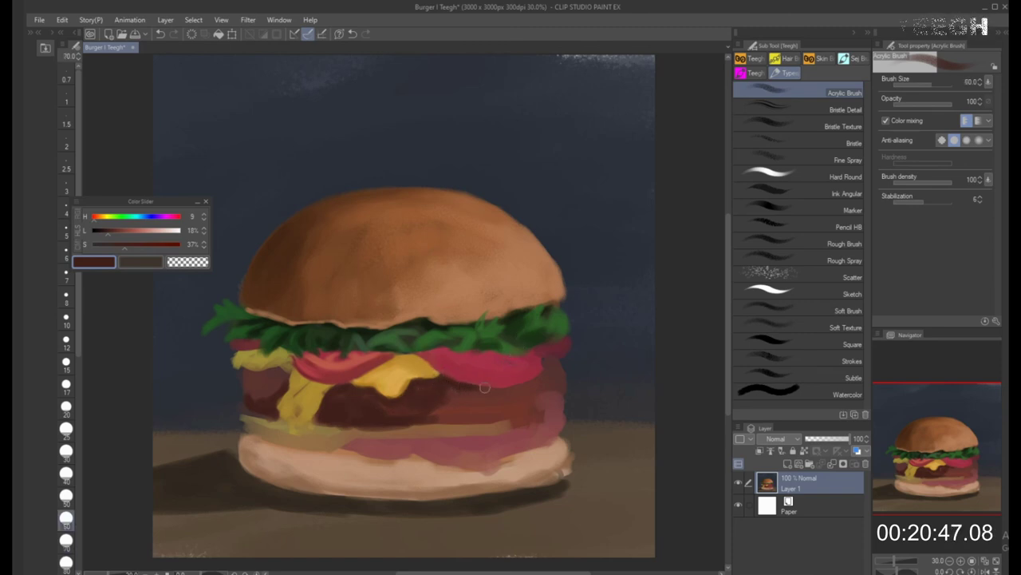
# Extend the dark brown shading across the patty to the burger's right end with a larger brush around size 100
pyautogui.press(']')
pyautogui.press(']')
pyautogui.press(']')
pyautogui.press(']')
pyautogui.moveTo(423, 418)
pyautogui.mouseDown()
pyautogui.moveTo(502, 415)
pyautogui.moveTo(460, 398)
pyautogui.moveTo(434, 411)
pyautogui.moveTo(487, 412)
pyautogui.moveTo(557, 337)
pyautogui.moveTo(521, 380)
pyautogui.moveTo(523, 408)
pyautogui.moveTo(482, 414)
pyautogui.moveTo(548, 396)
pyautogui.mouseUp()
pyautogui.press('[')
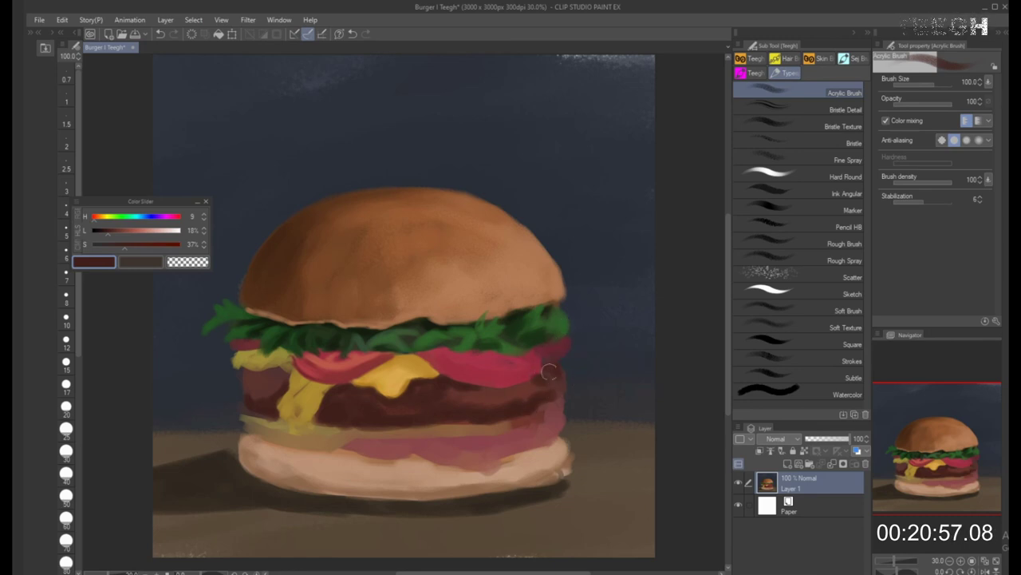
pyautogui.press('[')
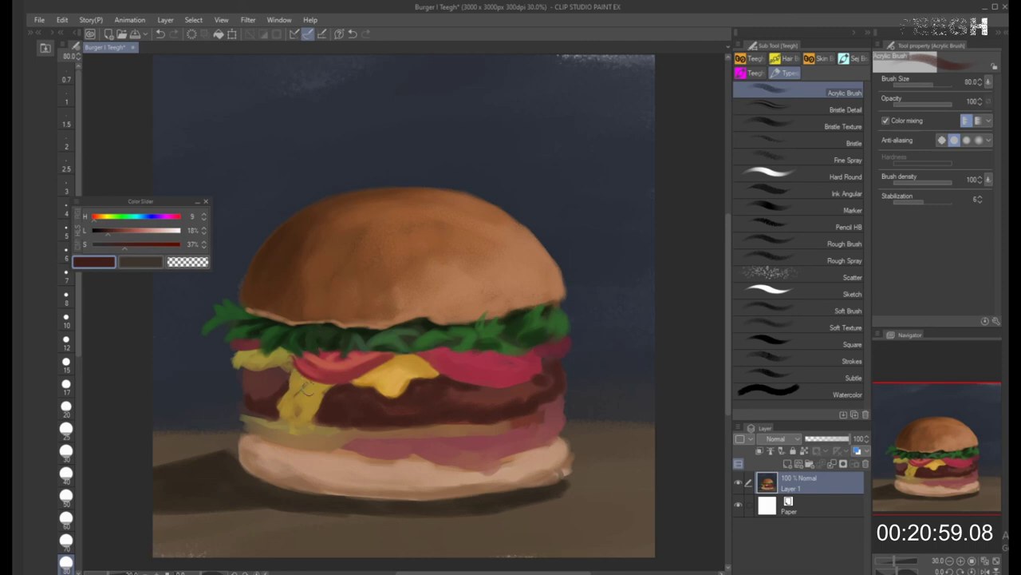
# Sample yellow from the left cheese strip and paint melted cheese drips over the left end of the patty at brush size 70–80
pyautogui.keyDown('alt'); pyautogui.click(302, 373); pyautogui.keyUp('alt')
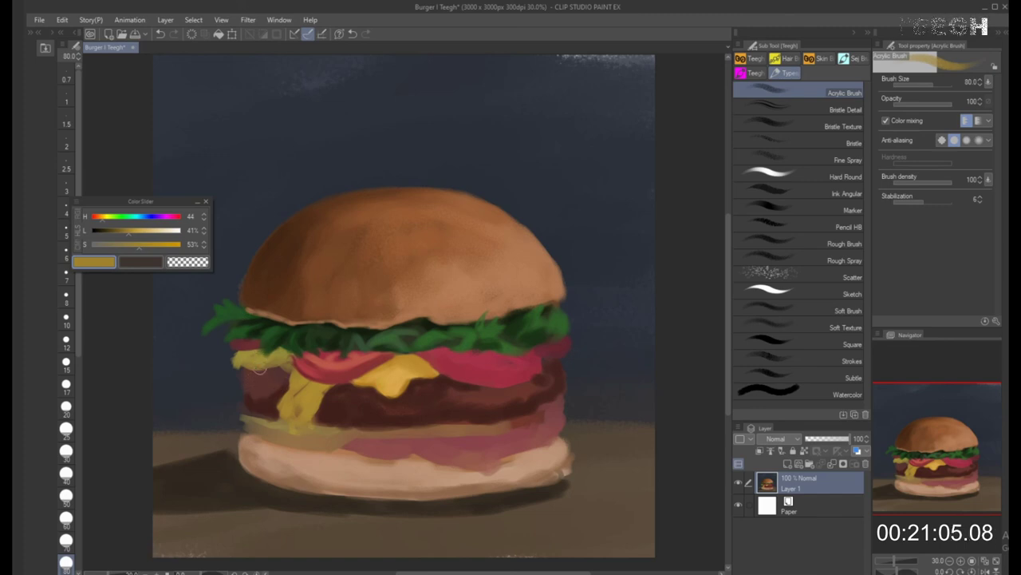
pyautogui.keyDown('alt'); pyautogui.click(226, 360); pyautogui.keyUp('alt')
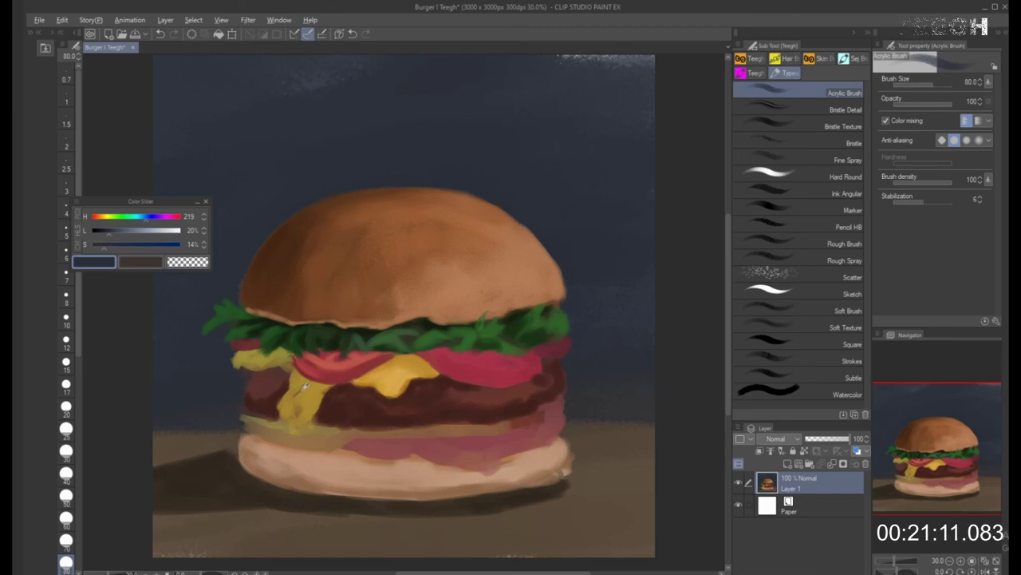
pyautogui.keyDown('alt'); pyautogui.click(287, 363); pyautogui.keyUp('alt')
pyautogui.keyDown('alt'); pyautogui.click(309, 375); pyautogui.keyUp('alt')
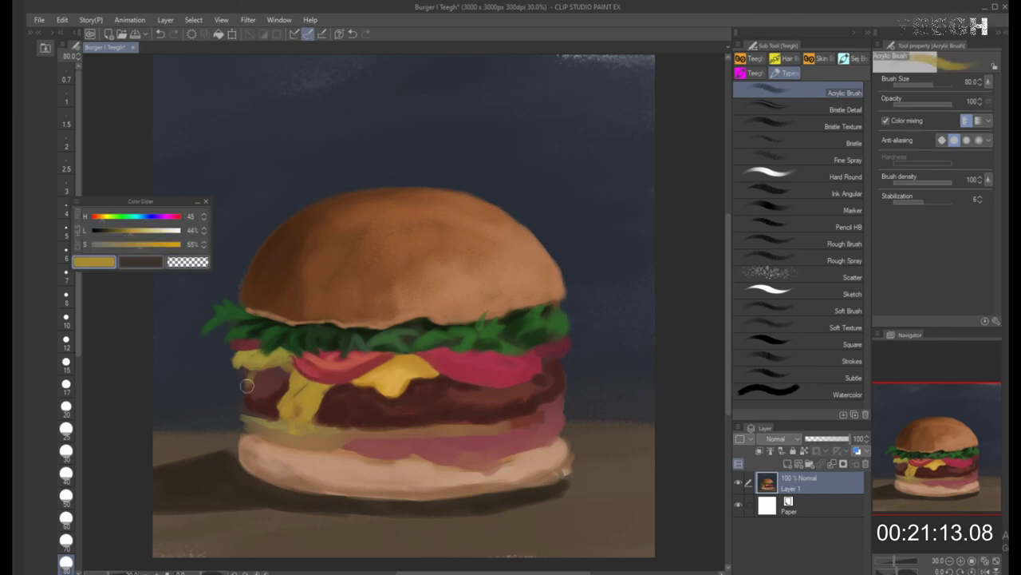
pyautogui.moveTo(251, 379)
pyautogui.mouseDown()
pyautogui.moveTo(245, 386)
pyautogui.moveTo(263, 353)
pyautogui.mouseUp()
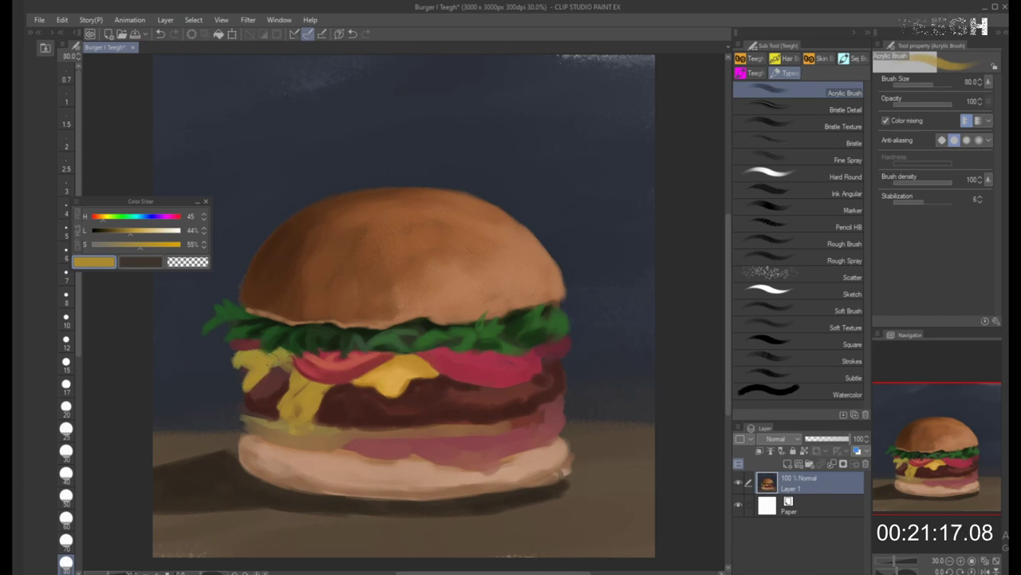
pyautogui.press('[')
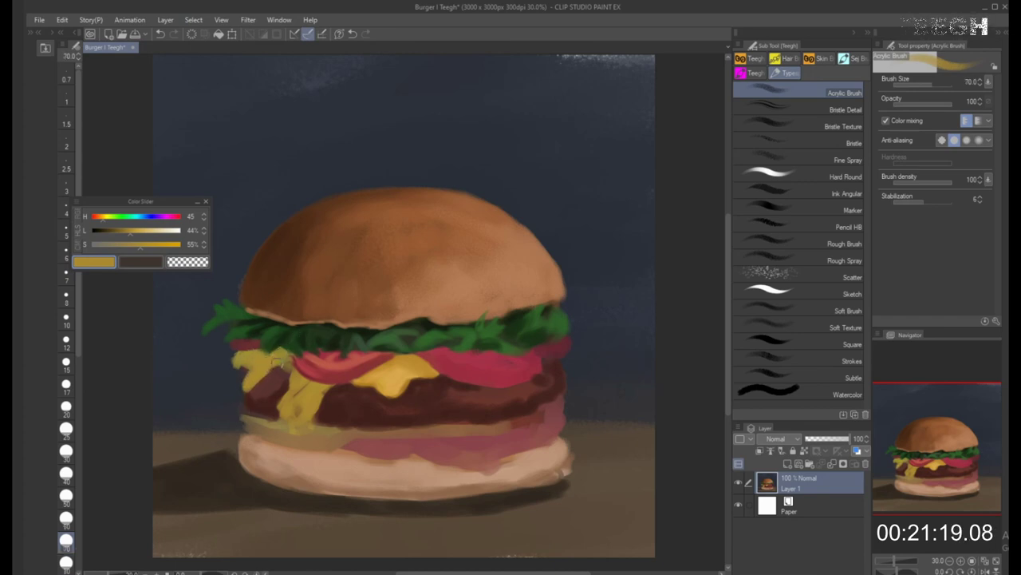
pyautogui.moveTo(276, 373)
pyautogui.mouseDown()
pyautogui.moveTo(272, 387)
pyautogui.moveTo(282, 359)
pyautogui.mouseUp()
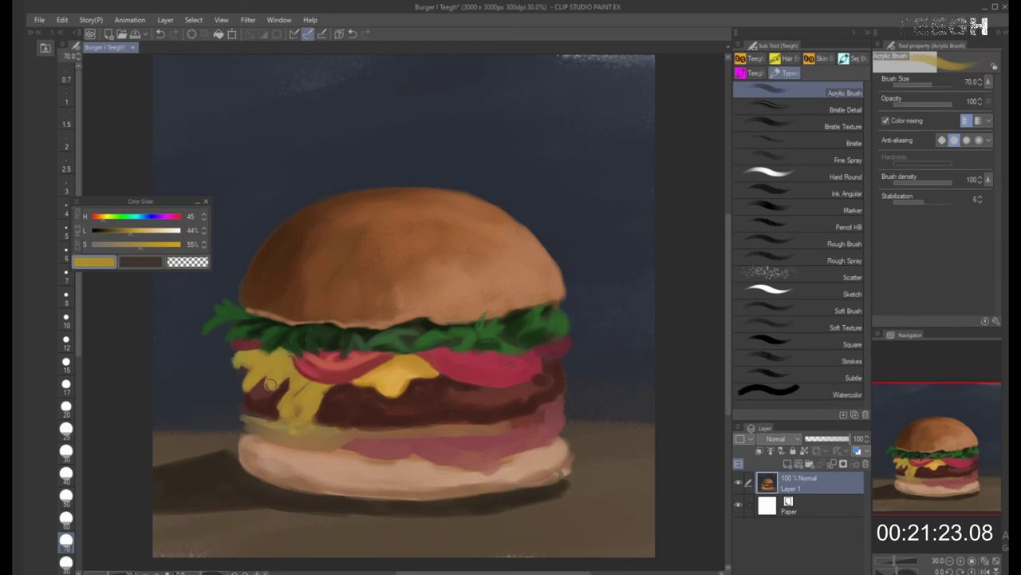
# Trim the outer left edge of the cheese with dark blue sampled from the background, using brush size 70
pyautogui.keyDown('alt'); pyautogui.click(276, 341); pyautogui.keyUp('alt')
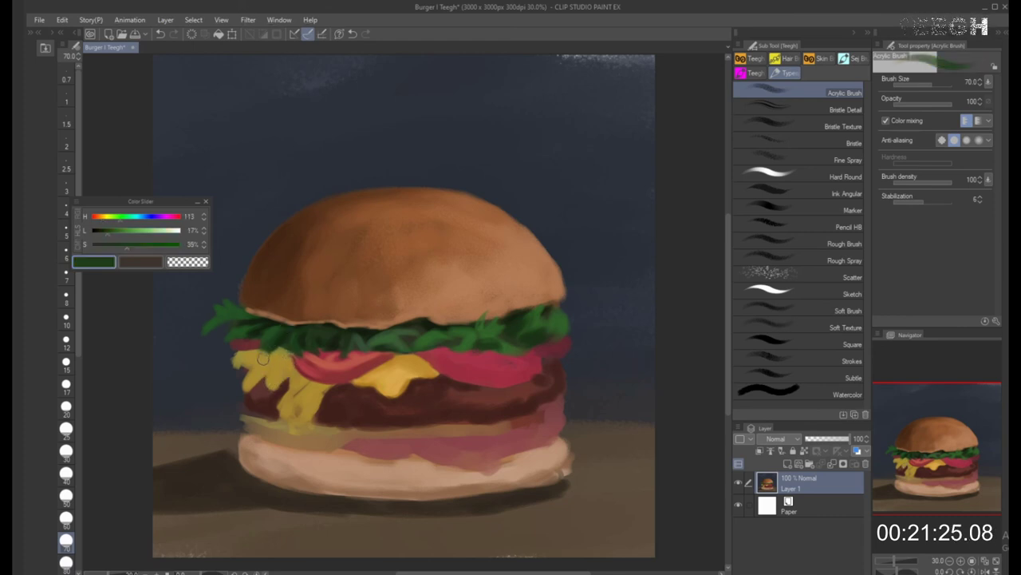
pyautogui.keyDown('alt'); pyautogui.click(264, 359); pyautogui.keyUp('alt')
pyautogui.moveTo(226, 362)
pyautogui.mouseDown()
pyautogui.moveTo(229, 379)
pyautogui.moveTo(228, 358)
pyautogui.moveTo(238, 356)
pyautogui.mouseUp()
pyautogui.keyDown('alt'); pyautogui.click(219, 372); pyautogui.keyUp('alt')
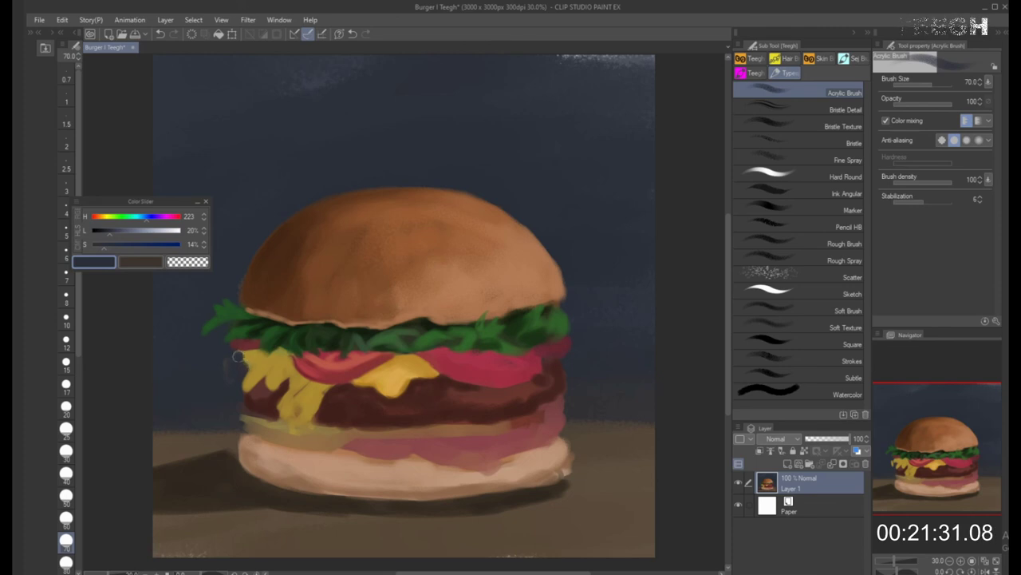
pyautogui.press(']')
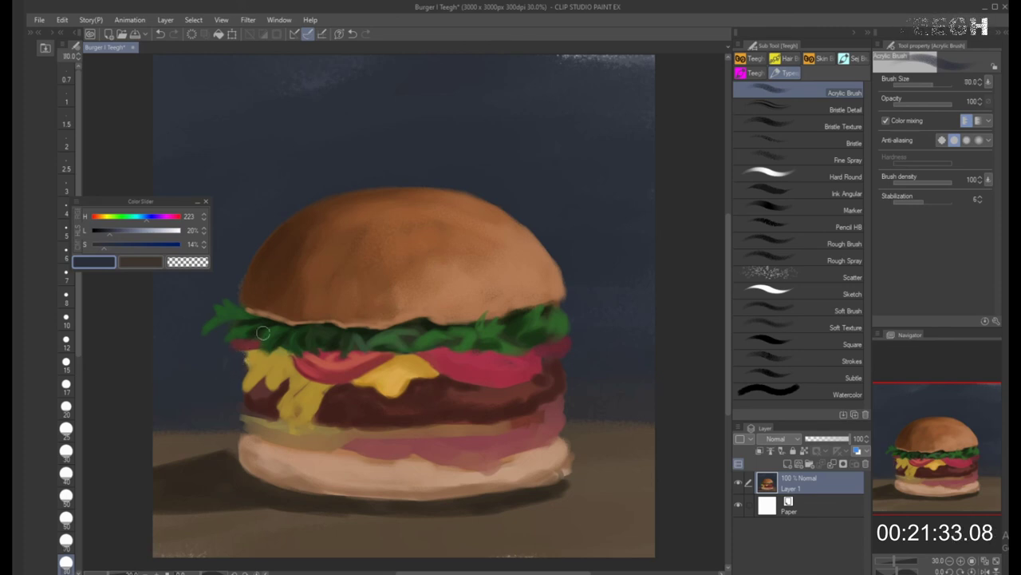
pyautogui.keyDown('alt'); pyautogui.click(249, 351); pyautogui.keyUp('alt')
pyautogui.press('[')
pyautogui.moveTo(243, 363)
pyautogui.mouseDown()
pyautogui.moveTo(249, 354)
pyautogui.moveTo(238, 361)
pyautogui.mouseUp()
pyautogui.keyDown('alt'); pyautogui.click(239, 362); pyautogui.keyUp('alt')
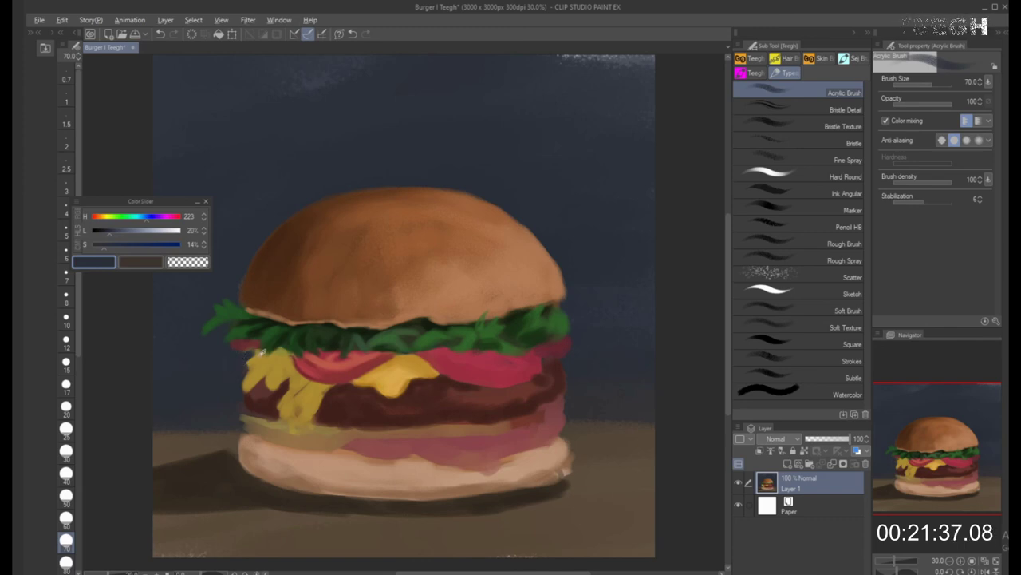
# Repaint the patty between the left cheese drips with sampled browns at brush size 50–60, defining the drips' edges
pyautogui.keyDown('alt'); pyautogui.click(253, 356); pyautogui.keyUp('alt')
pyautogui.press('[')
pyautogui.keyDown('alt'); pyautogui.click(259, 383); pyautogui.keyUp('alt')
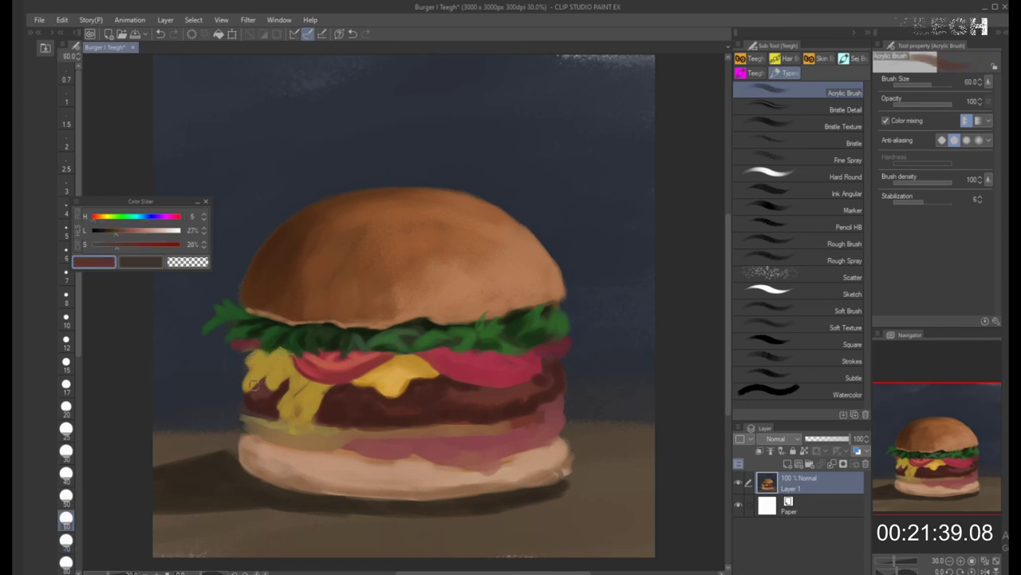
pyautogui.press('[')
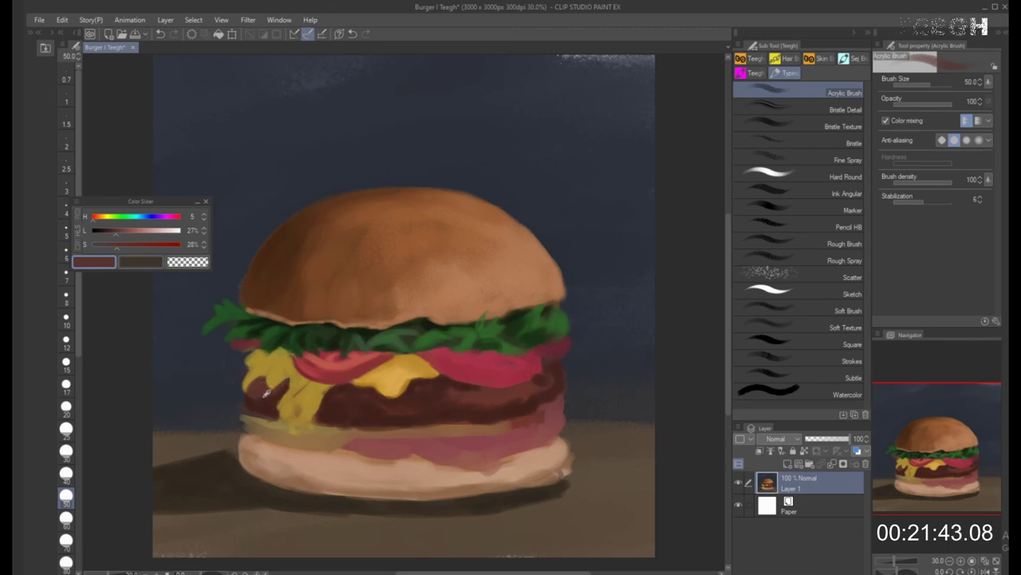
pyautogui.keyDown('alt'); pyautogui.click(256, 405); pyautogui.keyUp('alt')
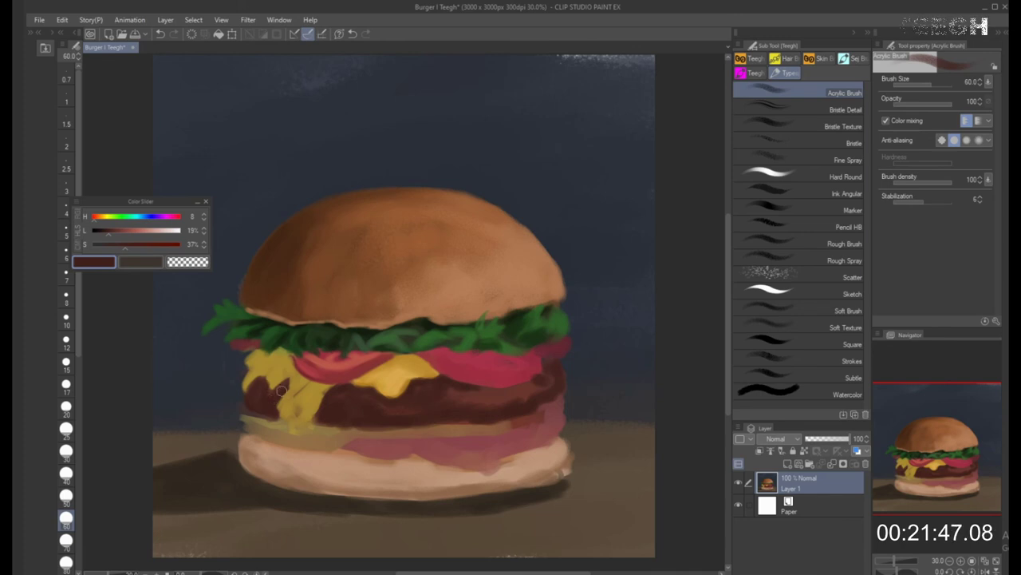
pyautogui.moveTo(270, 386)
pyautogui.mouseDown()
pyautogui.moveTo(265, 399)
pyautogui.moveTo(275, 399)
pyautogui.mouseUp()
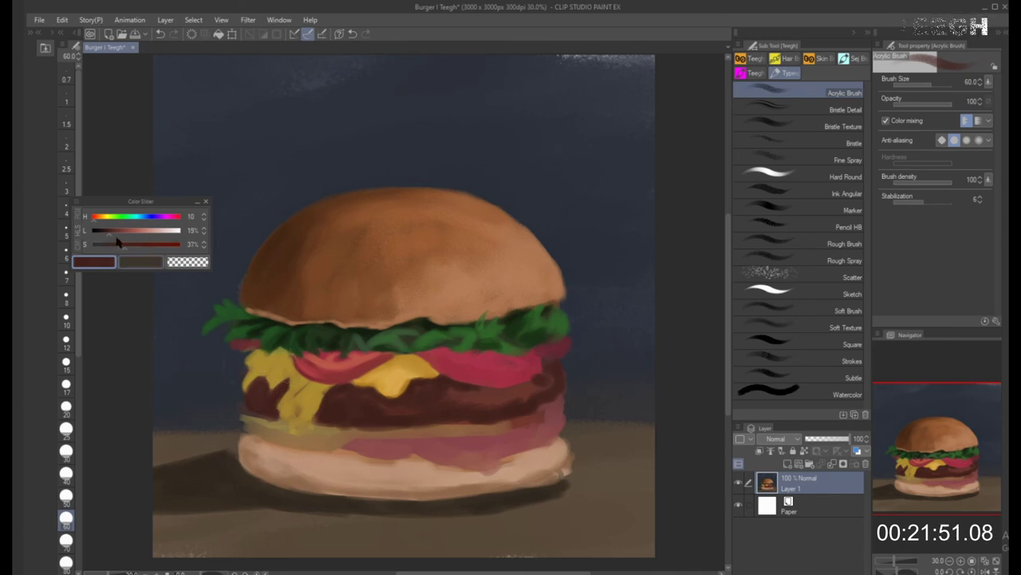
# Darken the brown to luminosity 14% and deepen the patty between the left cheese drips at brush size 100
pyautogui.moveTo(110, 232); pyautogui.dragTo(105, 233)
pyautogui.press('[')
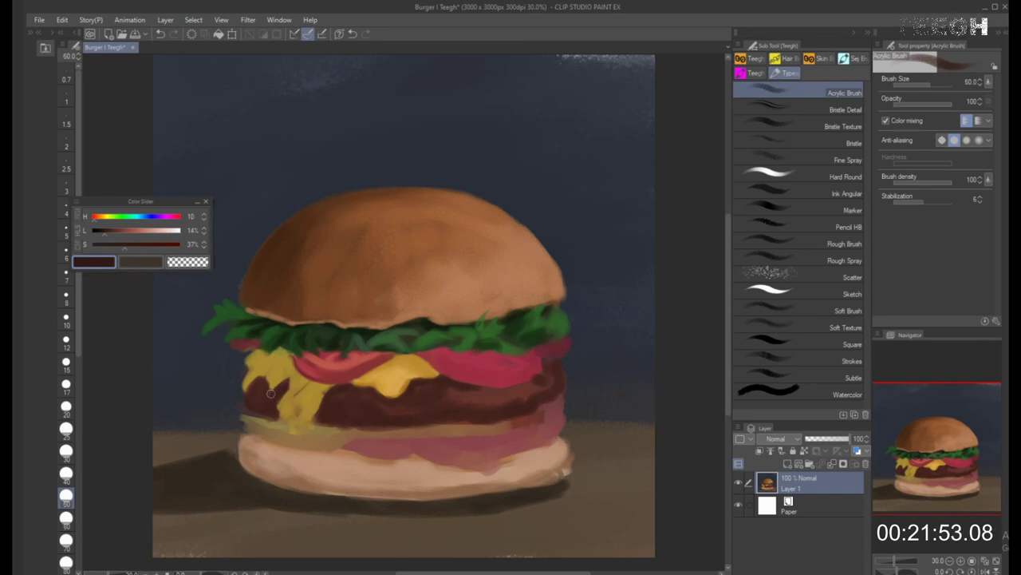
pyautogui.press(']')
pyautogui.press(']')
pyautogui.press(']')
pyautogui.press(']')
pyautogui.press(']')
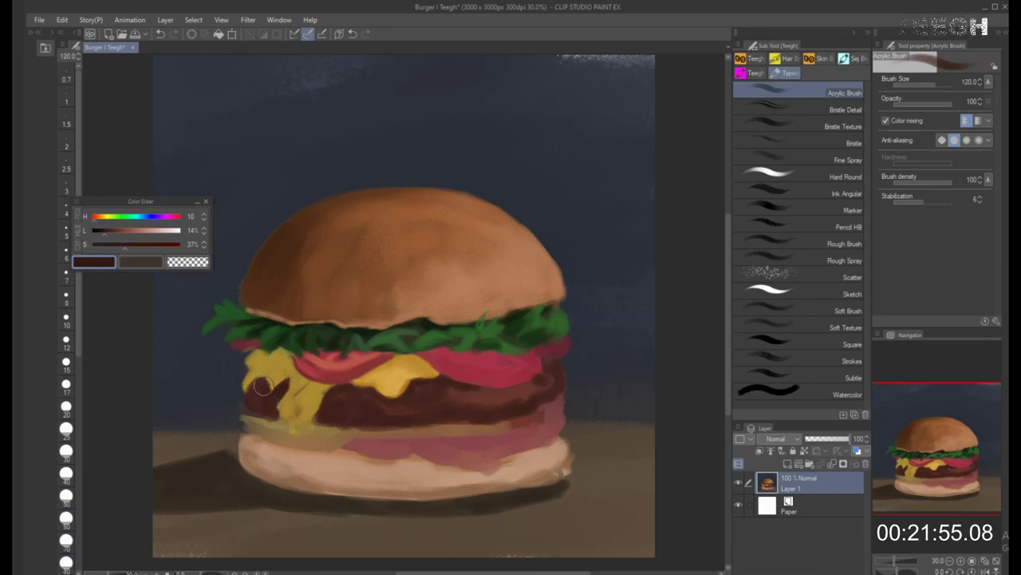
pyautogui.press('[')
pyautogui.moveTo(273, 393); pyautogui.dragTo(257, 386)
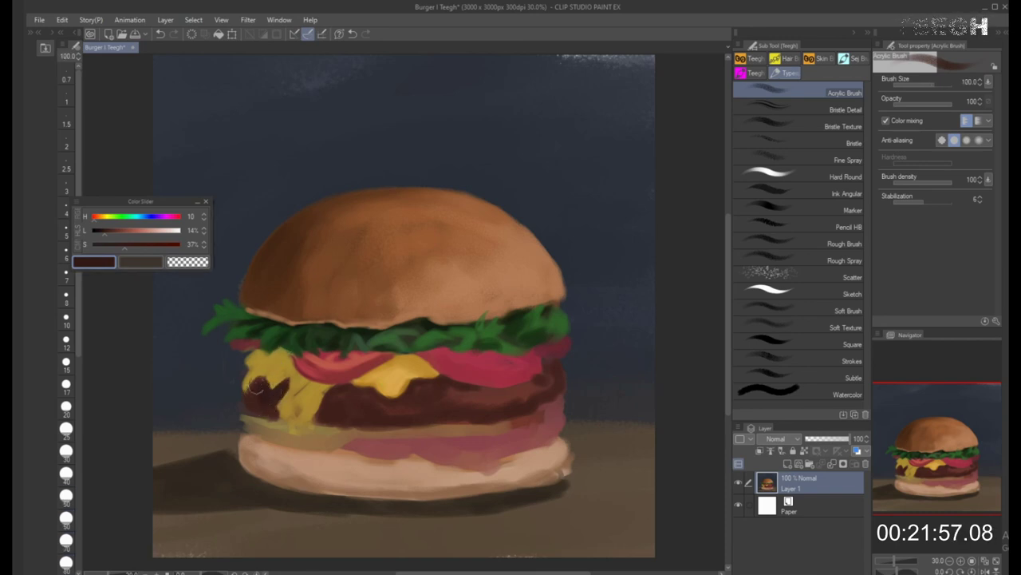
# Refine the dark patty edge along the long left cheese drip with the same brown at brush size 50–70
pyautogui.press('[')
pyautogui.press('[')
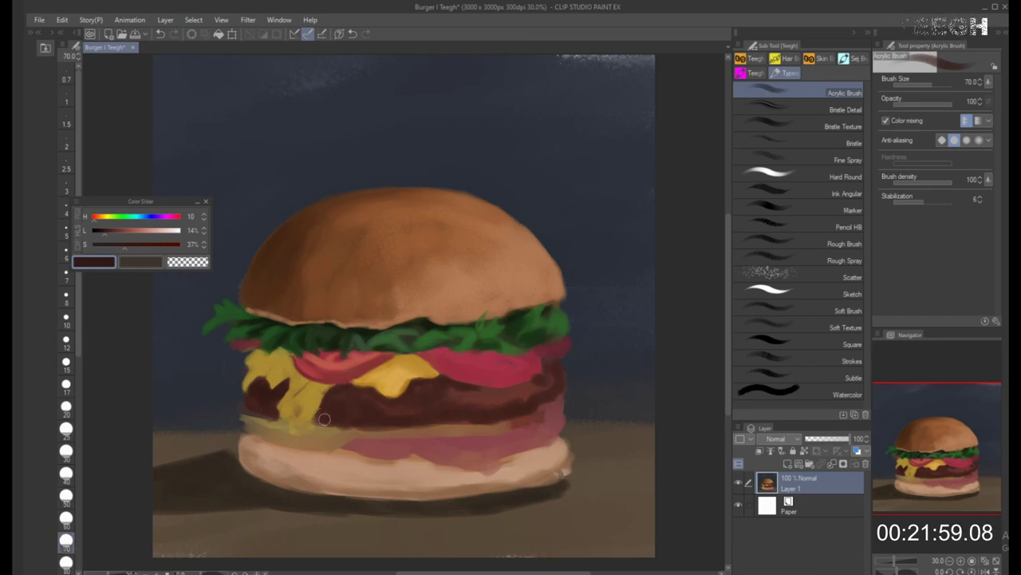
pyautogui.moveTo(278, 415); pyautogui.dragTo(281, 395)
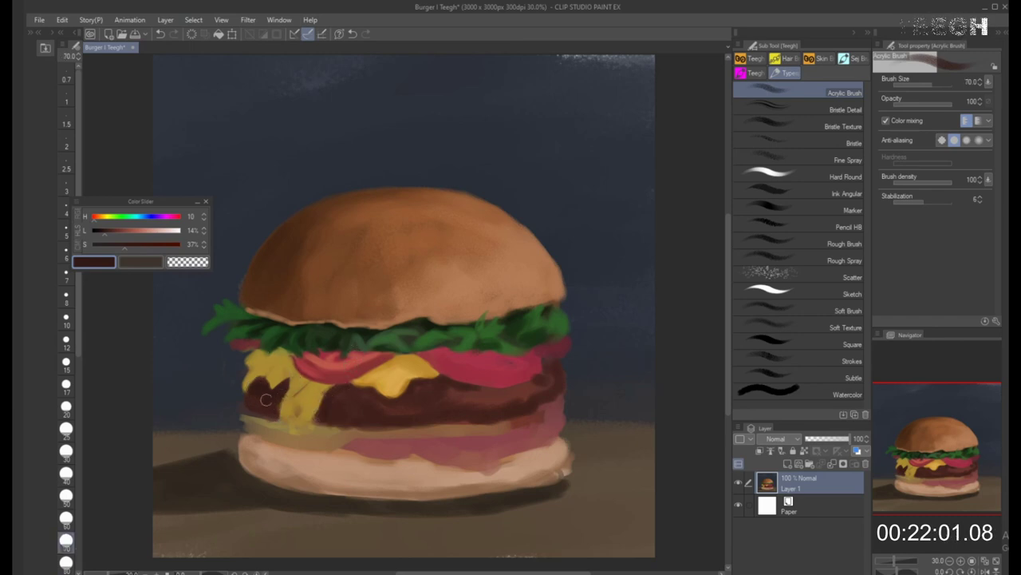
pyautogui.press('[')
pyautogui.press('[')
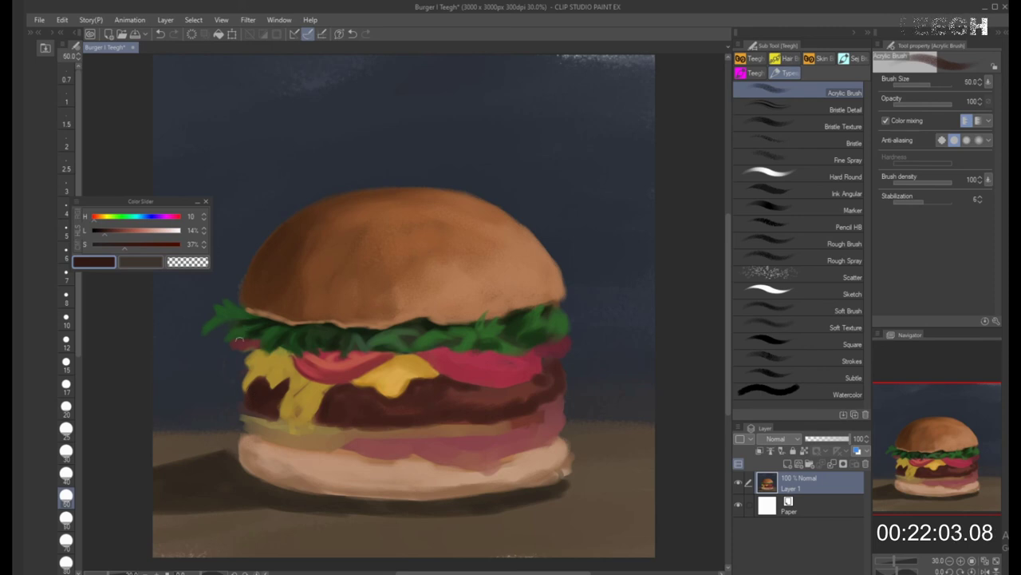
# Touch up the background beside the cheese's outer left edge with sampled dark blue, enlarging the brush from 50 to 150
pyautogui.keyDown('alt'); pyautogui.click(256, 368); pyautogui.keyUp('alt')
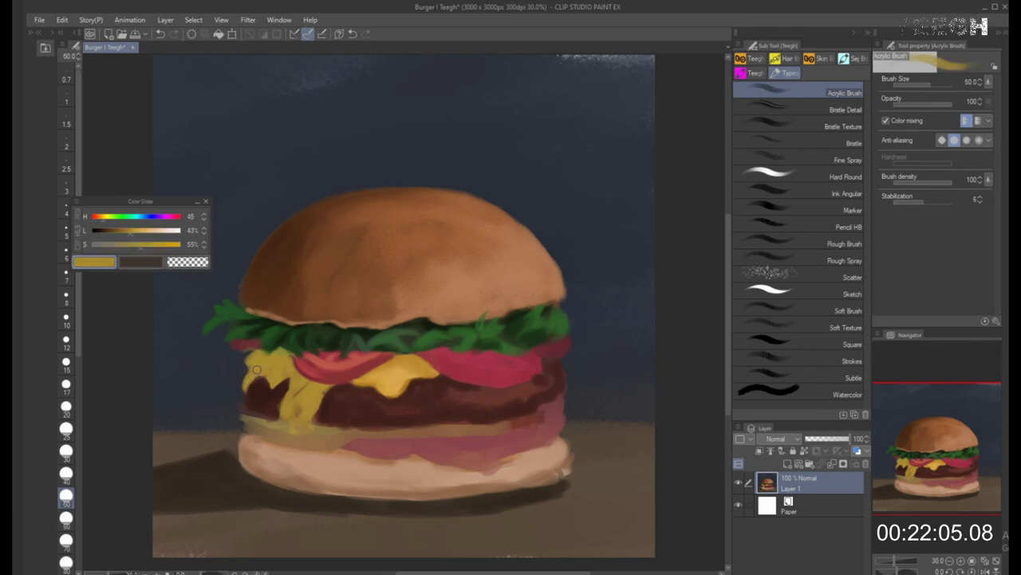
pyautogui.keyDown('alt'); pyautogui.click(257, 364); pyautogui.keyUp('alt')
pyautogui.keyDown('alt'); pyautogui.click(228, 367); pyautogui.keyUp('alt')
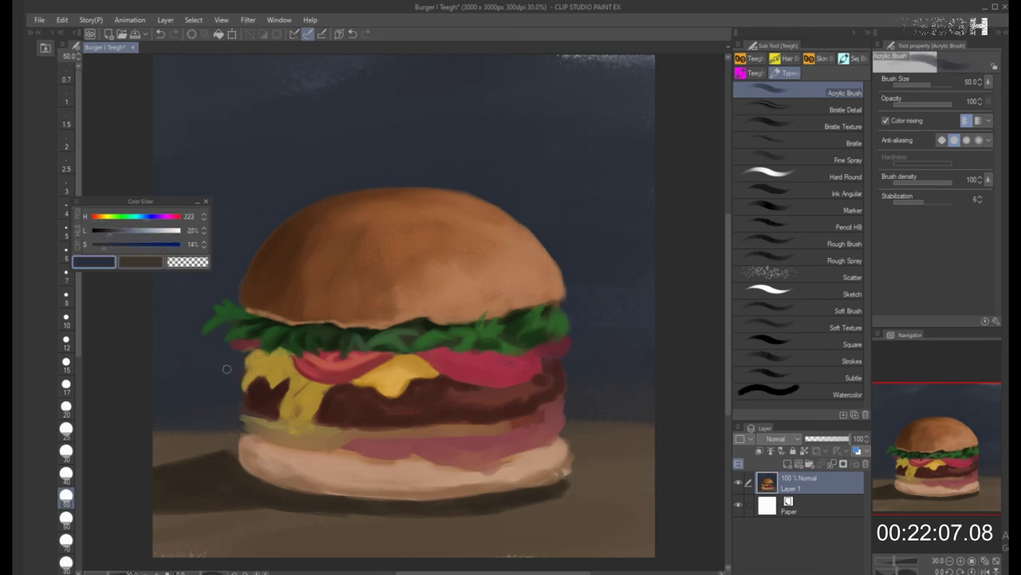
pyautogui.press(']')
pyautogui.press(']')
pyautogui.press(']')
pyautogui.press(']')
pyautogui.press(']')
pyautogui.press(']')
pyautogui.keyDown('alt'); pyautogui.click(273, 365); pyautogui.keyUp('alt')
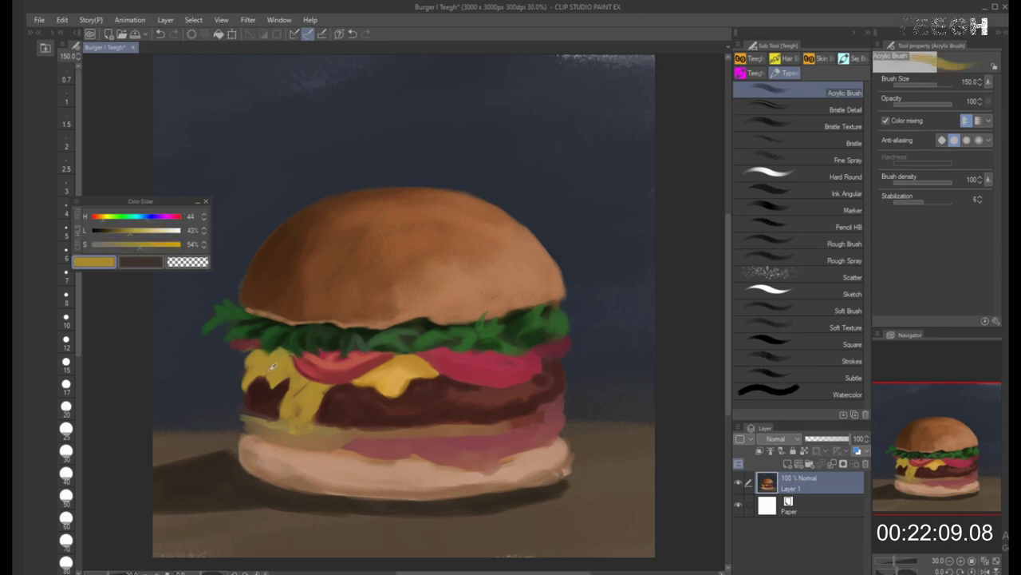
pyautogui.click(122, 231)
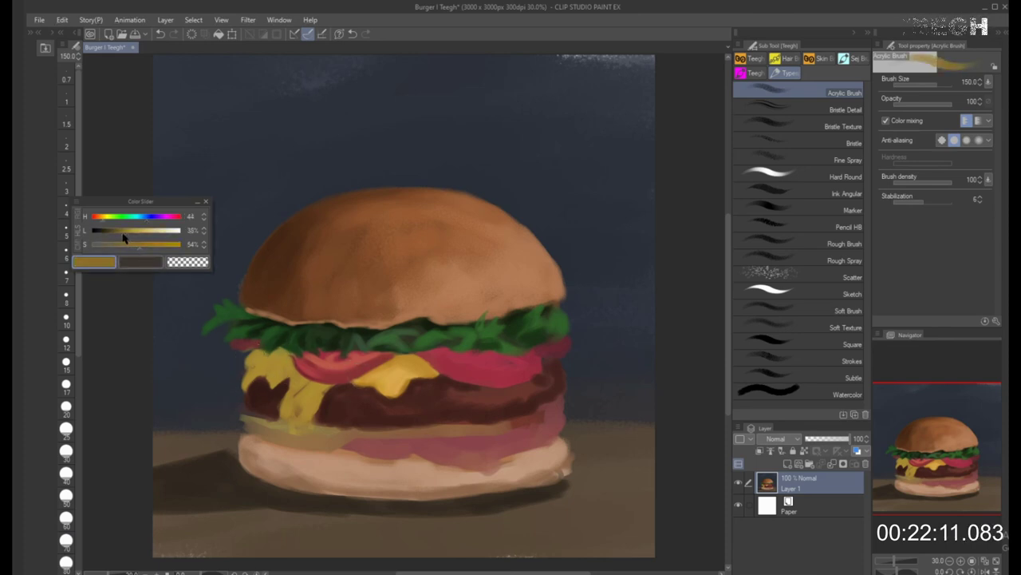
pyautogui.press('[')
pyautogui.press('[')
pyautogui.press('[')
pyautogui.press('[')
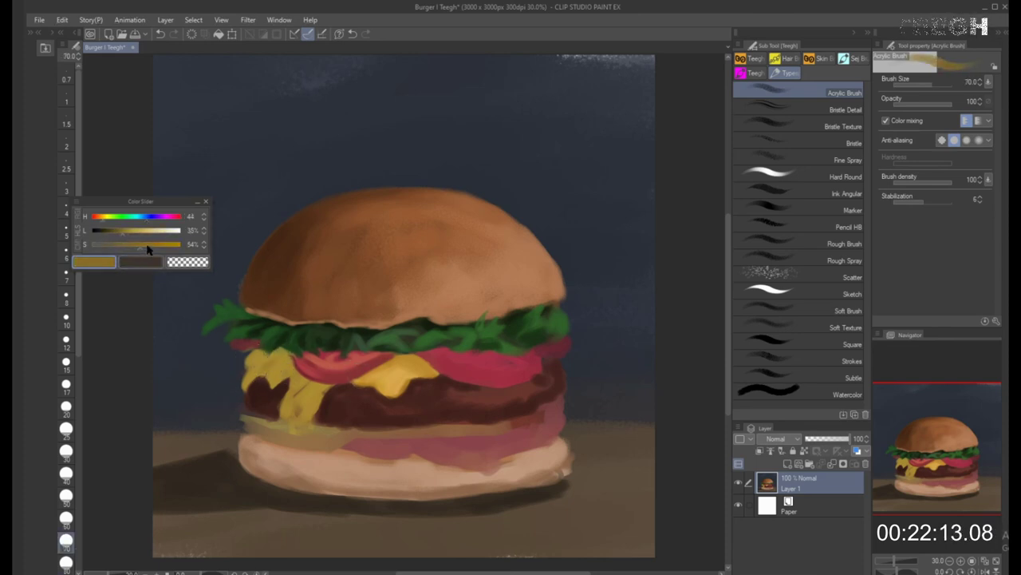
pyautogui.click(150, 245)
pyautogui.moveTo(150, 245); pyautogui.dragTo(148, 245)
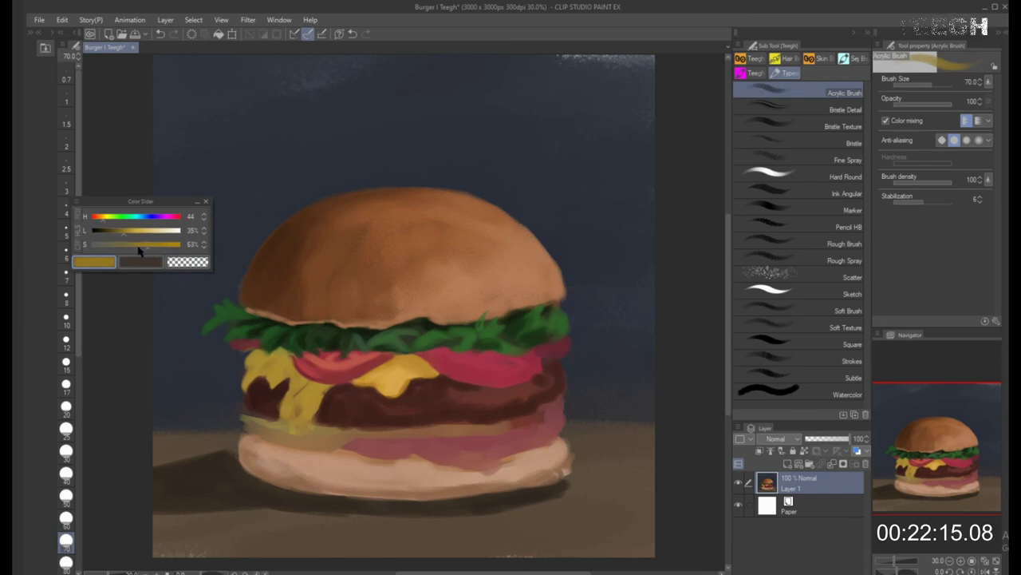
pyautogui.click(102, 219)
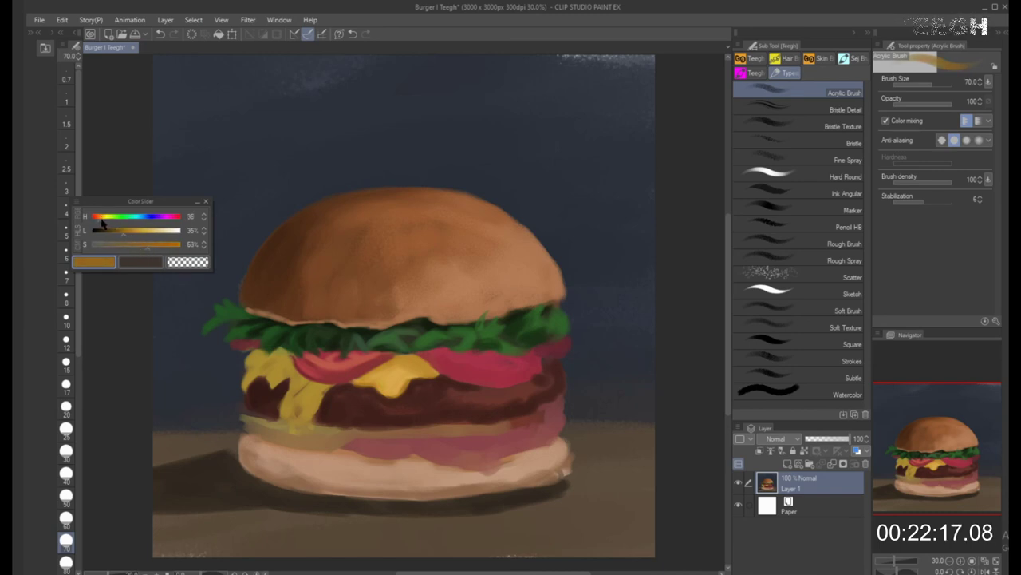
# Sample the left cheese's yellow, darken it to luminosity 33%, and shade the upper left cheese at brush size 70–80
pyautogui.keyDown('alt'); pyautogui.click(261, 366); pyautogui.keyUp('alt')
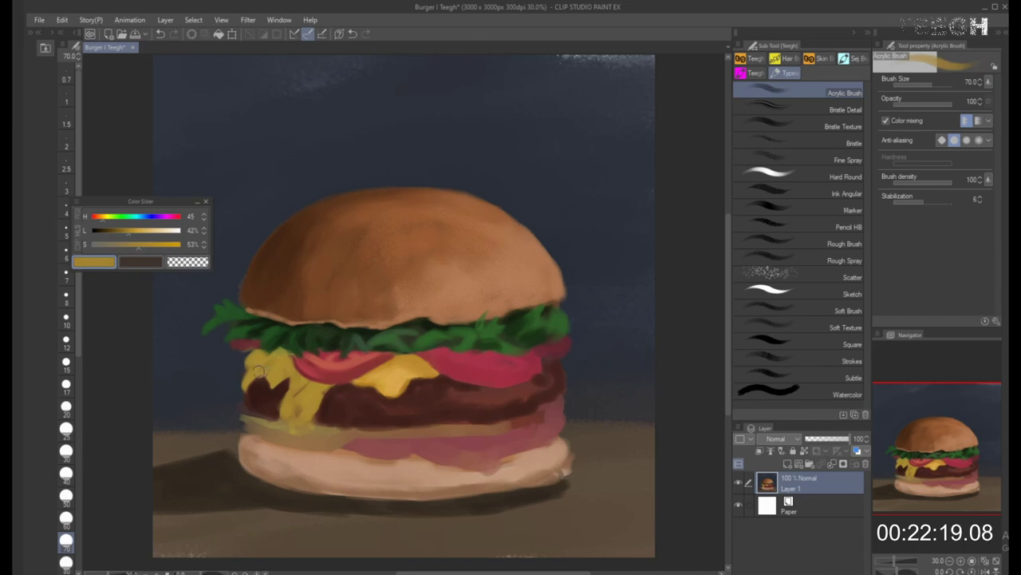
pyautogui.click(67, 561)
pyautogui.click(122, 233)
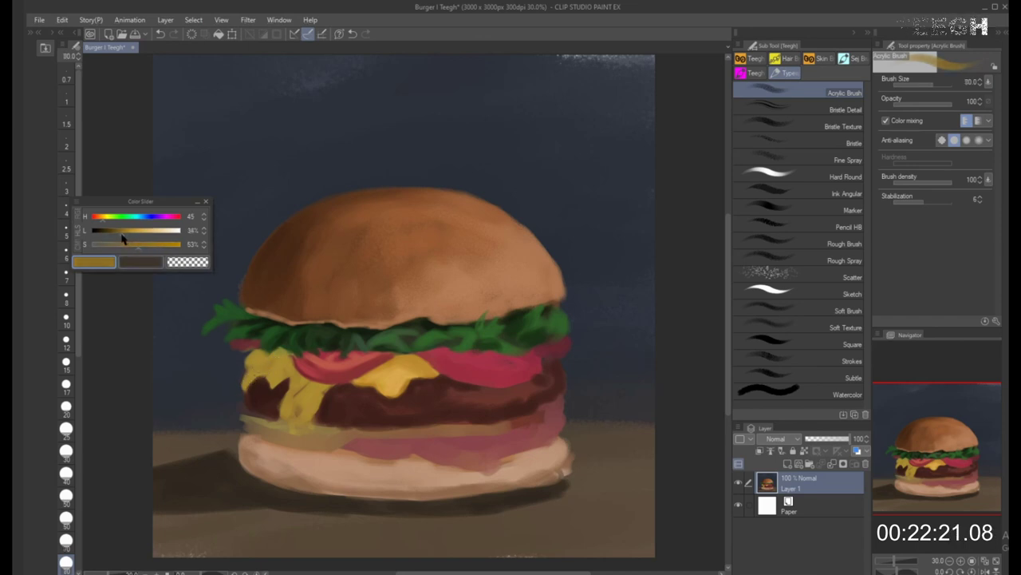
pyautogui.press('[')
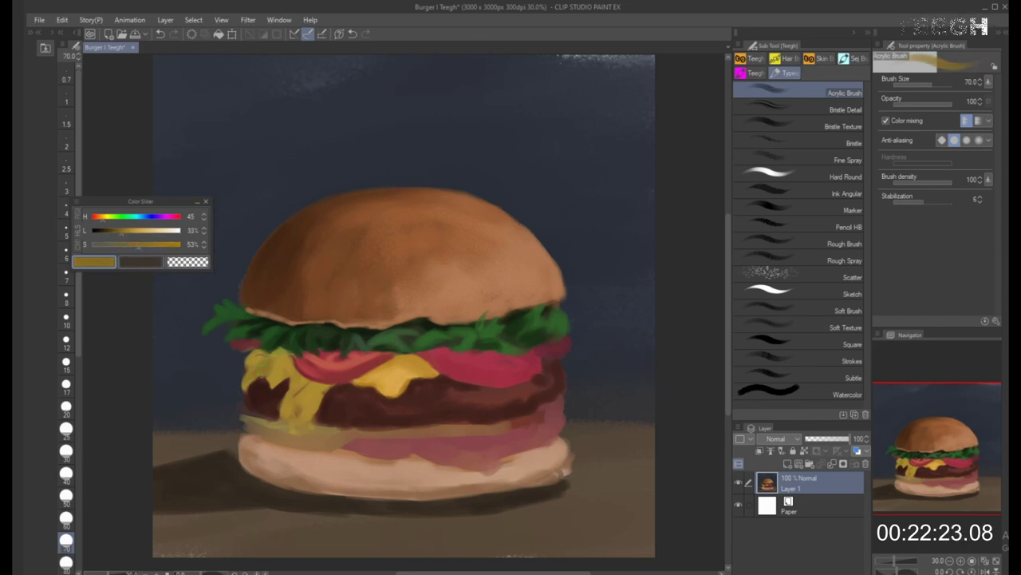
pyautogui.press(']')
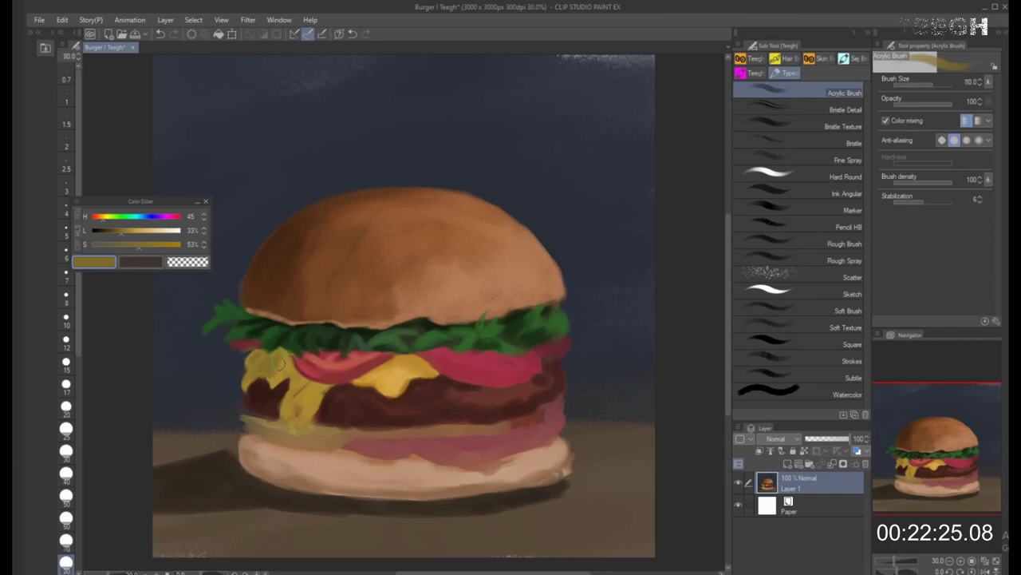
pyautogui.moveTo(278, 384); pyautogui.dragTo(288, 359)
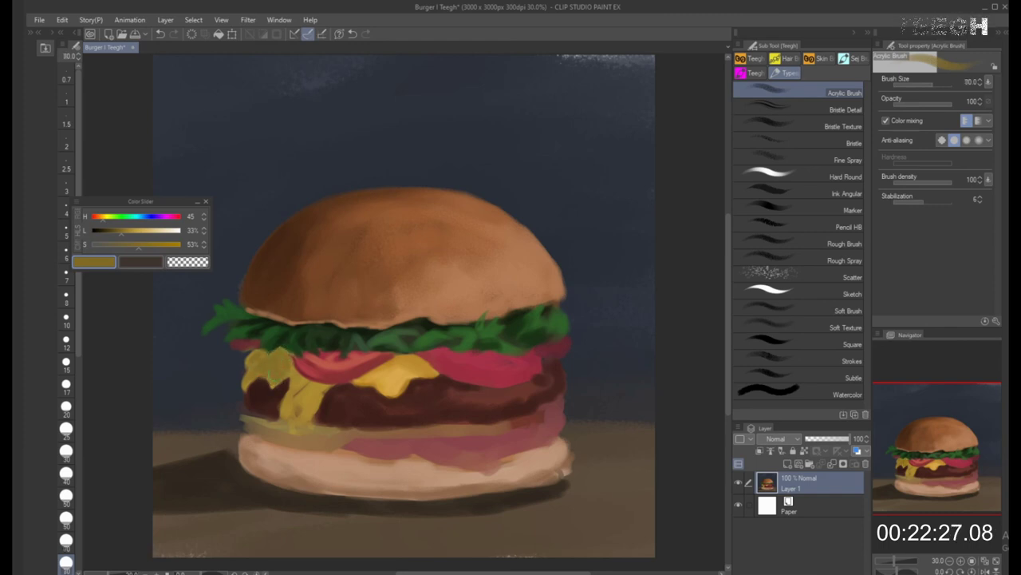
# Shade the long left cheese drip down over the patty with the dark yellow, varying the brush size between 50 and 100
pyautogui.press('[')
pyautogui.press('[')
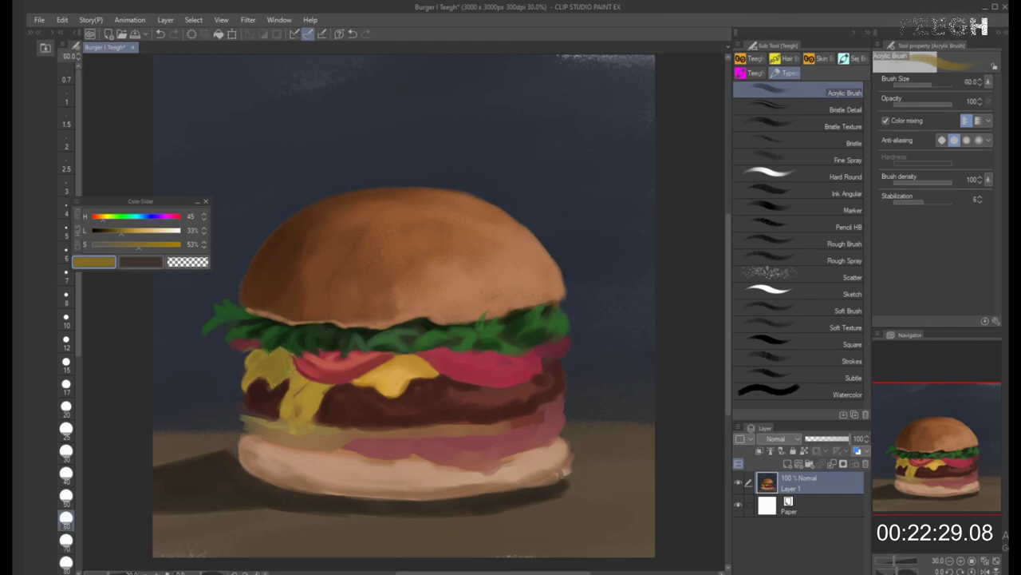
pyautogui.press(']')
pyautogui.press(']')
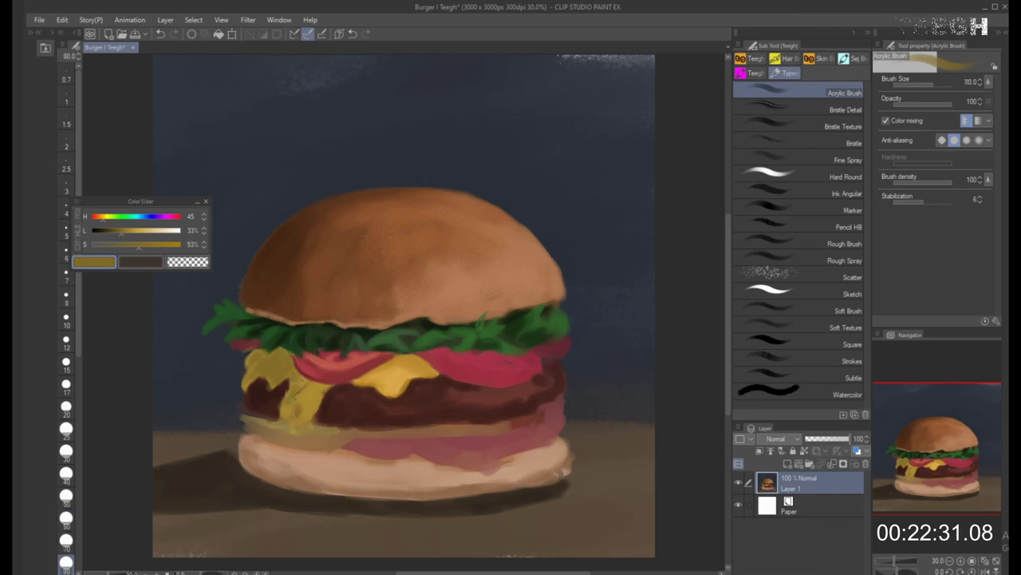
pyautogui.moveTo(281, 409); pyautogui.dragTo(319, 391)
pyautogui.press(']')
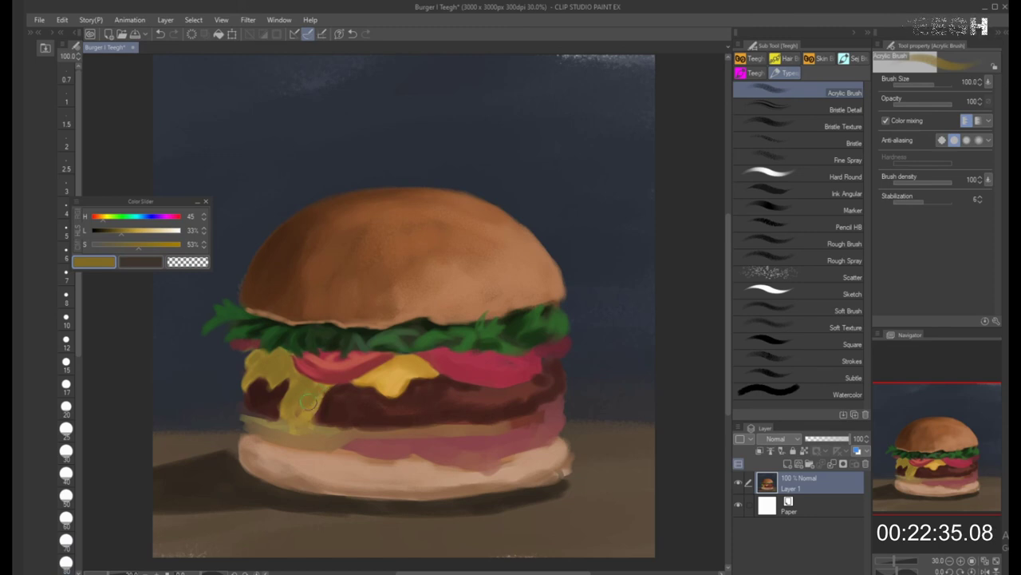
pyautogui.press('[')
pyautogui.press('[')
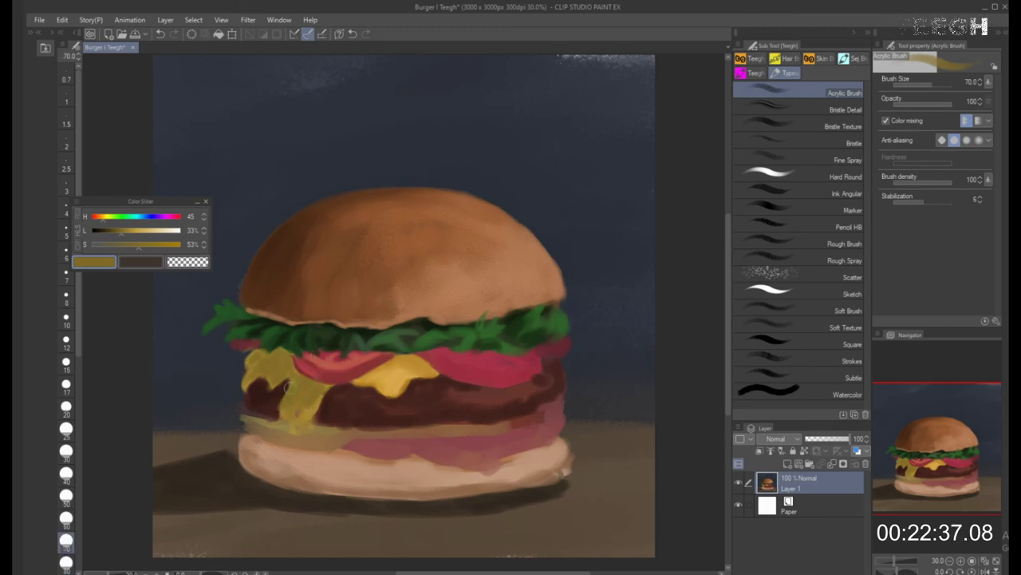
pyautogui.press('[')
pyautogui.press('[')
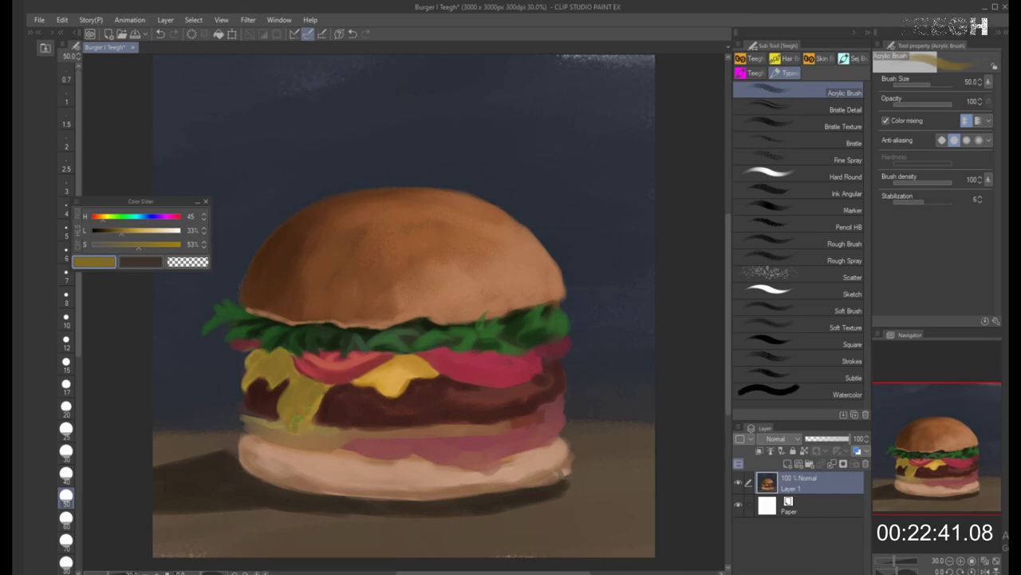
# Try orange-yellow accents sampled from the middle cheese on the long left drip at brush size 60–70
pyautogui.press(']')
pyautogui.press(']')
pyautogui.press(']')
pyautogui.keyDown('alt'); pyautogui.click(375, 372); pyautogui.keyUp('alt')
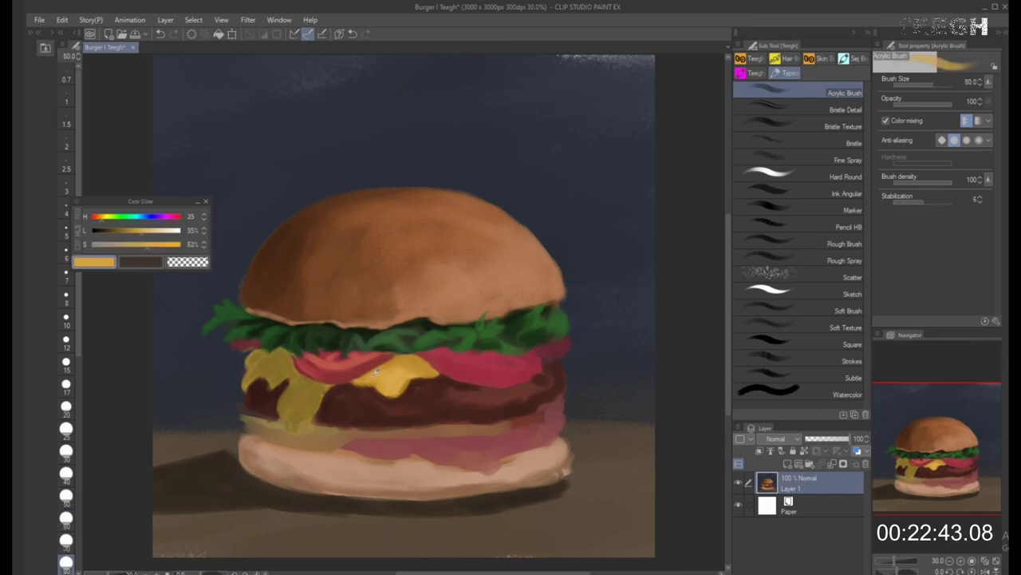
pyautogui.press('[')
pyautogui.press('[')
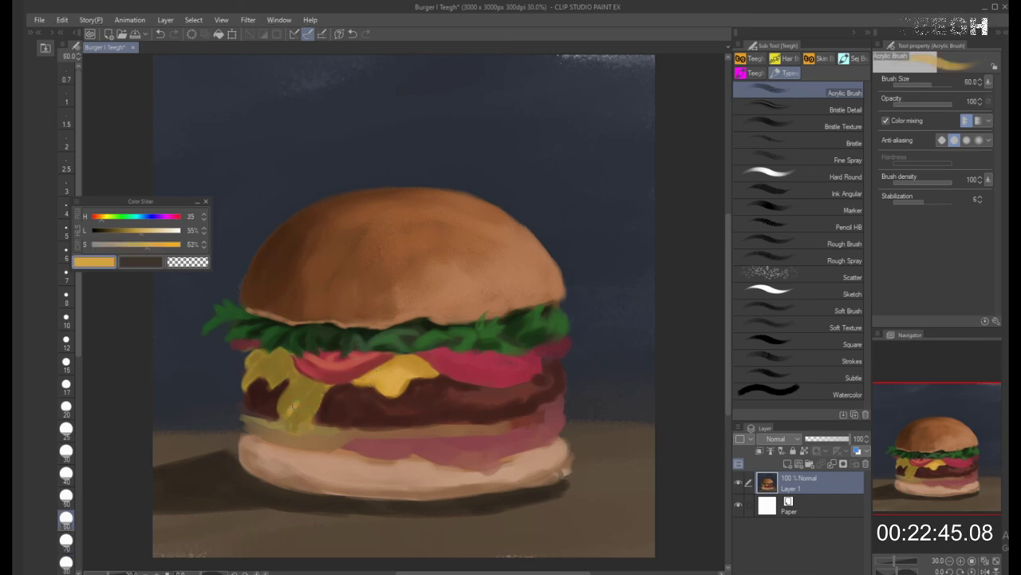
pyautogui.press(']')
pyautogui.press(']')
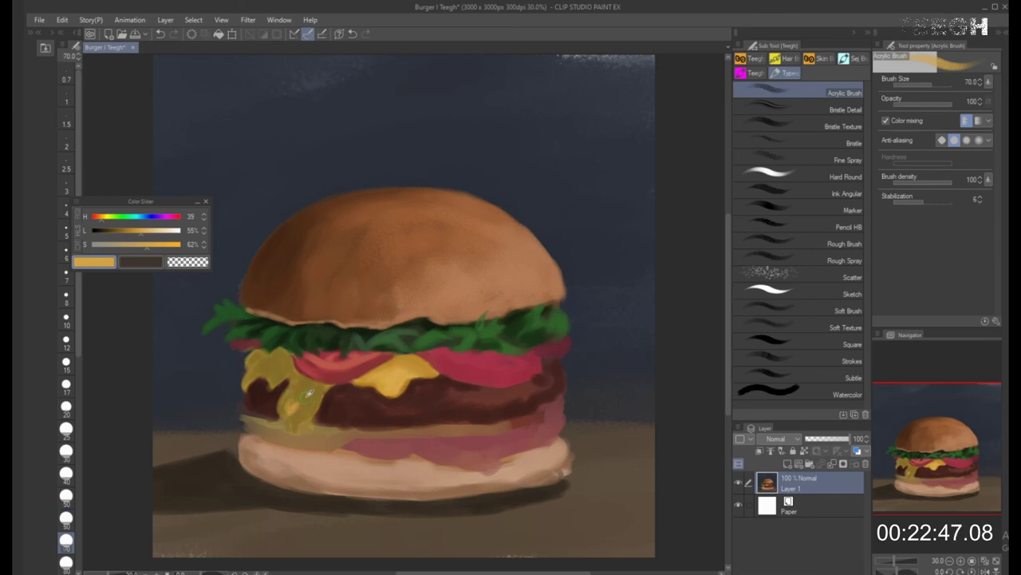
# Paint over the orange accents on the long left drip with its own sampled dark yellow at brush size 150
pyautogui.keyDown('alt'); pyautogui.click(295, 397); pyautogui.keyUp('alt')
pyautogui.press(']')
pyautogui.press(']')
pyautogui.press(']')
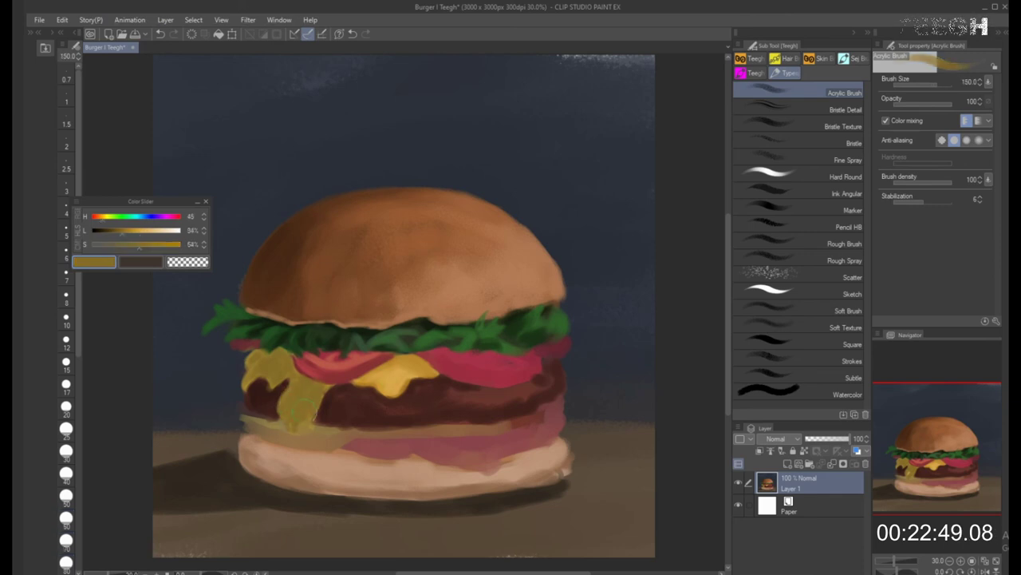
# Sample the drip's yellow, lighten it to luminosity 40%, and repaint the long left drip at brush size 80–100
pyautogui.keyDown('alt'); pyautogui.click(302, 399); pyautogui.keyUp('alt')
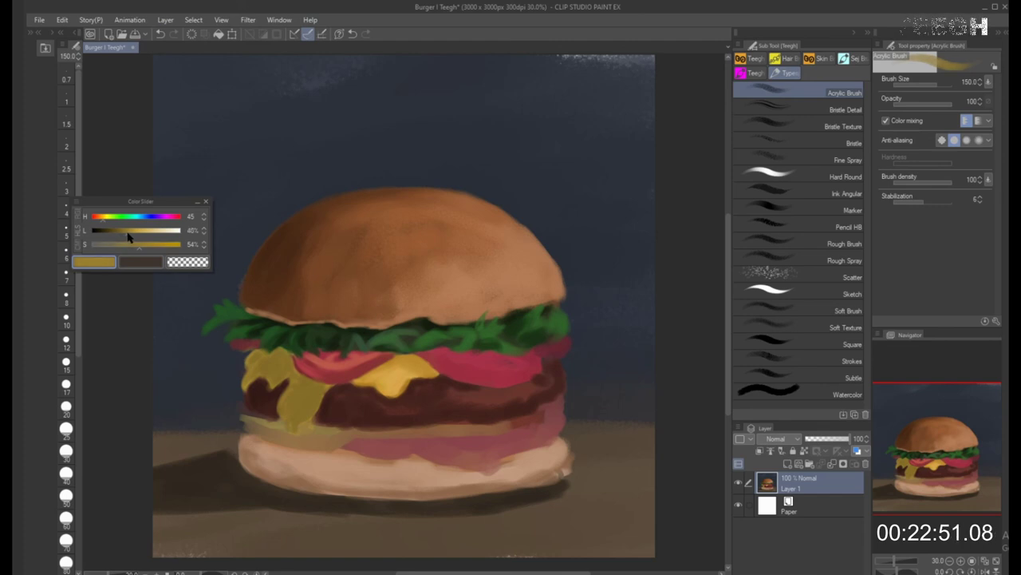
pyautogui.press('[')
pyautogui.press('[')
pyautogui.press('[')
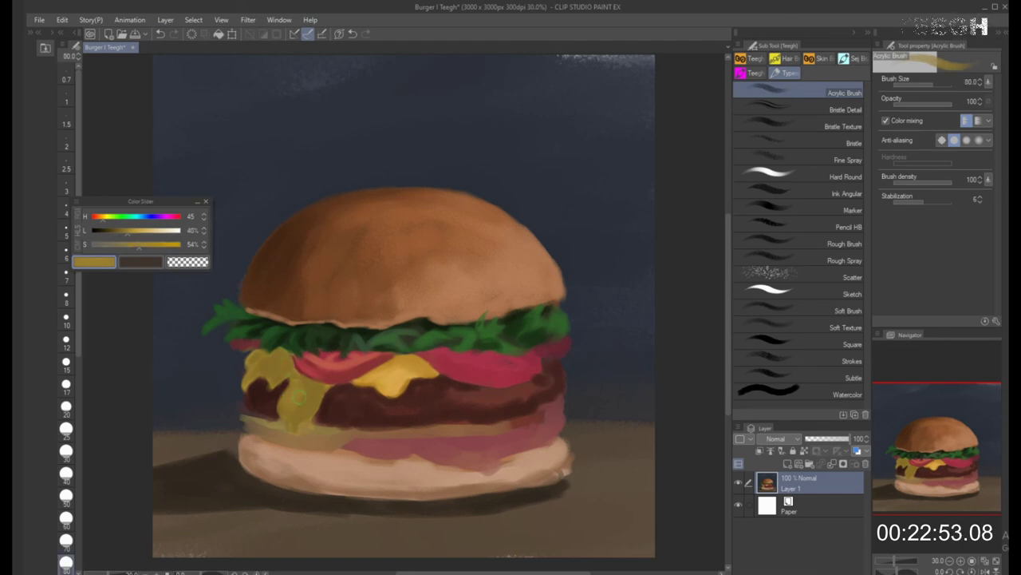
pyautogui.press(']')
pyautogui.press(']')
pyautogui.press(']')
pyautogui.press(']')
pyautogui.press(']')
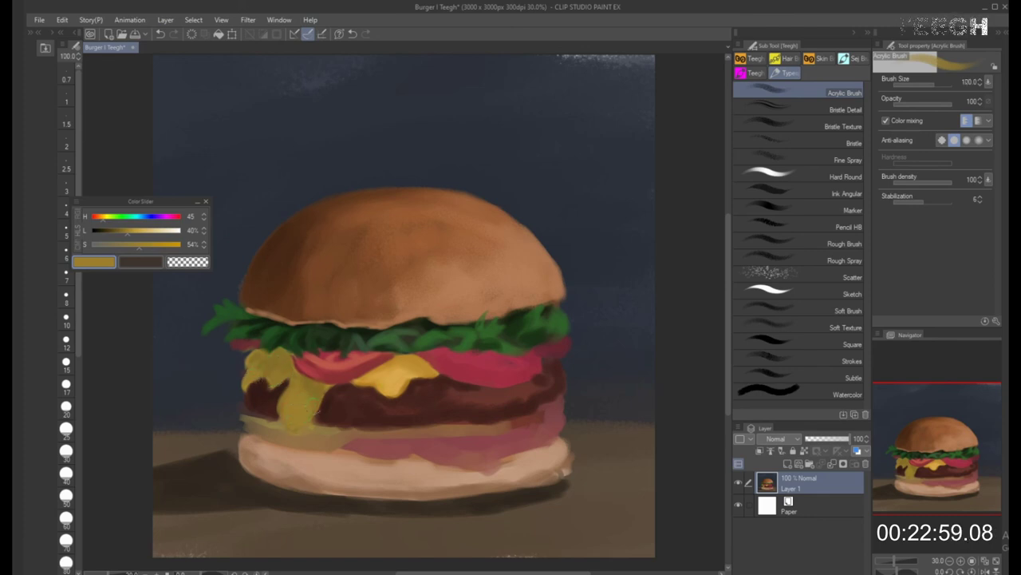
# Trim the right edge of the long cheese drip with brown sampled from the patty at brush size 60–70
pyautogui.keyDown('alt'); pyautogui.click(327, 410); pyautogui.keyUp('alt')
pyautogui.press('[')
pyautogui.press('[')
pyautogui.press('[')
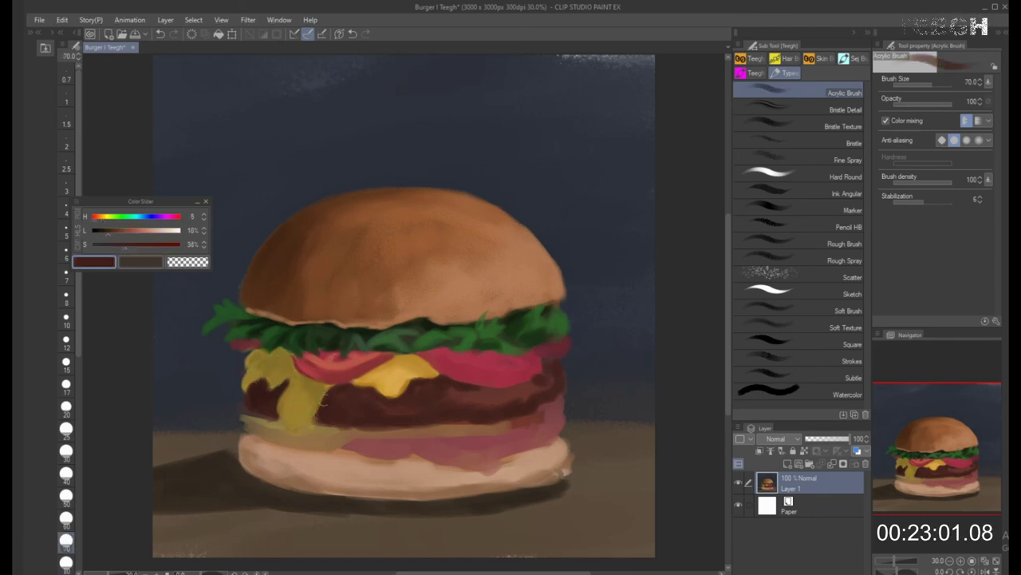
pyautogui.moveTo(317, 416); pyautogui.dragTo(351, 417)
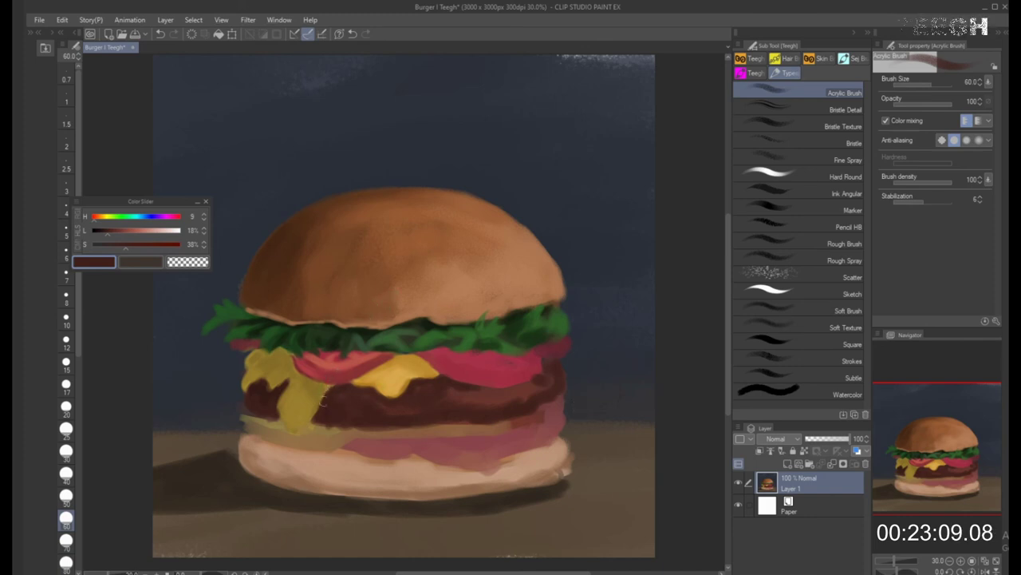
# Sample yellow from the left cheese and reshape the left side of the long drip at brush size 40
pyautogui.keyDown('alt'); pyautogui.click(277, 361); pyautogui.keyUp('alt')
pyautogui.keyDown('alt'); pyautogui.click(295, 385); pyautogui.keyUp('alt')
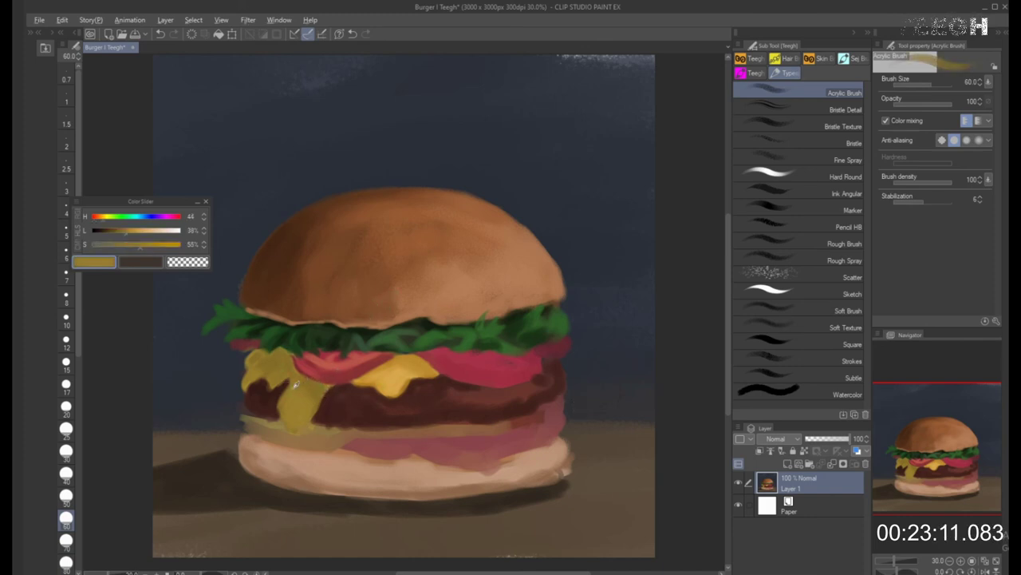
pyautogui.press('[')
pyautogui.press('[')
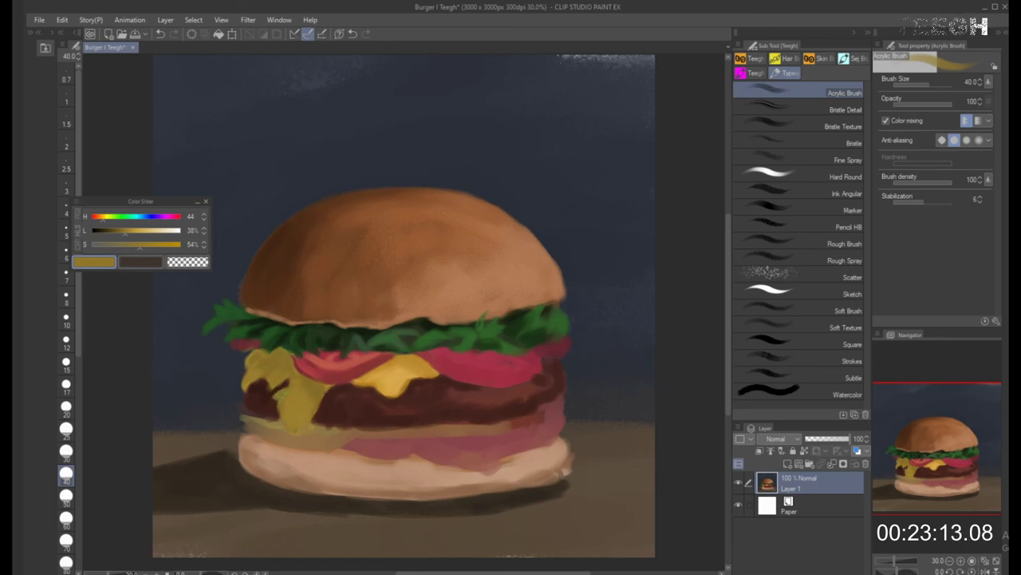
# Sample the patty's brown, darken it to luminosity 11%, and shade the patty beside the long cheese drip at brush size 40–70
pyautogui.keyDown('alt'); pyautogui.click(339, 403); pyautogui.keyUp('alt')
pyautogui.moveTo(109, 233); pyautogui.dragTo(102, 232)
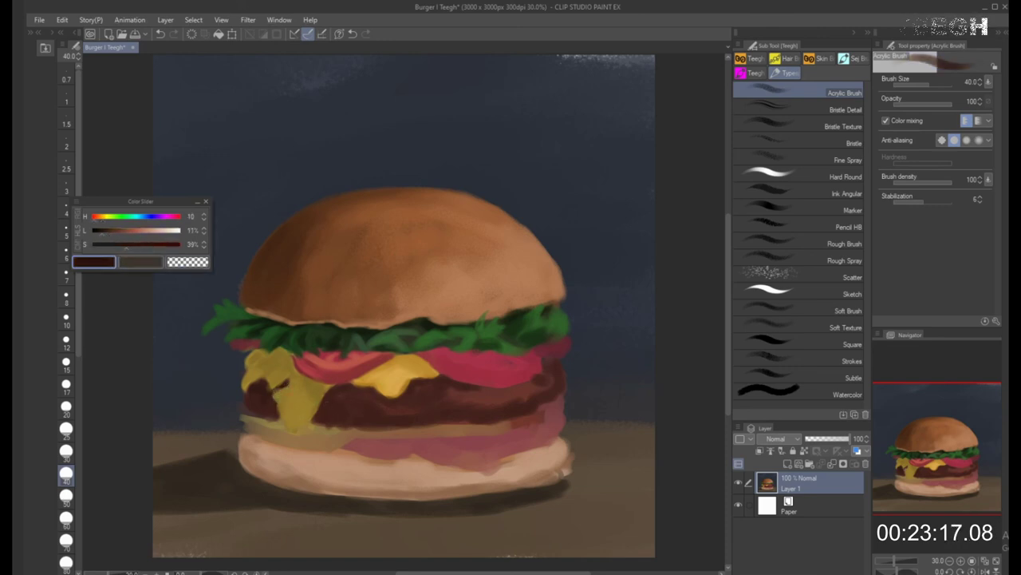
pyautogui.press(']')
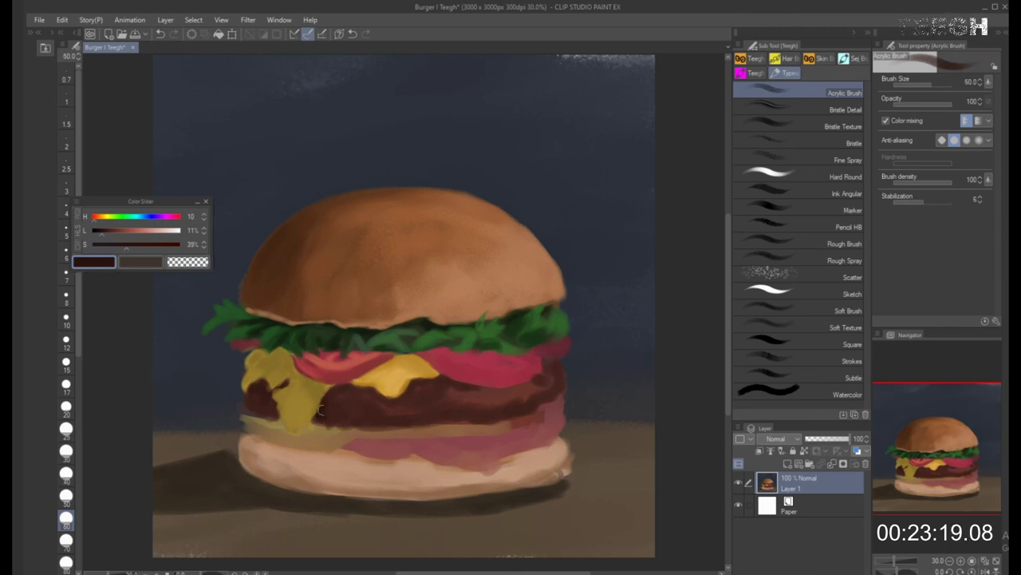
pyautogui.press('[')
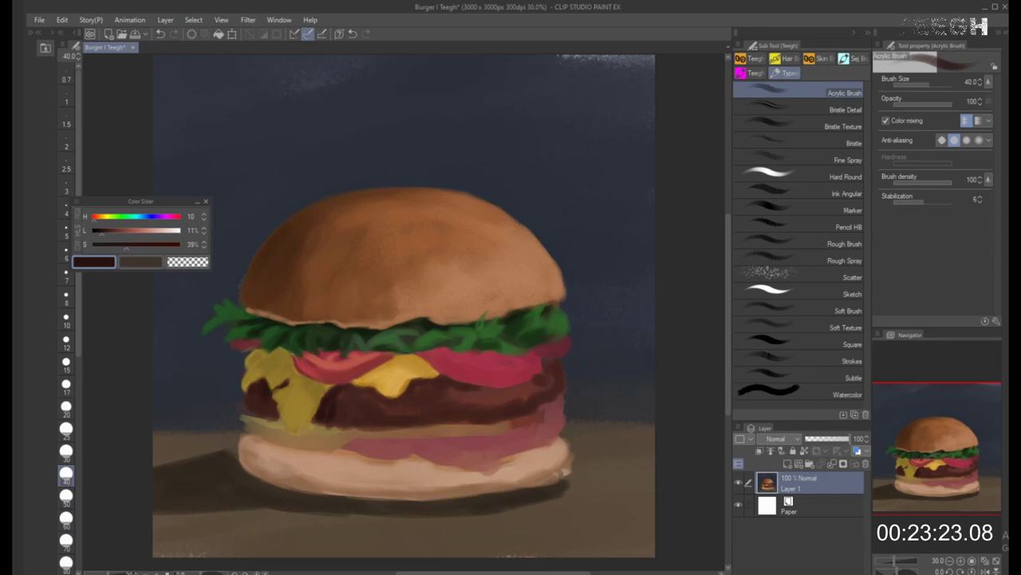
pyautogui.press(']')
pyautogui.press(']')
pyautogui.press(']')
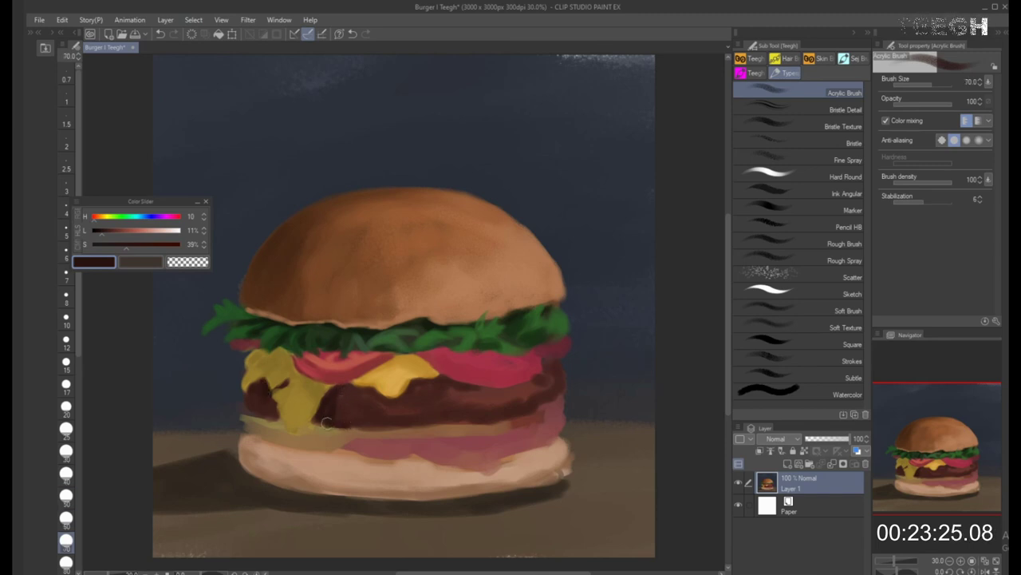
pyautogui.press('[')
pyautogui.press('[')
pyautogui.press('[')
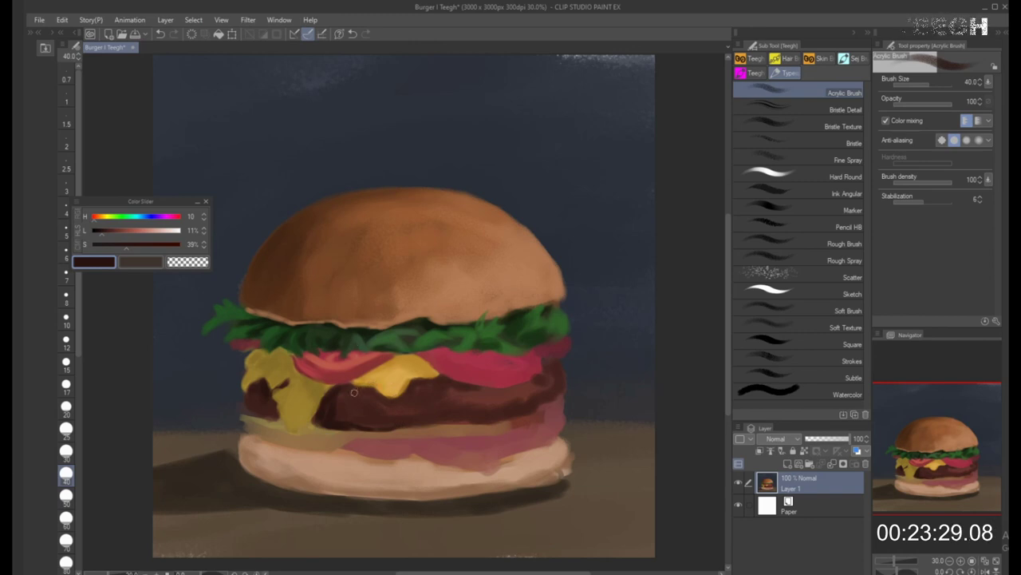
# Darken the patty between the two cheese drips and its small patch at the far left, using brush size 40–80
pyautogui.press(']')
pyautogui.press(']')
pyautogui.press(']')
pyautogui.press(']')
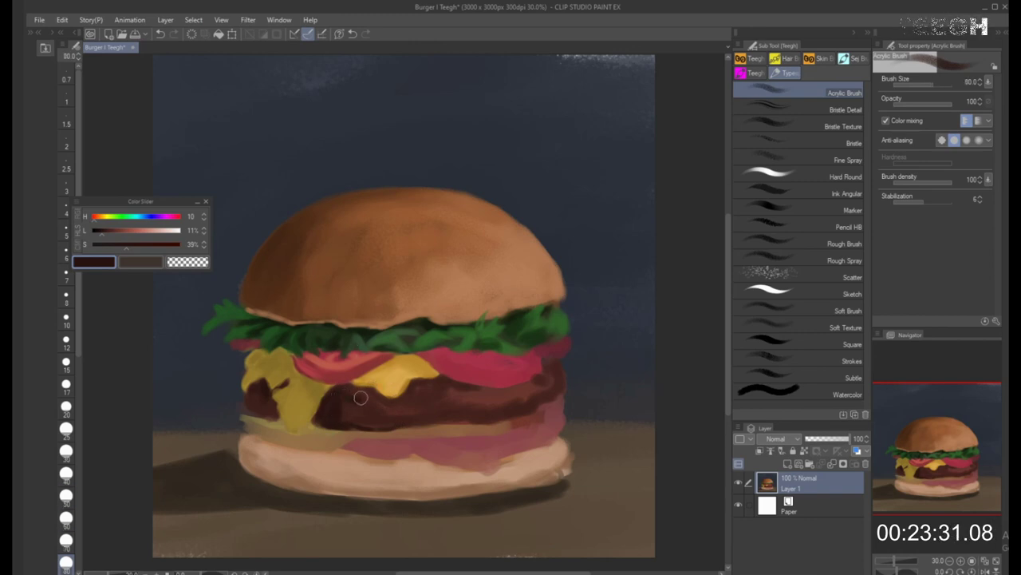
pyautogui.press('[')
pyautogui.press('[')
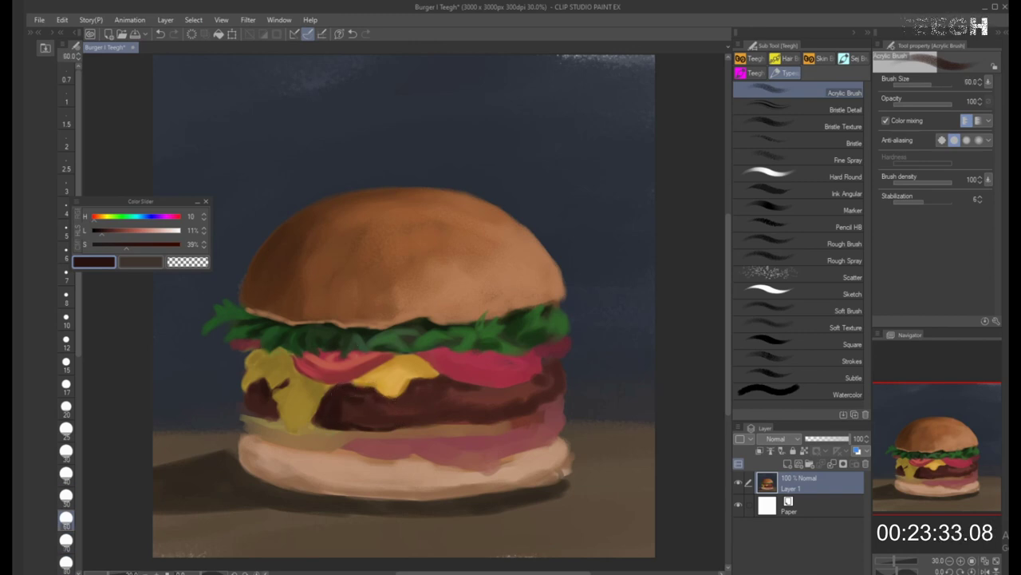
pyautogui.press('[')
pyautogui.press('[')
pyautogui.moveTo(255, 400)
pyautogui.mouseDown()
pyautogui.moveTo(267, 408)
pyautogui.moveTo(270, 397)
pyautogui.mouseUp()
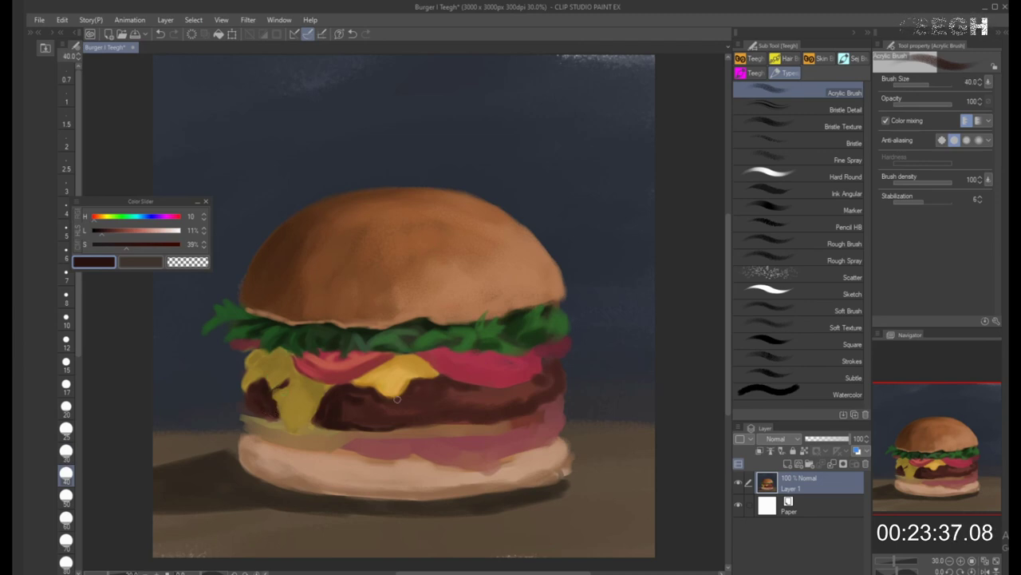
# Paint the dark brown shadow under the middle cheese corner and along the patty's upper edge at brush size 50–120
pyautogui.press(']')
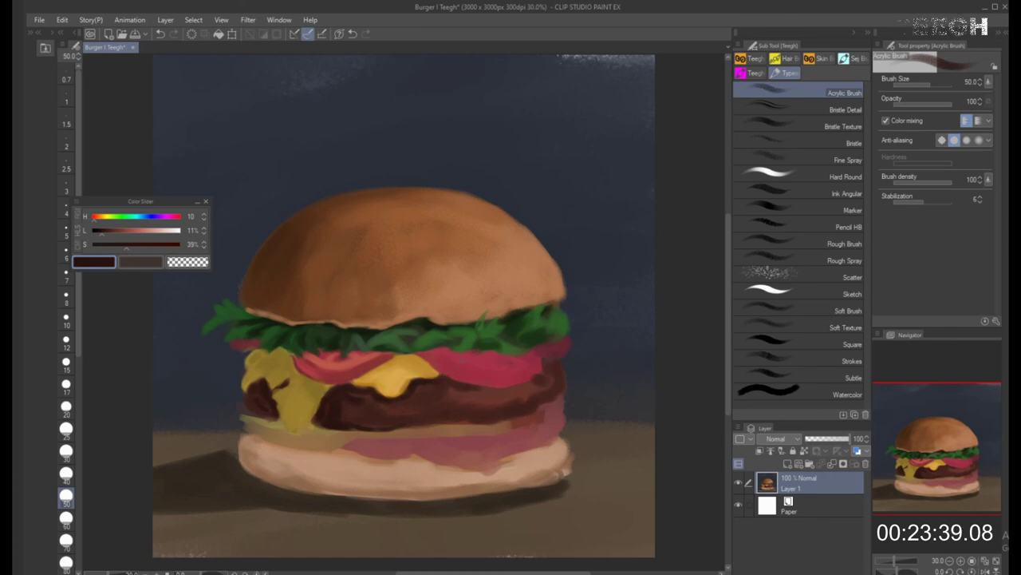
pyautogui.press(']')
pyautogui.press(']')
pyautogui.press(']')
pyautogui.press(']')
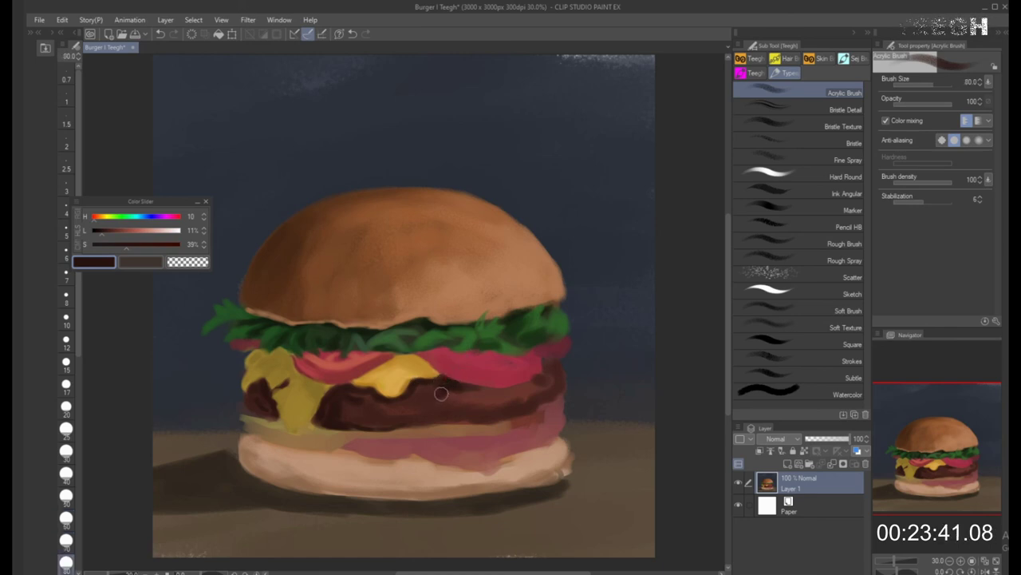
pyautogui.press(']')
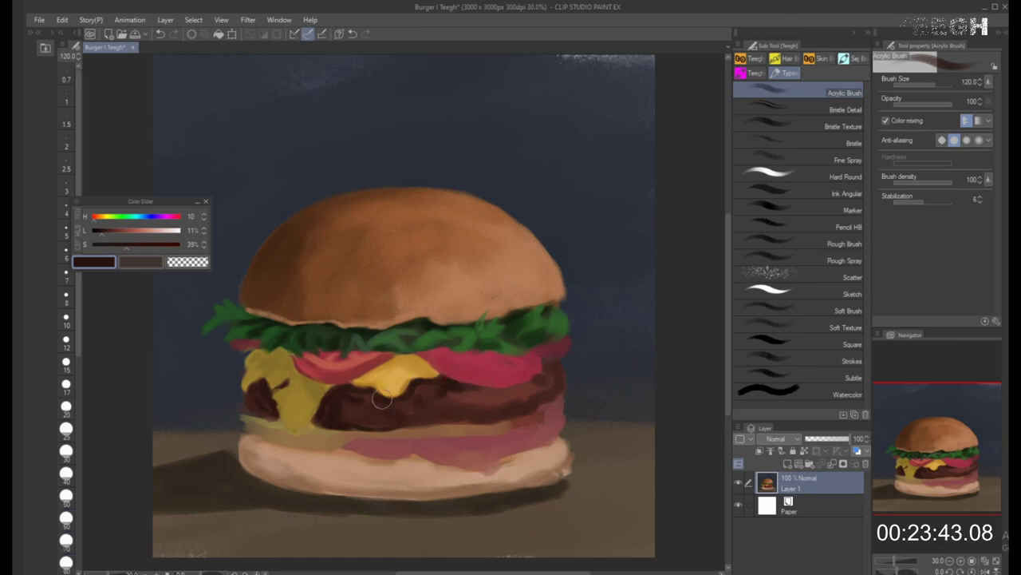
# Add dark texture strokes across the patty's middle and define its lower edge at brush size 70–100
pyautogui.press('[')
pyautogui.press('[')
pyautogui.press(']')
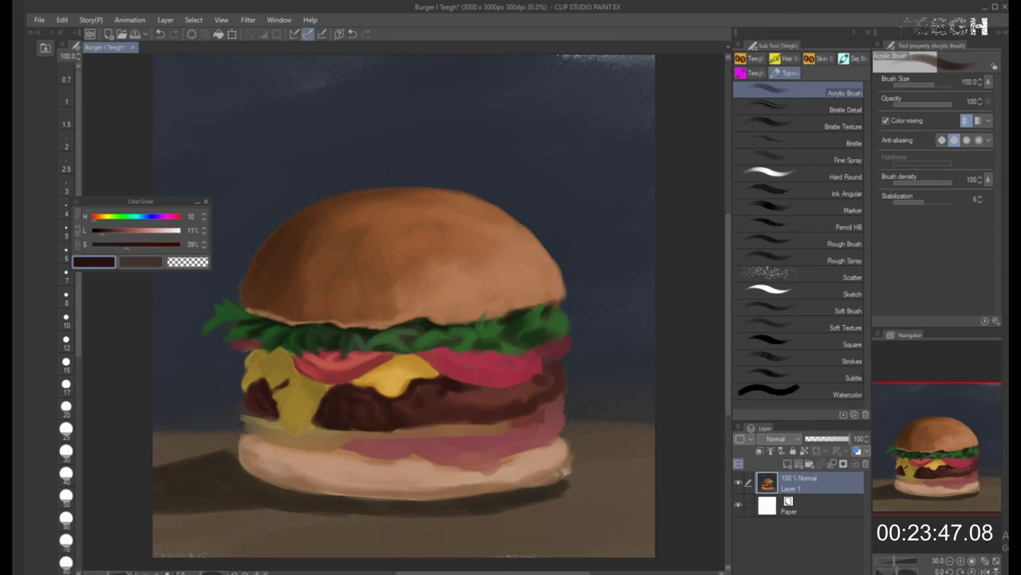
pyautogui.press('[')
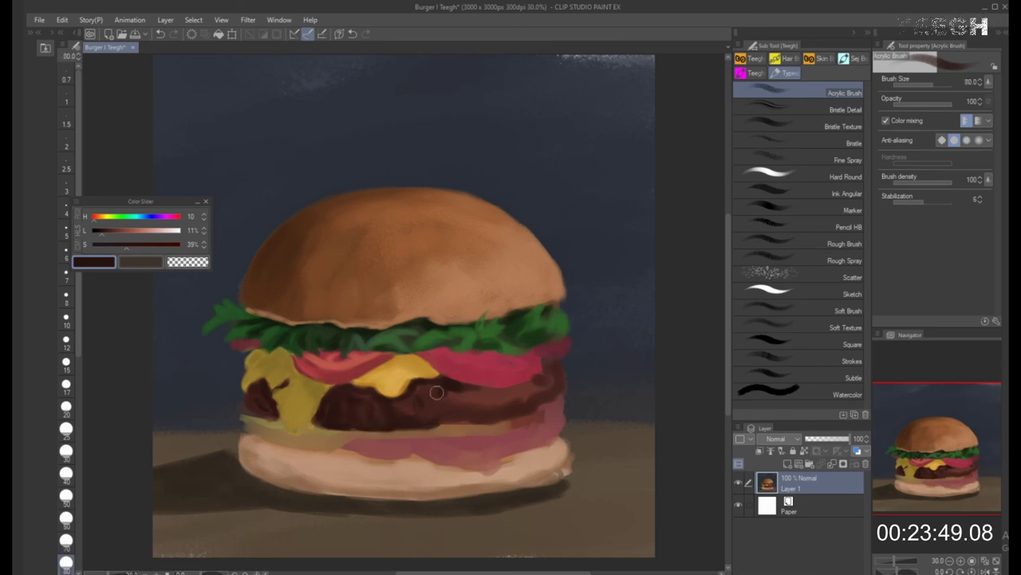
pyautogui.press('[')
pyautogui.moveTo(401, 428); pyautogui.dragTo(495, 420)
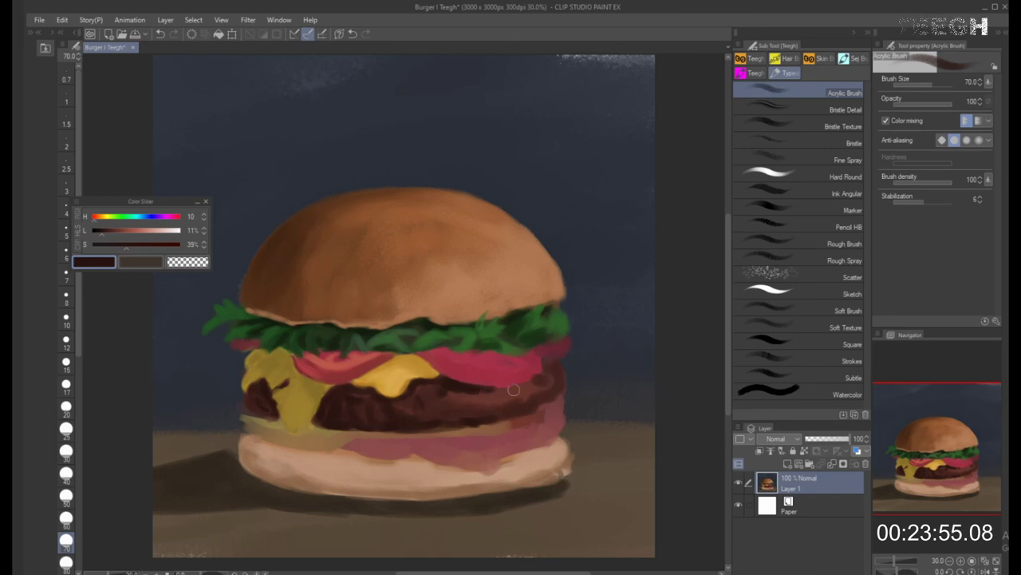
# Sample a reddish brown from the patty's right half and blend its surface there at brush size 120–150
pyautogui.press('[')
pyautogui.press(']')
pyautogui.press(']')
pyautogui.press(']')
pyautogui.press(']')
pyautogui.press(']')
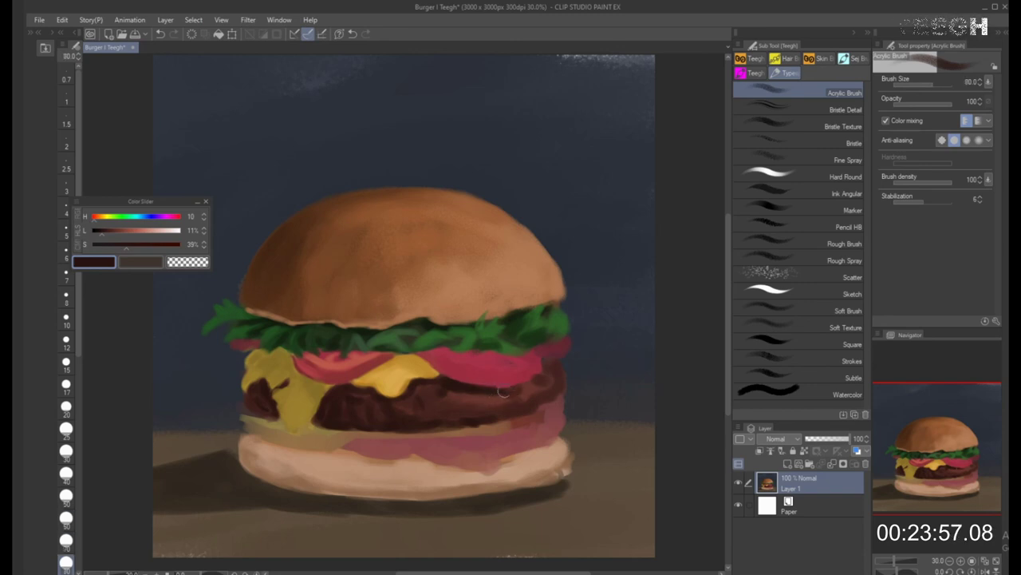
pyautogui.keyDown('alt'); pyautogui.click(488, 401); pyautogui.keyUp('alt')
pyautogui.keyDown('alt'); pyautogui.click(504, 396); pyautogui.keyUp('alt')
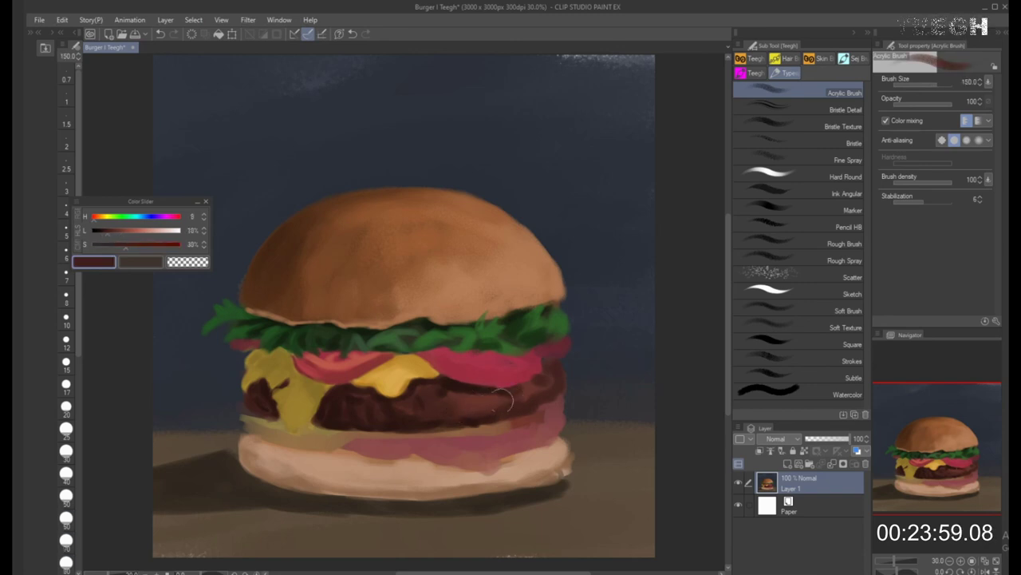
pyautogui.press(']')
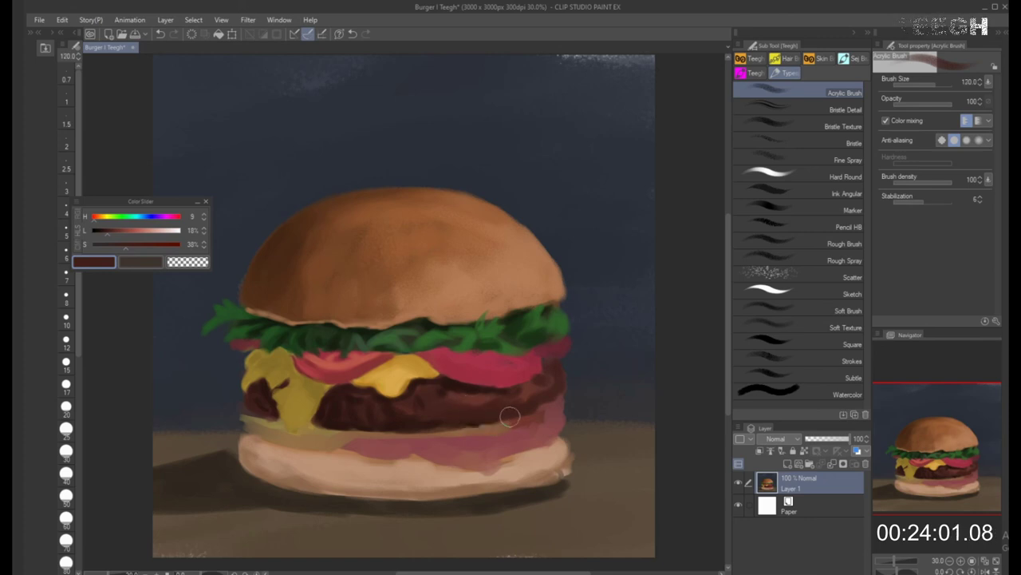
# Smooth the patty's lower right edge with the same reddish brown at brush size 60–80
pyautogui.press('[')
pyautogui.press('[')
pyautogui.press('[')
pyautogui.press('[')
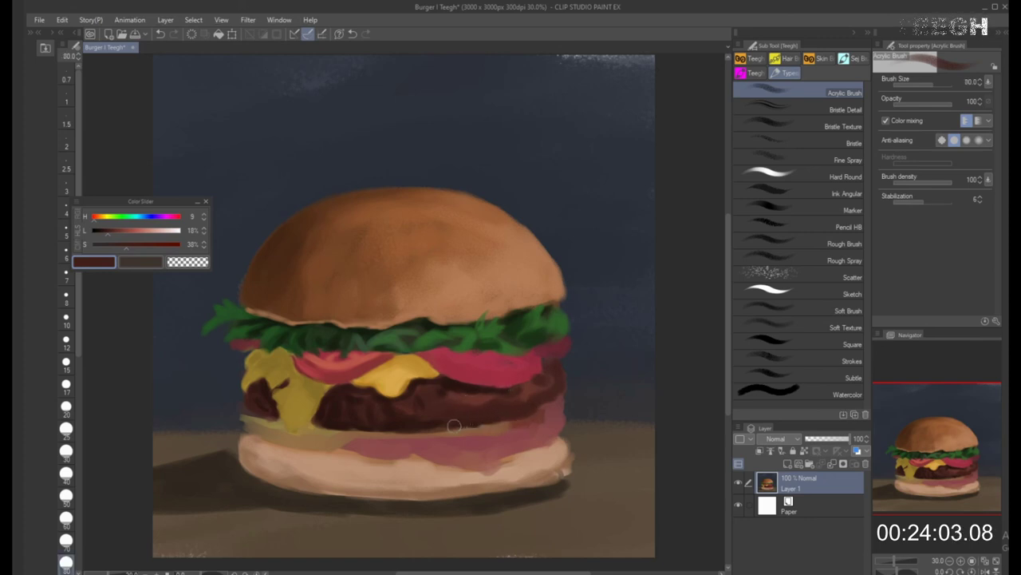
pyautogui.press('[')
pyautogui.press('[')
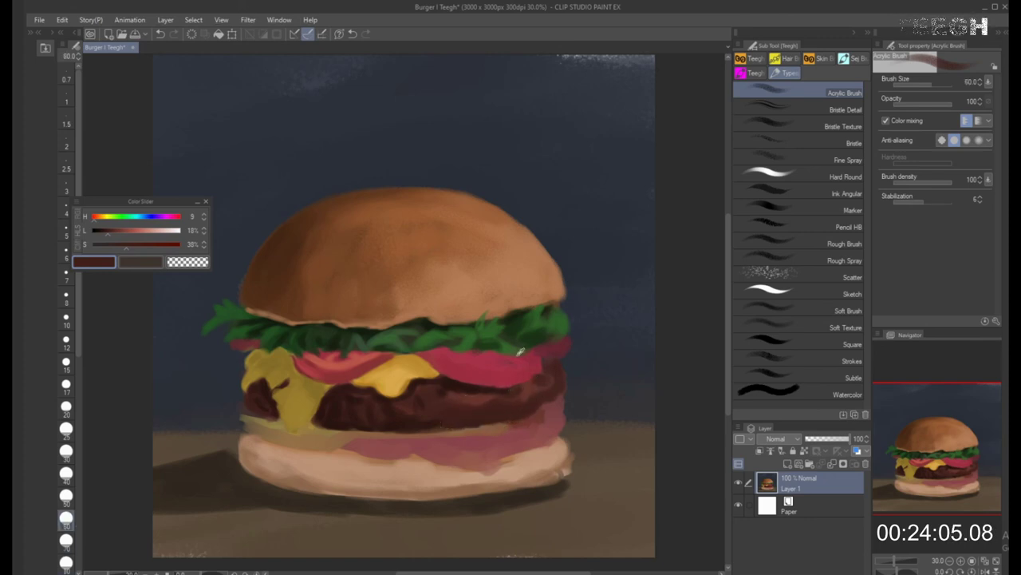
# Repaint the patty's right end with reddish browns sampled from it at brush size 60–70
pyautogui.keyDown('alt'); pyautogui.click(524, 385); pyautogui.keyUp('alt')
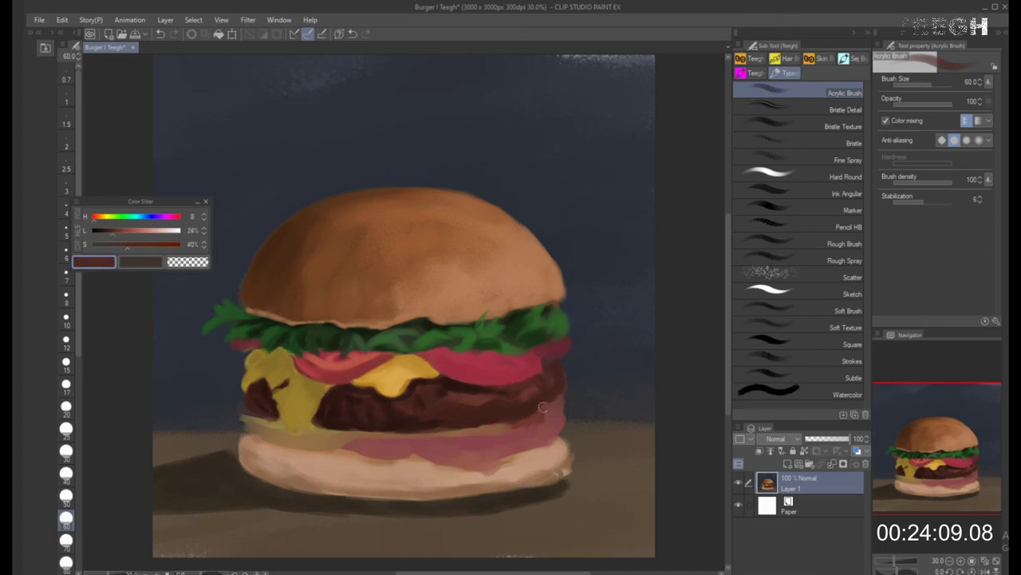
pyautogui.keyDown('alt'); pyautogui.click(523, 393); pyautogui.keyUp('alt')
pyautogui.press(']')
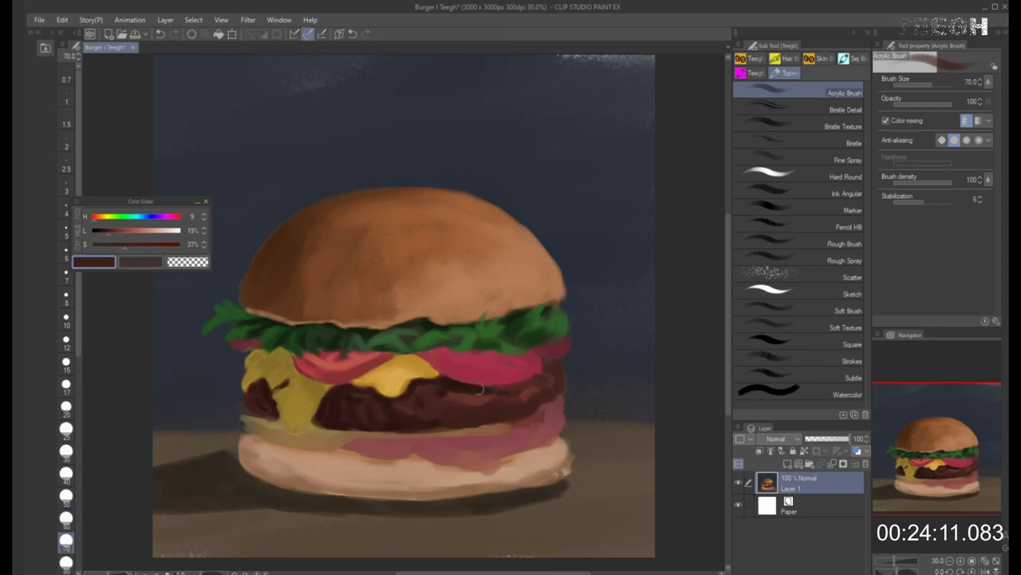
# Sample the right tomato's crimson, darken it to luminosity 31%, and shade that slice below the lettuce at brush size 70–80
pyautogui.keyDown('alt'); pyautogui.click(483, 362); pyautogui.keyUp('alt')
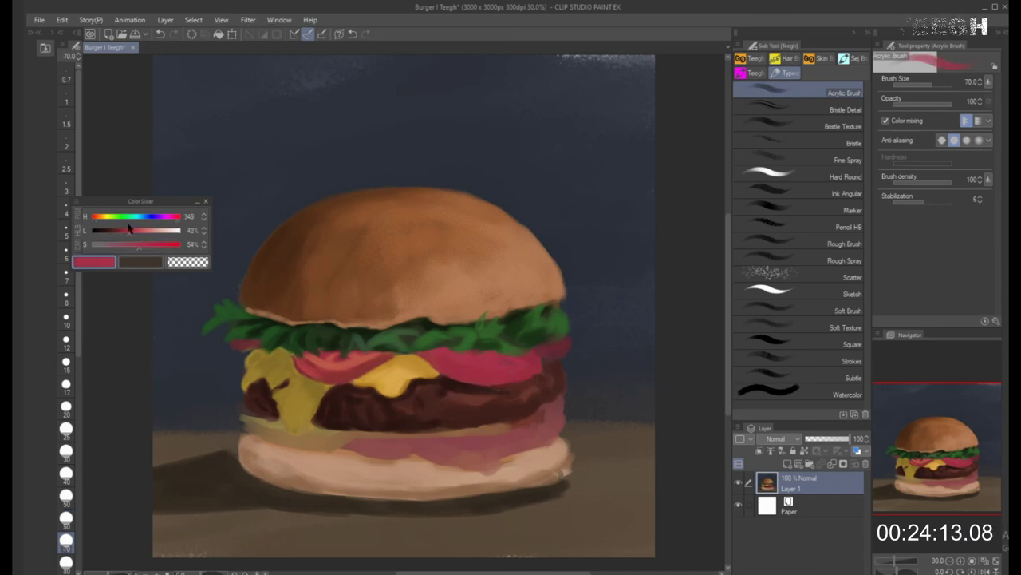
pyautogui.moveTo(126, 237); pyautogui.dragTo(121, 236)
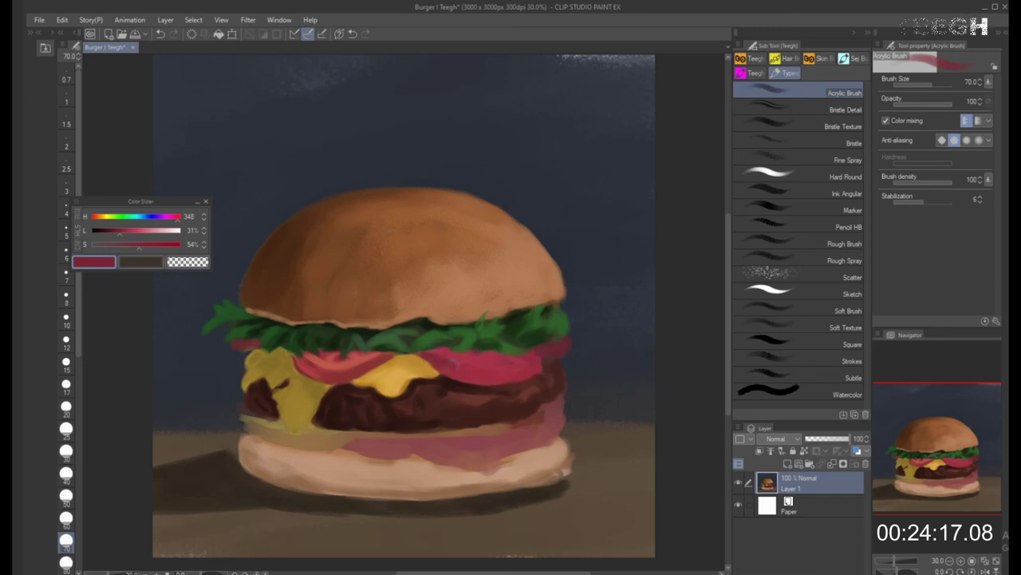
pyautogui.press(']')
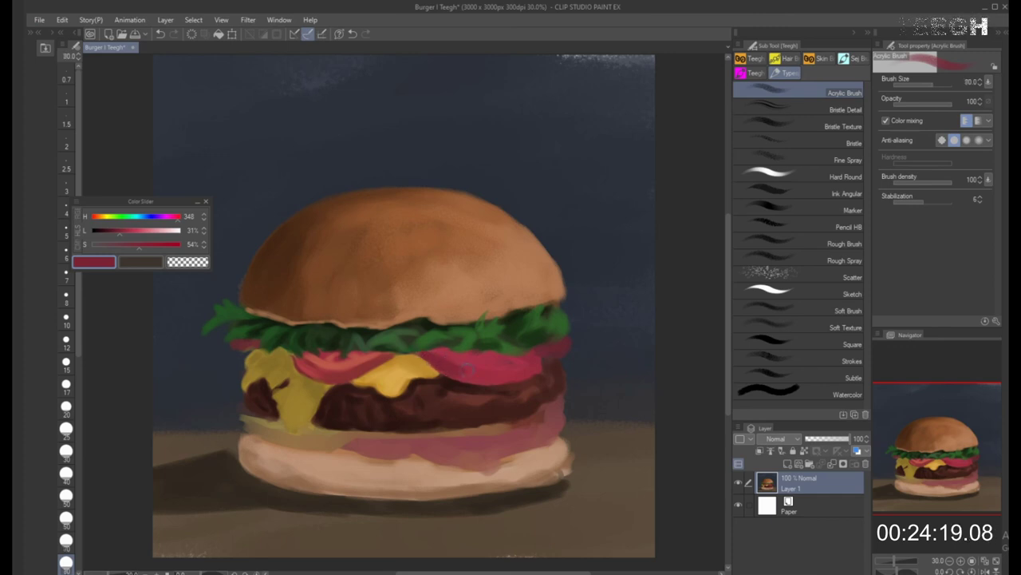
pyautogui.keyDown('alt'); pyautogui.click(459, 357); pyautogui.keyUp('alt')
pyautogui.keyDown('alt'); pyautogui.click(449, 363); pyautogui.keyUp('alt')
# Sample the light red of the left tomato and paint the right tomato's inner face at brush size 50–80
pyautogui.keyDown('alt'); pyautogui.click(347, 357); pyautogui.keyUp('alt')
pyautogui.press('[')
pyautogui.press('[')
pyautogui.press('[')
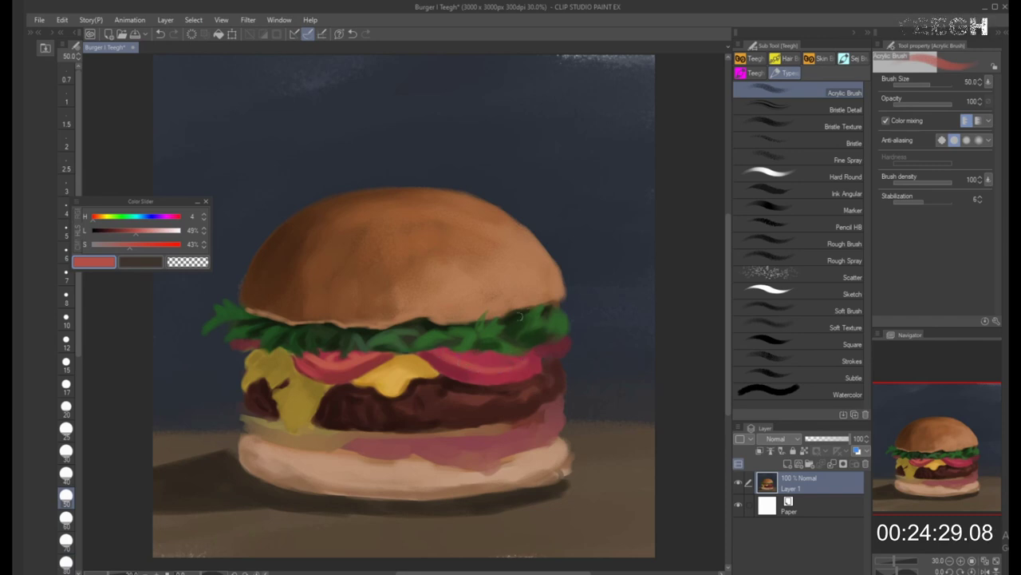
pyautogui.press(']')
pyautogui.press(']')
pyautogui.press(']')
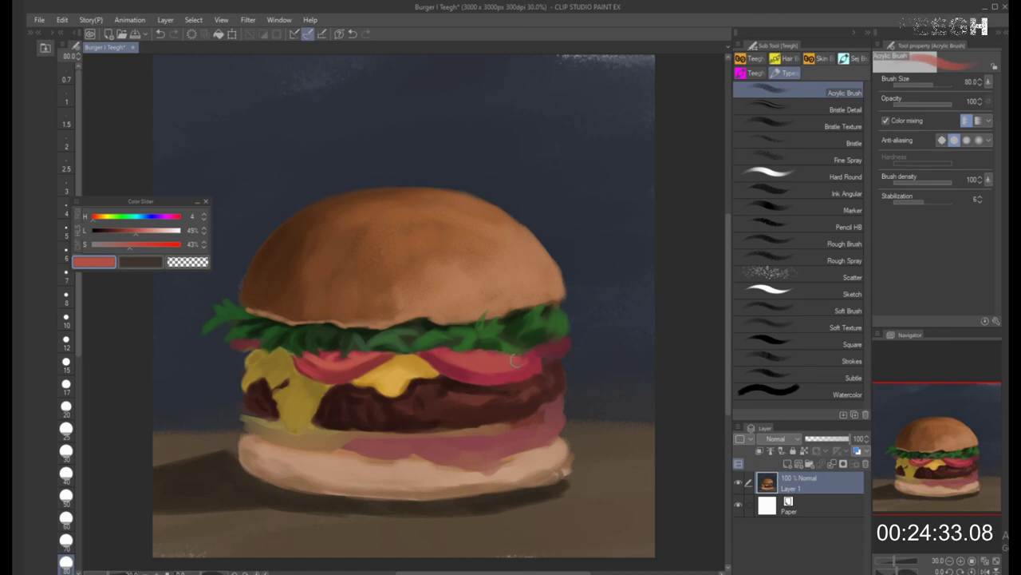
# Sample crimson from the right tomato's rim and touch up the slice's lower edge at brush size 50
pyautogui.keyDown('alt'); pyautogui.click(475, 373); pyautogui.keyUp('alt')
pyautogui.press('[')
pyautogui.press('[')
pyautogui.press('[')
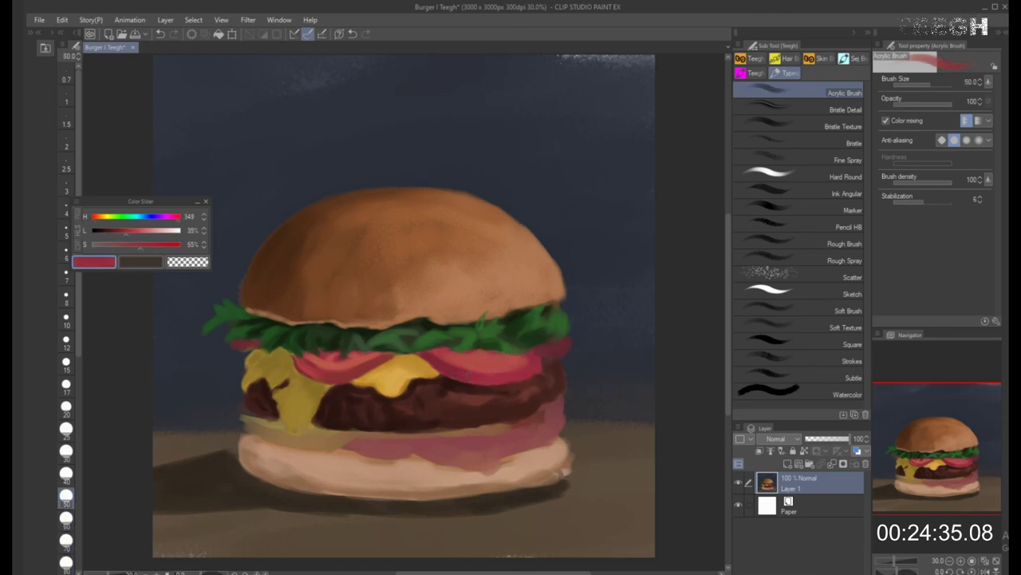
# Sample the right tomato's light red and refine where its inner face meets the rim at brush size 40–50
pyautogui.keyDown('alt'); pyautogui.click(468, 359); pyautogui.keyUp('alt')
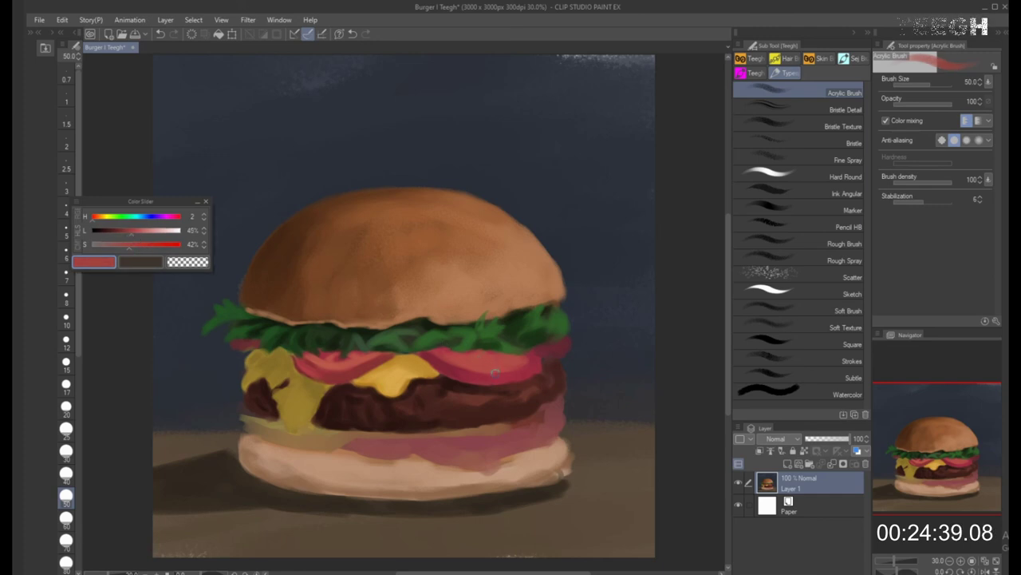
pyautogui.press('[')
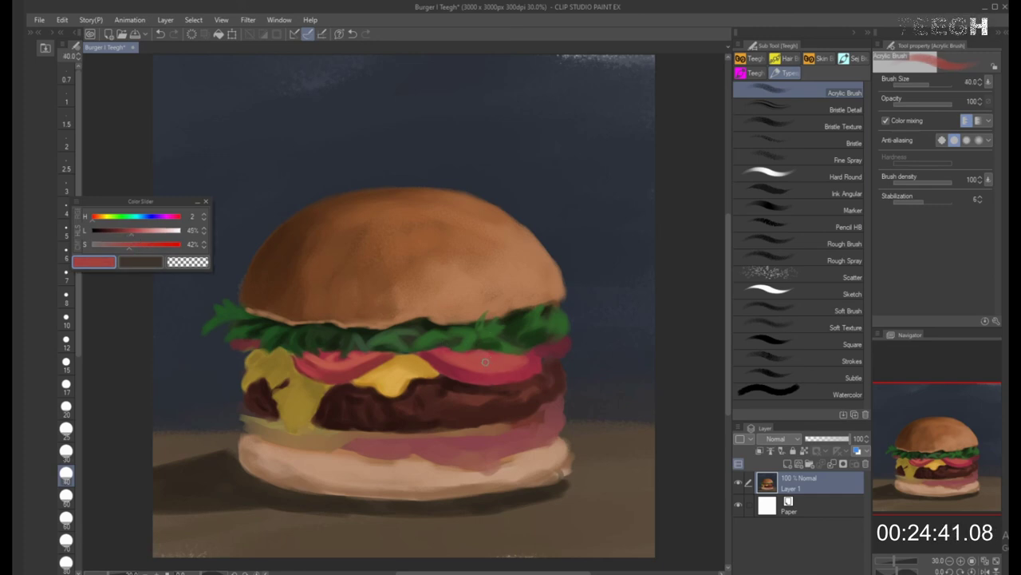
pyautogui.press(']')
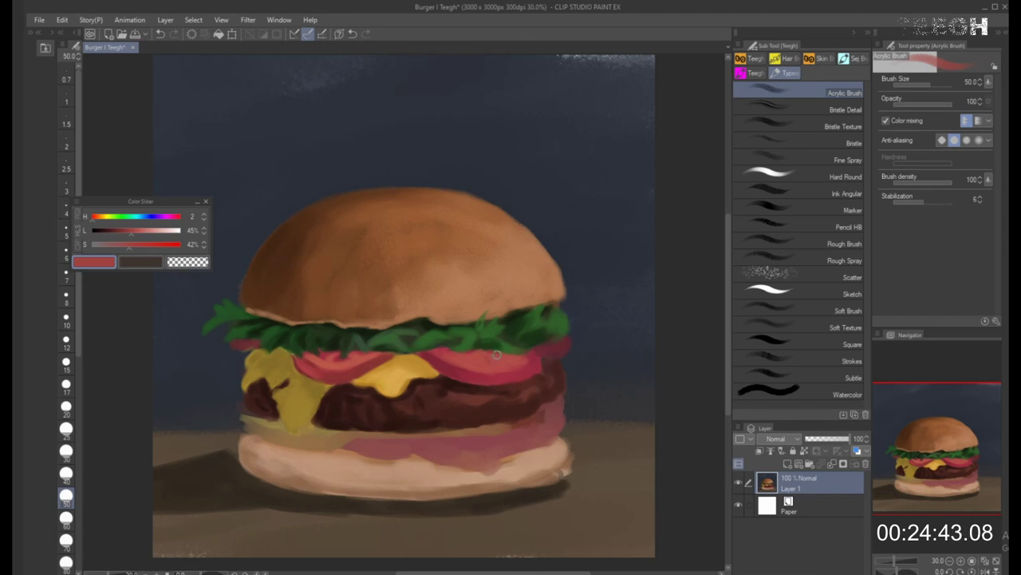
pyautogui.press(']')
pyautogui.press('[')
pyautogui.press('[')
pyautogui.press('[')
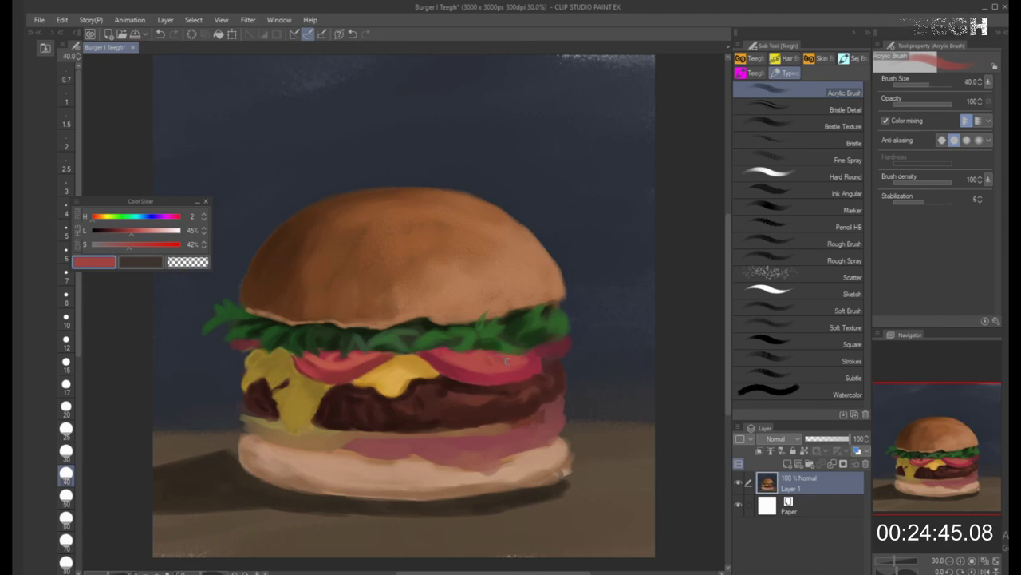
# Add small light red detail strokes inside the right tomato slice at brush size 25–40
pyautogui.press('[')
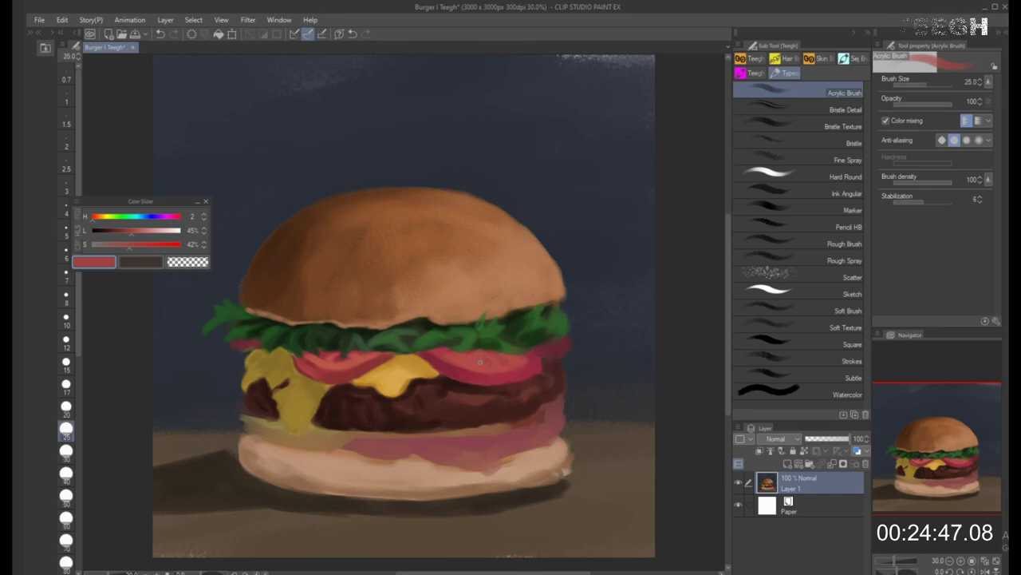
pyautogui.press('[')
pyautogui.press(']')
pyautogui.press(']')
pyautogui.press(']')
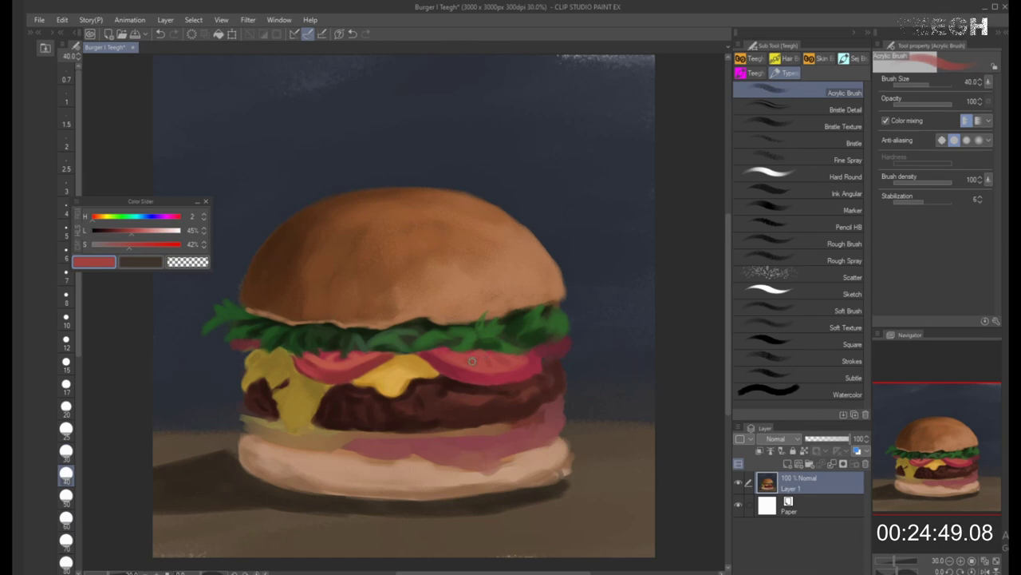
pyautogui.press('[')
pyautogui.press(']')
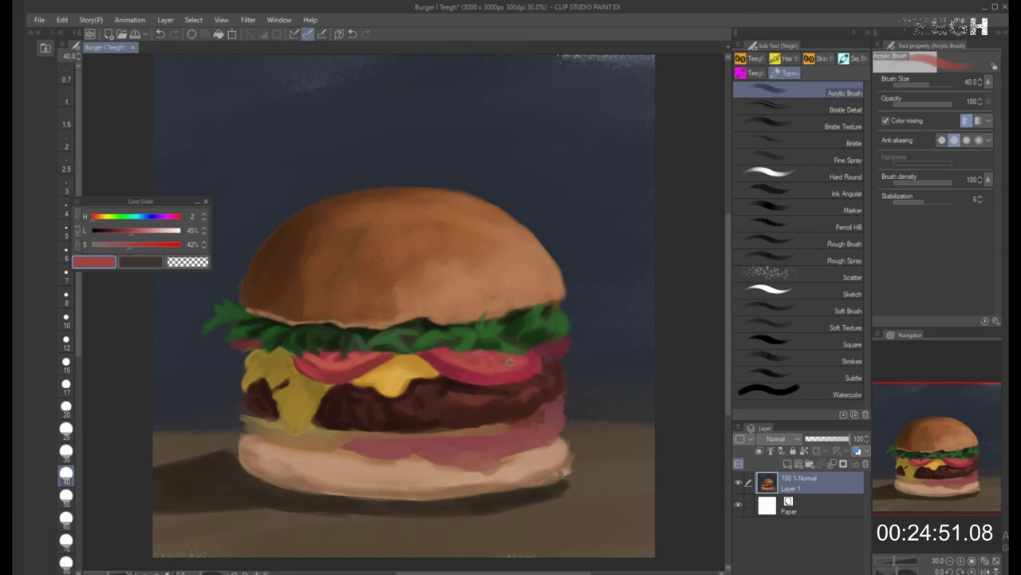
# Sample crimson from the right tomato's rim, raise its luminosity to 46% and set the brush size to 60
pyautogui.keyDown('alt'); pyautogui.click(494, 371); pyautogui.keyUp('alt')
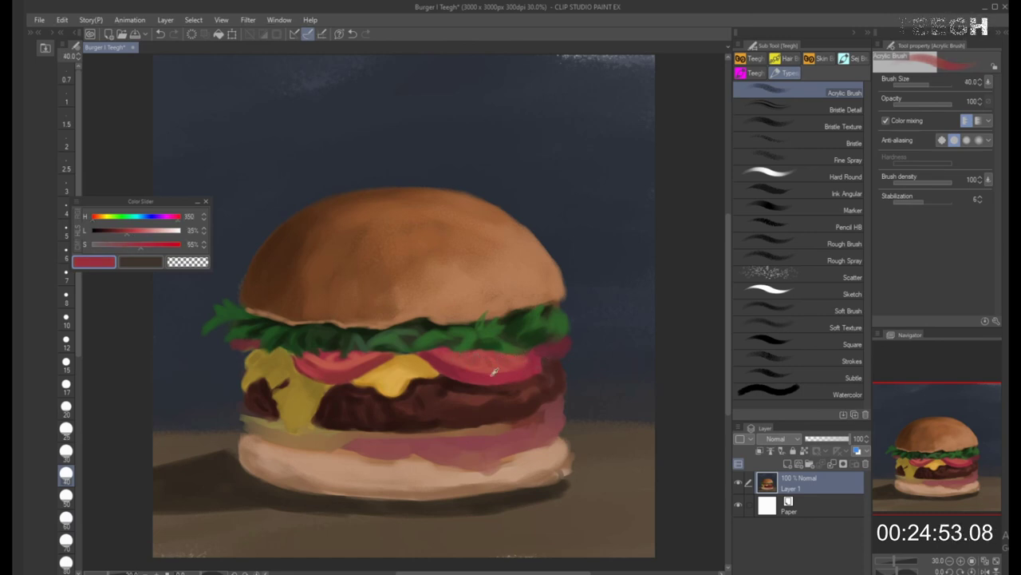
pyautogui.click(132, 231)
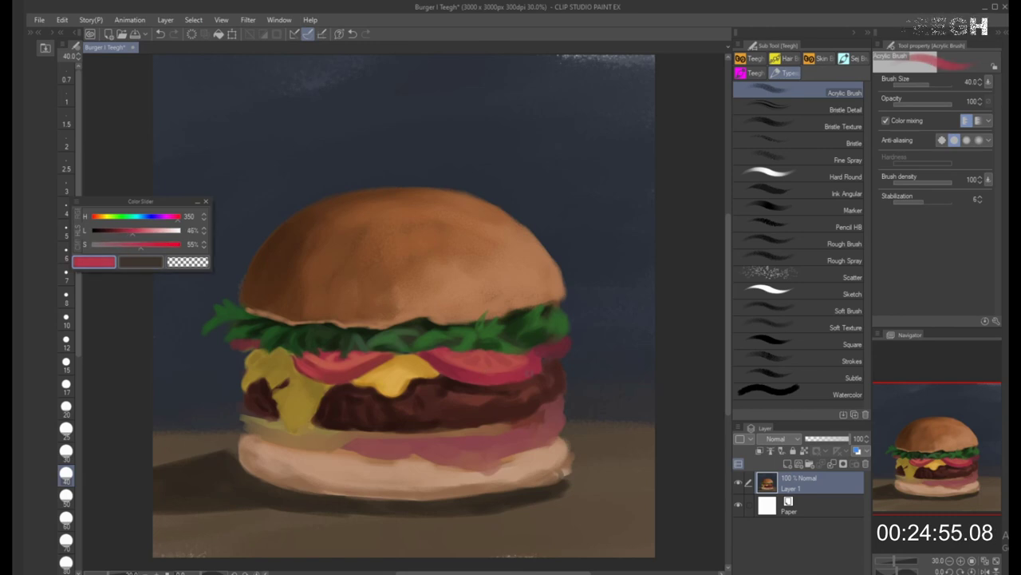
pyautogui.press(']')
pyautogui.press(']')
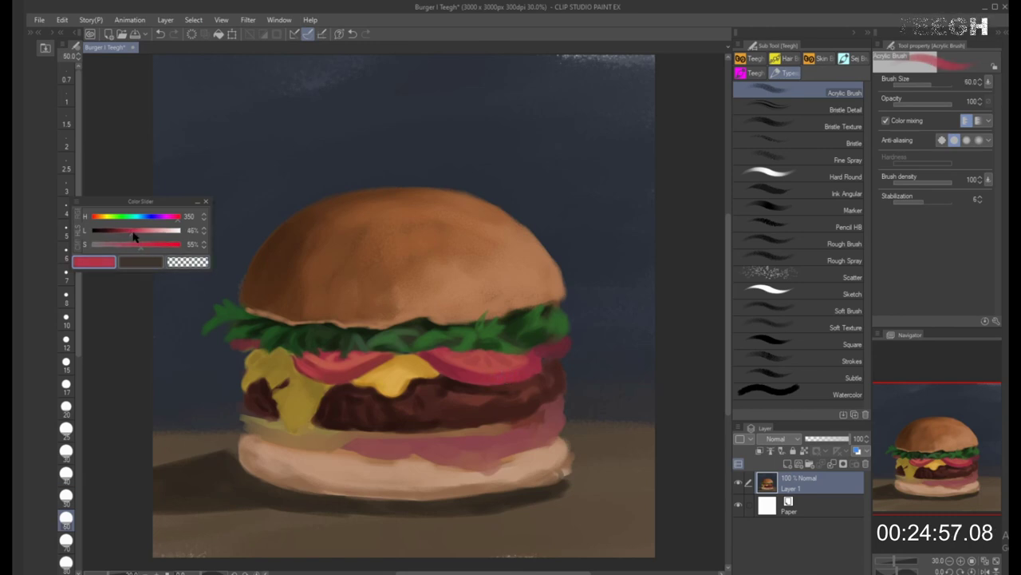
# Mix a light red with hue 358, luminosity 53% and saturation 50%, and brighten the right tomato's rim at brush size 80–100
pyautogui.click(96, 217)
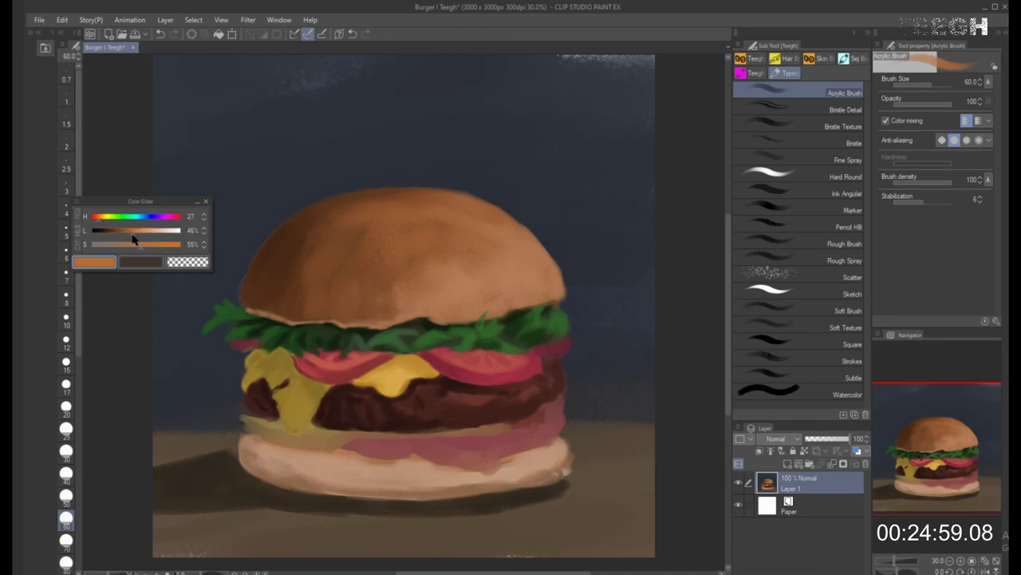
pyautogui.moveTo(132, 232); pyautogui.dragTo(137, 247)
pyautogui.click(178, 217)
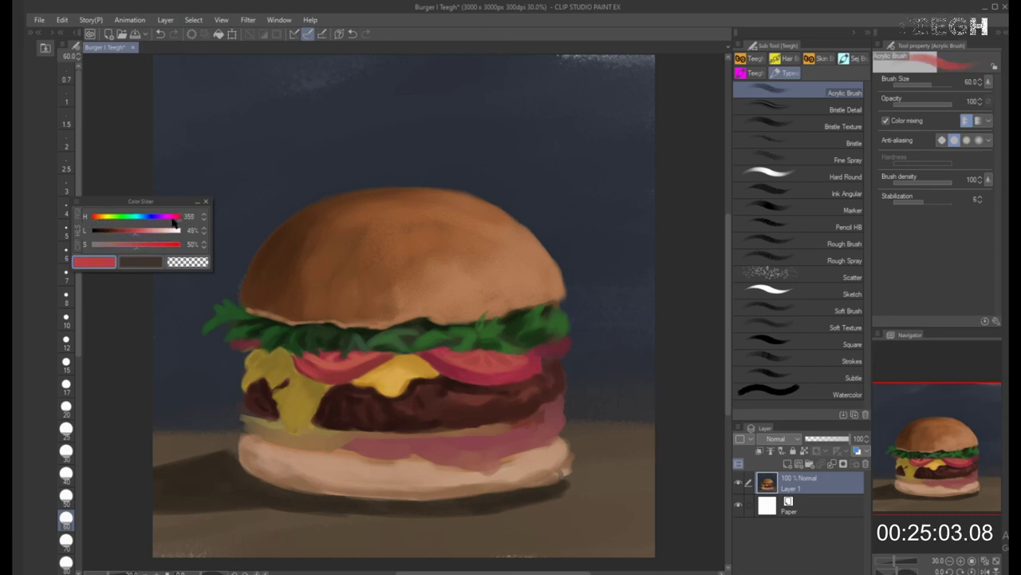
pyautogui.click(139, 230)
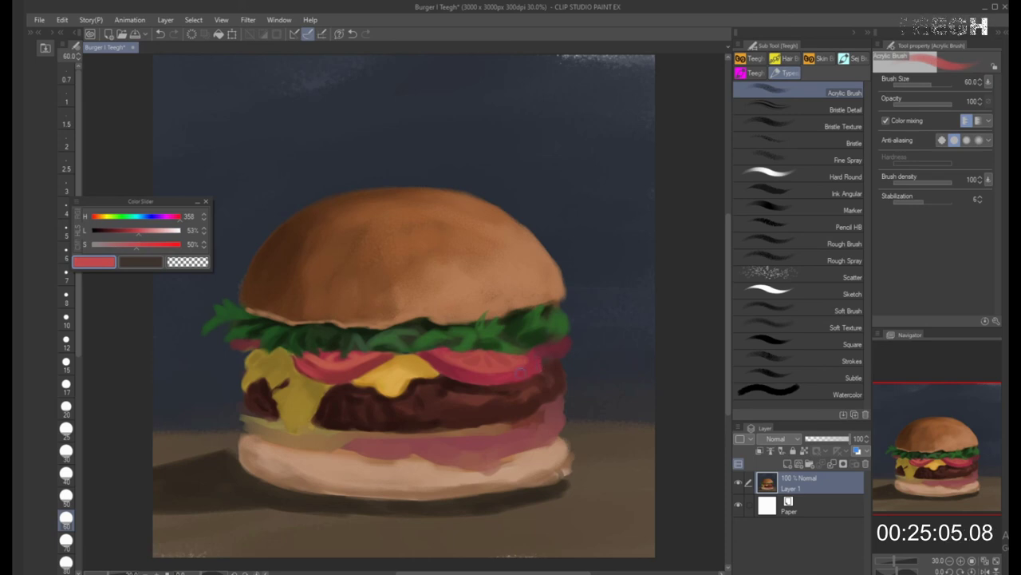
pyautogui.press(']')
pyautogui.press(']')
pyautogui.press(']')
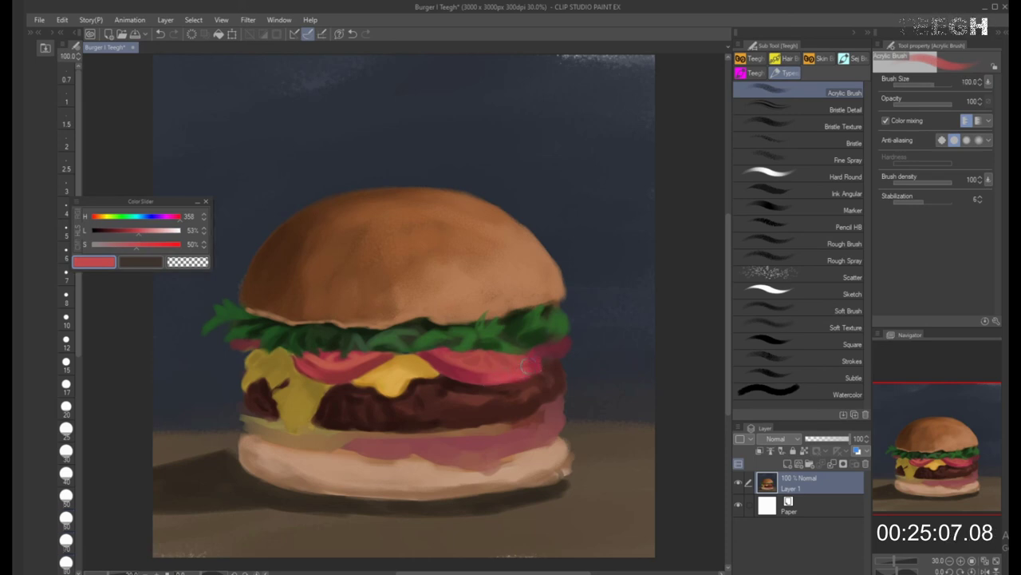
pyautogui.press('[')
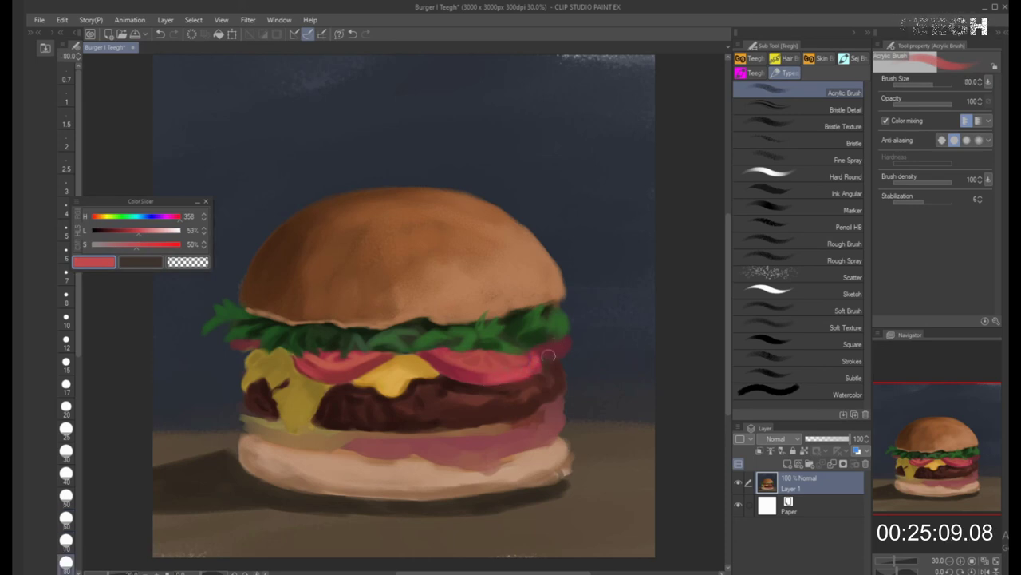
# Sample red from the outer end of the right tomato and brighten the left tomato's rim at brush size 50–60
pyautogui.keyDown('alt'); pyautogui.click(535, 361); pyautogui.keyUp('alt')
pyautogui.press('[')
pyautogui.press('[')
pyautogui.press('[')
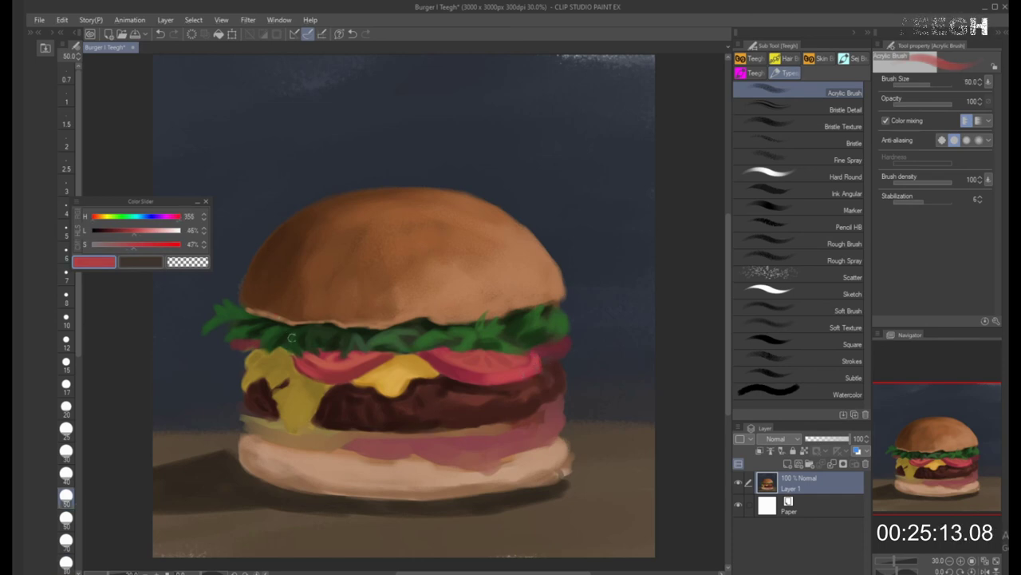
pyautogui.press('[')
pyautogui.press('[')
pyautogui.press(']')
pyautogui.press(']')
pyautogui.press(']')
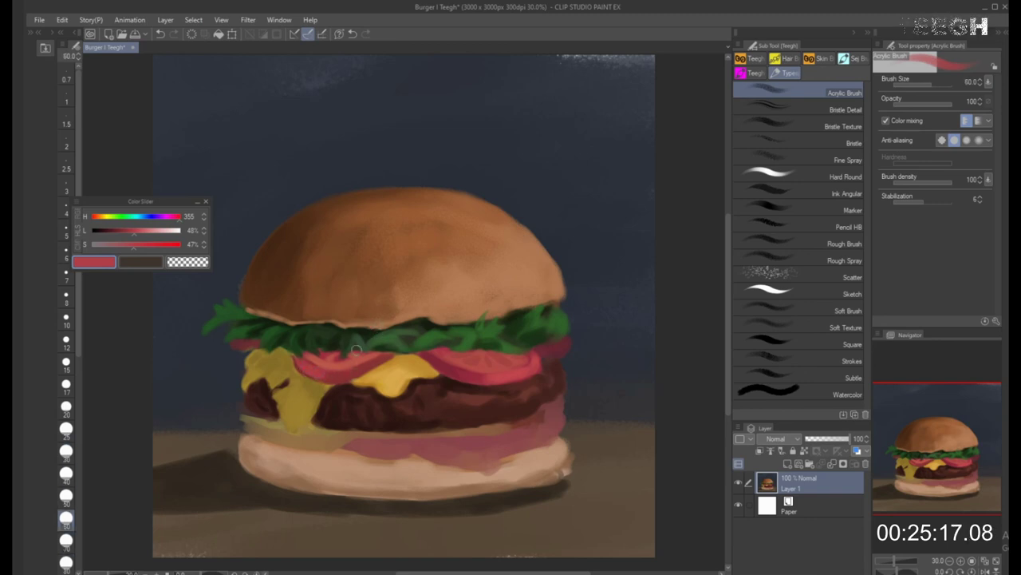
# Sample a darker red from the left tomato and refine the slice's lower edge at brush size 25
pyautogui.press('[')
pyautogui.press('[')
pyautogui.press('[')
pyautogui.press('[')
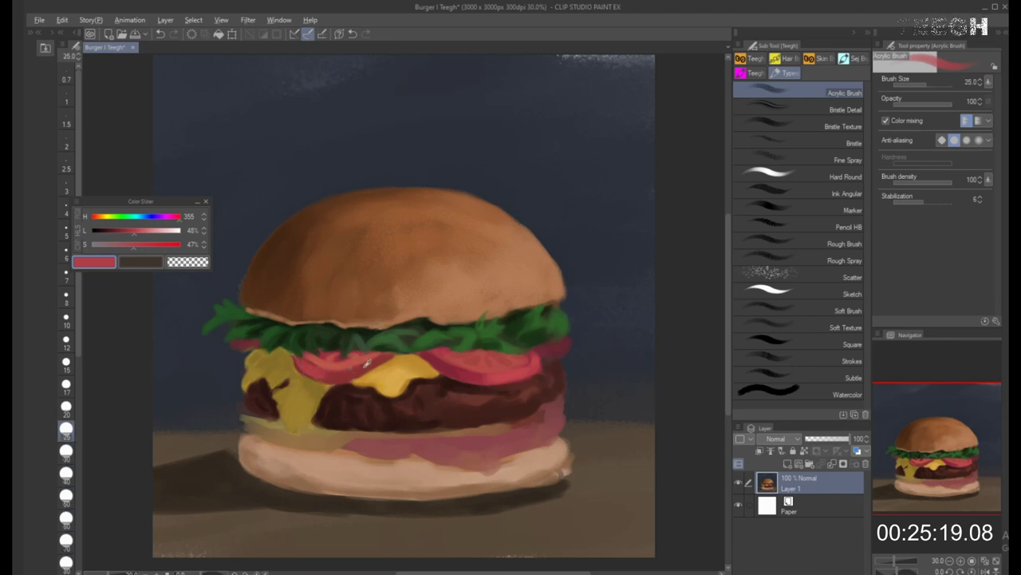
pyautogui.keyDown('alt'); pyautogui.click(363, 368); pyautogui.keyUp('alt')
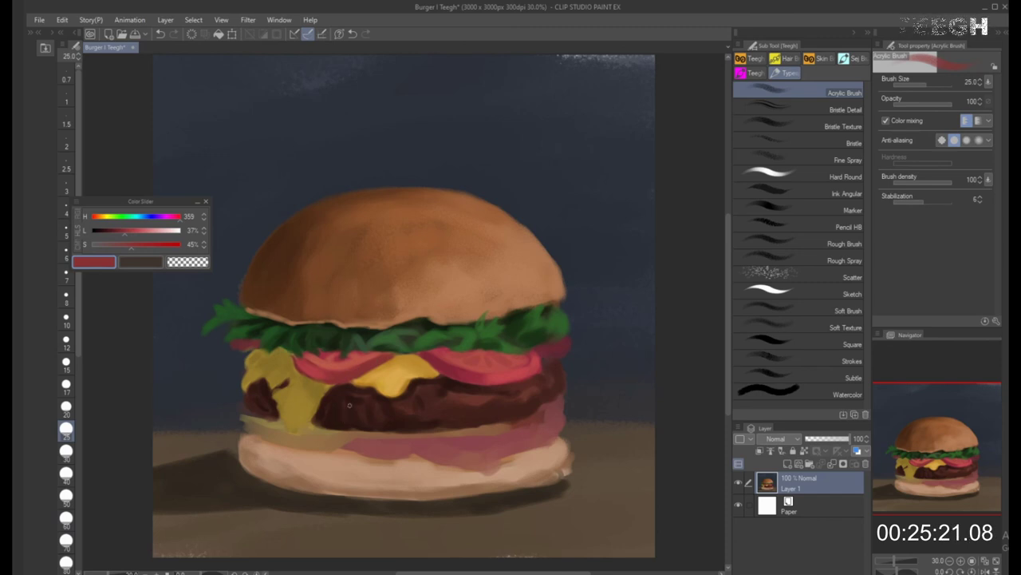
# Sample the right tomato's reds and round off the outer end of its rim at brush size 50
pyautogui.keyDown('alt'); pyautogui.click(521, 371); pyautogui.keyUp('alt')
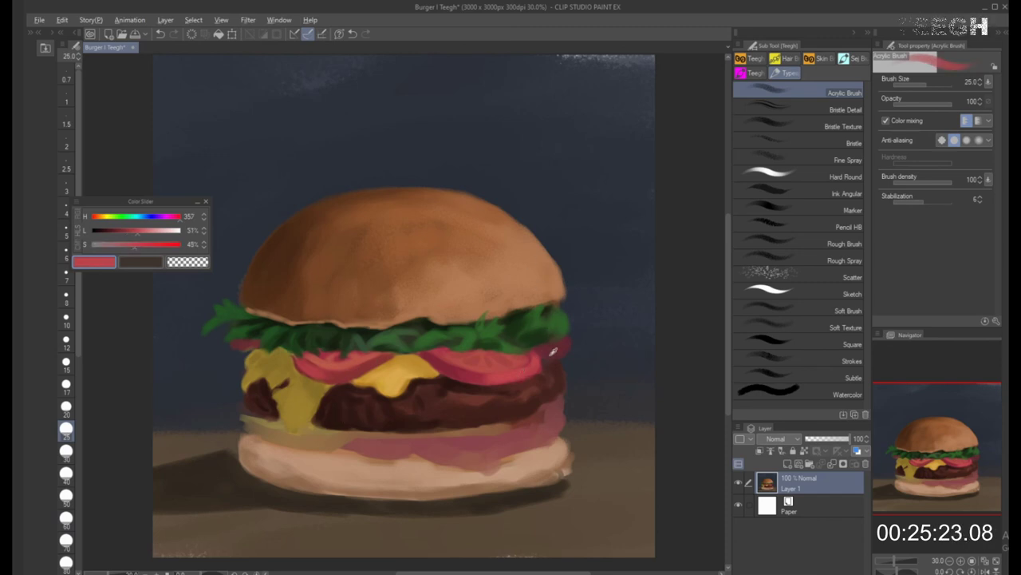
pyautogui.keyDown('alt'); pyautogui.click(544, 359); pyautogui.keyUp('alt')
pyautogui.press(']')
pyautogui.press(']')
pyautogui.press(']')
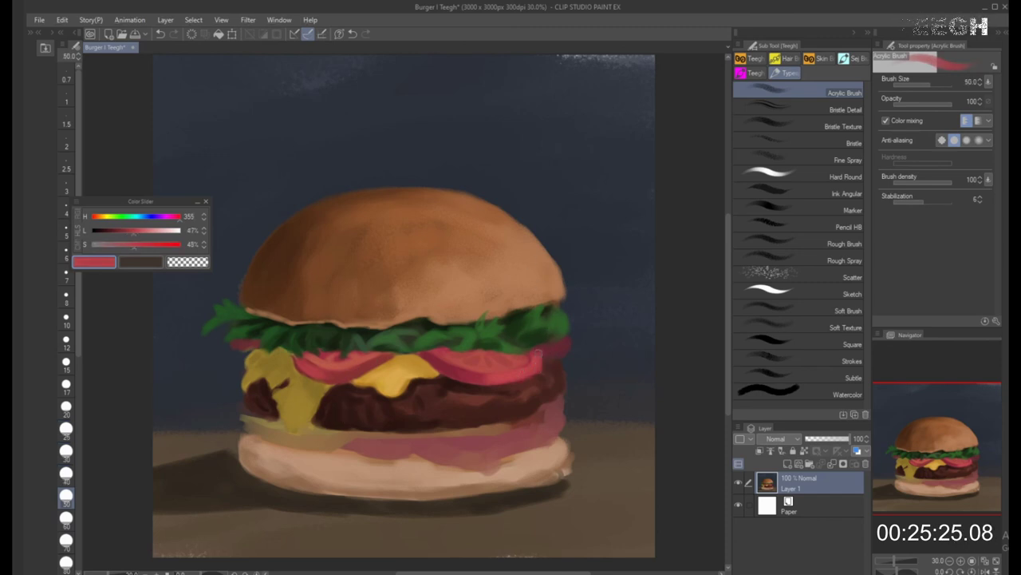
# Sample the patty's dark browns and paint over the purplish area beside the right tomato's outer end at brush size 50
pyautogui.keyDown('alt'); pyautogui.click(547, 375); pyautogui.keyUp('alt')
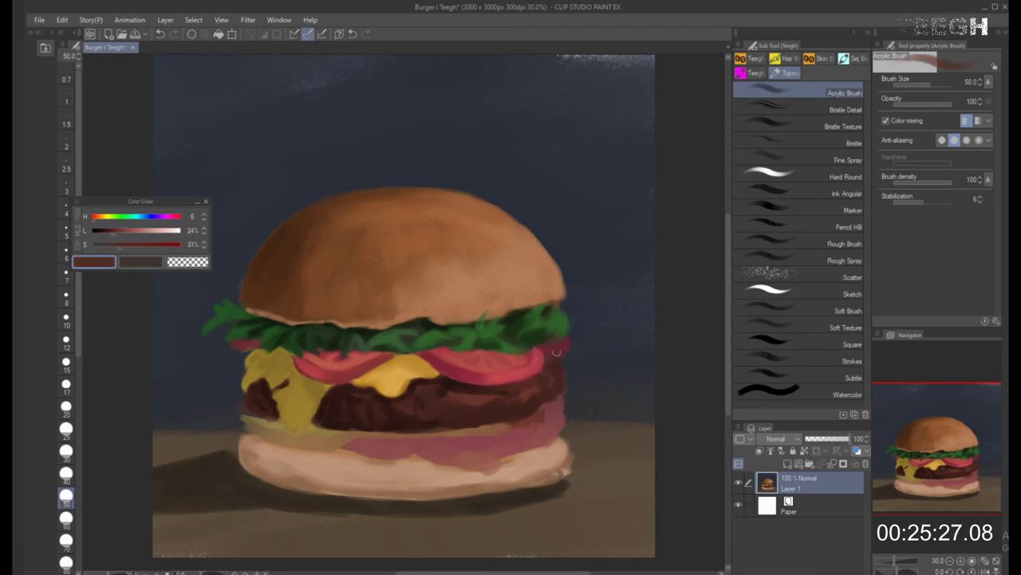
pyautogui.keyDown('alt'); pyautogui.click(557, 373); pyautogui.keyUp('alt')
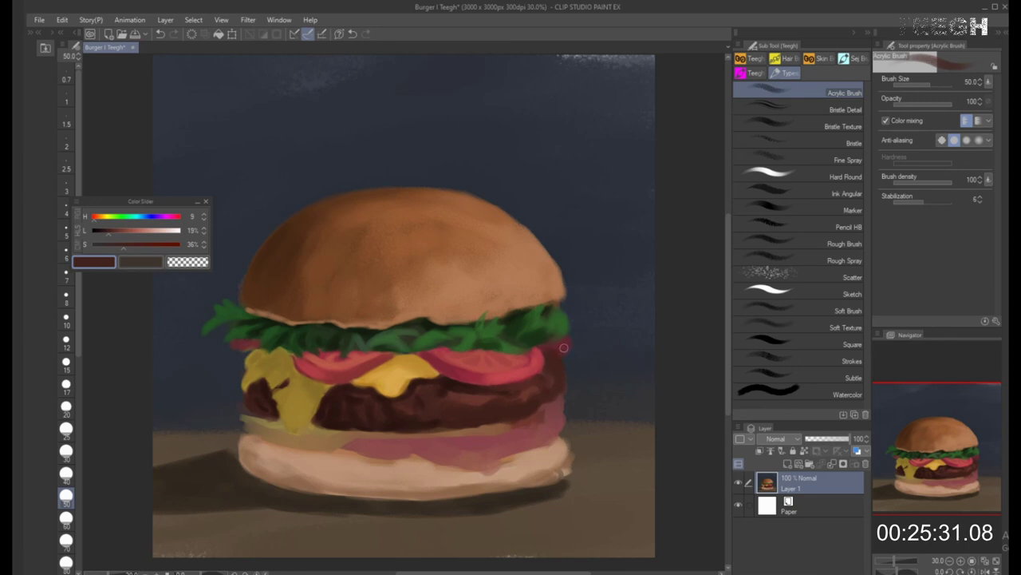
pyautogui.keyDown('alt'); pyautogui.click(569, 337); pyautogui.keyUp('alt')
pyautogui.keyDown('alt'); pyautogui.click(556, 352); pyautogui.keyUp('alt')
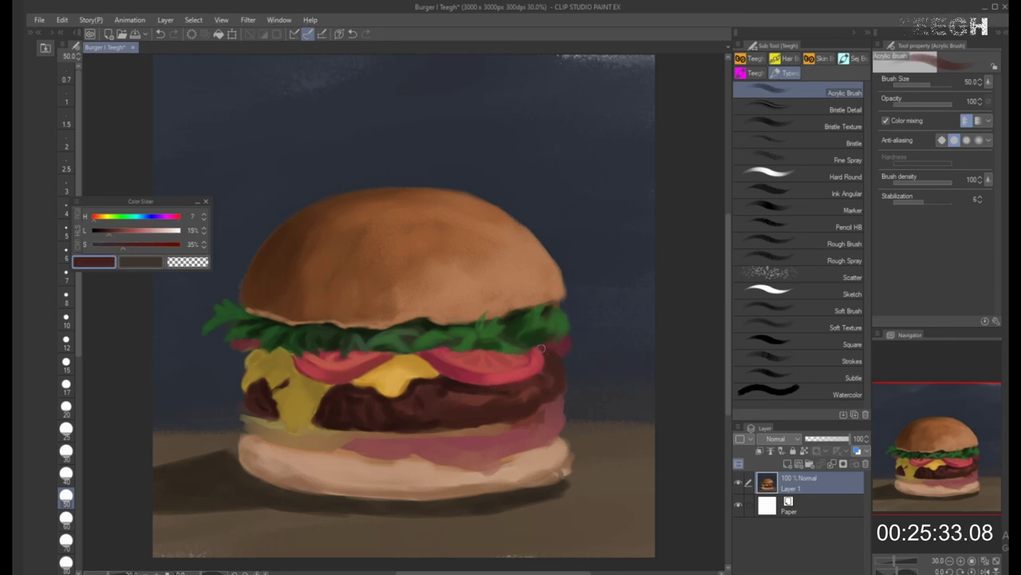
# Sample the right tomato's red, darken it to luminosity 14–24%, and paint the shaded rear tomato slice under the lettuce at brush size 60
pyautogui.keyDown('alt'); pyautogui.click(539, 354); pyautogui.keyUp('alt')
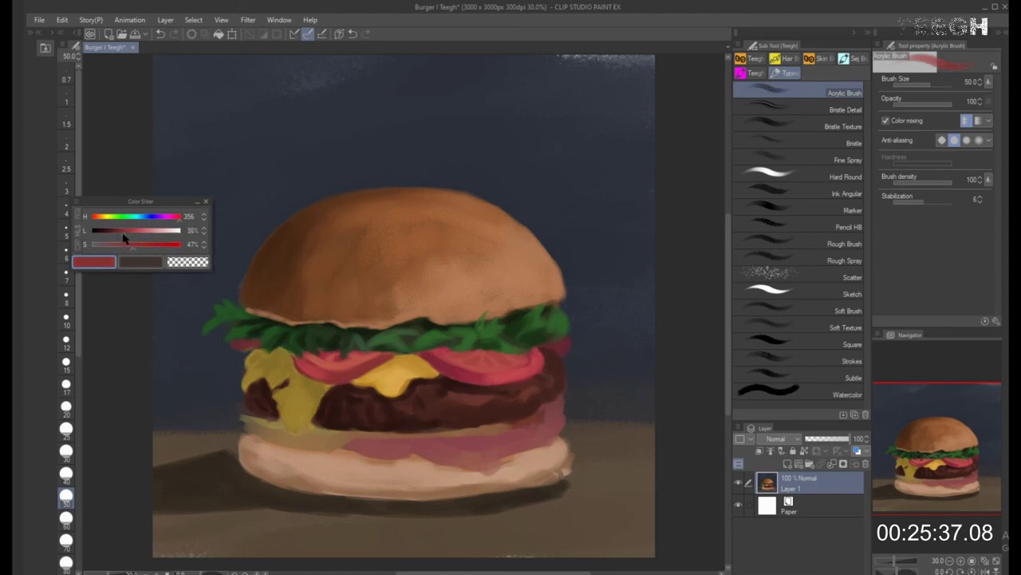
pyautogui.moveTo(134, 233); pyautogui.dragTo(111, 236)
pyautogui.press(']')
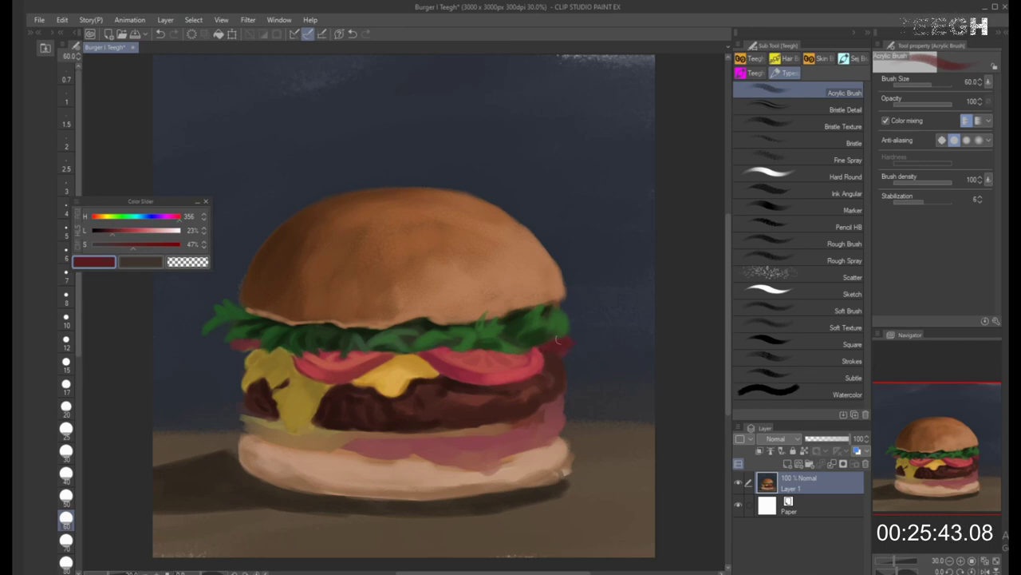
pyautogui.moveTo(182, 202); pyautogui.dragTo(667, 438)
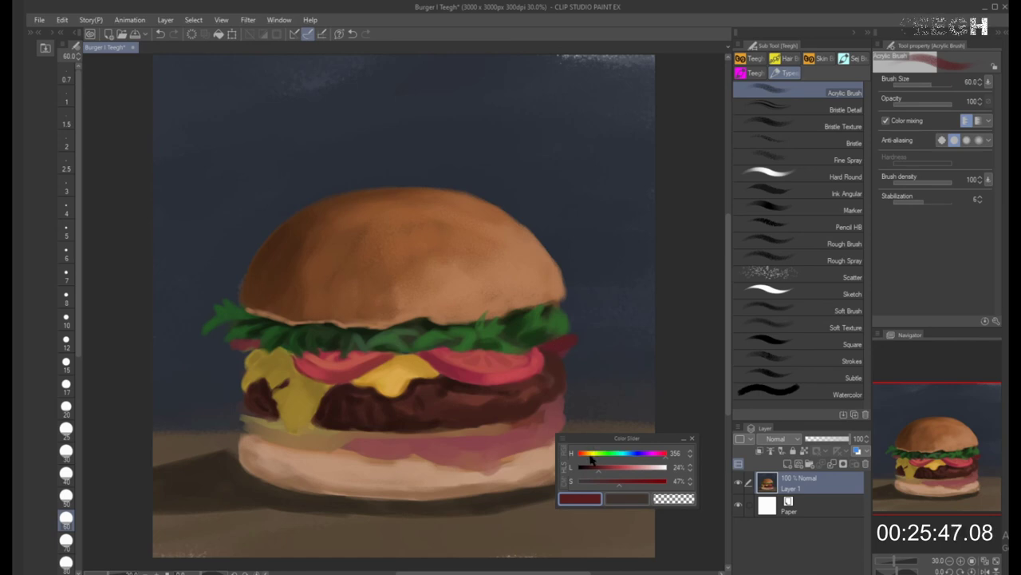
pyautogui.moveTo(598, 469); pyautogui.dragTo(589, 469)
pyautogui.moveTo(564, 342); pyautogui.dragTo(553, 343)
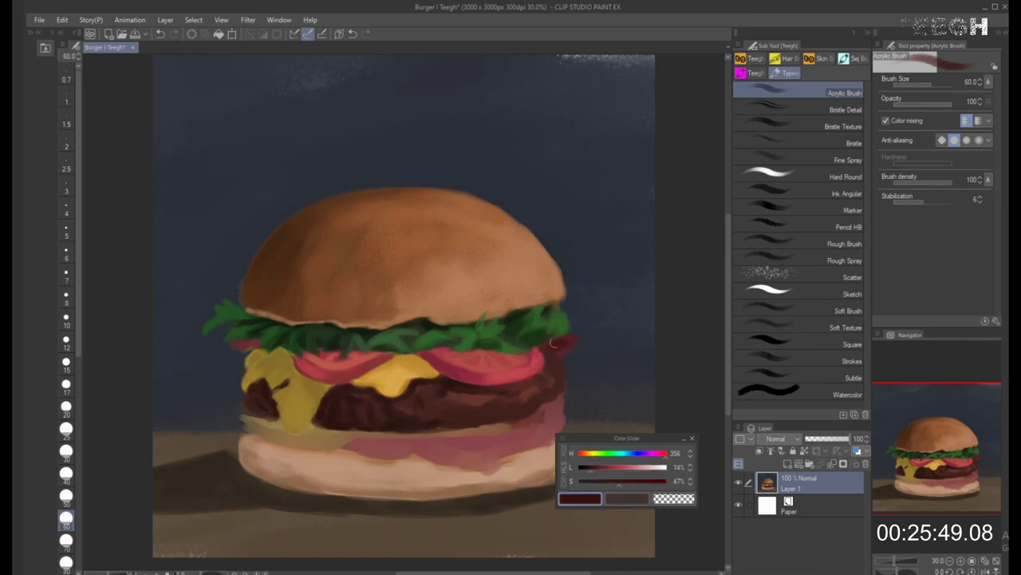
# Raise the red's luminosity to 38%, add edge highlights to the rear tomato slice and blend with its sampled dark reds at brush size 30–40
pyautogui.click(612, 466)
pyautogui.press('[')
pyautogui.press('[')
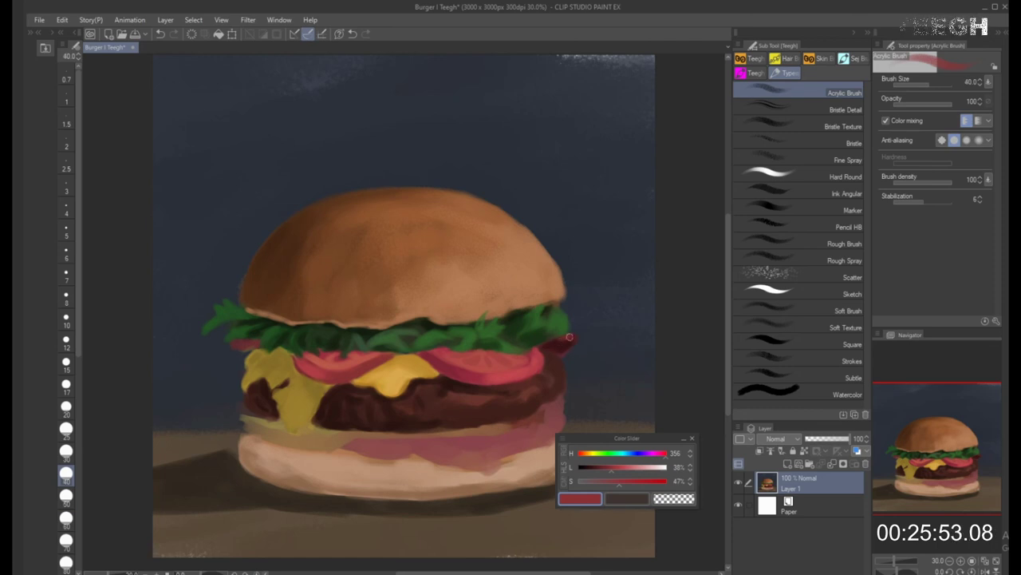
pyautogui.press('[')
pyautogui.keyDown('alt'); pyautogui.click(554, 343); pyautogui.keyUp('alt')
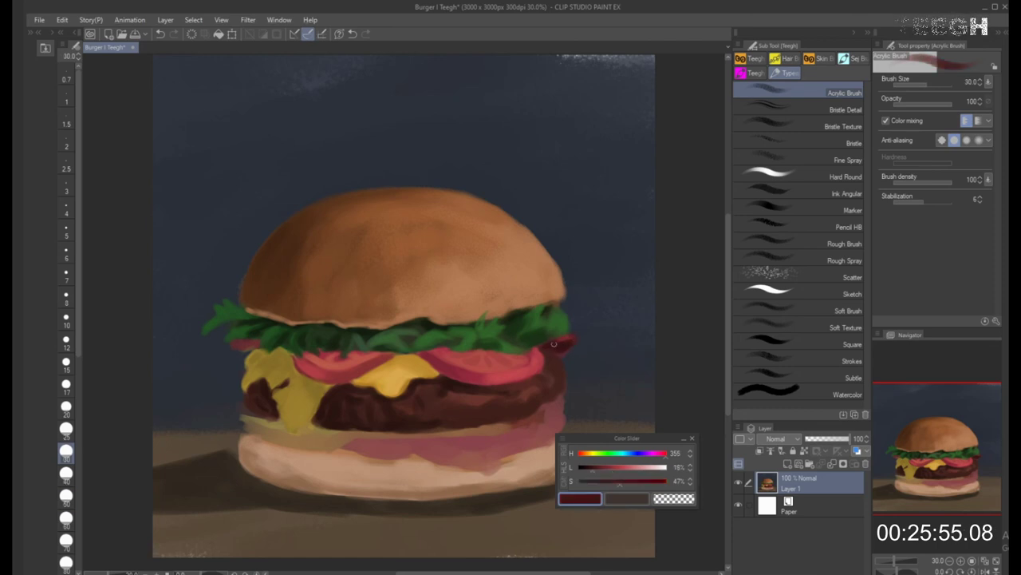
pyautogui.keyDown('alt'); pyautogui.click(565, 339); pyautogui.keyUp('alt')
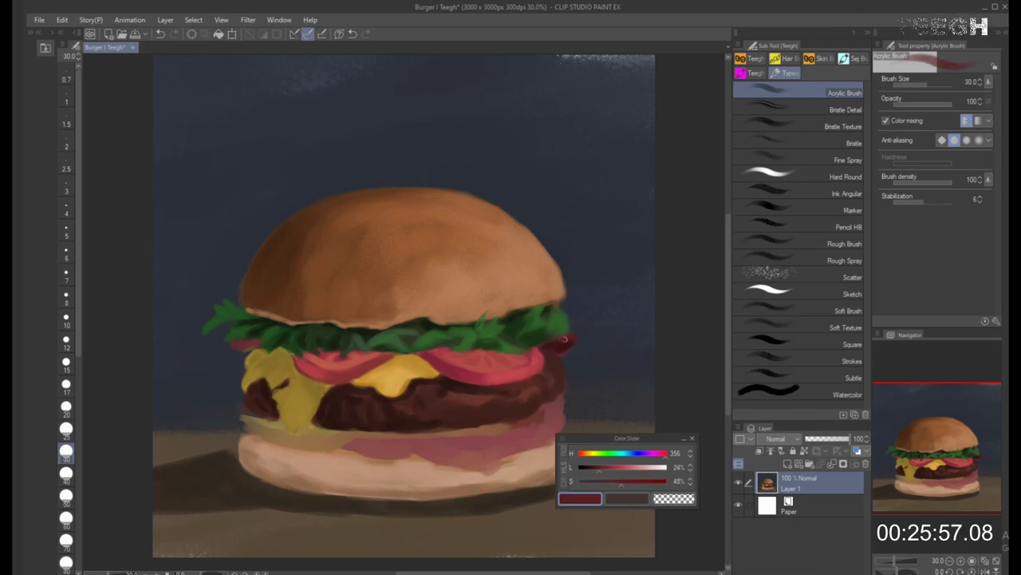
# Sample the rear slice's dark red, the patty brown and the tomato rim red to refine the edges where they meet at brush size 30
pyautogui.moveTo(613, 438); pyautogui.dragTo(159, 437)
pyautogui.keyDown('alt'); pyautogui.click(572, 339); pyautogui.keyUp('alt')
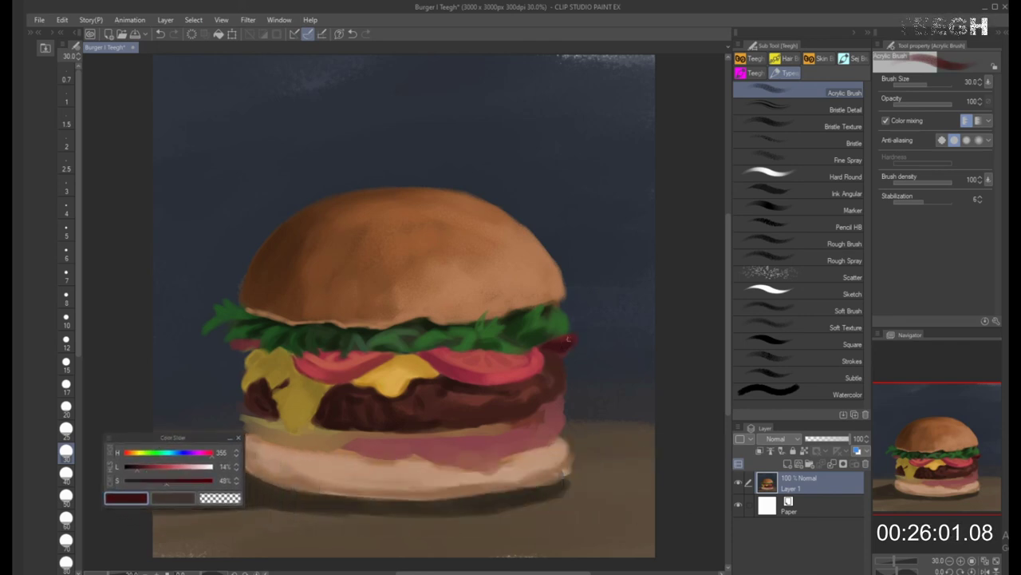
pyautogui.keyDown('alt'); pyautogui.click(557, 365); pyautogui.keyUp('alt')
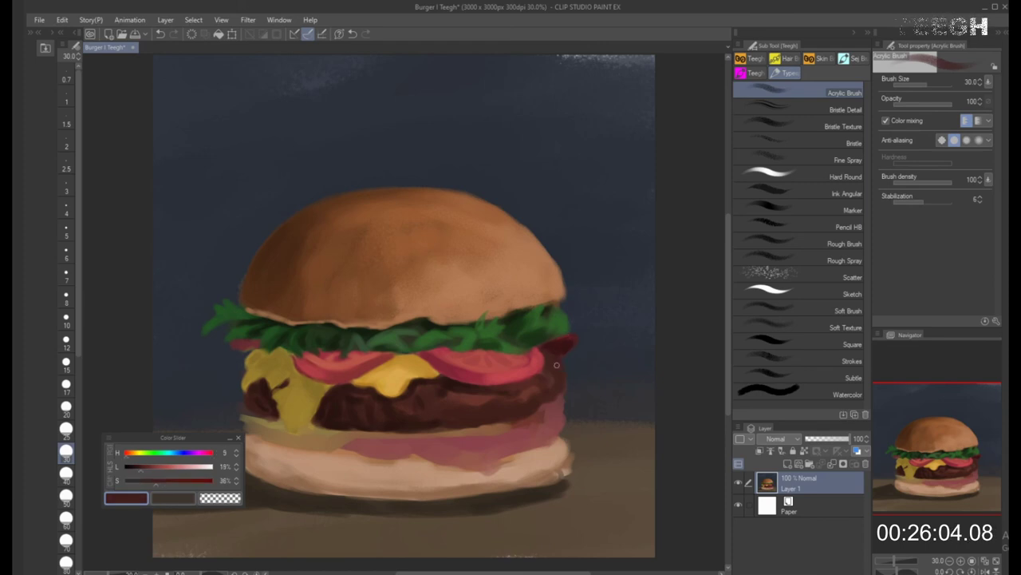
pyautogui.click(156, 467)
pyautogui.keyDown('alt'); pyautogui.click(540, 354); pyautogui.keyUp('alt')
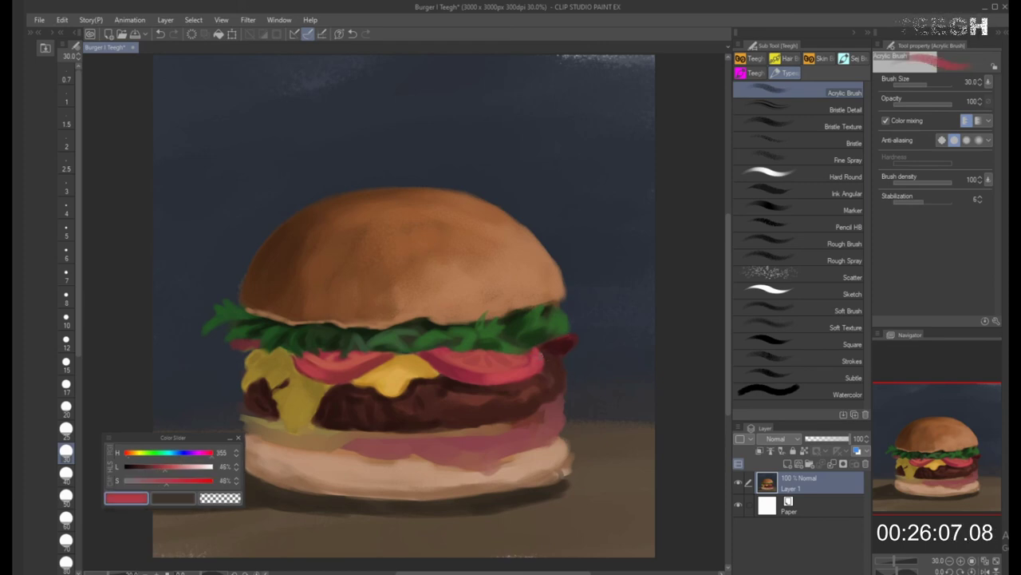
# Sample the dark brown beside the right tomato's outer end and touch up the upper patty there at brush size 70
pyautogui.press(']')
pyautogui.keyDown('alt'); pyautogui.click(552, 359); pyautogui.keyUp('alt')
pyautogui.press(']')
pyautogui.press(']')
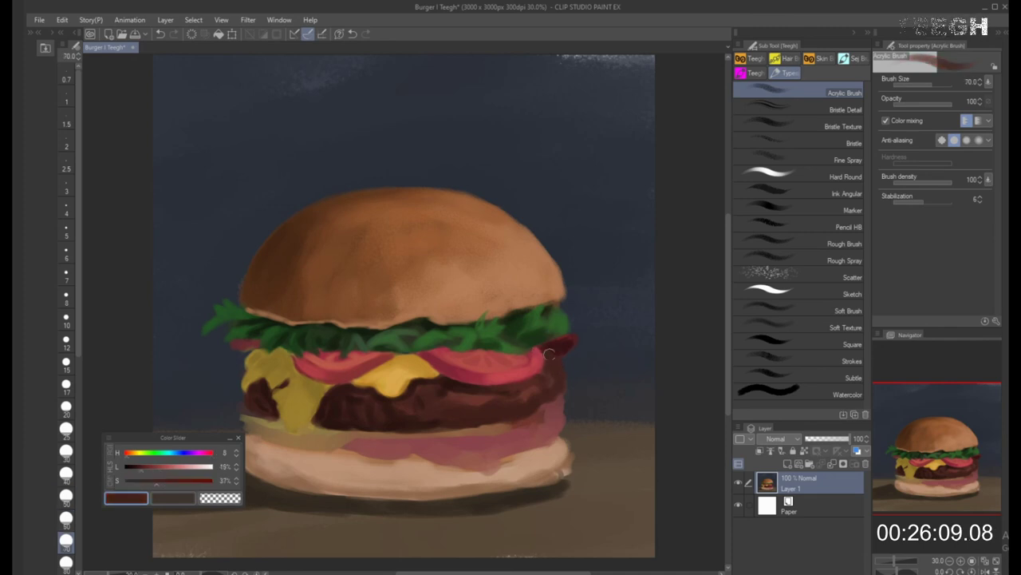
# Sample the patty's brown, lighten it to luminosity 36%, and paint highlights on the patty's right end at brush size 30–50
pyautogui.keyDown('alt'); pyautogui.click(554, 386); pyautogui.keyUp('alt')
pyautogui.moveTo(138, 475); pyautogui.dragTo(158, 473)
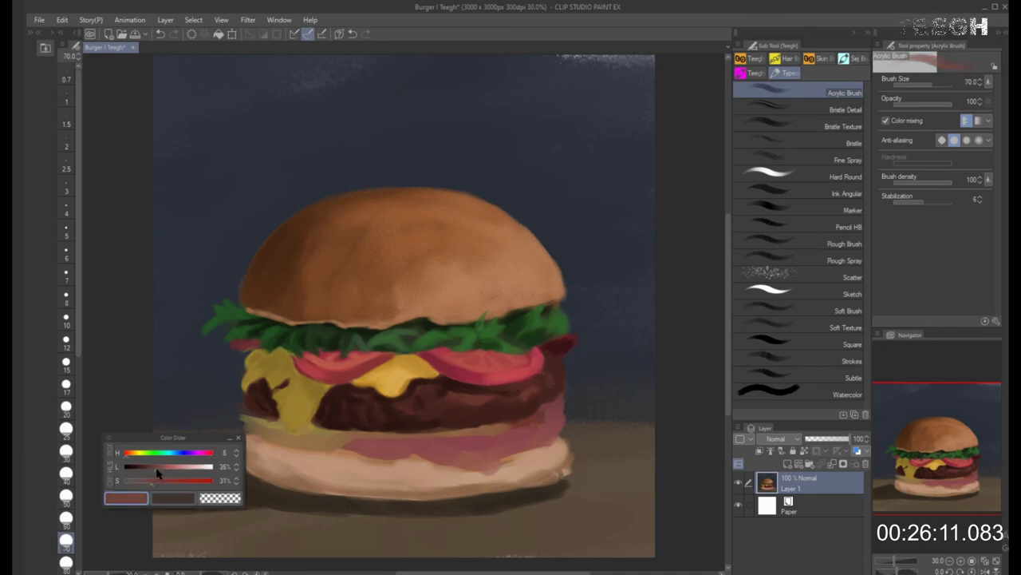
pyautogui.press('[')
pyautogui.press('[')
pyautogui.press('[')
pyautogui.press('[')
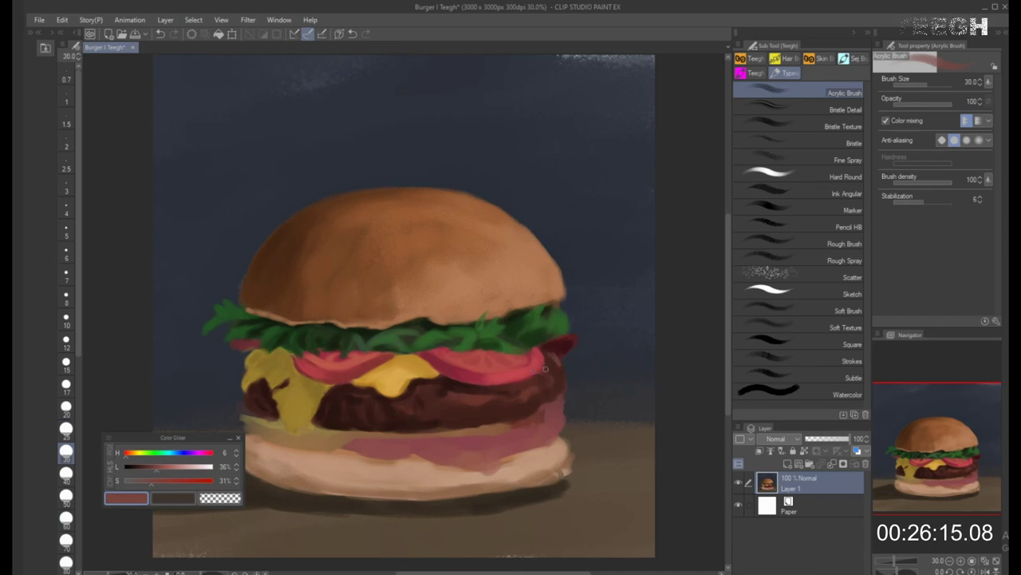
pyautogui.press(']')
pyautogui.press(']')
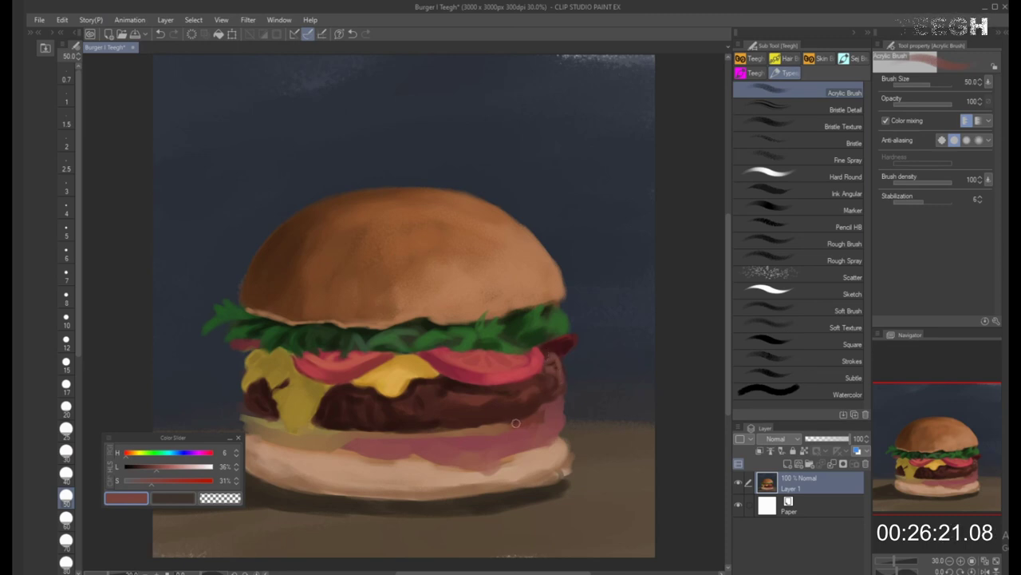
# Sample the dark and light browns at the patty's right end and blend the highlights into its texture at brush size 50
pyautogui.keyDown('alt'); pyautogui.click(551, 384); pyautogui.keyUp('alt')
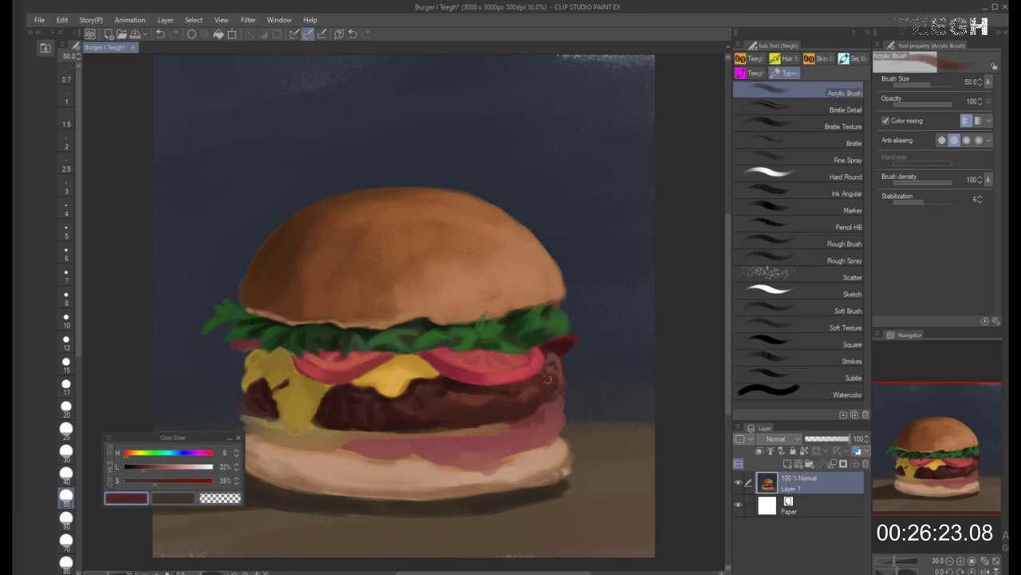
pyautogui.keyDown('alt'); pyautogui.click(547, 381); pyautogui.keyUp('alt')
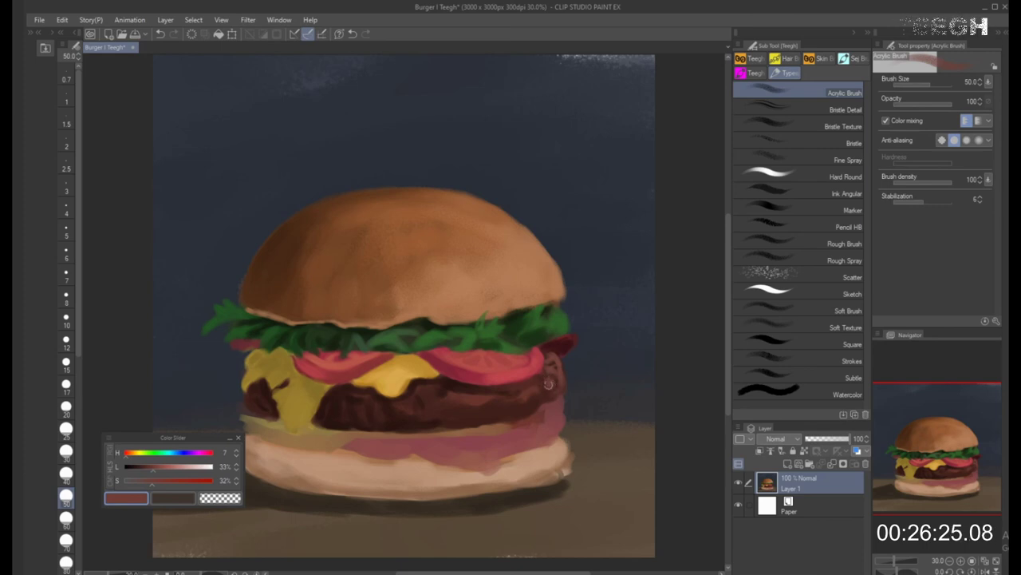
pyautogui.keyDown('alt'); pyautogui.click(562, 390); pyautogui.keyUp('alt')
# Sample the dark and light browns around the patty's right end and blend its texture at brush size 50–70
pyautogui.keyDown('alt'); pyautogui.click(519, 383); pyautogui.keyUp('alt')
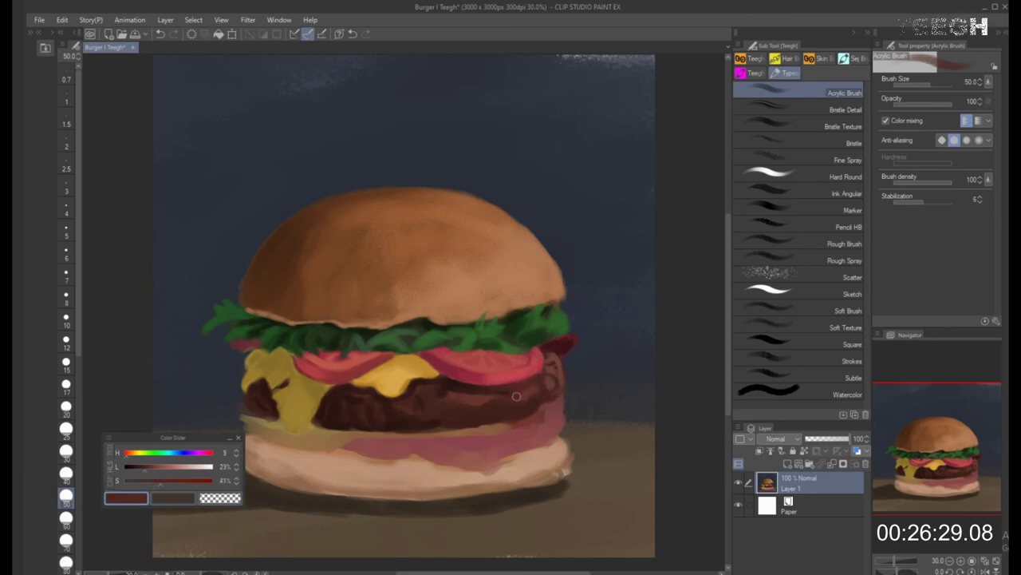
pyautogui.keyDown('alt'); pyautogui.click(517, 396); pyautogui.keyUp('alt')
pyautogui.press(']')
pyautogui.keyDown('alt'); pyautogui.click(556, 383); pyautogui.keyUp('alt')
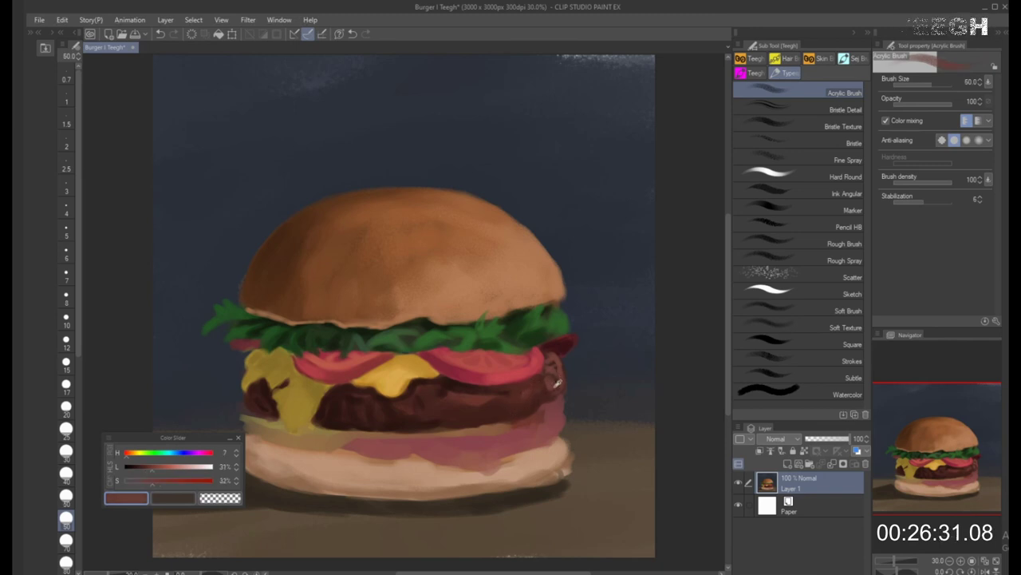
pyautogui.press(']')
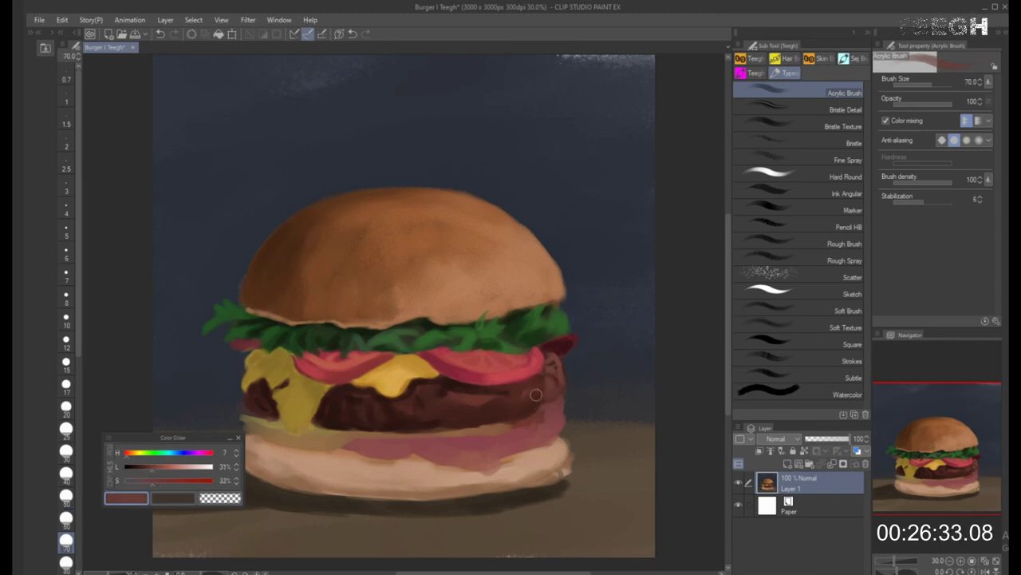
pyautogui.press('[')
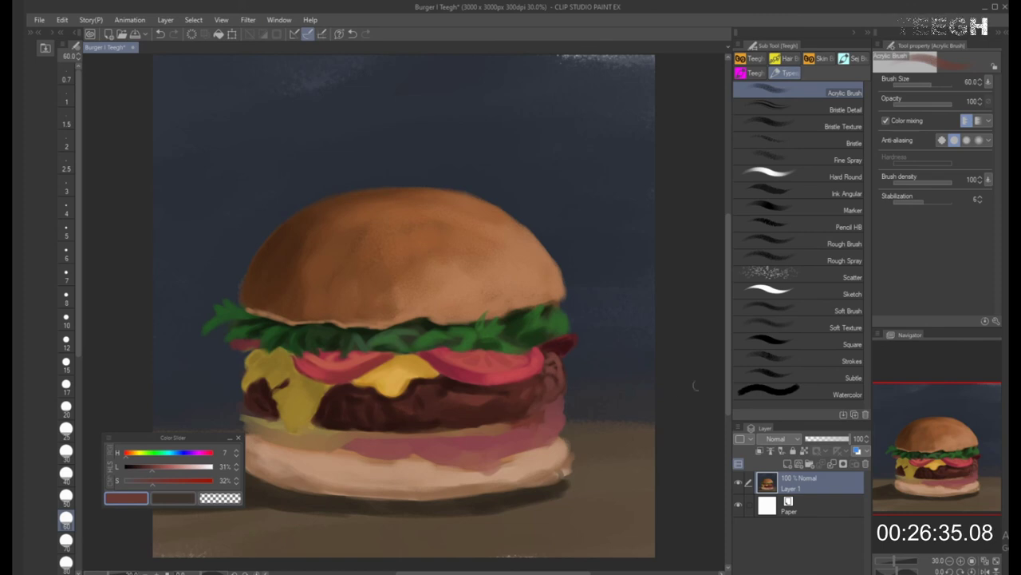
# Sample the patty's dark brown, lighten it to luminosity 44%, and paint small highlights on the patty's right end at brush size 25–60
pyautogui.keyDown('alt'); pyautogui.click(527, 403); pyautogui.keyUp('alt')
pyautogui.press('[')
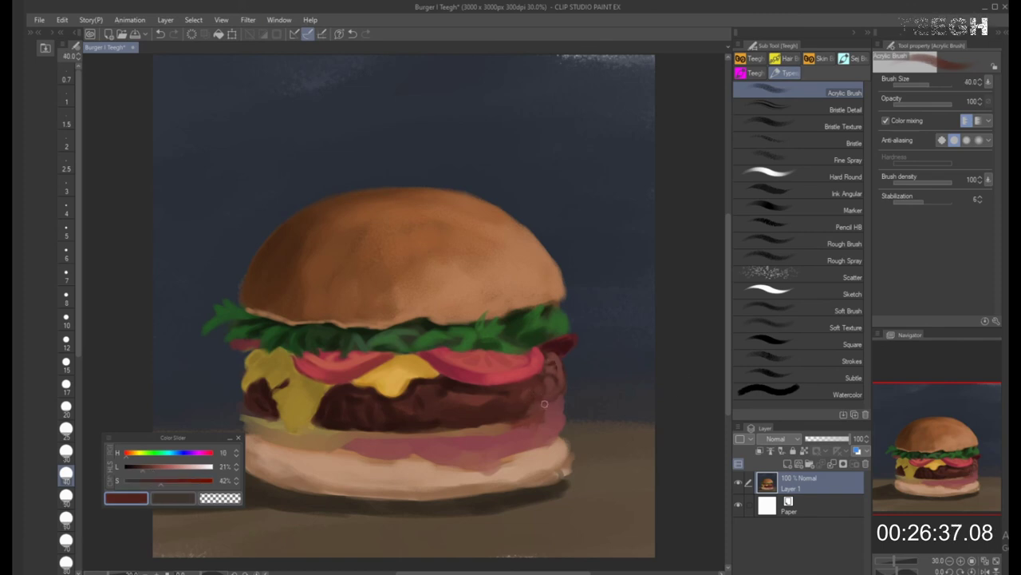
pyautogui.click(163, 471)
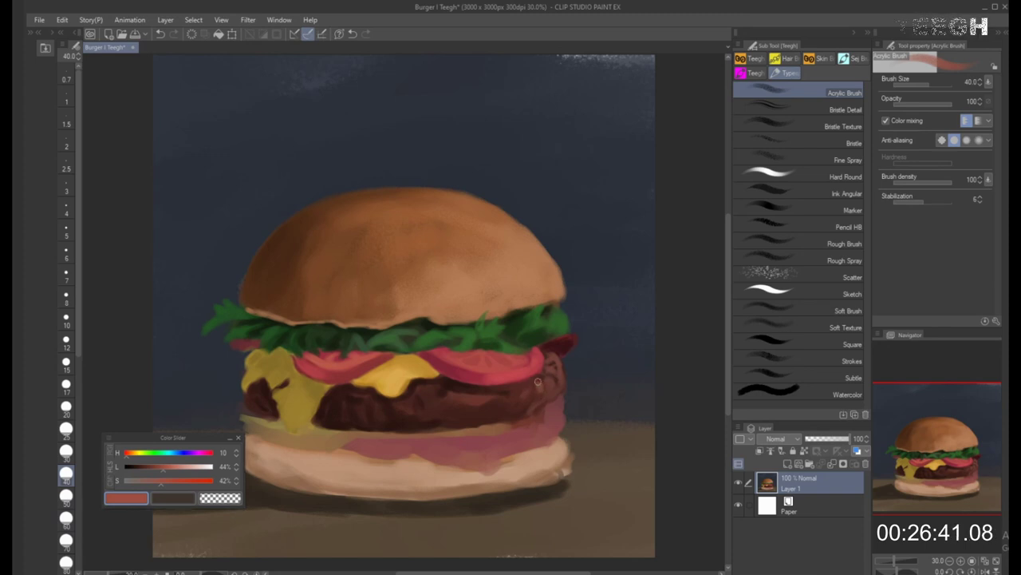
pyautogui.press(']')
pyautogui.press(']')
pyautogui.press(']')
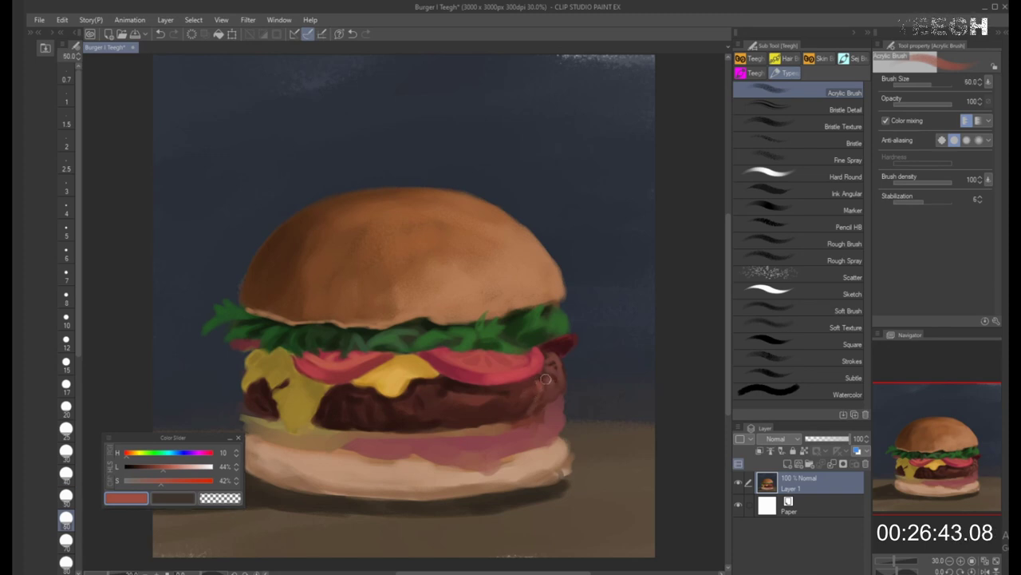
pyautogui.press('[')
pyautogui.press('[')
pyautogui.press('[')
pyautogui.press('[')
pyautogui.press('[')
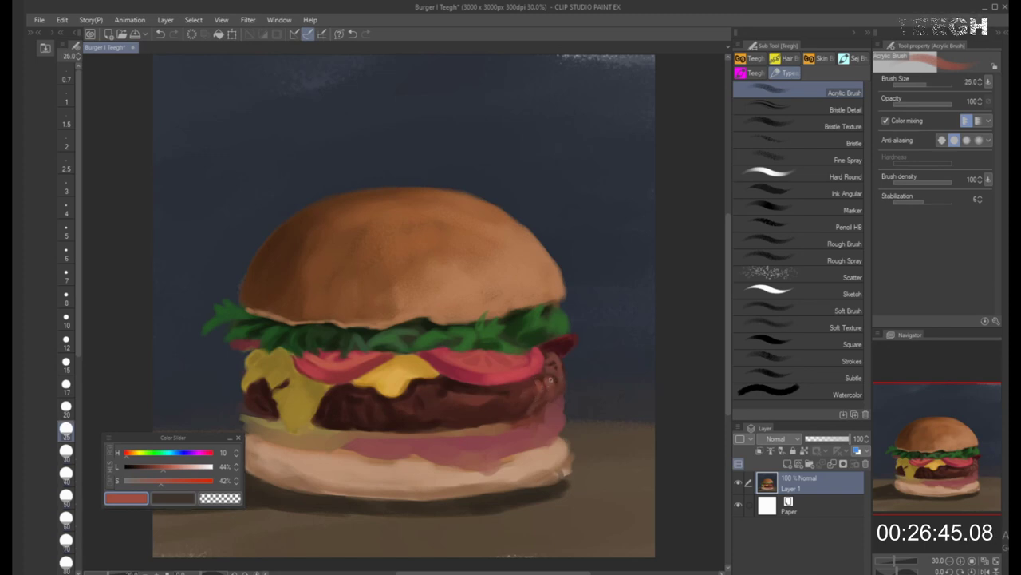
# Sample the browns beside the new highlights and soften them into the patty's right end at brush size 25–70
pyautogui.keyDown('alt'); pyautogui.click(557, 390); pyautogui.keyUp('alt')
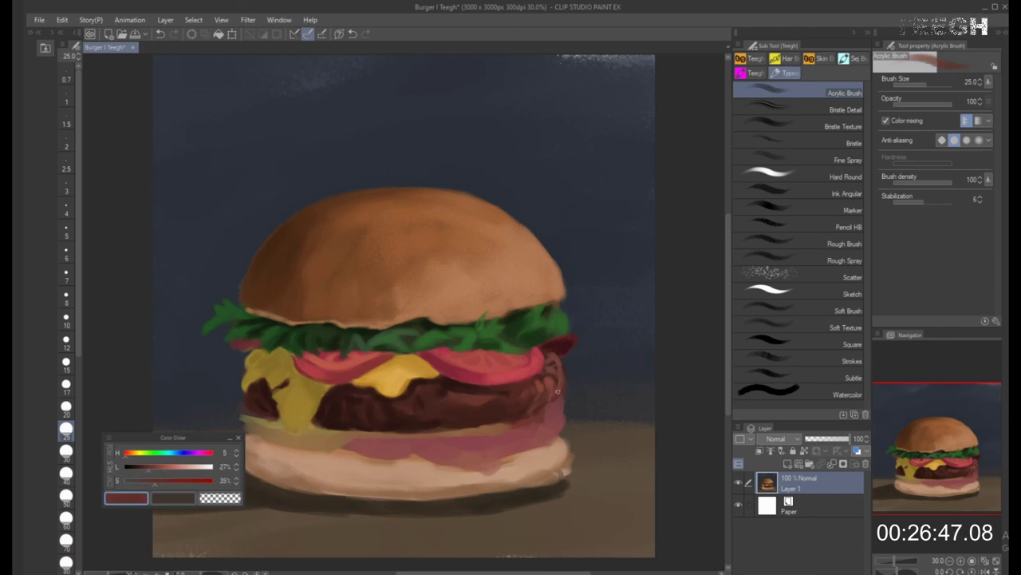
pyautogui.press(']')
pyautogui.press(']')
pyautogui.press(']')
pyautogui.press(']')
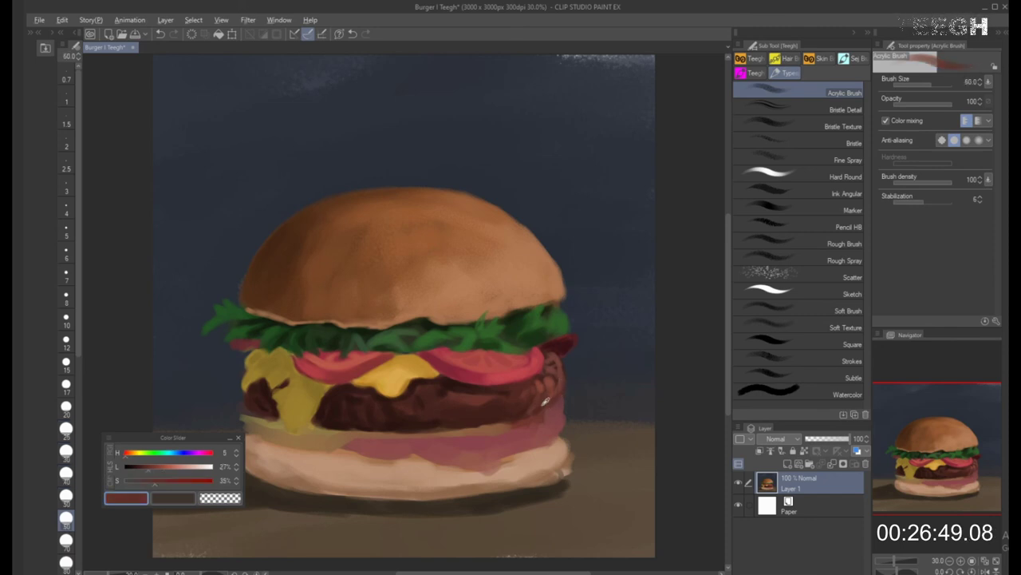
pyautogui.keyDown('alt'); pyautogui.click(538, 390); pyautogui.keyUp('alt')
pyautogui.press(']')
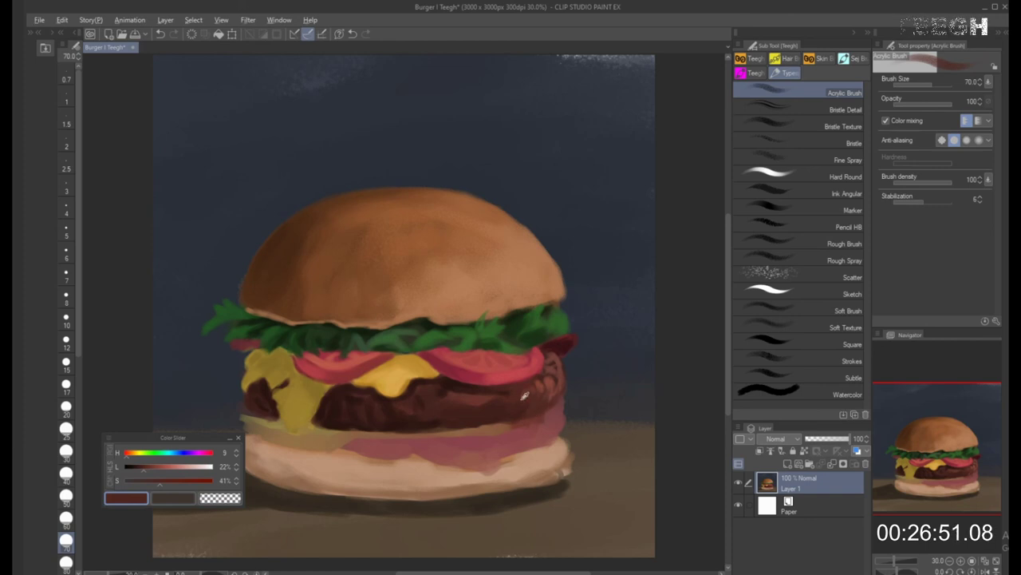
# Sample a darker brown from the patty's centre and paint shadow texture there at brush size 40–70
pyautogui.keyDown('alt'); pyautogui.click(487, 399); pyautogui.keyUp('alt')
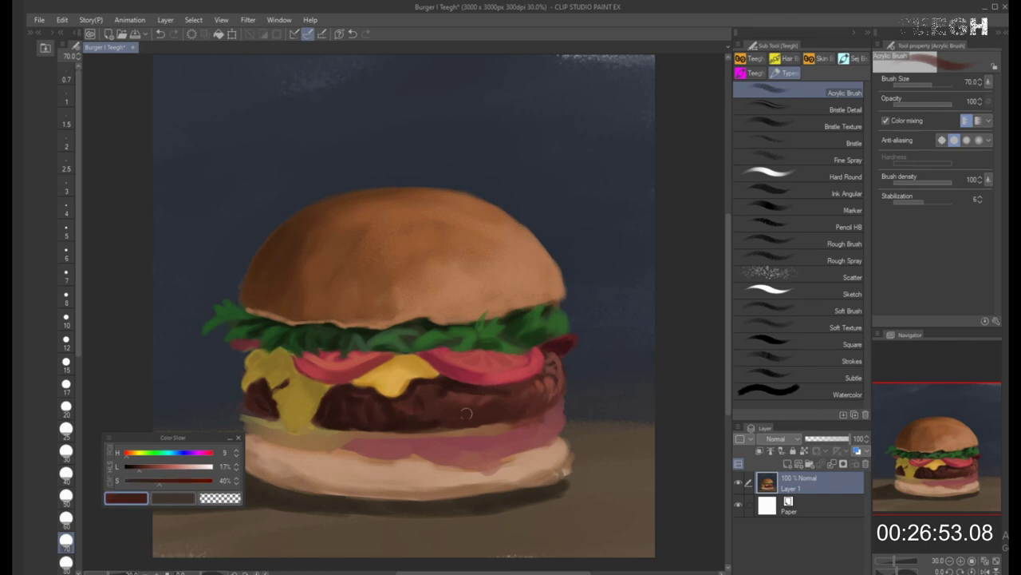
pyautogui.press('[')
pyautogui.press('[')
pyautogui.press('[')
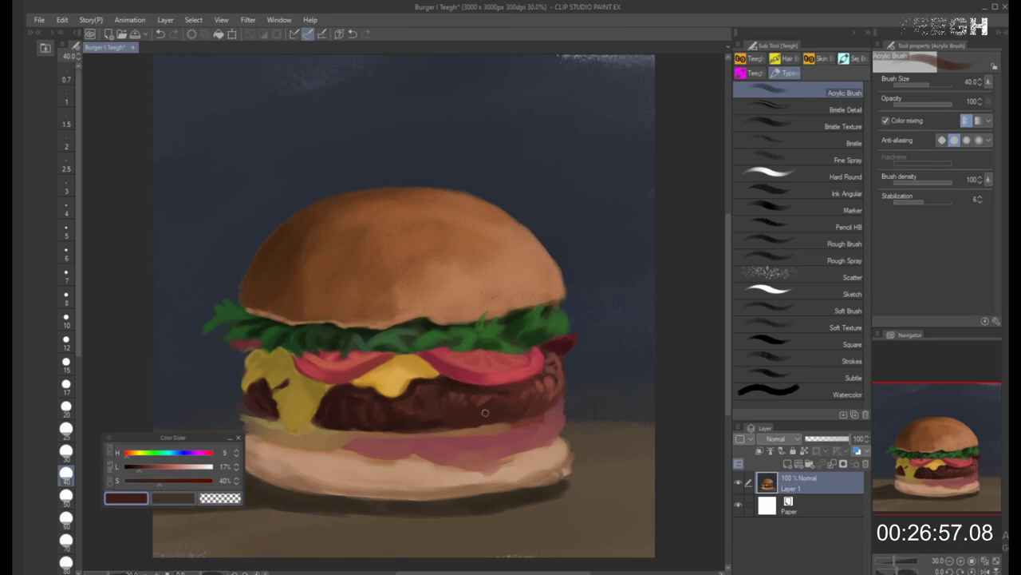
# Sample a lighter reddish brown and paint broad light patches across the patty's upper middle at brush size 70–100
pyautogui.keyDown('alt'); pyautogui.click(479, 398); pyautogui.keyUp('alt')
pyautogui.press(']')
pyautogui.press(']')
pyautogui.press(']')
pyautogui.press(']')
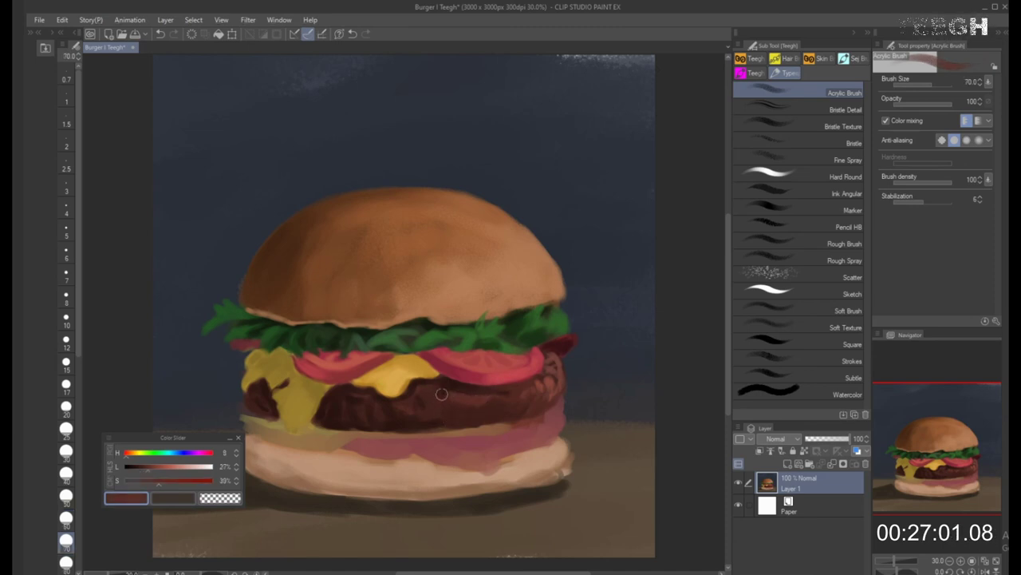
pyautogui.press(']')
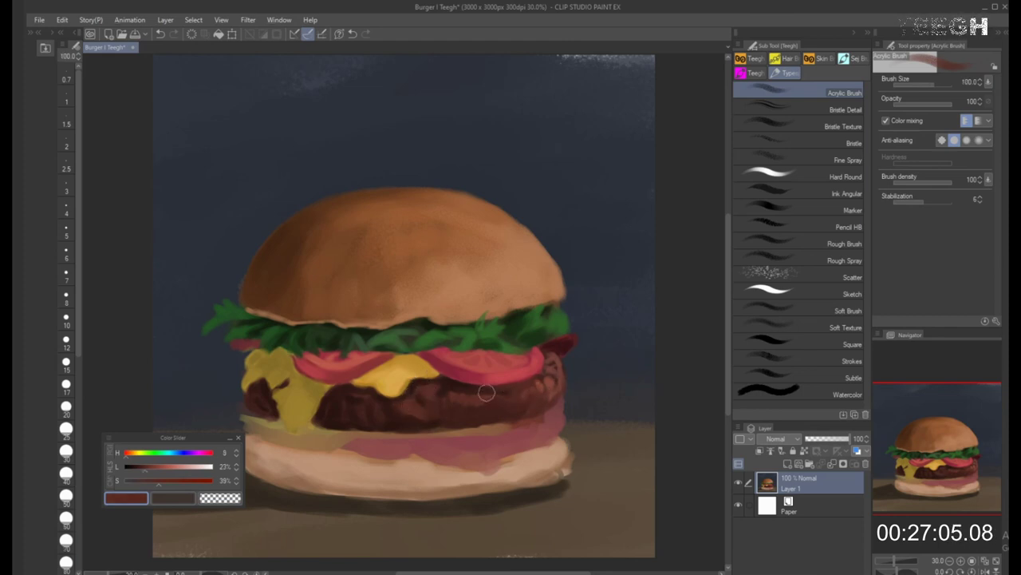
# Refine the patty's middle, then sample its right-end brown to tone down the highlights there at brush size 60–80
pyautogui.press('[')
pyautogui.press('[')
pyautogui.press('[')
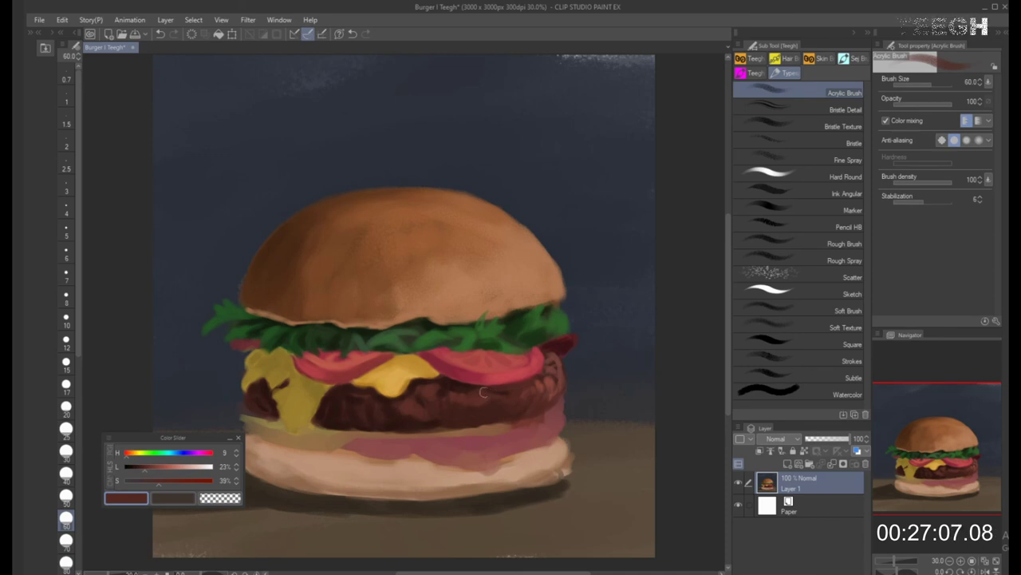
pyautogui.press(']')
pyautogui.keyDown('alt'); pyautogui.click(549, 386); pyautogui.keyUp('alt')
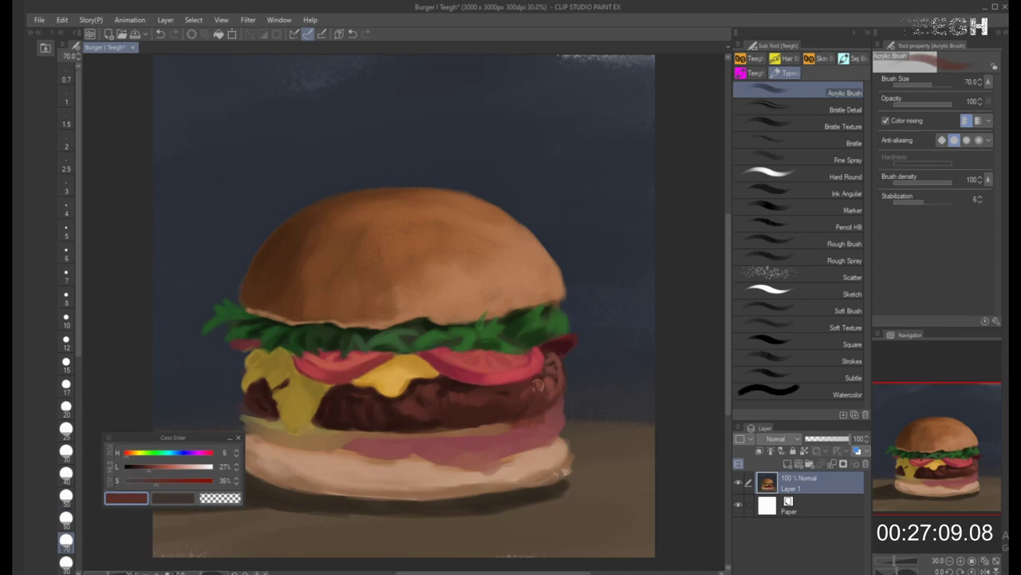
pyautogui.press(']')
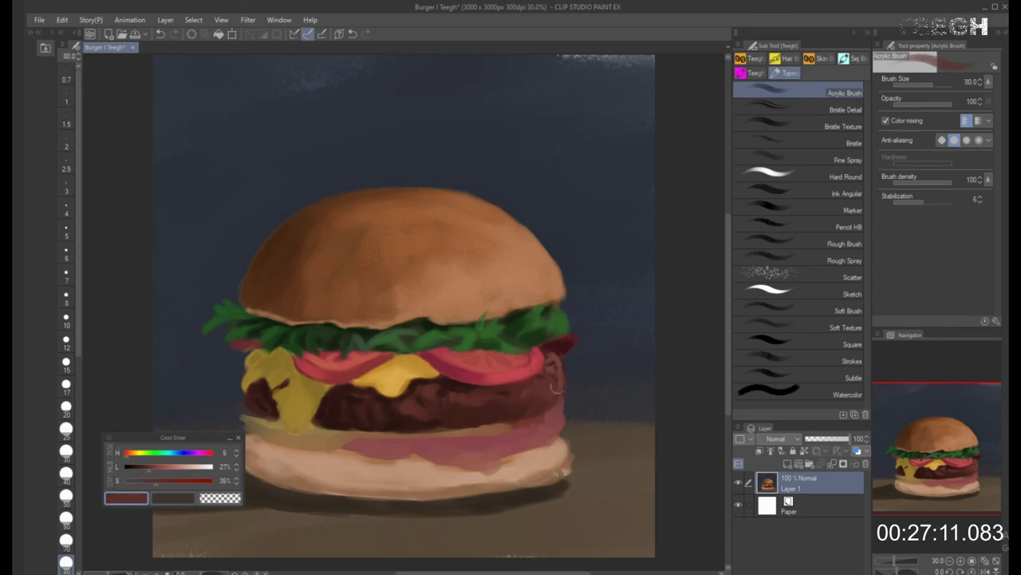
pyautogui.keyDown('alt'); pyautogui.click(554, 388); pyautogui.keyUp('alt')
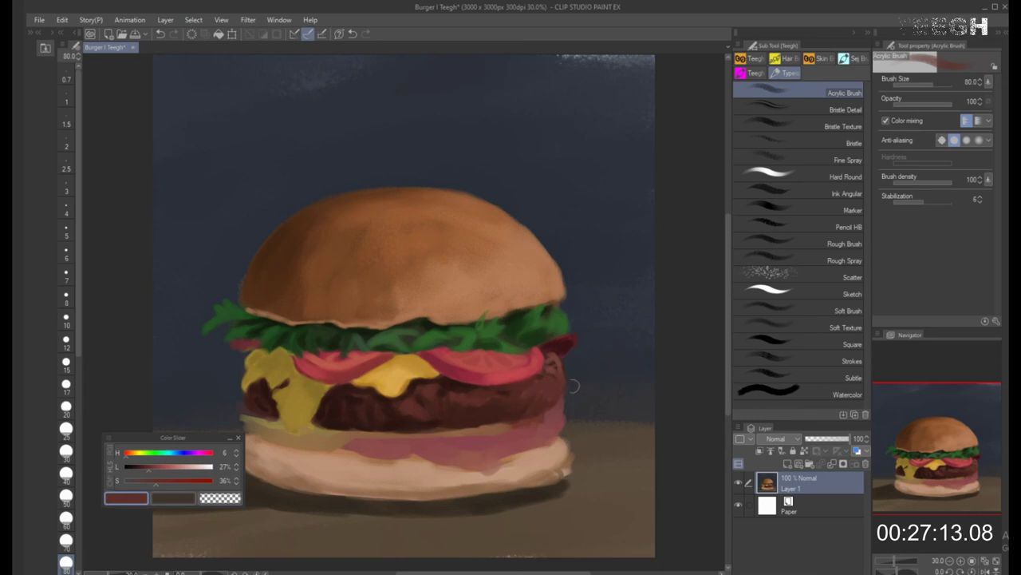
# Sample the lower patty's dark brown and reshape the bottom edge of its right half at brush size 70–80
pyautogui.keyDown('alt'); pyautogui.click(509, 412); pyautogui.keyUp('alt')
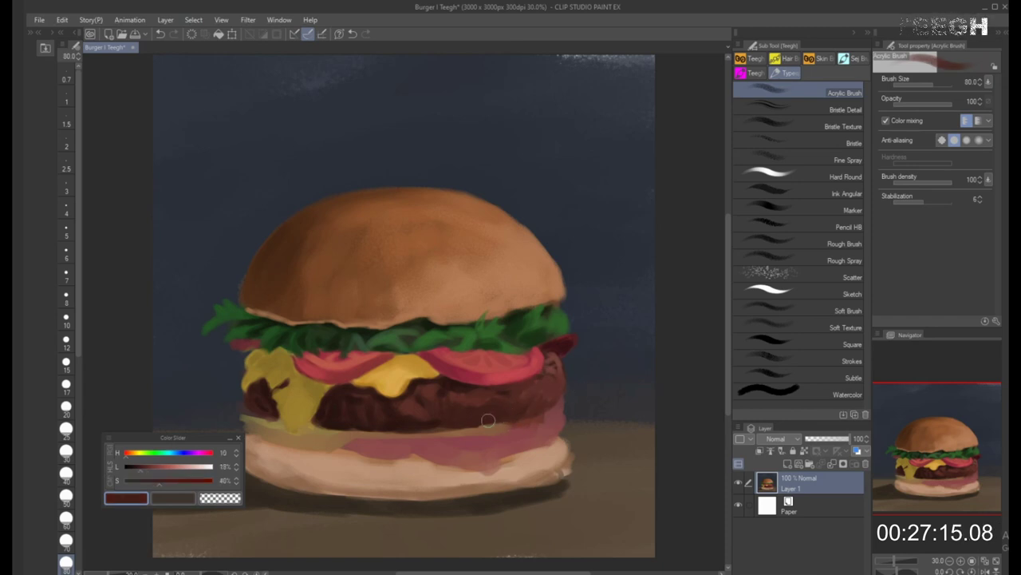
pyautogui.press('[')
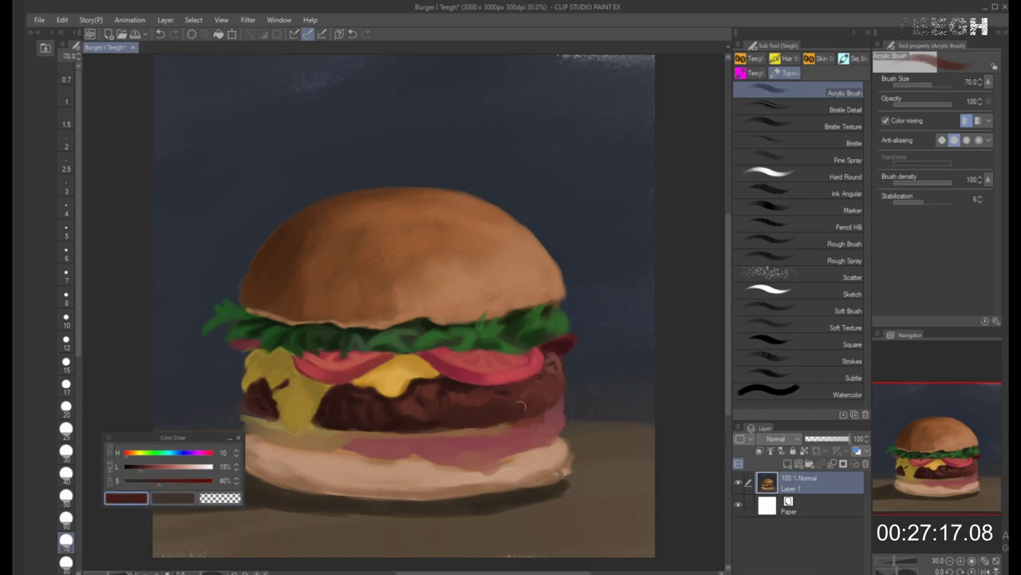
pyautogui.moveTo(531, 420)
pyautogui.mouseDown()
pyautogui.moveTo(511, 415)
pyautogui.moveTo(530, 404)
pyautogui.mouseUp()
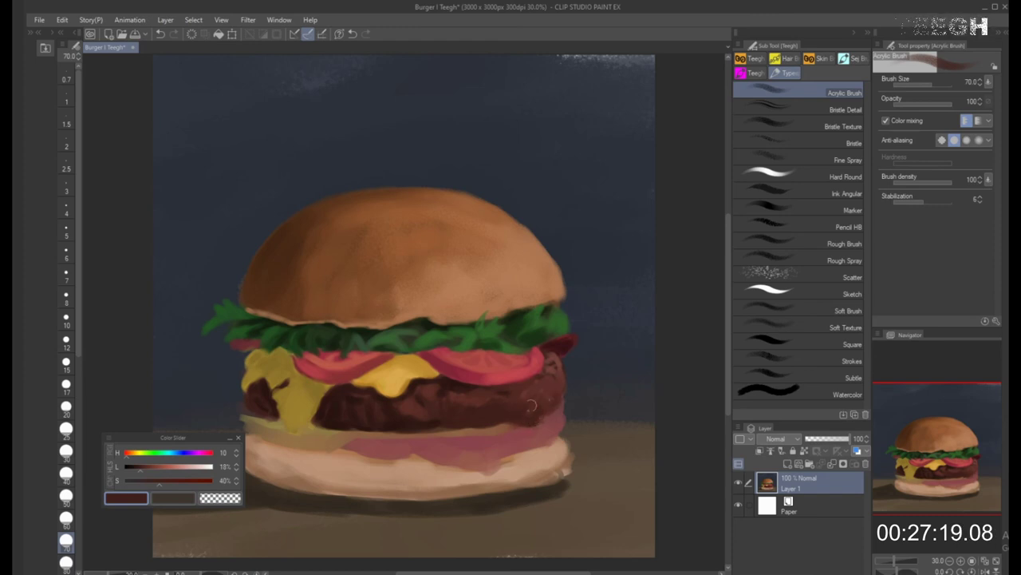
pyautogui.moveTo(449, 425)
pyautogui.mouseDown()
pyautogui.moveTo(400, 426)
pyautogui.moveTo(493, 417)
pyautogui.mouseUp()
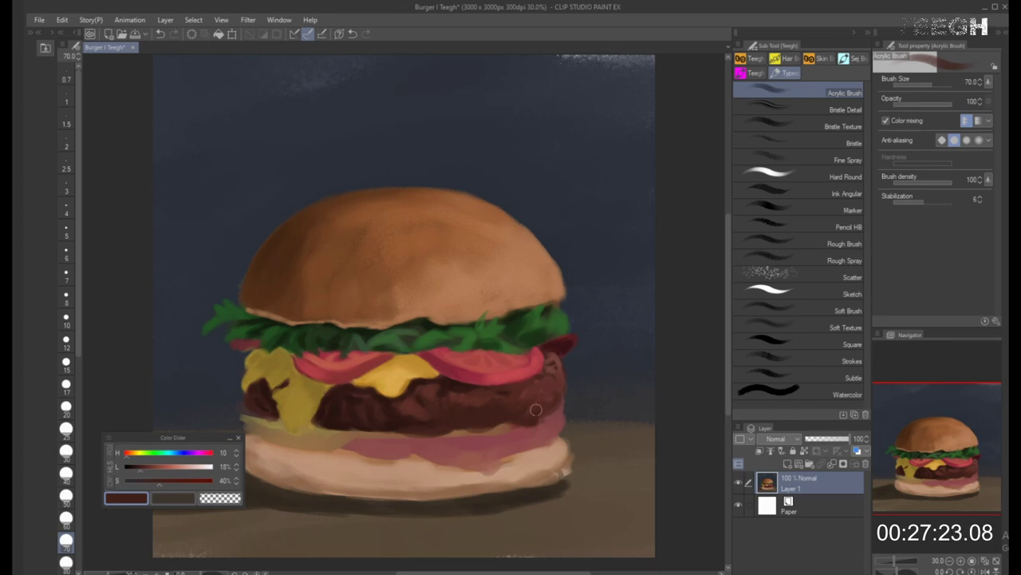
# Move the color sliders clear of the burger, sample dark brown, and extend the patty's lower edge on both sides of the cheese drip
pyautogui.moveTo(214, 437); pyautogui.dragTo(184, 445)
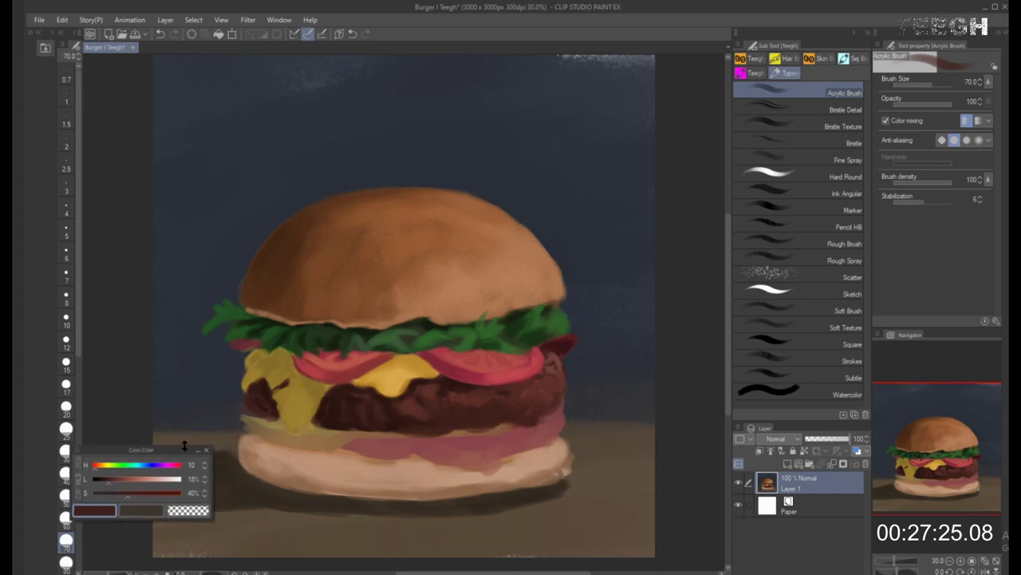
pyautogui.keyDown('alt'); pyautogui.click(417, 410); pyautogui.keyUp('alt')
pyautogui.moveTo(378, 427)
pyautogui.mouseDown()
pyautogui.moveTo(325, 427)
pyautogui.moveTo(404, 426)
pyautogui.mouseUp()
pyautogui.press('[')
pyautogui.moveTo(275, 415)
pyautogui.mouseDown()
pyautogui.moveTo(263, 413)
pyautogui.moveTo(278, 419)
pyautogui.mouseUp()
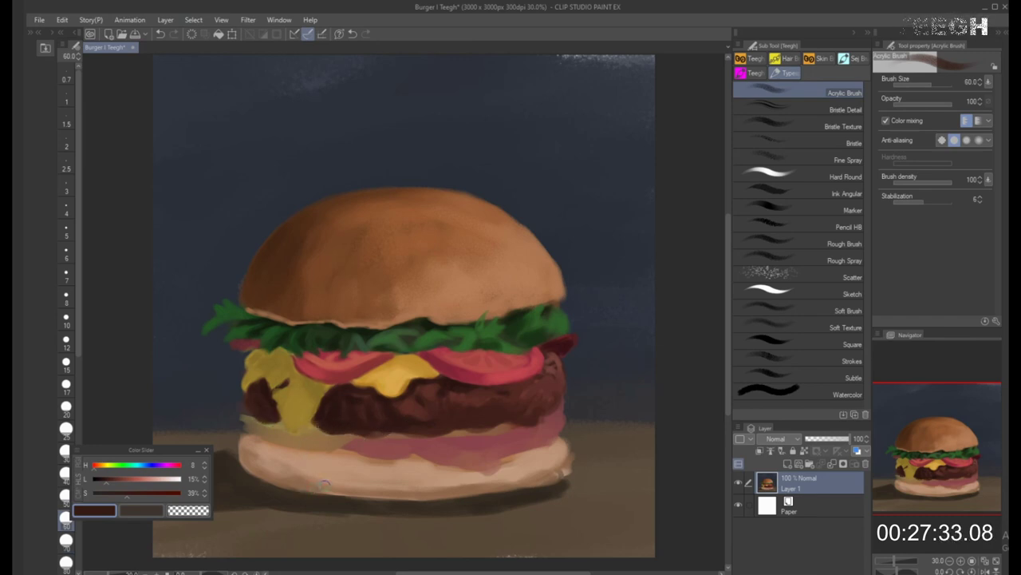
# Sample the mustard yellow of the melted cheese and extend its drip downward below the patty at brush size 80
pyautogui.keyDown('alt'); pyautogui.click(304, 408); pyautogui.keyUp('alt')
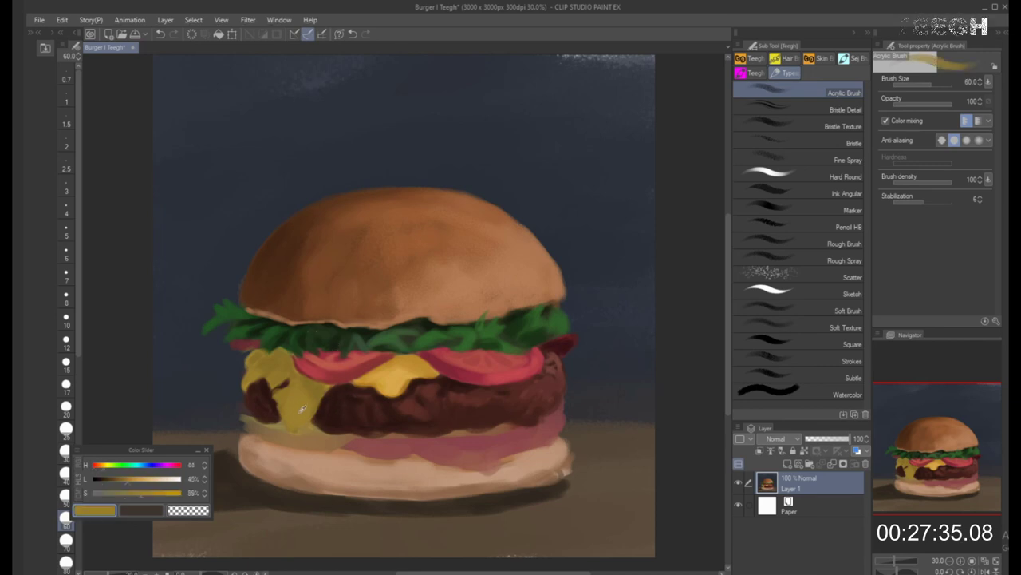
pyautogui.press(']')
pyautogui.press(']')
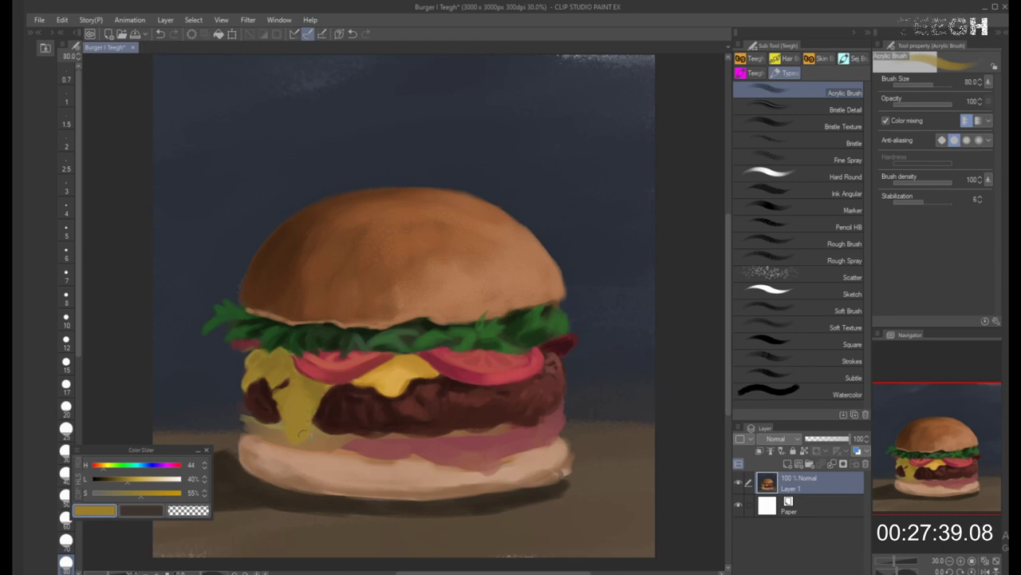
# Pick a lighter yellow at luminosity 56% and paint highlights on the lower cheese drip at brush size 60
pyautogui.keyDown('alt'); pyautogui.click(304, 415); pyautogui.keyUp('alt')
pyautogui.press('[')
pyautogui.press('[')
pyautogui.press('[')
pyautogui.press('[')
pyautogui.press('[')
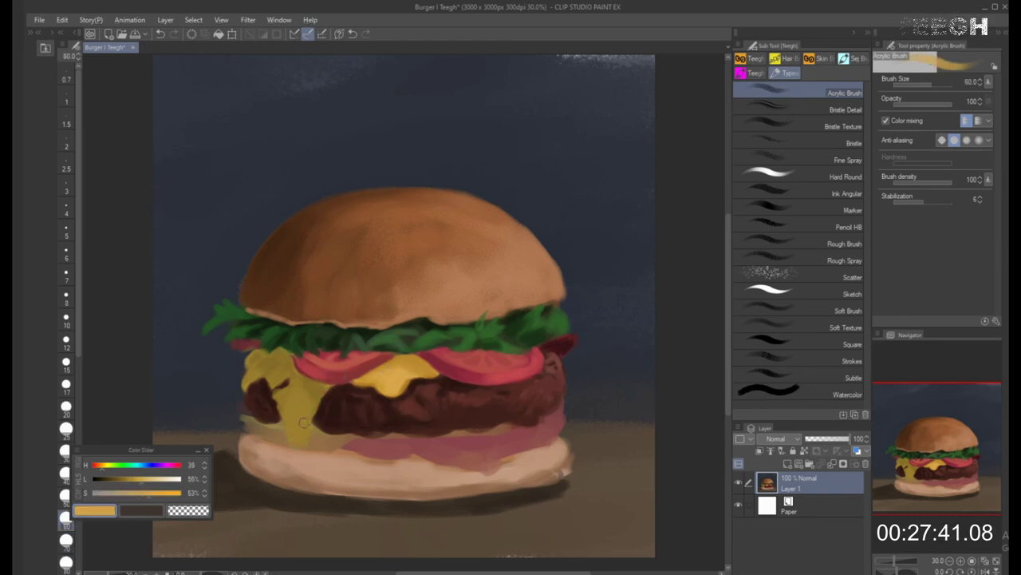
pyautogui.press(']')
pyautogui.press(']')
pyautogui.press(']')
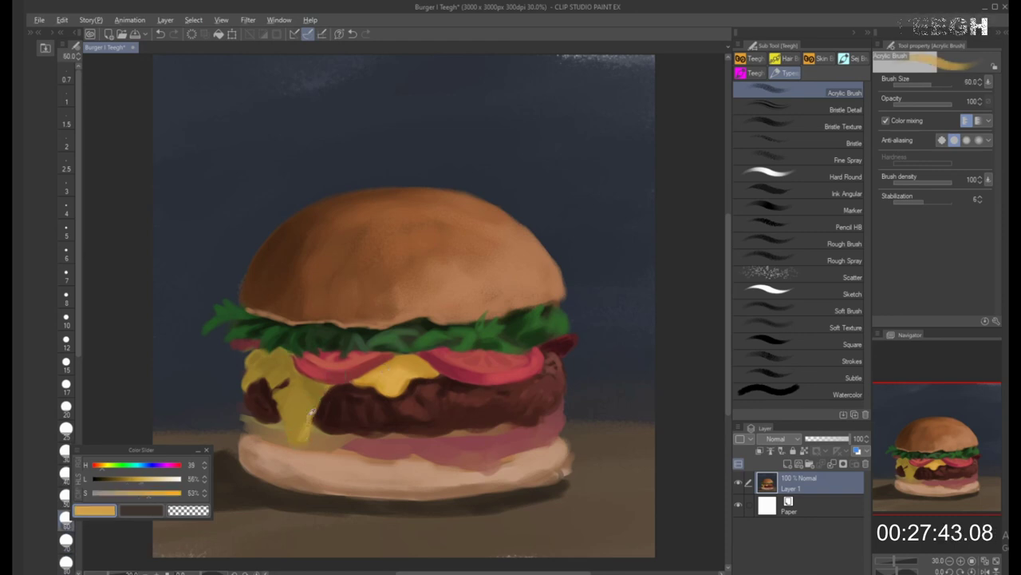
# Sample the drip's mid yellow and blend the highlights into the cheese at brush size 80
pyautogui.keyDown('alt'); pyautogui.click(303, 429); pyautogui.keyUp('alt')
pyautogui.press(']')
pyautogui.press(']')
pyautogui.press(']')
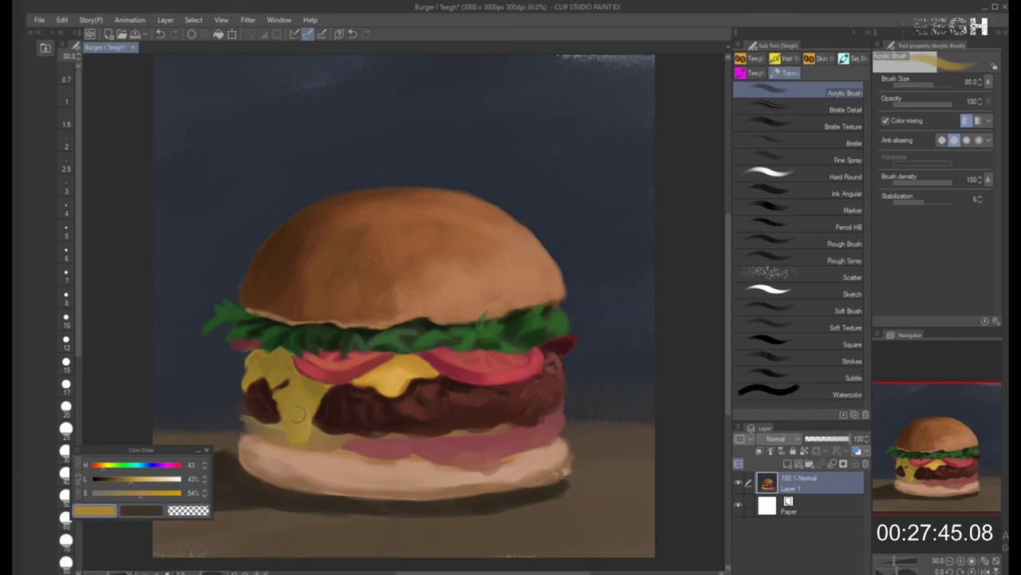
pyautogui.press('[')
pyautogui.press('[')
# Sample the tan below the patty, lighten it to luminosity 66%, and paint a pale layer beneath the patty's left half at brush size 50–60
pyautogui.keyDown('alt'); pyautogui.click(328, 431); pyautogui.keyUp('alt')
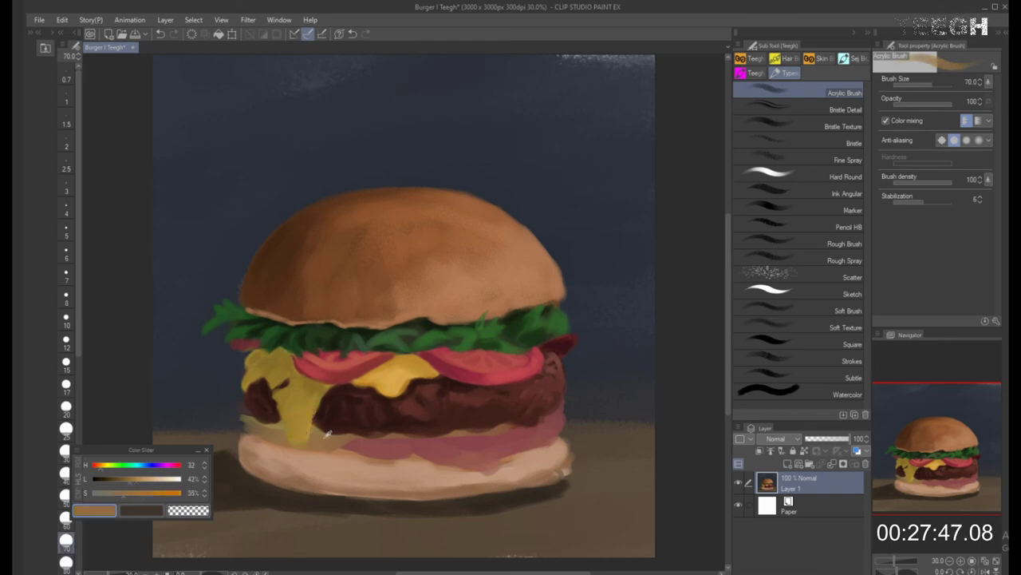
pyautogui.click(152, 479)
pyautogui.press('[')
pyautogui.press('[')
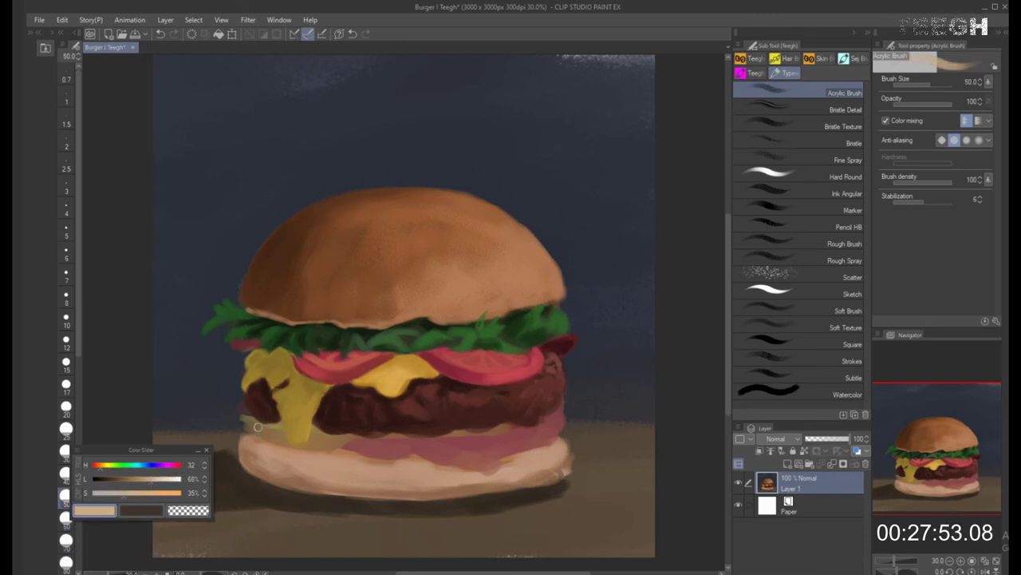
pyautogui.moveTo(268, 427)
pyautogui.mouseDown()
pyautogui.moveTo(295, 427)
pyautogui.moveTo(277, 430)
pyautogui.moveTo(320, 413)
pyautogui.moveTo(326, 399)
pyautogui.moveTo(313, 435)
pyautogui.moveTo(354, 439)
pyautogui.moveTo(355, 431)
pyautogui.moveTo(337, 437)
pyautogui.moveTo(372, 440)
pyautogui.mouseUp()
pyautogui.press(']')
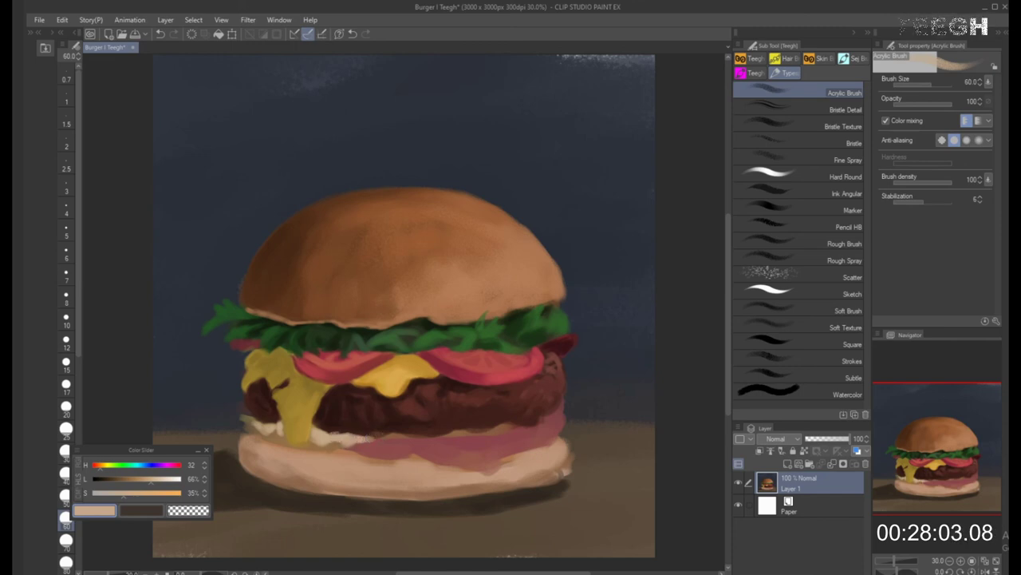
pyautogui.press('[')
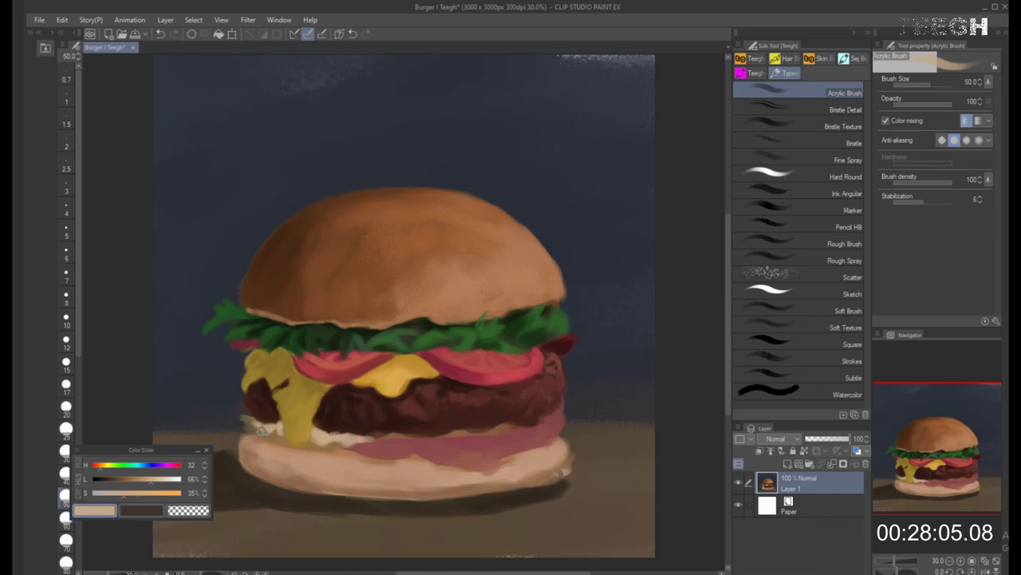
pyautogui.moveTo(252, 432); pyautogui.dragTo(242, 424)
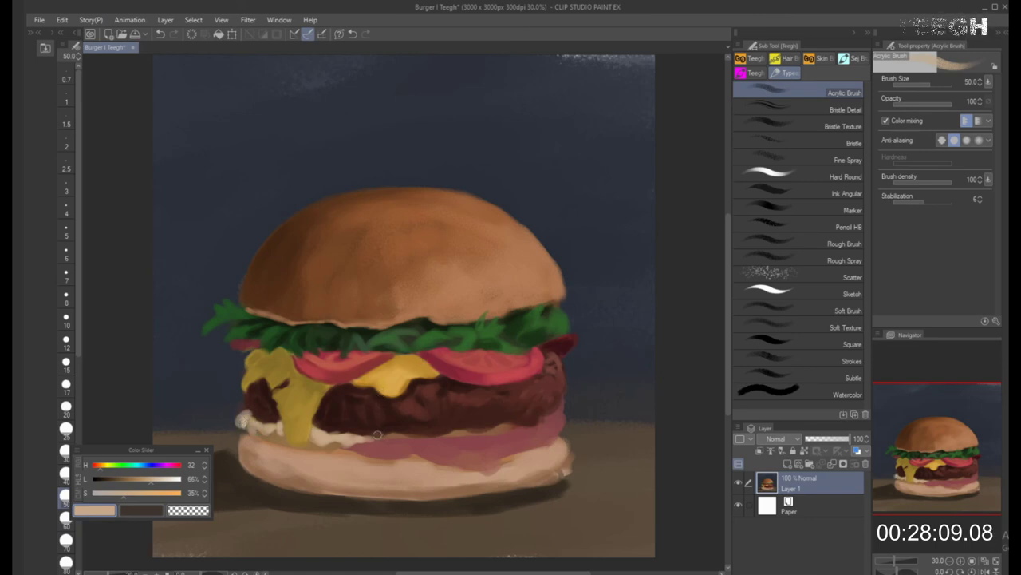
# Extend the pale layer beneath the patty in wavy strokes to the burger's right edge at brush size 40–60
pyautogui.press('[')
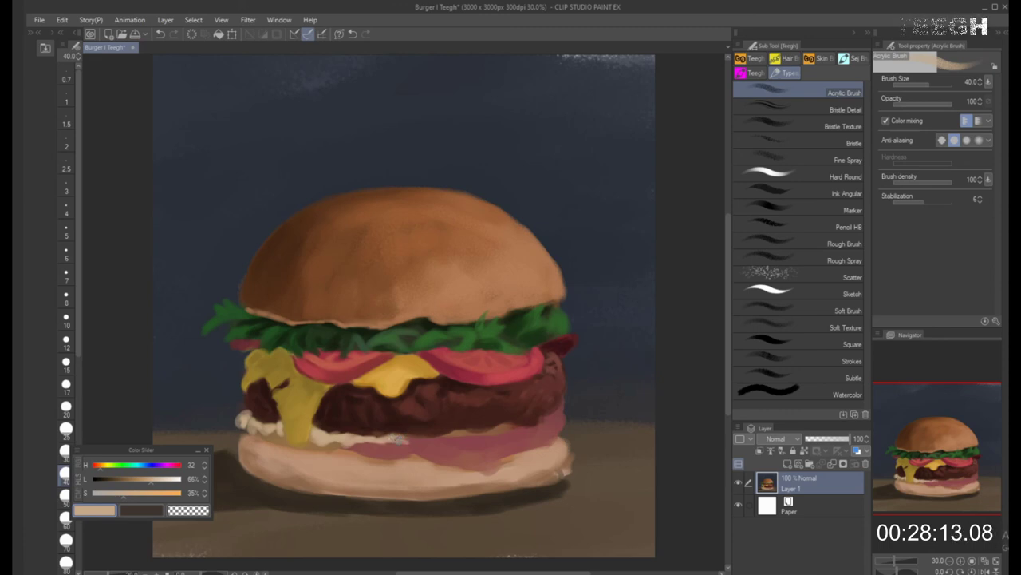
pyautogui.press(']')
pyautogui.press(']')
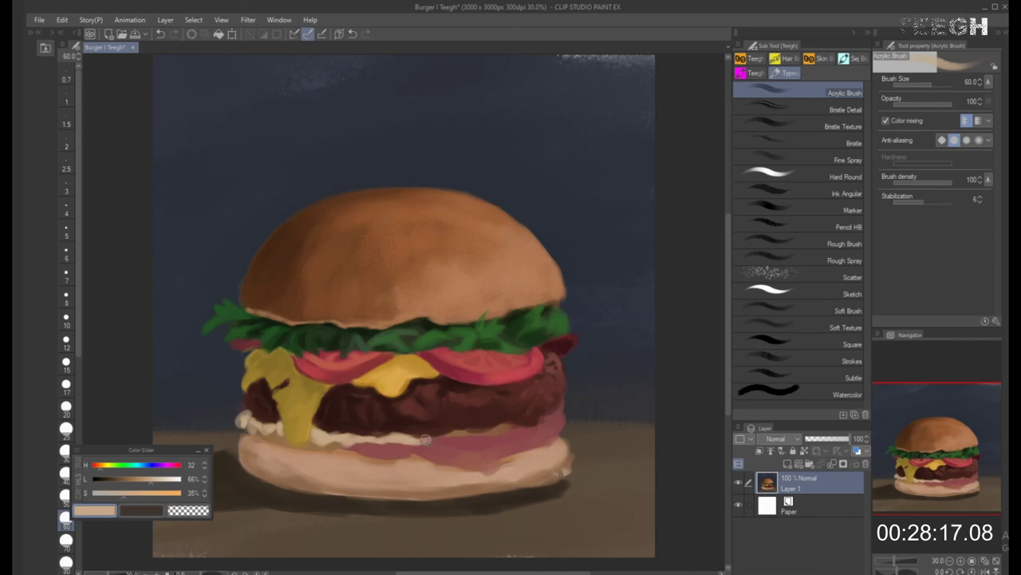
pyautogui.moveTo(435, 439)
pyautogui.mouseDown()
pyautogui.moveTo(462, 429)
pyautogui.moveTo(439, 436)
pyautogui.moveTo(483, 435)
pyautogui.mouseUp()
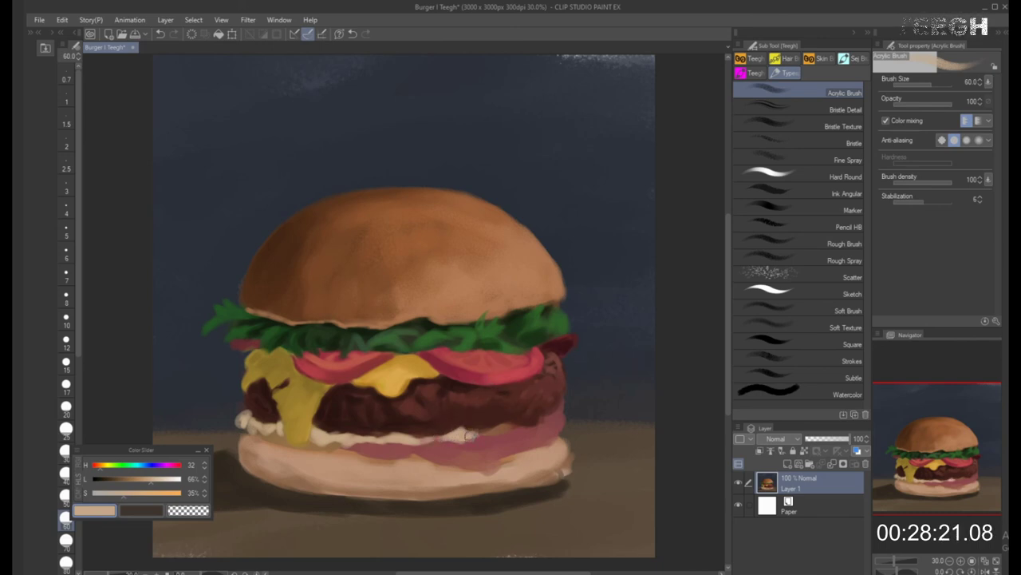
pyautogui.press('[')
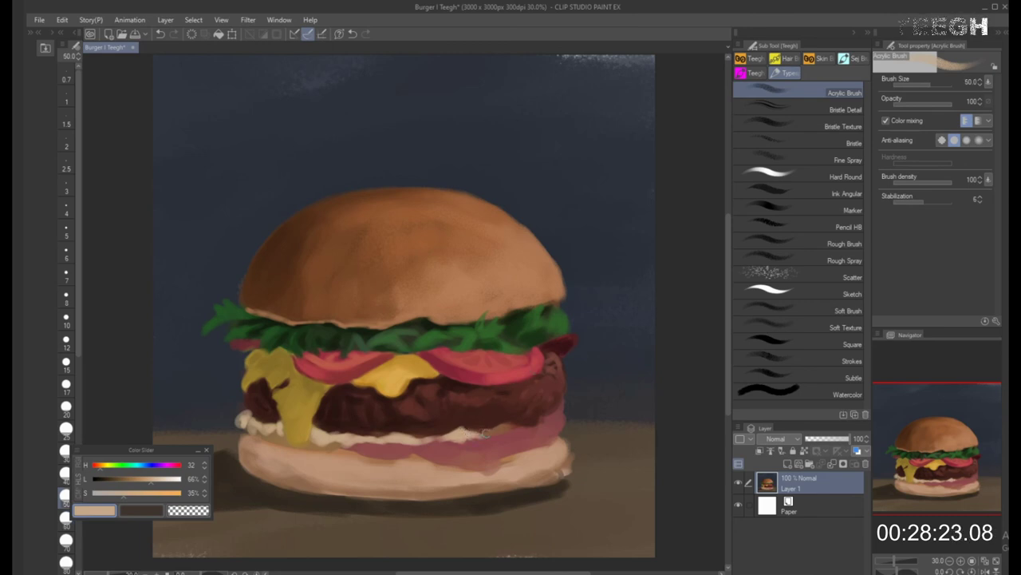
pyautogui.moveTo(469, 433); pyautogui.dragTo(506, 425)
pyautogui.press('[')
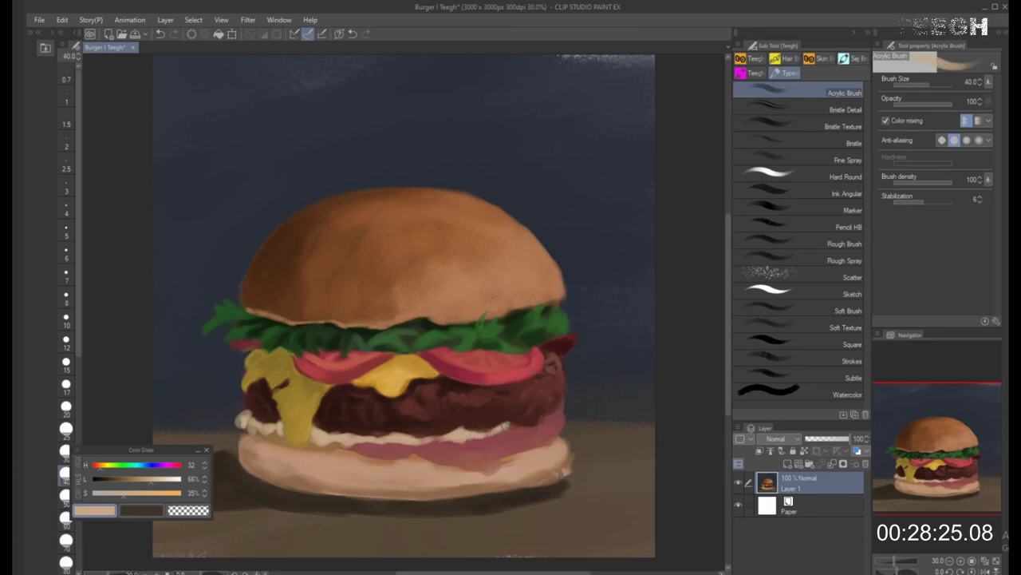
pyautogui.press(']')
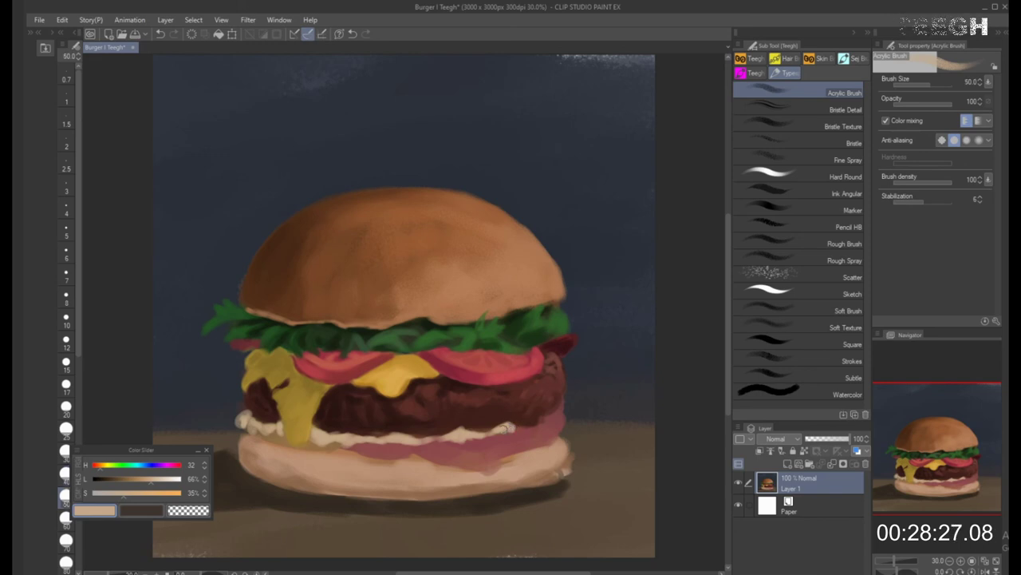
pyautogui.press('[')
pyautogui.moveTo(539, 421); pyautogui.dragTo(551, 421)
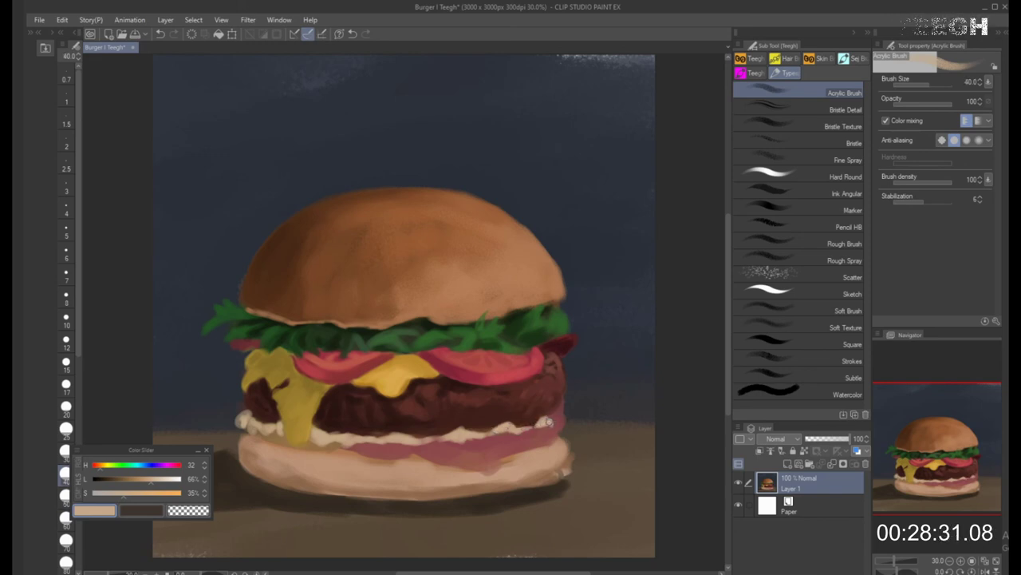
# Sample the pink below the pale layer, darken it to luminosity 31%, and shade the pink layer's left part at brush size 60
pyautogui.keyDown('alt'); pyautogui.click(459, 449); pyautogui.keyUp('alt')
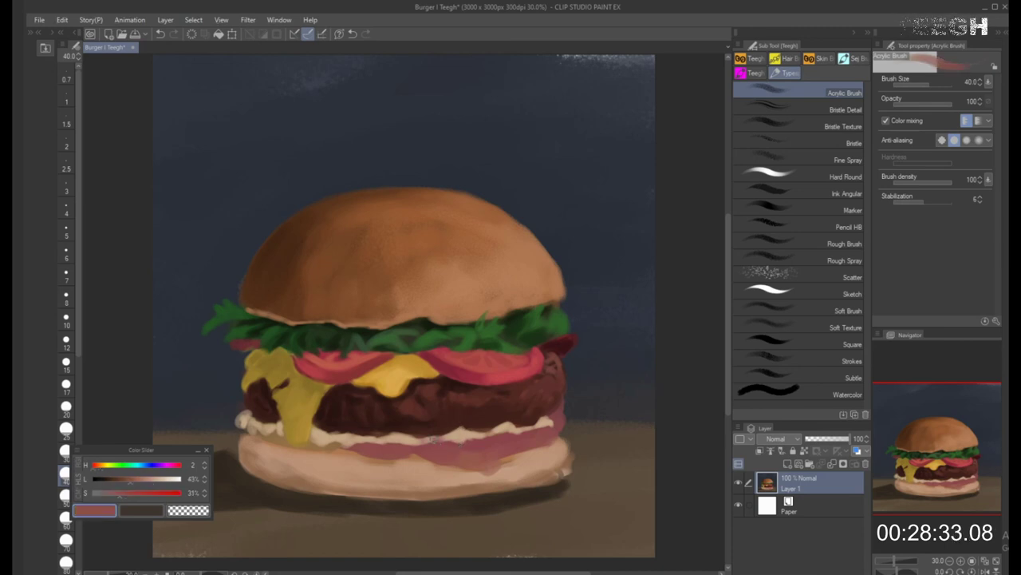
pyautogui.keyDown('alt'); pyautogui.click(366, 407); pyautogui.keyUp('alt')
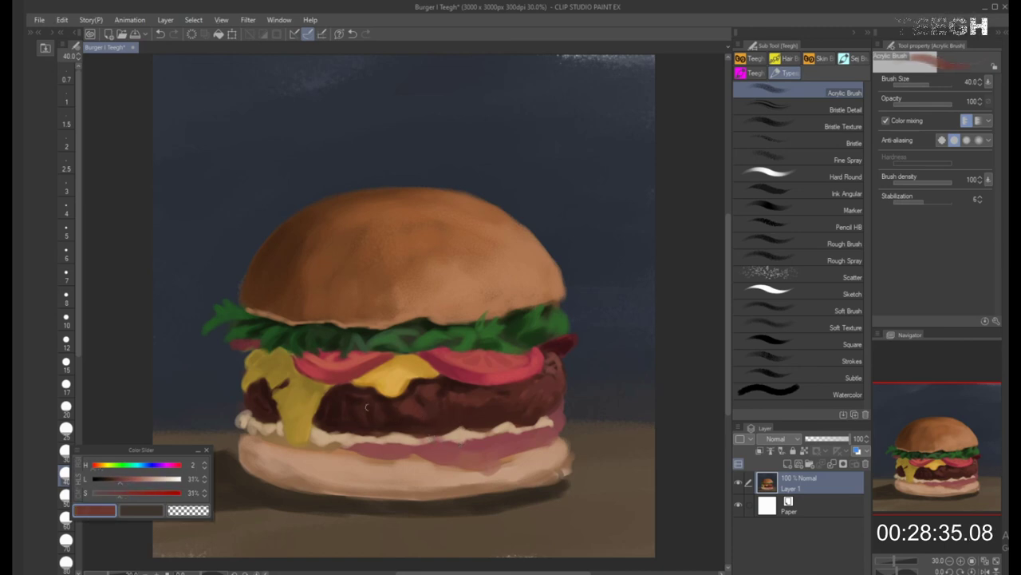
pyautogui.press(']')
pyautogui.press(']')
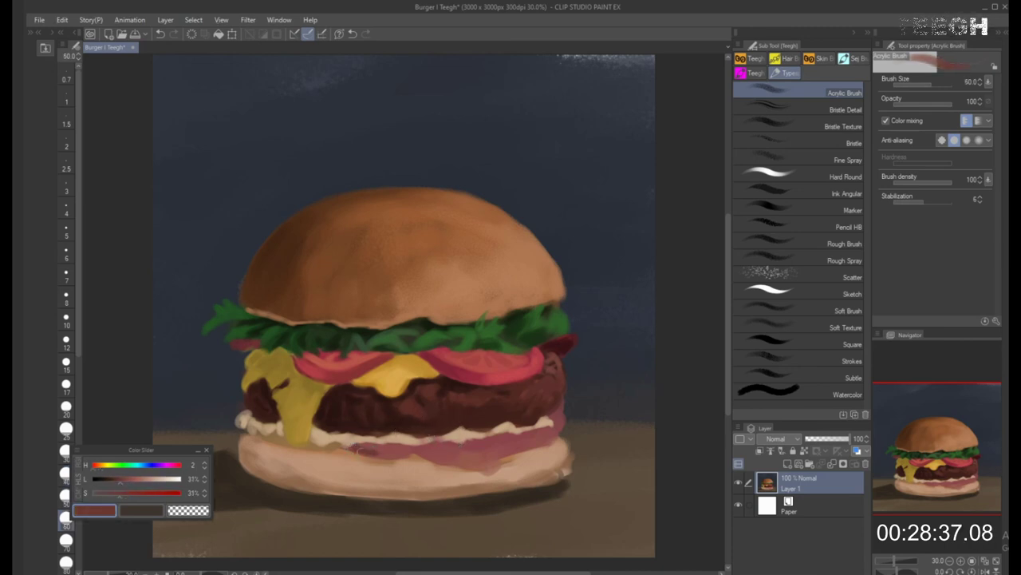
pyautogui.moveTo(369, 447); pyautogui.dragTo(383, 456)
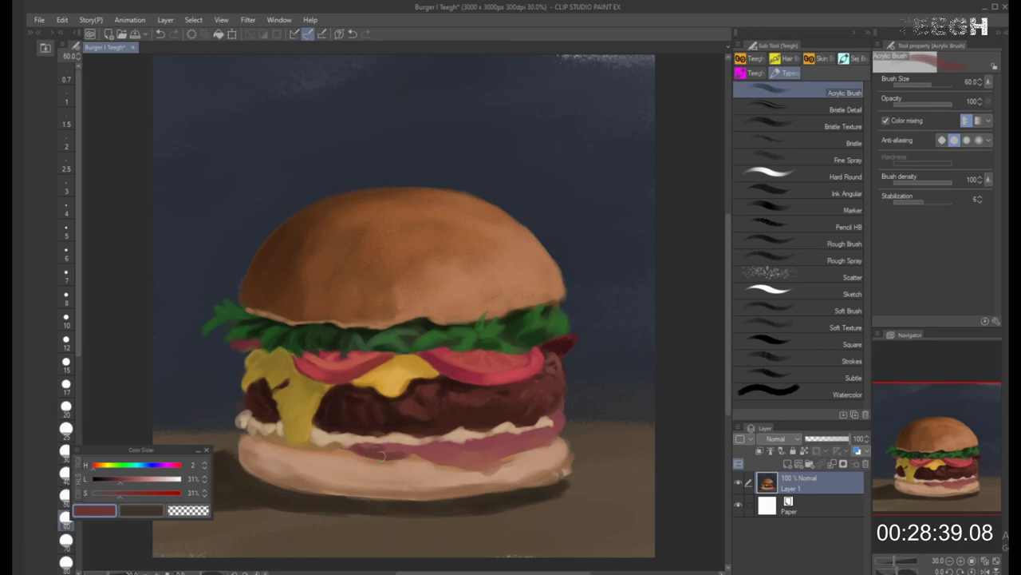
pyautogui.press('[')
pyautogui.press('[')
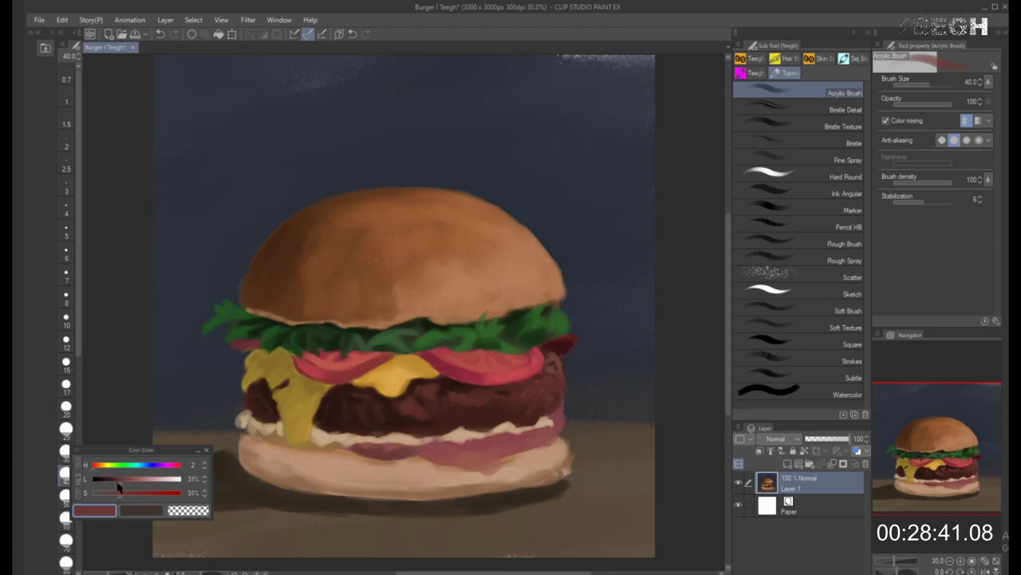
# Darken the red to luminosity 22% and paint a deep shadow along the pink layer's lower middle edge at brush size 40
pyautogui.moveTo(121, 479); pyautogui.dragTo(112, 480)
pyautogui.moveTo(395, 455)
pyautogui.mouseDown()
pyautogui.moveTo(446, 459)
pyautogui.moveTo(442, 441)
pyautogui.moveTo(432, 457)
pyautogui.moveTo(460, 462)
pyautogui.mouseUp()
pyautogui.press(']')
pyautogui.press(']')
pyautogui.press(']')
pyautogui.press(']')
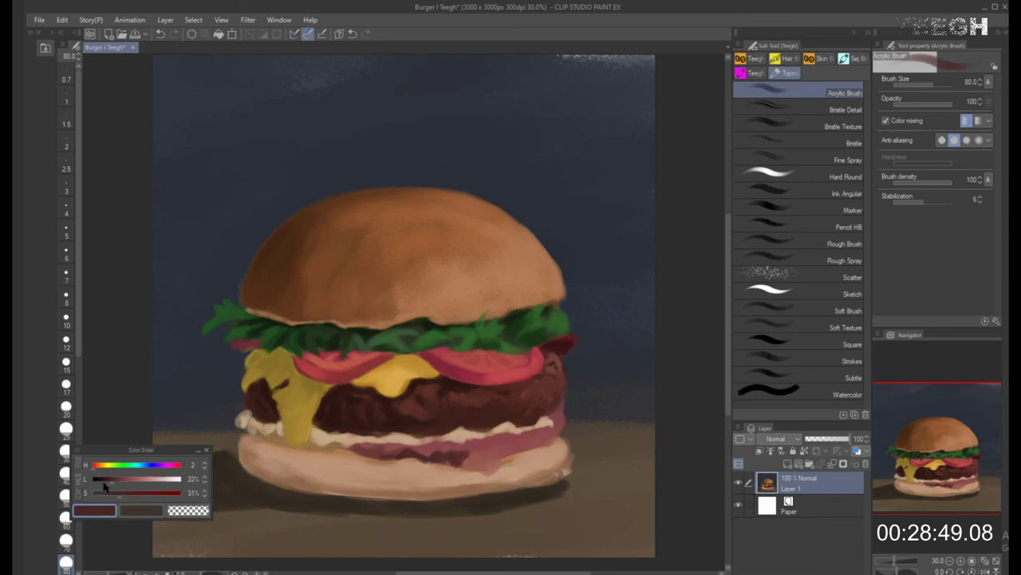
pyautogui.click(94, 466)
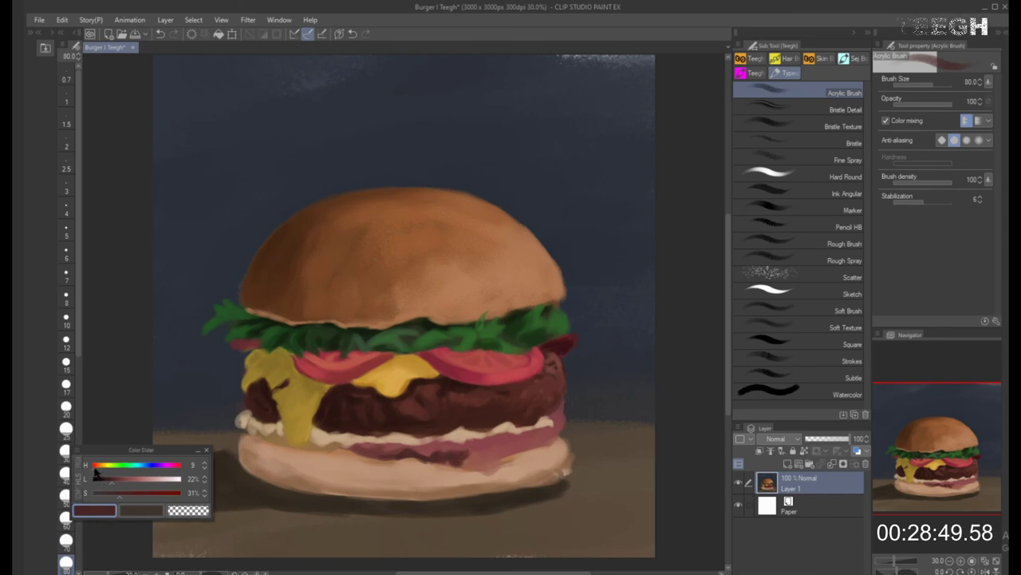
pyautogui.click(177, 467)
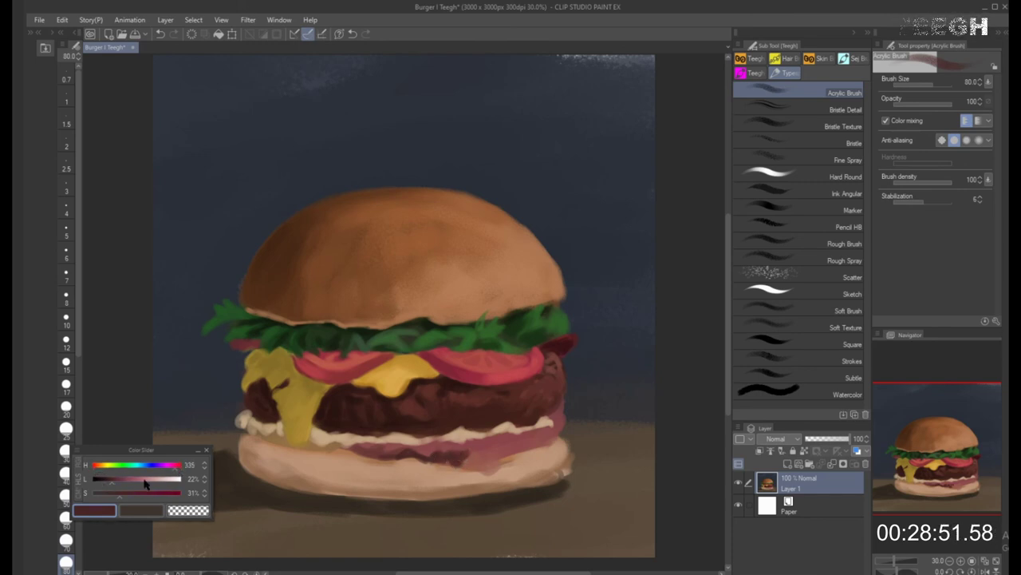
pyautogui.click(101, 466)
pyautogui.click(96, 466)
pyautogui.click(94, 467)
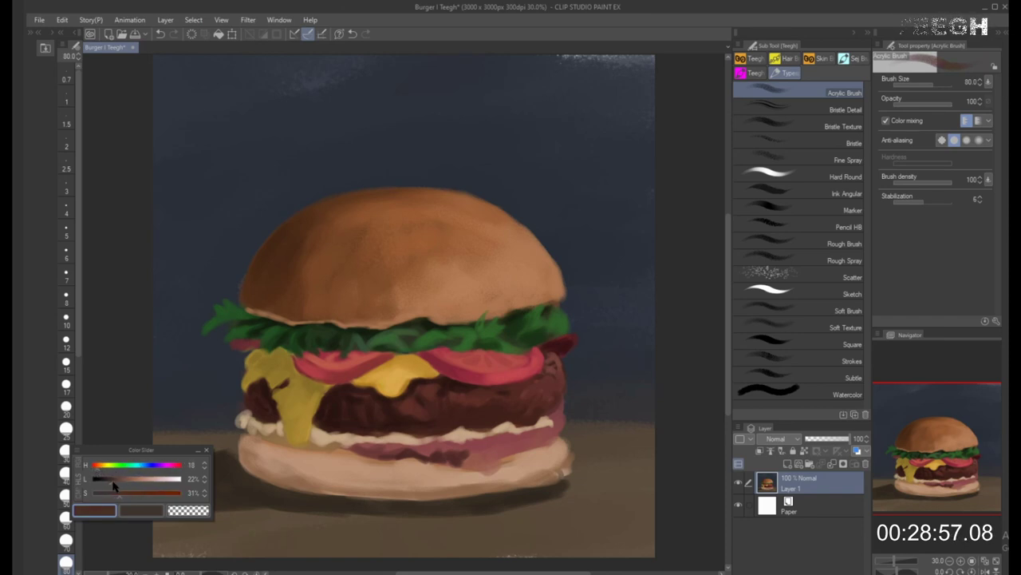
pyautogui.moveTo(111, 480); pyautogui.dragTo(115, 482)
pyautogui.click(96, 468)
pyautogui.click(94, 471)
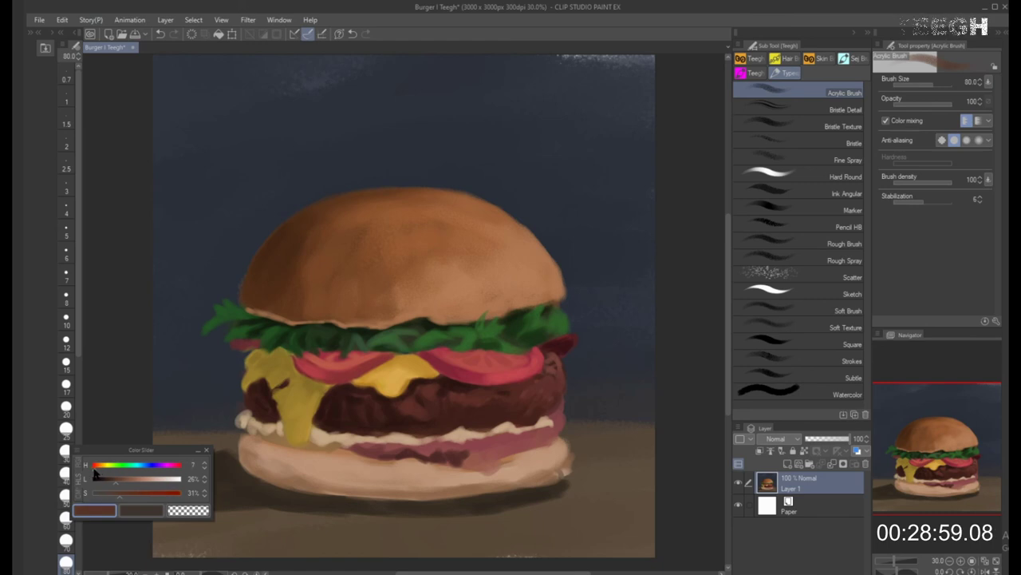
pyautogui.click(122, 482)
# Sample the layer's mid pink and paint a rounded fold overlapping the bottom bun, right of centre, at brush size 120
pyautogui.press(']')
pyautogui.press(']')
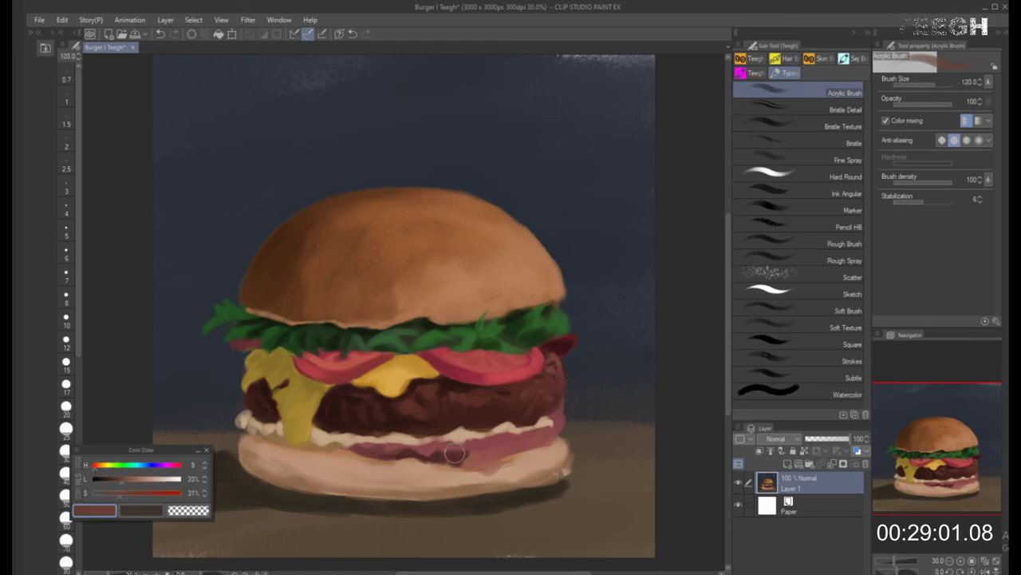
pyautogui.keyDown('alt'); pyautogui.click(452, 451); pyautogui.keyUp('alt')
pyautogui.moveTo(437, 449)
pyautogui.mouseDown()
pyautogui.moveTo(429, 453)
pyautogui.moveTo(474, 459)
pyautogui.mouseUp()
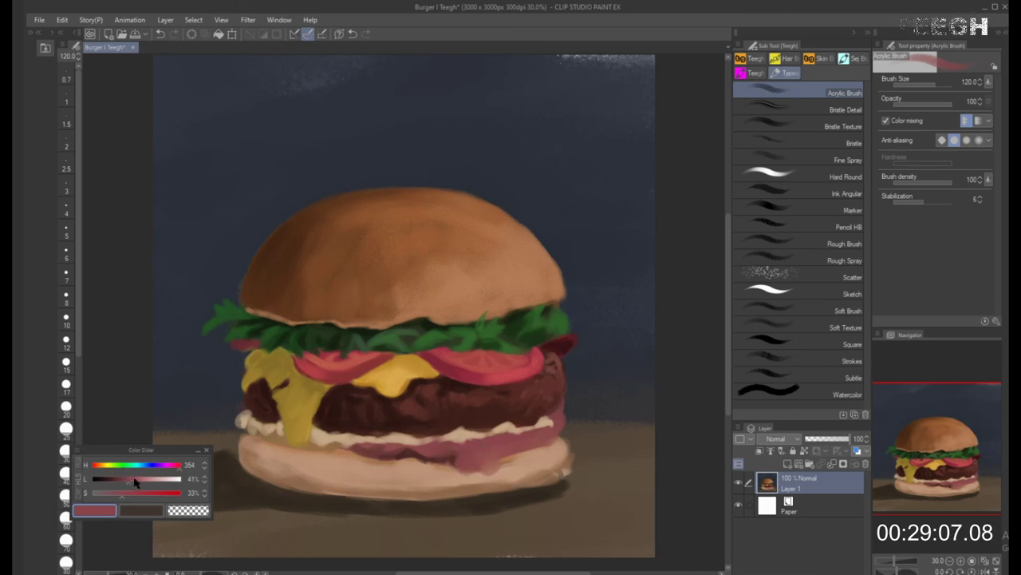
# Mix an orange-red with hue 14, luminosity 48% and saturation 50%, and paint an accent at the pink layer's centre at brush size 100
pyautogui.click(176, 466)
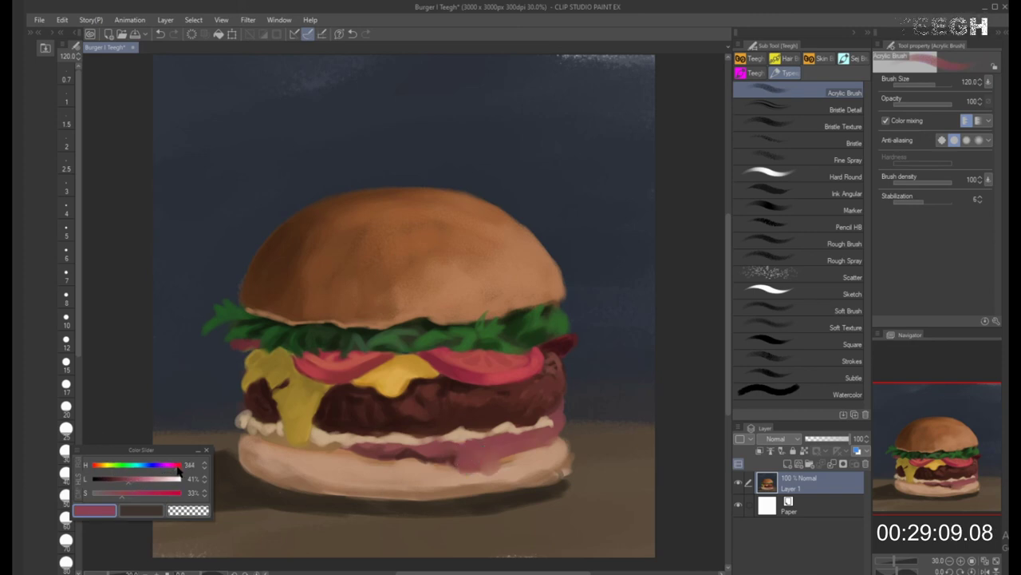
pyautogui.click(99, 467)
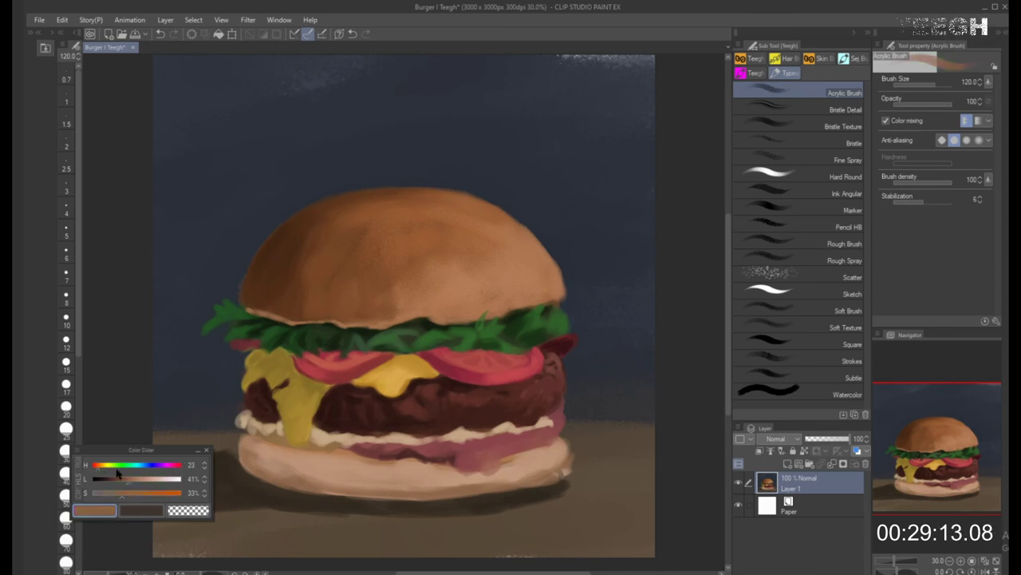
pyautogui.moveTo(99, 474); pyautogui.dragTo(136, 496)
pyautogui.click(128, 494)
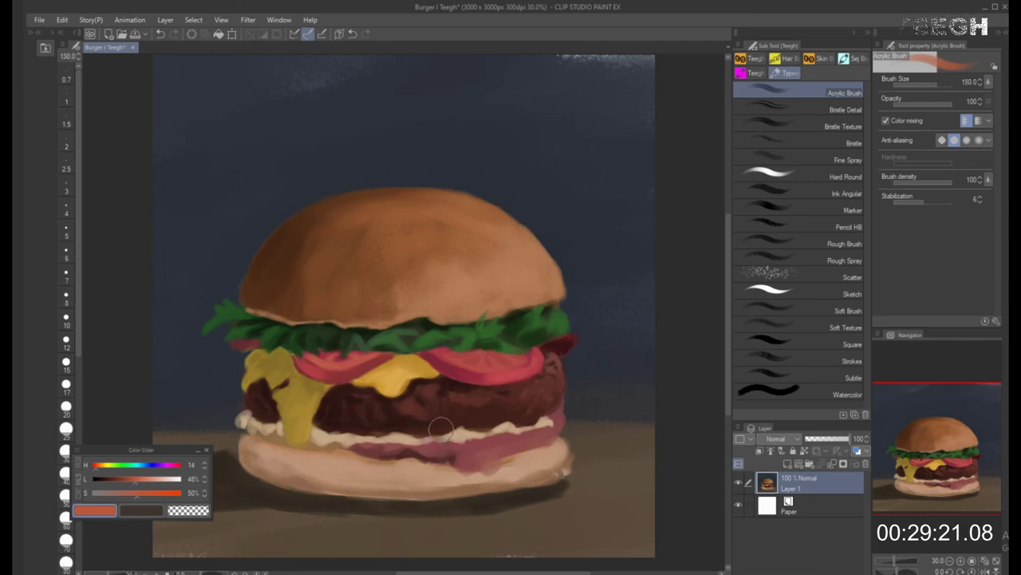
pyautogui.press('[')
pyautogui.press('[')
pyautogui.press('[')
pyautogui.moveTo(440, 450)
pyautogui.mouseDown()
pyautogui.moveTo(428, 449)
pyautogui.moveTo(444, 452)
pyautogui.mouseUp()
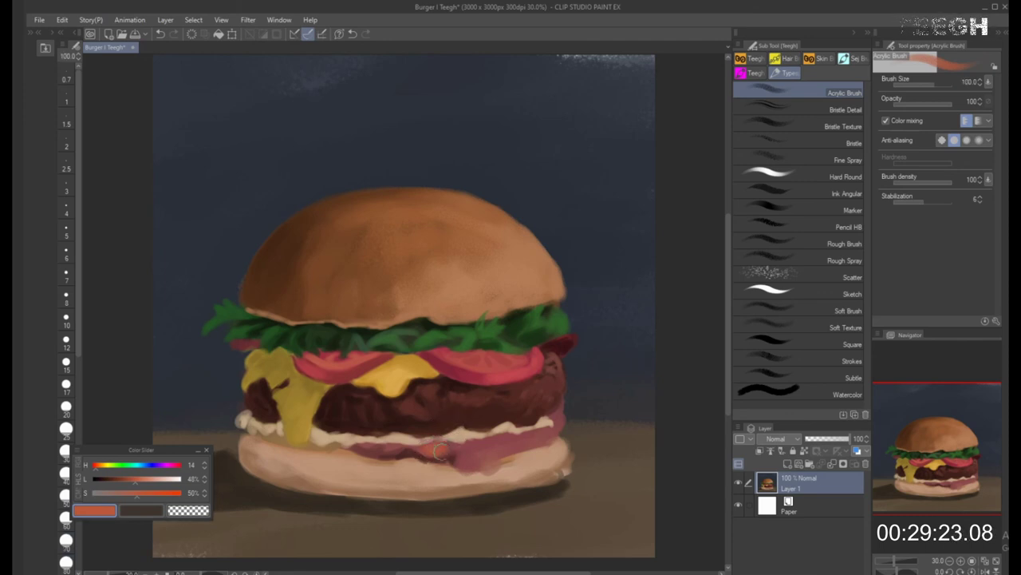
# Paint orange-red strokes over the rounded pink fold right of centre, varying the brush size between 40 and 100
pyautogui.press('[')
pyautogui.press('[')
pyautogui.press('[')
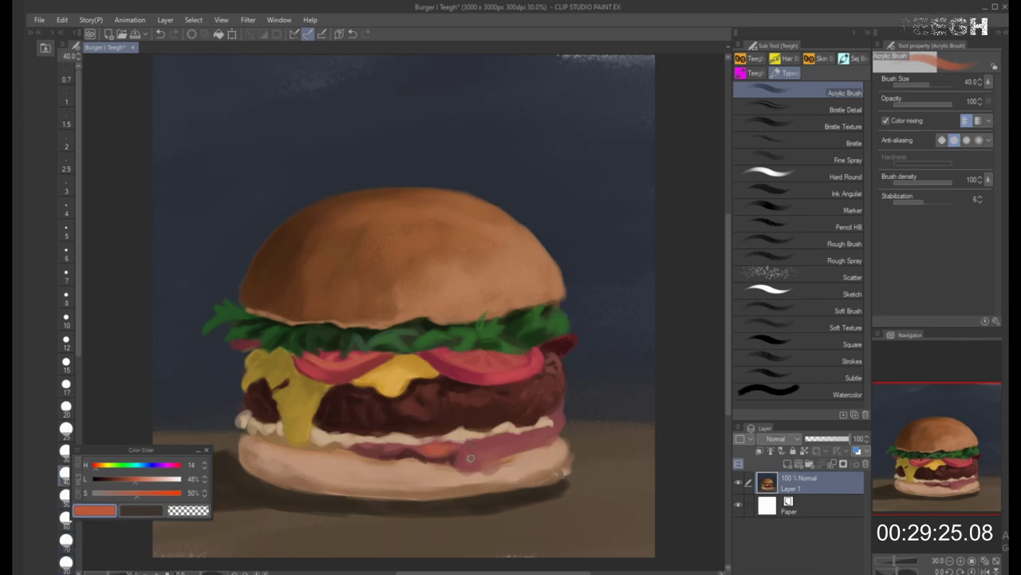
pyautogui.press(']')
pyautogui.press(']')
pyautogui.press(']')
pyautogui.press(']')
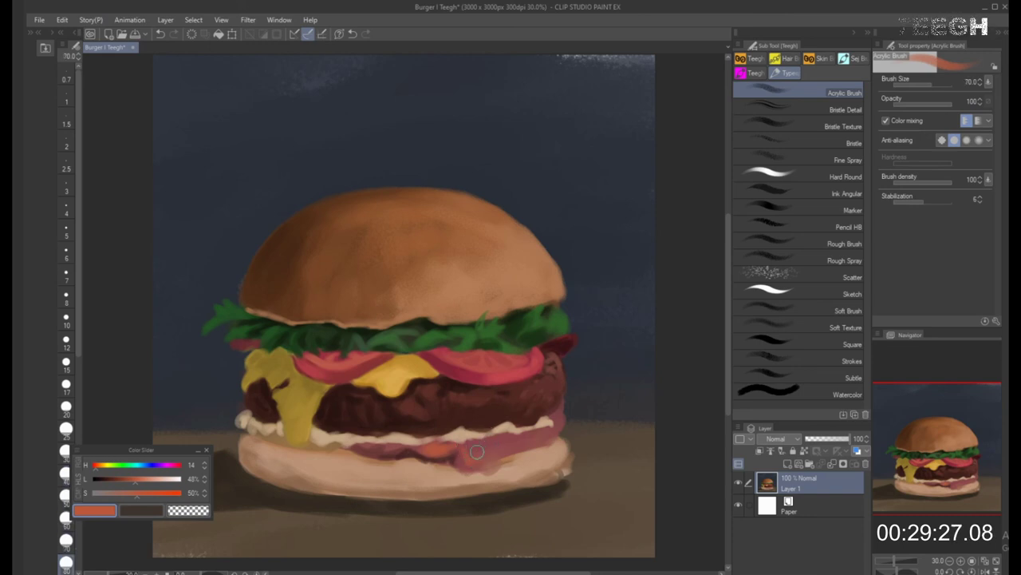
pyautogui.press('[')
pyautogui.press('[')
pyautogui.press(']')
pyautogui.press(']')
pyautogui.press(']')
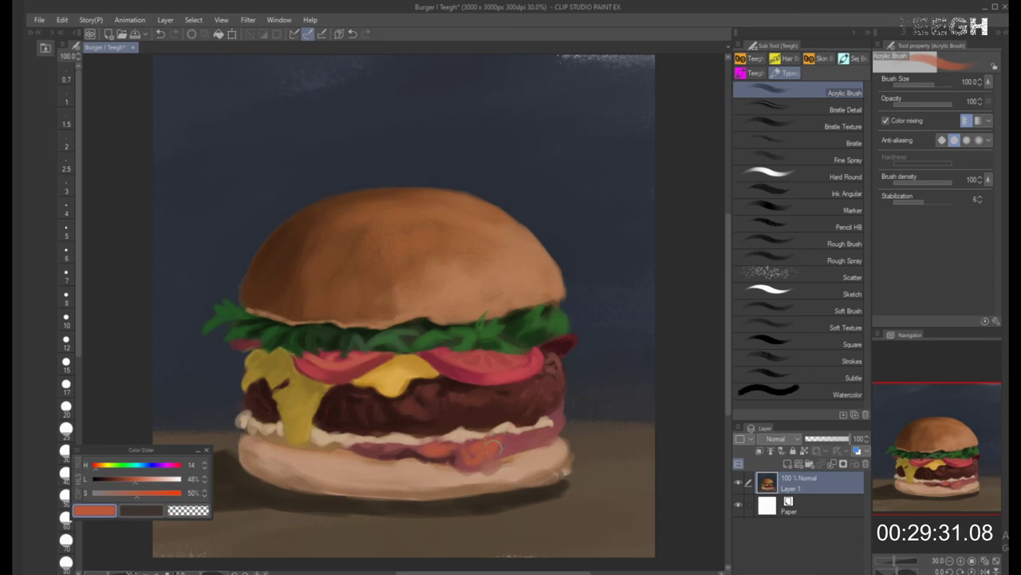
# Spread the orange-red from the fold across the pink layer to its right end at brush size 60–80
pyautogui.press('[')
pyautogui.press('[')
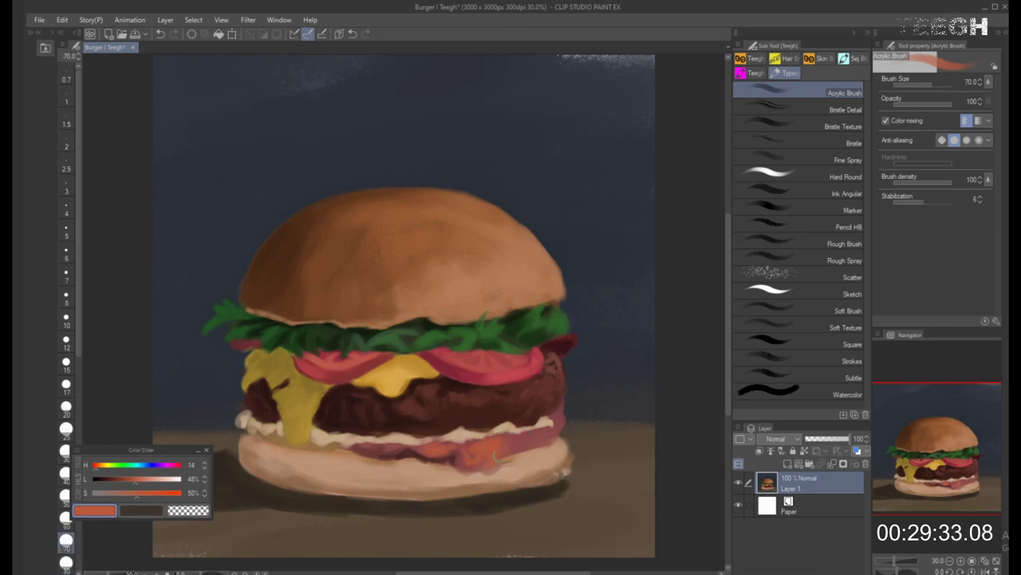
pyautogui.press('[')
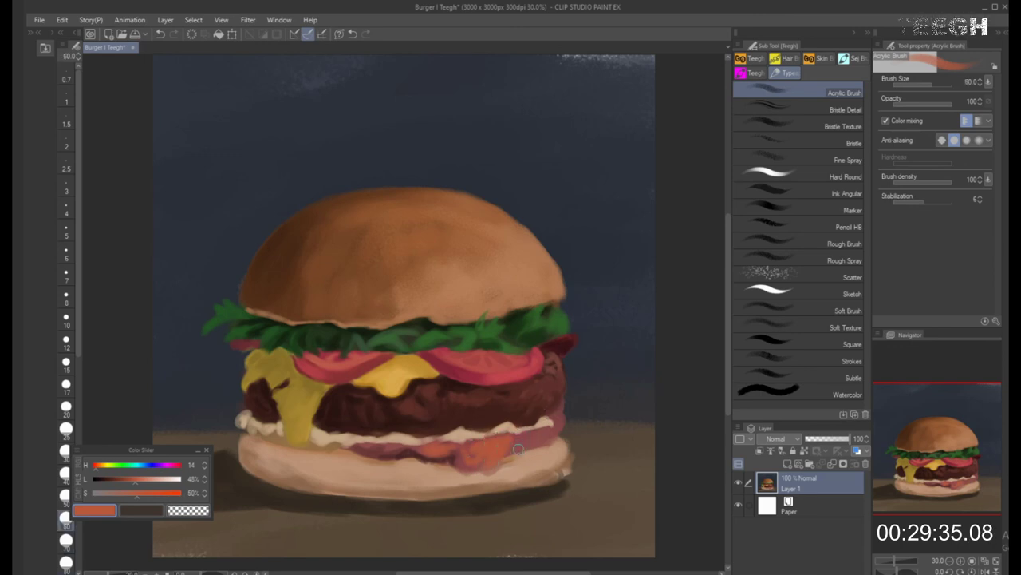
pyautogui.press(']')
pyautogui.press(']')
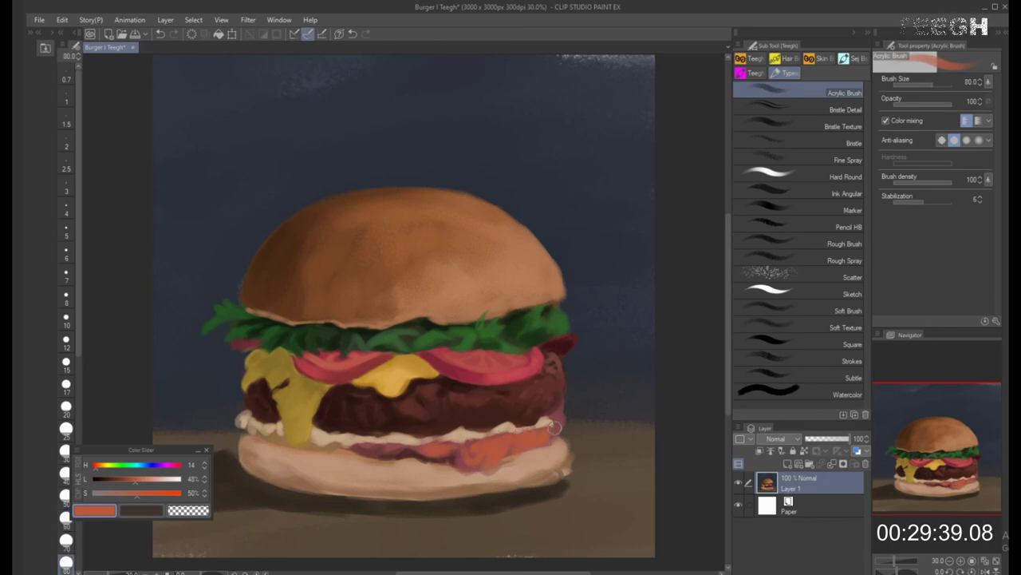
pyautogui.press('[')
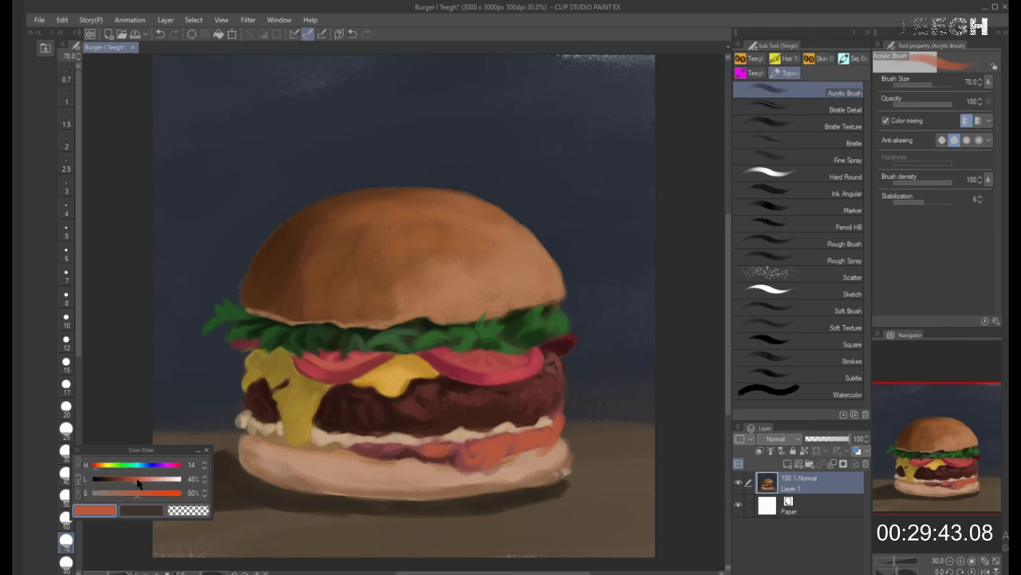
# Darken the orange-red to luminosity 28% and paint the layer's left half up to the fold at brush size 60–80
pyautogui.moveTo(137, 483); pyautogui.dragTo(118, 481)
pyautogui.press('[')
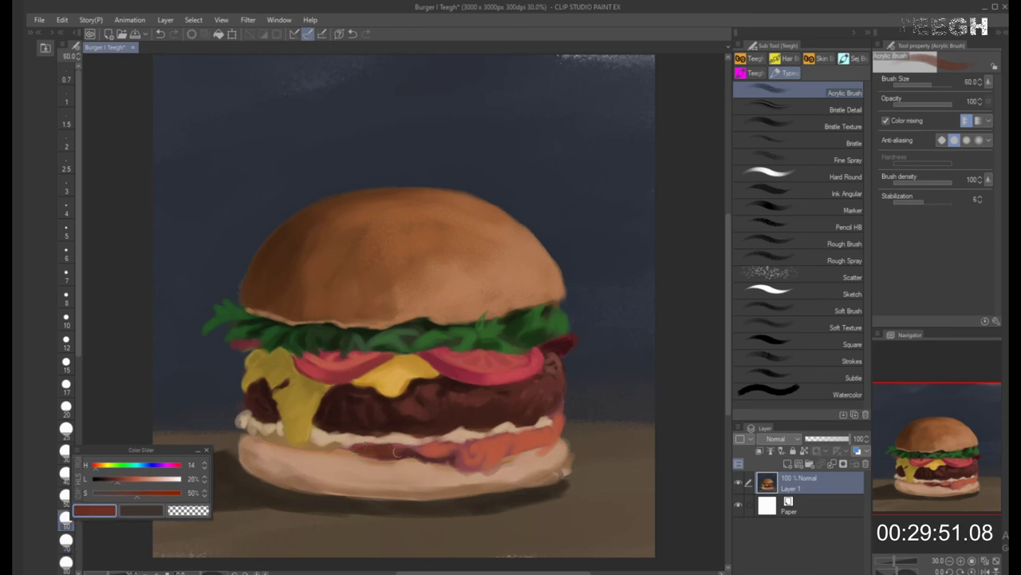
pyautogui.press(']')
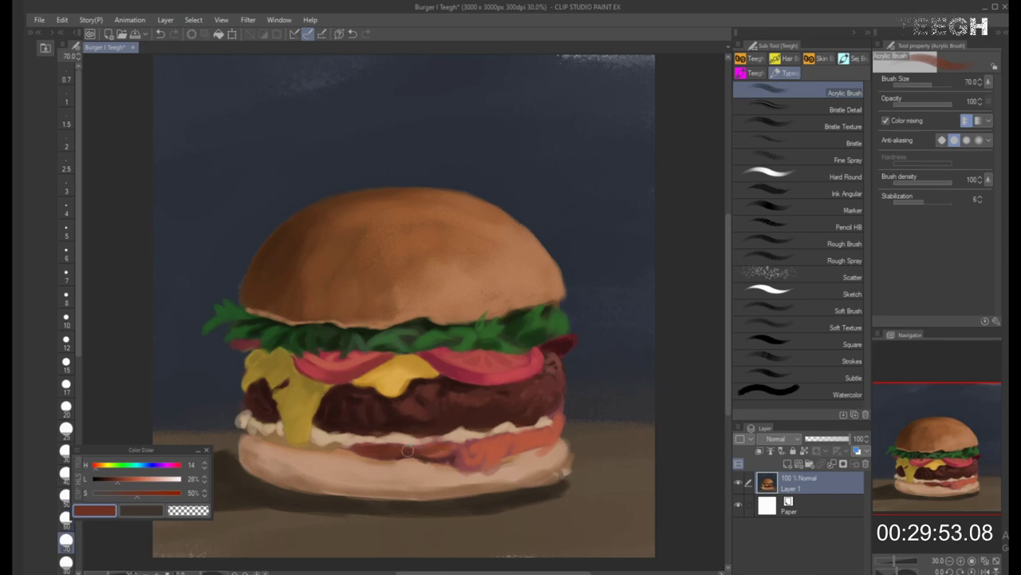
pyautogui.press(']')
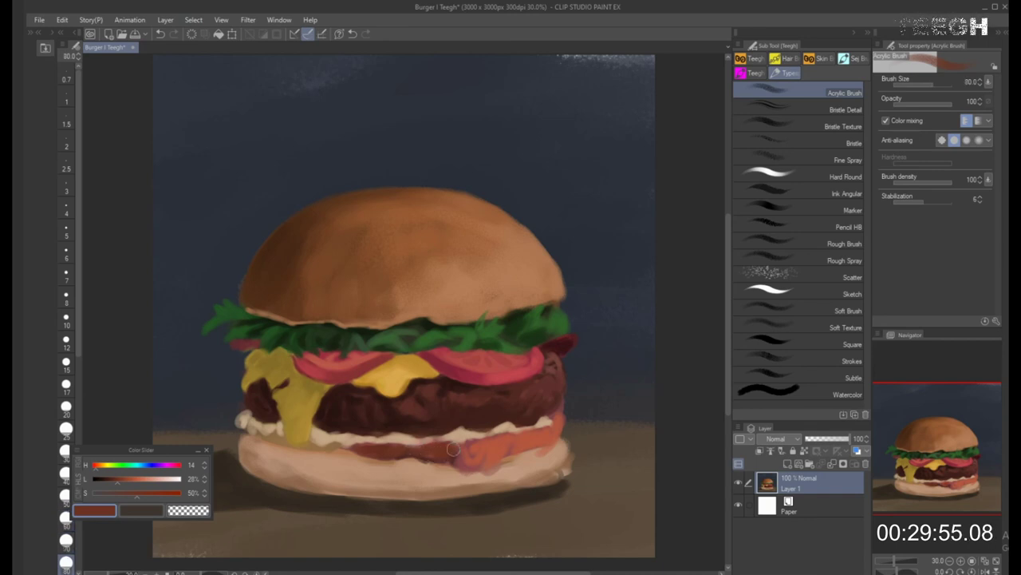
# Repaint the purplish left part of the pink layer's fold with sampled orange-reds at brush size 50
pyautogui.press('[')
pyautogui.press('[')
pyautogui.press('[')
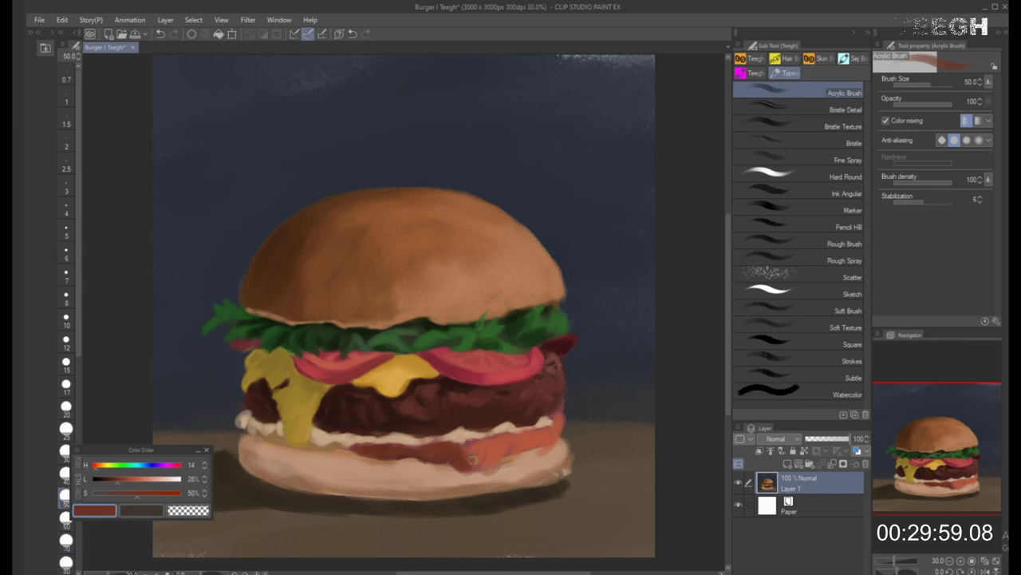
pyautogui.keyDown('alt'); pyautogui.click(481, 450); pyautogui.keyUp('alt')
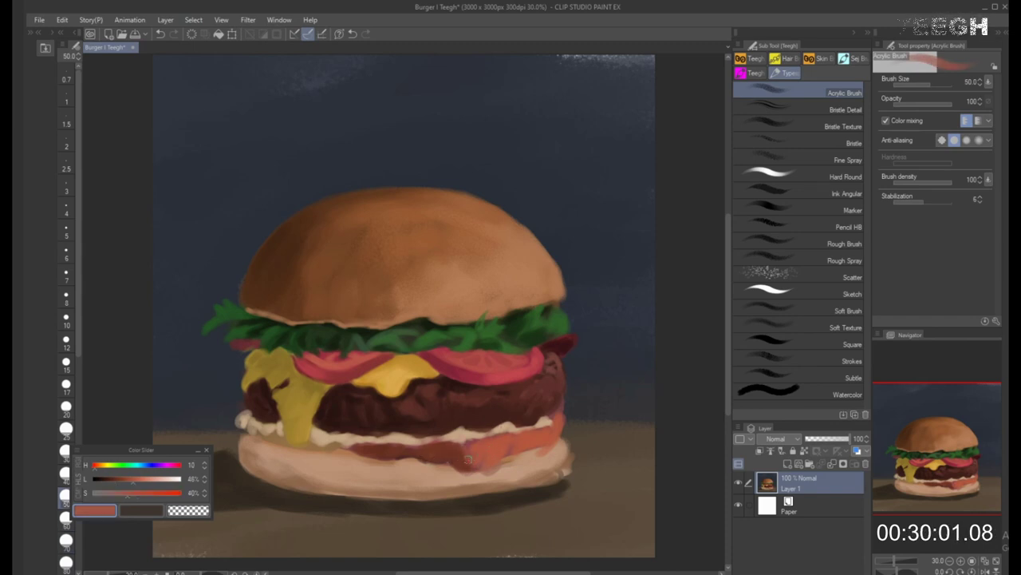
pyautogui.keyDown('alt'); pyautogui.click(470, 457); pyautogui.keyUp('alt')
pyautogui.keyDown('alt'); pyautogui.click(471, 457); pyautogui.keyUp('alt')
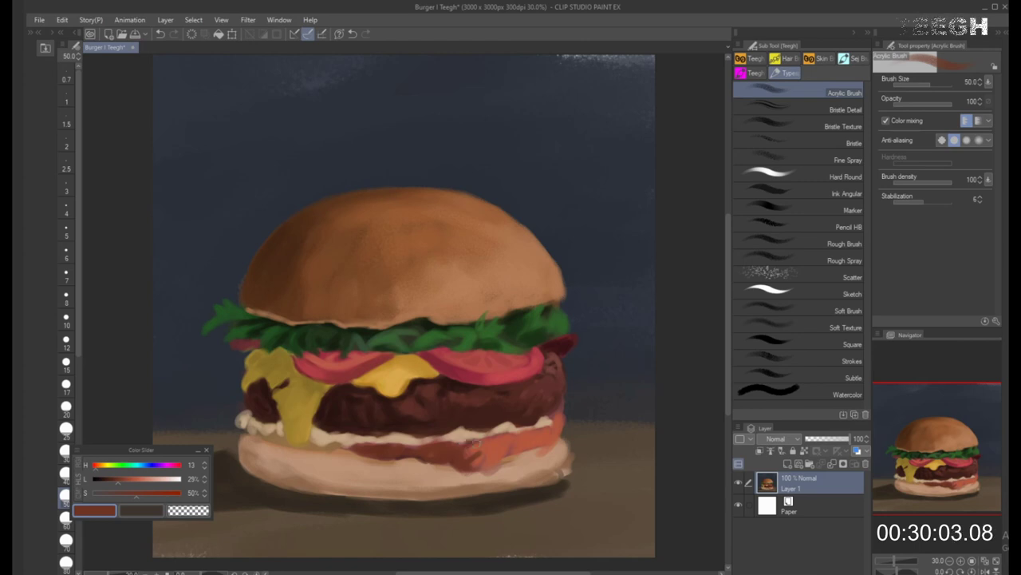
# Extend the fold downward over the bottom bun with the dark orange-red at brush size 80–100
pyautogui.press(']')
pyautogui.press(']')
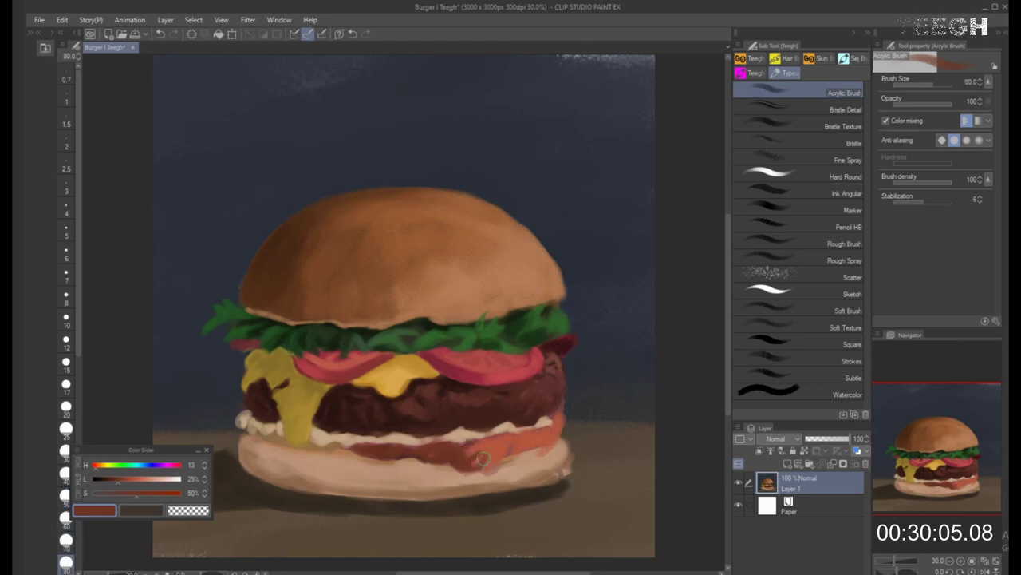
pyautogui.press(']')
pyautogui.press(']')
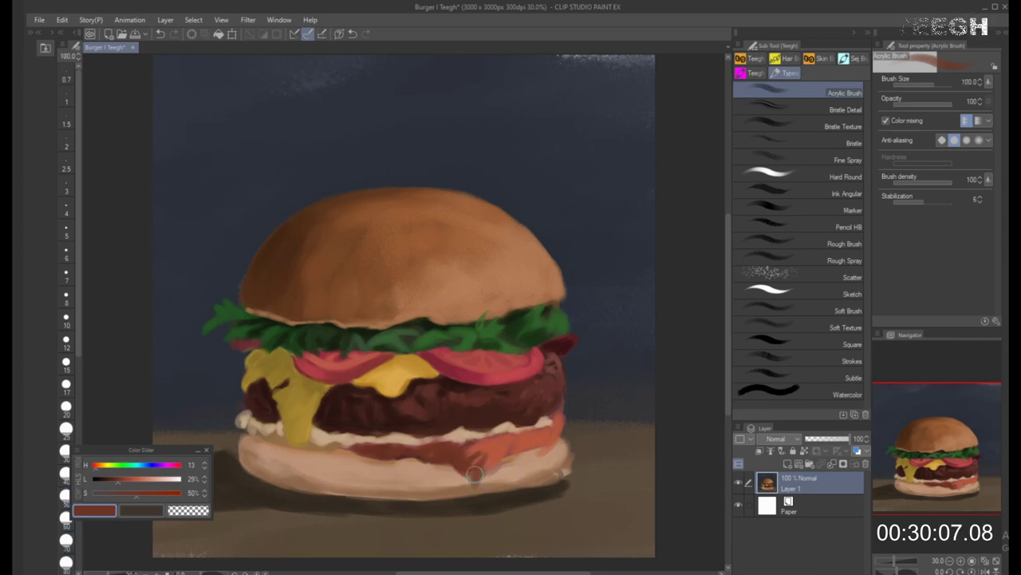
# Refine the fold's pointed tip and right edge with sampled light and dark orange-reds at brush size 40–60
pyautogui.press('[')
pyautogui.press('[')
pyautogui.press('[')
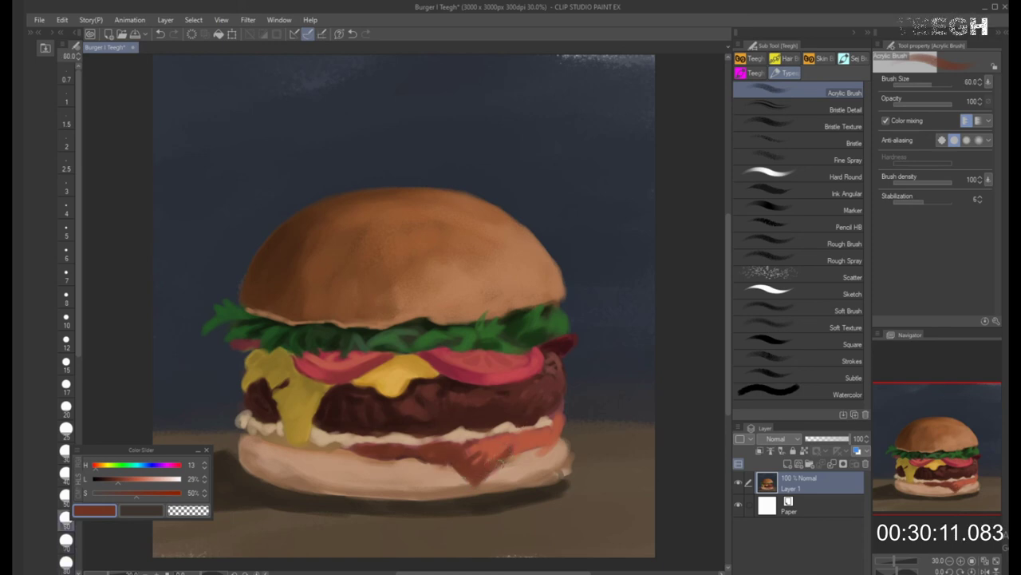
pyautogui.press('[')
pyautogui.press('[')
pyautogui.moveTo(524, 454)
pyautogui.mouseDown()
pyautogui.moveTo(485, 470)
pyautogui.moveTo(523, 454)
pyautogui.mouseUp()
pyautogui.keyDown('alt'); pyautogui.click(502, 437); pyautogui.keyUp('alt')
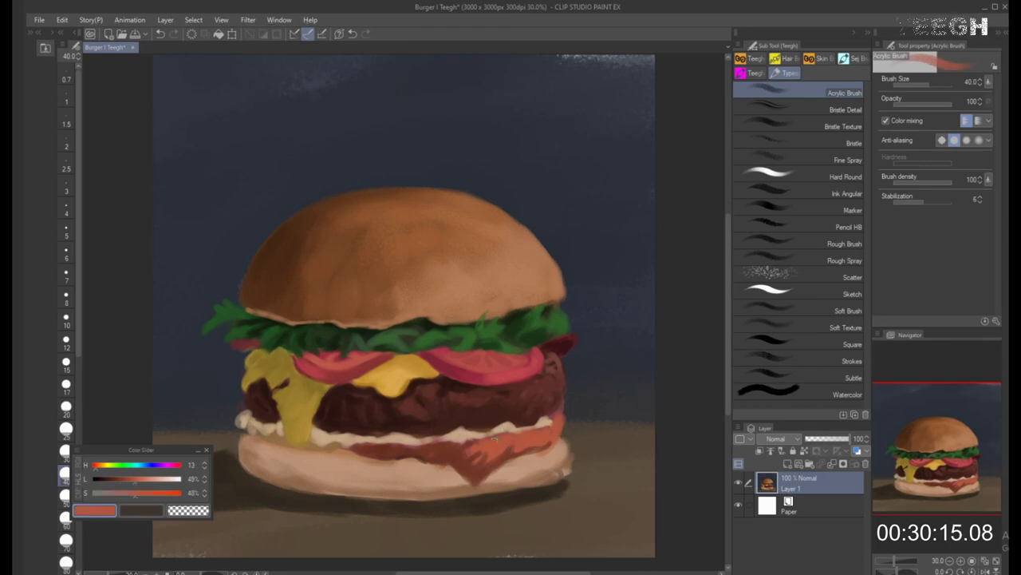
pyautogui.keyDown('alt'); pyautogui.click(482, 461); pyautogui.keyUp('alt')
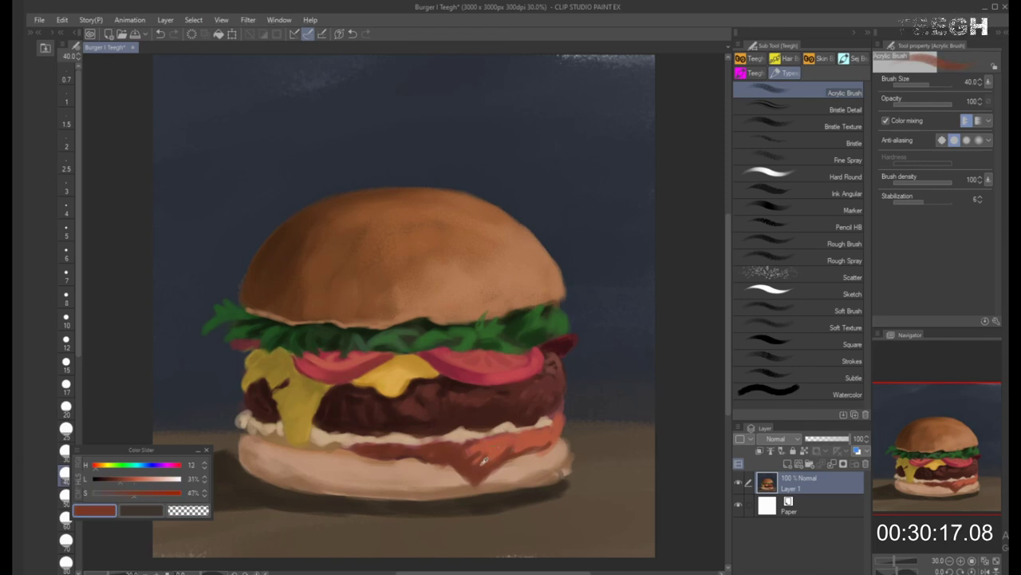
pyautogui.press(']')
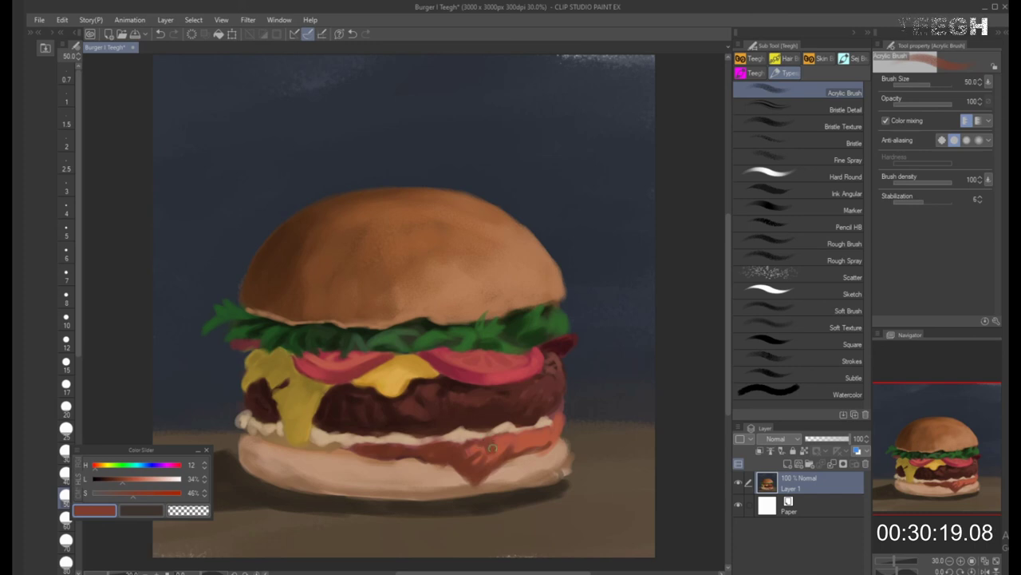
# Blend the light and dark reds at the fold's centre with colours sampled from it at brush size 50–80
pyautogui.keyDown('alt'); pyautogui.click(485, 449); pyautogui.keyUp('alt')
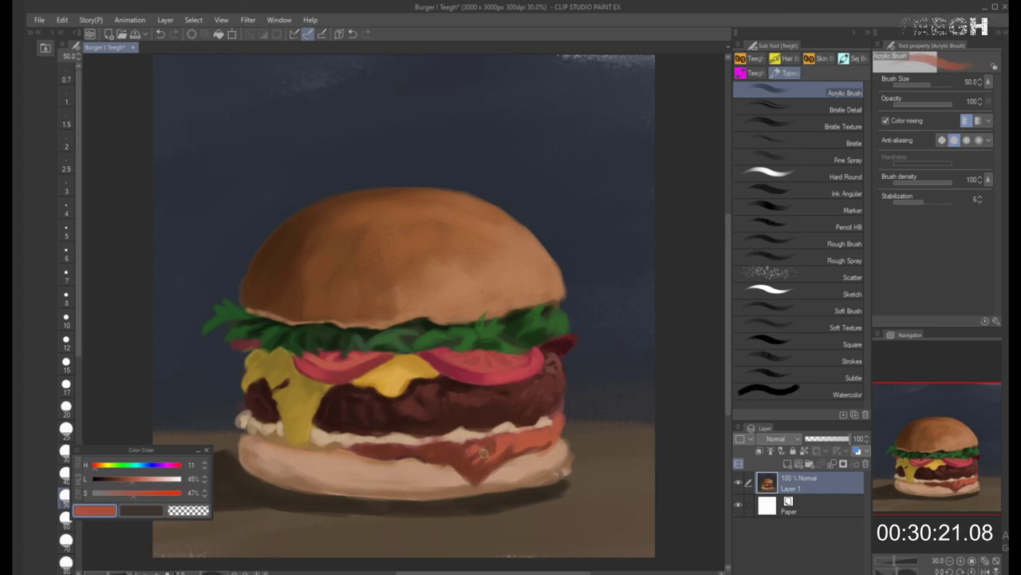
pyautogui.press(']')
pyautogui.press(']')
pyautogui.press(']')
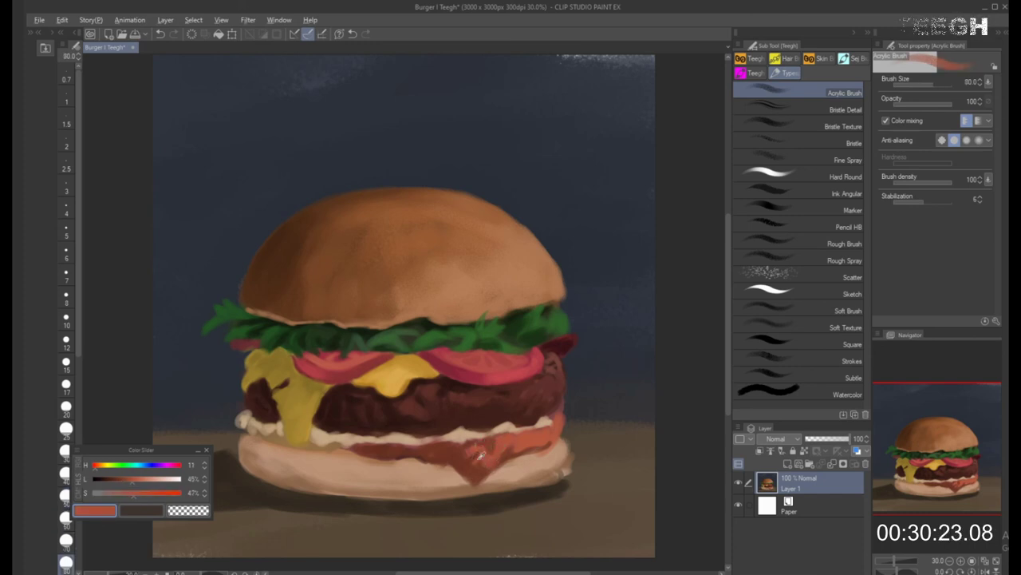
pyautogui.keyDown('alt'); pyautogui.click(479, 456); pyautogui.keyUp('alt')
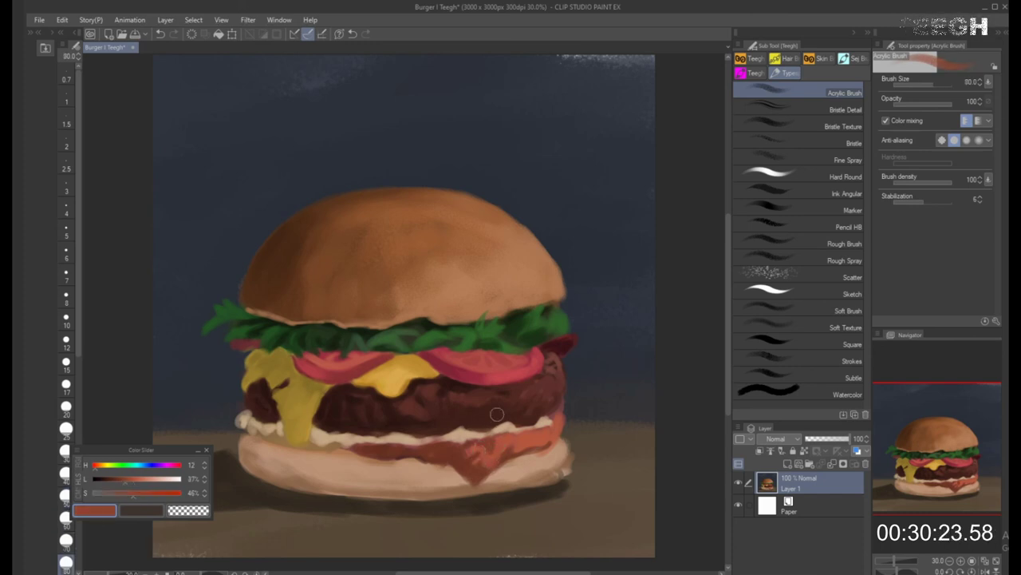
pyautogui.keyDown('alt'); pyautogui.click(477, 453); pyautogui.keyUp('alt')
pyautogui.keyDown('alt'); pyautogui.click(490, 431); pyautogui.keyUp('alt')
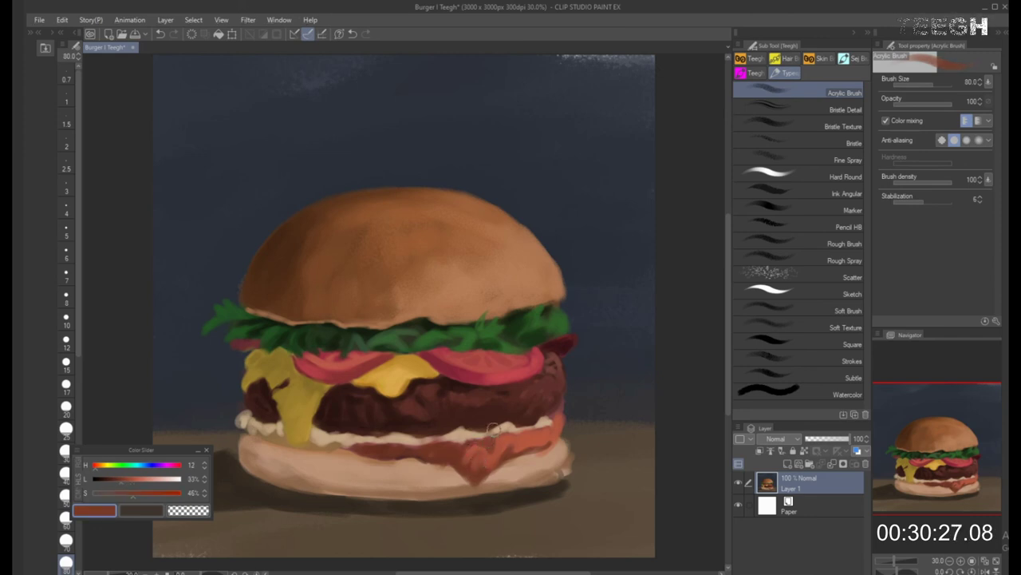
pyautogui.keyDown('alt'); pyautogui.click(493, 455); pyautogui.keyUp('alt')
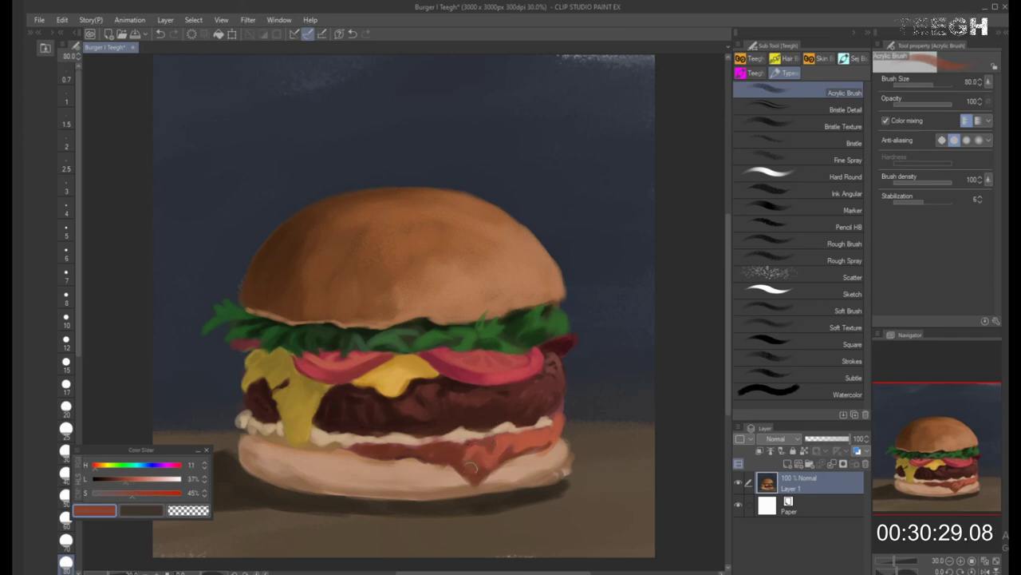
# Add mottled red strokes to the fold's left side and the adjoining dark layer at brush size 50–70
pyautogui.keyDown('alt'); pyautogui.click(469, 460); pyautogui.keyUp('alt')
pyautogui.press('[')
pyautogui.press('[')
pyautogui.press('[')
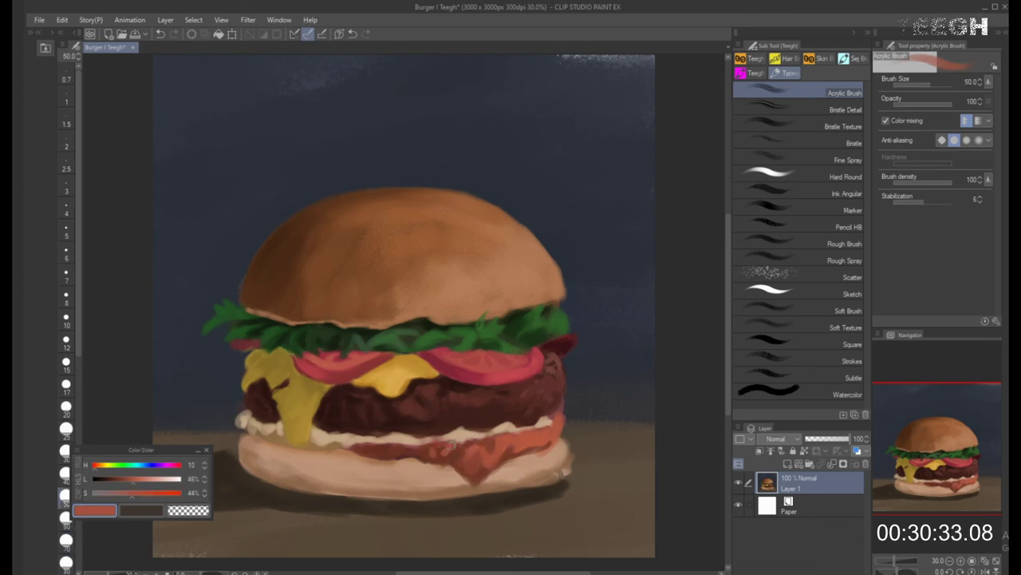
pyautogui.keyDown('alt'); pyautogui.click(455, 452); pyautogui.keyUp('alt')
pyautogui.press(']')
pyautogui.press(']')
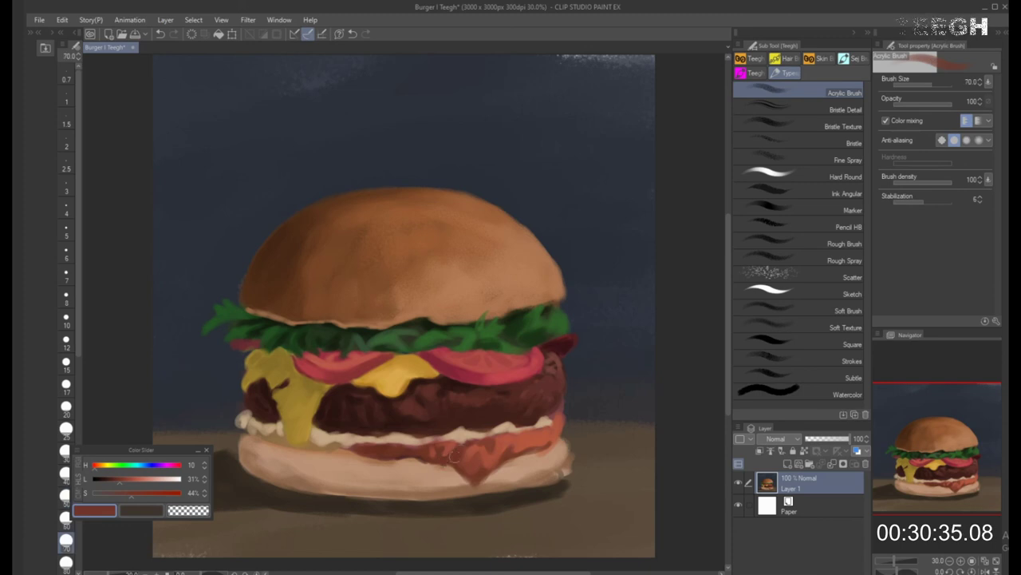
pyautogui.keyDown('alt'); pyautogui.click(452, 447); pyautogui.keyUp('alt')
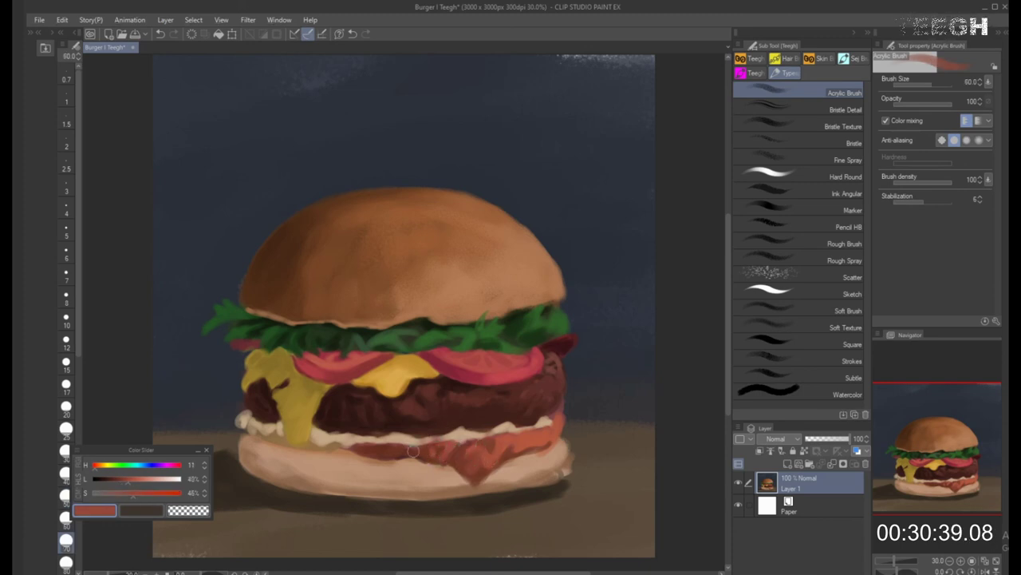
pyautogui.press('[')
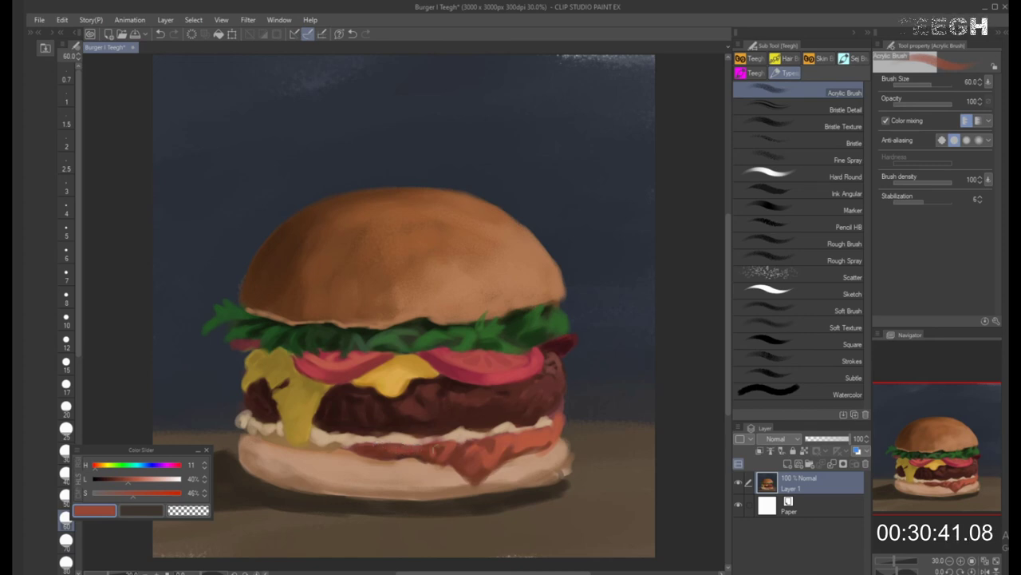
# Smooth the fold's centre and tip with a sampled orange-red of luminosity 44%, enlarging the brush up to 200
pyautogui.keyDown('alt'); pyautogui.click(495, 452); pyautogui.keyUp('alt')
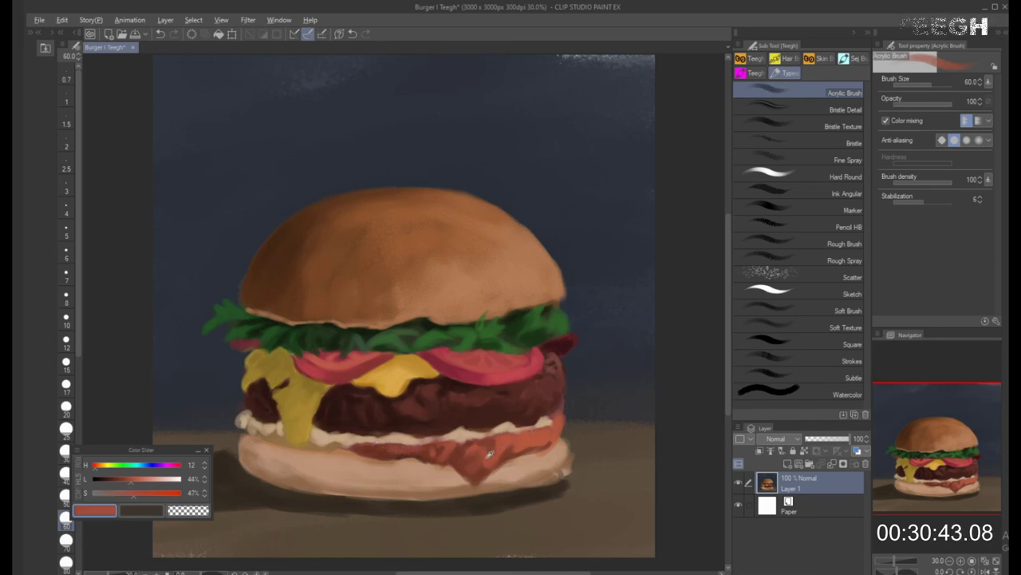
pyautogui.press(']')
pyautogui.press(']')
pyautogui.press(']')
pyautogui.press(']')
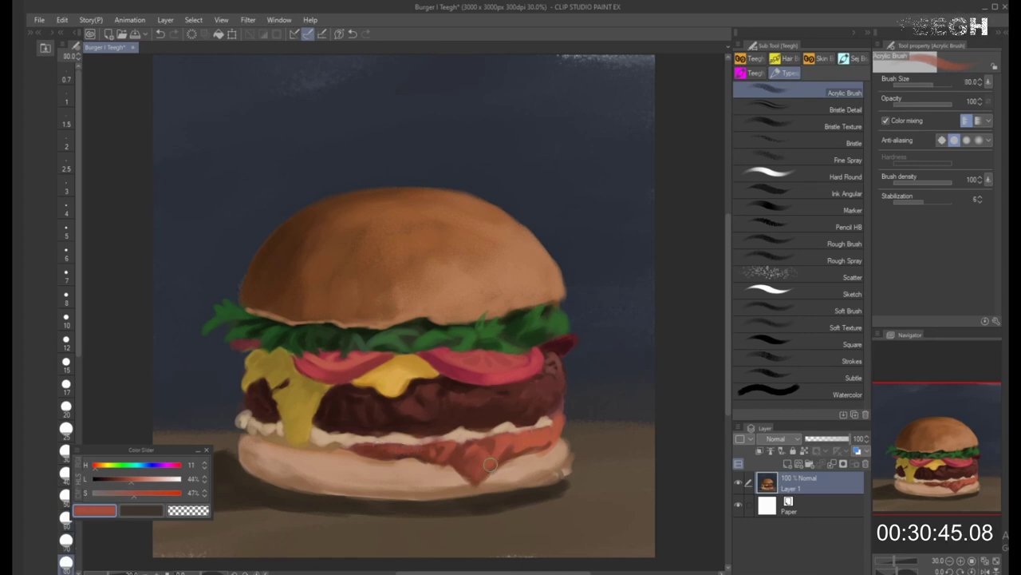
pyautogui.press(']')
pyautogui.press(']')
pyautogui.press(']')
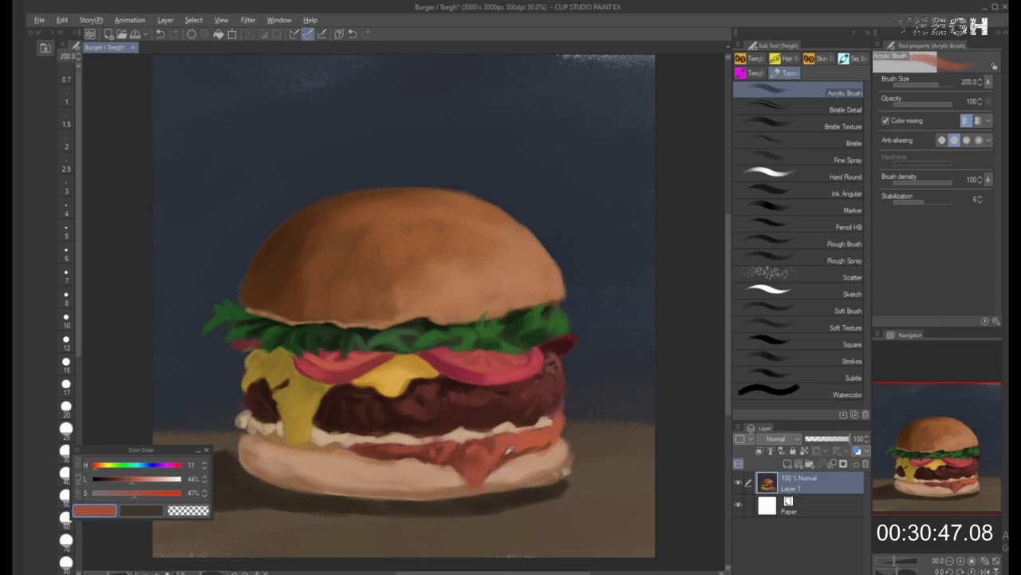
# Reshape the fold's hanging tip with sampled reds, adding a lighter salmon along its right edge at brush size 70
pyautogui.keyDown('alt'); pyautogui.click(497, 451); pyautogui.keyUp('alt')
pyautogui.press('[')
pyautogui.press('[')
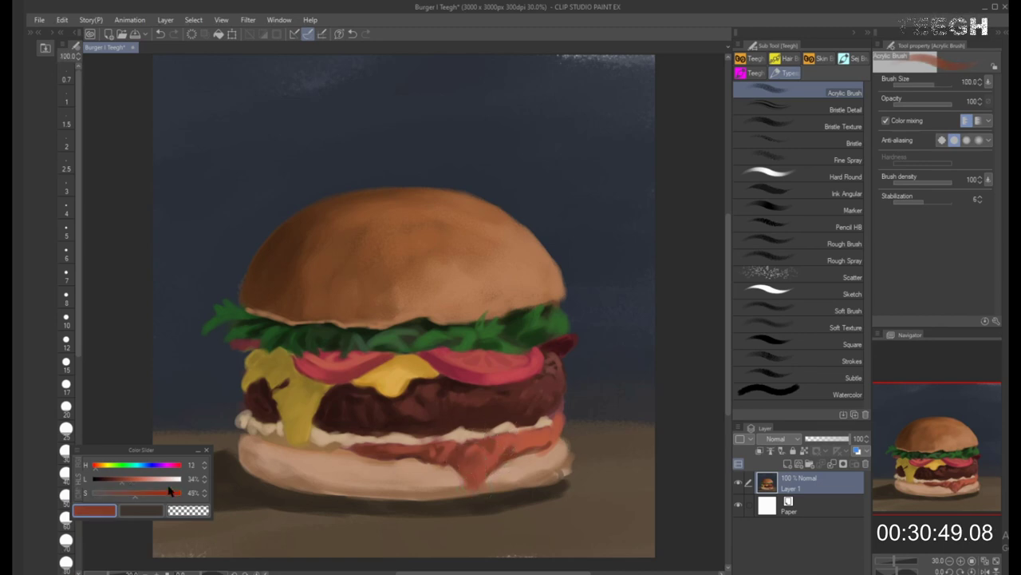
pyautogui.keyDown('alt'); pyautogui.click(467, 477); pyautogui.keyUp('alt')
pyautogui.press('[')
pyautogui.press('[')
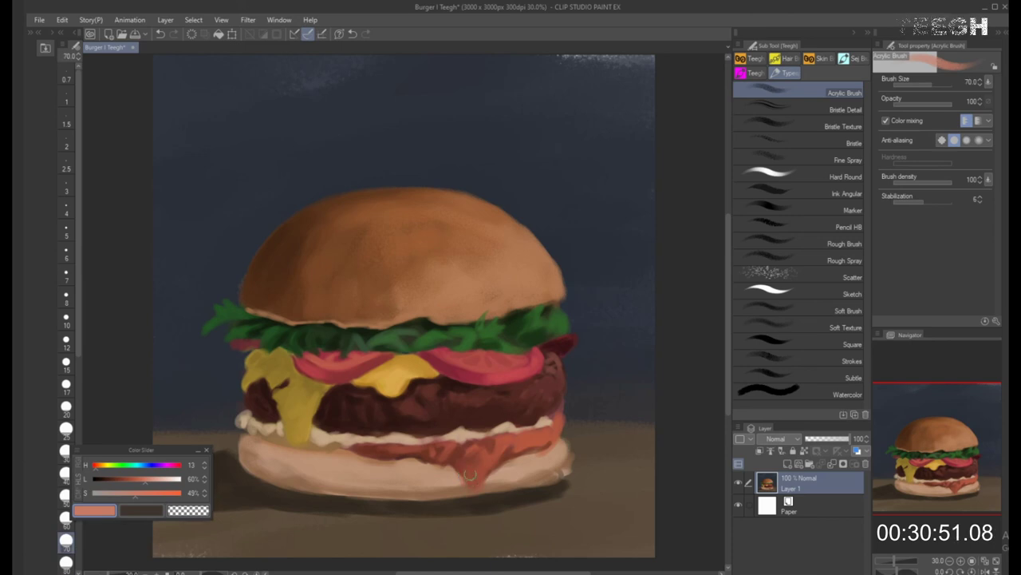
pyautogui.moveTo(483, 477); pyautogui.dragTo(491, 467)
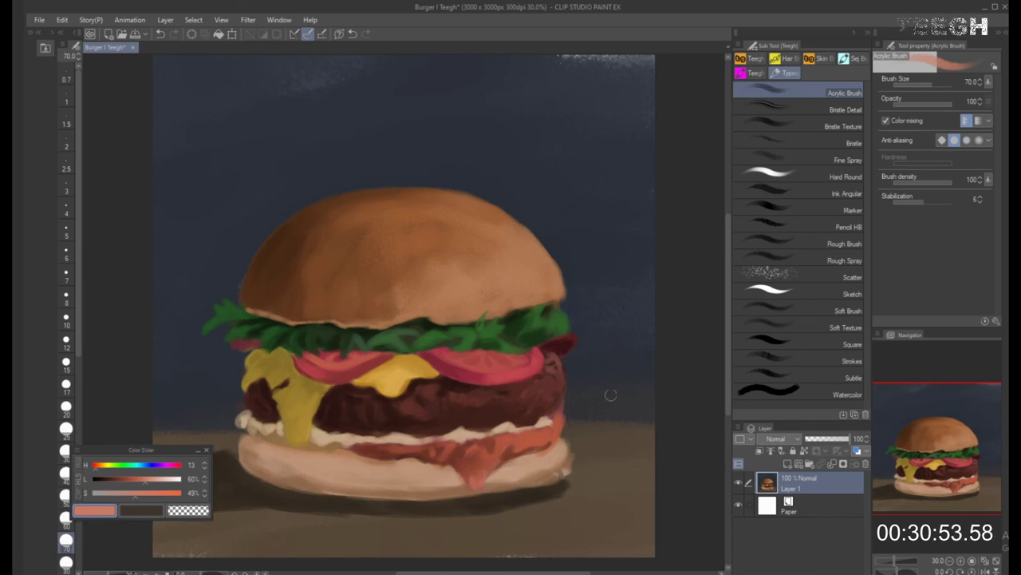
# Paint sampled red along the layer's lower edge from the fold to its right end at brush size 70
pyautogui.keyDown('alt'); pyautogui.click(502, 452); pyautogui.keyUp('alt')
pyautogui.keyDown('alt'); pyautogui.click(511, 452); pyautogui.keyUp('alt')
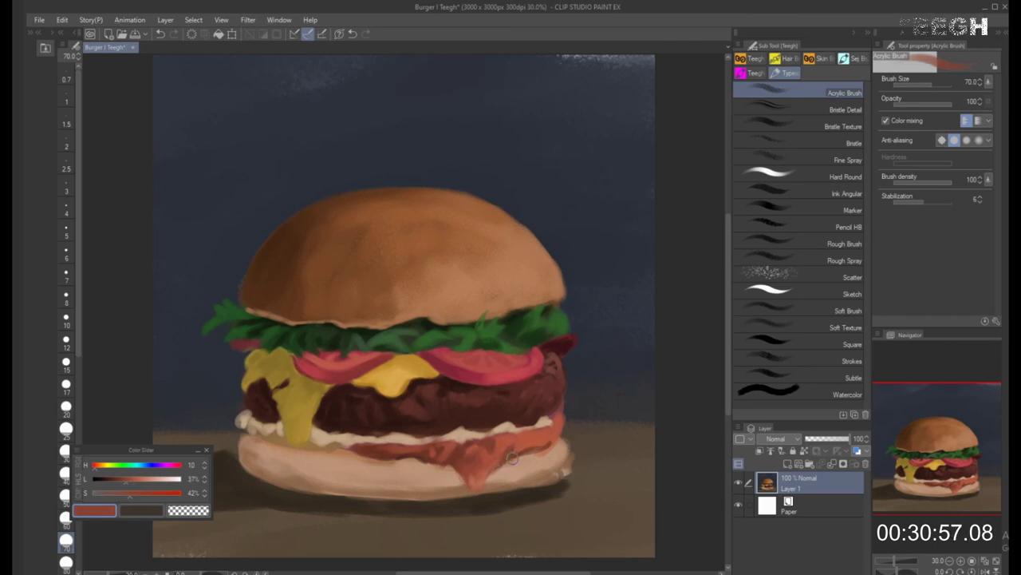
pyautogui.moveTo(508, 460); pyautogui.dragTo(545, 450)
pyautogui.keyDown('alt'); pyautogui.click(532, 461); pyautogui.keyUp('alt')
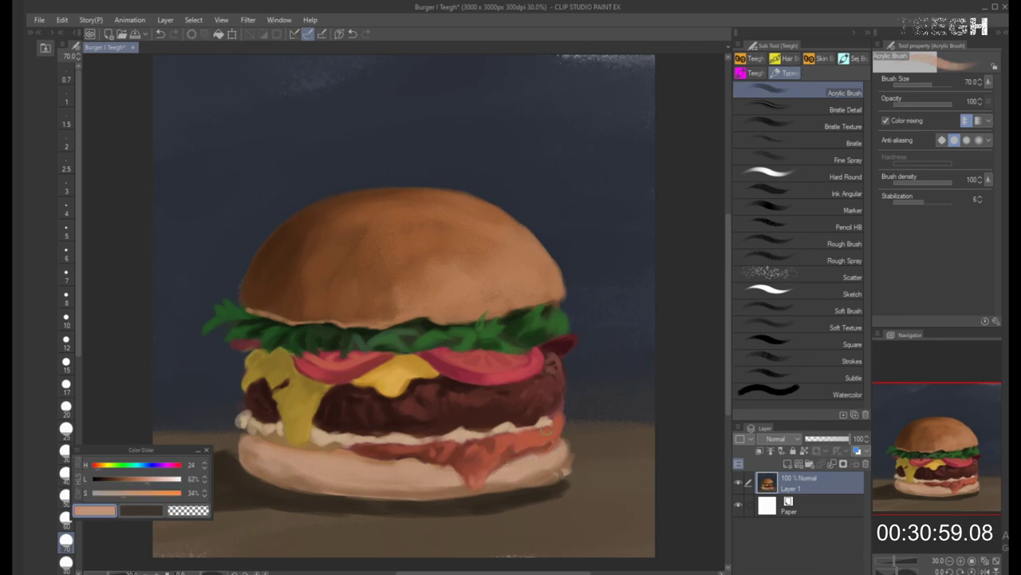
# Rework the fold's right side with sampled dark and light orange-reds at brush size 70–80
pyautogui.press(']')
pyautogui.keyDown('alt'); pyautogui.click(512, 456); pyautogui.keyUp('alt')
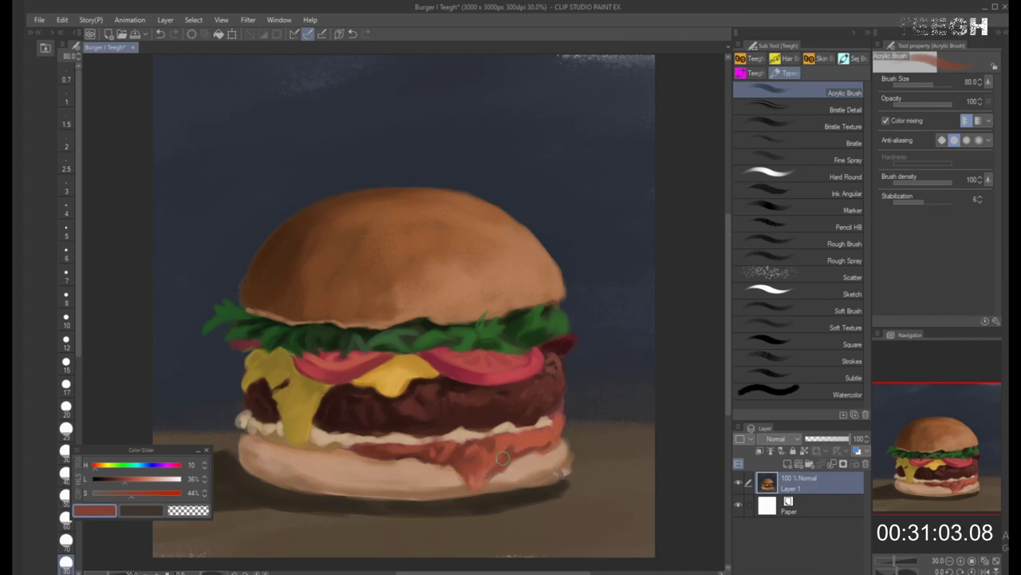
pyautogui.keyDown('alt'); pyautogui.click(503, 453); pyautogui.keyUp('alt')
pyautogui.keyDown('alt'); pyautogui.click(513, 456); pyautogui.keyUp('alt')
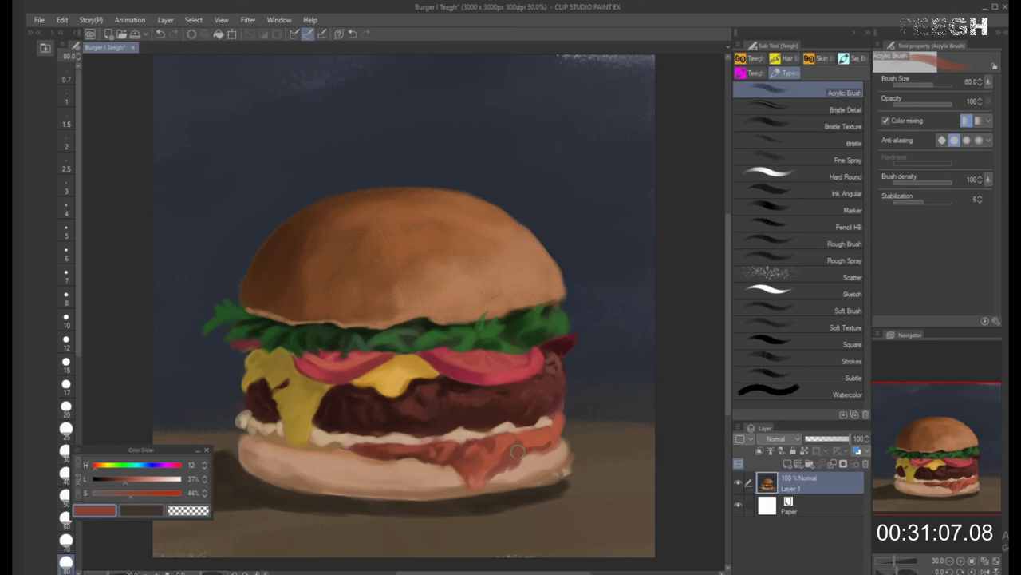
pyautogui.moveTo(497, 471); pyautogui.dragTo(487, 484)
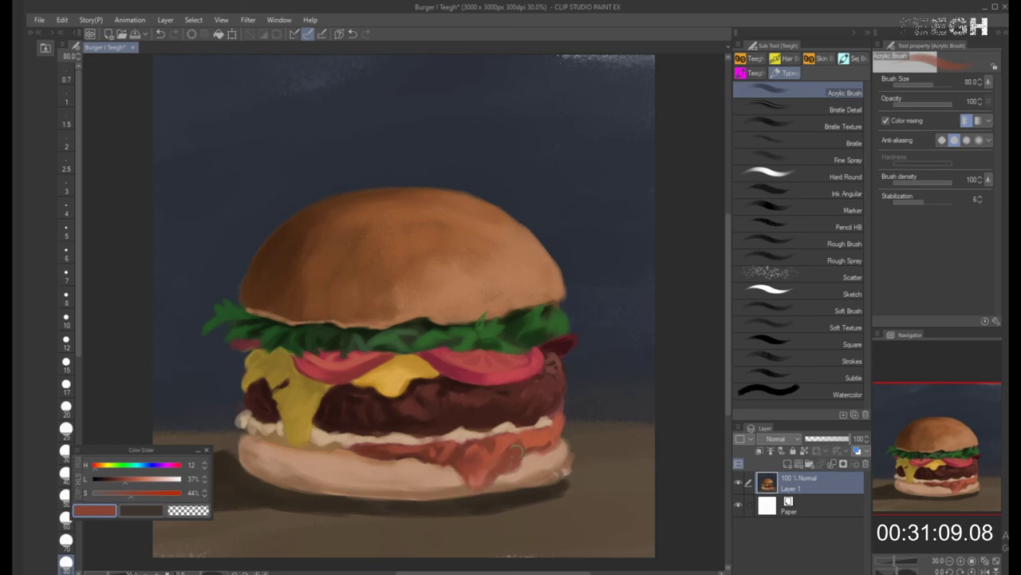
pyautogui.press('[')
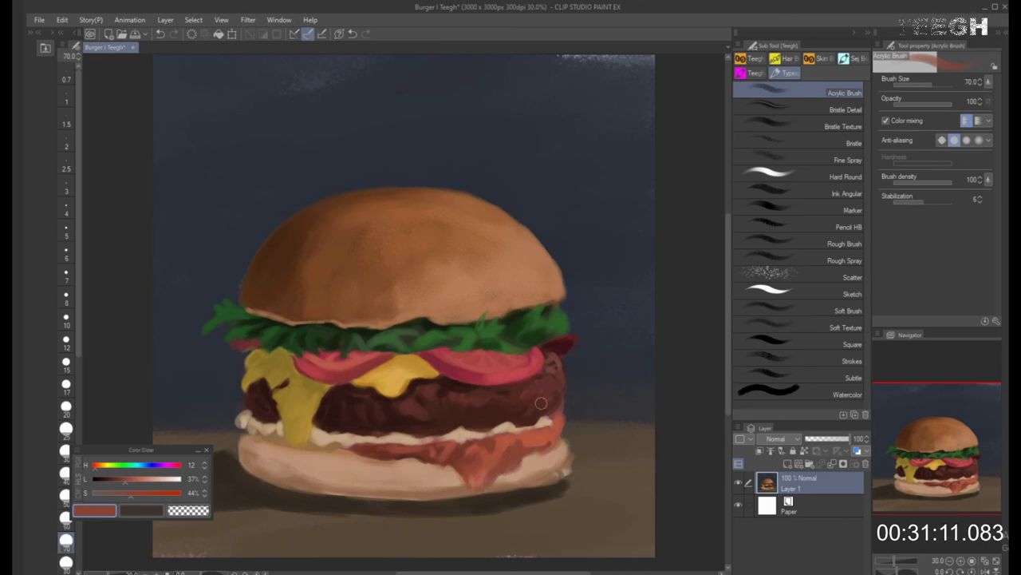
pyautogui.keyDown('alt'); pyautogui.click(552, 432); pyautogui.keyUp('alt')
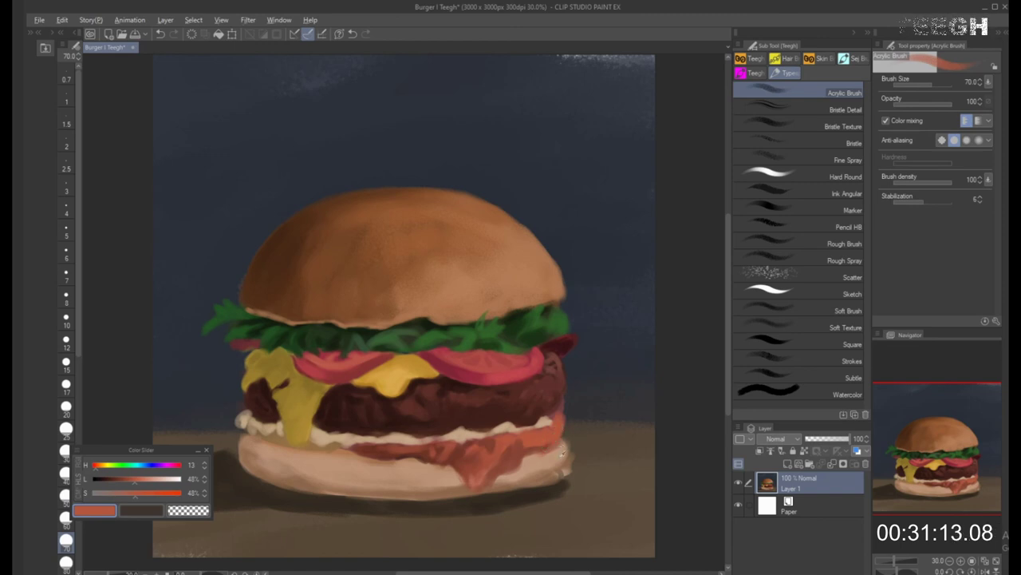
# Smooth the bottom bun's lower right edge and the area below the fold with sampled tan at brush size 120
pyautogui.keyDown('alt'); pyautogui.click(561, 437); pyautogui.keyUp('alt')
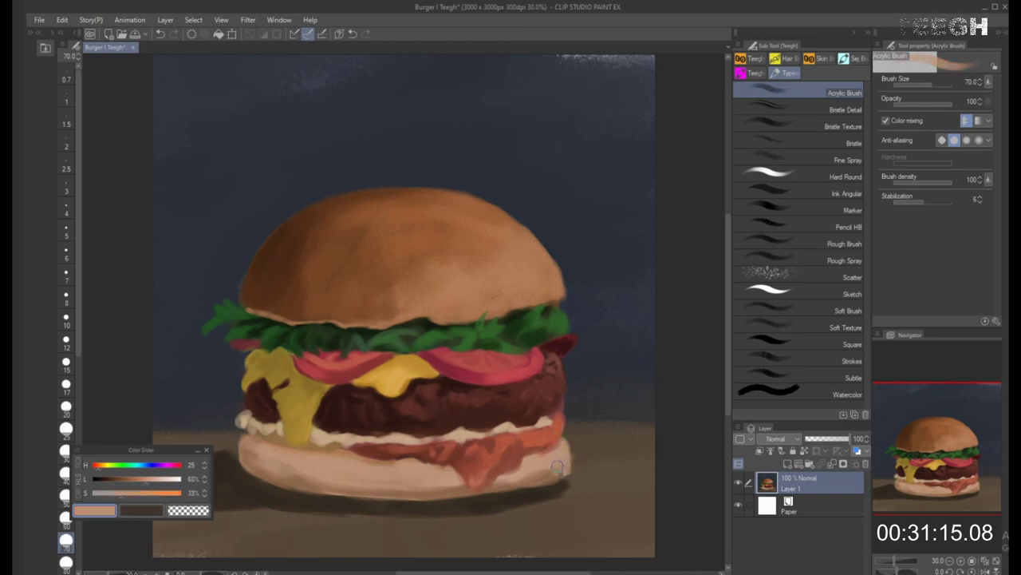
pyautogui.press(']')
pyautogui.press(']')
pyautogui.press(']')
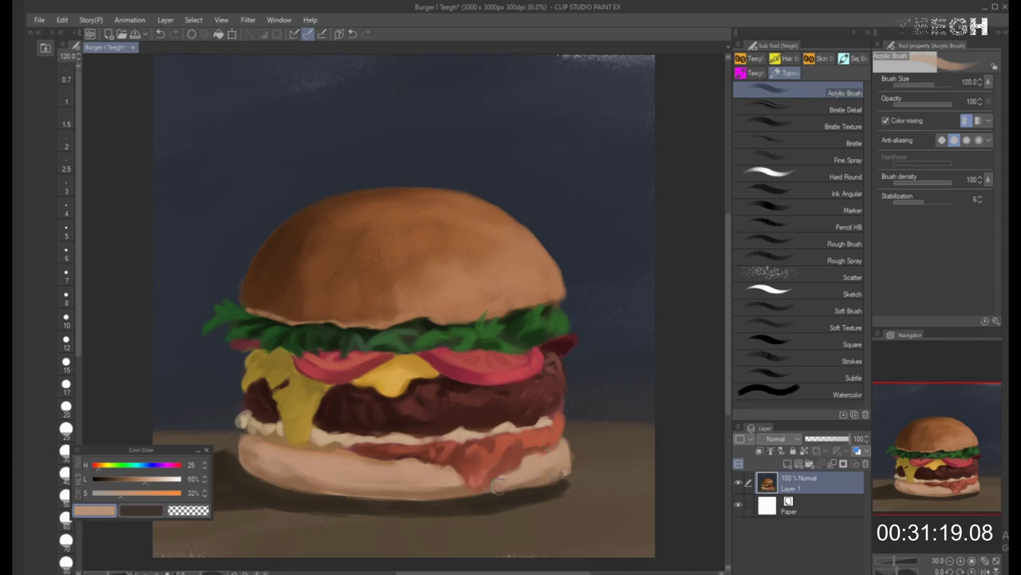
pyautogui.moveTo(508, 487); pyautogui.dragTo(554, 478)
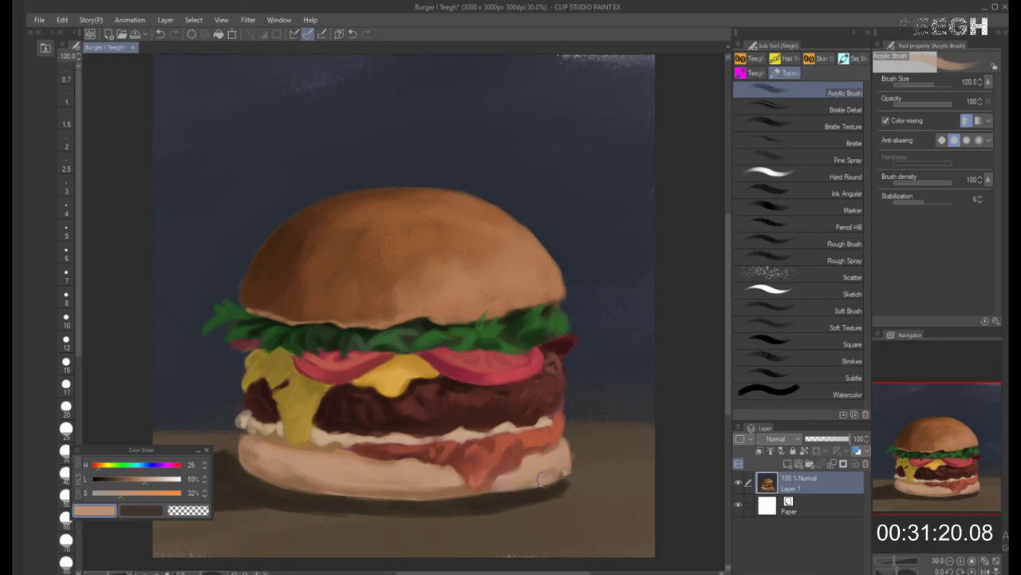
pyautogui.moveTo(418, 496)
pyautogui.mouseDown()
pyautogui.moveTo(490, 486)
pyautogui.moveTo(396, 493)
pyautogui.moveTo(506, 487)
pyautogui.mouseUp()
# Trim the bottom bun's lower edge near the fold with the sampled dark shadow brown at brush size 60
pyautogui.keyDown('alt'); pyautogui.click(450, 486); pyautogui.keyUp('alt')
pyautogui.press('[')
pyautogui.press('[')
pyautogui.press('[')
pyautogui.press('[')
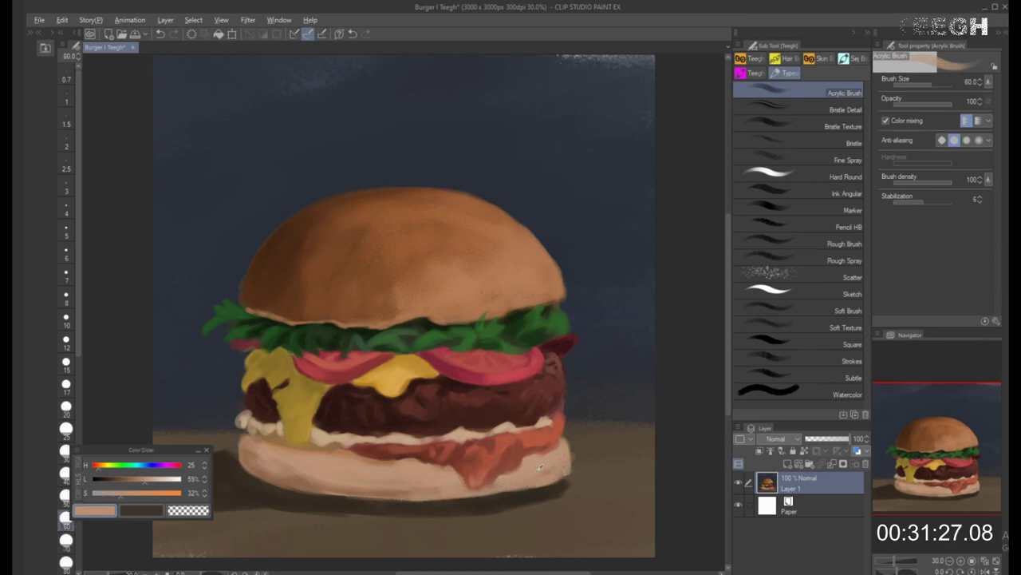
pyautogui.keyDown('alt'); pyautogui.click(435, 504); pyautogui.keyUp('alt')
pyautogui.moveTo(391, 500); pyautogui.dragTo(494, 496)
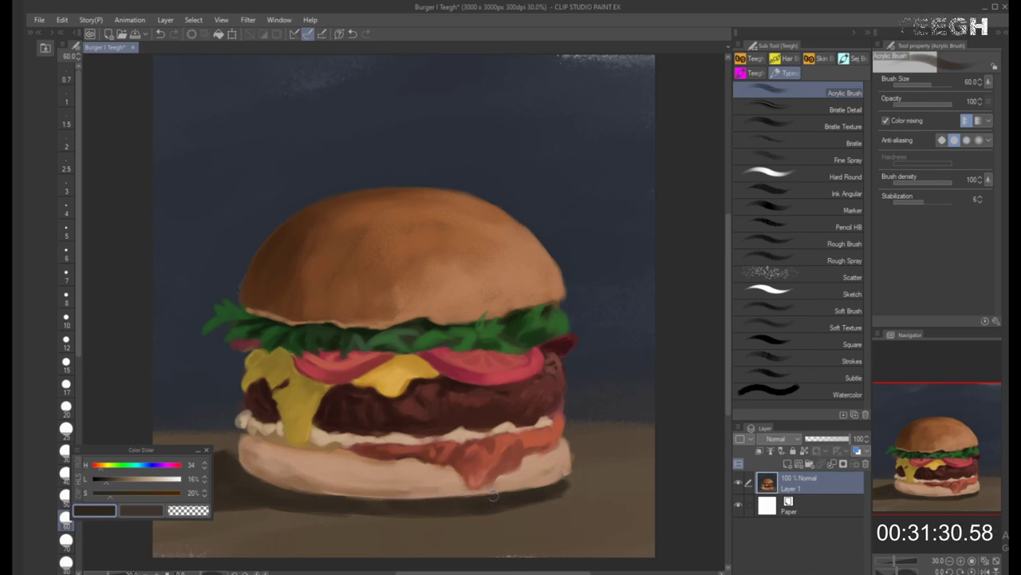
# Shade the bun's lower edge beneath the fold with sampled tan adjusted to luminosity 40% and saturation 47%, enlarging the brush to 120
pyautogui.keyDown('alt'); pyautogui.click(565, 475); pyautogui.keyUp('alt')
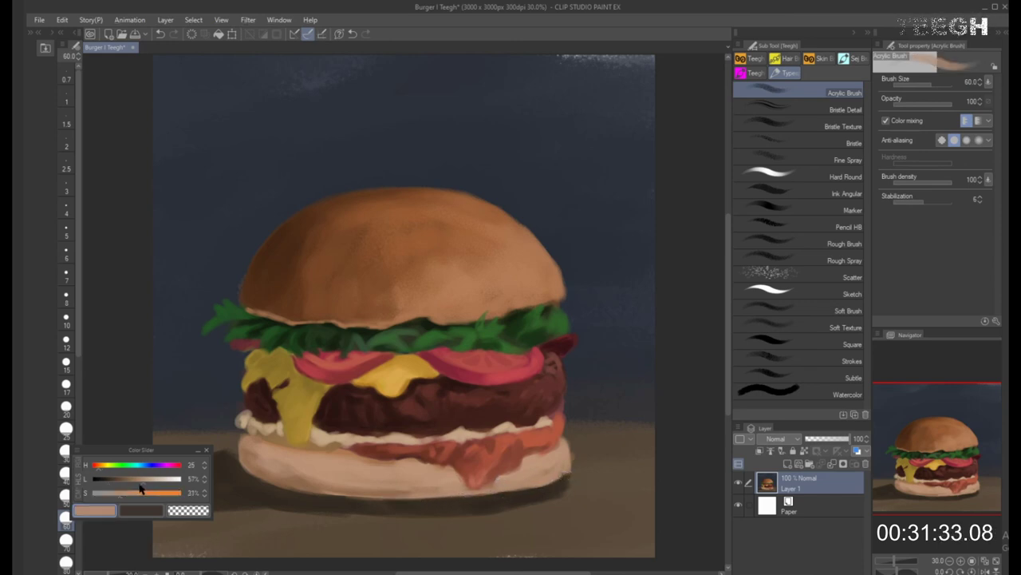
pyautogui.moveTo(140, 482); pyautogui.dragTo(134, 482)
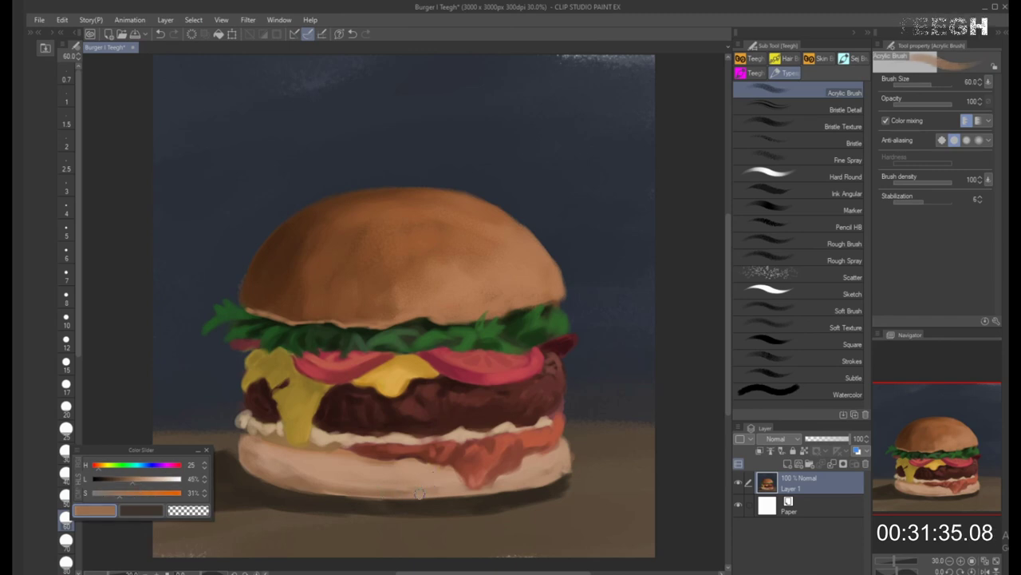
pyautogui.press(']')
pyautogui.click(129, 478)
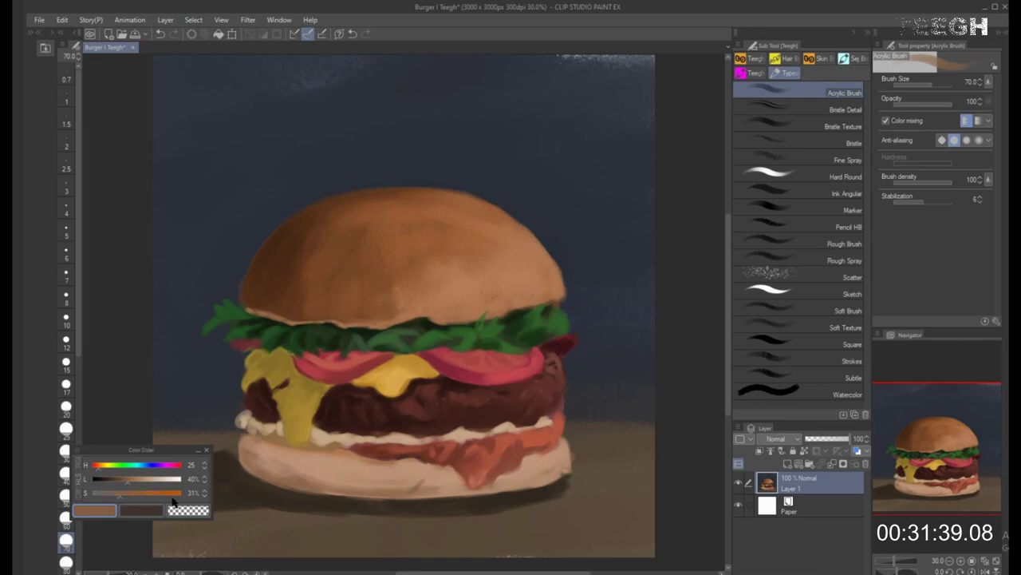
pyautogui.click(136, 496)
pyautogui.click(134, 496)
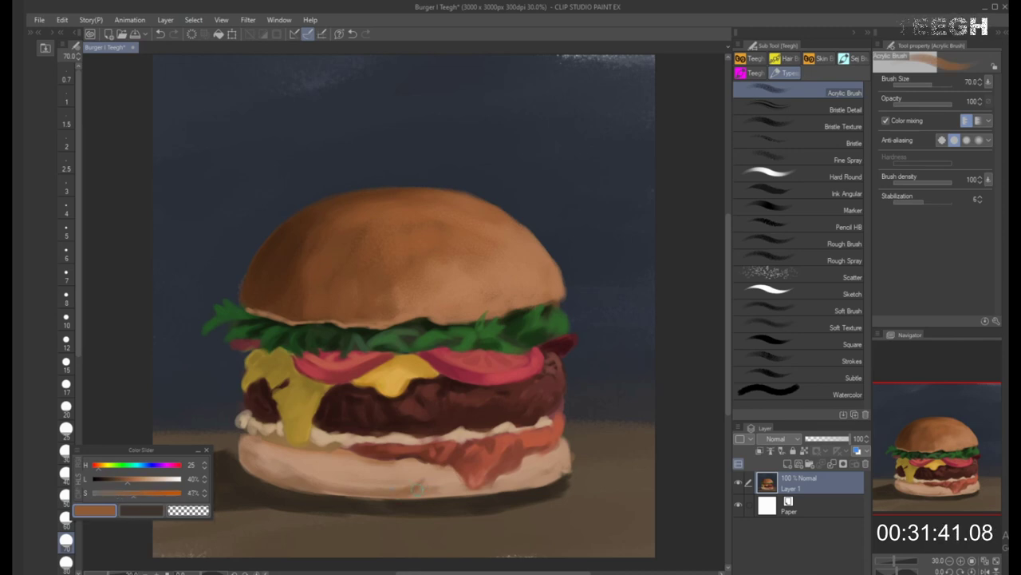
pyautogui.press(']')
pyautogui.press(']')
pyautogui.press(']')
pyautogui.moveTo(412, 490)
pyautogui.mouseDown()
pyautogui.moveTo(451, 481)
pyautogui.moveTo(410, 487)
pyautogui.moveTo(463, 494)
pyautogui.mouseUp()
# Extend the orange-brown shading along the bun's lower edge to its right end at brush size 70–100
pyautogui.press('[')
pyautogui.press('[')
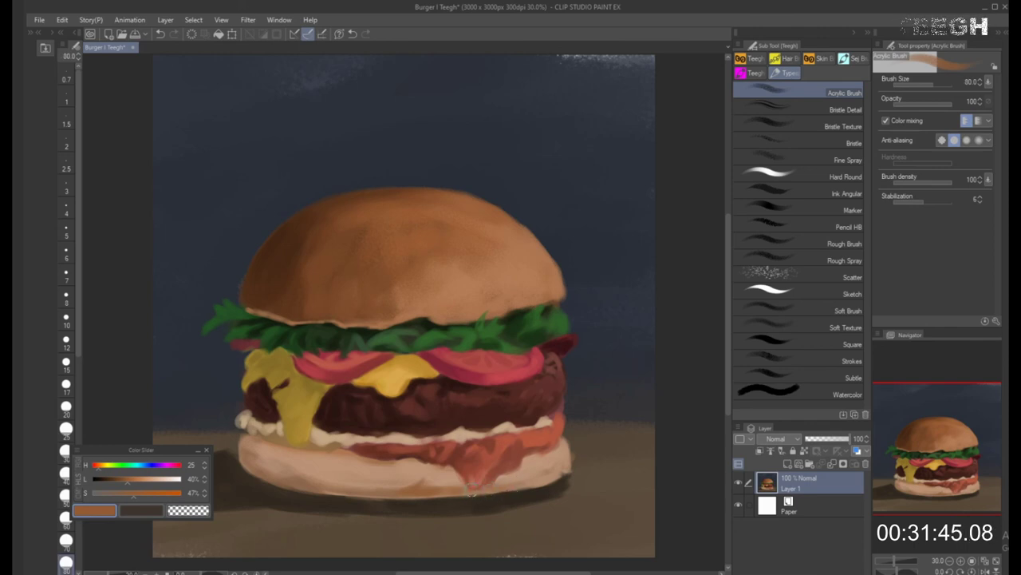
pyautogui.press(']')
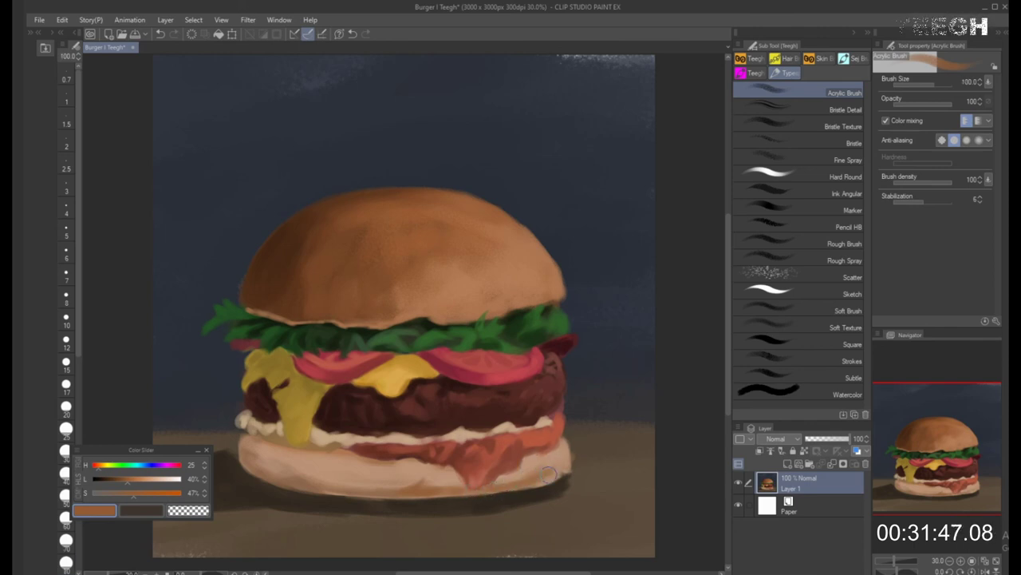
pyautogui.press('[')
pyautogui.press('[')
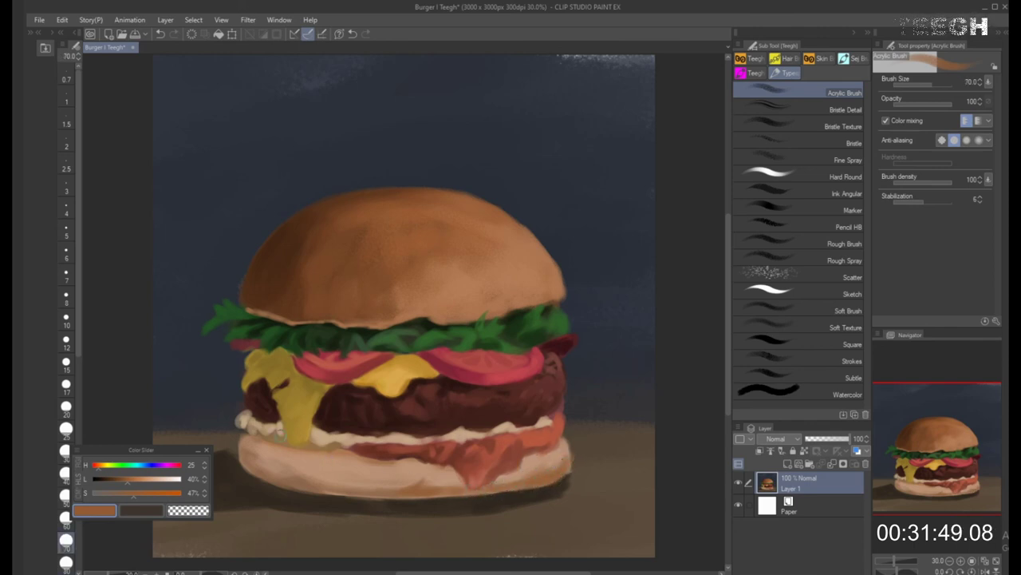
# Shade the bottom bun's lower left curve with a sampled muted tan, enlarging the brush to 120
pyautogui.keyDown('alt'); pyautogui.click(409, 484); pyautogui.keyUp('alt')
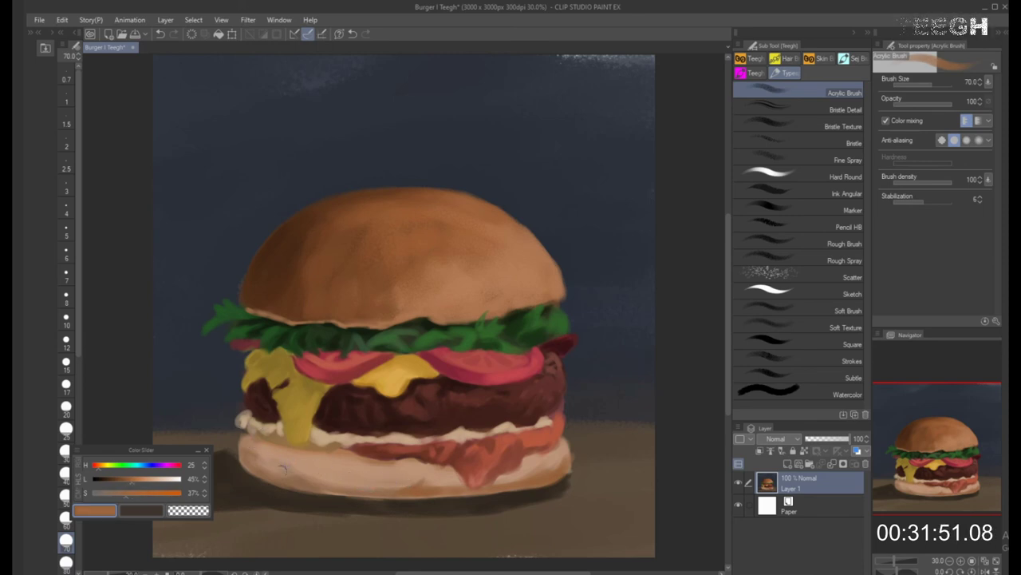
pyautogui.moveTo(135, 483); pyautogui.dragTo(105, 469)
pyautogui.click(99, 468)
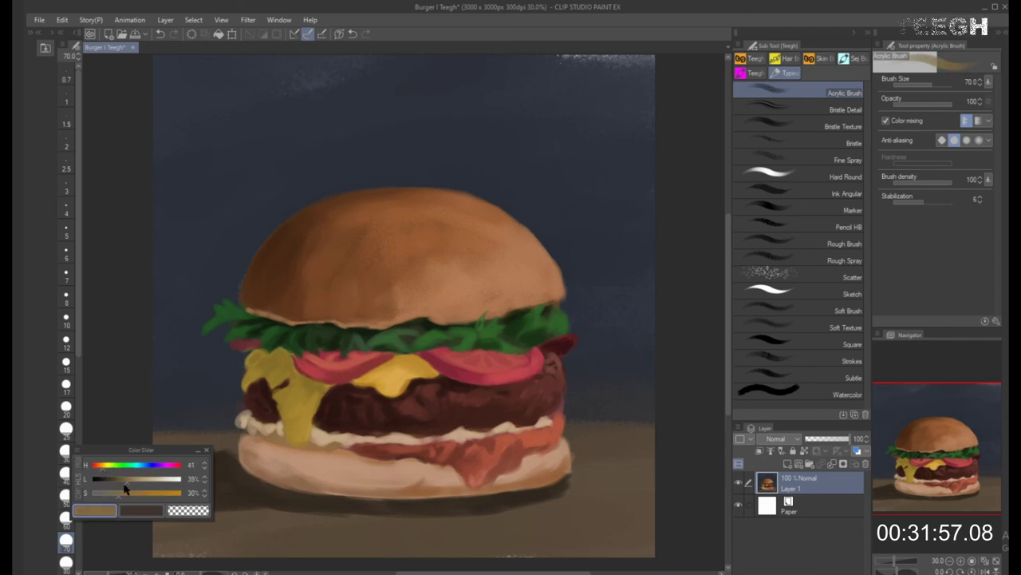
pyautogui.keyDown('alt'); pyautogui.click(260, 473); pyautogui.keyUp('alt')
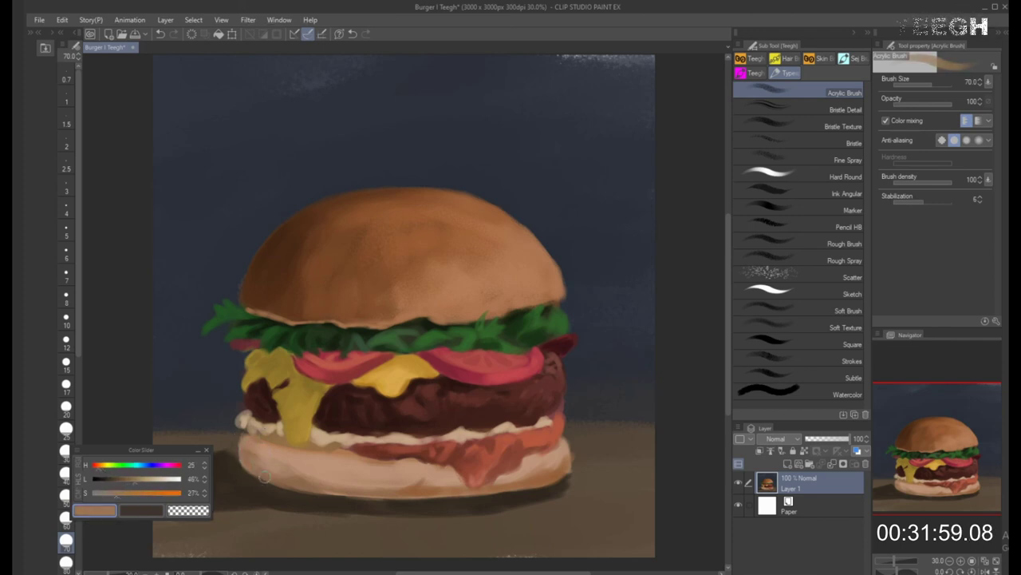
pyautogui.press(']')
pyautogui.press(']')
pyautogui.press(']')
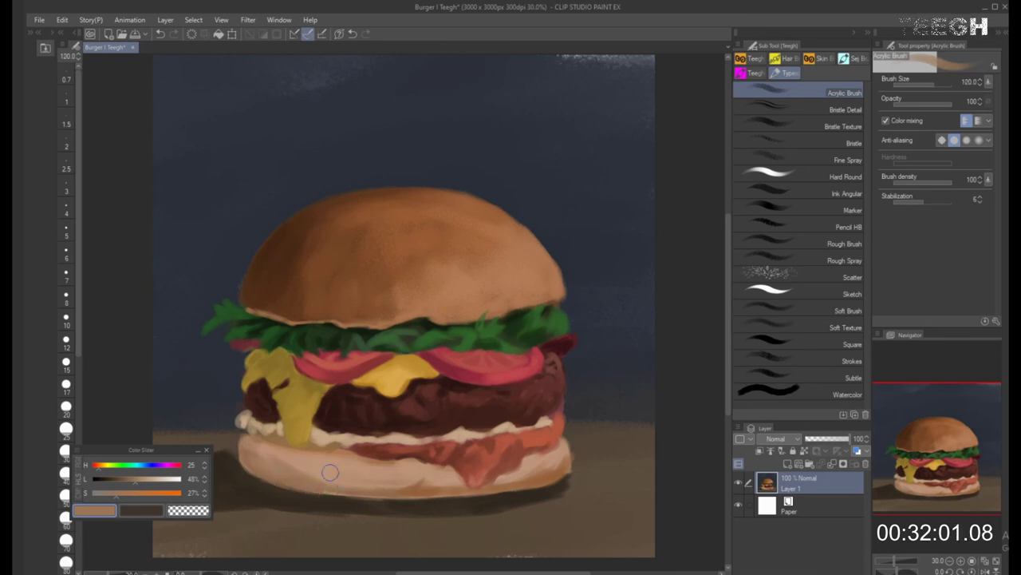
# Blend the muted tan along the bun's lower edge from the middle toward the right at brush size 80–120
pyautogui.press('[')
pyautogui.press('[')
pyautogui.press('[')
pyautogui.press(']')
pyautogui.press(']')
pyautogui.press(']')
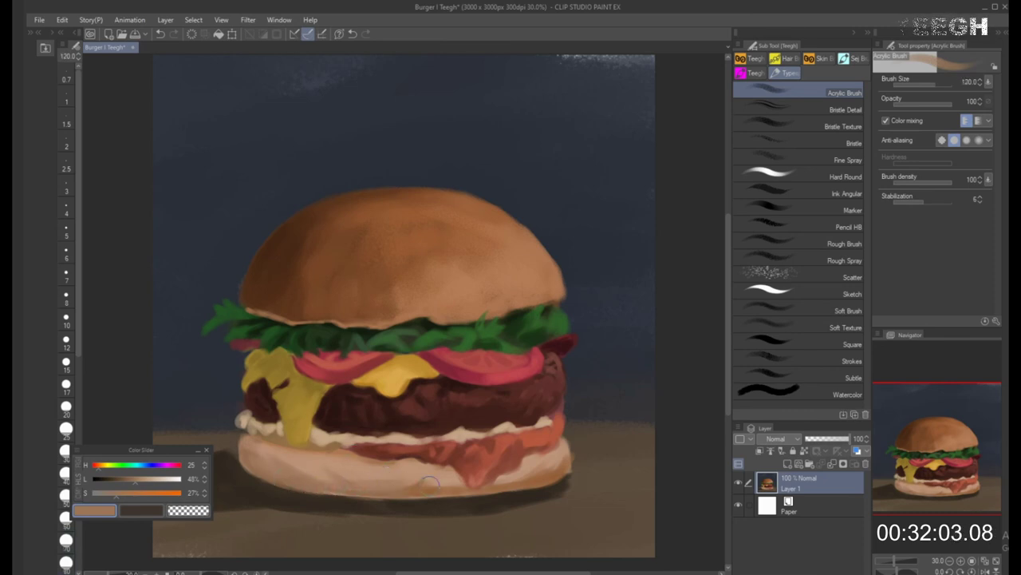
pyautogui.press('[')
pyautogui.press('[')
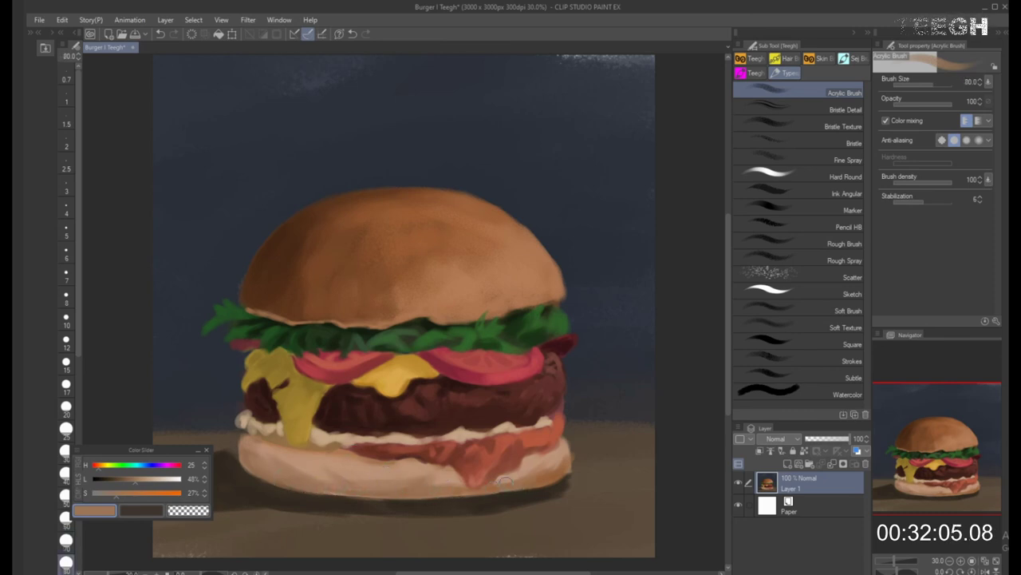
pyautogui.press(']')
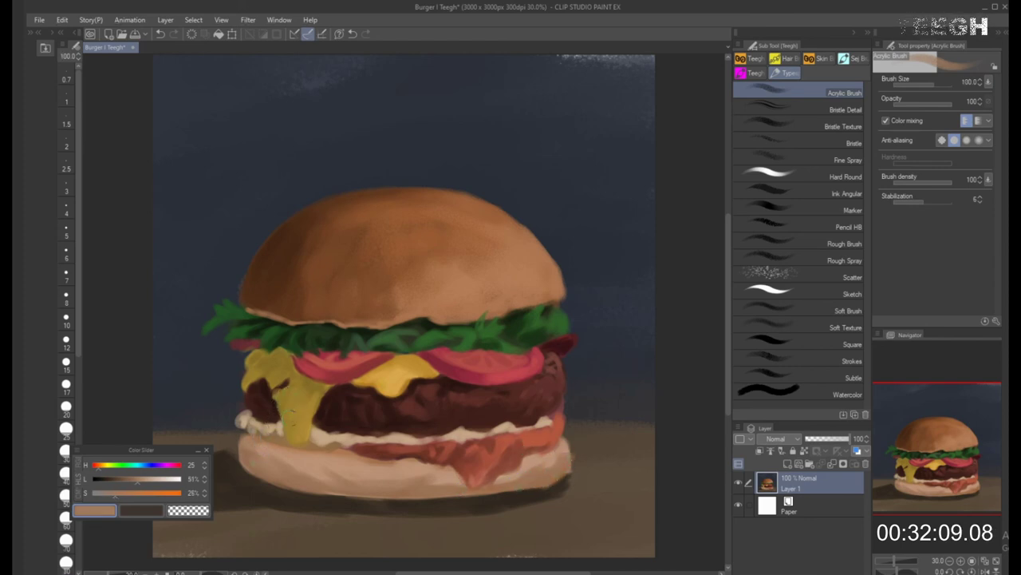
# Shade the bottom bun's upper left edge beneath the cream layer with tan at luminosity 42%, using brush sizes 70–120
pyautogui.click(129, 479)
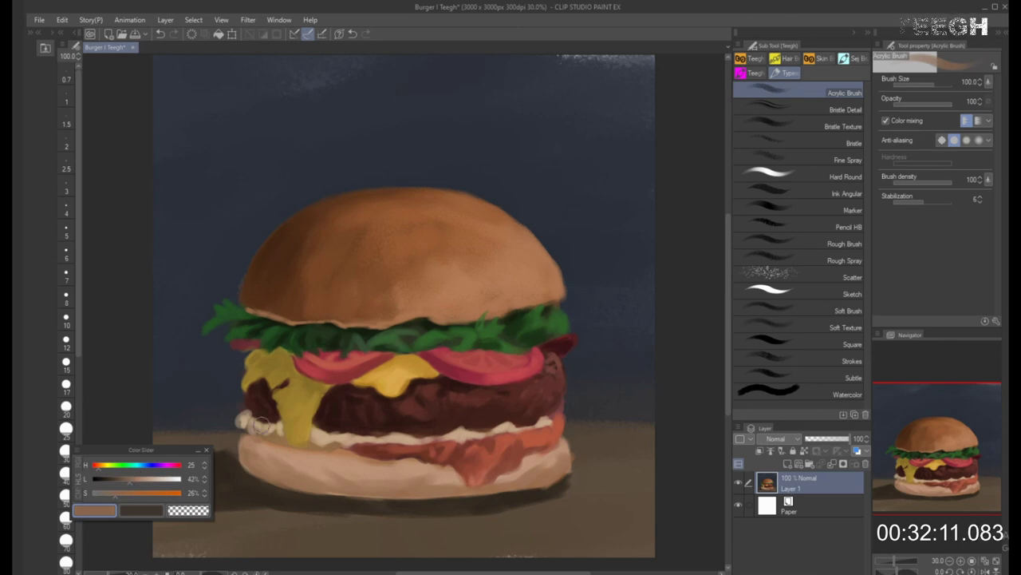
pyautogui.press('[')
pyautogui.press(']')
pyautogui.press(']')
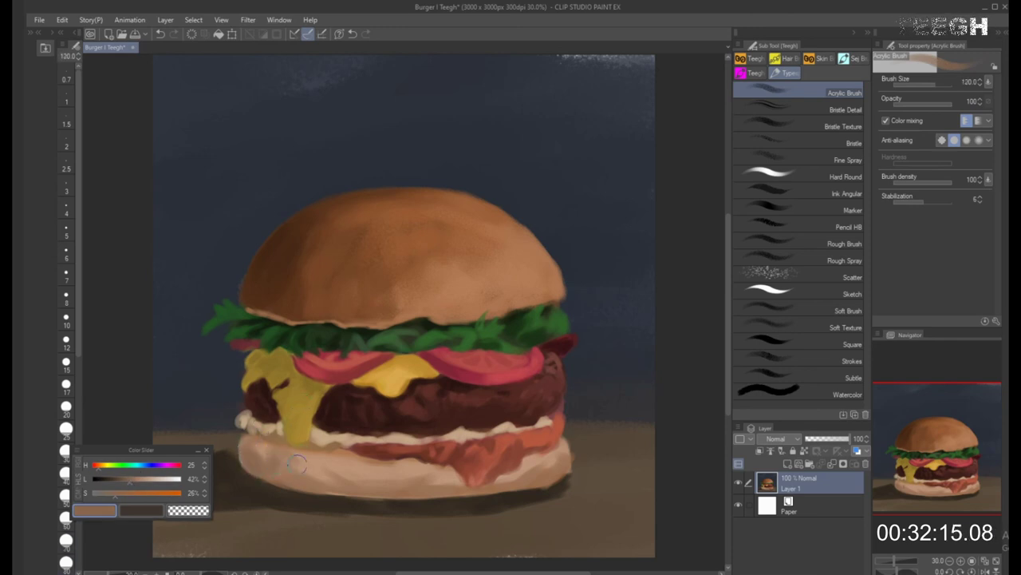
pyautogui.press('[')
pyautogui.press('[')
pyautogui.press('[')
pyautogui.press('[')
pyautogui.press('[')
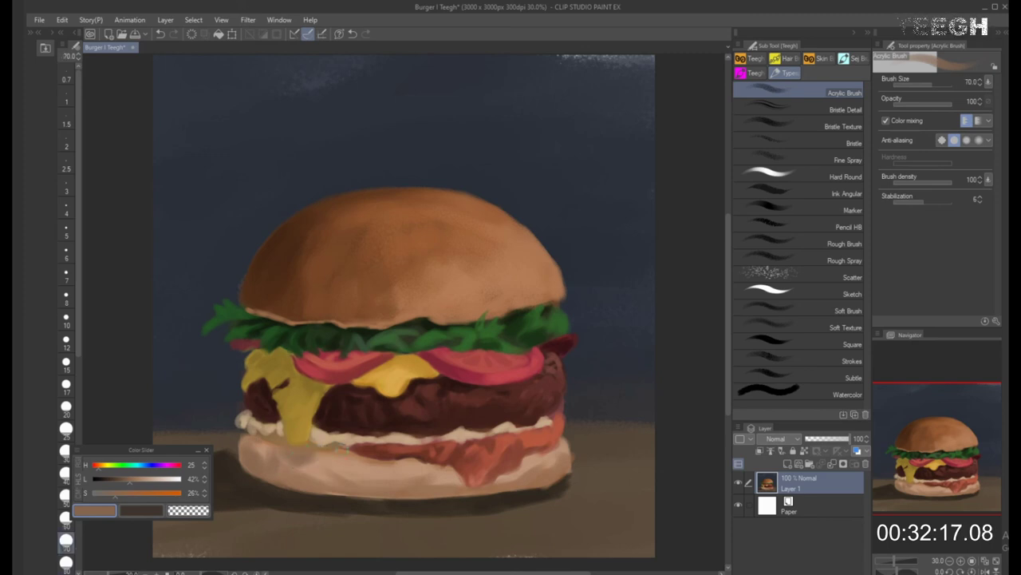
# Paint a thin shadow between the cream layer and the bottom bun with sampled orange-brown at luminosity 32%, brush size 25–50
pyautogui.keyDown('alt'); pyautogui.click(344, 450); pyautogui.keyUp('alt')
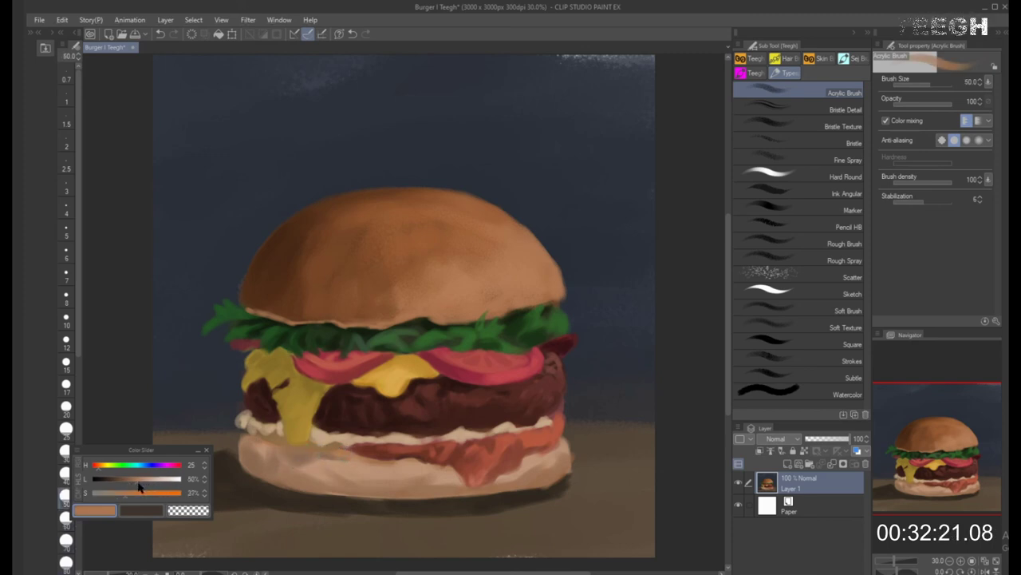
pyautogui.moveTo(140, 481); pyautogui.dragTo(125, 484)
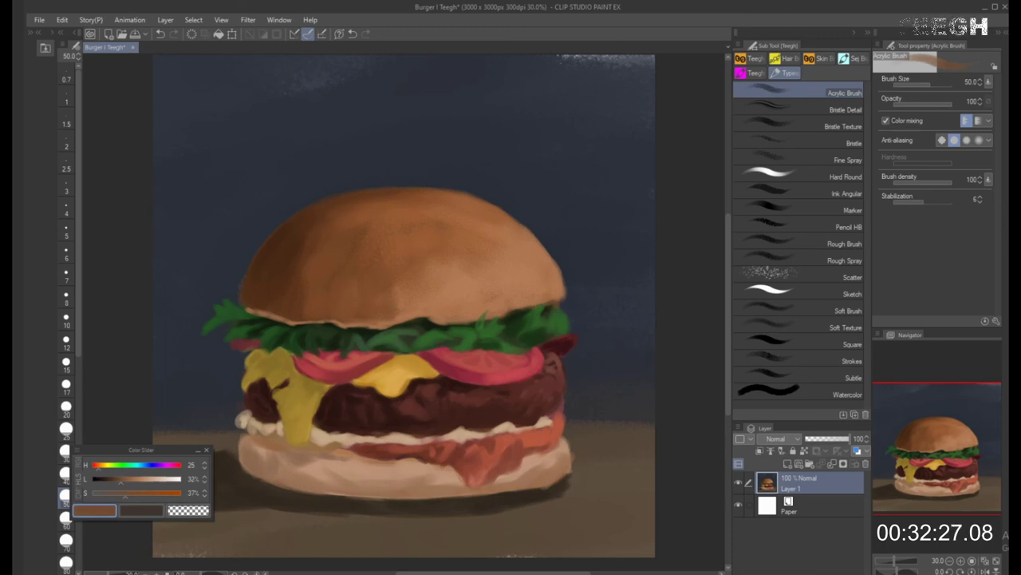
pyautogui.press('[')
pyautogui.press('[')
pyautogui.press('[')
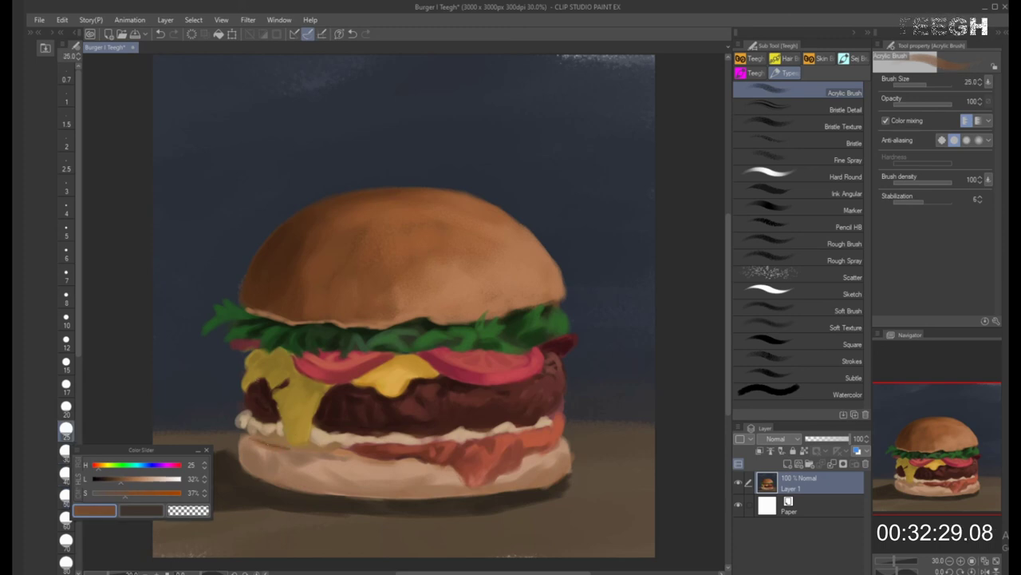
# Extend the orange-red layer leftward beneath the cream as a thin line of sampled dark red, using brush sizes 20–60
pyautogui.keyDown('alt'); pyautogui.click(371, 446); pyautogui.keyUp('alt')
pyautogui.press('[')
pyautogui.press('[')
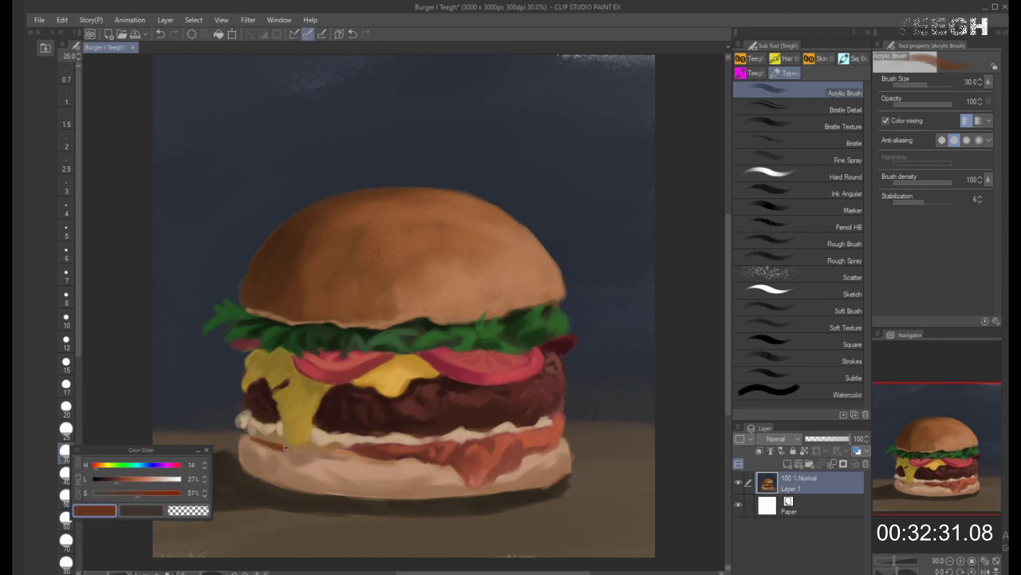
pyautogui.press(']')
pyautogui.press(']')
pyautogui.press(']')
pyautogui.press(']')
pyautogui.press(']')
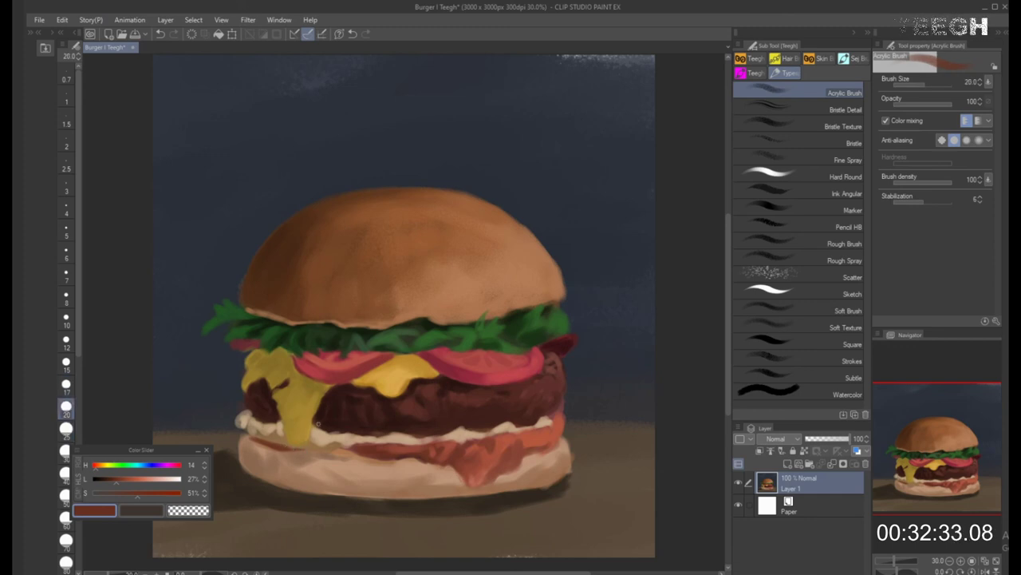
pyautogui.press(']')
pyautogui.moveTo(297, 451); pyautogui.dragTo(351, 452)
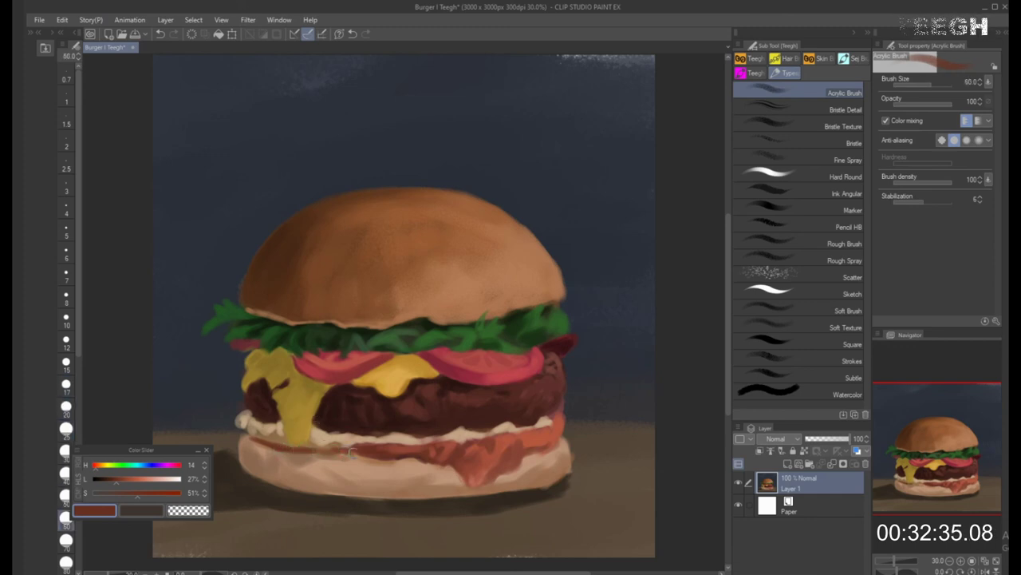
pyautogui.press('[')
pyautogui.press('[')
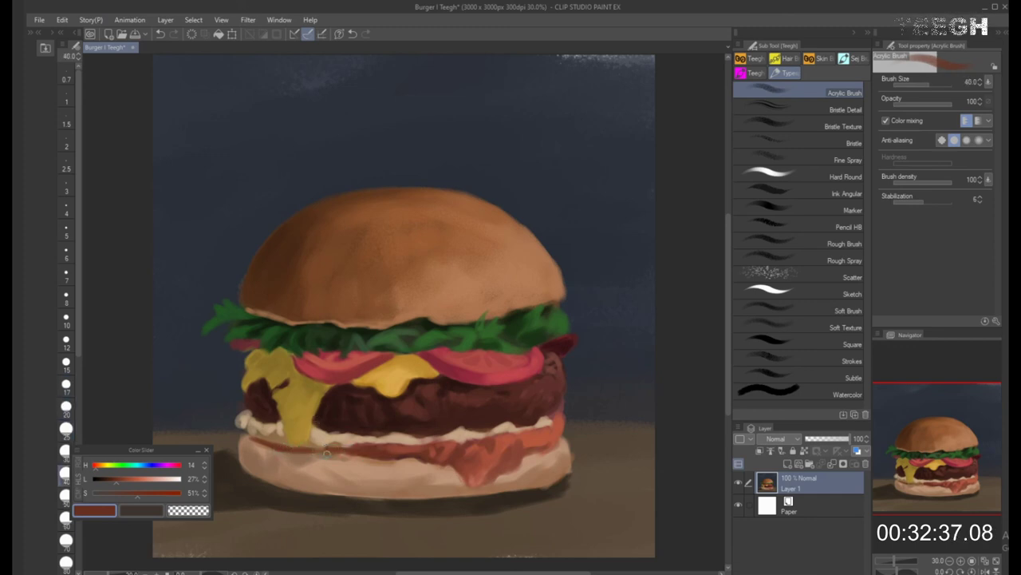
pyautogui.press(']')
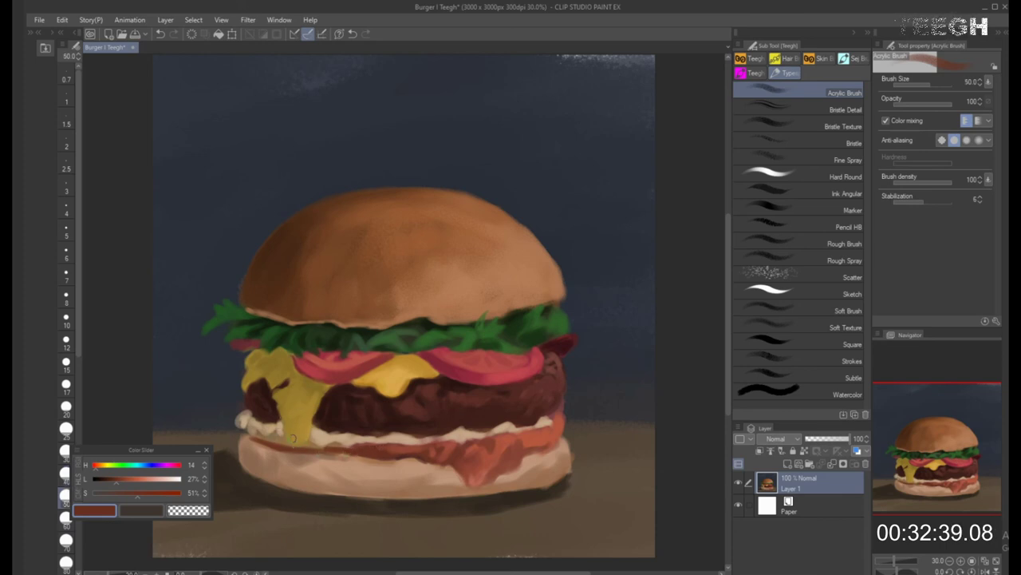
# Repaint the cream layer's left half around the cheese drip with sampled beige at brush size 60–100
pyautogui.keyDown('alt'); pyautogui.click(274, 428); pyautogui.keyUp('alt')
pyautogui.press(']')
pyautogui.press(']')
pyautogui.press(']')
pyautogui.press(']')
pyautogui.moveTo(264, 435)
pyautogui.mouseDown()
pyautogui.moveTo(297, 415)
pyautogui.moveTo(304, 443)
pyautogui.moveTo(289, 442)
pyautogui.moveTo(294, 449)
pyautogui.moveTo(353, 443)
pyautogui.mouseUp()
pyautogui.press('[')
pyautogui.press('[')
pyautogui.press(']')
pyautogui.press(']')
pyautogui.press('[')
pyautogui.press('[')
pyautogui.press('[')
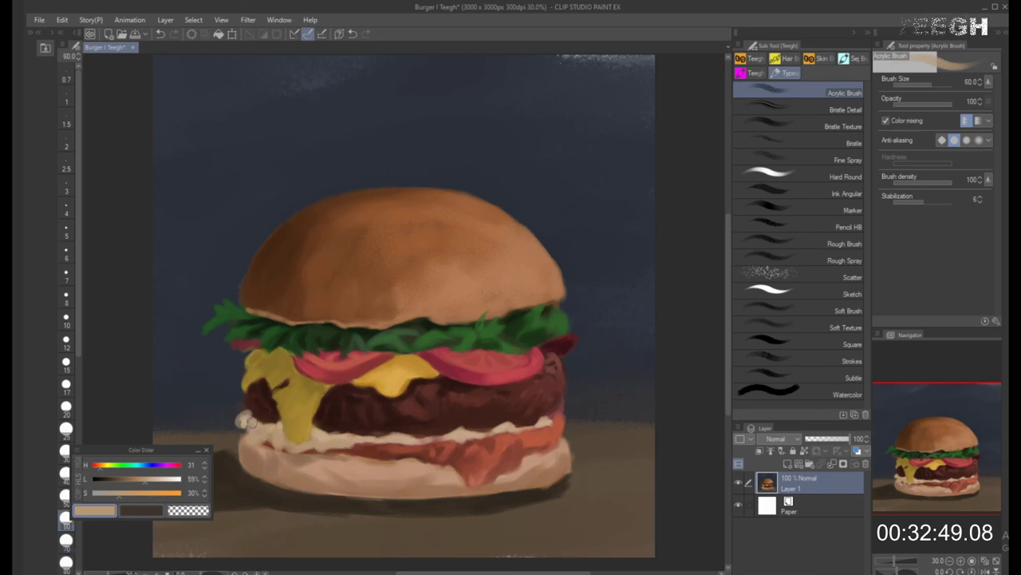
# Refine the cream layer's wavy edge from its left end toward the right with the beige at brush size 40–50
pyautogui.press('[')
pyautogui.press('[')
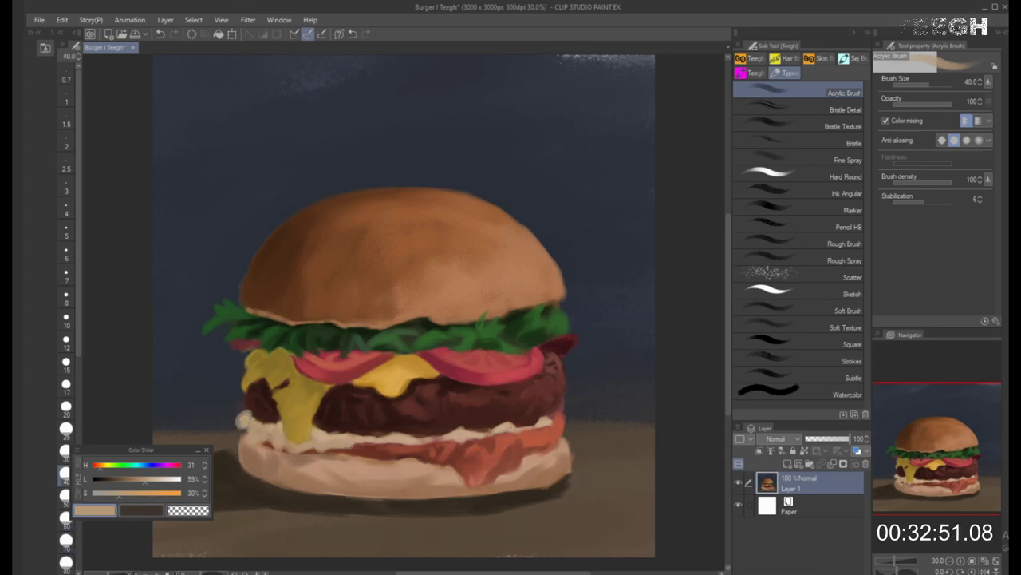
pyautogui.press('[')
pyautogui.press(']')
pyautogui.press(']')
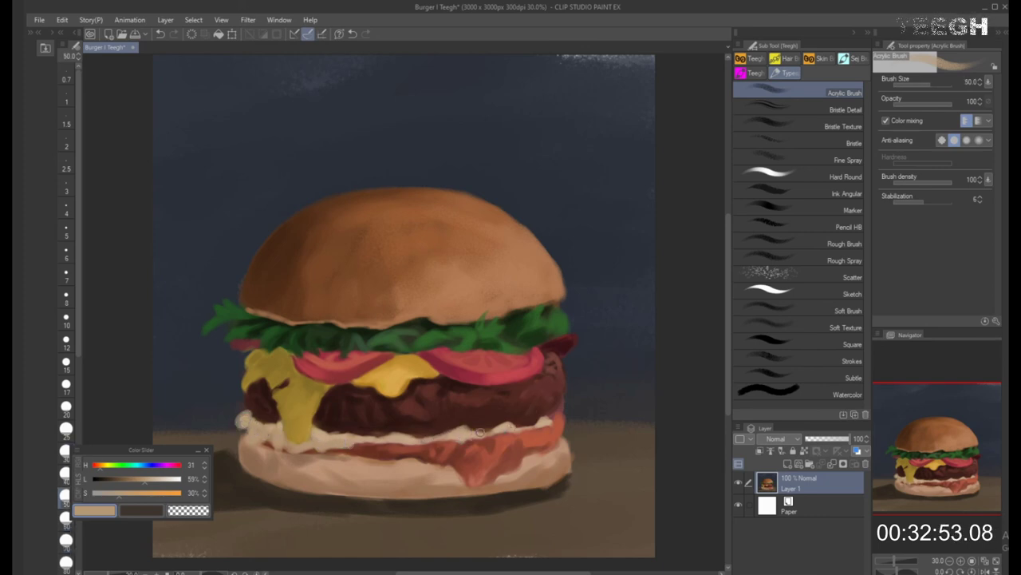
# Refine the wavy boundary between the patty and the cream layer with sampled dark brown and beige at brush size 50–80
pyautogui.keyDown('alt'); pyautogui.click(348, 418); pyautogui.keyUp('alt')
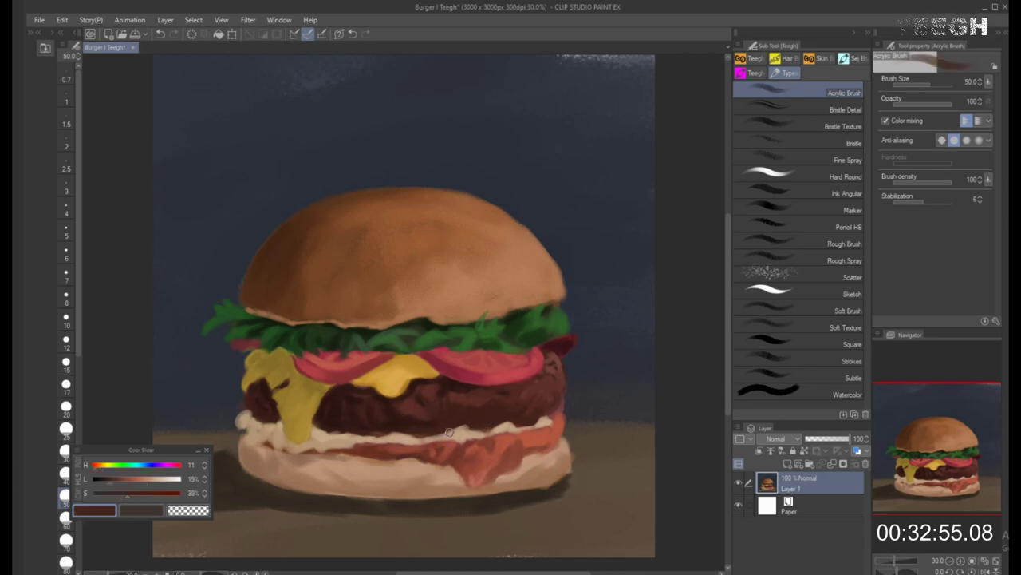
pyautogui.press('[')
pyautogui.press(']')
pyautogui.press(']')
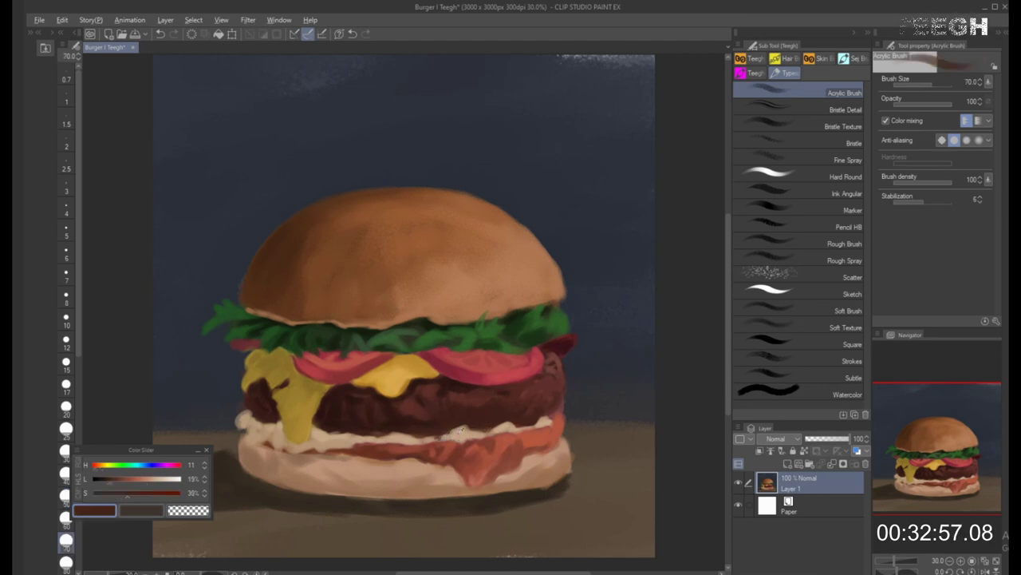
pyautogui.keyDown('alt'); pyautogui.click(452, 432); pyautogui.keyUp('alt')
pyautogui.press(']')
pyautogui.press(']')
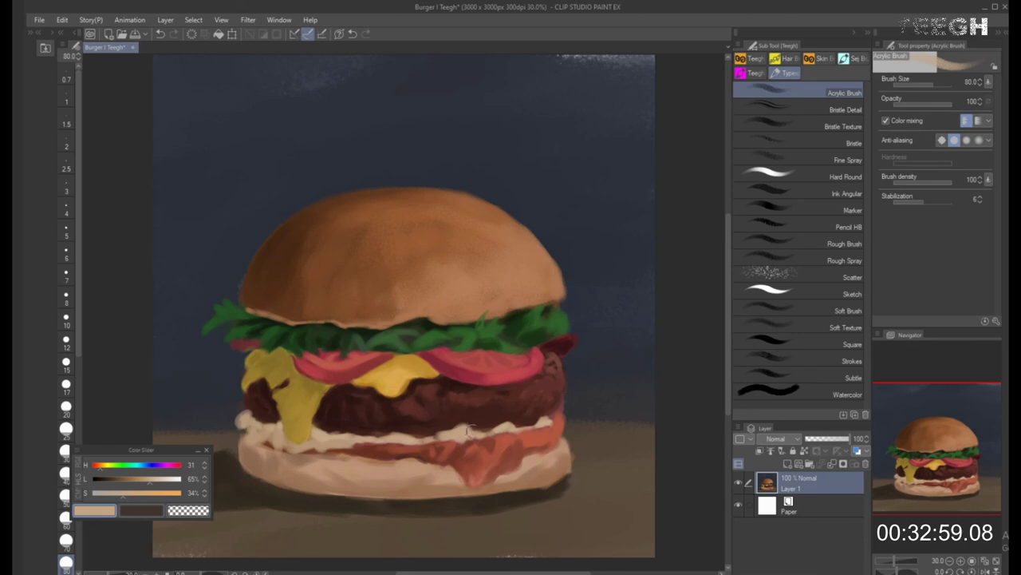
pyautogui.press('[')
pyautogui.press('[')
# Extend and round the patty's right end with sampled dark red-browns at brush size 60–80
pyautogui.moveTo(506, 426)
pyautogui.mouseDown()
pyautogui.moveTo(553, 415)
pyautogui.moveTo(561, 386)
pyautogui.moveTo(561, 409)
pyautogui.moveTo(564, 382)
pyautogui.mouseUp()
pyautogui.keyDown('alt'); pyautogui.click(541, 422); pyautogui.keyUp('alt')
pyautogui.keyDown('alt'); pyautogui.click(549, 376); pyautogui.keyUp('alt')
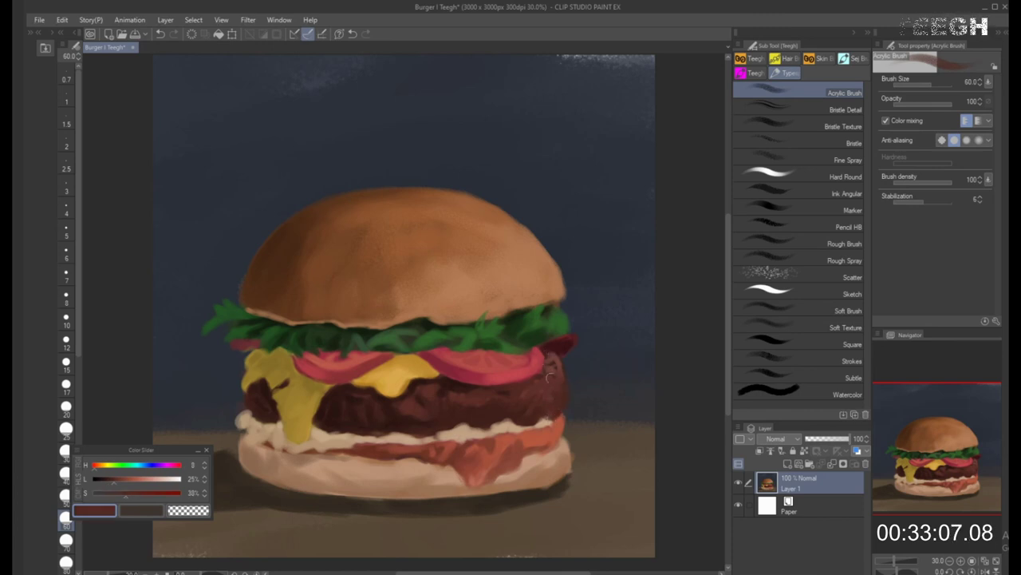
pyautogui.keyDown('alt'); pyautogui.click(556, 381); pyautogui.keyUp('alt')
pyautogui.press(']')
pyautogui.press(']')
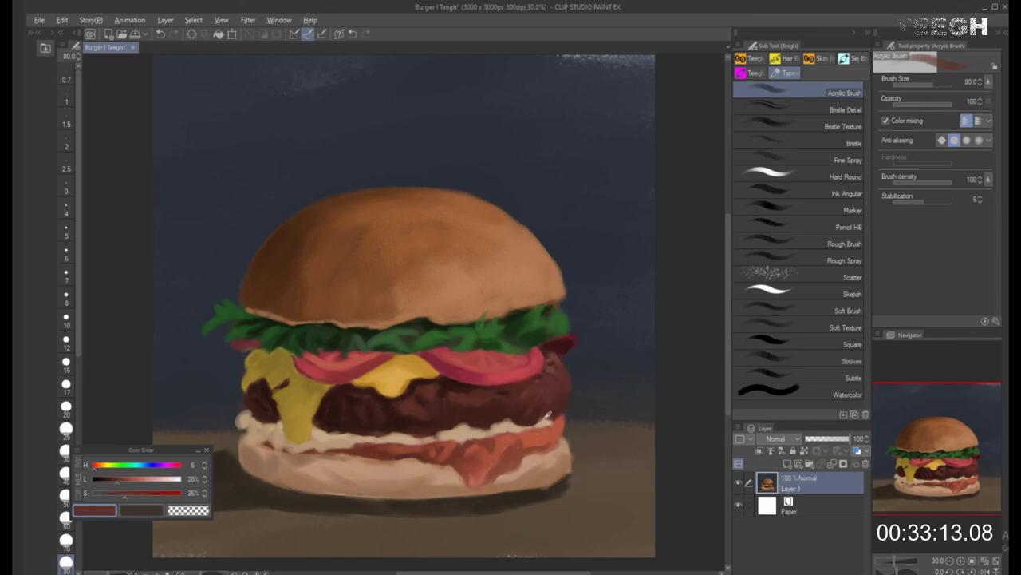
# Add a small yellow cheese patch at the orange-red layer's right end, blending its edges with sampled orange-red and yellow-orange at brush size 60
pyautogui.keyDown('alt'); pyautogui.click(539, 423); pyautogui.keyUp('alt')
pyautogui.press('[')
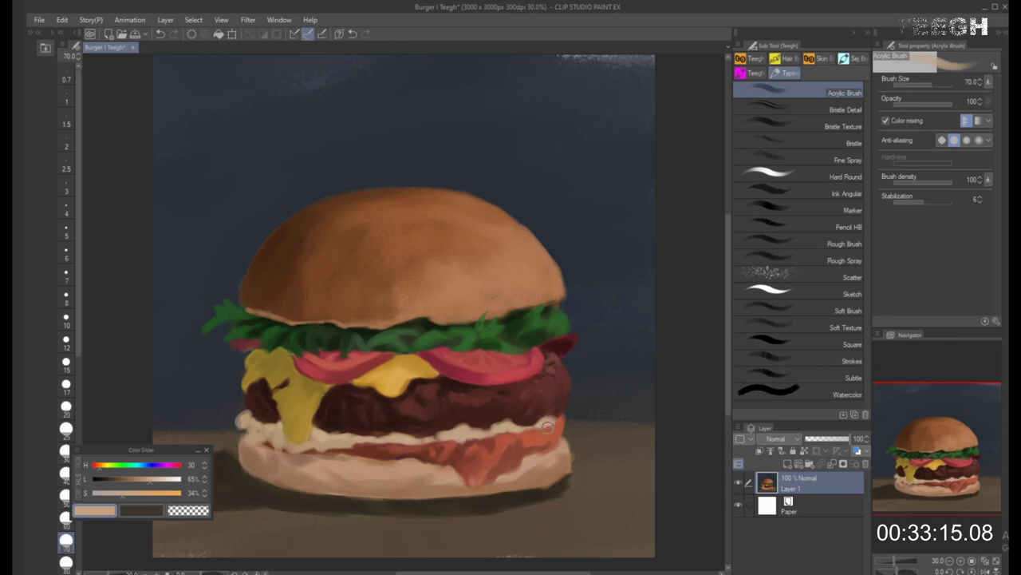
pyautogui.keyDown('alt'); pyautogui.click(400, 397); pyautogui.keyUp('alt')
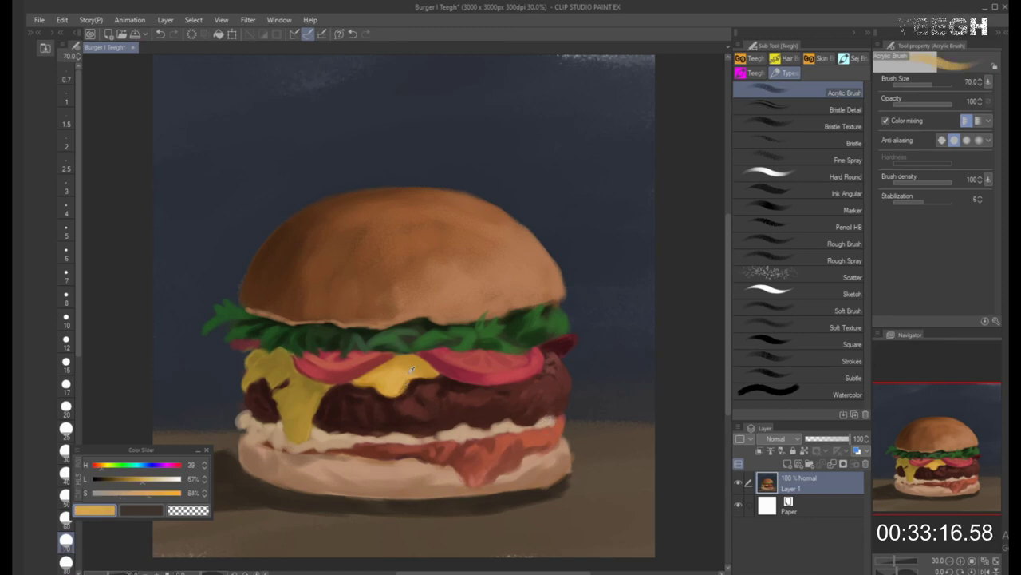
pyautogui.press(']')
pyautogui.moveTo(544, 435)
pyautogui.mouseDown()
pyautogui.moveTo(557, 413)
pyautogui.moveTo(548, 436)
pyautogui.mouseUp()
pyautogui.keyDown('alt'); pyautogui.click(563, 424); pyautogui.keyUp('alt')
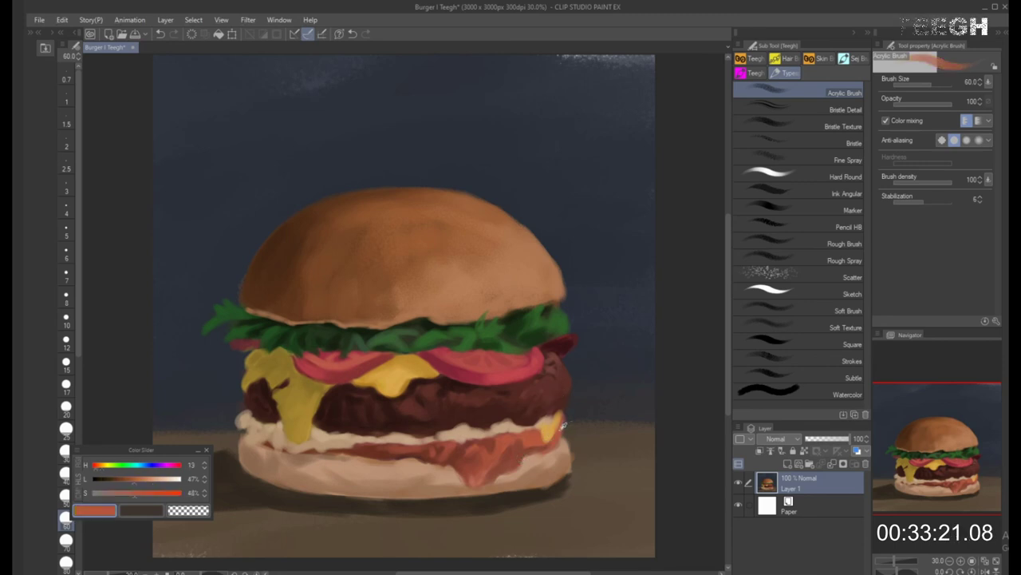
pyautogui.keyDown('alt'); pyautogui.click(545, 431); pyautogui.keyUp('alt')
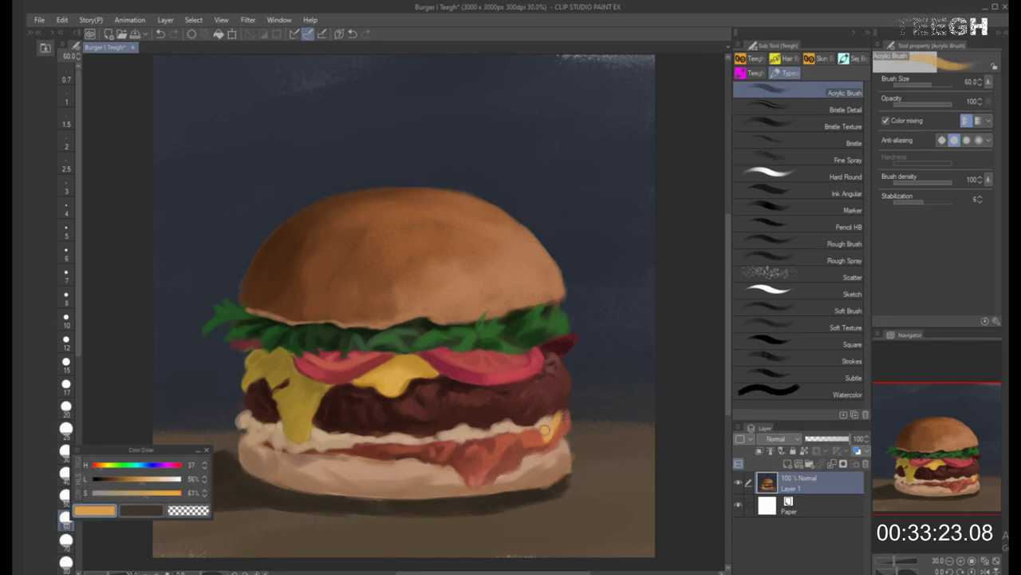
pyautogui.moveTo(545, 428); pyautogui.dragTo(532, 429)
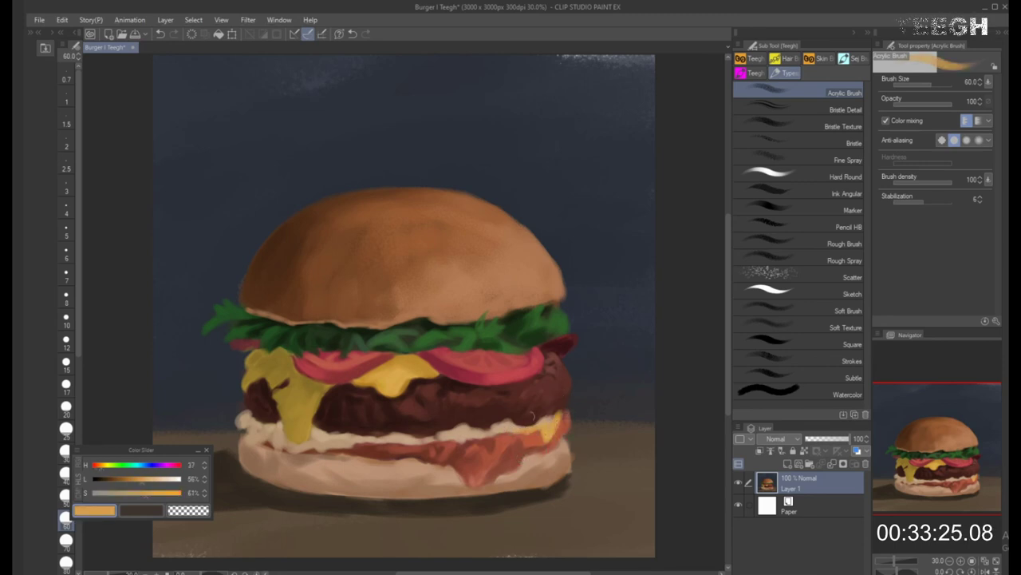
# Darken the cast shadow left of the bottom bun with brown at luminosity 11%, using brush sizes 60–120
pyautogui.keyDown('alt'); pyautogui.click(291, 468); pyautogui.keyUp('alt')
pyautogui.moveTo(169, 453); pyautogui.dragTo(186, 219)
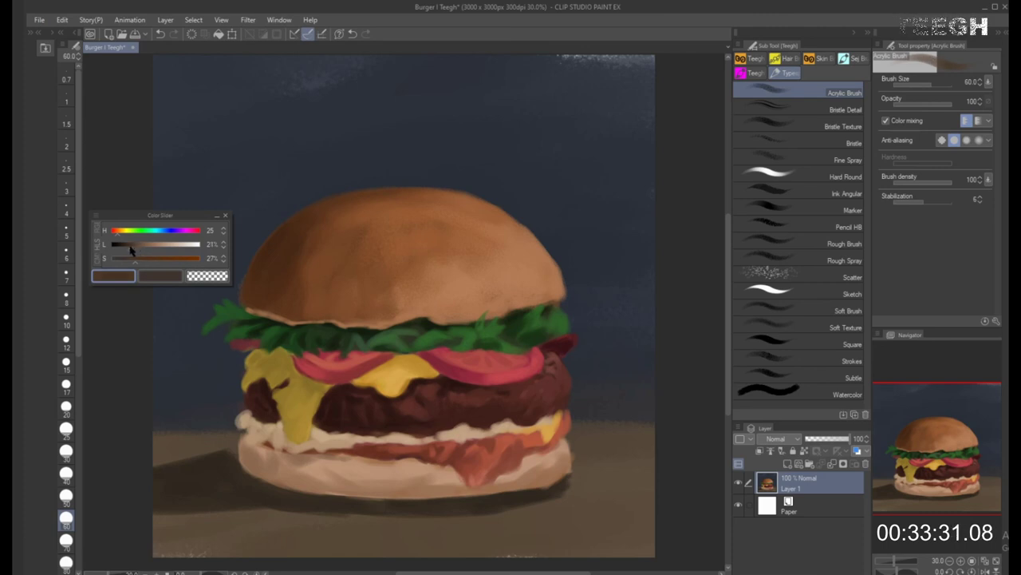
pyautogui.moveTo(134, 247); pyautogui.dragTo(121, 246)
pyautogui.press(']')
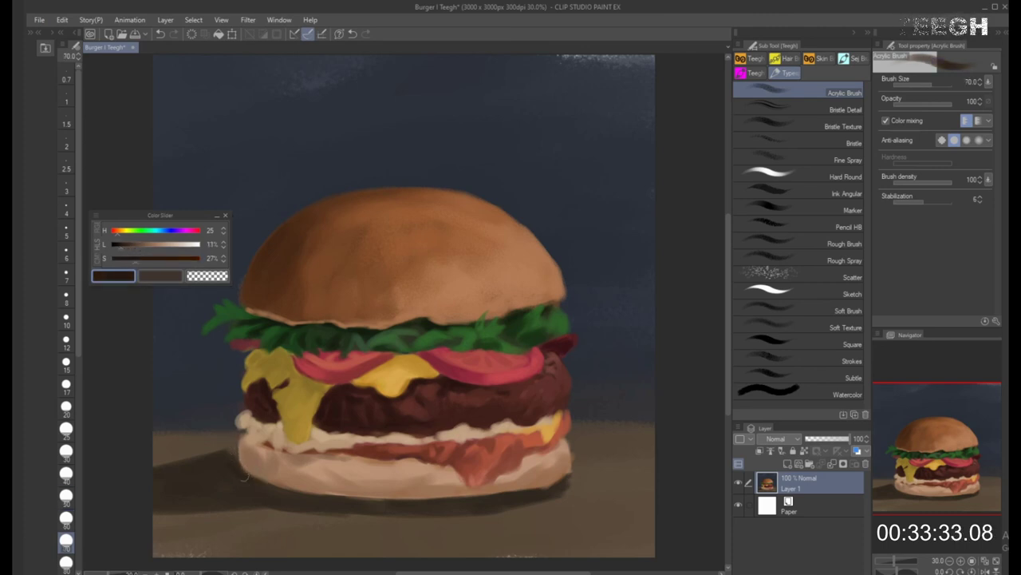
pyautogui.press('[')
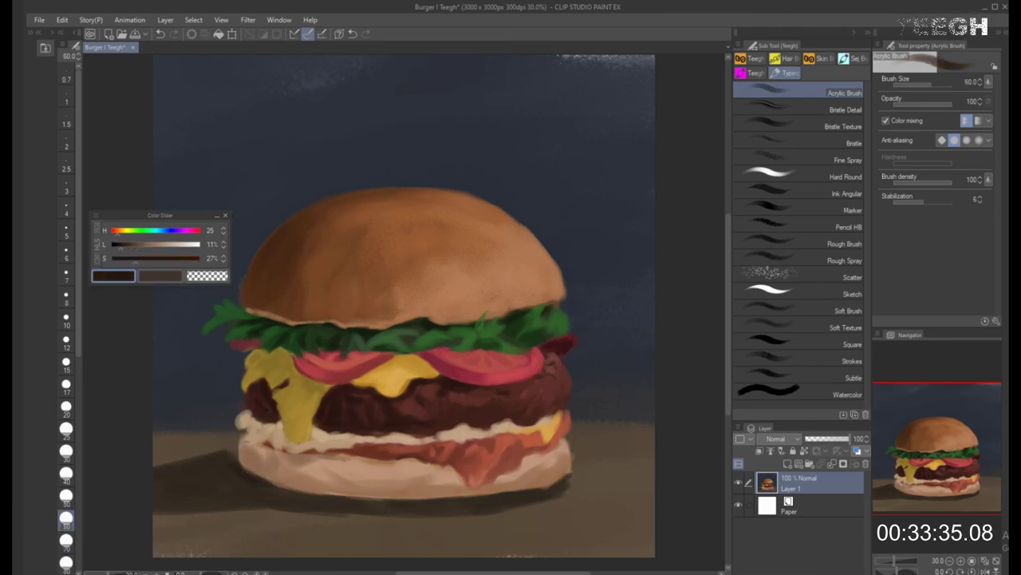
pyautogui.press(']')
pyautogui.press(']')
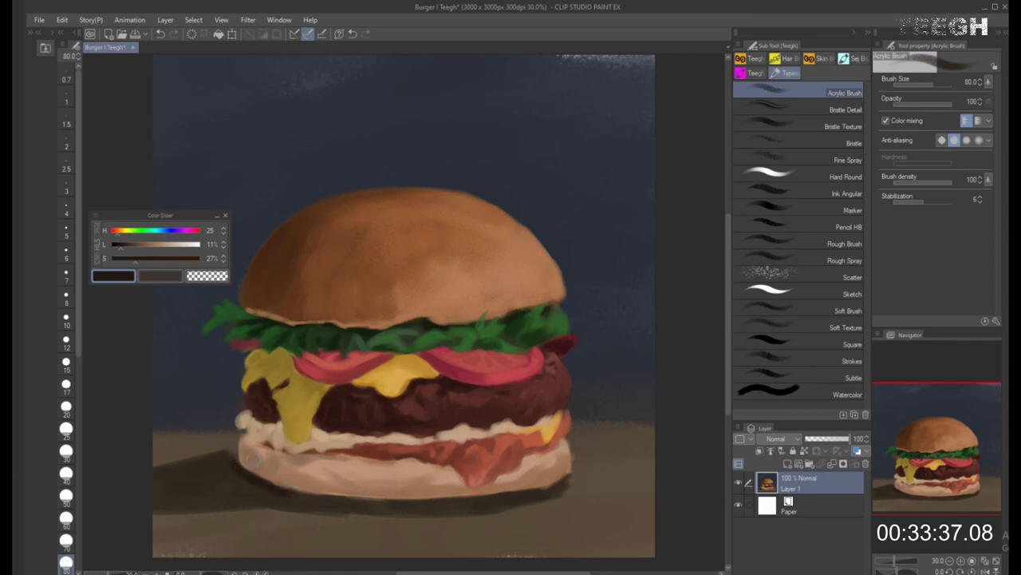
pyautogui.press(']')
pyautogui.press(']')
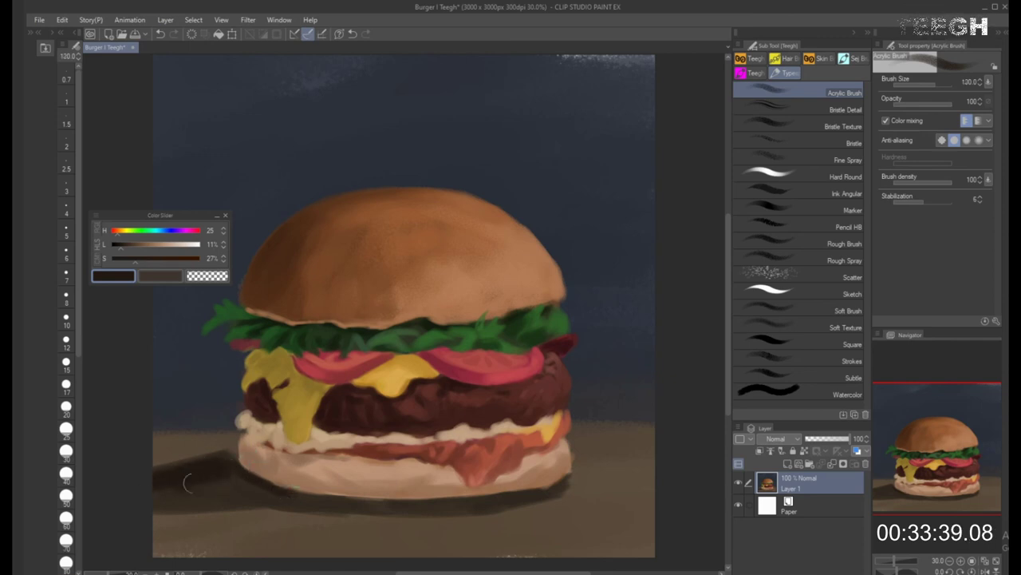
pyautogui.moveTo(193, 483)
pyautogui.mouseDown()
pyautogui.moveTo(250, 491)
pyautogui.moveTo(175, 498)
pyautogui.mouseUp()
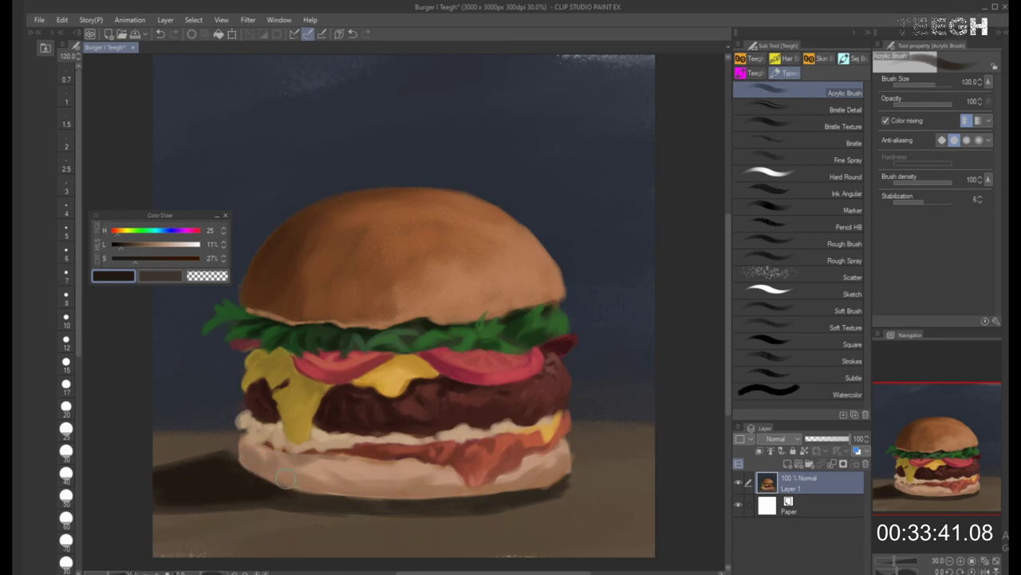
# Paint the narrow contact shadow under the bottom bun's left part with the dark brown at brush size 30–70
pyautogui.press('[')
pyautogui.press('[')
pyautogui.press('[')
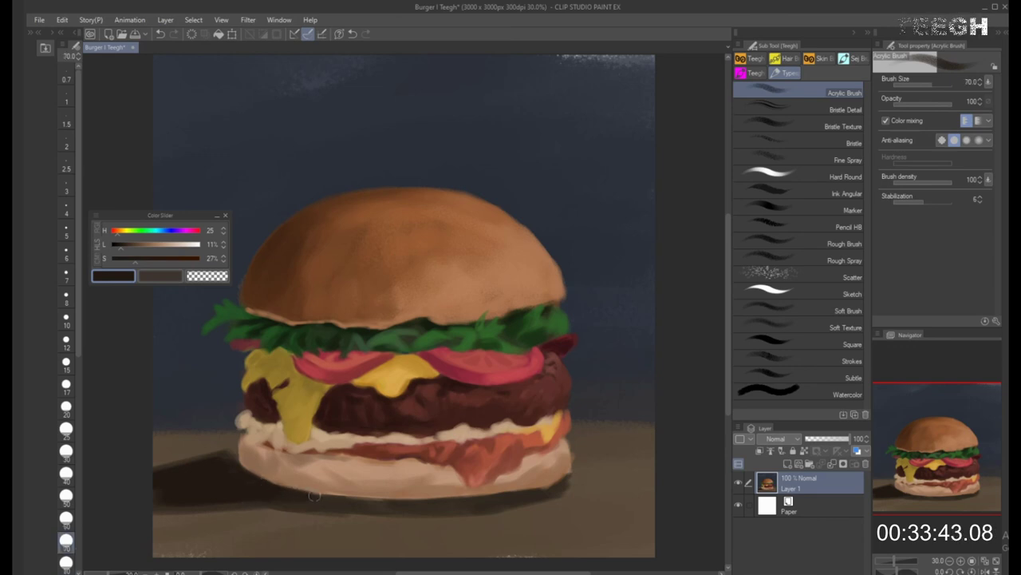
pyautogui.press('[')
pyautogui.press('[')
pyautogui.press('[')
pyautogui.press('[')
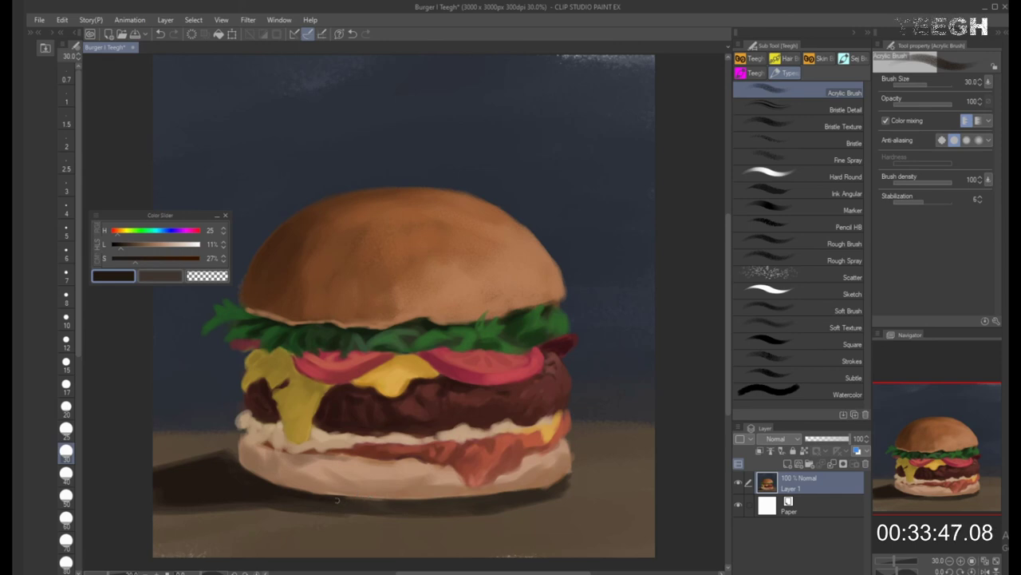
# Extend the dark contact shadow rightward beneath the bottom bun, using brush sizes 40–80
pyautogui.press(']')
pyautogui.press(']')
pyautogui.press(']')
pyautogui.press(']')
pyautogui.press(']')
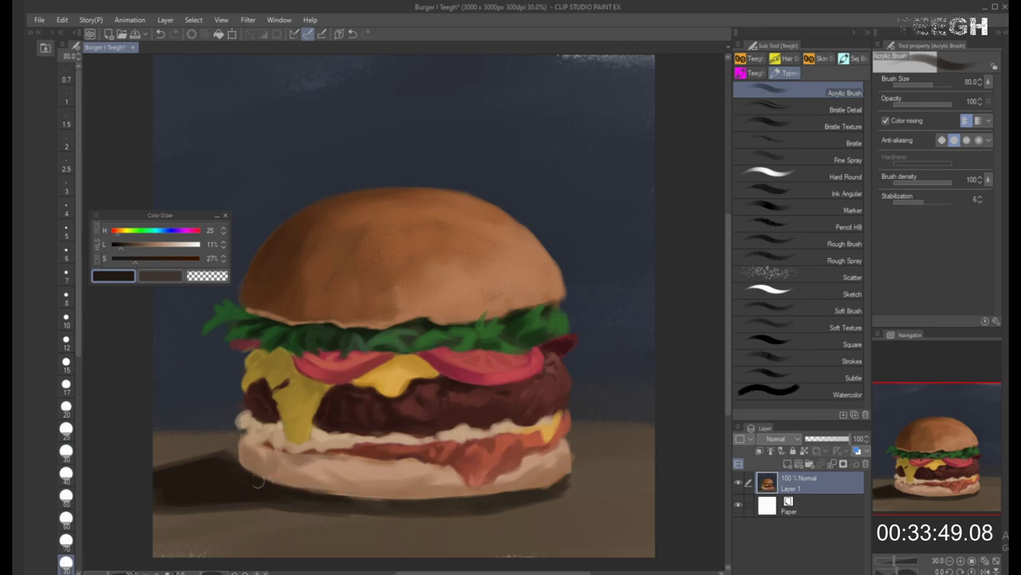
pyautogui.moveTo(341, 497); pyautogui.dragTo(443, 501)
pyautogui.press('[')
pyautogui.press('[')
pyautogui.press('[')
pyautogui.press('[')
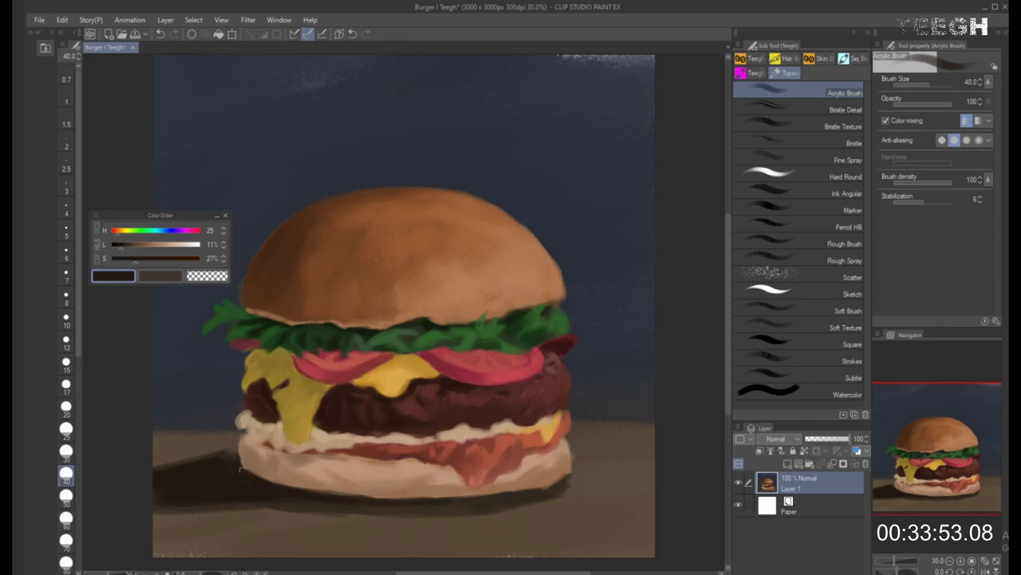
# Deepen and even out the cast shadow beside the bun's left end with the dark brown at brush size 70–100
pyautogui.press(']')
pyautogui.press(']')
pyautogui.press(']')
pyautogui.press(']')
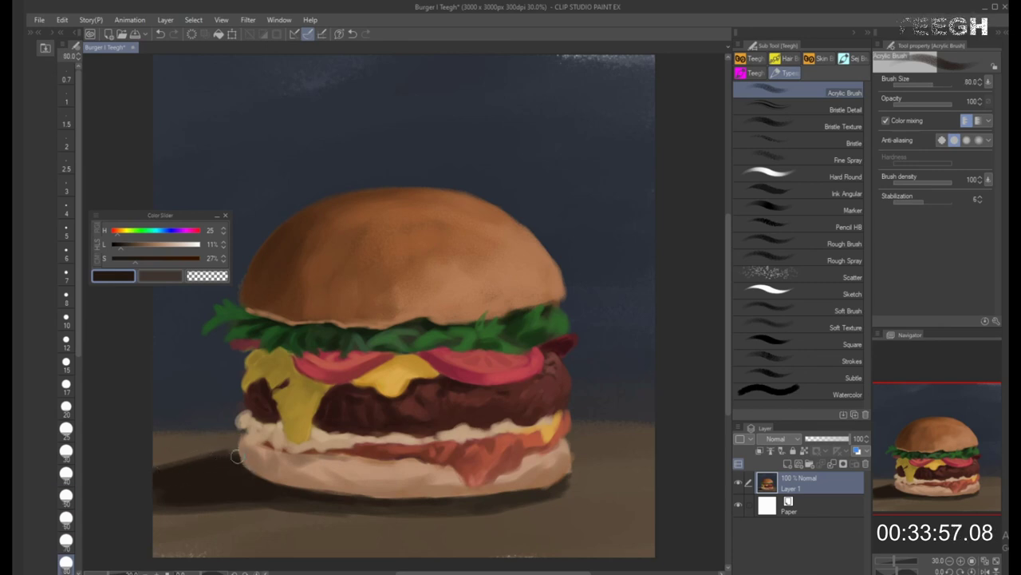
pyautogui.press('[')
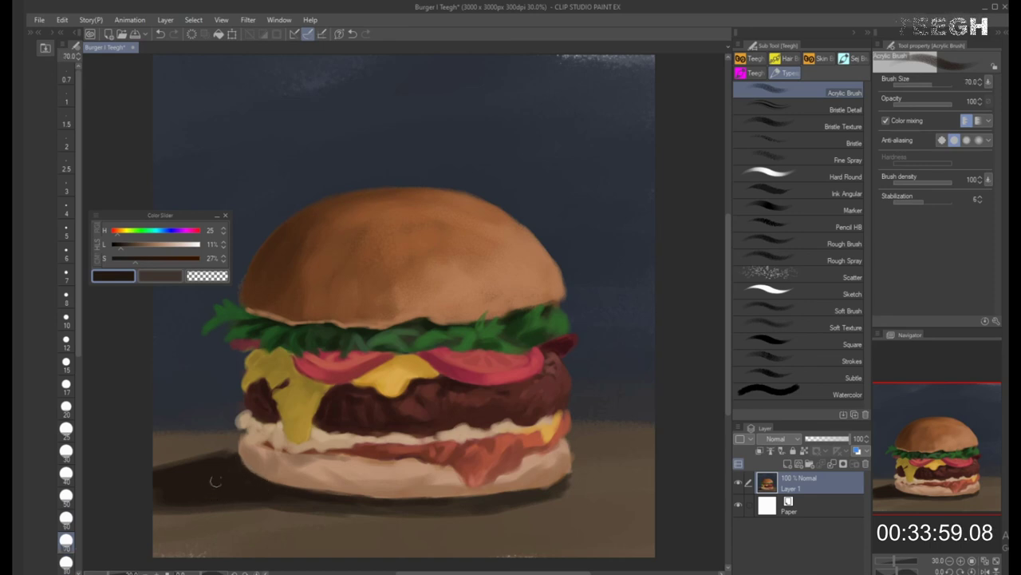
pyautogui.press(']')
pyautogui.press(']')
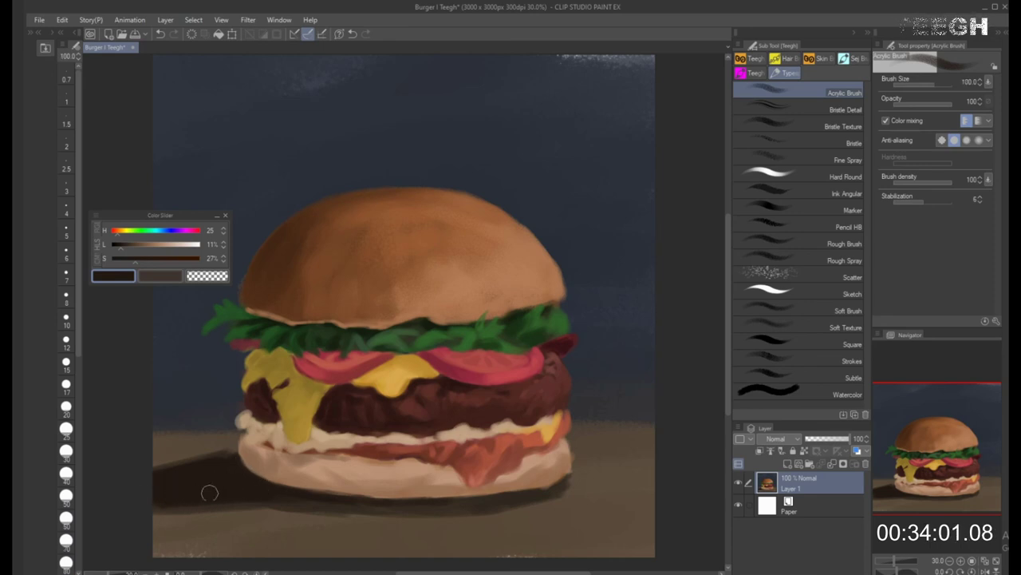
# Repaint the tabletop along the shadow's lower edge with sampled table brown at brush size 150
pyautogui.keyDown('alt'); pyautogui.click(263, 512); pyautogui.keyUp('alt')
pyautogui.press(']')
pyautogui.press(']')
pyautogui.moveTo(162, 509); pyautogui.dragTo(288, 509)
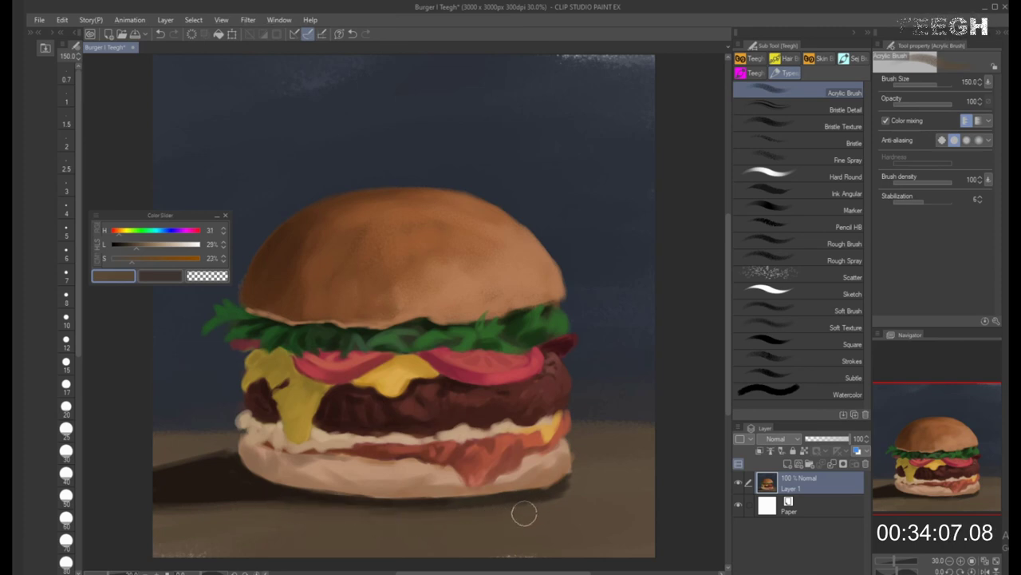
pyautogui.keyDown('alt'); pyautogui.click(434, 523); pyautogui.keyUp('alt')
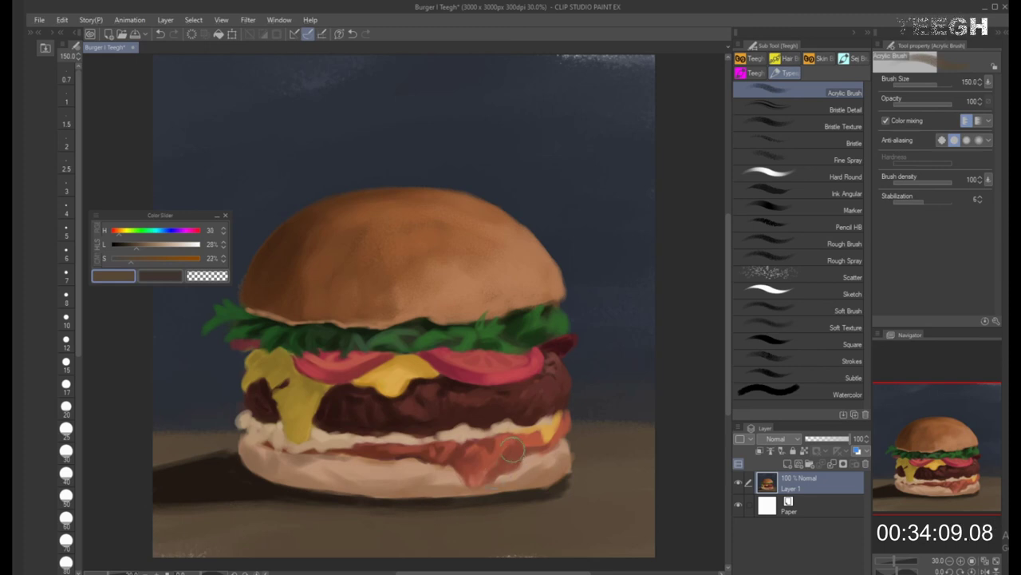
# Soften the left cast shadow and the table's back edge with the Bristle Texture brush, sampled dark brown and table brown, size 100–120
pyautogui.click(814, 130)
pyautogui.keyDown('alt'); pyautogui.click(232, 483); pyautogui.keyUp('alt')
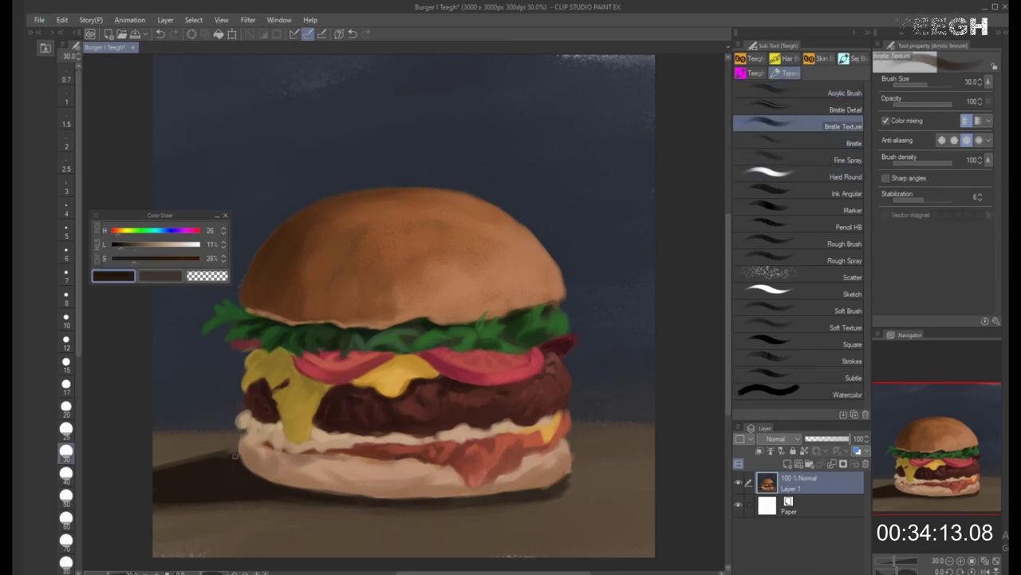
pyautogui.press('[')
pyautogui.press(']')
pyautogui.press(']')
pyautogui.press(']')
pyautogui.press(']')
pyautogui.press(']')
pyautogui.press(']')
pyautogui.press(']')
pyautogui.moveTo(180, 462); pyautogui.dragTo(156, 470)
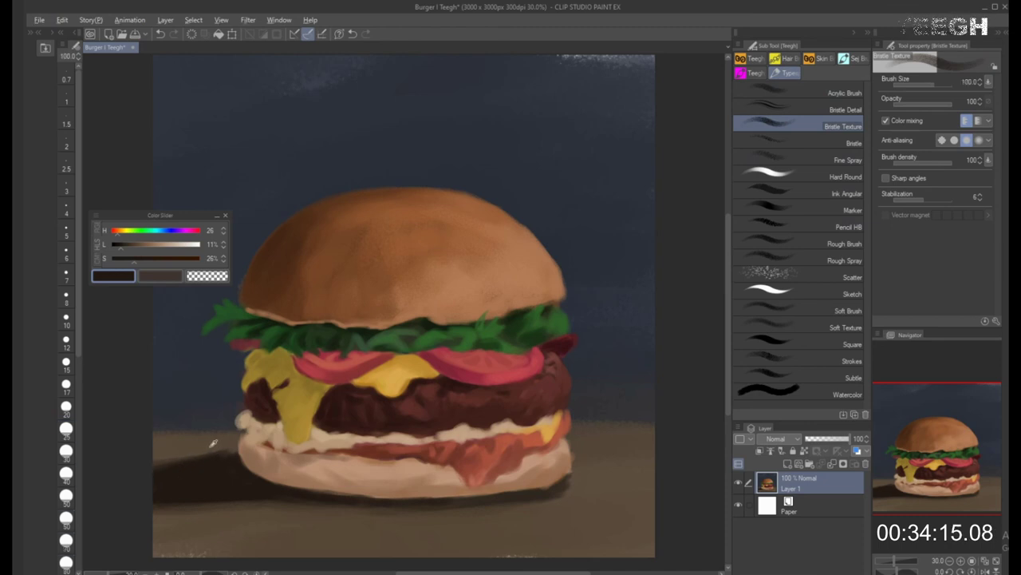
pyautogui.keyDown('alt'); pyautogui.click(214, 443); pyautogui.keyUp('alt')
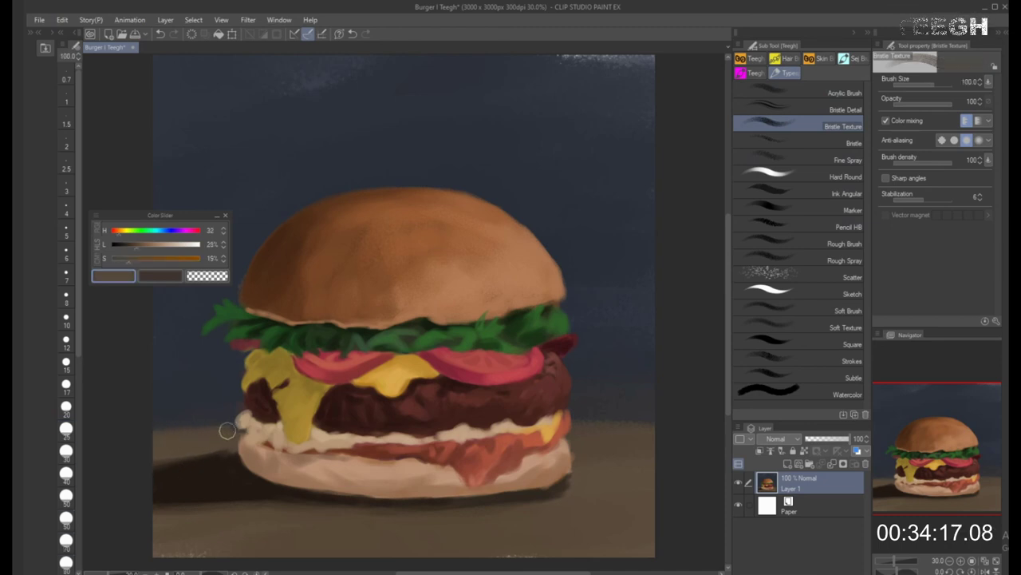
pyautogui.press(']')
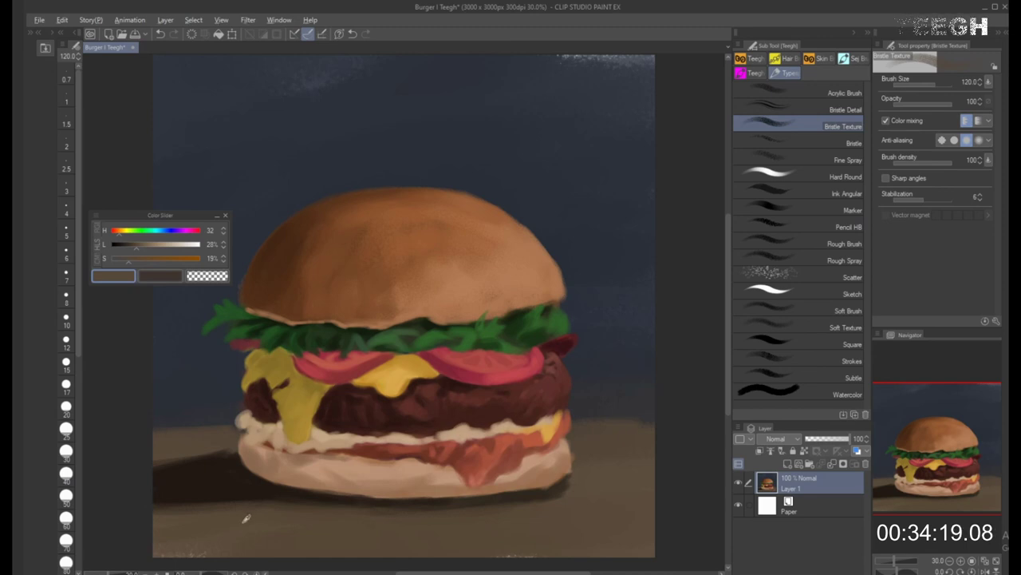
# Try reddish-brown texture along the table's front edge with hue 5, luminosity 22%, saturation 21% at brush size 250
pyautogui.click(132, 252)
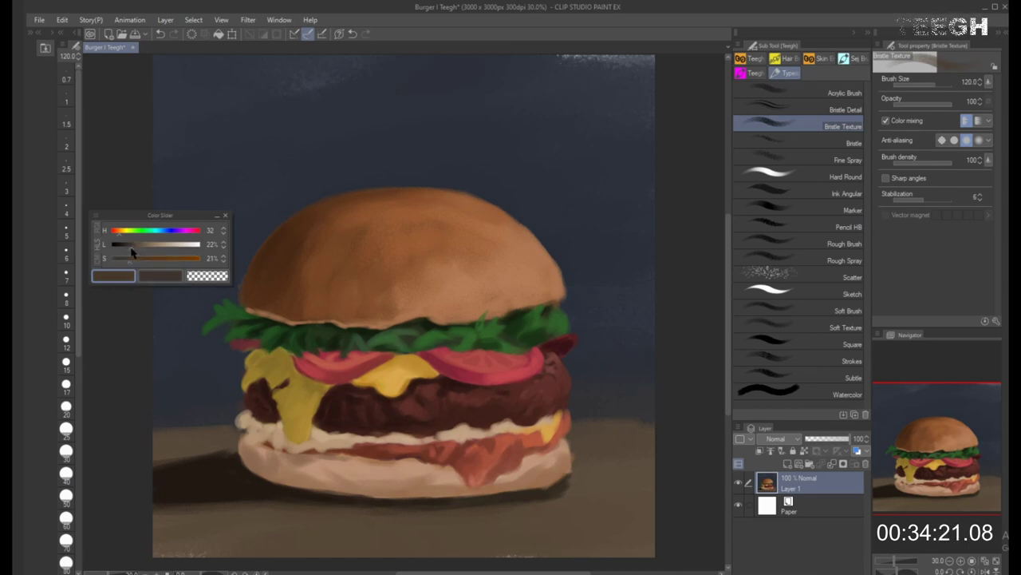
pyautogui.moveTo(125, 237); pyautogui.dragTo(115, 235)
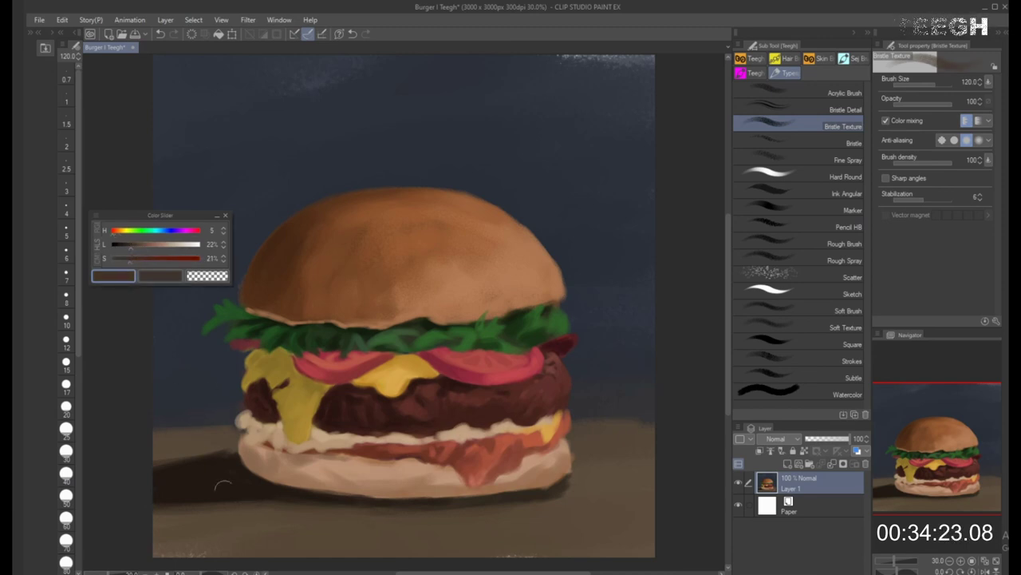
pyautogui.press(']')
pyautogui.press(']')
pyautogui.press(']')
pyautogui.press(']')
pyautogui.moveTo(160, 546)
pyautogui.mouseDown()
pyautogui.moveTo(244, 553)
pyautogui.moveTo(223, 546)
pyautogui.moveTo(323, 541)
pyautogui.mouseUp()
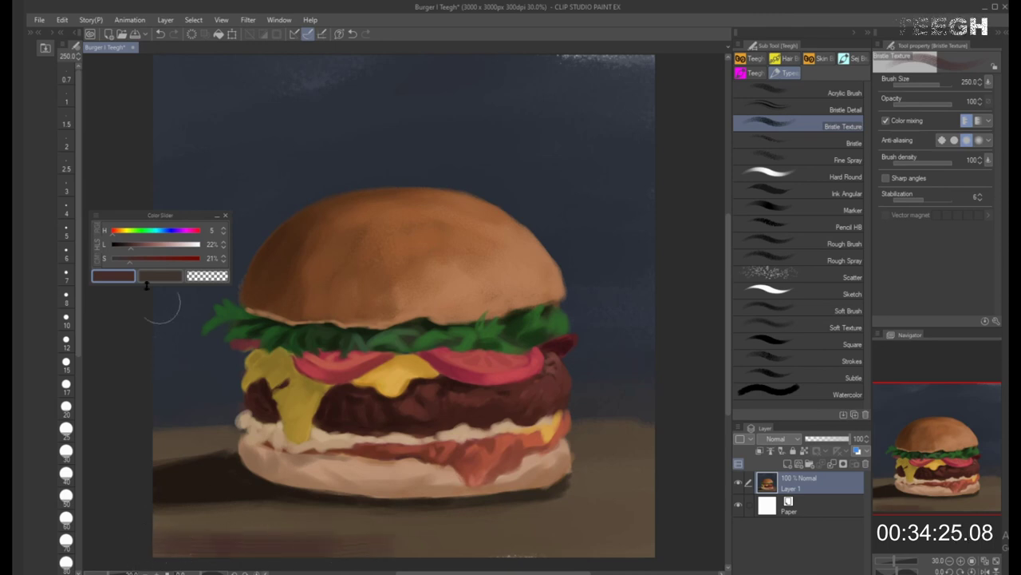
# Paint brown bristle texture along the table's front edge with hue 32, luminosity 23% at brush size 250
pyautogui.moveTo(129, 248); pyautogui.dragTo(119, 233)
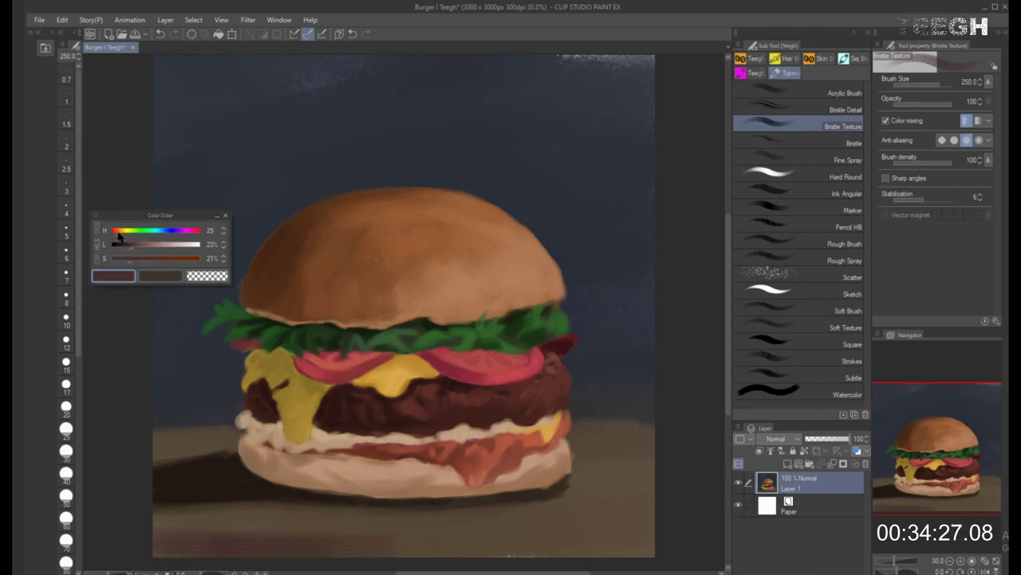
pyautogui.press(']')
pyautogui.press(']')
pyautogui.moveTo(244, 537)
pyautogui.mouseDown()
pyautogui.moveTo(193, 540)
pyautogui.moveTo(375, 544)
pyautogui.moveTo(354, 554)
pyautogui.moveTo(377, 540)
pyautogui.mouseUp()
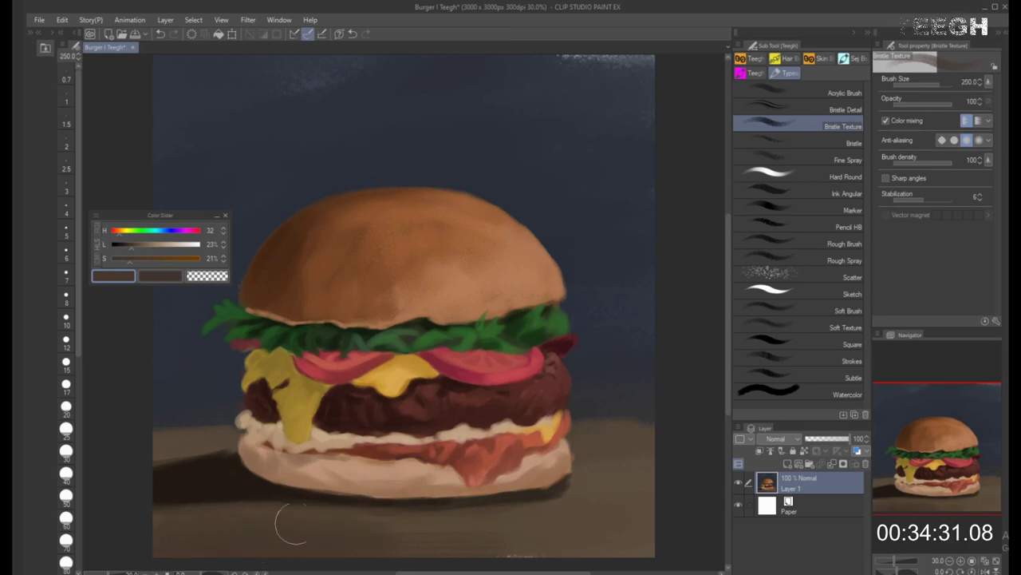
# Extend the brown bristle texture across the tabletop to the area right of the burger, reducing the brush size to 200
pyautogui.press(']')
pyautogui.press(']')
pyautogui.press('[')
pyautogui.press('[')
pyautogui.press('[')
pyautogui.press('[')
pyautogui.press('[')
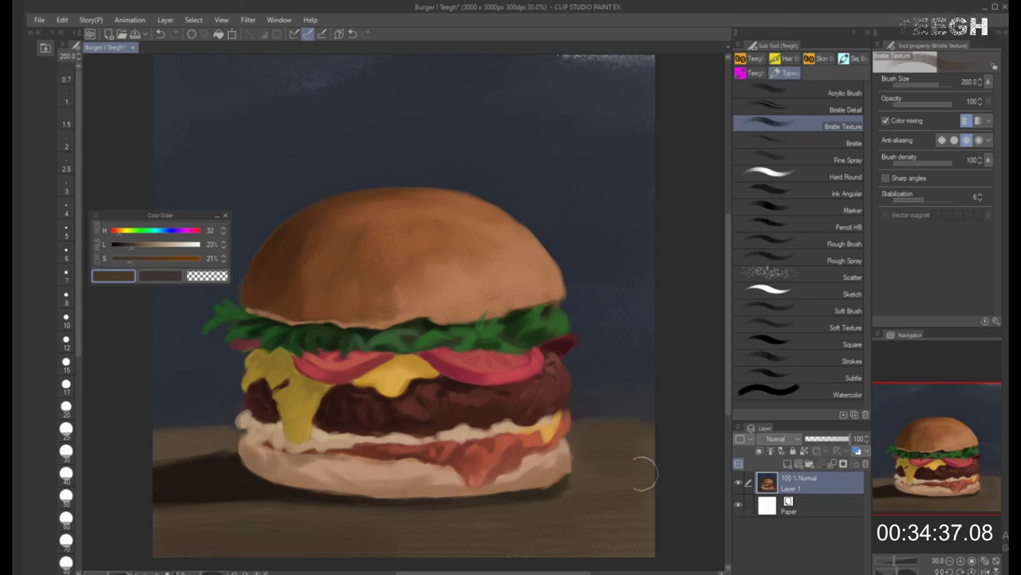
# Blend the brown bristle texture over the tabletop on both sides of the burger at brush size 170–200
pyautogui.press('[')
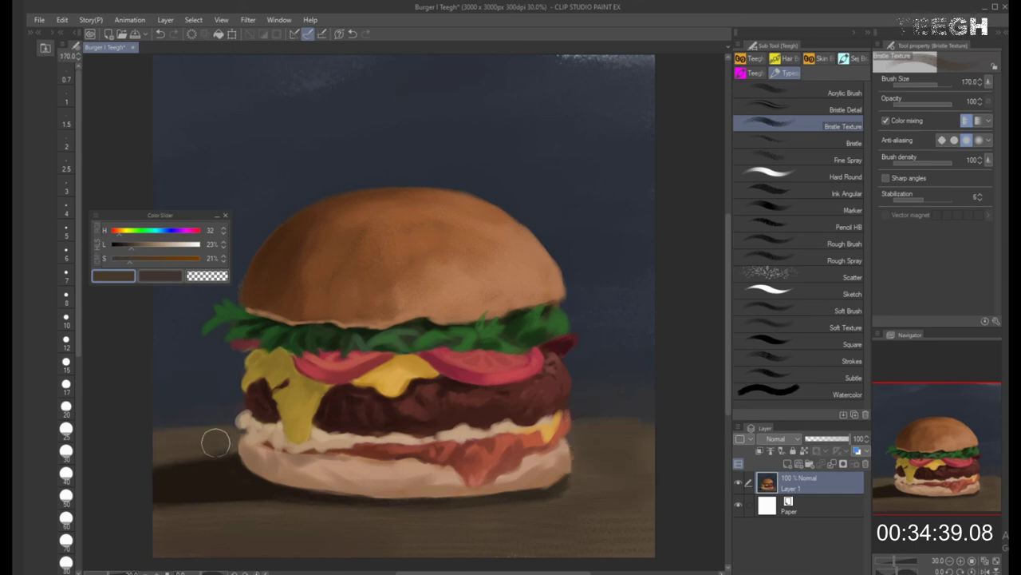
pyautogui.press(']')
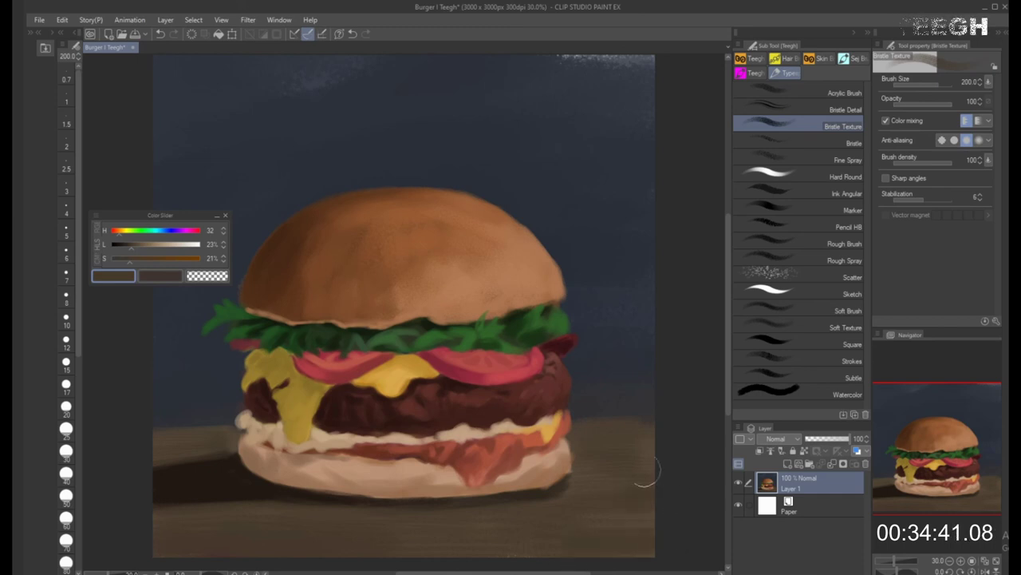
pyautogui.press('[')
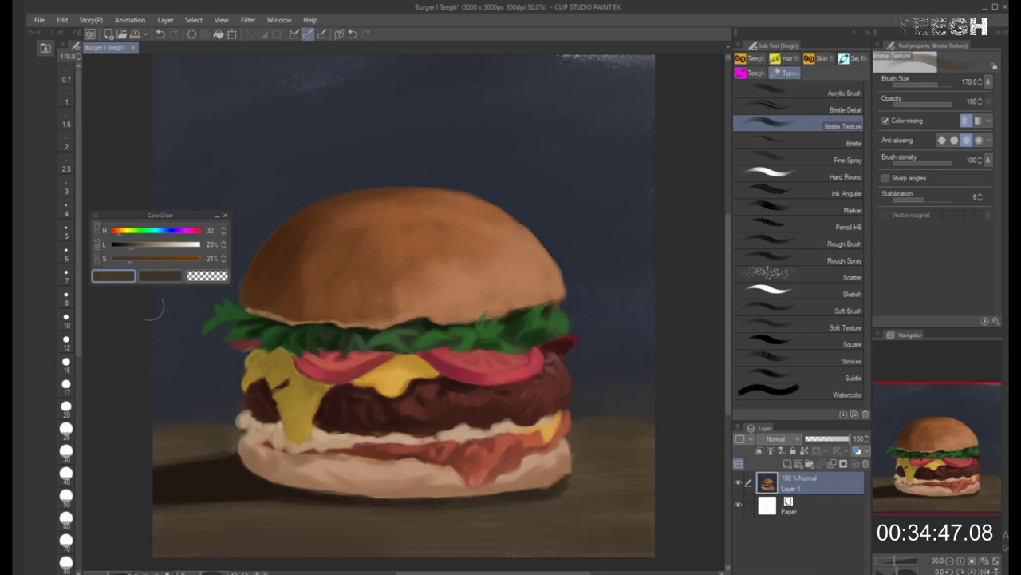
# Paint ochre-brown texture at the left end of the table's front edge with hue 36, luminosity 35%, saturation 39%
pyautogui.click(117, 232)
pyautogui.click(143, 249)
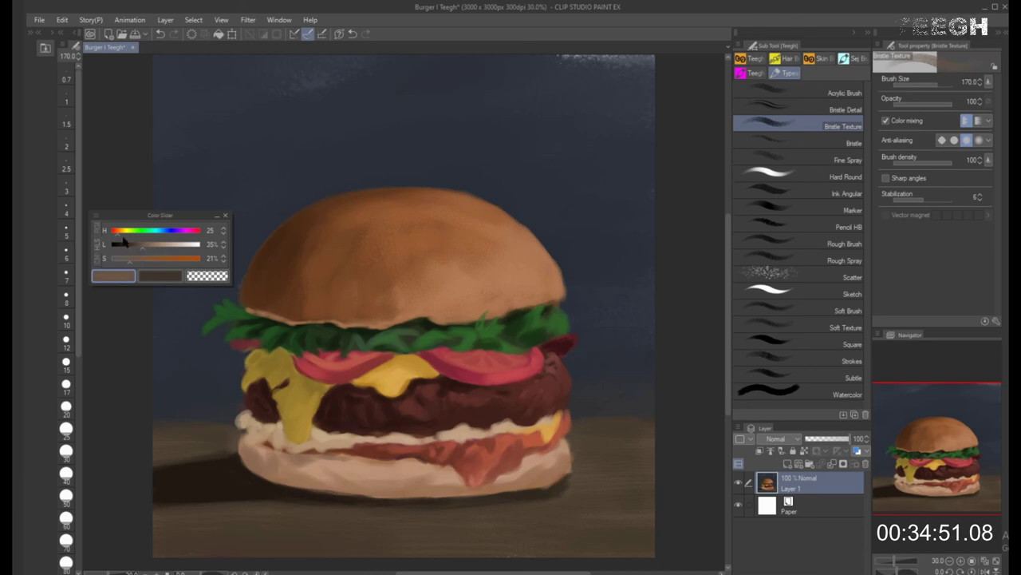
pyautogui.moveTo(116, 233); pyautogui.dragTo(145, 263)
pyautogui.click(143, 263)
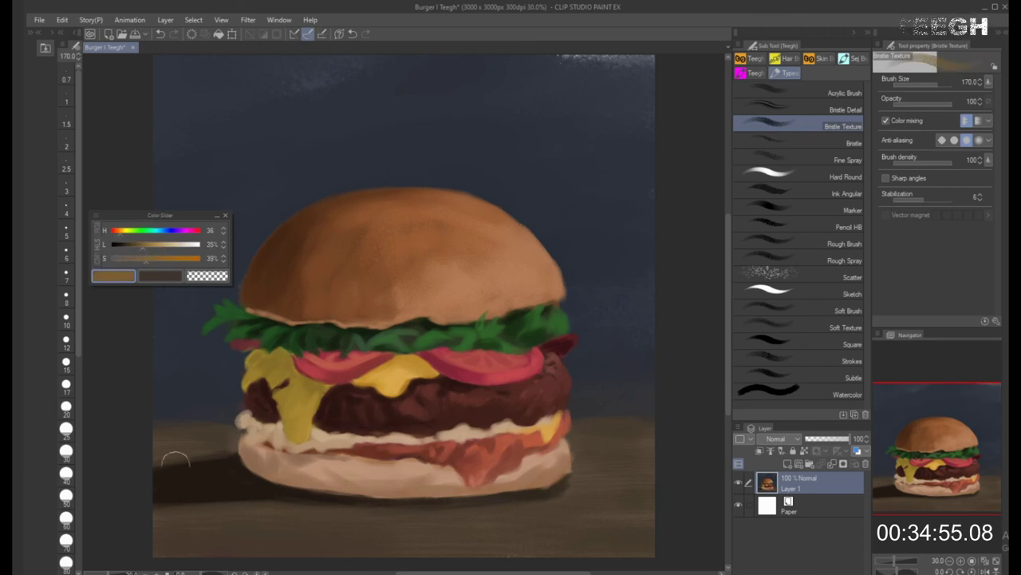
pyautogui.moveTo(156, 549); pyautogui.dragTo(219, 550)
pyautogui.press(']')
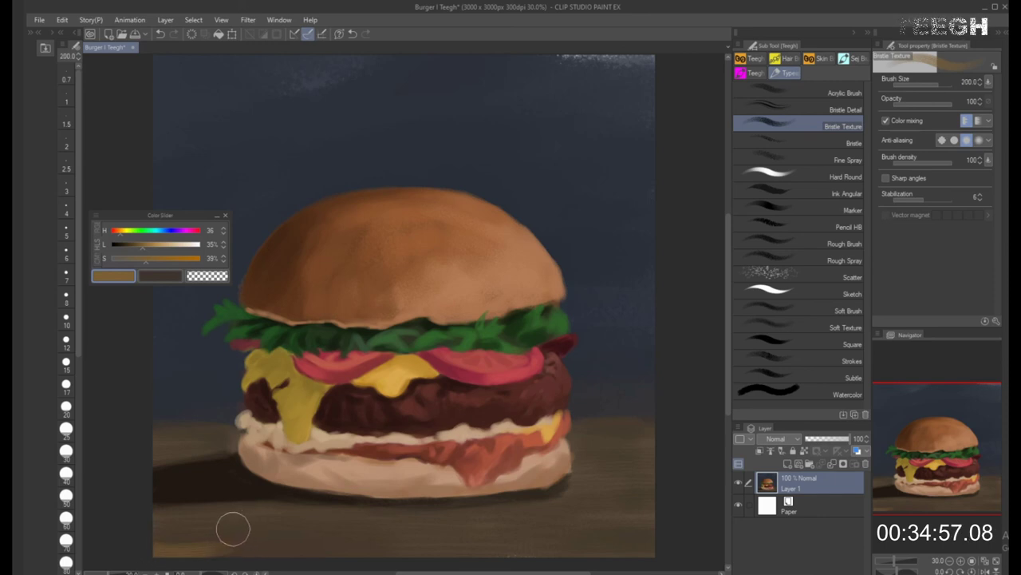
# Extend the ochre texture across the tabletop with luminosity 28%, using brush size 200 in front and 120–170 beside the burger
pyautogui.click(137, 253)
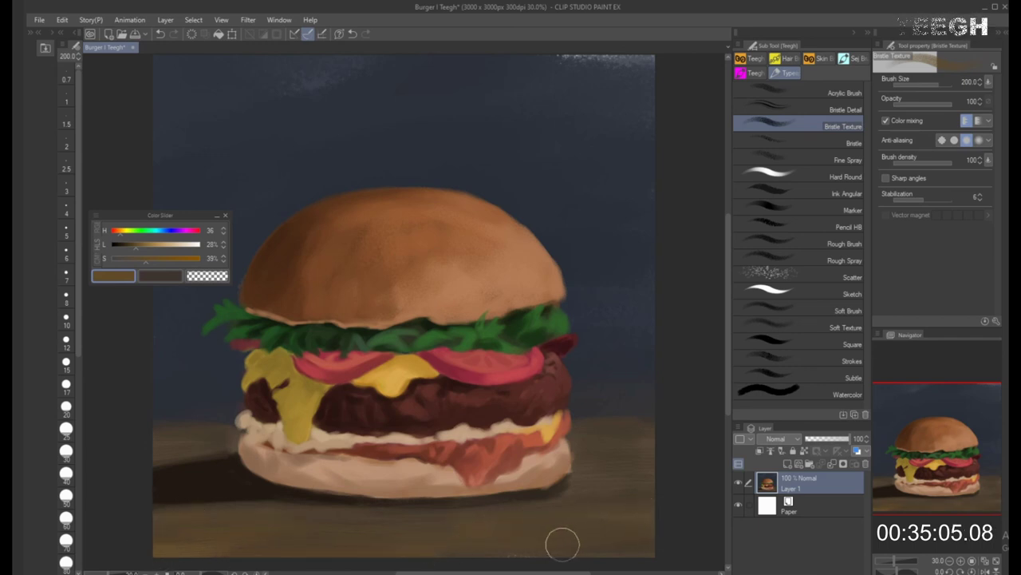
pyautogui.press('[')
pyautogui.press('[')
pyautogui.press('[')
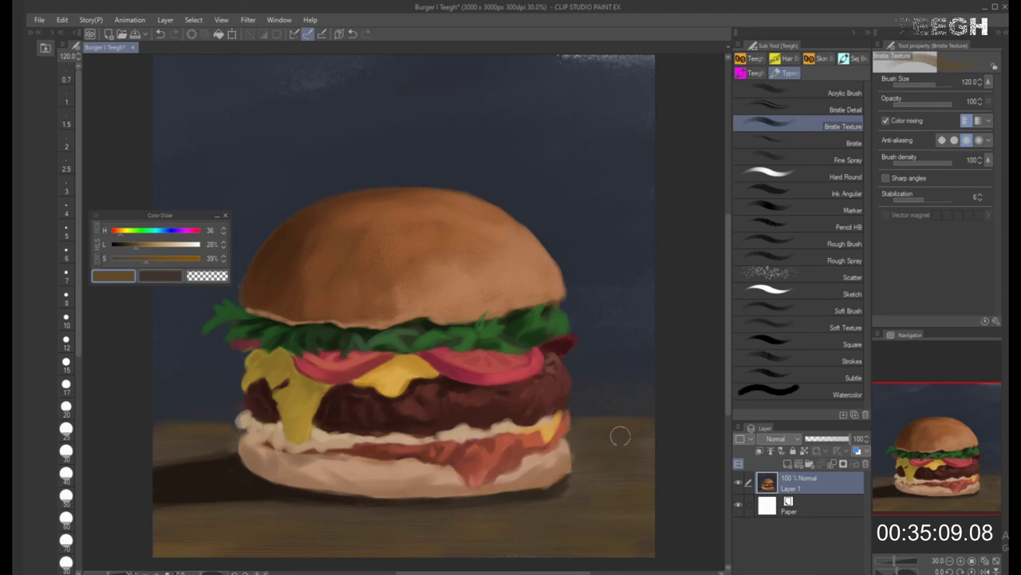
pyautogui.press(']')
pyautogui.press(']')
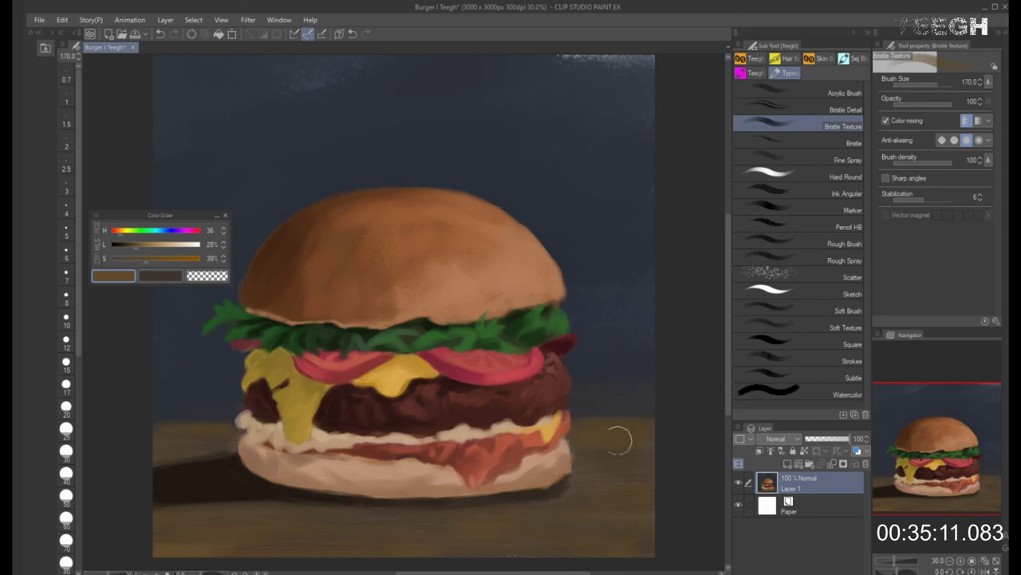
# Paint a dark red tint along the table's back edge with hue 360, luminosity 23%, saturation 39% at brush size 120–150
pyautogui.click(131, 250)
pyautogui.moveTo(120, 236); pyautogui.dragTo(191, 234)
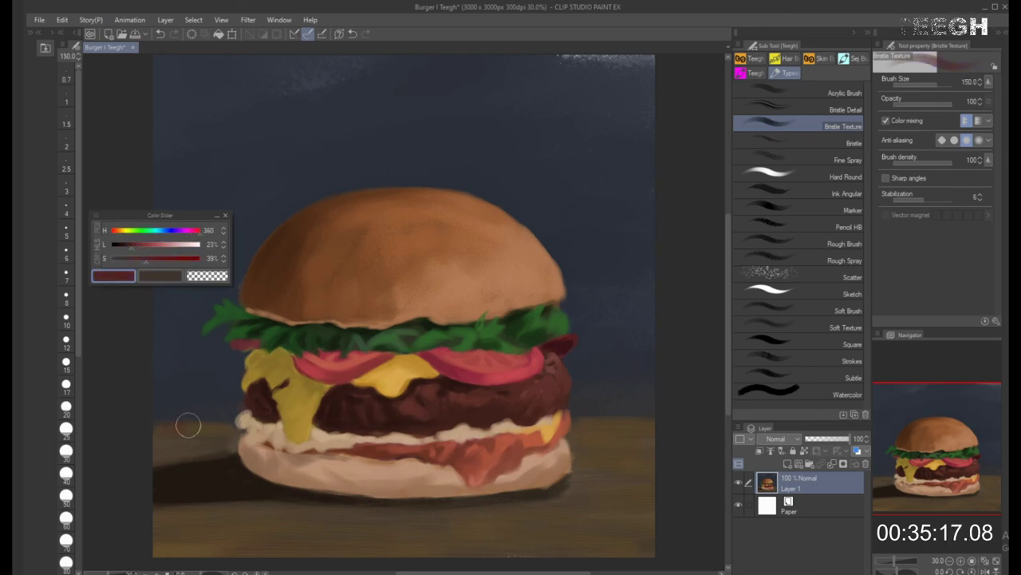
pyautogui.press('[')
pyautogui.press('[')
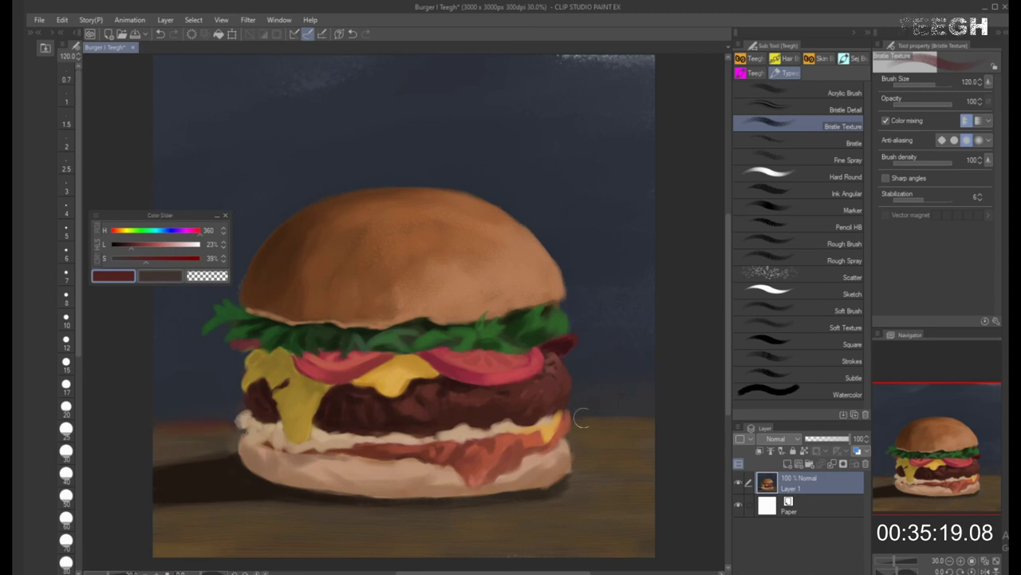
# Blend sampled table brown over the tabletop just below its back edge on both sides of the burger, brush size 200–250
pyautogui.press(']')
pyautogui.press(']')
pyautogui.press(']')
pyautogui.keyDown('alt'); pyautogui.click(622, 437); pyautogui.keyUp('alt')
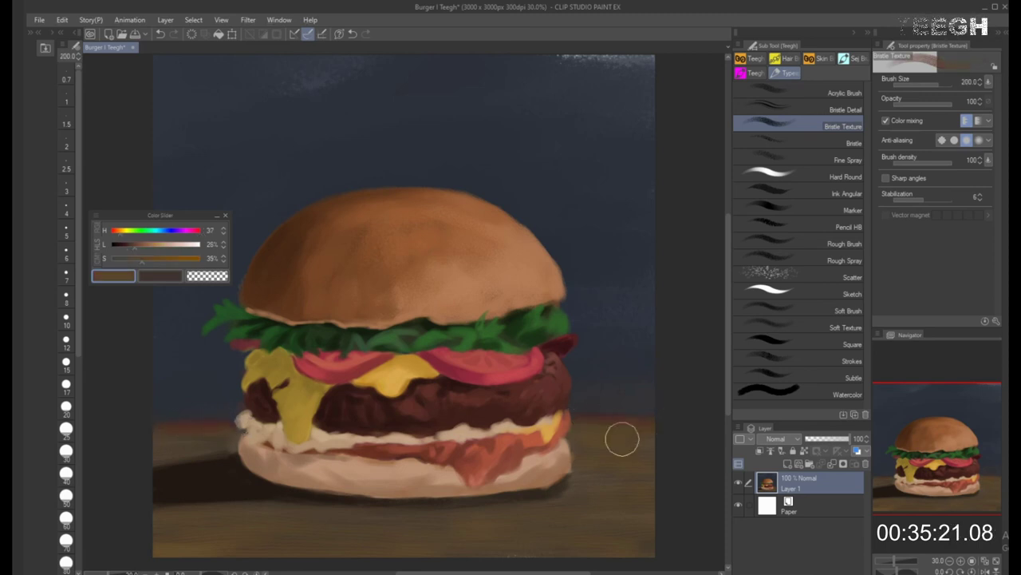
pyautogui.press(']')
pyautogui.moveTo(591, 431); pyautogui.dragTo(679, 423)
pyautogui.press('[')
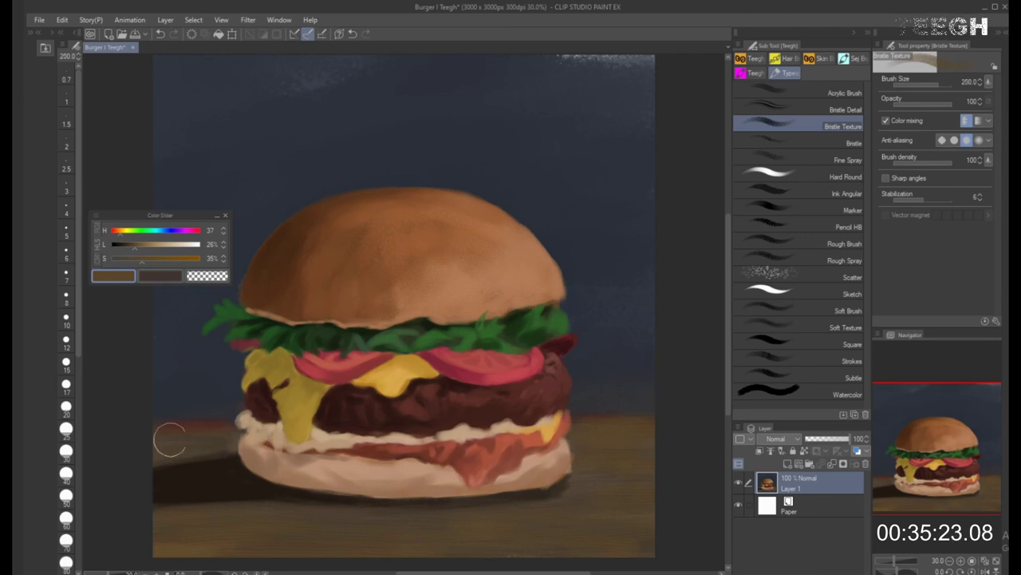
pyautogui.moveTo(201, 438); pyautogui.dragTo(172, 437)
# Darken and soften the cast shadow to the burger's left with the sampled shadow brown, reducing the brush size to 170
pyautogui.keyDown('alt'); pyautogui.click(227, 463); pyautogui.keyUp('alt')
pyautogui.moveTo(214, 463); pyautogui.dragTo(169, 466)
pyautogui.press('[')
pyautogui.press('[')
pyautogui.moveTo(229, 452)
pyautogui.mouseDown()
pyautogui.moveTo(165, 456)
pyautogui.moveTo(230, 454)
pyautogui.mouseUp()
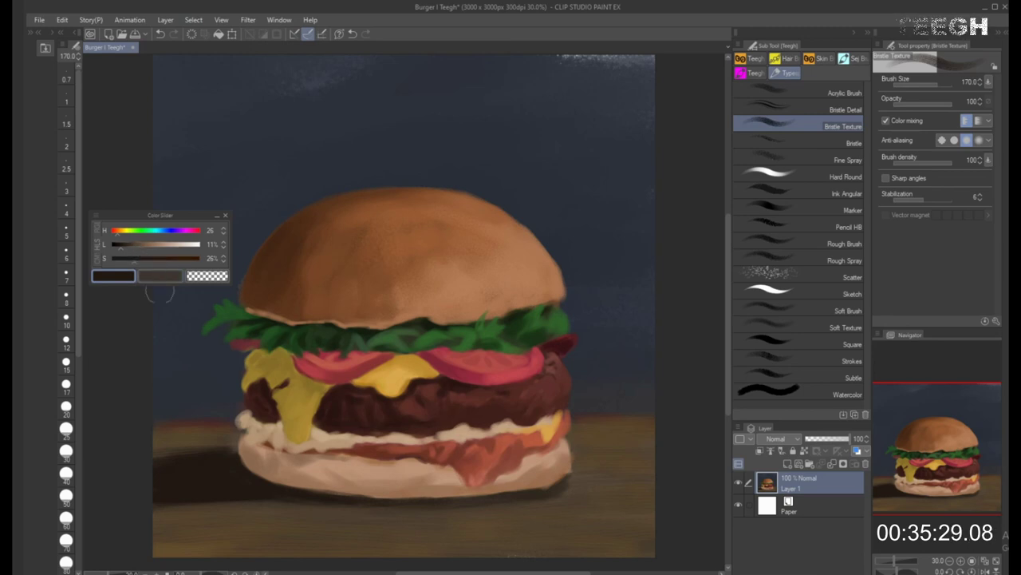
# Refine the dark shadow where it meets the bottom bun's lower-left edge, reducing the brush size to 50
pyautogui.press('[')
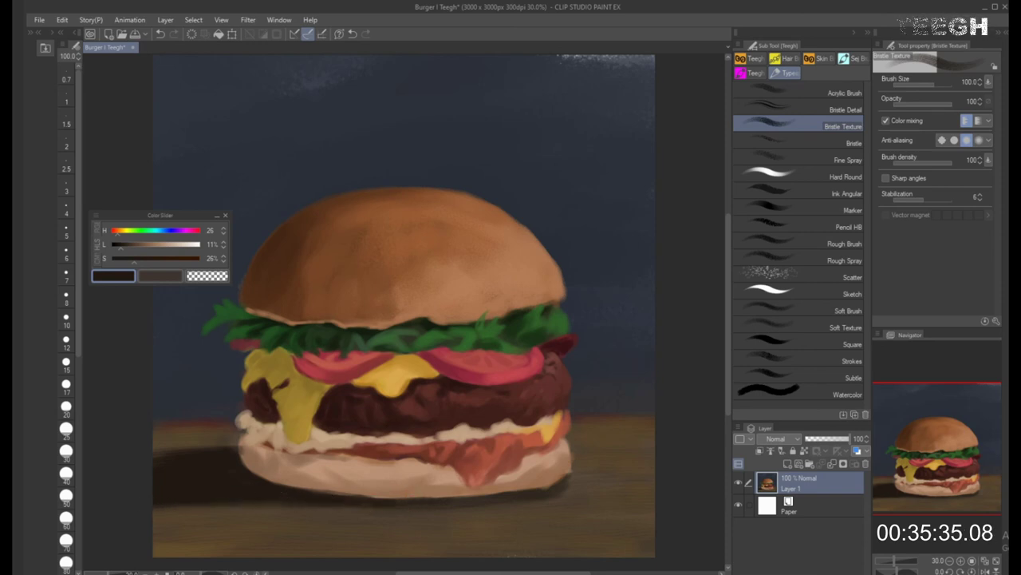
pyautogui.press('[')
pyautogui.press('[')
pyautogui.press('[')
pyautogui.press('[')
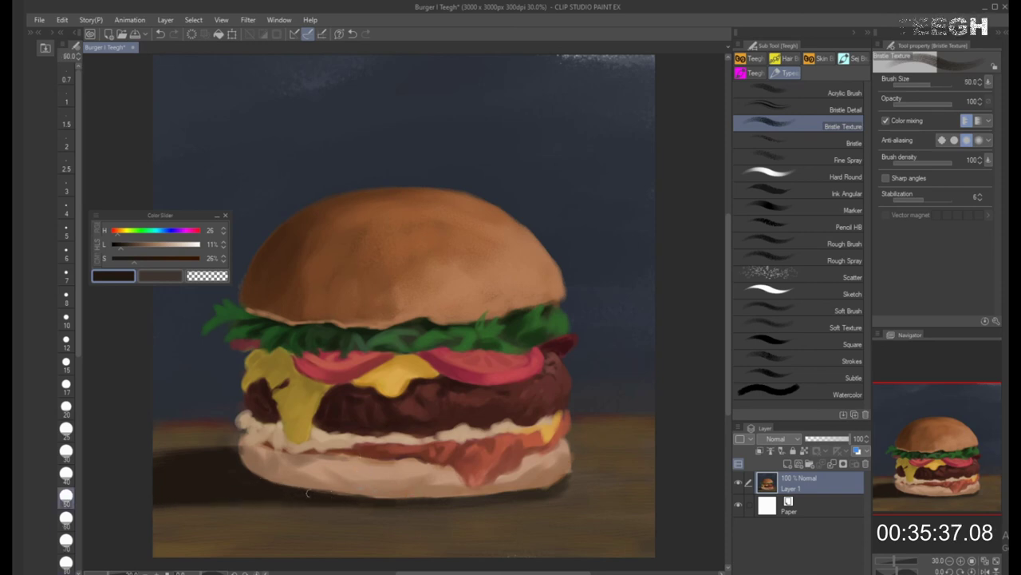
# Soften the lower edge of the shadow beneath the burger with sampled table brown at brush size 80
pyautogui.keyDown('alt'); pyautogui.click(359, 507); pyautogui.keyUp('alt')
pyautogui.press(']')
pyautogui.press(']')
pyautogui.press(']')
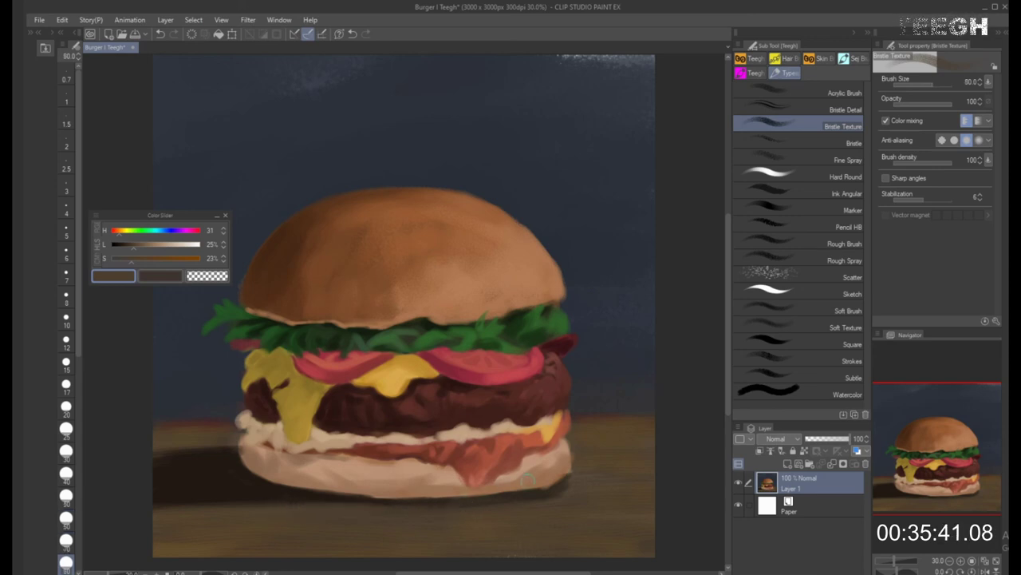
# Paint a crisp contact shadow along the bottom bun's underside with sampled dark brown at brush size 40
pyautogui.keyDown('alt'); pyautogui.click(375, 495); pyautogui.keyUp('alt')
pyautogui.press('[')
pyautogui.press('[')
pyautogui.press('[')
pyautogui.press('[')
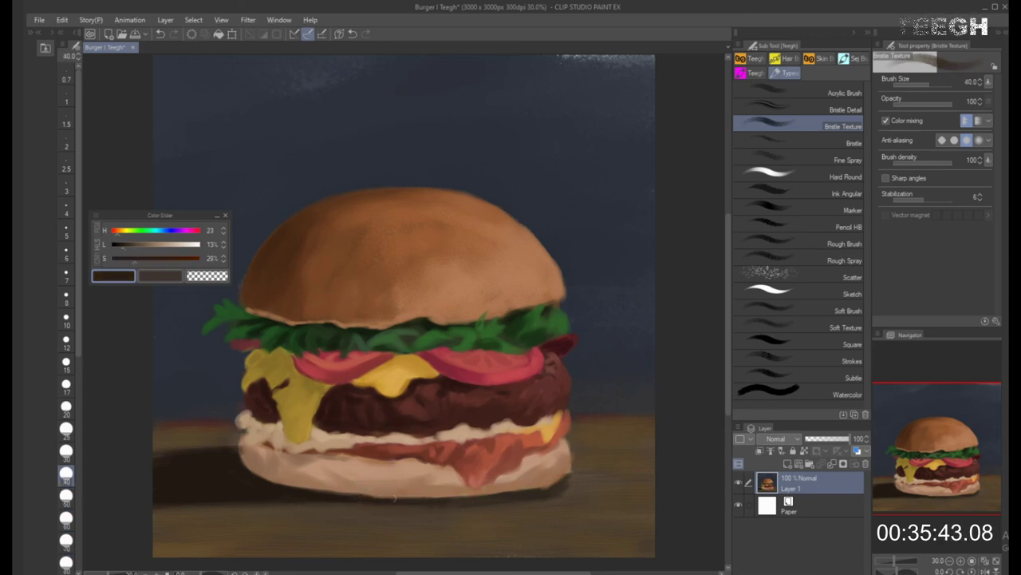
pyautogui.moveTo(391, 495)
pyautogui.mouseDown()
pyautogui.moveTo(459, 495)
pyautogui.moveTo(373, 497)
pyautogui.moveTo(432, 496)
pyautogui.mouseUp()
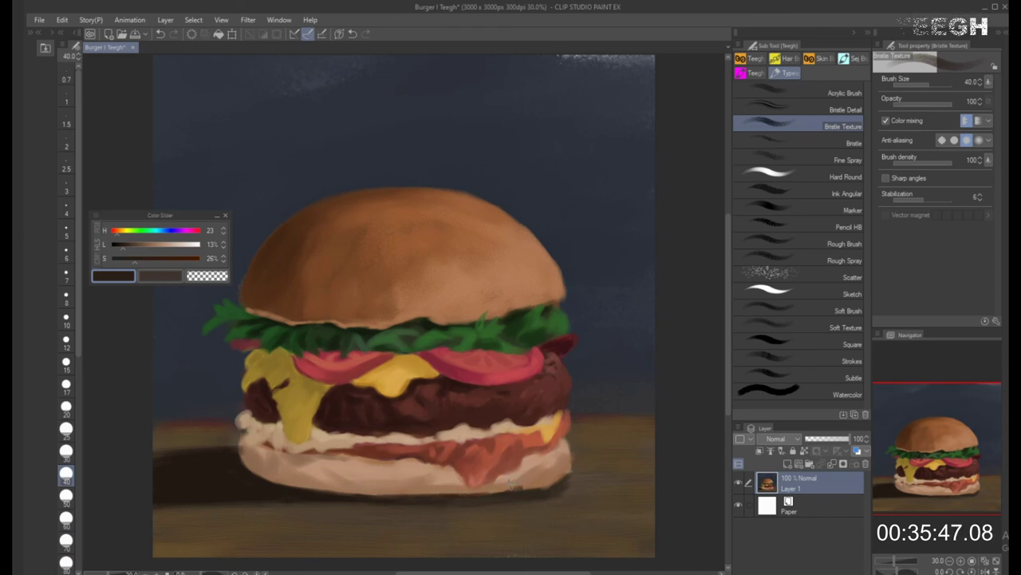
pyautogui.moveTo(505, 492)
pyautogui.mouseDown()
pyautogui.moveTo(522, 489)
pyautogui.moveTo(451, 495)
pyautogui.mouseUp()
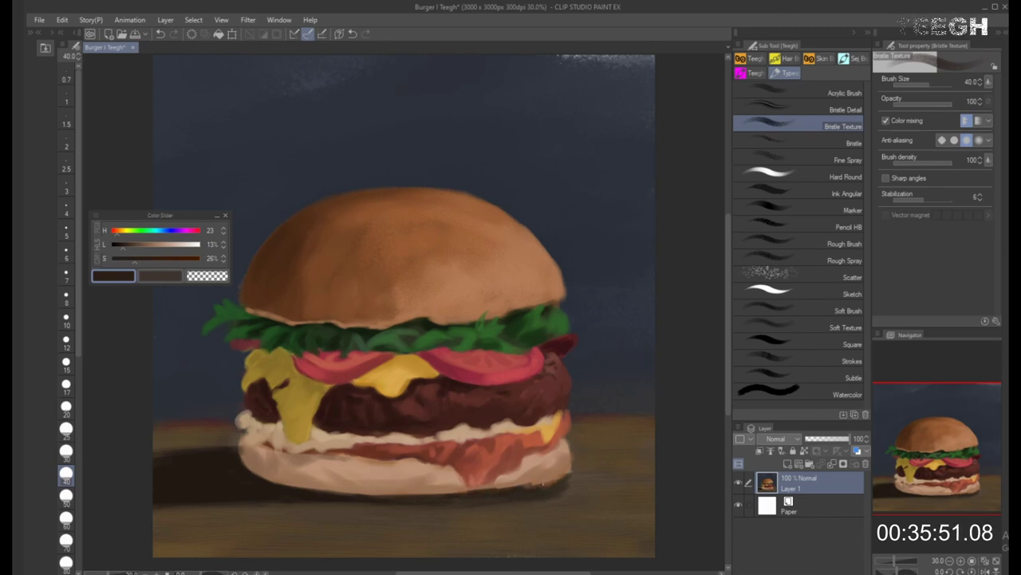
# Extend the dark contact shadow around the bottom bun's lower-right corner, resampling shadow brown at brush size 70–80
pyautogui.press(']')
pyautogui.press(']')
pyautogui.press(']')
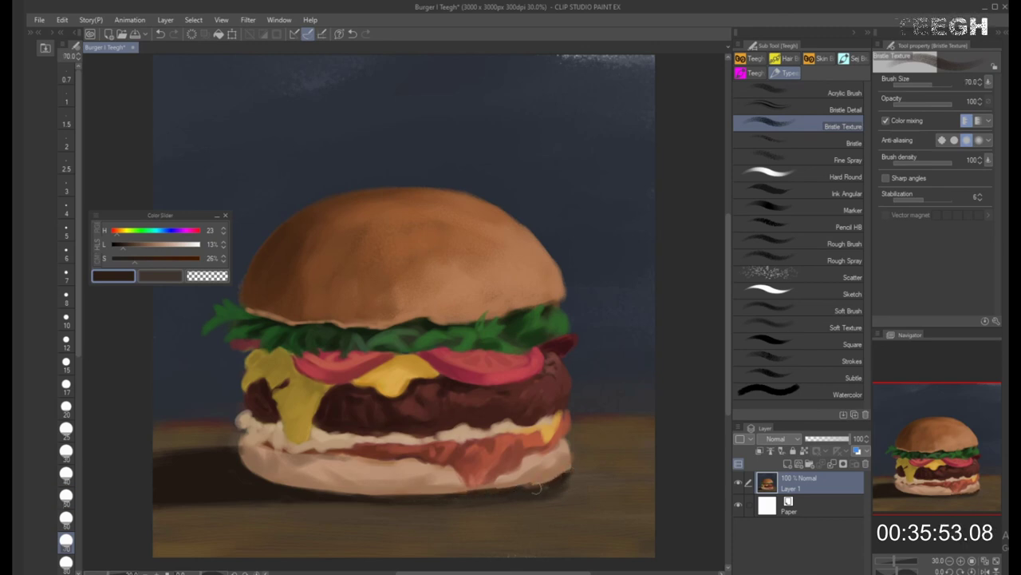
pyautogui.keyDown('alt'); pyautogui.click(566, 486); pyautogui.keyUp('alt')
pyautogui.press(']')
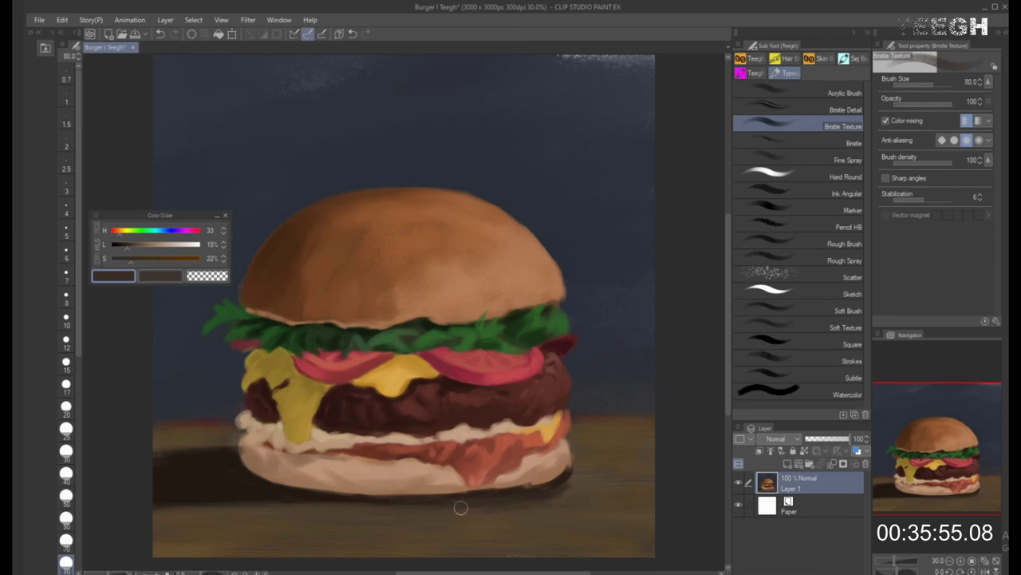
# Blend the shadow's right end into the tabletop with sampled table brown, raising the brush size from 80 to 200
pyautogui.keyDown('alt'); pyautogui.click(538, 506); pyautogui.keyUp('alt')
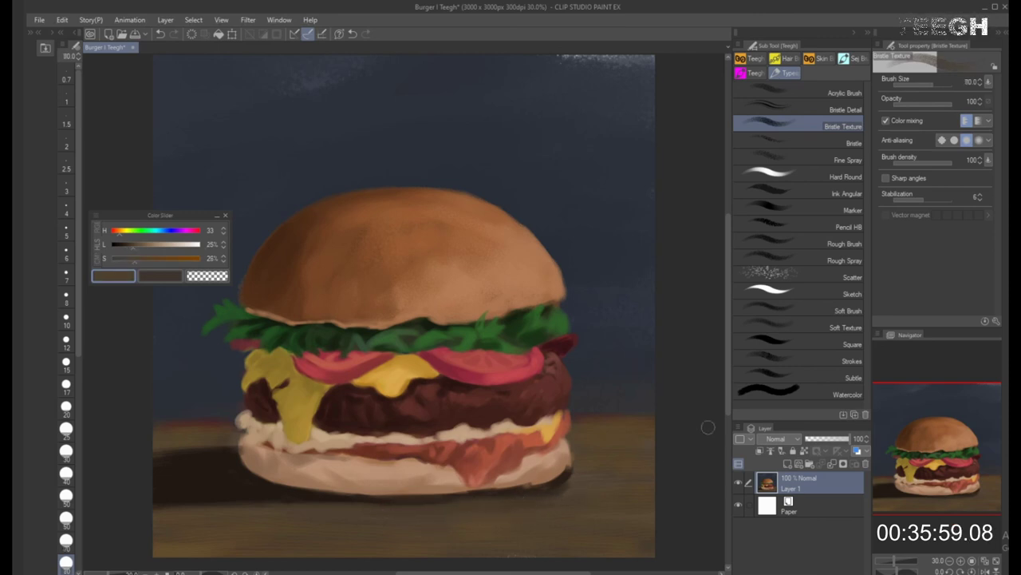
pyautogui.press(']')
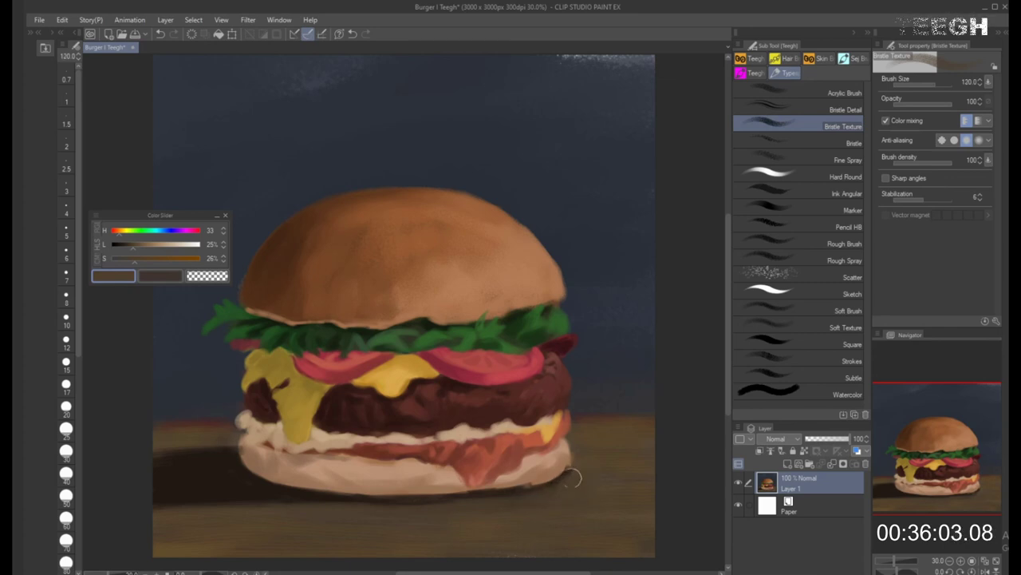
pyautogui.press(']')
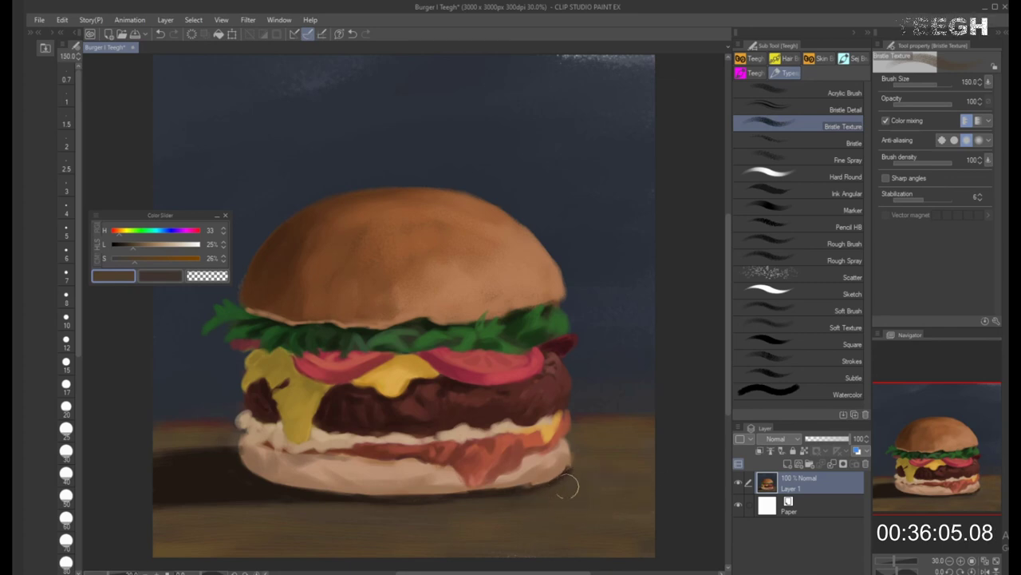
pyautogui.press(']')
pyautogui.press(']')
pyautogui.press(']')
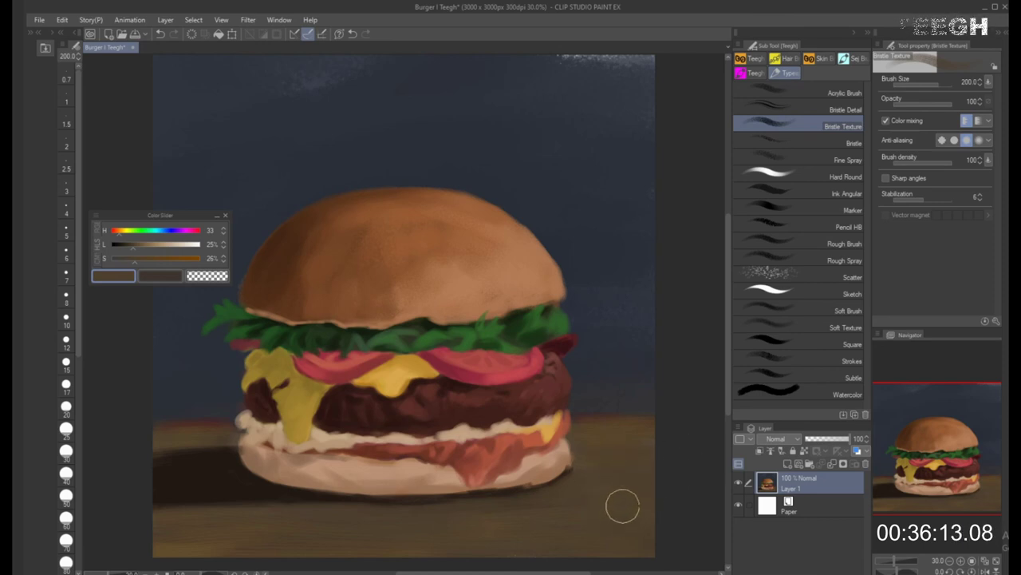
# Shade the top bun's lower-left edge with dark brown sampled from the bun at brush size 60
pyautogui.keyDown('alt'); pyautogui.click(268, 300); pyautogui.keyUp('alt')
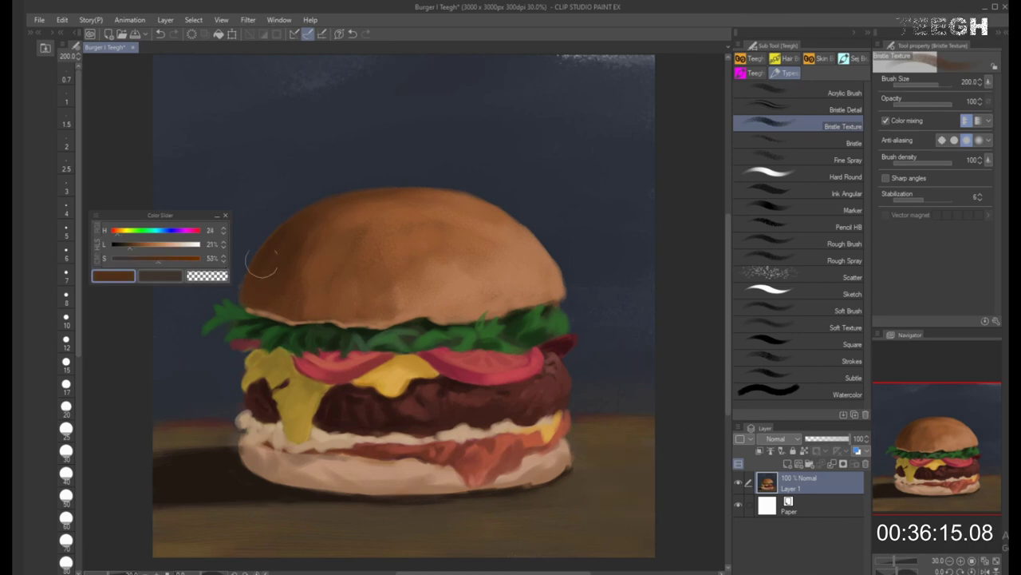
pyautogui.press('[')
pyautogui.press('[')
pyautogui.press('[')
pyautogui.press('[')
pyautogui.press('[')
pyautogui.press('[')
pyautogui.press('[')
pyautogui.press('[')
pyautogui.press('[')
pyautogui.press(']')
pyautogui.press(']')
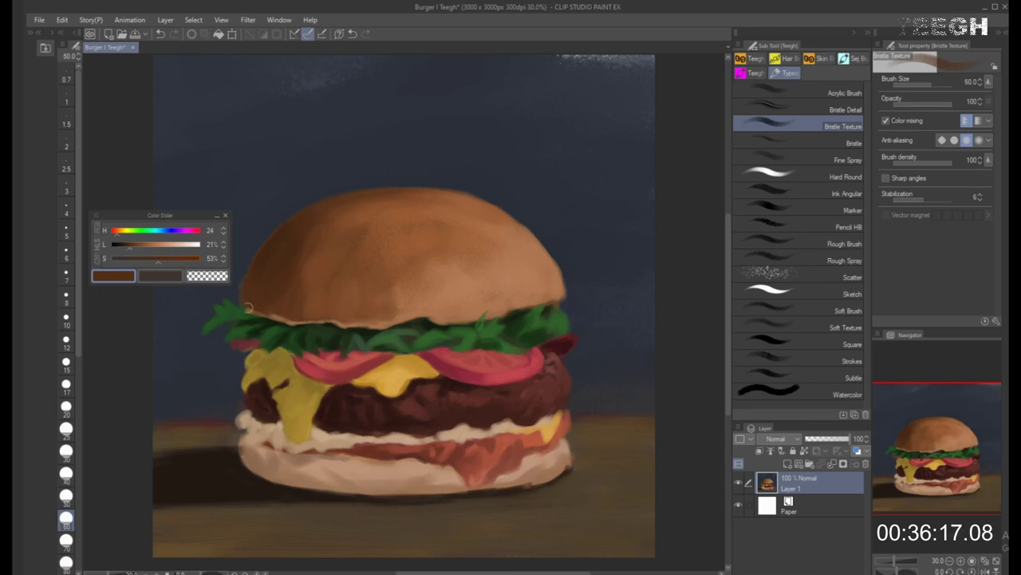
# Deepen the shading on the top bun's left side with the sampled dark brown at brush size 150
pyautogui.press(']')
pyautogui.press(']')
pyautogui.press(']')
pyautogui.press(']')
pyautogui.press(']')
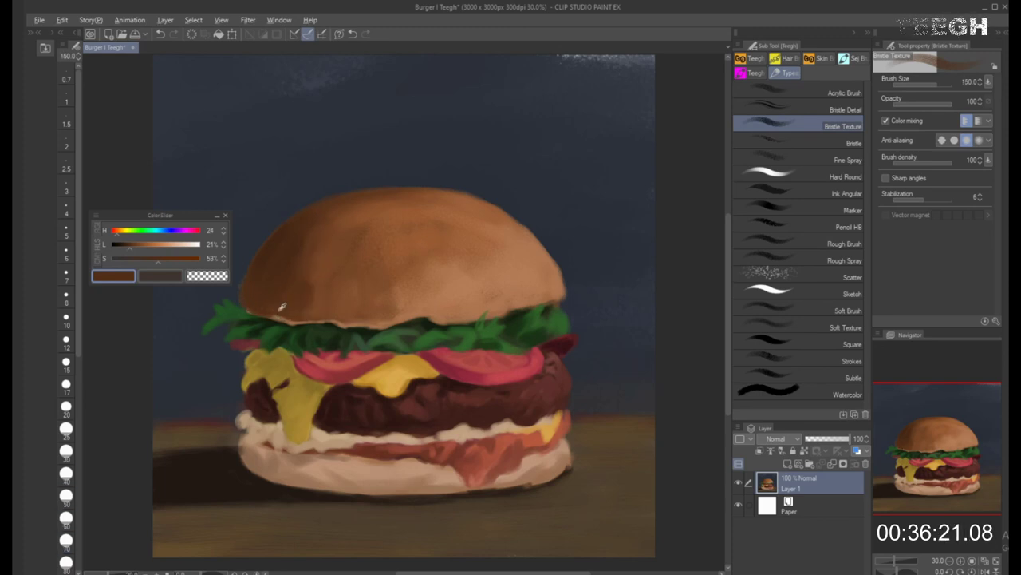
# Reduce the Bristle Texture brush to size 80, and switch to the Acrylic Brush
pyautogui.press('[')
pyautogui.press('[')
pyautogui.press('[')
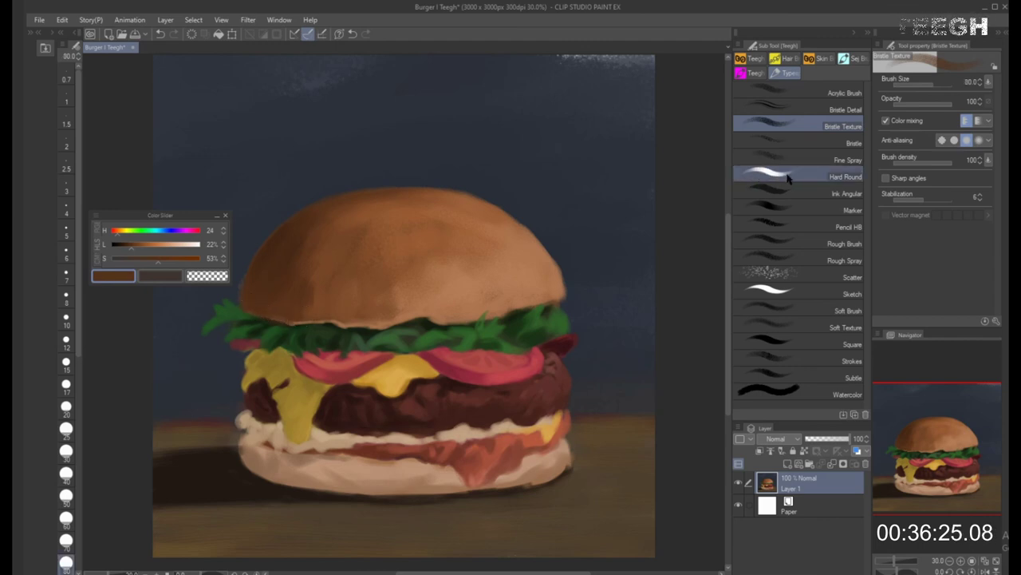
pyautogui.click(816, 91)
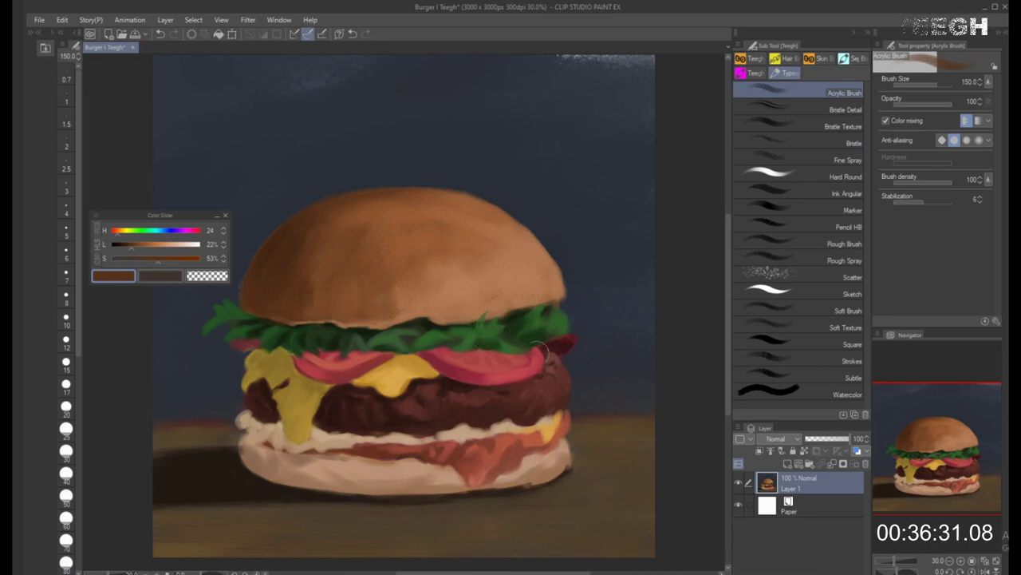
# Sample the bottom bun's colour and darken it to luminosity 37% and saturation 23%, with the brush at size 100
pyautogui.keyDown('alt'); pyautogui.click(338, 462); pyautogui.keyUp('alt')
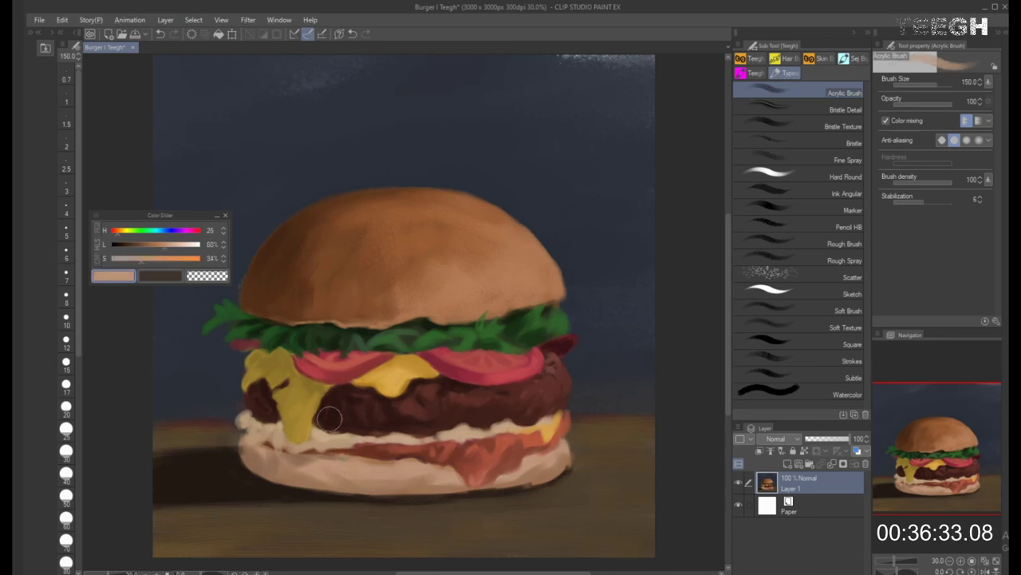
pyautogui.moveTo(162, 252); pyautogui.dragTo(136, 266)
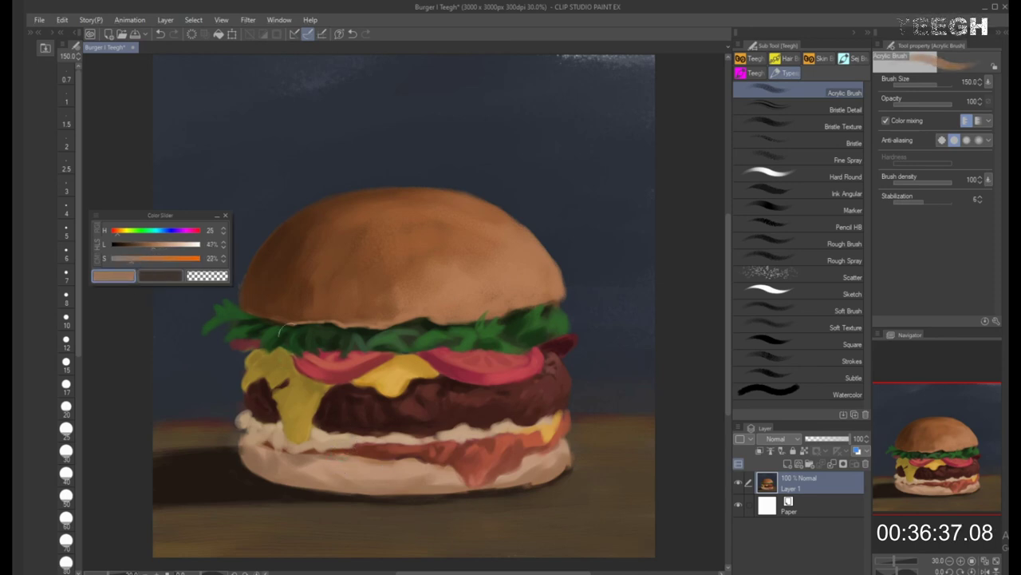
pyautogui.press('[')
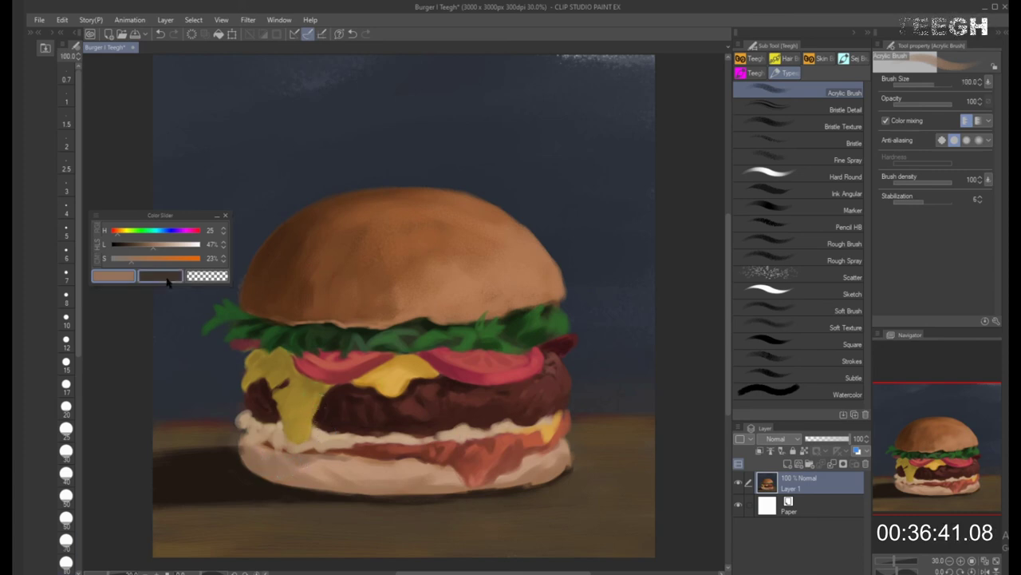
pyautogui.click(145, 252)
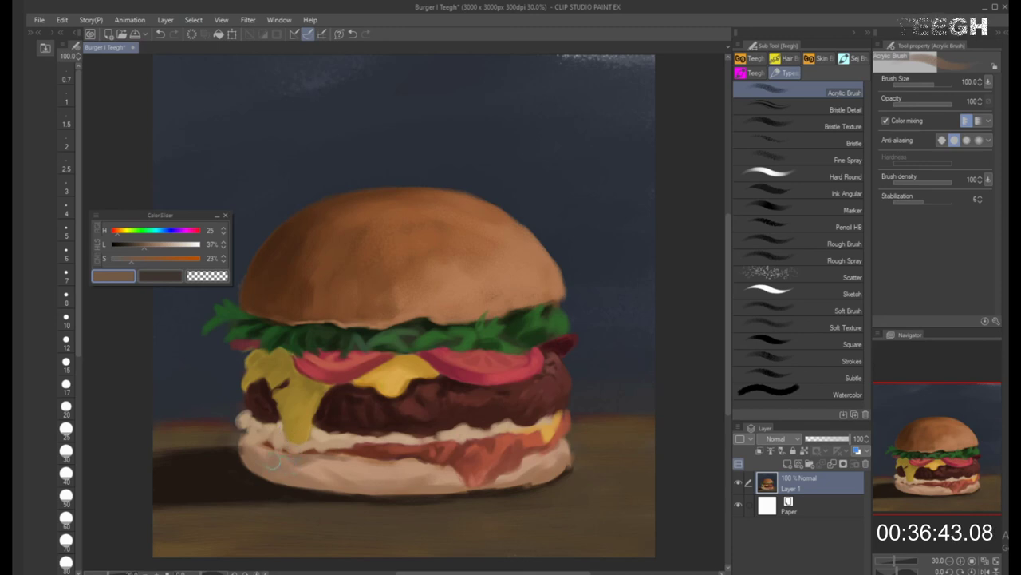
# Shade the left end of the bottom bun with the muted brown, varying the Acrylic Brush between sizes 70 and 100
pyautogui.press(']')
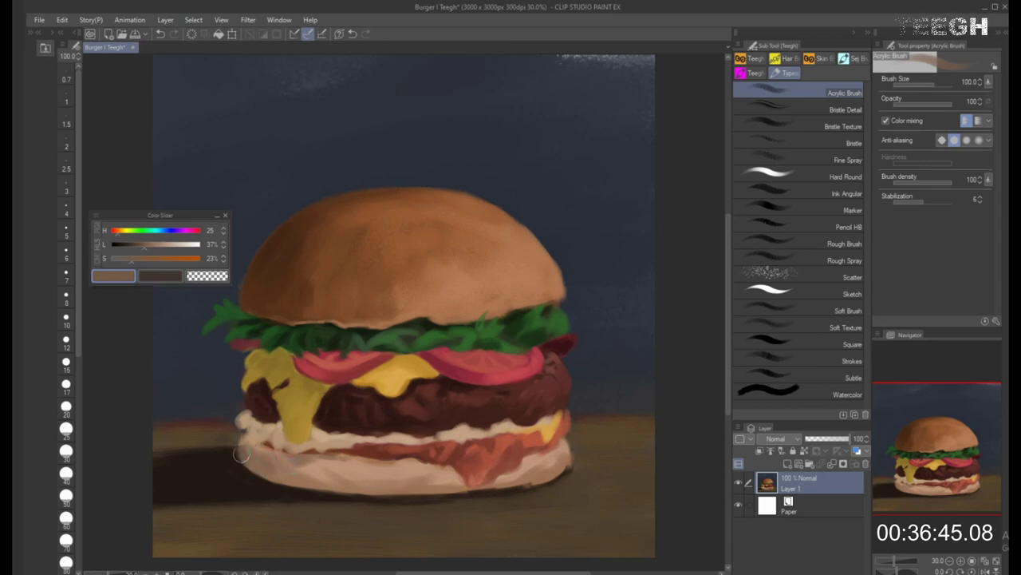
pyautogui.press('[')
pyautogui.press('[')
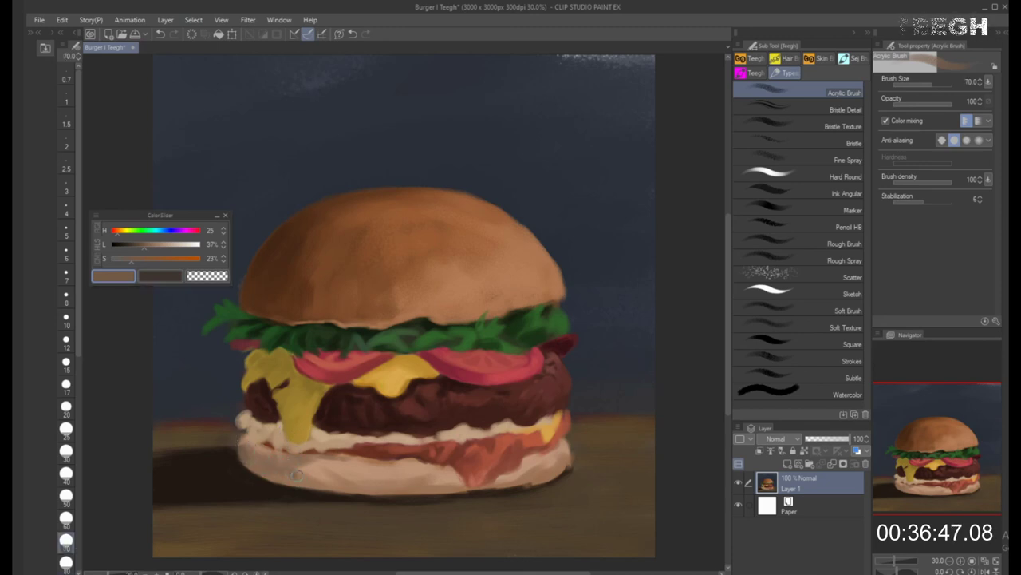
pyautogui.press(']')
pyautogui.press(']')
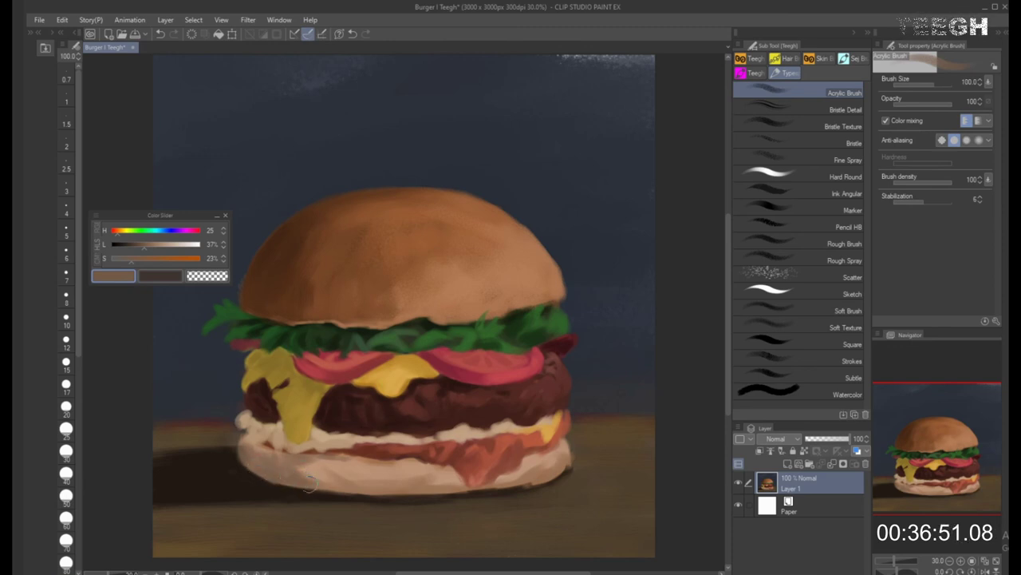
pyautogui.press('[')
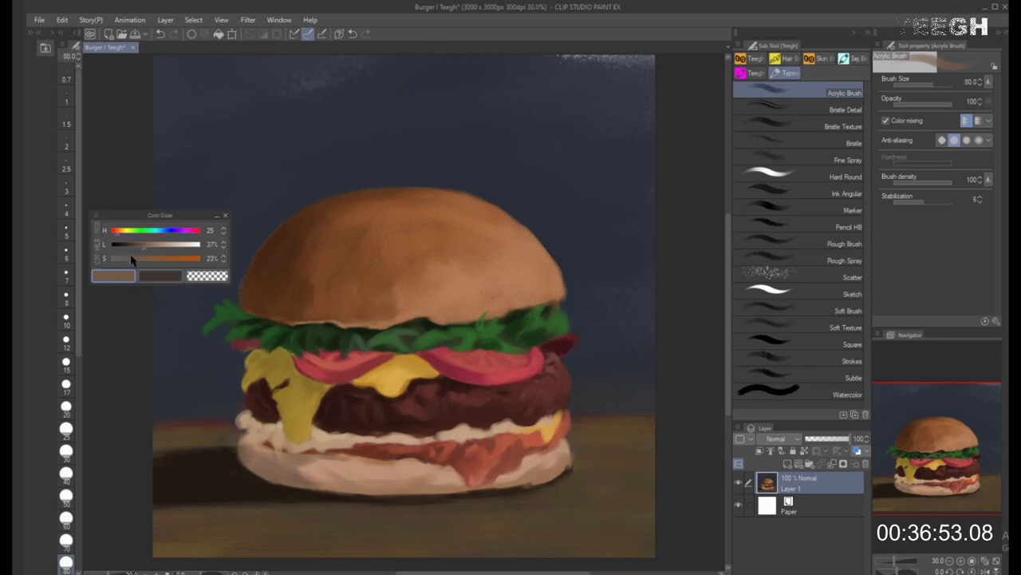
# Darken the brown to luminosity 26% and deepen the bottom bun's left edge with brush sizes 50 and 100
pyautogui.moveTo(145, 246); pyautogui.dragTo(135, 247)
pyautogui.press('[')
pyautogui.press('[')
pyautogui.press('[')
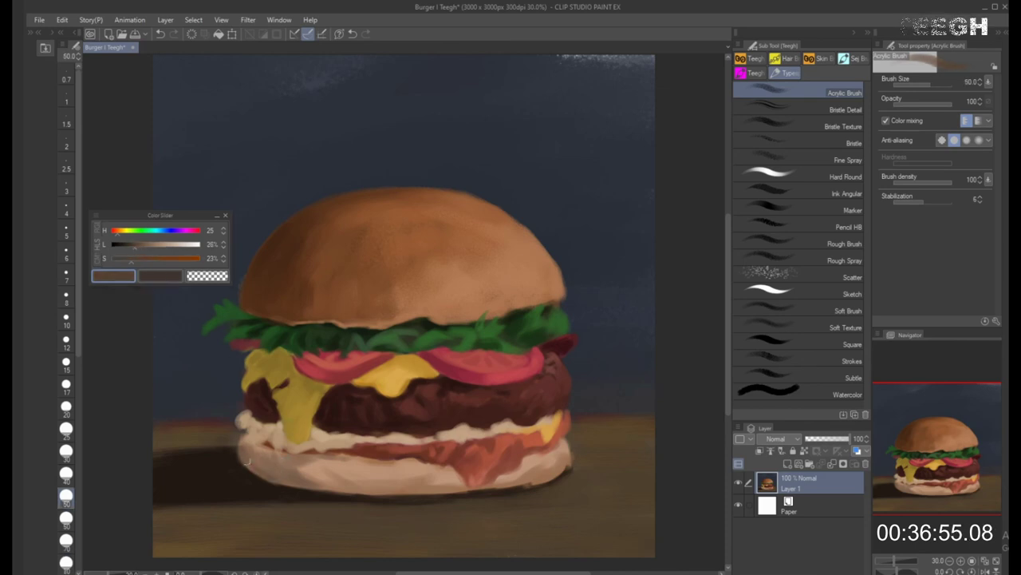
pyautogui.press(']')
pyautogui.press(']')
pyautogui.press(']')
pyautogui.press(']')
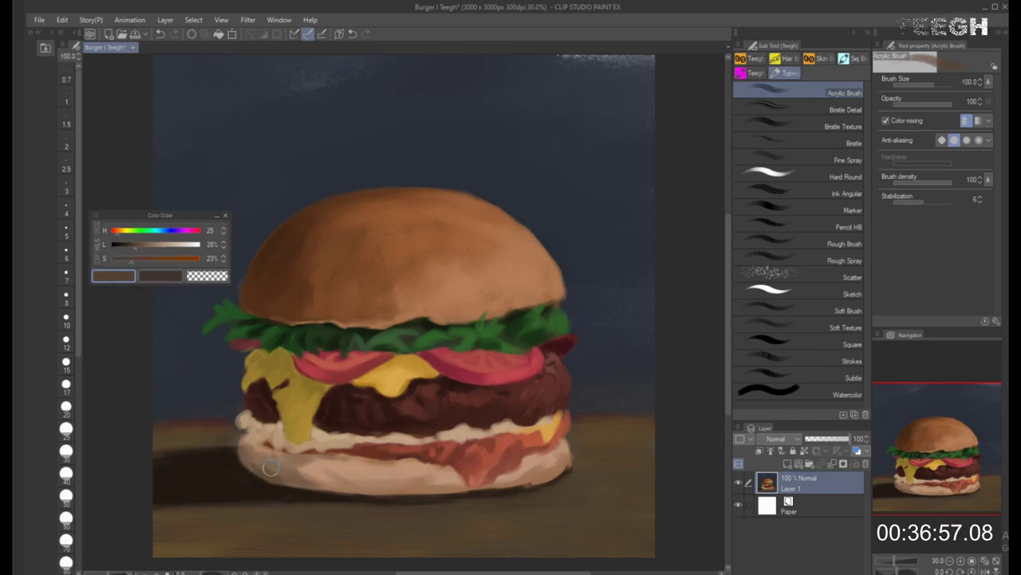
# Extend the dark brown shading along the bottom bun's underside towards its middle, using brush sizes 70 to 100
pyautogui.press('[')
pyautogui.press('[')
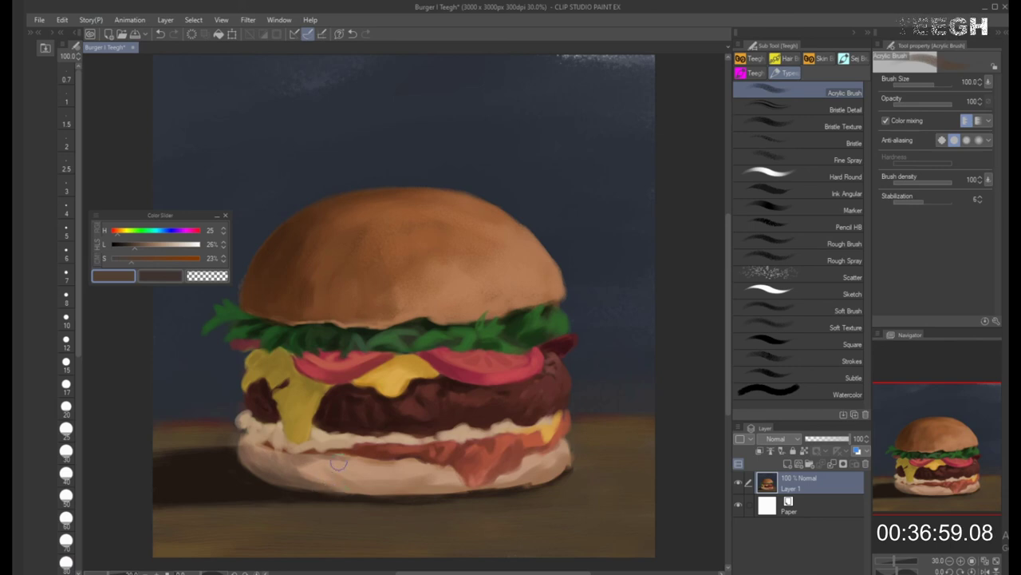
pyautogui.press(']')
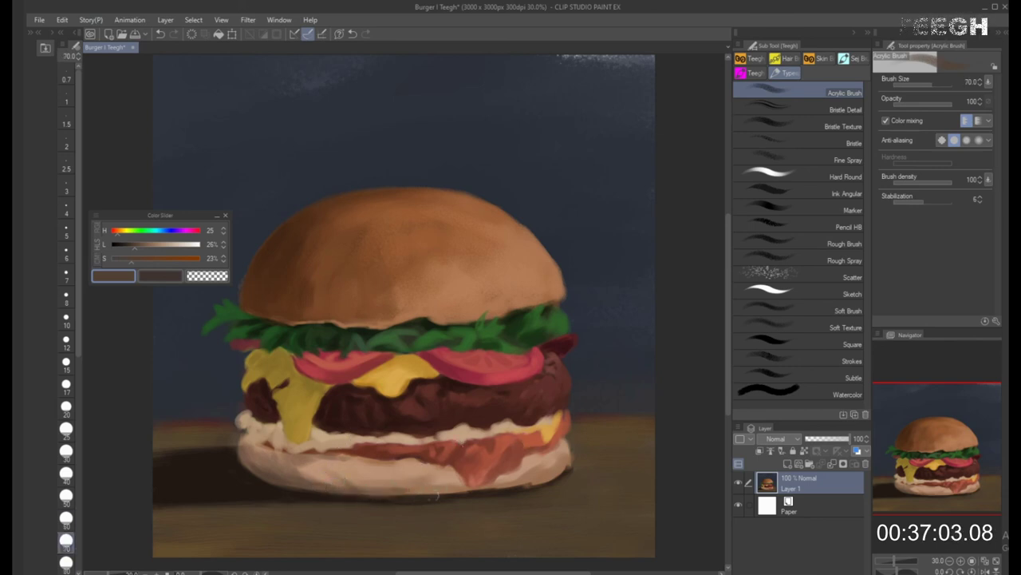
pyautogui.press(']')
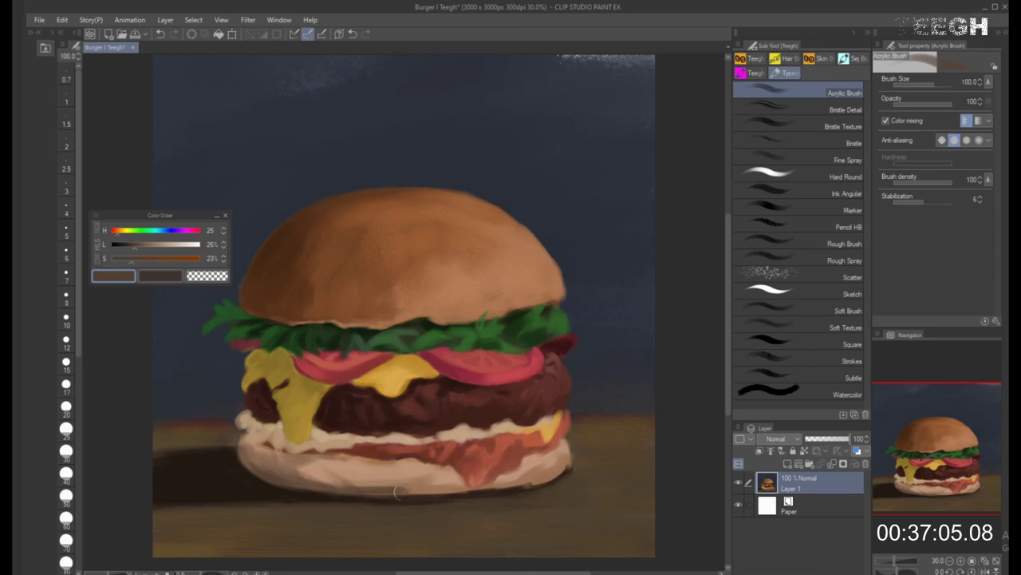
# Shade the underside of the bottom bun's right half in dark brown with brush sizes 50 to 80
pyautogui.press('[')
pyautogui.press('[')
pyautogui.press('[')
pyautogui.press('[')
pyautogui.press('[')
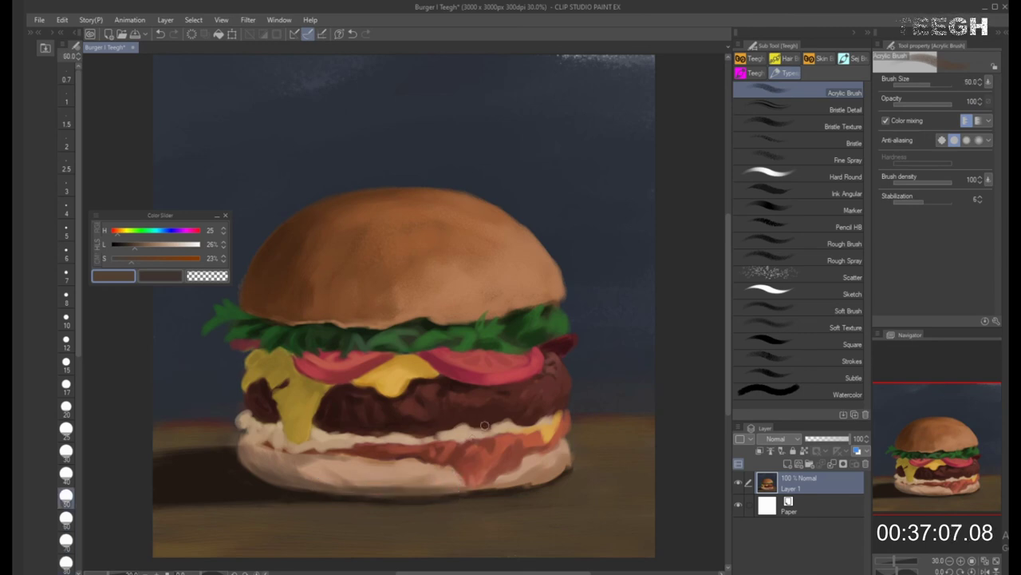
pyautogui.press(']')
pyautogui.press(']')
pyautogui.press(']')
pyautogui.press(']')
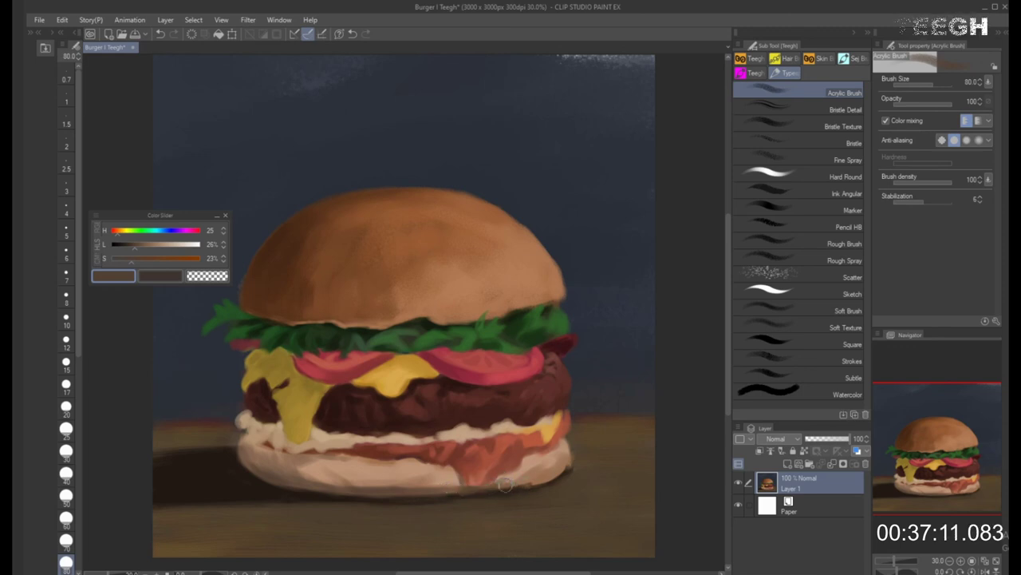
# Sample the shadow and table browns and clean up the contour beneath the bottom bun out to its right end
pyautogui.keyDown('alt'); pyautogui.click(431, 497); pyautogui.keyUp('alt')
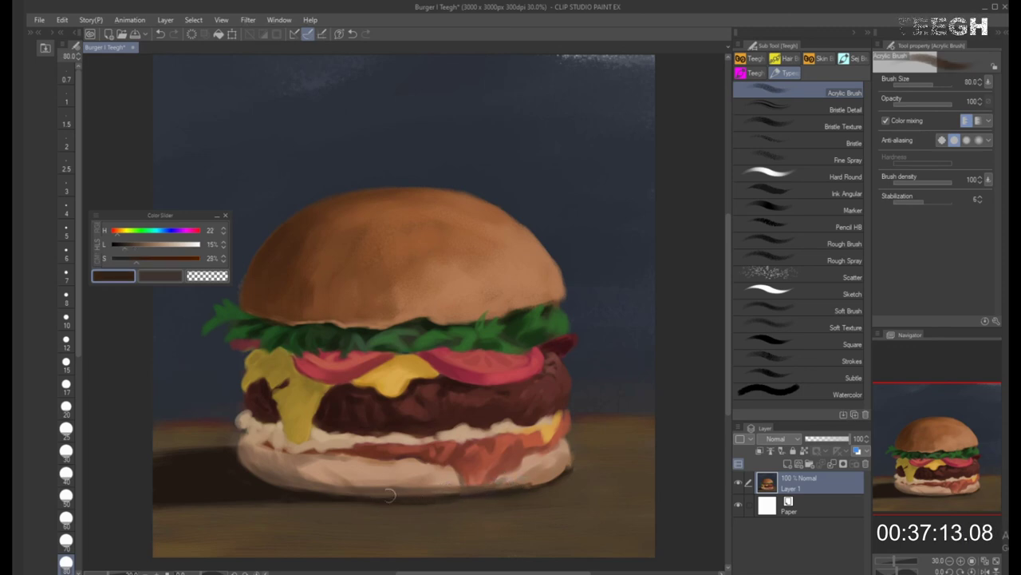
pyautogui.keyDown('alt'); pyautogui.click(420, 505); pyautogui.keyUp('alt')
pyautogui.moveTo(453, 503); pyautogui.dragTo(383, 506)
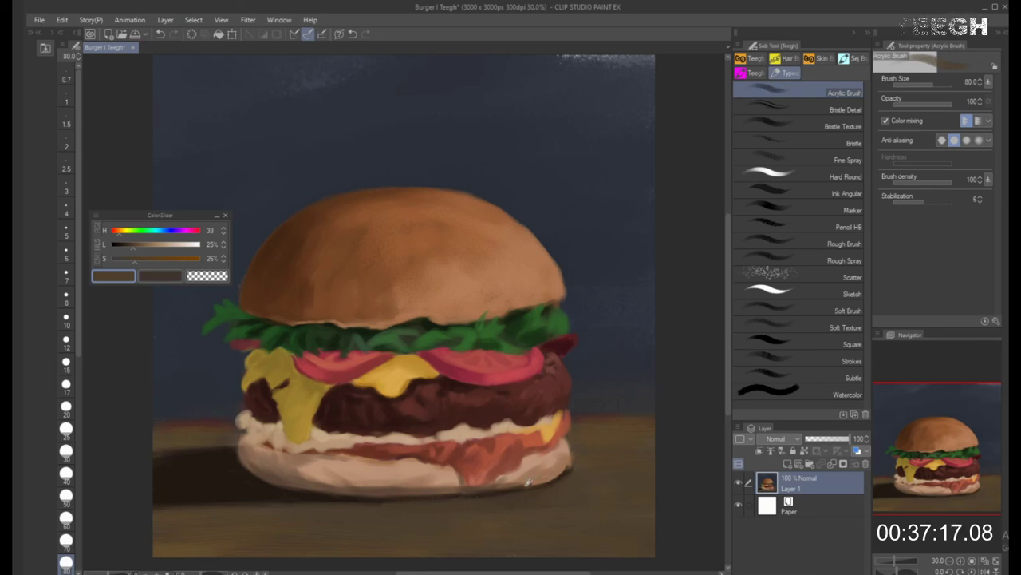
pyautogui.keyDown('alt'); pyautogui.click(515, 487); pyautogui.keyUp('alt')
pyautogui.keyDown('alt'); pyautogui.click(561, 474); pyautogui.keyUp('alt')
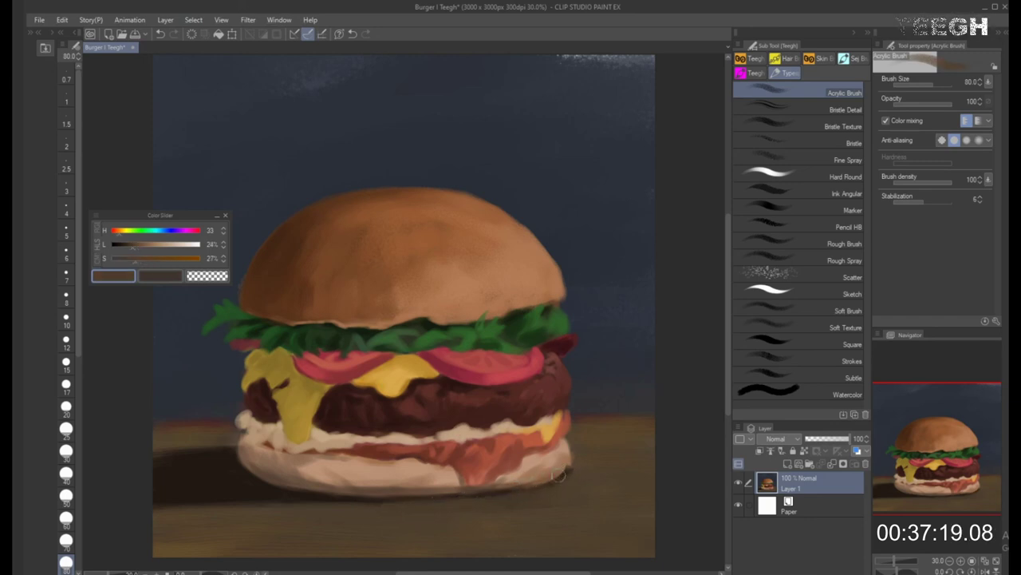
# Sample the bun's mid and light tones and repaint its right end and lower edge with the brush at size 70
pyautogui.keyDown('alt'); pyautogui.click(561, 447); pyautogui.keyUp('alt')
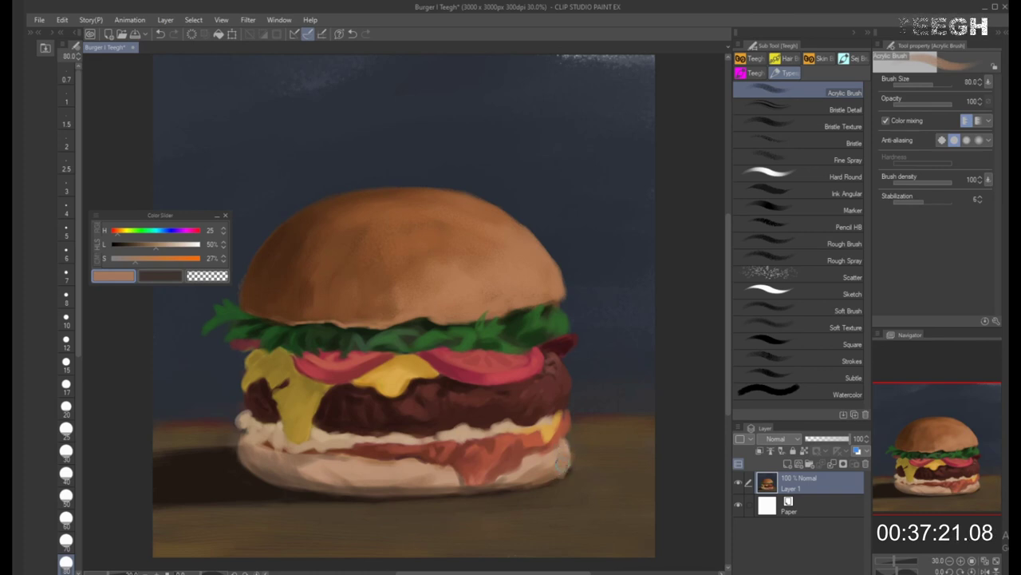
pyautogui.press('[')
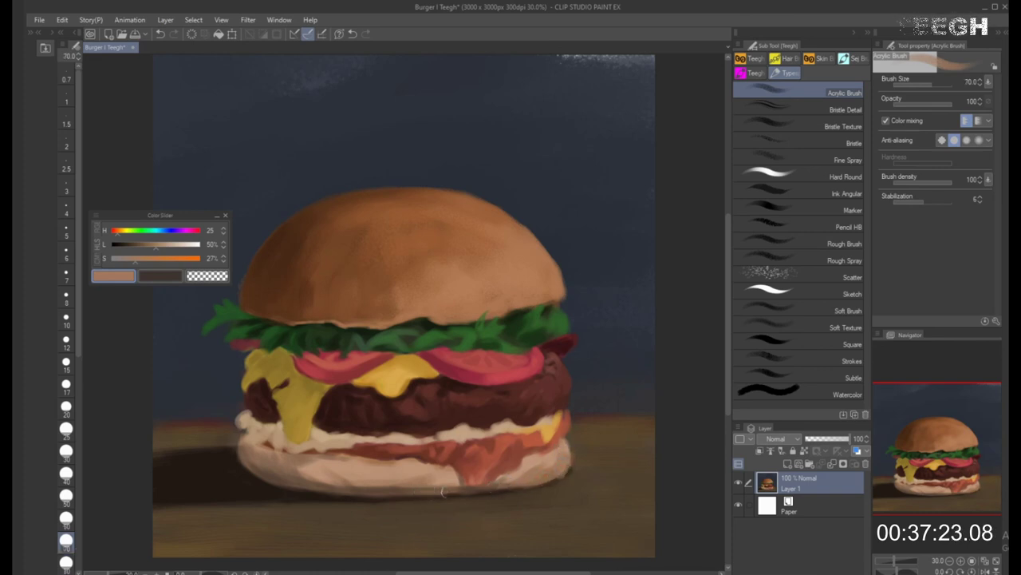
pyautogui.keyDown('alt'); pyautogui.click(448, 478); pyautogui.keyUp('alt')
pyautogui.moveTo(389, 489); pyautogui.dragTo(440, 486)
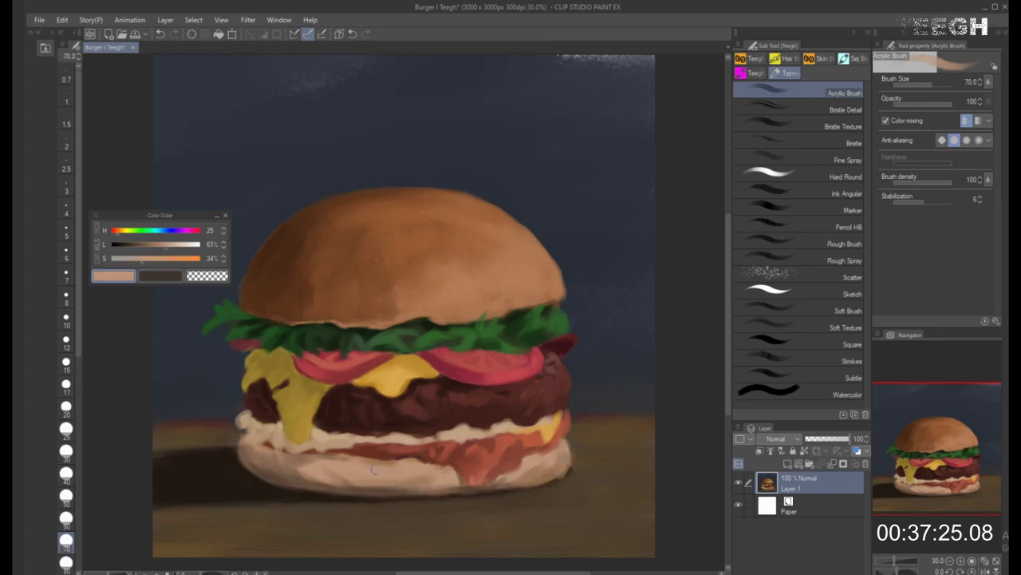
# Enlarge the brush to 170 and blend a sampled mid-brown into the left-centre of the bottom bun
pyautogui.press(']')
pyautogui.press(']')
pyautogui.press(']')
pyautogui.press(']')
pyautogui.press(']')
pyautogui.keyDown('alt'); pyautogui.click(356, 477); pyautogui.keyUp('alt')
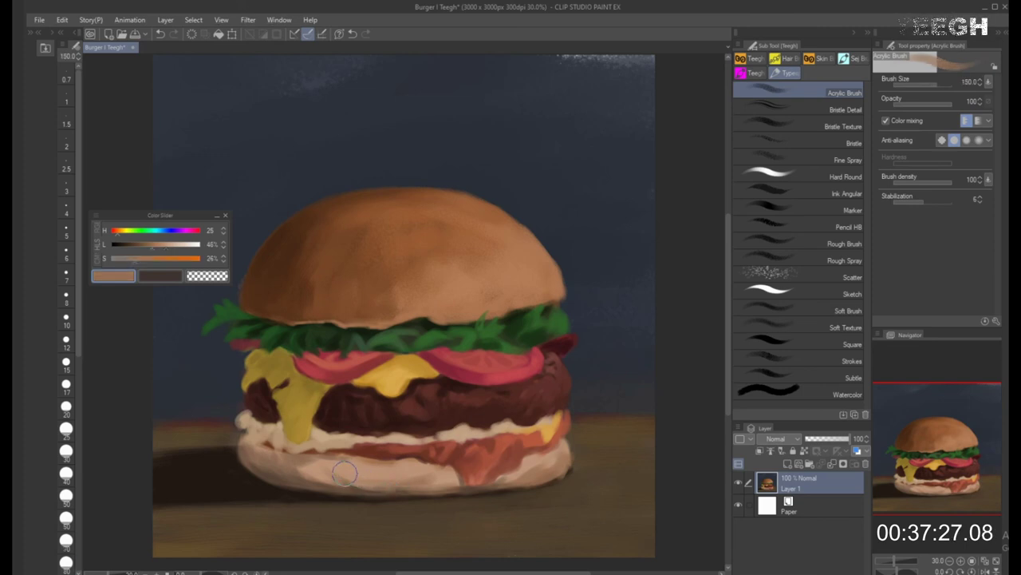
pyautogui.press(']')
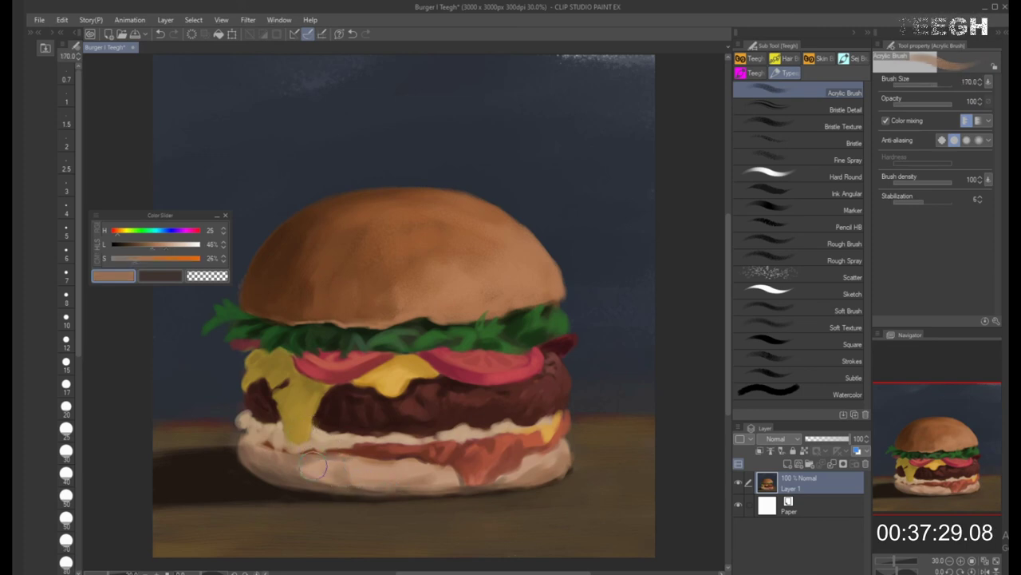
# Shrink the brush to 70 and refine the light-to-shadow transition on the bottom bun with sampled bun tones
pyautogui.press('[')
pyautogui.press('[')
pyautogui.press('[')
pyautogui.press('[')
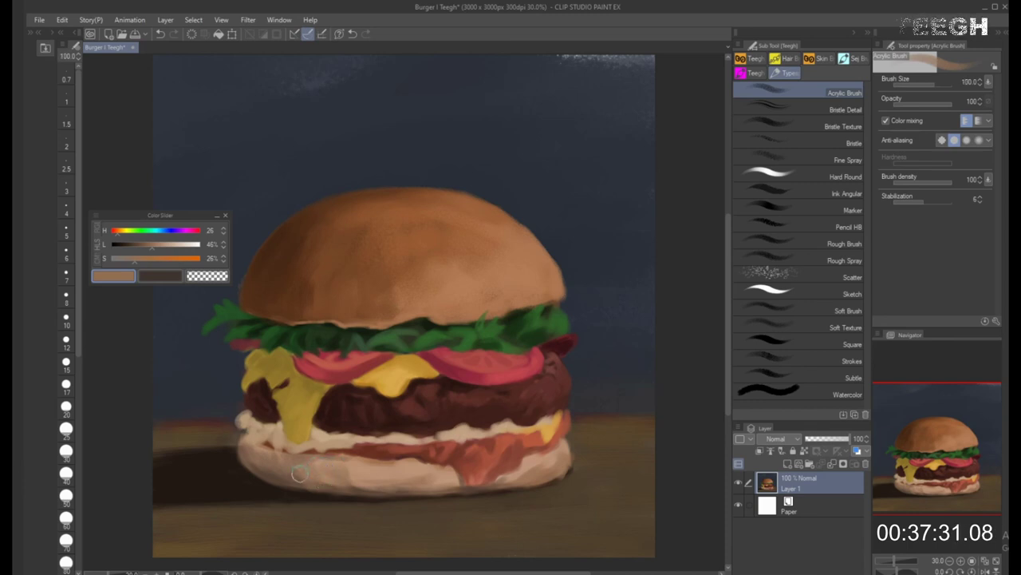
pyautogui.press('[')
pyautogui.press('[')
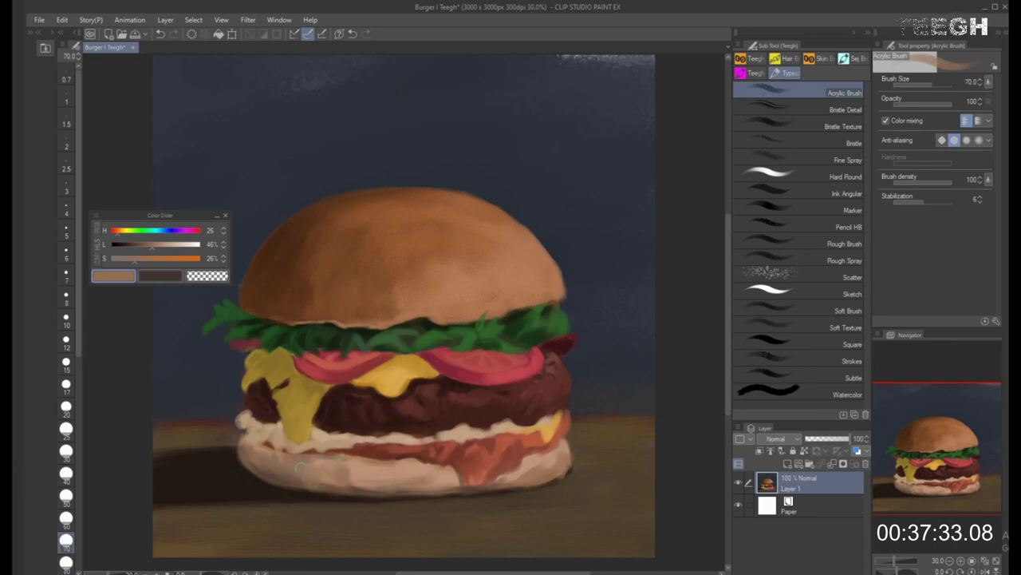
pyautogui.keyDown('alt'); pyautogui.click(324, 471); pyautogui.keyUp('alt')
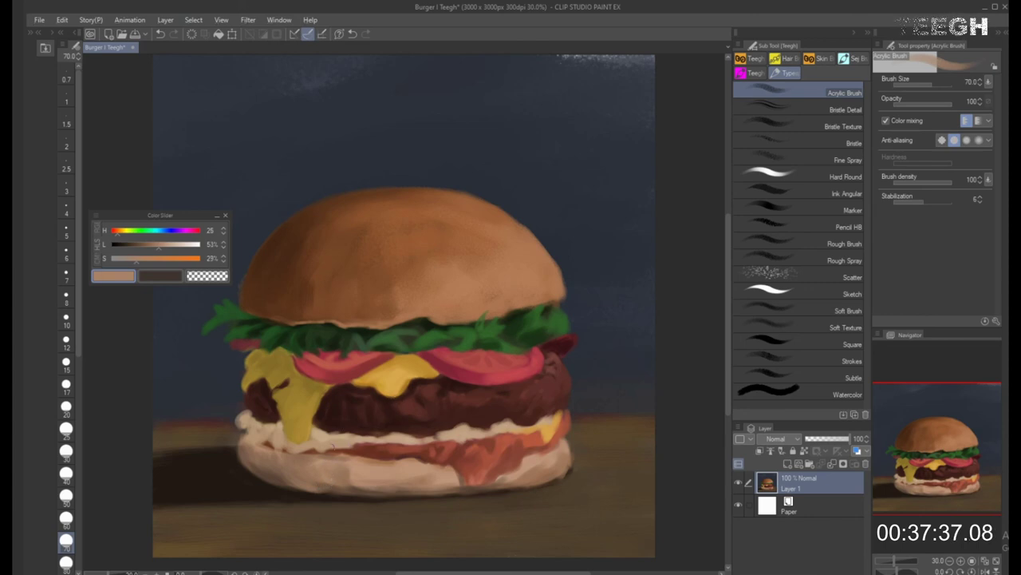
# Sample the darker bun brown and soften the shading on the bottom bun's left side with the brush at size 120
pyautogui.keyDown('alt'); pyautogui.click(289, 471); pyautogui.keyUp('alt')
pyautogui.press(']')
pyautogui.press(']')
pyautogui.press(']')
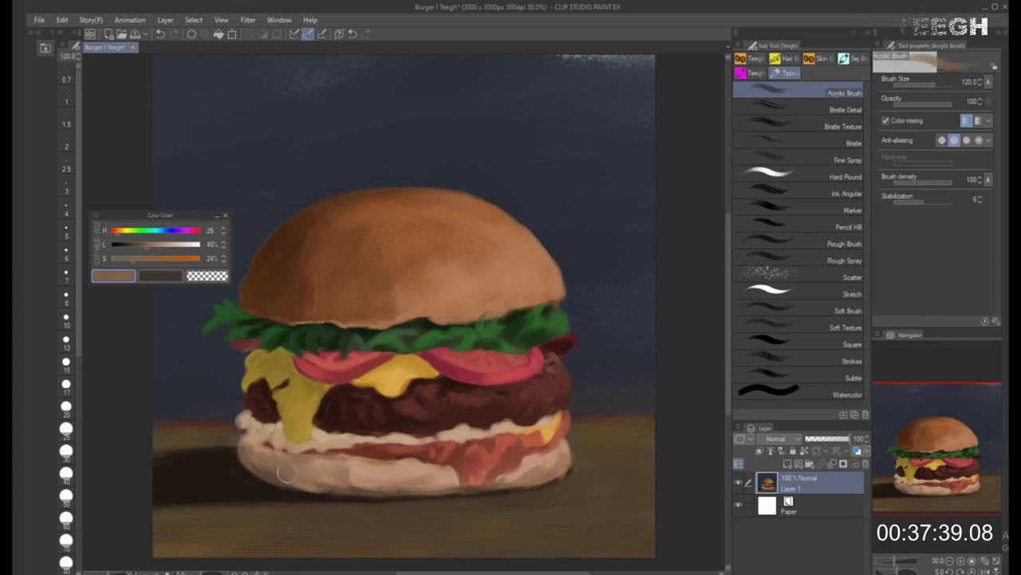
pyautogui.keyDown('alt'); pyautogui.click(286, 470); pyautogui.keyUp('alt')
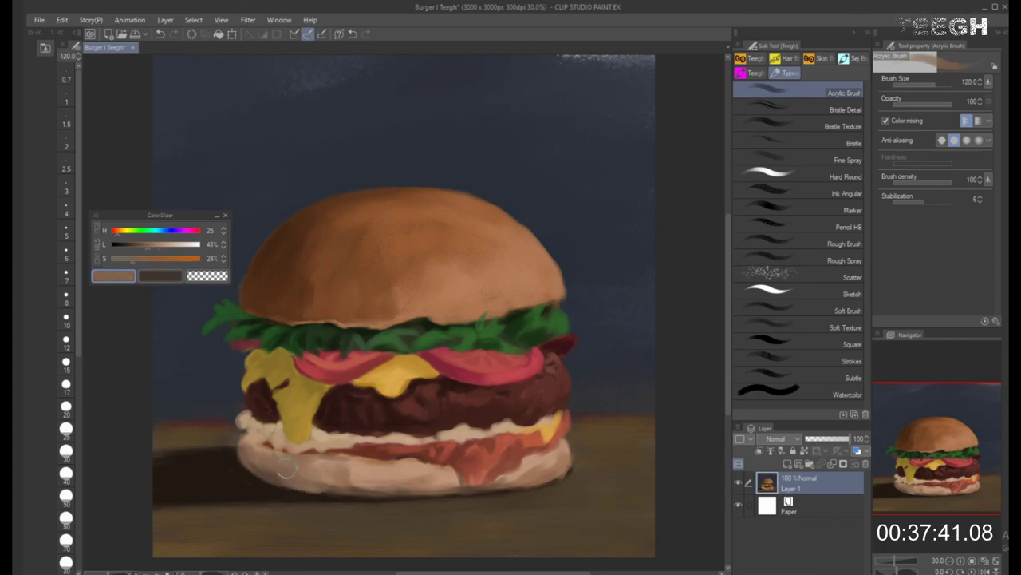
# Sample the edge brown and the dark cast shadow, and redefine the bottom bun's lower-left contour at brush size 100
pyautogui.keyDown('alt'); pyautogui.click(328, 488); pyautogui.keyUp('alt')
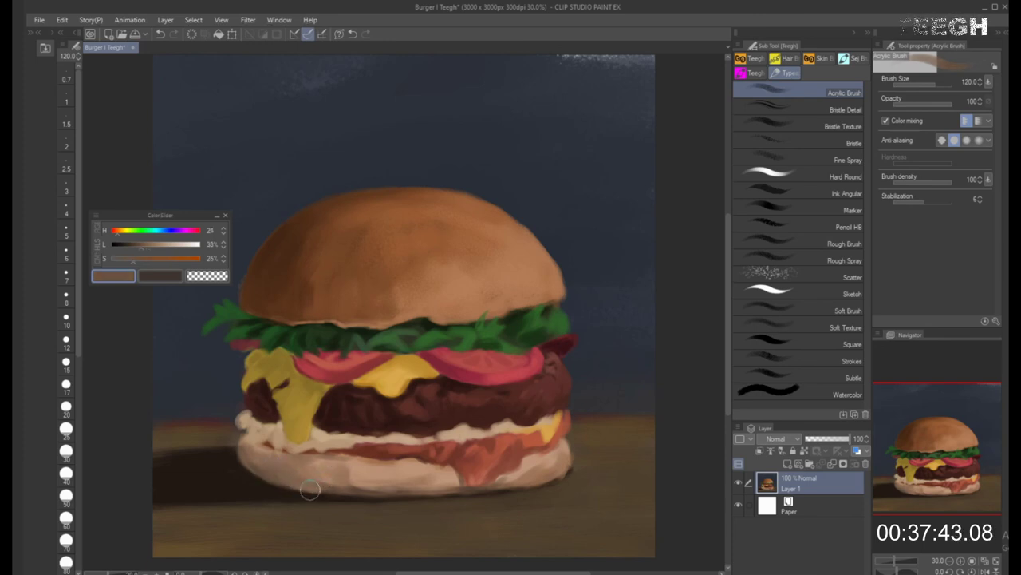
pyautogui.keyDown('alt'); pyautogui.click(303, 492); pyautogui.keyUp('alt')
pyautogui.moveTo(276, 486); pyautogui.dragTo(307, 493)
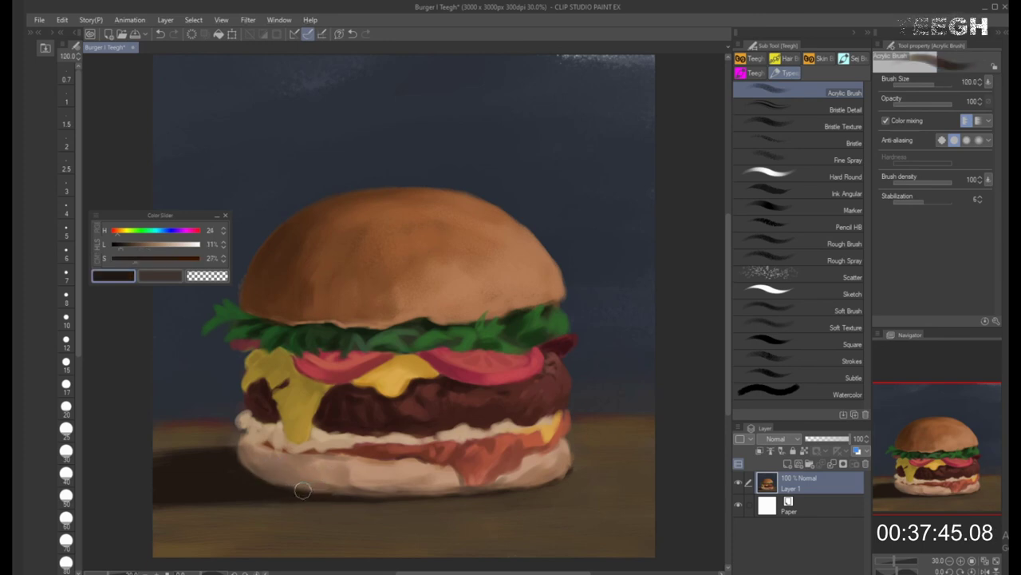
# Blend the bottom bun's left and centre shading with sampled bun browns, enlarging the brush to 120
pyautogui.keyDown('alt'); pyautogui.click(269, 468); pyautogui.keyUp('alt')
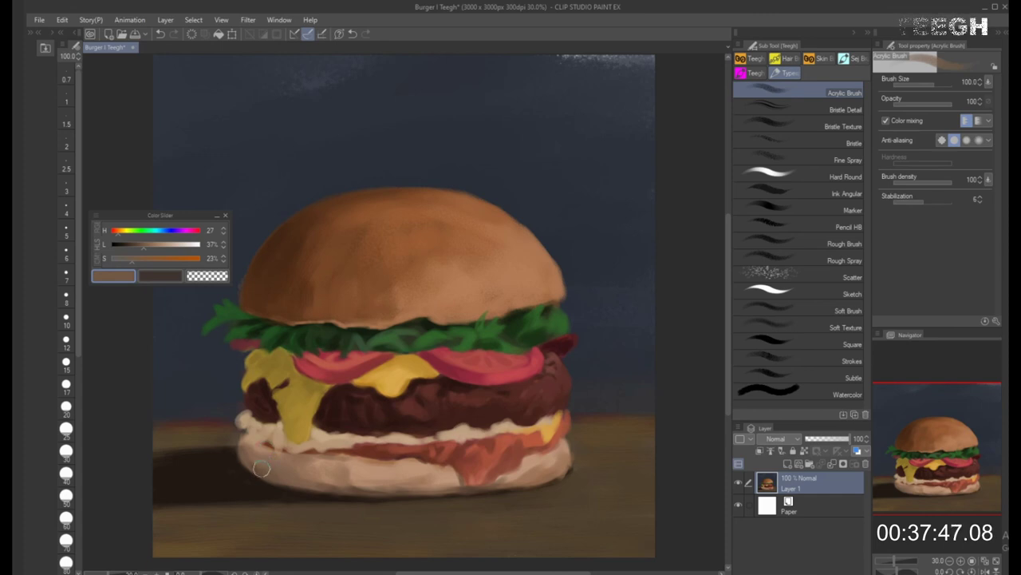
pyautogui.keyDown('alt'); pyautogui.click(351, 469); pyautogui.keyUp('alt')
pyautogui.press(']')
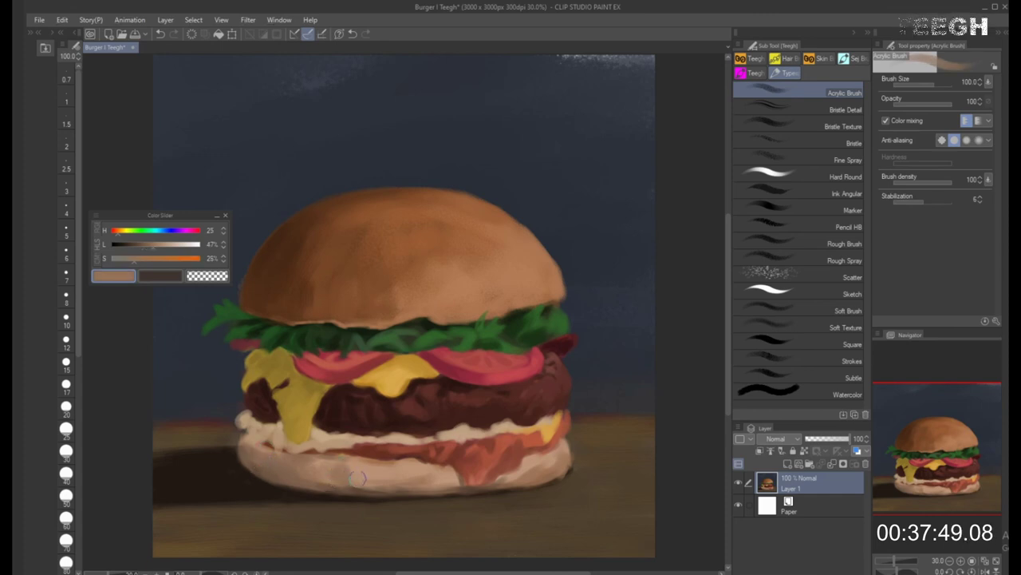
pyautogui.keyDown('alt'); pyautogui.click(355, 478); pyautogui.keyUp('alt')
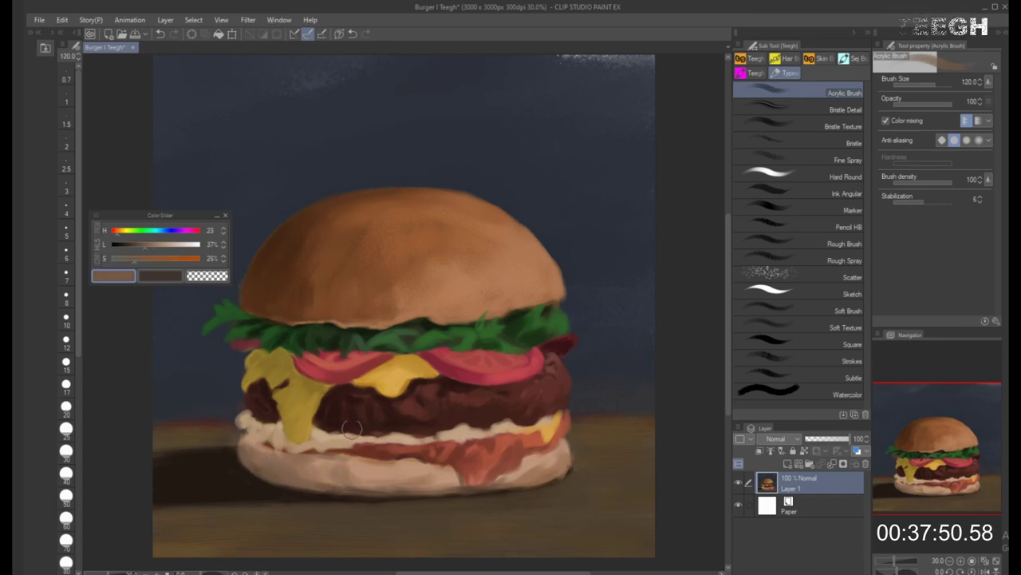
# Refine the bottom bun's centre shading and lower edge with sampled light, mid and dark bun tones, shrinking the brush to 70
pyautogui.keyDown('alt'); pyautogui.click(367, 468); pyautogui.keyUp('alt')
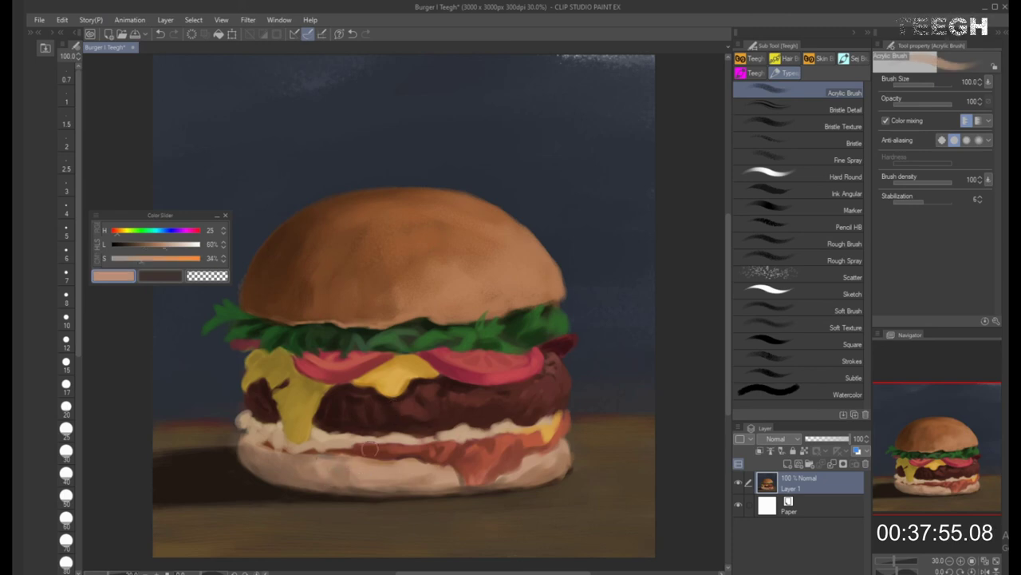
pyautogui.press('[')
pyautogui.press('[')
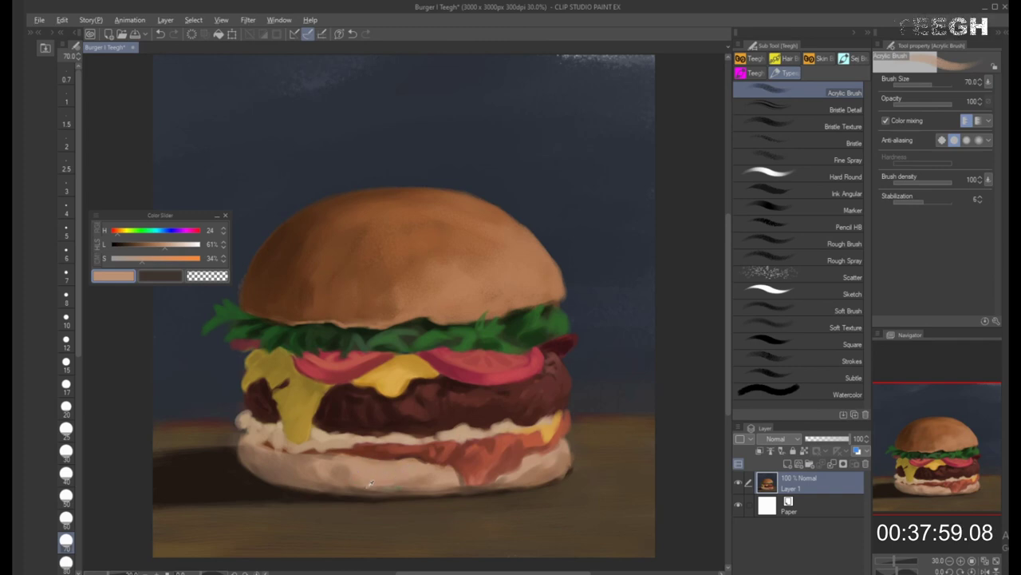
pyautogui.keyDown('alt'); pyautogui.click(375, 486); pyautogui.keyUp('alt')
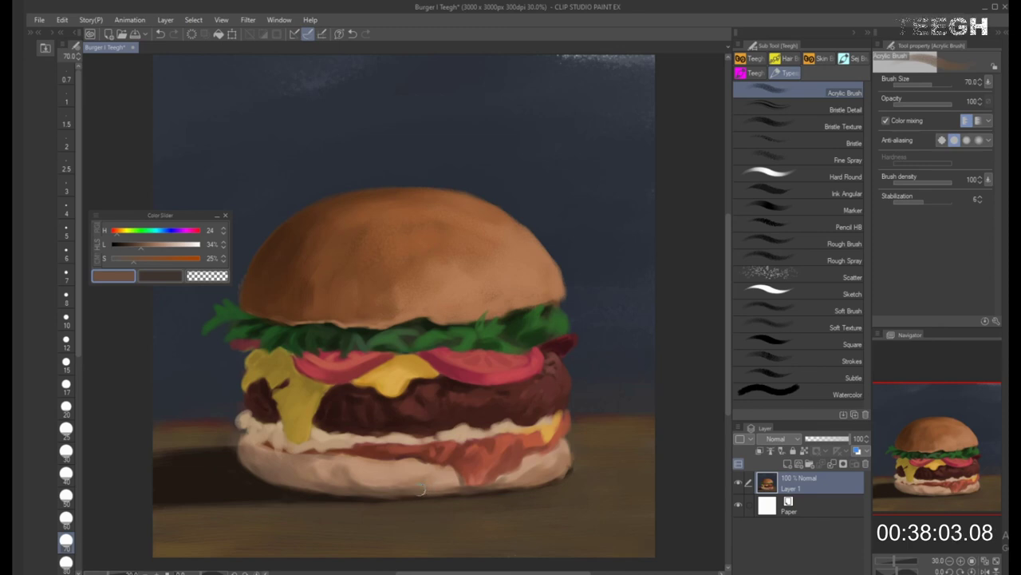
pyautogui.keyDown('alt'); pyautogui.click(361, 498); pyautogui.keyUp('alt')
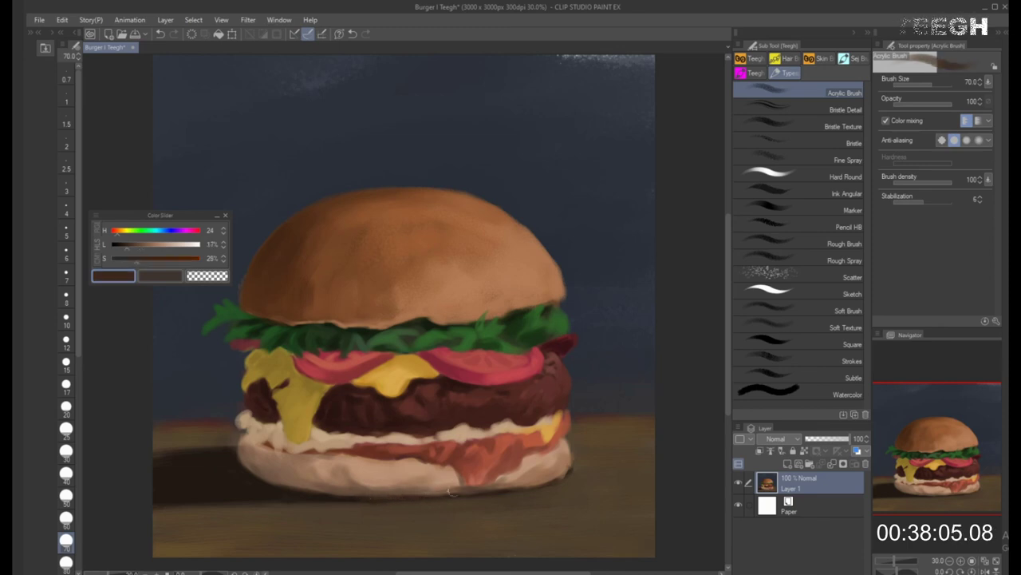
# Clean up the right edge of the bottom bun with sampled edge and bun tones, reducing the brush to 50
pyautogui.keyDown('alt'); pyautogui.click(560, 443); pyautogui.keyUp('alt')
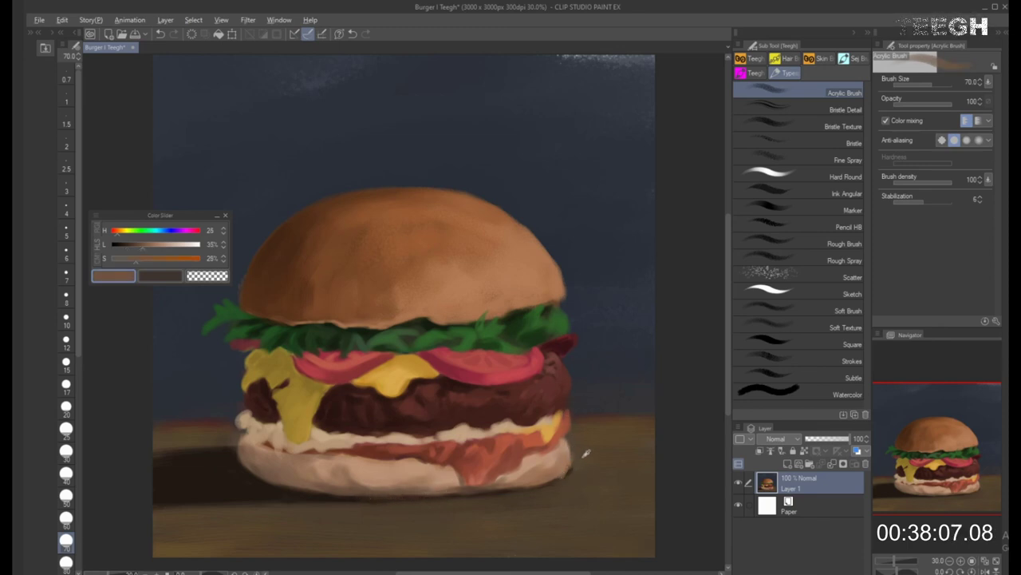
pyautogui.keyDown('alt'); pyautogui.click(575, 449); pyautogui.keyUp('alt')
pyautogui.press('[')
pyautogui.keyDown('alt'); pyautogui.click(566, 451); pyautogui.keyUp('alt')
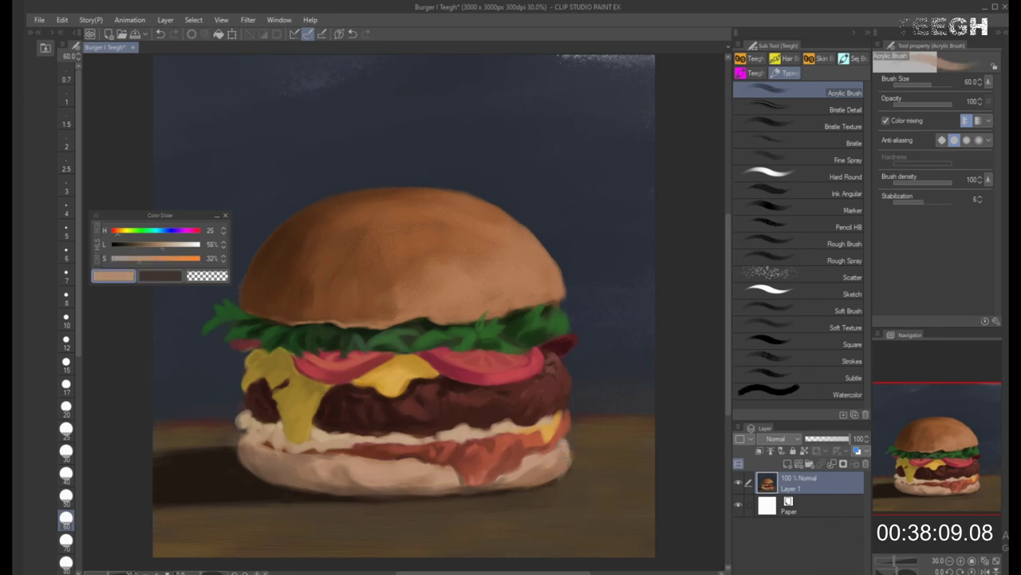
pyautogui.press('[')
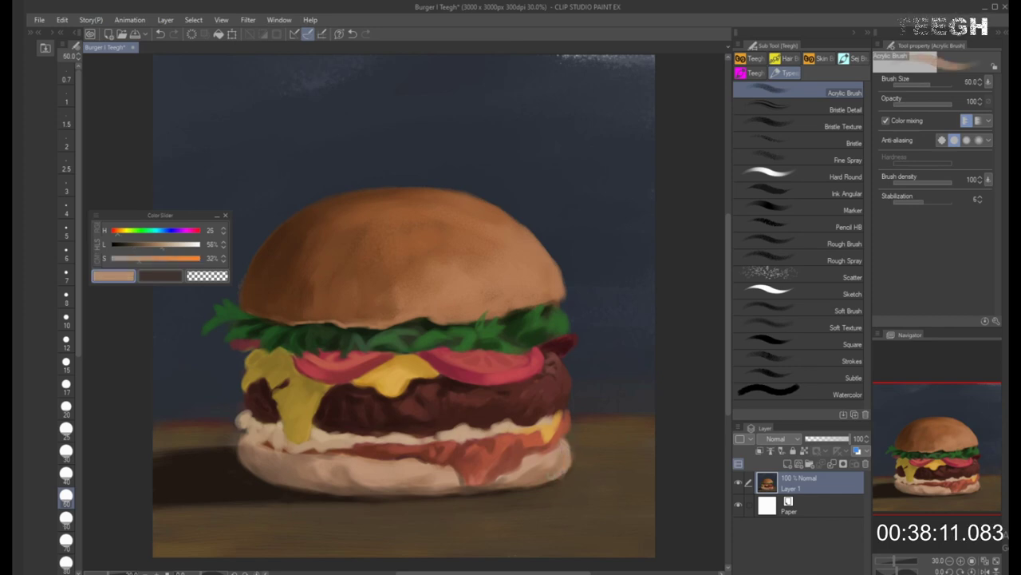
# Smooth the light tan on the bottom bun's right end and round its lower-right contour at brush size 80
pyautogui.press(']')
pyautogui.press(']')
pyautogui.press(']')
pyautogui.press(']')
pyautogui.press(']')
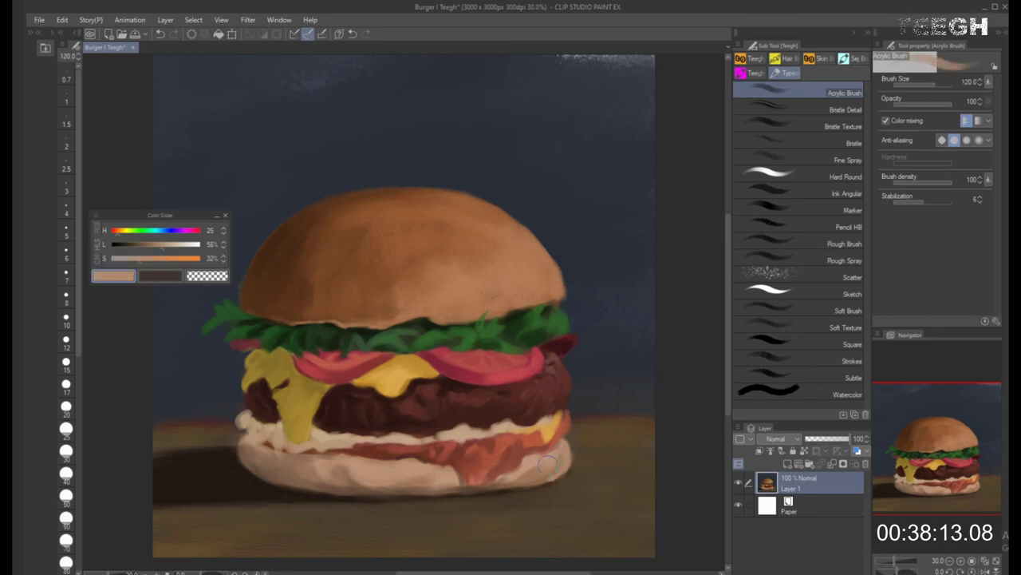
pyautogui.press('[')
pyautogui.press('[')
pyautogui.moveTo(549, 477); pyautogui.dragTo(565, 459)
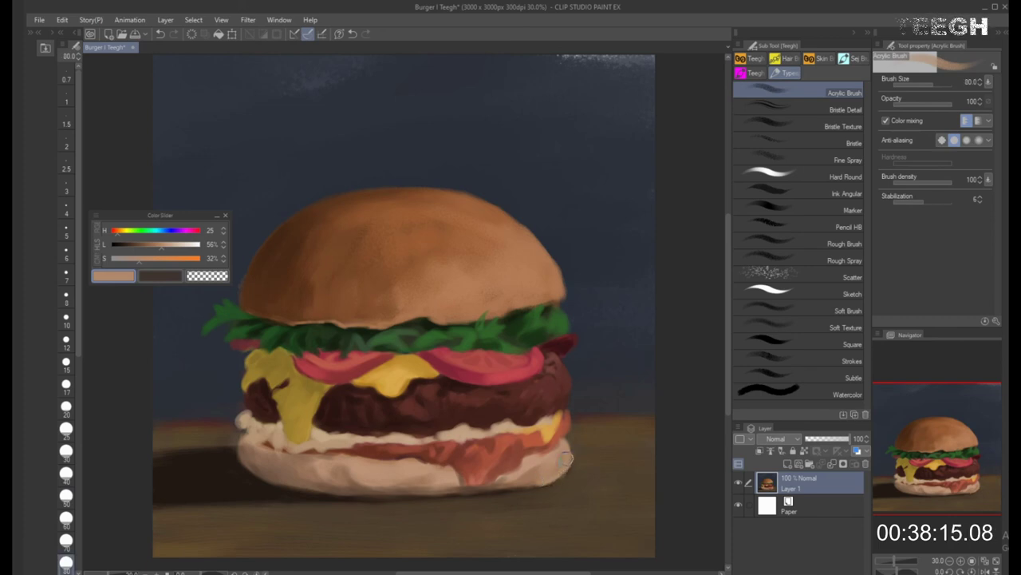
# Sample the dark brown at the bun's base, set lightness to 0%, and paint a thin contact shadow under its centre at brush size 25
pyautogui.keyDown('alt'); pyautogui.click(526, 483); pyautogui.keyUp('alt')
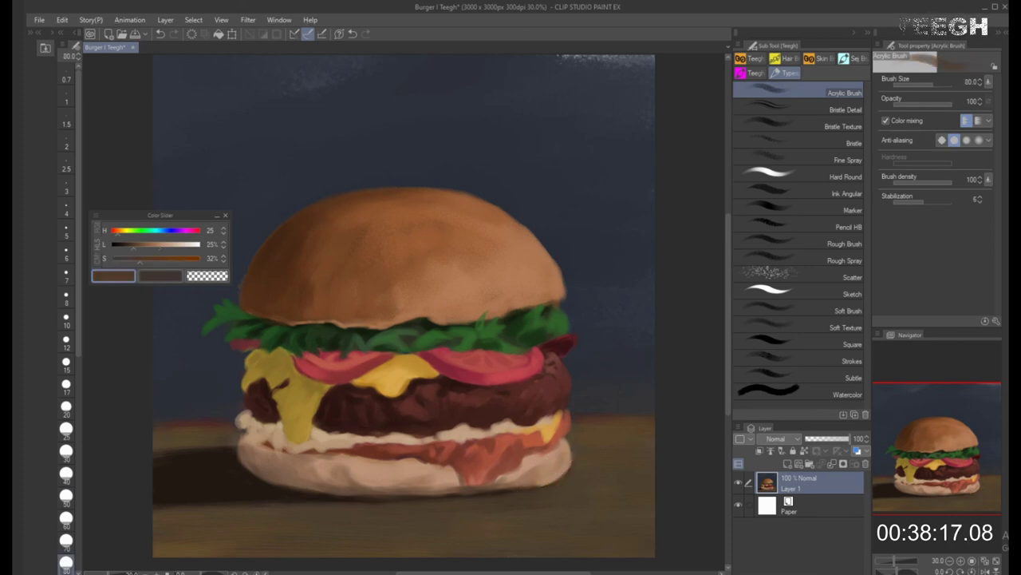
pyautogui.moveTo(133, 246); pyautogui.dragTo(104, 253)
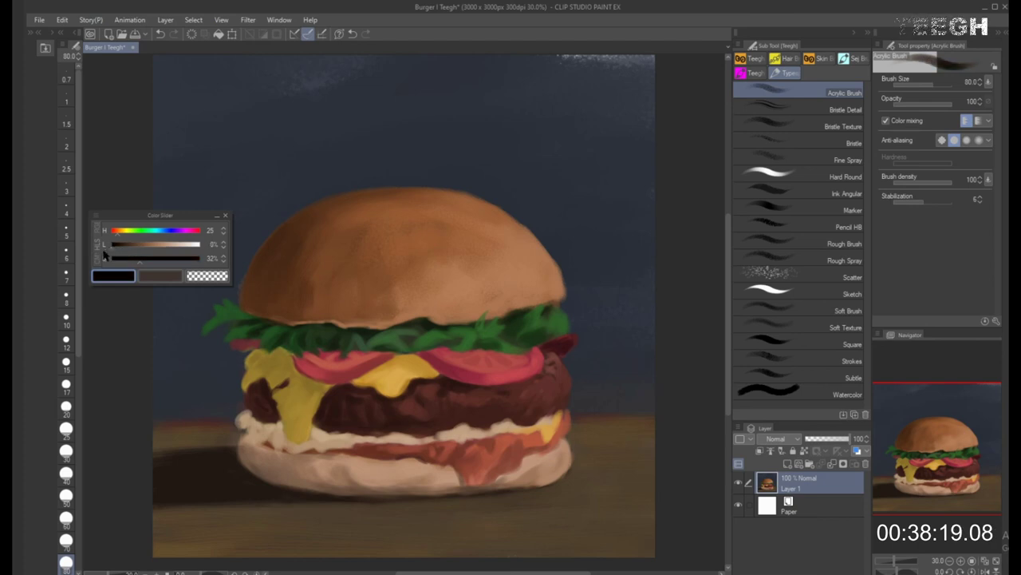
pyautogui.press('[')
pyautogui.press('[')
pyautogui.press('[')
pyautogui.press('[')
pyautogui.press('[')
pyautogui.press('[')
pyautogui.moveTo(359, 495); pyautogui.dragTo(387, 496)
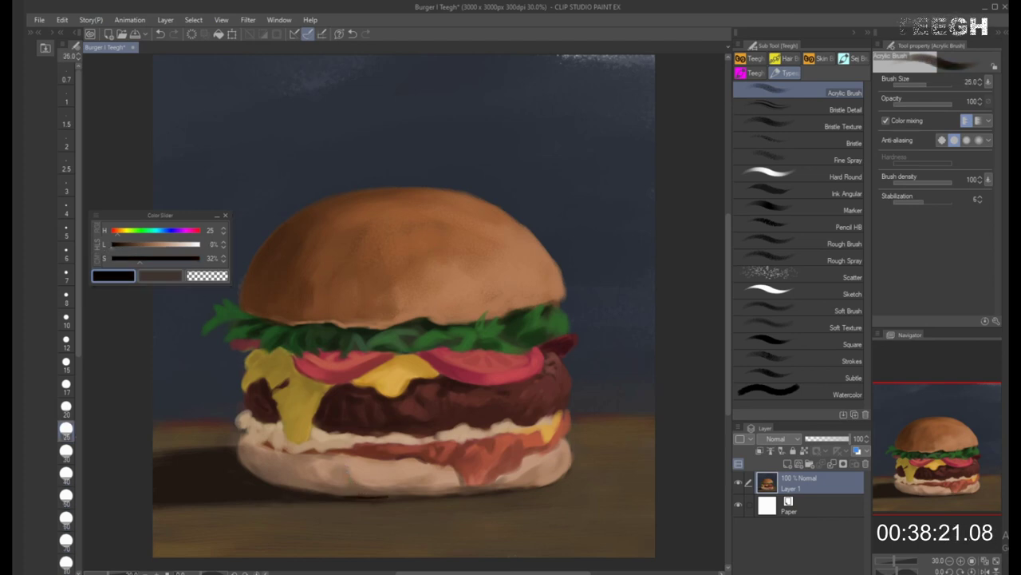
# Extend the black contact shadow along the underside of the bottom bun to its right end at brush size 50
pyautogui.press(']')
pyautogui.press(']')
pyautogui.press(']')
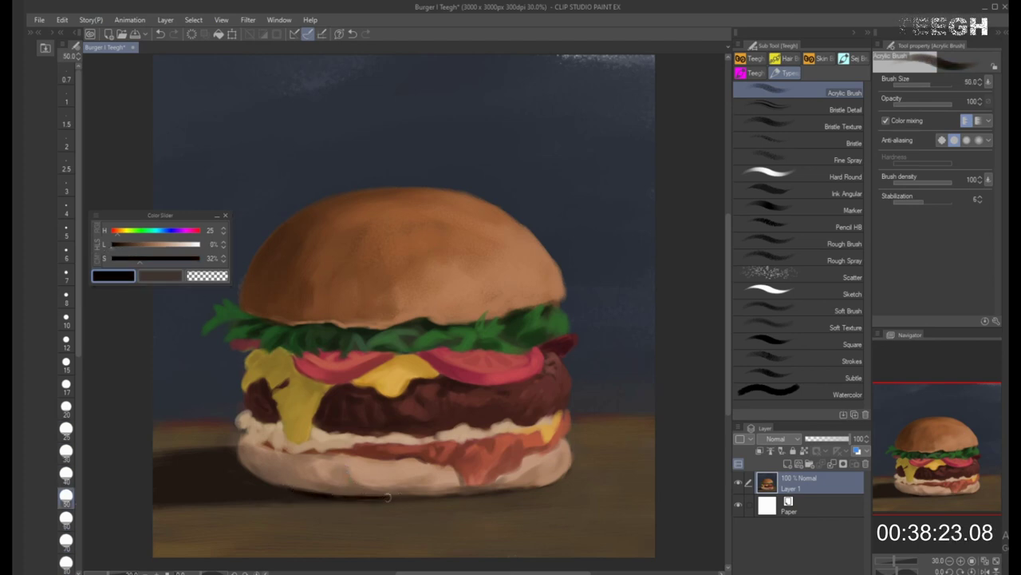
pyautogui.moveTo(389, 497); pyautogui.dragTo(545, 487)
# Enlarge the brush to 120 and deepen the cast shadow left of the bottom bun with black and sampled shadow tones
pyautogui.press(']')
pyautogui.press(']')
pyautogui.press(']')
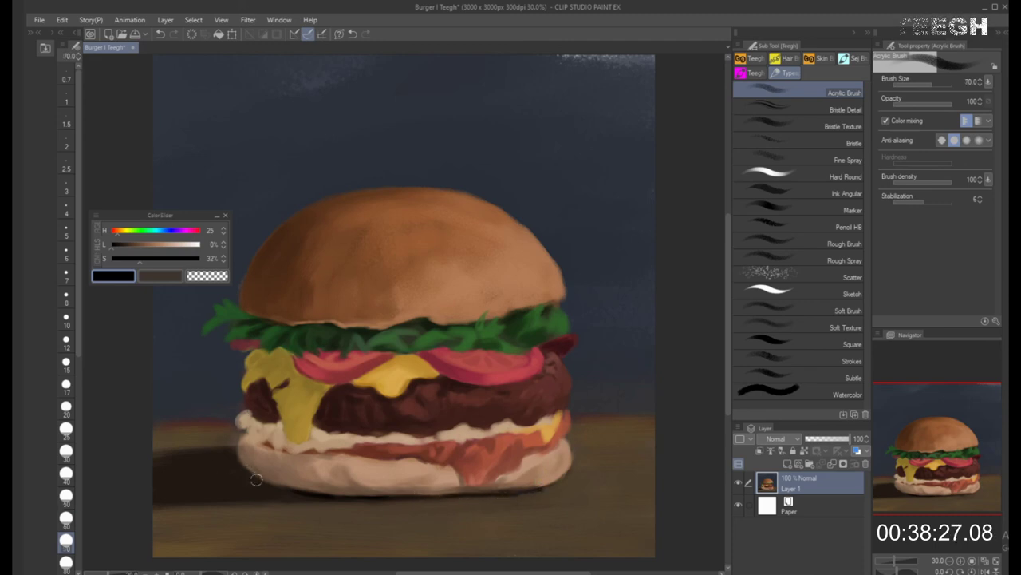
pyautogui.press(']')
pyautogui.press(']')
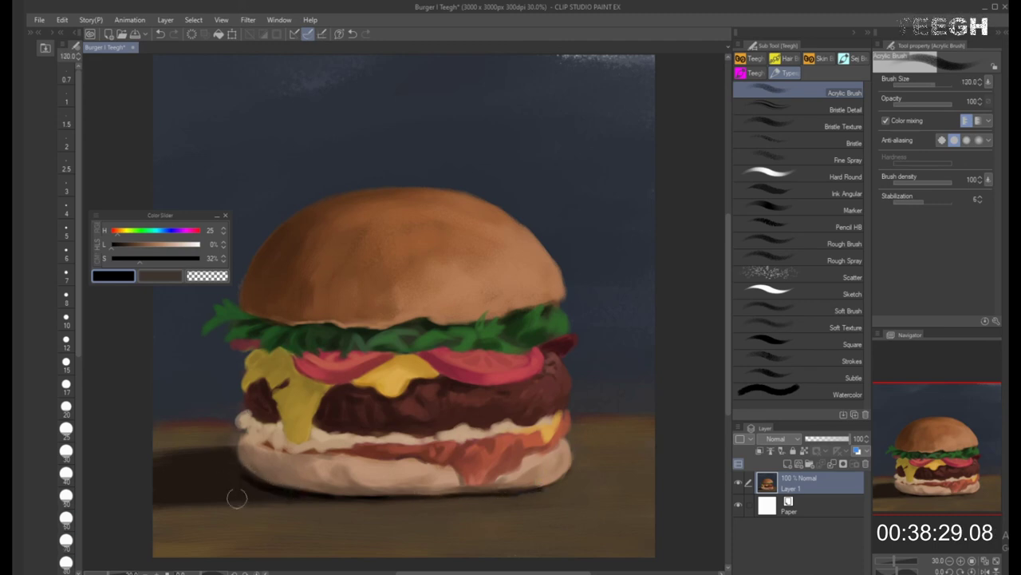
pyautogui.moveTo(228, 483)
pyautogui.mouseDown()
pyautogui.moveTo(307, 494)
pyautogui.moveTo(200, 478)
pyautogui.moveTo(245, 472)
pyautogui.moveTo(174, 485)
pyautogui.moveTo(255, 487)
pyautogui.moveTo(259, 501)
pyautogui.moveTo(227, 490)
pyautogui.moveTo(270, 492)
pyautogui.mouseUp()
pyautogui.keyDown('alt'); pyautogui.click(252, 501); pyautogui.keyUp('alt')
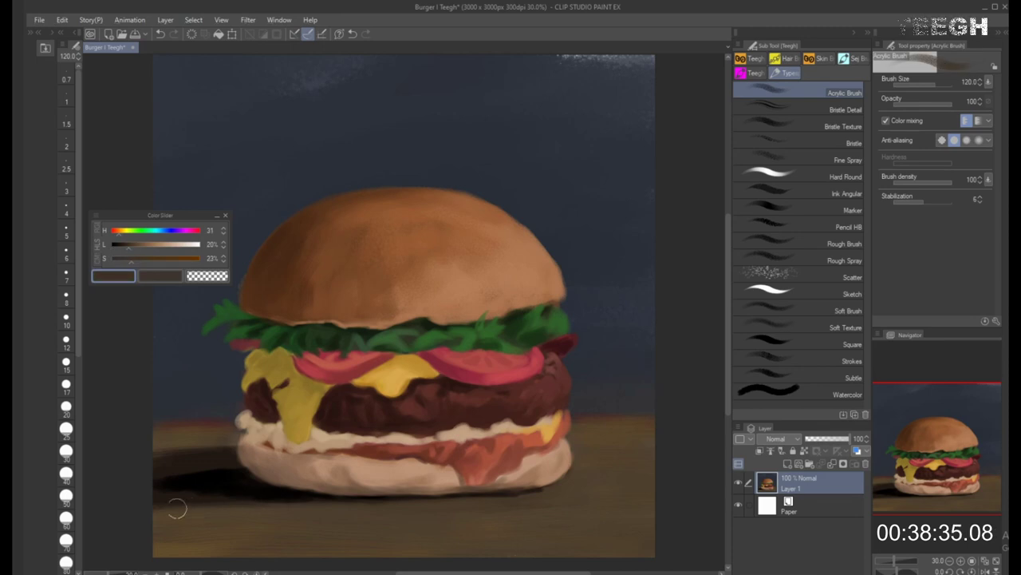
pyautogui.keyDown('alt'); pyautogui.click(289, 493); pyautogui.keyUp('alt')
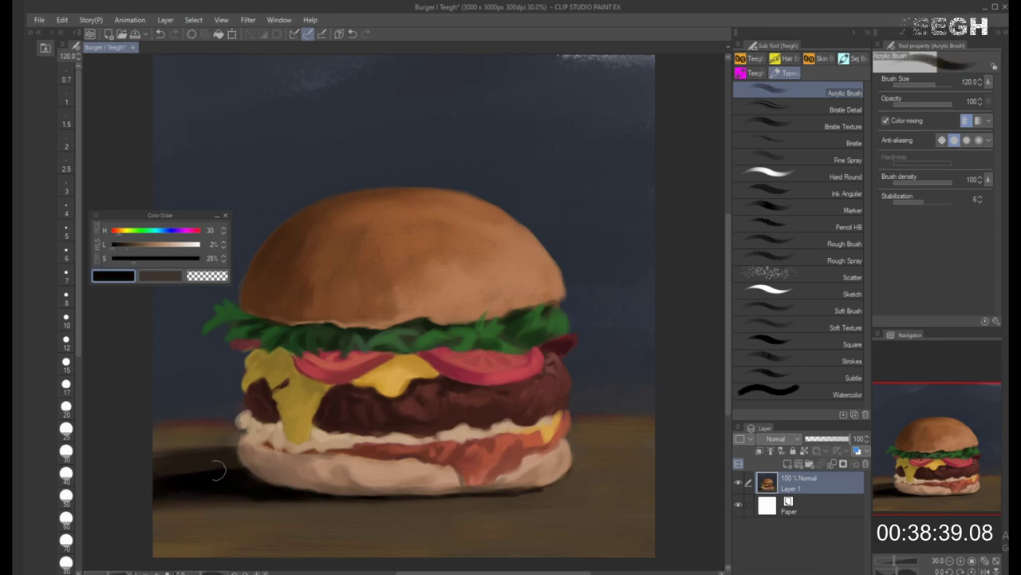
pyautogui.moveTo(220, 471); pyautogui.dragTo(169, 476)
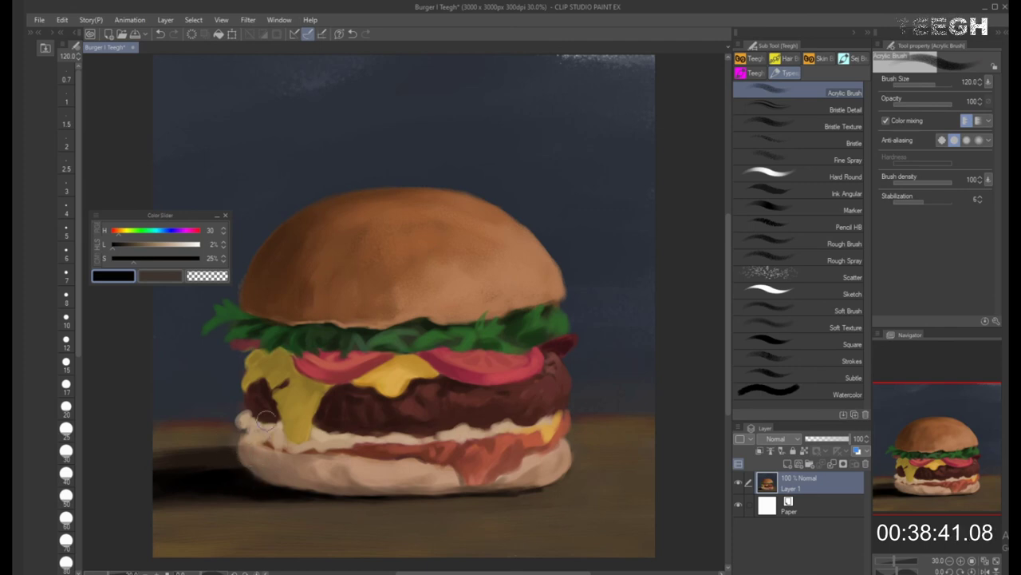
# Touch up the bottom bun's left side with sampled browns and redefine its lower-left contour with the sampled shadow black at brush size 70
pyautogui.keyDown('alt'); pyautogui.click(263, 467); pyautogui.keyUp('alt')
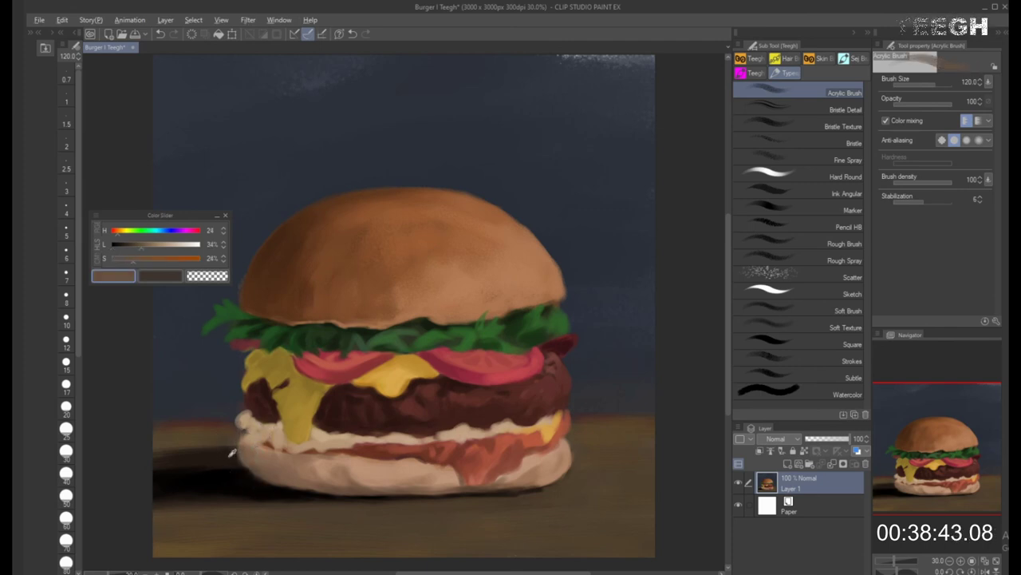
pyautogui.keyDown('alt'); pyautogui.click(243, 463); pyautogui.keyUp('alt')
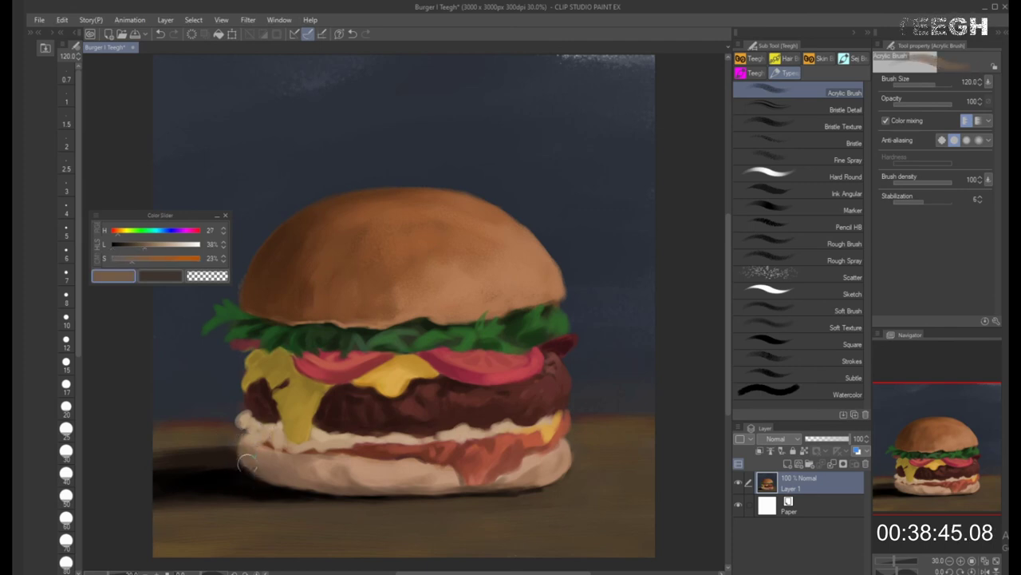
pyautogui.press('[')
pyautogui.press('[')
pyautogui.press('[')
pyautogui.keyDown('alt'); pyautogui.click(254, 486); pyautogui.keyUp('alt')
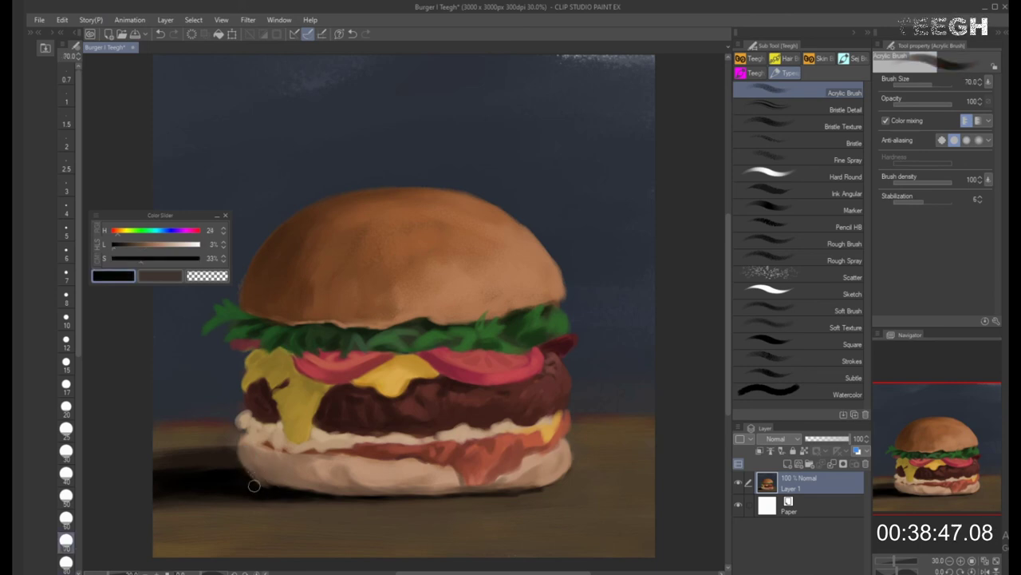
pyautogui.moveTo(249, 479); pyautogui.dragTo(288, 491)
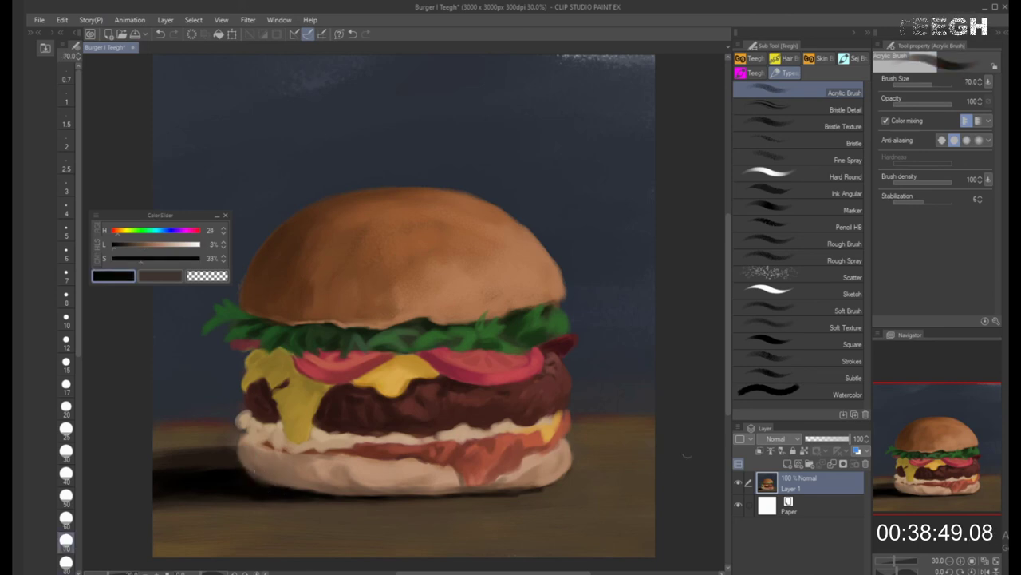
# Sample the top bun's brown, lower its lightness to 18%, and darken the top bun's left side with the brush enlarged to 200
pyautogui.keyDown('alt'); pyautogui.click(337, 256); pyautogui.keyUp('alt')
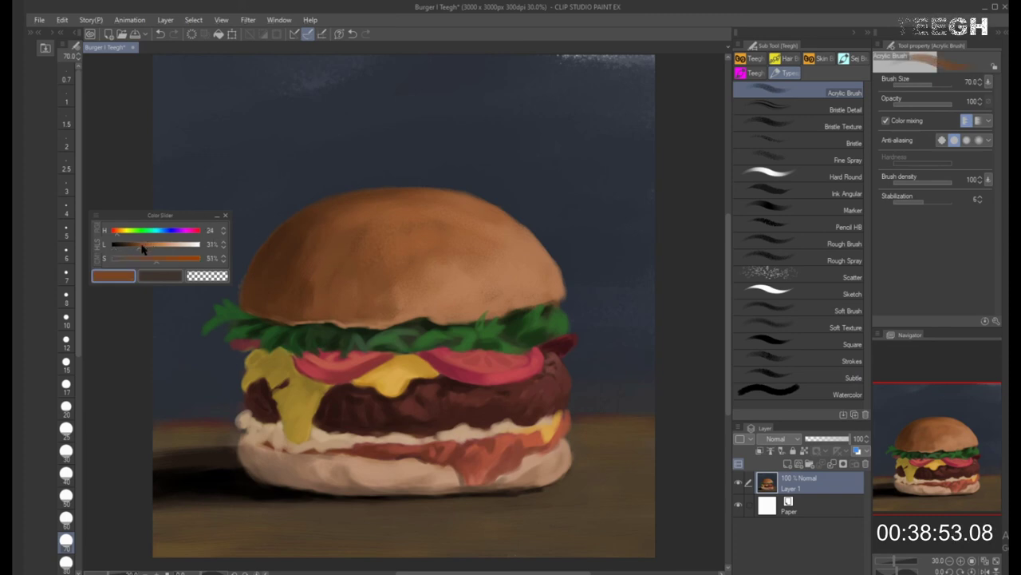
pyautogui.moveTo(140, 245); pyautogui.dragTo(127, 245)
pyautogui.press(']')
pyautogui.press(']')
pyautogui.press(']')
pyautogui.press(']')
pyautogui.press(']')
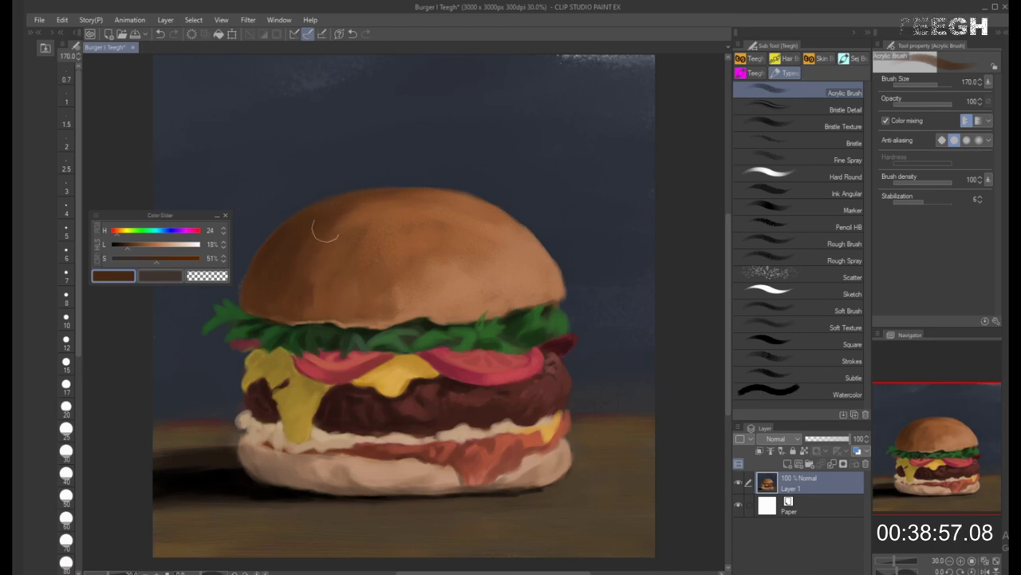
pyautogui.press(']')
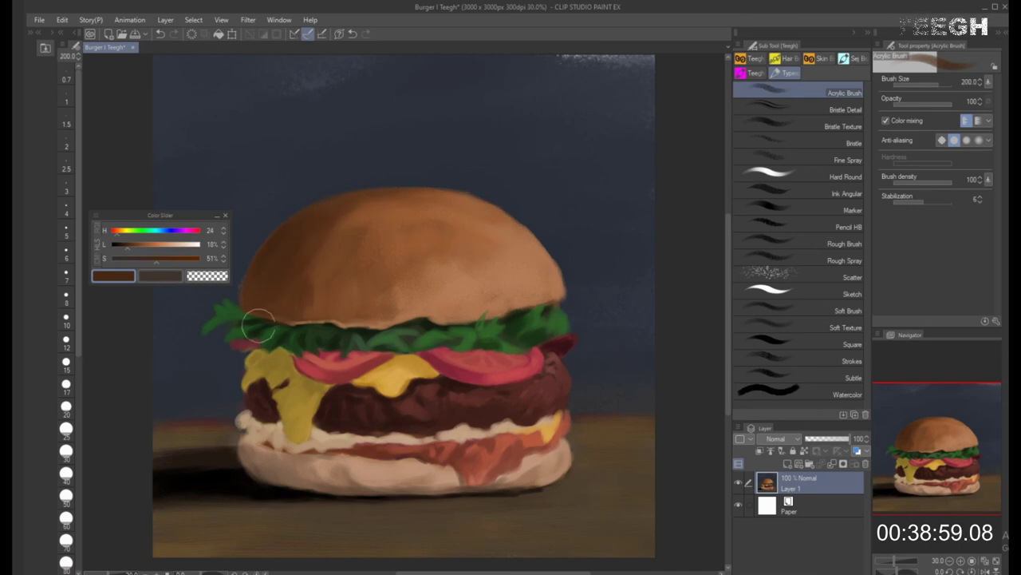
# Raise the brown's lightness to 60% and paint a highlight on the right half of the top bun, enlarging the brush to 200
pyautogui.click(172, 246)
pyautogui.click(164, 245)
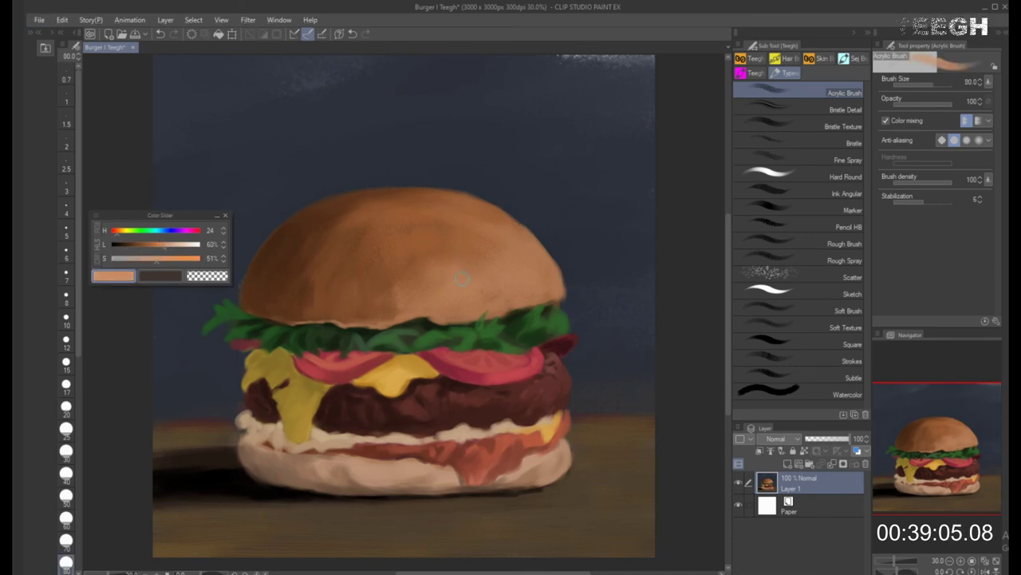
pyautogui.press('[')
pyautogui.press(']')
pyautogui.press(']')
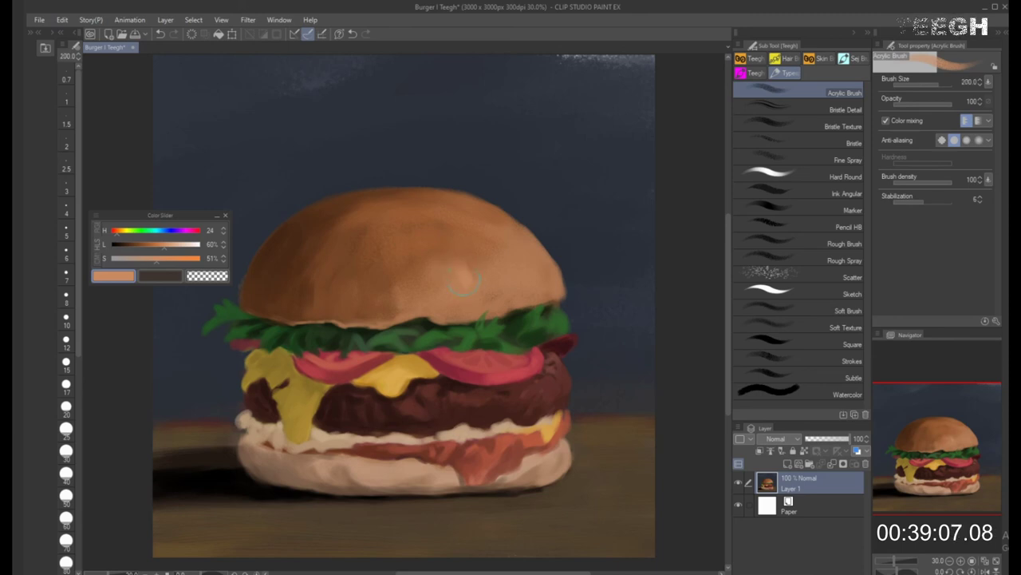
# Raise the lightness to 67% and broaden the highlight toward the top bun's right side at brush size 200
pyautogui.click(170, 250)
pyautogui.press('[')
pyautogui.press('[')
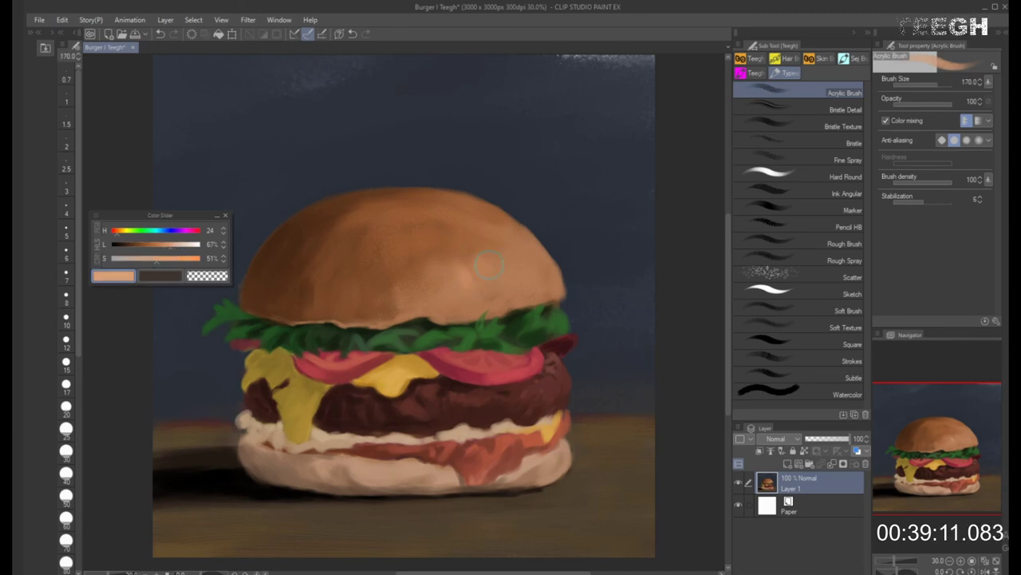
pyautogui.press(']')
pyautogui.press(']')
pyautogui.moveTo(466, 276); pyautogui.dragTo(491, 267)
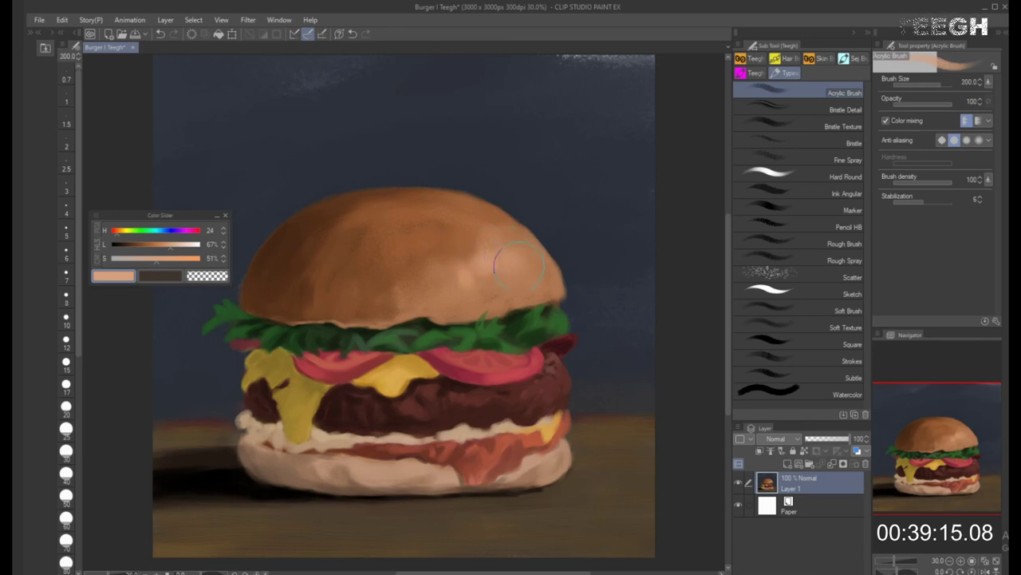
# Add a light highlight spot near the centre of the top bun, reducing the brush to 150
pyautogui.press('[')
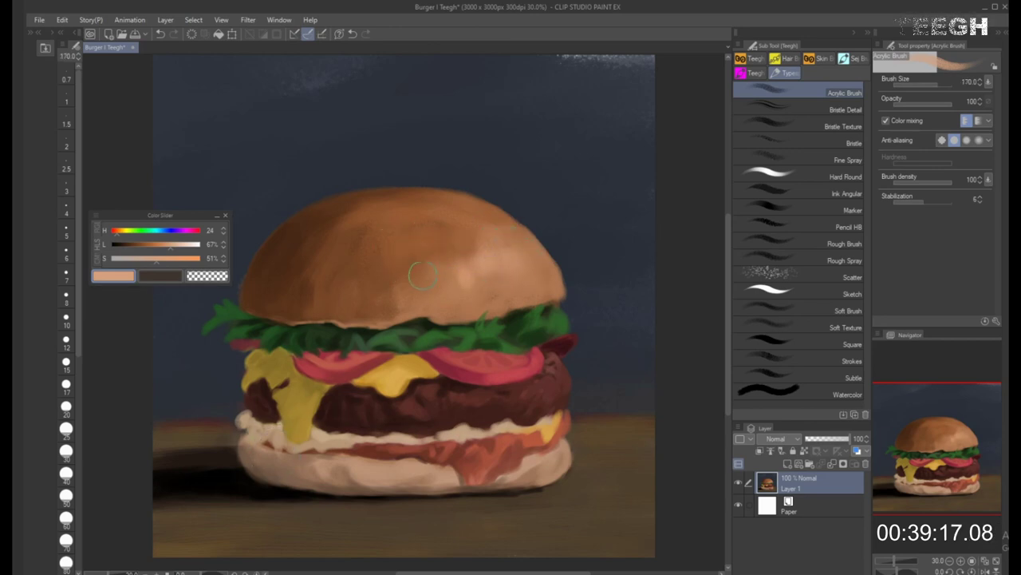
pyautogui.press('[')
pyautogui.press('[')
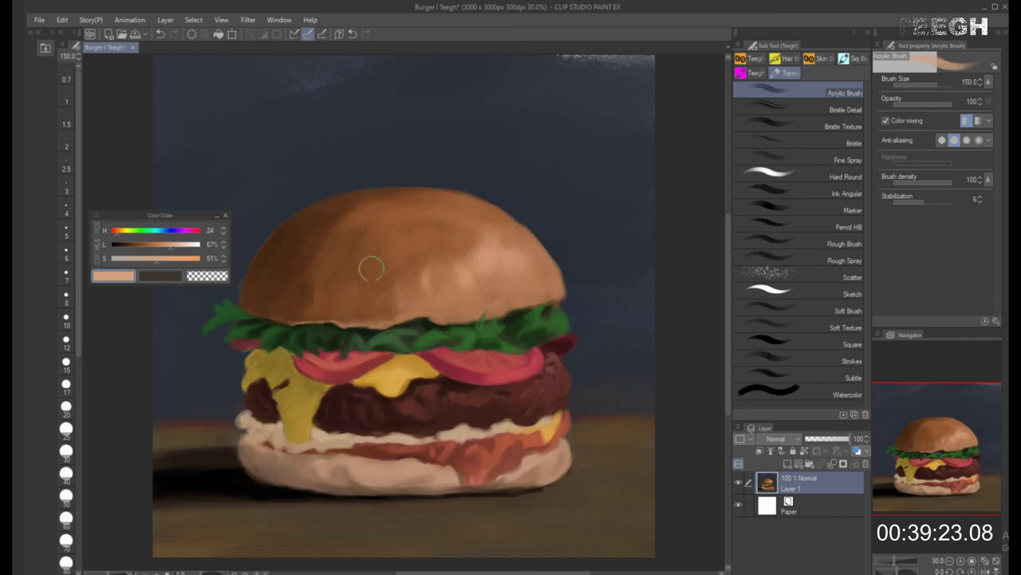
# Paint small highlights along the top bun's lower centre at brush sizes 70 to 100 and blend them with sampled bun tones
pyautogui.press('[')
pyautogui.press('[')
pyautogui.press('[')
pyautogui.press('[')
pyautogui.press('[')
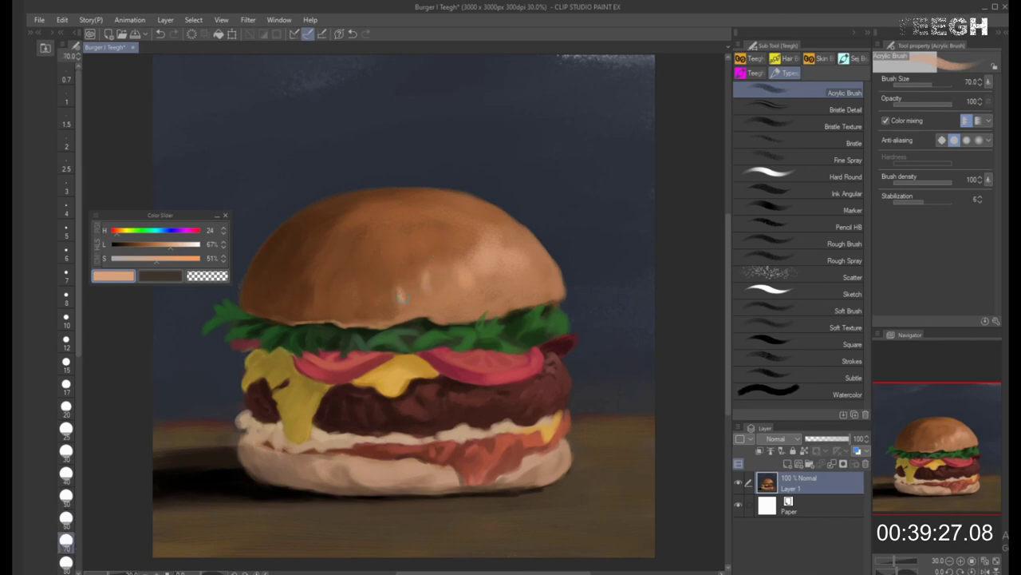
pyautogui.press(']')
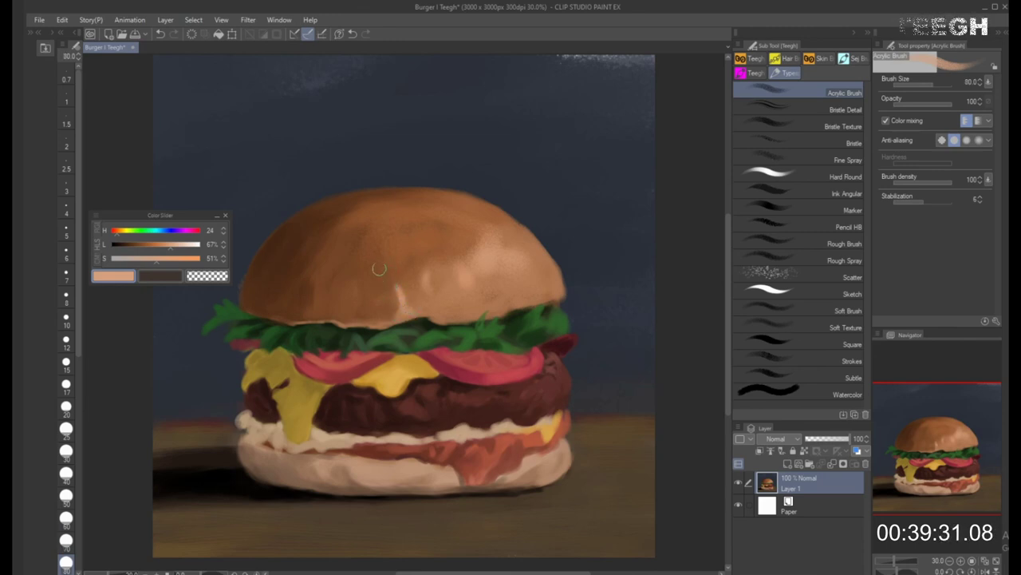
pyautogui.press(']')
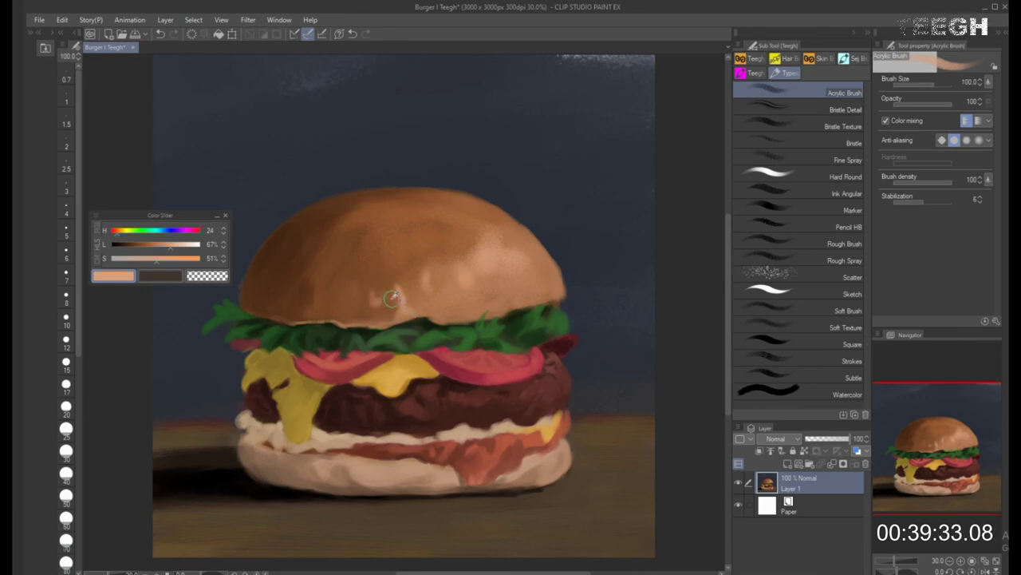
pyautogui.keyDown('alt'); pyautogui.click(375, 297); pyautogui.keyUp('alt')
pyautogui.keyDown('alt'); pyautogui.click(390, 295); pyautogui.keyUp('alt')
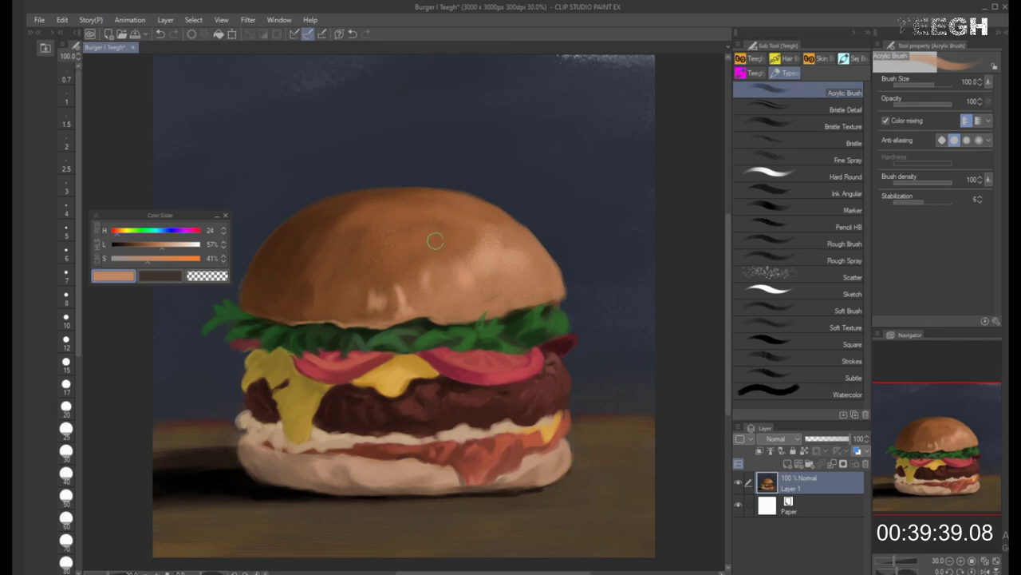
# Paint a small vertical highlight at the lower left of the top bun's existing highlights at brush size 70
pyautogui.press('[')
pyautogui.press('[')
pyautogui.press('[')
pyautogui.press('[')
pyautogui.press(']')
pyautogui.press(']')
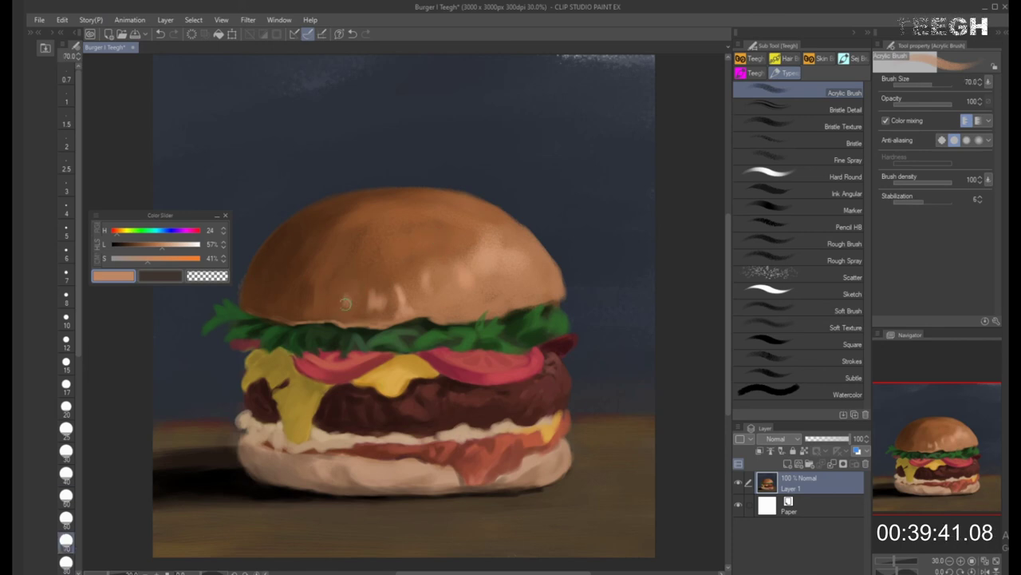
# Shade around the new small highlight on the top bun with sampled dark browns at brush size 120
pyautogui.keyDown('alt'); pyautogui.click(309, 286); pyautogui.keyUp('alt')
pyautogui.press(']')
pyautogui.press(']')
pyautogui.press(']')
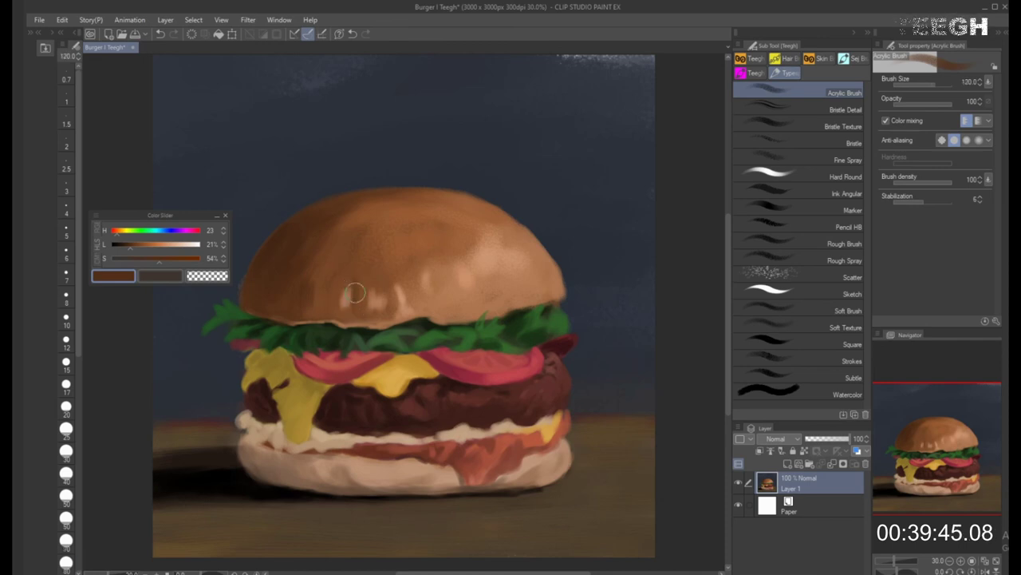
pyautogui.keyDown('alt'); pyautogui.click(348, 311); pyautogui.keyUp('alt')
pyautogui.keyDown('alt'); pyautogui.click(349, 315); pyautogui.keyUp('alt')
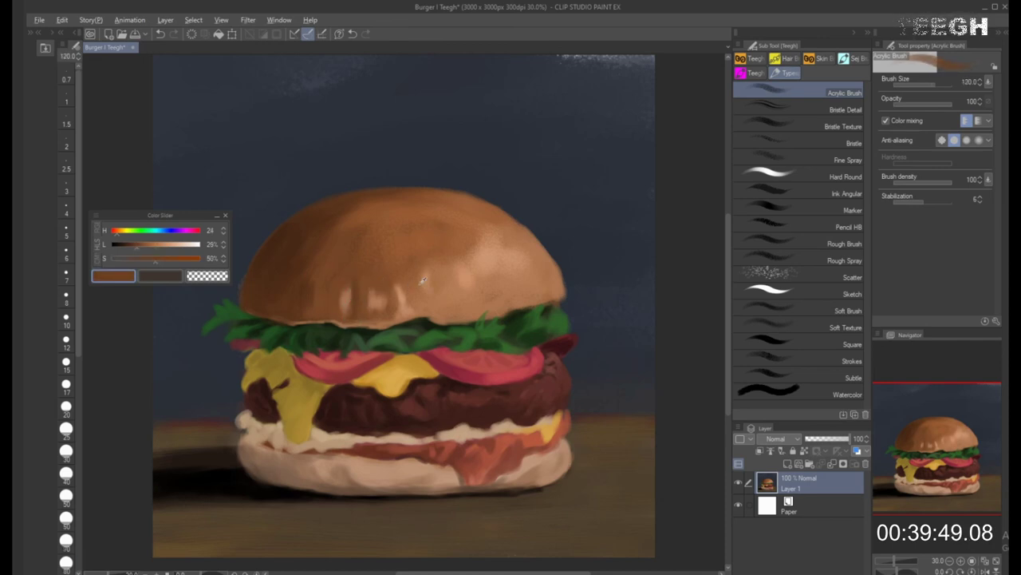
# Paint mid-brown creases between the small lower highlights of the top bun at brush sizes 70 to 80
pyautogui.keyDown('alt'); pyautogui.click(413, 249); pyautogui.keyUp('alt')
pyautogui.press('[')
pyautogui.press('[')
pyautogui.press('[')
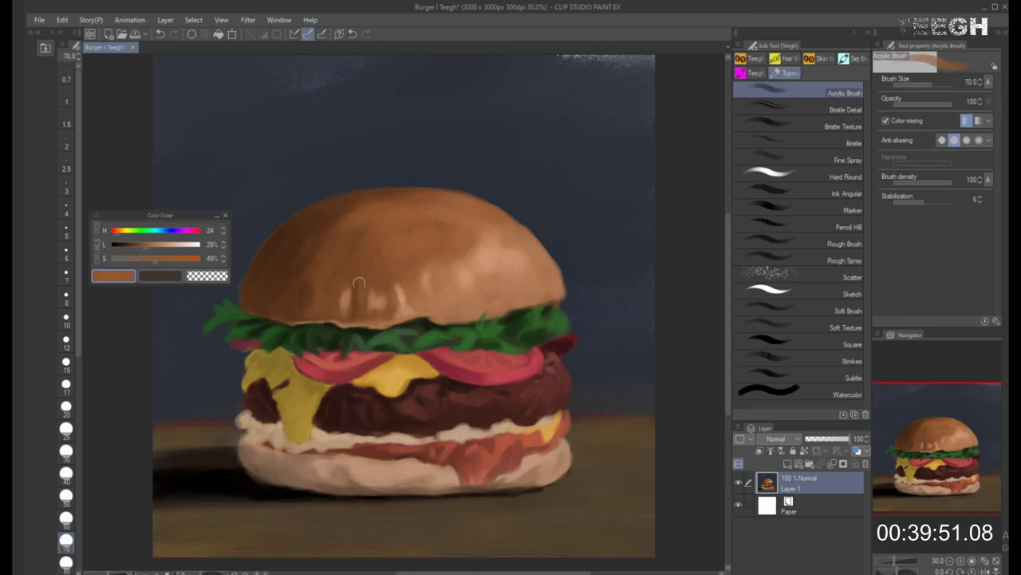
pyautogui.press(']')
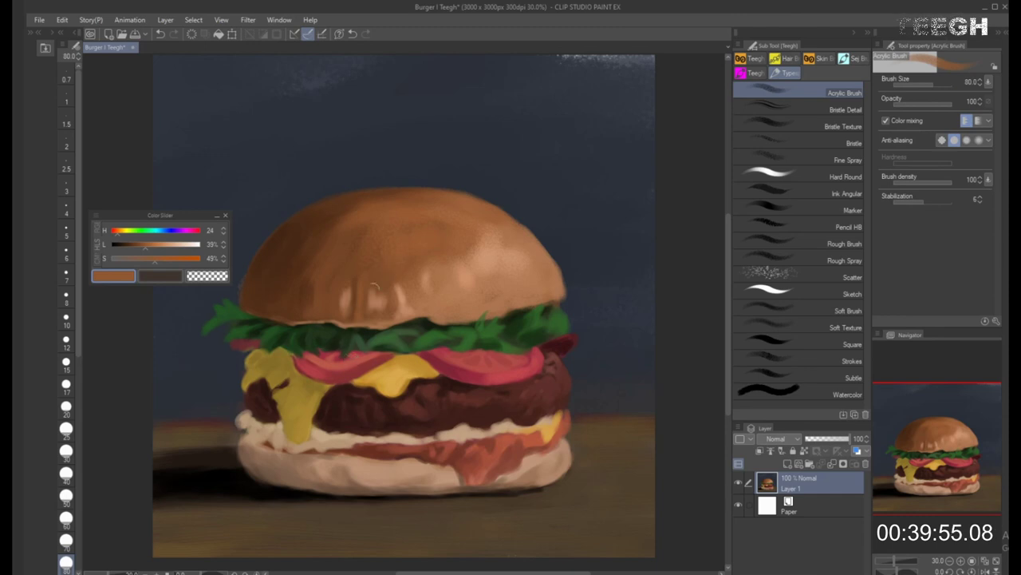
# Blend the leftmost small highlights into the top bun with sampled light and mid browns, enlarging the brush to 120
pyautogui.keyDown('alt'); pyautogui.click(359, 295); pyautogui.keyUp('alt')
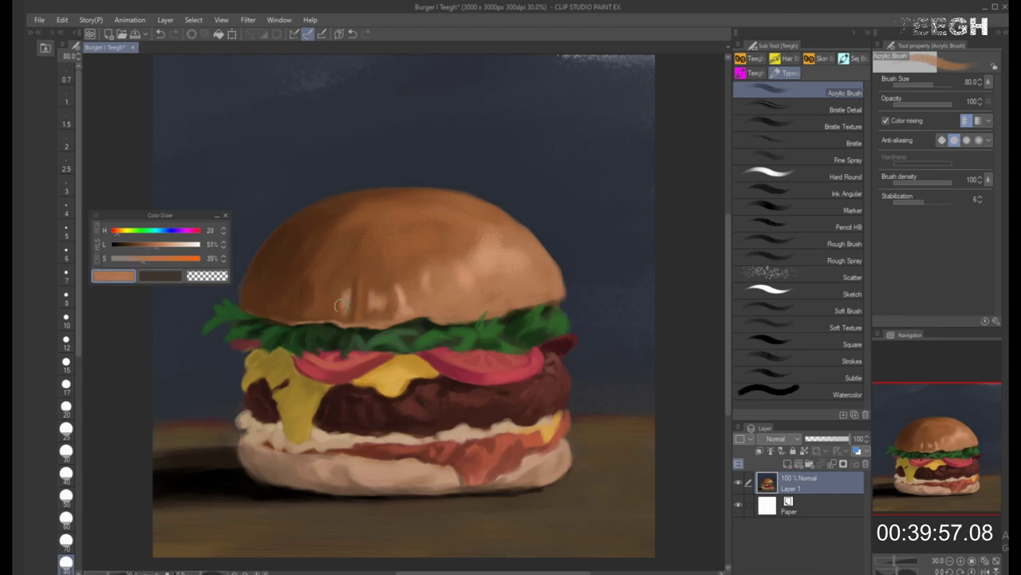
pyautogui.press(']')
pyautogui.press(']')
pyautogui.keyDown('alt'); pyautogui.click(380, 266); pyautogui.keyUp('alt')
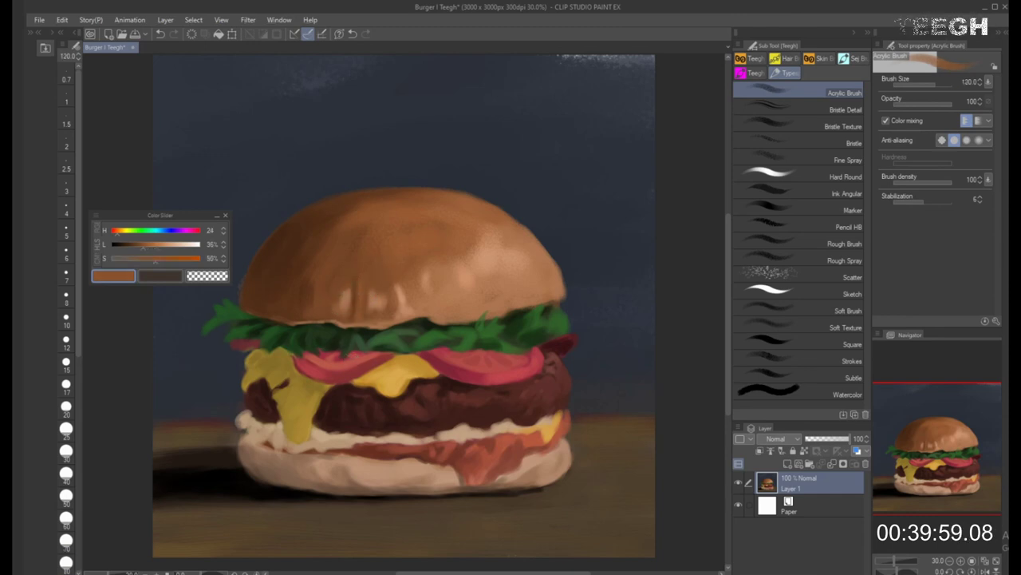
pyautogui.press('[')
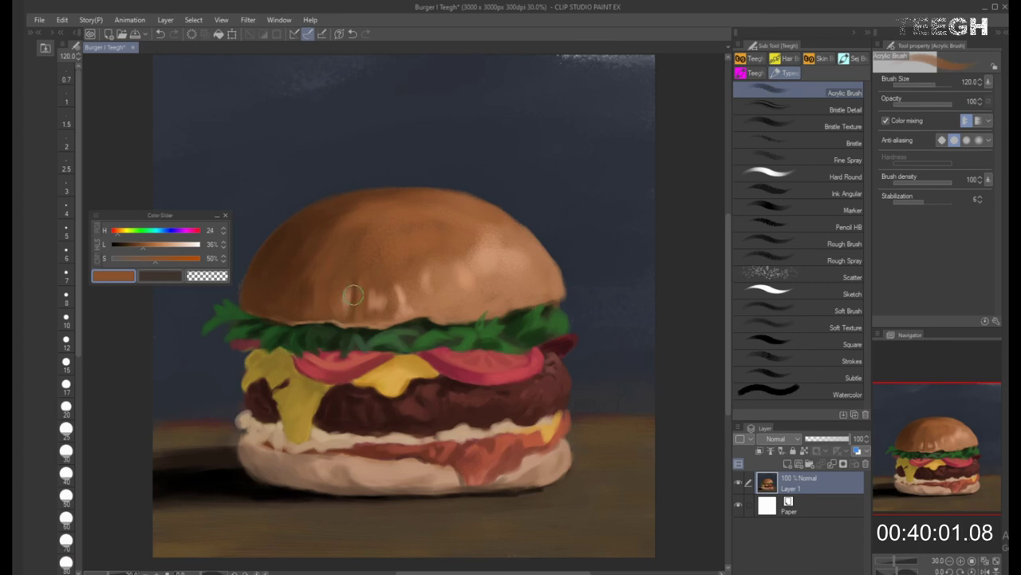
pyautogui.keyDown('alt'); pyautogui.click(359, 295); pyautogui.keyUp('alt')
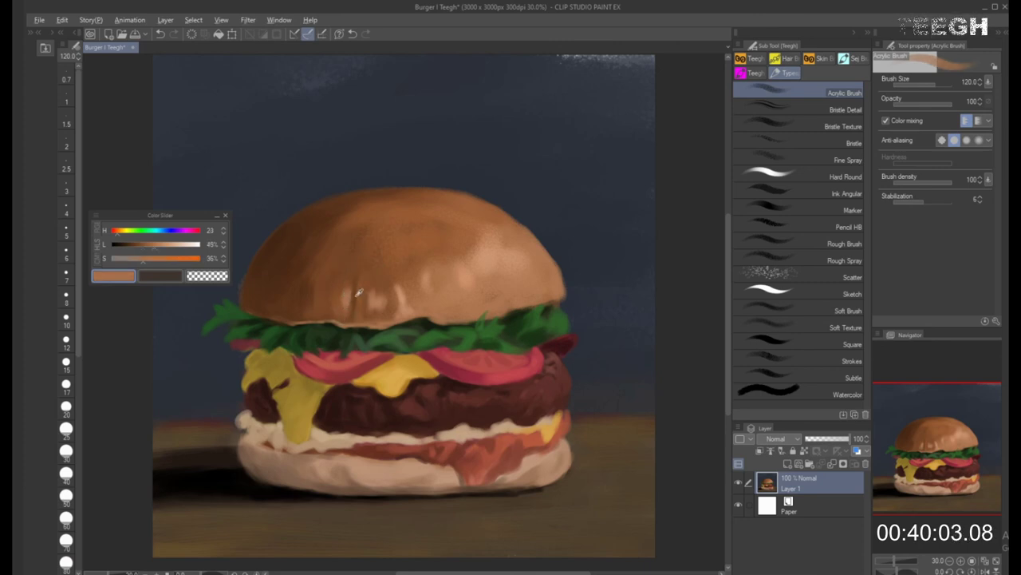
pyautogui.keyDown('alt'); pyautogui.click(360, 295); pyautogui.keyUp('alt')
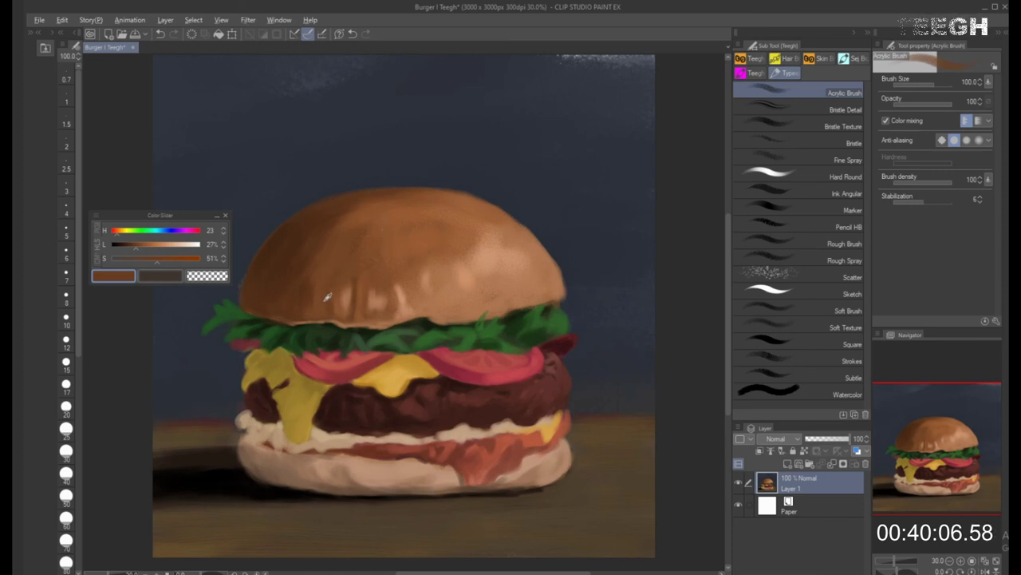
# Refine the dark brown shading beside the leftmost highlight on the top bun, reducing the brush from 100 to 60
pyautogui.keyDown('alt'); pyautogui.click(399, 268); pyautogui.keyUp('alt')
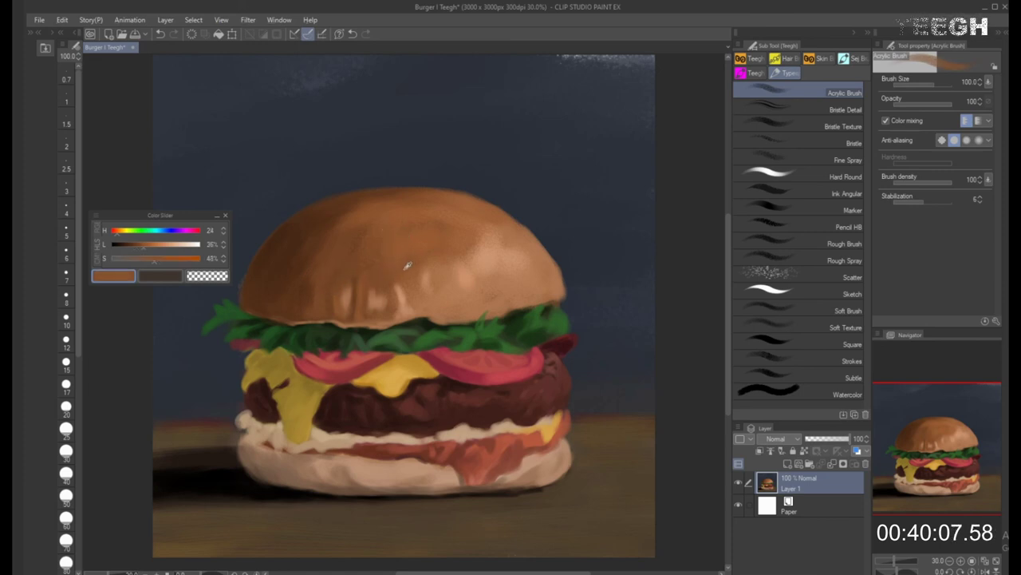
pyautogui.keyDown('alt'); pyautogui.click(318, 304); pyautogui.keyUp('alt')
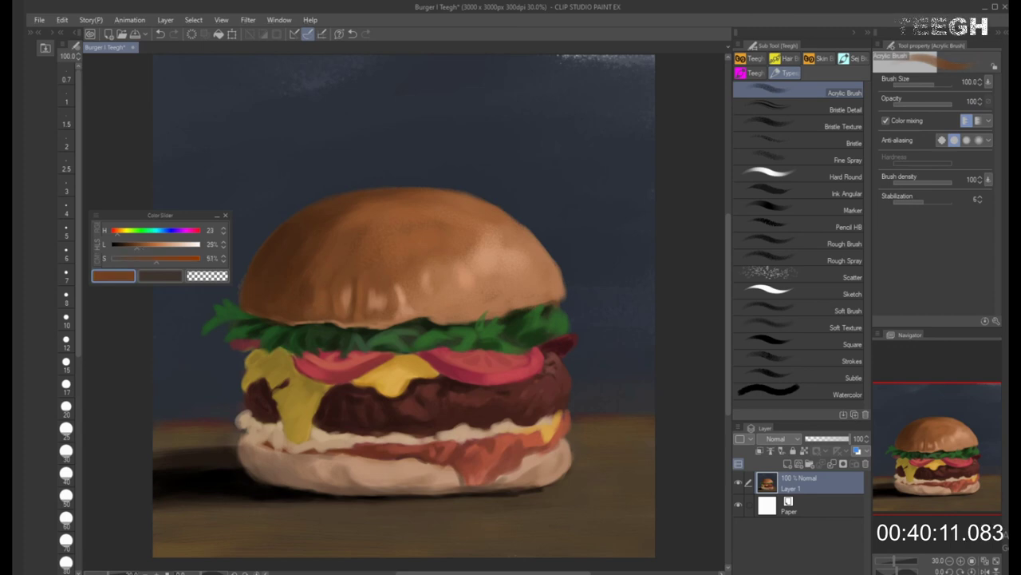
pyautogui.press('[')
pyautogui.press('[')
pyautogui.press('[')
pyautogui.press('[')
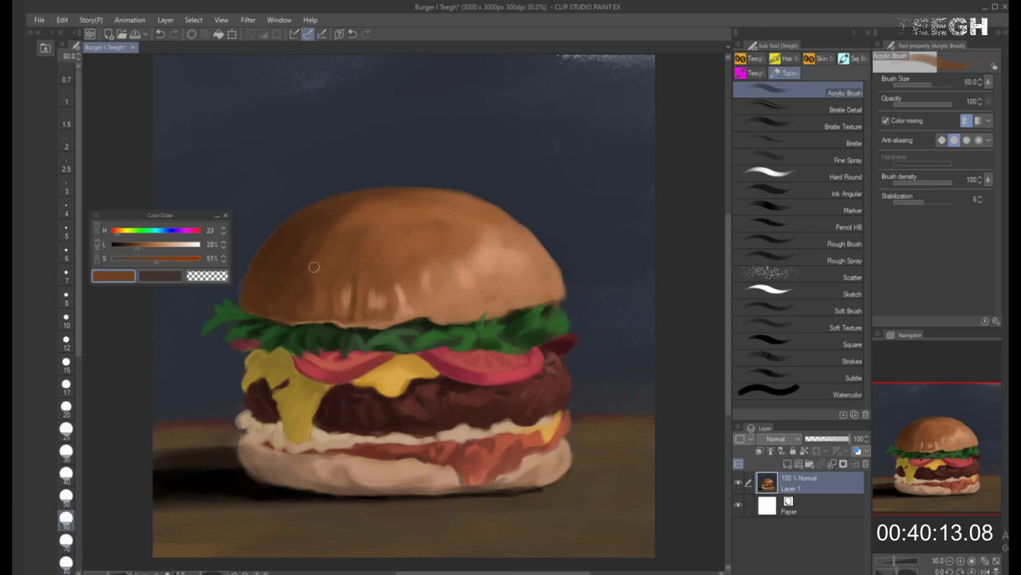
pyautogui.press(']')
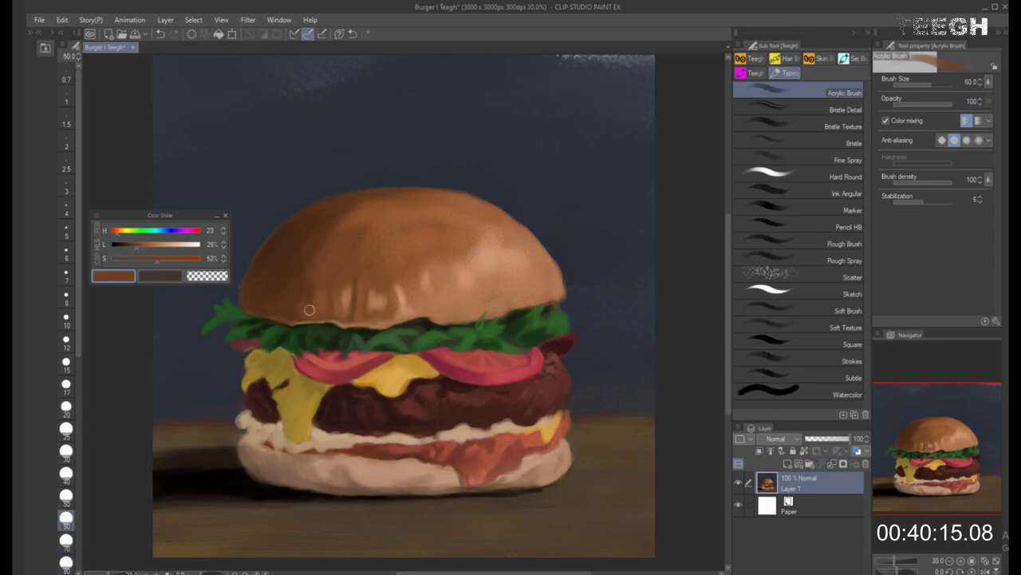
# Blend sampled dark brown into the top bun's lower left shadow, enlarging the brush to 100
pyautogui.keyDown('alt'); pyautogui.click(403, 227); pyautogui.keyUp('alt')
pyautogui.keyDown('alt'); pyautogui.click(318, 293); pyautogui.keyUp('alt')
pyautogui.press(']')
pyautogui.press(']')
pyautogui.press(']')
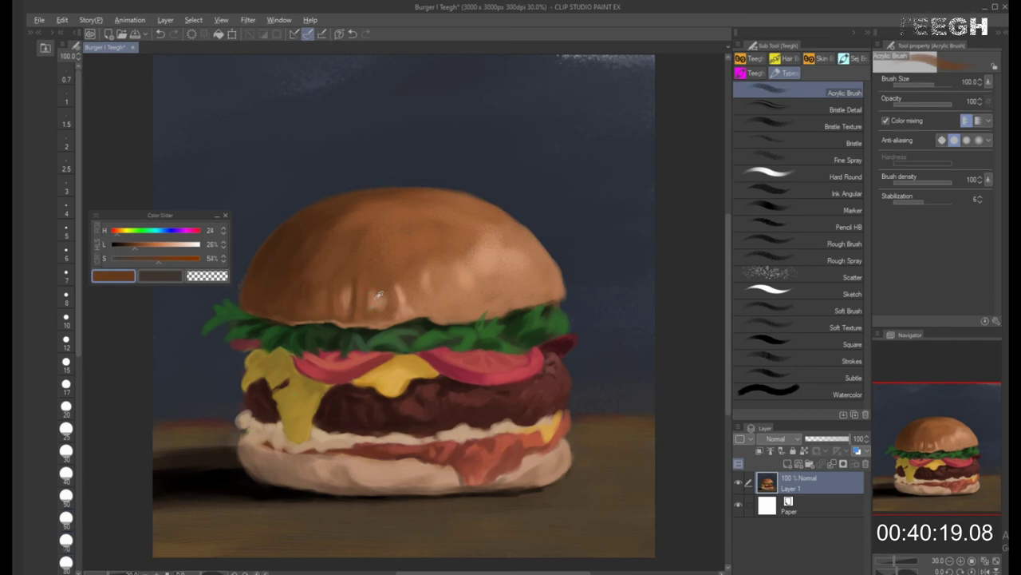
# Soften the upper ends of the small central highlights with sampled bun tones at brush sizes 100 to 150
pyautogui.keyDown('alt'); pyautogui.click(375, 293); pyautogui.keyUp('alt')
pyautogui.press(']')
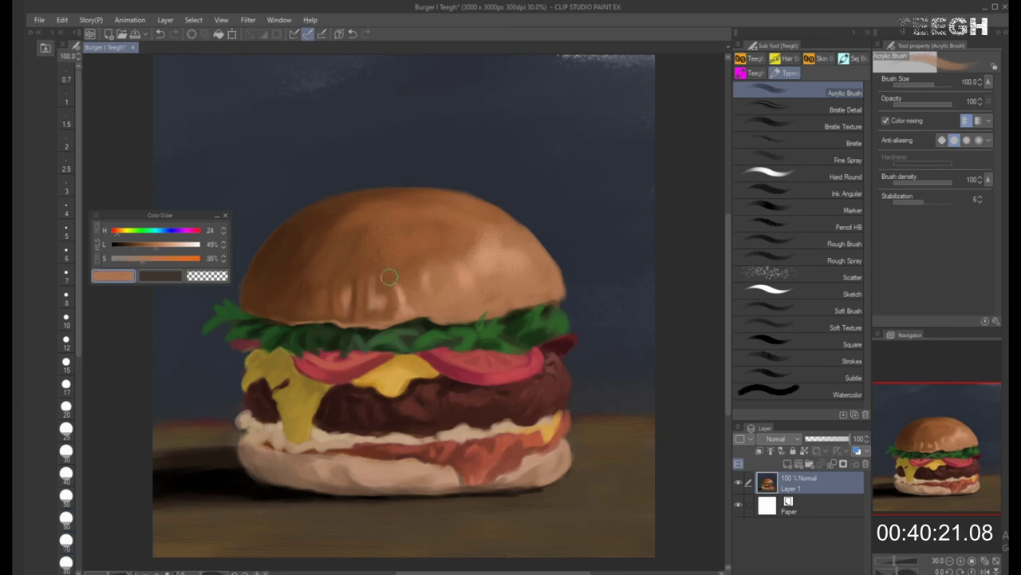
pyautogui.keyDown('alt'); pyautogui.click(390, 277); pyautogui.keyUp('alt')
pyautogui.keyDown('alt'); pyautogui.click(384, 296); pyautogui.keyUp('alt')
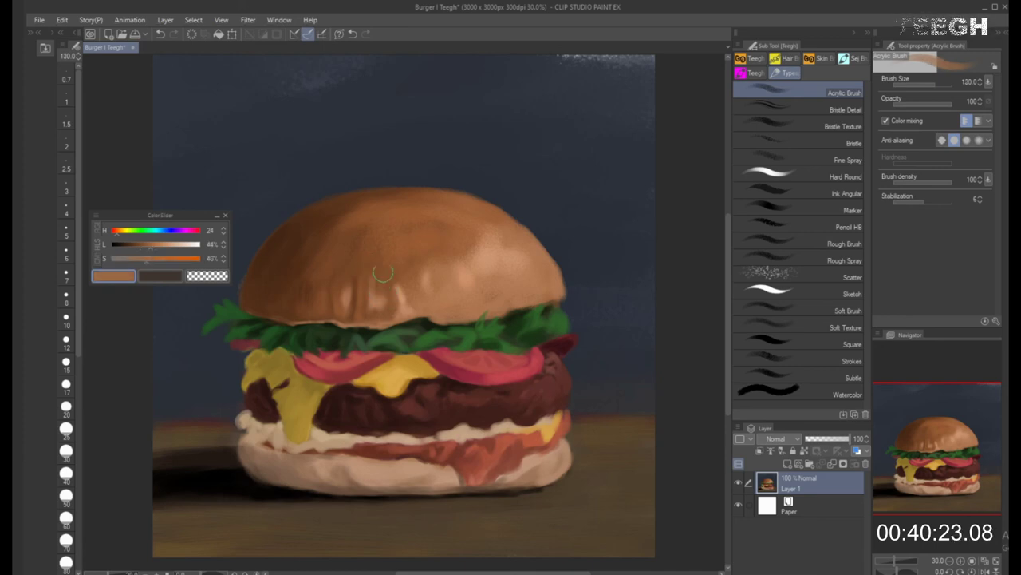
pyautogui.keyDown('alt'); pyautogui.click(412, 269); pyautogui.keyUp('alt')
pyautogui.press(']')
pyautogui.press(']')
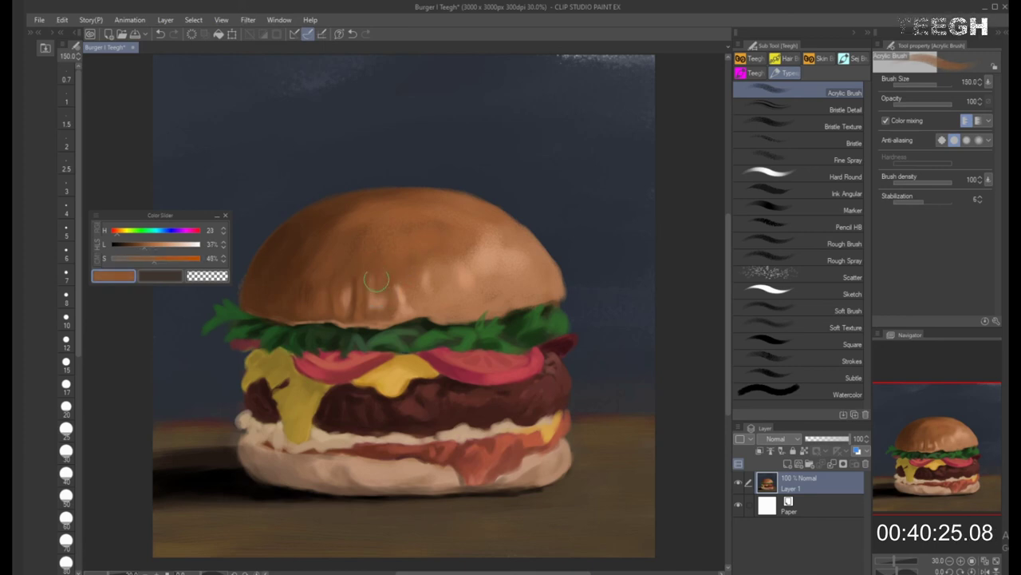
# Smooth the mid-brown tones across the top bun's centre with sampled colours at brush sizes 250 and 170
pyautogui.press(']')
pyautogui.press(']')
pyautogui.keyDown('alt'); pyautogui.click(415, 241); pyautogui.keyUp('alt')
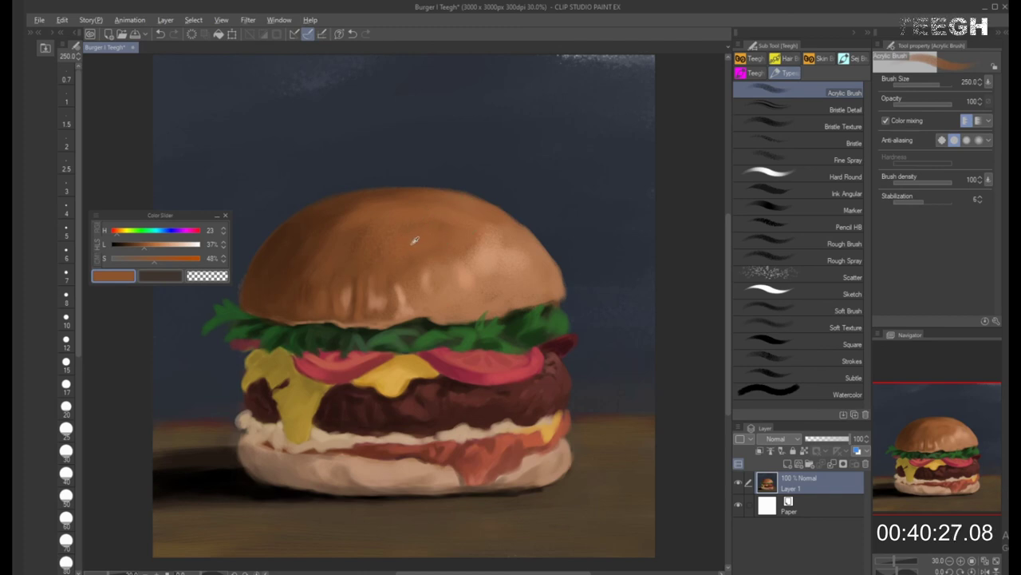
pyautogui.press(']')
pyautogui.press(']')
pyautogui.press(']')
pyautogui.press('[')
pyautogui.press('[')
pyautogui.press('[')
pyautogui.press('[')
pyautogui.press('[')
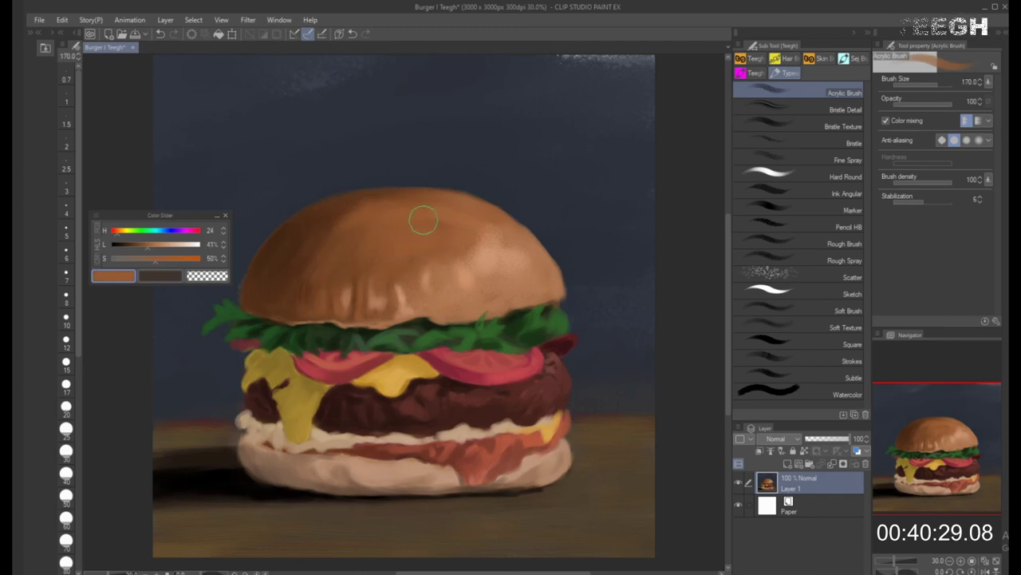
pyautogui.keyDown('alt'); pyautogui.click(379, 283); pyautogui.keyUp('alt')
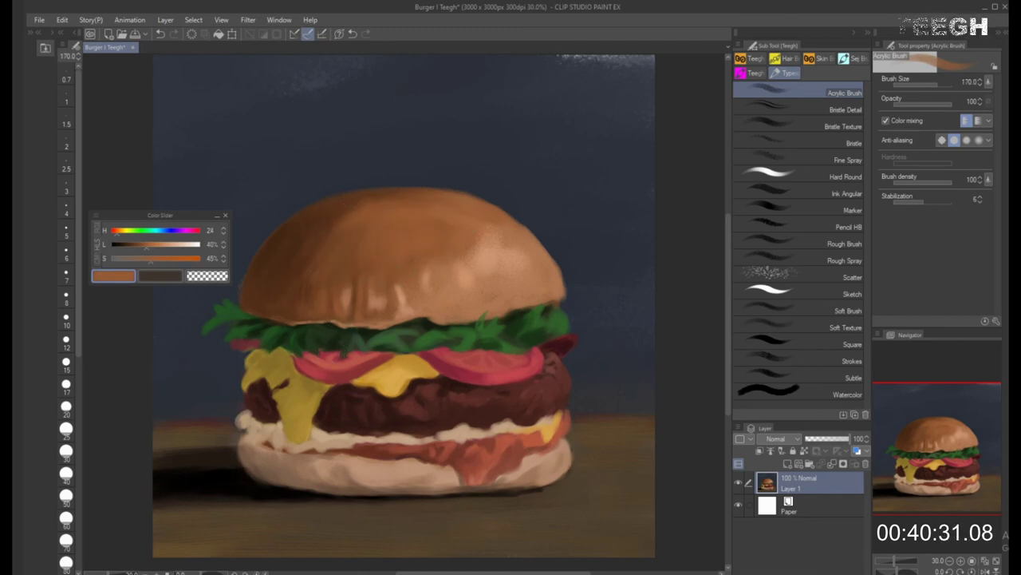
# Paint a small darker crease near the top bun's lower right edge at brush size 100, using sampled light and mid browns
pyautogui.keyDown('alt'); pyautogui.click(533, 259); pyautogui.keyUp('alt')
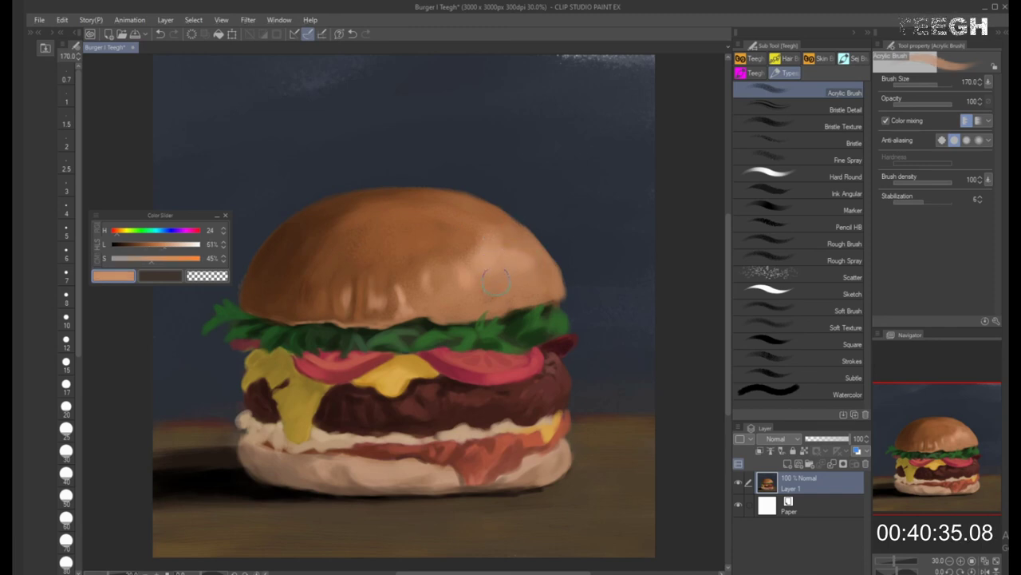
pyautogui.keyDown('alt'); pyautogui.click(390, 283); pyautogui.keyUp('alt')
pyautogui.press('[')
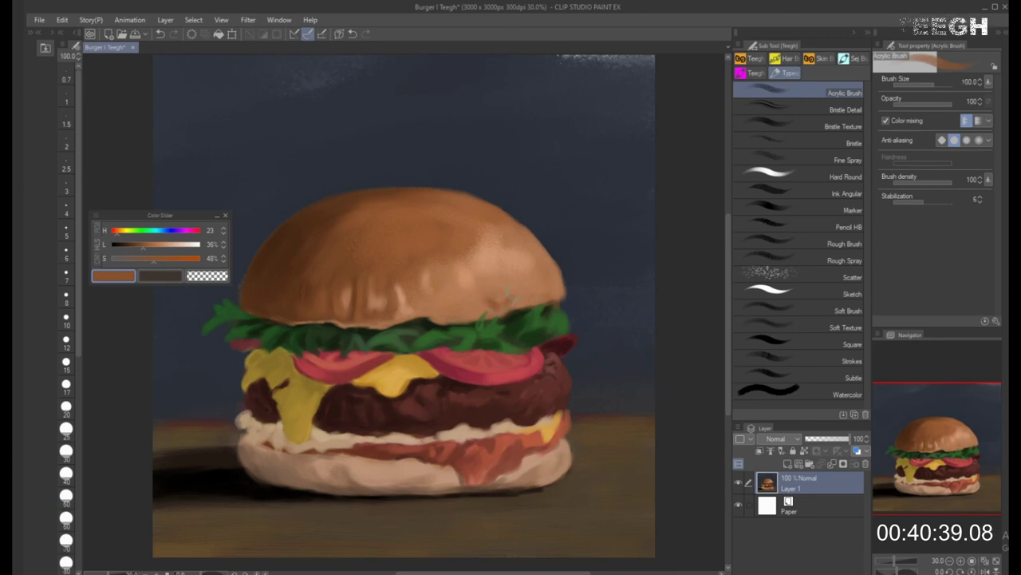
pyautogui.keyDown('alt'); pyautogui.click(496, 272); pyautogui.keyUp('alt')
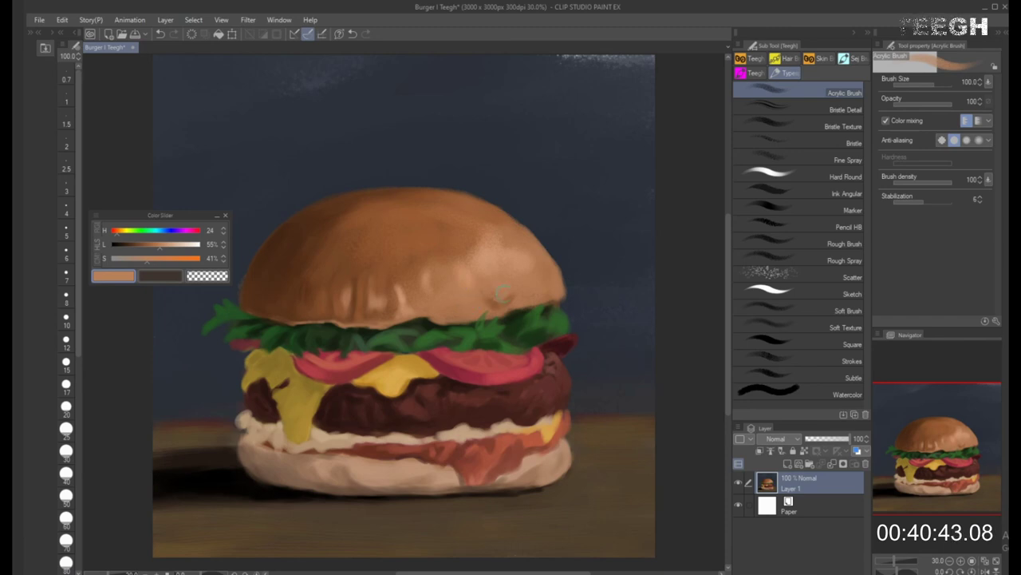
pyautogui.keyDown('alt'); pyautogui.click(510, 283); pyautogui.keyUp('alt')
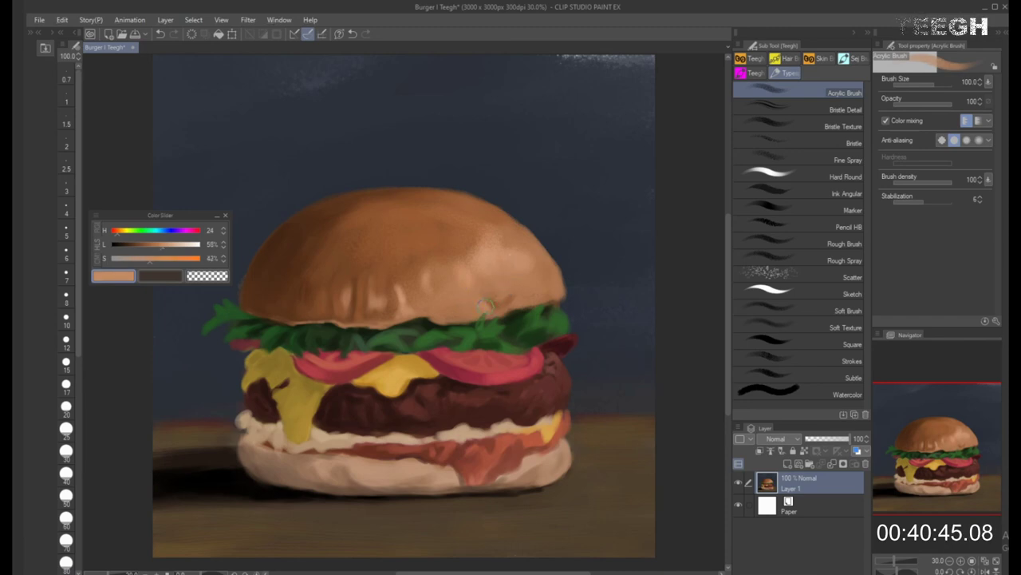
# Blend the lower right crease and surrounding highlight on the top bun with sampled tones at brush size 150
pyautogui.press(']')
pyautogui.press(']')
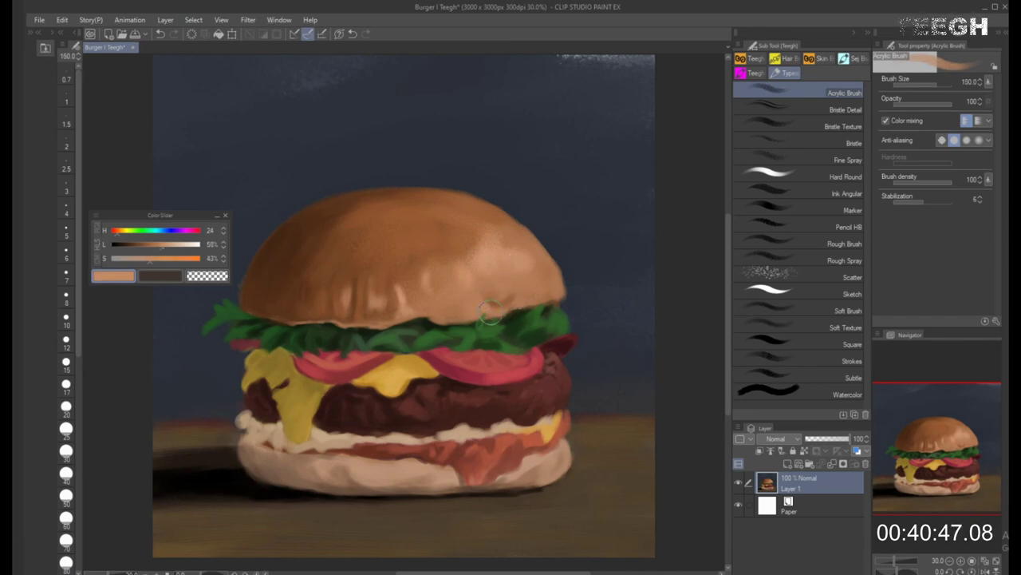
pyautogui.keyDown('alt'); pyautogui.click(510, 294); pyautogui.keyUp('alt')
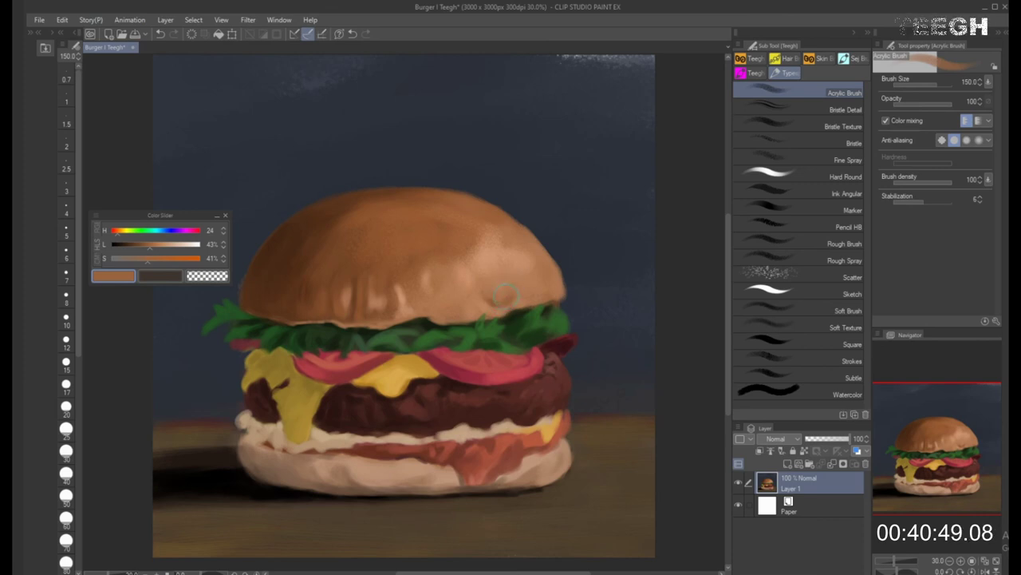
pyautogui.keyDown('alt'); pyautogui.click(511, 277); pyautogui.keyUp('alt')
pyautogui.keyDown('alt'); pyautogui.click(527, 272); pyautogui.keyUp('alt')
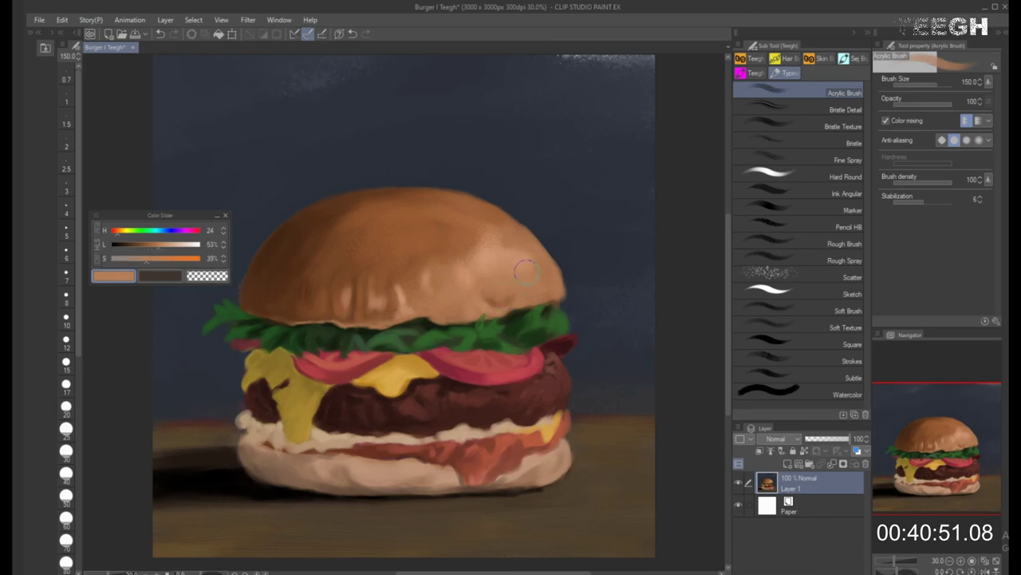
pyautogui.keyDown('alt'); pyautogui.click(490, 260); pyautogui.keyUp('alt')
pyautogui.press('[')
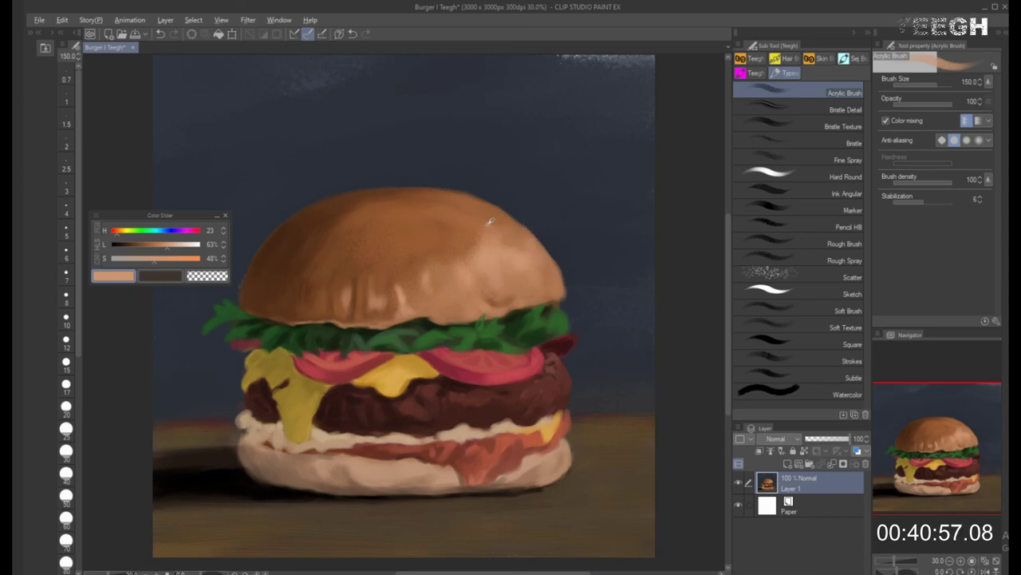
# Blend the highlight into the top bun's upper area with sampled browns at brush size 300, reducing it to 170
pyautogui.keyDown('alt'); pyautogui.click(459, 222); pyautogui.keyUp('alt')
pyautogui.press(']')
pyautogui.press(']')
pyautogui.press(']')
pyautogui.press(']')
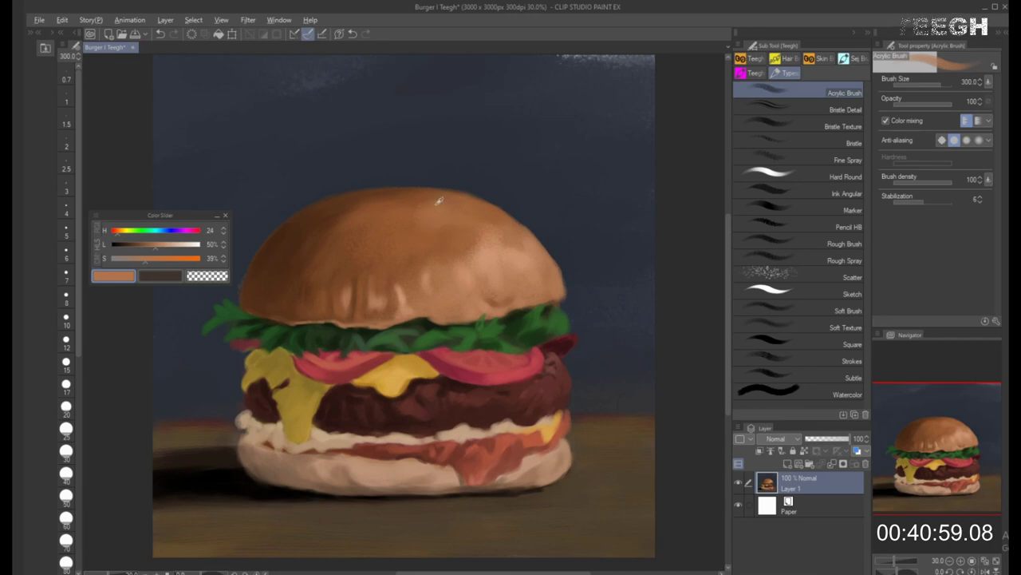
pyautogui.keyDown('alt'); pyautogui.click(438, 197); pyautogui.keyUp('alt')
pyautogui.press('[')
pyautogui.press('[')
pyautogui.press('[')
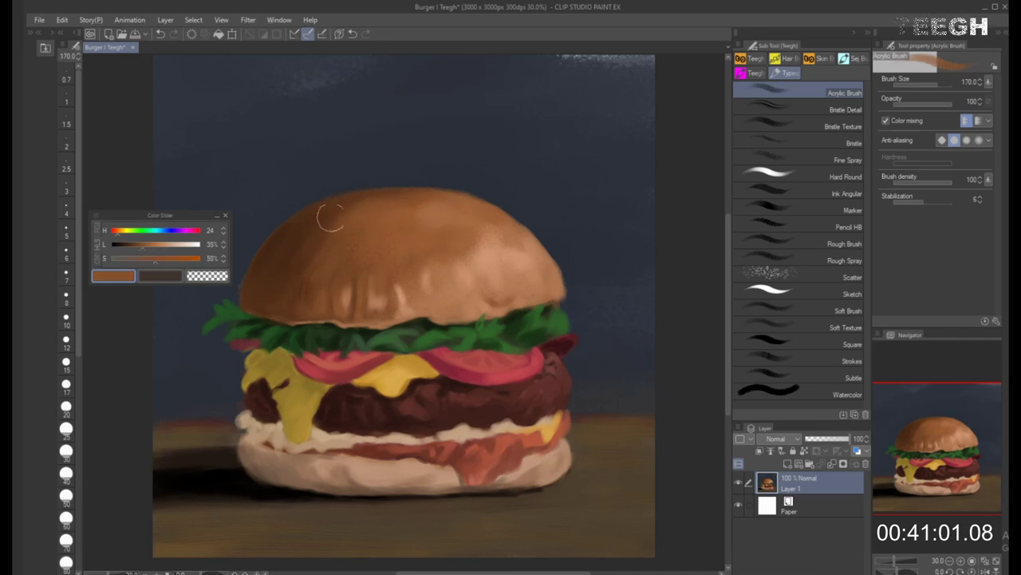
# Darken the top bun's upper left edge with a sampled dark brown of 23% lightness at brush sizes 150 to 200
pyautogui.keyDown('alt'); pyautogui.click(333, 205); pyautogui.keyUp('alt')
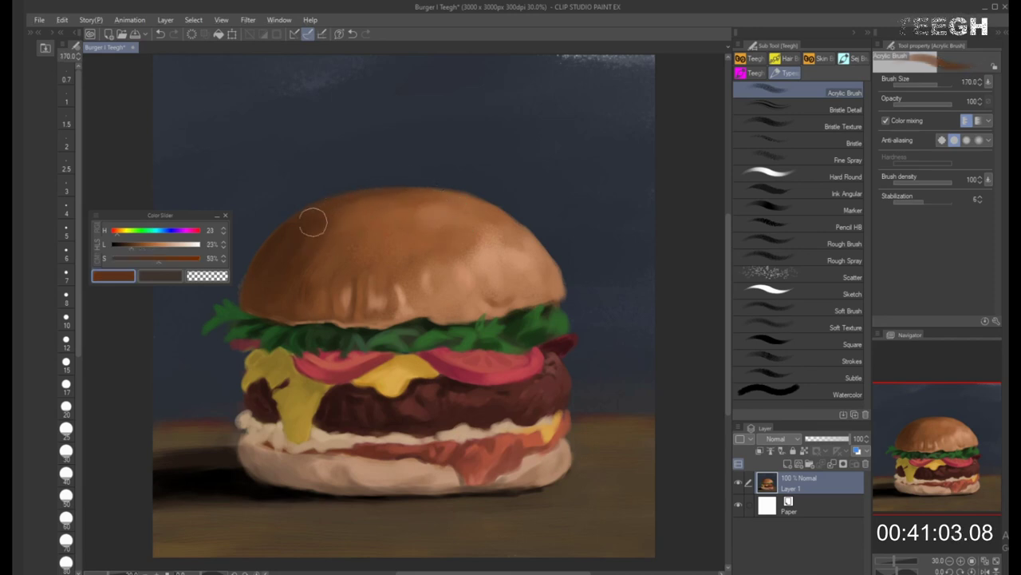
pyautogui.press(']')
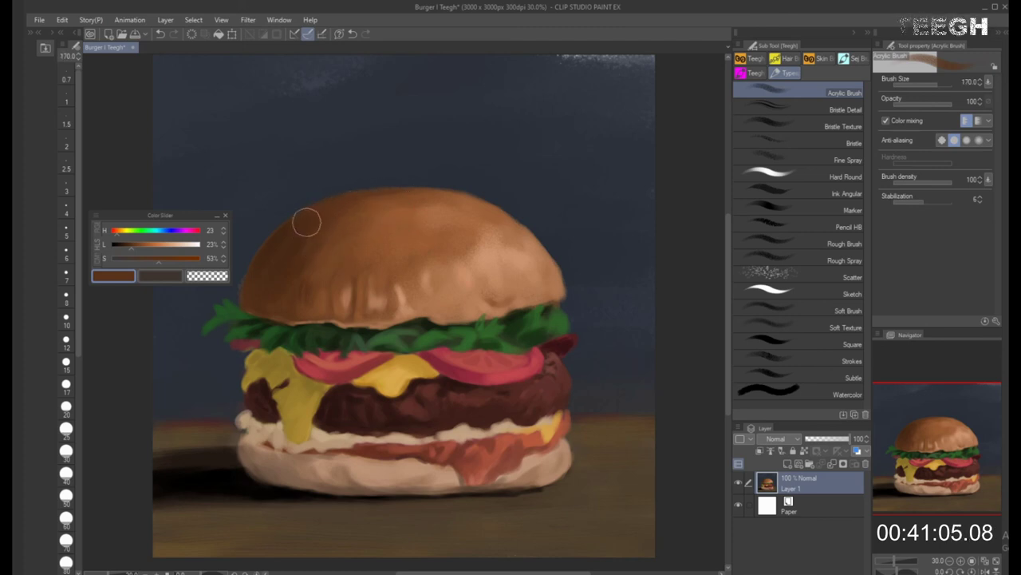
pyautogui.press(']')
pyautogui.press('[')
pyautogui.press('[')
pyautogui.press('[')
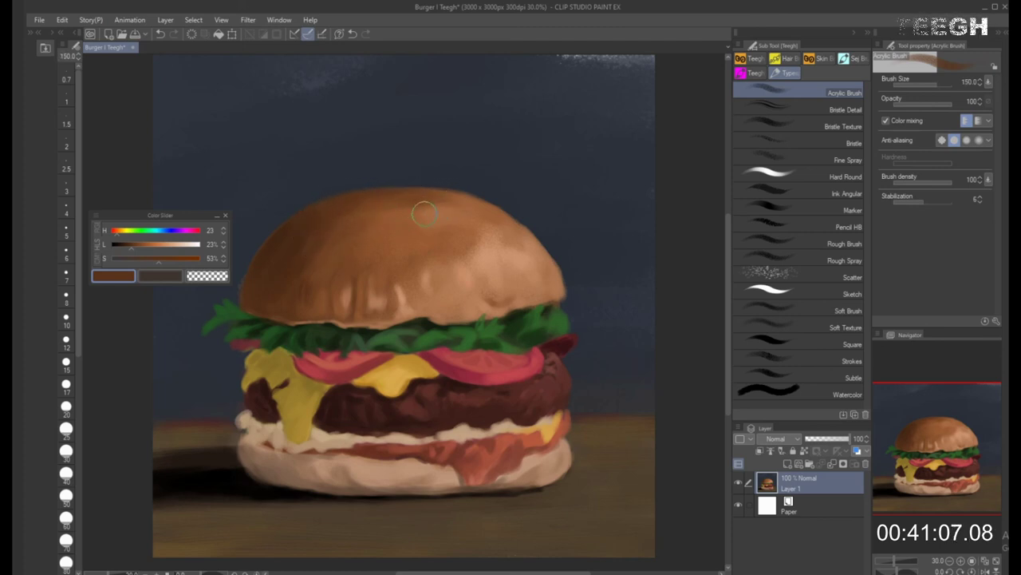
pyautogui.press(']')
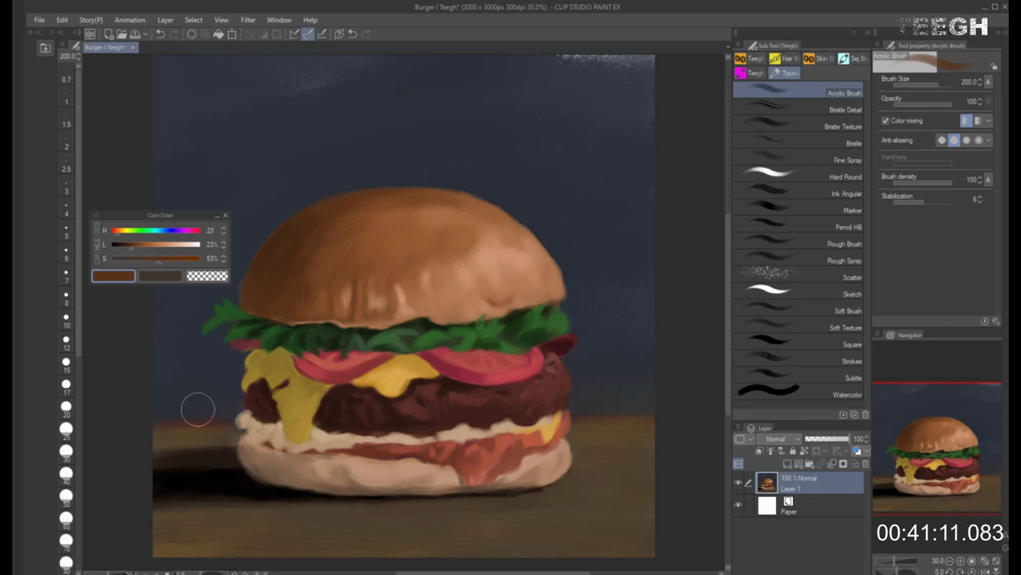
# Refine the top bun's crown and upper left edge with sampled browns at brush sizes 120 down to 60
pyautogui.keyDown('alt'); pyautogui.click(461, 204); pyautogui.keyUp('alt')
pyautogui.press('[')
pyautogui.press('[')
pyautogui.press('[')
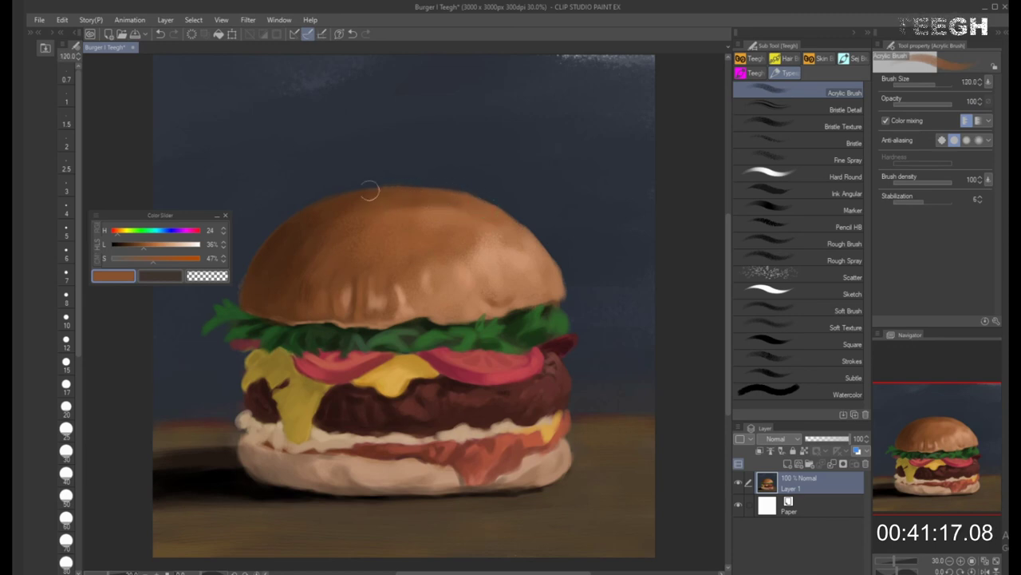
pyautogui.keyDown('alt'); pyautogui.click(330, 208); pyautogui.keyUp('alt')
pyautogui.press('[')
pyautogui.press('[')
pyautogui.press(']')
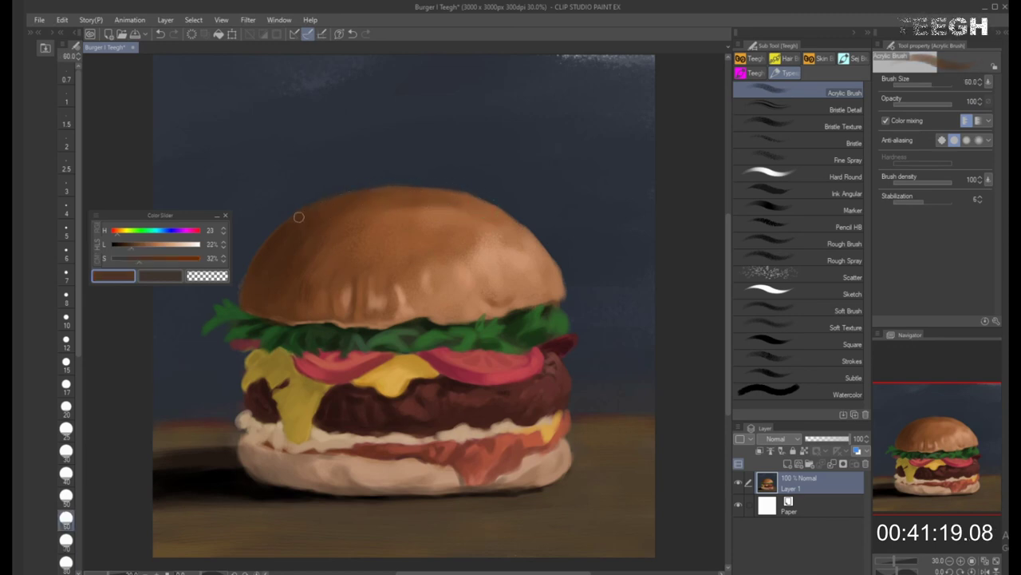
# Smooth the top bun's upper outline with sampled browns of 30% and 26% lightness at brush sizes 100 down to 50
pyautogui.keyDown('alt'); pyautogui.click(423, 195); pyautogui.keyUp('alt')
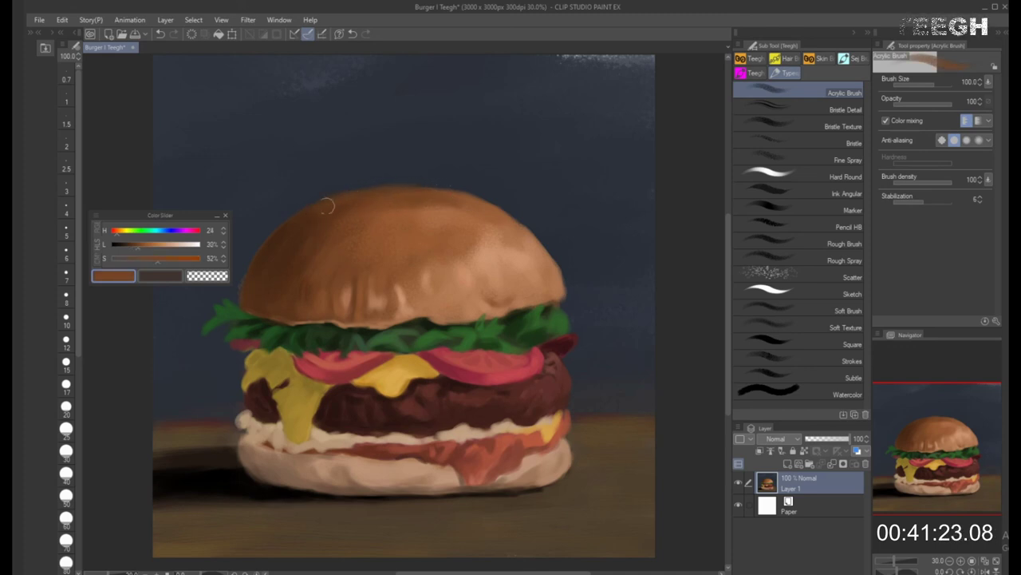
pyautogui.press('[')
pyautogui.press('[')
pyautogui.press('[')
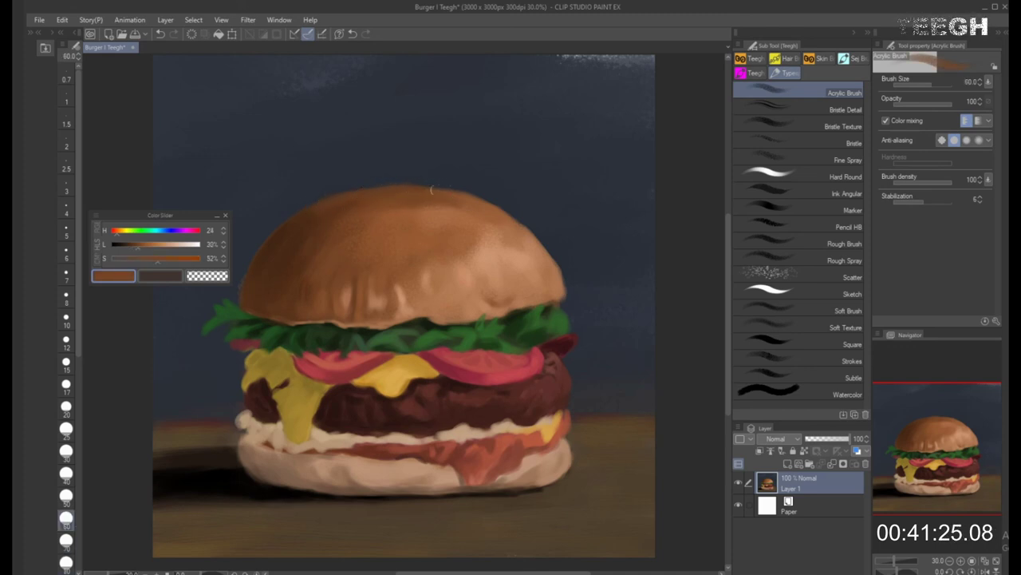
pyautogui.keyDown('alt'); pyautogui.click(339, 203); pyautogui.keyUp('alt')
pyautogui.press(']')
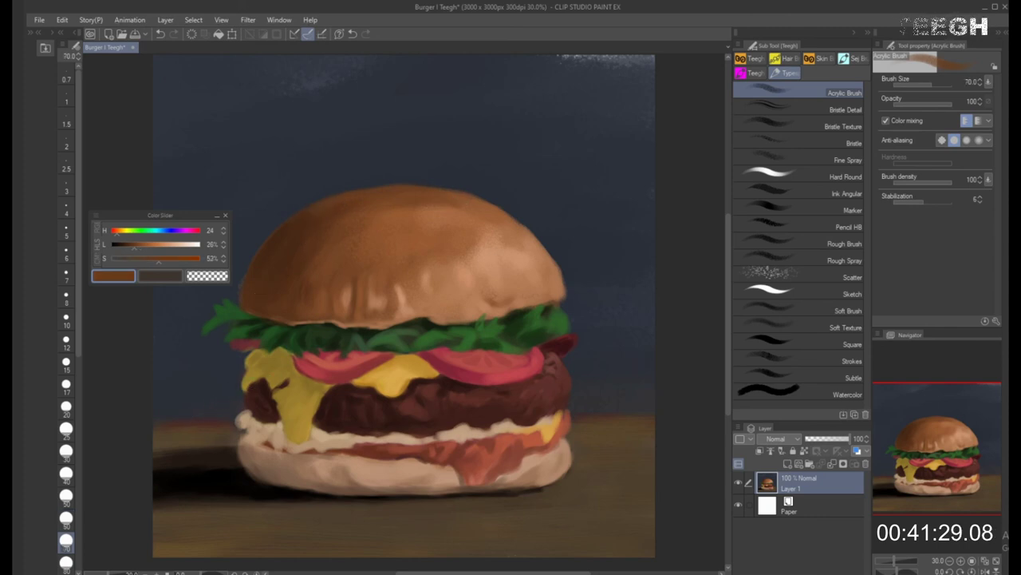
pyautogui.press('[')
pyautogui.press('[')
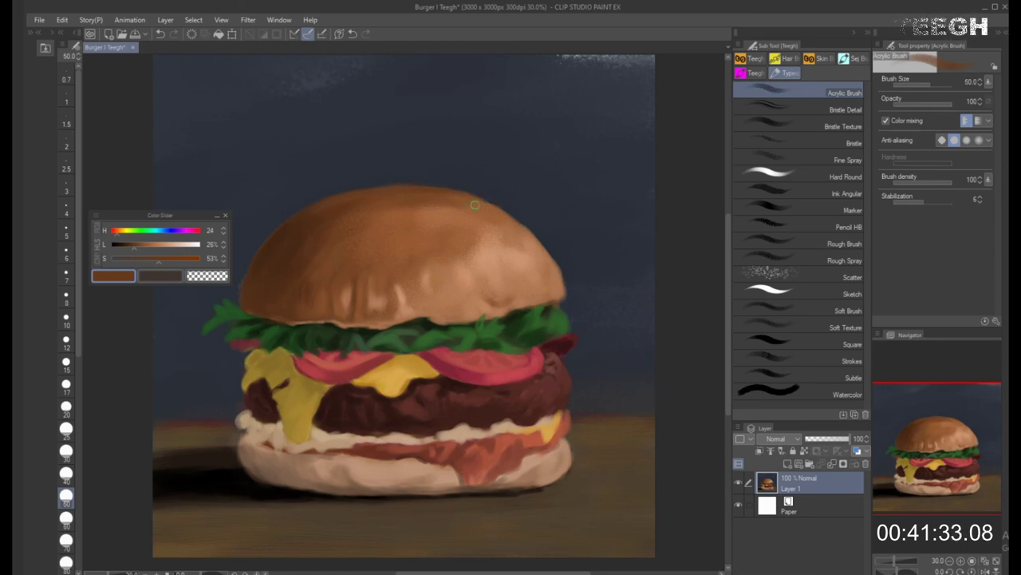
# Touch up the top bun's upper right edge with a sampled brown of 40% lightness at brush size 70
pyautogui.keyDown('alt'); pyautogui.click(482, 200); pyautogui.keyUp('alt')
pyautogui.press(']')
pyautogui.press(']')
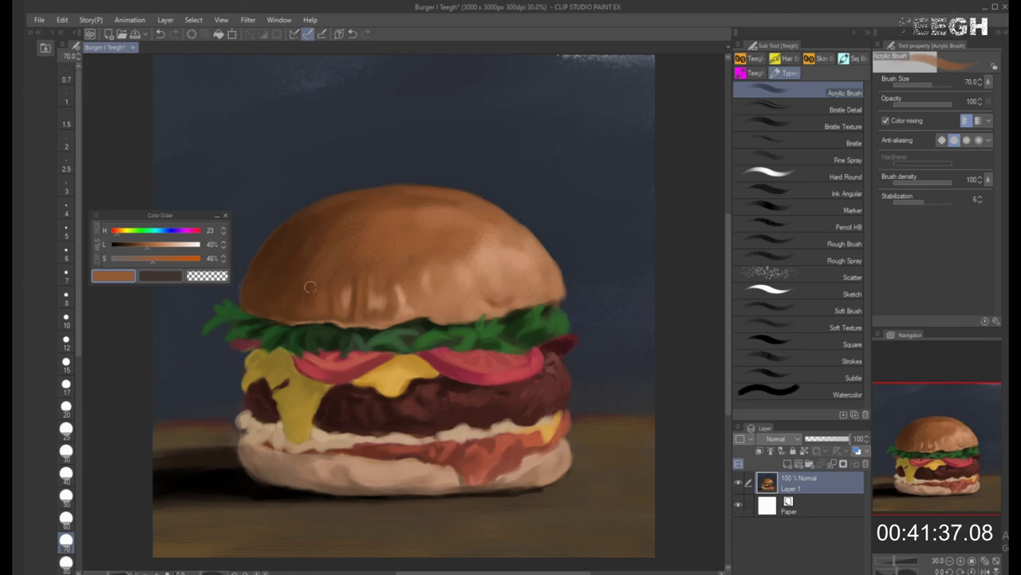
# Paint near-black green shadows of hue 112 and 6% lightness between the left lettuce leaves at brush sizes 60 to 50
pyautogui.keyDown('alt'); pyautogui.click(281, 322); pyautogui.keyUp('alt')
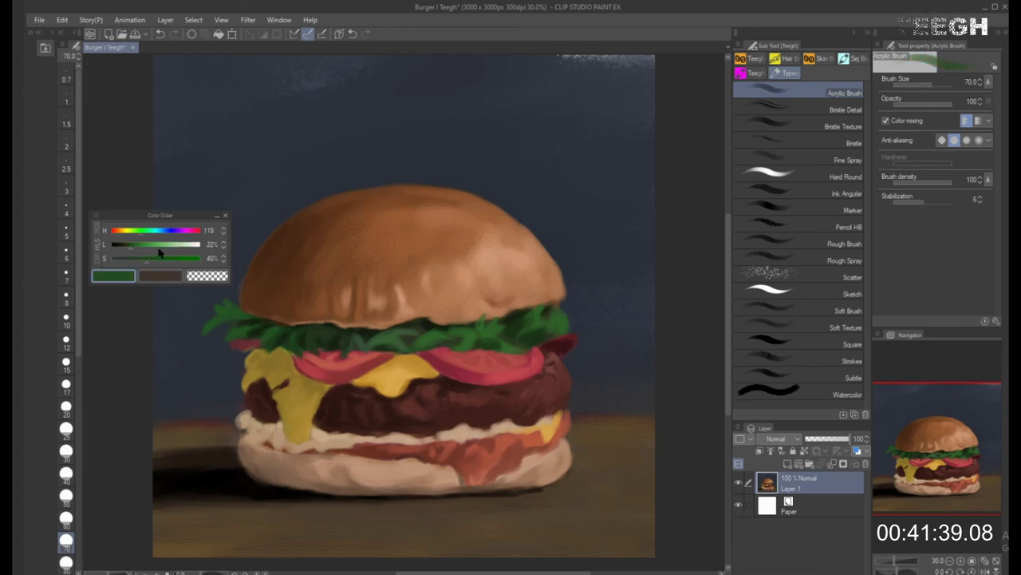
pyautogui.click(127, 247)
pyautogui.moveTo(127, 249); pyautogui.dragTo(142, 254)
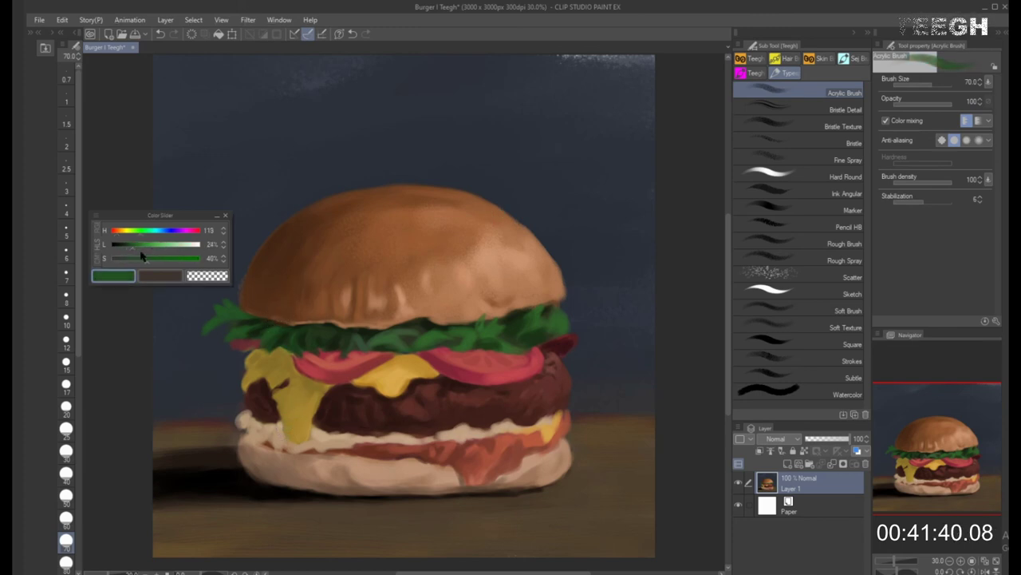
pyautogui.keyDown('alt'); pyautogui.click(291, 333); pyautogui.keyUp('alt')
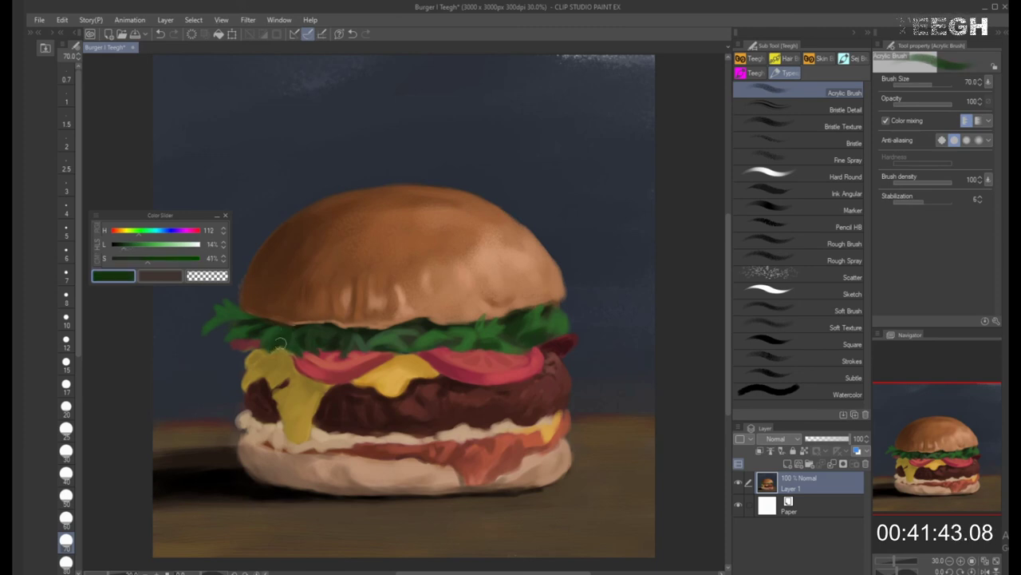
pyautogui.moveTo(127, 253); pyautogui.dragTo(117, 253)
pyautogui.press('[')
pyautogui.press('[')
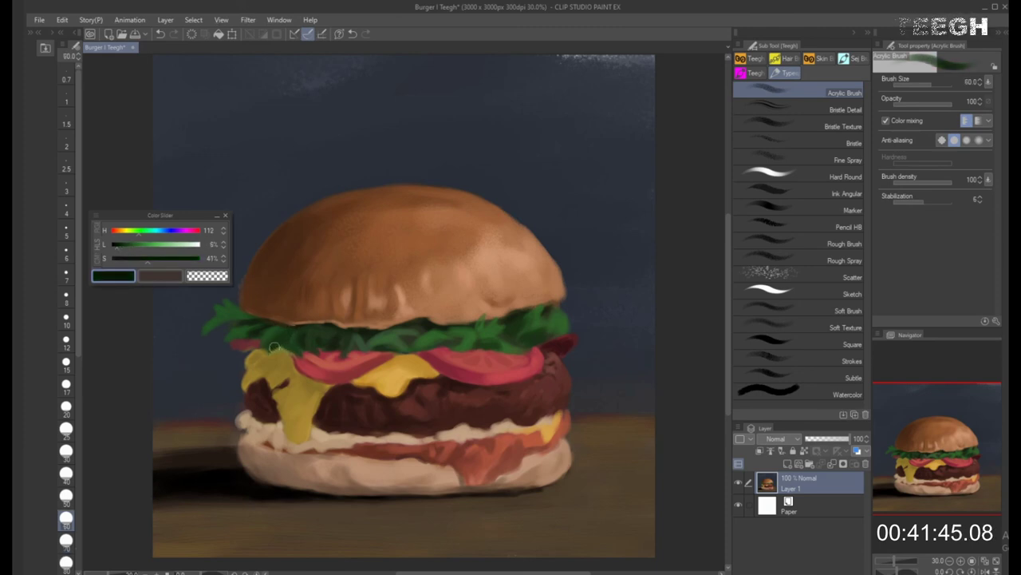
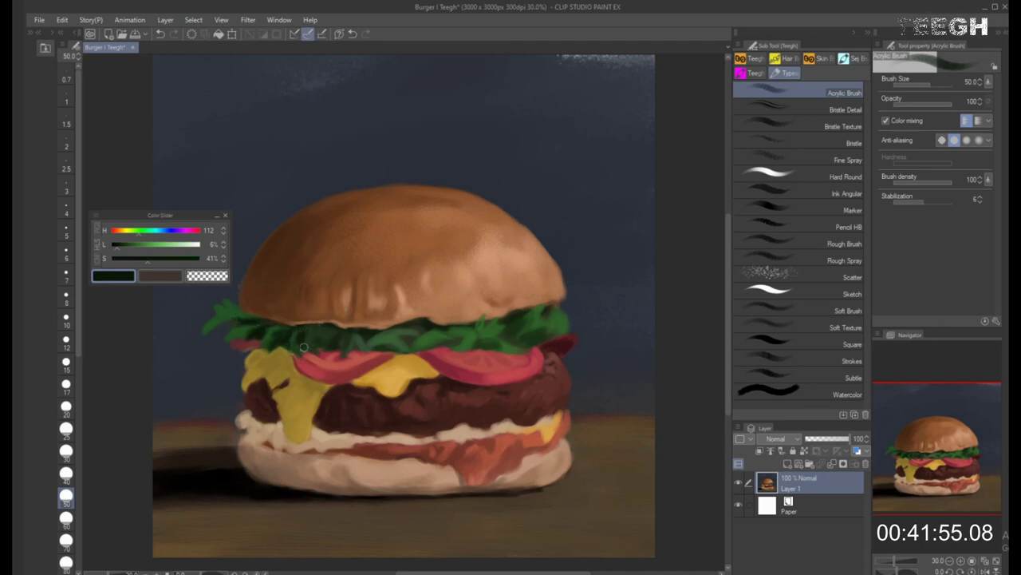
# Add dark green gaps to the lettuce beneath the top bun's left creases at brush sizes 20 to 60
pyautogui.press('[')
pyautogui.press('[')
pyautogui.press('[')
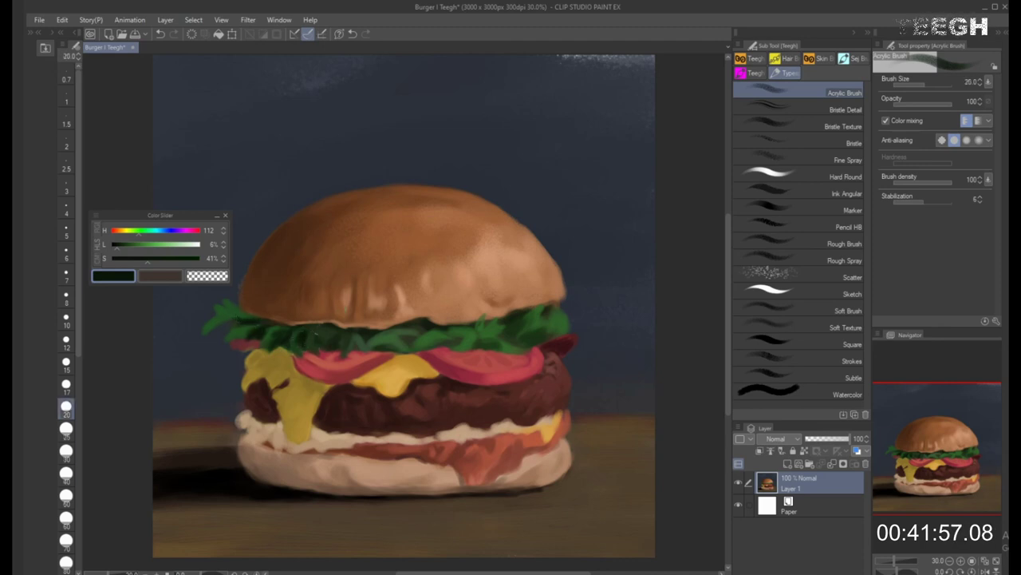
pyautogui.press(']')
pyautogui.press(']')
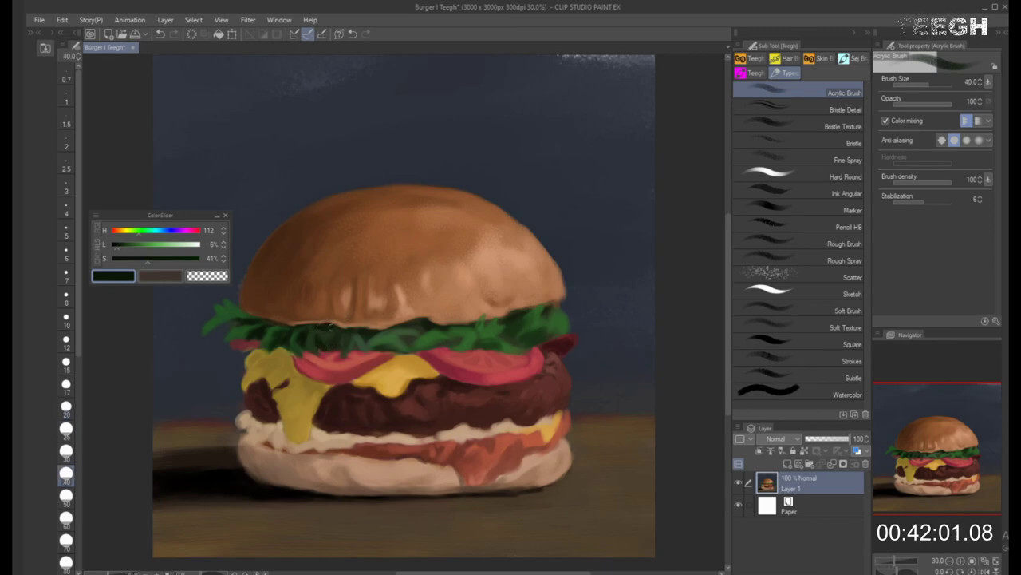
pyautogui.press(']')
pyautogui.press(']')
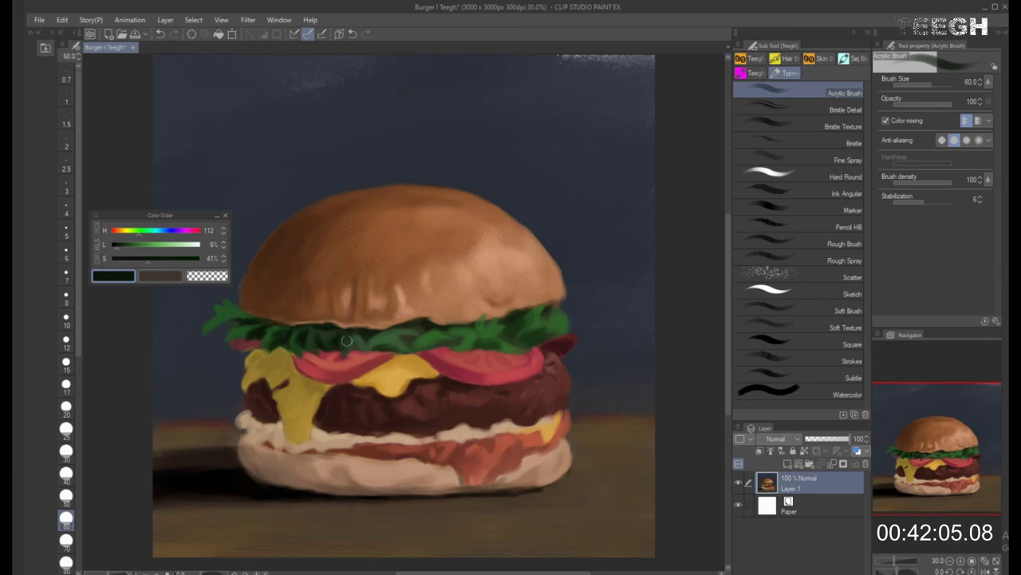
# Separate the lettuce leaves above the left tomato slice and cheese with dark green at brush sizes 30 to 60
pyautogui.press('[')
pyautogui.press('[')
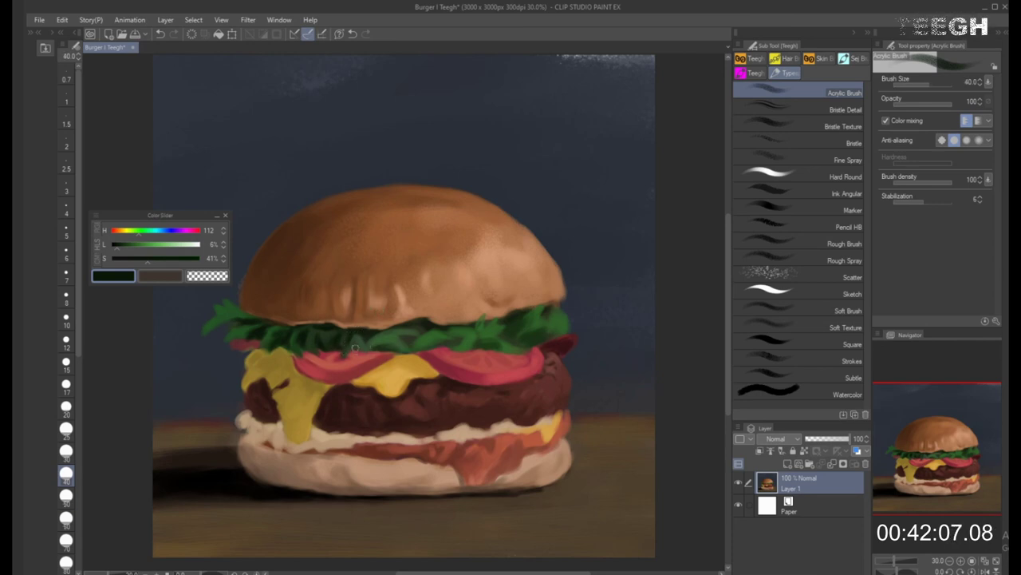
pyautogui.press(']')
pyautogui.press('[')
pyautogui.press('[')
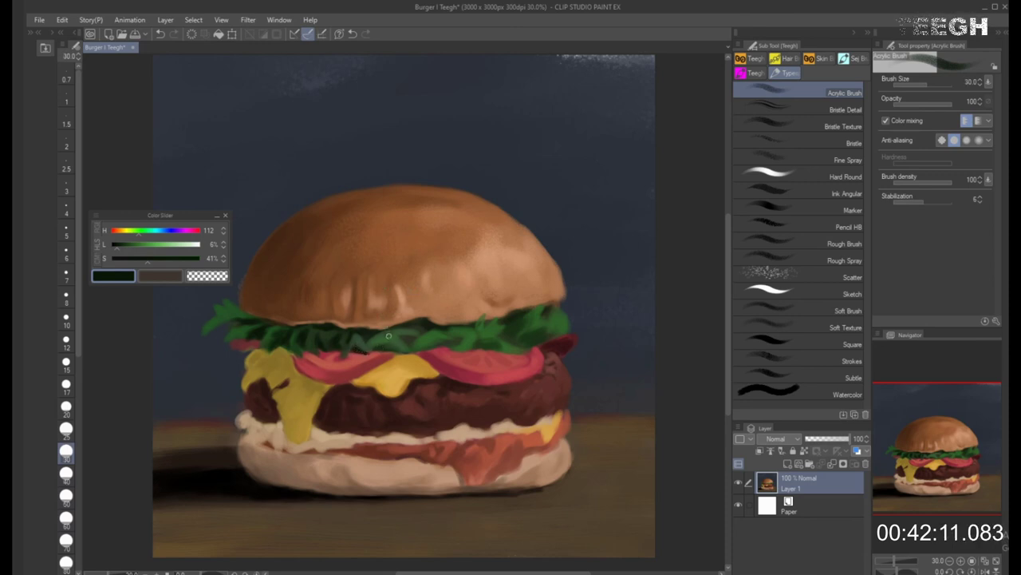
pyautogui.press(']')
pyautogui.press(']')
pyautogui.press(']')
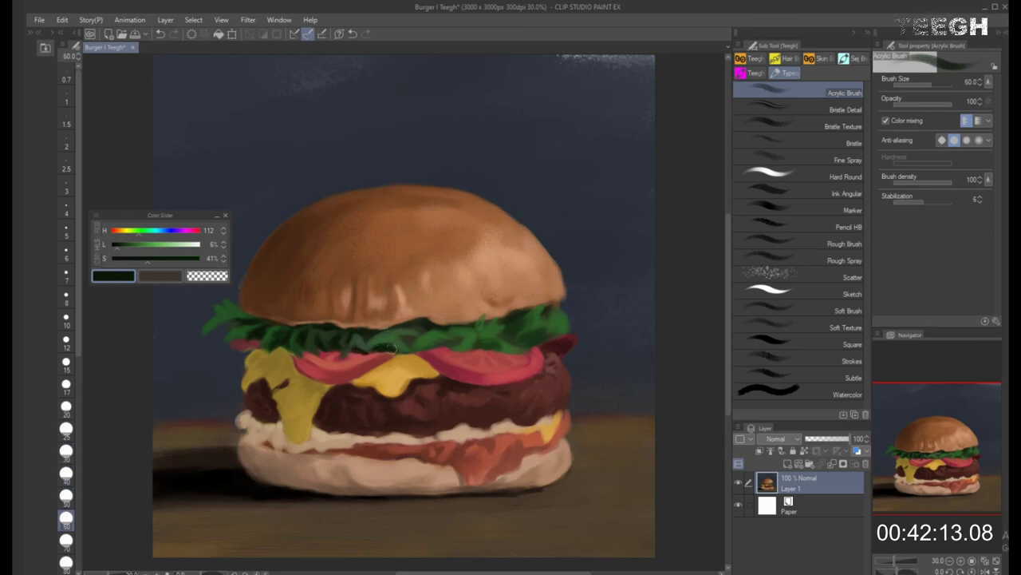
# Deepen the dark folds in the lettuce just left of centre at brush size 50
pyautogui.press('[')
pyautogui.press('[')
pyautogui.press(']')
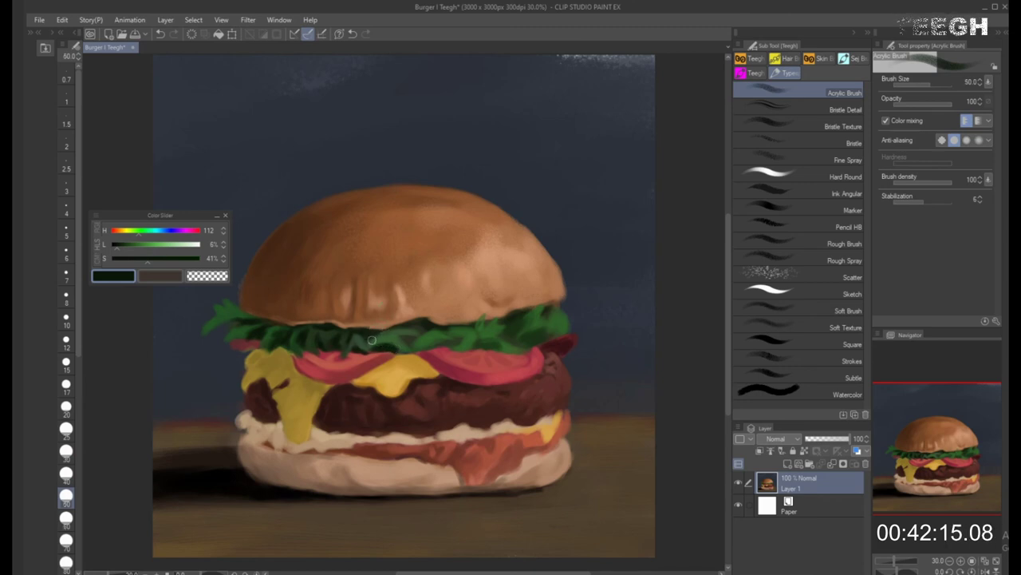
pyautogui.press(']')
pyautogui.press('[')
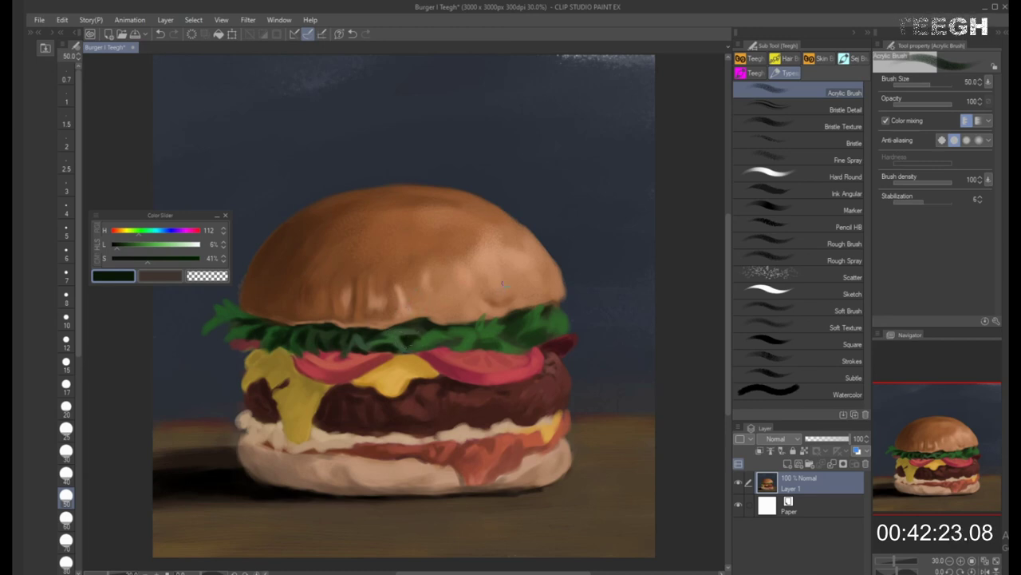
# Rework the central lettuce directly under the bun with sampled muted and dark greens at brush sizes 30 to 60
pyautogui.keyDown('alt'); pyautogui.click(411, 332); pyautogui.keyUp('alt')
pyautogui.press('[')
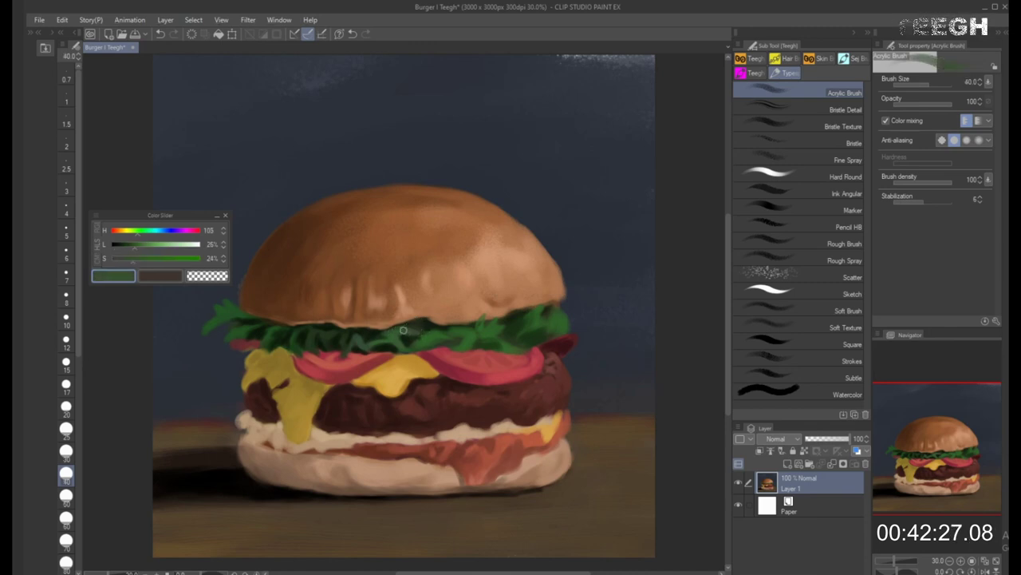
pyautogui.press('[')
pyautogui.keyDown('alt'); pyautogui.click(417, 326); pyautogui.keyUp('alt')
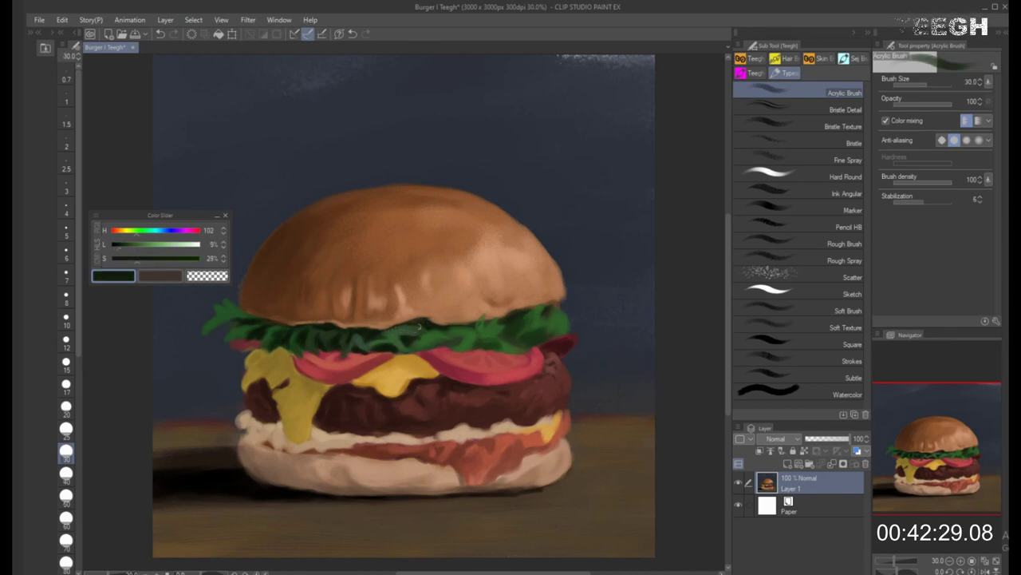
pyautogui.press(']')
pyautogui.press(']')
pyautogui.keyDown('alt'); pyautogui.click(413, 328); pyautogui.keyUp('alt')
pyautogui.press(']')
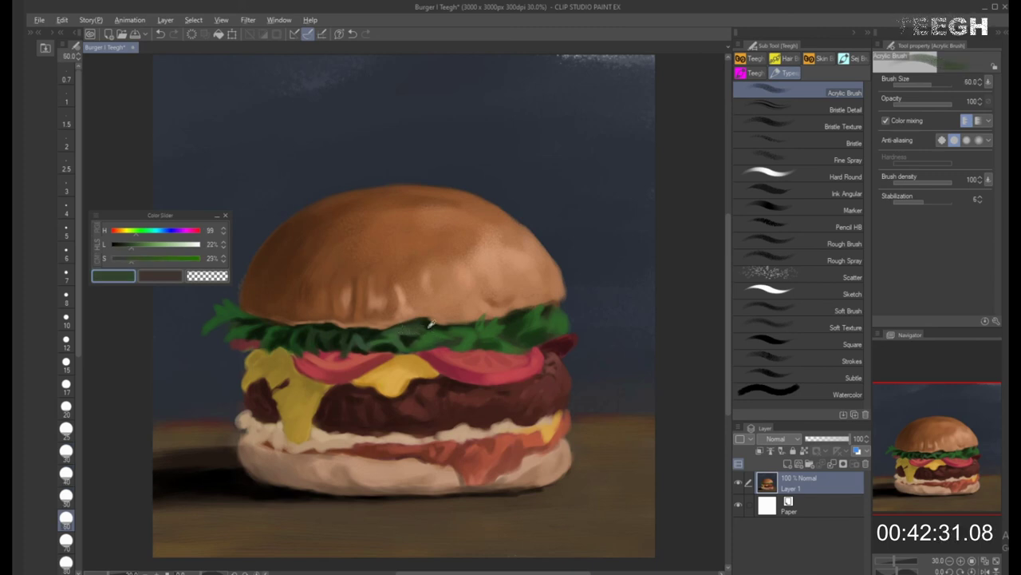
# Paint a mid-green leaf of 26% lightness hanging toward the right tomato slice at brush sizes 40 to 70
pyautogui.keyDown('alt'); pyautogui.click(430, 330); pyautogui.keyUp('alt')
pyautogui.keyDown('alt'); pyautogui.click(434, 333); pyautogui.keyUp('alt')
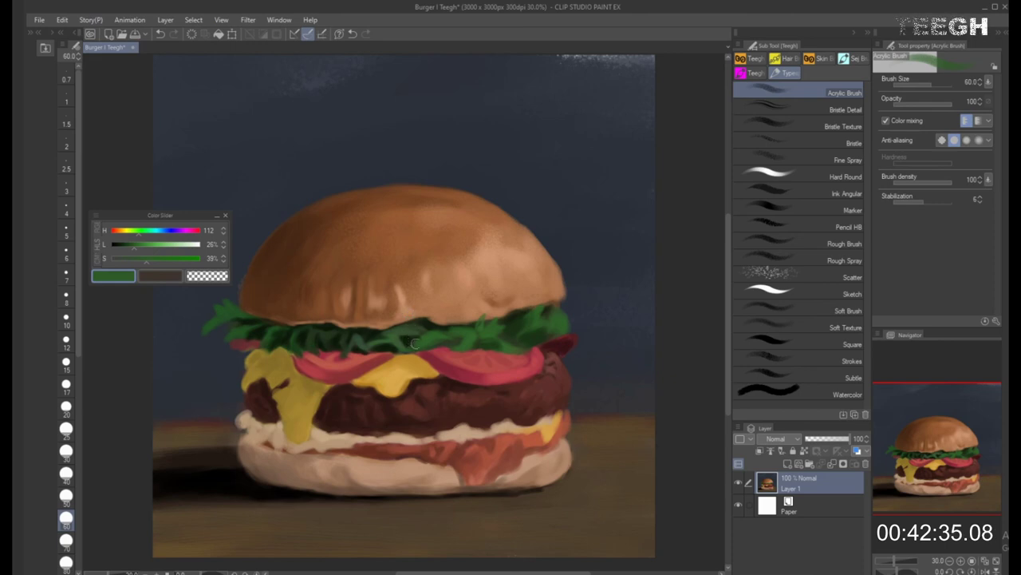
pyautogui.press('[')
pyautogui.press('[')
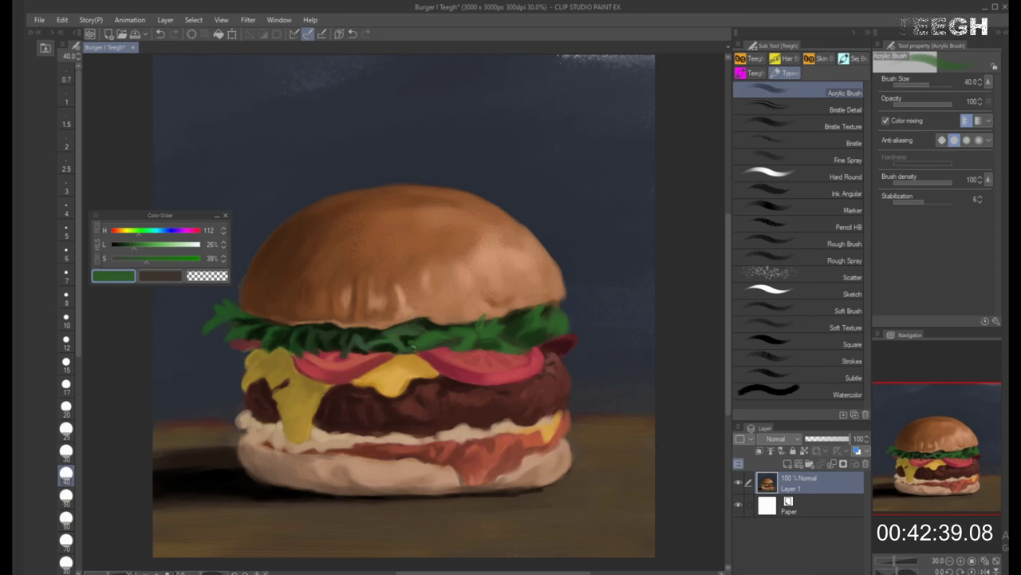
pyautogui.press(']')
pyautogui.press(']')
pyautogui.press(']')
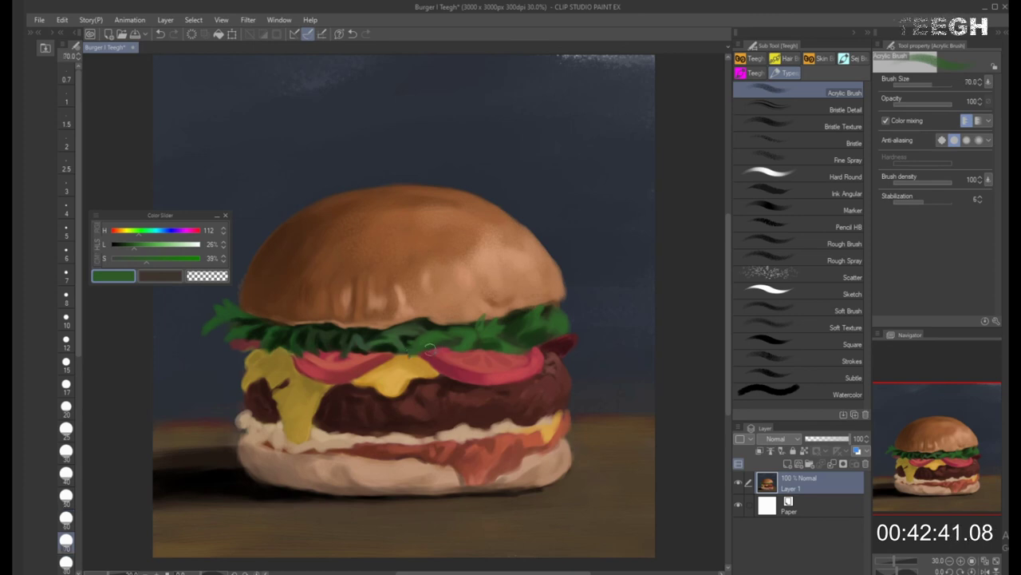
# Refine the central leaf's tip at brush size 30 and shade around it with a sampled green of 9% lightness
pyautogui.press('[')
pyautogui.press('[')
pyautogui.press('[')
pyautogui.press('[')
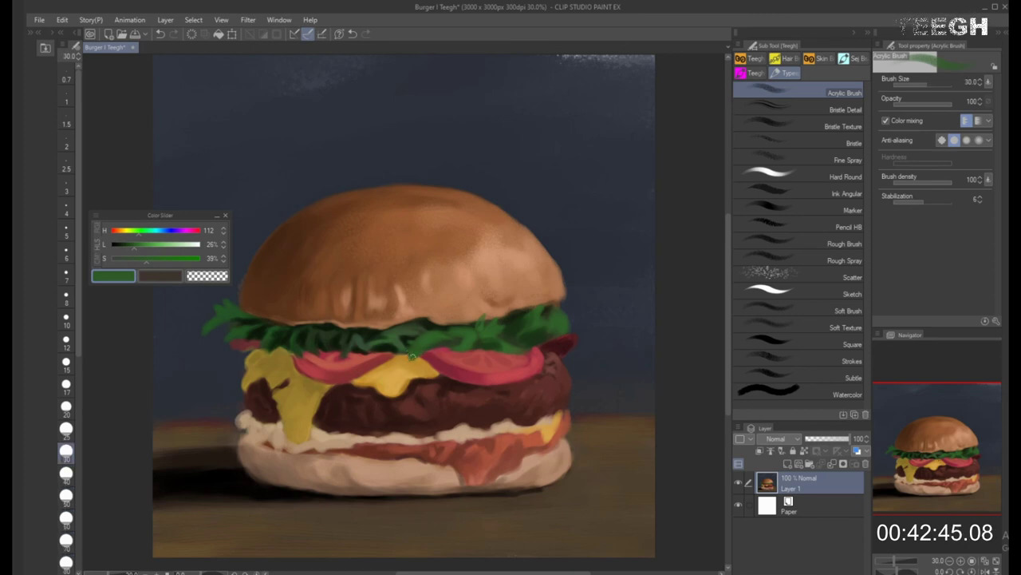
pyautogui.keyDown('alt'); pyautogui.click(416, 335); pyautogui.keyUp('alt')
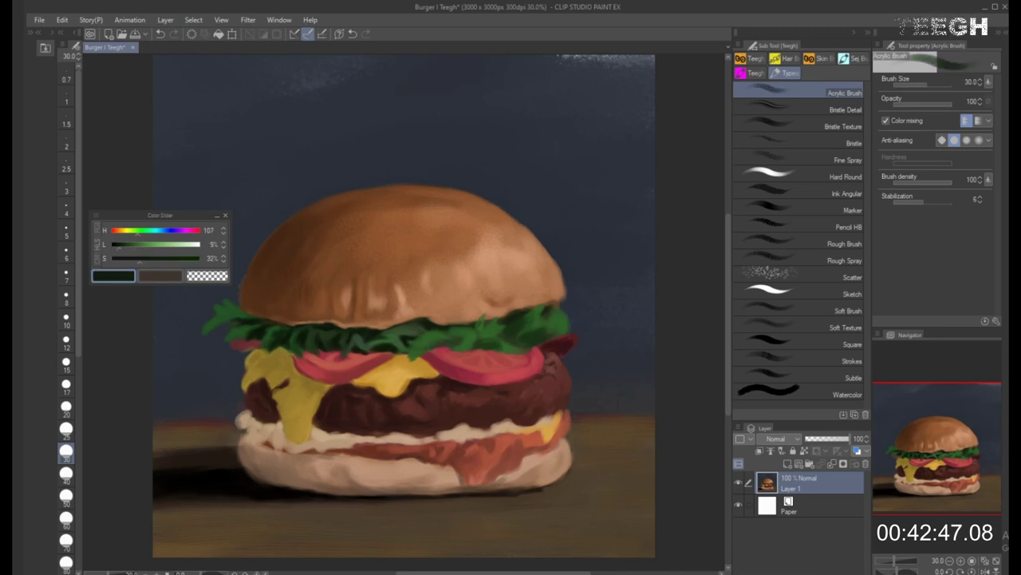
pyautogui.press(']')
pyautogui.press(']')
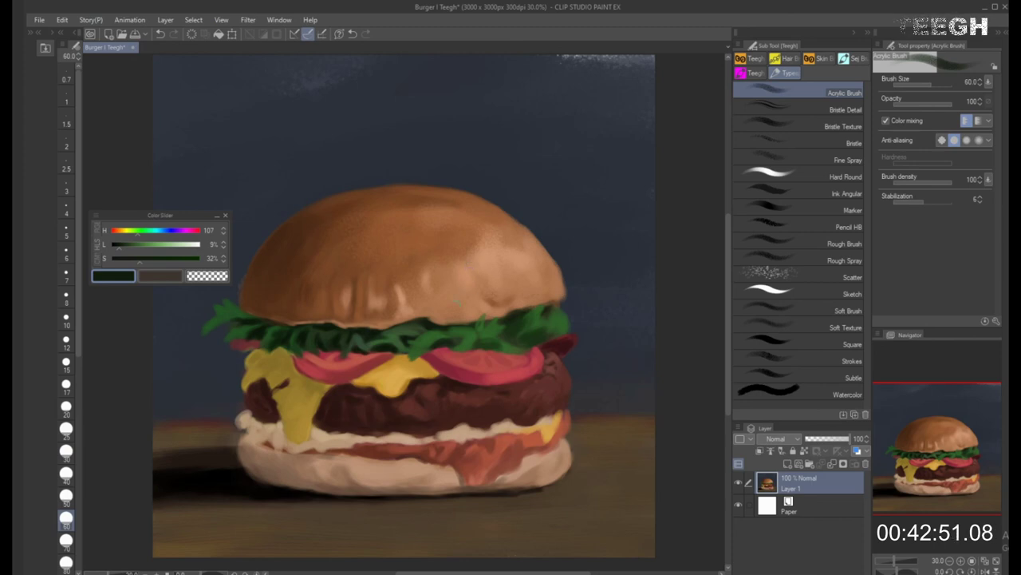
# Detail the central leaf's edges with a sampled green of 27% lightness at brush size 25
pyautogui.keyDown('alt'); pyautogui.click(444, 335); pyautogui.keyUp('alt')
pyautogui.press('[')
pyautogui.press('[')
pyautogui.press('[')
pyautogui.press('[')
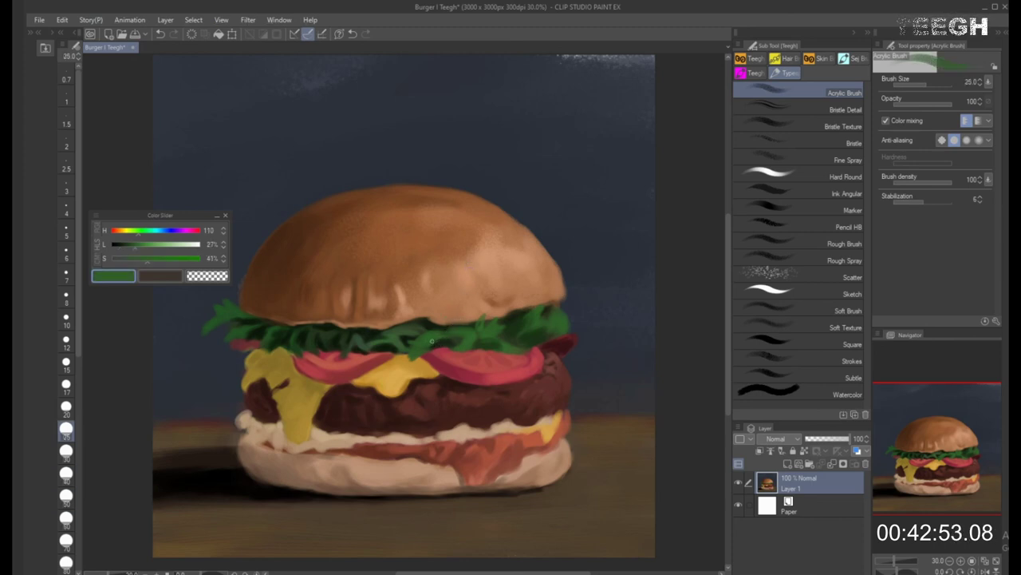
# Paint dark gaps in the lettuce above the right tomato slice with a sampled 13% lightness green at brush sizes 30 to 40
pyautogui.keyDown('alt'); pyautogui.click(445, 342); pyautogui.keyUp('alt')
pyautogui.press(']')
pyautogui.press(']')
pyautogui.press(']')
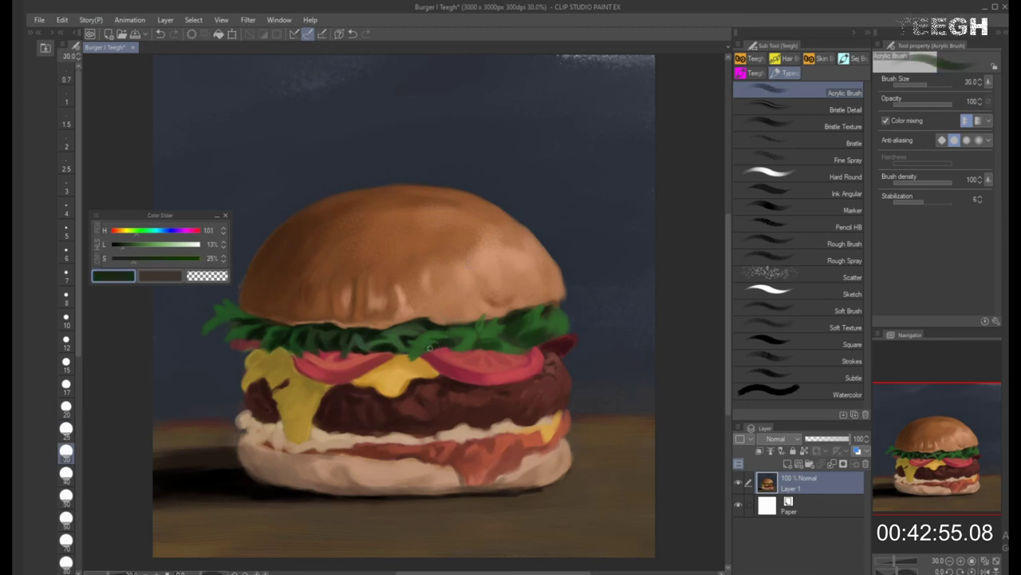
pyautogui.press('[')
pyautogui.press('[')
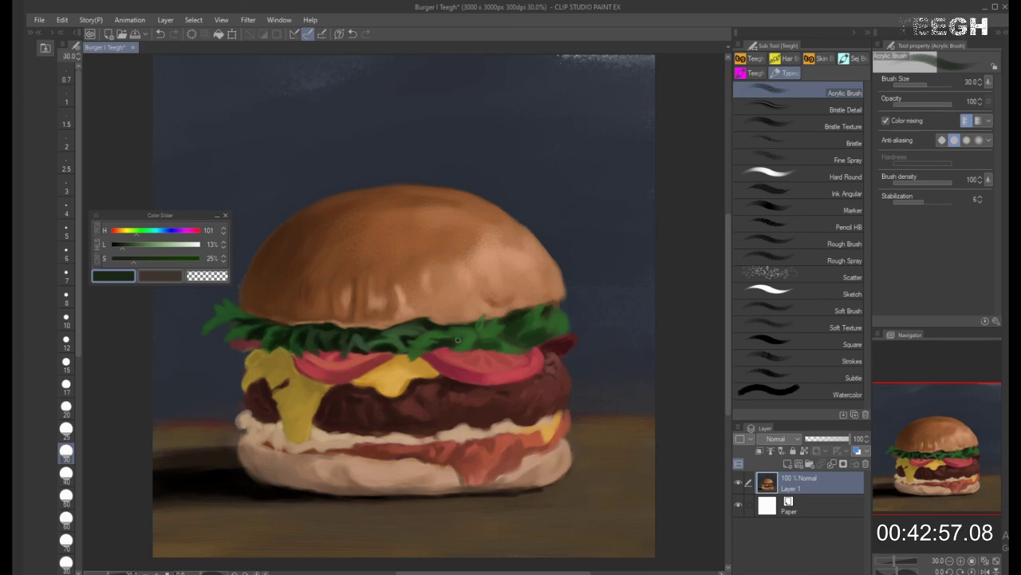
pyautogui.press(']')
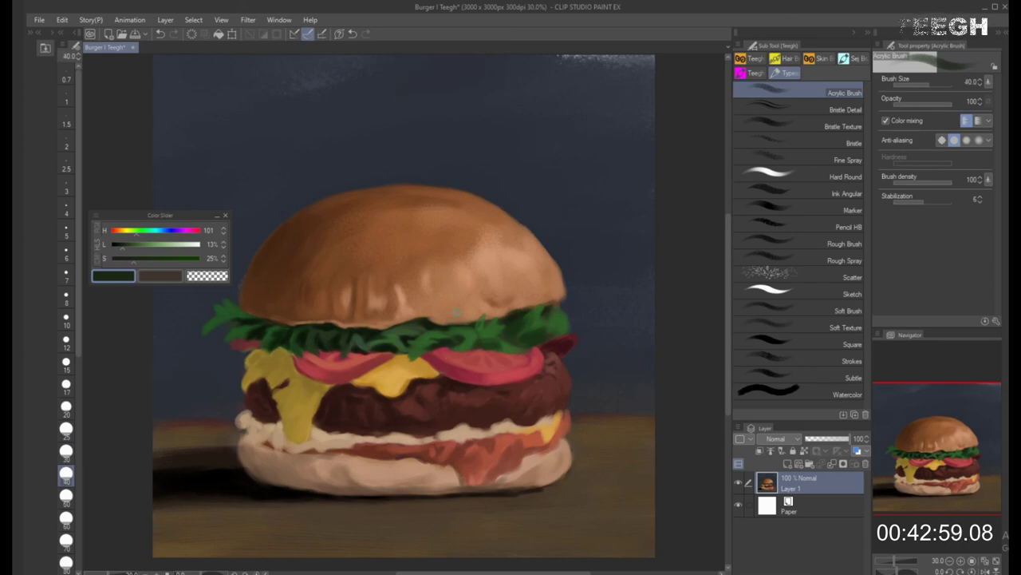
pyautogui.press('[')
pyautogui.press(']')
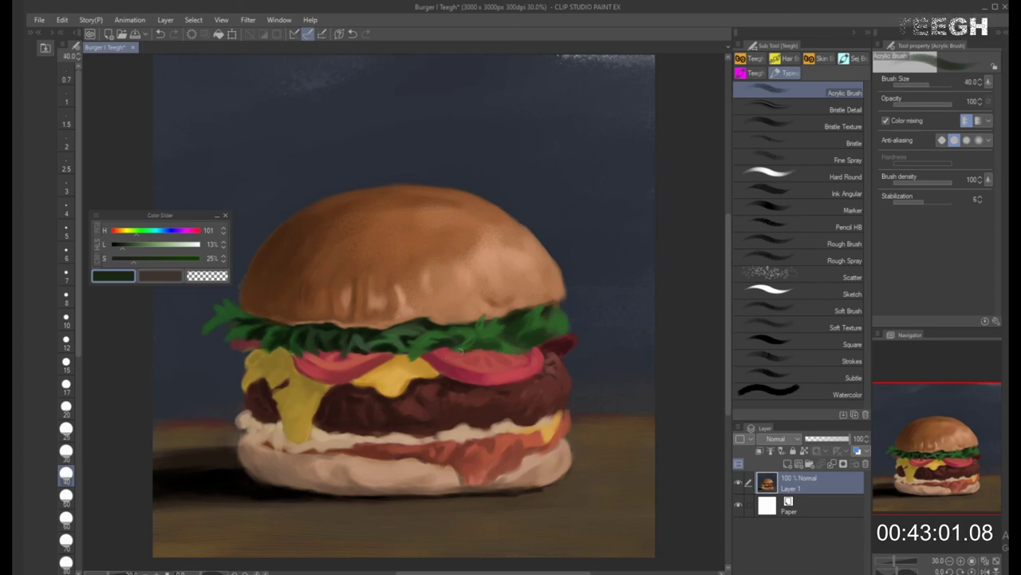
# Refine the leaf over the right tomato slice with sampled greens of 17% to 25% lightness at brush size 60
pyautogui.keyDown('alt'); pyautogui.click(470, 343); pyautogui.keyUp('alt')
pyautogui.press(']')
pyautogui.press(']')
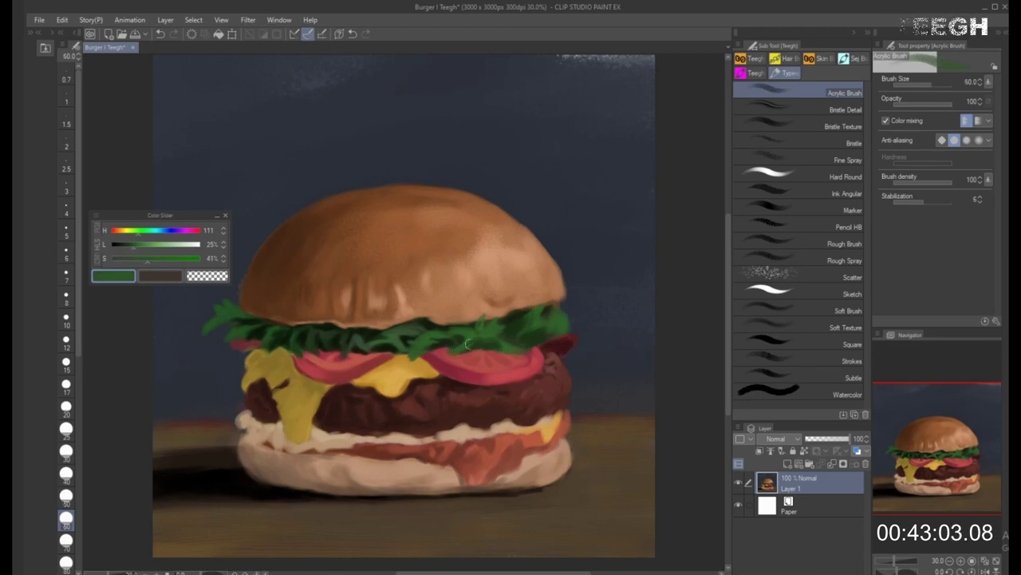
pyautogui.keyDown('alt'); pyautogui.click(476, 343); pyautogui.keyUp('alt')
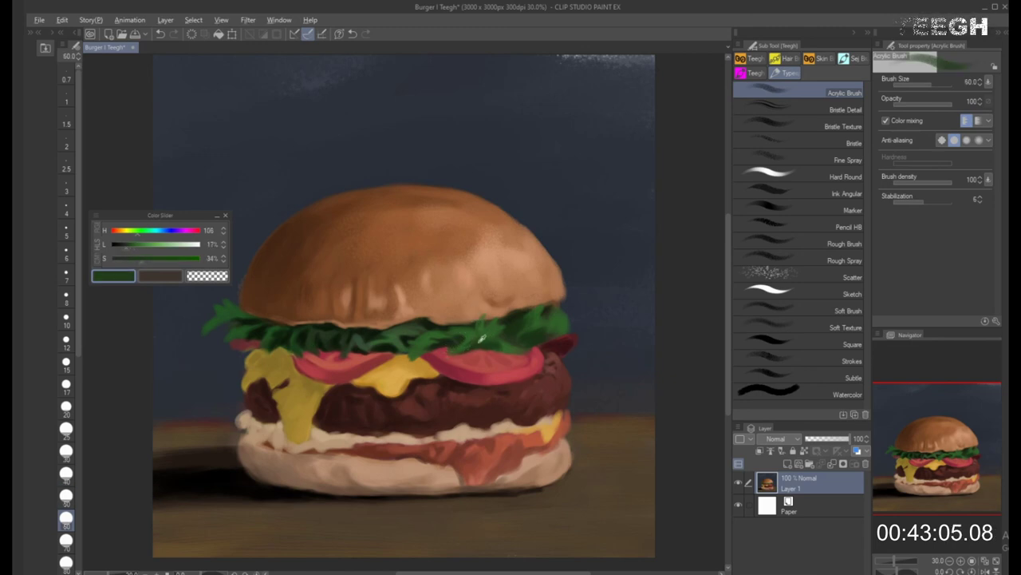
pyautogui.keyDown('alt'); pyautogui.click(490, 341); pyautogui.keyUp('alt')
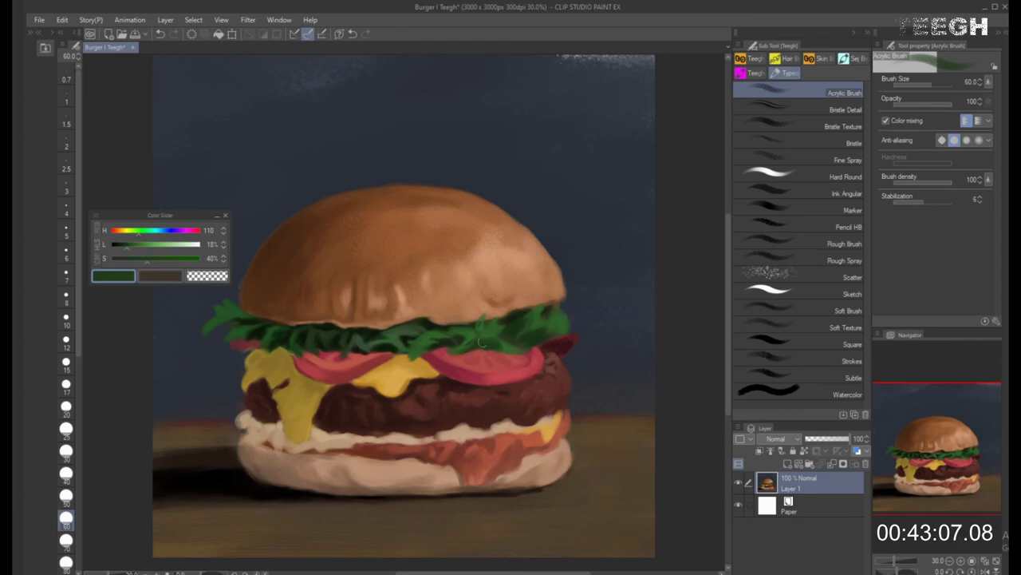
# Deepen the shadows around that leaf with a sampled dark green of 11% lightness at brush sizes 30 to 40
pyautogui.keyDown('alt'); pyautogui.click(495, 329); pyautogui.keyUp('alt')
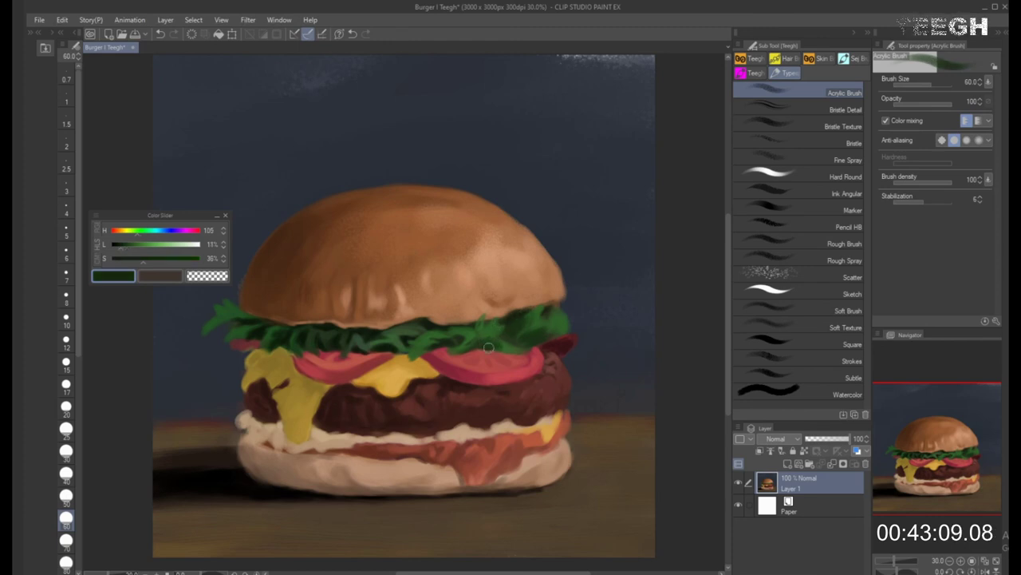
pyautogui.press('[')
pyautogui.press('[')
pyautogui.press('[')
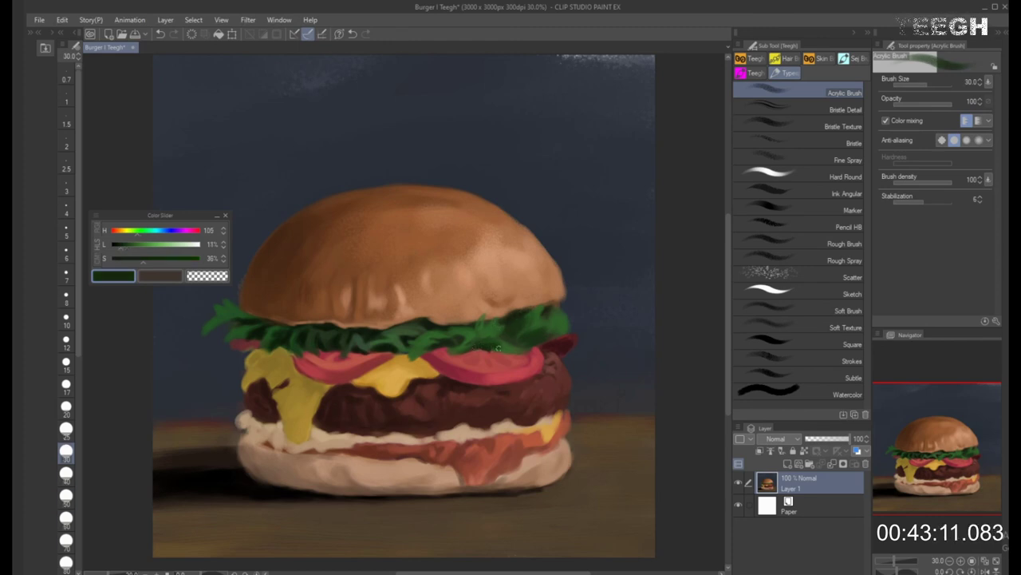
pyautogui.press(']')
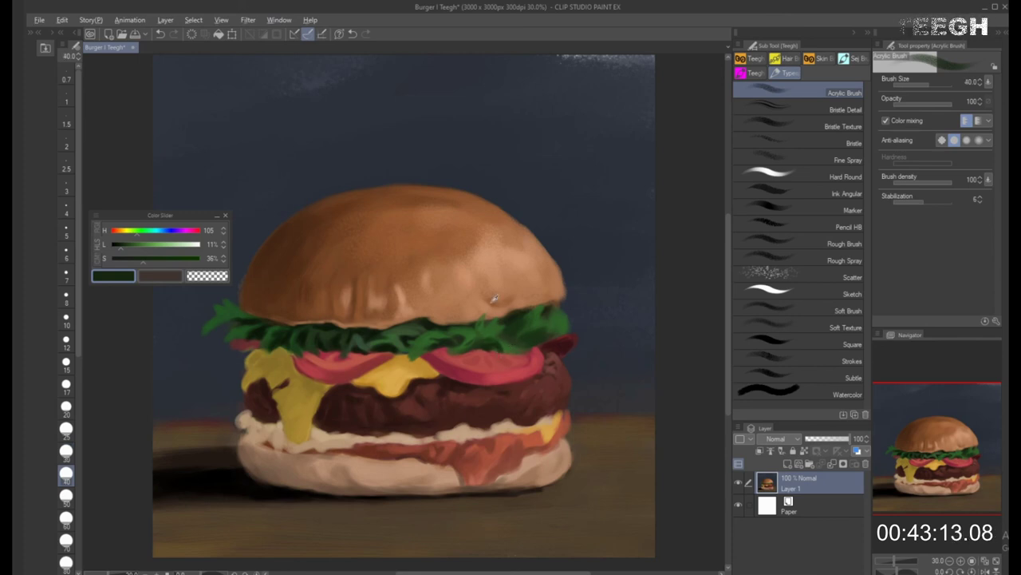
# Shape the lettuce beneath the bun's right side with sampled greens of 10% to 26% lightness at brush size 40
pyautogui.keyDown('alt'); pyautogui.click(506, 347); pyautogui.keyUp('alt')
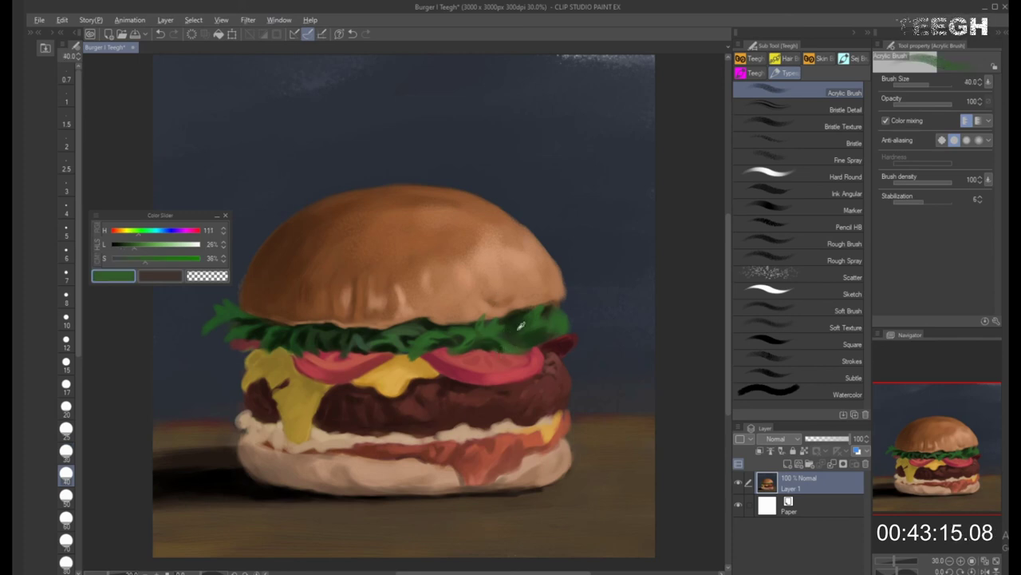
pyautogui.keyDown('alt'); pyautogui.click(521, 326); pyautogui.keyUp('alt')
pyautogui.keyDown('alt'); pyautogui.click(505, 320); pyautogui.keyUp('alt')
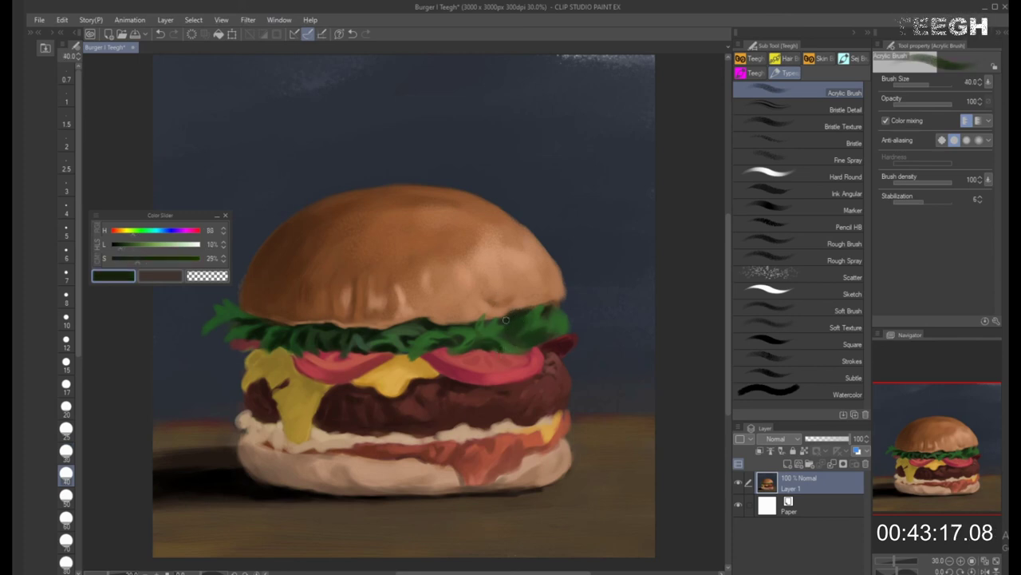
pyautogui.keyDown('alt'); pyautogui.click(519, 311); pyautogui.keyUp('alt')
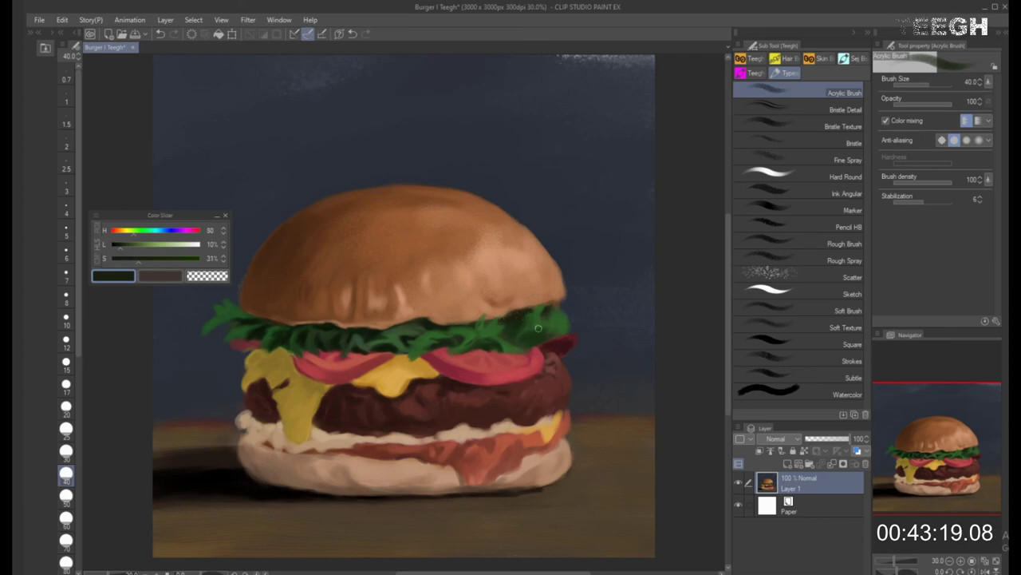
pyautogui.keyDown('alt'); pyautogui.click(536, 319); pyautogui.keyUp('alt')
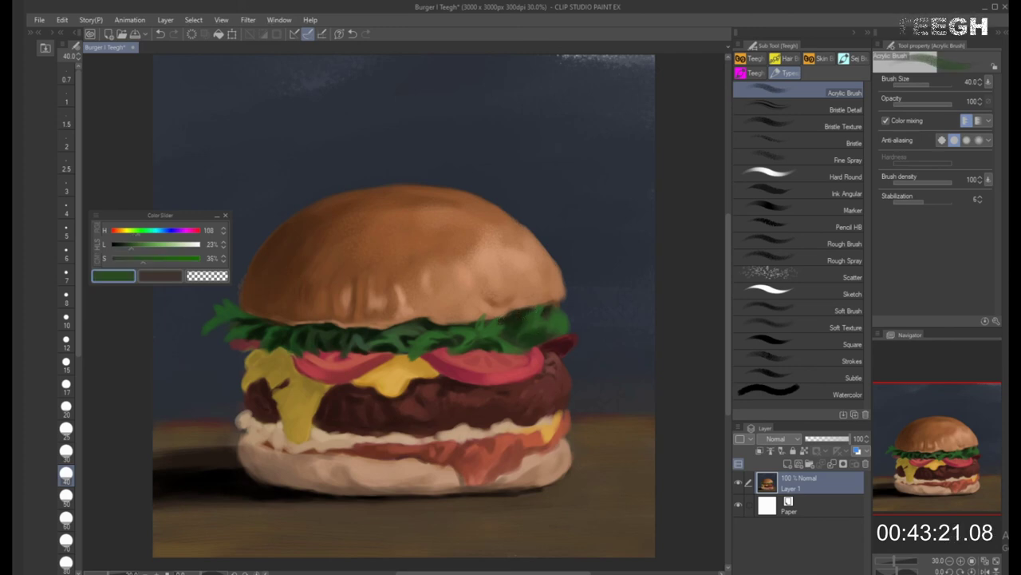
pyautogui.keyDown('alt'); pyautogui.click(526, 311); pyautogui.keyUp('alt')
pyautogui.keyDown('alt'); pyautogui.click(534, 326); pyautogui.keyUp('alt')
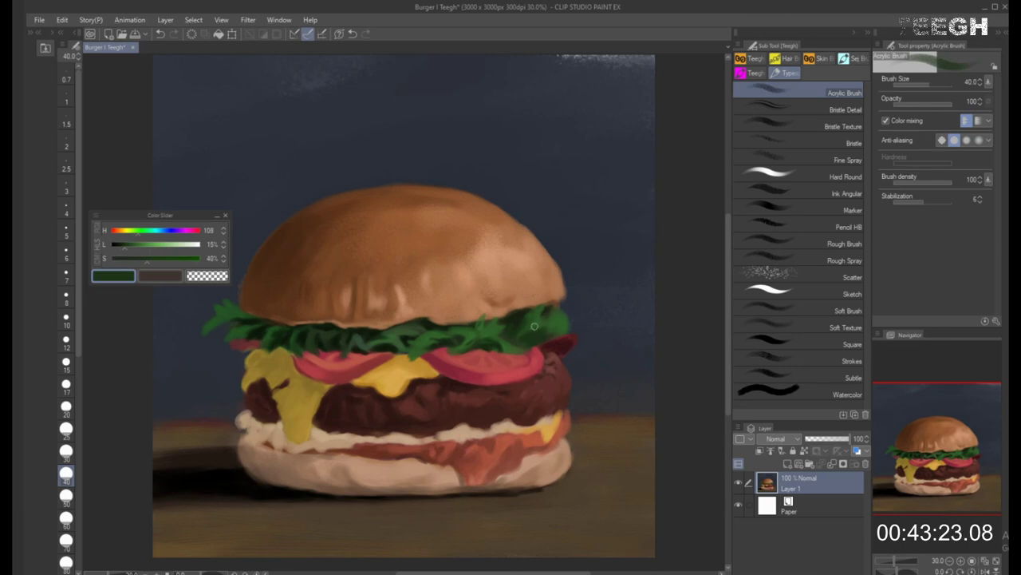
# Repaint the right tomato slice's end with sampled reds of 43% to 44% lightness at brush size 70, and sample its darker rim
pyautogui.keyDown('alt'); pyautogui.click(539, 345); pyautogui.keyUp('alt')
pyautogui.press(']')
pyautogui.press(']')
pyautogui.press(']')
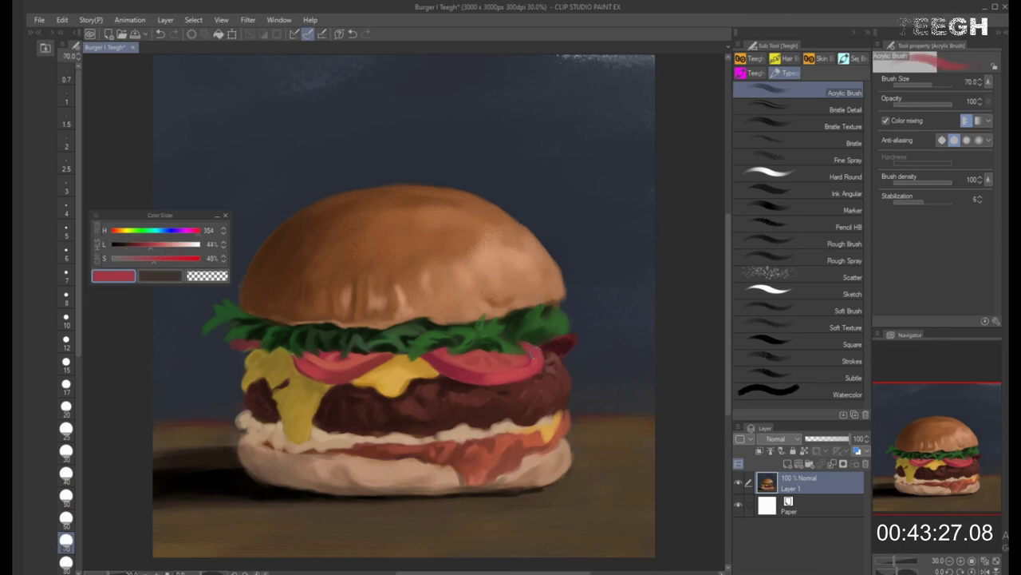
pyautogui.keyDown('alt'); pyautogui.click(528, 359); pyautogui.keyUp('alt')
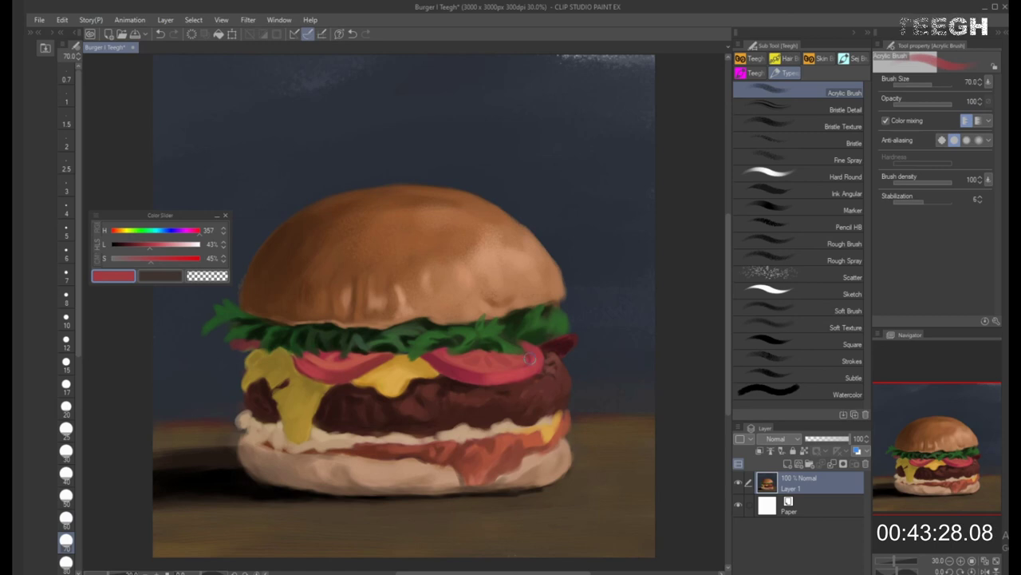
pyautogui.keyDown('alt'); pyautogui.click(452, 365); pyautogui.keyUp('alt')
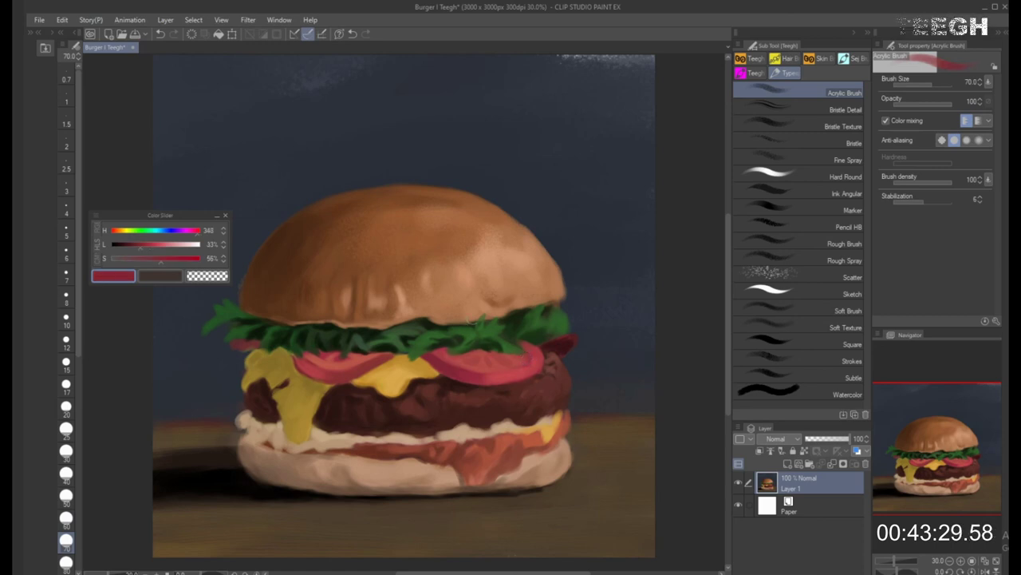
# Refine the right tomato slice's flesh and lower rim with sampled reds of 43% and 38% lightness at brush sizes 60 to 80
pyautogui.keyDown('alt'); pyautogui.click(490, 365); pyautogui.keyUp('alt')
pyautogui.press('[')
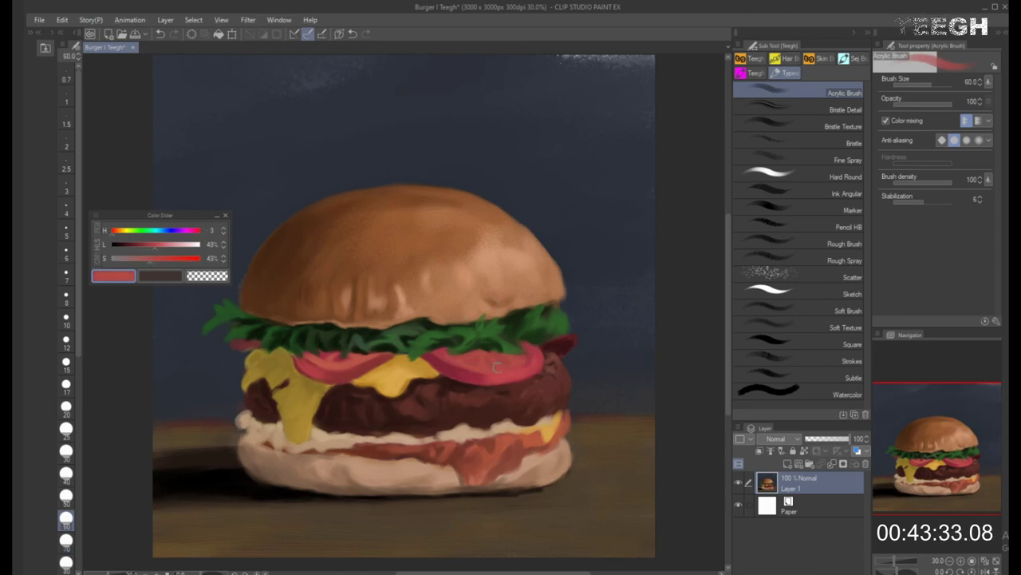
pyautogui.keyDown('alt'); pyautogui.click(481, 374); pyautogui.keyUp('alt')
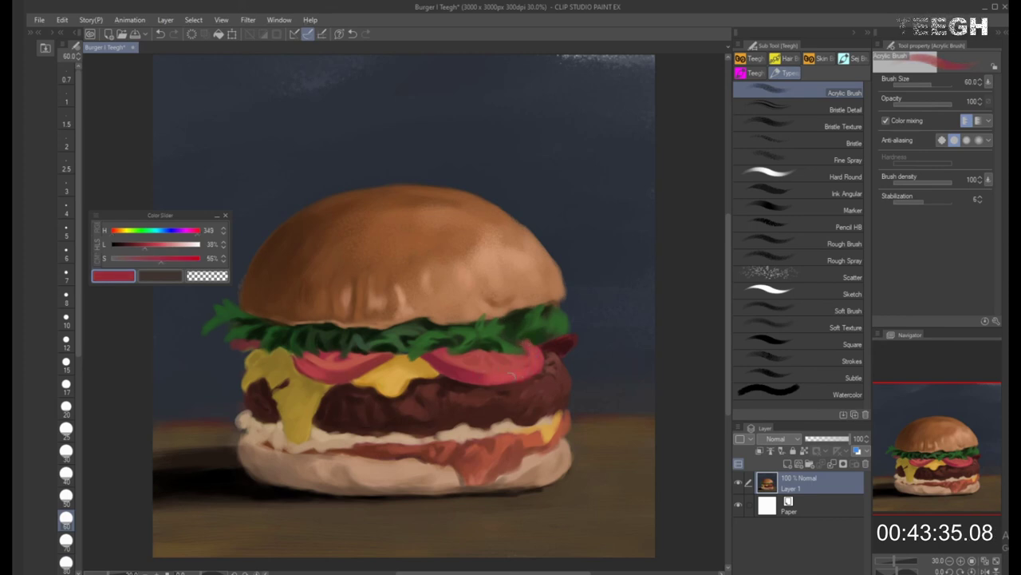
pyautogui.press(']')
pyautogui.press(']')
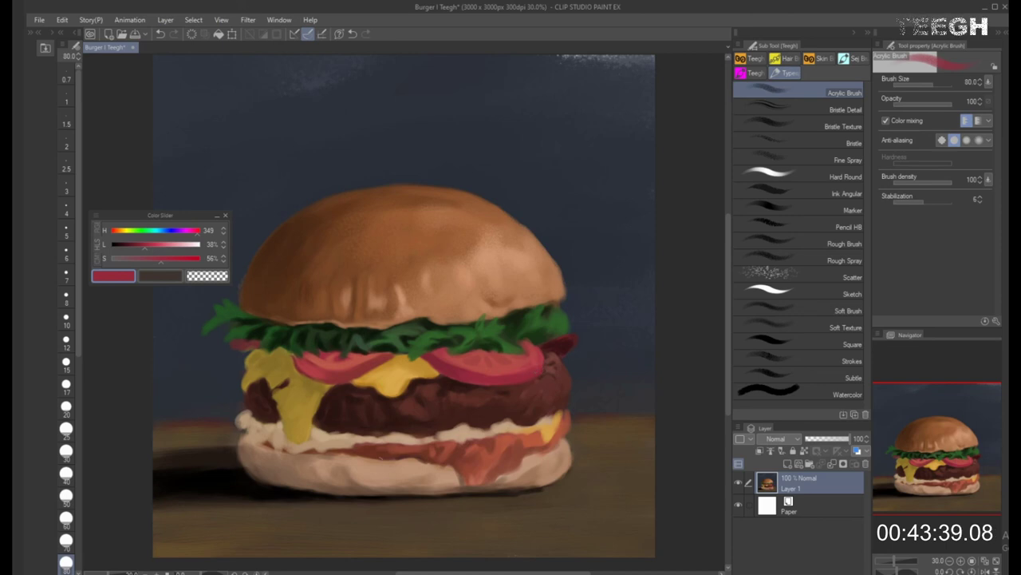
# Define the right tomato slice's upper edge against the lettuce with a sampled lighter red, reducing the brush size from 80 to 50
pyautogui.keyDown('alt'); pyautogui.click(522, 348); pyautogui.keyUp('alt')
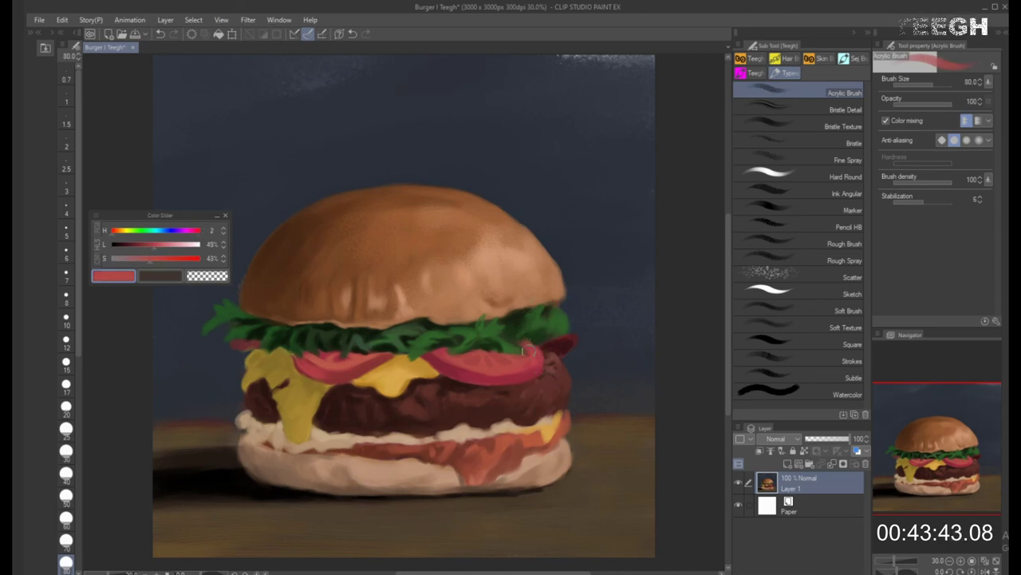
pyautogui.press('[')
pyautogui.press('[')
pyautogui.press('[')
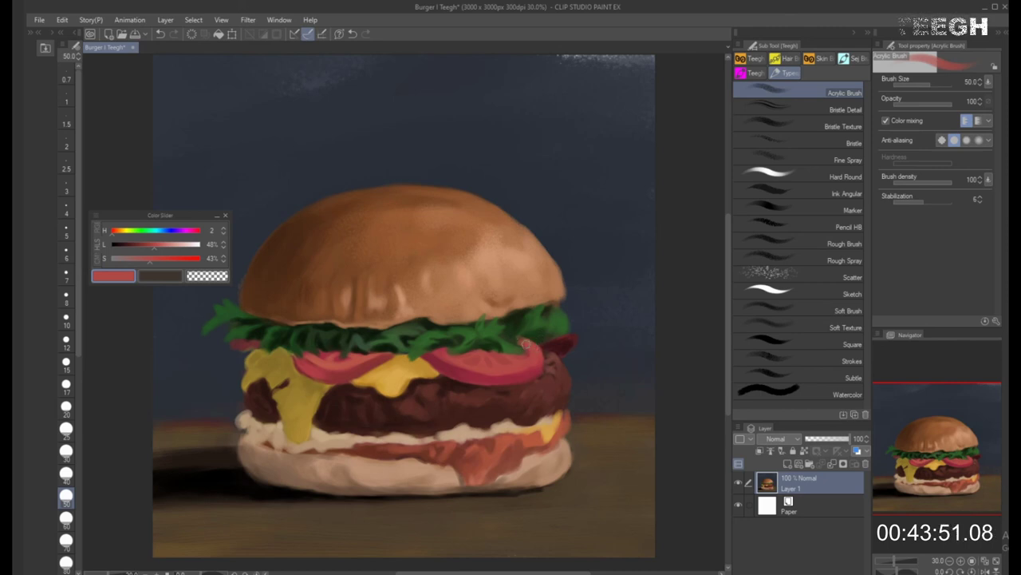
# Darken gaps in the right lettuce with 10% lightness green and shade the tomato behind it with dark red at brush size 60
pyautogui.keyDown('alt'); pyautogui.click(538, 323); pyautogui.keyUp('alt')
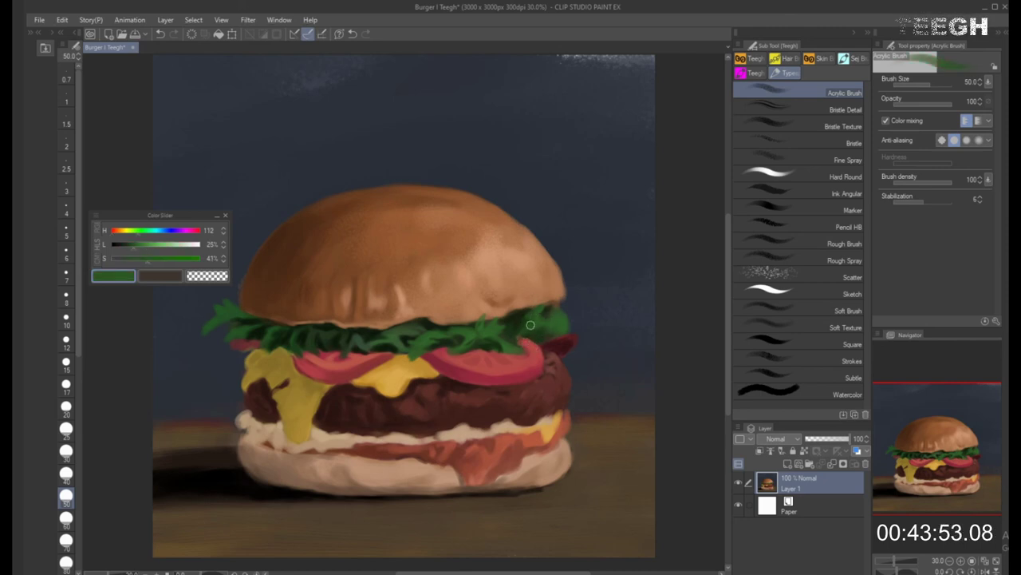
pyautogui.press('[')
pyautogui.press('[')
pyautogui.keyDown('alt'); pyautogui.click(526, 310); pyautogui.keyUp('alt')
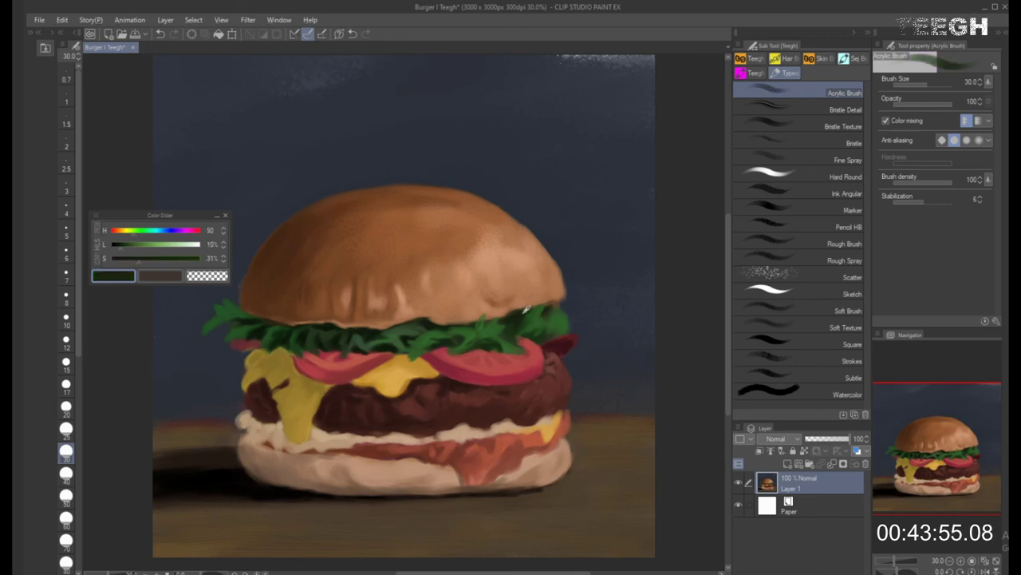
pyautogui.press(']')
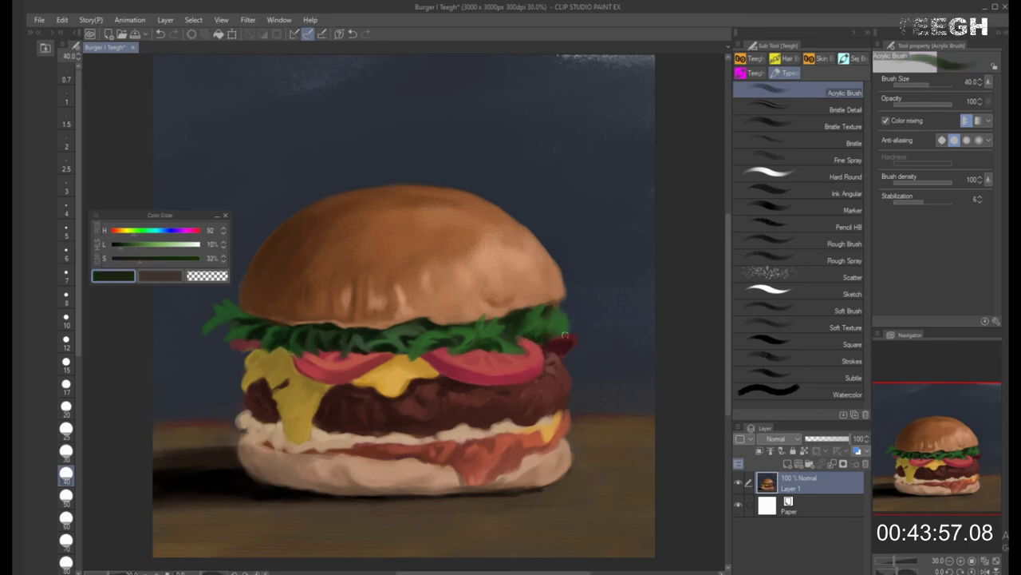
pyautogui.keyDown('alt'); pyautogui.click(554, 339); pyautogui.keyUp('alt')
pyautogui.press(']')
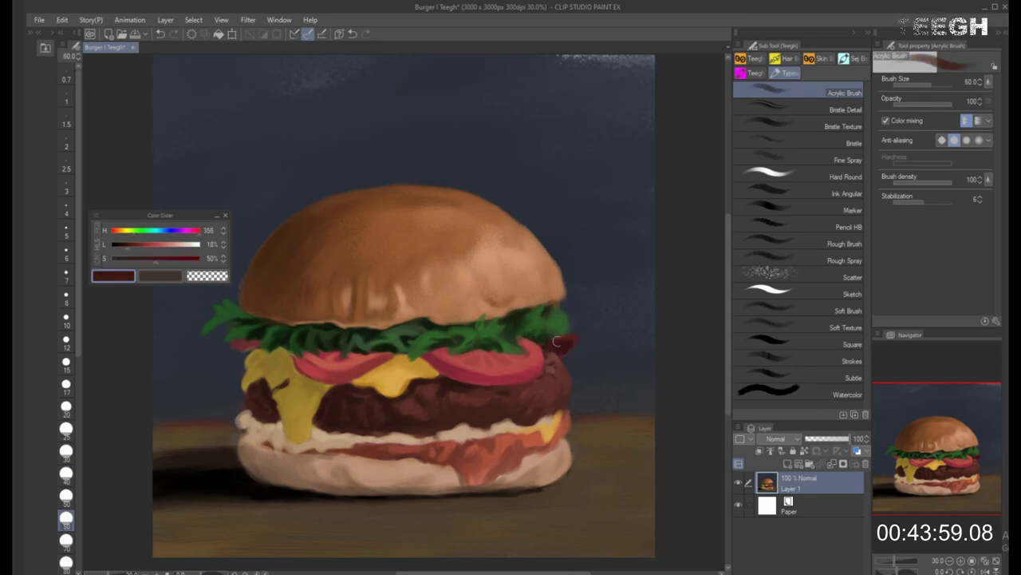
# Detail the rightmost leaves with sampled greens of 27% and 18% lightness at brush sizes 25 to 60
pyautogui.keyDown('alt'); pyautogui.click(563, 316); pyautogui.keyUp('alt')
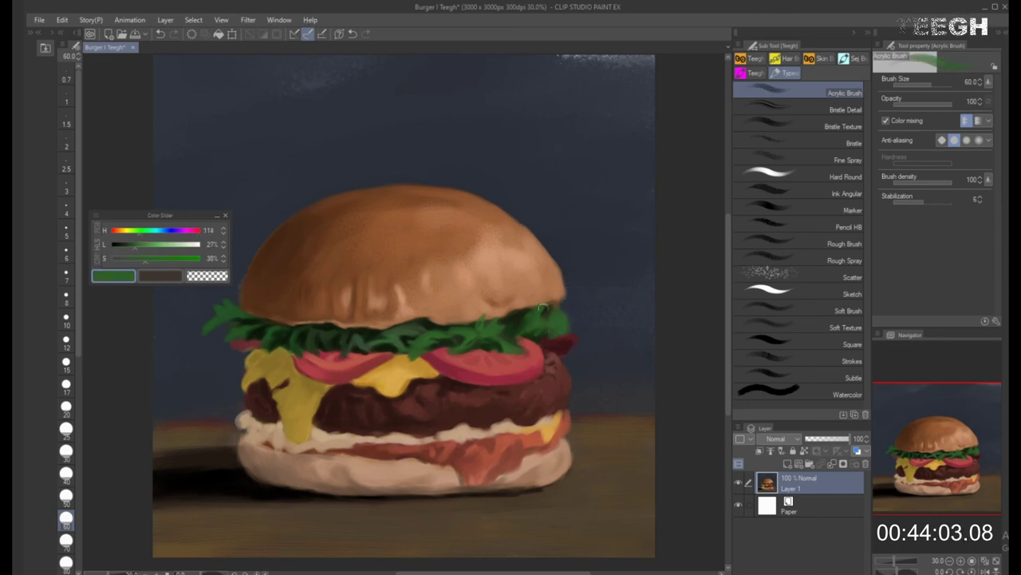
pyautogui.press('[')
pyautogui.press('[')
pyautogui.press('[')
pyautogui.press('[')
pyautogui.keyDown('alt'); pyautogui.click(545, 330); pyautogui.keyUp('alt')
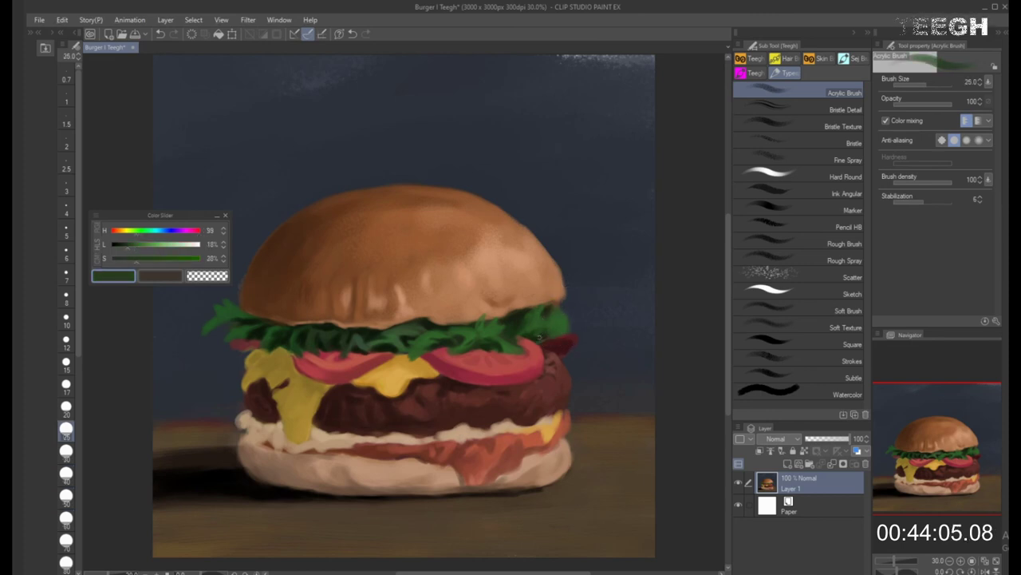
pyautogui.press(']')
pyautogui.press(']')
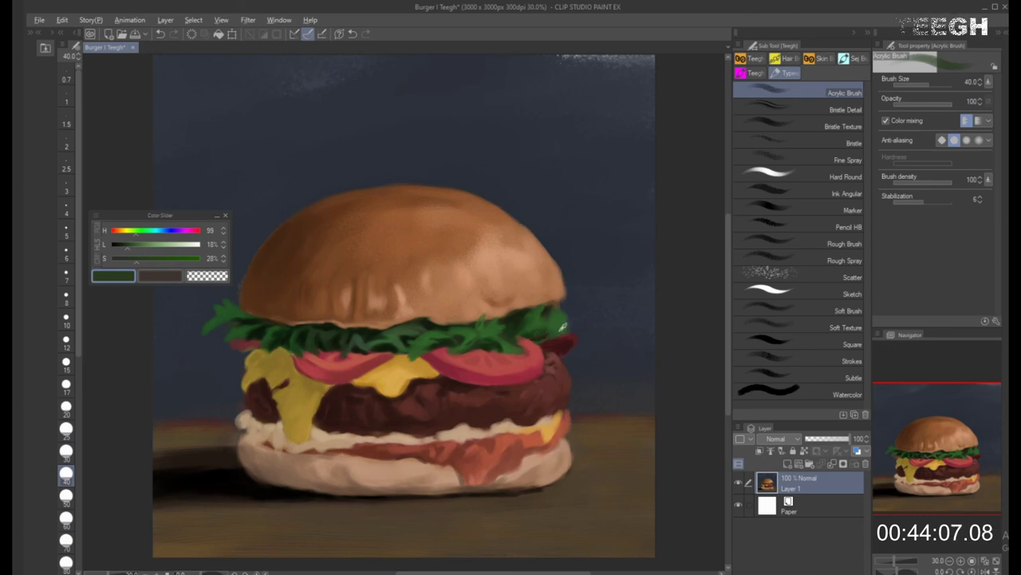
# Extend the rightmost lettuce leaf outward past the bun's edge with sampled greens at brush sizes 40 to 70
pyautogui.keyDown('alt'); pyautogui.click(544, 340); pyautogui.keyUp('alt')
pyautogui.moveTo(546, 342)
pyautogui.mouseDown()
pyautogui.moveTo(574, 323)
pyautogui.moveTo(557, 308)
pyautogui.moveTo(569, 316)
pyautogui.moveTo(539, 323)
pyautogui.moveTo(563, 303)
pyautogui.mouseUp()
pyautogui.keyDown('alt'); pyautogui.click(563, 315); pyautogui.keyUp('alt')
pyautogui.press(']')
pyautogui.press(']')
pyautogui.press(']')
# Clean up the top bun's lower right edge with a sampled tan of 50% lightness at brush sizes 70 to 60
pyautogui.keyDown('alt'); pyautogui.click(553, 308); pyautogui.keyUp('alt')
pyautogui.keyDown('alt'); pyautogui.click(558, 297); pyautogui.keyUp('alt')
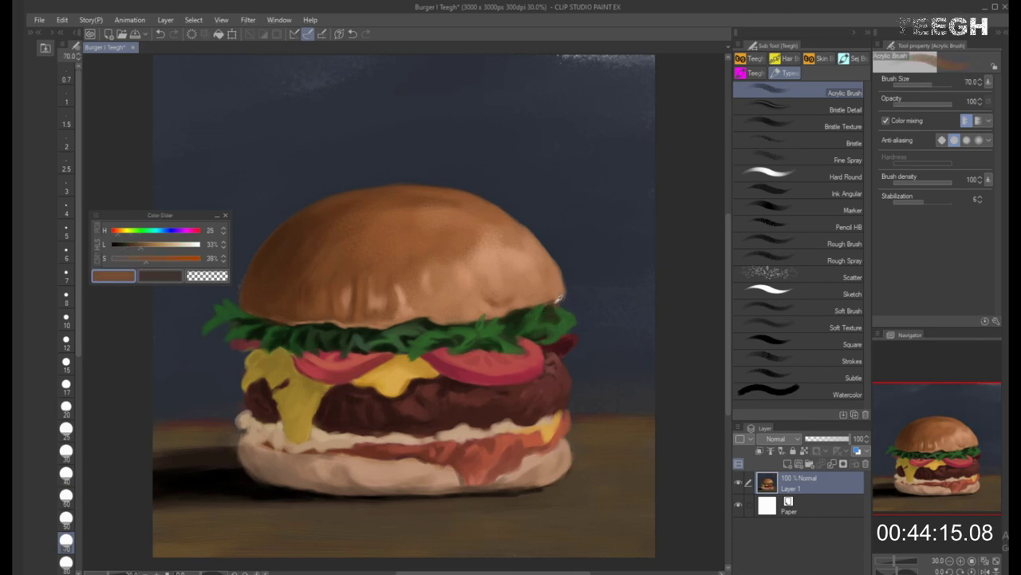
pyautogui.keyDown('alt'); pyautogui.click(551, 300); pyautogui.keyUp('alt')
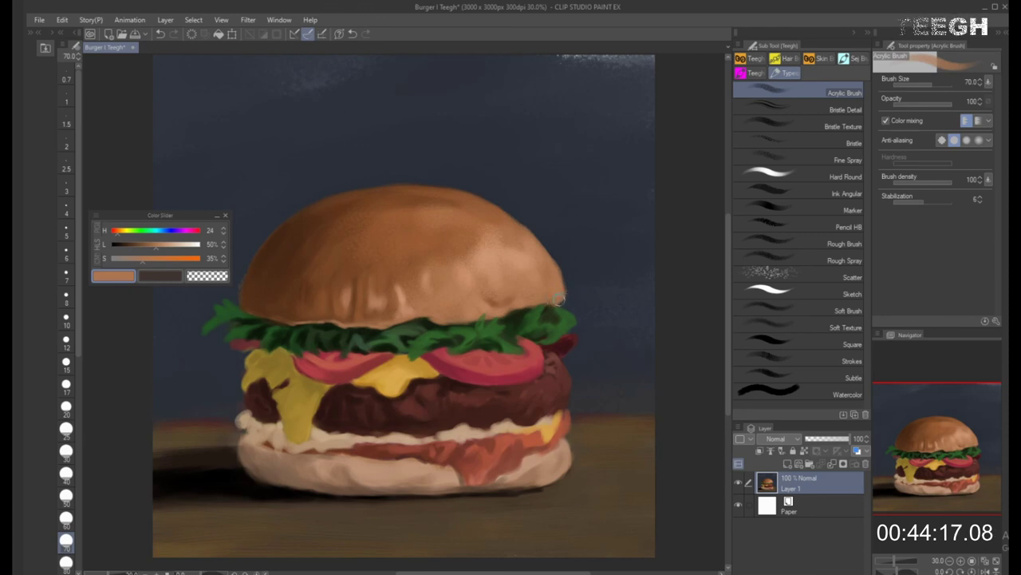
pyautogui.press('[')
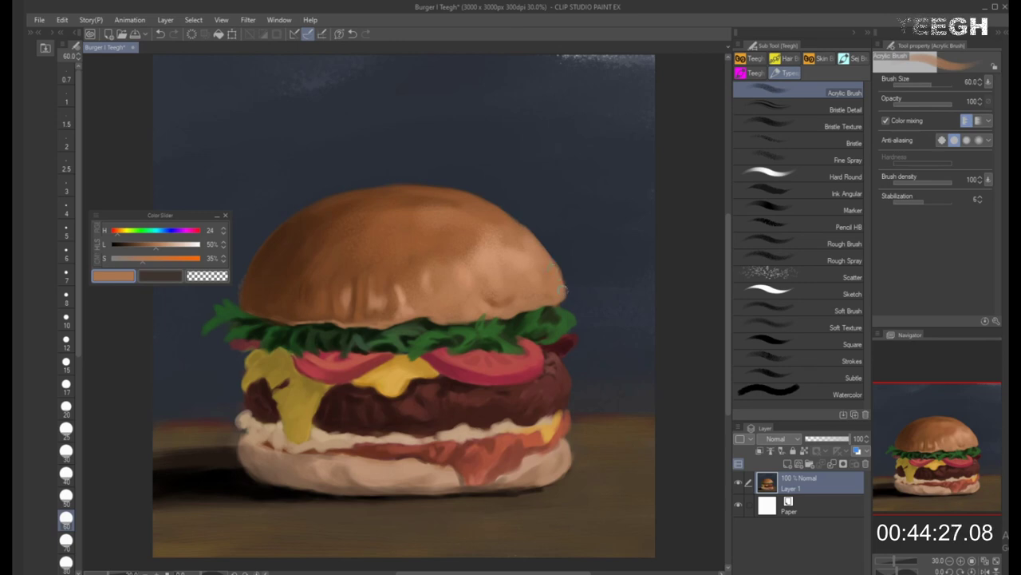
# Paint the small tomato slice at the burger's far left with a sampled red of 30% lightness at brush size 50
pyautogui.keyDown('alt'); pyautogui.click(256, 340); pyautogui.keyUp('alt')
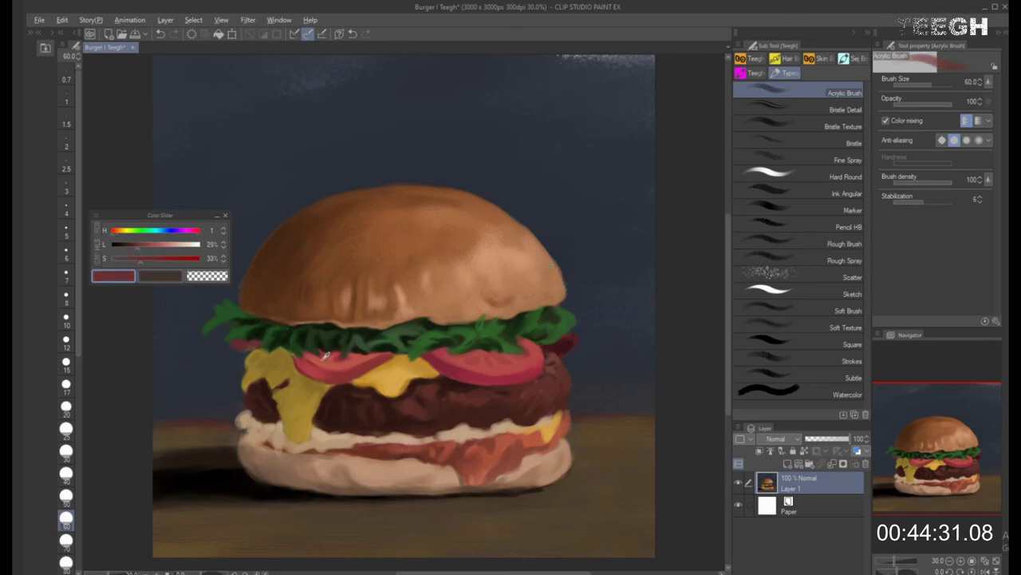
pyautogui.keyDown('alt'); pyautogui.click(241, 342); pyautogui.keyUp('alt')
pyautogui.press('[')
pyautogui.keyDown('alt'); pyautogui.click(234, 346); pyautogui.keyUp('alt')
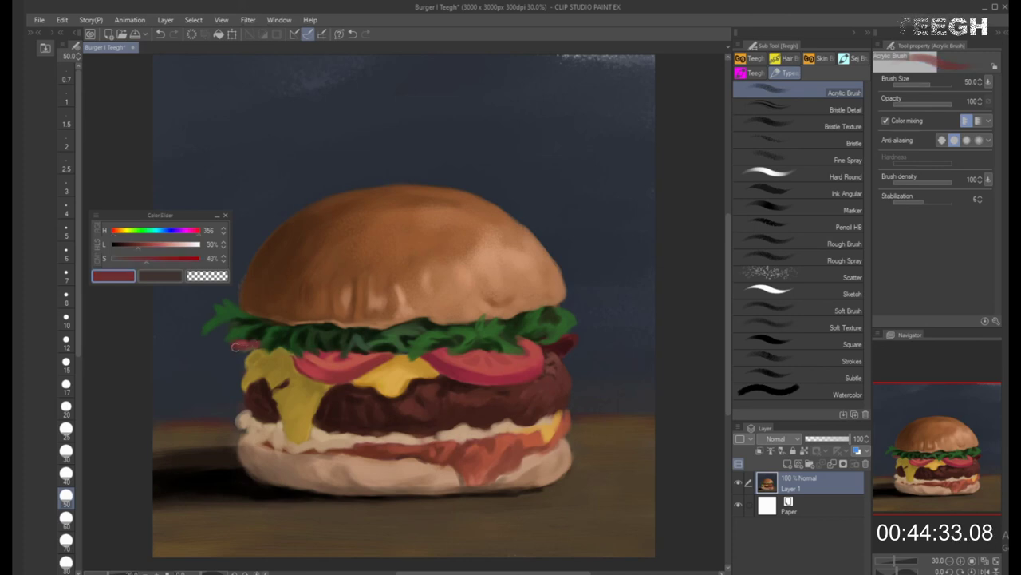
pyautogui.moveTo(240, 348); pyautogui.dragTo(251, 346)
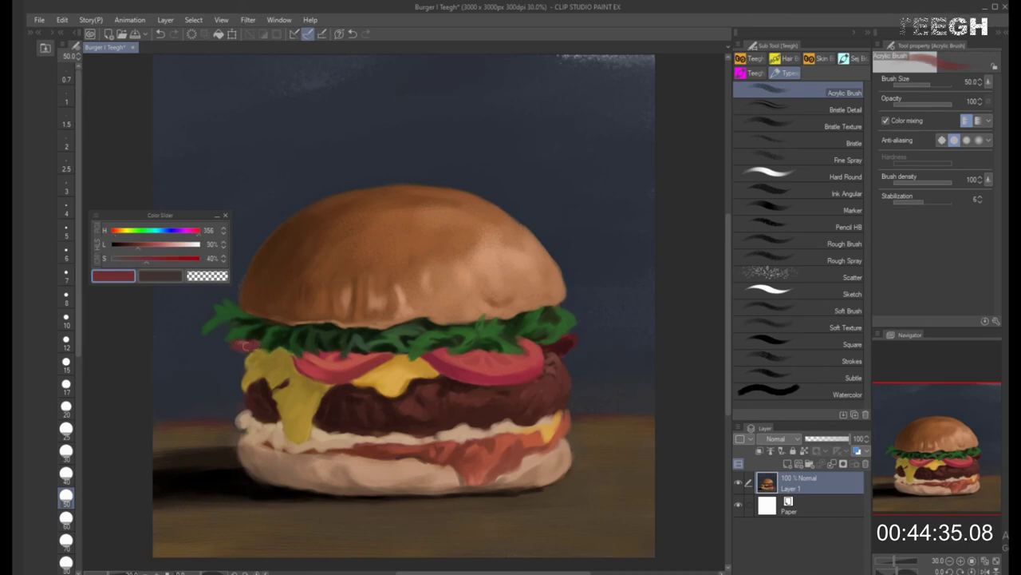
# Refine the far-left tomato slice with sampled reds of 37% and 30% lightness at brush sizes 30 to 70
pyautogui.keyDown('alt'); pyautogui.click(334, 374); pyautogui.keyUp('alt')
pyautogui.press('[')
pyautogui.press('[')
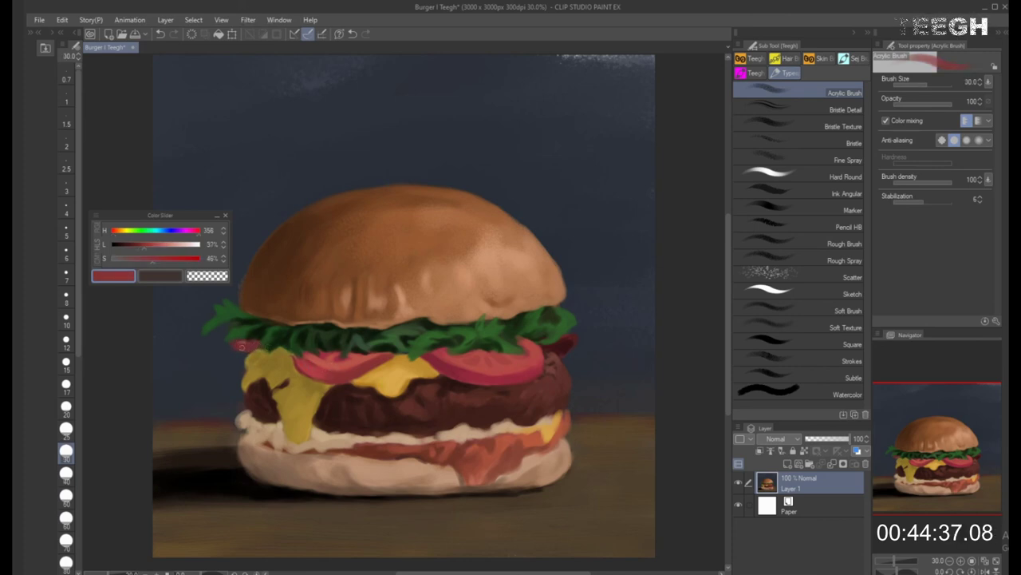
pyautogui.press(']')
pyautogui.press(']')
pyautogui.keyDown('alt'); pyautogui.click(256, 341); pyautogui.keyUp('alt')
pyautogui.press(']')
pyautogui.press(']')
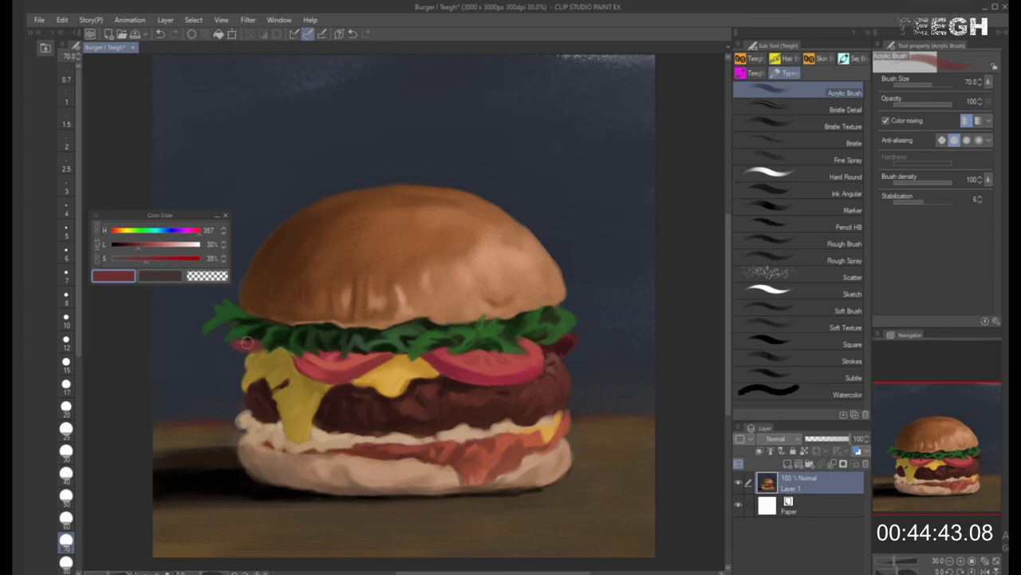
# Touch up the far-left tomato slice's edge against the melted cheese with a sampled red of 30% lightness at brush sizes 70 to 60
pyautogui.keyDown('alt'); pyautogui.click(286, 363); pyautogui.keyUp('alt')
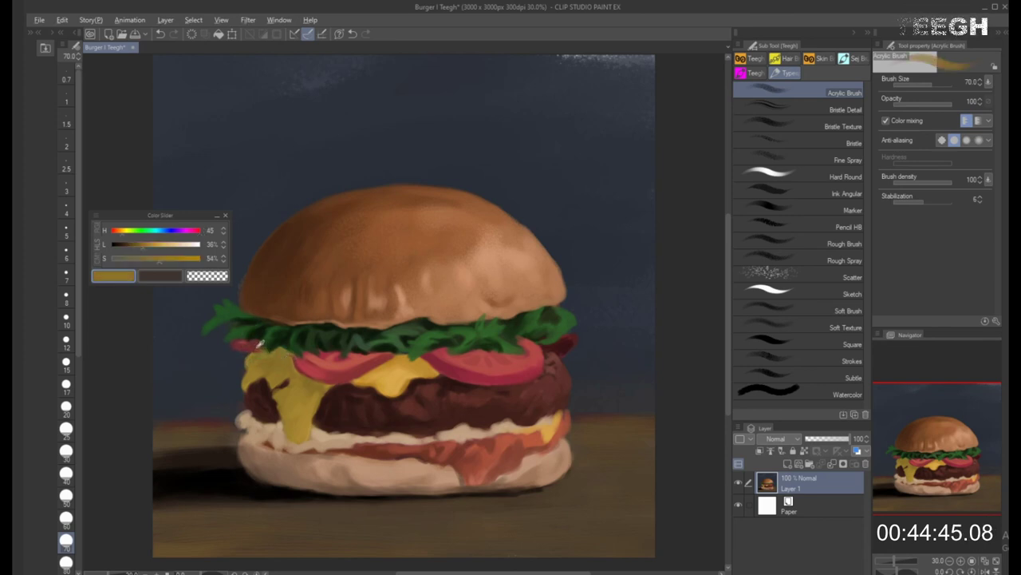
pyautogui.keyDown('alt'); pyautogui.click(255, 346); pyautogui.keyUp('alt')
pyautogui.press('[')
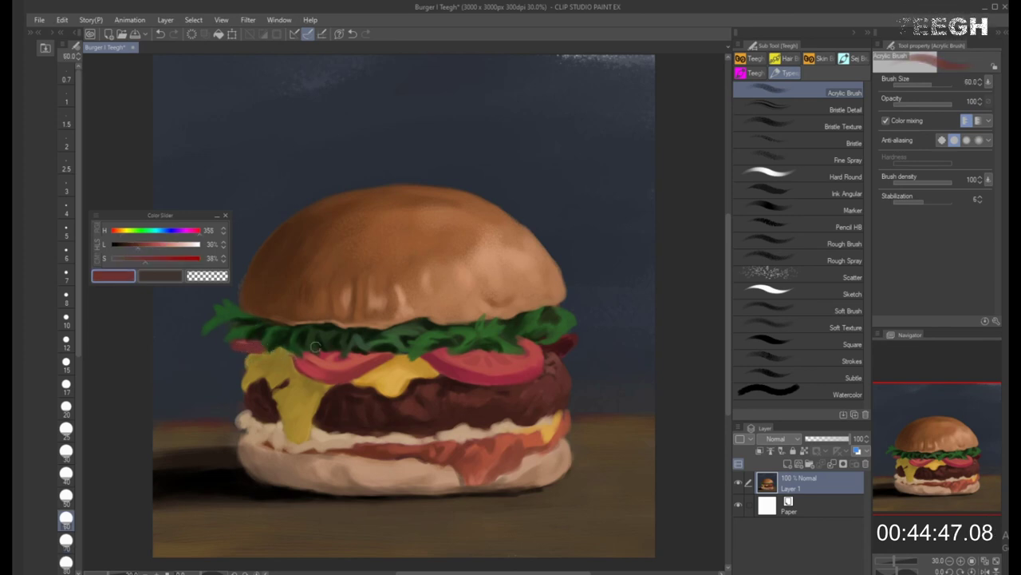
# Warm the upper part of the left melted cheese with an orange-brown of hue 27, 35% lightness and 58% saturation at brush sizes 60 to 80
pyautogui.keyDown('alt'); pyautogui.click(289, 352); pyautogui.keyUp('alt')
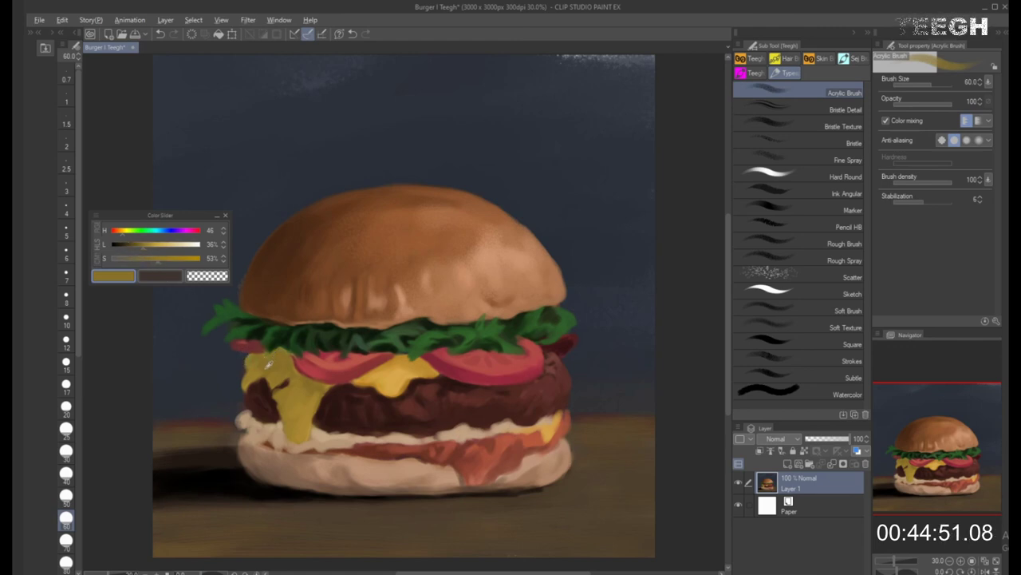
pyautogui.click(118, 231)
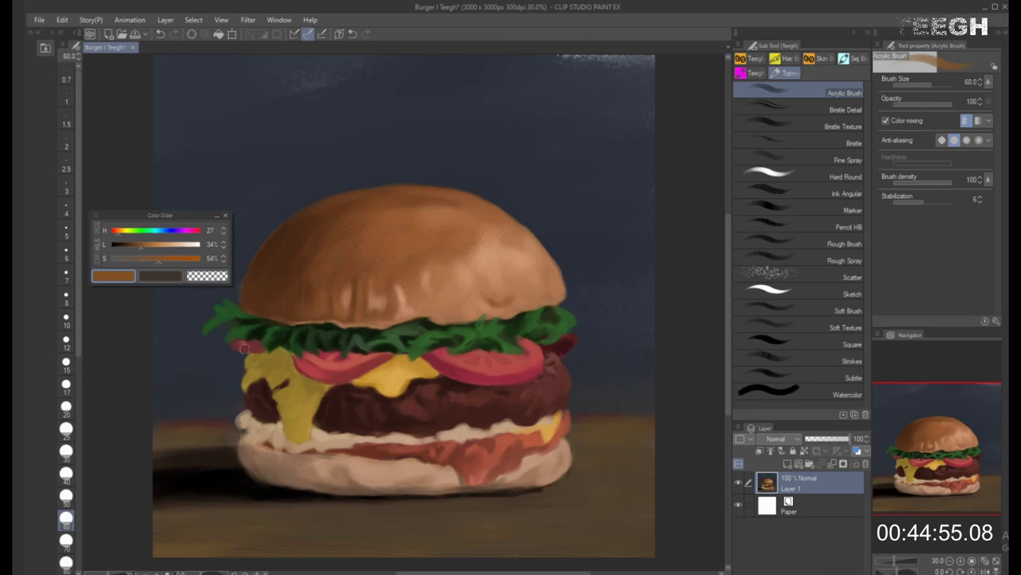
pyautogui.click(150, 244)
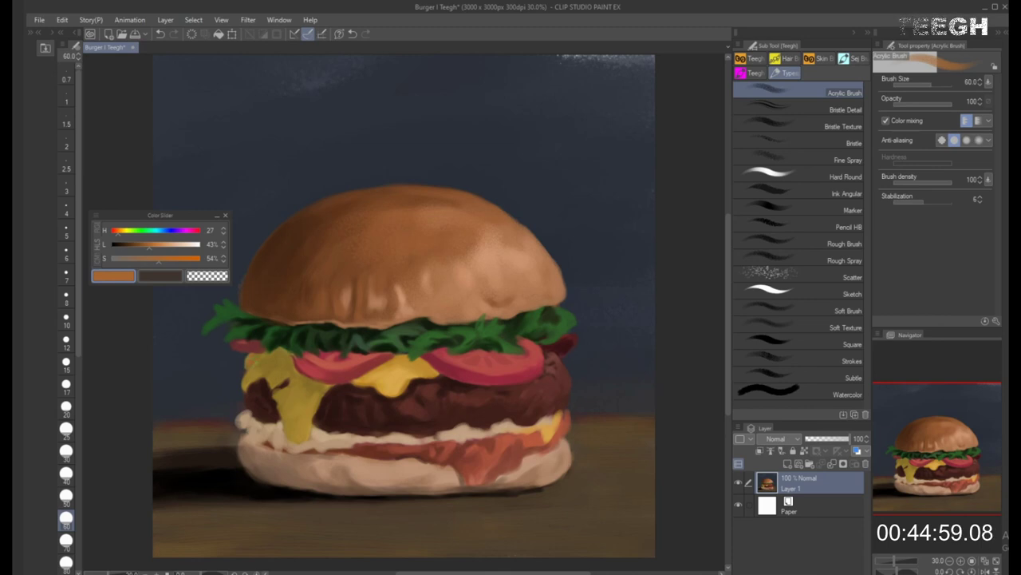
pyautogui.moveTo(150, 246); pyautogui.dragTo(151, 246)
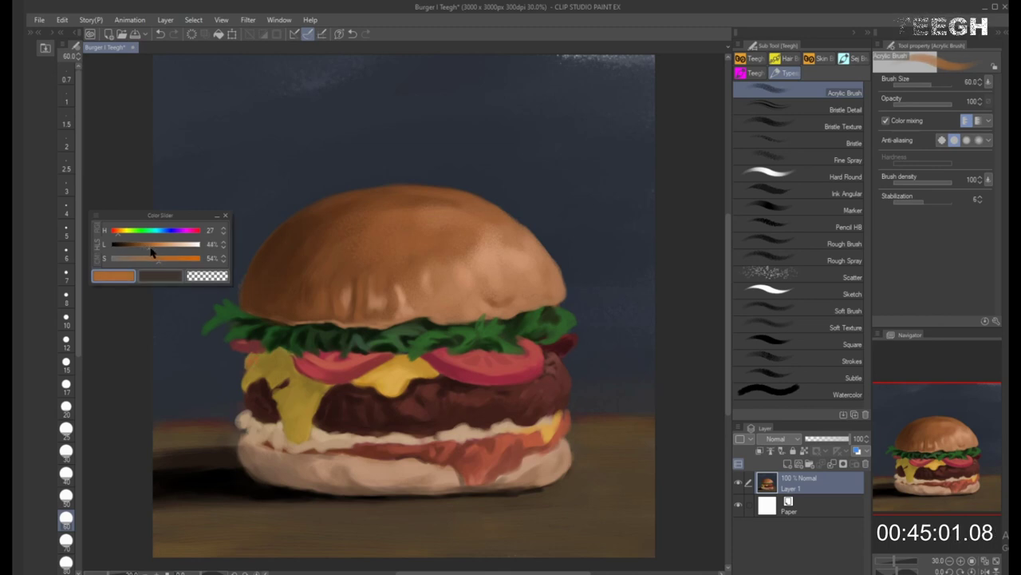
pyautogui.click(142, 244)
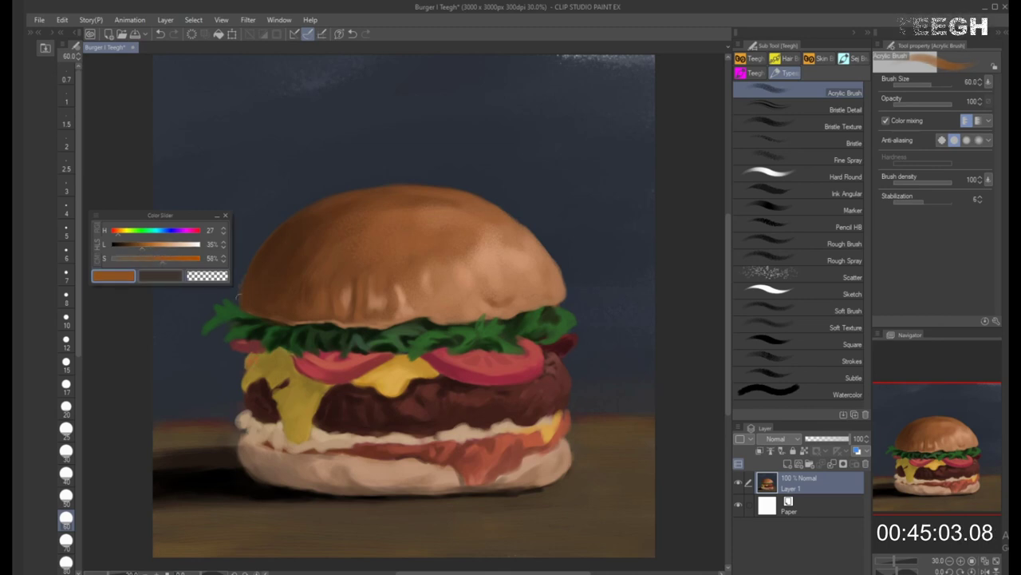
pyautogui.press(']')
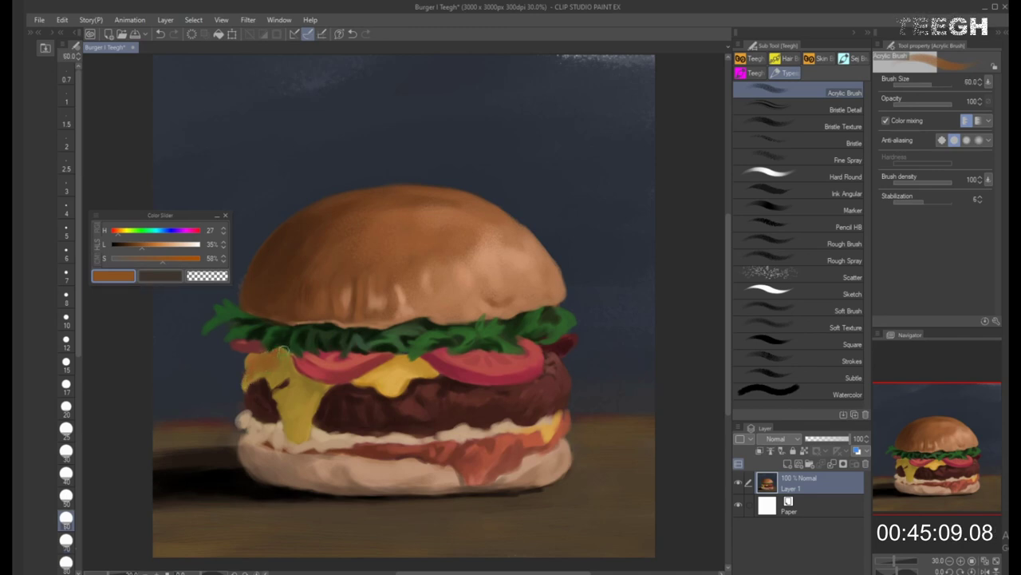
pyautogui.press(']')
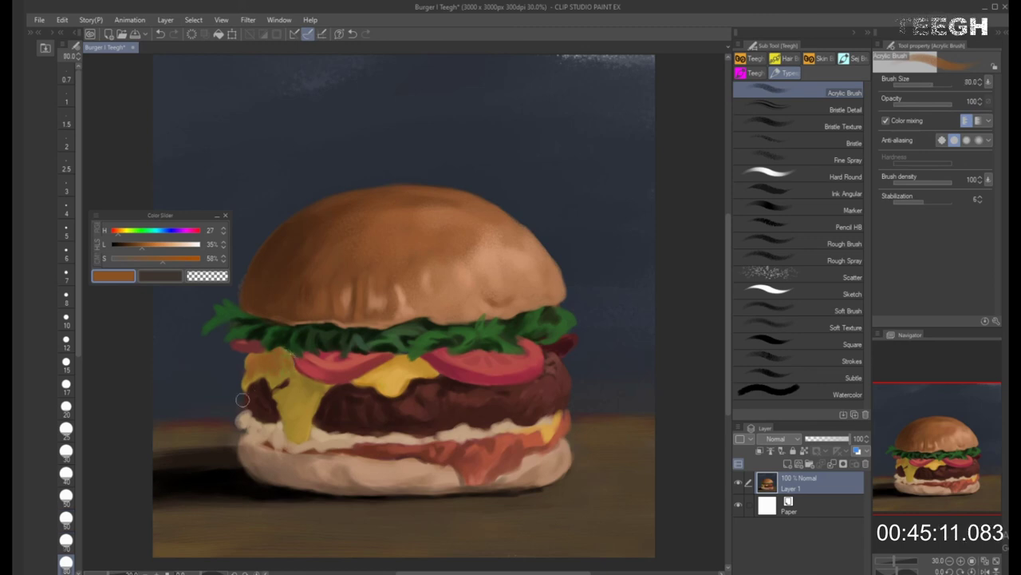
# Shade the left cheese's outer edge and upper surface with the same orange-brown at brush sizes 60 to 100
pyautogui.press('[')
pyautogui.press('[')
pyautogui.moveTo(246, 381); pyautogui.dragTo(251, 381)
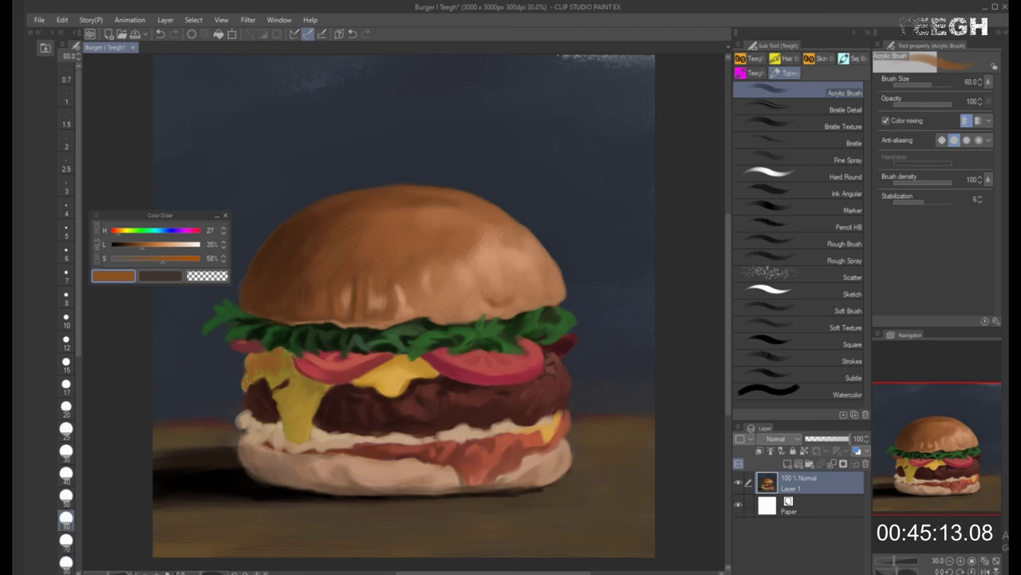
pyautogui.press(']')
pyautogui.press(']')
pyautogui.press(']')
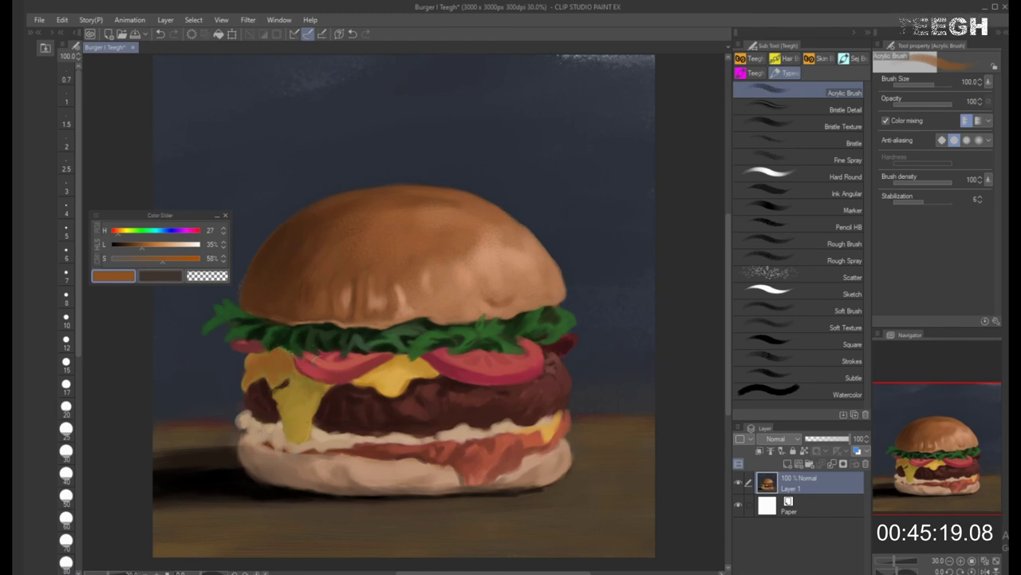
# Extend the orange-brown shading onto the top of the left cheese drip at brush sizes 40 to 100
pyautogui.press('[')
pyautogui.press('[')
pyautogui.press('[')
pyautogui.press('[')
pyautogui.press('[')
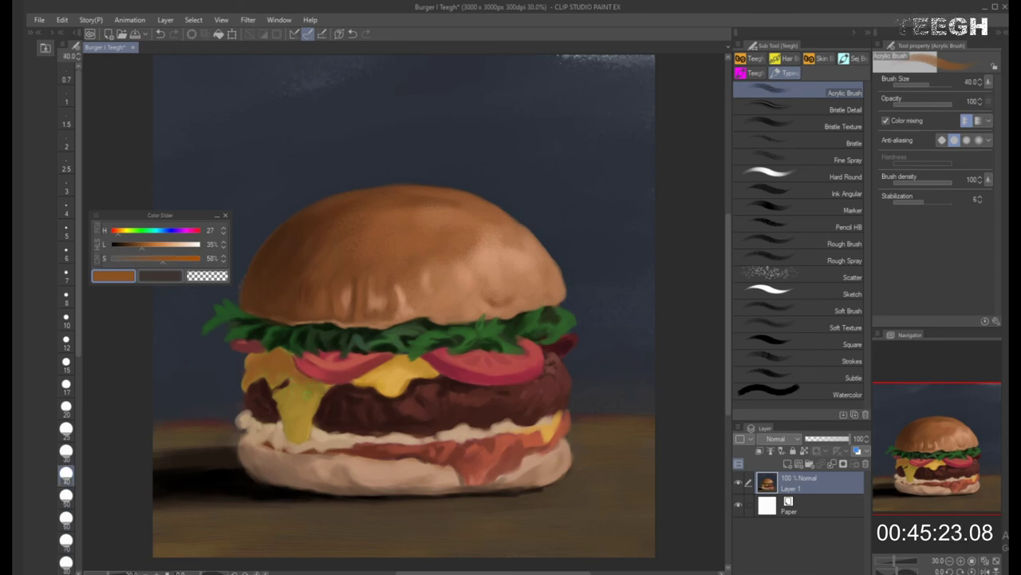
pyautogui.press(']')
pyautogui.press(']')
pyautogui.press(']')
pyautogui.press(']')
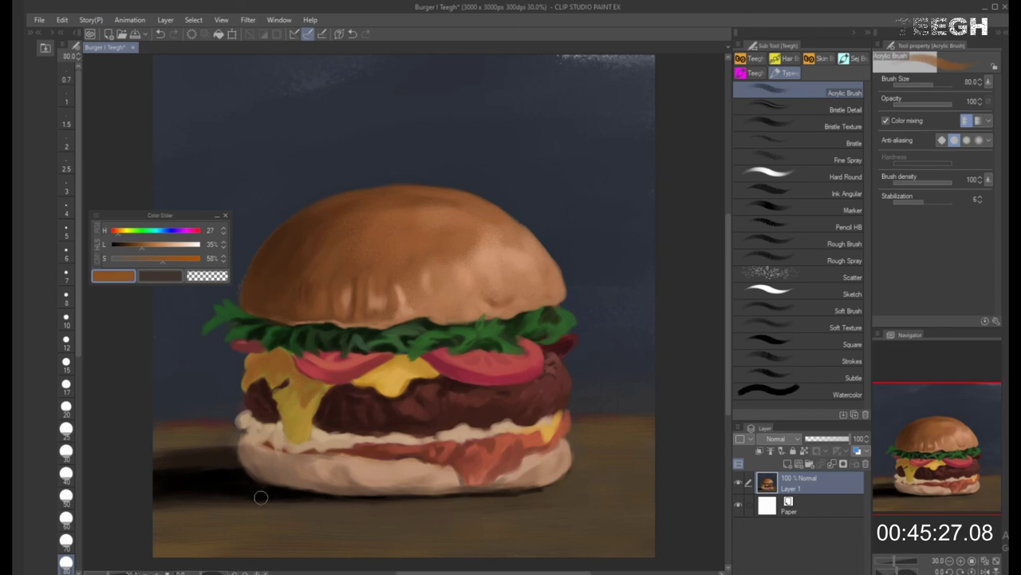
pyautogui.press(']')
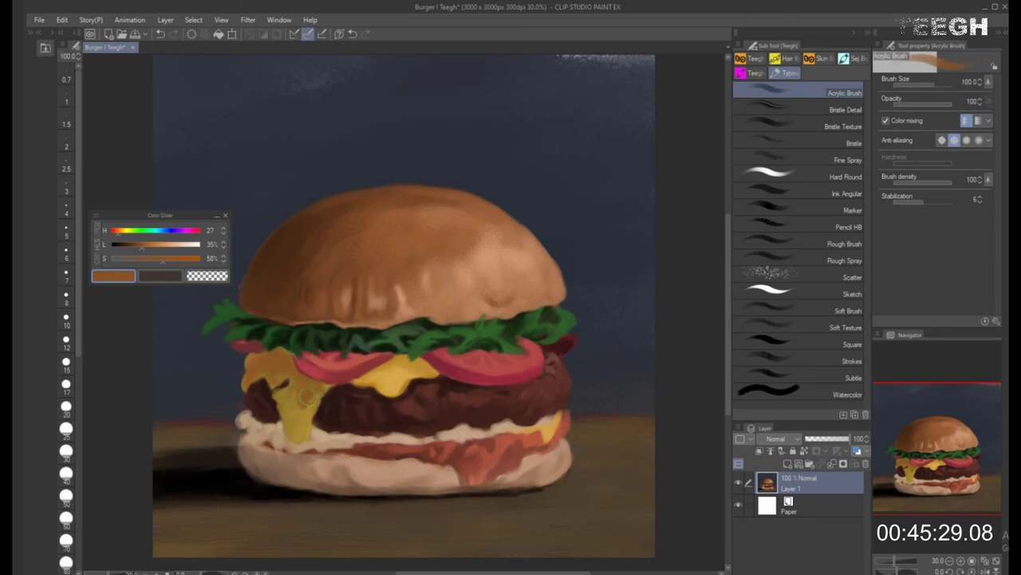
# Shade the lower end and sides of the left cheese drip with the orange-brown at brush sizes 50 to 100
pyautogui.press('[')
pyautogui.press('[')
pyautogui.press('[')
pyautogui.press('[')
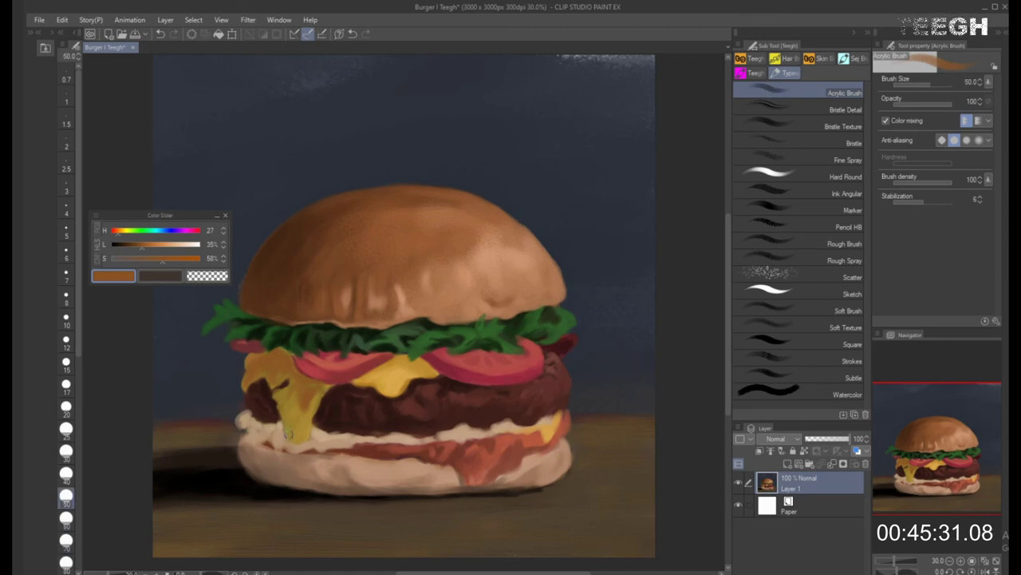
pyautogui.press(']')
pyautogui.press(']')
pyautogui.press(']')
pyautogui.press(']')
# Blend the left cheese drip with a sampled ochre of hue 38 and 36% lightness at brush sizes 70 to 80
pyautogui.keyDown('alt'); pyautogui.click(312, 395); pyautogui.keyUp('alt')
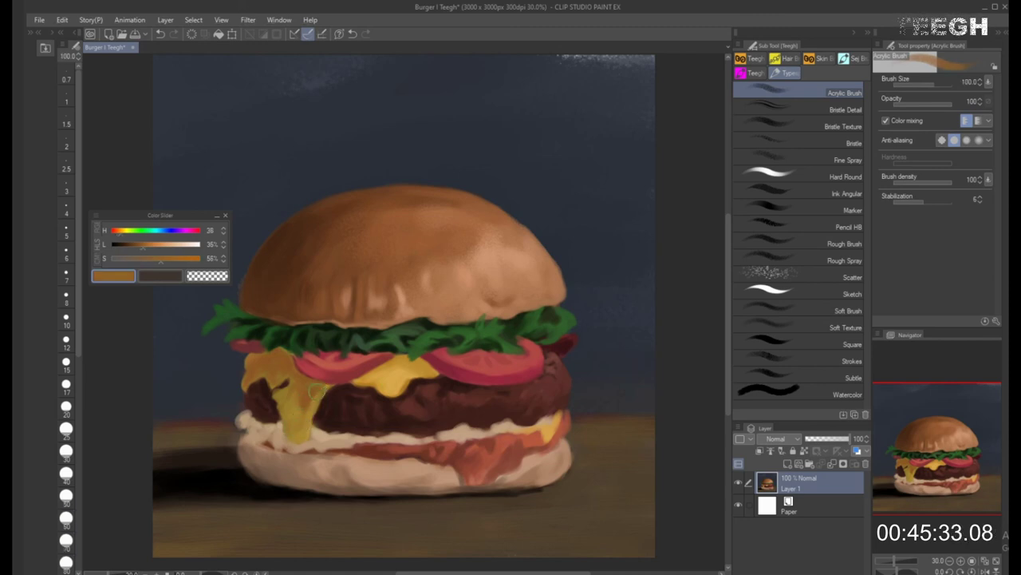
pyautogui.press('[')
pyautogui.press('[')
pyautogui.keyDown('alt'); pyautogui.click(309, 408); pyautogui.keyUp('alt')
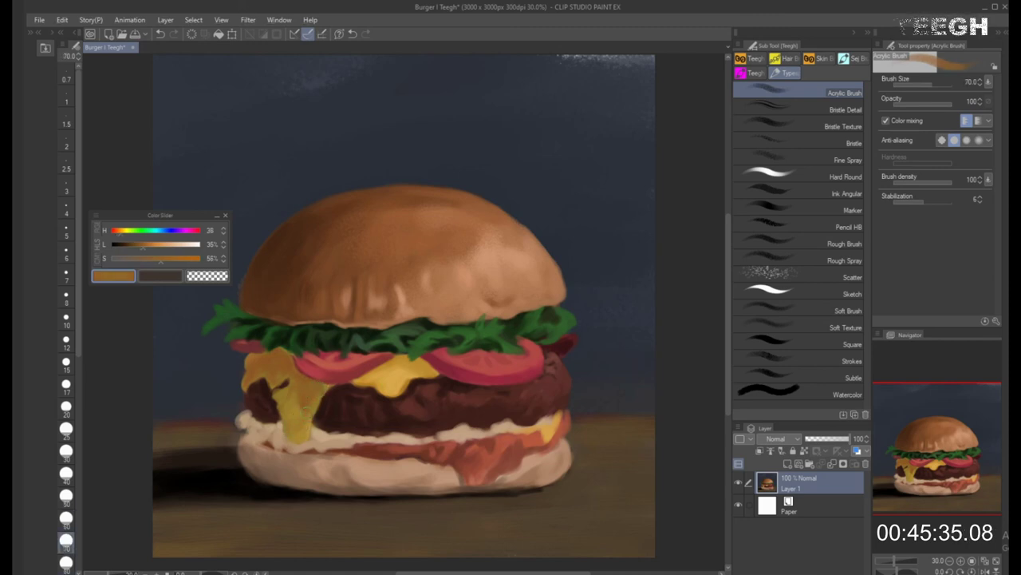
pyautogui.press(']')
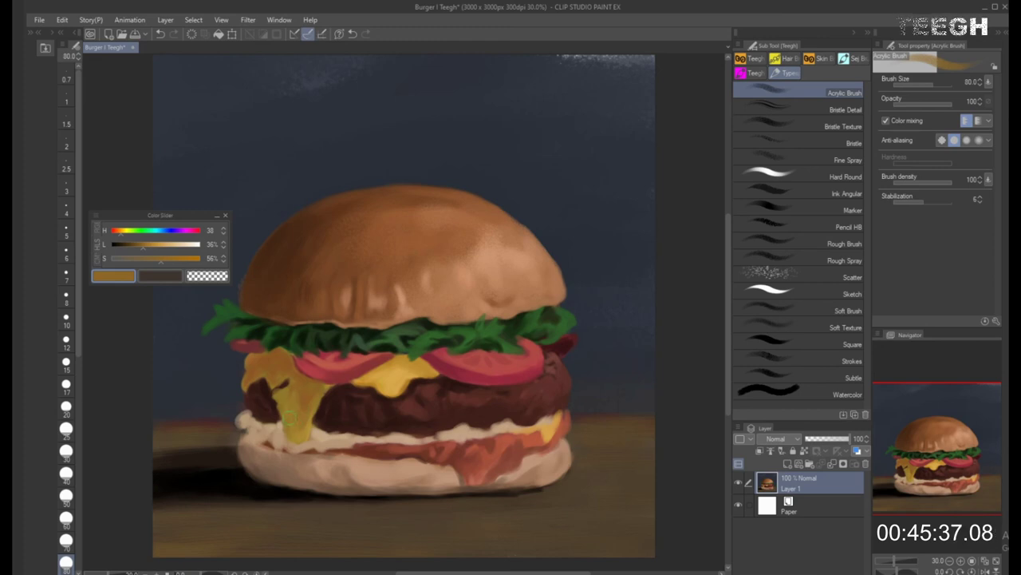
pyautogui.press('[')
pyautogui.press(']')
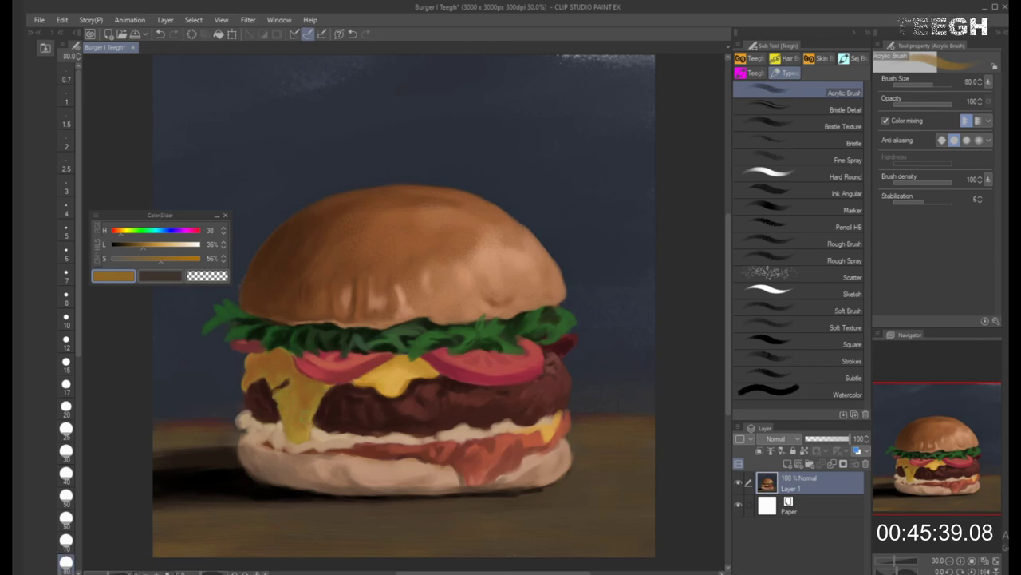
# Darken the left cheese's shadow areas beside the tomato slice with a brown-ochre of hue 43 and 23% lightness at brush size 25
pyautogui.moveTo(143, 247); pyautogui.dragTo(129, 251)
pyautogui.keyDown('alt'); pyautogui.click(303, 428); pyautogui.keyUp('alt')
pyautogui.press('[')
pyautogui.press('[')
pyautogui.press('[')
pyautogui.press('[')
pyautogui.press('[')
pyautogui.press('[')
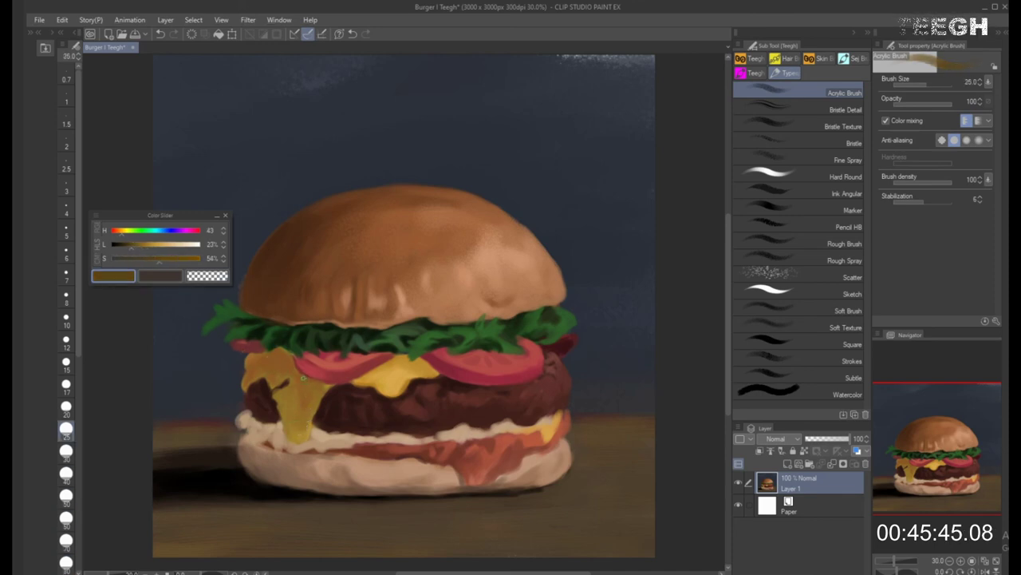
# Shade the left tomato slice's underside with a sampled red darkened to 18% lightness at brush sizes 25 to 60
pyautogui.keyDown('alt'); pyautogui.click(304, 367); pyautogui.keyUp('alt')
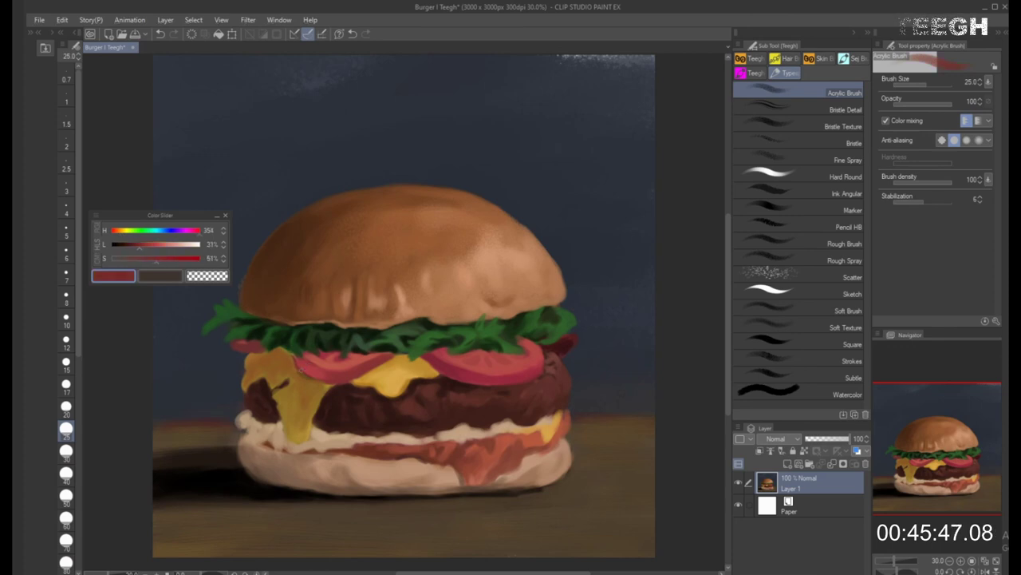
pyautogui.moveTo(142, 249); pyautogui.dragTo(128, 248)
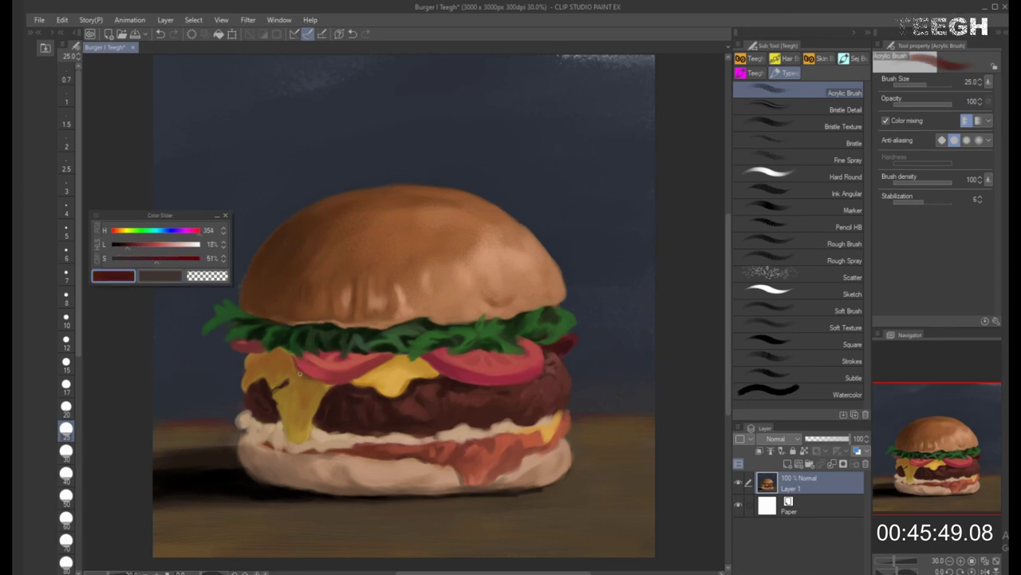
pyautogui.press(']')
pyautogui.press(']')
pyautogui.press(']')
pyautogui.press(']')
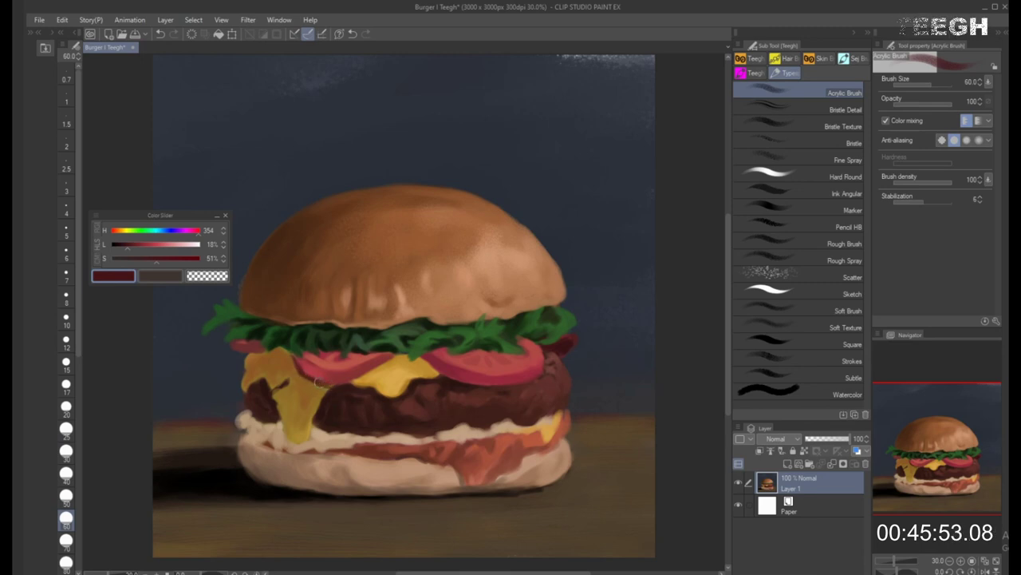
# Add dark red shadow along the left cheese's top edge beneath the lettuce at brush sizes 50 to 30
pyautogui.press('[')
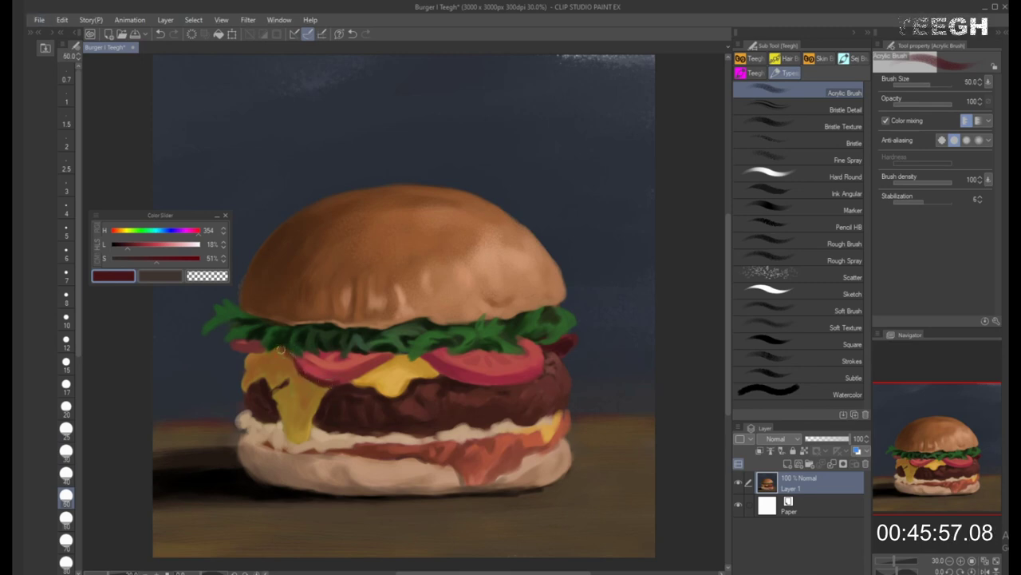
pyautogui.press('[')
pyautogui.press('[')
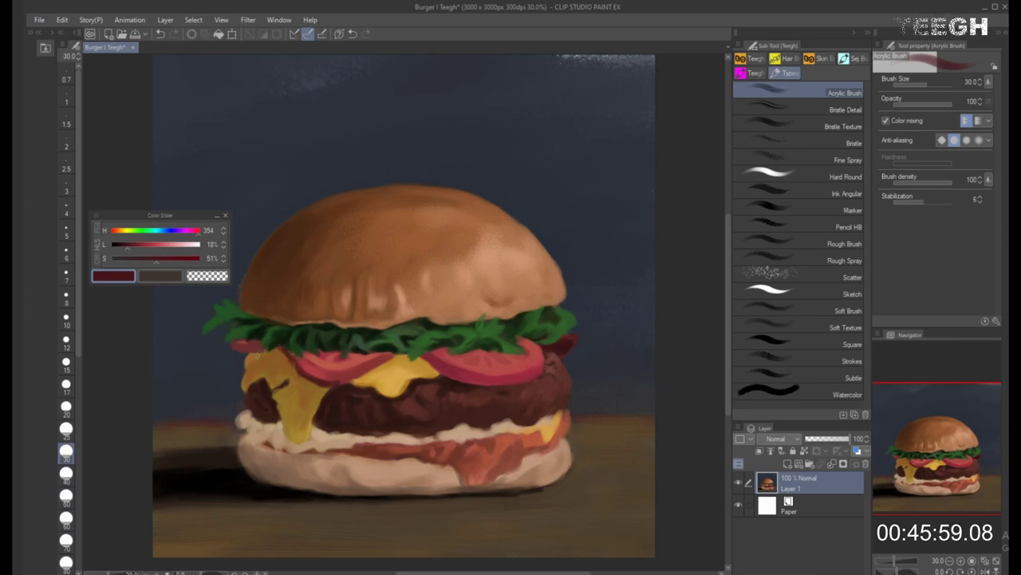
pyautogui.press(']')
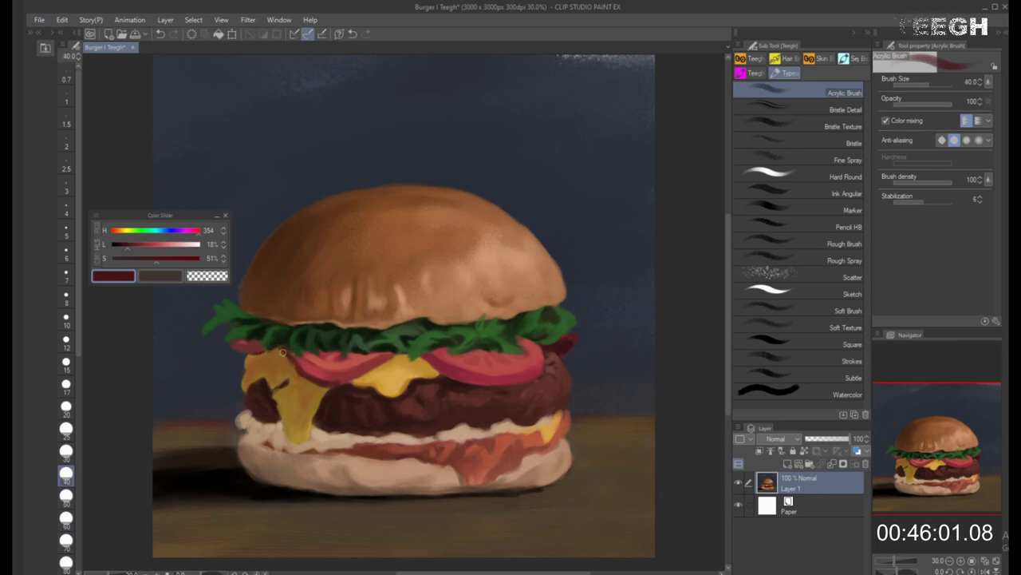
# Blend the left tomato slice's face and lower rim with sampled reds of 47%, 36% and 21% lightness at brush sizes 30 to 50
pyautogui.keyDown('alt'); pyautogui.click(317, 367); pyautogui.keyUp('alt')
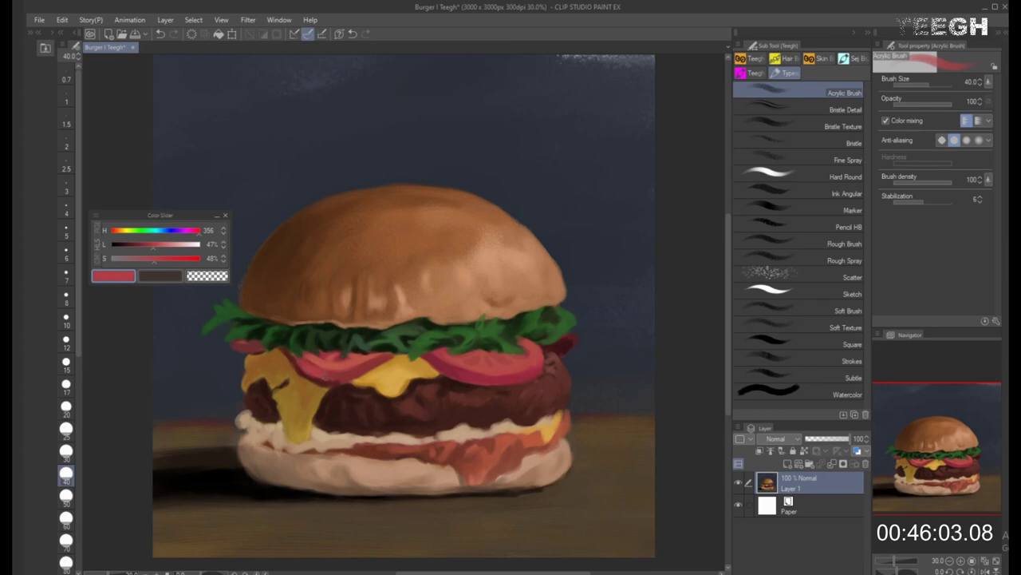
pyautogui.keyDown('alt'); pyautogui.click(344, 371); pyautogui.keyUp('alt')
pyautogui.press(']')
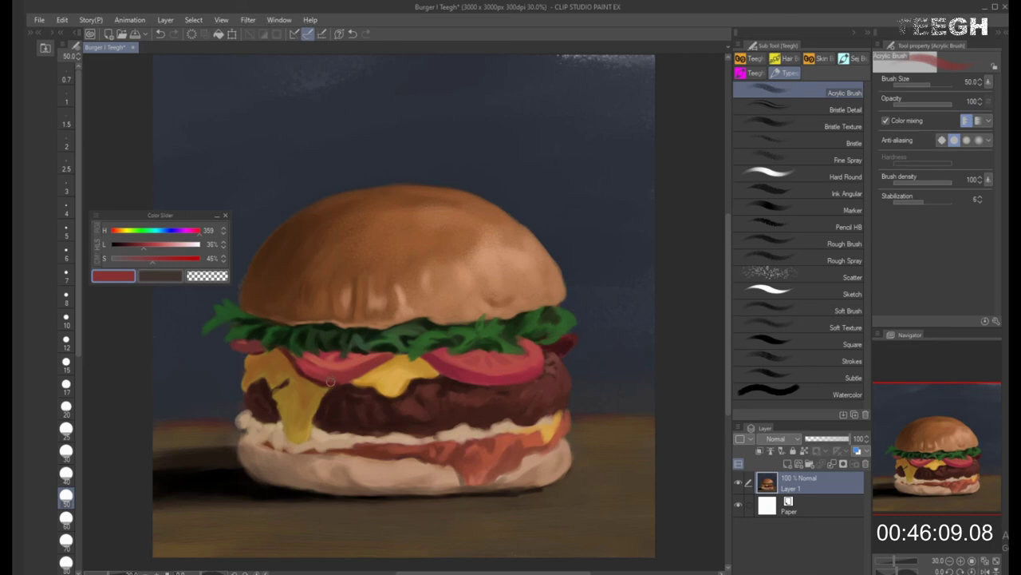
pyautogui.press('[')
pyautogui.press('[')
pyautogui.keyDown('alt'); pyautogui.click(315, 381); pyautogui.keyUp('alt')
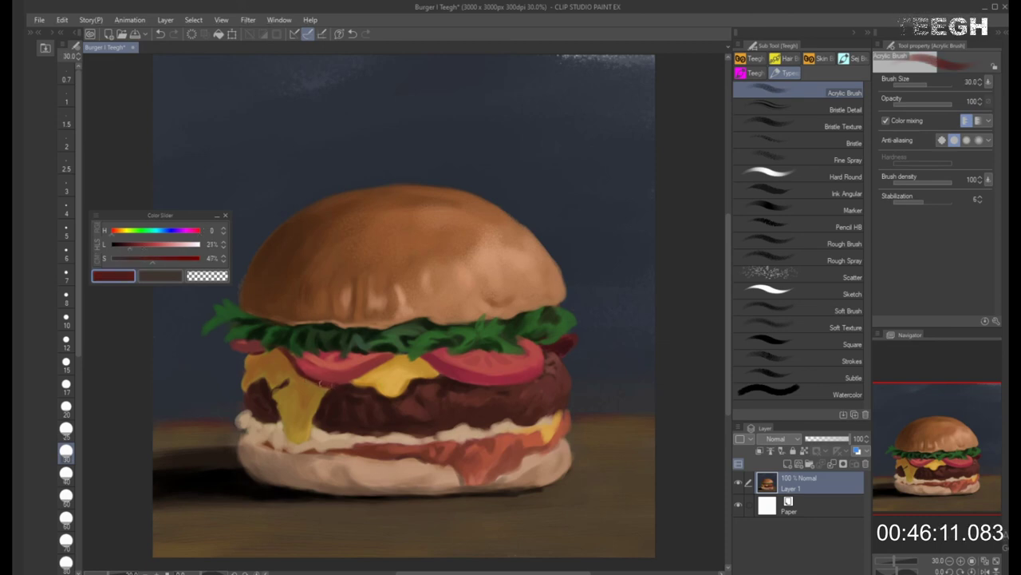
pyautogui.keyDown('alt'); pyautogui.click(342, 382); pyautogui.keyUp('alt')
pyautogui.press(']')
pyautogui.press(']')
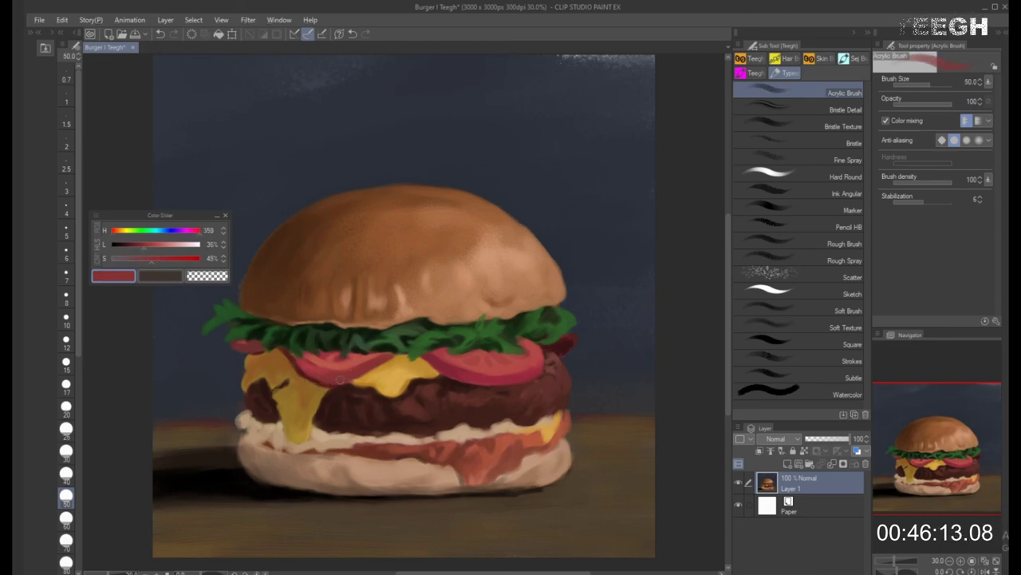
# Define the left tomato slice's edge against the cheese with a sampled dark red of hue 5 and 24% lightness at brush size 20
pyautogui.keyDown('alt'); pyautogui.click(296, 359); pyautogui.keyUp('alt')
pyautogui.press('[')
pyautogui.press('[')
pyautogui.press('[')
pyautogui.press('[')
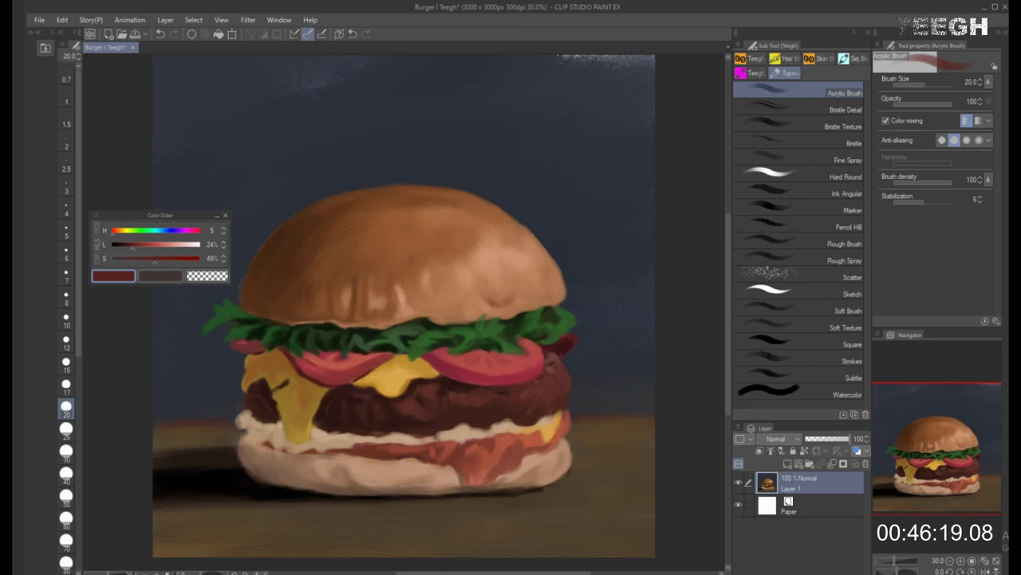
# Deepen the shadows where the tomato slices meet the left and middle cheese with the dark red at brush sizes 30 to 50
pyautogui.press(']')
pyautogui.press(']')
pyautogui.press(']')
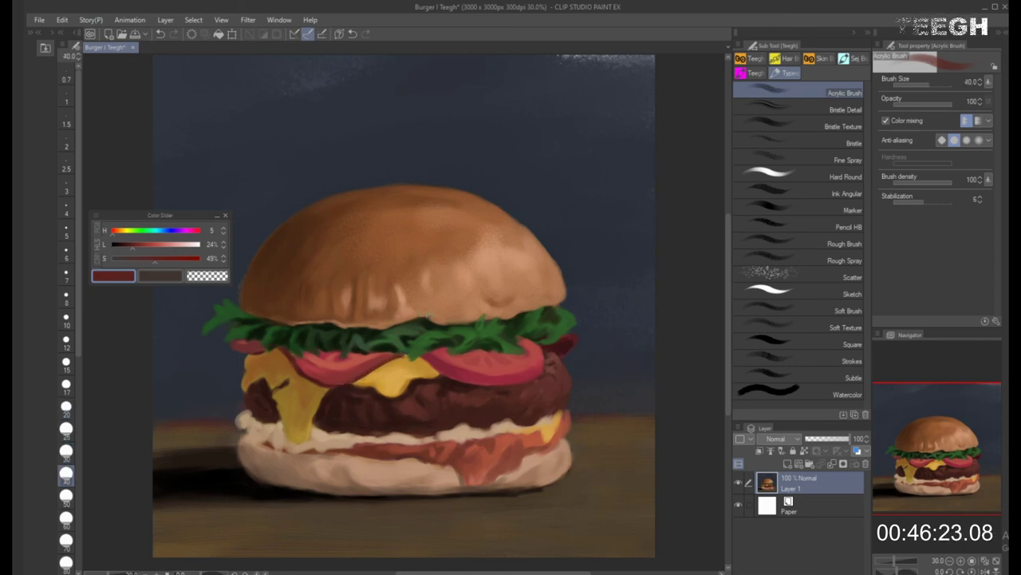
pyautogui.press('[')
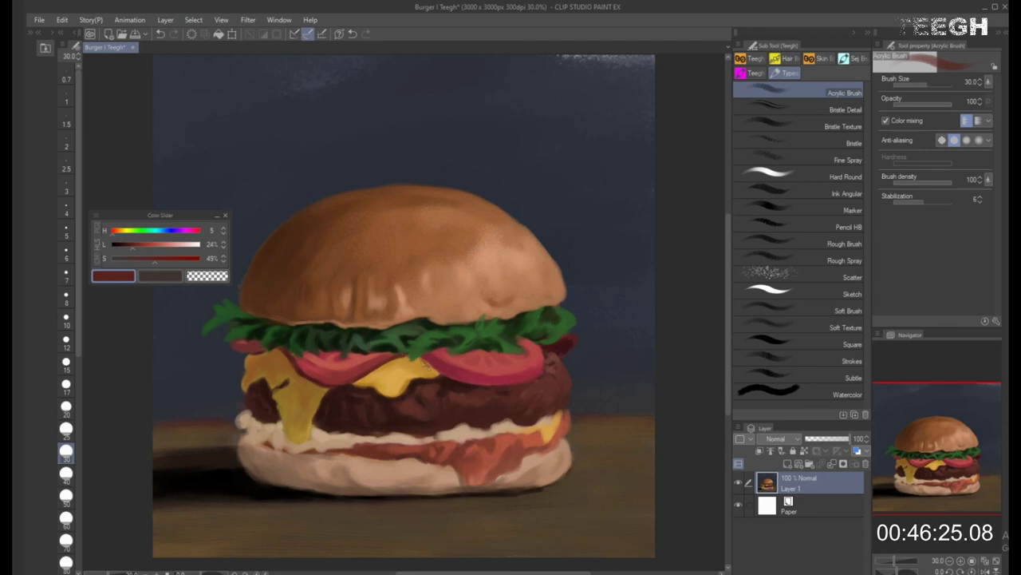
pyautogui.press(']')
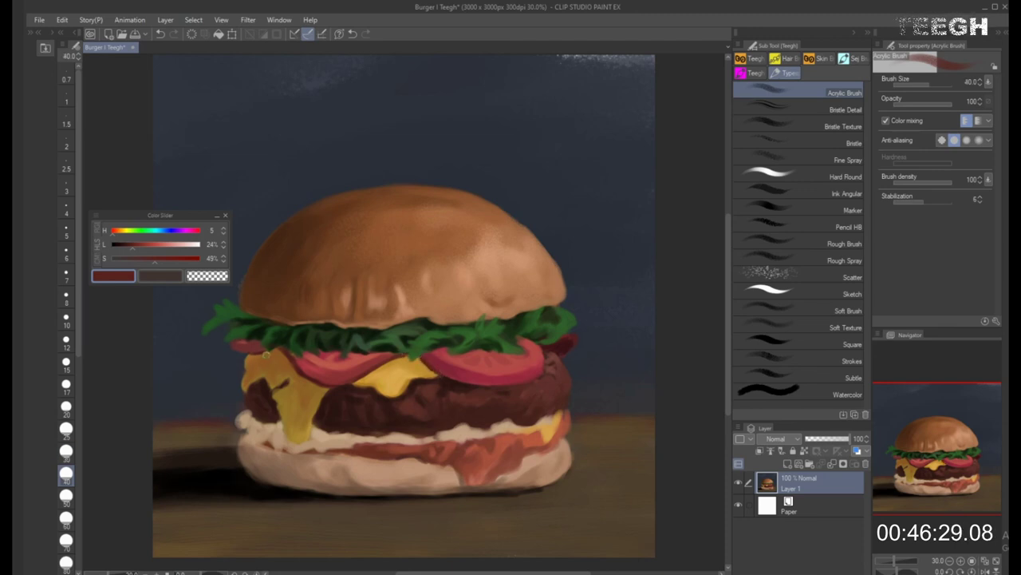
pyautogui.press(']')
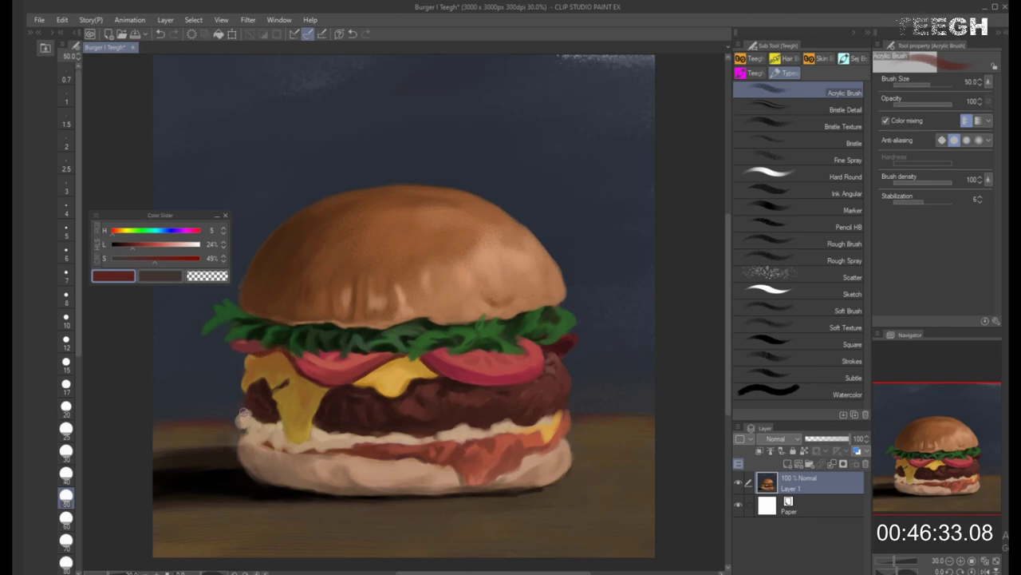
# Highlight the middle cheese and the left cheese drip's edges with a sampled yellow of hue 39 and 62% lightness at brush sizes 25 to 50
pyautogui.keyDown('alt'); pyautogui.click(395, 374); pyautogui.keyUp('alt')
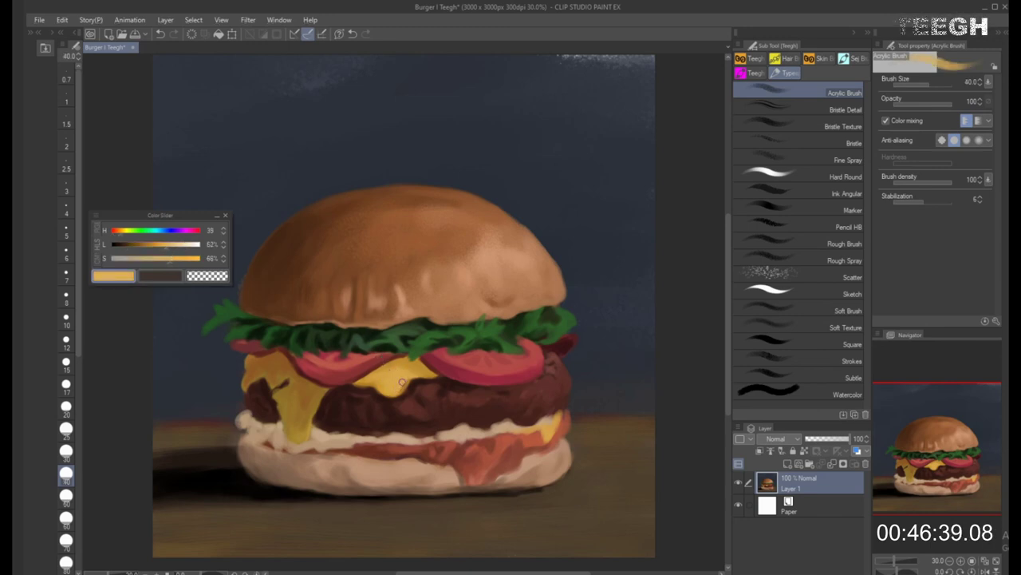
pyautogui.press('[')
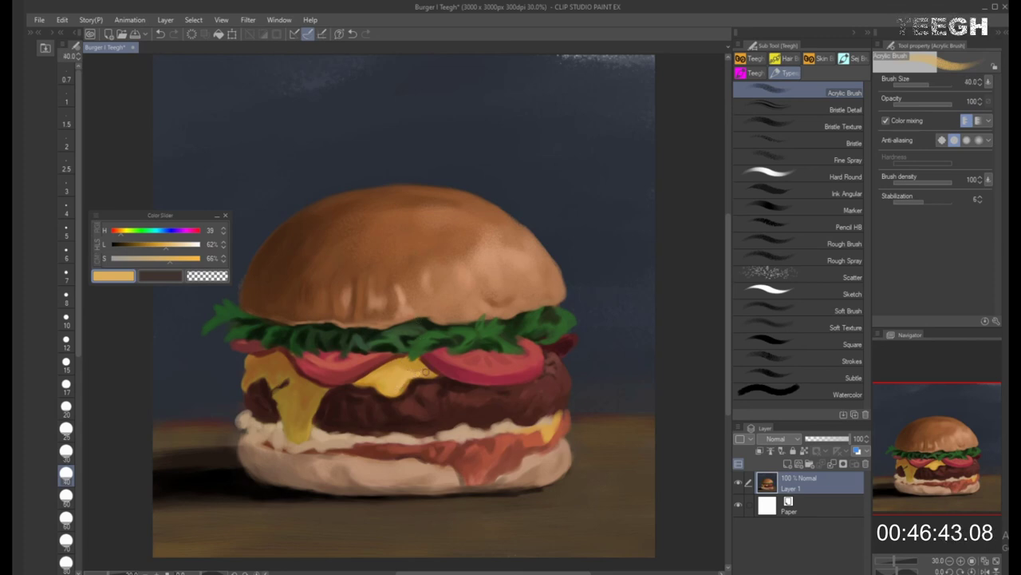
pyautogui.press('[')
pyautogui.press('[')
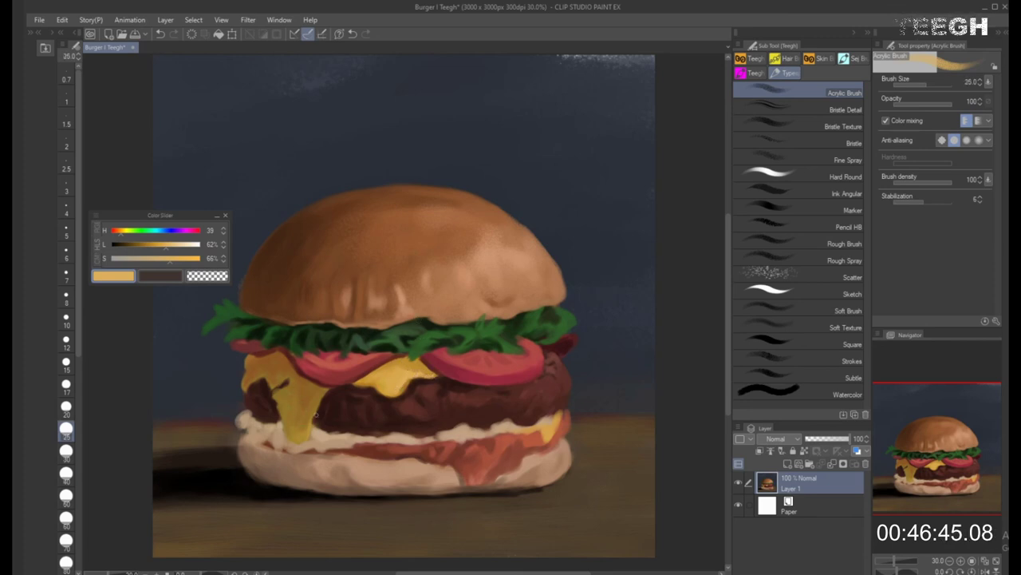
pyautogui.press(']')
pyautogui.press(']')
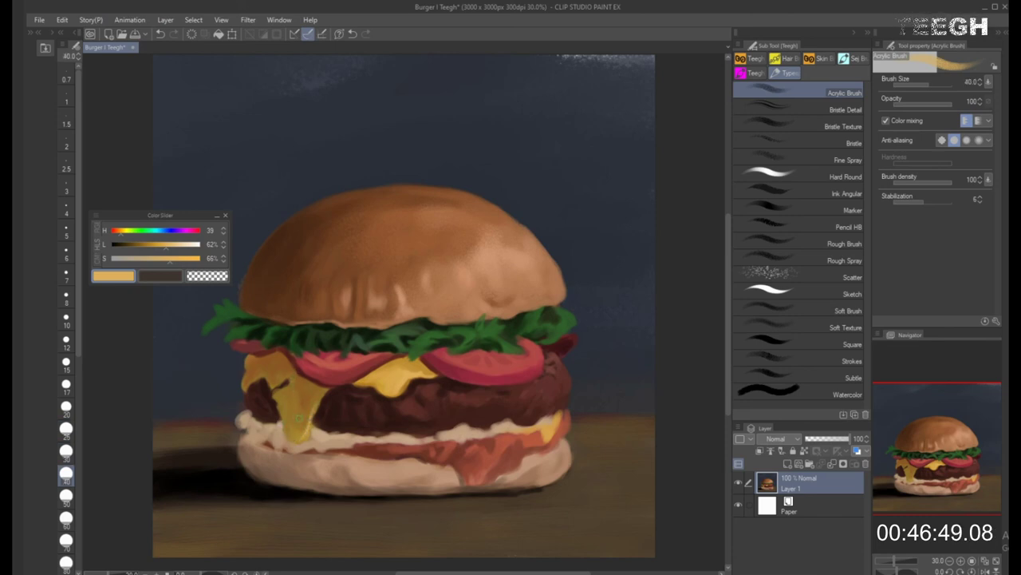
pyautogui.press(']')
pyautogui.moveTo(308, 431); pyautogui.dragTo(297, 438)
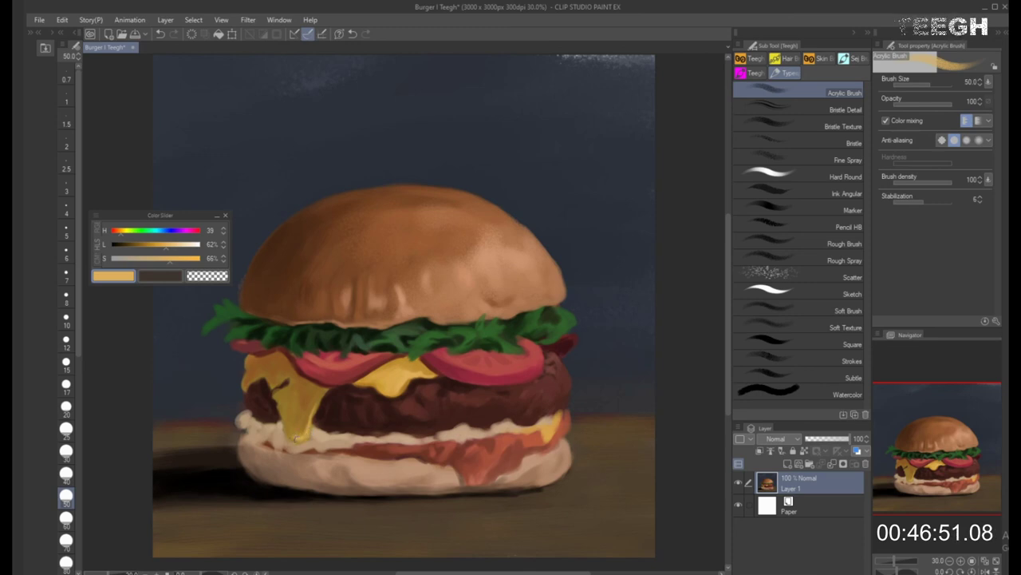
# Refine the rim highlights along the left cheese and its drip with the same yellow at brush sizes 25 to 30
pyautogui.press('[')
pyautogui.press('[')
pyautogui.press('[')
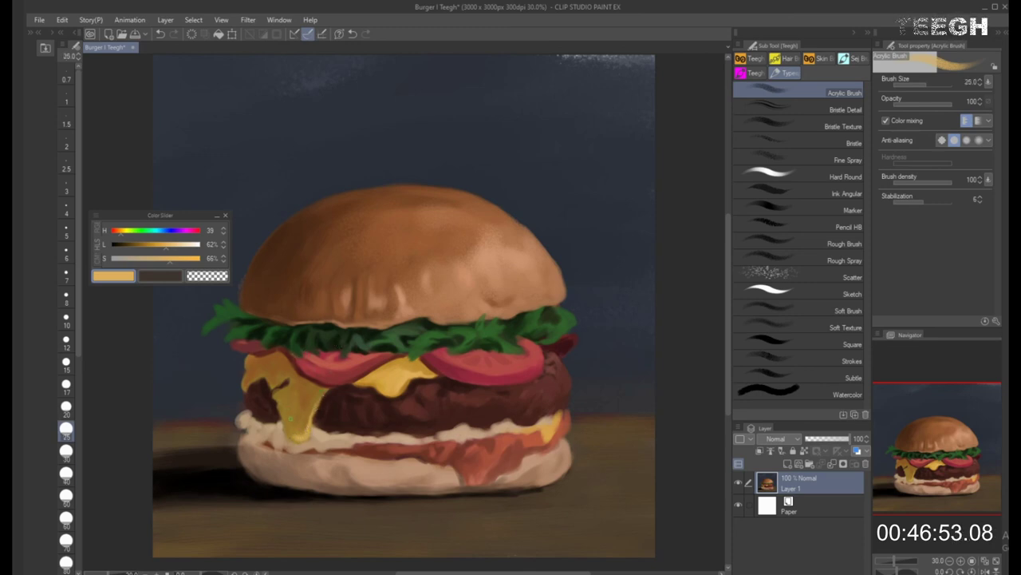
pyautogui.press(']')
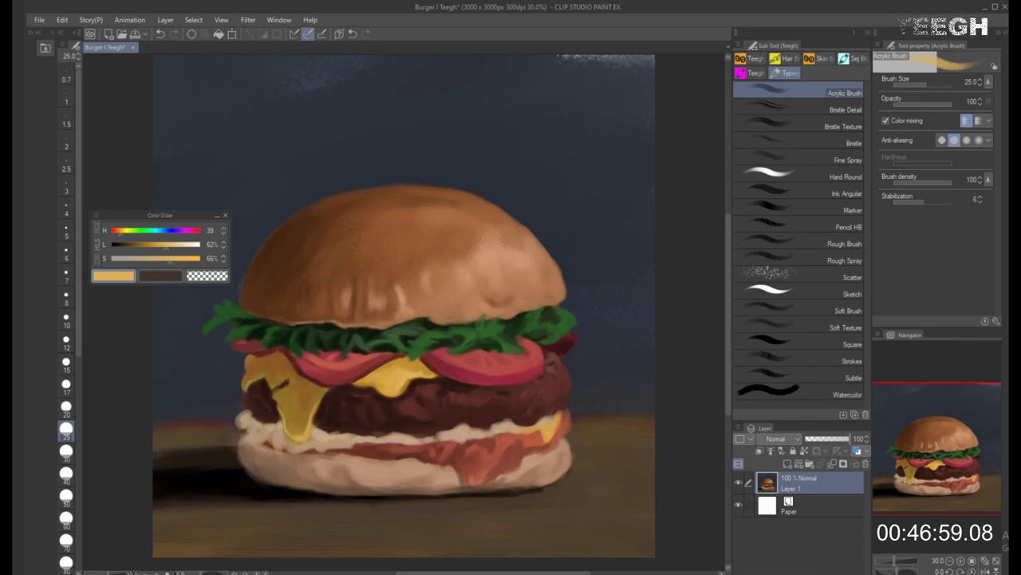
pyautogui.press(']')
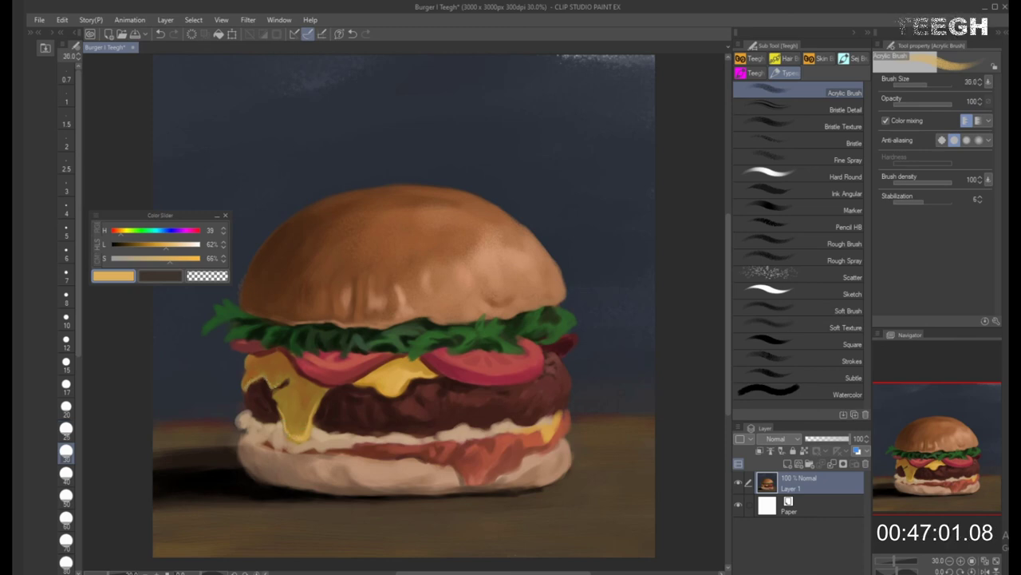
# Shade the left cheese around the meat gap with sampled ochres of 35%, 36% and 41% lightness at brush sizes 30 to 40
pyautogui.keyDown('alt'); pyautogui.click(290, 367); pyautogui.keyUp('alt')
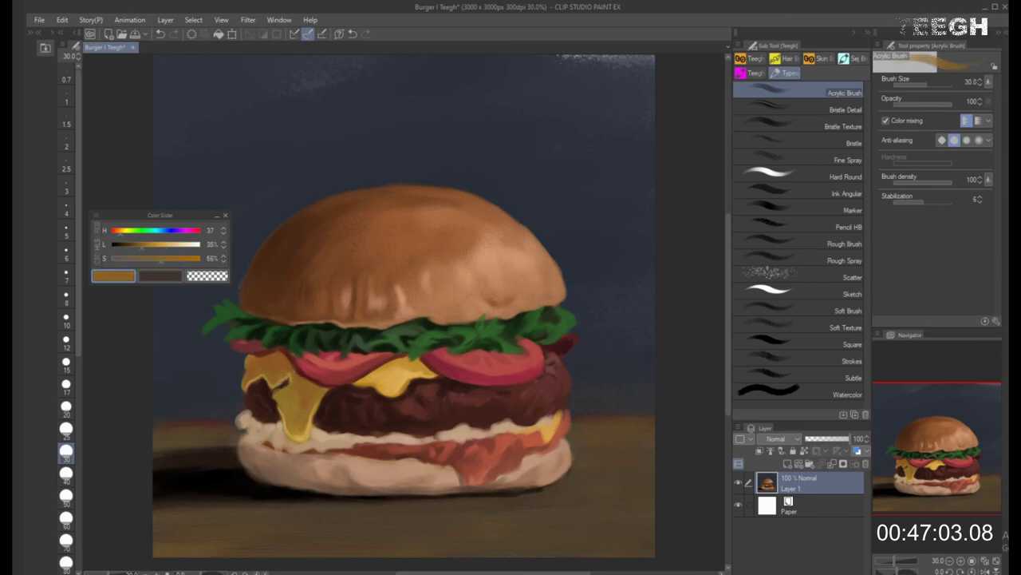
pyautogui.keyDown('alt'); pyautogui.click(291, 383); pyautogui.keyUp('alt')
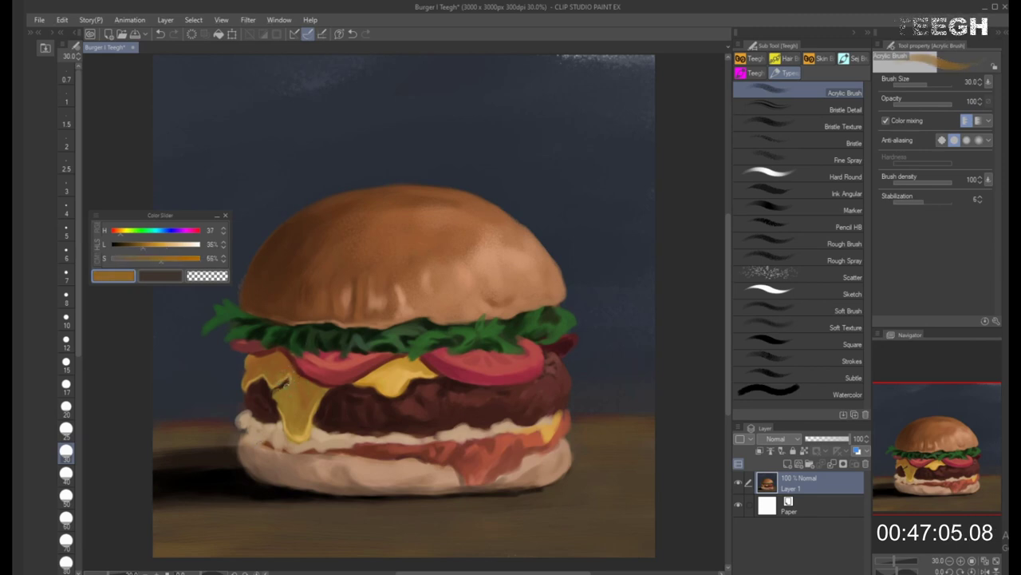
pyautogui.keyDown('alt'); pyautogui.click(281, 398); pyautogui.keyUp('alt')
pyautogui.keyDown('alt'); pyautogui.click(280, 397); pyautogui.keyUp('alt')
pyautogui.press(']')
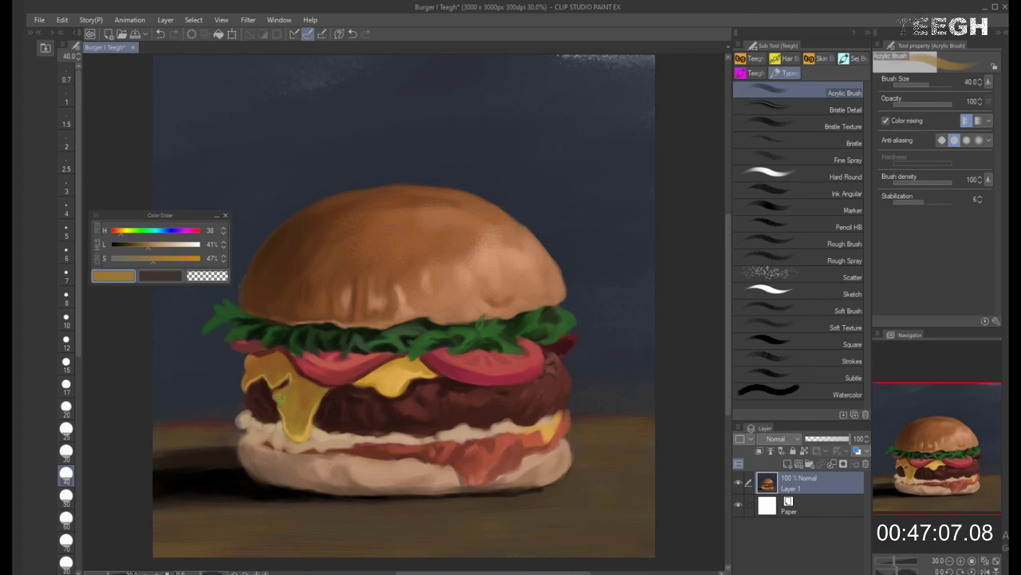
# Blend the face of the left cheese drip with sampled ochres of 35% to 40% lightness at brush sizes 40 to 100
pyautogui.keyDown('alt'); pyautogui.click(306, 394); pyautogui.keyUp('alt')
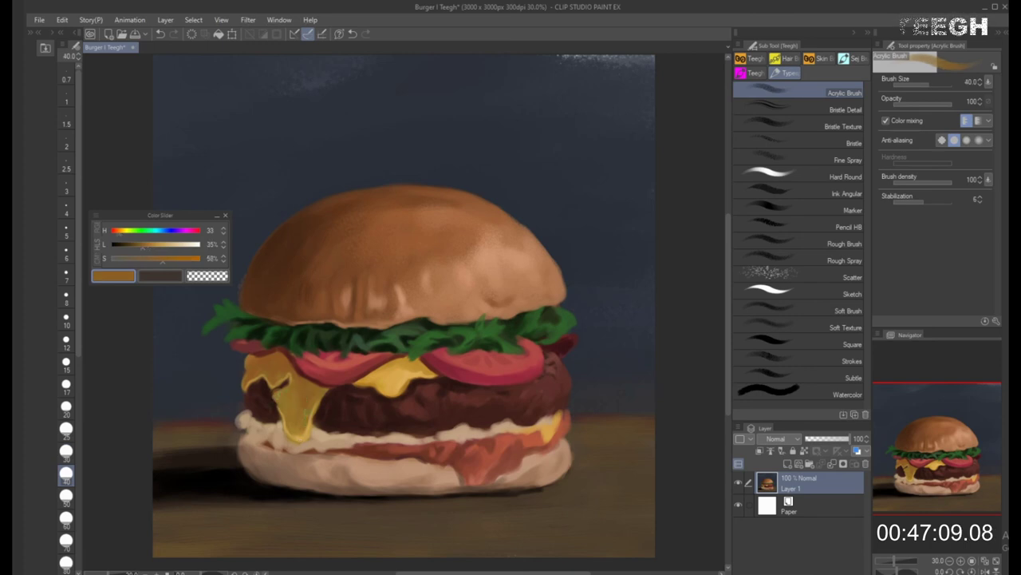
pyautogui.press(']')
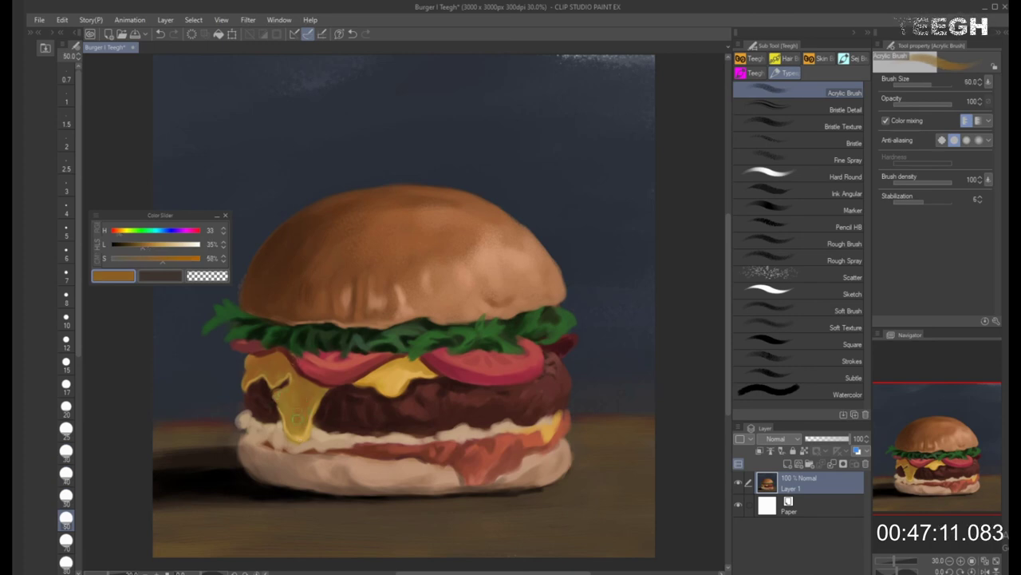
pyautogui.press(']')
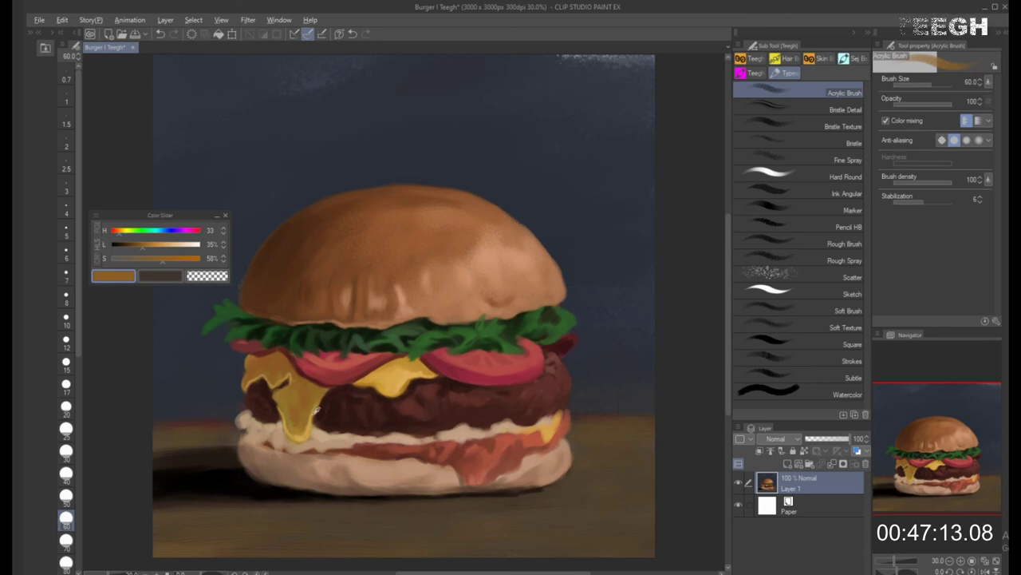
pyautogui.keyDown('alt'); pyautogui.click(317, 410); pyautogui.keyUp('alt')
pyautogui.press(']')
pyautogui.press(']')
pyautogui.press(']')
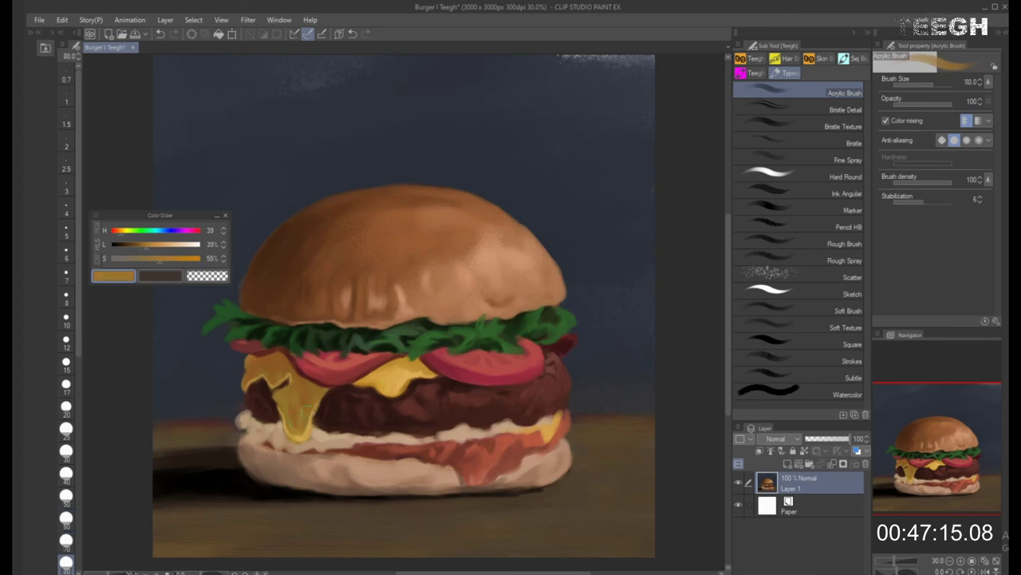
pyautogui.keyDown('alt'); pyautogui.click(302, 431); pyautogui.keyUp('alt')
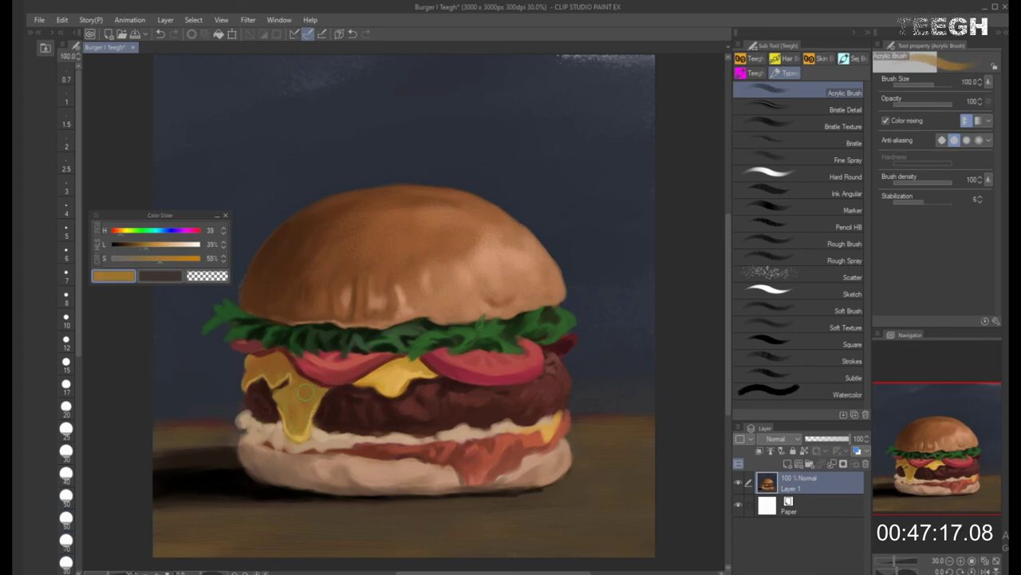
pyautogui.keyDown('alt'); pyautogui.click(313, 398); pyautogui.keyUp('alt')
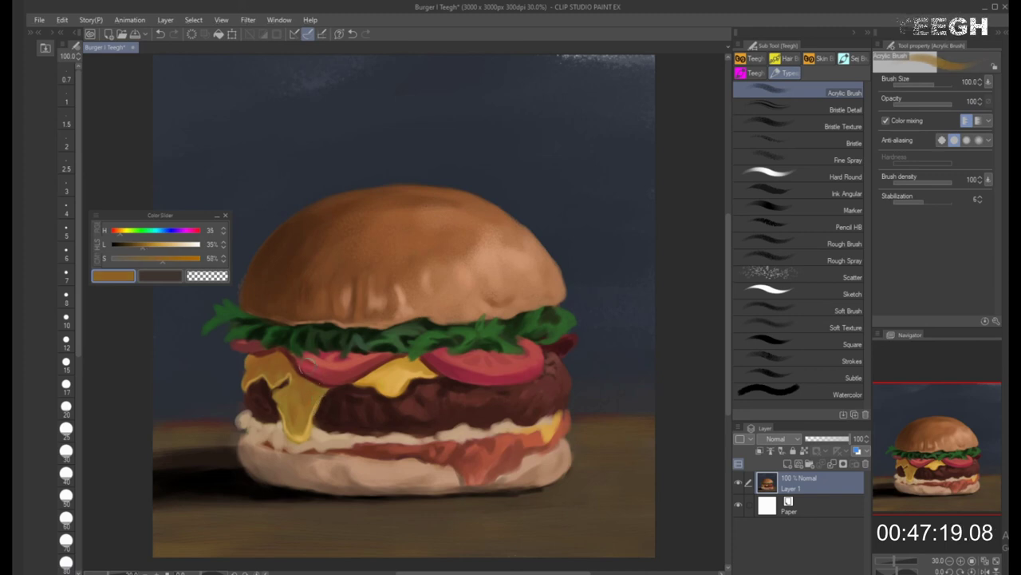
pyautogui.keyDown('alt'); pyautogui.click(317, 396); pyautogui.keyUp('alt')
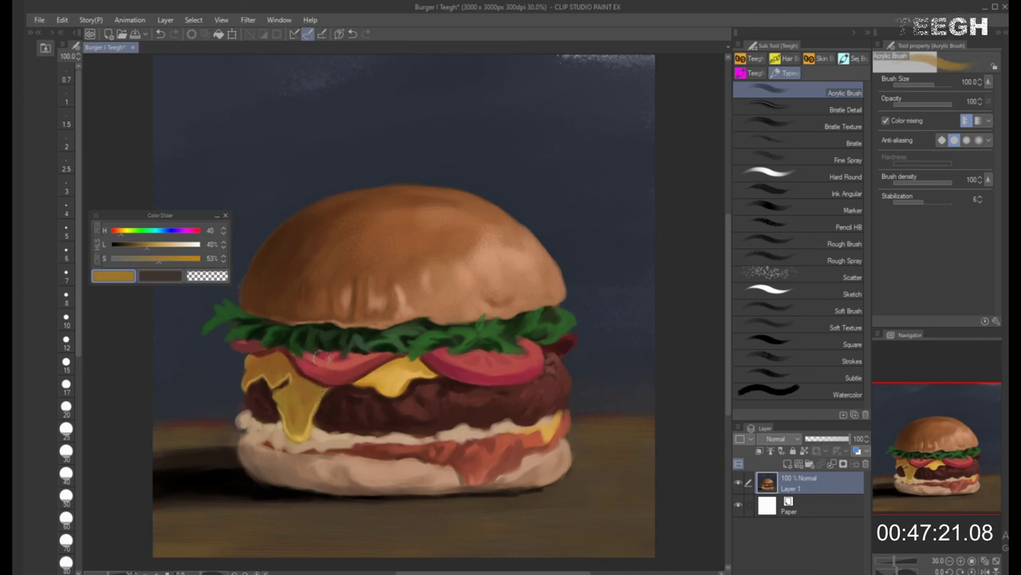
# Shape the drip's edge beneath the left tomato slice with ochre and a sampled dark brown of 12% lightness at brush size 40
pyautogui.press('[')
pyautogui.press('[')
pyautogui.press('[')
pyautogui.press('[')
pyautogui.press('[')
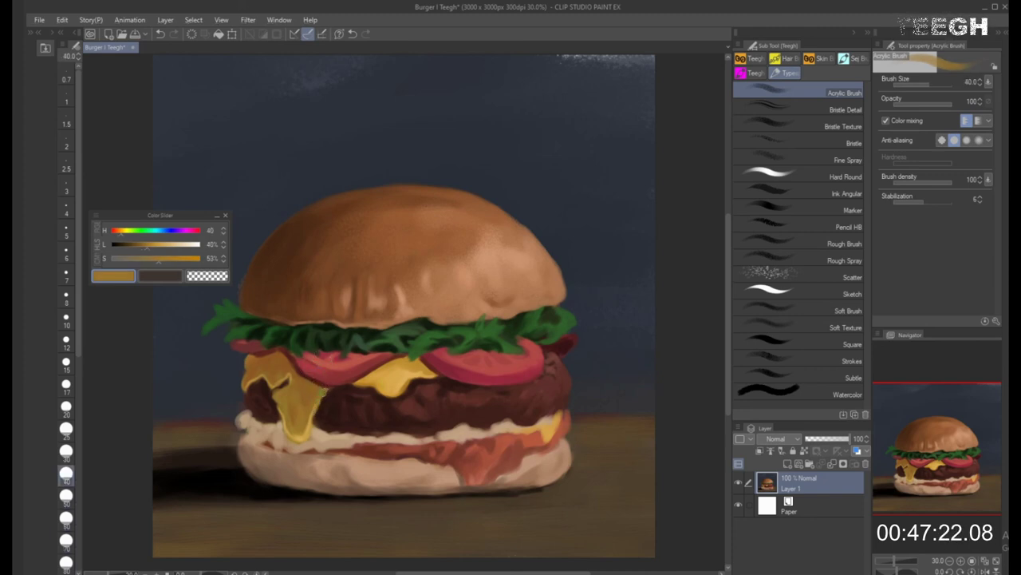
pyautogui.keyDown('alt'); pyautogui.click(327, 389); pyautogui.keyUp('alt')
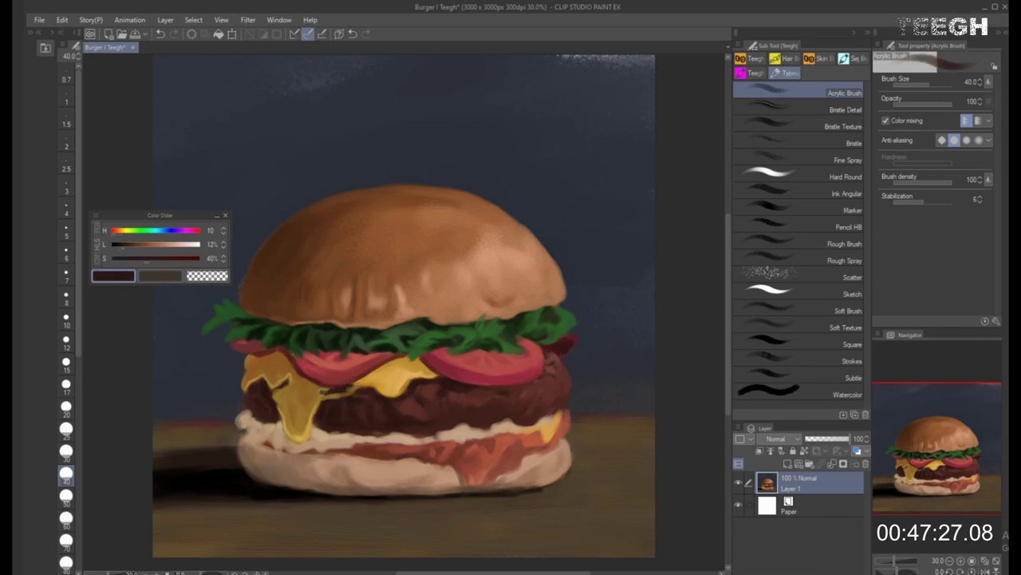
# Join the left and middle cheese beneath the tomato slice with sampled yellows of 35% and 50% lightness at brush size 50
pyautogui.press(']')
pyautogui.keyDown('alt'); pyautogui.click(318, 388); pyautogui.keyUp('alt')
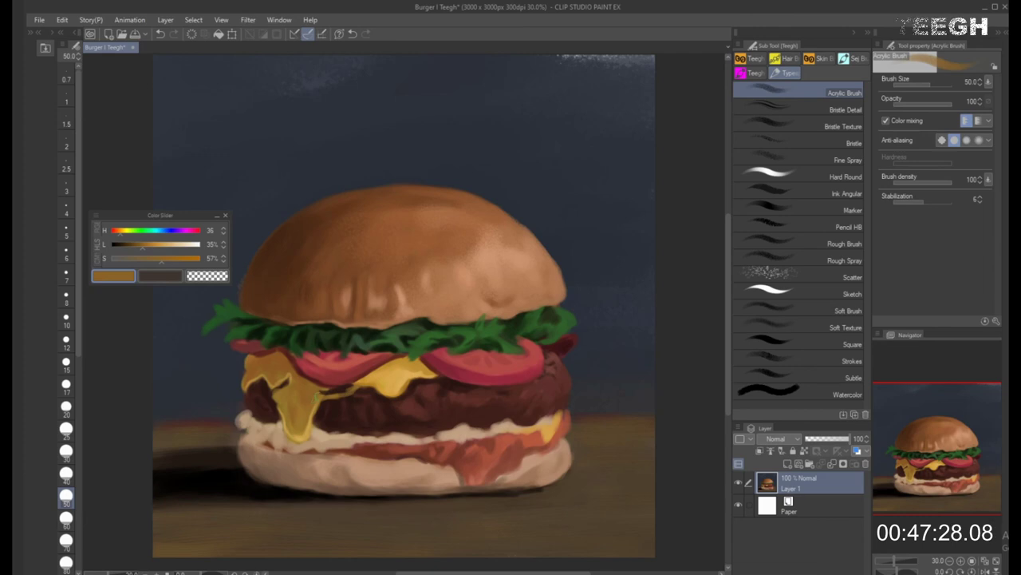
pyautogui.keyDown('alt'); pyautogui.click(365, 379); pyautogui.keyUp('alt')
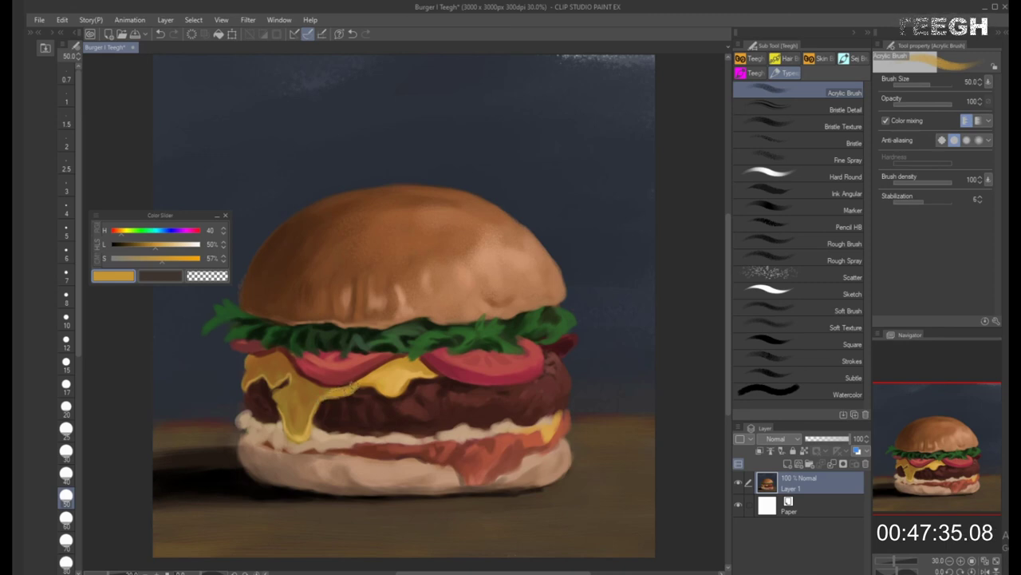
# Paint a highlight on the patty beside the cheese drip with the sampled brown lightened to 40% at brush size 100
pyautogui.keyDown('alt'); pyautogui.click(349, 405); pyautogui.keyUp('alt')
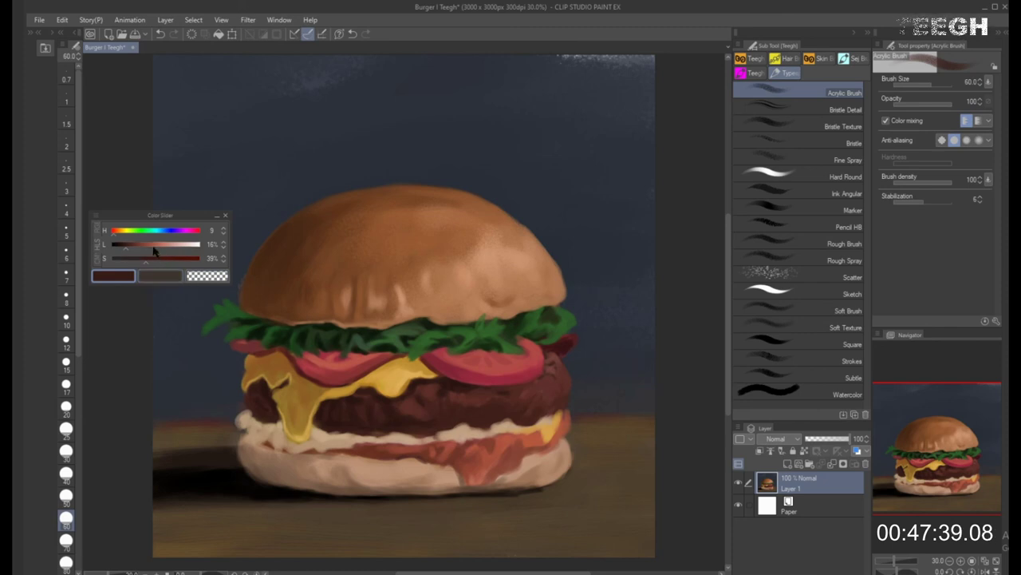
pyautogui.moveTo(125, 244); pyautogui.dragTo(148, 244)
pyautogui.keyDown('alt'); pyautogui.click(343, 407); pyautogui.keyUp('alt')
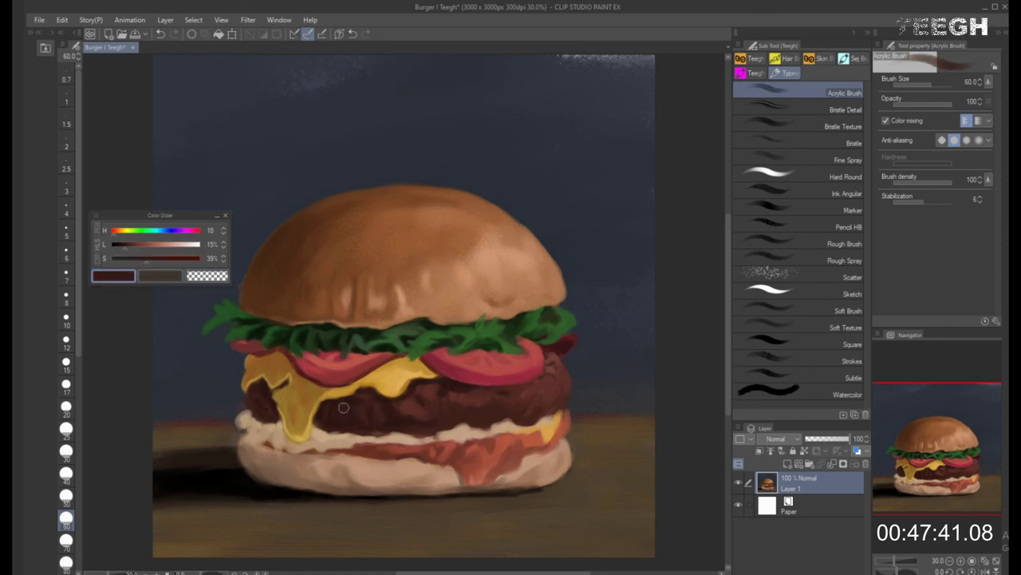
pyautogui.moveTo(157, 245); pyautogui.dragTo(147, 246)
pyautogui.press(']')
pyautogui.press(']')
pyautogui.press(']')
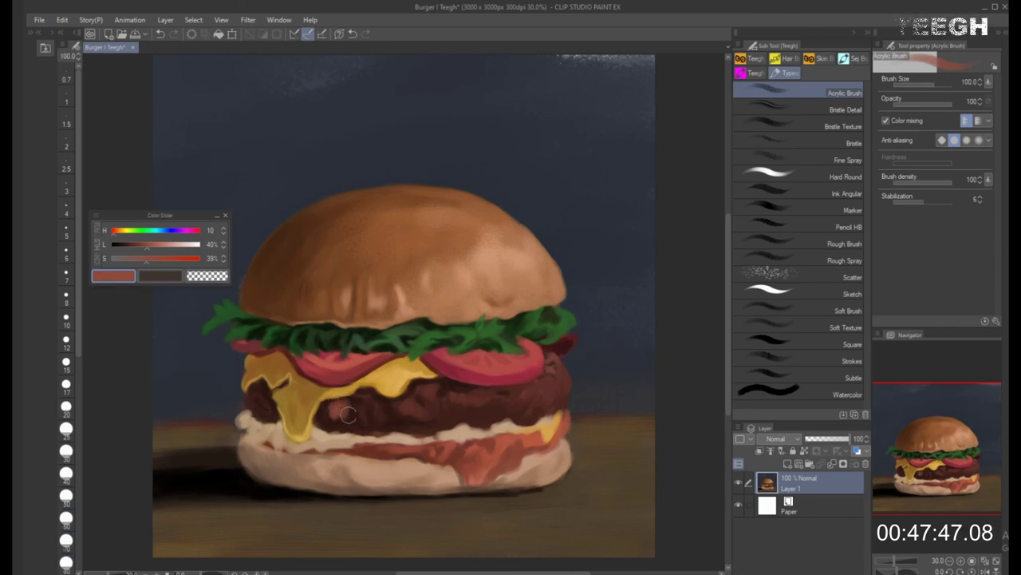
# Paint meat texture highlights on the patty's left part with a reddish brown of hue 10 and 33% lightness at brush sizes 40 to 100
pyautogui.keyDown('alt'); pyautogui.click(346, 415); pyautogui.keyUp('alt')
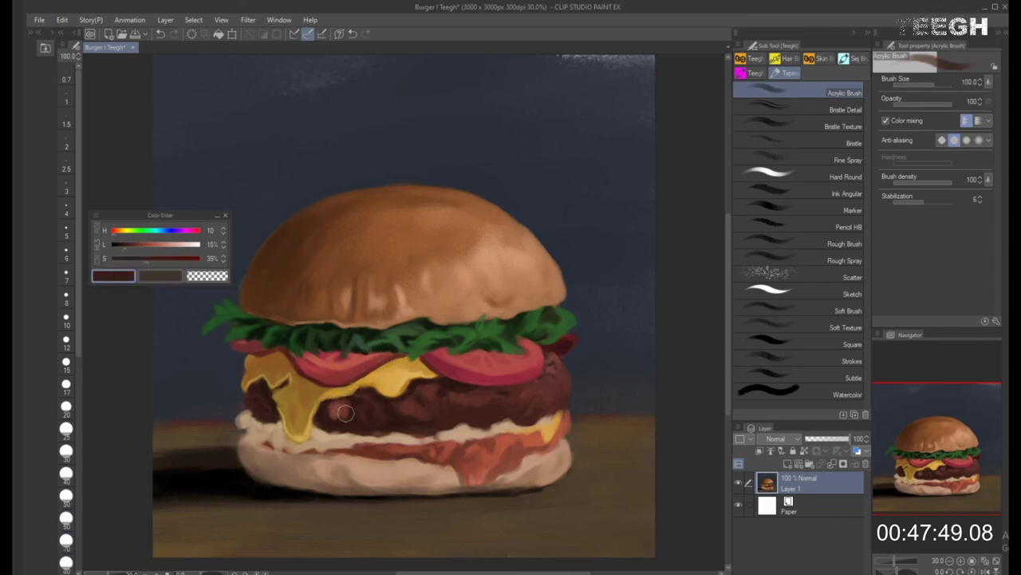
pyautogui.click(140, 246)
pyautogui.click(145, 256)
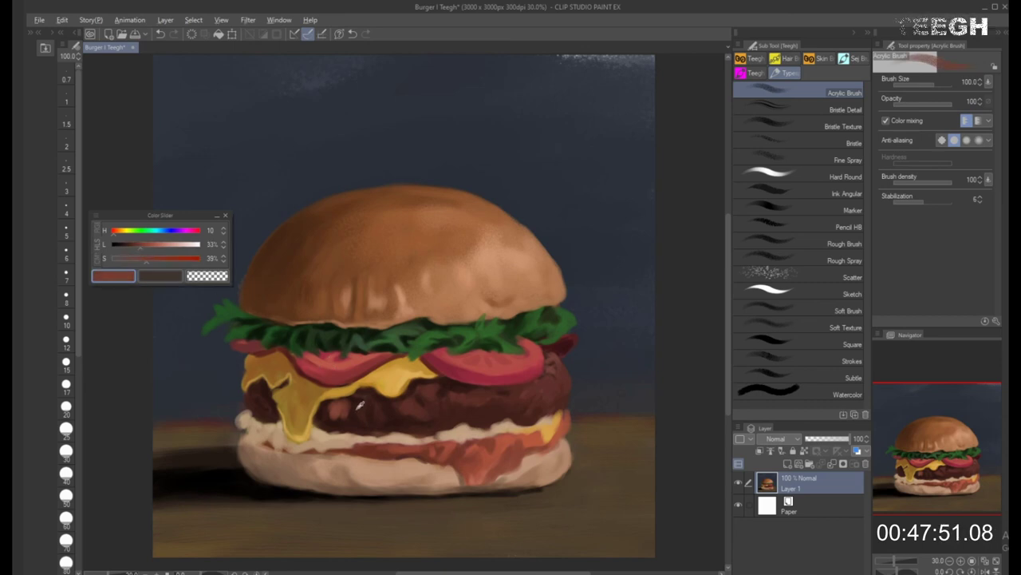
pyautogui.press('[')
pyautogui.press('[')
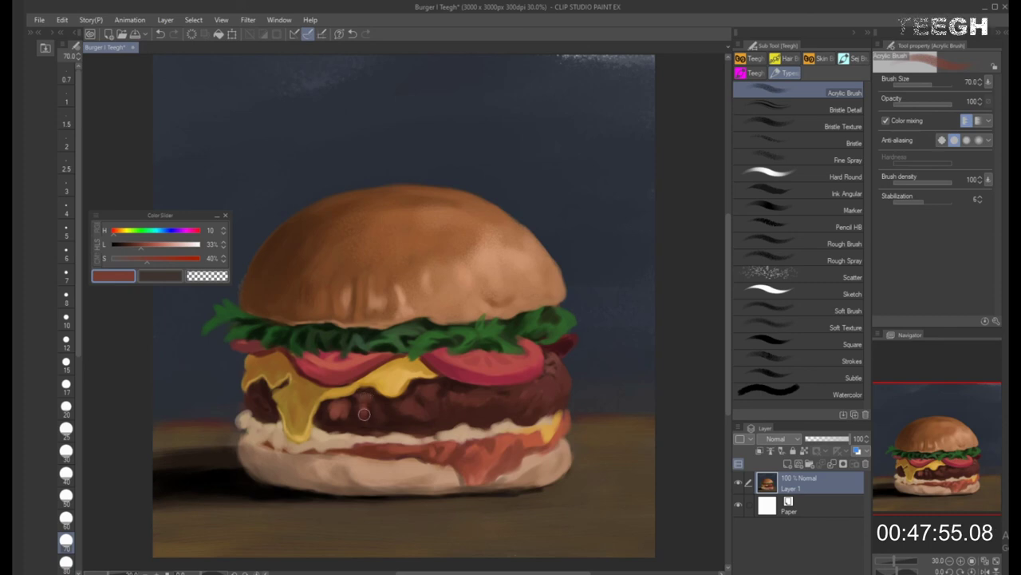
pyautogui.press('[')
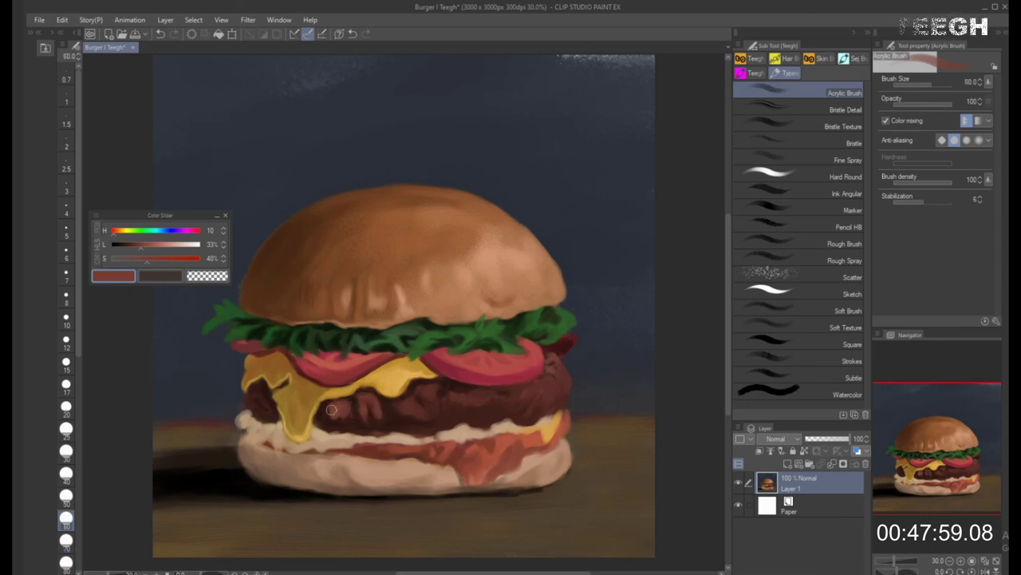
pyautogui.press('[')
pyautogui.press('[')
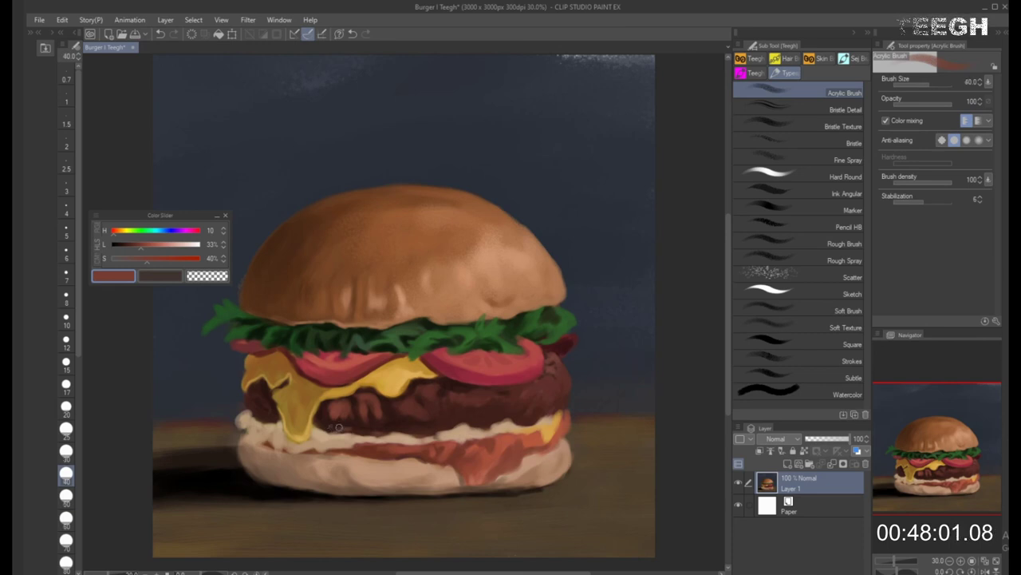
# Darken the crevices around the new patty highlights with a sampled dark brown of 13% lightness at brush sizes 60 to 80
pyautogui.keyDown('alt'); pyautogui.click(351, 425); pyautogui.keyUp('alt')
pyautogui.press(']')
pyautogui.press(']')
pyautogui.press(']')
pyautogui.press(']')
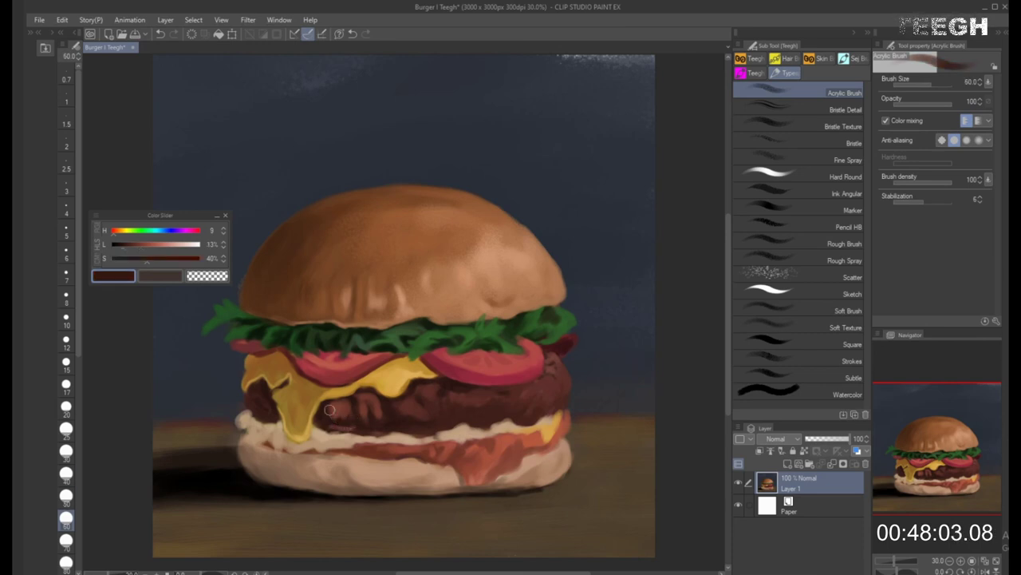
# Blend the patty texture beside the cheese drip with a sampled red-brown of 26% lightness at brush sizes 50 to 80
pyautogui.keyDown('alt'); pyautogui.click(349, 402); pyautogui.keyUp('alt')
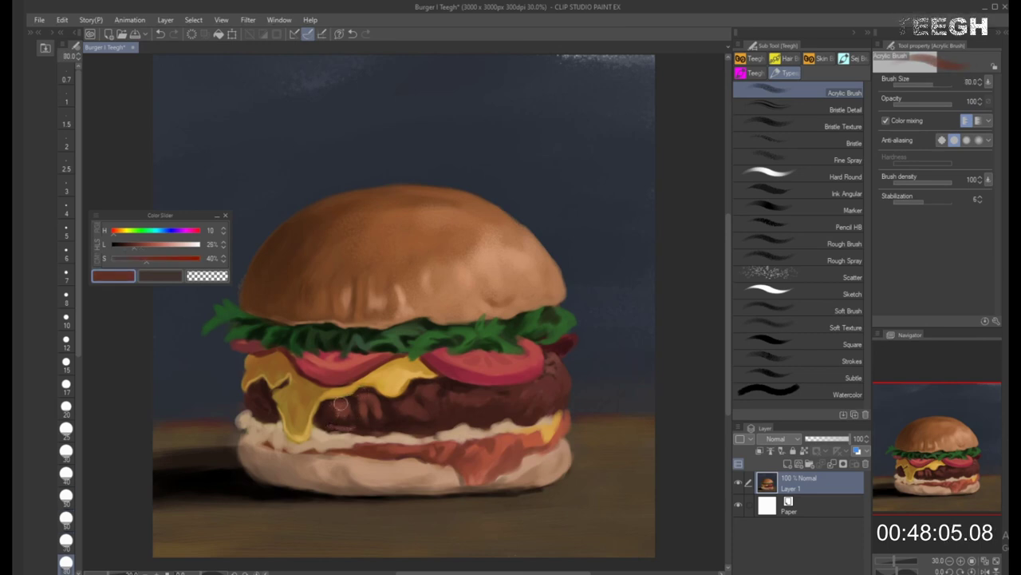
pyautogui.press('[')
pyautogui.press('[')
pyautogui.press('[')
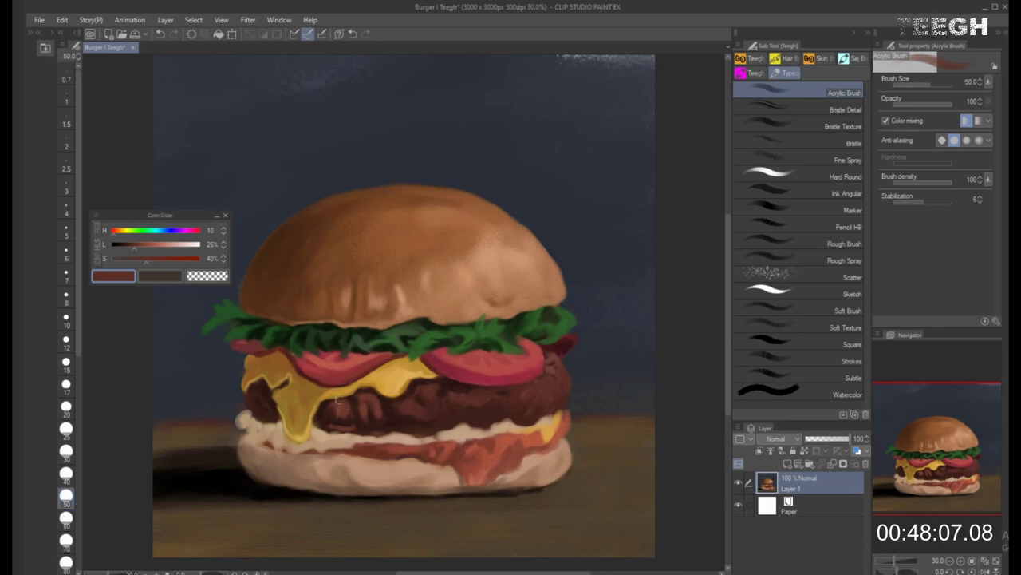
pyautogui.press(']')
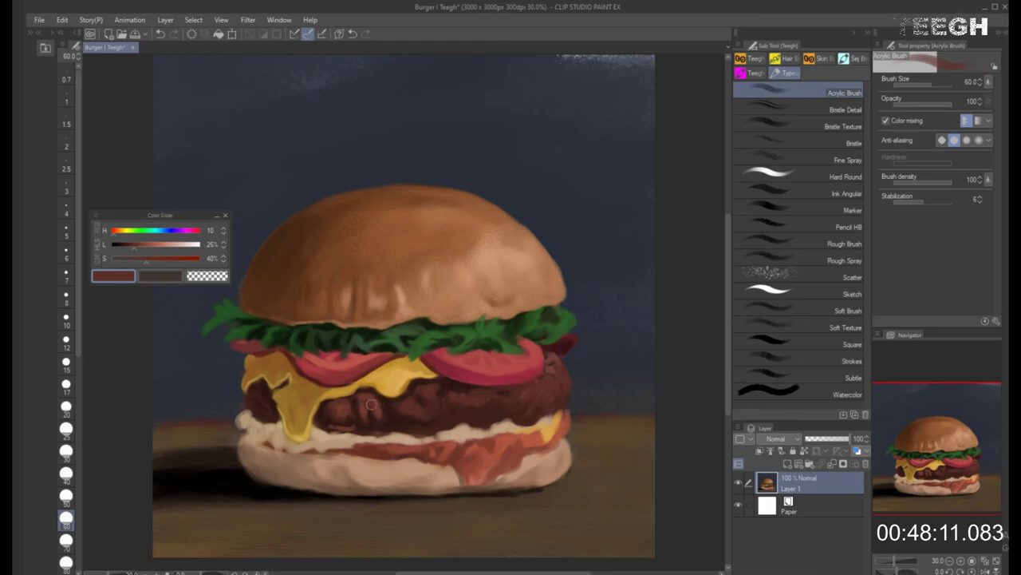
# Extend the highlights toward the patty's centre with a sampled red-brown of 32% lightness at brush size 40
pyautogui.keyDown('alt'); pyautogui.click(363, 409); pyautogui.keyUp('alt')
pyautogui.press('[')
pyautogui.press('[')
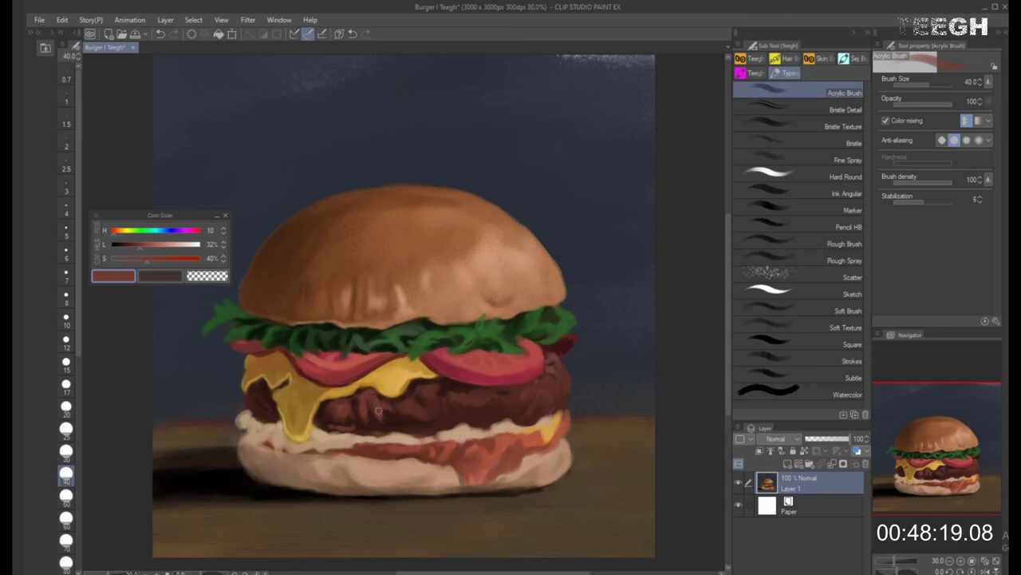
# Darken the crevices along the patty's lower edge beside the cheese drip with a sampled dark brown of 13% lightness at brush sizes 40 to 50
pyautogui.press('[')
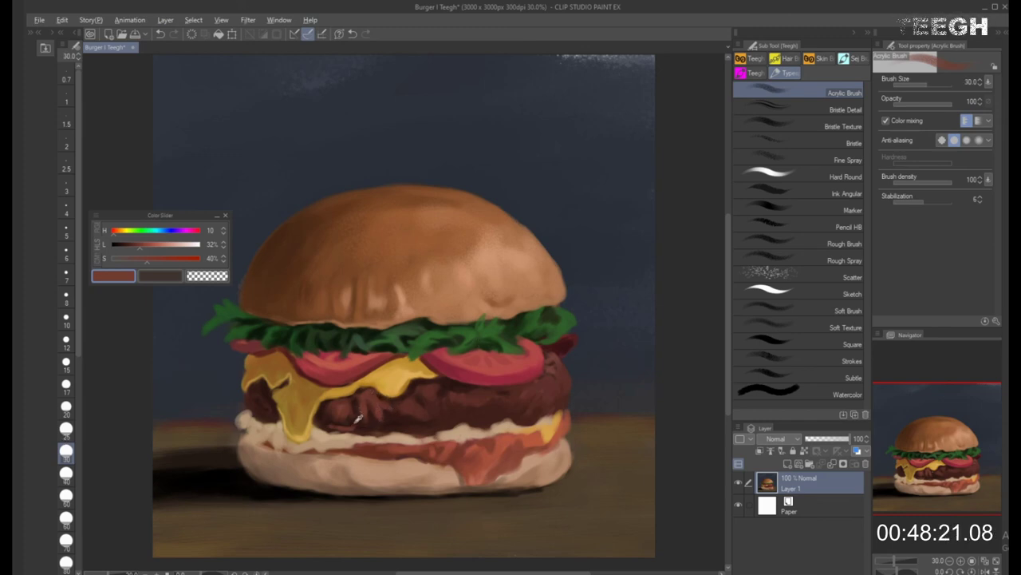
pyautogui.keyDown('alt'); pyautogui.click(354, 423); pyautogui.keyUp('alt')
pyautogui.press(']')
pyautogui.keyDown('alt'); pyautogui.click(336, 426); pyautogui.keyUp('alt')
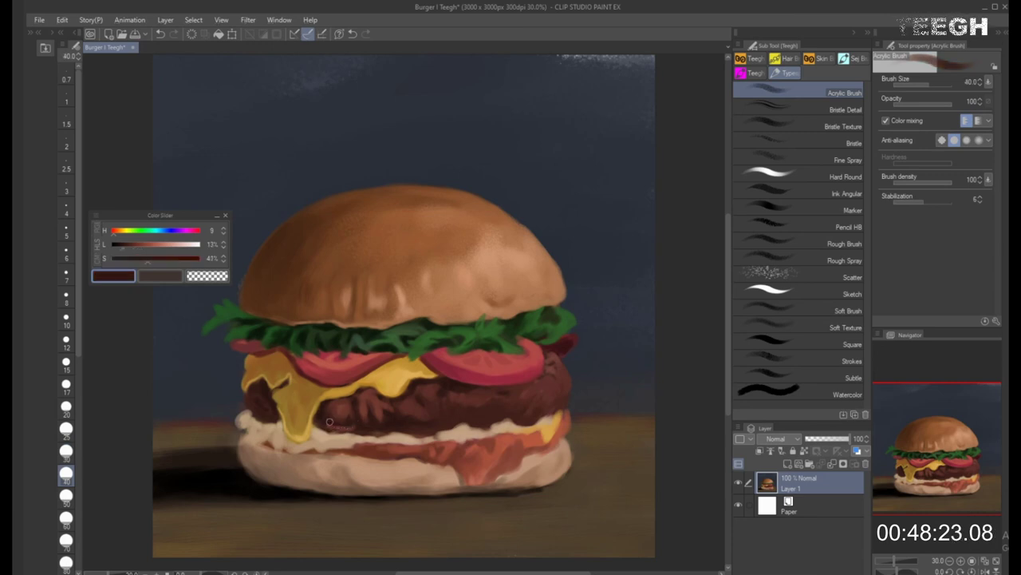
pyautogui.press(']')
pyautogui.moveTo(353, 430); pyautogui.dragTo(352, 432)
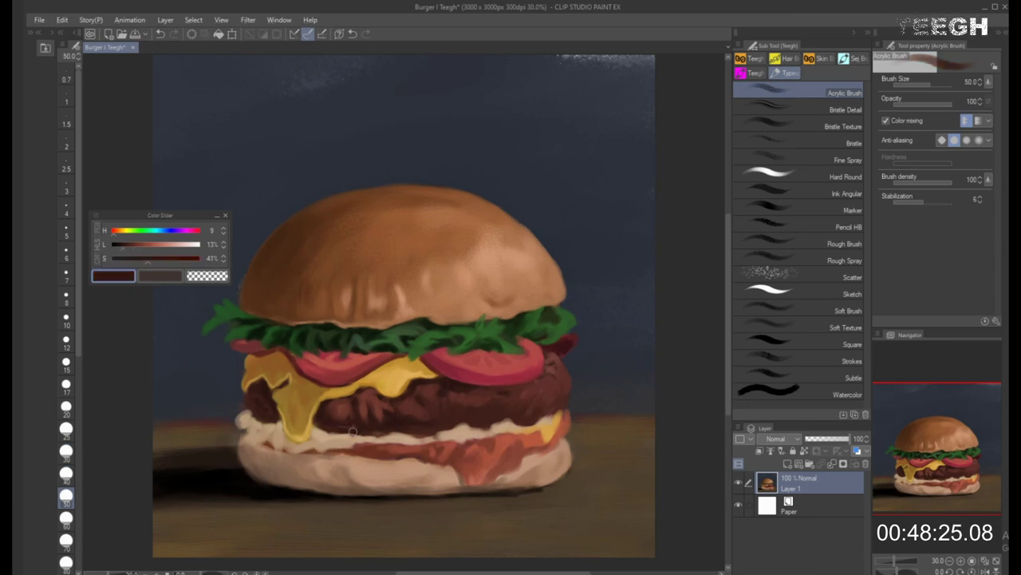
# Paint meat highlights below the cheese near the patty's centre with sampled red-browns of 28% and 25% lightness at brush sizes 50 to 80
pyautogui.keyDown('alt'); pyautogui.click(382, 403); pyautogui.keyUp('alt')
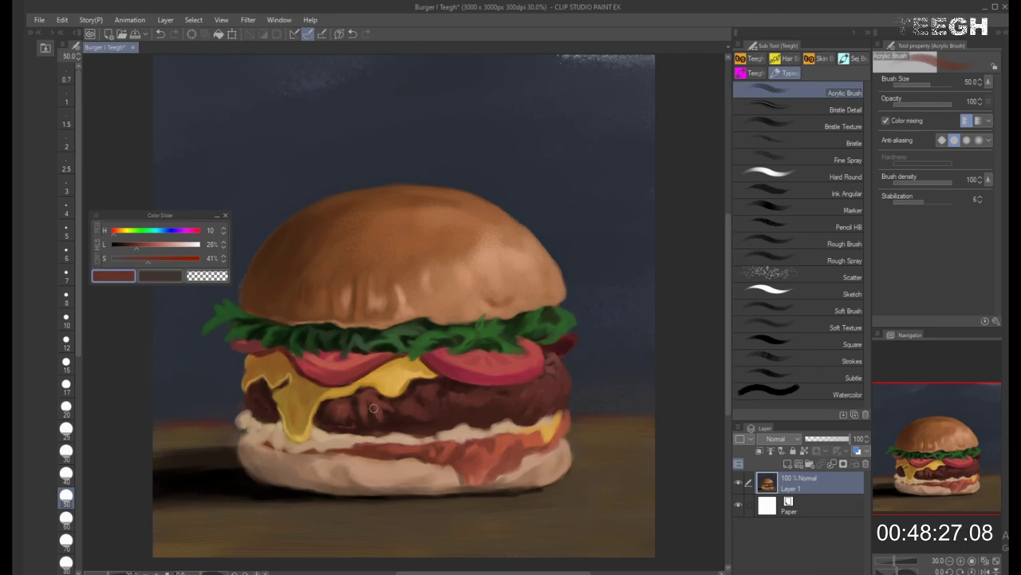
pyautogui.press('[')
pyautogui.press(']')
pyautogui.press(']')
pyautogui.press(']')
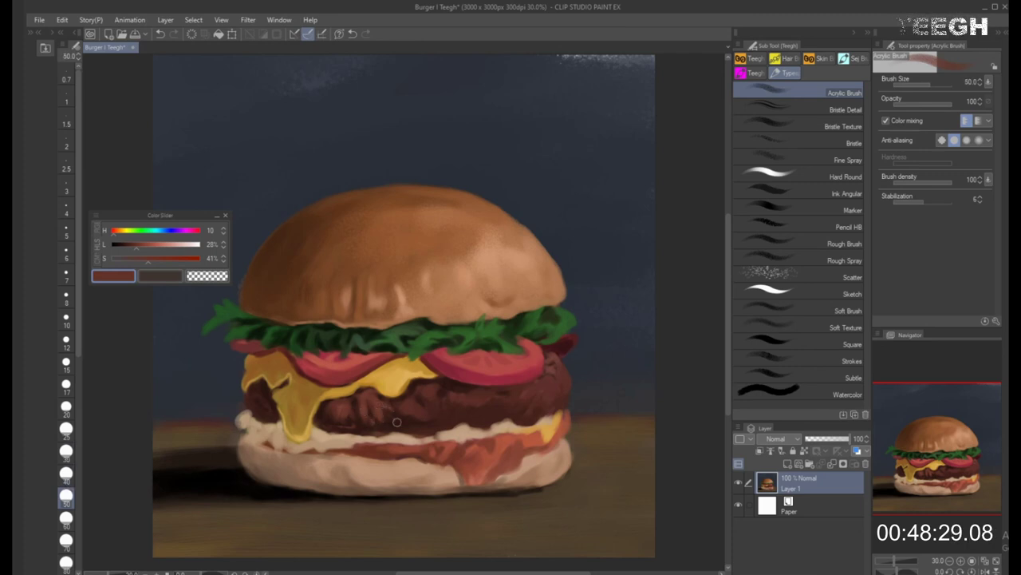
pyautogui.press(']')
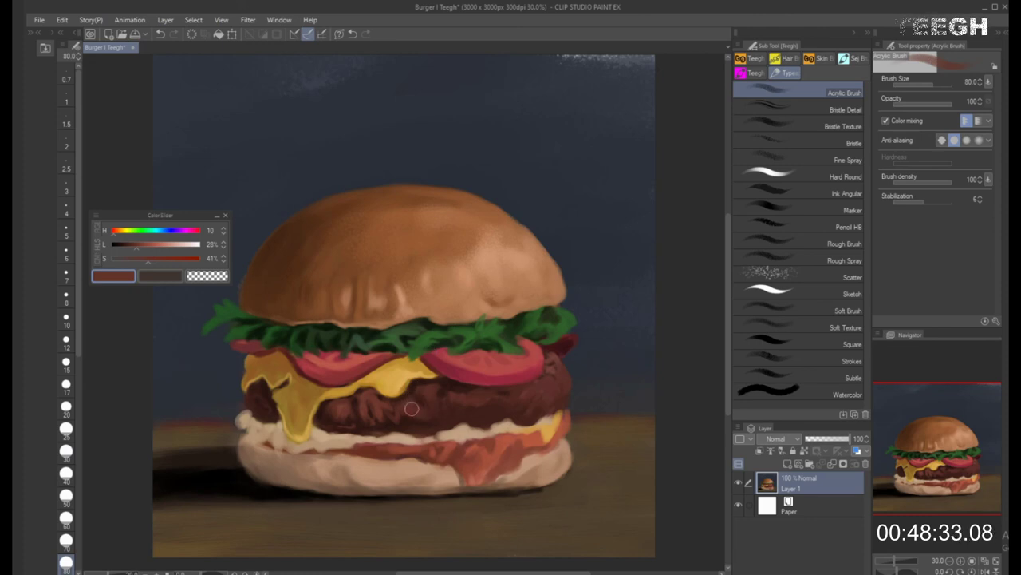
pyautogui.press(']')
pyautogui.press('[')
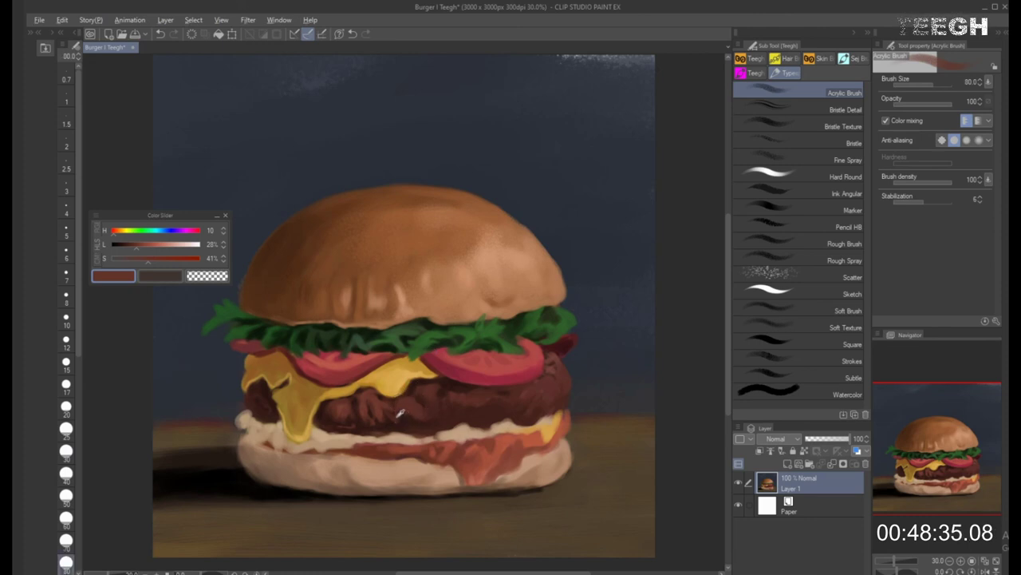
pyautogui.press('[')
pyautogui.press('[')
pyautogui.press('[')
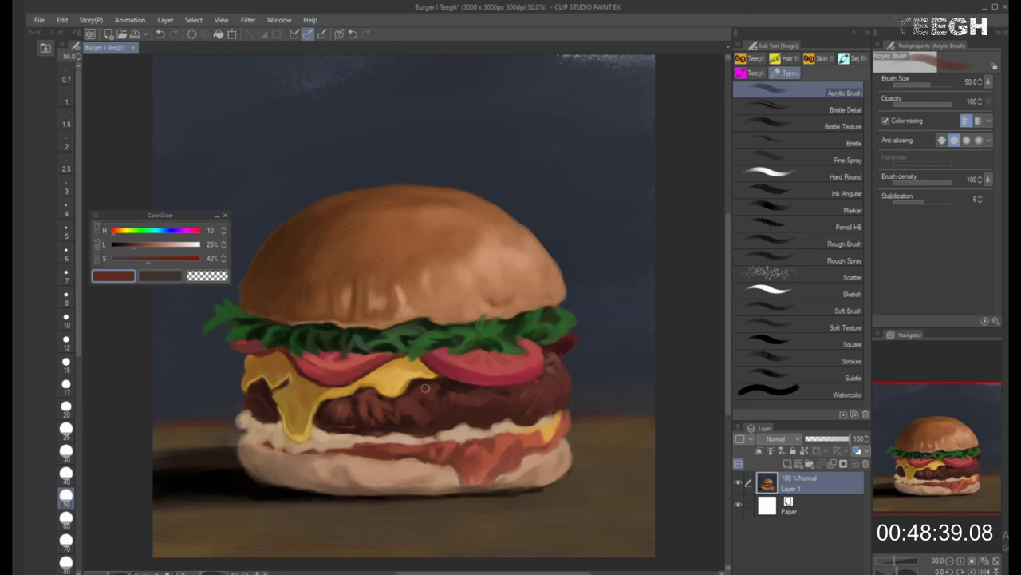
# Shade between the central patty highlights with a sampled dark brown of 17% lightness at brush sizes 60 to 70
pyautogui.press(']')
pyautogui.press(']')
pyautogui.keyDown('alt'); pyautogui.click(423, 406); pyautogui.keyUp('alt')
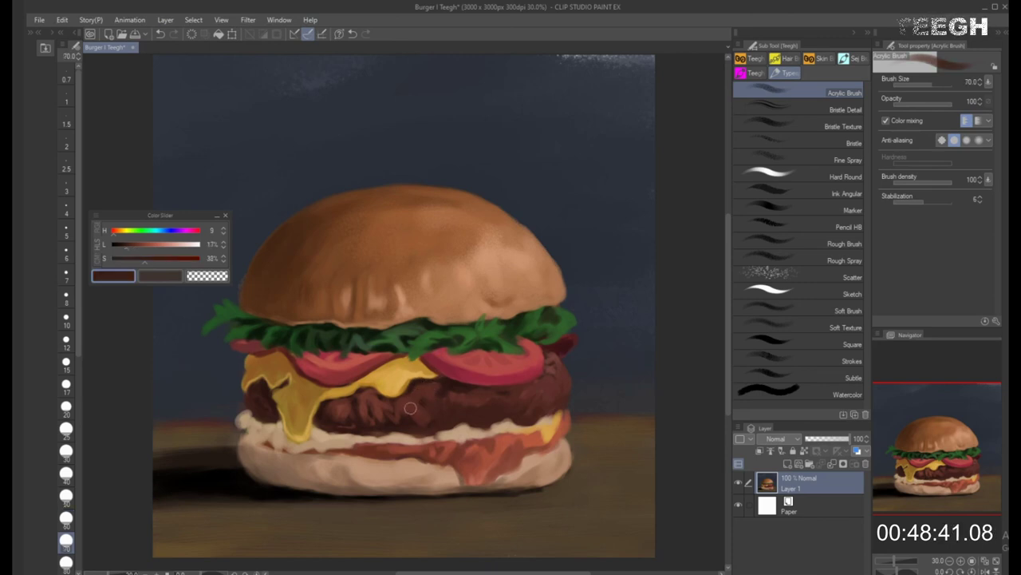
pyautogui.press('[')
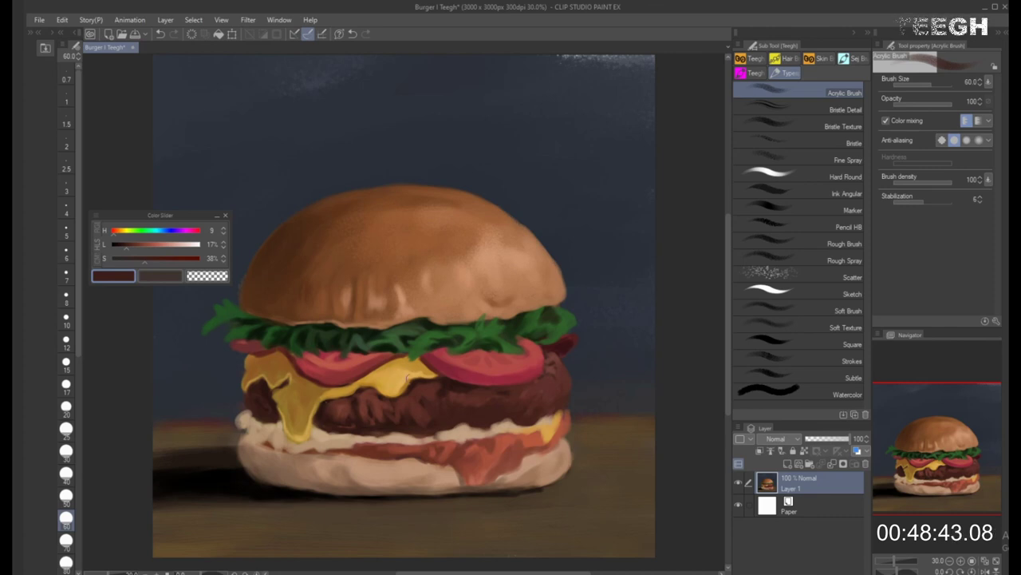
# Define finer crevices in the patty's left half with resampled dark brown of hue 10 and 17% lightness at brush sizes 25 to 50
pyautogui.keyDown('alt'); pyautogui.click(389, 414); pyautogui.keyUp('alt')
pyautogui.press('[')
pyautogui.press('[')
pyautogui.press('[')
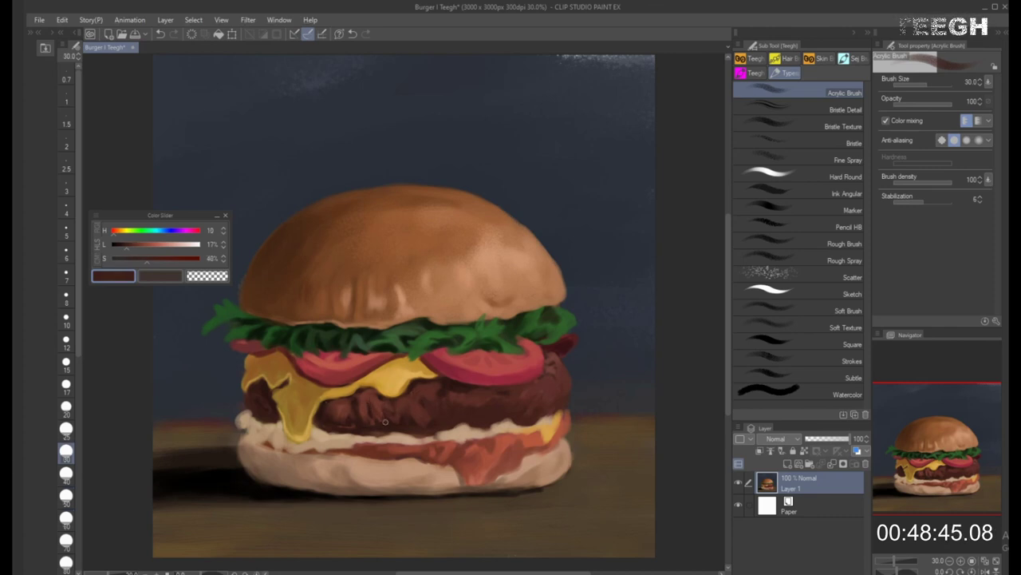
pyautogui.press(']')
pyautogui.press(']')
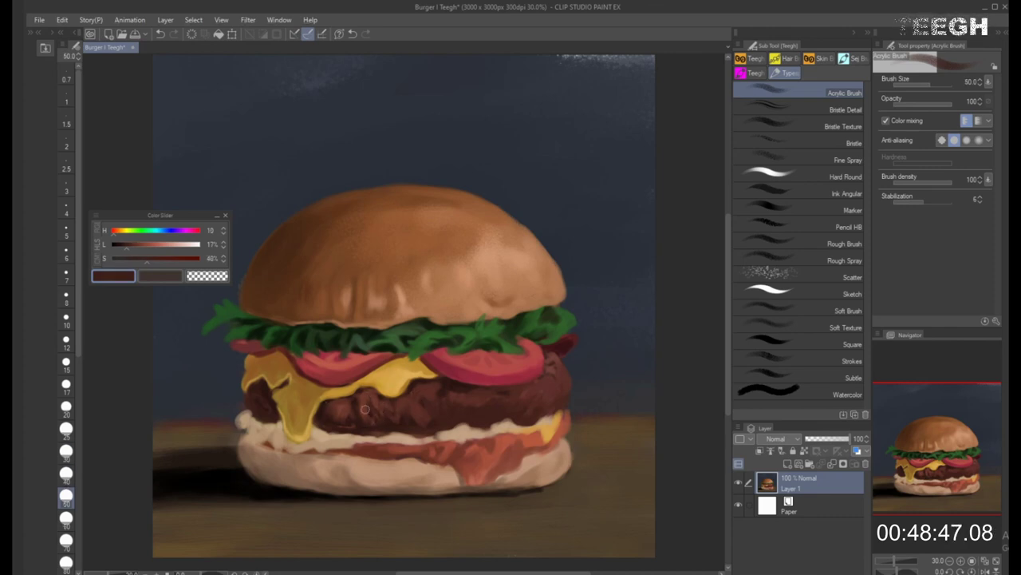
pyautogui.press('[')
pyautogui.press('[')
pyautogui.press('[')
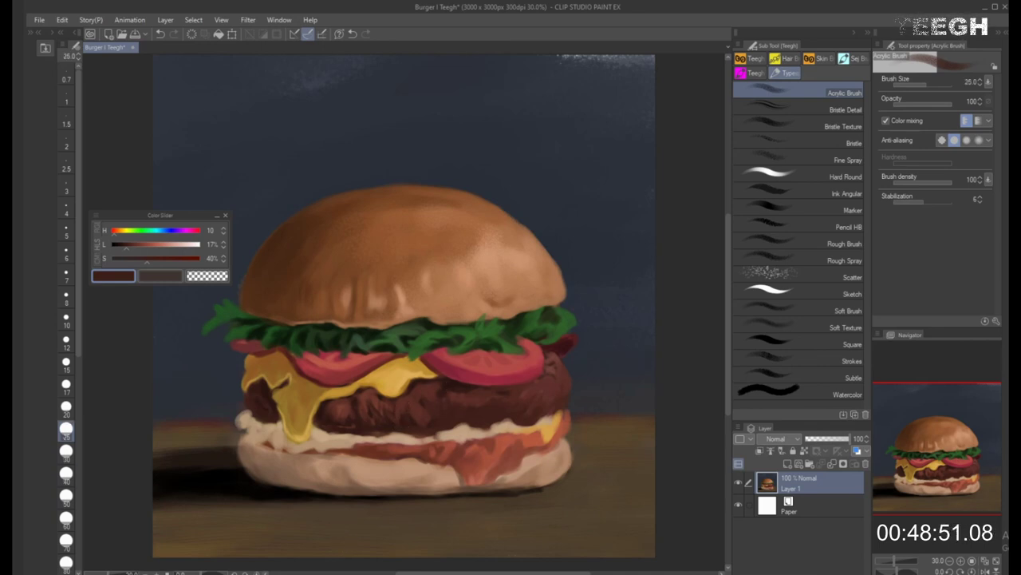
# Add fine texture strokes to the patty's centre with sampled browns of 26% and 19% lightness at brush size 25
pyautogui.keyDown('alt'); pyautogui.click(420, 411); pyautogui.keyUp('alt')
pyautogui.press('[')
pyautogui.press('[')
pyautogui.press(']')
pyautogui.press(']')
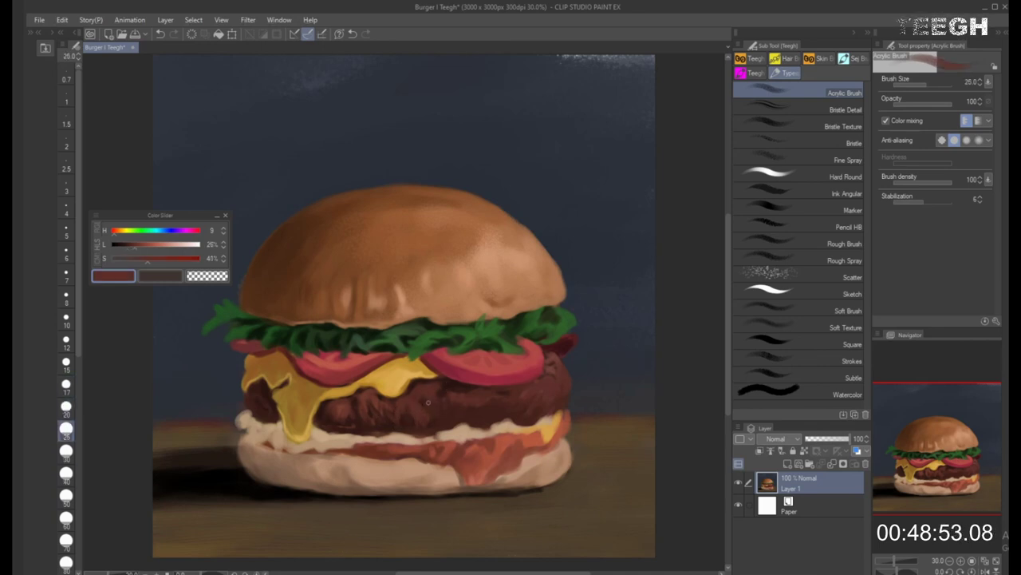
pyautogui.keyDown('alt'); pyautogui.click(425, 403); pyautogui.keyUp('alt')
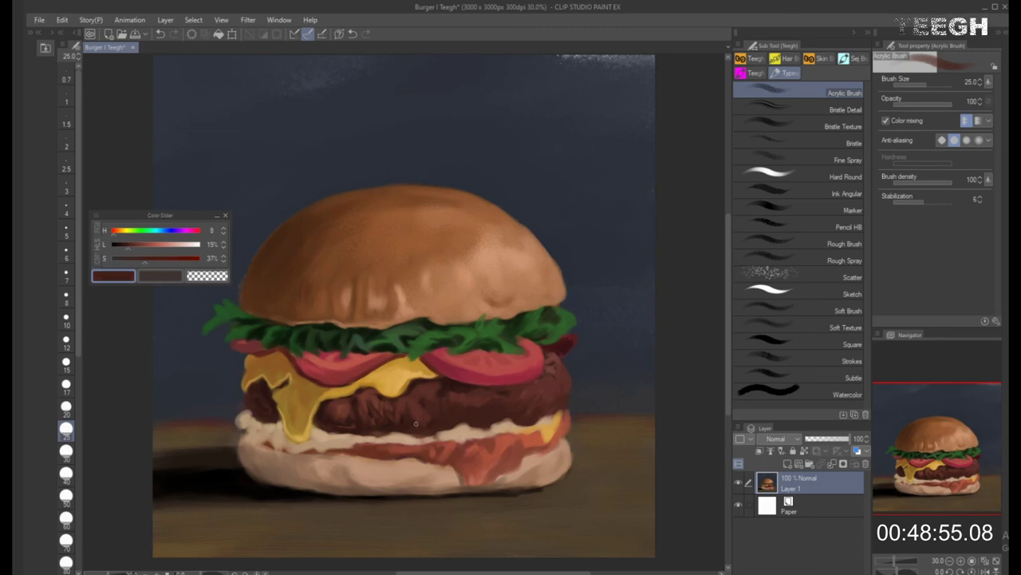
# Paint deep crevices through the patty's centre with a sampled dark brown of 12% lightness at brush sizes 50 to 60
pyautogui.keyDown('alt'); pyautogui.click(456, 383); pyautogui.keyUp('alt')
pyautogui.press(']')
pyautogui.press(']')
pyautogui.press(']')
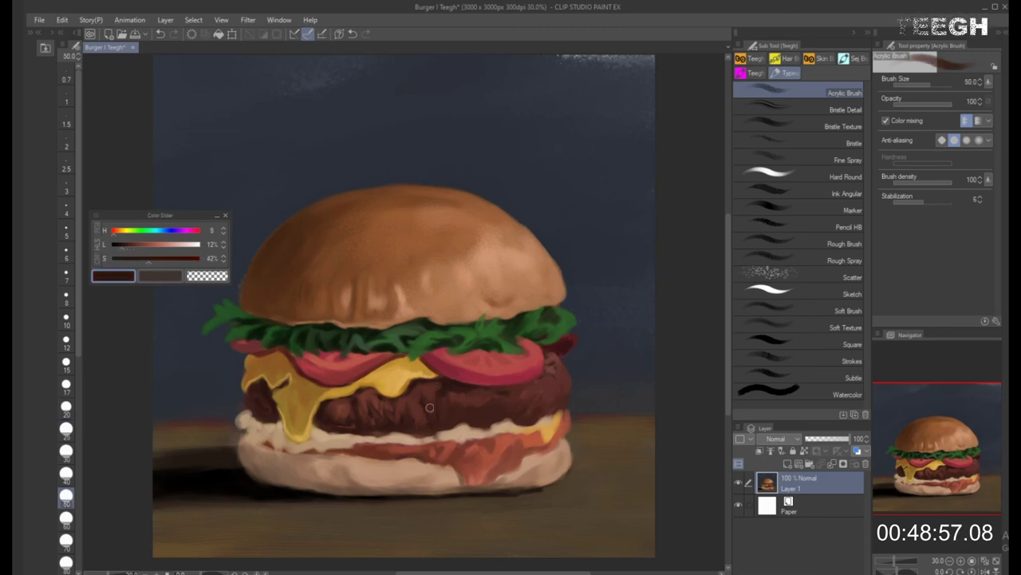
pyautogui.press(']')
pyautogui.press(']')
pyautogui.press(']')
pyautogui.press('[')
pyautogui.press('[')
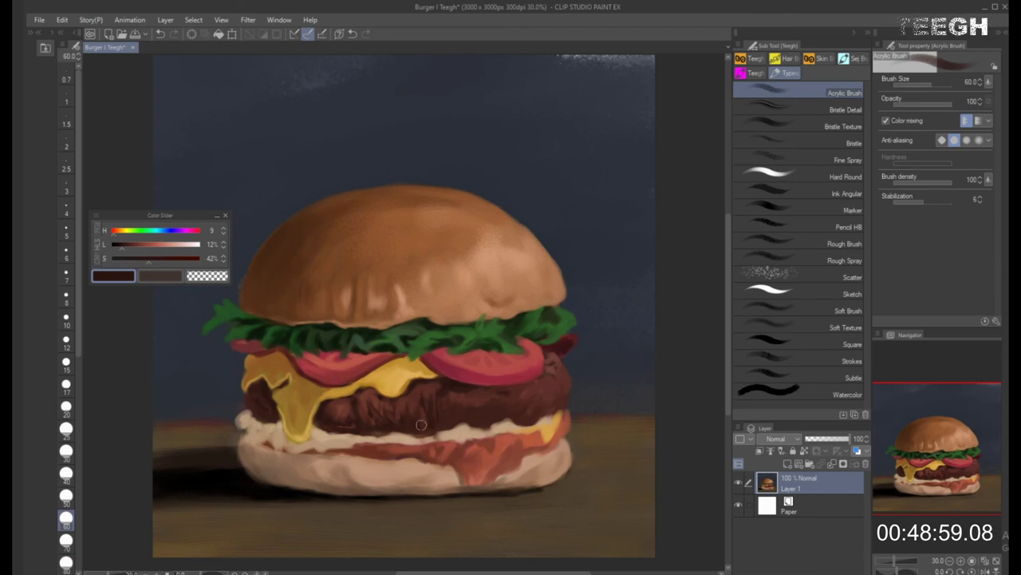
pyautogui.press('[')
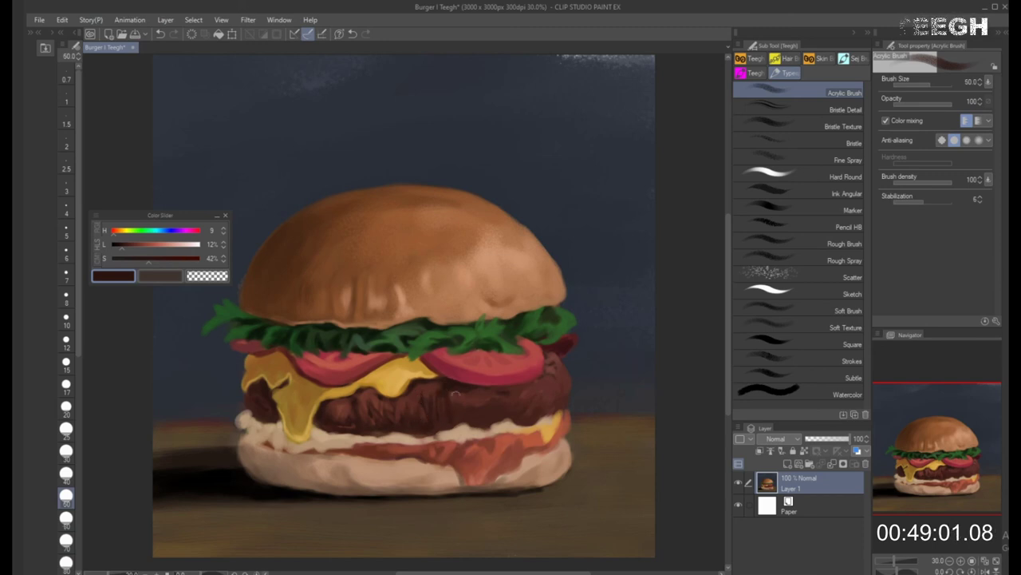
# Extend the dark 12% lightness cracks under the right tomato slice at brush sizes 25 to 50
pyautogui.press('[')
pyautogui.press('[')
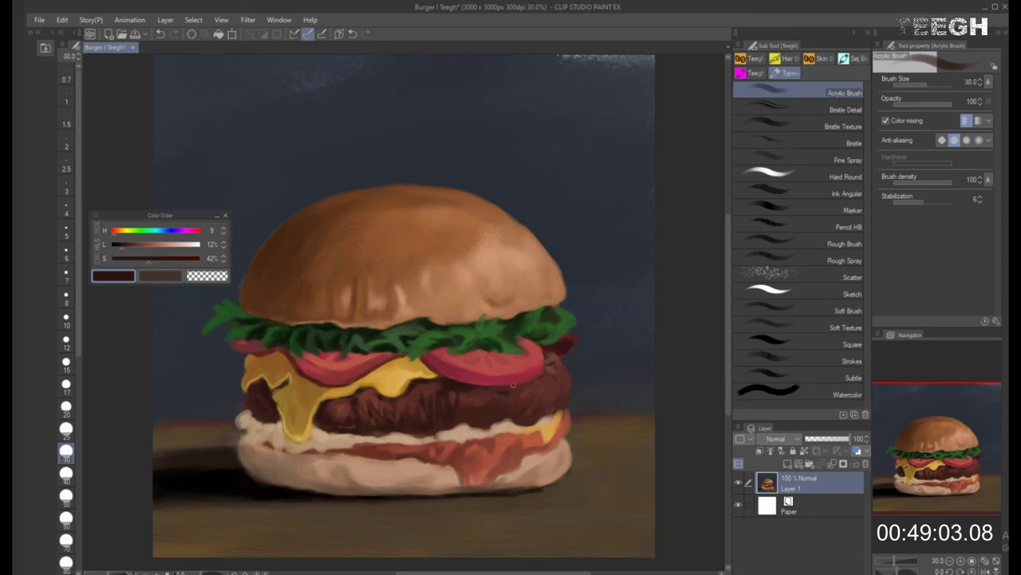
pyautogui.press('[')
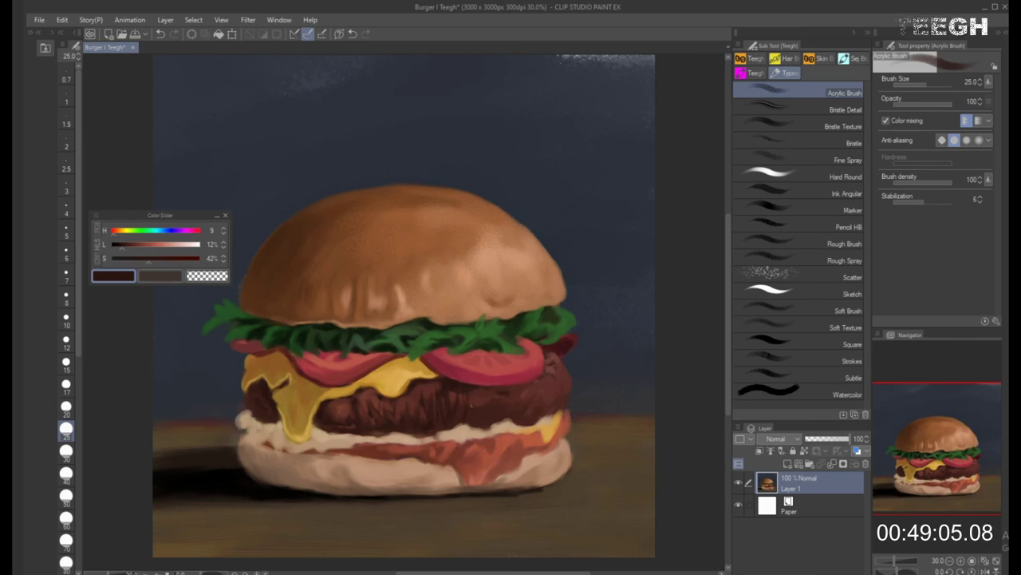
pyautogui.press(']')
pyautogui.press(']')
pyautogui.press(']')
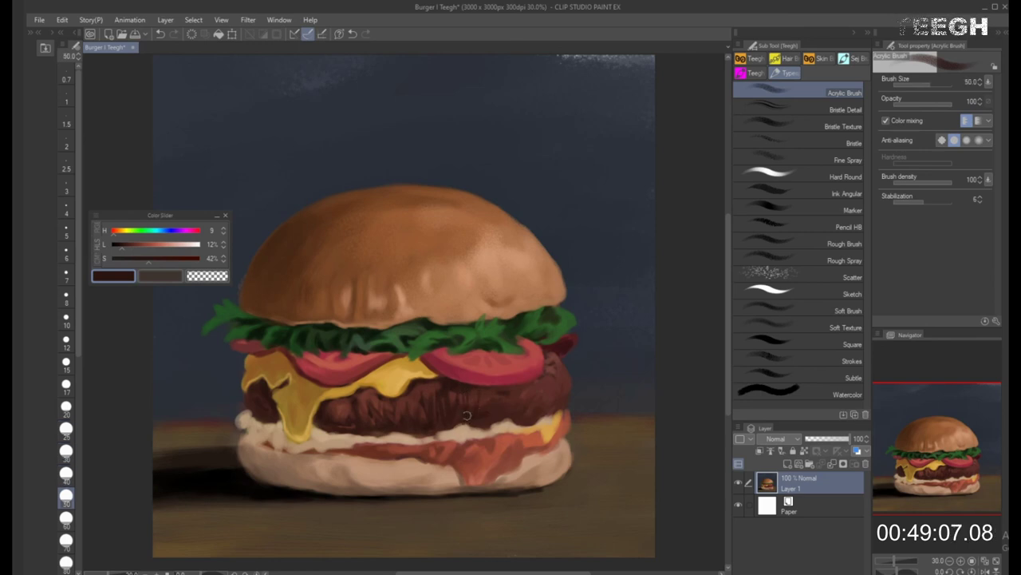
# Paint fine dark cracks across the patty's right half at brush sizes 20 to 30
pyautogui.press('[')
pyautogui.press('[')
pyautogui.press('[')
pyautogui.press('[')
pyautogui.press(']')
pyautogui.press(']')
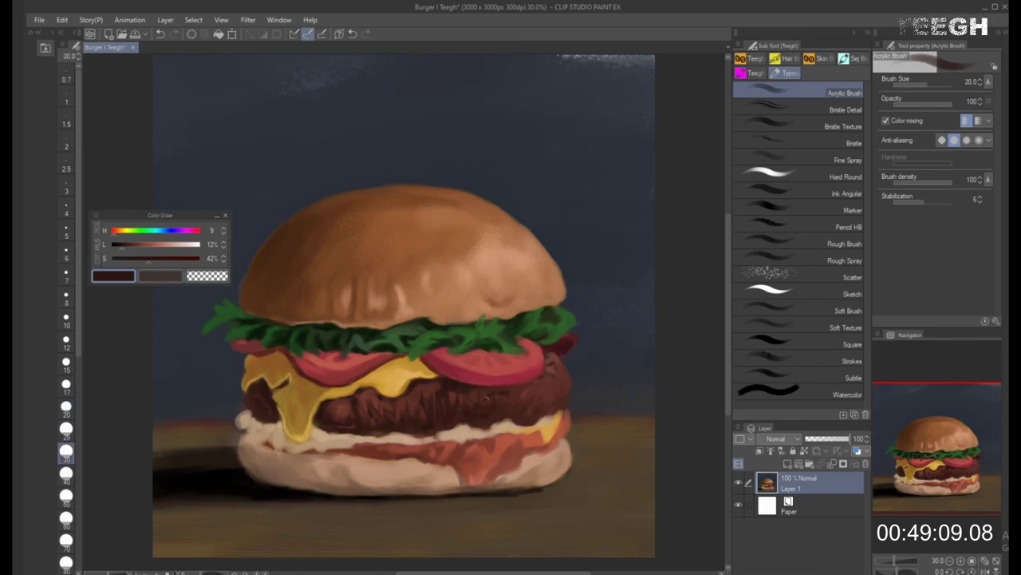
pyautogui.press('[')
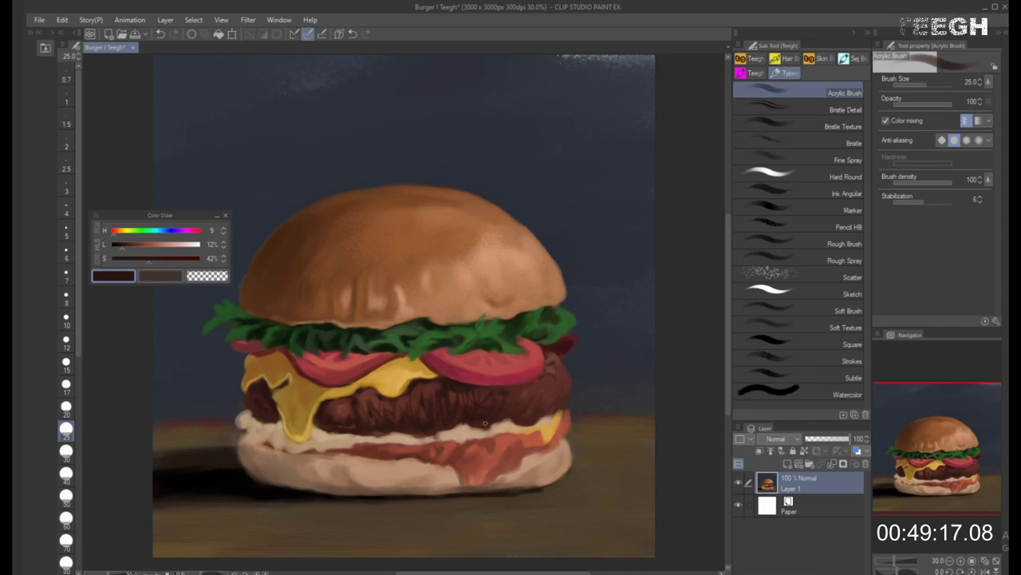
# Deepen the dark cracks from below the right tomato slice toward the patty's right end at brush sizes 40 to 50
pyautogui.press(']')
pyautogui.press(']')
pyautogui.press(']')
pyautogui.press('[')
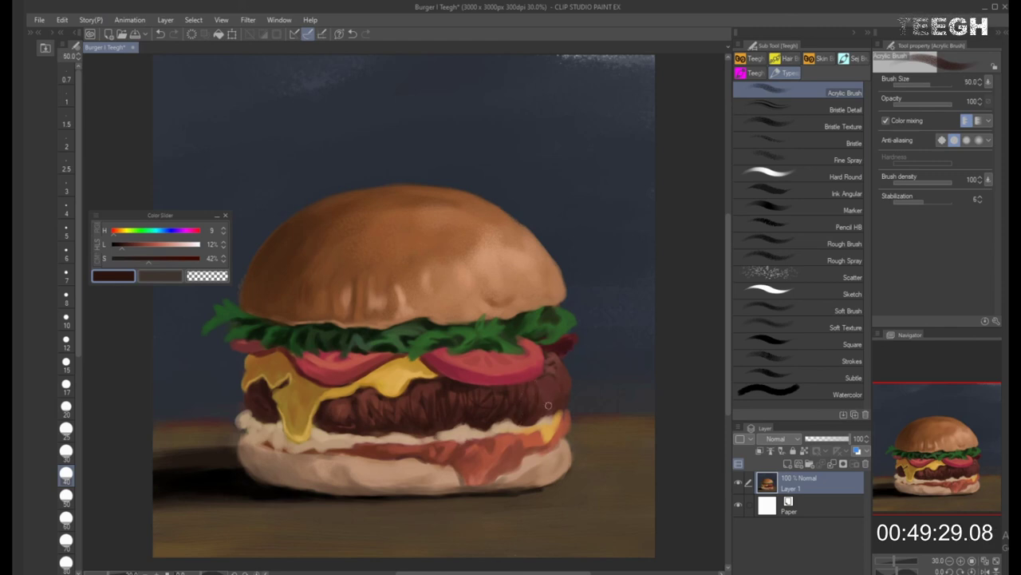
# Texture the patty's right end beside the tomato with fine dark brown cracks at brush sizes 25 to 40
pyautogui.press('[')
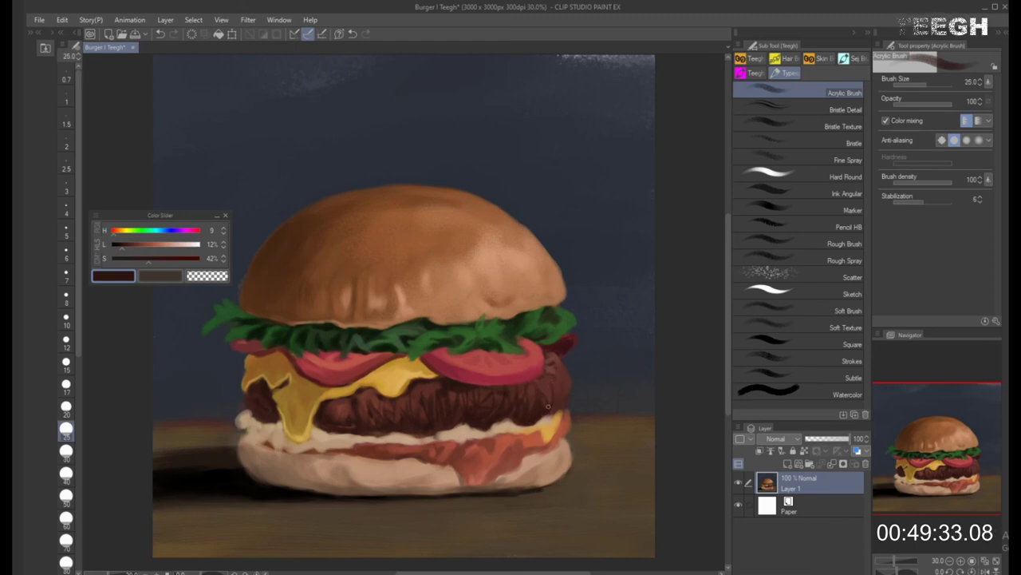
pyautogui.press(']')
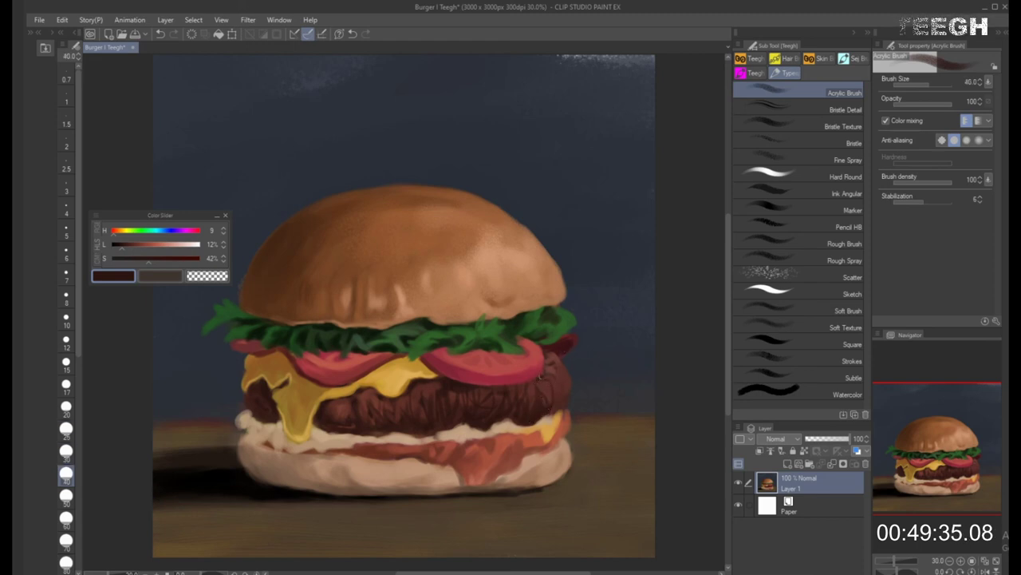
pyautogui.press('[')
pyautogui.press('[')
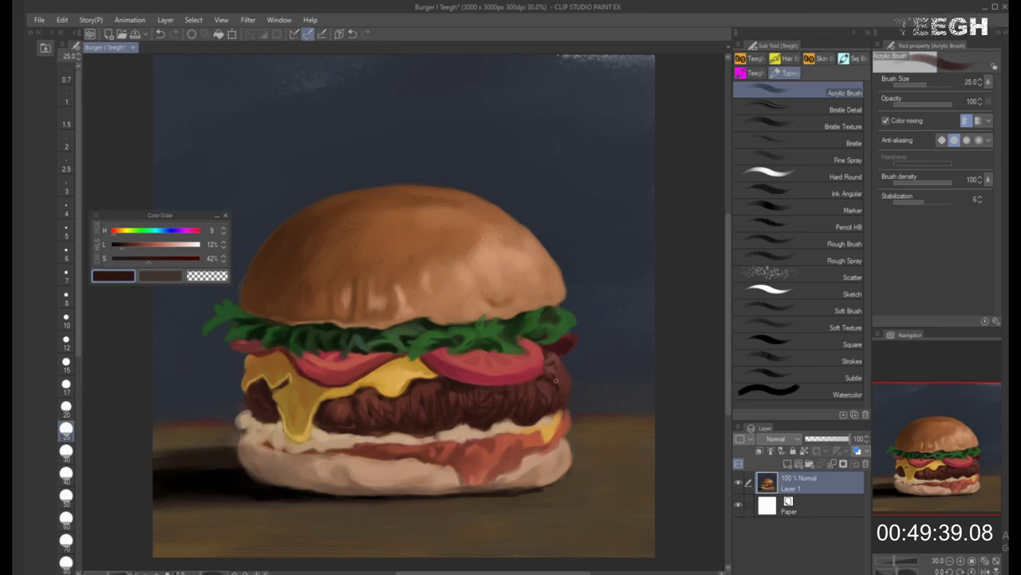
pyautogui.press(']')
pyautogui.press(']')
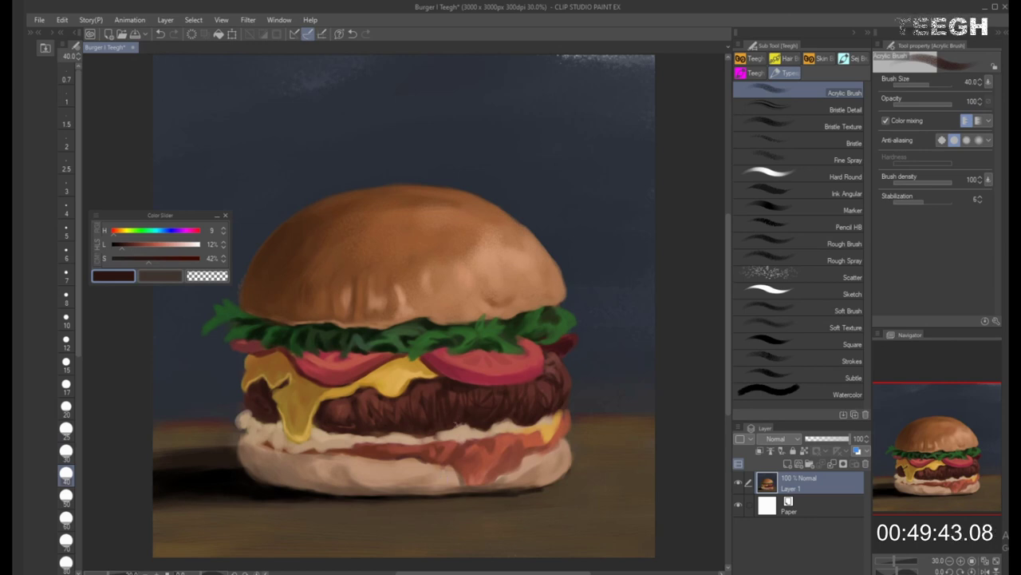
# Darken the patty's lower centre at brush size 70, and crack the meat left of the cheese drip at sizes 20 to 30
pyautogui.press(']')
pyautogui.press(']')
pyautogui.press(']')
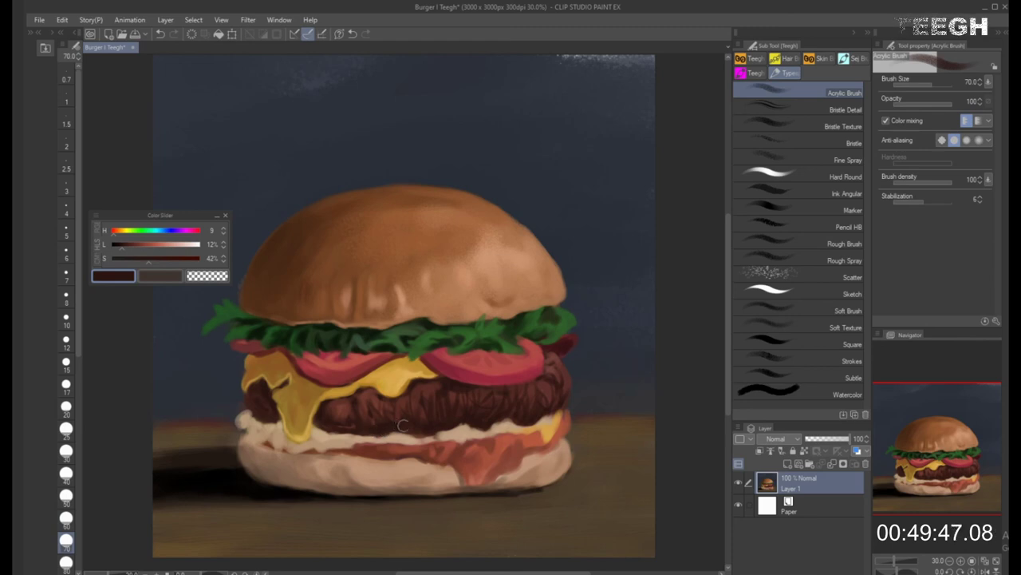
pyautogui.press('[')
pyautogui.press('[')
pyautogui.press('[')
pyautogui.press('[')
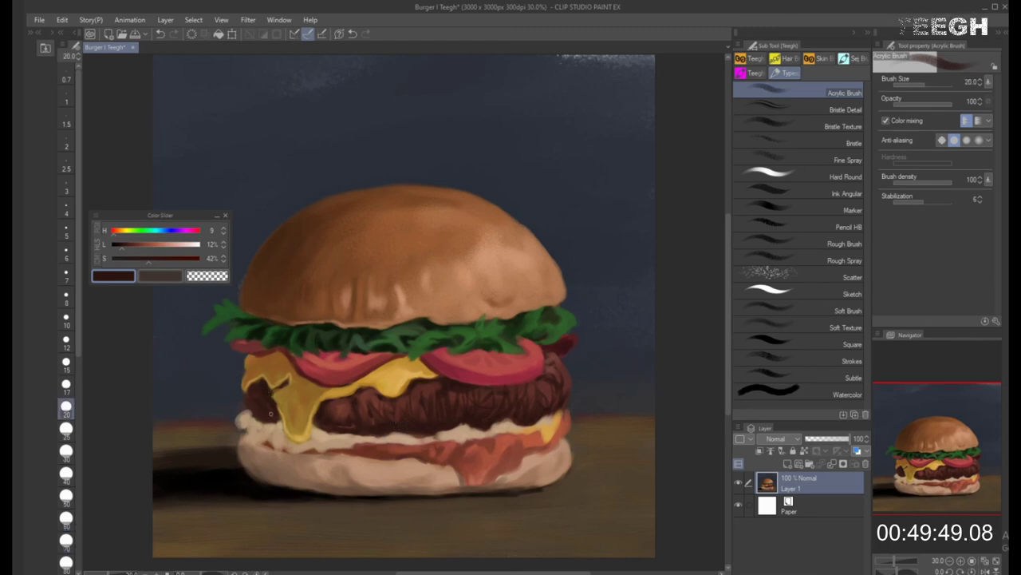
pyautogui.press('[')
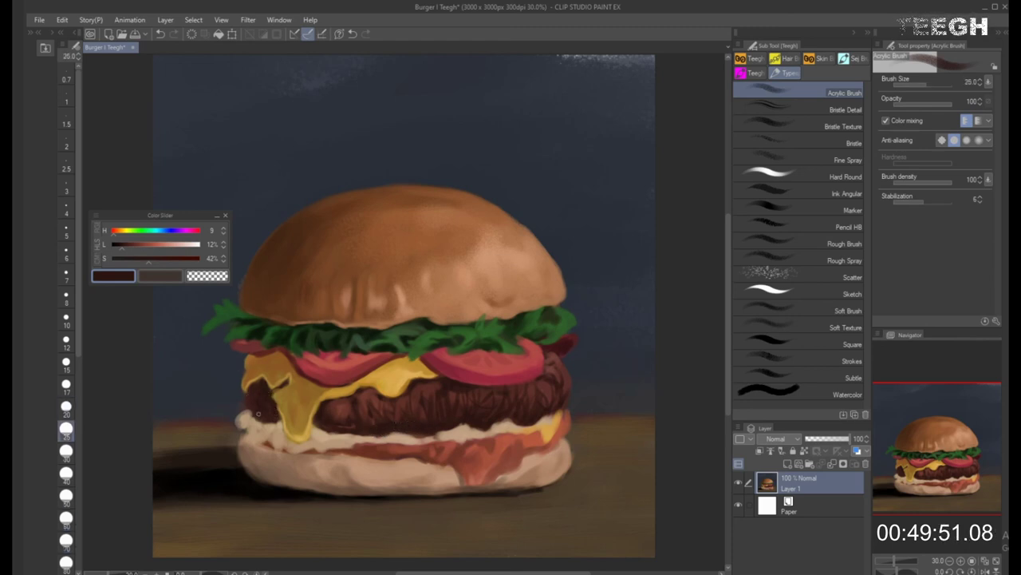
pyautogui.press(']')
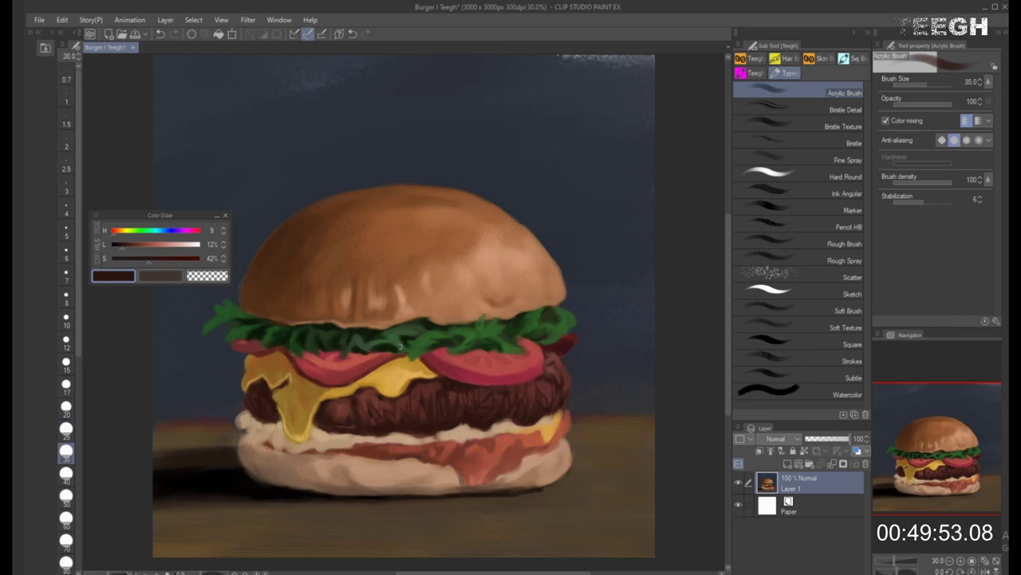
# Refine the patty's left outline with the sampled background blue-grey of hue 225 and 20% lightness at brush size 70
pyautogui.keyDown('alt'); pyautogui.click(270, 402); pyautogui.keyUp('alt')
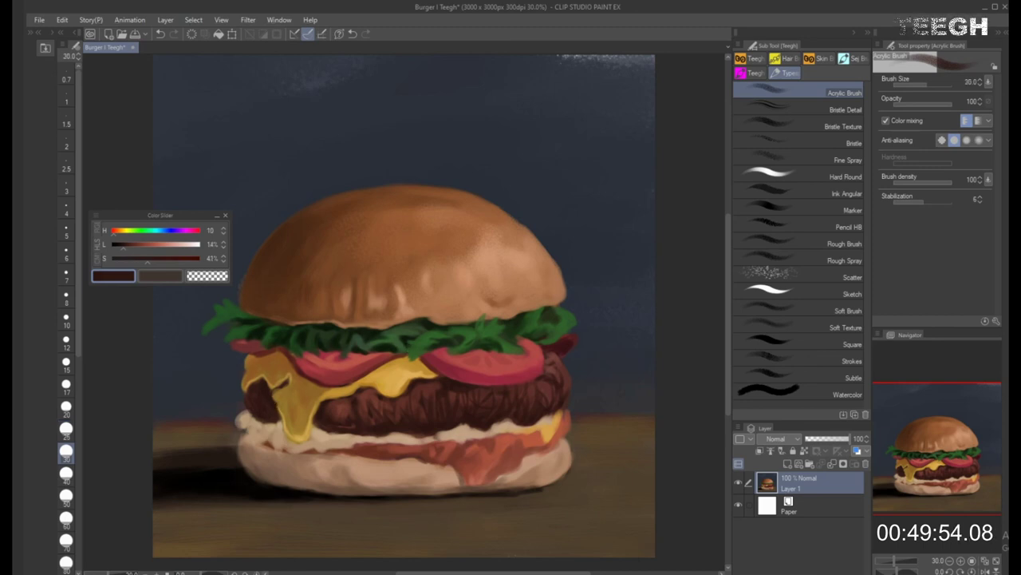
pyautogui.keyDown('alt'); pyautogui.click(239, 403); pyautogui.keyUp('alt')
pyautogui.press(']')
pyautogui.press(']')
pyautogui.press(']')
pyautogui.press(']')
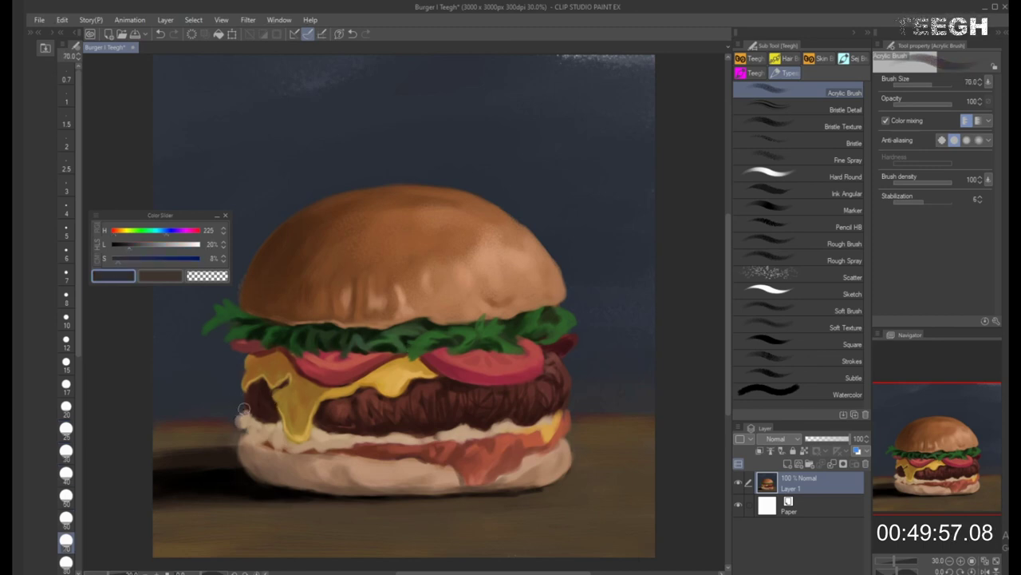
# Shade the cream sauce's left end with a sampled tan of hue 31 darkened to 46% lightness, at brush sizes 40 to 50
pyautogui.keyDown('alt'); pyautogui.click(243, 413); pyautogui.keyUp('alt')
pyautogui.press('[')
pyautogui.press('[')
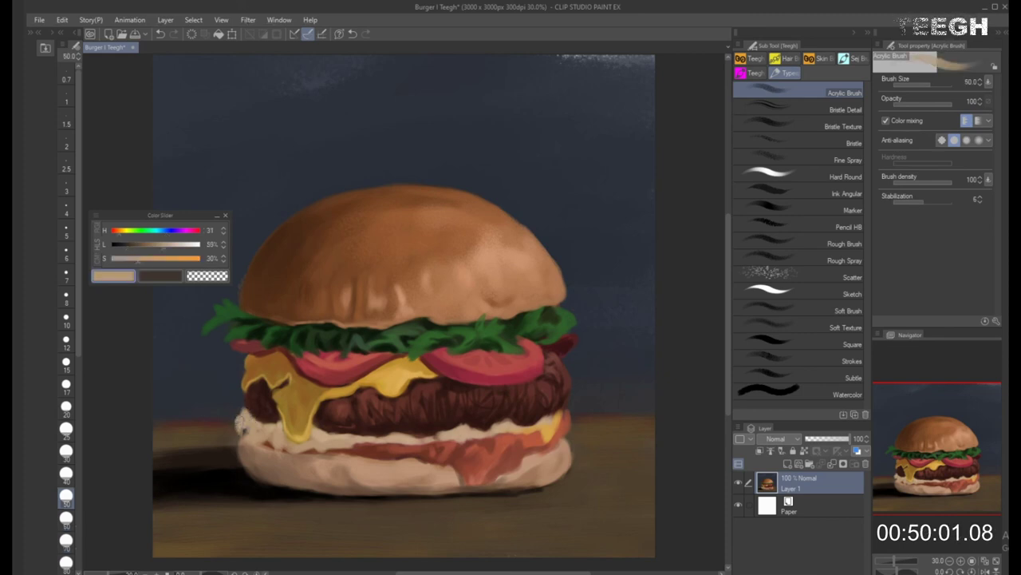
pyautogui.click(151, 245)
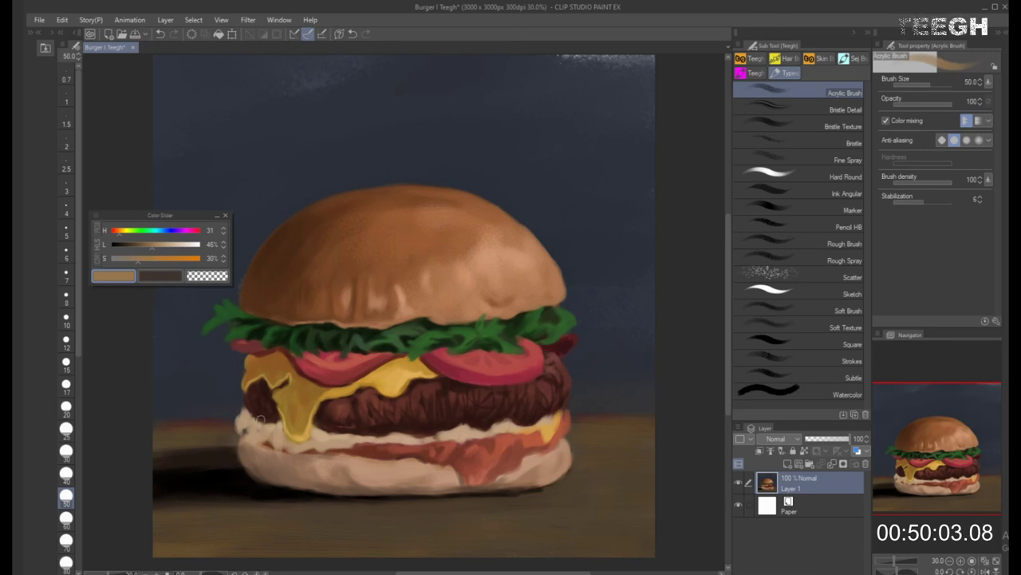
pyautogui.press('[')
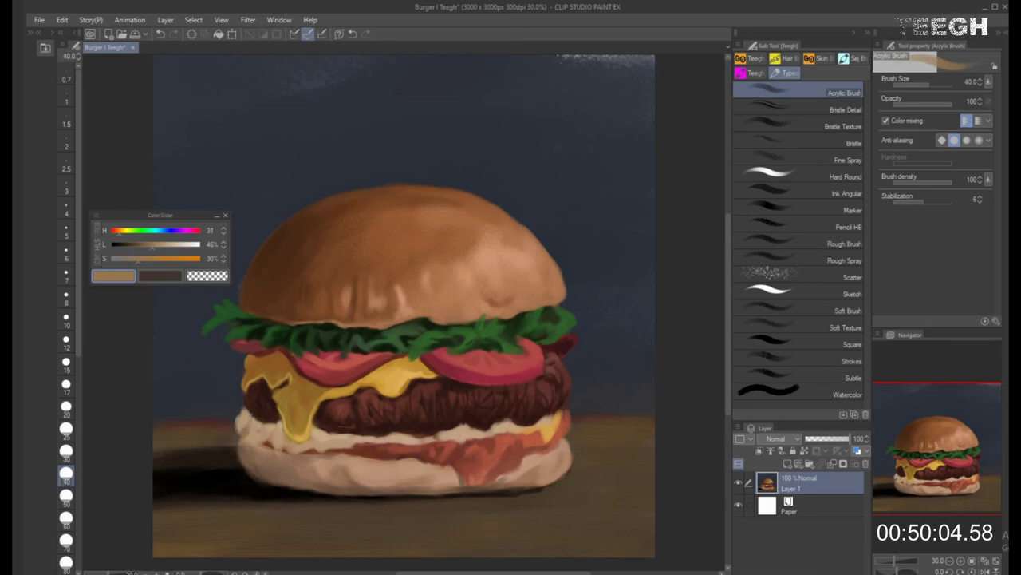
# Deepen the folds in the sauce's left end with brown at 28% lightness, using brush sizes 25 to 40
pyautogui.click(136, 245)
pyautogui.press('[')
pyautogui.press('[')
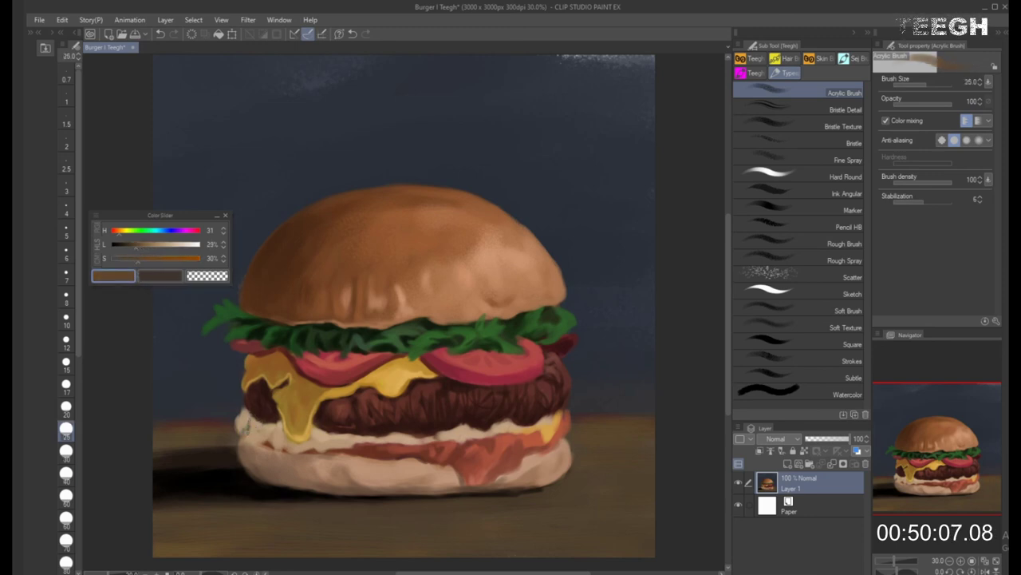
pyautogui.press(']')
pyautogui.press(']')
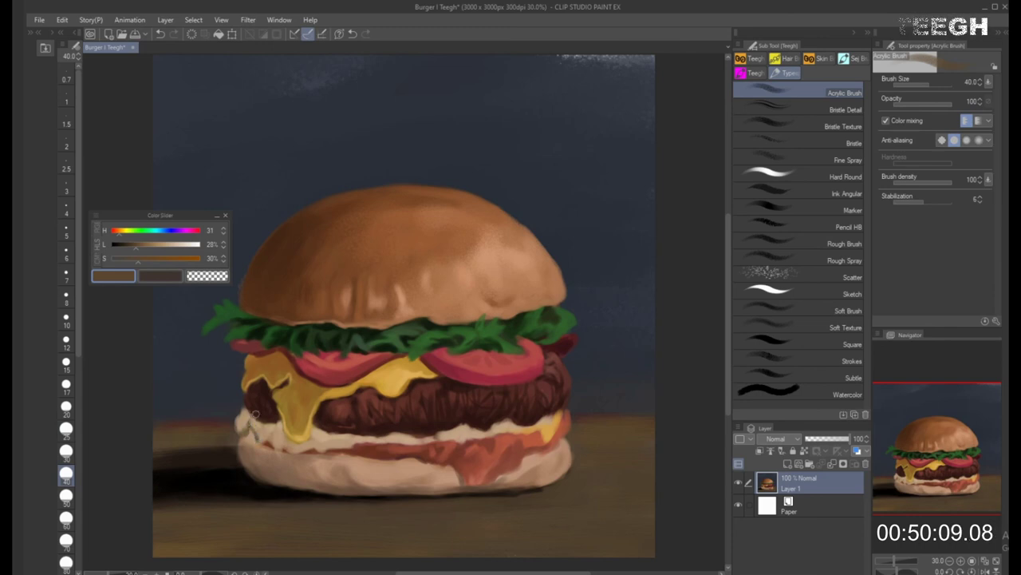
pyautogui.press('[')
pyautogui.press('[')
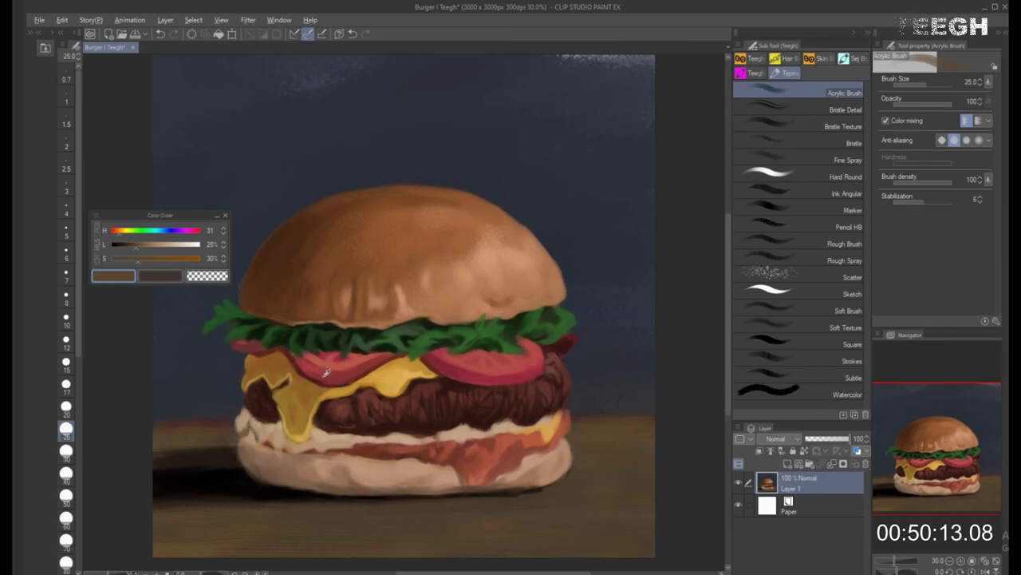
# Darken the left tomato slice's lower flesh with its sampled red of hue 359 and 37% lightness at brush size 50
pyautogui.keyDown('alt'); pyautogui.click(309, 374); pyautogui.keyUp('alt')
pyautogui.press(']')
pyautogui.press(']')
pyautogui.press(']')
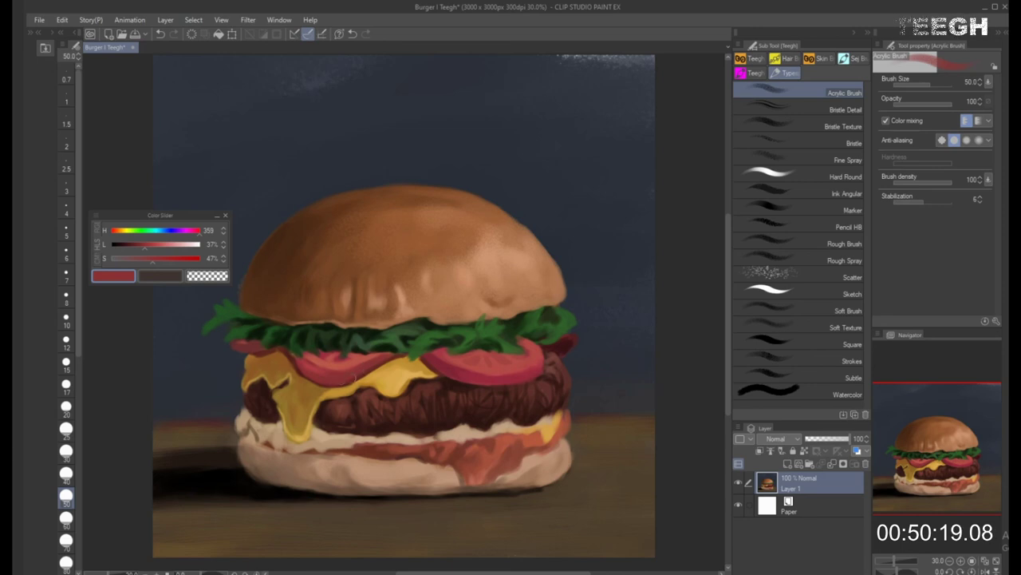
# Smooth the left tomato slice's face with sampled lighter reds of hue 2, enlarging the brush from size 50 to 100
pyautogui.keyDown('alt'); pyautogui.click(319, 363); pyautogui.keyUp('alt')
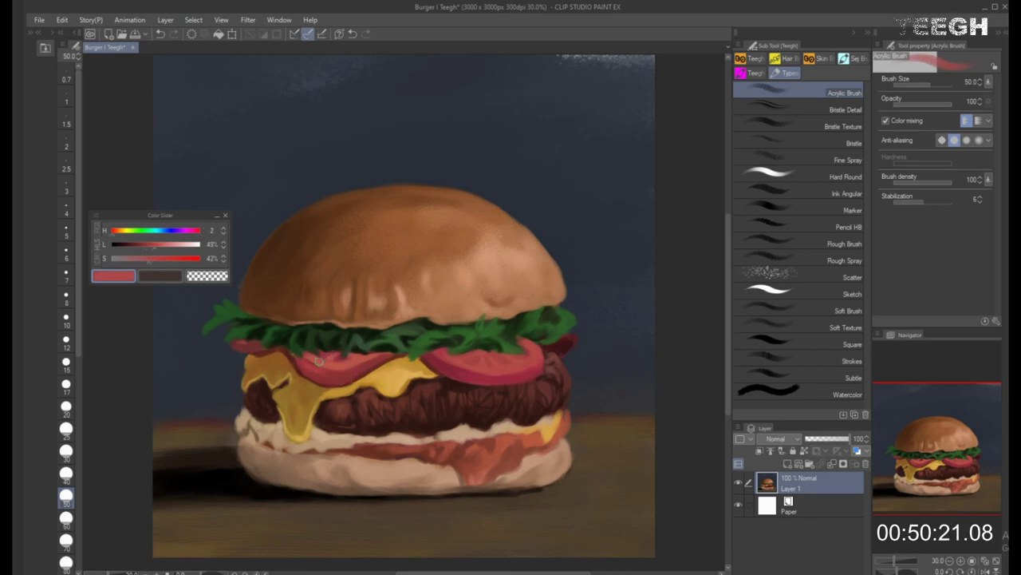
pyautogui.press(']')
pyautogui.press(']')
pyautogui.press(']')
pyautogui.press(']')
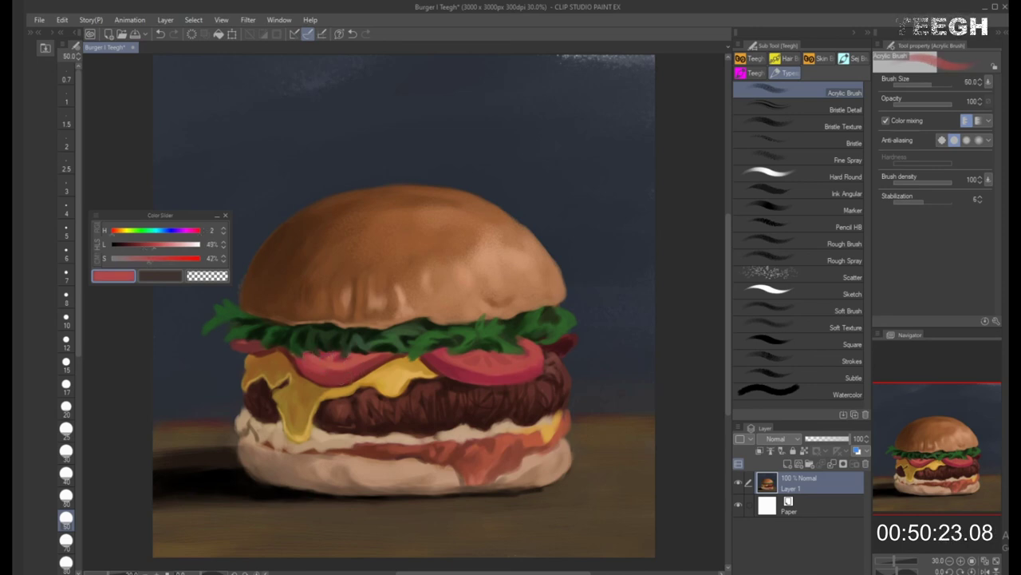
pyautogui.keyDown('alt'); pyautogui.click(340, 367); pyautogui.keyUp('alt')
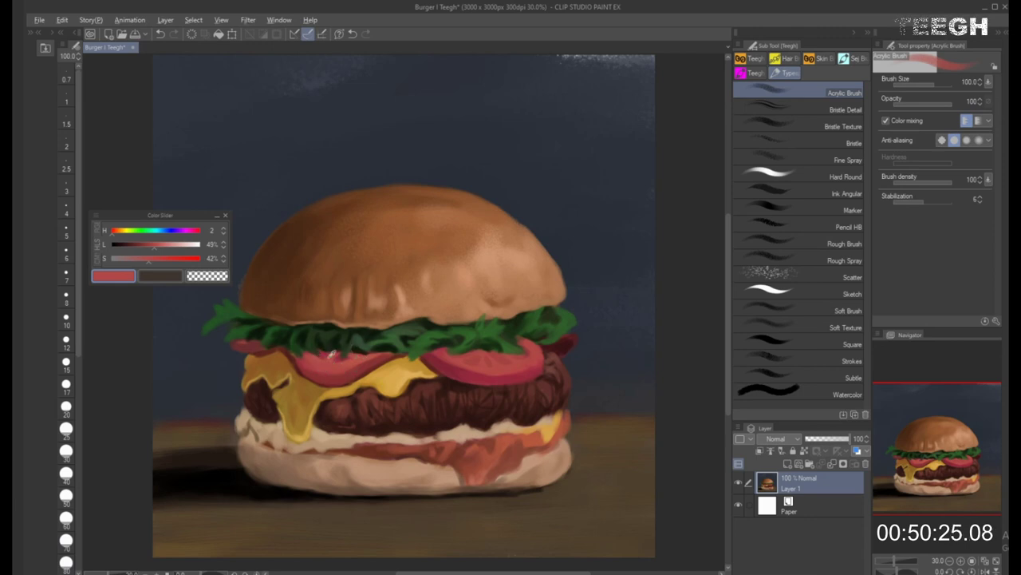
# Paint crimson flesh markings on both tomato slices with hue 350 and 40% lightness at brush sizes 40 to 50
pyautogui.keyDown('alt'); pyautogui.click(332, 352); pyautogui.keyUp('alt')
pyautogui.press('[')
pyautogui.press('[')
pyautogui.press('[')
pyautogui.press('[')
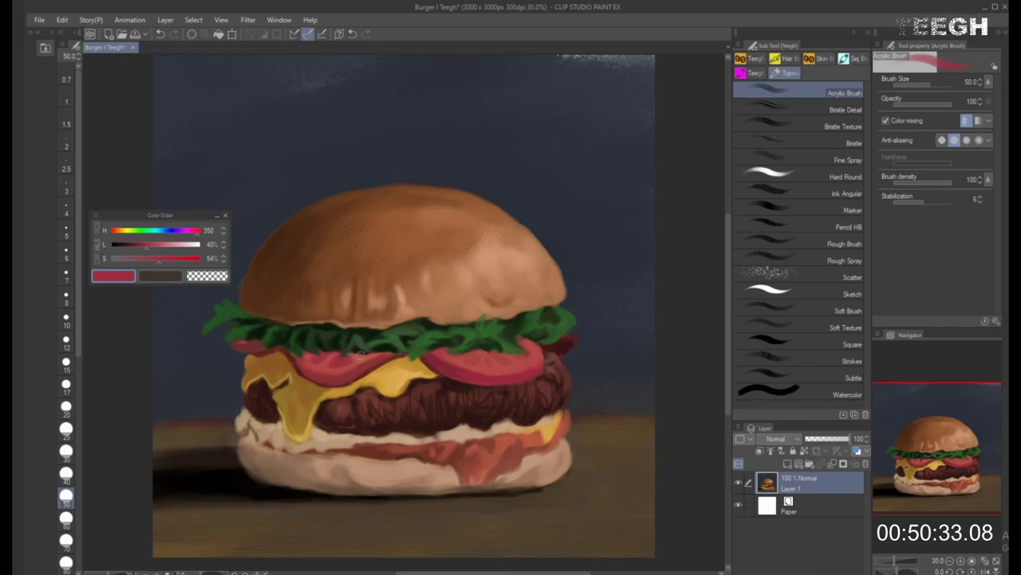
pyautogui.press('[')
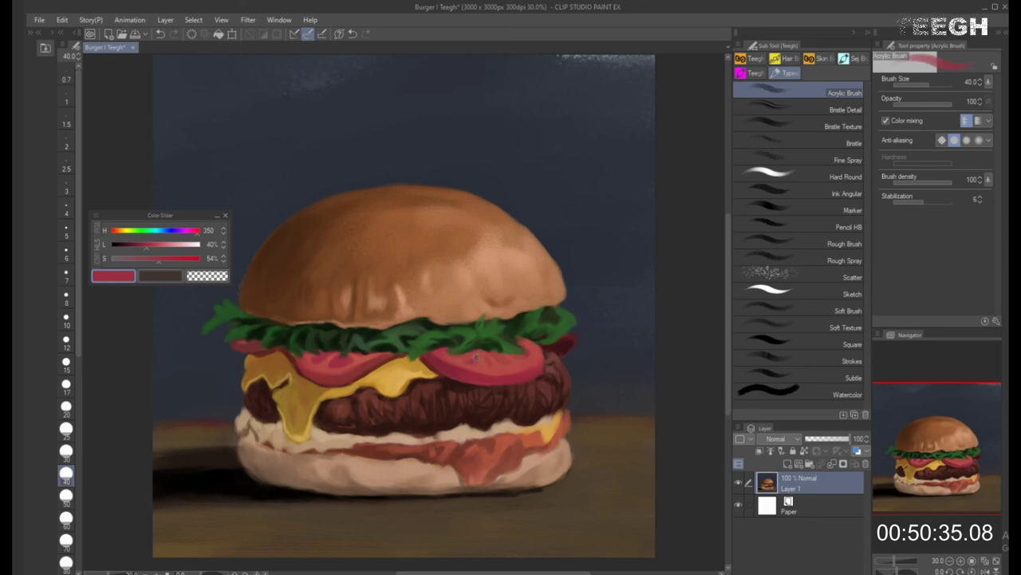
pyautogui.press(']')
pyautogui.press(']')
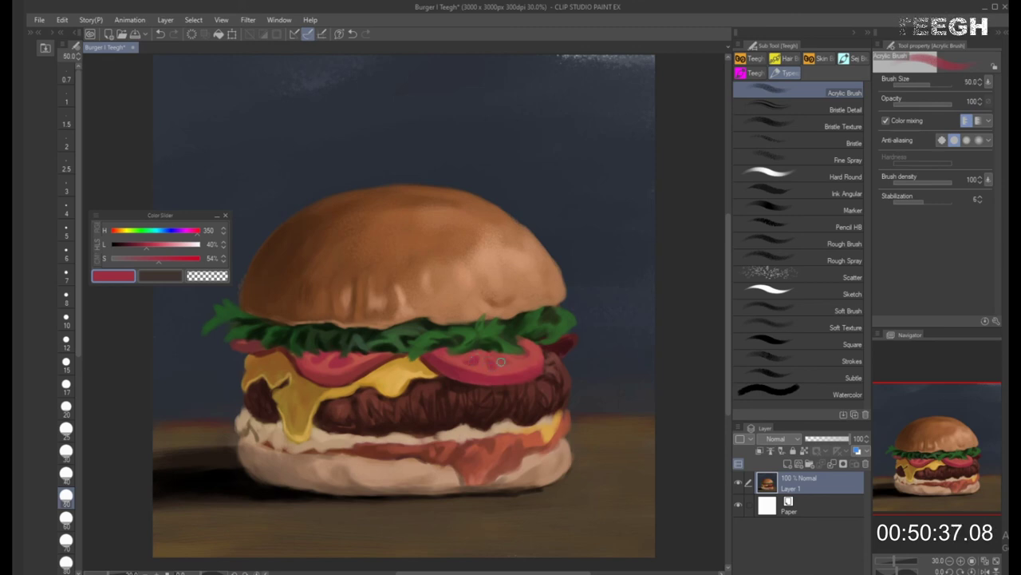
pyautogui.press('[')
pyautogui.press('[')
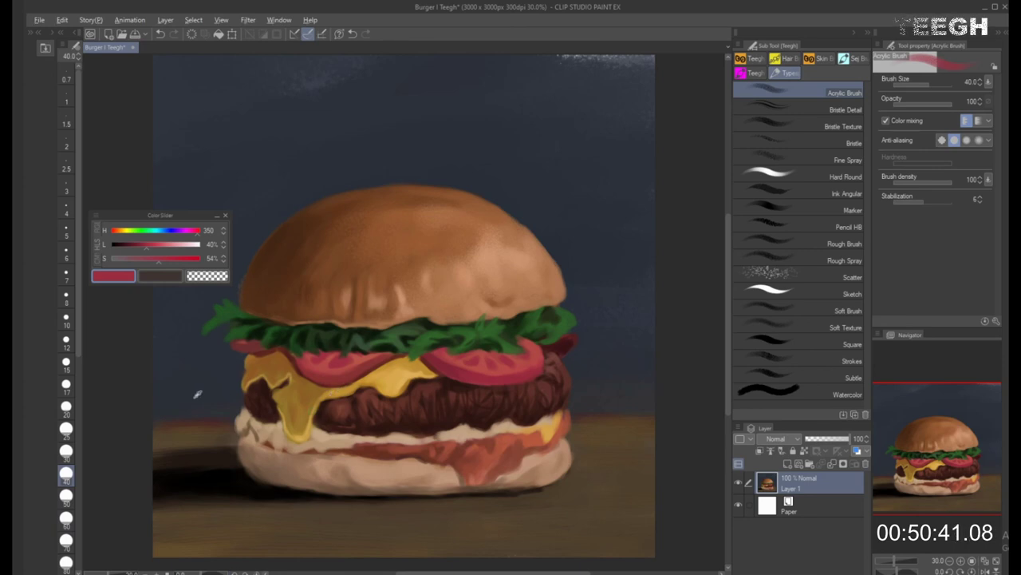
# Shade the sauce from its left end to beneath the cheese drip with sampled brown of hue 31 and 38% lightness at sizes 30 to 60
pyautogui.keyDown('alt'); pyautogui.click(324, 432); pyautogui.keyUp('alt')
pyautogui.keyDown('alt'); pyautogui.click(257, 431); pyautogui.keyUp('alt')
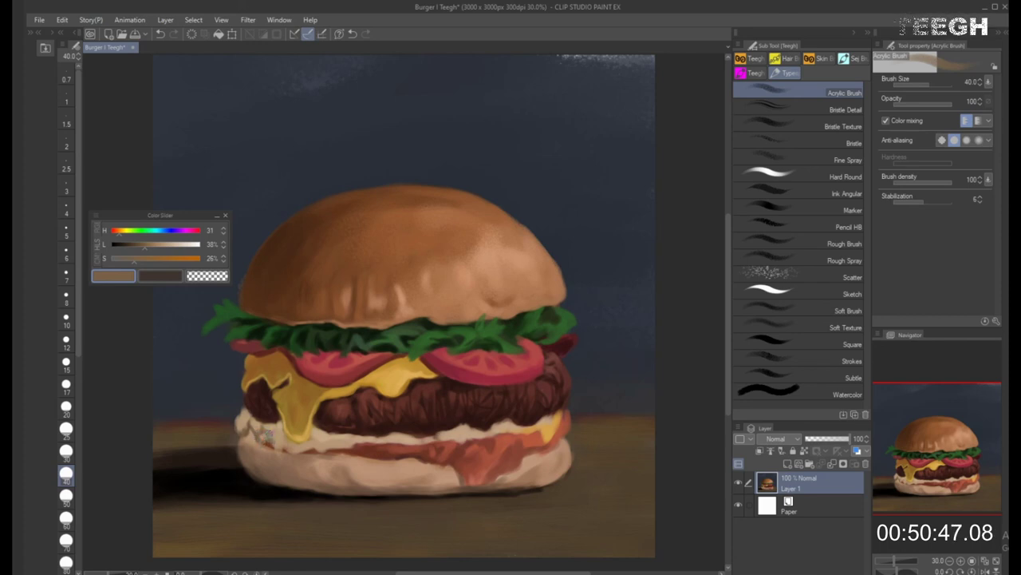
pyautogui.press('[')
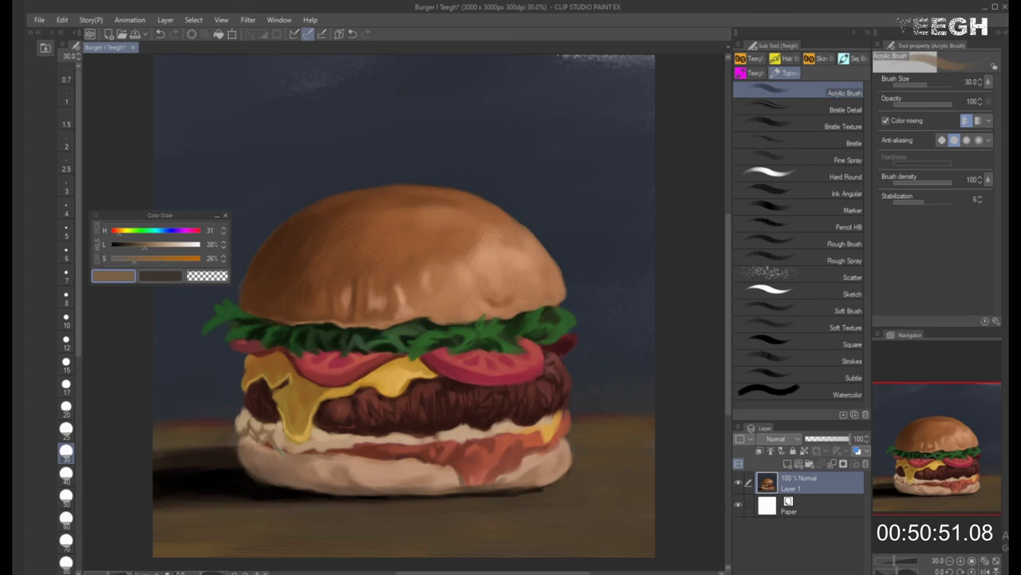
pyautogui.press(']')
pyautogui.press(']')
pyautogui.press(']')
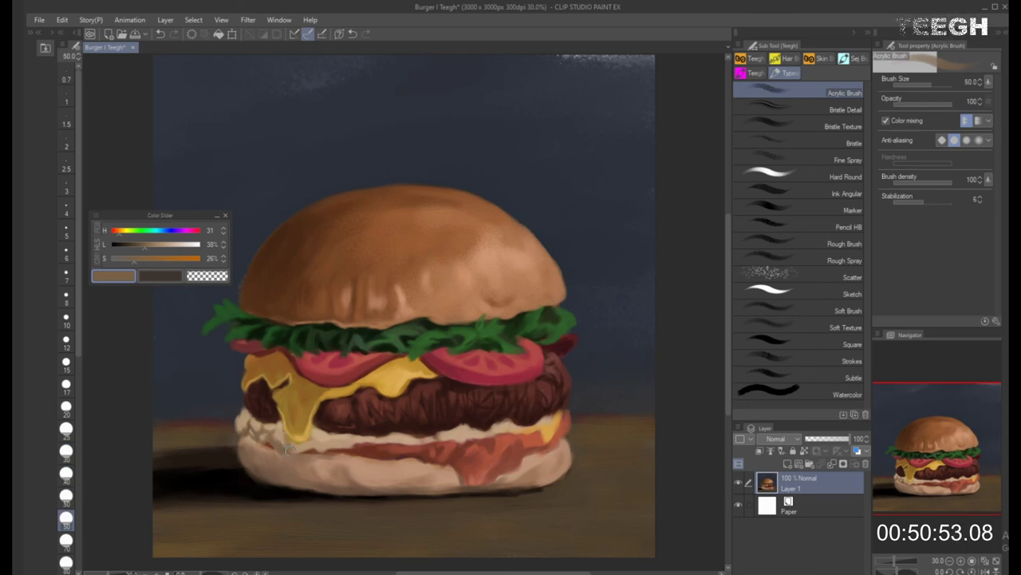
pyautogui.press('[')
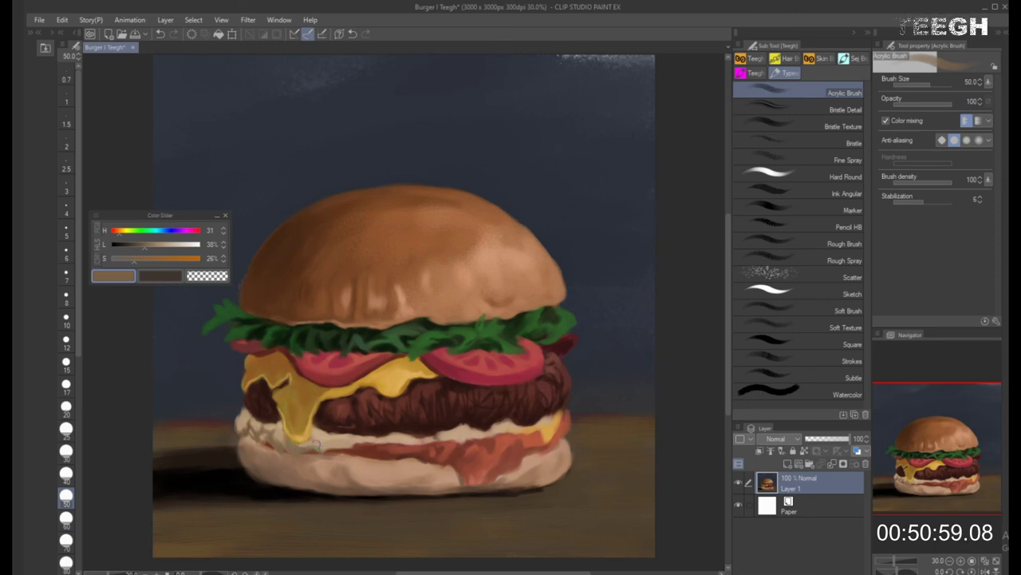
pyautogui.press('[')
pyautogui.press('[')
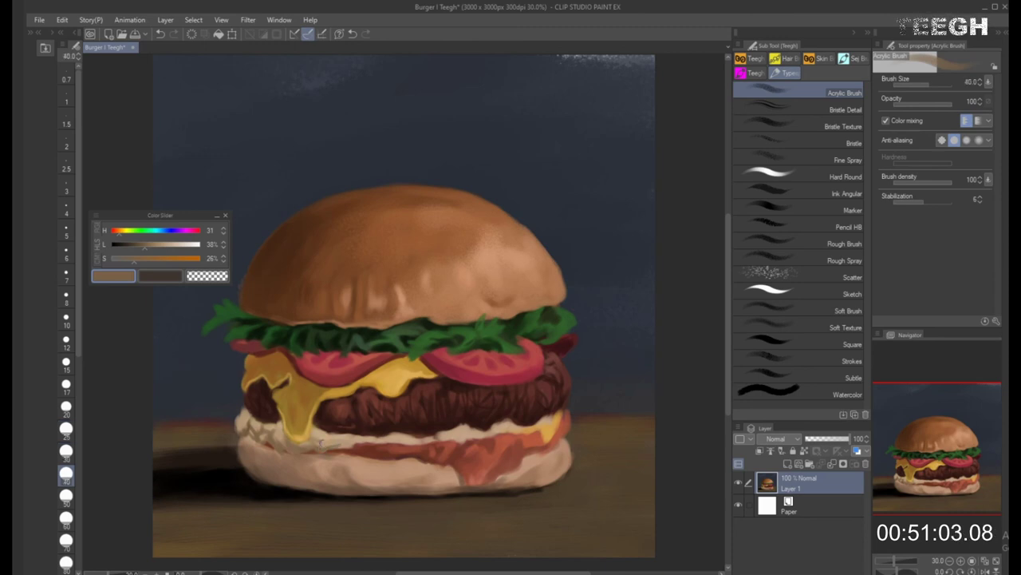
# Extend the brown shading along the sauce just right of the cheese drip, varying the brush between sizes 30 and 60
pyautogui.press('[')
pyautogui.press(']')
pyautogui.press(']')
pyautogui.press(']')
pyautogui.press(']')
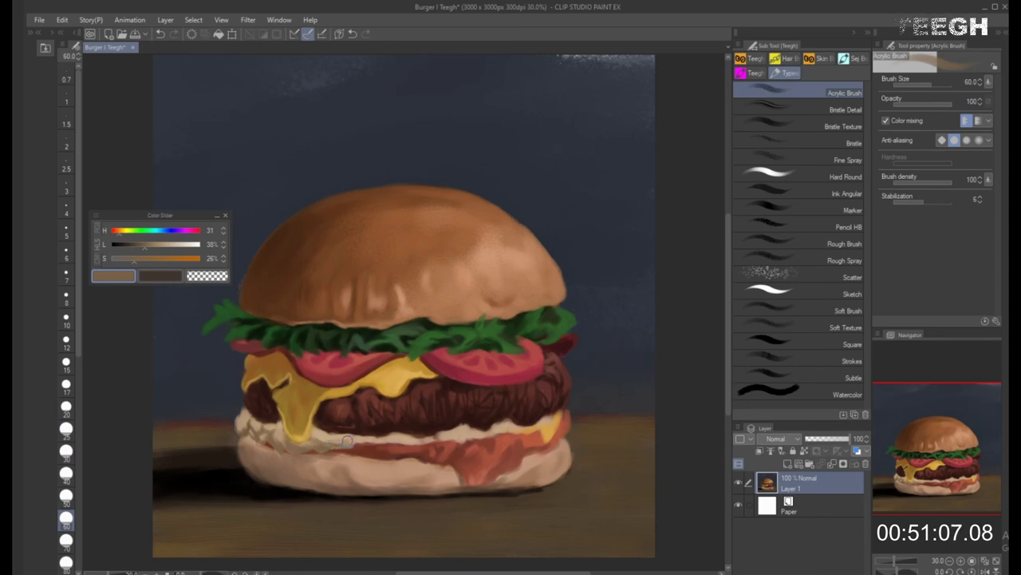
pyautogui.press('[')
pyautogui.press('[')
pyautogui.press('[')
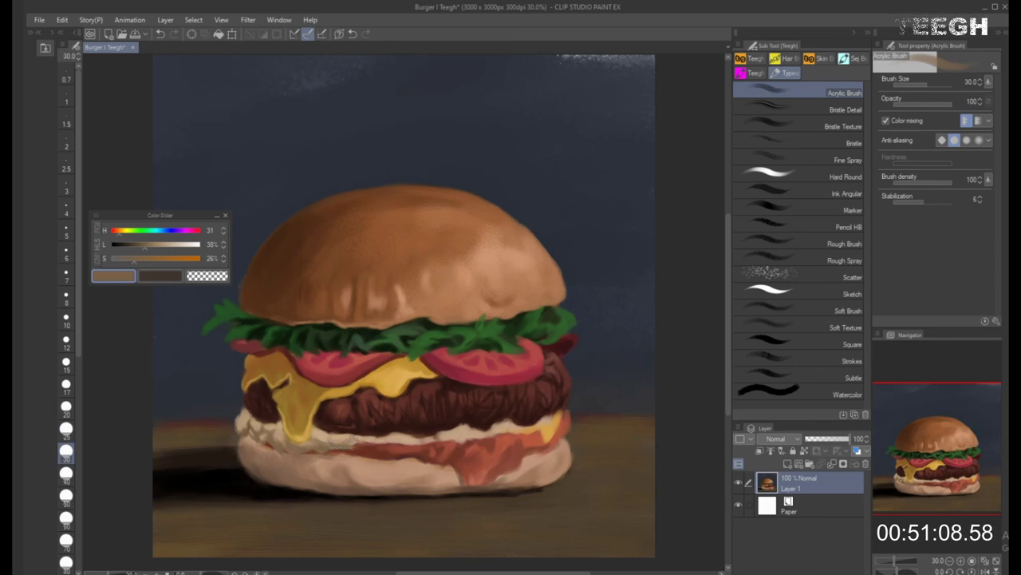
# Blend the sauce below the patty's left-centre with sampled tans of hue 27 to 28 and about 61% lightness at brush size 60
pyautogui.keyDown('alt'); pyautogui.click(377, 437); pyautogui.keyUp('alt')
pyautogui.press(']')
pyautogui.press(']')
pyautogui.press(']')
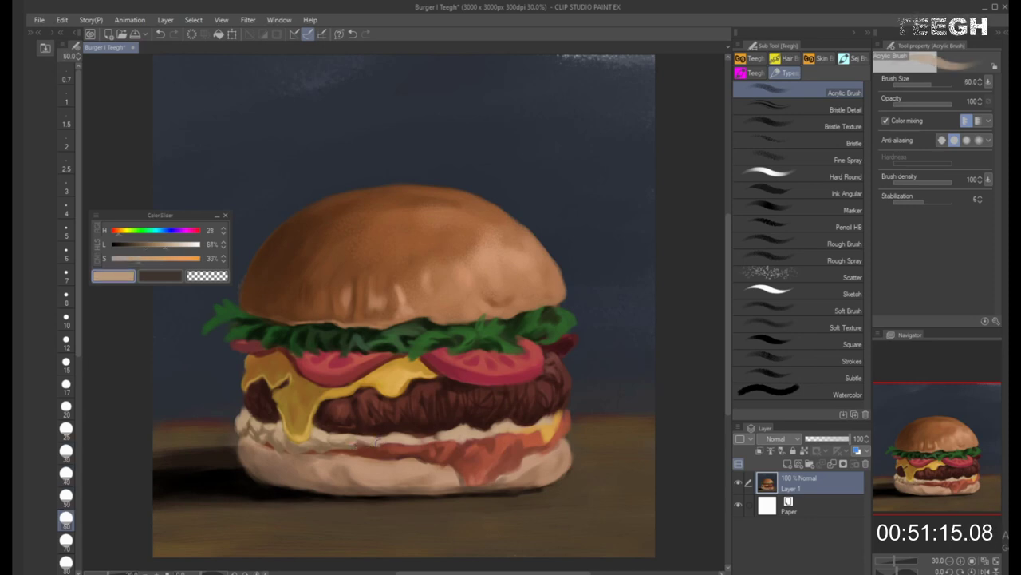
pyautogui.keyDown('alt'); pyautogui.click(361, 443); pyautogui.keyUp('alt')
pyautogui.keyDown('alt'); pyautogui.click(353, 441); pyautogui.keyUp('alt')
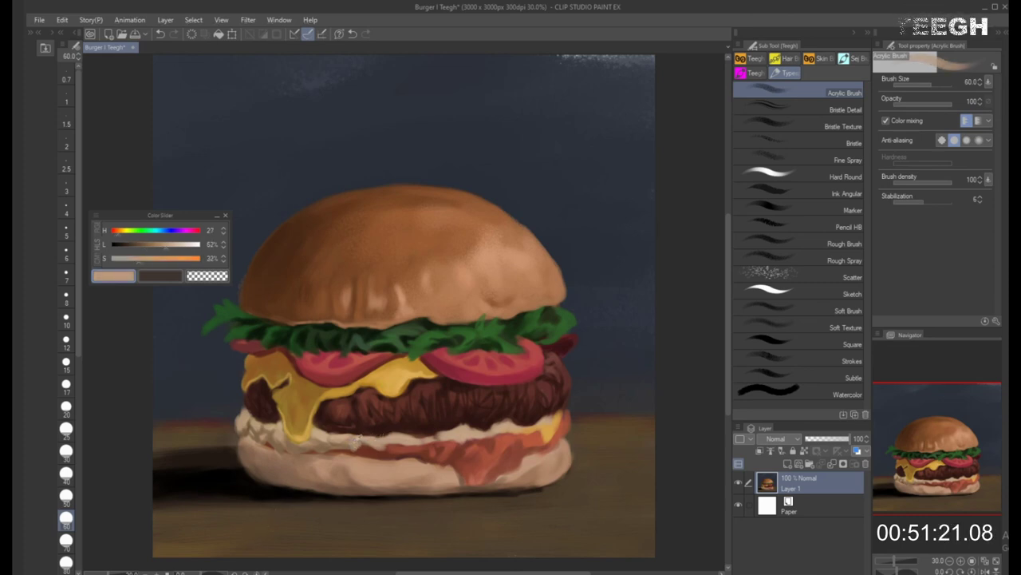
# Add darker folds along the sauce's centre with sampled brown of hue 31 and 46% lightness at brush sizes 30 to 50
pyautogui.keyDown('alt'); pyautogui.click(357, 440); pyautogui.keyUp('alt')
pyautogui.press('[')
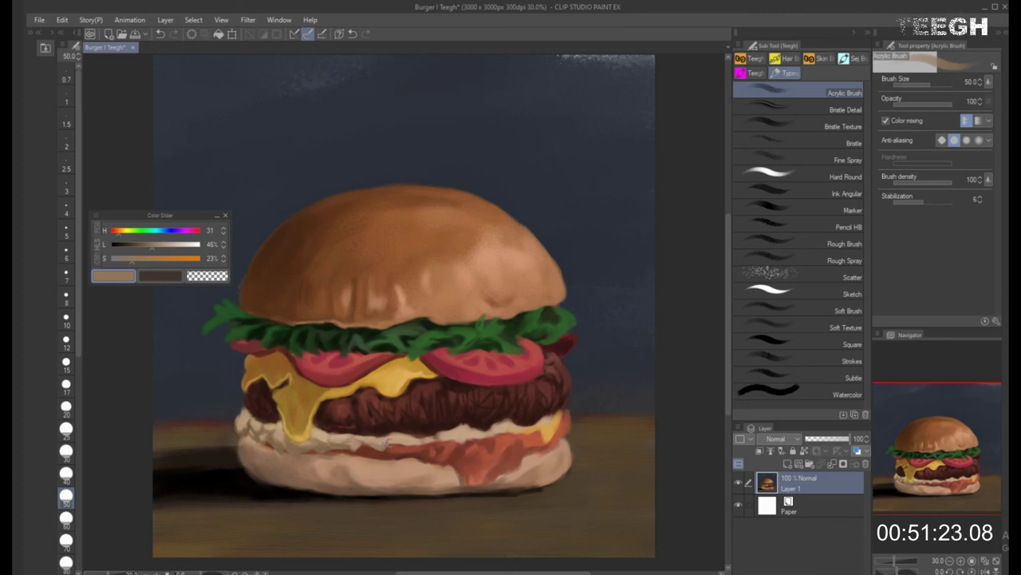
pyautogui.press('[')
pyautogui.press('[')
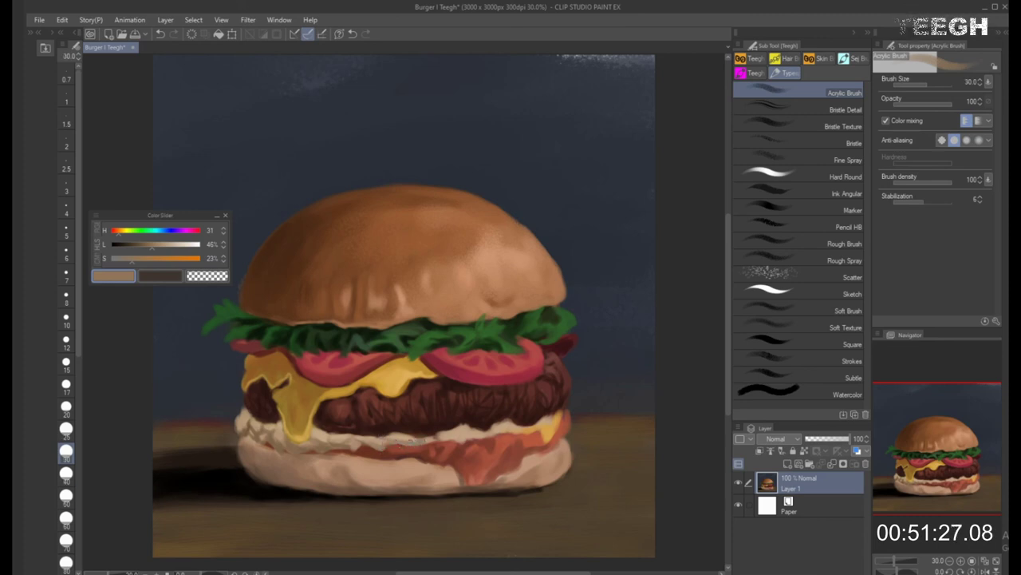
# Model the sauce's right half with a sampled tan of 65% lightness and a brown of 49% lightness at brush sizes 30 to 40
pyautogui.keyDown('alt'); pyautogui.click(410, 433); pyautogui.keyUp('alt')
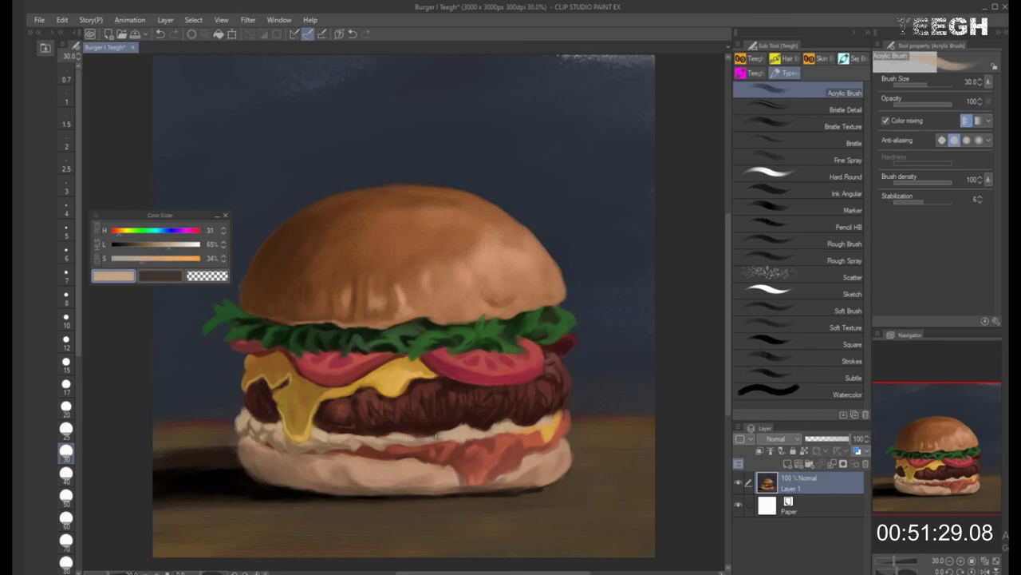
pyautogui.press(']')
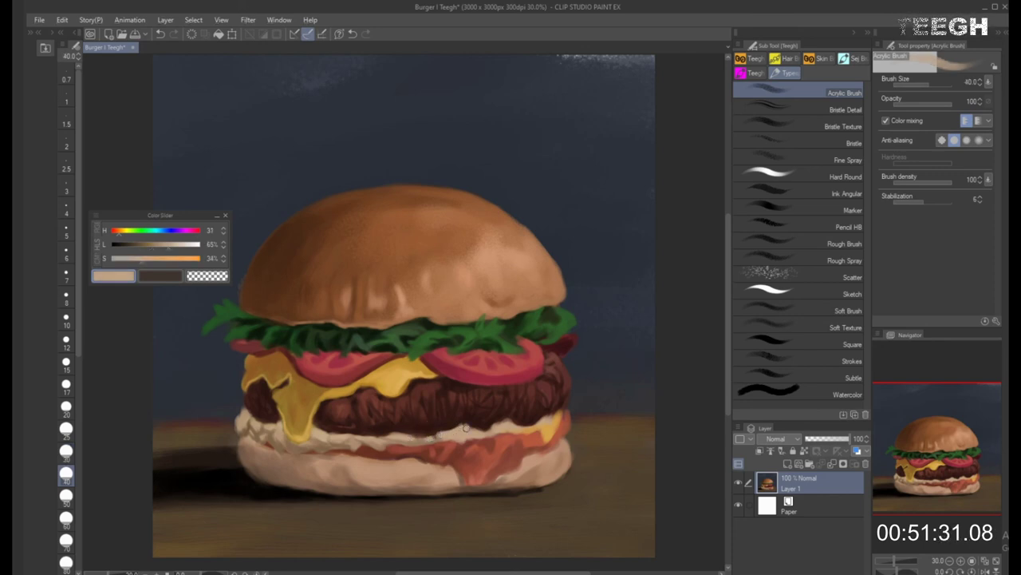
pyautogui.keyDown('alt'); pyautogui.click(456, 434); pyautogui.keyUp('alt')
pyautogui.press('[')
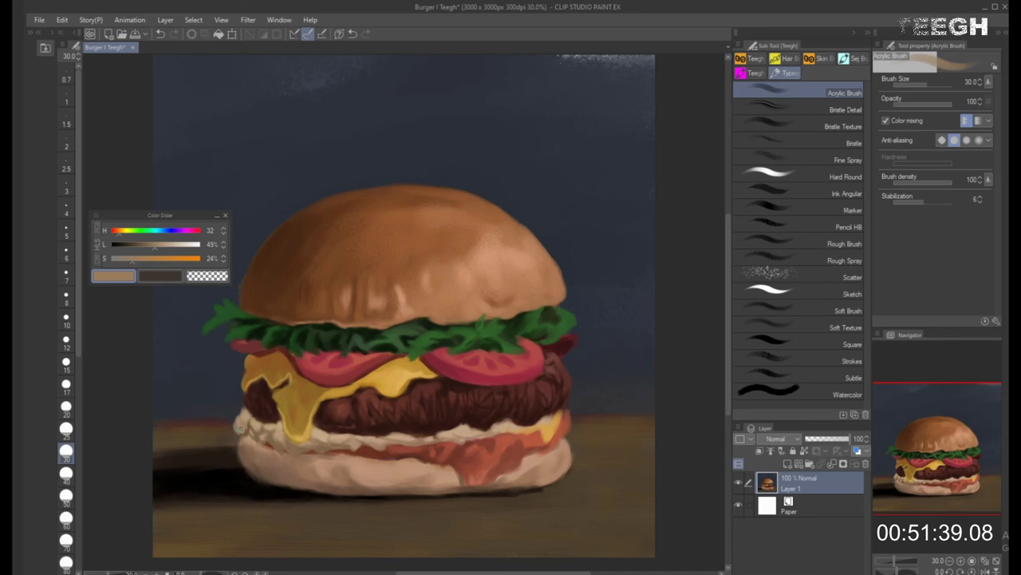
# Refine the small folds and outline of the sauce's left end with browns and tans sampled around it at brush size 25
pyautogui.keyDown('alt'); pyautogui.click(242, 429); pyautogui.keyUp('alt')
pyautogui.press('[')
pyautogui.keyDown('alt'); pyautogui.click(245, 431); pyautogui.keyUp('alt')
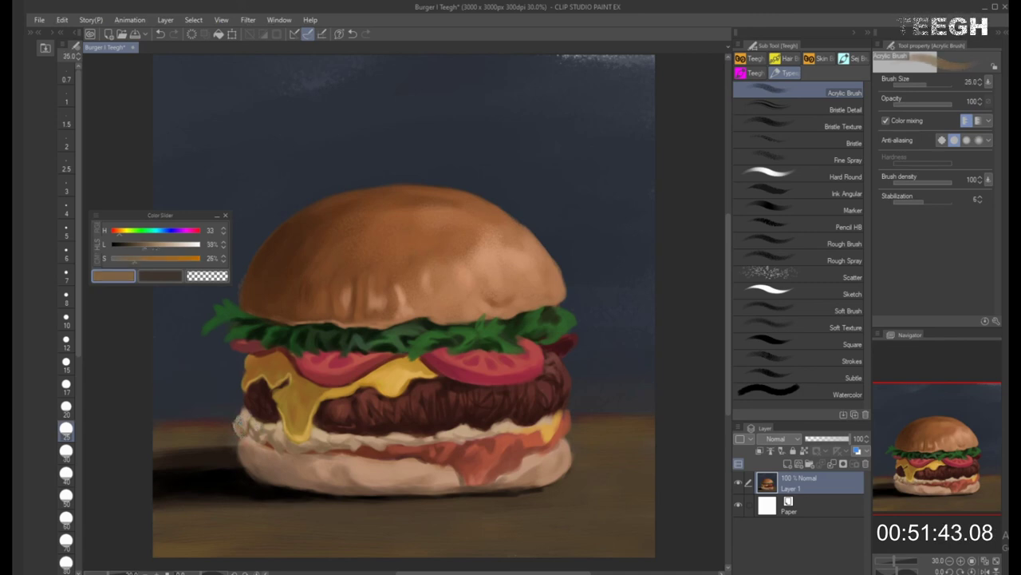
pyautogui.keyDown('alt'); pyautogui.click(274, 443); pyautogui.keyUp('alt')
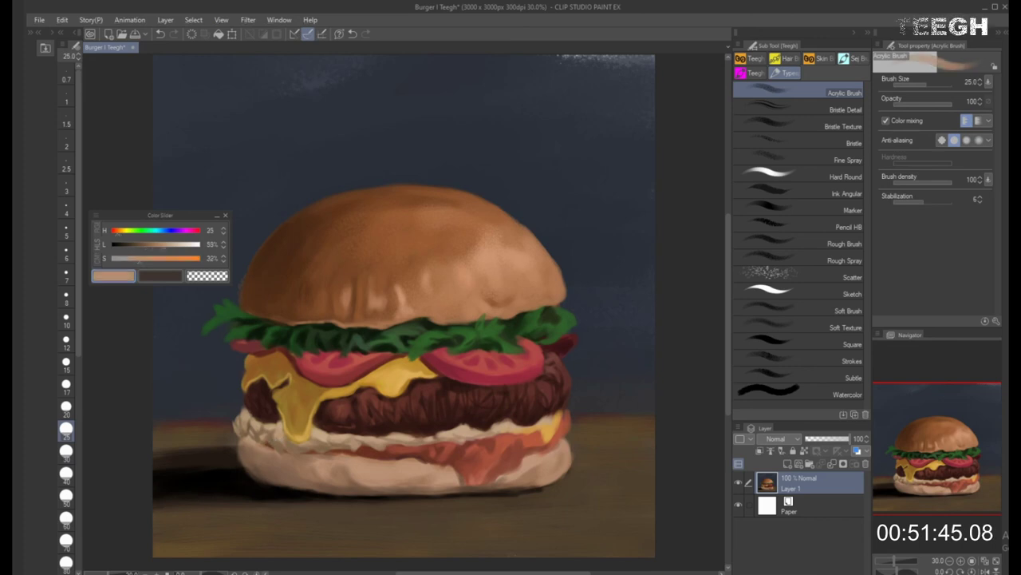
pyautogui.keyDown('alt'); pyautogui.click(254, 397); pyautogui.keyUp('alt')
pyautogui.keyDown('alt'); pyautogui.click(257, 434); pyautogui.keyUp('alt')
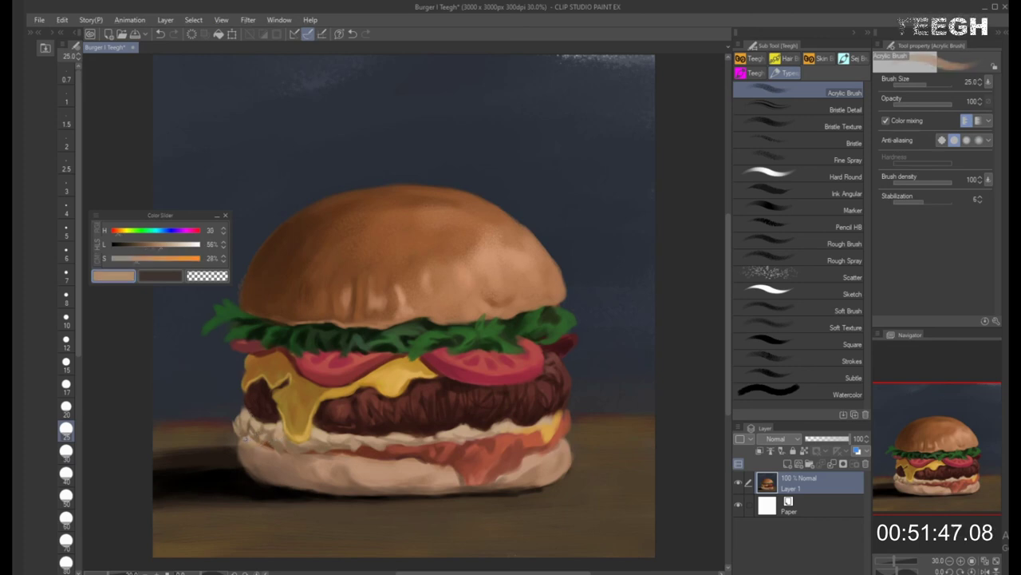
# Shade the bottom bun's left side below the sauce with tan of hue 30 and 56% lightness at brush sizes 40 to 60
pyautogui.press(']')
pyautogui.press(']')
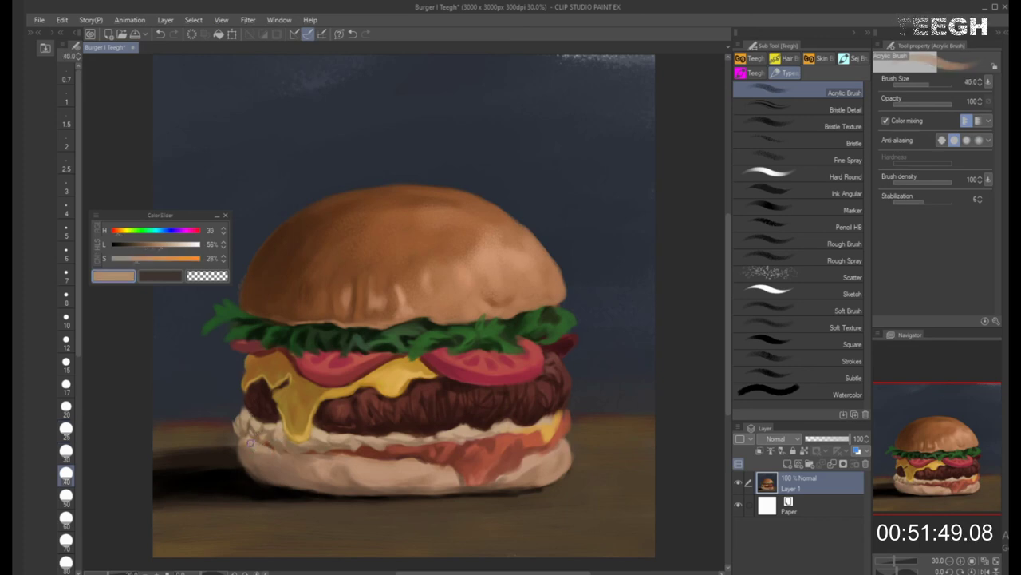
pyautogui.press(']')
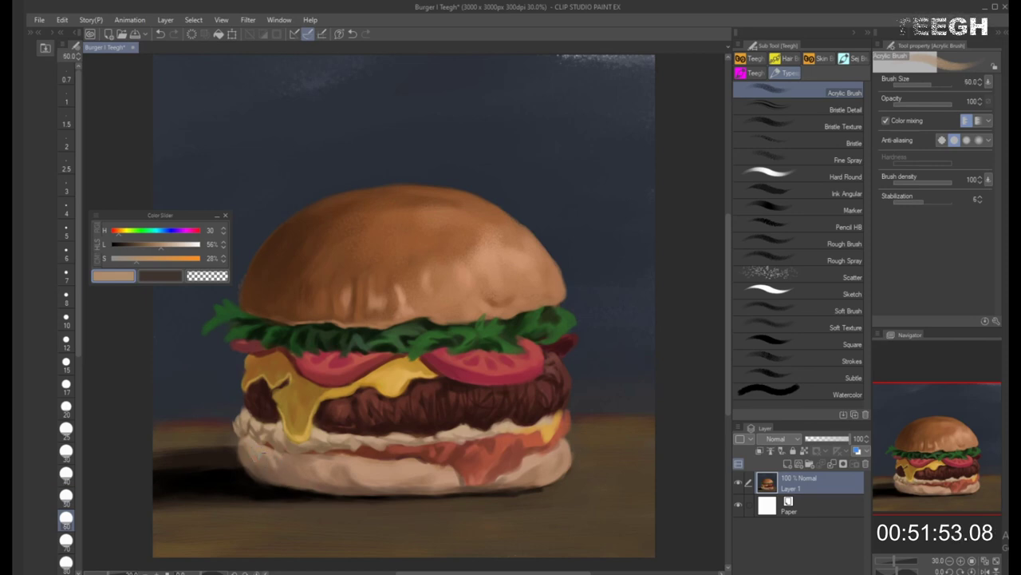
pyautogui.press('[')
pyautogui.press('[')
pyautogui.press(']')
pyautogui.press(']')
pyautogui.press(']')
pyautogui.press('[')
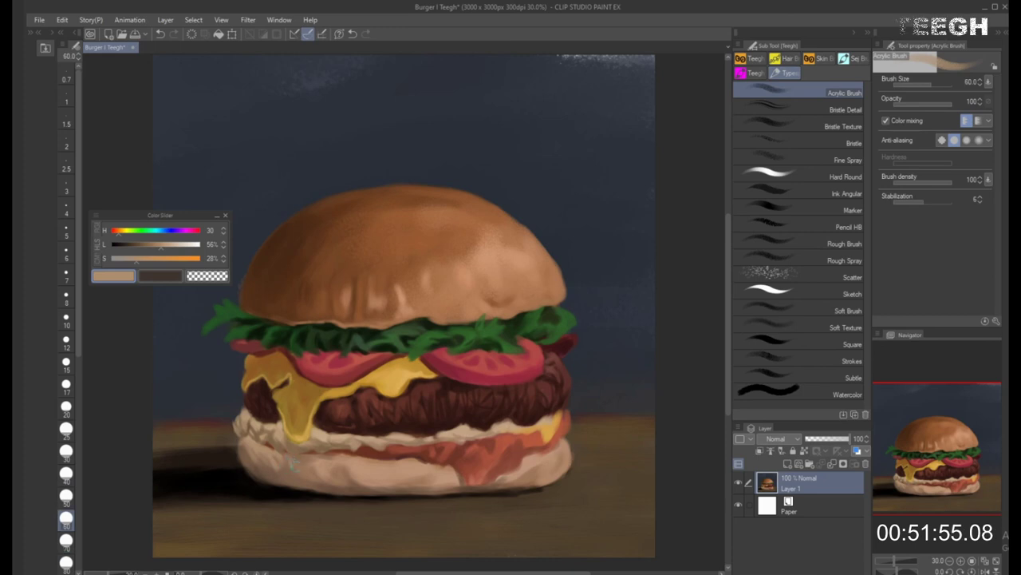
pyautogui.press('[')
pyautogui.press(']')
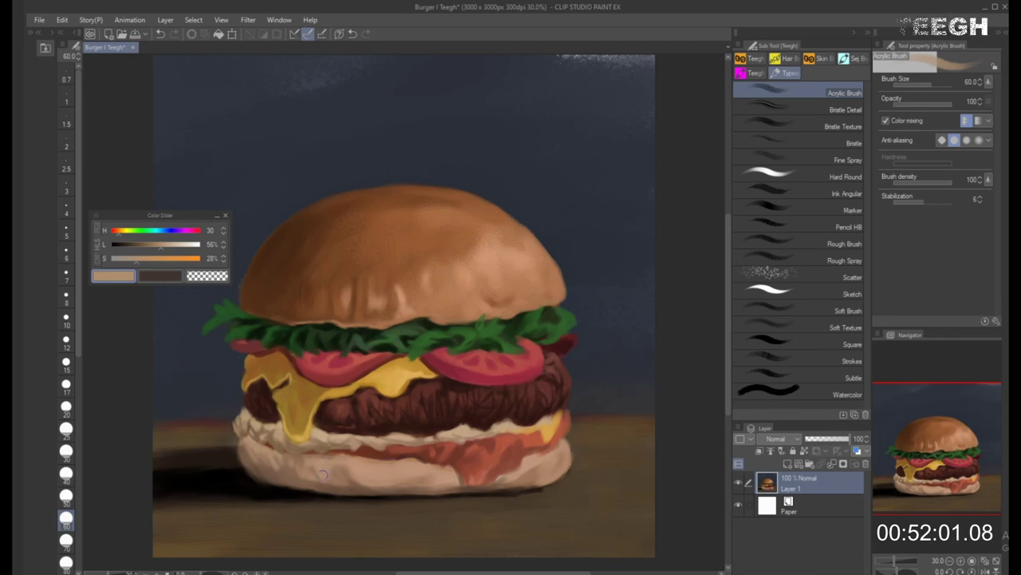
# Shade the middle of the bottom bun with a sampled tan of hue 25 and 58% lightness at brush sizes 60 to 80
pyautogui.press(']')
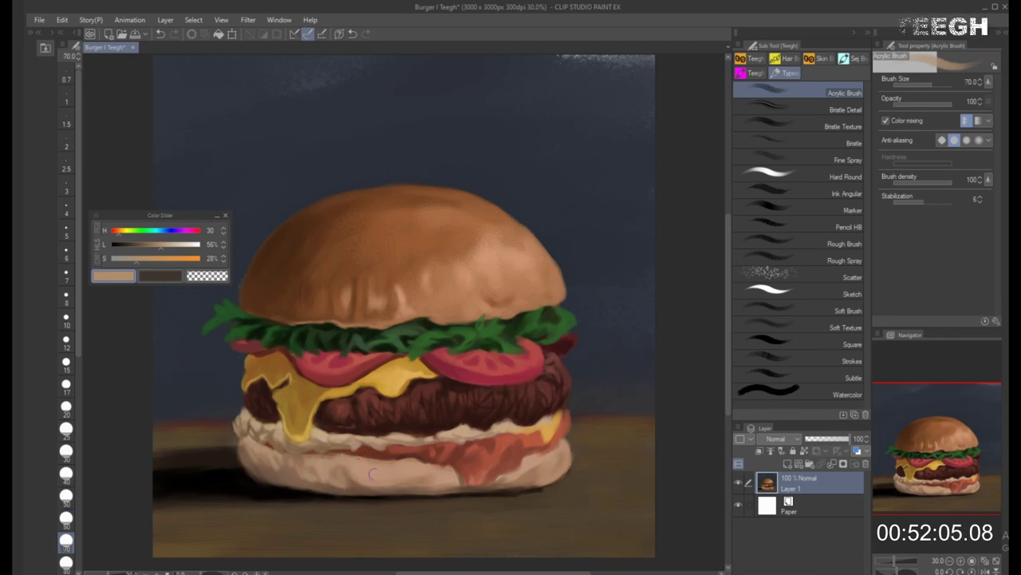
pyautogui.press(']')
pyautogui.keyDown('alt'); pyautogui.click(377, 469); pyautogui.keyUp('alt')
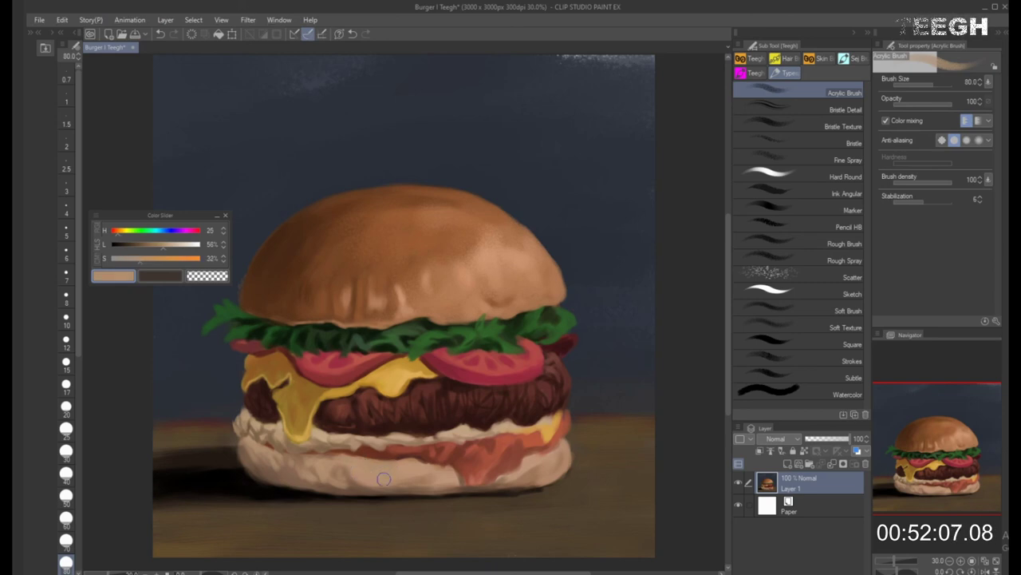
pyautogui.press('[')
pyautogui.press('[')
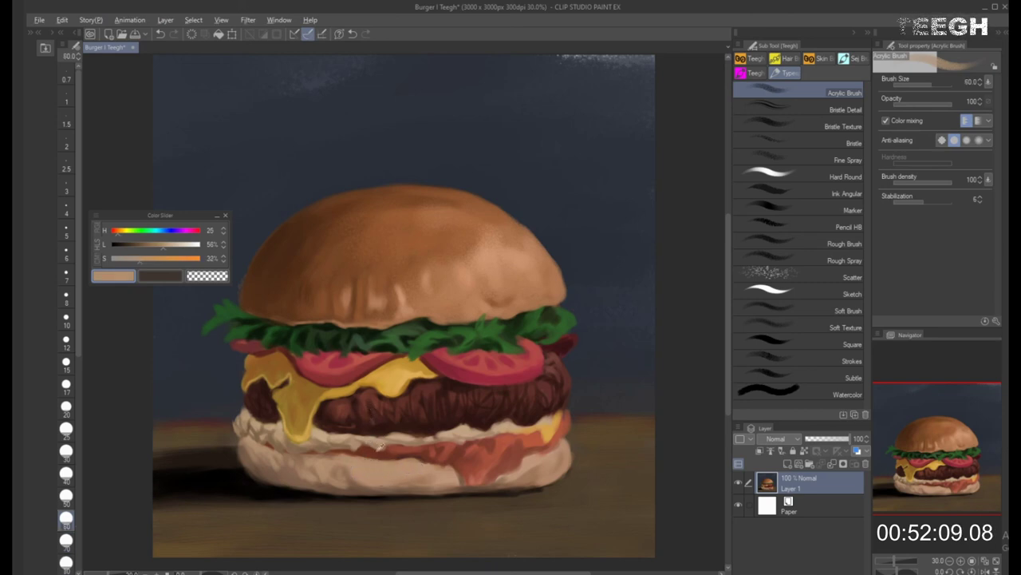
# Paint thin shadow accents in the red layer under the cream sauce with a sampled red-brown darkened to 18% lightness at brush sizes 30 and 25
pyautogui.keyDown('alt'); pyautogui.click(382, 449); pyautogui.keyUp('alt')
pyautogui.press('[')
pyautogui.press('[')
pyautogui.press('[')
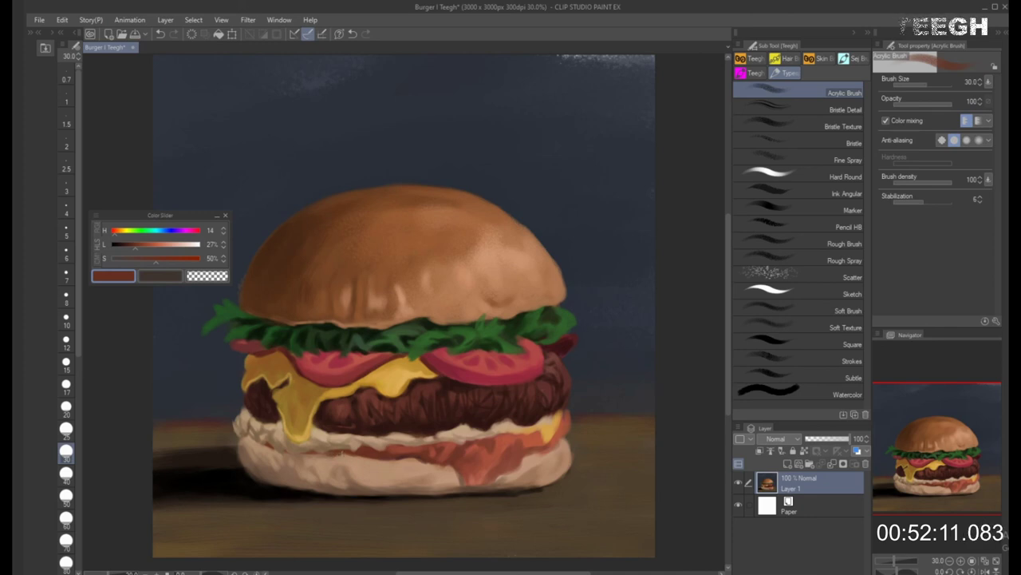
pyautogui.keyDown('alt'); pyautogui.click(409, 453); pyautogui.keyUp('alt')
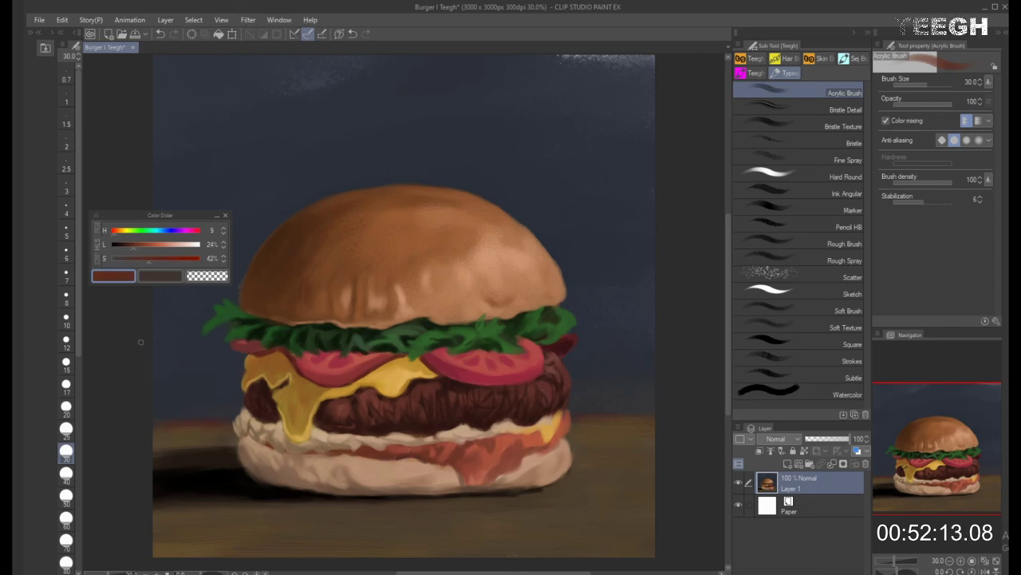
pyautogui.moveTo(133, 245); pyautogui.dragTo(128, 246)
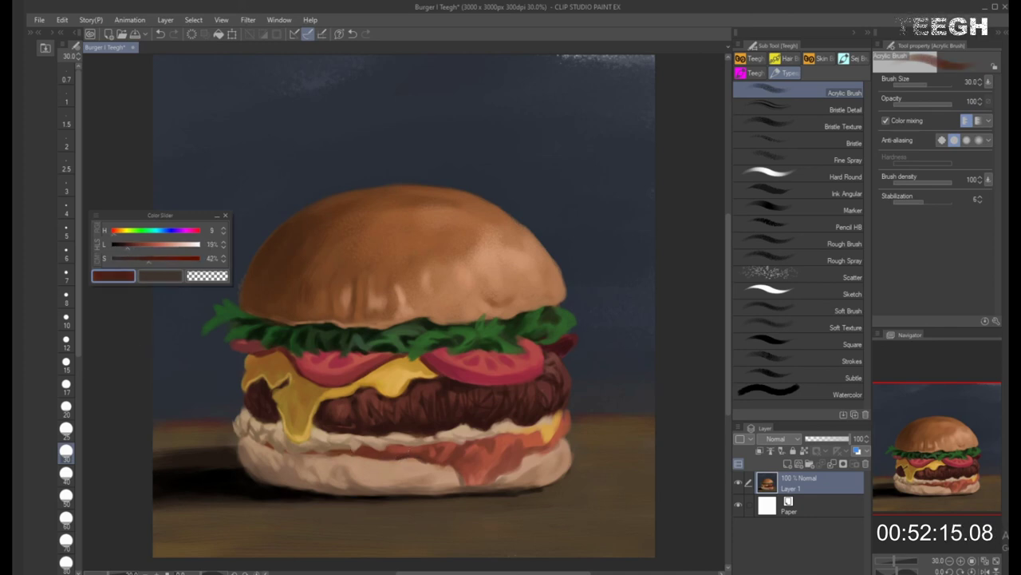
pyautogui.press('[')
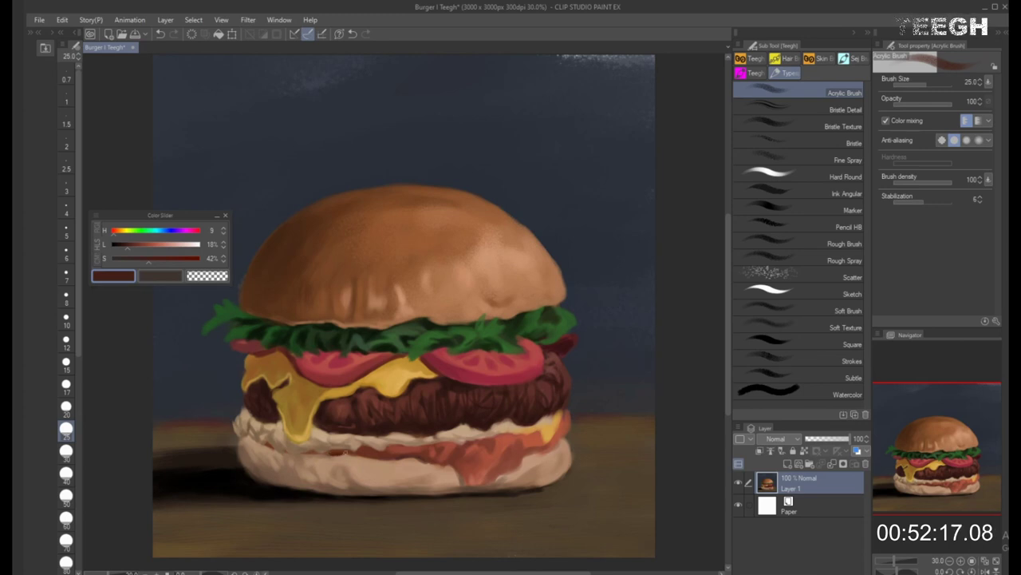
# Deepen the shadow between the red layer's left half and the bottom bun with the dark red-brown at brush sizes 30 to 50
pyautogui.press(']')
pyautogui.press(']')
pyautogui.press(']')
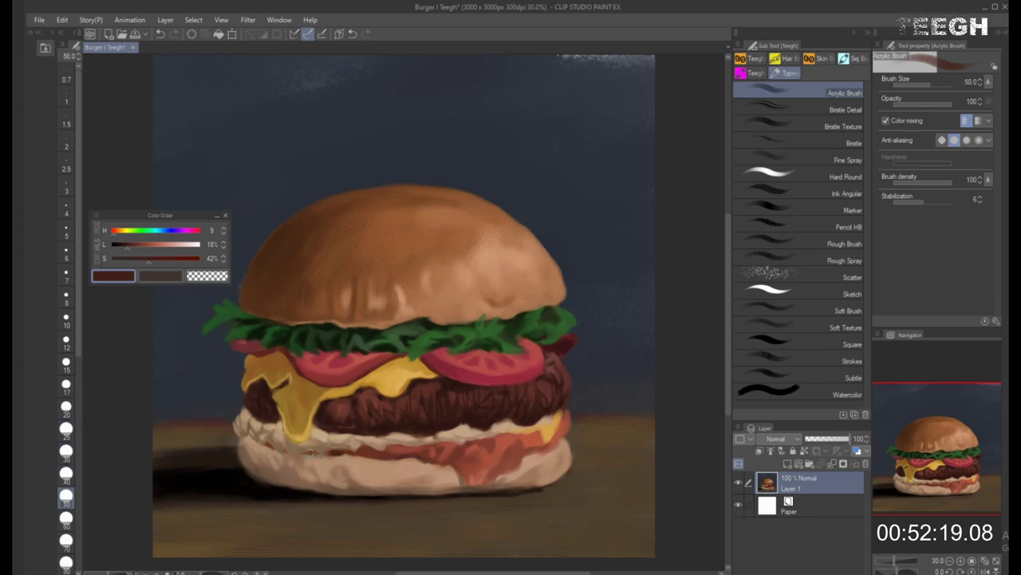
pyautogui.press('[')
pyautogui.press('[')
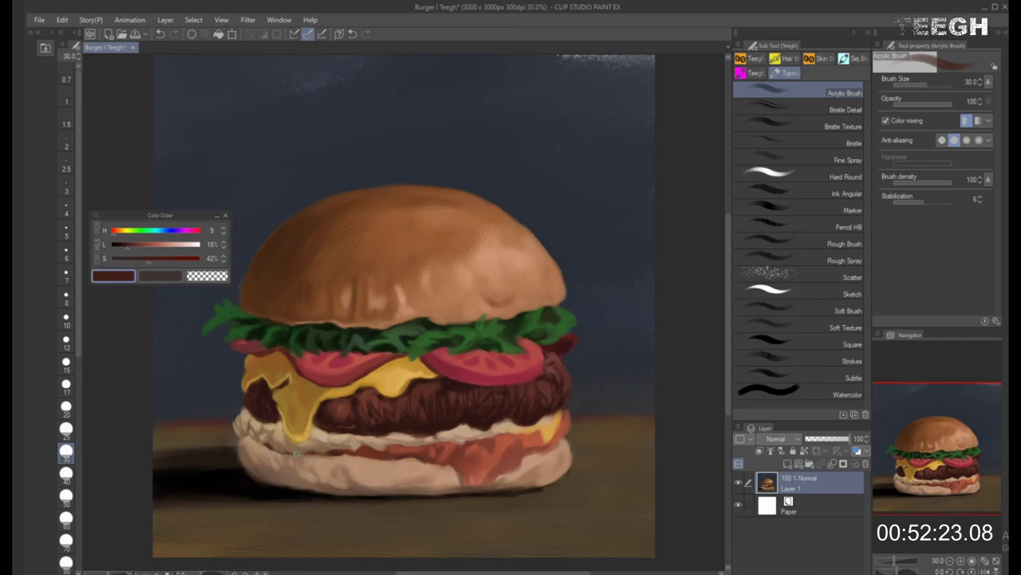
pyautogui.press(']')
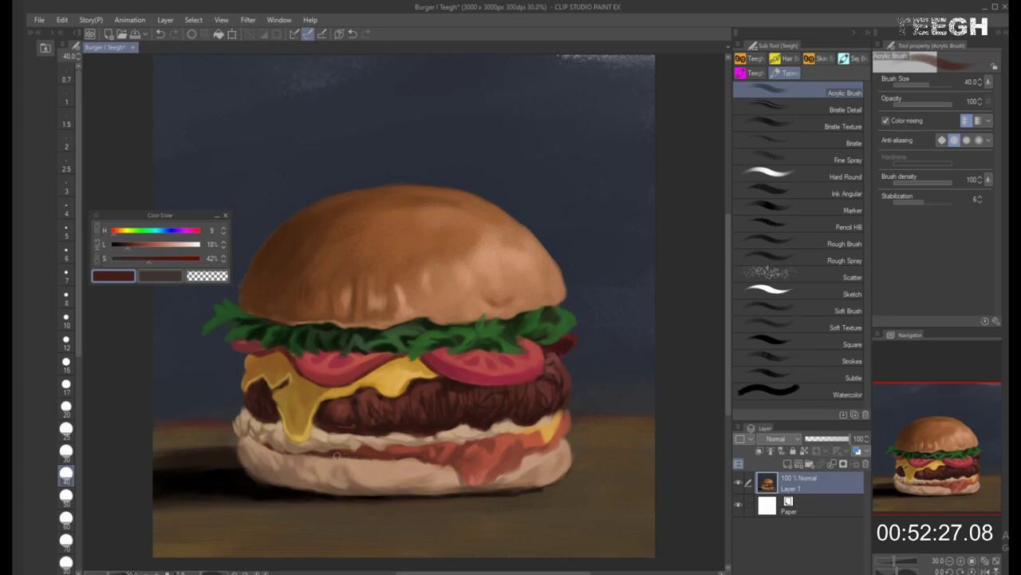
pyautogui.moveTo(339, 456); pyautogui.dragTo(402, 454)
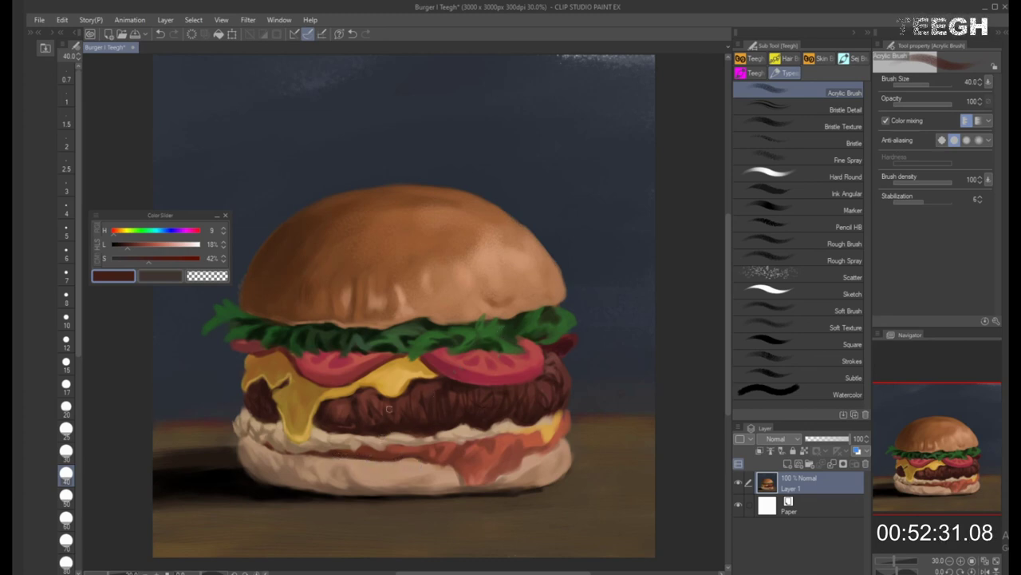
# Extend the dark red-brown shadow along the red layer's lower edge toward its hanging drip at brush sizes 40 to 60
pyautogui.press(']')
pyautogui.press(']')
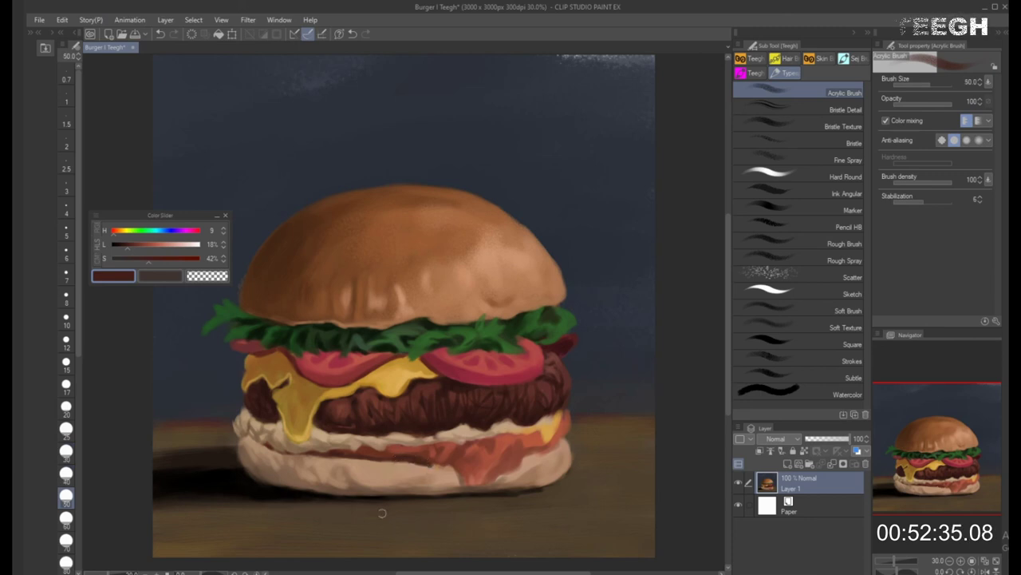
pyautogui.press('[')
pyautogui.press('[')
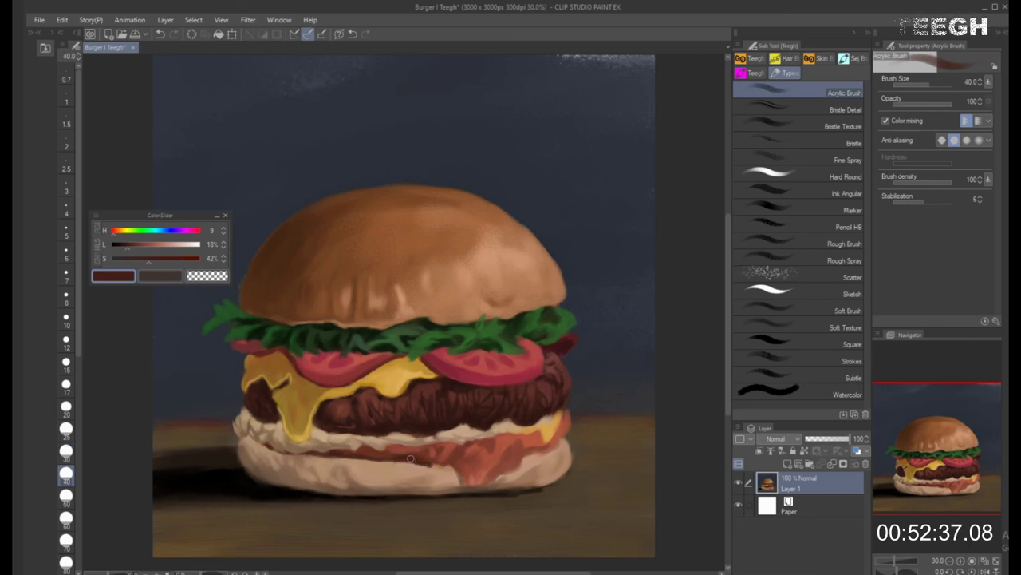
pyautogui.press(']')
pyautogui.press(']')
pyautogui.press(']')
pyautogui.moveTo(415, 466); pyautogui.dragTo(457, 466)
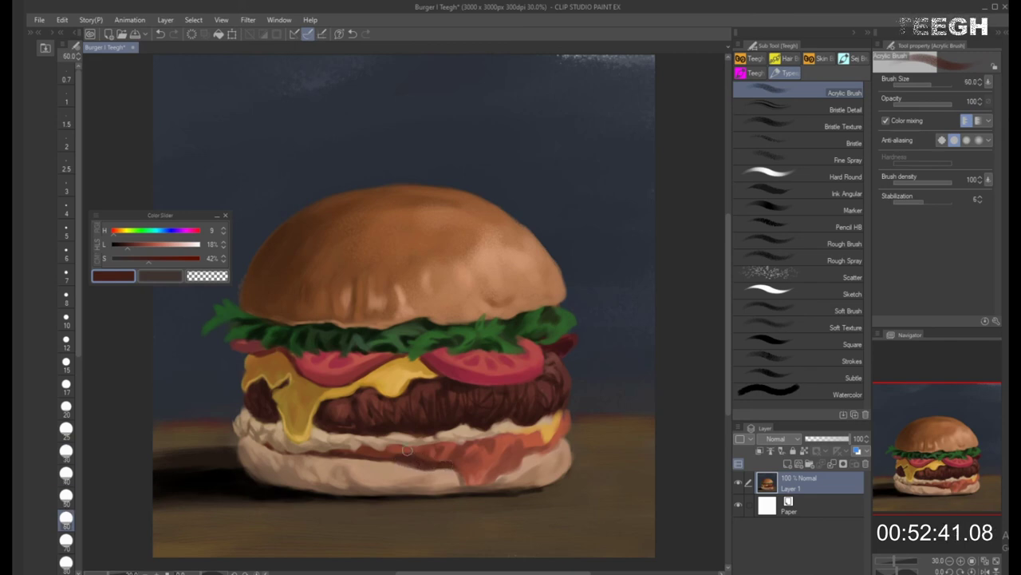
# Blend the red layer beside its hanging drip with sampled reds of 29% to 42% lightness at brush sizes 60 and 50
pyautogui.keyDown('alt'); pyautogui.click(418, 453); pyautogui.keyUp('alt')
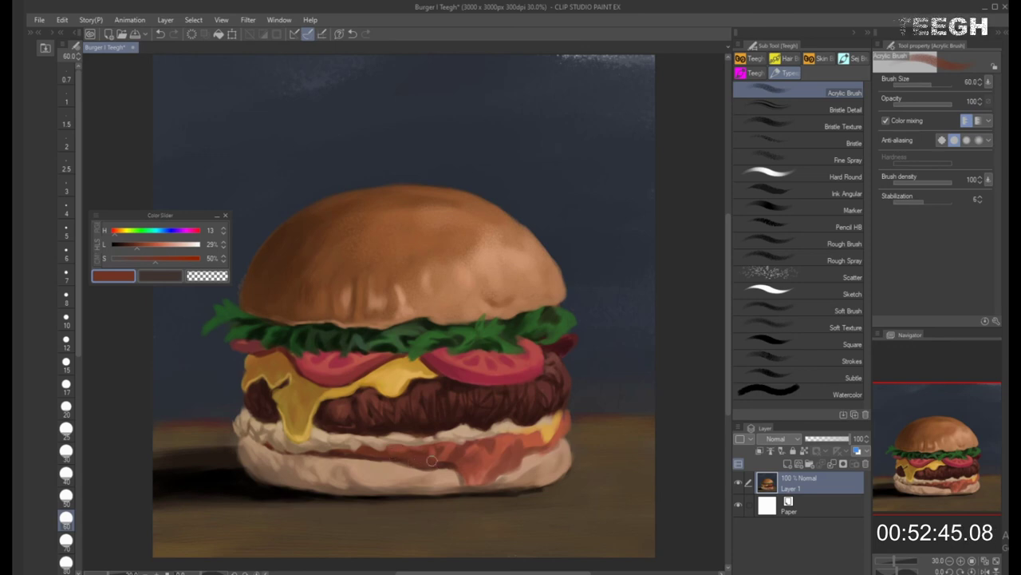
pyautogui.keyDown('alt'); pyautogui.click(440, 450); pyautogui.keyUp('alt')
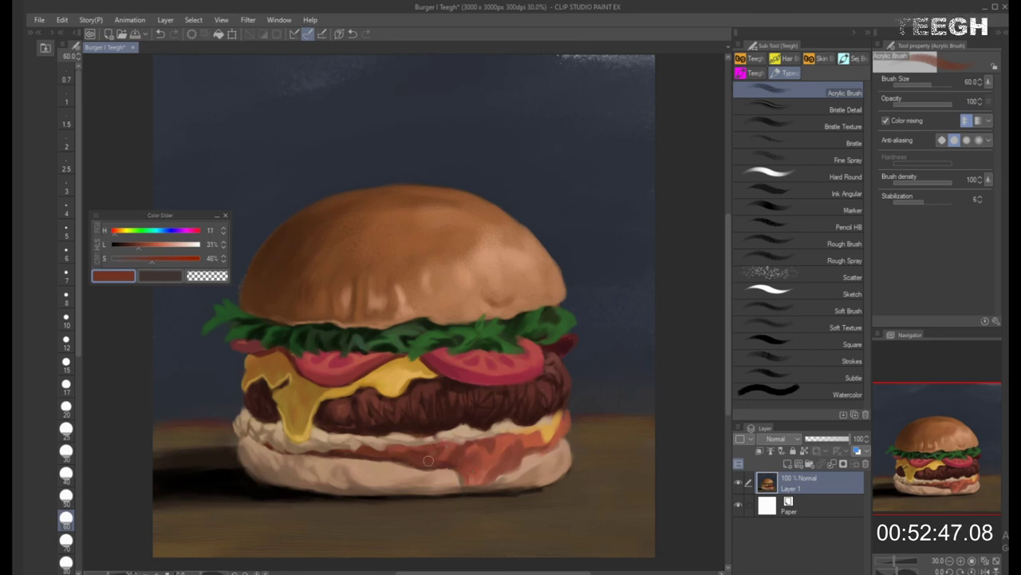
pyautogui.keyDown('alt'); pyautogui.click(450, 449); pyautogui.keyUp('alt')
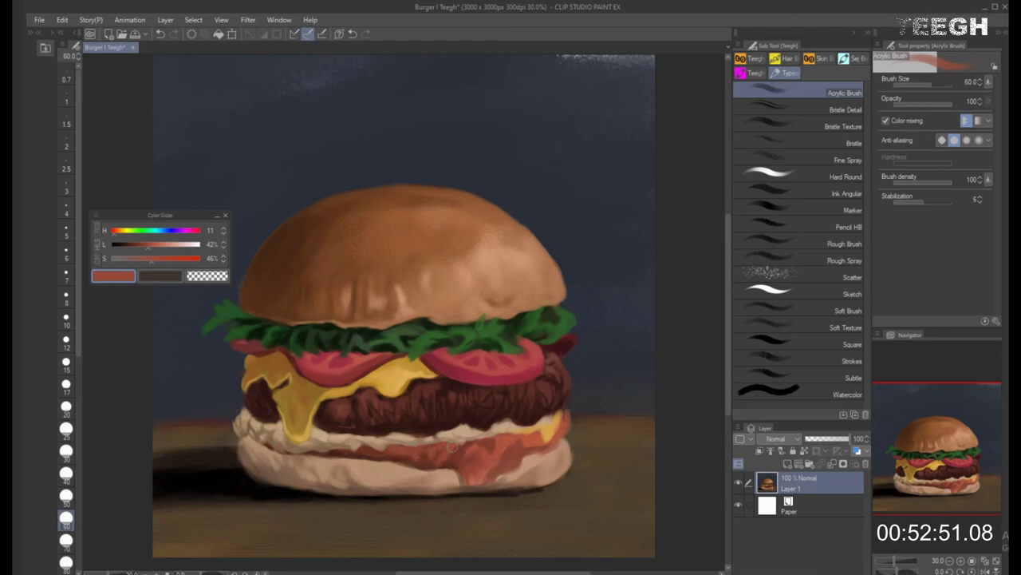
pyautogui.keyDown('alt'); pyautogui.click(449, 453); pyautogui.keyUp('alt')
pyautogui.press('[')
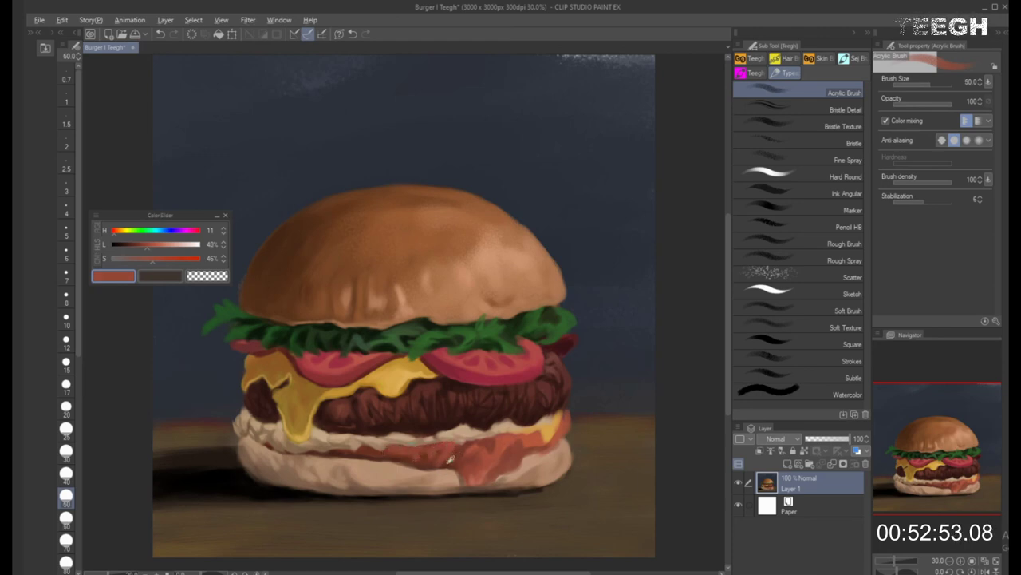
# Extend the red sauce drip down over the bottom bun with sampled dark reds, using the Acrylic Brush at size 50 to 60
pyautogui.keyDown('alt'); pyautogui.click(445, 462); pyautogui.keyUp('alt')
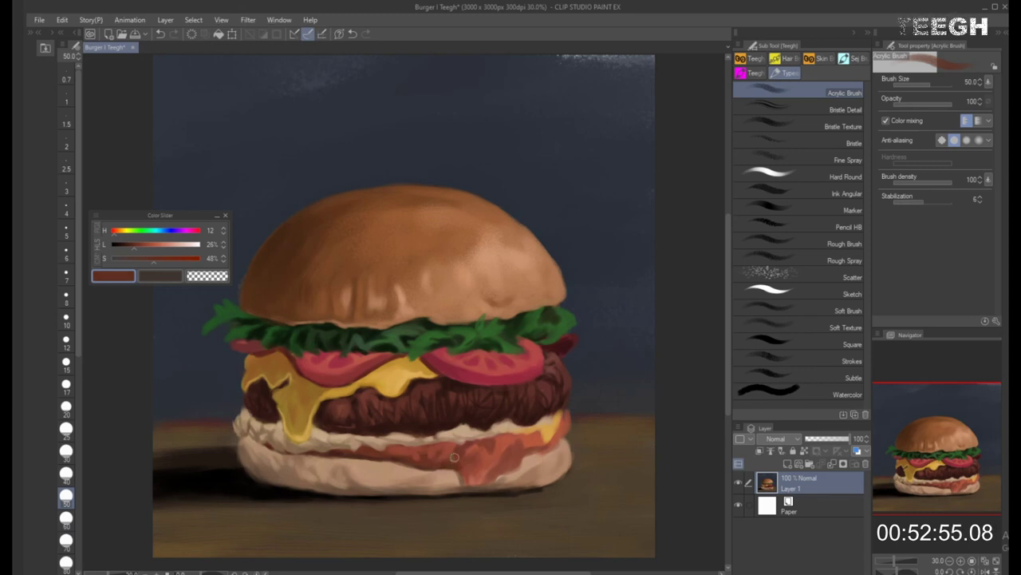
pyautogui.keyDown('alt'); pyautogui.click(453, 447); pyautogui.keyUp('alt')
pyautogui.press(']')
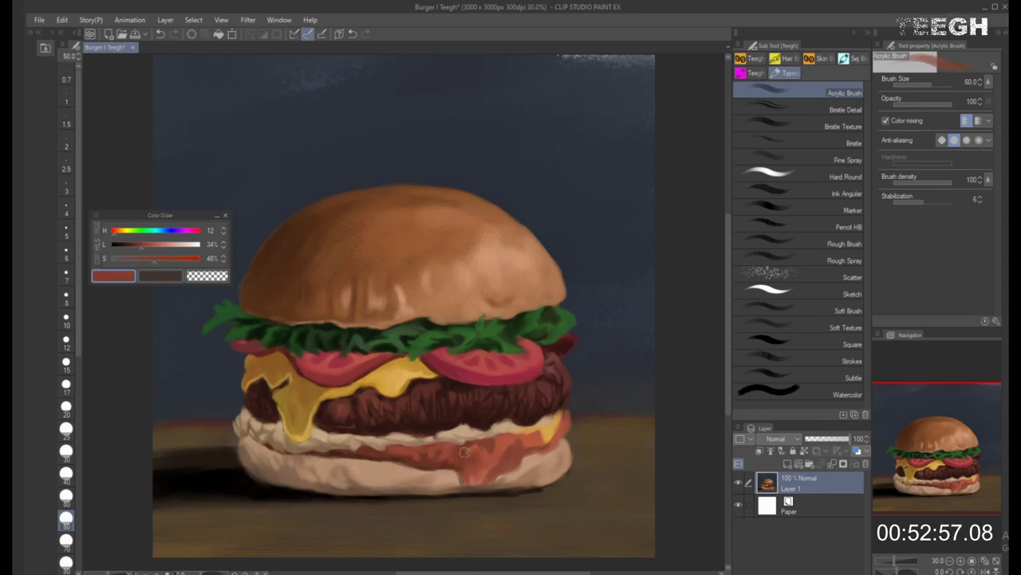
pyautogui.press(']')
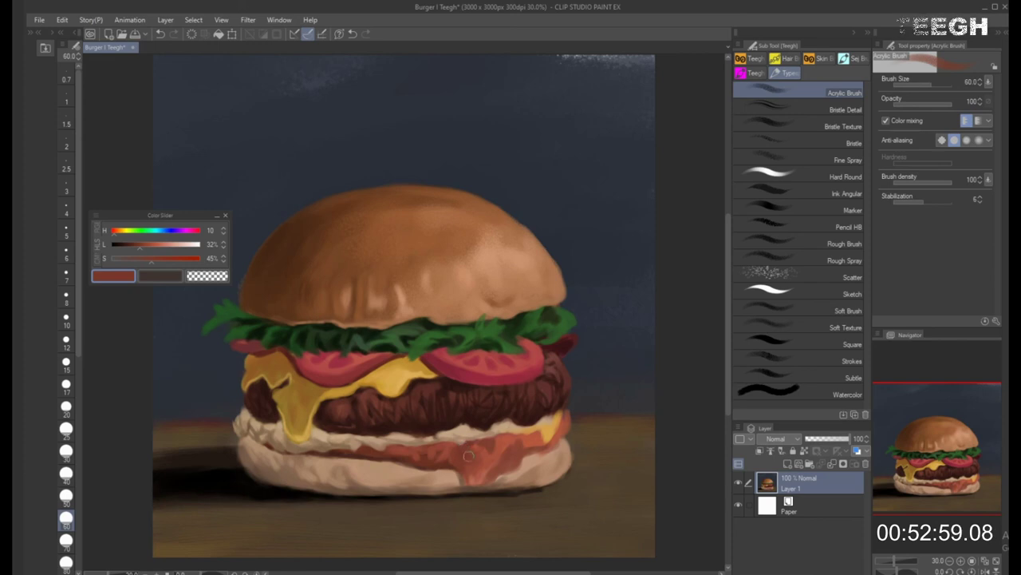
pyautogui.keyDown('alt'); pyautogui.click(451, 462); pyautogui.keyUp('alt')
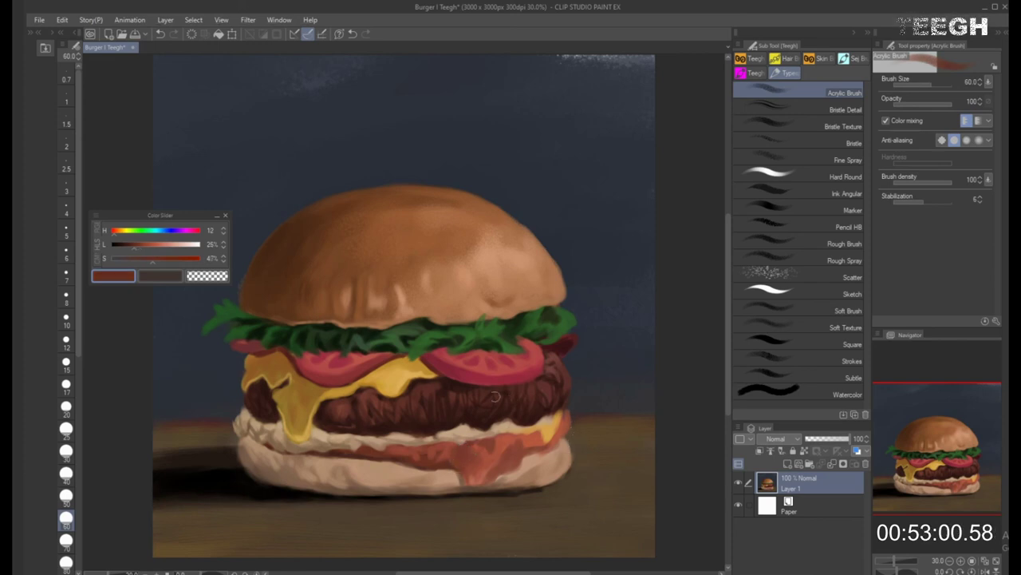
pyautogui.keyDown('alt'); pyautogui.click(459, 463); pyautogui.keyUp('alt')
pyautogui.press('[')
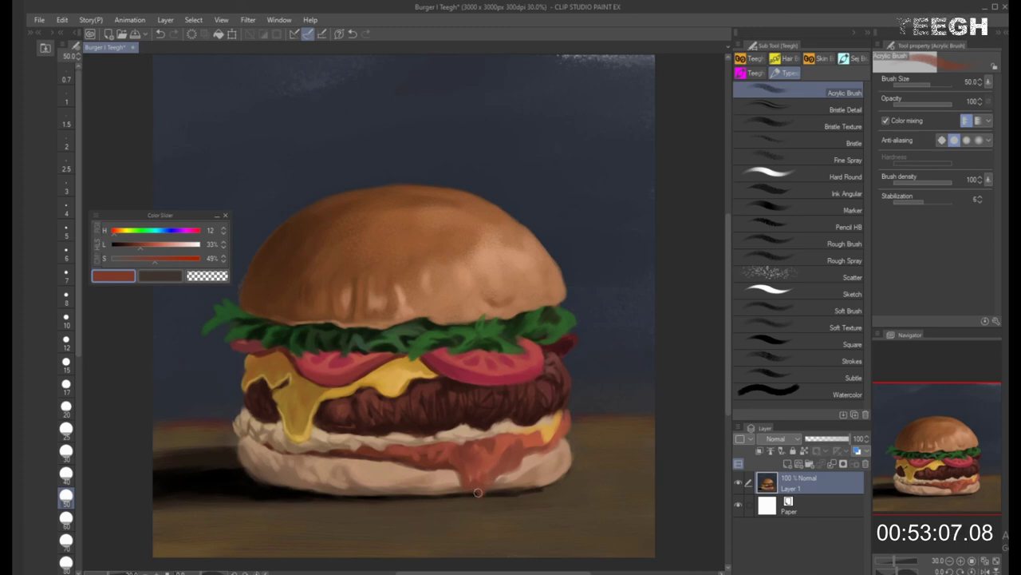
# Fill in the right side of the sauce drip with sampled reds of about 40% lightness at brush size 60
pyautogui.keyDown('alt'); pyautogui.click(495, 445); pyautogui.keyUp('alt')
pyautogui.press(']')
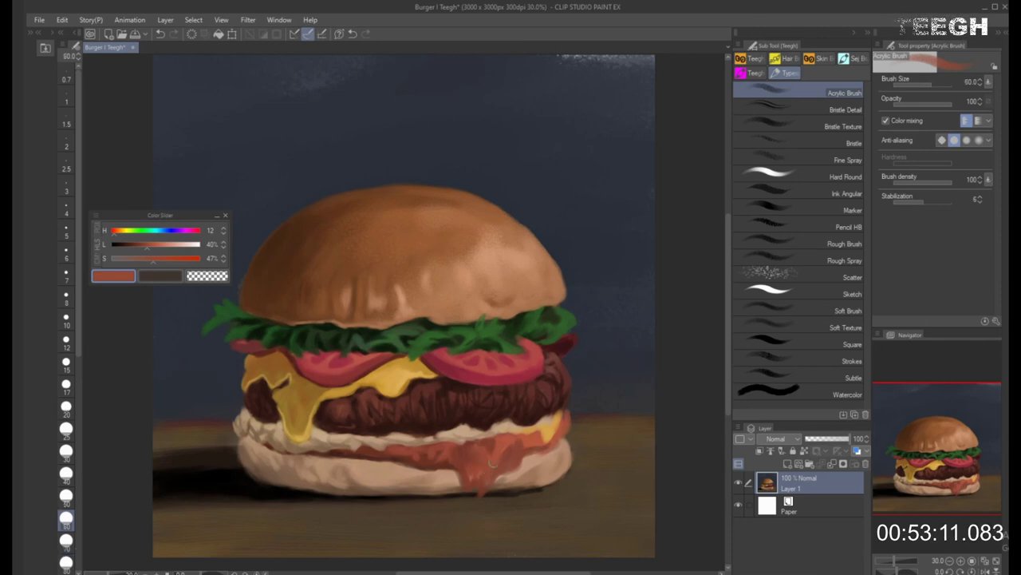
pyautogui.keyDown('alt'); pyautogui.click(504, 453); pyautogui.keyUp('alt')
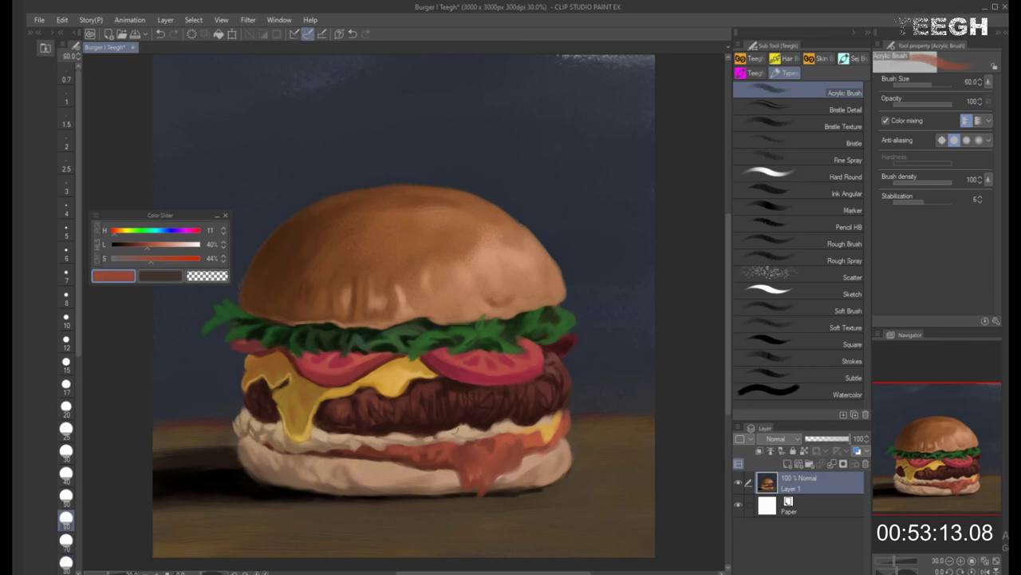
# Darken the red to 32% and 25% lightness and refine the sauce drip's right edge and shadows at brush size 25
pyautogui.moveTo(148, 245); pyautogui.dragTo(139, 245)
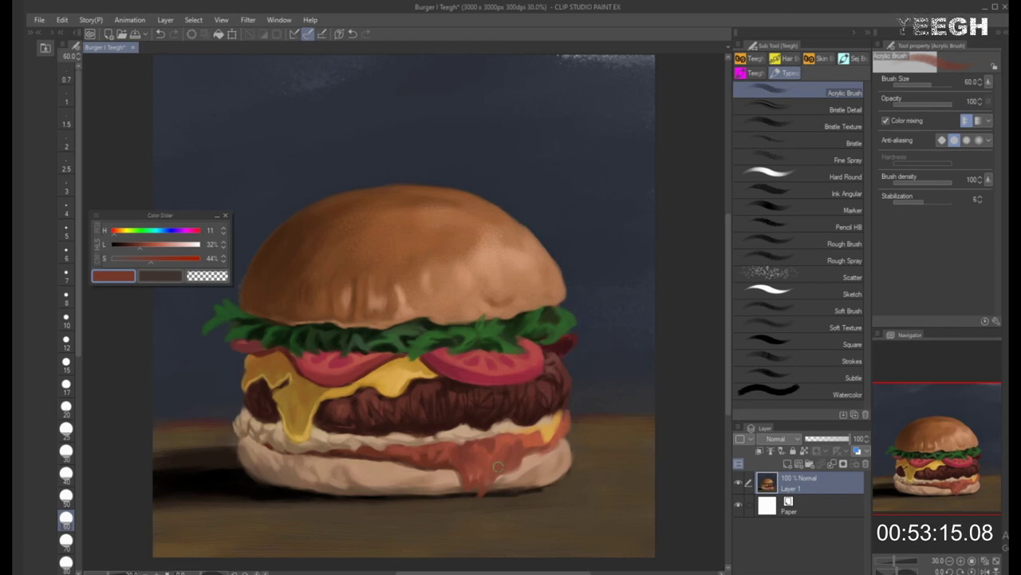
pyautogui.press('[')
pyautogui.press('[')
pyautogui.press('[')
pyautogui.press('[')
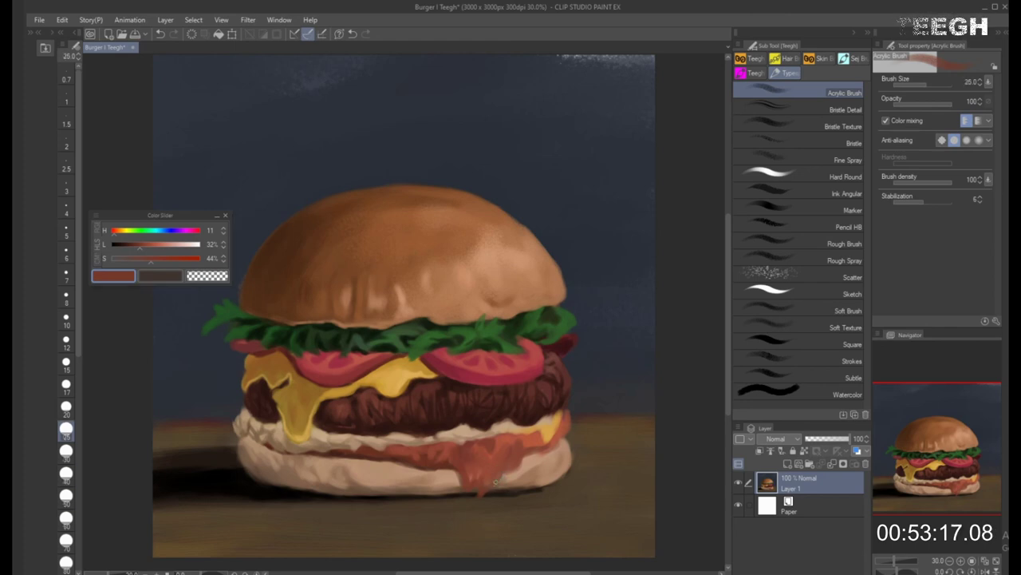
pyautogui.moveTo(496, 477); pyautogui.dragTo(514, 470)
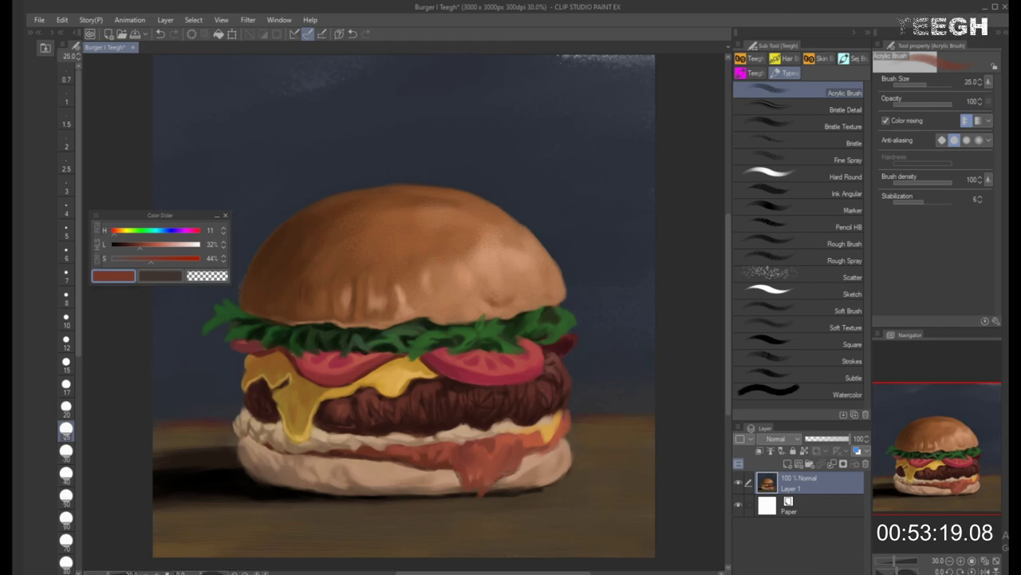
pyautogui.click(134, 246)
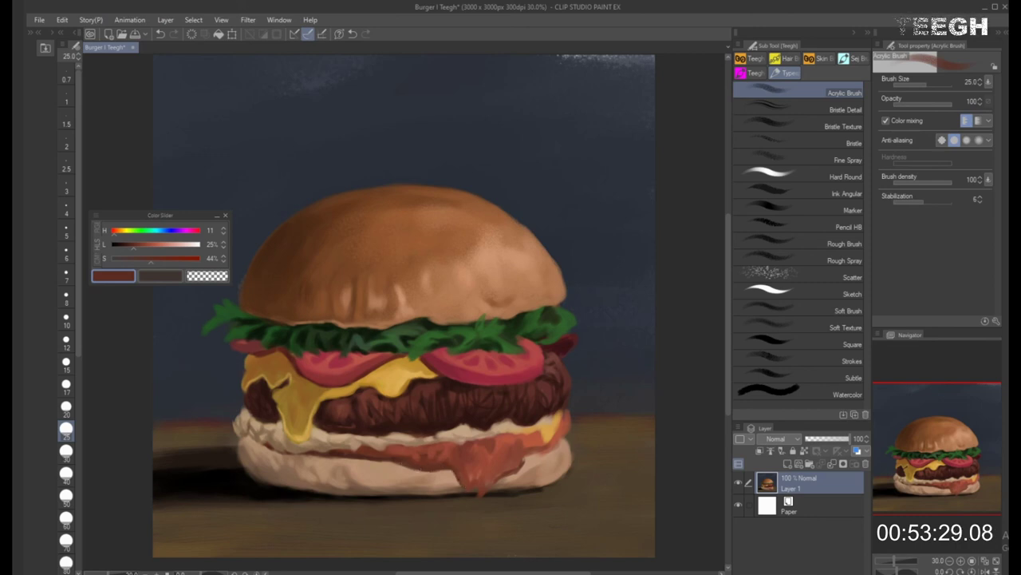
# Sample the orange-red sauce beside the cheese corner and touch up that area with the brush between size 25 and 40
pyautogui.click(156, 245)
pyautogui.keyDown('alt'); pyautogui.click(532, 445); pyautogui.keyUp('alt')
pyautogui.press(']')
pyautogui.press(']')
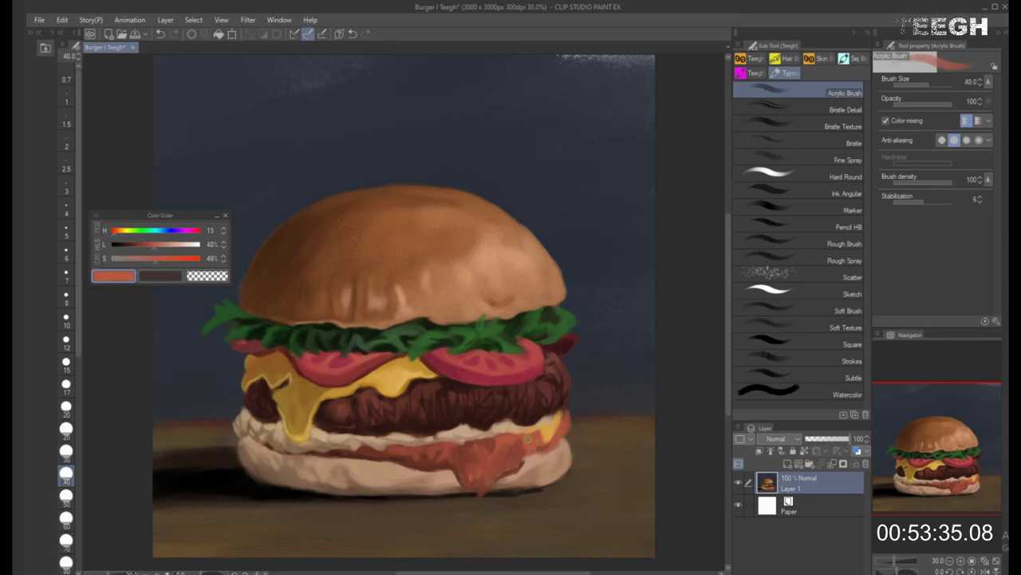
pyautogui.press(']')
pyautogui.press('[')
pyautogui.press('[')
pyautogui.press('[')
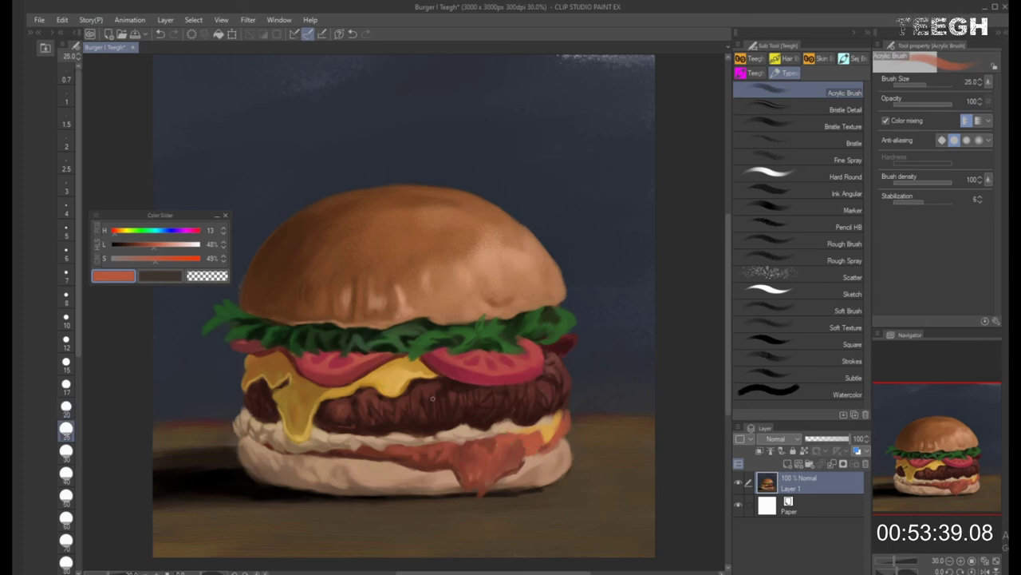
# Lighten the orange-red to 57% lightness and paint highlight strokes on the sauce drip at brush size 30 to 40
pyautogui.click(163, 245)
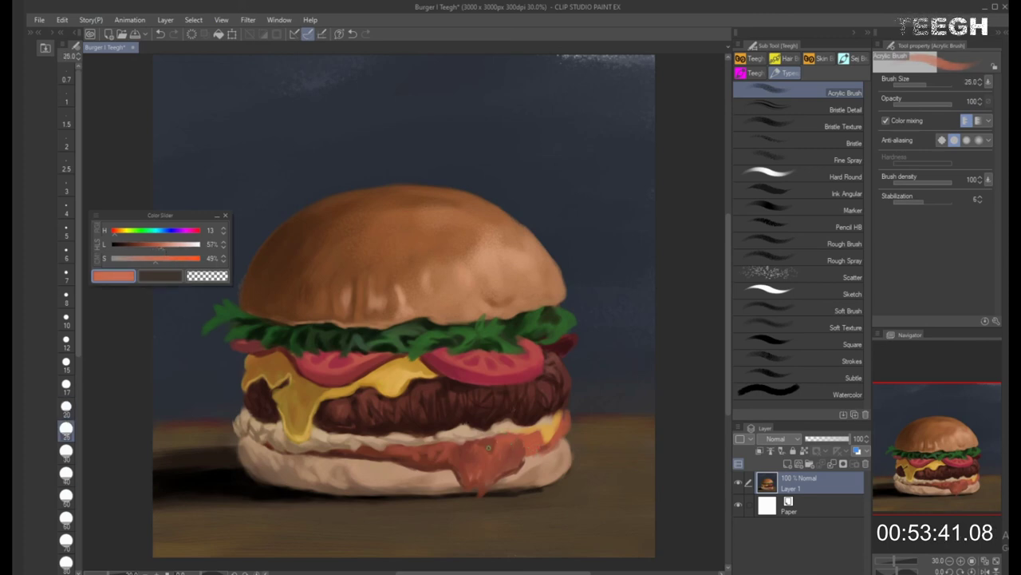
pyautogui.press(']')
pyautogui.press(']')
pyautogui.press('[')
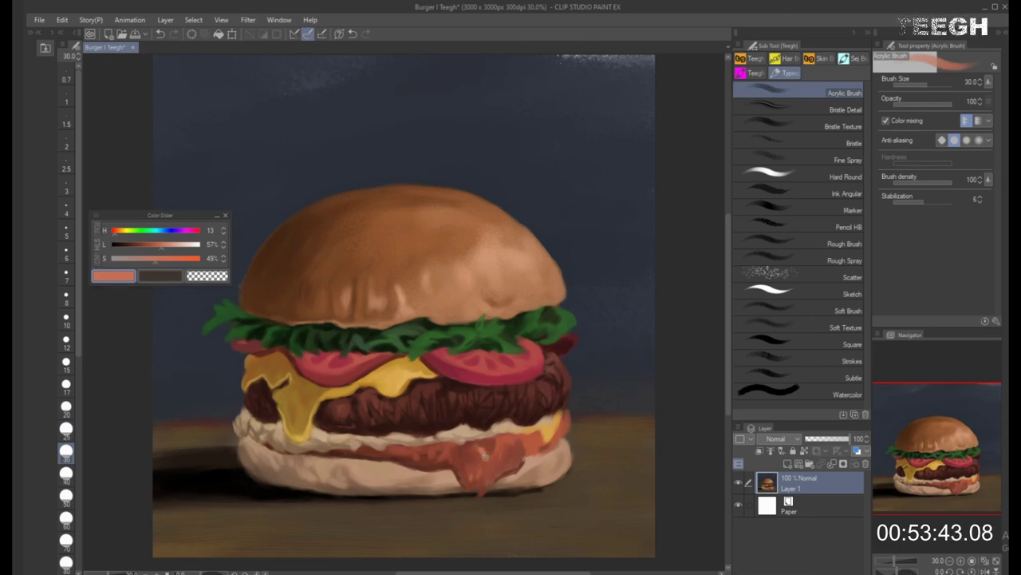
pyautogui.press(']')
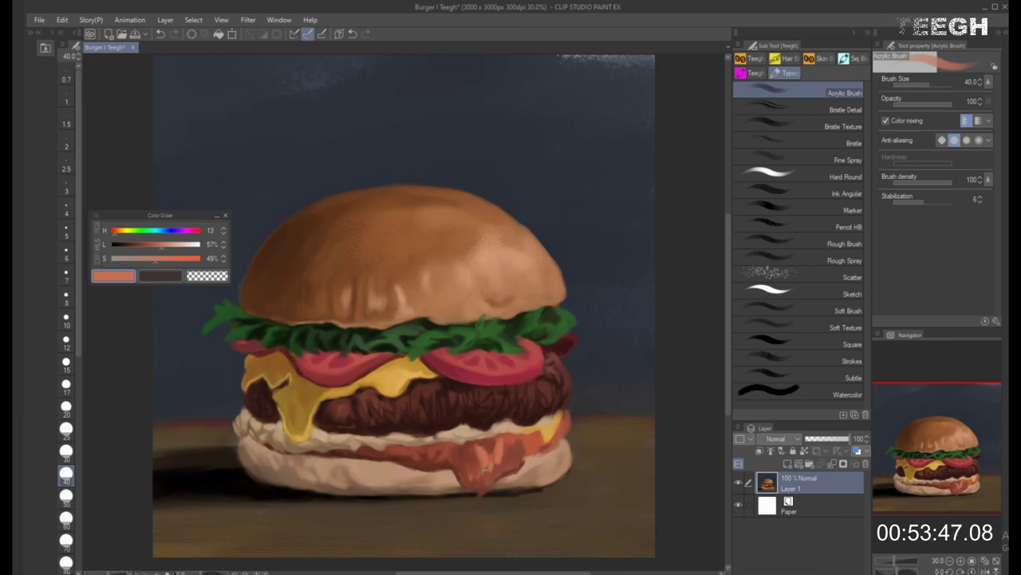
pyautogui.press('[')
pyautogui.press(']')
pyautogui.press(']')
pyautogui.press(']')
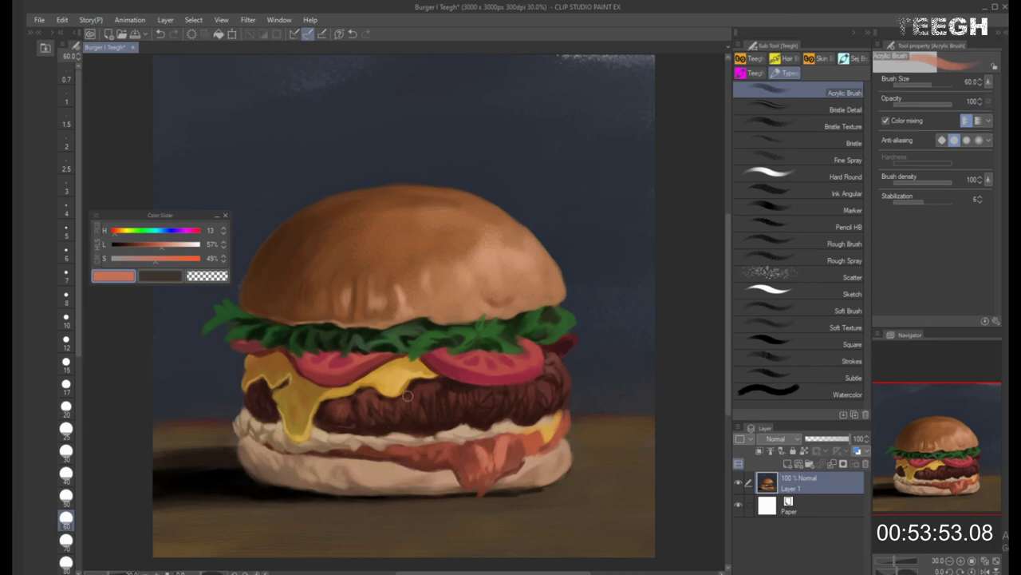
# Add light orange-red highlights along the thin sauce strip left of the drip, reducing the brush from size 40 to 25
pyautogui.press('[')
pyautogui.press('[')
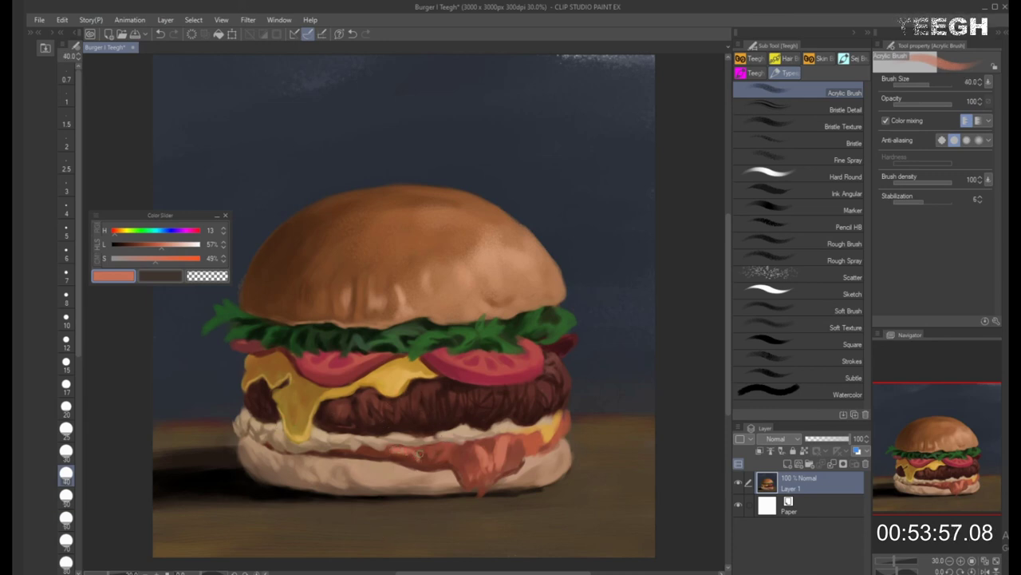
pyautogui.press('[')
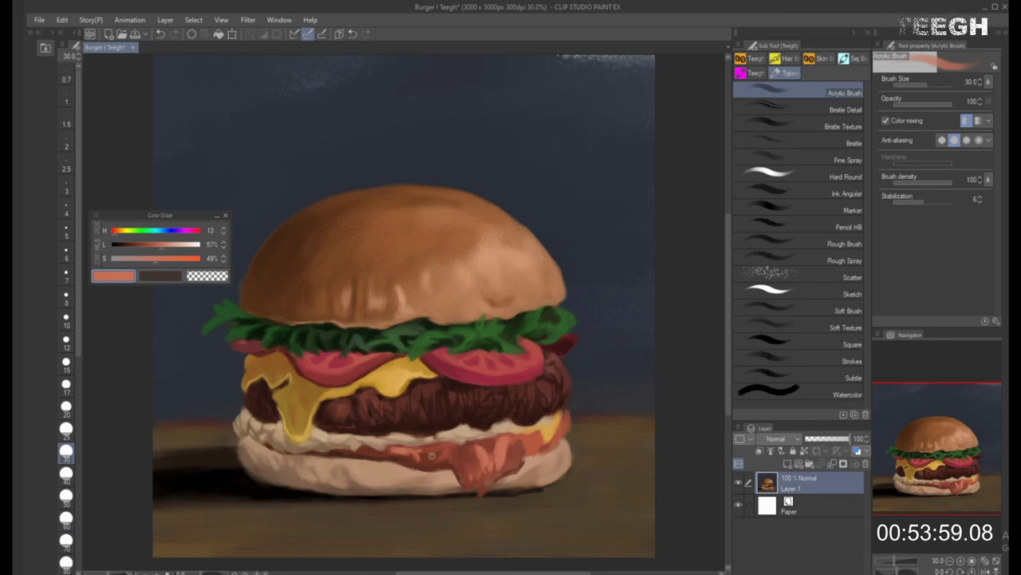
pyautogui.press('[')
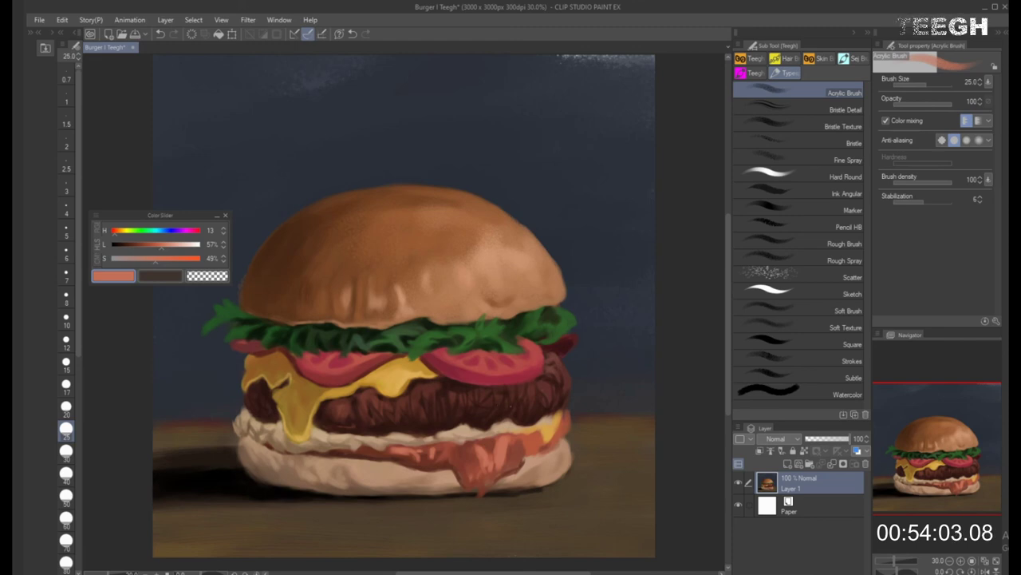
# Paint the cream layer's edge above the sauce drip with a sampled tan cream at brush size 60 and 50
pyautogui.press(']')
pyautogui.press(']')
pyautogui.press(']')
pyautogui.press(']')
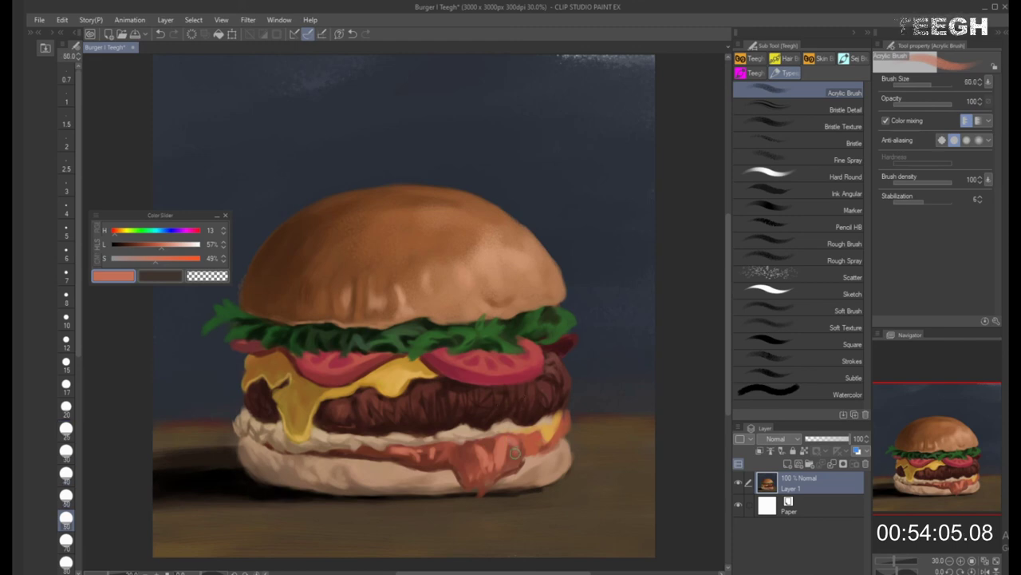
pyautogui.keyDown('alt'); pyautogui.click(504, 429); pyautogui.keyUp('alt')
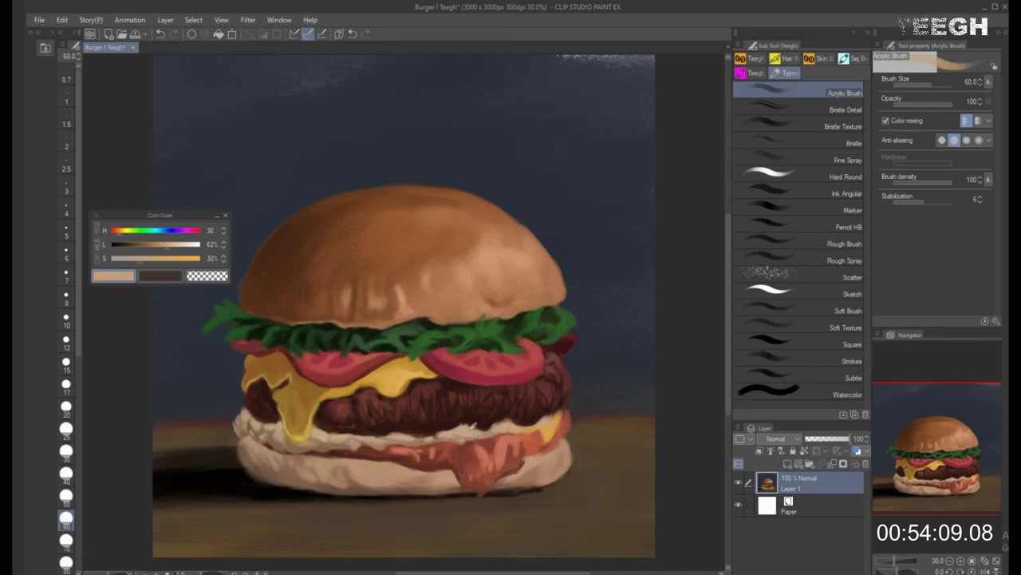
pyautogui.keyDown('alt'); pyautogui.click(476, 435); pyautogui.keyUp('alt')
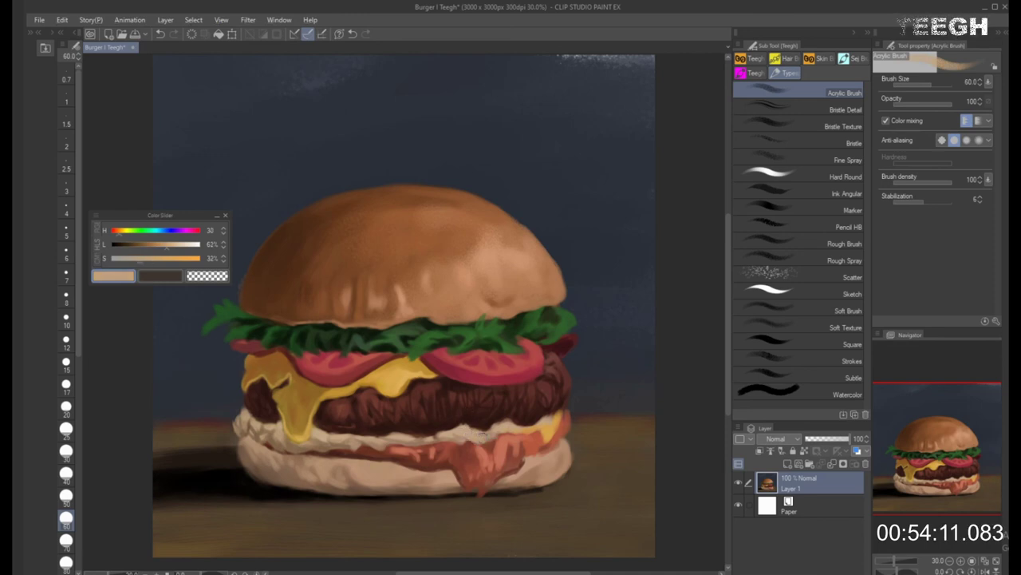
pyautogui.press('[')
pyautogui.moveTo(500, 432); pyautogui.dragTo(523, 433)
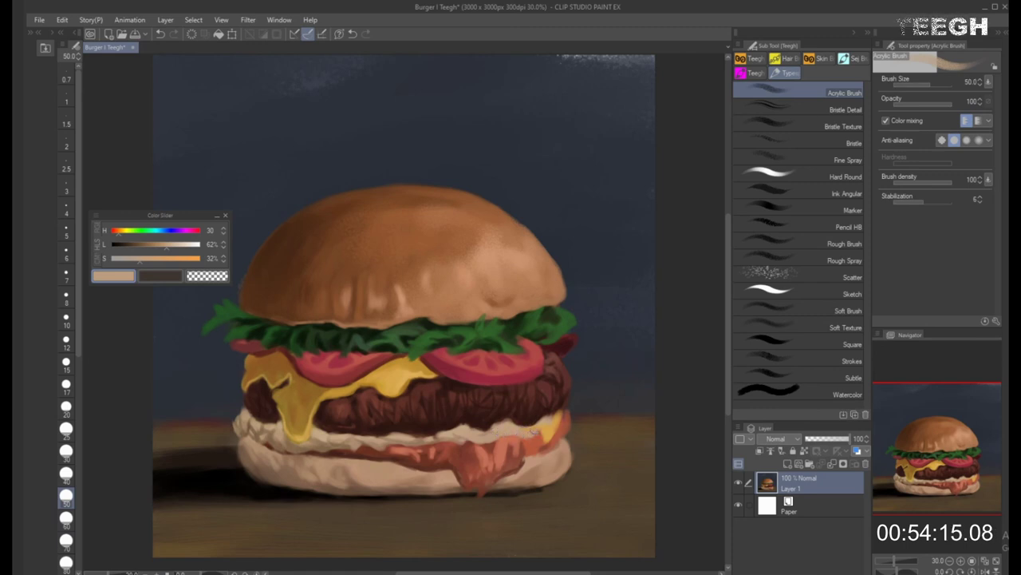
# Blend the cream layer's right end into the cheese corner using sampled yellow, brown and tan at brush size 50 to 70
pyautogui.keyDown('alt'); pyautogui.click(549, 426); pyautogui.keyUp('alt')
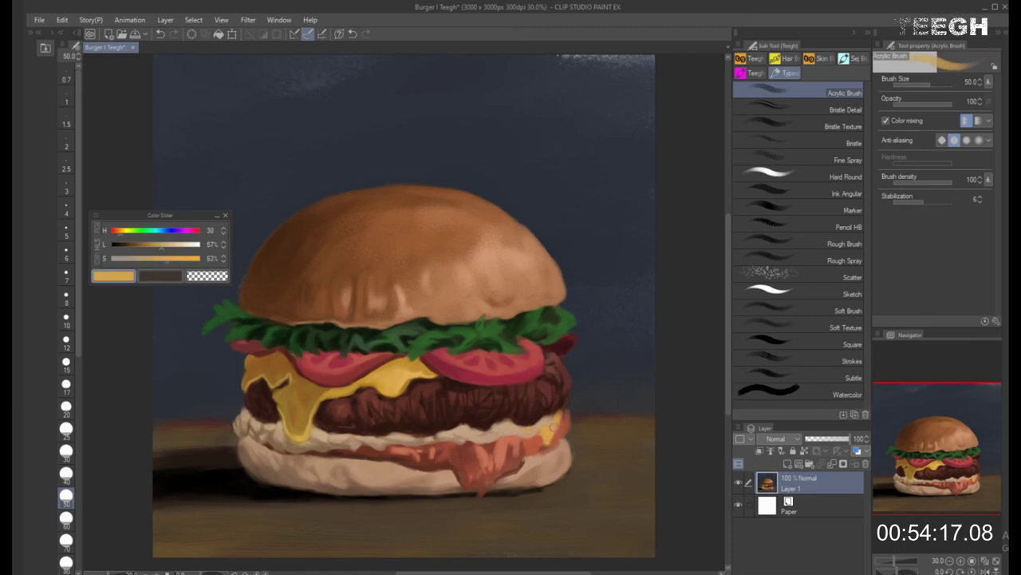
pyautogui.keyDown('alt'); pyautogui.click(550, 420); pyautogui.keyUp('alt')
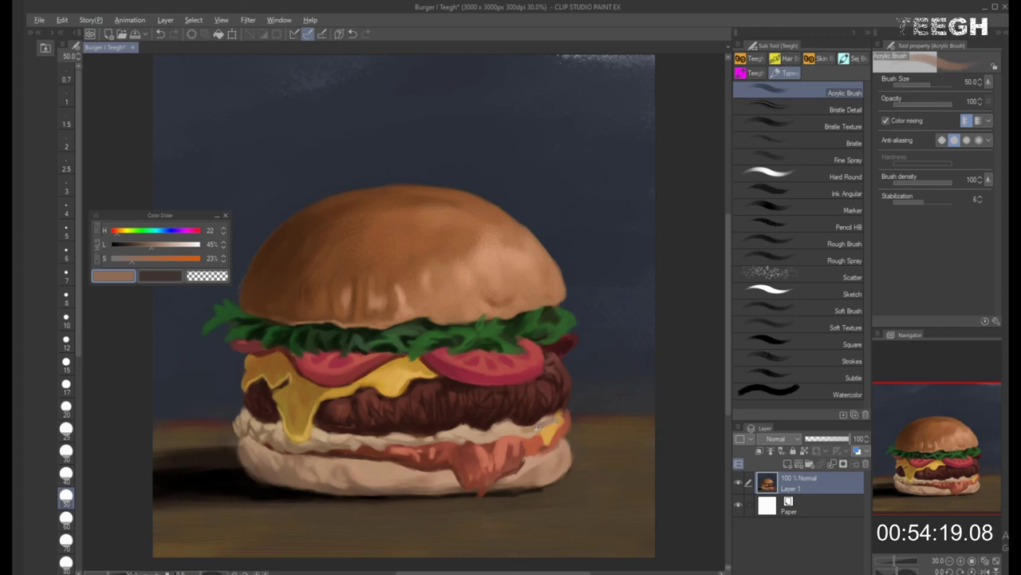
pyautogui.keyDown('alt'); pyautogui.click(538, 428); pyautogui.keyUp('alt')
pyautogui.press(']')
pyautogui.press(']')
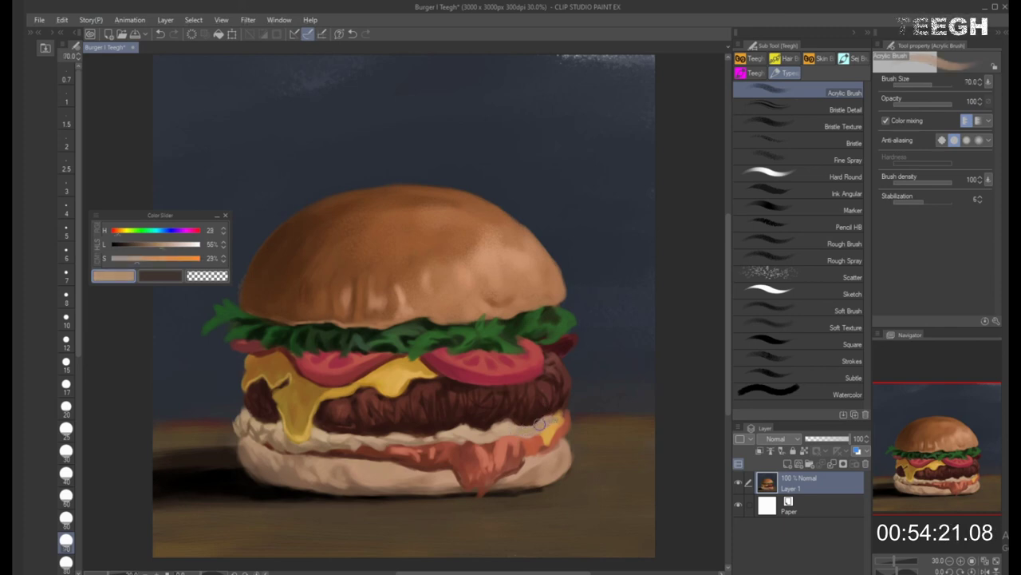
# Extend the cheese corner to the burger's right edge with sampled yellow and repaint the red sauce beneath it at size 70
pyautogui.keyDown('alt'); pyautogui.click(556, 431); pyautogui.keyUp('alt')
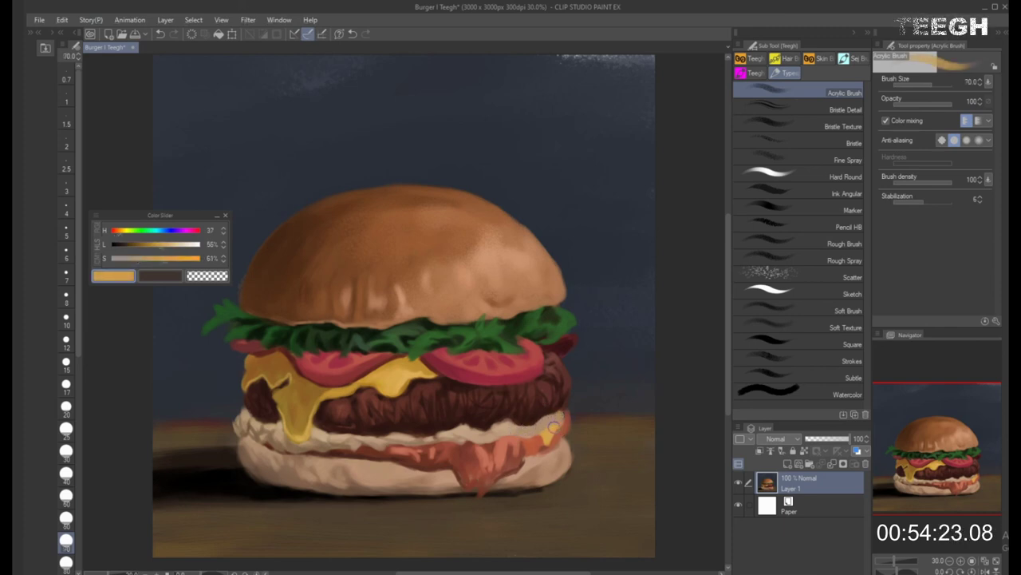
pyautogui.moveTo(554, 428); pyautogui.dragTo(567, 417)
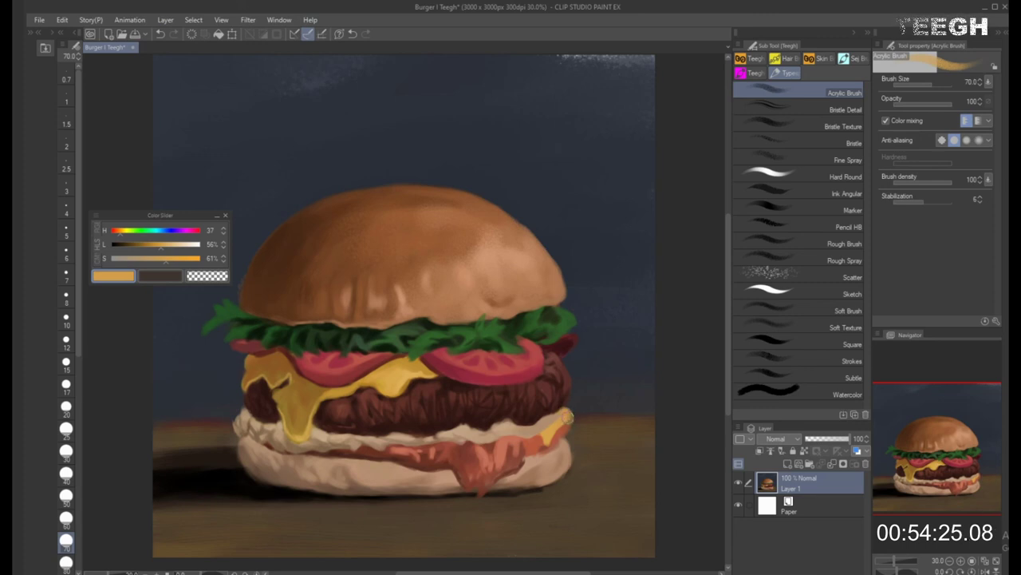
pyautogui.keyDown('alt'); pyautogui.click(570, 425); pyautogui.keyUp('alt')
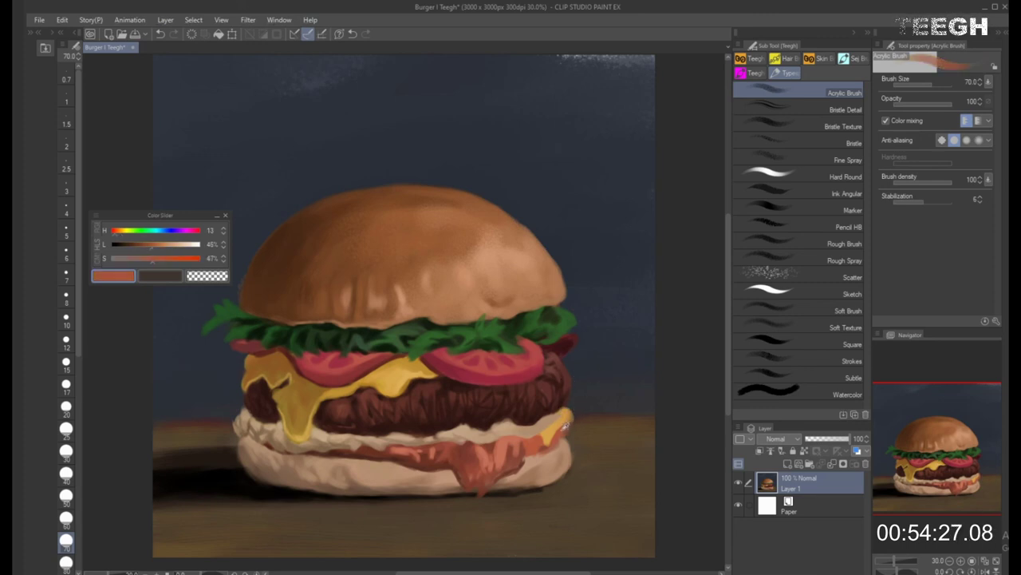
pyautogui.moveTo(569, 425); pyautogui.dragTo(563, 440)
pyautogui.press('[')
pyautogui.press('[')
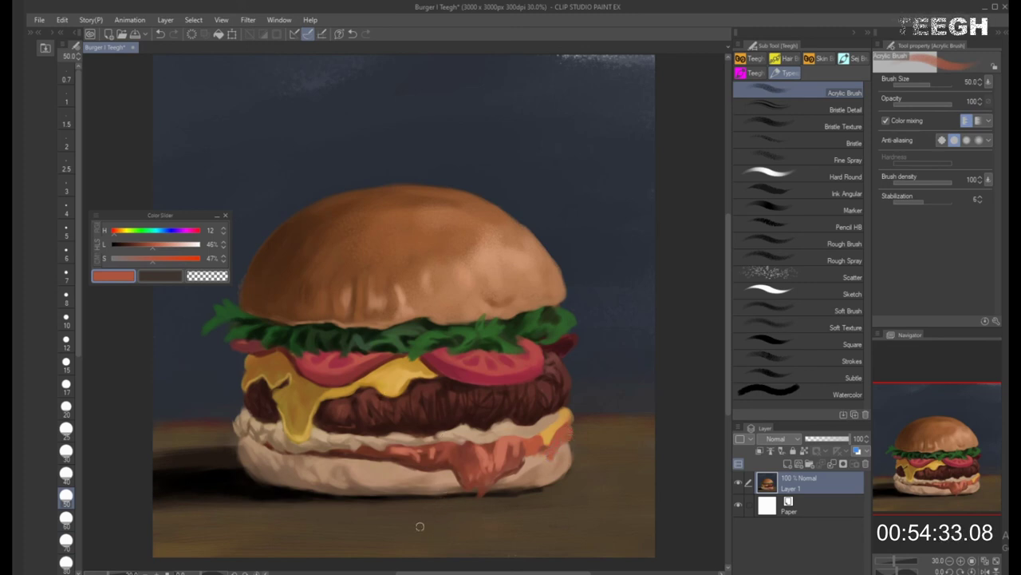
# Touch up the bottom bun right of the drip with sampled tan and shade its underside with sampled dark brown, brush size 20 to 50
pyautogui.keyDown('alt'); pyautogui.click(548, 468); pyautogui.keyUp('alt')
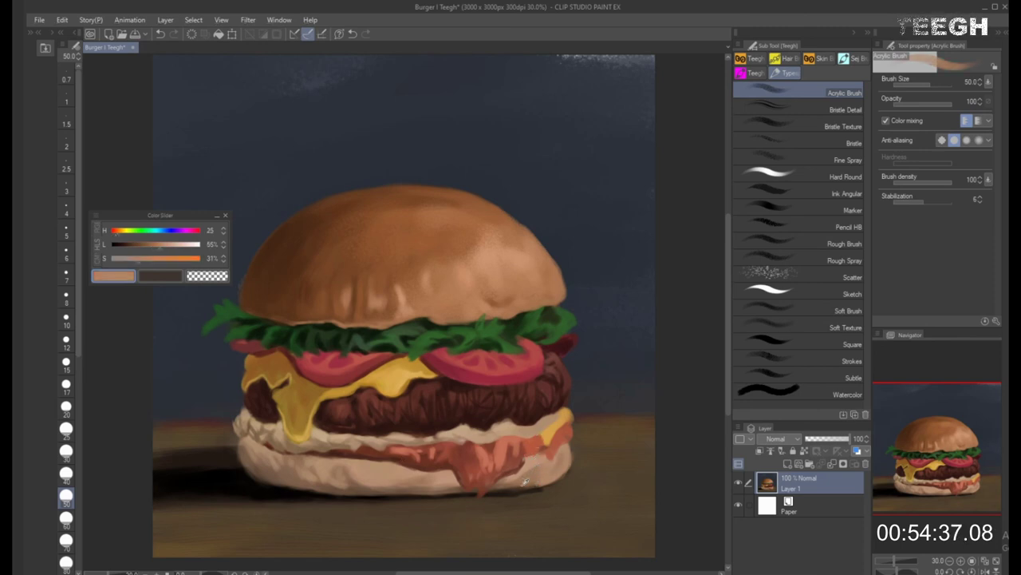
pyautogui.keyDown('alt'); pyautogui.click(526, 479); pyautogui.keyUp('alt')
pyautogui.press('[')
pyautogui.press('[')
pyautogui.press('[')
pyautogui.press('[')
pyautogui.keyDown('alt'); pyautogui.click(505, 491); pyautogui.keyUp('alt')
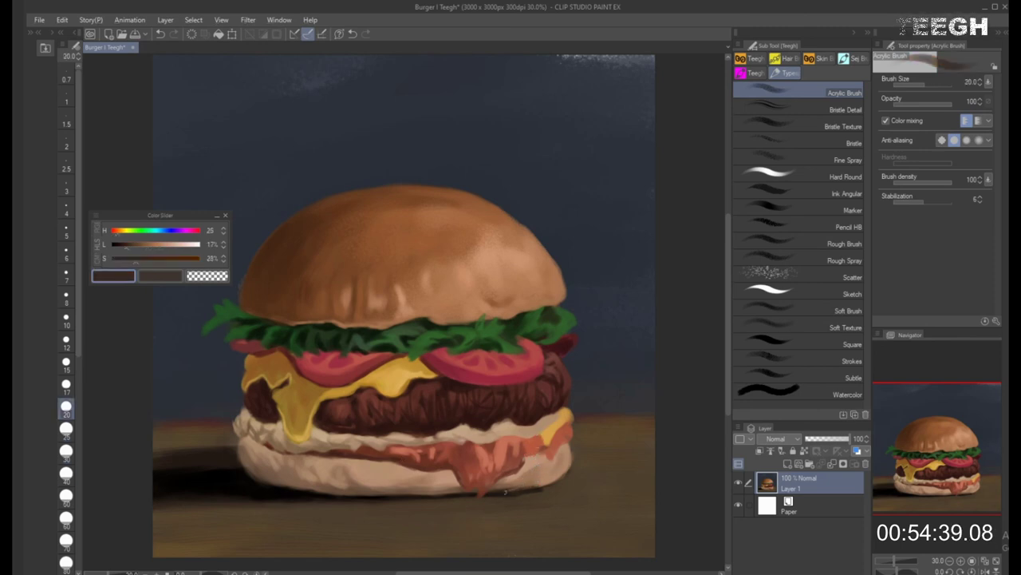
pyautogui.press(']')
pyautogui.press(']')
pyautogui.press(']')
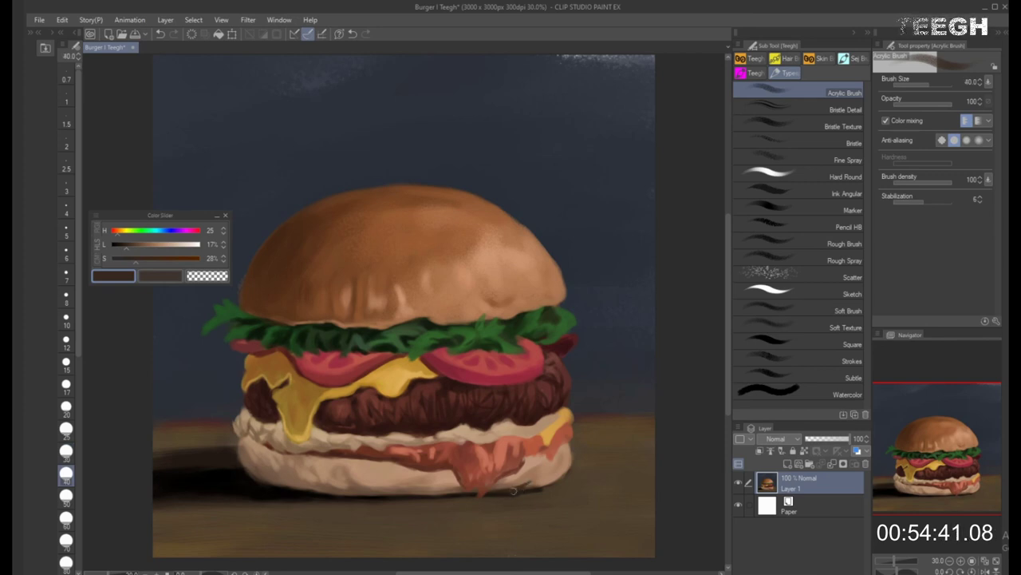
pyautogui.press(']')
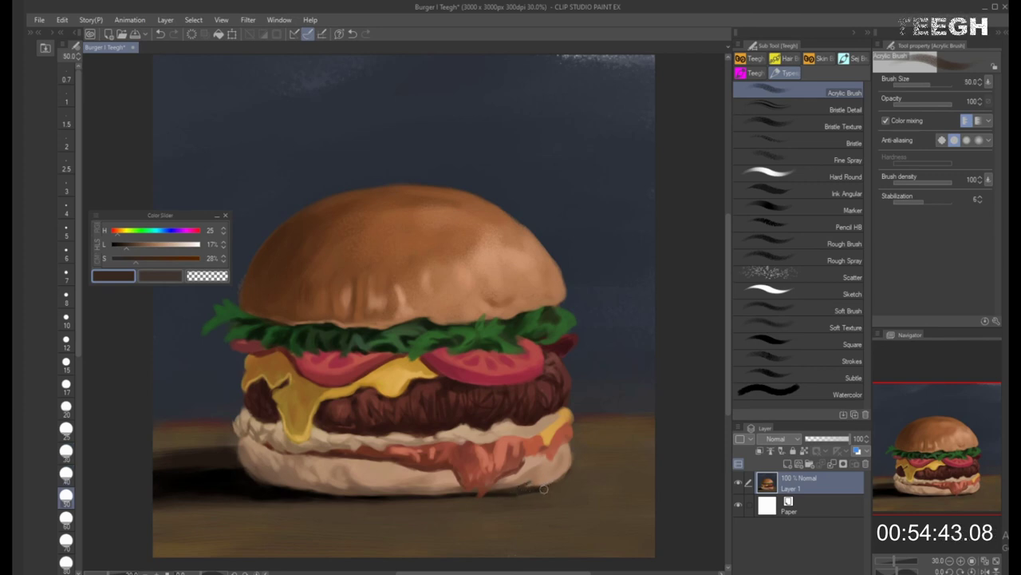
# Shade the table and contact shadow beneath the bottom bun's right end with sampled brown and near-black, brush size 25 to 60
pyautogui.press('[')
pyautogui.press('[')
pyautogui.press('[')
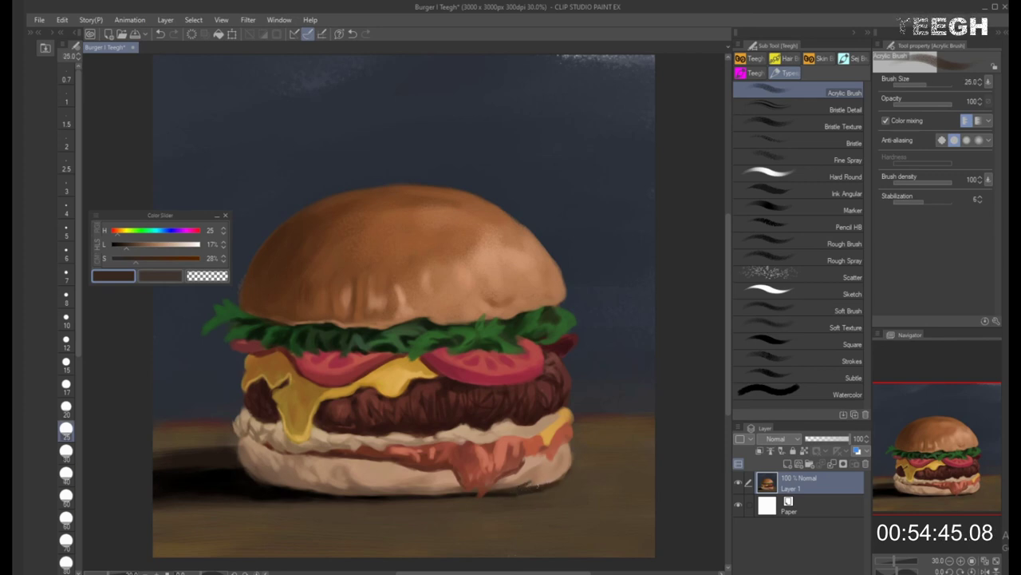
pyautogui.keyDown('alt'); pyautogui.click(546, 493); pyautogui.keyUp('alt')
pyautogui.press(']')
pyautogui.press(']')
pyautogui.press(']')
pyautogui.press(']')
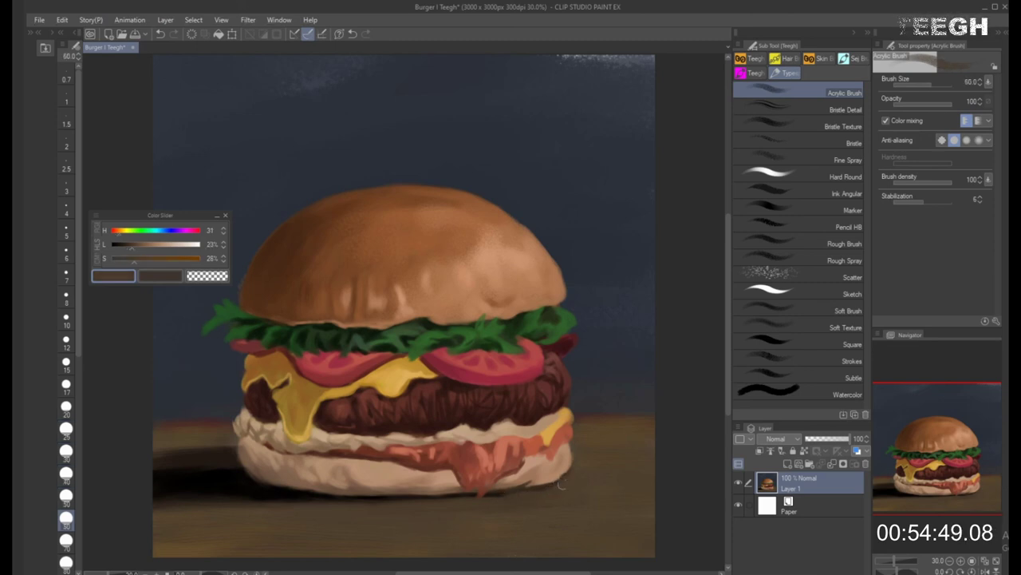
pyautogui.keyDown('alt'); pyautogui.click(511, 489); pyautogui.keyUp('alt')
pyautogui.press('[')
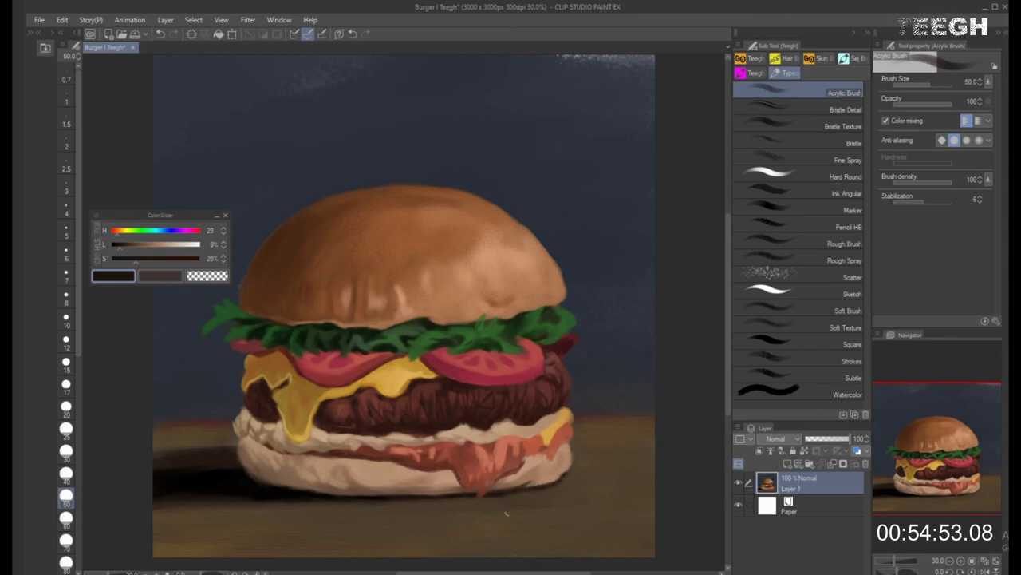
# Refine the bottom bun's right end with sampled tan at size 50 and its outer edge with sampled table brown at size 40
pyautogui.keyDown('alt'); pyautogui.click(568, 461); pyautogui.keyUp('alt')
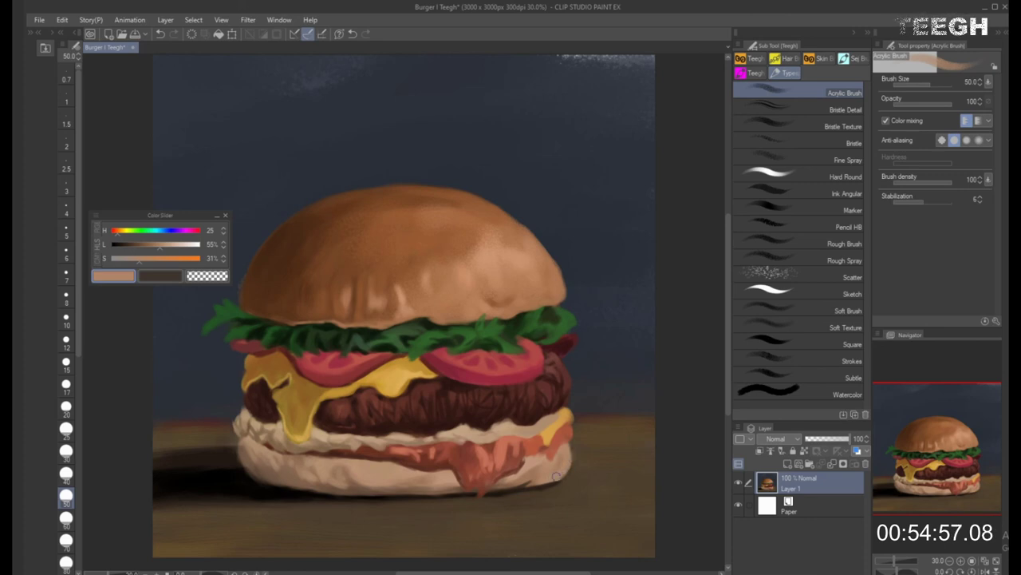
pyautogui.keyDown('alt'); pyautogui.click(576, 448); pyautogui.keyUp('alt')
pyautogui.press('[')
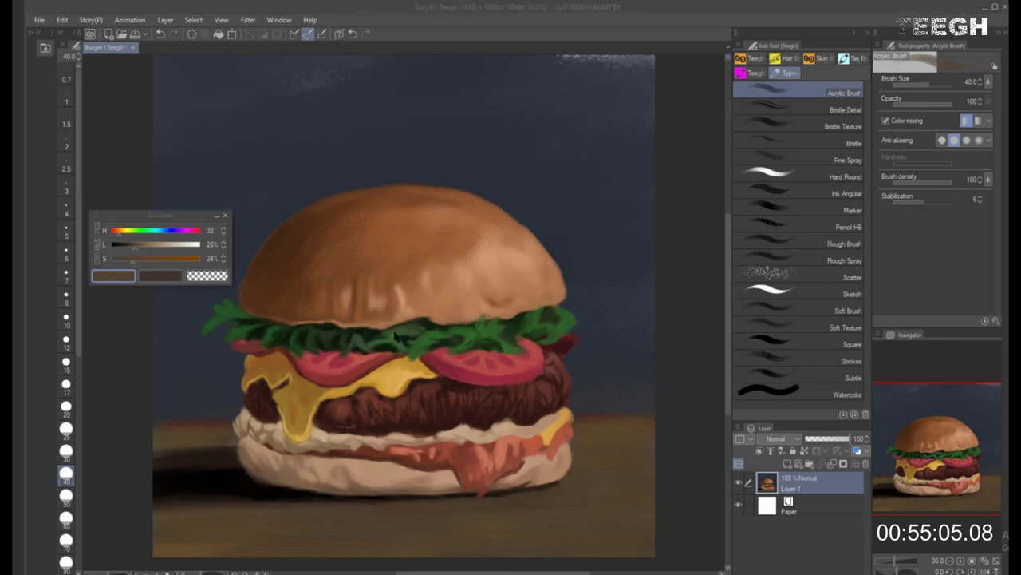
# Shade the bottom bun's underside left of the sauce drip with a sampled mid brown, brush size 30 to 40
pyautogui.keyDown('alt'); pyautogui.click(360, 481); pyautogui.keyUp('alt')
pyautogui.press('[')
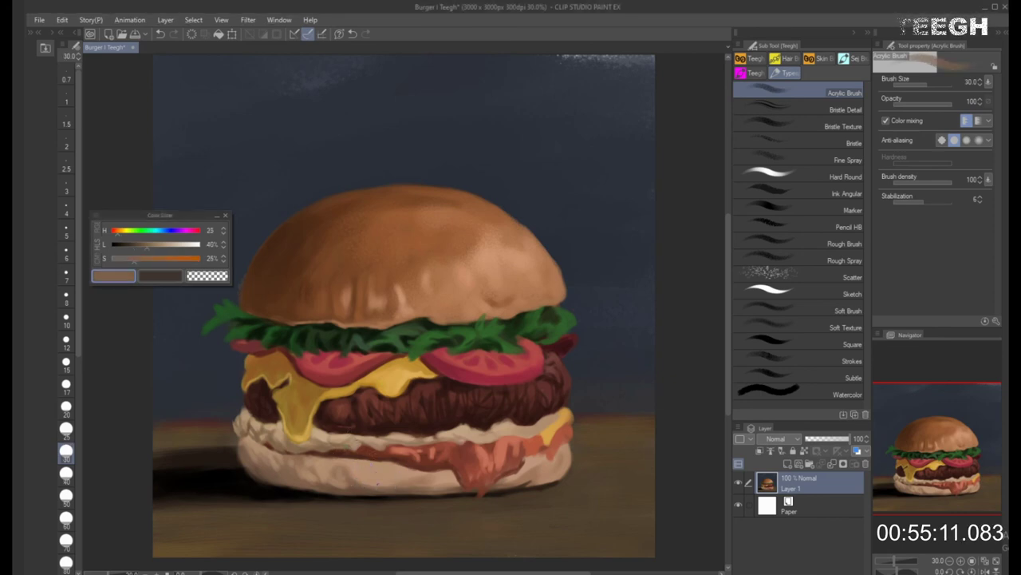
pyautogui.press(']')
pyautogui.press(']')
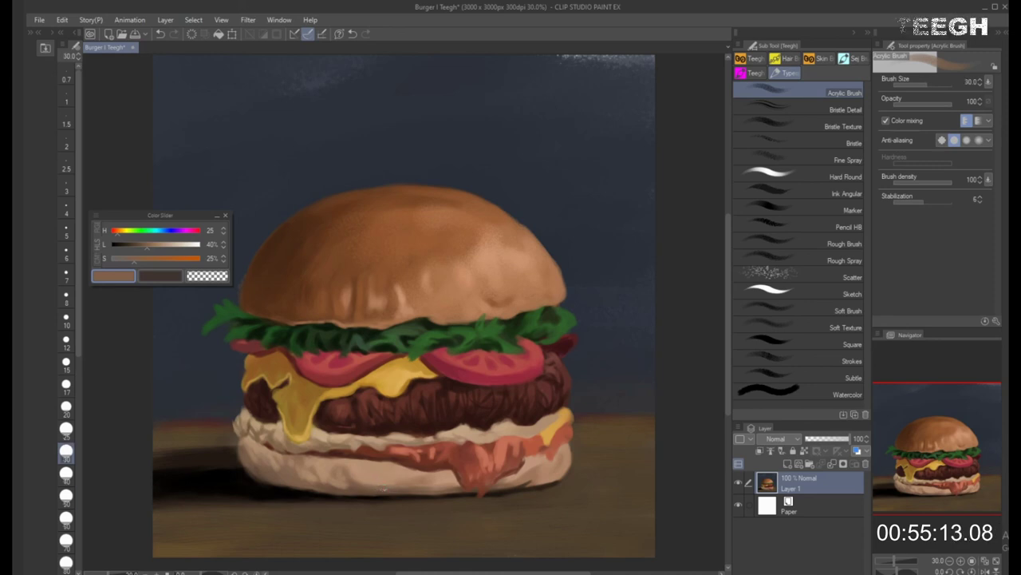
pyautogui.press(']')
pyautogui.press('[')
pyautogui.press('[')
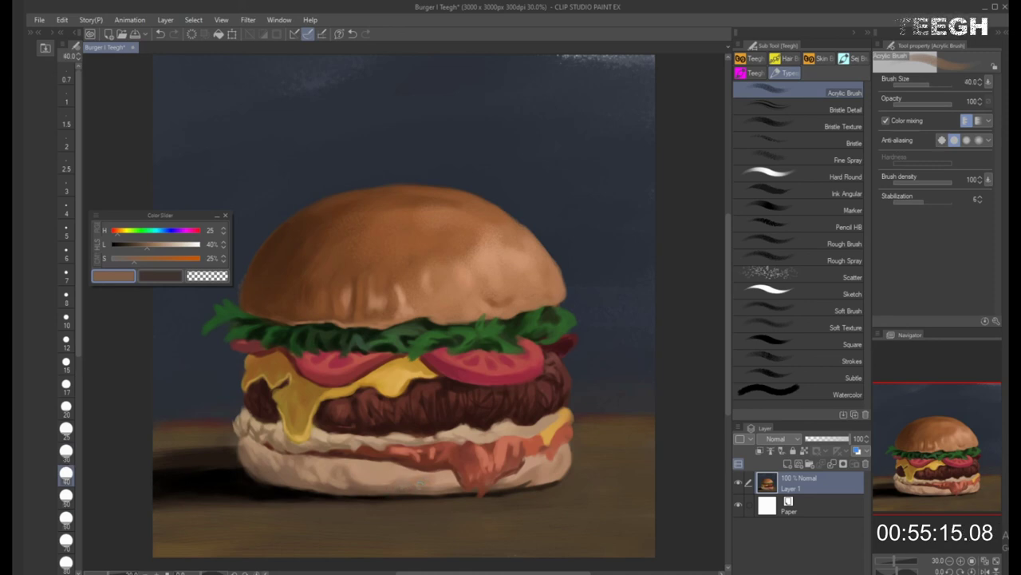
pyautogui.press('[')
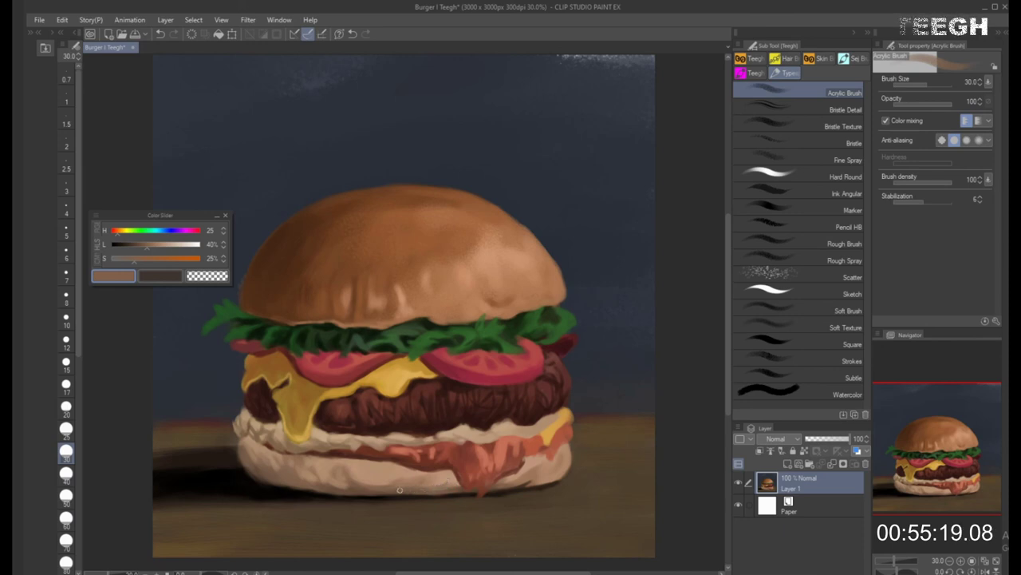
pyautogui.press(']')
pyautogui.press(']')
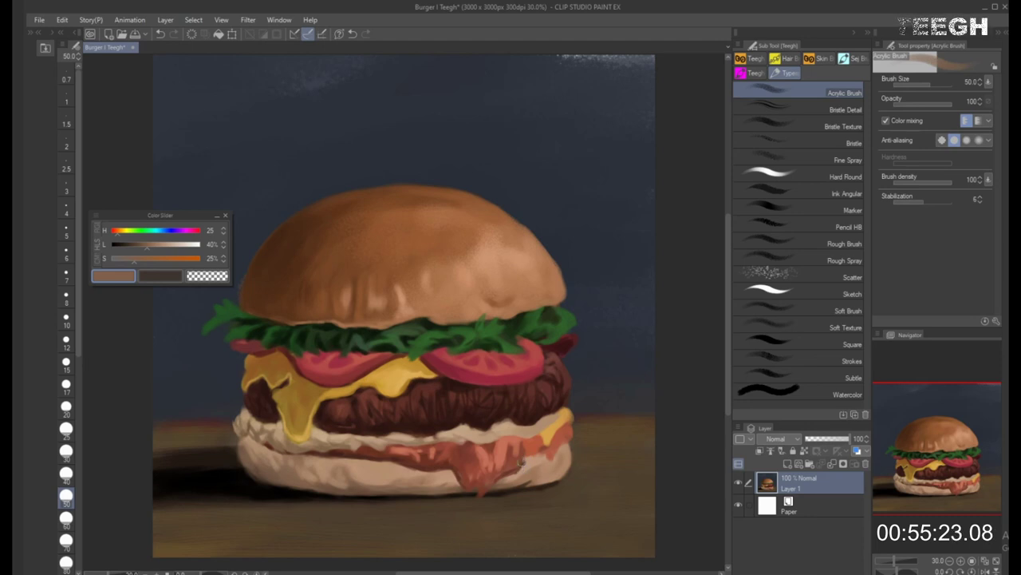
# Paint the sauce drip's right side with sampled reddish browns at brush size 50
pyautogui.keyDown('alt'); pyautogui.click(518, 463); pyautogui.keyUp('alt')
pyautogui.keyDown('alt'); pyautogui.click(519, 463); pyautogui.keyUp('alt')
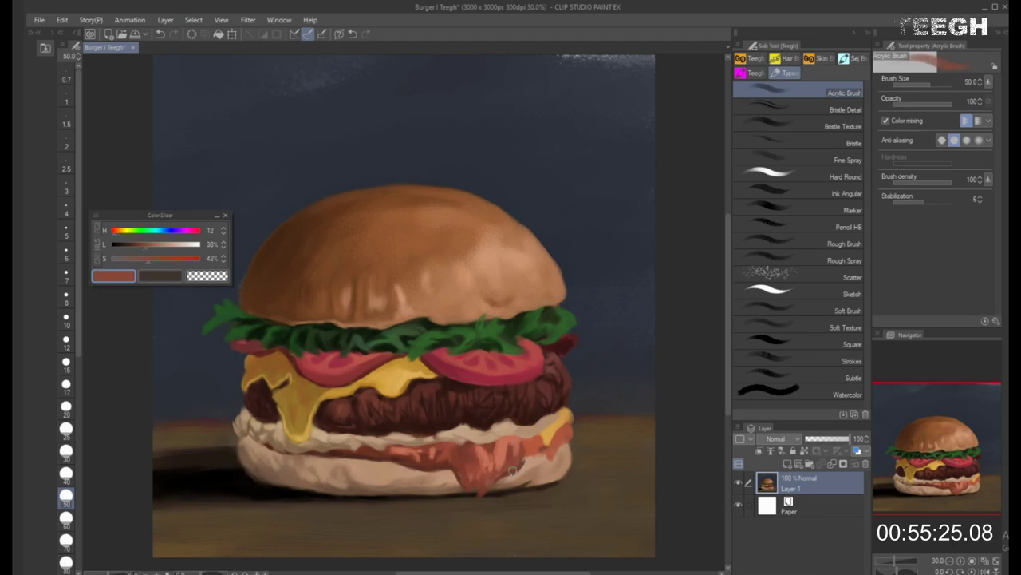
pyautogui.keyDown('alt'); pyautogui.click(520, 468); pyautogui.keyUp('alt')
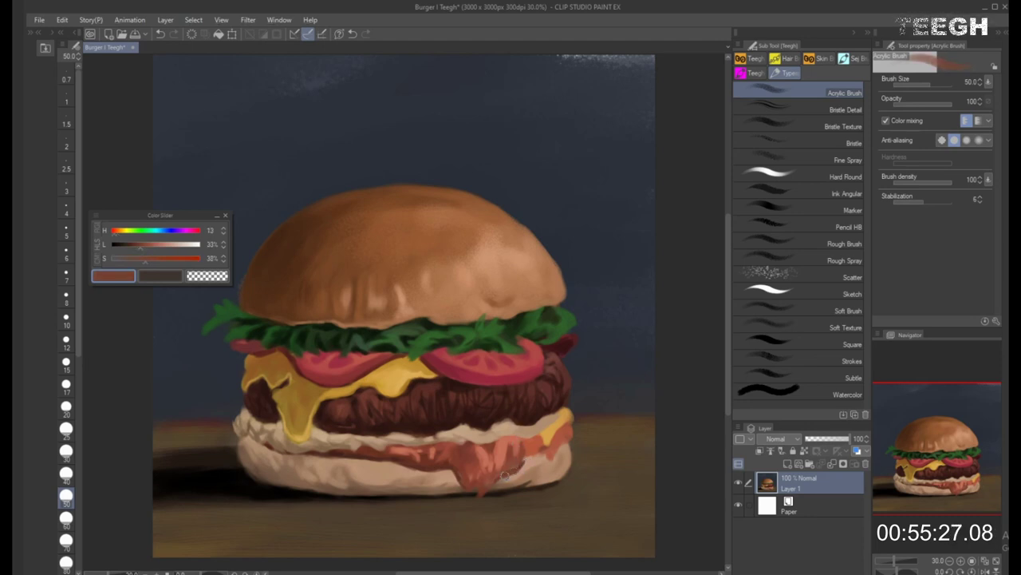
# Add dark red shading to the sauce strip left of the drip with a sampled colour, brush size 30 and 20
pyautogui.press('[')
pyautogui.press('[')
pyautogui.keyDown('alt'); pyautogui.click(396, 454); pyautogui.keyUp('alt')
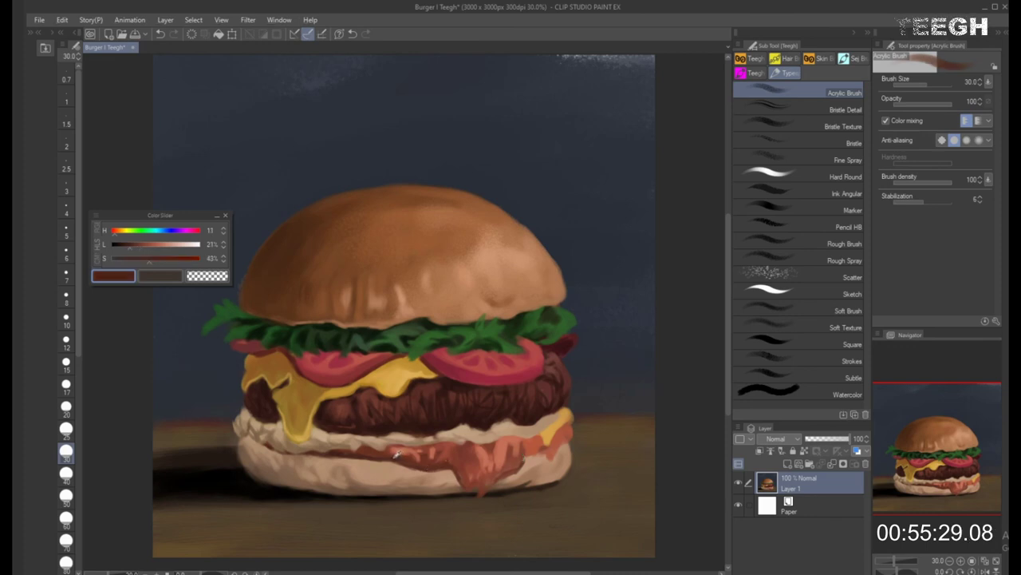
pyautogui.press('[')
pyautogui.press('[')
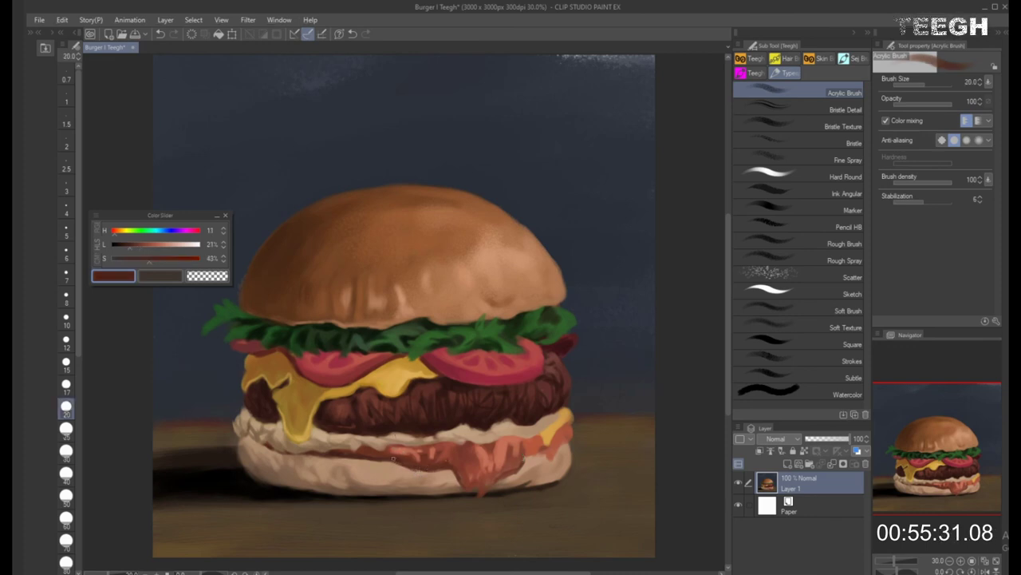
# Define the sauce drip's left edge and pointed tip with the same dark red, brush size 25 to 30
pyautogui.press(']')
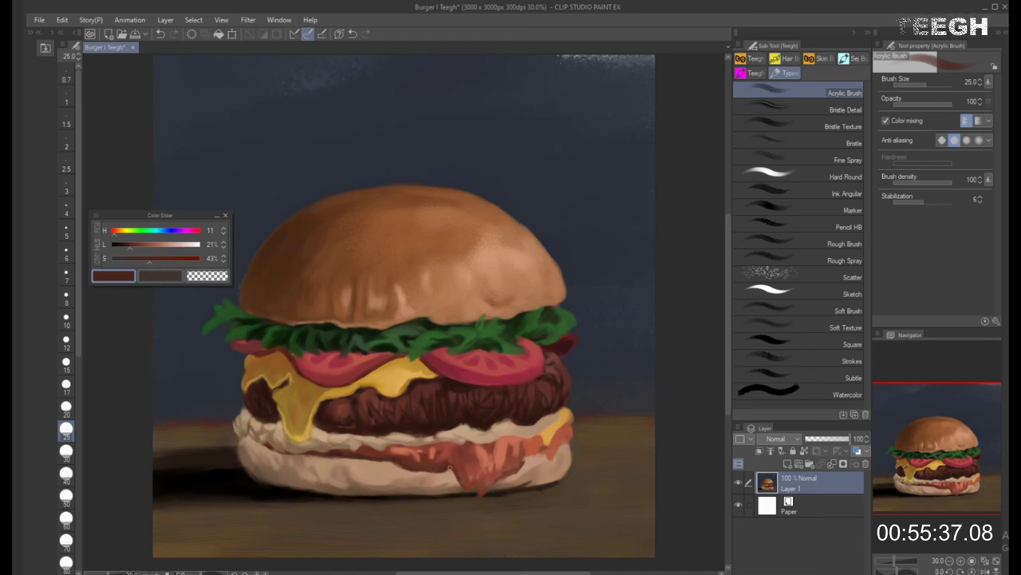
pyautogui.press(']')
pyautogui.press(']')
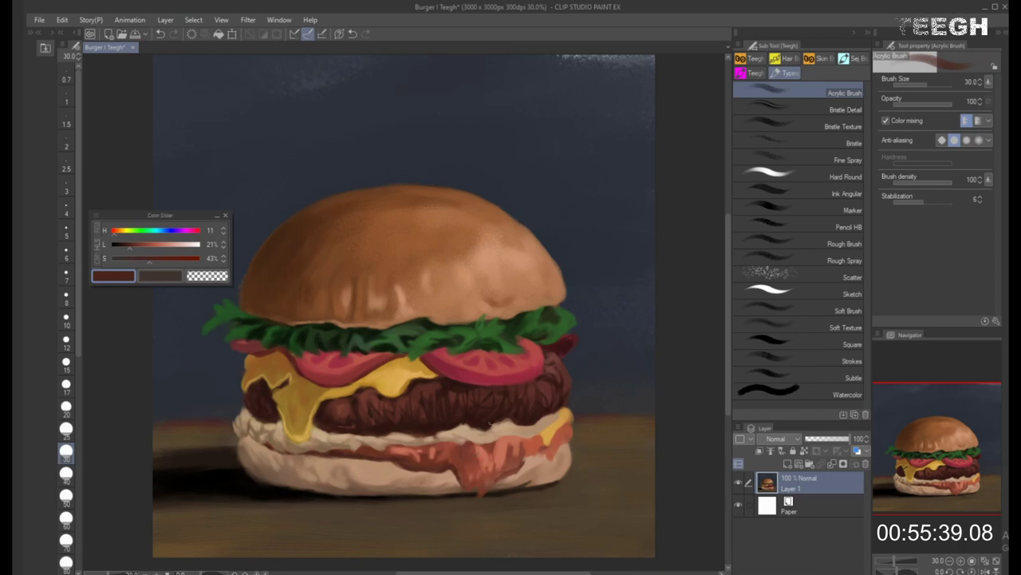
pyautogui.press(']')
pyautogui.press('[')
pyautogui.press('[')
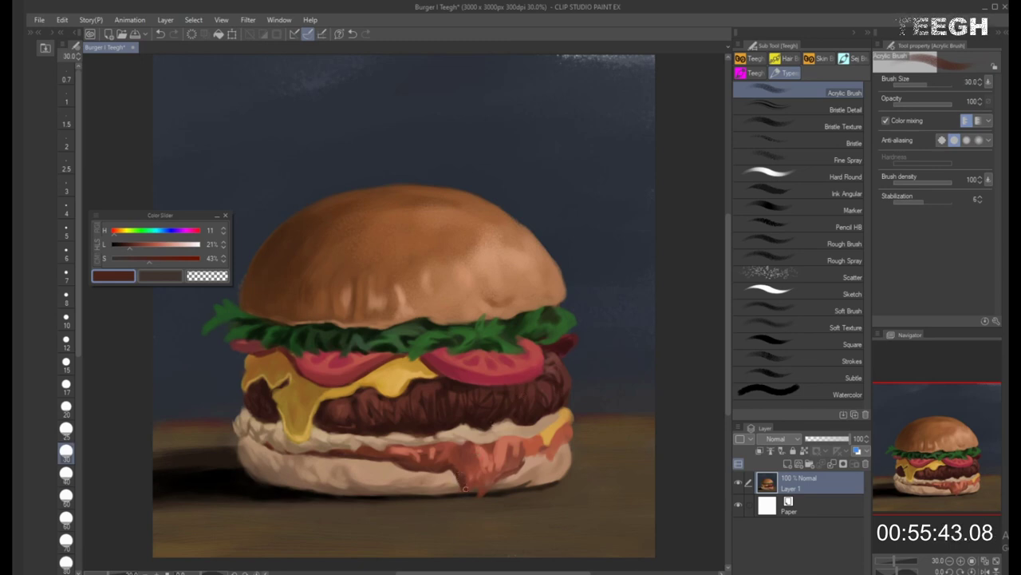
pyautogui.press('[')
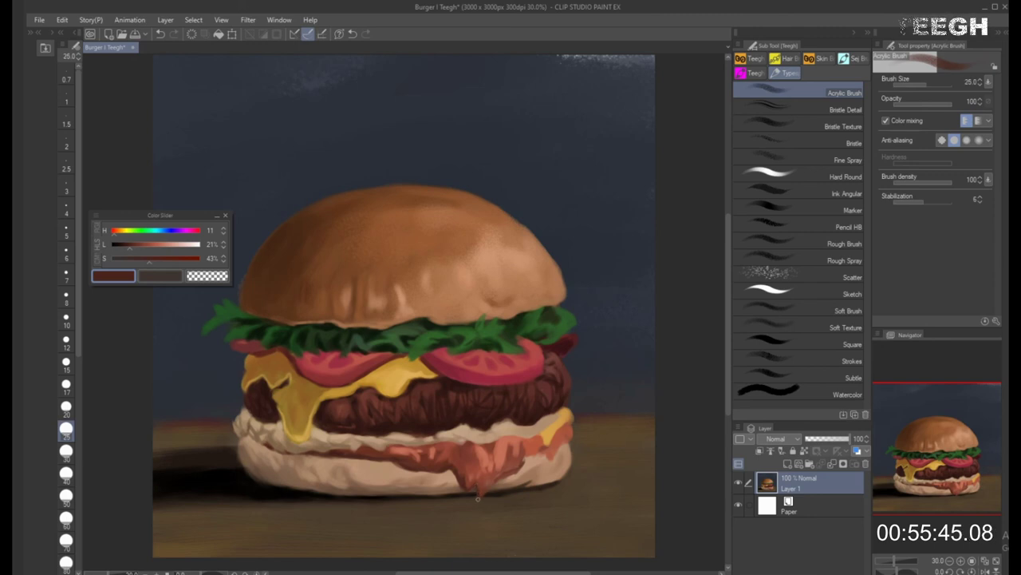
pyautogui.press(']')
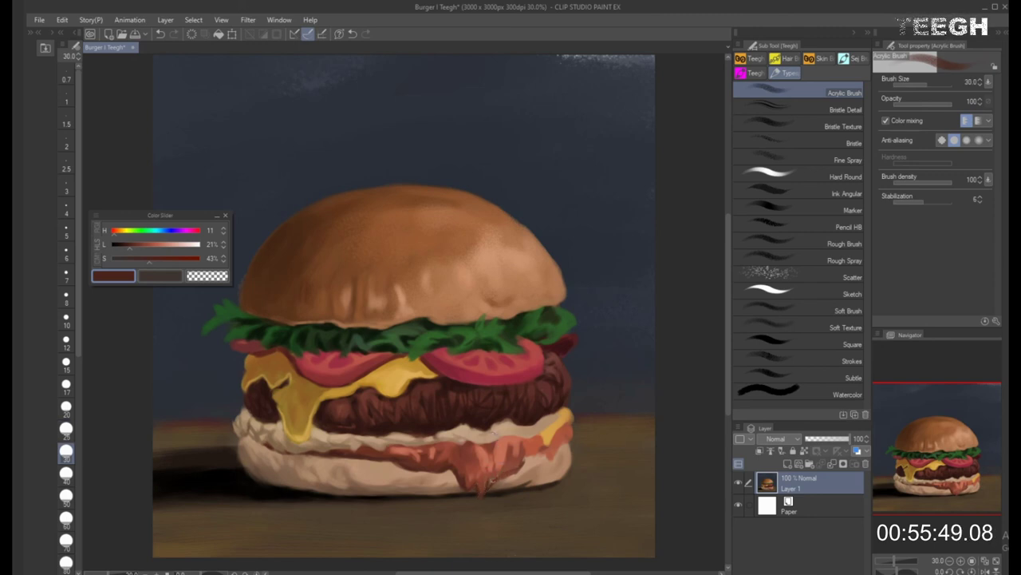
# Darken the drip's right edge and the sauce below the cheese corner with dark red, brush size 25 to 40
pyautogui.press('[')
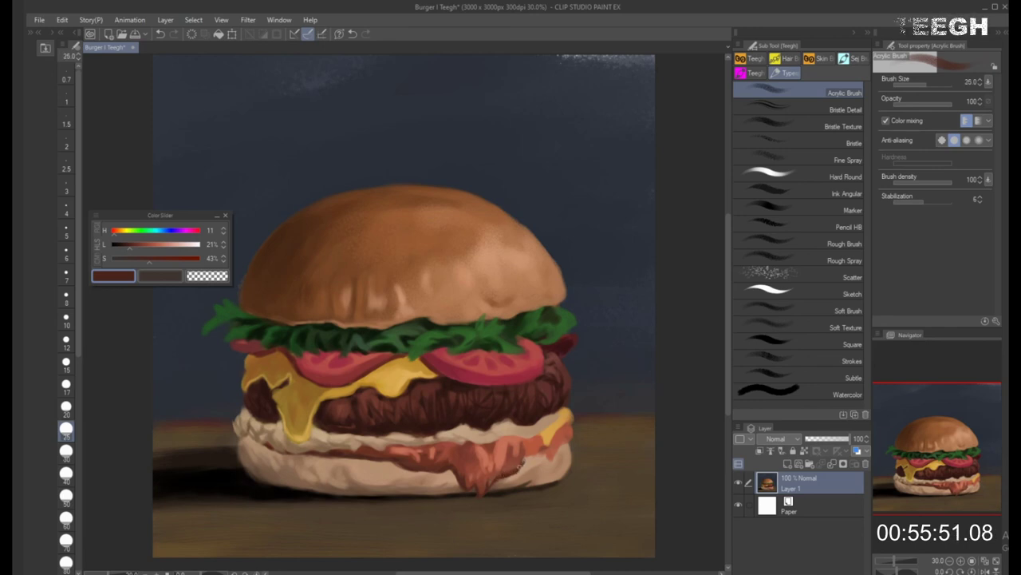
pyautogui.press(']')
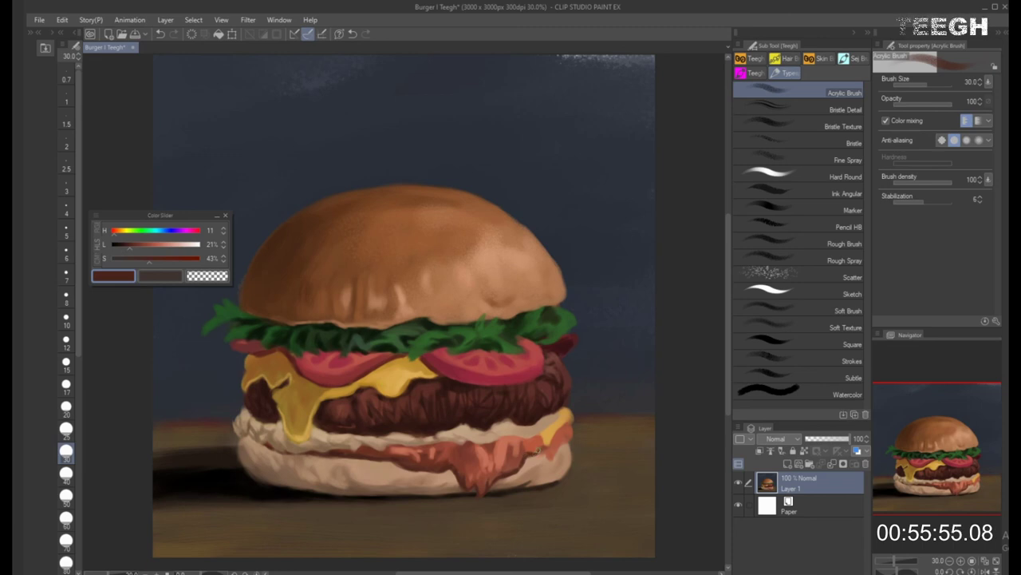
pyautogui.press(']')
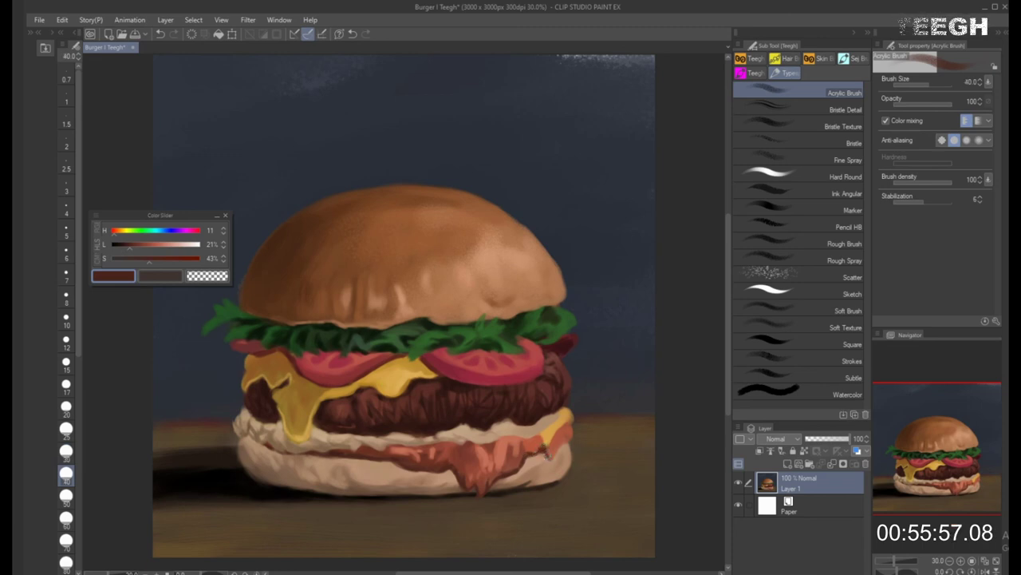
pyautogui.press('[')
pyautogui.press('[')
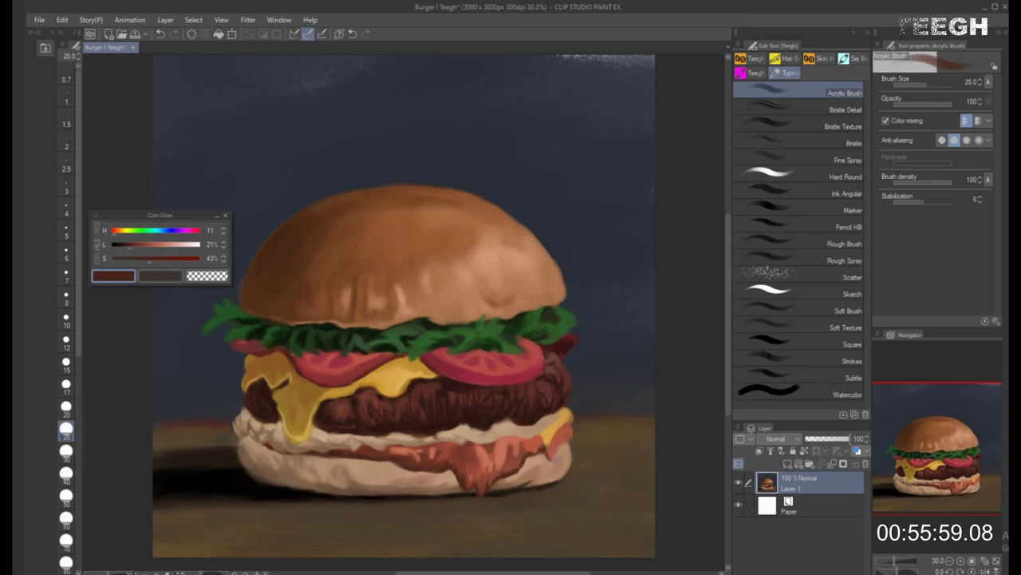
pyautogui.press(']')
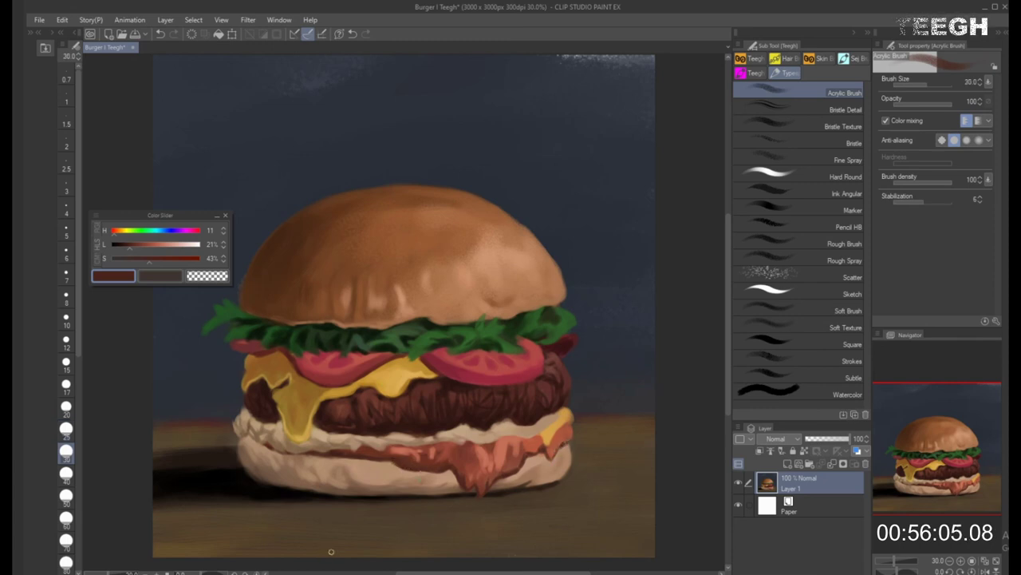
# Paint highlights on the sauce strip left of the drip with sampled orange-red, brush size 30 to 40
pyautogui.keyDown('alt'); pyautogui.click(411, 446); pyautogui.keyUp('alt')
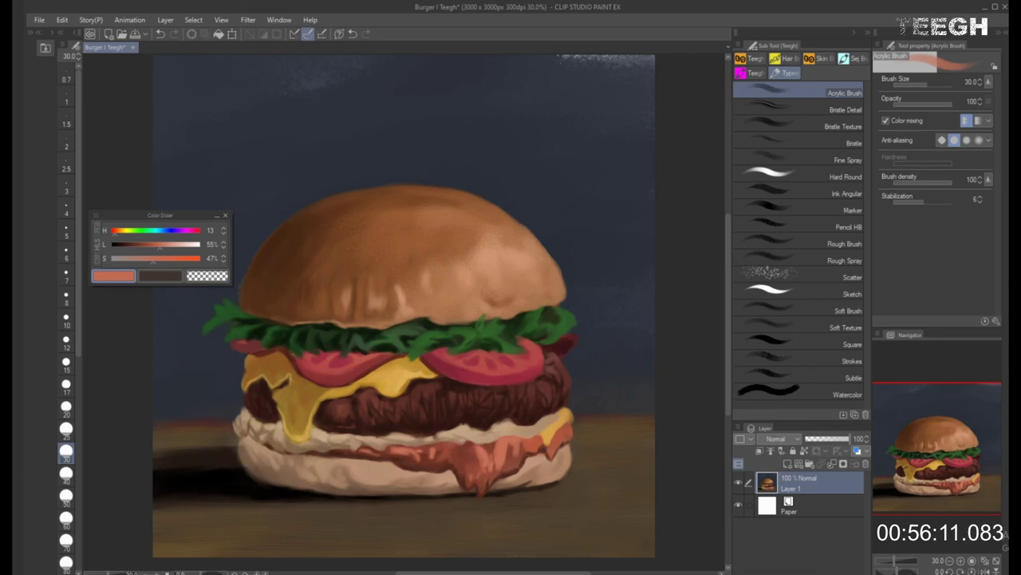
pyautogui.press(']')
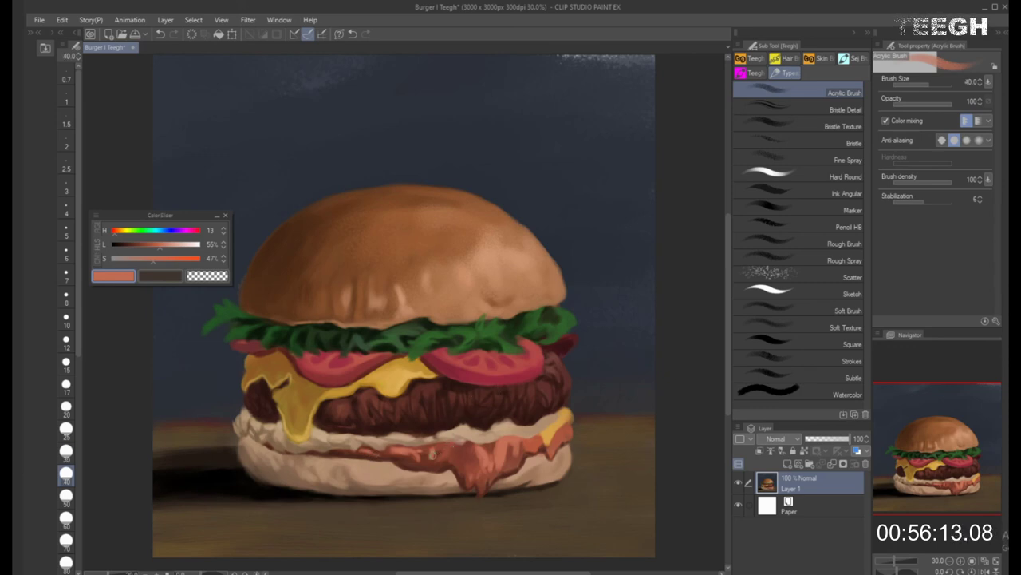
pyautogui.press('[')
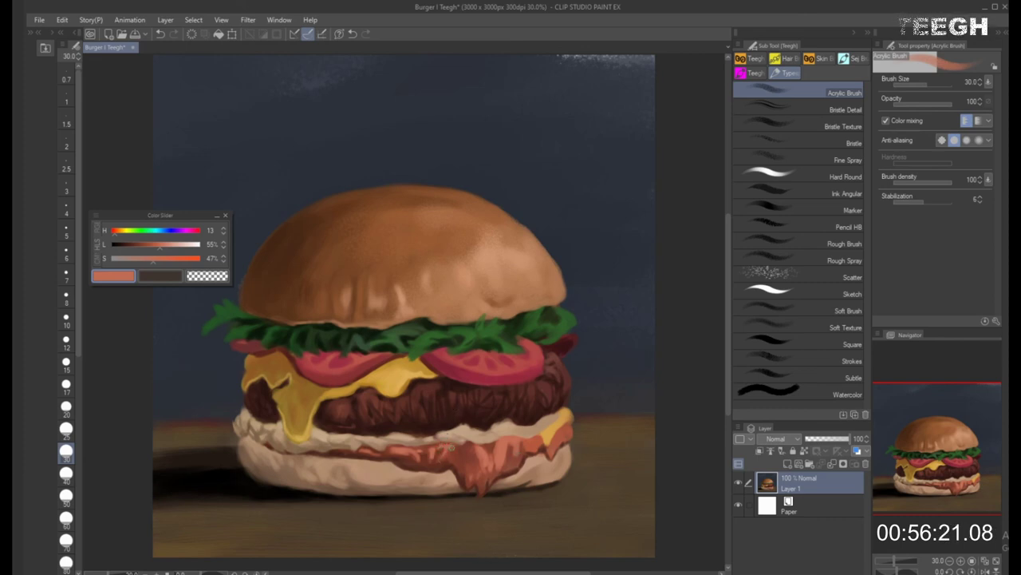
# Add orange-red highlights down the left side of the sauce drip, brush size 20 to 40
pyautogui.press('[')
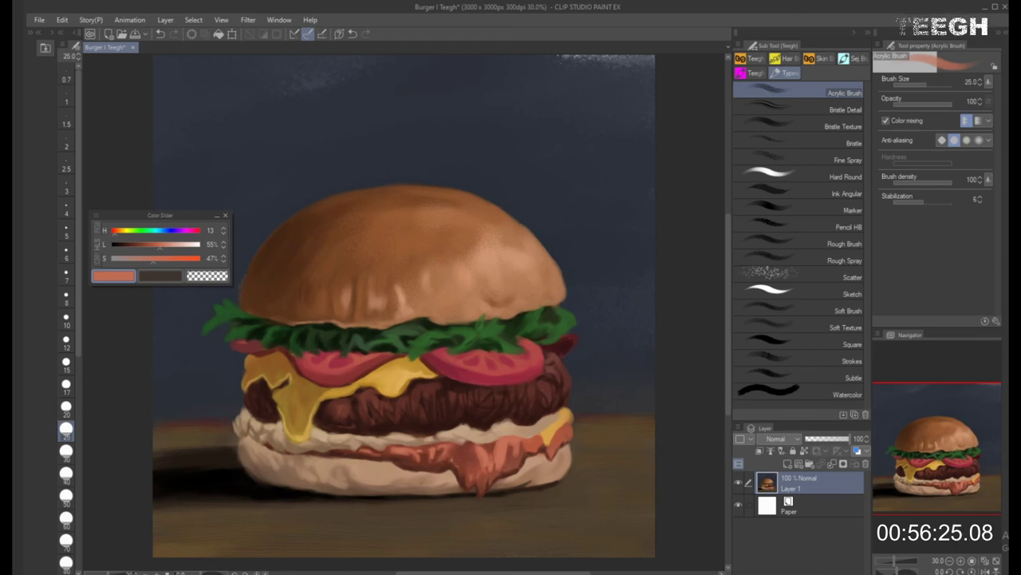
pyautogui.press(']')
pyautogui.press(']')
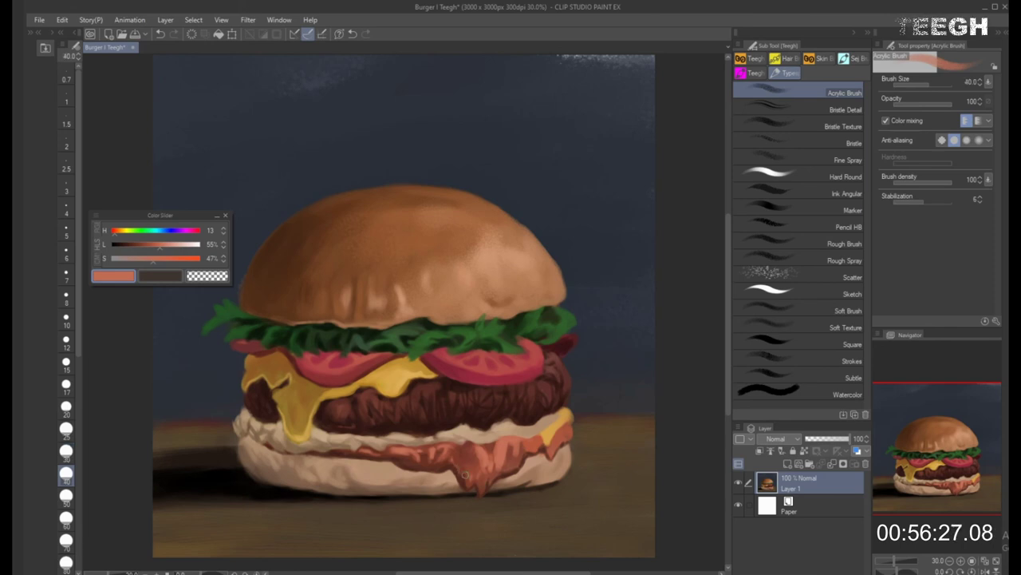
pyautogui.press('[')
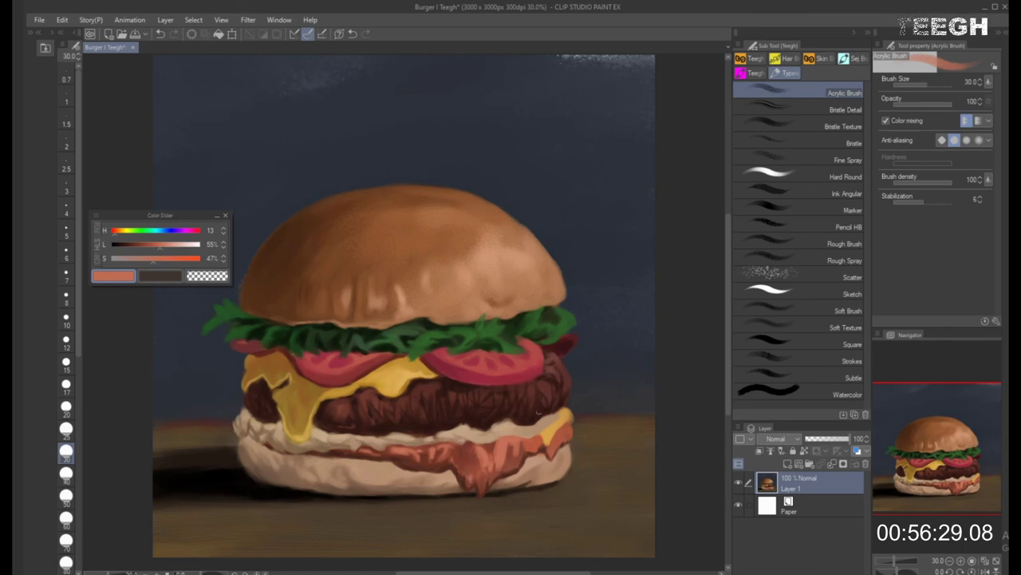
pyautogui.press('[')
pyautogui.press('[')
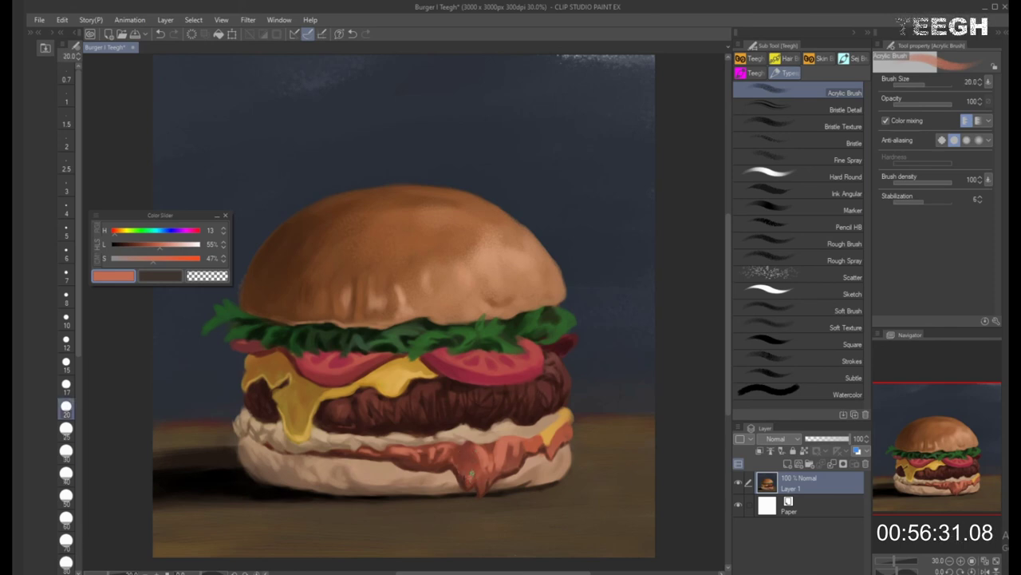
# Paint orange-red highlights across the centre and right side of the sauce drip, brush size 25 to 40
pyautogui.press(']')
pyautogui.press(']')
pyautogui.press(']')
pyautogui.press('[')
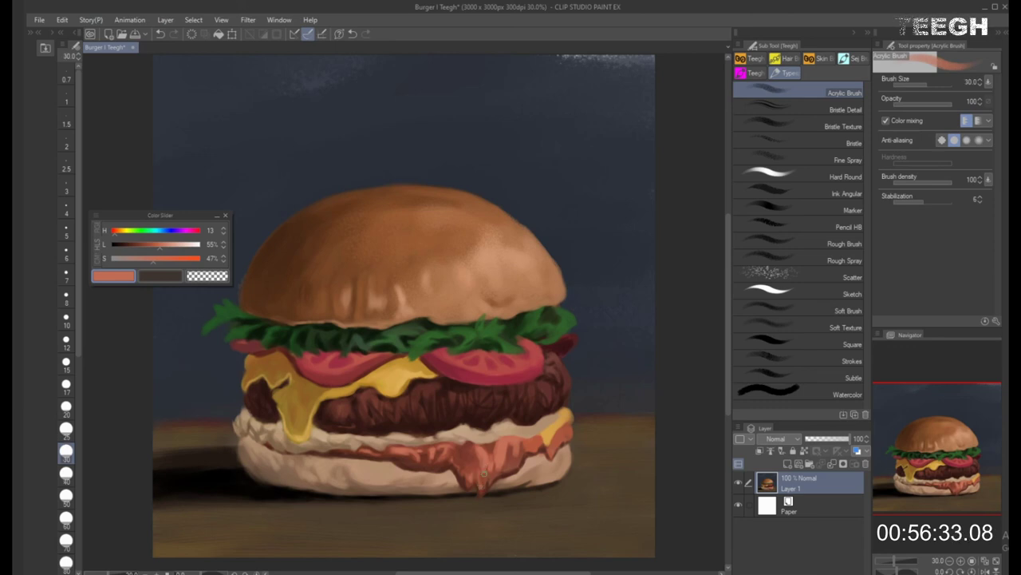
pyautogui.press(']')
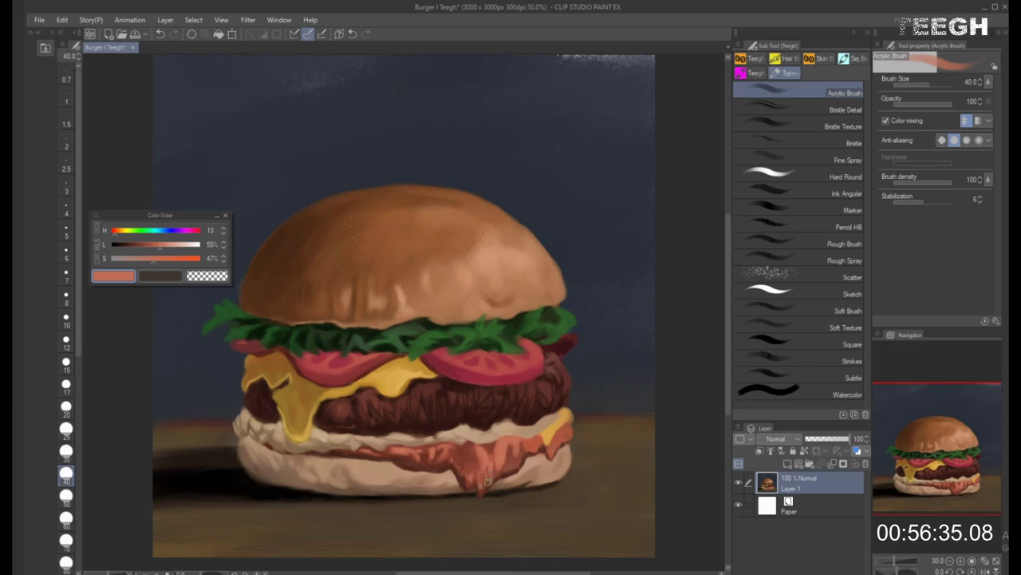
pyautogui.press('[')
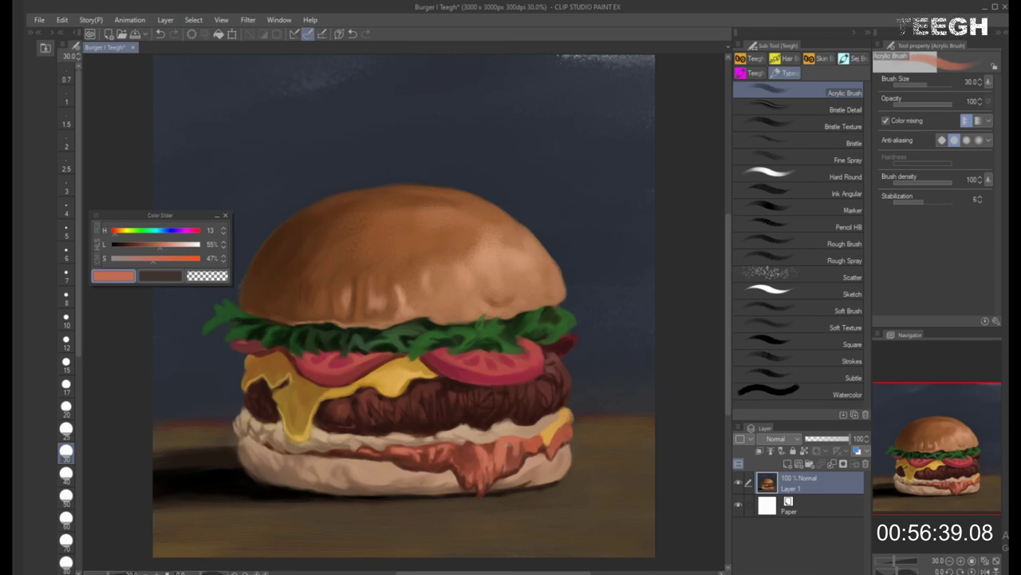
pyautogui.press('[')
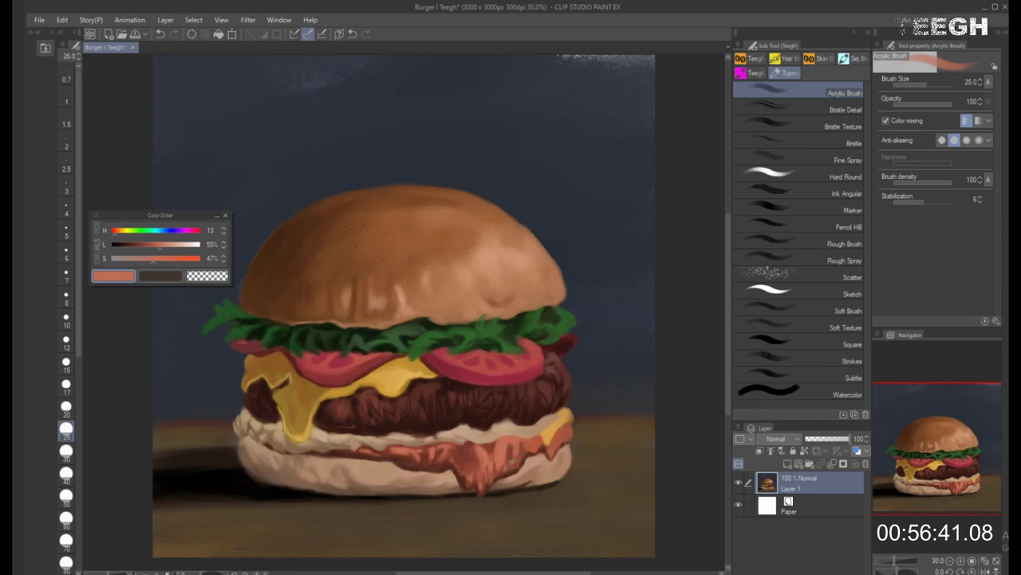
pyautogui.press(']')
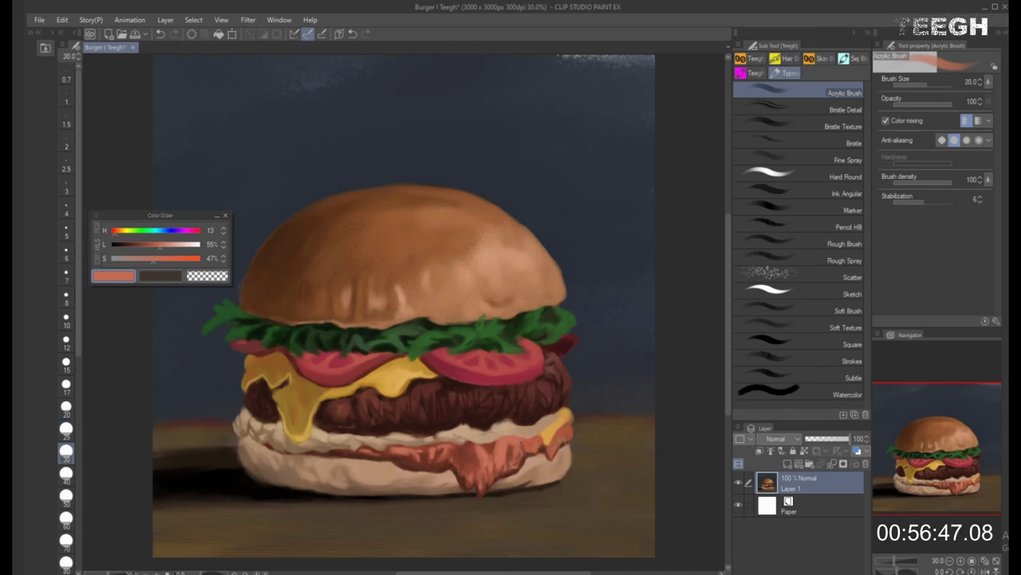
# Shade the middle of the left cheese drip with a sampled brown-orange darkened to 30% lightness, brush size 50 to 70
pyautogui.keyDown('alt'); pyautogui.click(308, 393); pyautogui.keyUp('alt')
pyautogui.press(']')
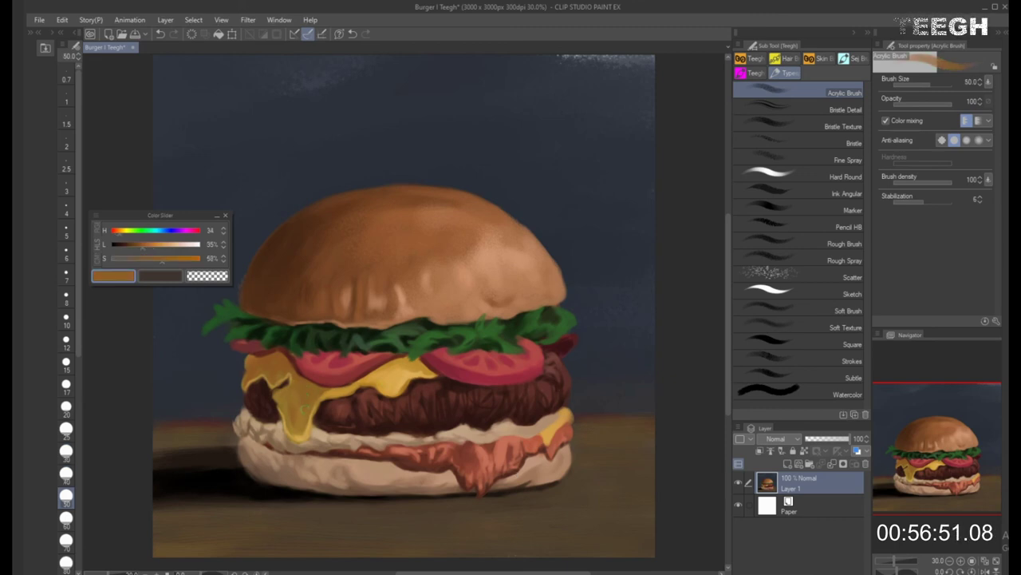
pyautogui.click(138, 244)
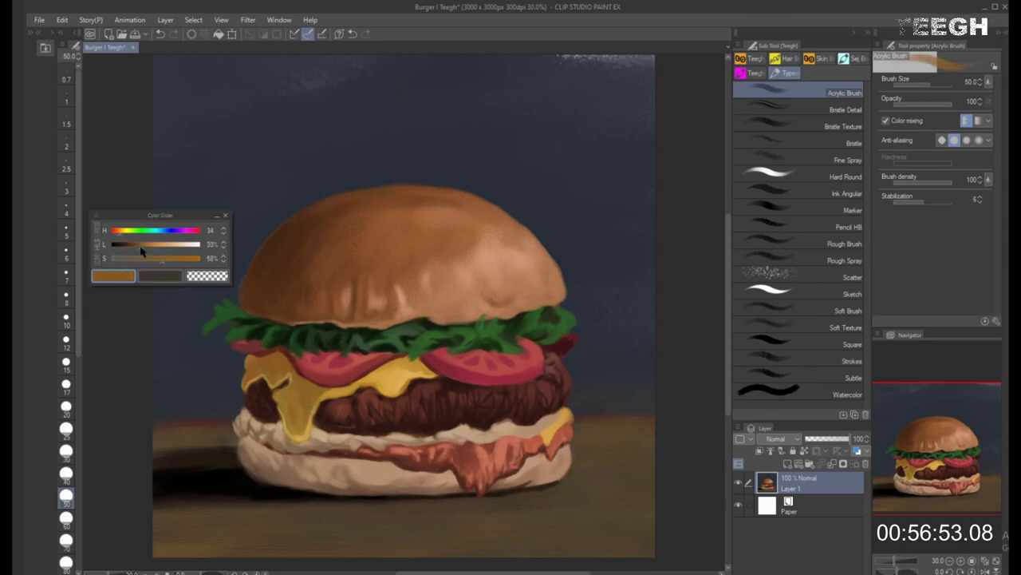
pyautogui.press('[')
pyautogui.press('[')
pyautogui.press(']')
pyautogui.press(']')
pyautogui.press(']')
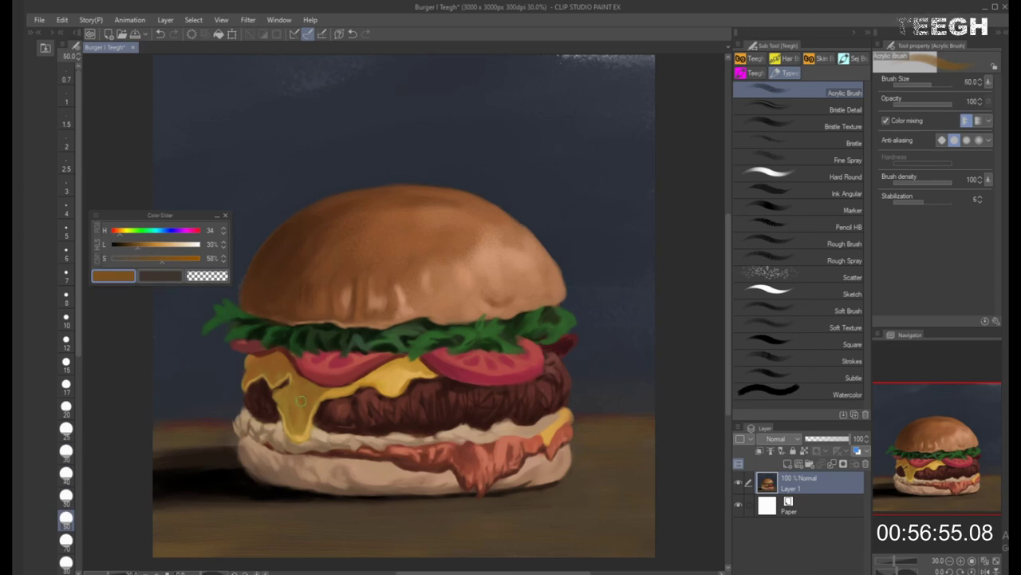
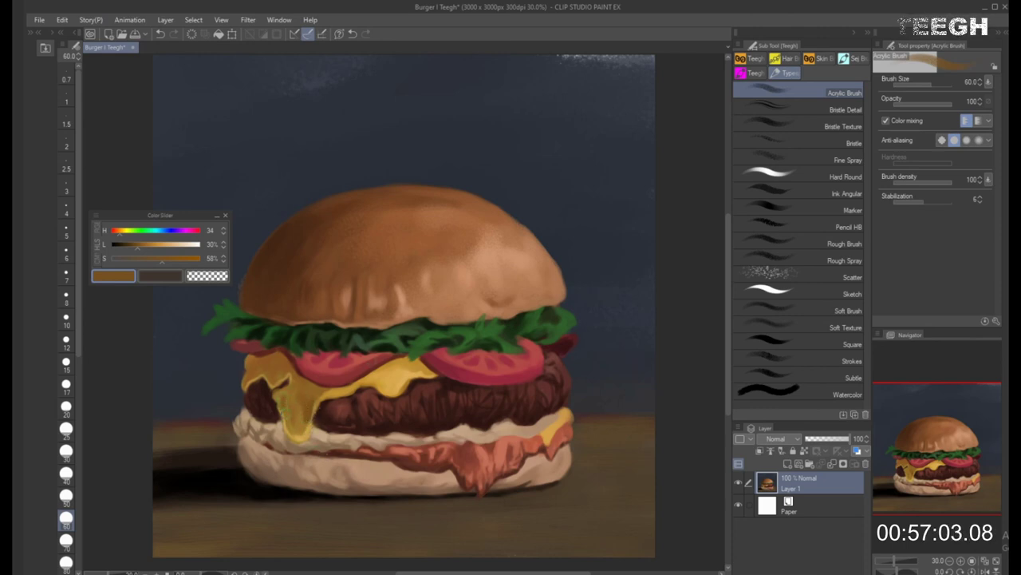
pyautogui.press(']')
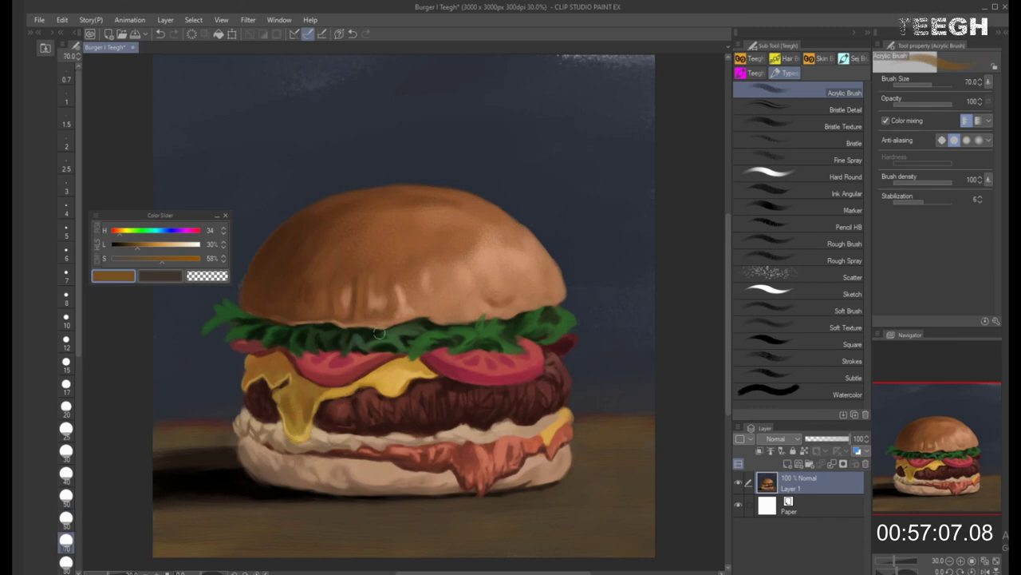
pyautogui.press('[')
pyautogui.press('[')
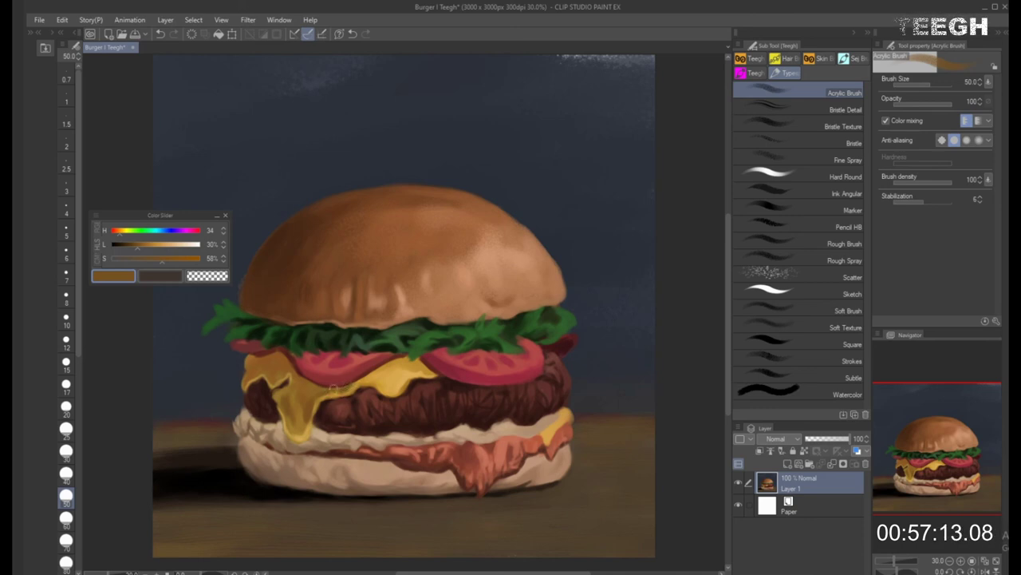
# Blend shadow and light on the cheese strip right of the drip with sampled brown-orange and yellow, brush size 40 to 50
pyautogui.keyDown('alt'); pyautogui.click(331, 388); pyautogui.keyUp('alt')
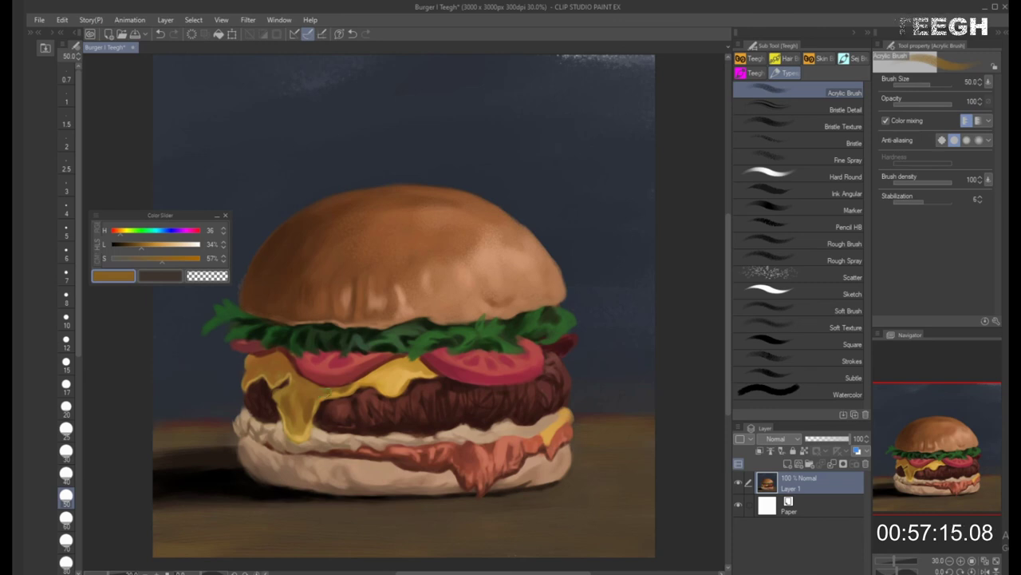
pyautogui.keyDown('alt'); pyautogui.click(372, 376); pyautogui.keyUp('alt')
pyautogui.keyDown('alt'); pyautogui.click(356, 384); pyautogui.keyUp('alt')
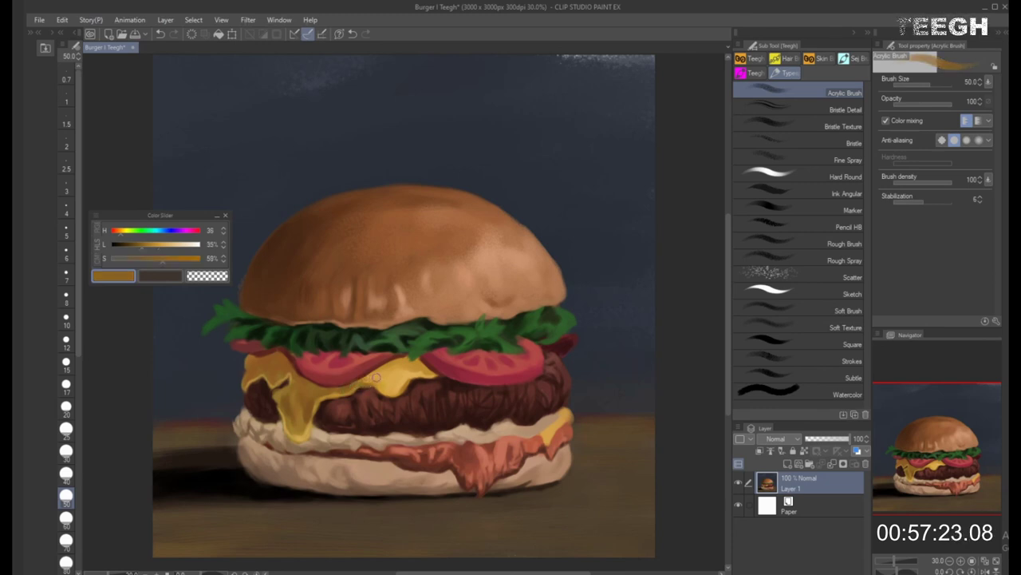
pyautogui.keyDown('alt'); pyautogui.click(378, 376); pyautogui.keyUp('alt')
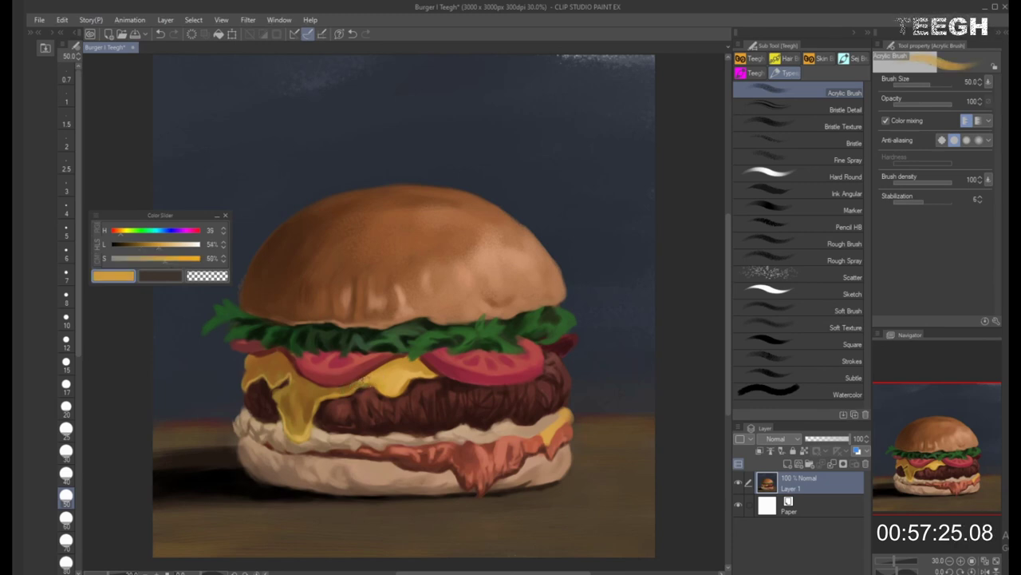
pyautogui.keyDown('alt'); pyautogui.click(370, 383); pyautogui.keyUp('alt')
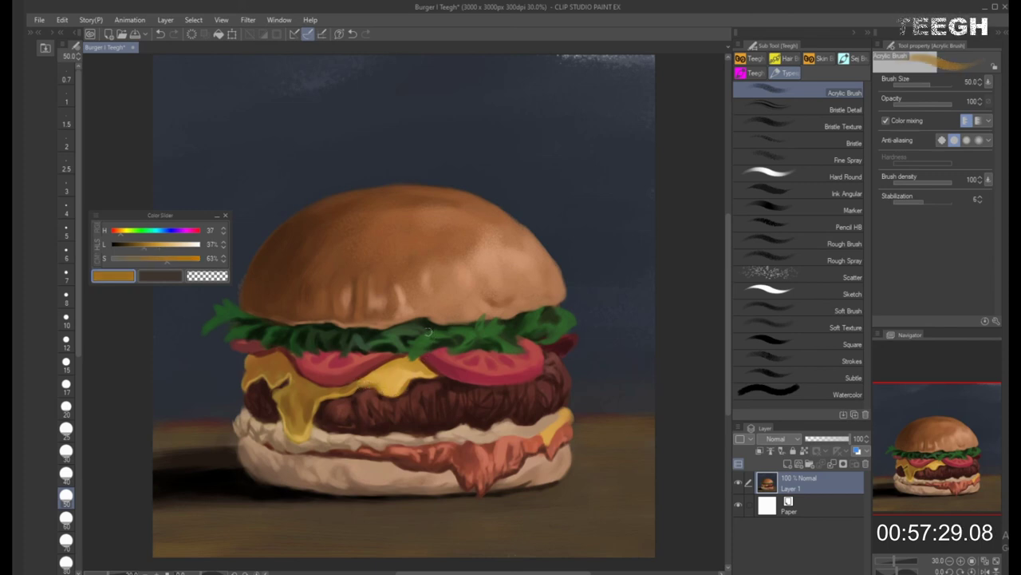
pyautogui.keyDown('alt'); pyautogui.click(372, 375); pyautogui.keyUp('alt')
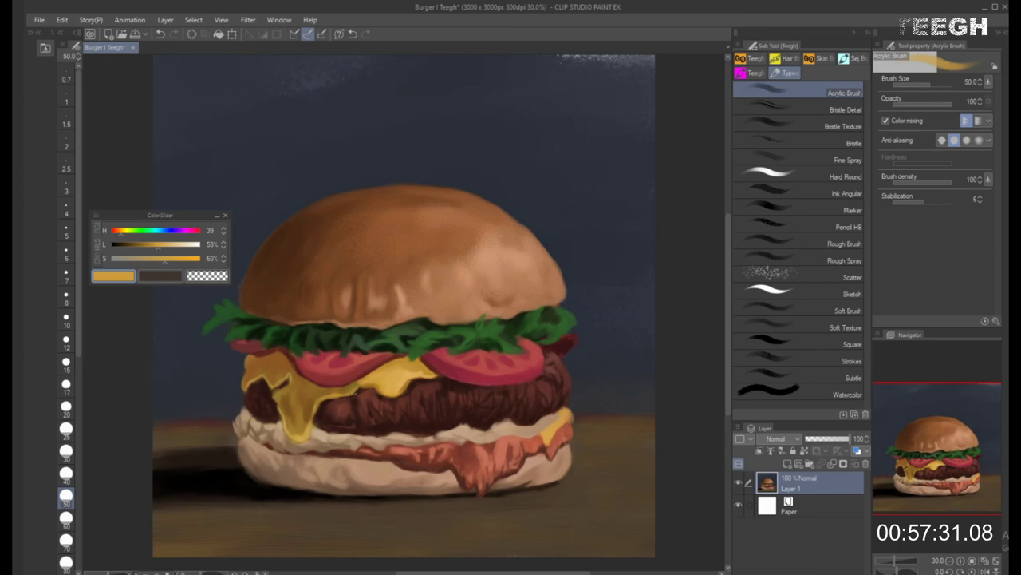
pyautogui.press('[')
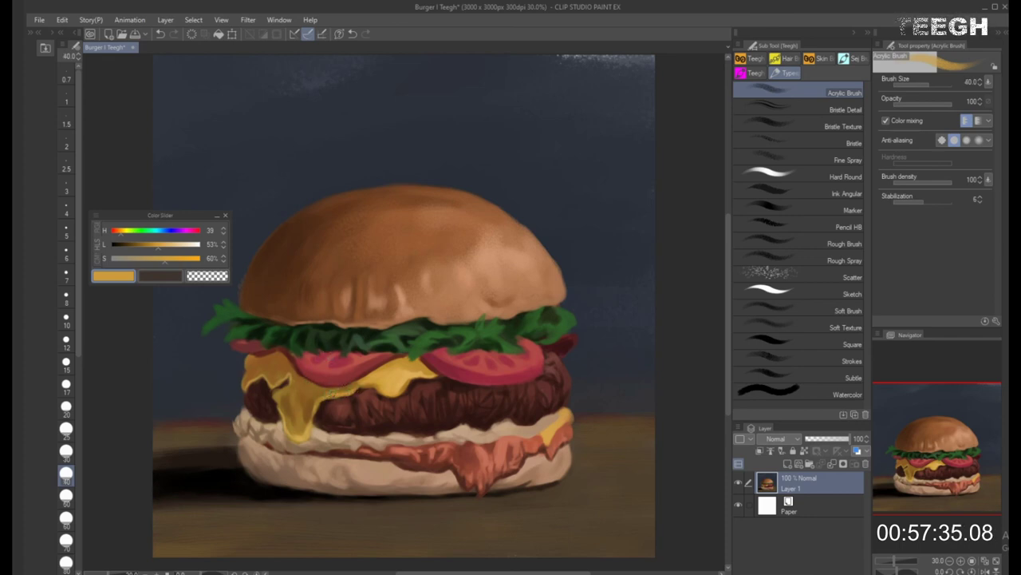
# Soften the cheese below the left tomato and along the drip with sampled ochre tones, brush size 40 to 60
pyautogui.keyDown('alt'); pyautogui.click(331, 392); pyautogui.keyUp('alt')
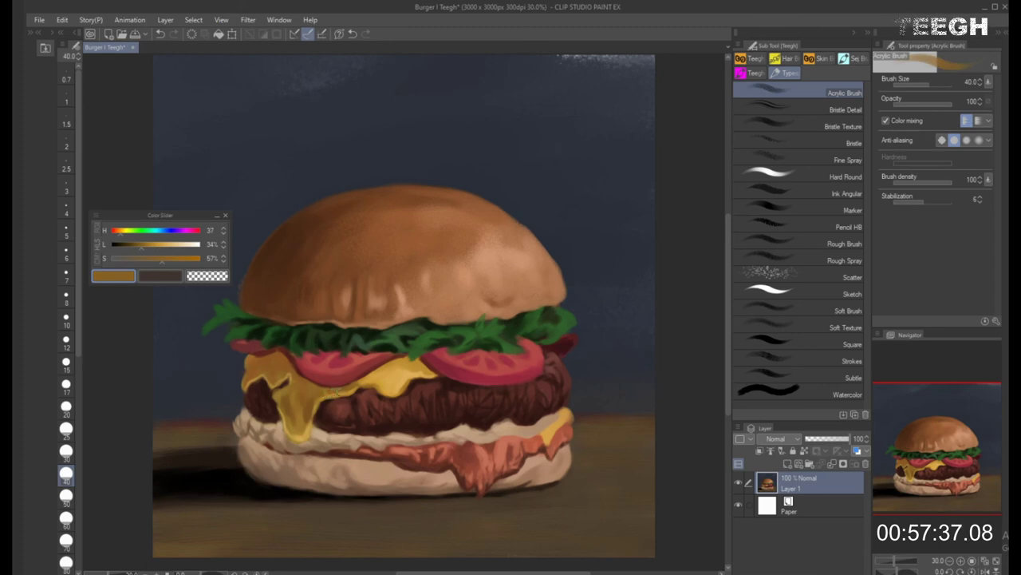
pyautogui.keyDown('alt'); pyautogui.click(346, 389); pyautogui.keyUp('alt')
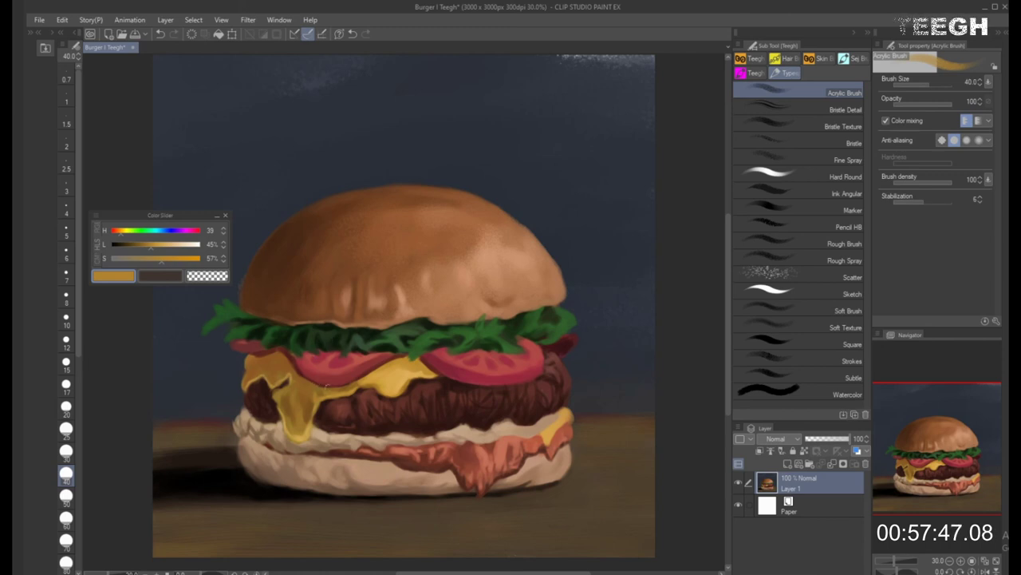
pyautogui.press(']')
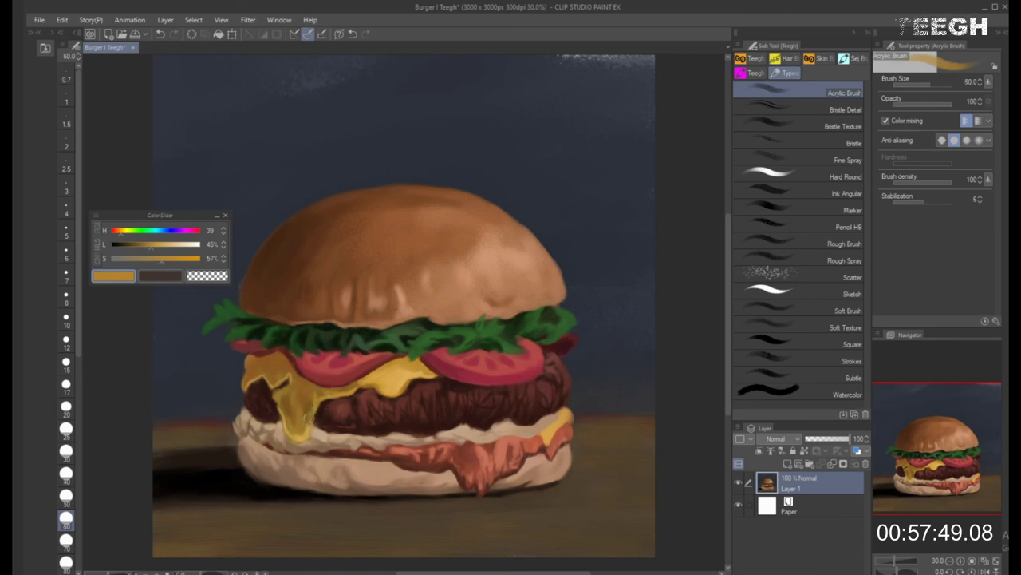
pyautogui.press('[')
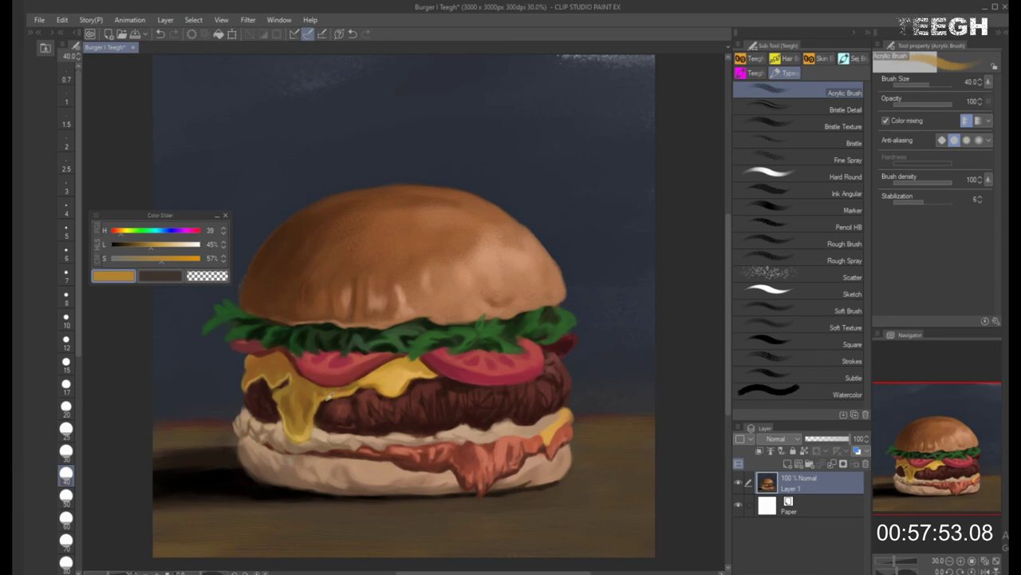
# Refine the cheese drip's edges against the patty with sampled dark brown and ochre tones, brush size 40
pyautogui.keyDown('alt'); pyautogui.click(321, 413); pyautogui.keyUp('alt')
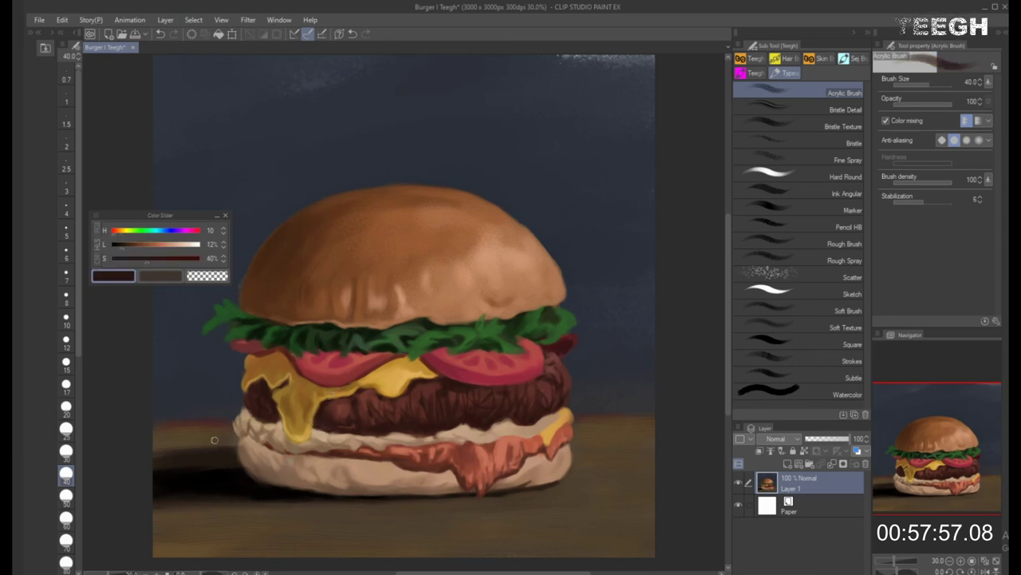
pyautogui.keyDown('alt'); pyautogui.click(278, 416); pyautogui.keyUp('alt')
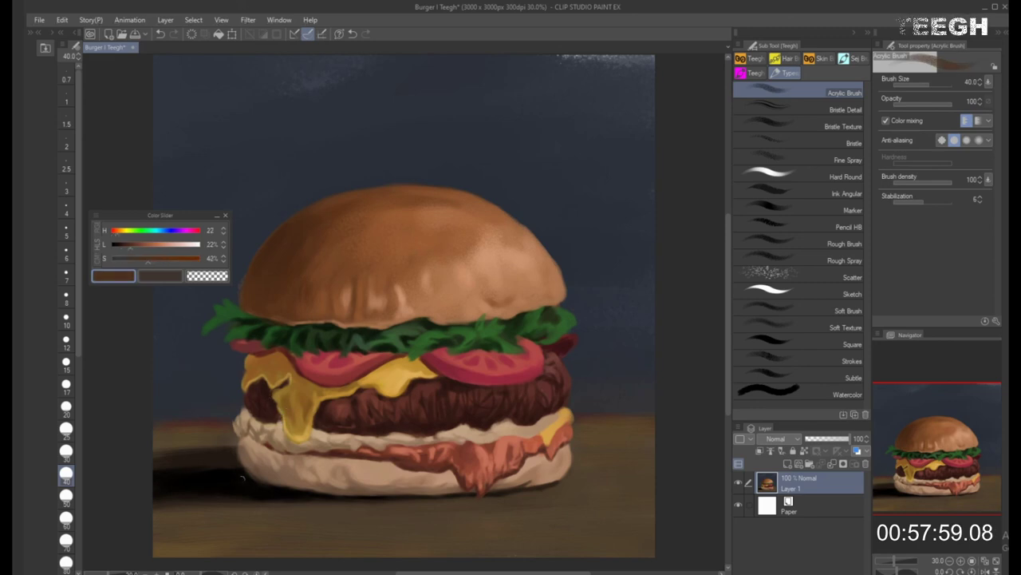
pyautogui.keyDown('alt'); pyautogui.click(286, 403); pyautogui.keyUp('alt')
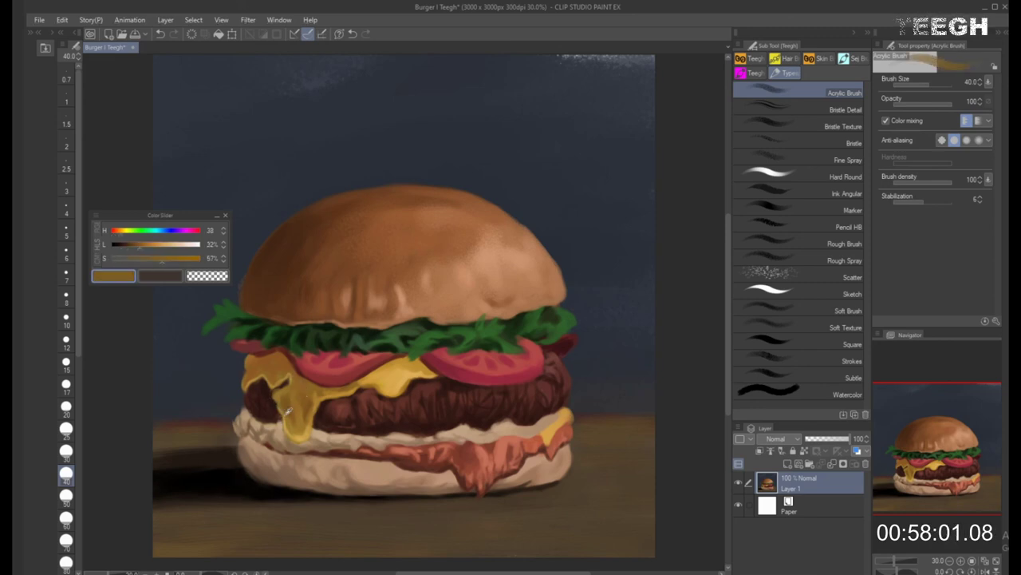
pyautogui.keyDown('alt'); pyautogui.click(289, 420); pyautogui.keyUp('alt')
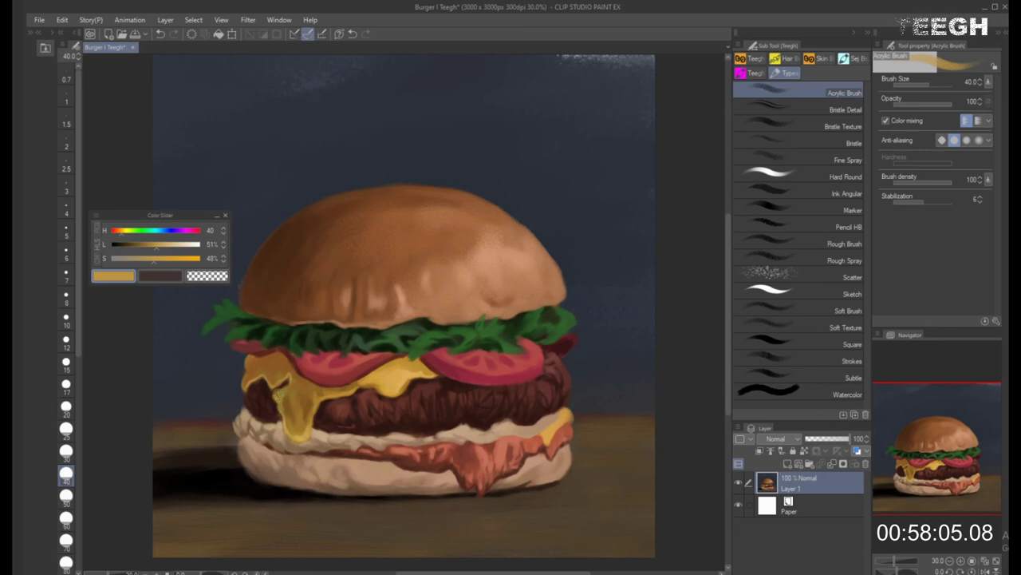
pyautogui.keyDown('alt'); pyautogui.click(291, 383); pyautogui.keyUp('alt')
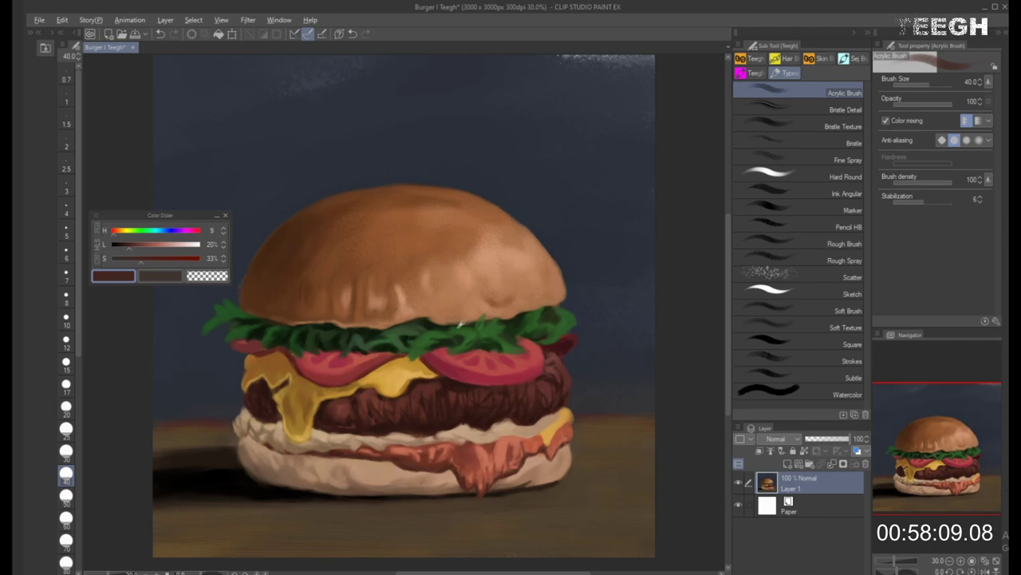
pyautogui.press('alt')
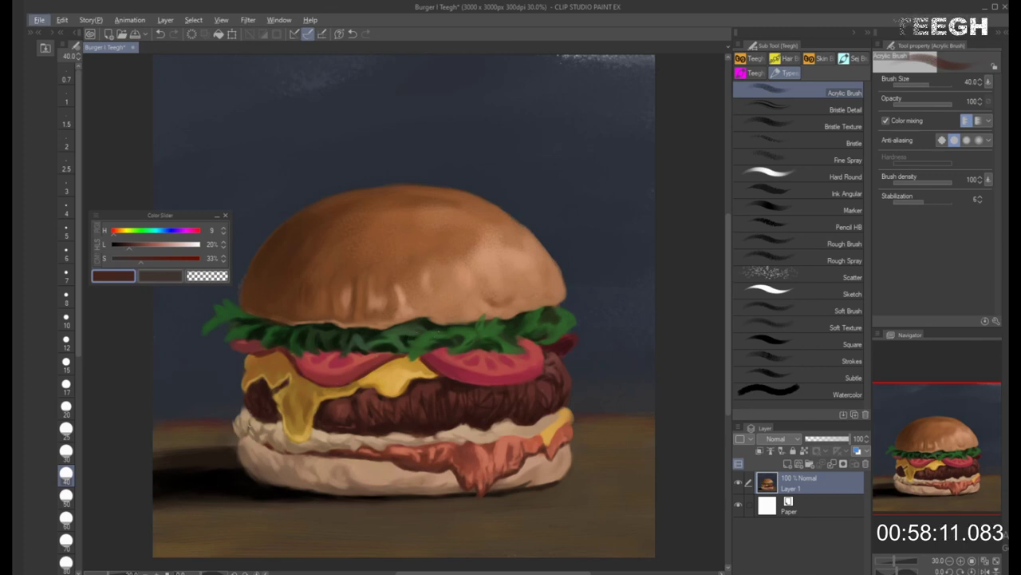
# Blend the cheese drip down to its rounded tip with sampled ochre and lighter yellow, brush size 70
pyautogui.keyDown('alt'); pyautogui.click(281, 397); pyautogui.keyUp('alt')
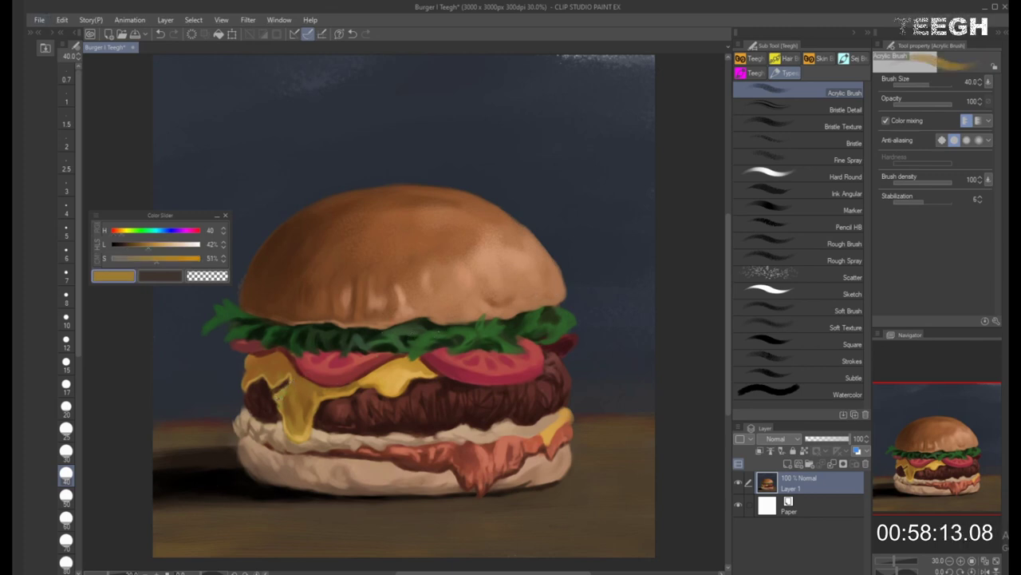
pyautogui.press(']')
pyautogui.press(']')
pyautogui.press(']')
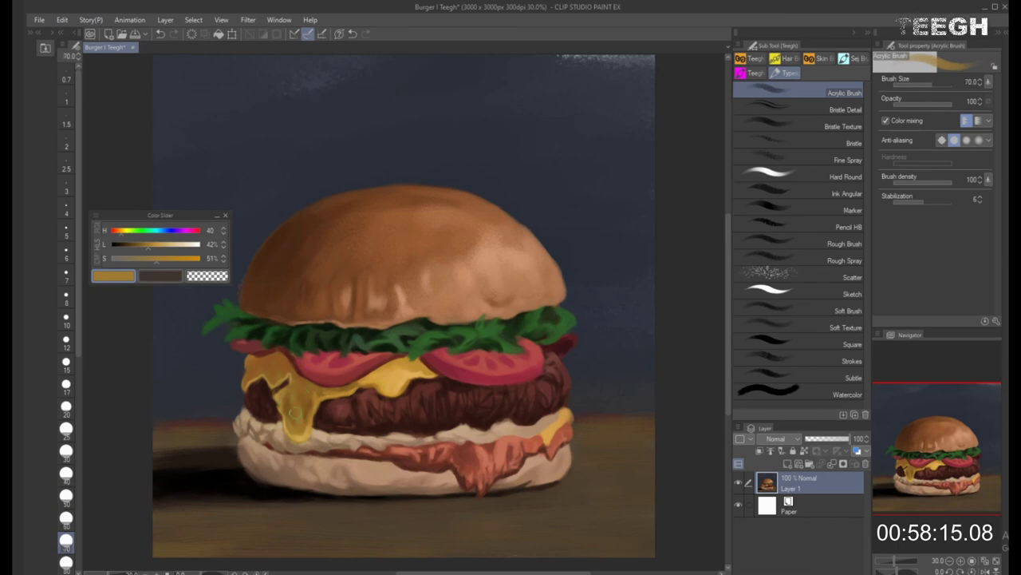
pyautogui.keyDown('alt'); pyautogui.click(301, 434); pyautogui.keyUp('alt')
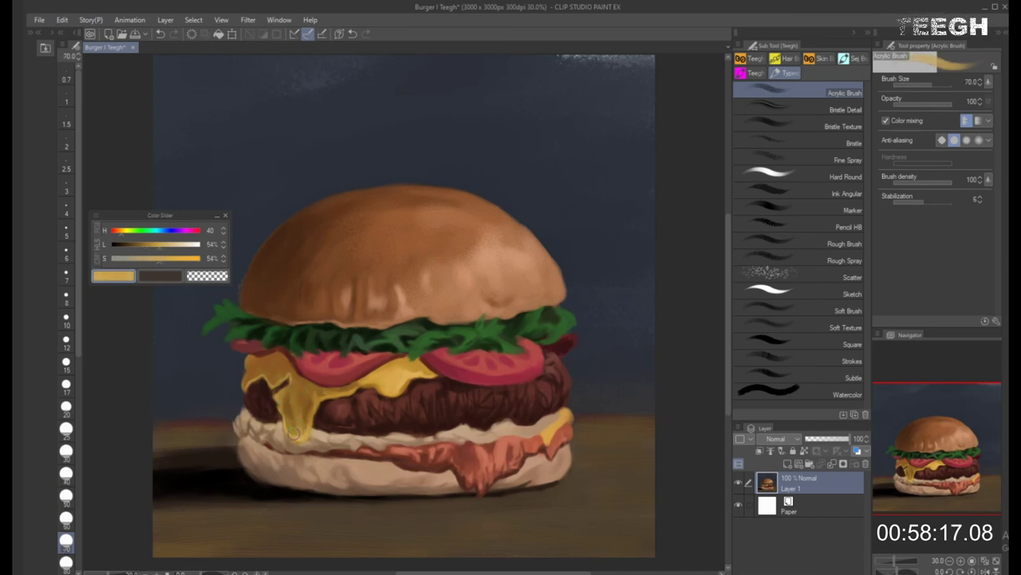
pyautogui.click(301, 435)
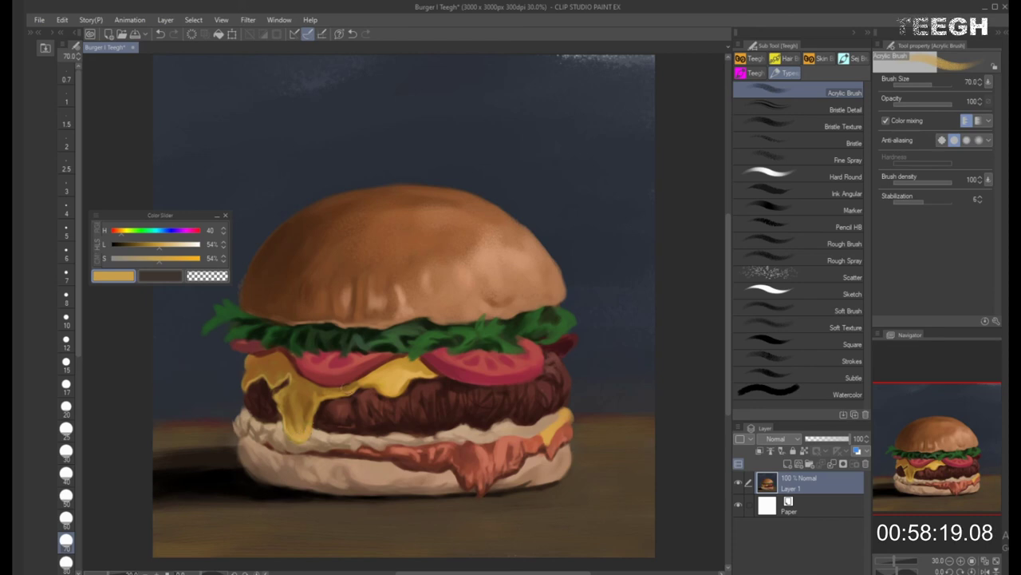
# Shade the cream layer around and left of the cheese drip with sampled beige and brown, brush size 60 to 70
pyautogui.keyDown('alt'); pyautogui.click(323, 431); pyautogui.keyUp('alt')
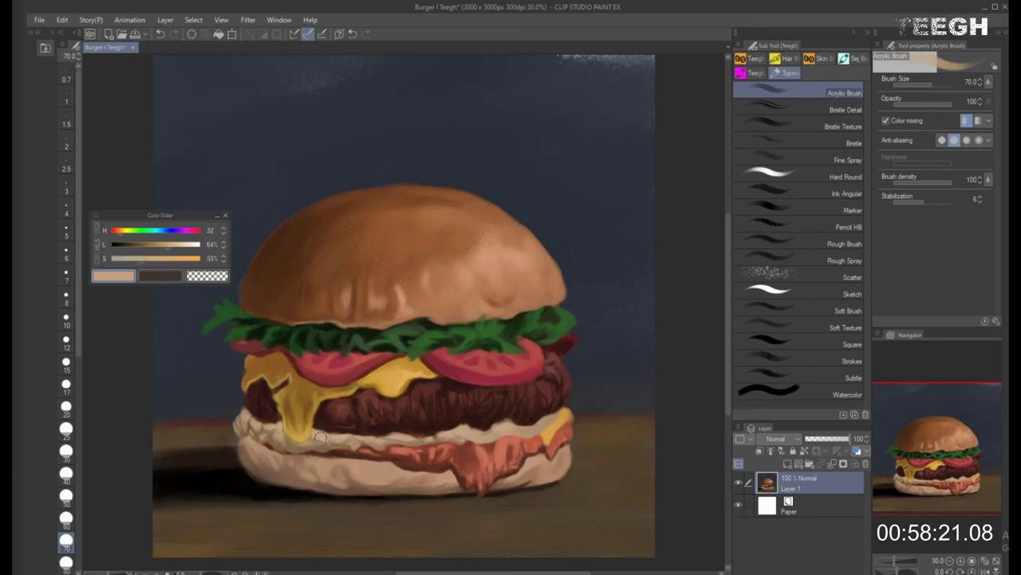
pyautogui.press('[')
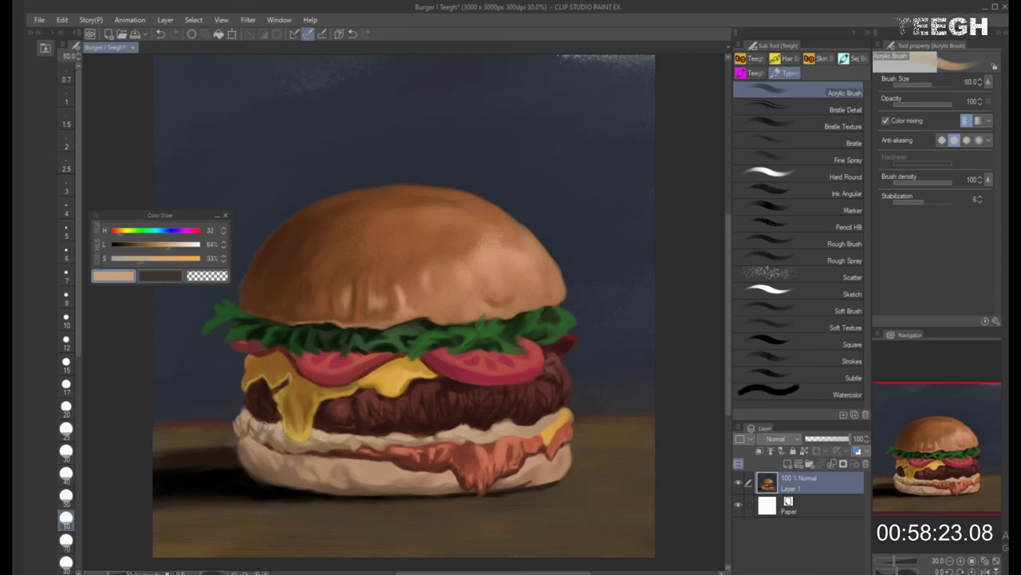
pyautogui.keyDown('alt'); pyautogui.click(272, 431); pyautogui.keyUp('alt')
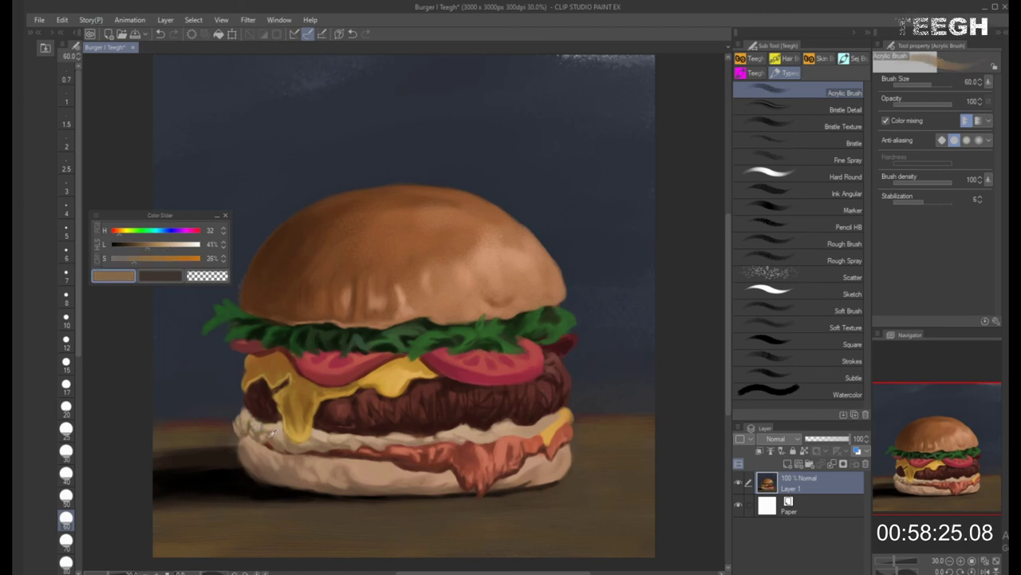
pyautogui.moveTo(242, 412); pyautogui.dragTo(255, 423)
pyautogui.press(']')
pyautogui.keyDown('alt'); pyautogui.click(257, 427); pyautogui.keyUp('alt')
pyautogui.keyDown('alt'); pyautogui.click(256, 434); pyautogui.keyUp('alt')
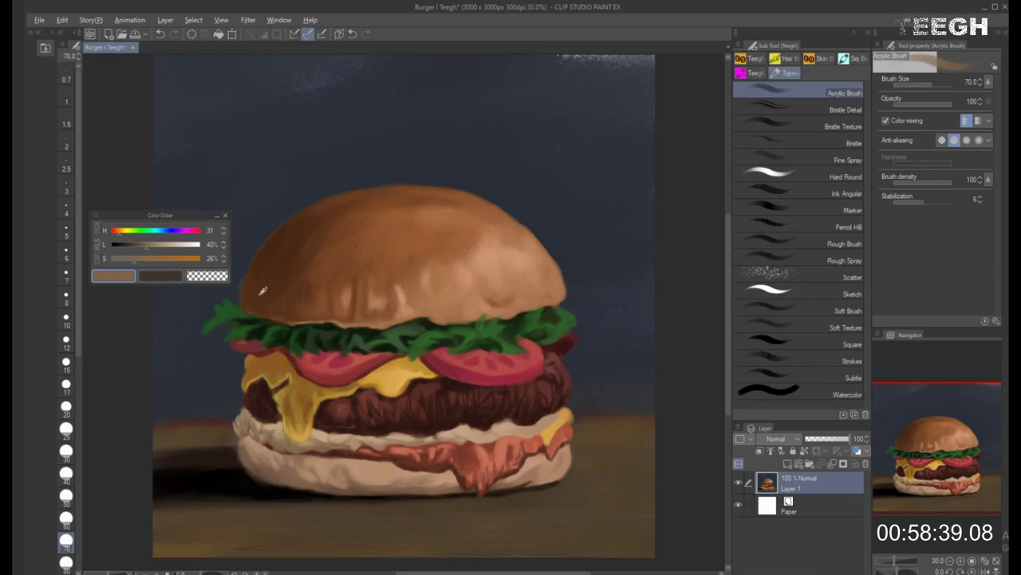
# Blend the top bun's lower-left rim above the lettuce with sampled dark and mid browns, brush size 60 to 70
pyautogui.keyDown('alt'); pyautogui.click(286, 286); pyautogui.keyUp('alt')
pyautogui.keyDown('alt'); pyautogui.click(315, 297); pyautogui.keyUp('alt')
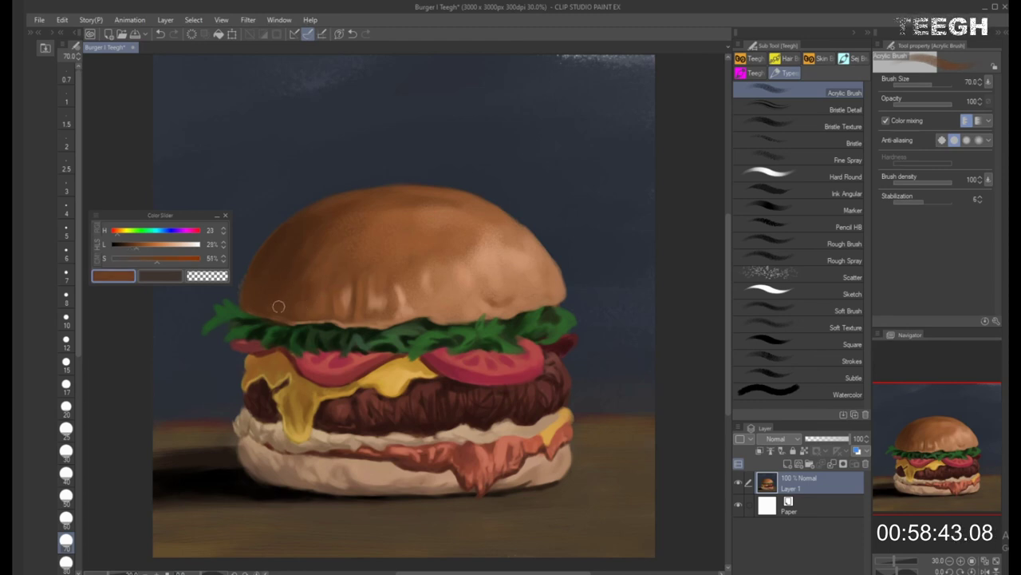
pyautogui.press('[')
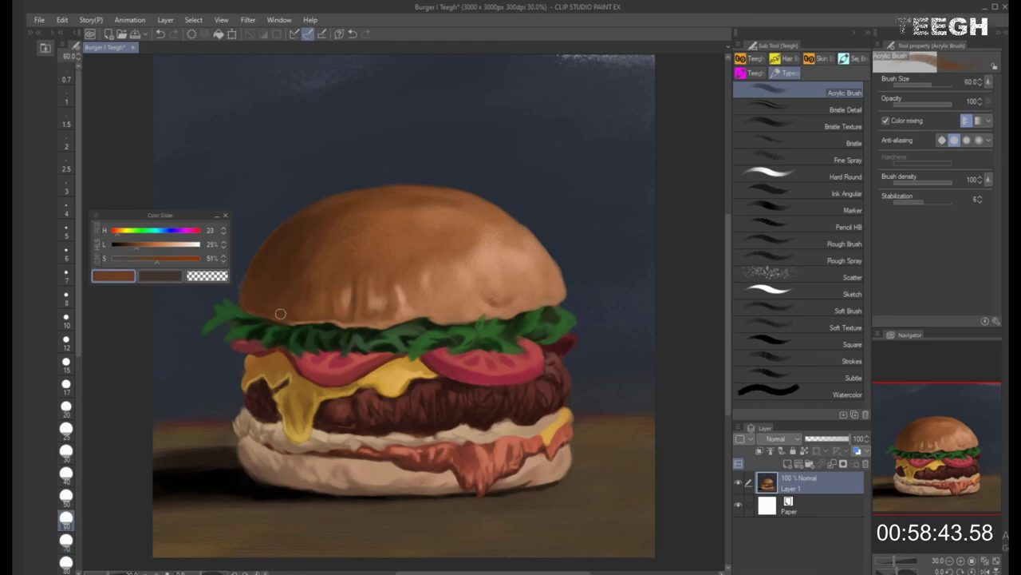
pyautogui.keyDown('alt'); pyautogui.click(356, 310); pyautogui.keyUp('alt')
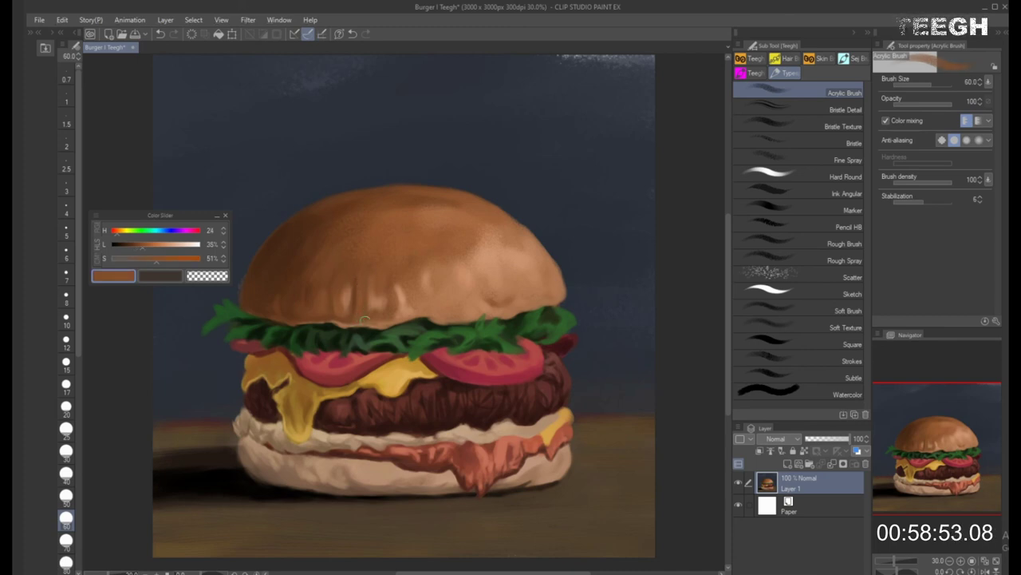
pyautogui.press(']')
pyautogui.keyDown('alt'); pyautogui.click(392, 319); pyautogui.keyUp('alt')
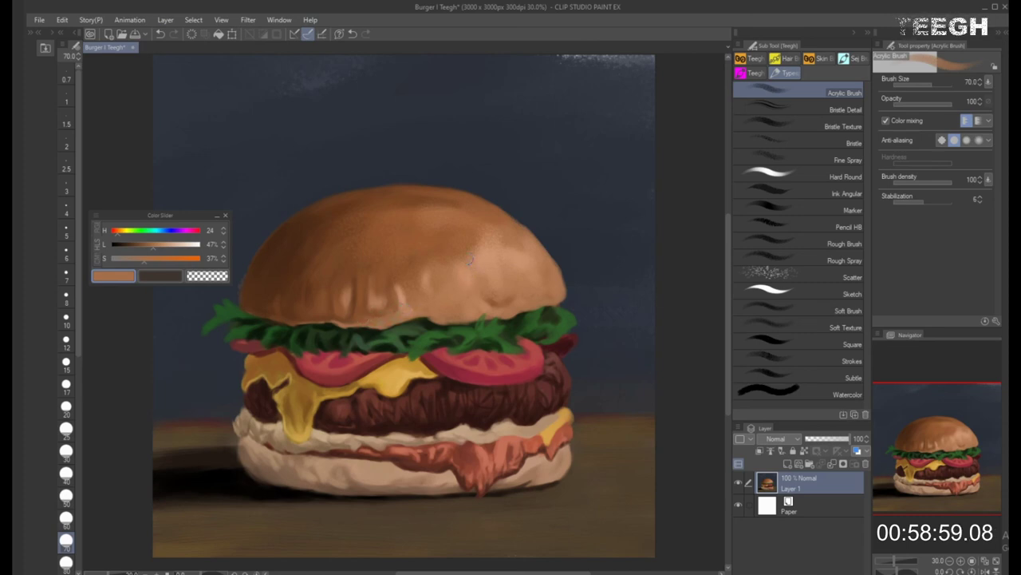
# Refine the highlights and wrinkles along the centre of the top bun's lower rim with a sampled light tan, brush size 50 to 80
pyautogui.keyDown('alt'); pyautogui.click(403, 308); pyautogui.keyUp('alt')
pyautogui.press(']')
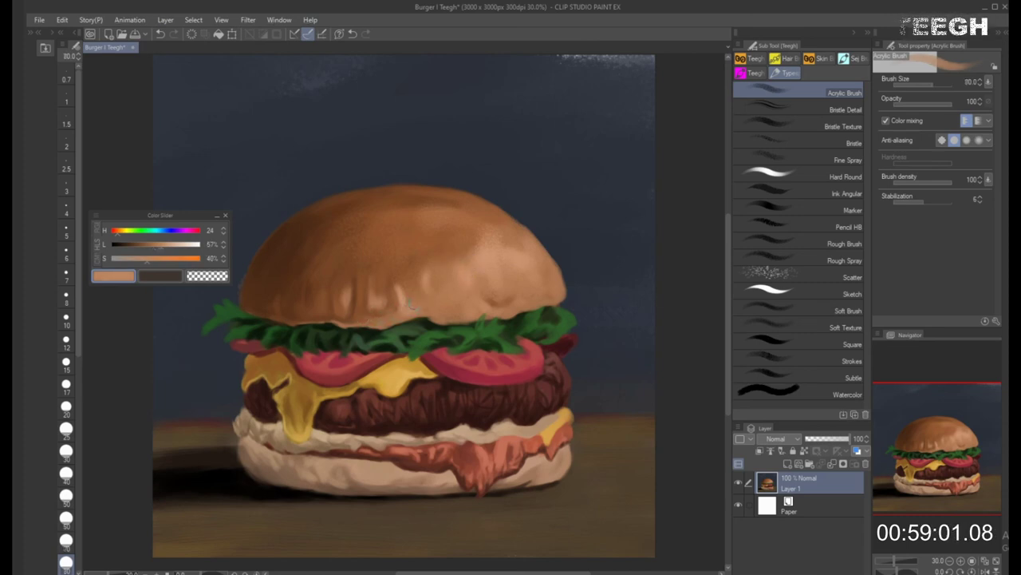
pyautogui.press('[')
pyautogui.press('[')
pyautogui.press('[')
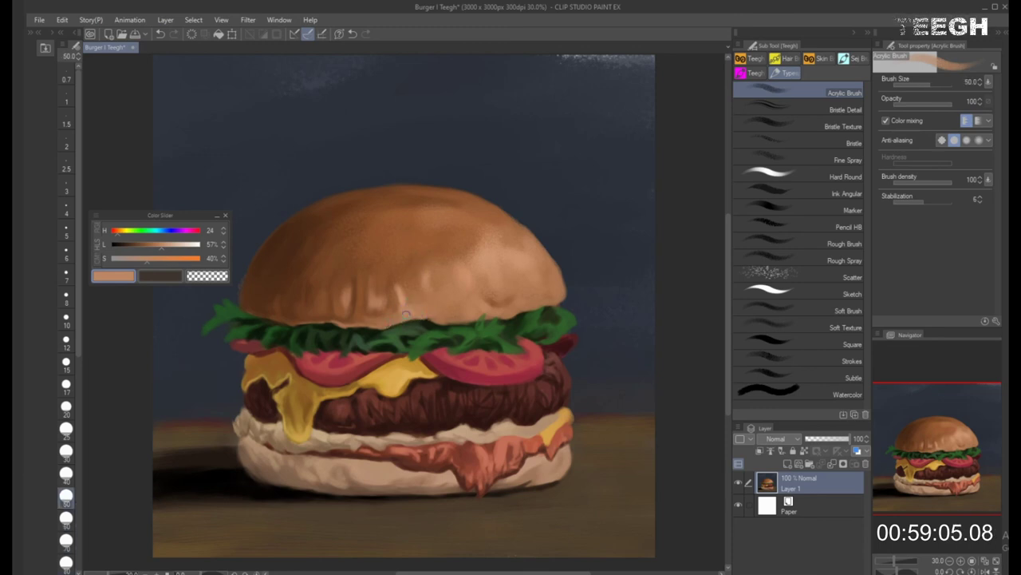
pyautogui.press(']')
pyautogui.press(']')
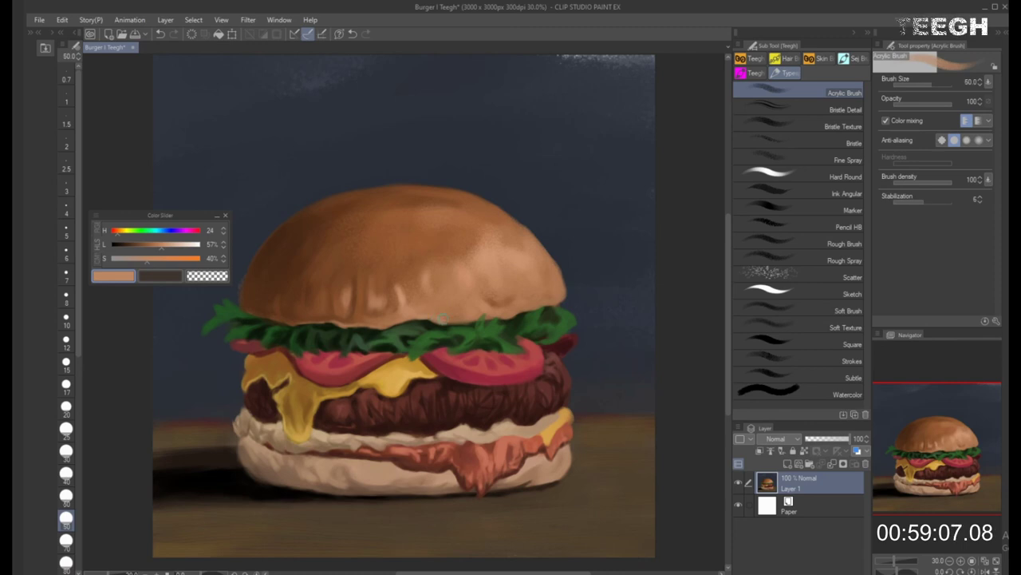
pyautogui.press(']')
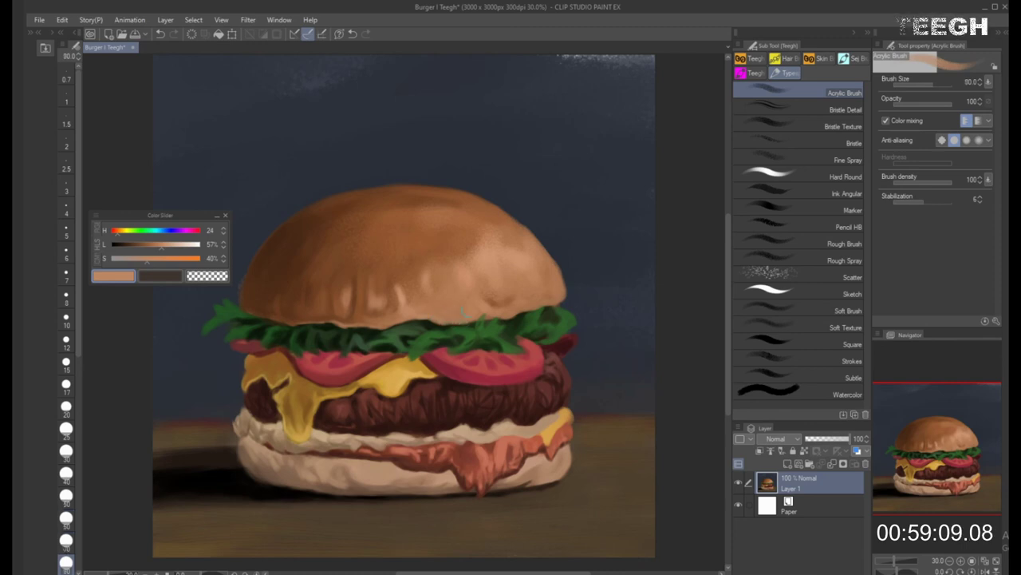
pyautogui.press('[')
pyautogui.press('[')
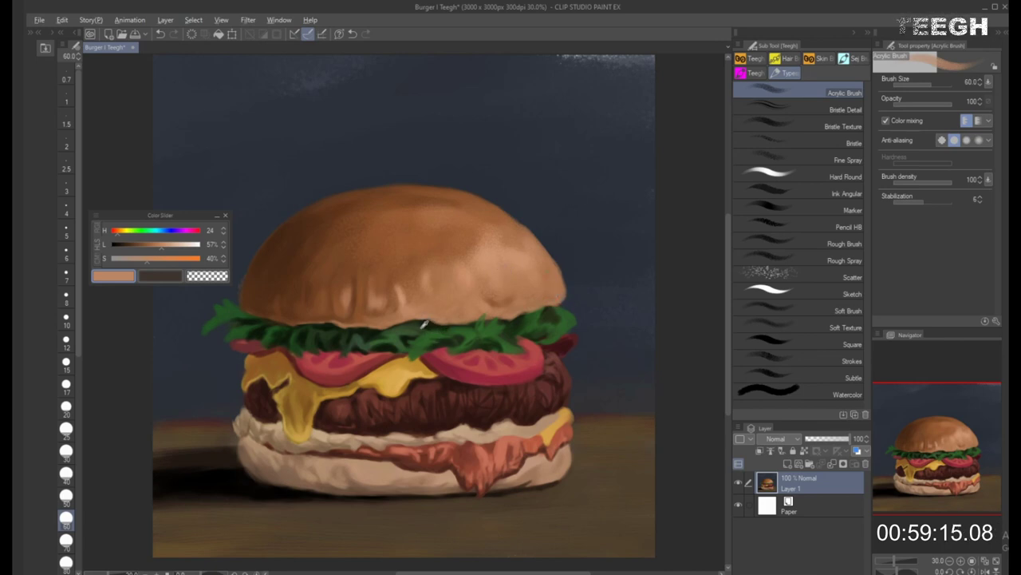
# Deepen the lettuce shadows under the top bun's centre with a sampled dark green lowered to 5% luminosity, brush size 20 to 50
pyautogui.keyDown('alt'); pyautogui.click(427, 324); pyautogui.keyUp('alt')
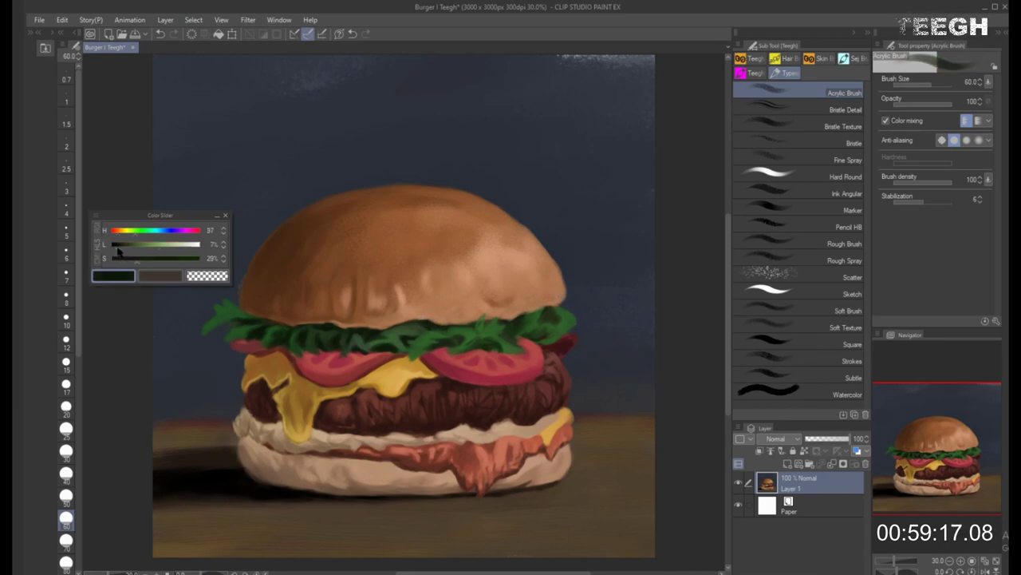
pyautogui.press('[')
pyautogui.press('[')
pyautogui.press('[')
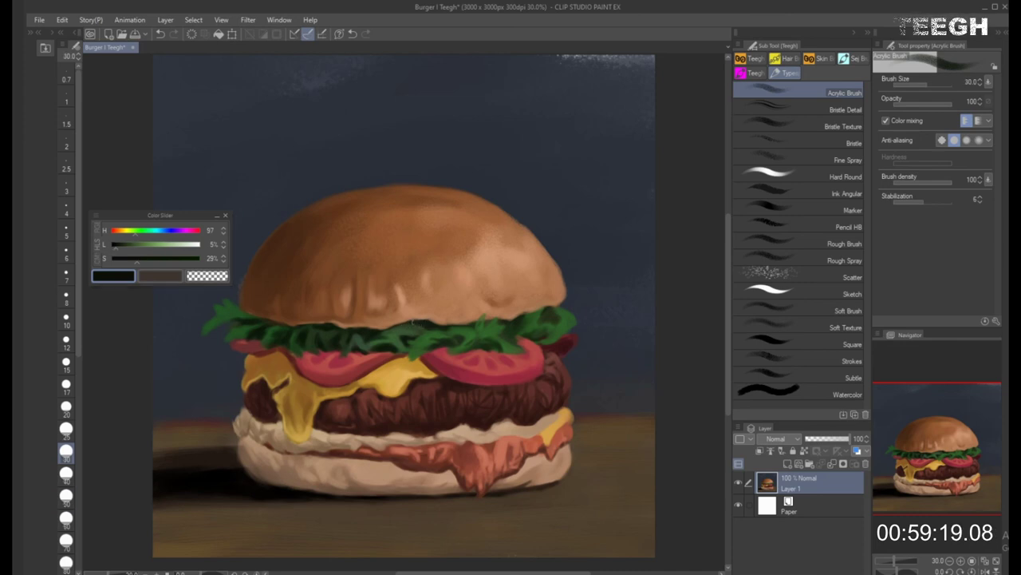
pyautogui.press('[')
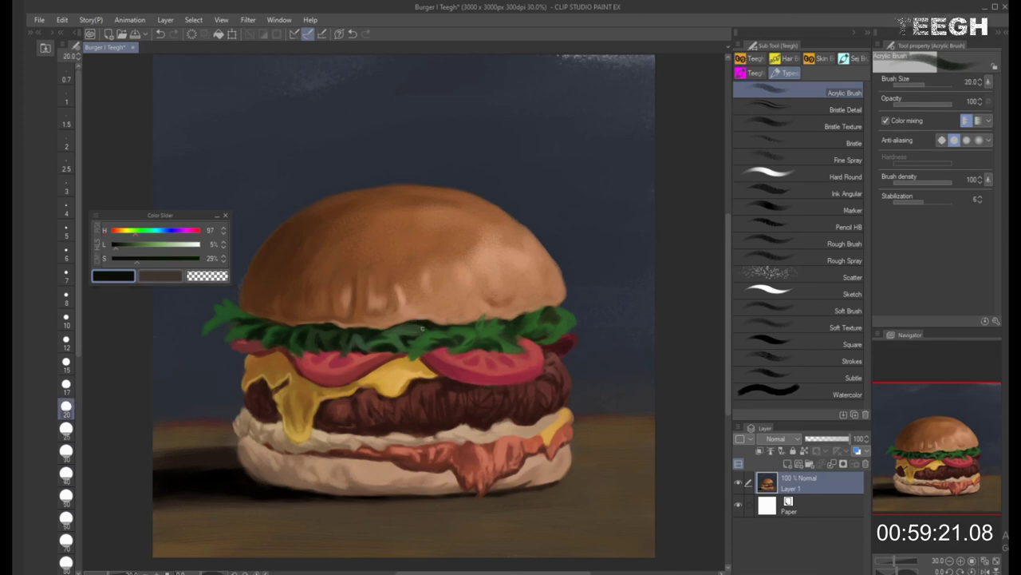
pyautogui.press(']')
pyautogui.press(']')
pyautogui.press(']')
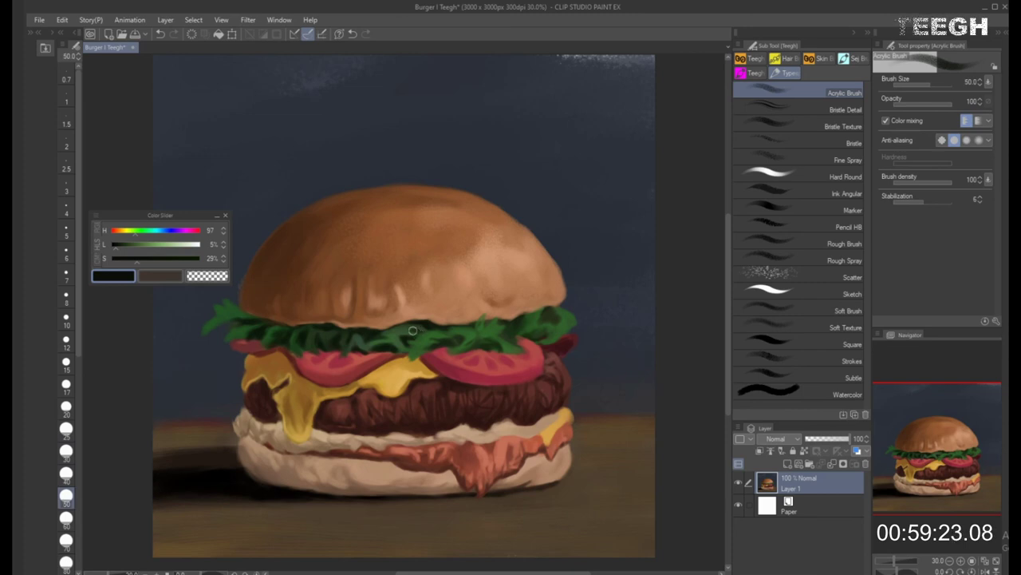
pyautogui.press('[')
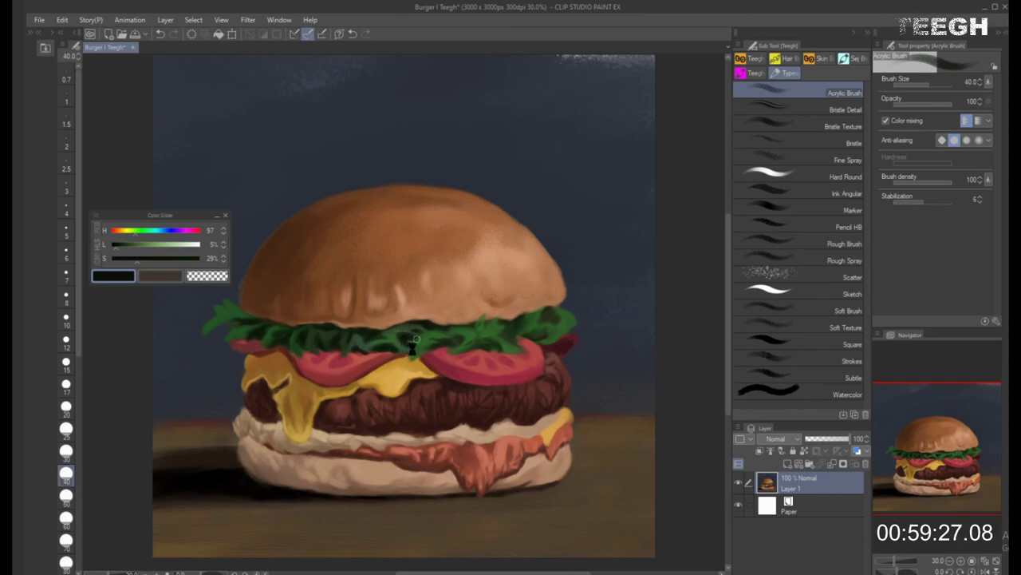
# Reshape the central lettuce leaf hanging between the two tomatoes with a sampled mid green, brush size 25 to 50
pyautogui.keyDown('alt'); pyautogui.click(405, 341); pyautogui.keyUp('alt')
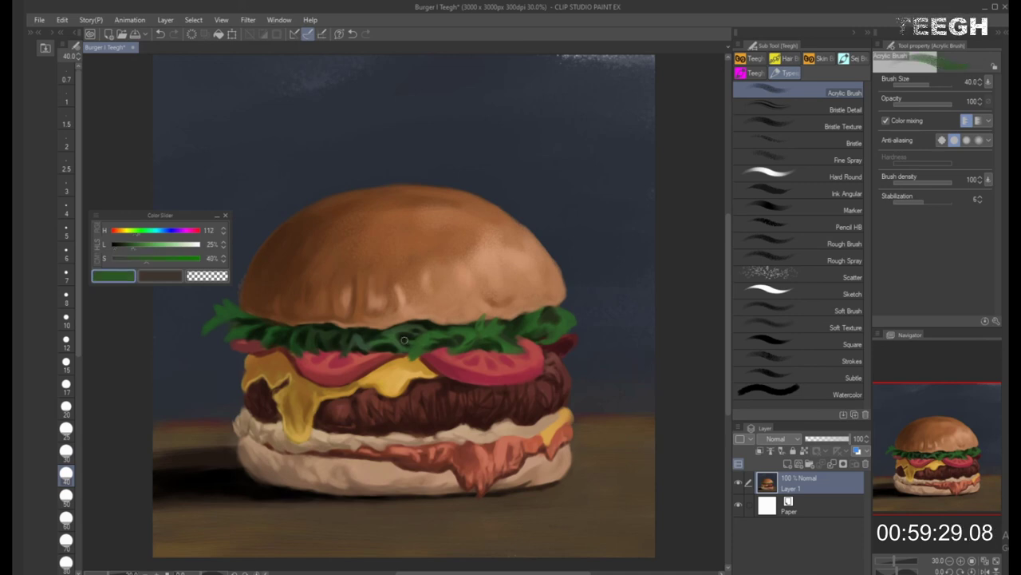
pyautogui.press('[')
pyautogui.press('[')
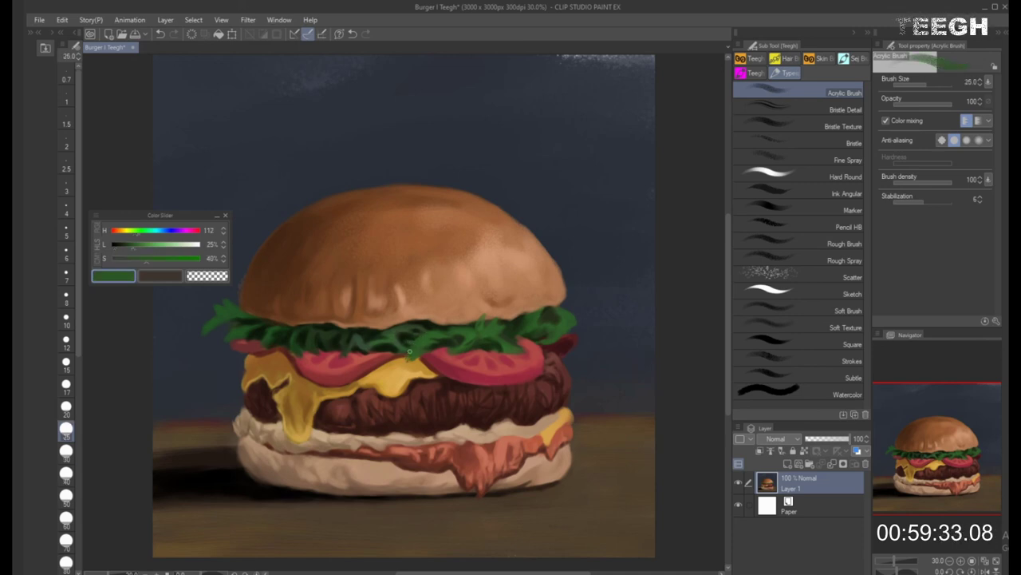
pyautogui.press(']')
pyautogui.press(']')
pyautogui.press(']')
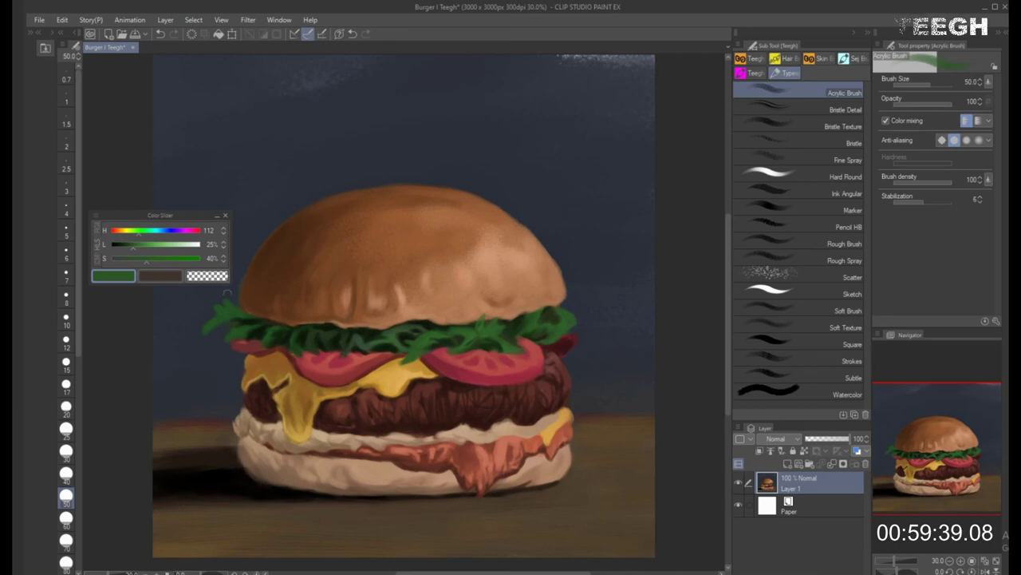
# Shade the left end of the lettuce below the bun's edge with sampled dark greens, brush size 40 to 60
pyautogui.keyDown('alt'); pyautogui.click(241, 319); pyautogui.keyUp('alt')
pyautogui.press(']')
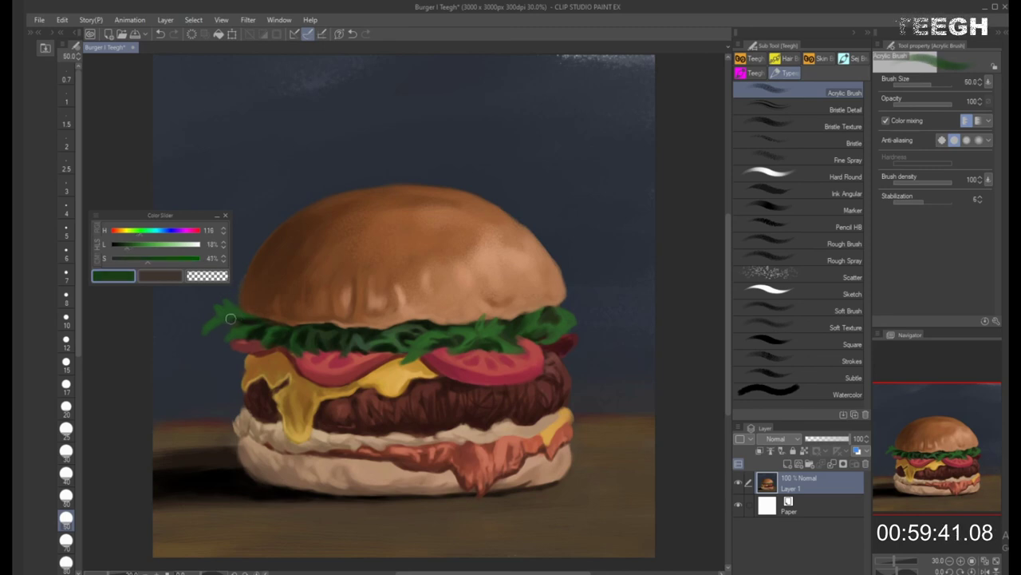
pyautogui.press(']')
pyautogui.press('[')
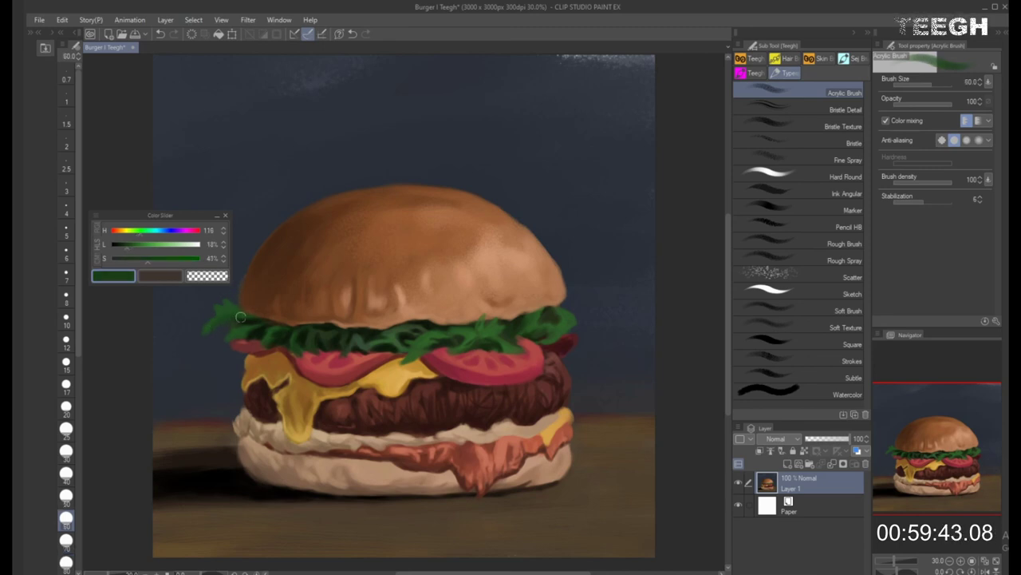
pyautogui.keyDown('alt'); pyautogui.click(247, 320); pyautogui.keyUp('alt')
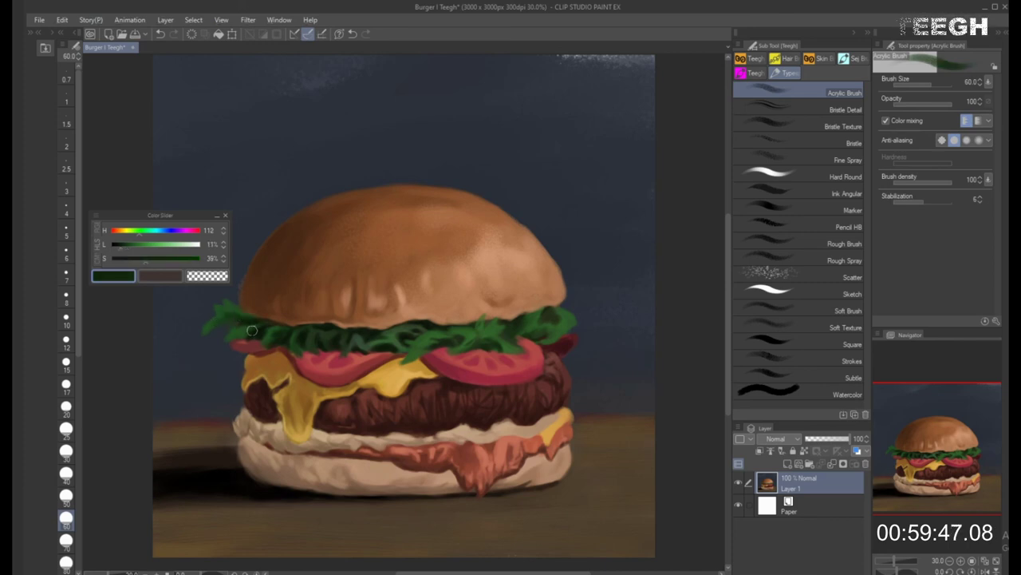
pyautogui.press('[')
pyautogui.press('[')
pyautogui.press('[')
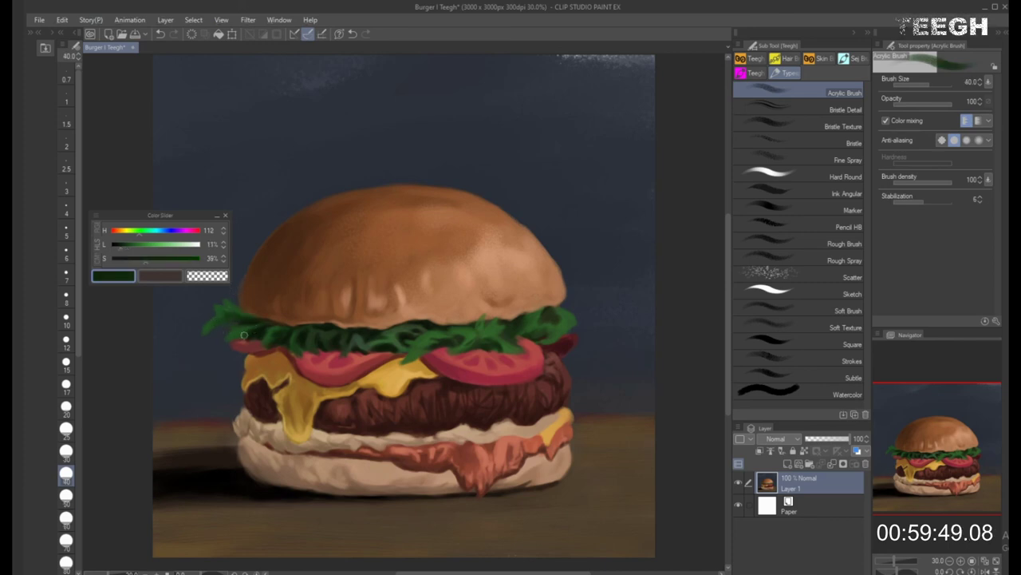
pyautogui.press(']')
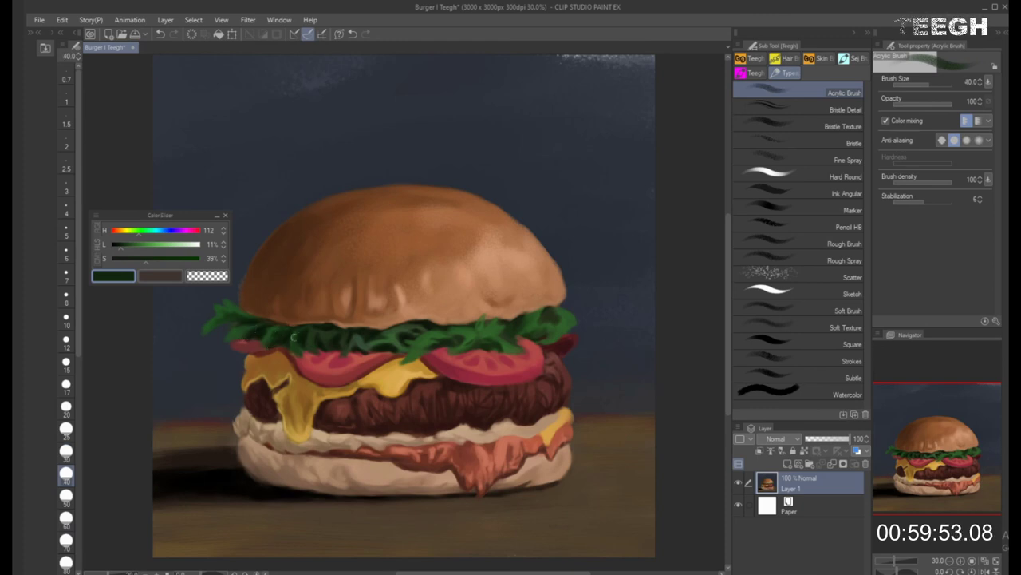
# Paint lettuce leaf tips over the left tomato's upper-left edge with a sampled deep green, brush size 17 to 30
pyautogui.keyDown('alt'); pyautogui.click(295, 336); pyautogui.keyUp('alt')
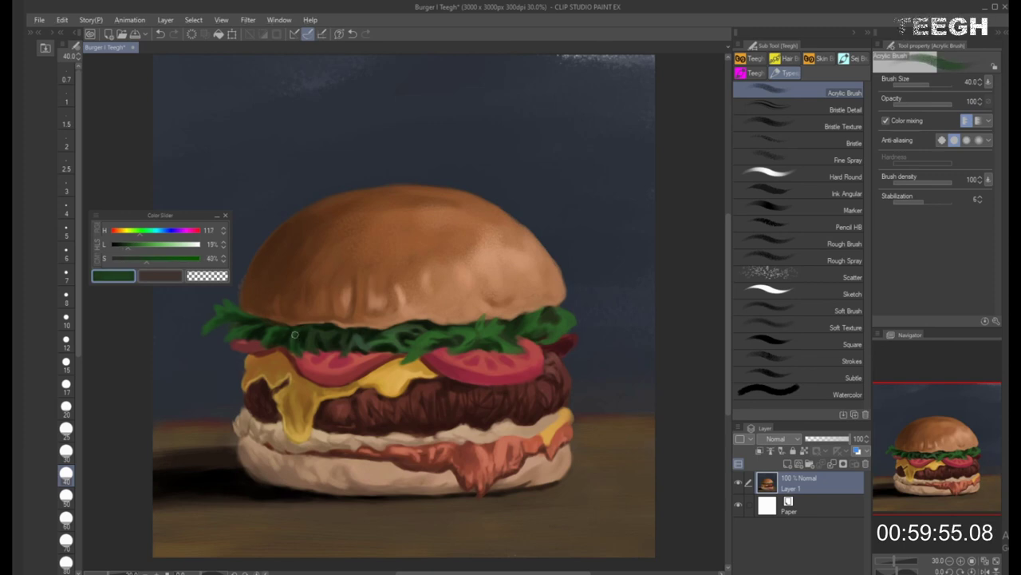
pyautogui.press('[')
pyautogui.press('[')
pyautogui.press('[')
pyautogui.press('[')
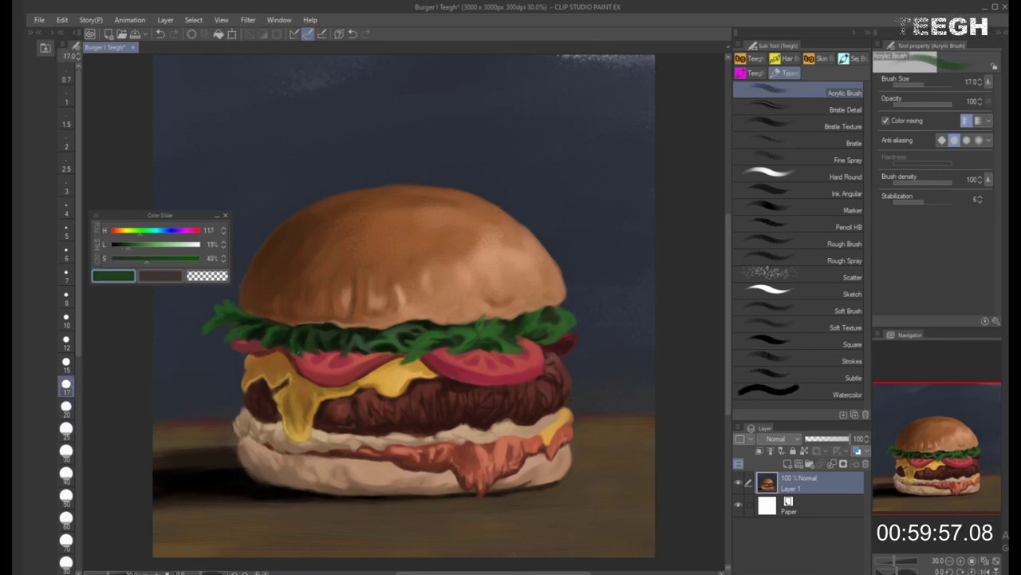
pyautogui.press(']')
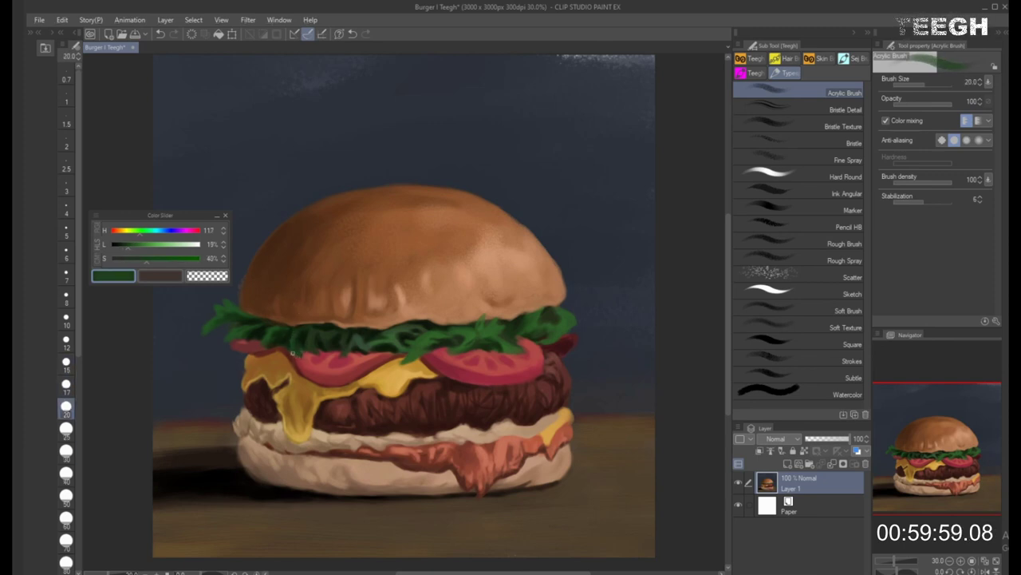
pyautogui.press(']')
pyautogui.press(']')
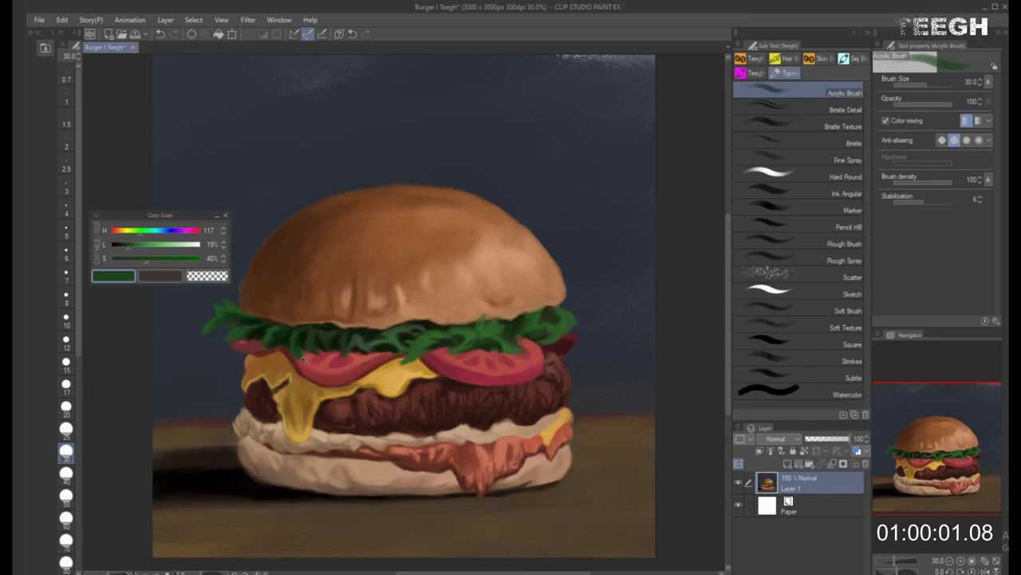
pyautogui.press('[')
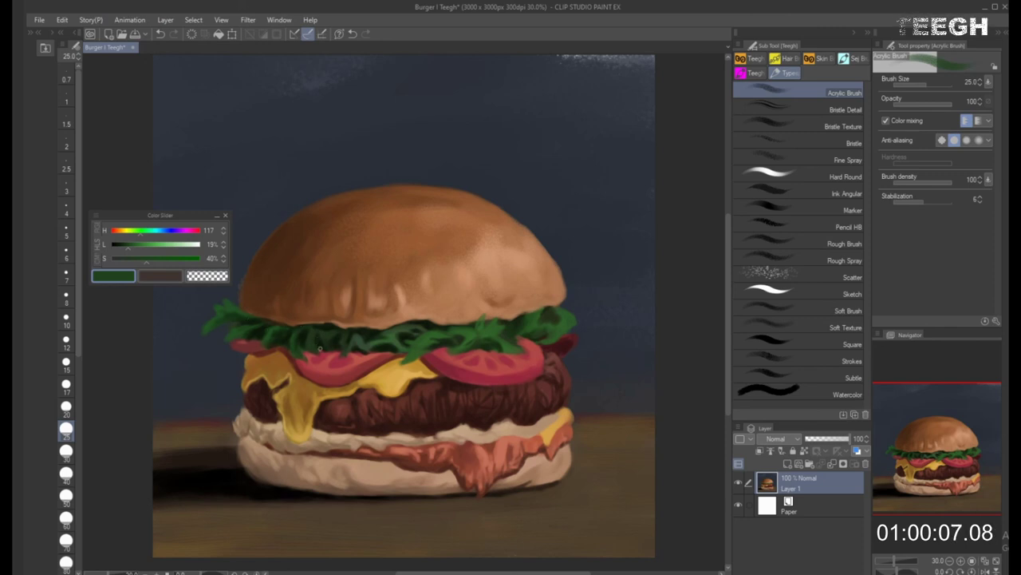
# Fill out the lettuce leaves above the left tomato's middle with the same deep green, brush size about 40
pyautogui.press(']')
pyautogui.press(']')
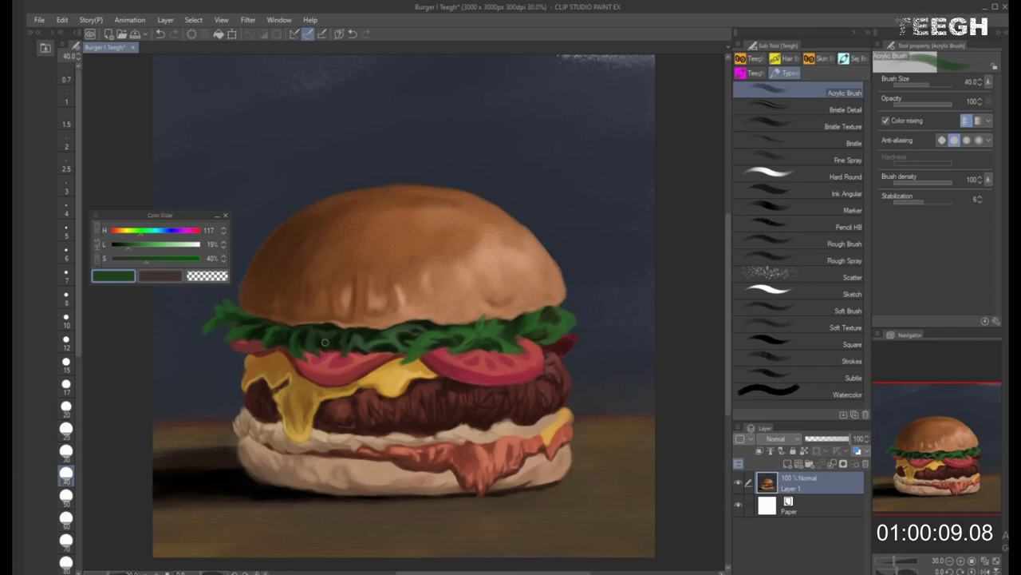
pyautogui.press('[')
pyautogui.press(']')
pyautogui.press(']')
pyautogui.press(']')
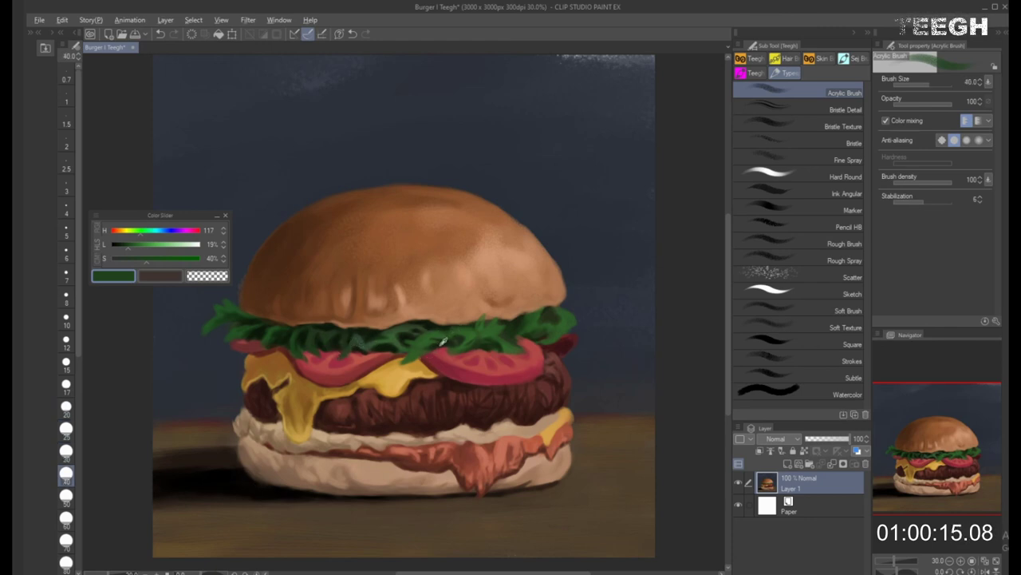
# Darken the lettuce gaps beside and above the right tomato's left side with a sampled dark green, brush size 40 to 70
pyautogui.keyDown('alt'); pyautogui.click(427, 349); pyautogui.keyUp('alt')
pyautogui.press(']')
pyautogui.press(']')
pyautogui.press(']')
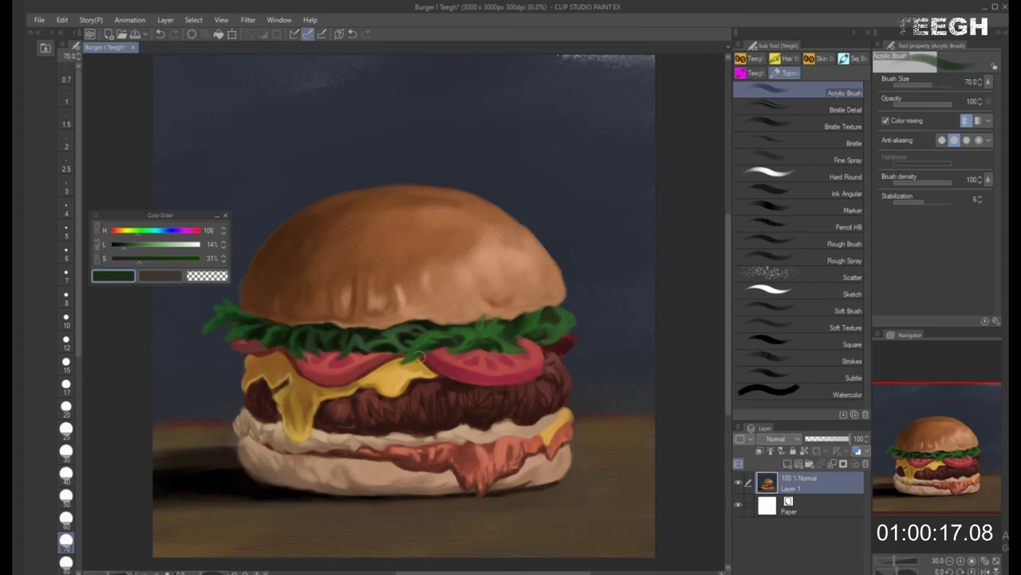
pyautogui.press('[')
pyautogui.press('[')
pyautogui.press('[')
pyautogui.press('[')
pyautogui.press('[')
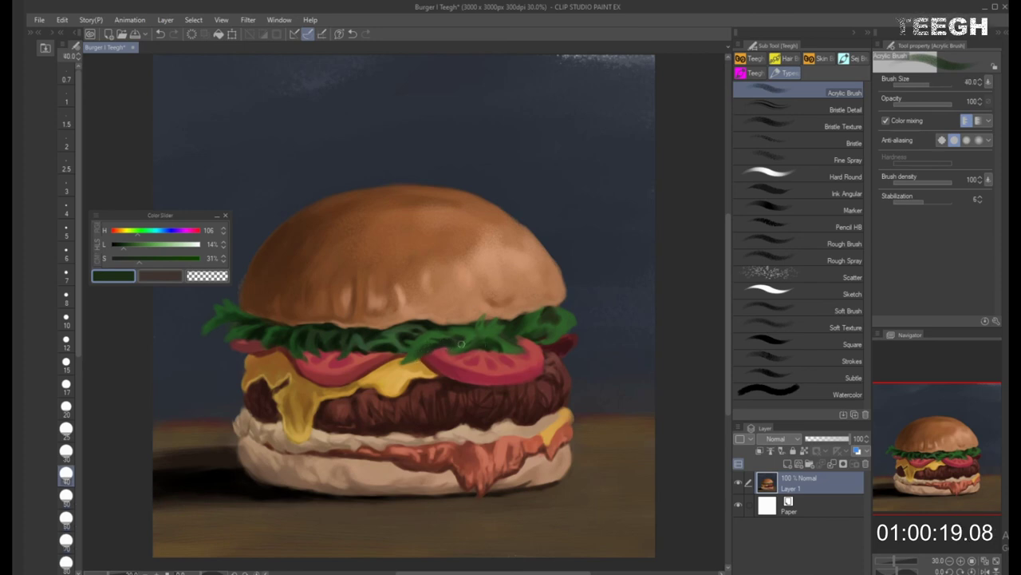
pyautogui.press(']')
pyautogui.press(']')
pyautogui.press(']')
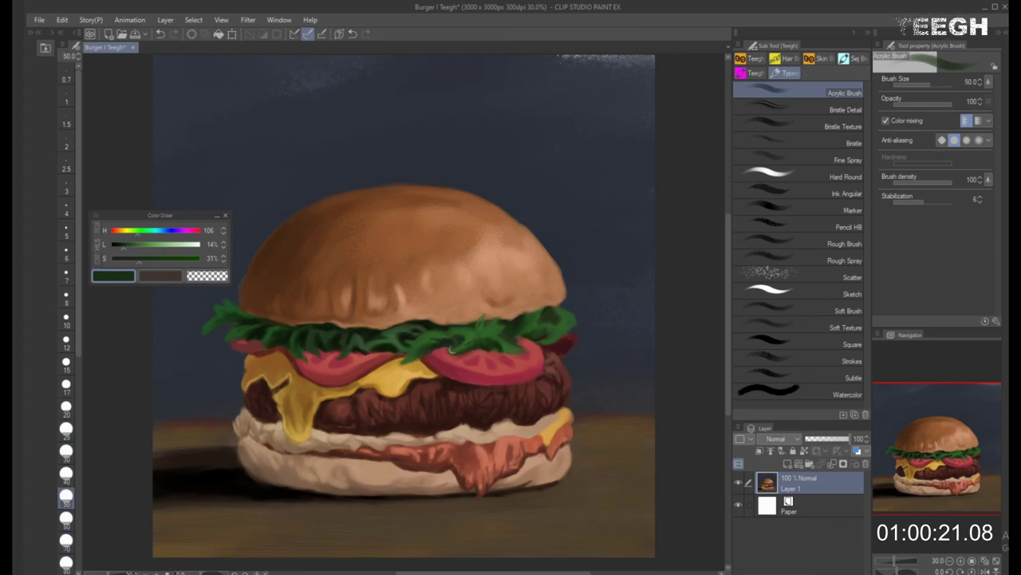
# Define the lettuce leaves overlapping the right tomato's top with sampled mid and dark greens, brush size 25 to 40
pyautogui.keyDown('alt'); pyautogui.click(466, 340); pyautogui.keyUp('alt')
pyautogui.press('[')
pyautogui.press('[')
pyautogui.press('[')
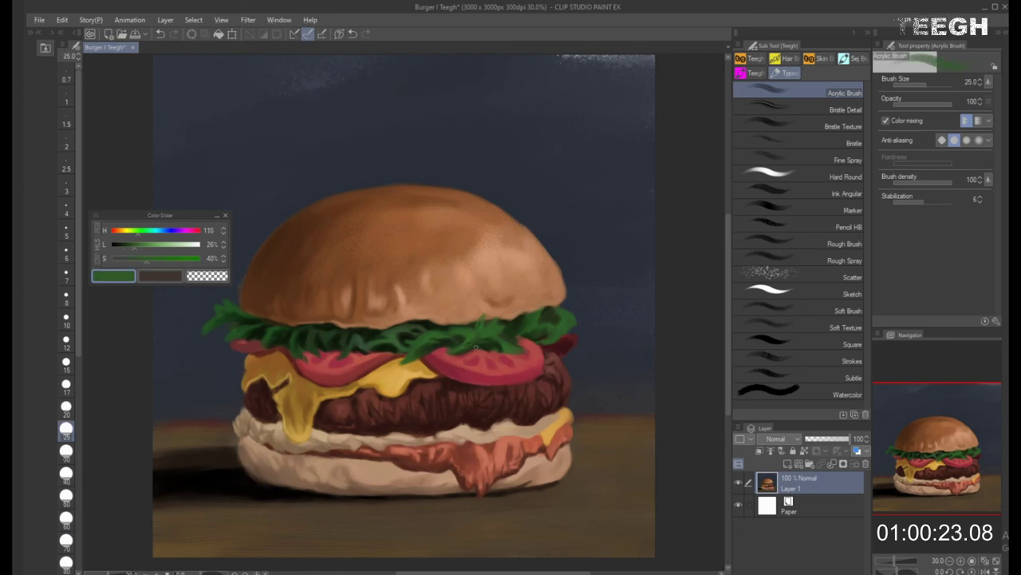
pyautogui.keyDown('alt'); pyautogui.click(476, 346); pyautogui.keyUp('alt')
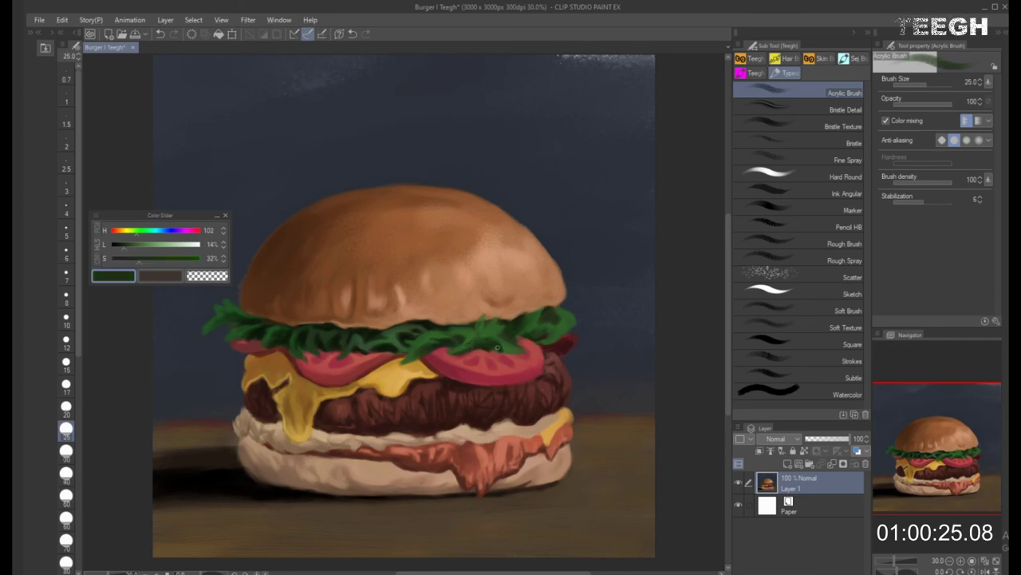
pyautogui.press(']')
pyautogui.press(']')
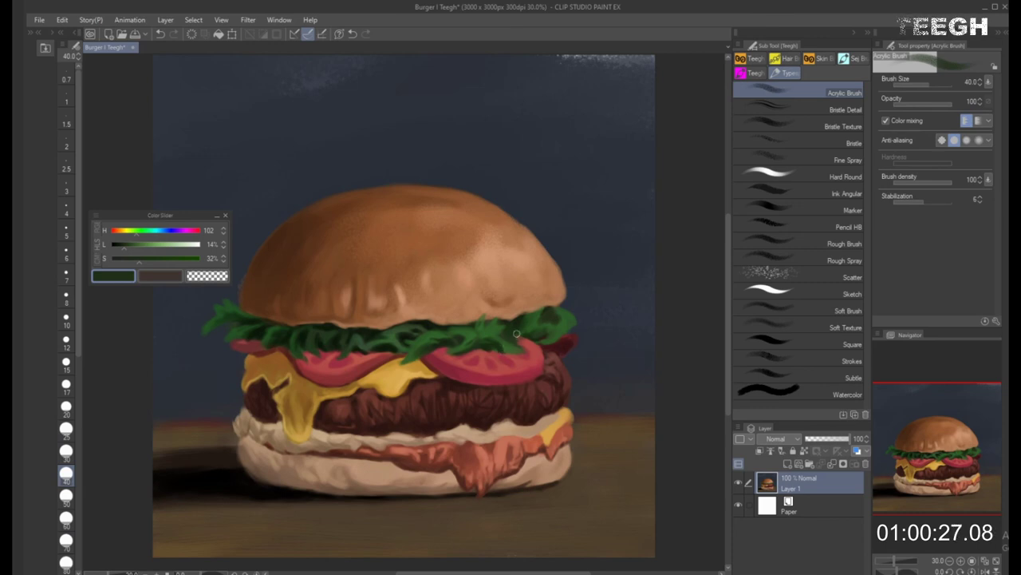
# Refine the lettuce tips over the right tomato's upper-right edge with sampled mid and dark greens, brush size 25 to 30
pyautogui.keyDown('alt'); pyautogui.click(501, 349); pyautogui.keyUp('alt')
pyautogui.press('[')
pyautogui.press('[')
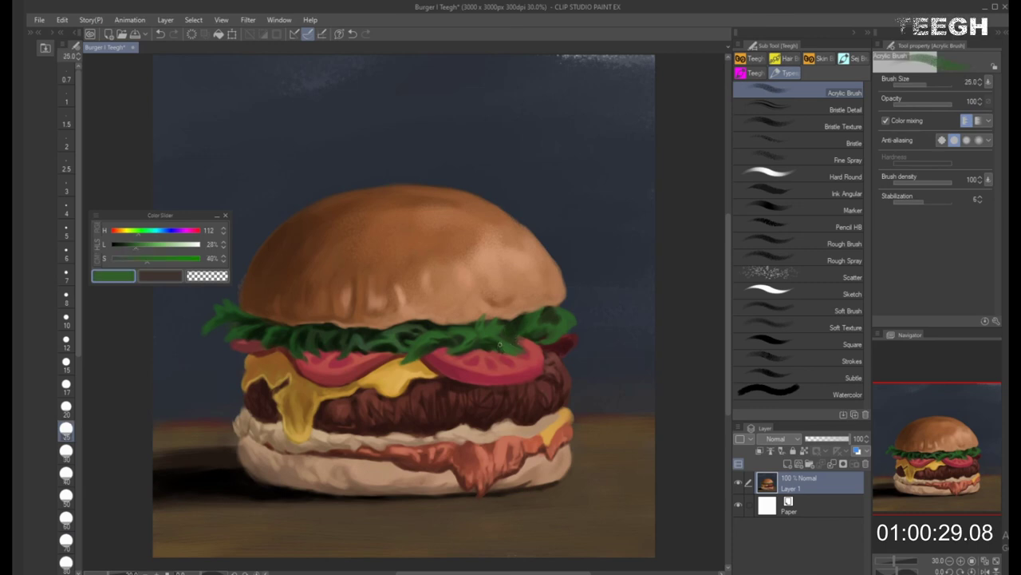
pyautogui.keyDown('alt'); pyautogui.click(496, 345); pyautogui.keyUp('alt')
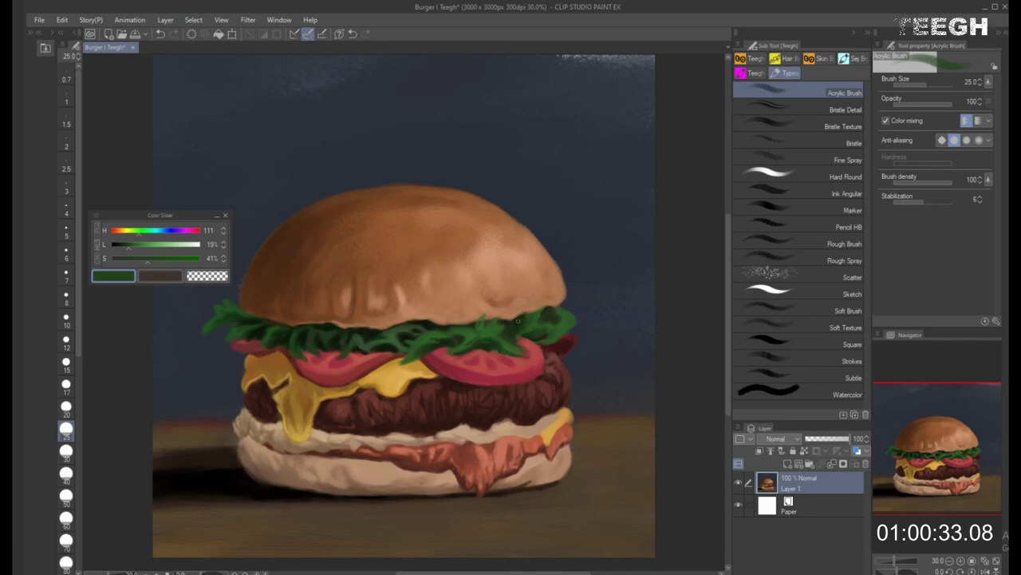
pyautogui.keyDown('alt'); pyautogui.click(511, 344); pyautogui.keyUp('alt')
pyautogui.press(']')
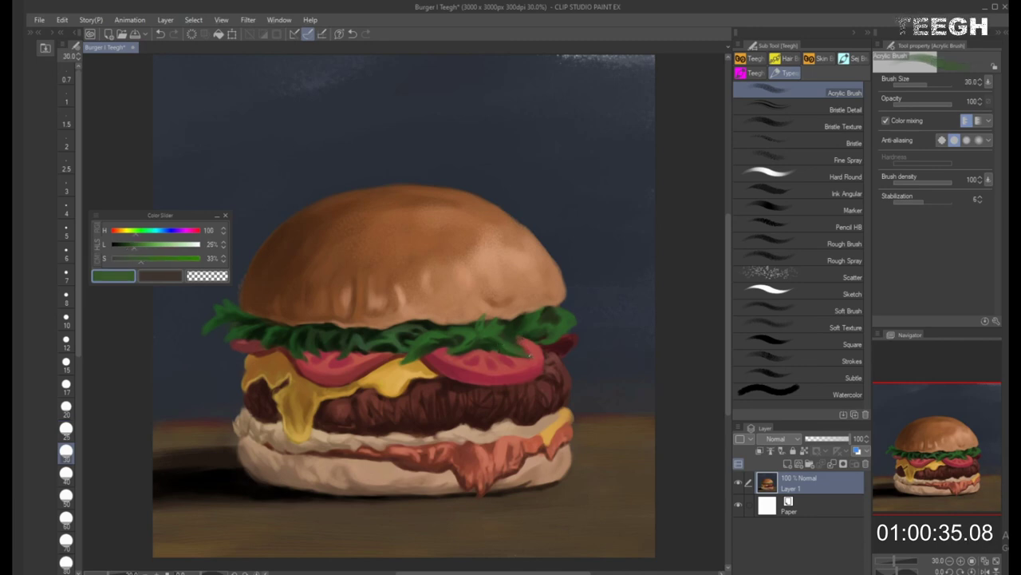
pyautogui.keyDown('alt'); pyautogui.click(517, 344); pyautogui.keyUp('alt')
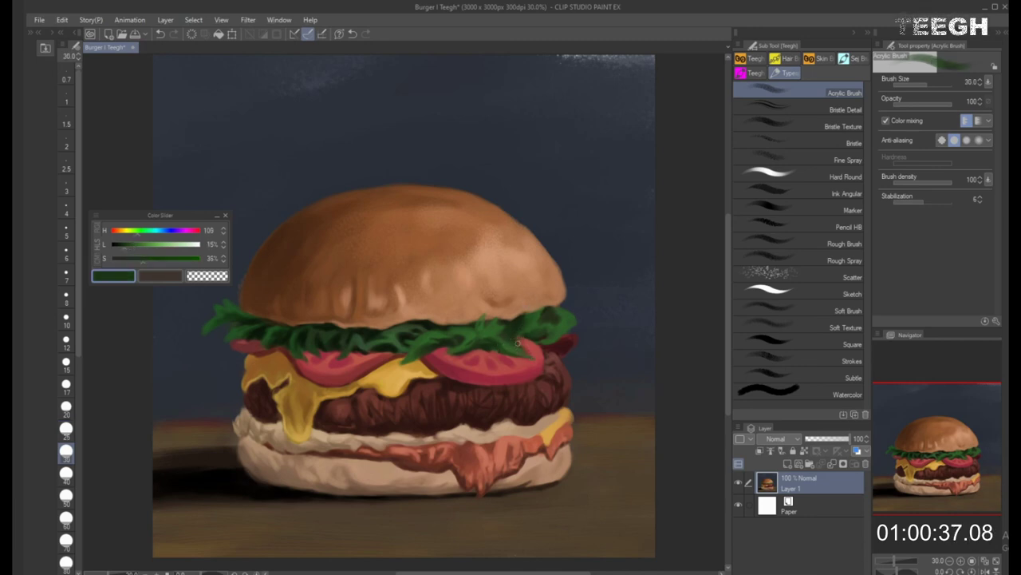
# Shade the lettuce leaf at the burger's right end with sampled dark and mid greens, brush size 30 to 50
pyautogui.press(']')
pyautogui.keyDown('alt'); pyautogui.click(528, 319); pyautogui.keyUp('alt')
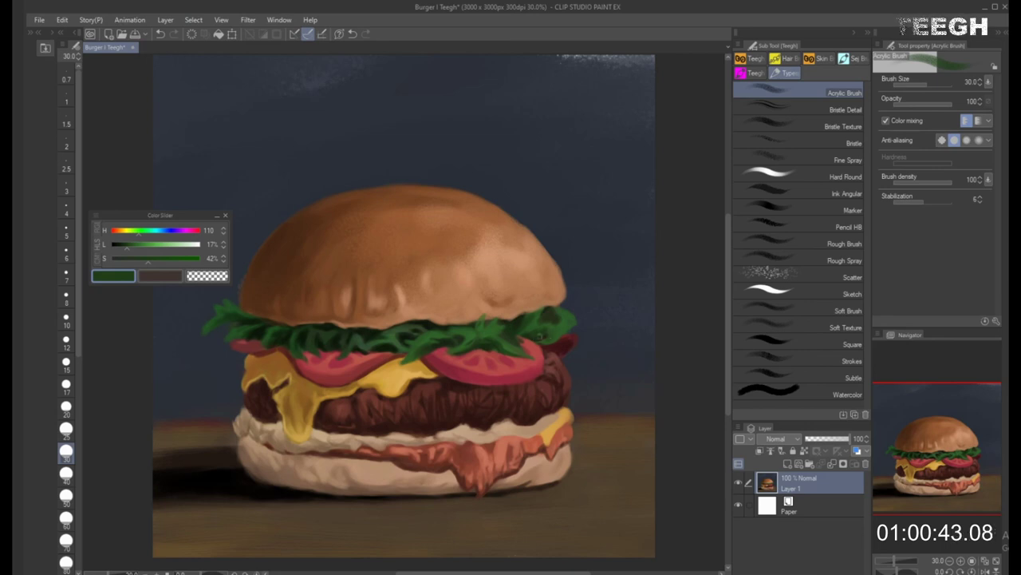
pyautogui.press(']')
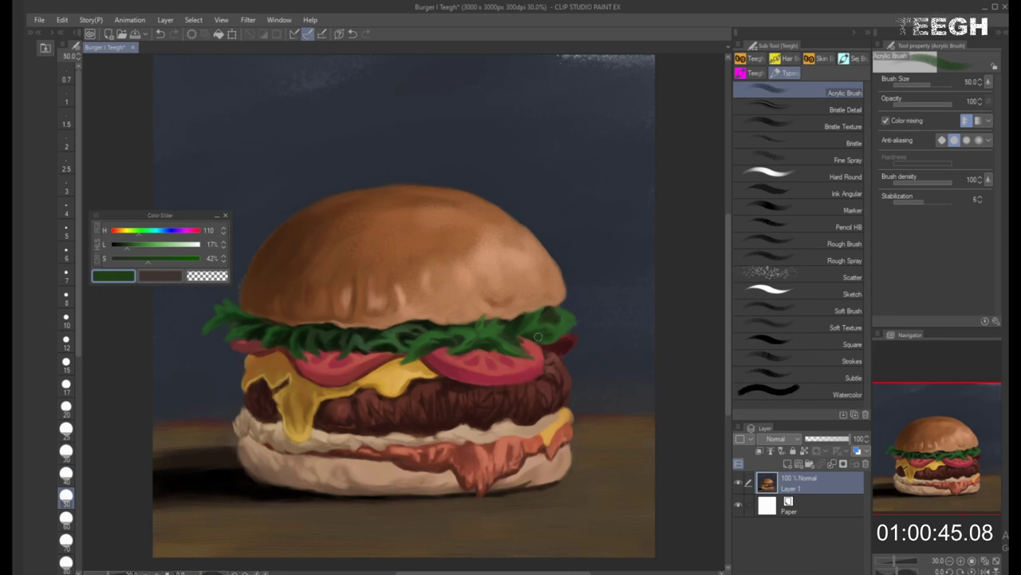
pyautogui.keyDown('alt'); pyautogui.click(549, 310); pyautogui.keyUp('alt')
pyautogui.keyDown('alt'); pyautogui.click(542, 333); pyautogui.keyUp('alt')
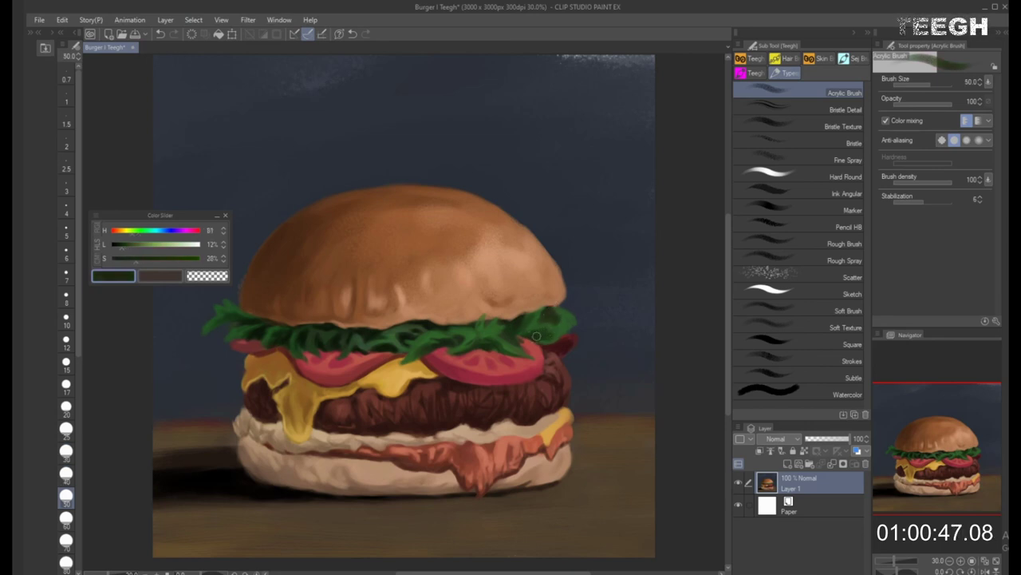
pyautogui.keyDown('alt'); pyautogui.click(559, 334); pyautogui.keyUp('alt')
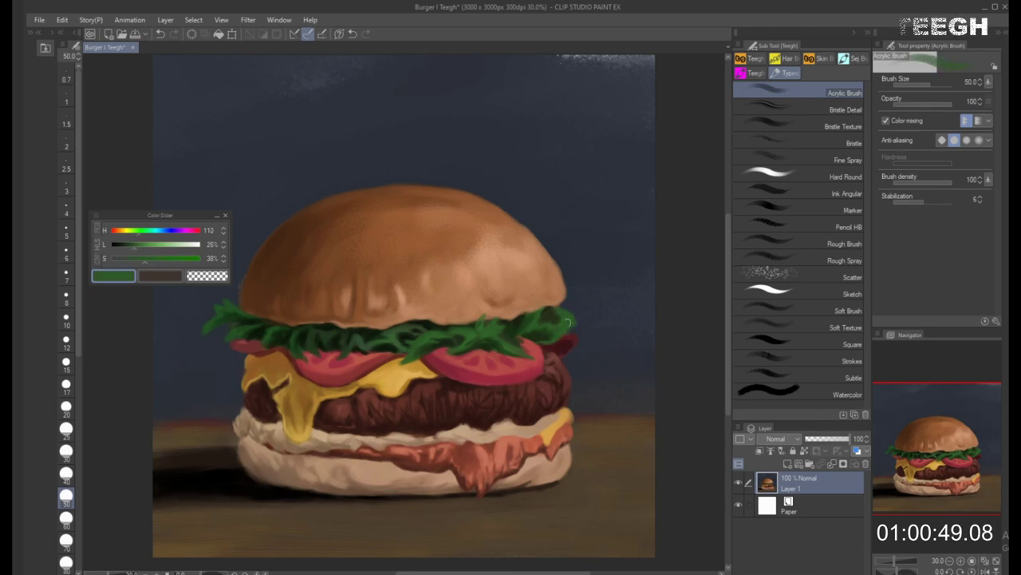
# Lighten the green to 37% luminosity and highlight the lettuce leaves above the right tomato, brush size 20 to 30
pyautogui.click(137, 251)
pyautogui.moveTo(137, 251); pyautogui.dragTo(144, 251)
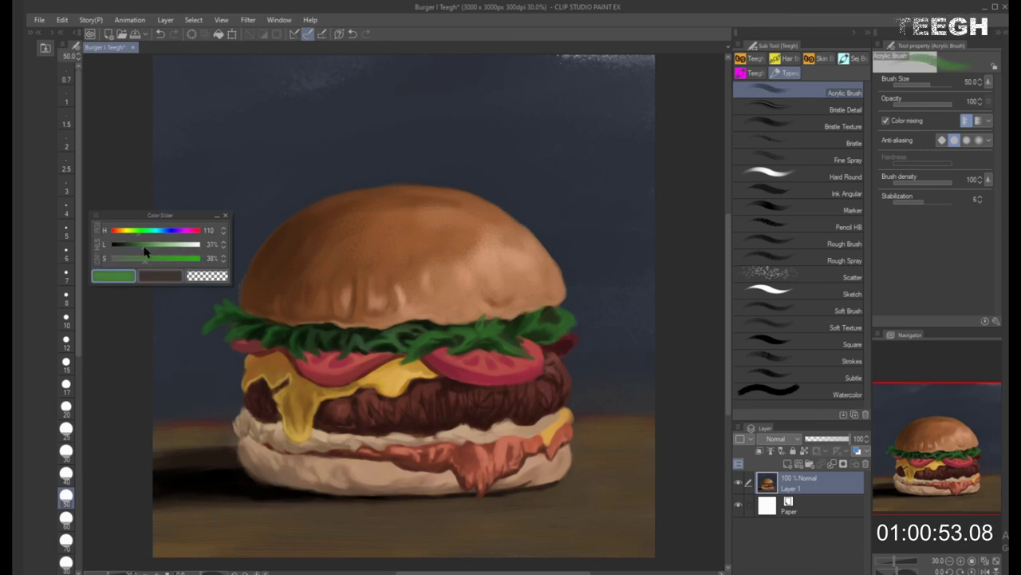
pyautogui.click(67, 427)
pyautogui.press(']')
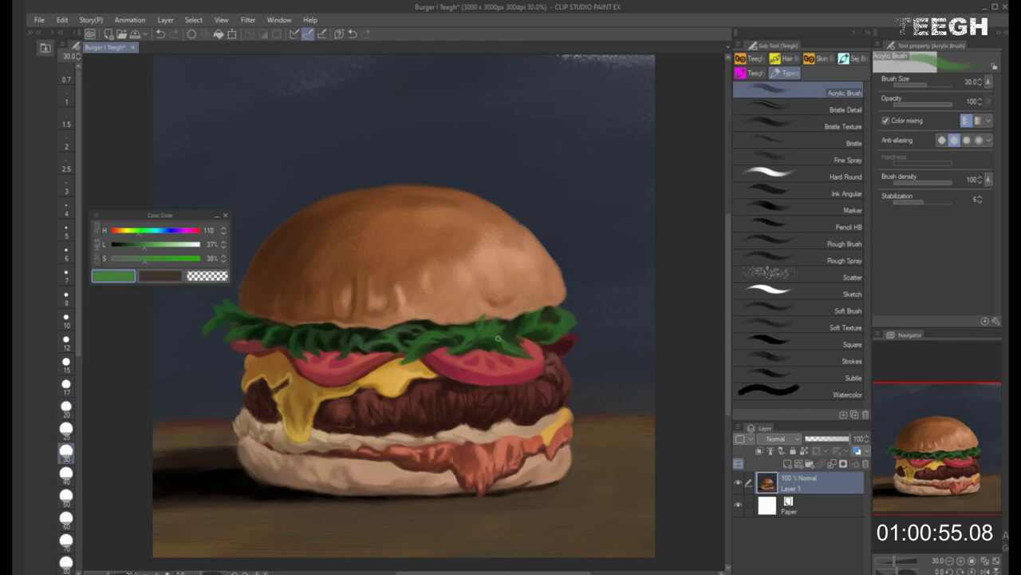
pyautogui.press('[')
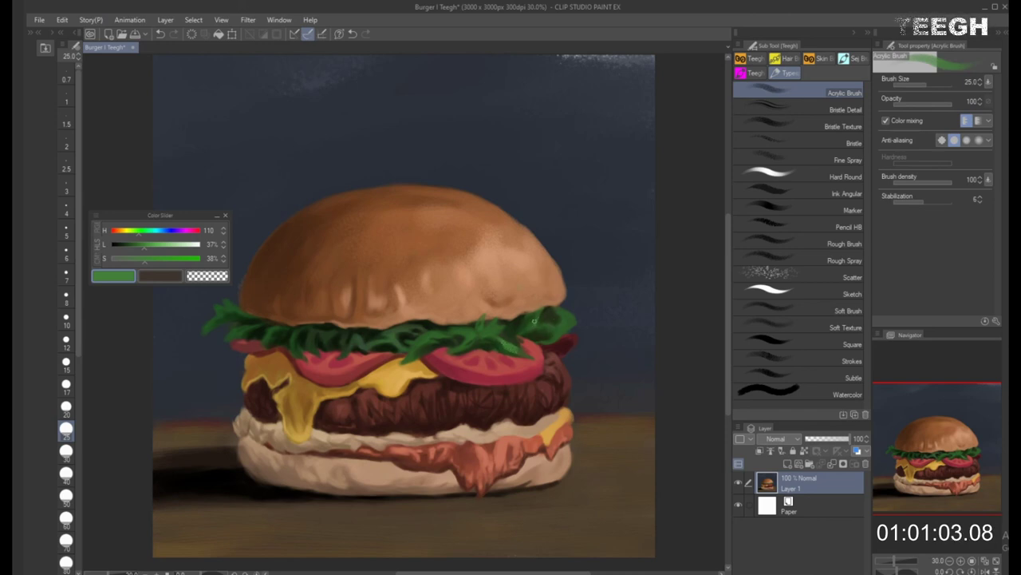
pyautogui.press(']')
pyautogui.press(']')
pyautogui.press(']')
pyautogui.press(']')
pyautogui.press('[')
pyautogui.press('[')
pyautogui.press('[')
pyautogui.press('[')
pyautogui.press('[')
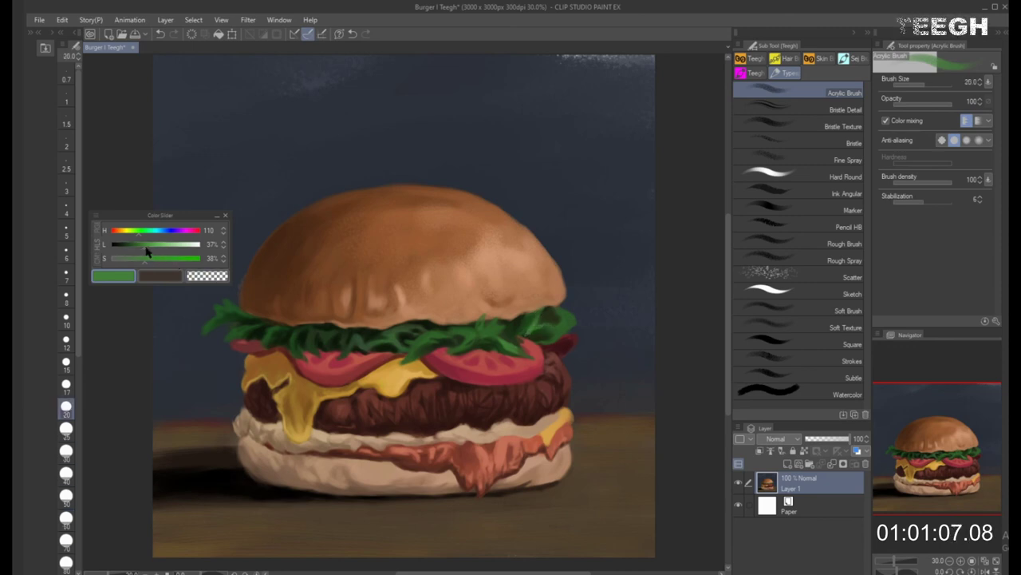
# Raise the green's luminosity to 43% and highlight the edges of the rightmost lettuce leaf, brush size 30 to 50
pyautogui.moveTo(147, 248); pyautogui.dragTo(202, 245)
pyautogui.press(']')
pyautogui.press(']')
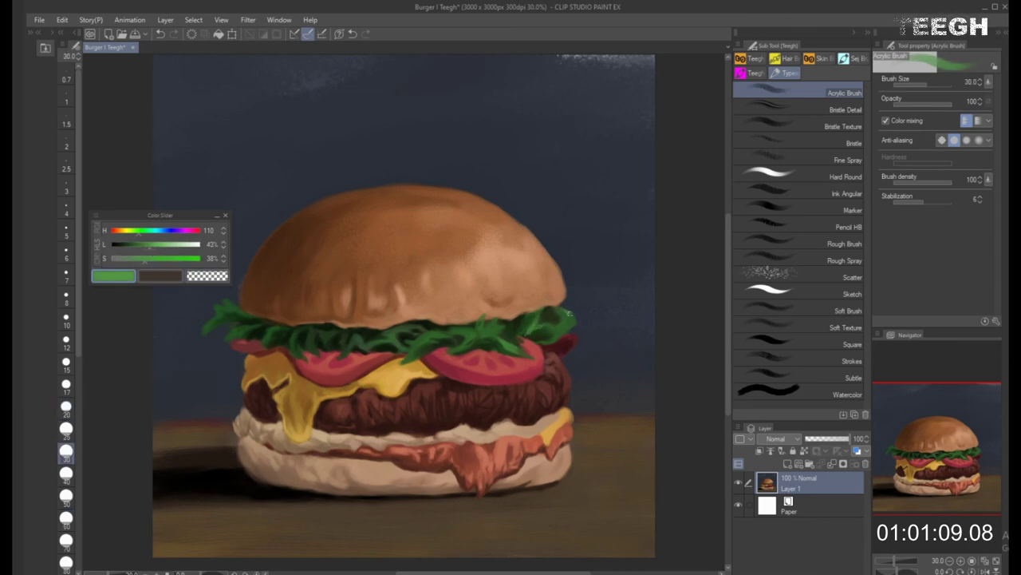
pyautogui.press(']')
pyautogui.press(']')
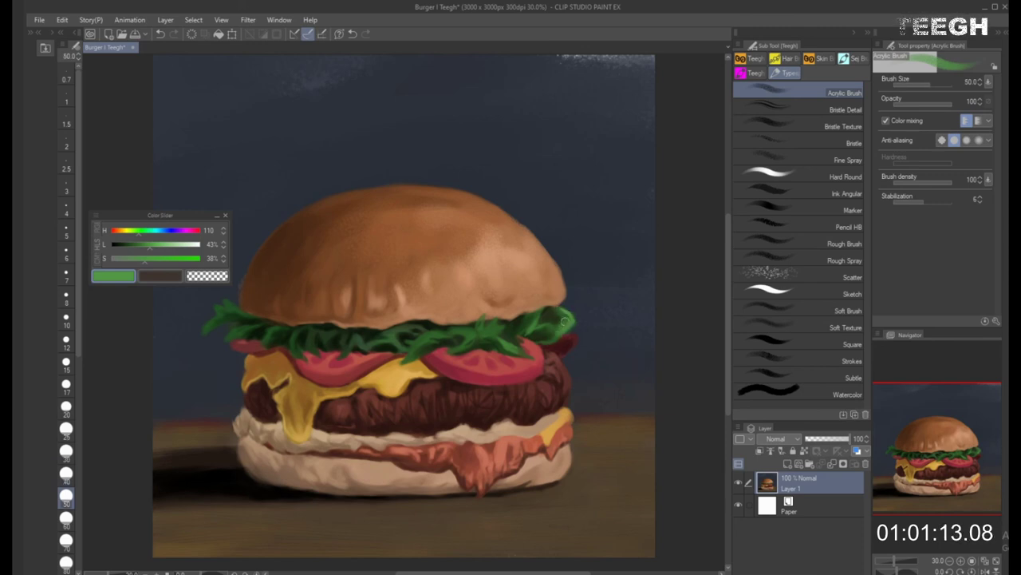
# Highlight the lettuce leaves between the two tomatoes with the same bright green, brush size 30 to 50
pyautogui.press('[')
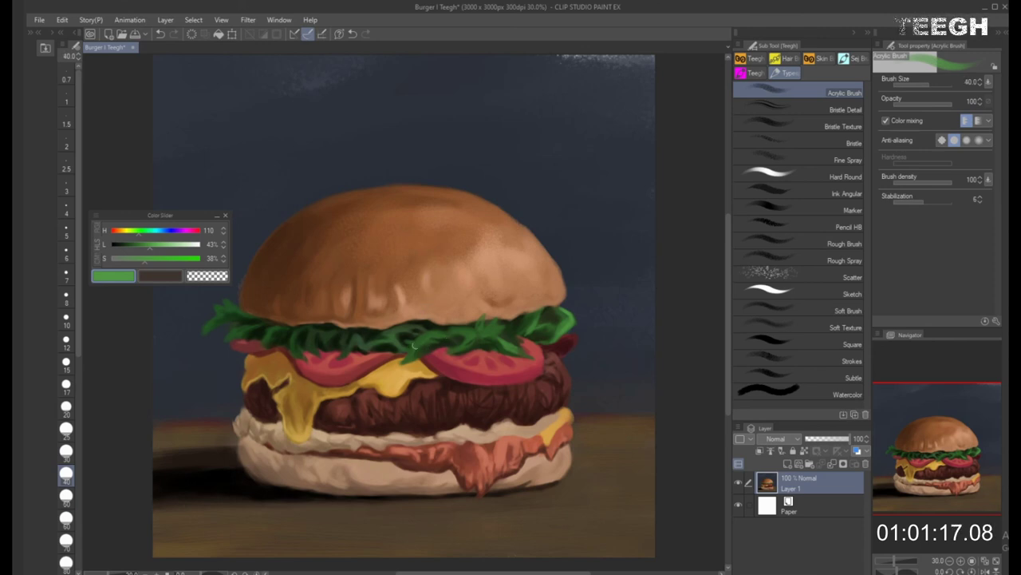
pyautogui.press('[')
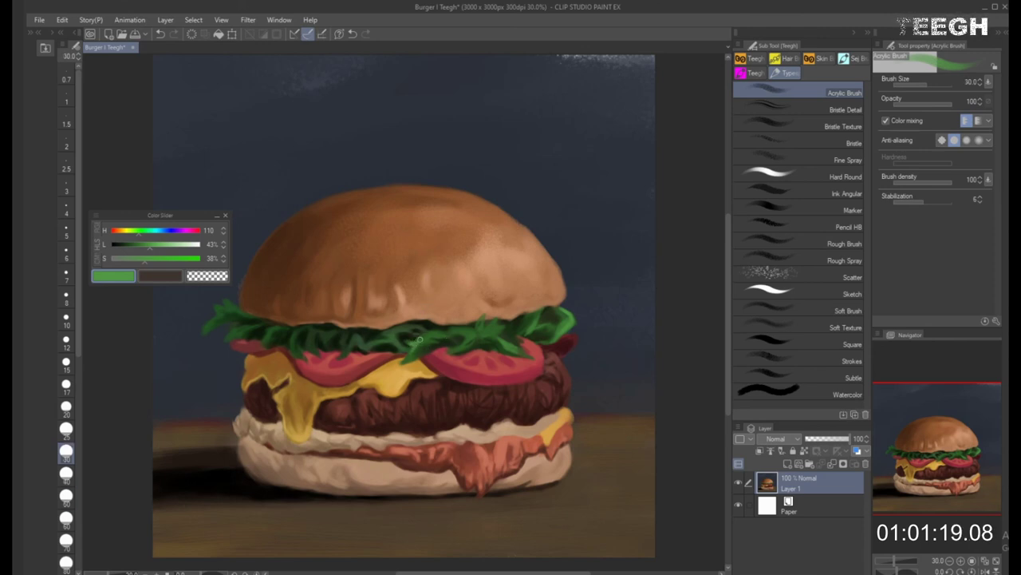
pyautogui.press(']')
pyautogui.press(']')
pyautogui.press(']')
pyautogui.press('[')
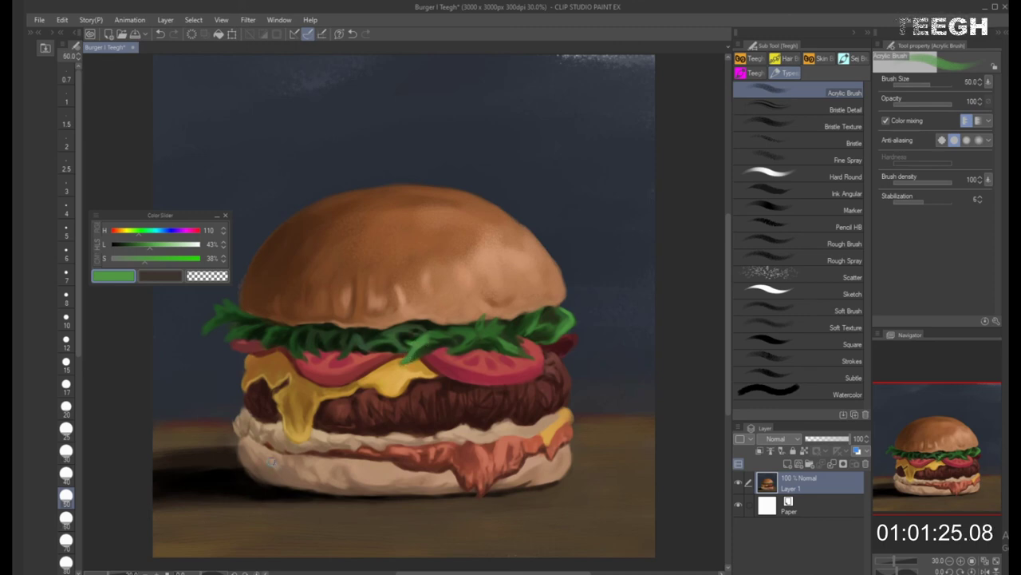
# Add thin bright green highlights to the lettuce above the left tomato, brush size 20 to 25
pyautogui.press('[')
pyautogui.press('[')
pyautogui.press('[')
pyautogui.press('[')
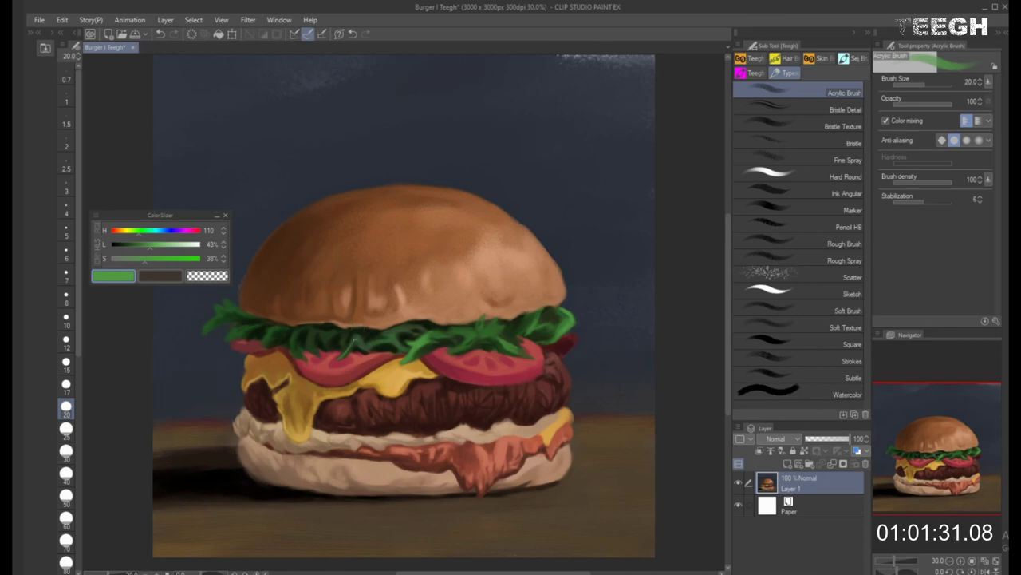
pyautogui.press(']')
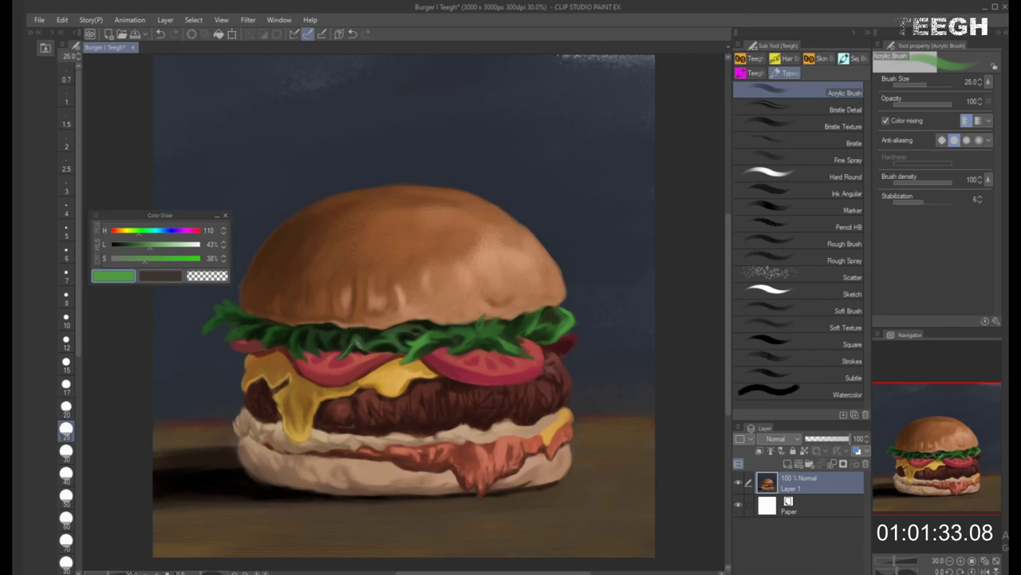
pyautogui.press('[')
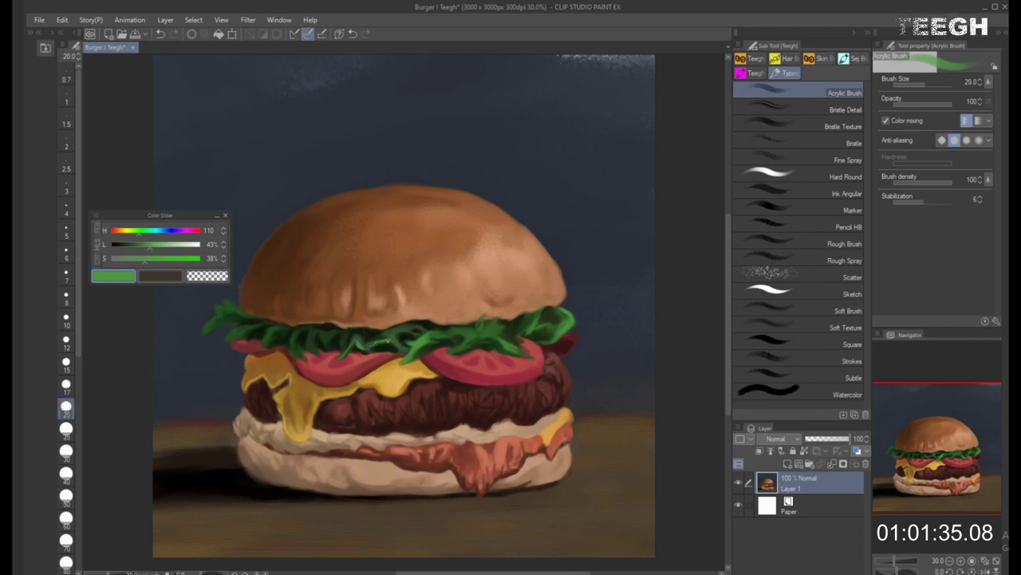
pyautogui.press(']')
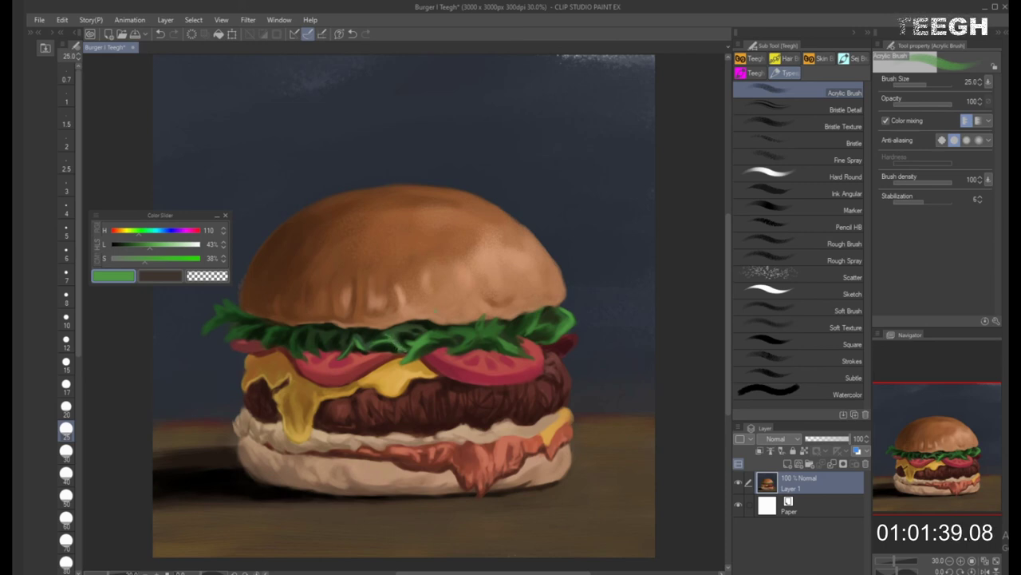
# Paint bright green highlights on the raised lettuce leaves above the right tomato's middle, brush size 17 to 30
pyautogui.press('[')
pyautogui.press(']')
pyautogui.press(']')
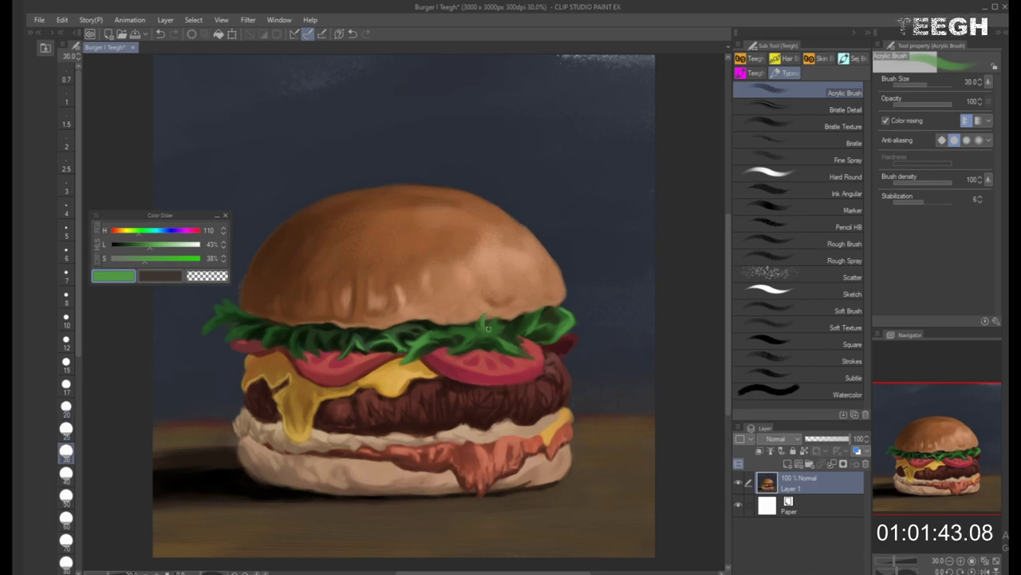
pyautogui.press('[')
pyautogui.press('[')
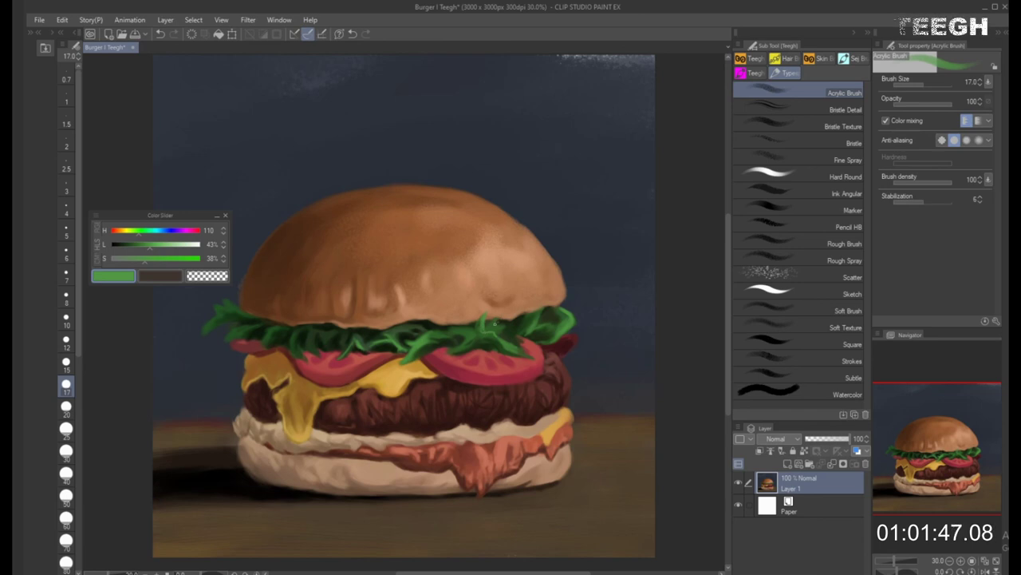
pyautogui.press(']')
pyautogui.press(']')
pyautogui.press(']')
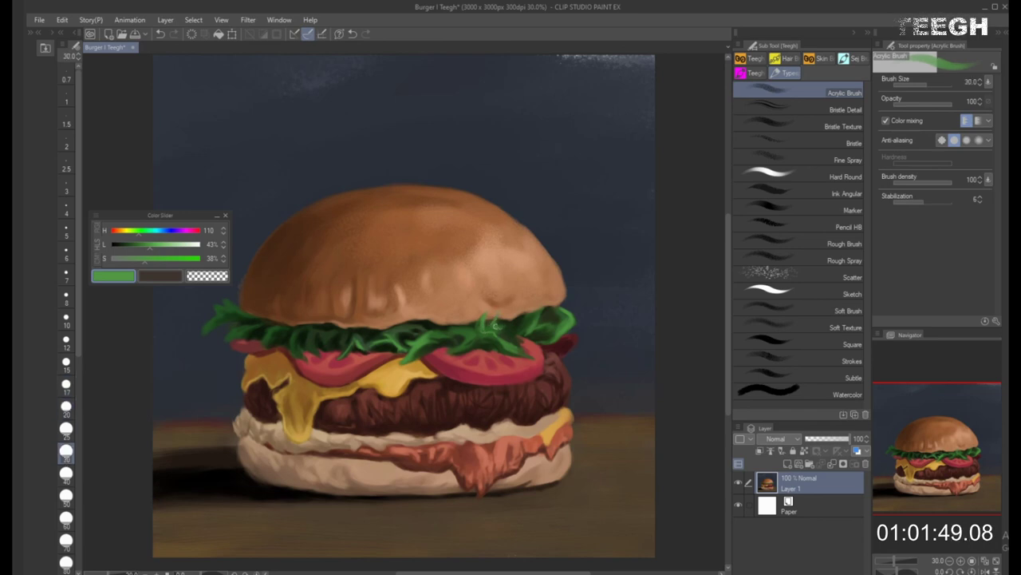
pyautogui.press('[')
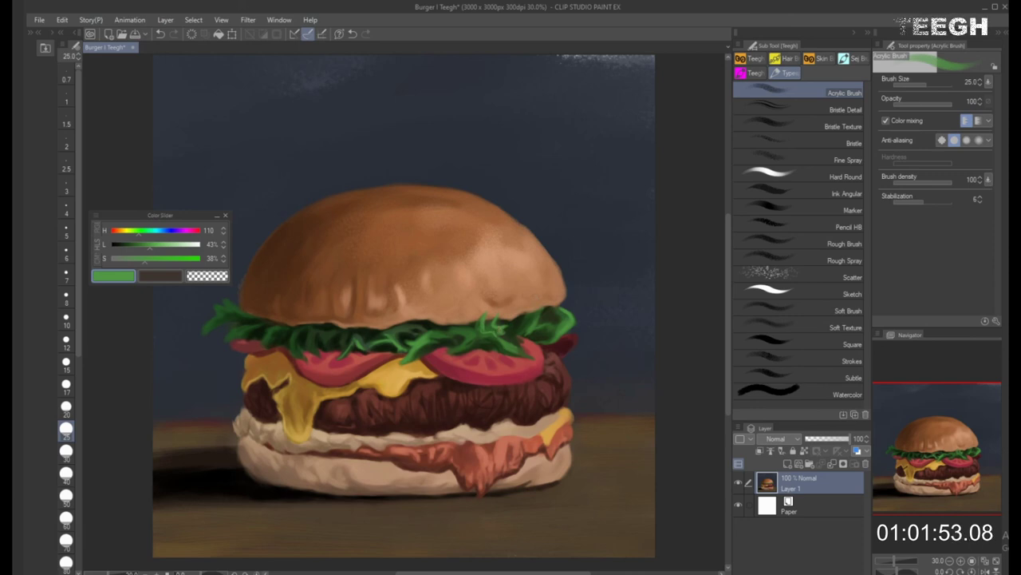
# Brighten the lettuce tips overlapping the right tomato's upper-right edge with a sampled light green, brush size 25 to 30
pyautogui.keyDown('alt'); pyautogui.click(499, 323); pyautogui.keyUp('alt')
pyautogui.press(']')
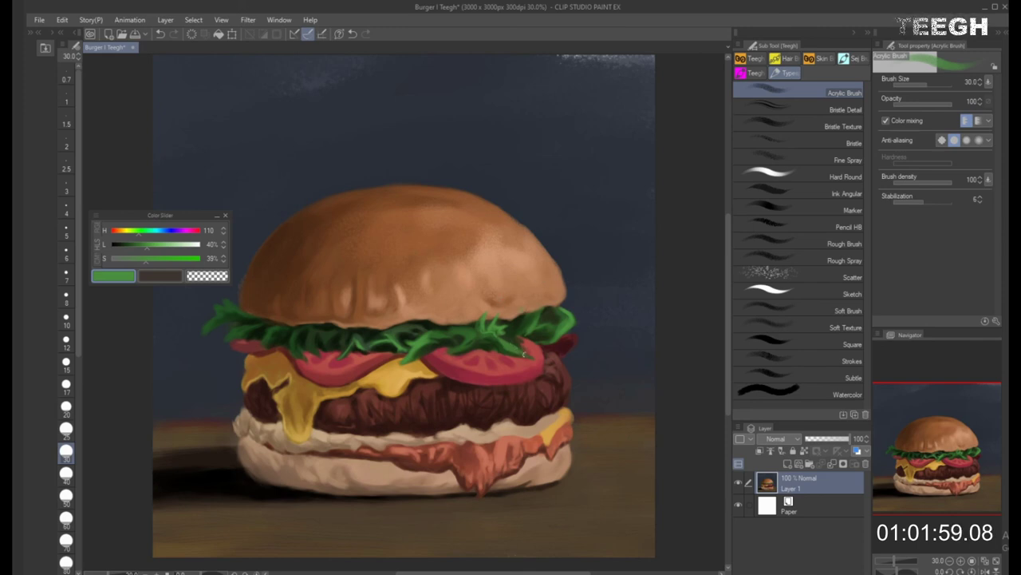
pyautogui.press('[')
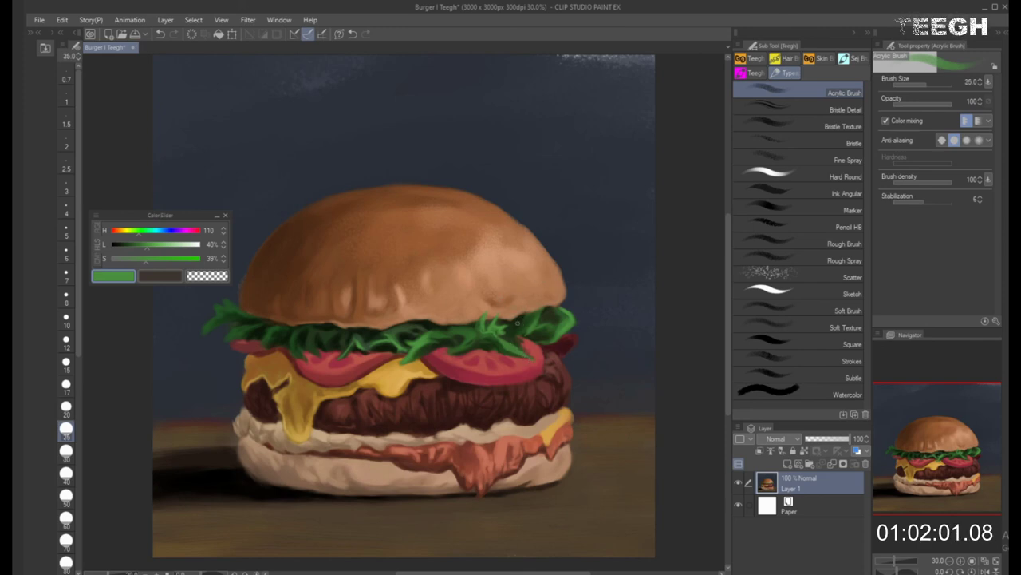
# Define the lettuce gap left of the rightmost leaf with sampled near-black and mid greens, brush size 25 to 50
pyautogui.keyDown('alt'); pyautogui.click(521, 321); pyautogui.keyUp('alt')
pyautogui.press(']')
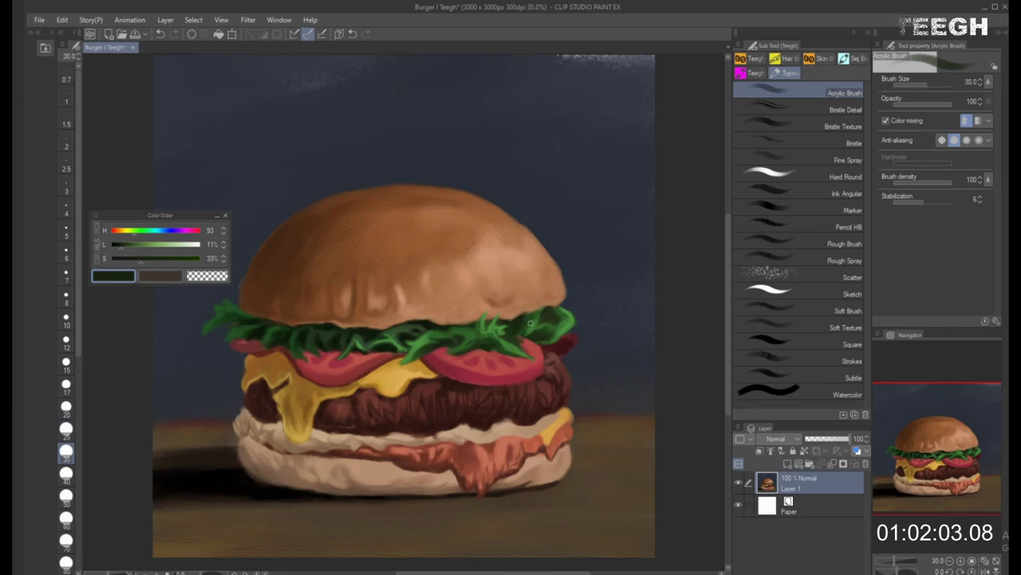
pyautogui.keyDown('alt'); pyautogui.click(521, 323); pyautogui.keyUp('alt')
pyautogui.press('[')
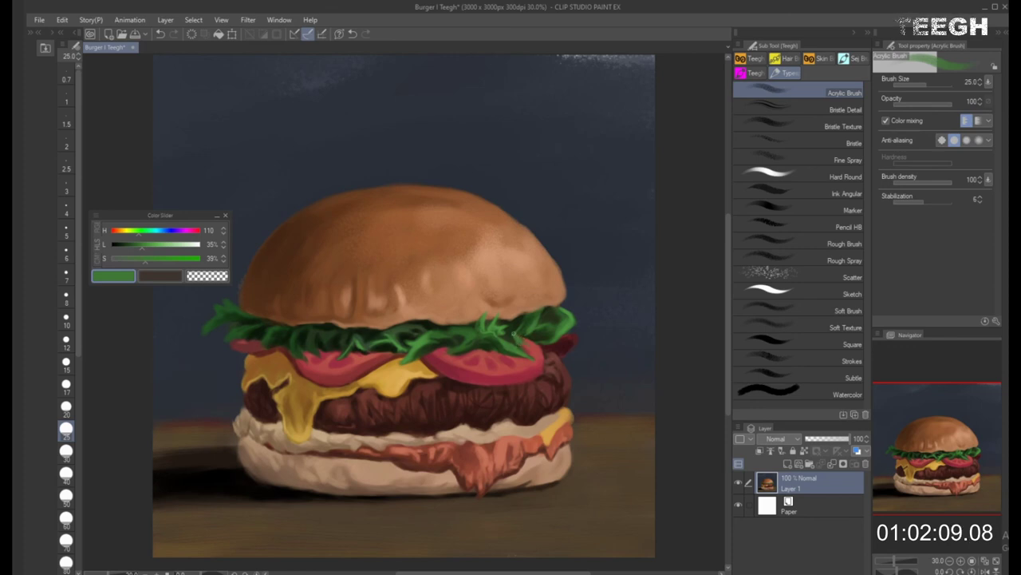
pyautogui.keyDown('alt'); pyautogui.click(518, 323); pyautogui.keyUp('alt')
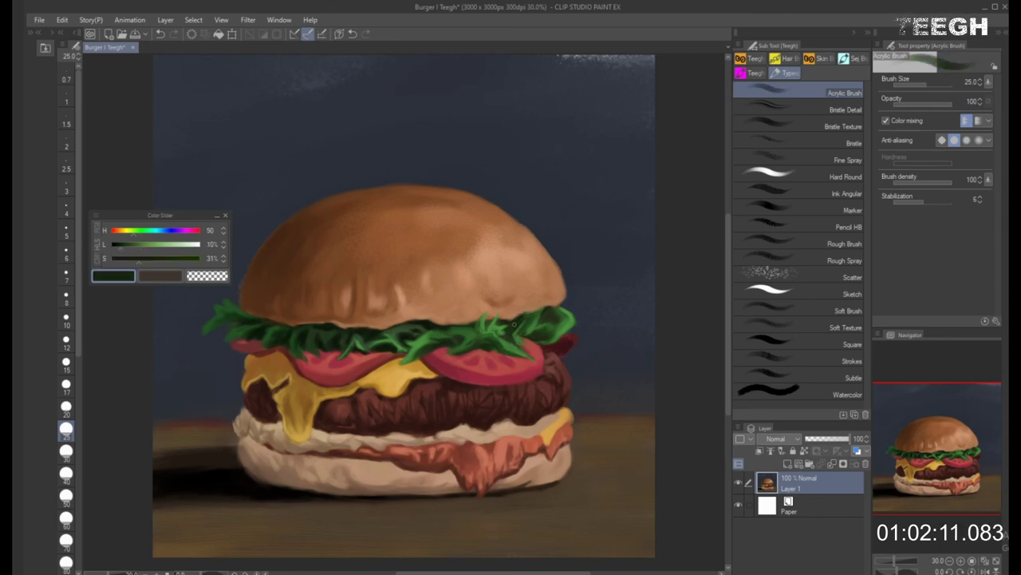
pyautogui.press(']')
pyautogui.press(']')
pyautogui.press(']')
pyautogui.keyDown('alt'); pyautogui.click(519, 338); pyautogui.keyUp('alt')
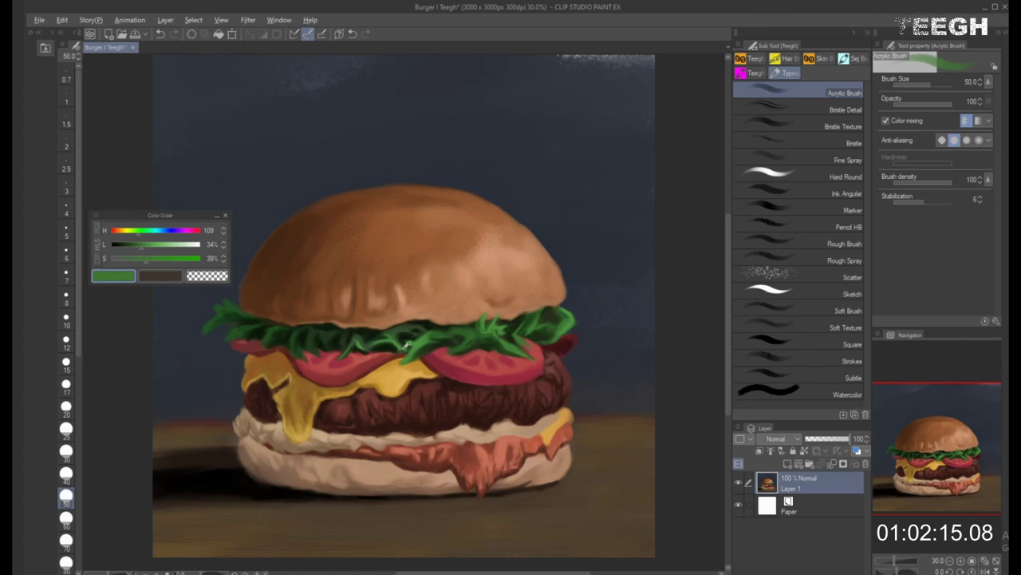
# Highlight the lettuce tips over the left tomato with a light green sampled between the tomatoes, brush size about 25
pyautogui.keyDown('alt'); pyautogui.click(423, 340); pyautogui.keyUp('alt')
pyautogui.press('[')
pyautogui.press('[')
pyautogui.press('[')
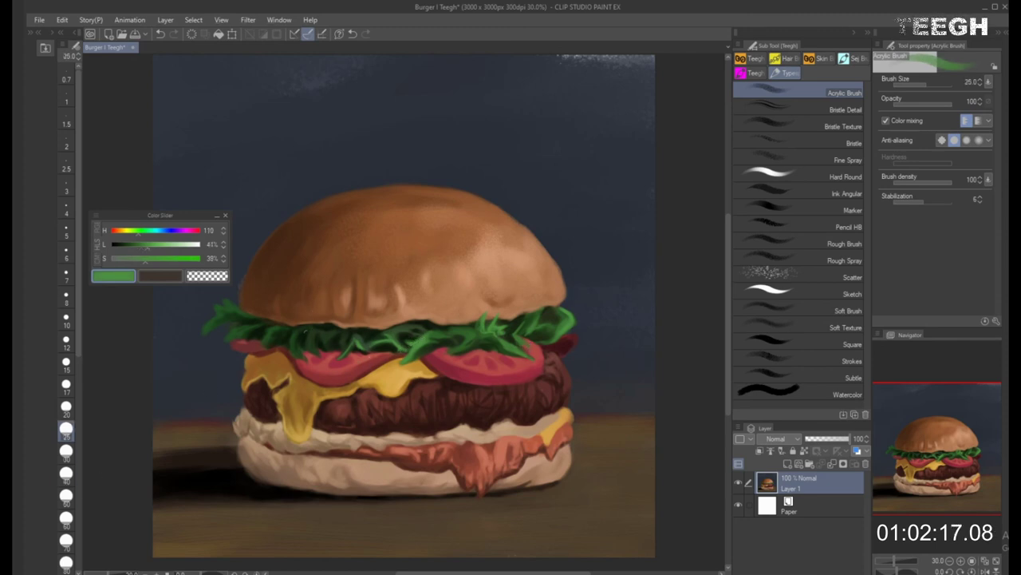
pyautogui.press('[')
pyautogui.press(']')
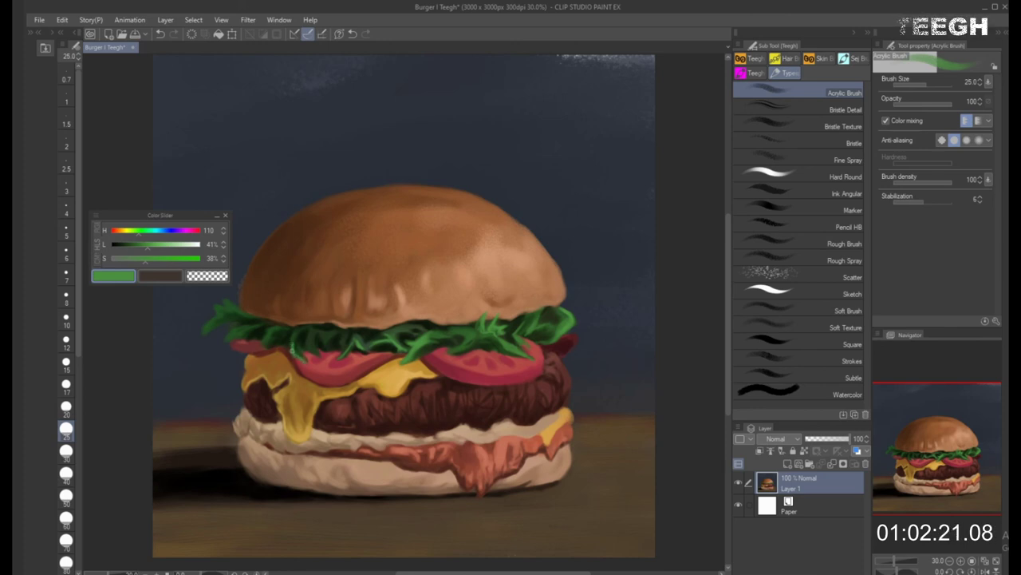
# Deepen the lettuce shadow left of the rightmost leaf with a sampled dark green, brush size 20 to 30
pyautogui.press('[')
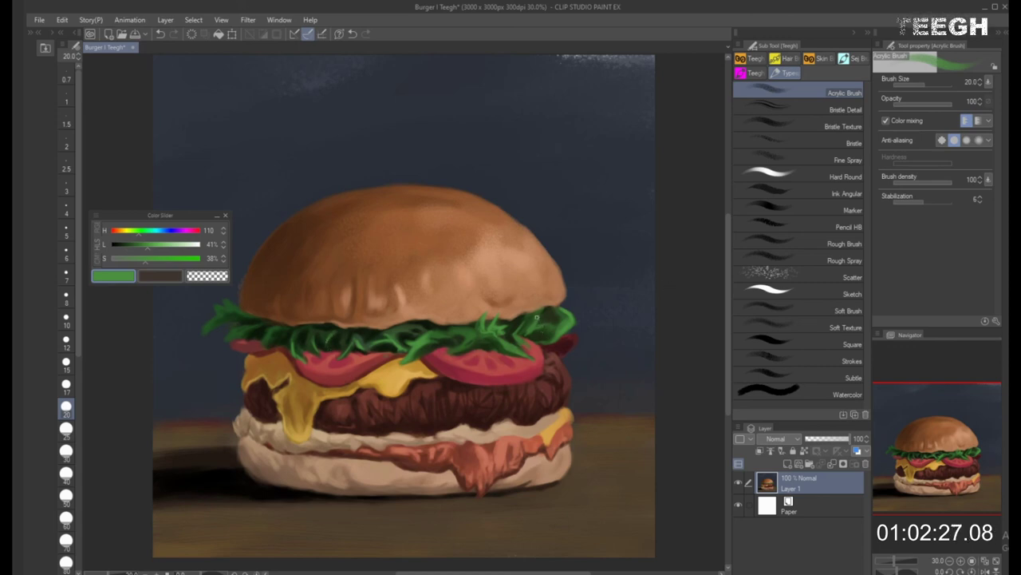
pyautogui.keyDown('alt'); pyautogui.click(529, 316); pyautogui.keyUp('alt')
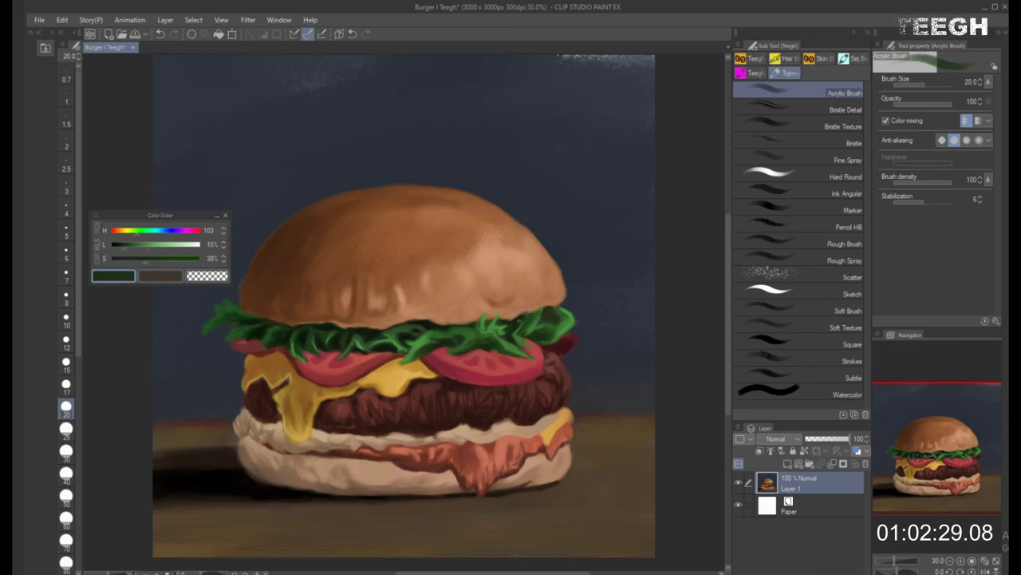
pyautogui.press(']')
pyautogui.press(']')
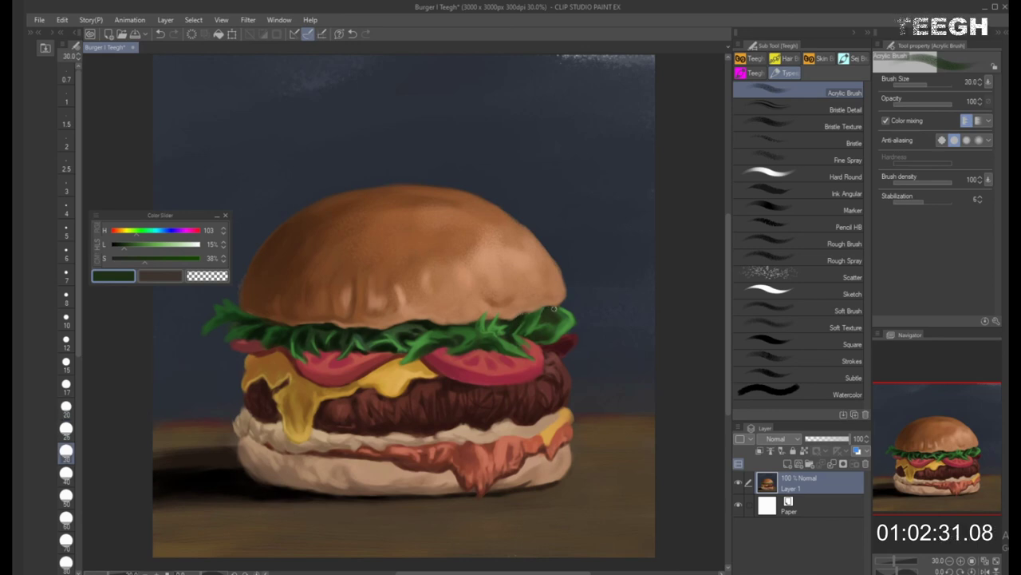
# Retouch the lettuce tips over the left tomato and the tomato flesh below with sampled green and red, brush size 30 to 40
pyautogui.keyDown('alt'); pyautogui.click(365, 343); pyautogui.keyUp('alt')
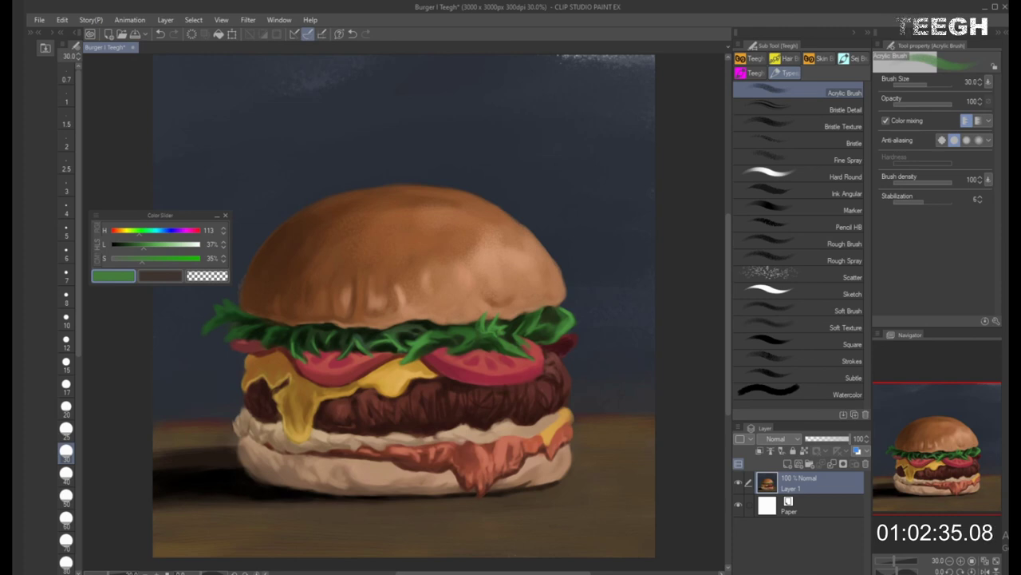
pyautogui.keyDown('alt'); pyautogui.click(358, 361); pyautogui.keyUp('alt')
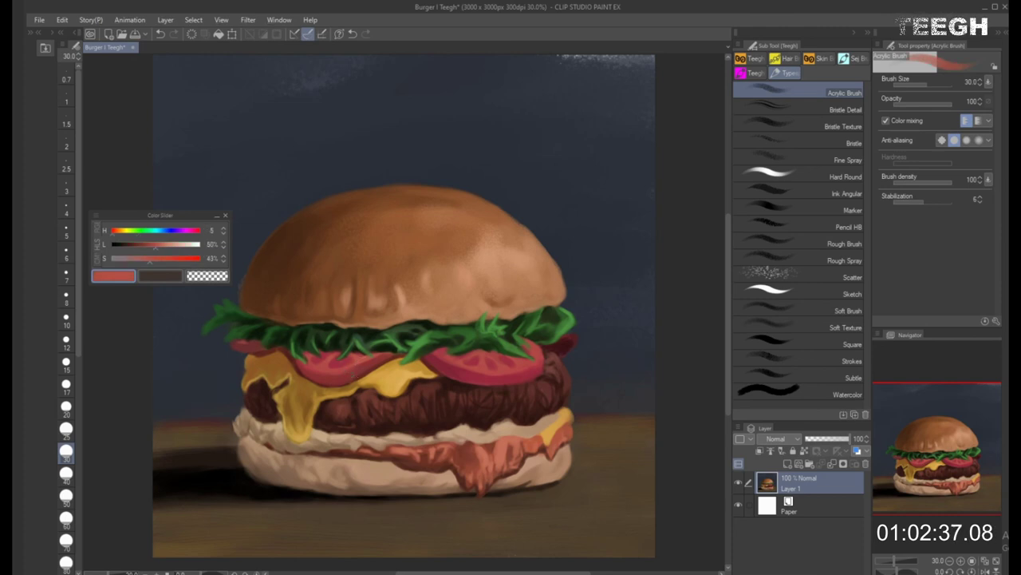
pyautogui.press(']')
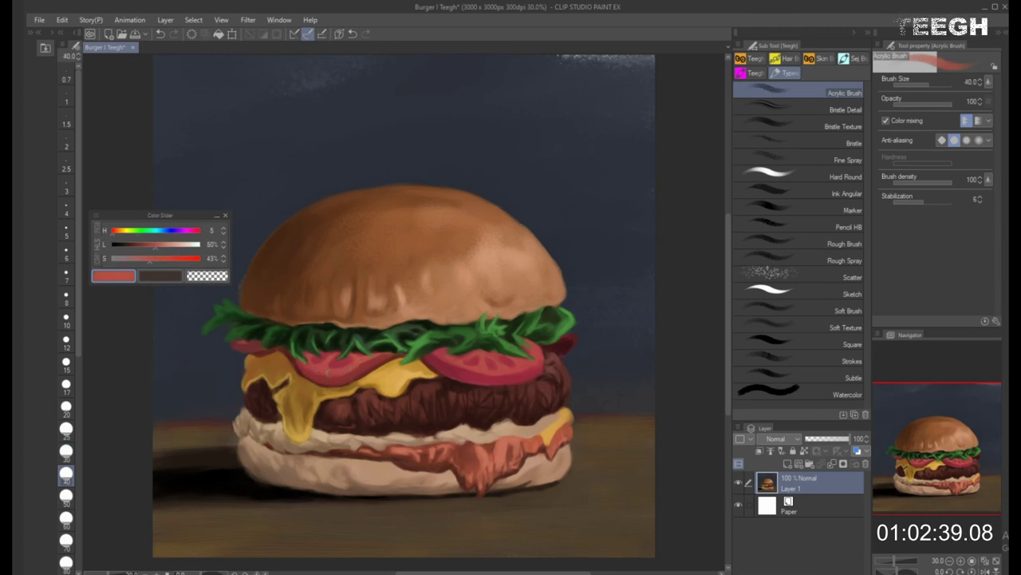
pyautogui.press('[')
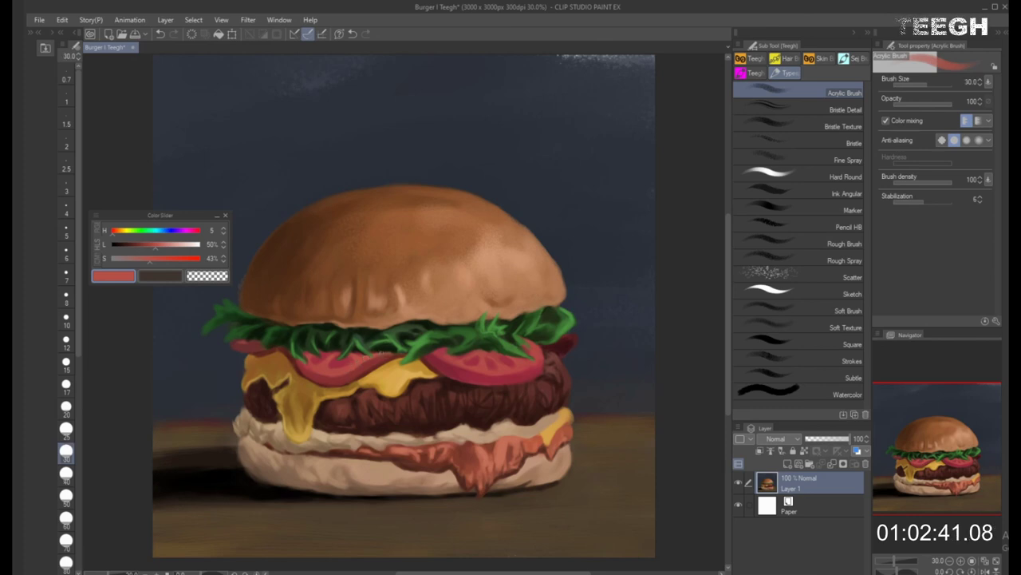
# Shade the left tomato beneath the lettuce with the sampled red set to 33% lightness, brush size 30 to 40
pyautogui.click(172, 248)
pyautogui.click(170, 248)
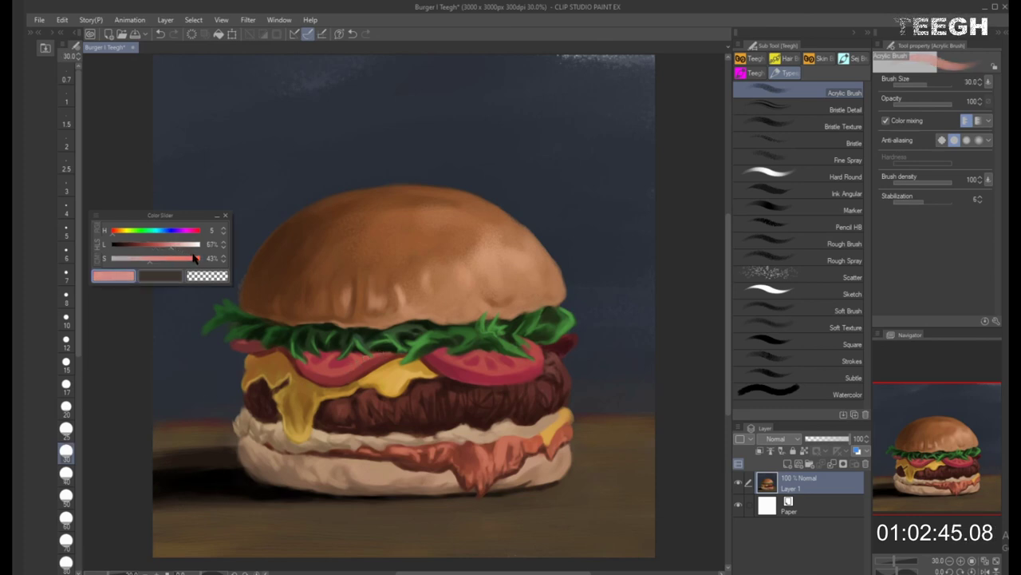
pyautogui.moveTo(165, 245); pyautogui.dragTo(140, 245)
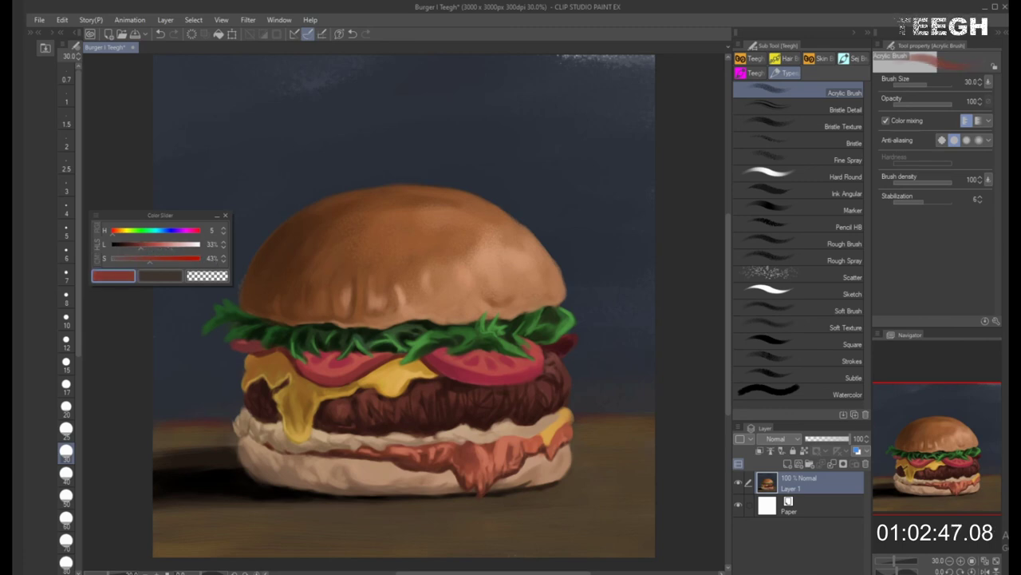
pyautogui.press('[')
pyautogui.press(']')
pyautogui.press(']')
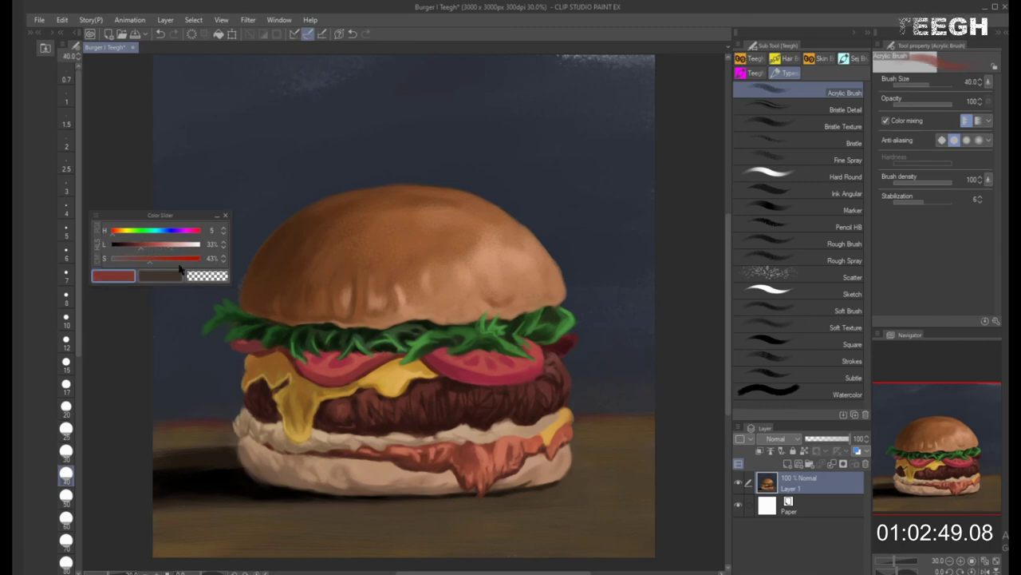
# Darken the red to 19% lightness and shade the left tomato's right end under the lettuce, brush size 30 to 60
pyautogui.moveTo(142, 251); pyautogui.dragTo(129, 250)
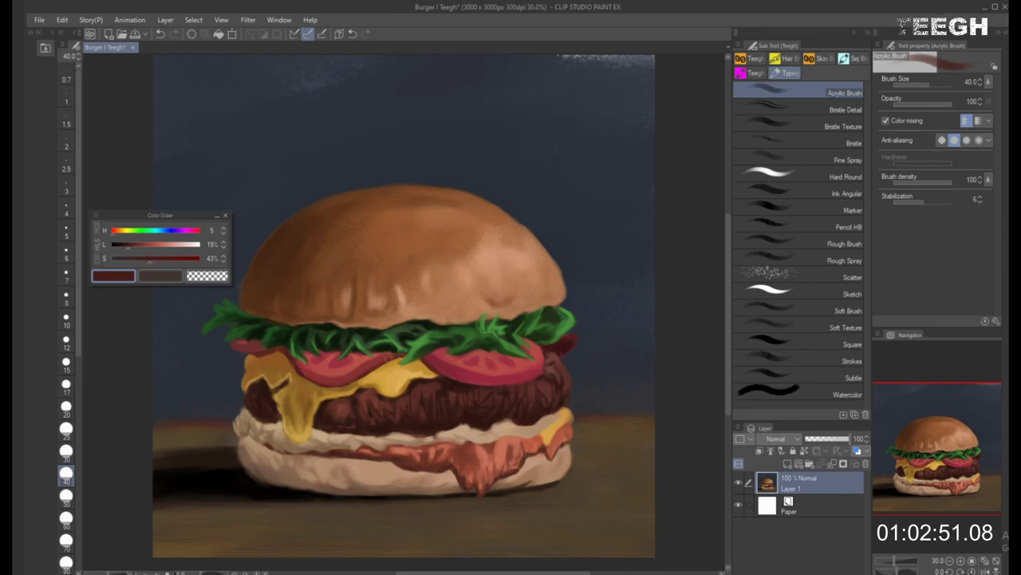
pyautogui.press(']')
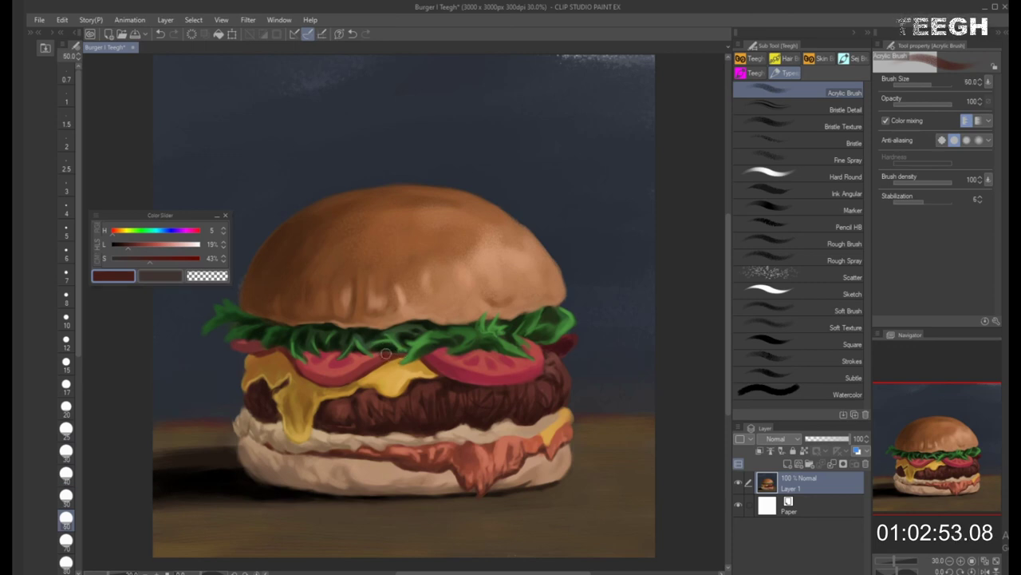
pyautogui.press('[')
pyautogui.press('[')
pyautogui.press('[')
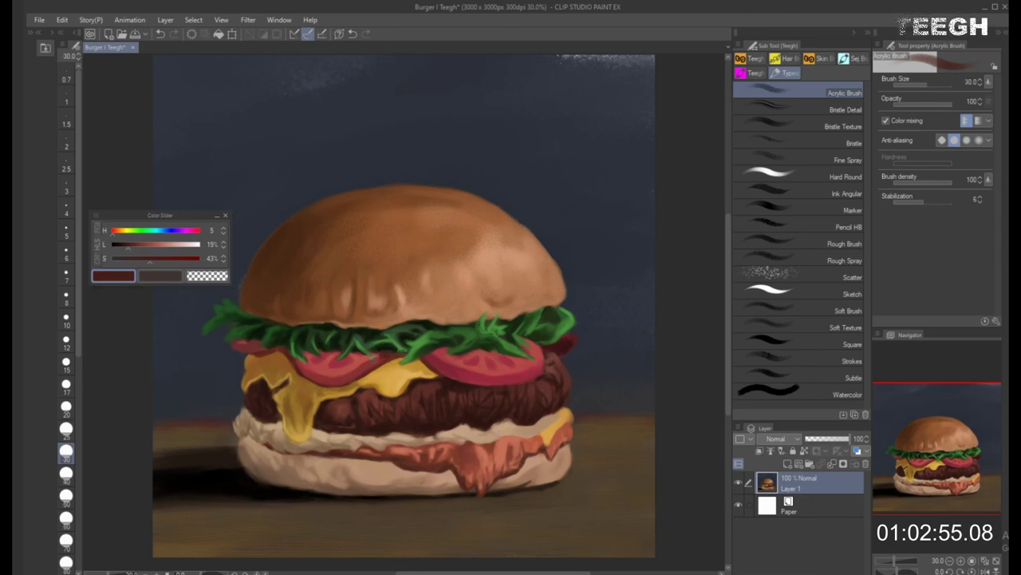
pyautogui.press(']')
pyautogui.press(']')
pyautogui.press(']')
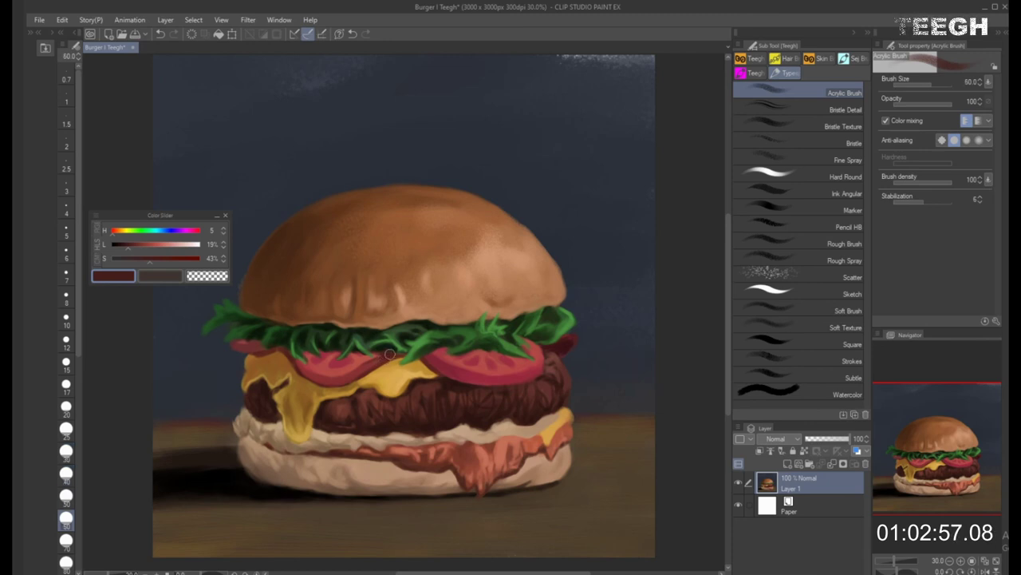
pyautogui.press('[')
pyautogui.press('[')
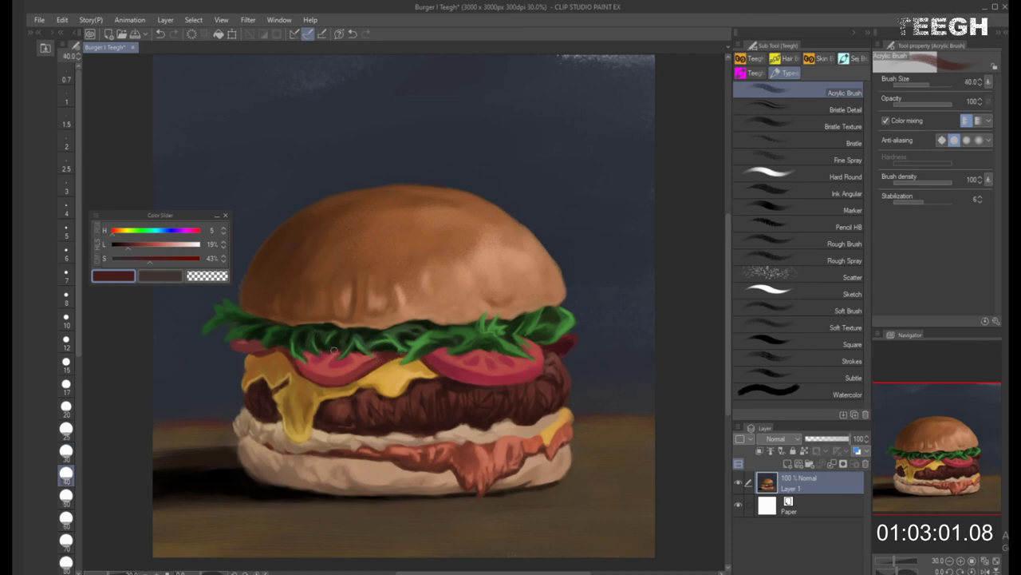
# Paint thin lettuce shadows across the left tomato's upper surface with the dark red, brush size 25 to 30
pyautogui.press('[')
pyautogui.press('[')
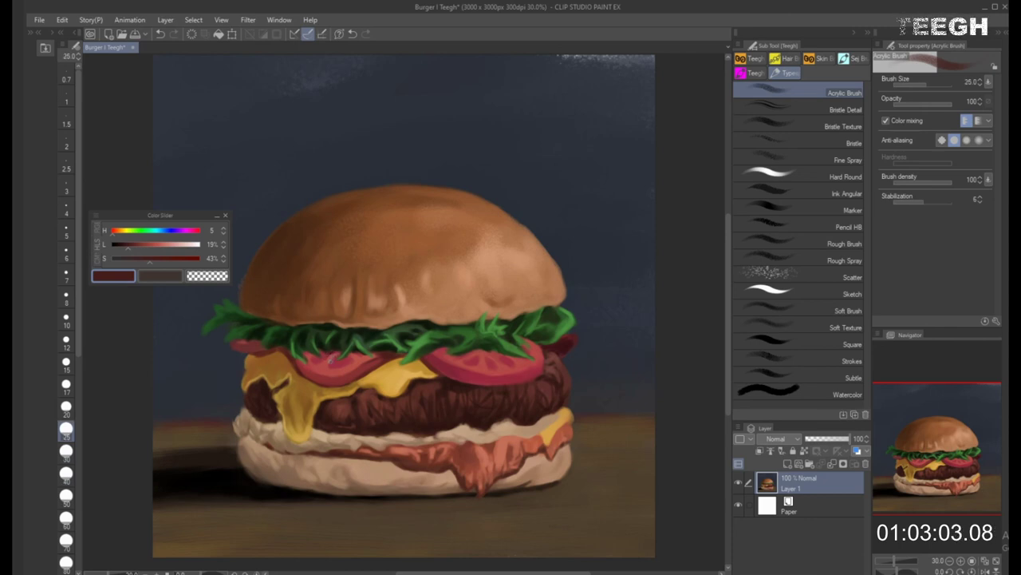
pyautogui.press(']')
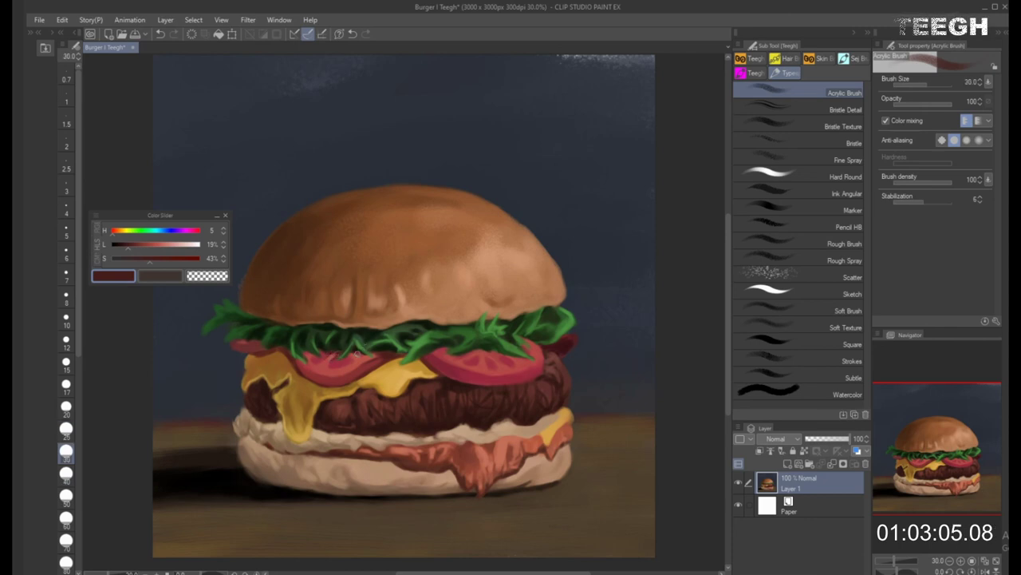
pyautogui.press('[')
pyautogui.press(']')
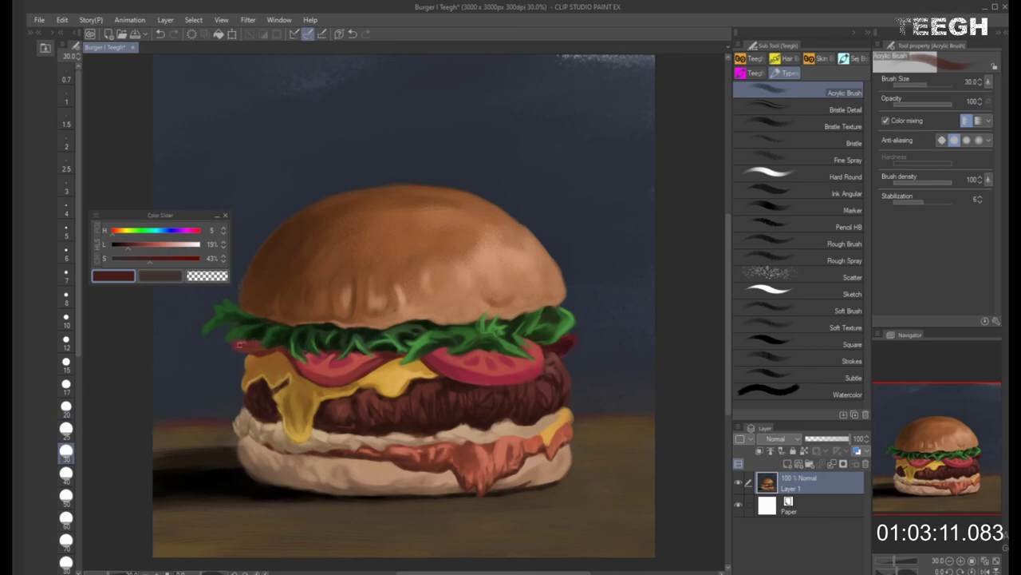
# Darken the small tomato slice at the burger's far left beneath the lettuce with the dark red, brush size 50 to 70
pyautogui.press(']')
pyautogui.press(']')
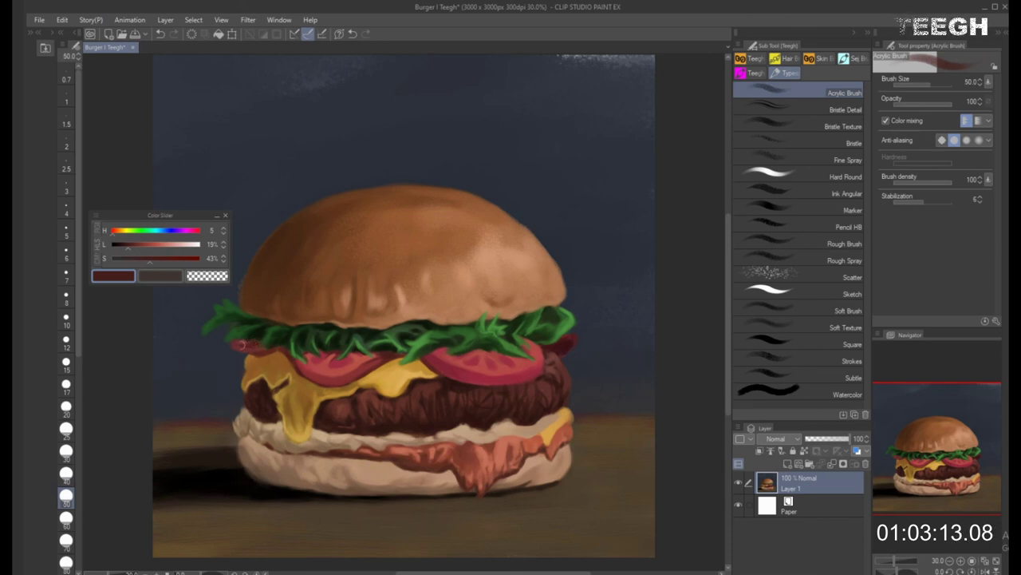
pyautogui.press(']')
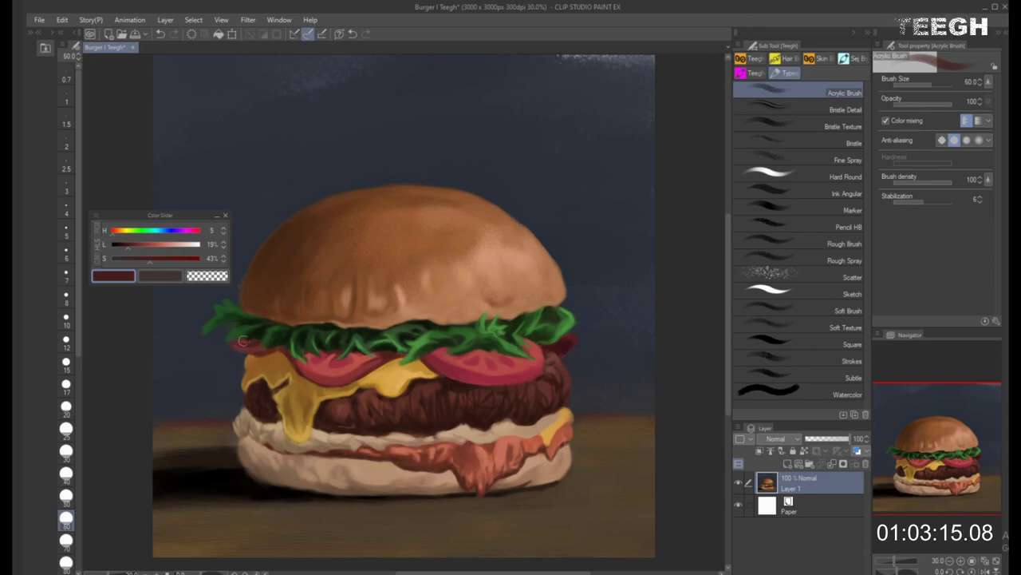
pyautogui.press(']')
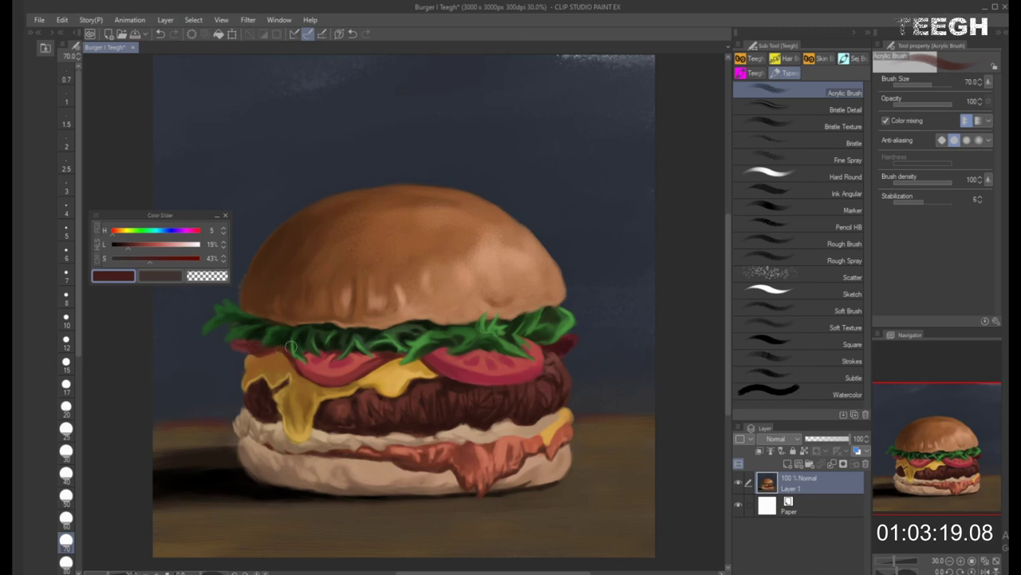
# Shade the upper-left cheese edge below the tomato slice with a sampled dark red at 11% lightness, brush size 25 to 40
pyautogui.keyDown('alt'); pyautogui.click(262, 312); pyautogui.keyUp('alt')
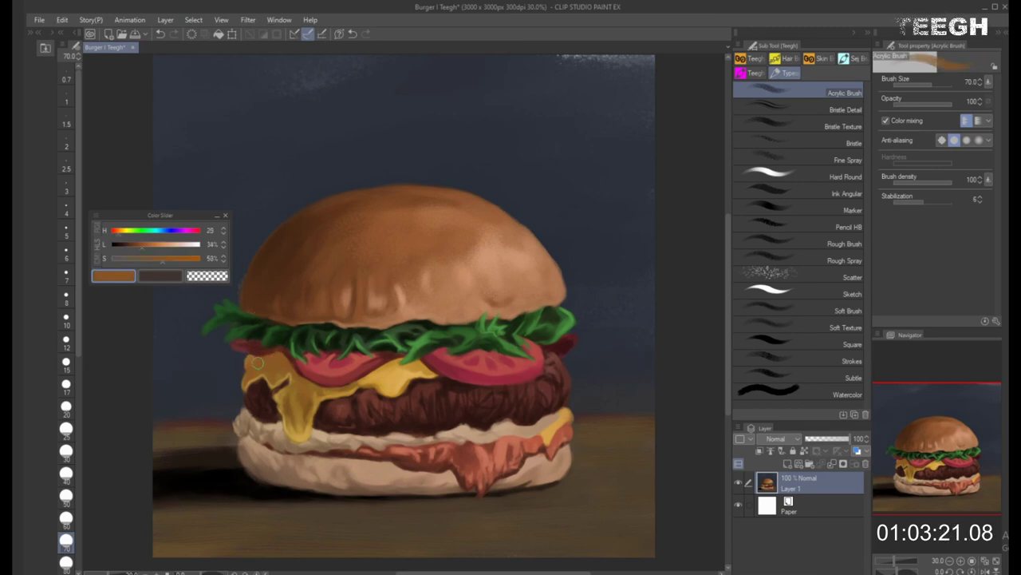
pyautogui.press('[')
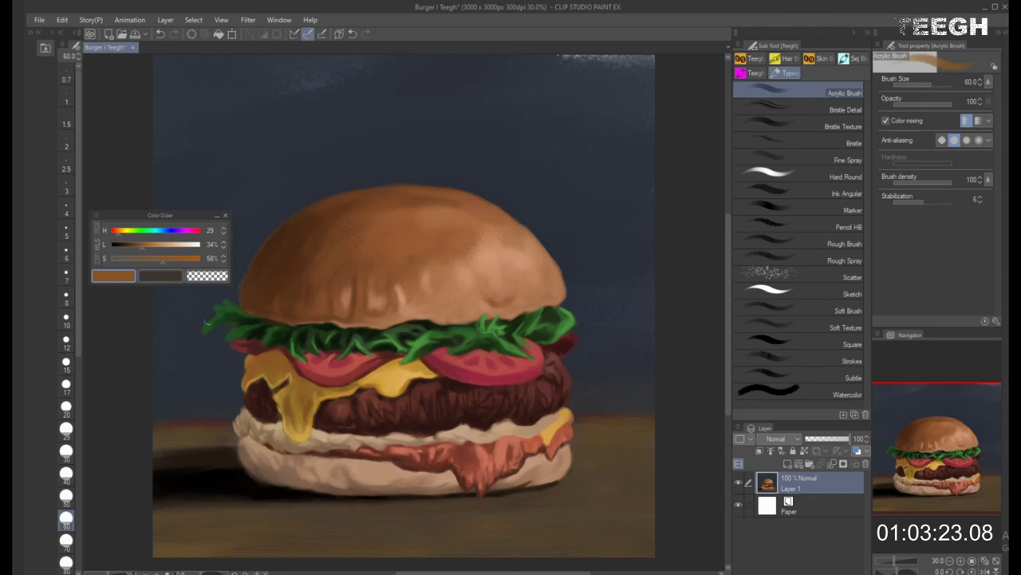
pyautogui.keyDown('alt'); pyautogui.click(260, 347); pyautogui.keyUp('alt')
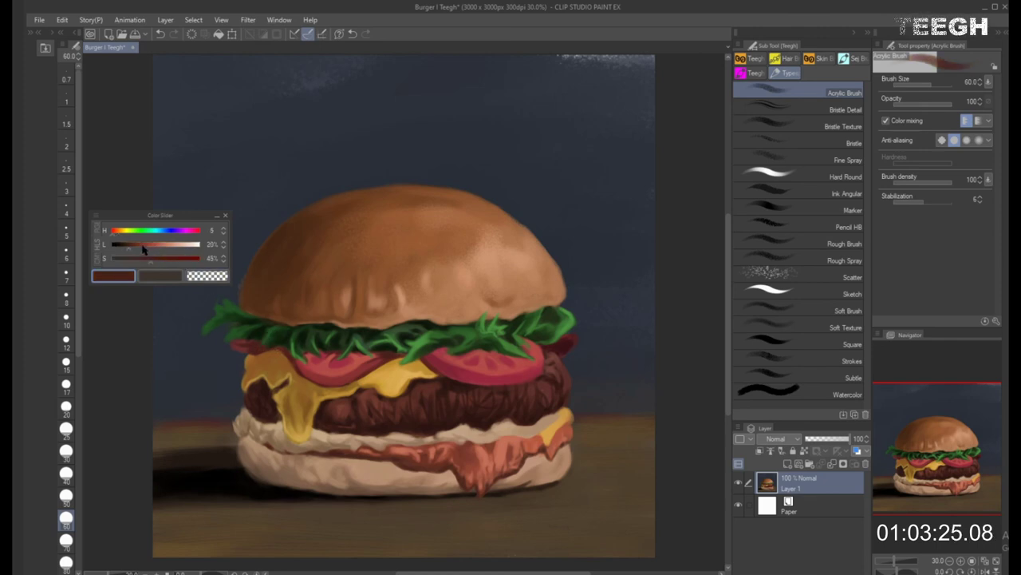
pyautogui.keyDown('alt'); pyautogui.click(261, 355); pyautogui.keyUp('alt')
pyautogui.press('[')
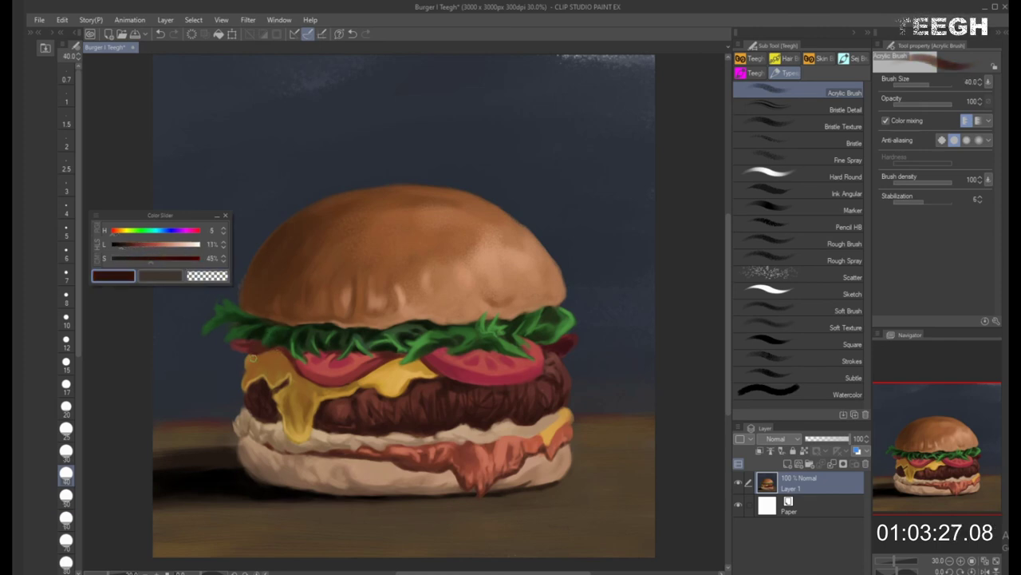
pyautogui.press('[')
pyautogui.press('[')
pyautogui.press('[')
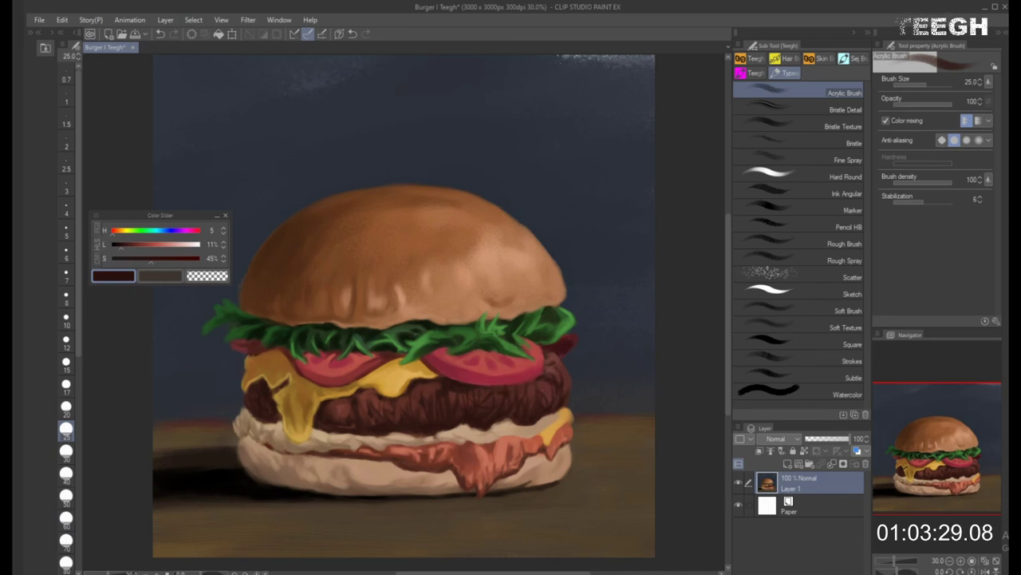
pyautogui.press(']')
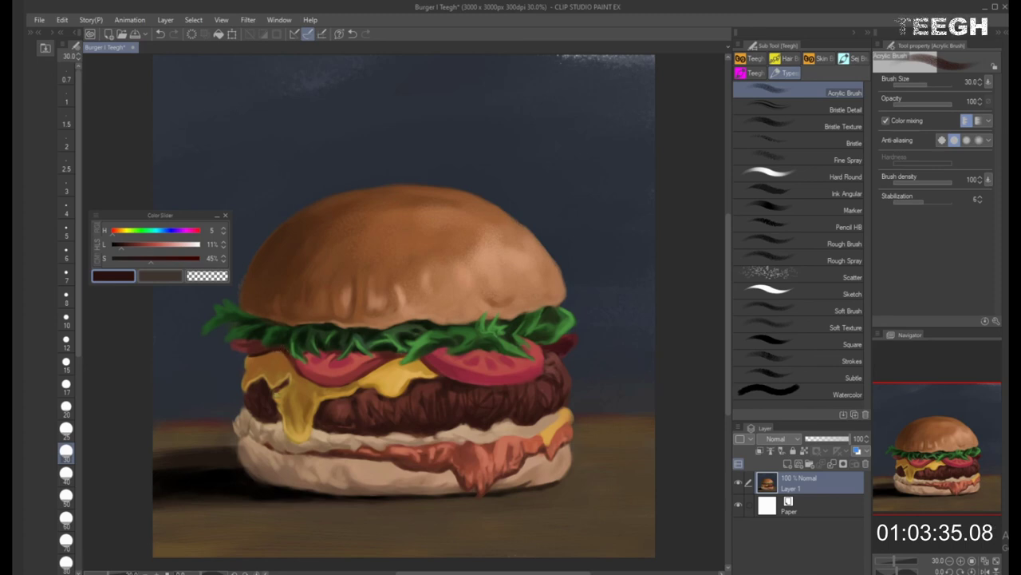
# Refine the left tomato's lower rim with reds sampled from that rim, brush size 30 to 50
pyautogui.keyDown('alt'); pyautogui.click(328, 377); pyautogui.keyUp('alt')
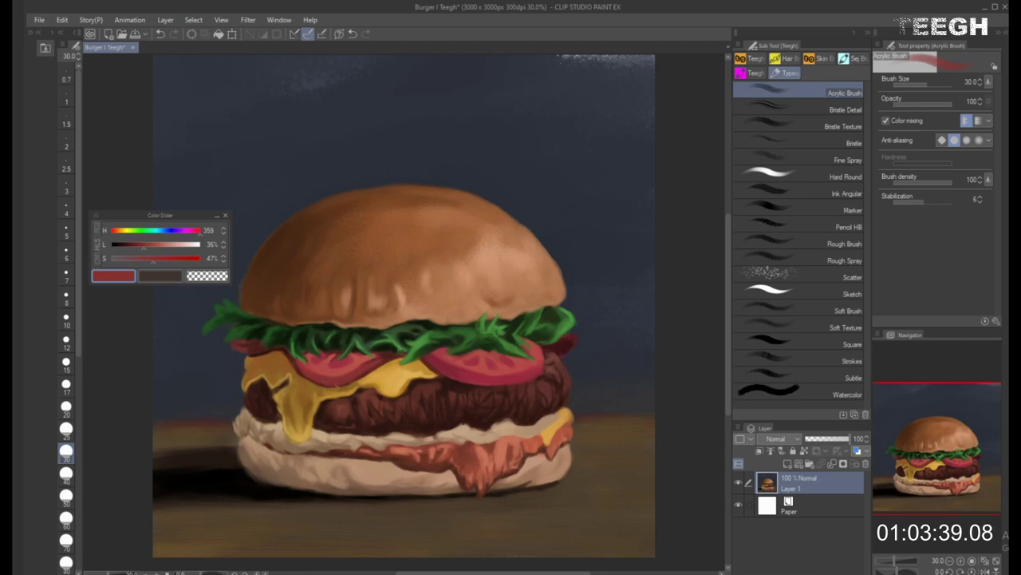
pyautogui.press(']')
pyautogui.press(']')
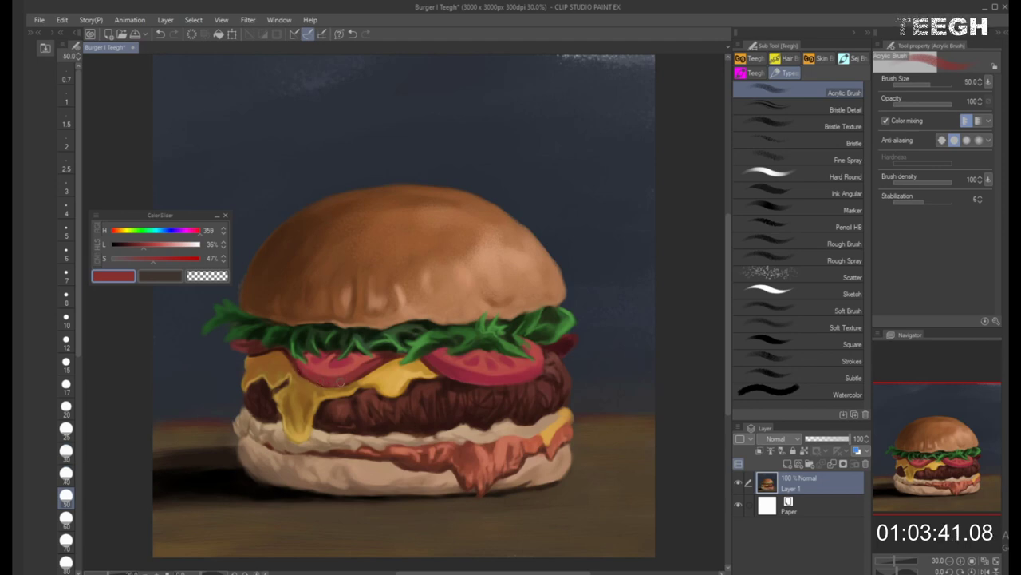
pyautogui.keyDown('alt'); pyautogui.click(352, 380); pyautogui.keyUp('alt')
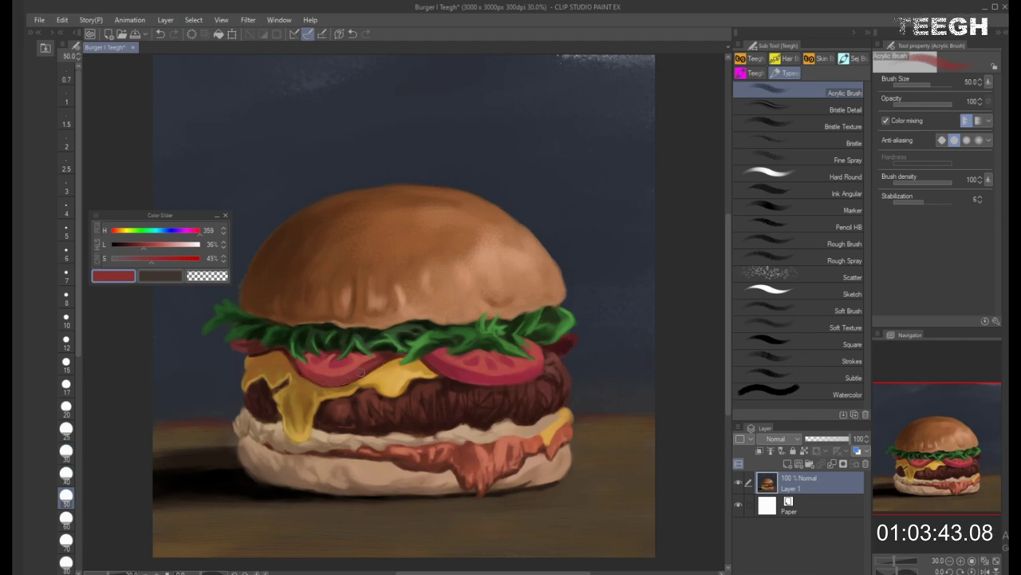
# Shade the upper-left cheese beside the left tomato with a sampled brown-yellow darkened to 23% lightness, brush size 25 to 60
pyautogui.keyDown('alt'); pyautogui.click(311, 381); pyautogui.keyUp('alt')
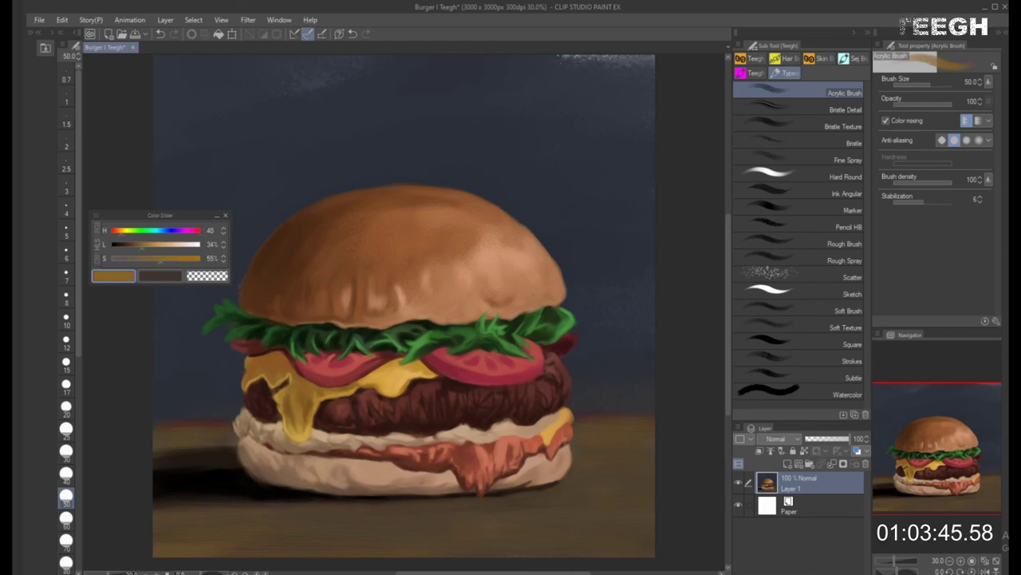
pyautogui.click(142, 250)
pyautogui.moveTo(142, 250); pyautogui.dragTo(133, 250)
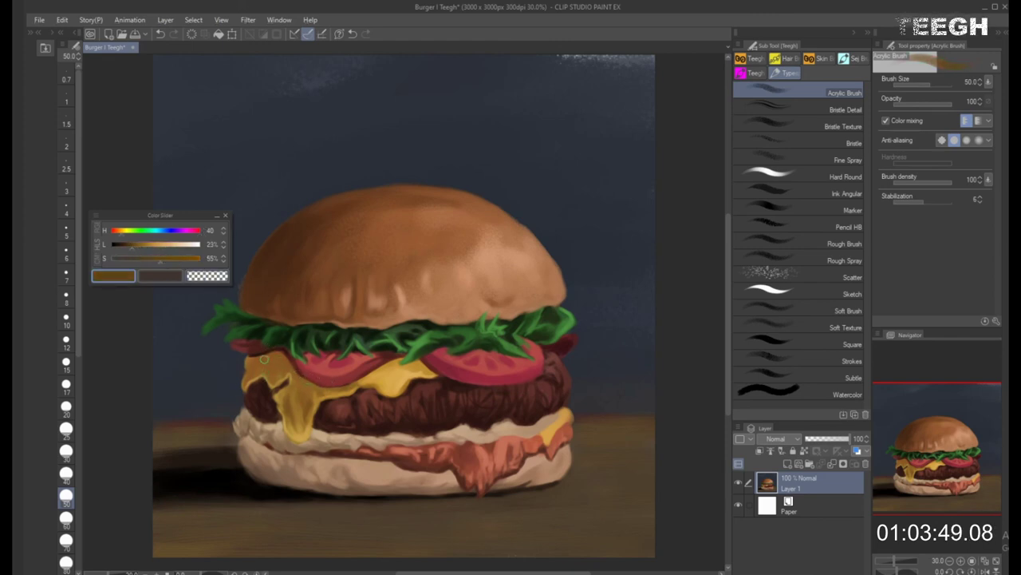
pyautogui.press('[')
pyautogui.press('[')
pyautogui.press('[')
pyautogui.press(']')
pyautogui.press(']')
pyautogui.press(']')
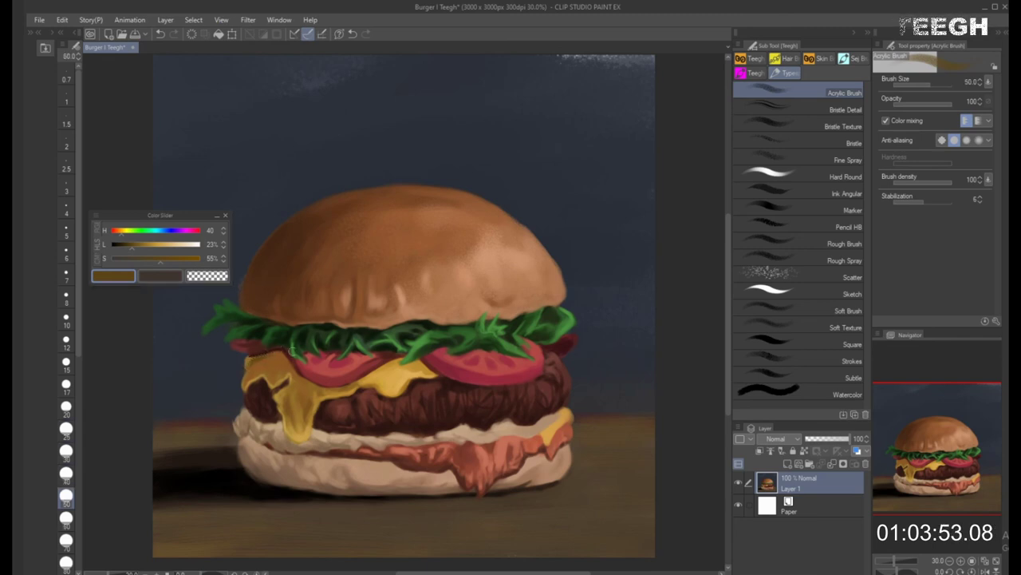
pyautogui.press(']')
pyautogui.press('[')
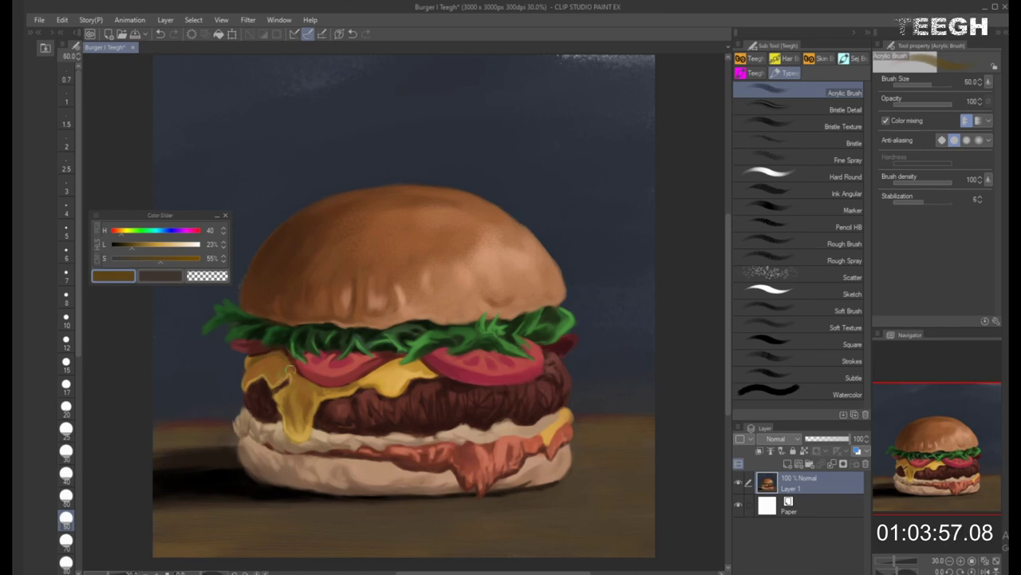
# Blend the cheese edge against the left tomato with browns and dark reds sampled around it, brush size 50 to 60
pyautogui.keyDown('alt'); pyautogui.click(284, 361); pyautogui.keyUp('alt')
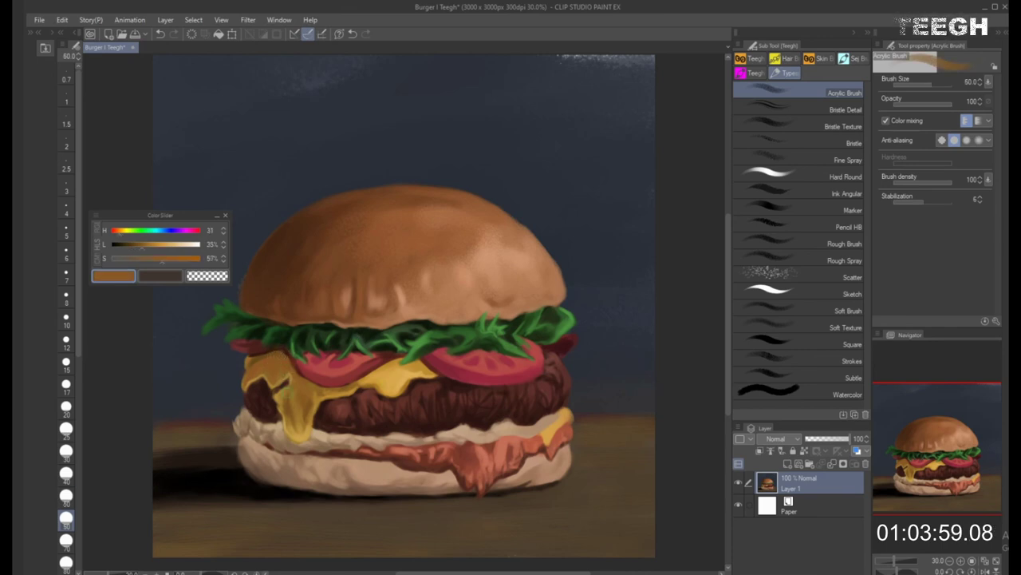
pyautogui.keyDown('alt'); pyautogui.click(297, 360); pyautogui.keyUp('alt')
pyautogui.press(']')
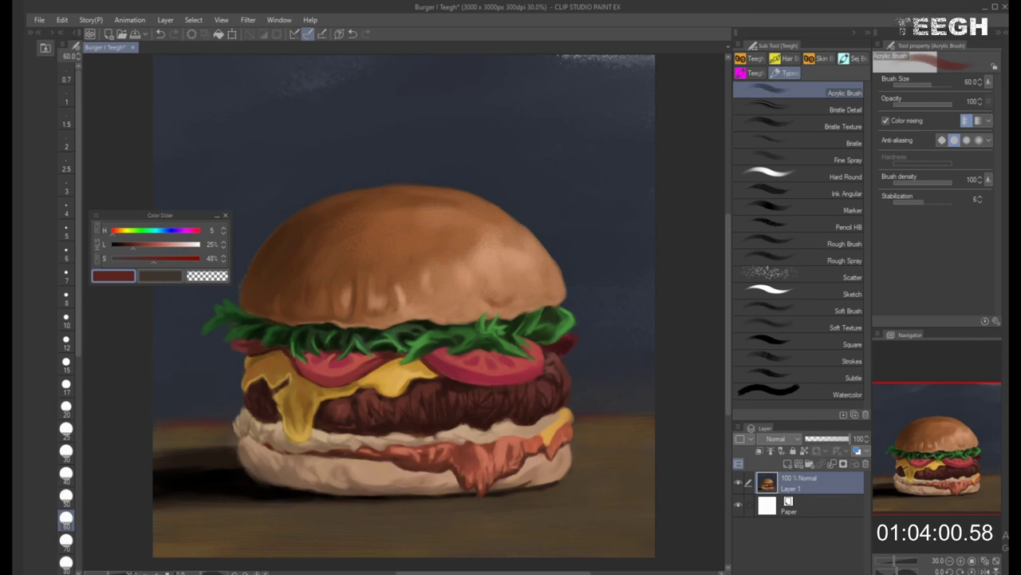
pyautogui.keyDown('alt'); pyautogui.click(286, 345); pyautogui.keyUp('alt')
pyautogui.press('[')
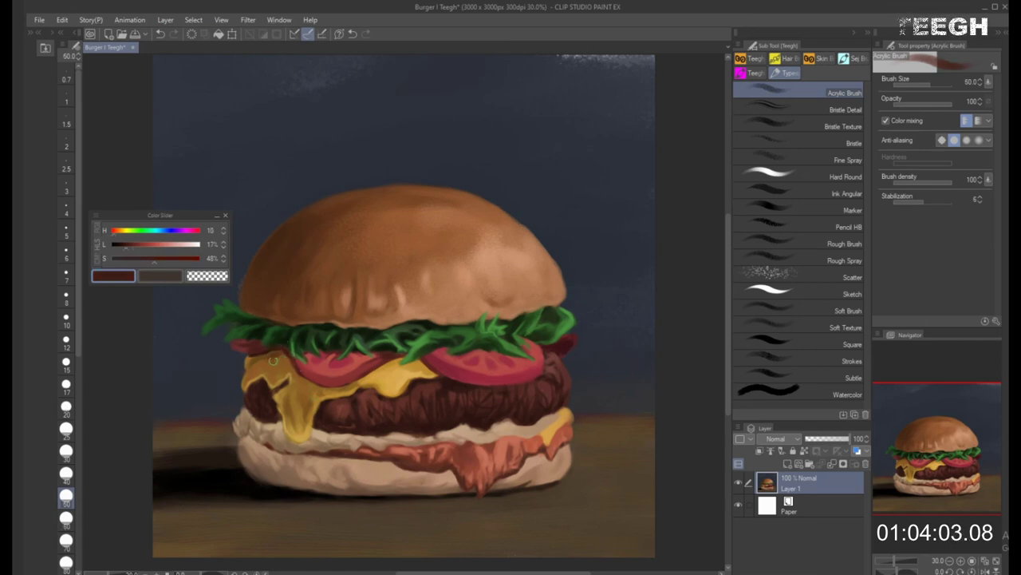
pyautogui.keyDown('alt'); pyautogui.click(274, 365); pyautogui.keyUp('alt')
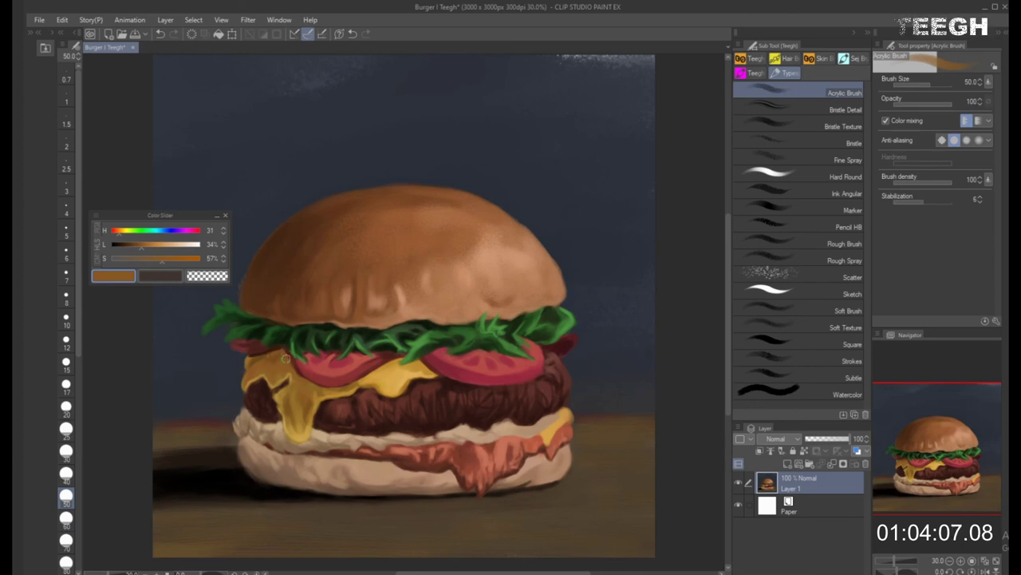
pyautogui.press(']')
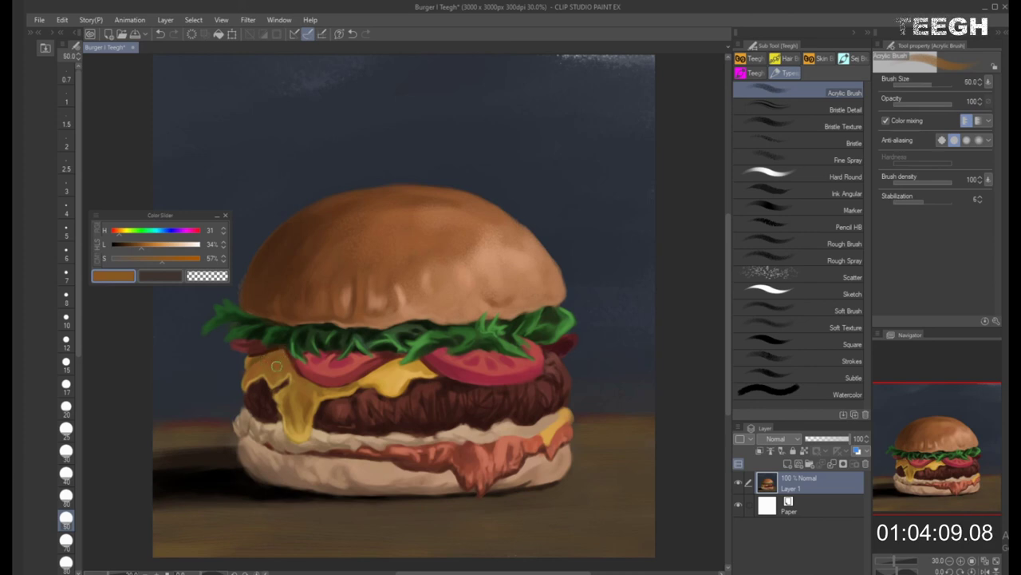
# Refine the left tomato's flesh with sampled reds adjusted to 55% and 30% lightness, brush size 60 to 50
pyautogui.keyDown('alt'); pyautogui.click(327, 362); pyautogui.keyUp('alt')
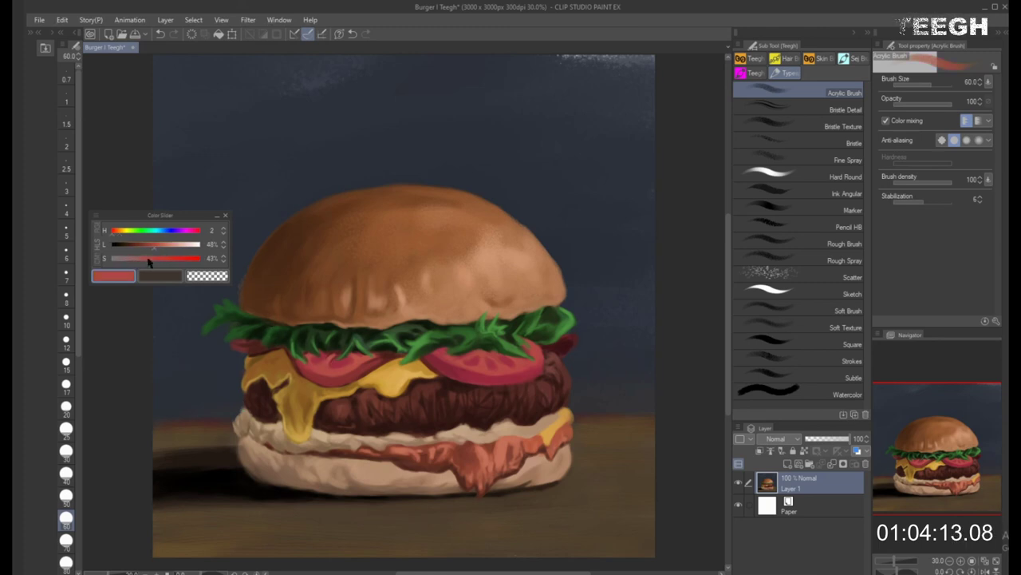
pyautogui.moveTo(154, 245); pyautogui.dragTo(161, 245)
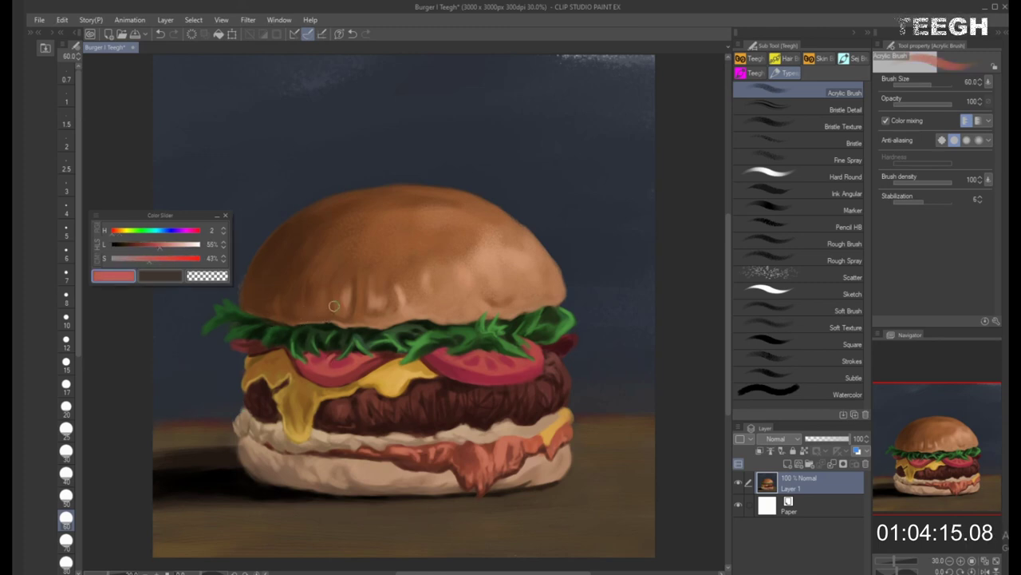
pyautogui.keyDown('alt'); pyautogui.click(339, 359); pyautogui.keyUp('alt')
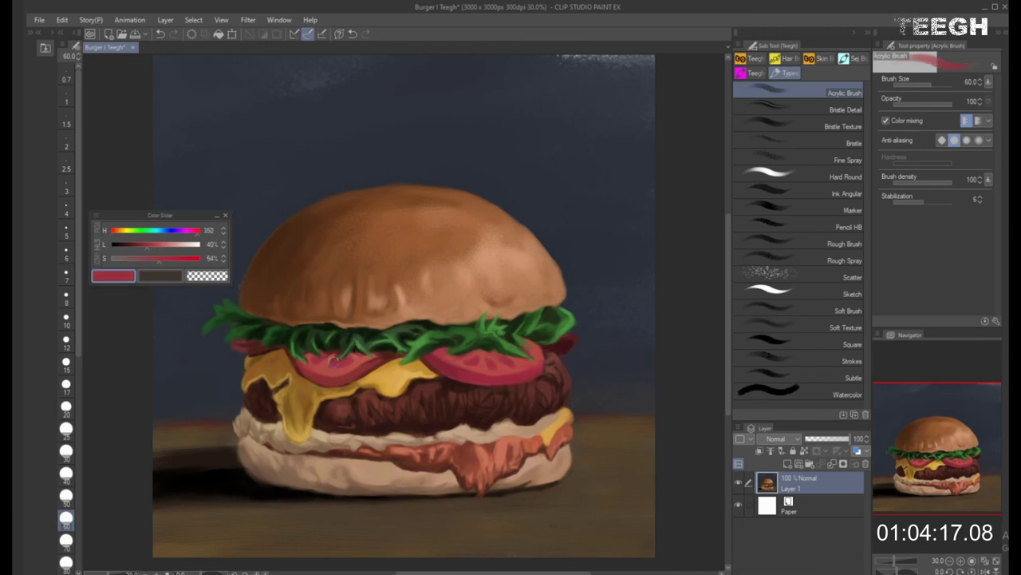
pyautogui.click(138, 245)
pyautogui.moveTo(139, 245); pyautogui.dragTo(137, 245)
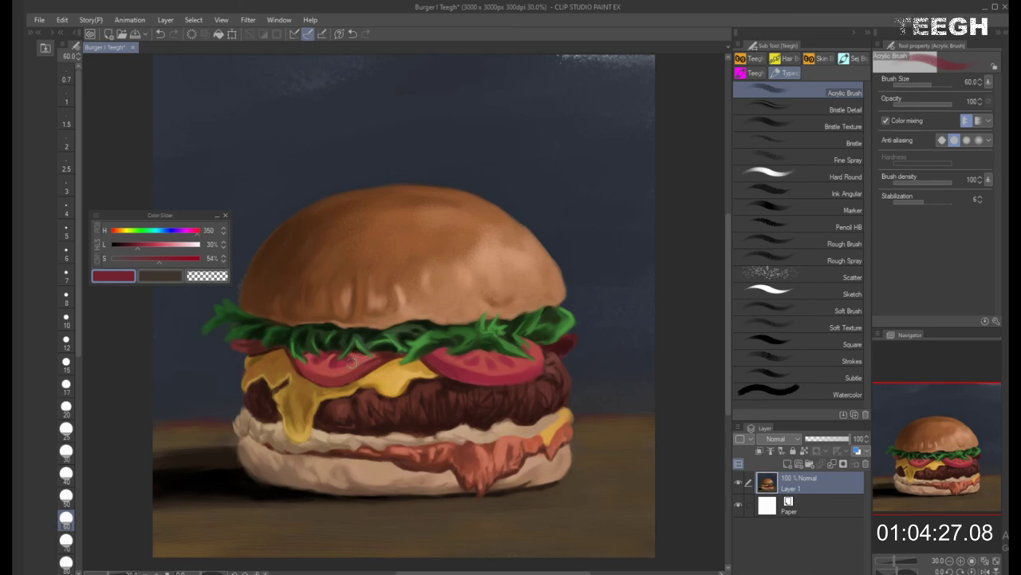
pyautogui.press('[')
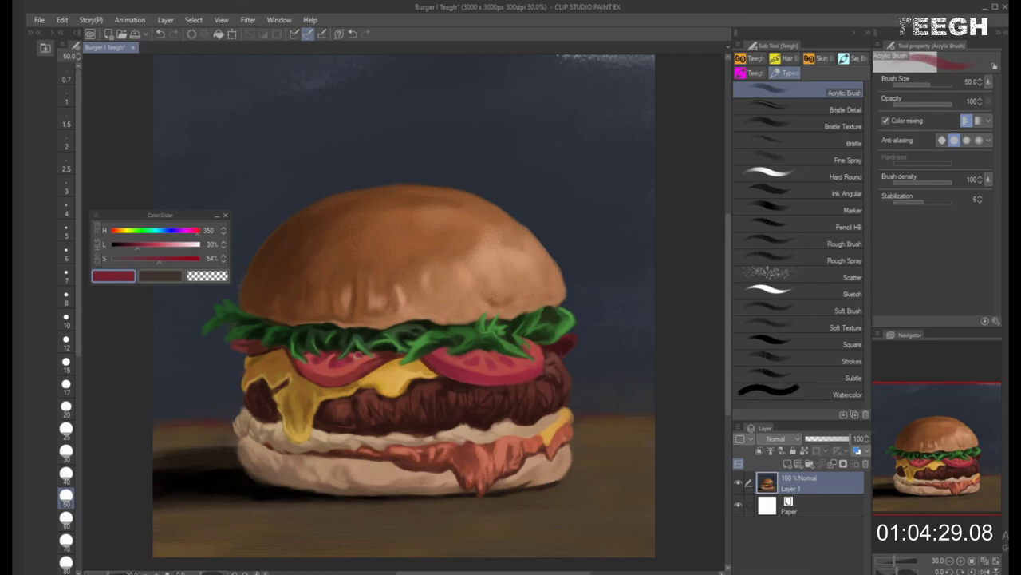
# Paint thin highlights on the left tomato's lower right with pink at 72% lightness, brush size 20 to 30
pyautogui.click(176, 244)
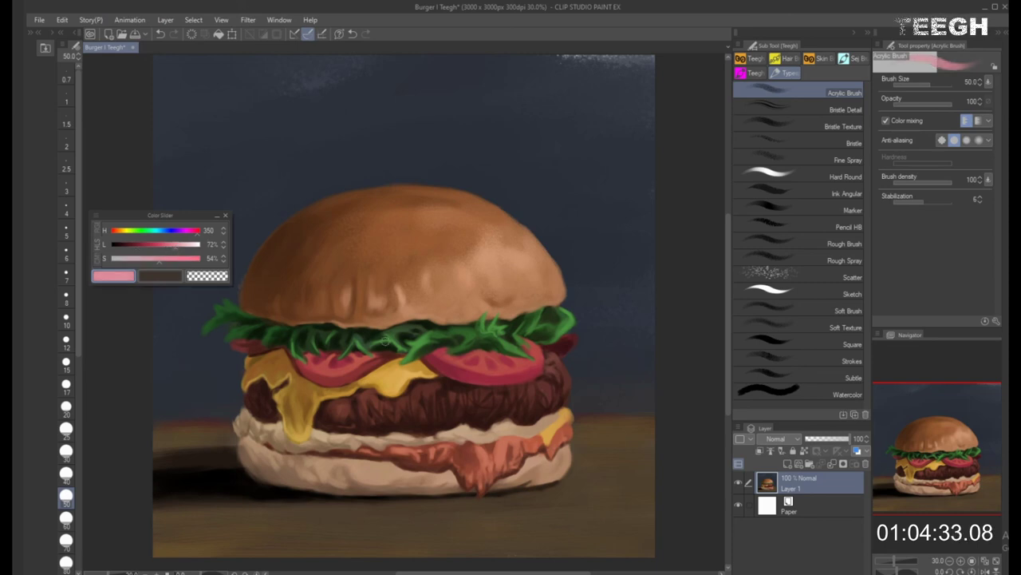
pyautogui.press('[')
pyautogui.press('[')
pyautogui.press('[')
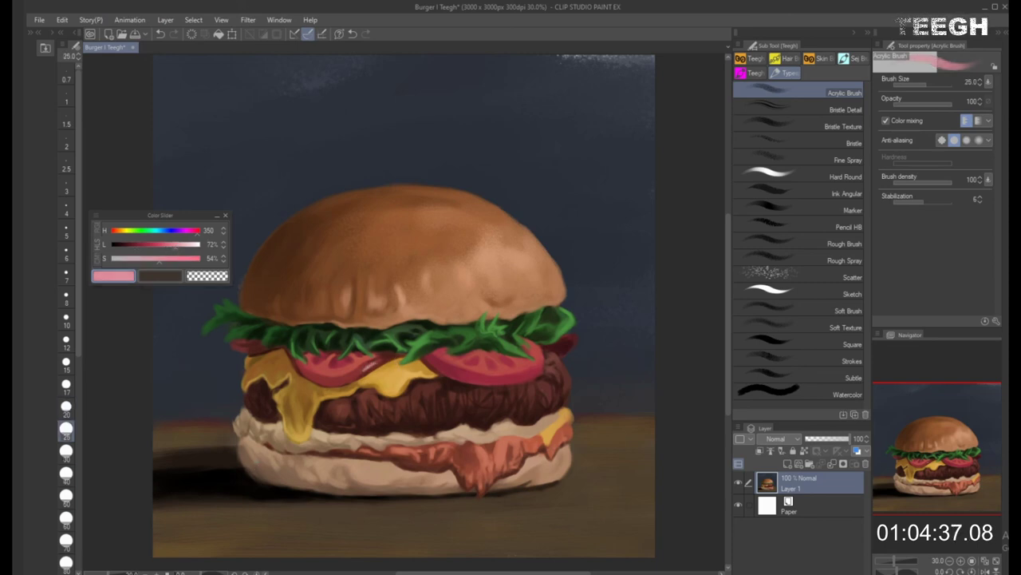
pyautogui.press('[')
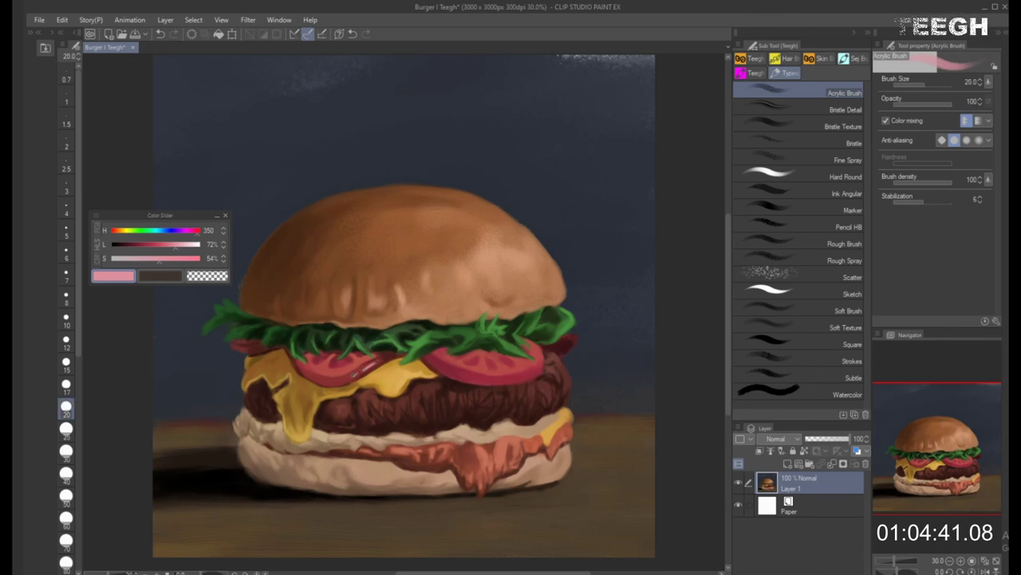
pyautogui.press(']')
pyautogui.press(']')
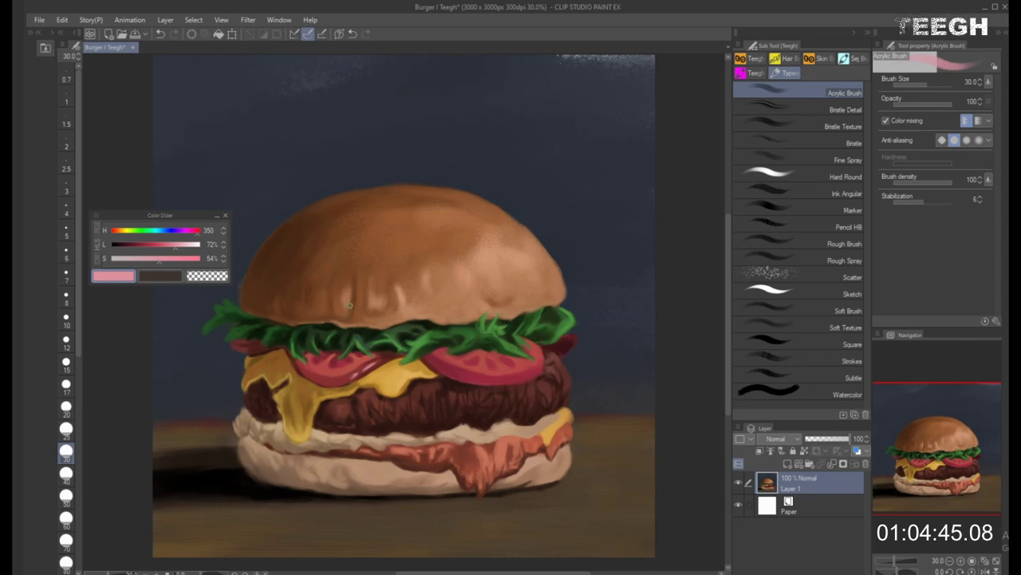
pyautogui.press('[')
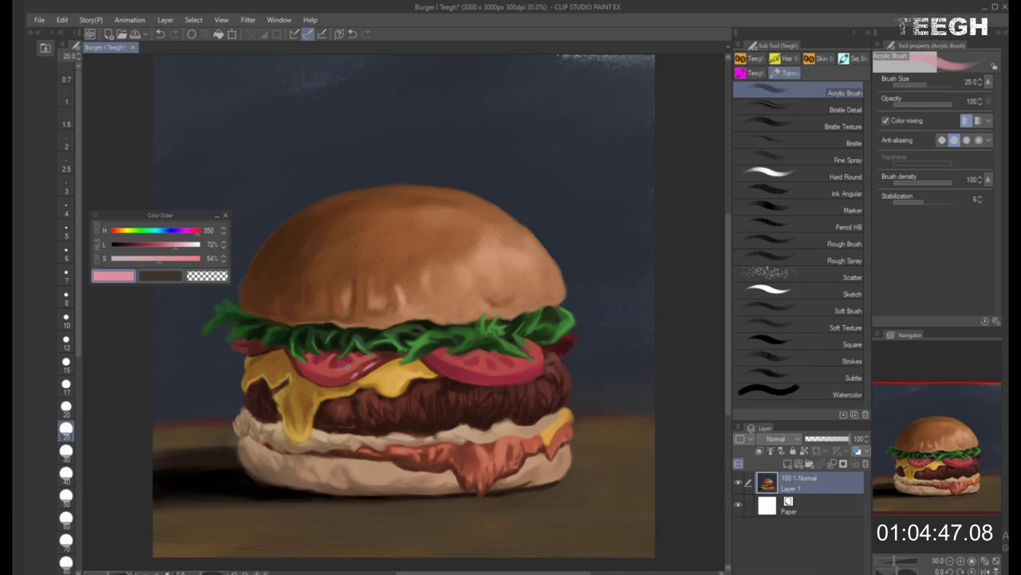
pyautogui.press(']')
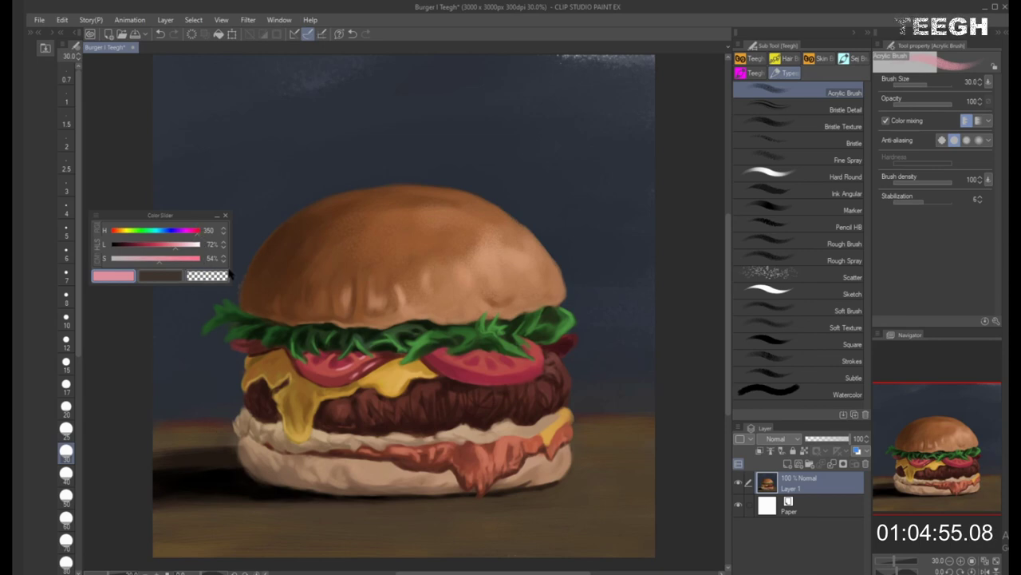
# Shade the left end and lower rim of the right tomato with a sampled red darkened to 26% lightness, brush size 60
pyautogui.keyDown('alt'); pyautogui.click(438, 362); pyautogui.keyUp('alt')
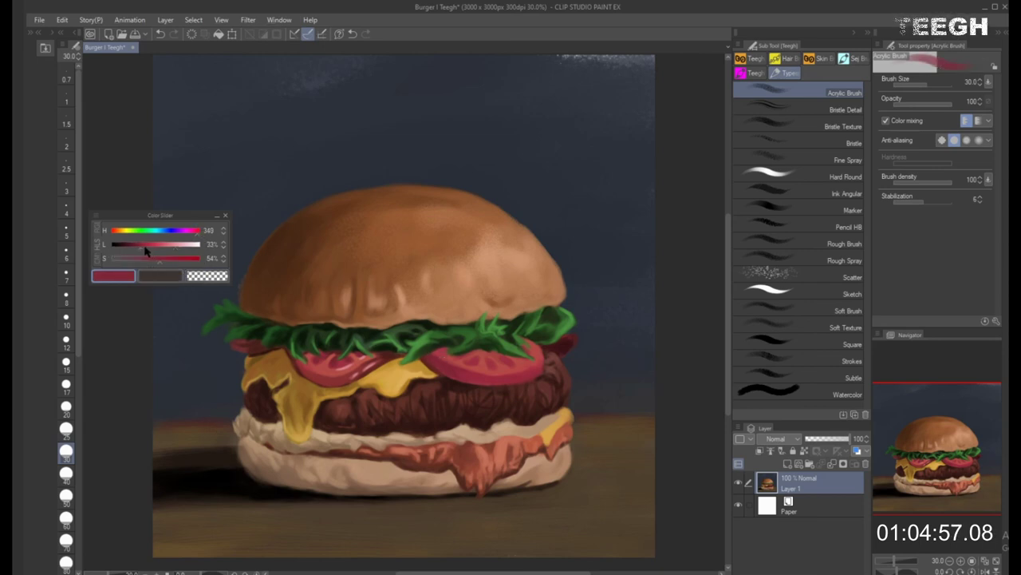
pyautogui.moveTo(144, 246); pyautogui.dragTo(135, 247)
pyautogui.press(']')
pyautogui.press(']')
pyautogui.press(']')
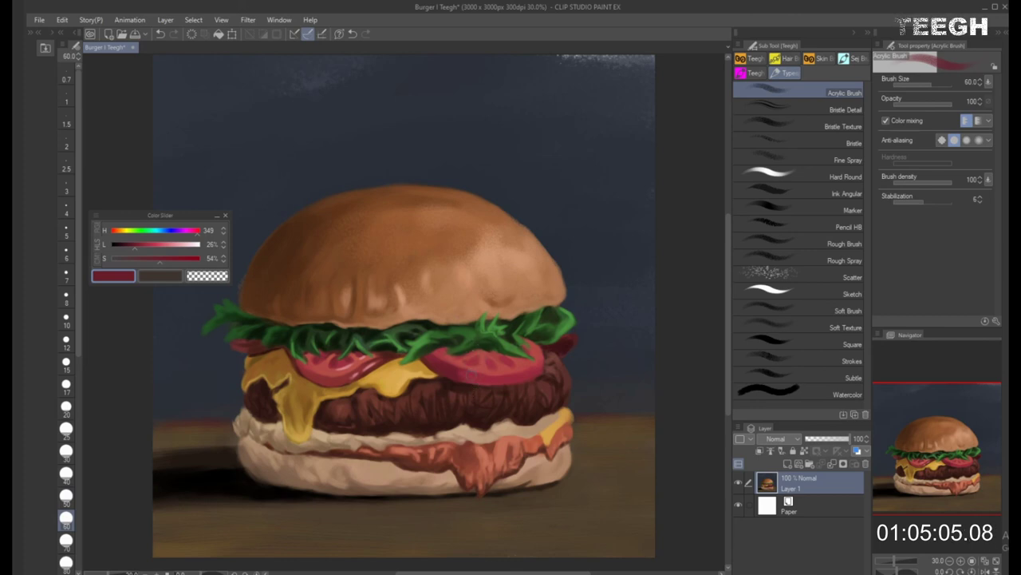
pyautogui.press(']')
pyautogui.press('[')
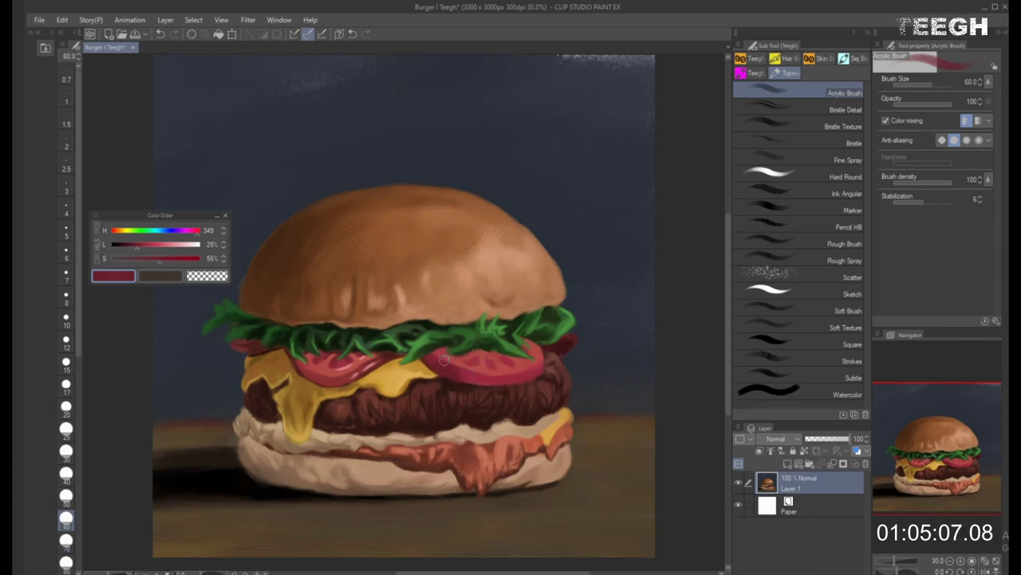
# Refine the line between the right tomato's flesh and lower rim with thin red strokes, brush size 25 to 40
pyautogui.press('[')
pyautogui.press('[')
pyautogui.press('[')
pyautogui.press('[')
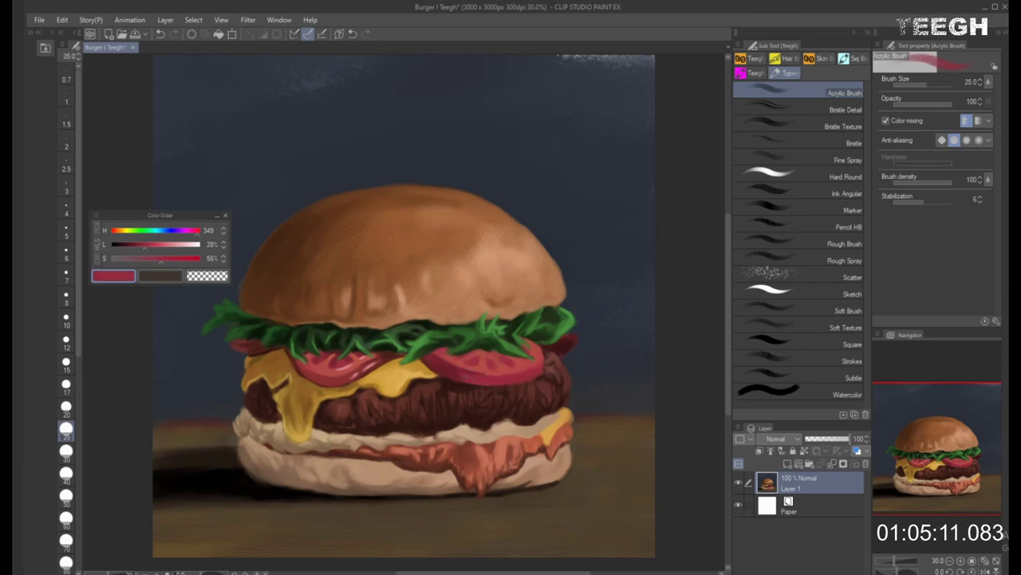
pyautogui.press(']')
pyautogui.press(']')
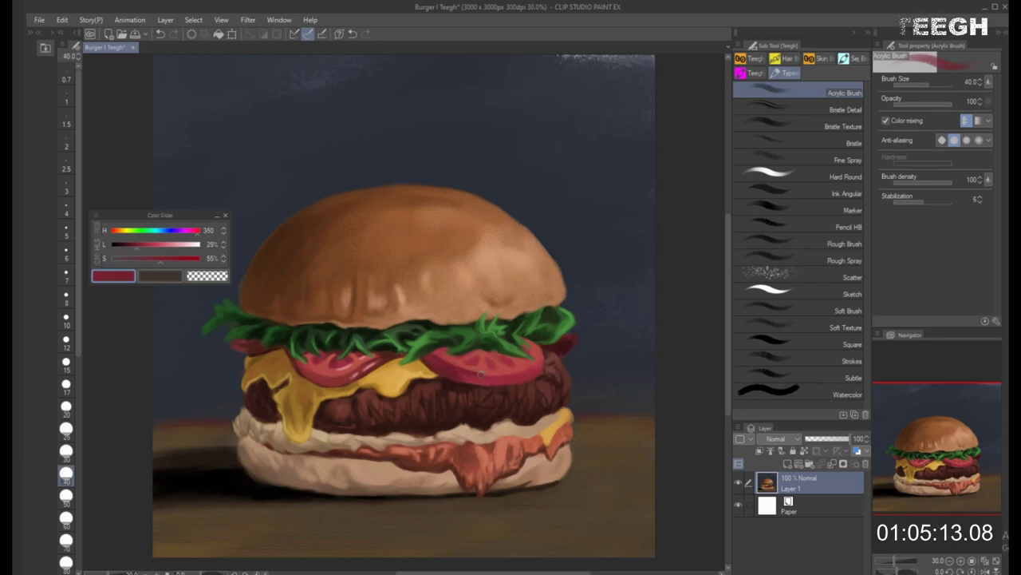
# Blend the middle of the right tomato's lower flesh with reds sampled there, brush size 60 to 80
pyautogui.press(']')
pyautogui.press(']')
pyautogui.keyDown('alt'); pyautogui.click(467, 372); pyautogui.keyUp('alt')
pyautogui.press(']')
pyautogui.press(']')
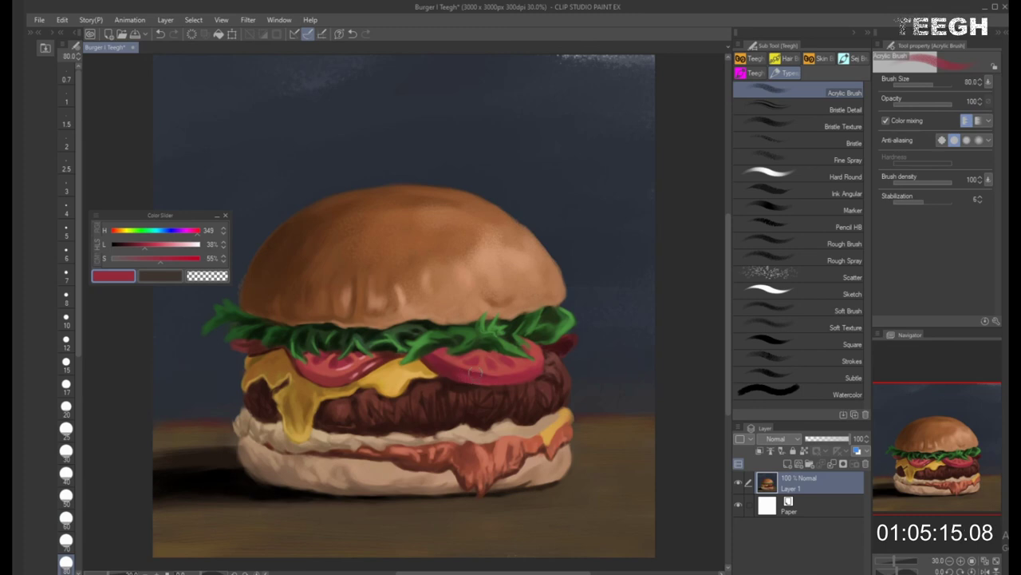
pyautogui.keyDown('alt'); pyautogui.click(478, 370); pyautogui.keyUp('alt')
pyautogui.press('[')
pyautogui.keyDown('alt'); pyautogui.click(472, 369); pyautogui.keyUp('alt')
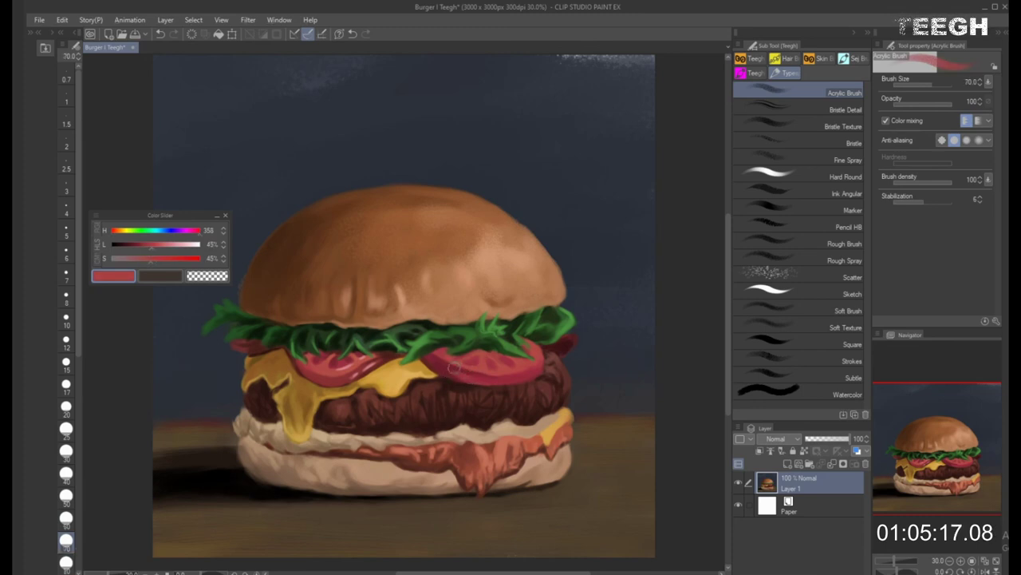
# Darken the left end of the right tomato with a dark red sampled nearby, brush size 70 to 100
pyautogui.press('[')
pyautogui.press(']')
pyautogui.keyDown('alt'); pyautogui.click(456, 364); pyautogui.keyUp('alt')
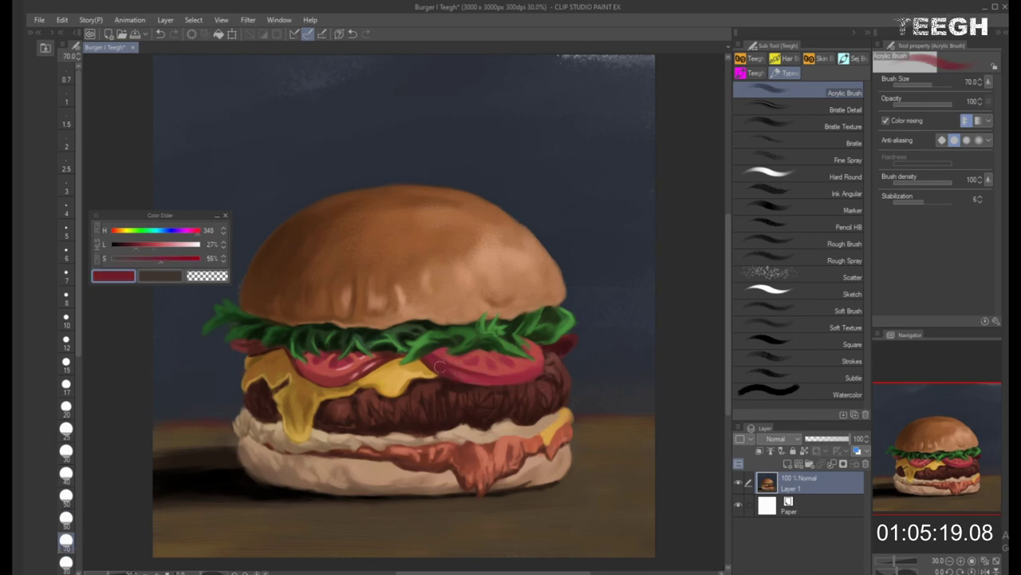
pyautogui.press(']')
pyautogui.press(']')
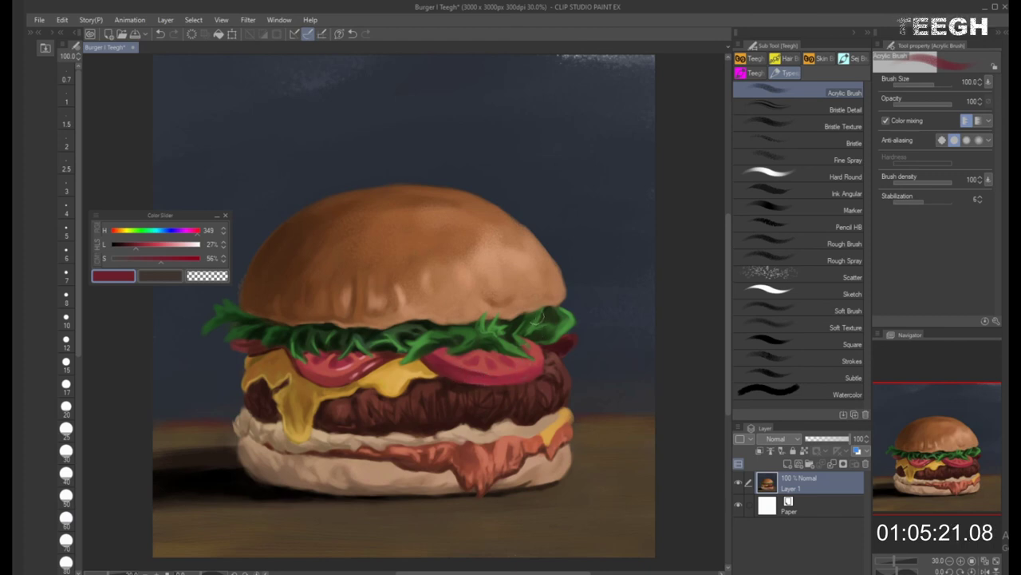
# Smooth the right tomato's flesh above its rim with reds sampled from the slice, reducing the brush size from 60 to 25
pyautogui.keyDown('alt'); pyautogui.click(500, 372); pyautogui.keyUp('alt')
pyautogui.press('[')
pyautogui.press('[')
pyautogui.press('[')
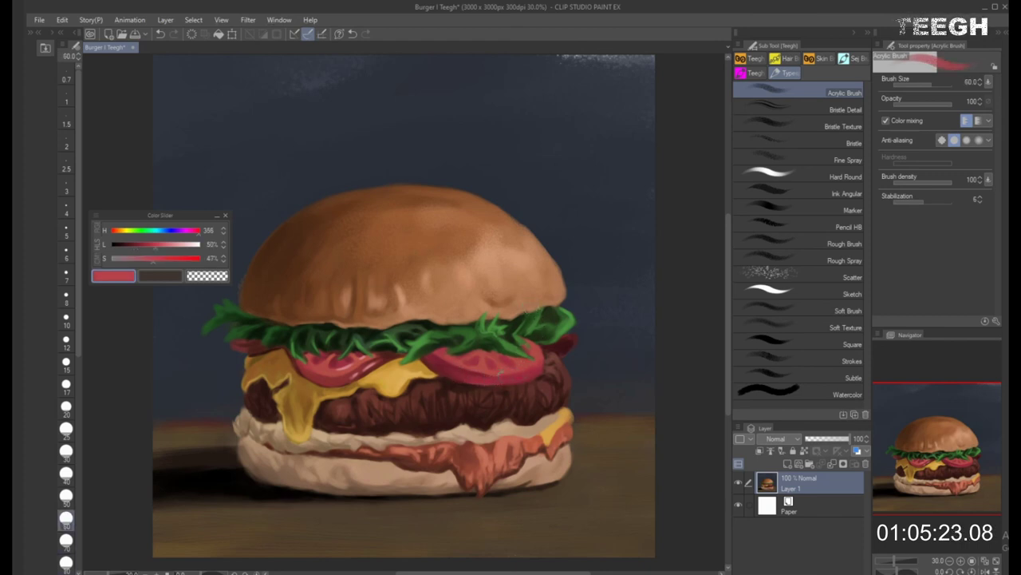
pyautogui.keyDown('alt'); pyautogui.click(480, 368); pyautogui.keyUp('alt')
pyautogui.press('[')
pyautogui.press('[')
pyautogui.press('[')
pyautogui.press('[')
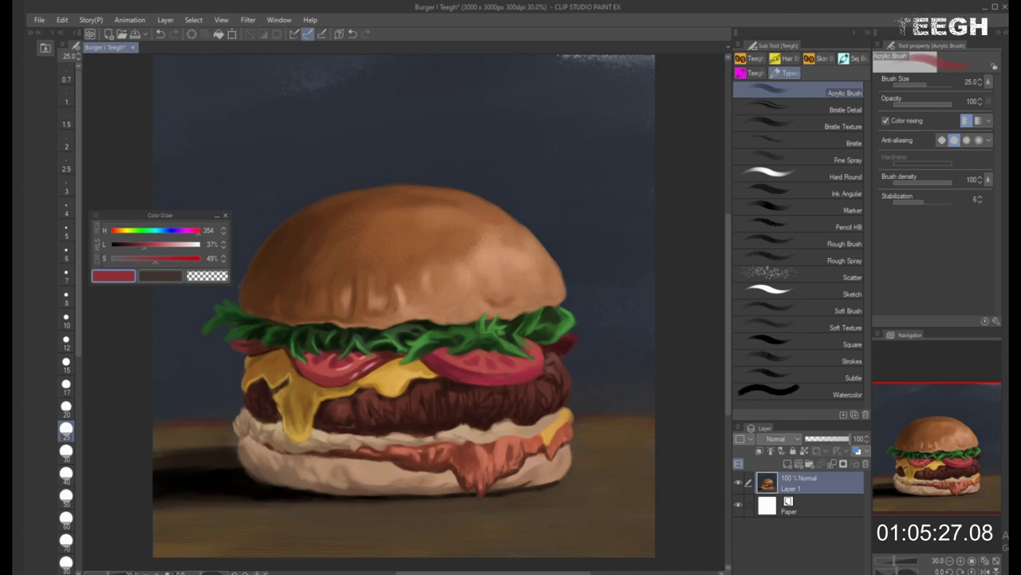
# Soften the transition toward the right tomato's right end with sampled reds, brush size 25 to 50
pyautogui.keyDown('alt'); pyautogui.click(528, 370); pyautogui.keyUp('alt')
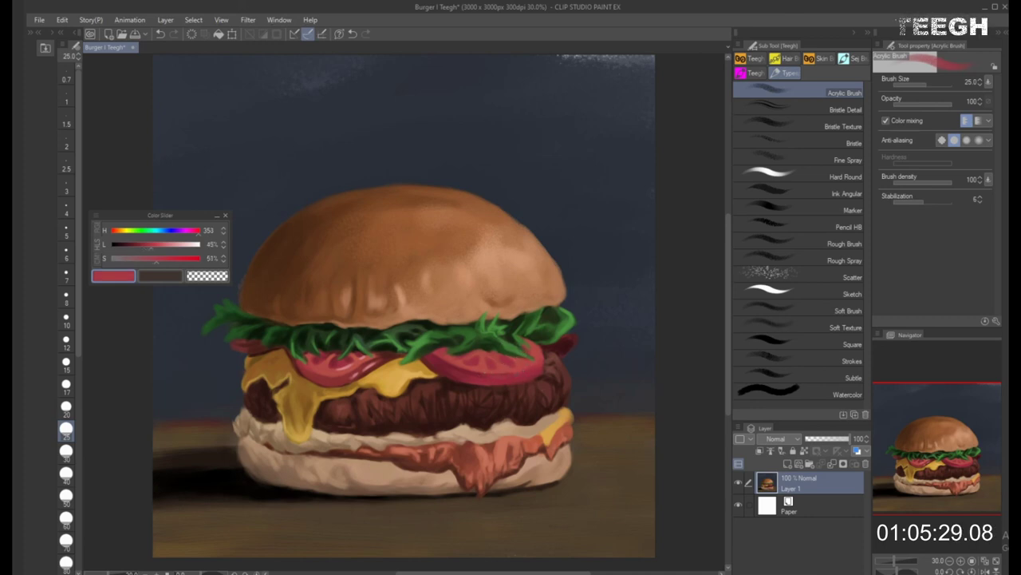
pyautogui.press(']')
pyautogui.press(']')
pyautogui.press(']')
pyautogui.keyDown('alt'); pyautogui.click(482, 370); pyautogui.keyUp('alt')
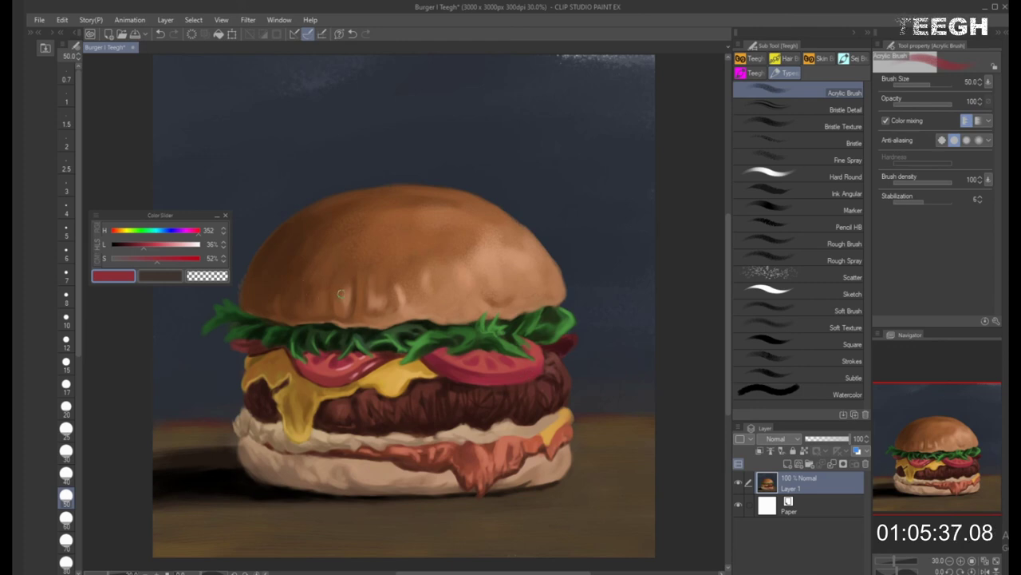
# Paint light flesh details in the middle of the right tomato with sampled red lightened to 56% luminosity, brush size 15 to 17
pyautogui.keyDown('alt'); pyautogui.click(505, 365); pyautogui.keyUp('alt')
pyautogui.press('[')
pyautogui.press('[')
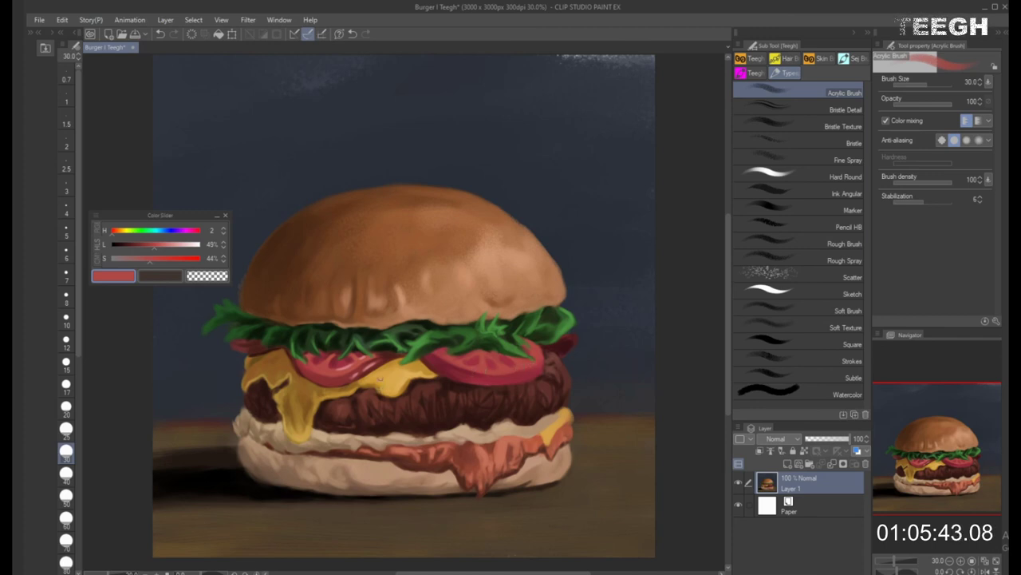
pyautogui.moveTo(176, 246); pyautogui.dragTo(169, 246)
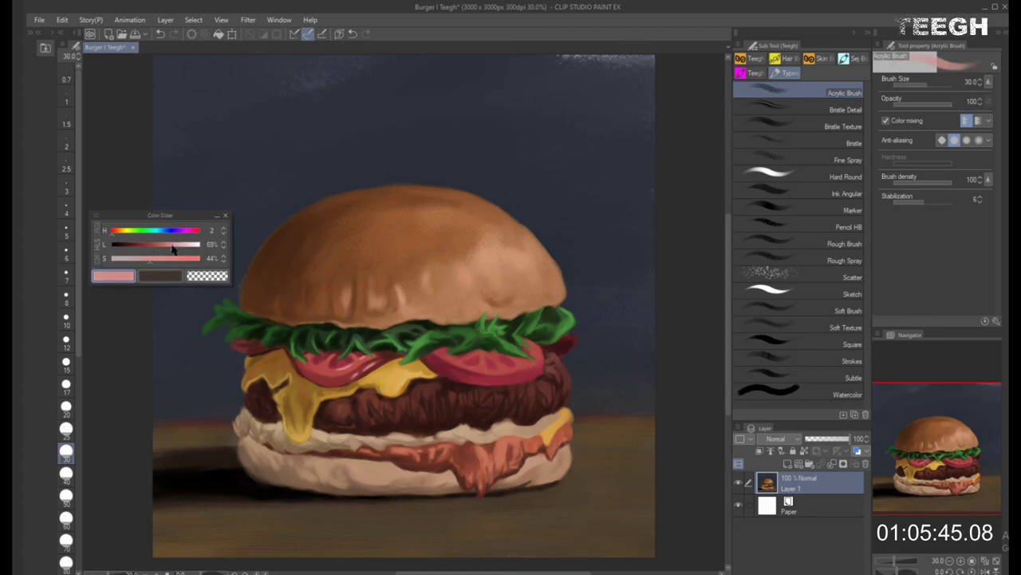
pyautogui.keyDown('alt'); pyautogui.click(490, 364); pyautogui.keyUp('alt')
pyautogui.moveTo(166, 245); pyautogui.dragTo(160, 245)
pyautogui.press('[')
pyautogui.press('[')
pyautogui.press('[')
pyautogui.press('[')
pyautogui.press('[')
pyautogui.press(']')
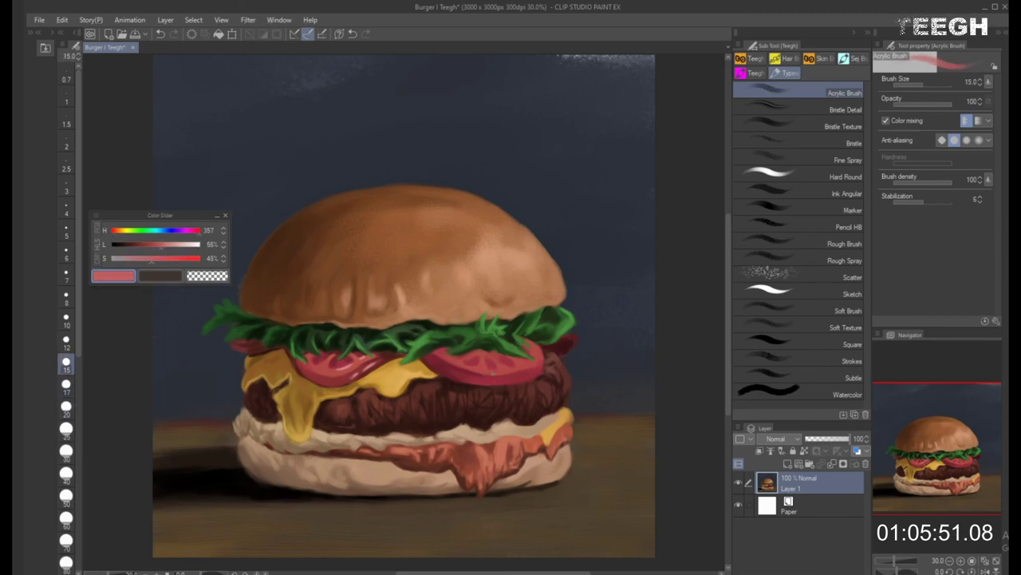
pyautogui.press(']')
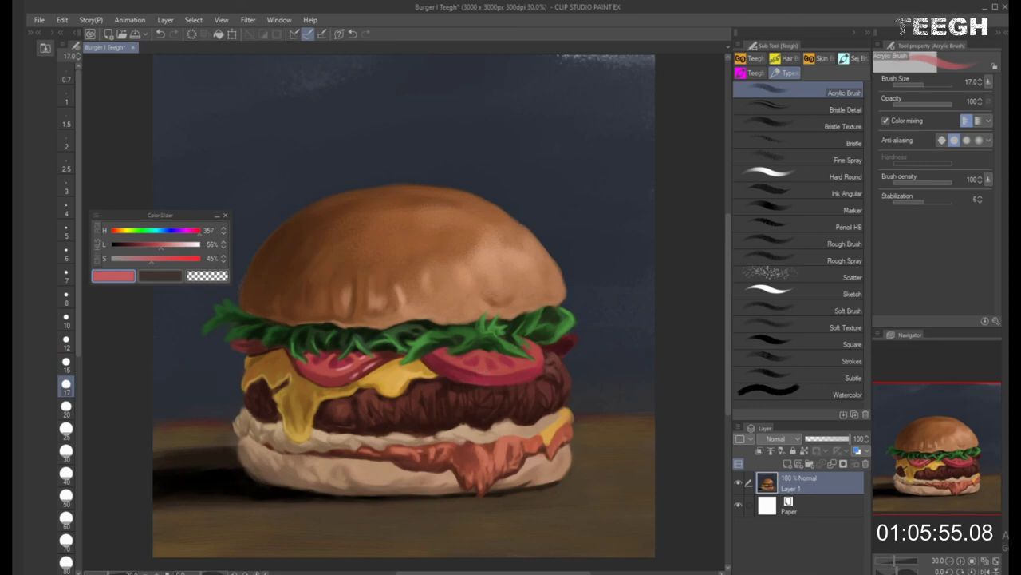
# Add brighter touches to the right tomato's flesh with the red at 60% luminosity, brush size 17 to 25
pyautogui.click(162, 245)
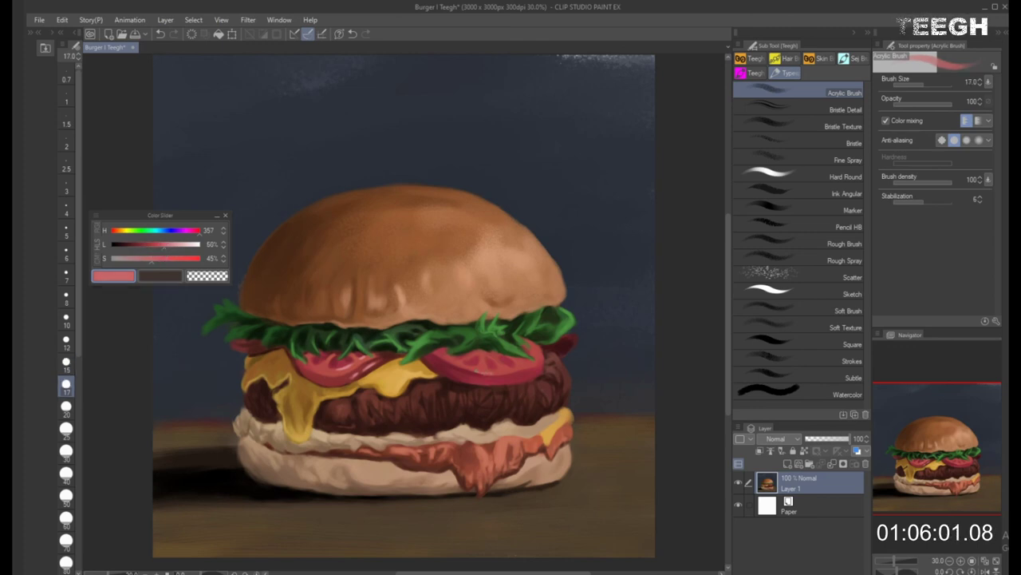
pyautogui.press(']')
pyautogui.press(']')
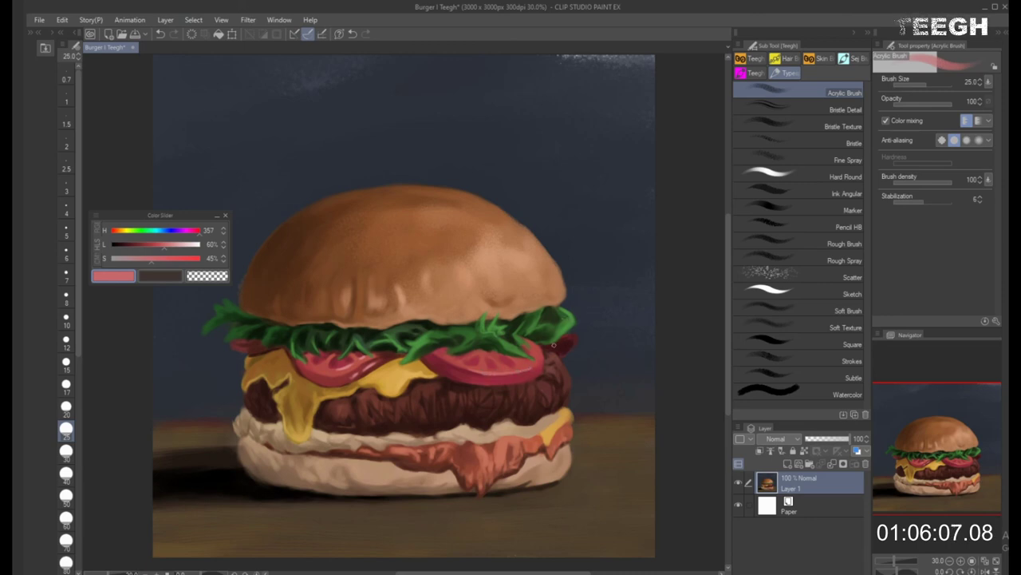
pyautogui.press('[')
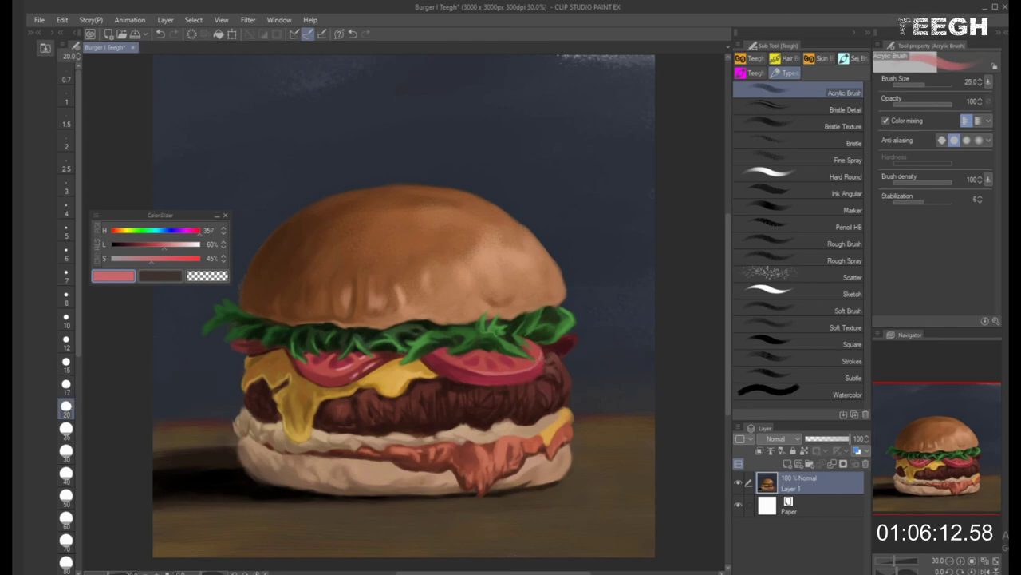
# Paint dark seed pockets in the right tomato with a sampled red darkened to 23% luminosity, brush size 25 to 40
pyautogui.keyDown('alt'); pyautogui.click(502, 367); pyautogui.keyUp('alt')
pyautogui.press(']')
pyautogui.press(']')
pyautogui.press(']')
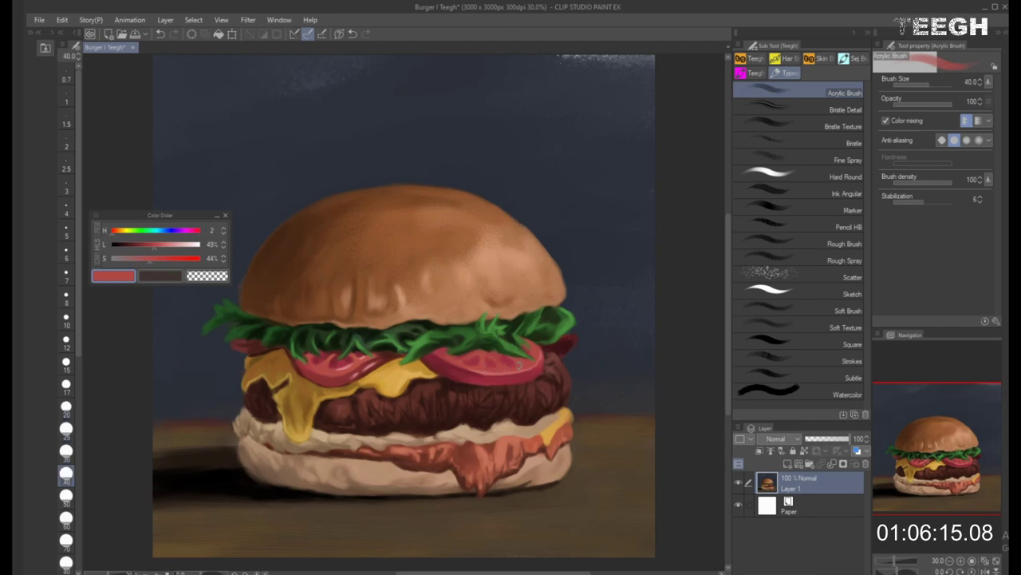
pyautogui.click(147, 250)
pyautogui.moveTo(147, 250); pyautogui.dragTo(132, 248)
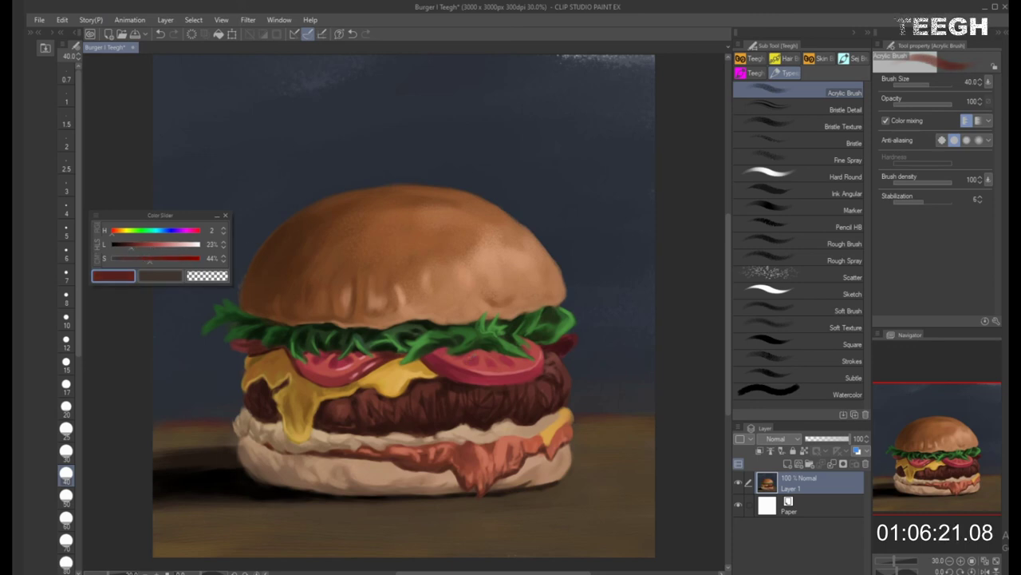
pyautogui.press('[')
pyautogui.press('[')
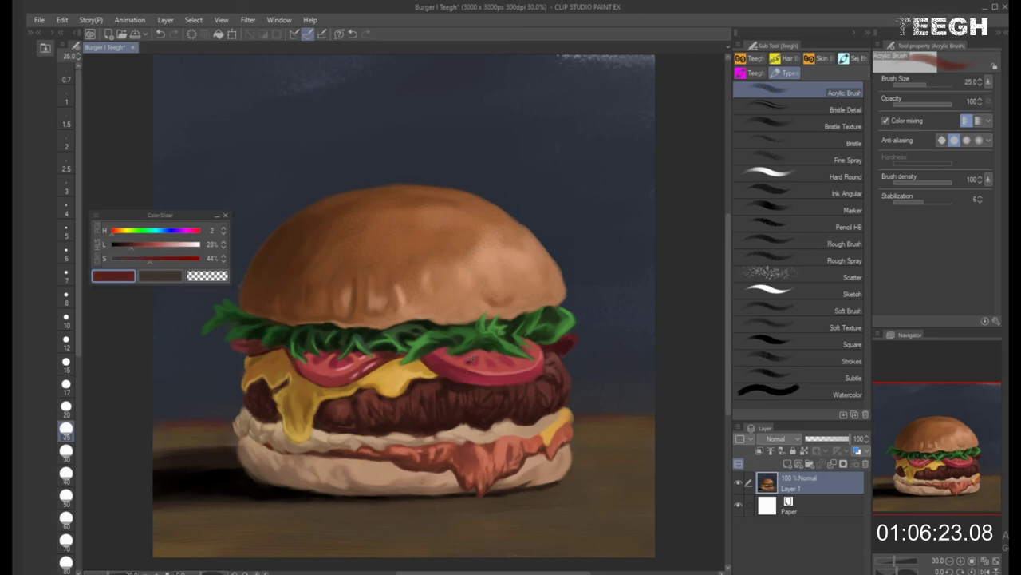
# Extend the dark seed pockets across the right tomato with the red raised to 30% luminosity, brush size 30 to 40
pyautogui.press(']')
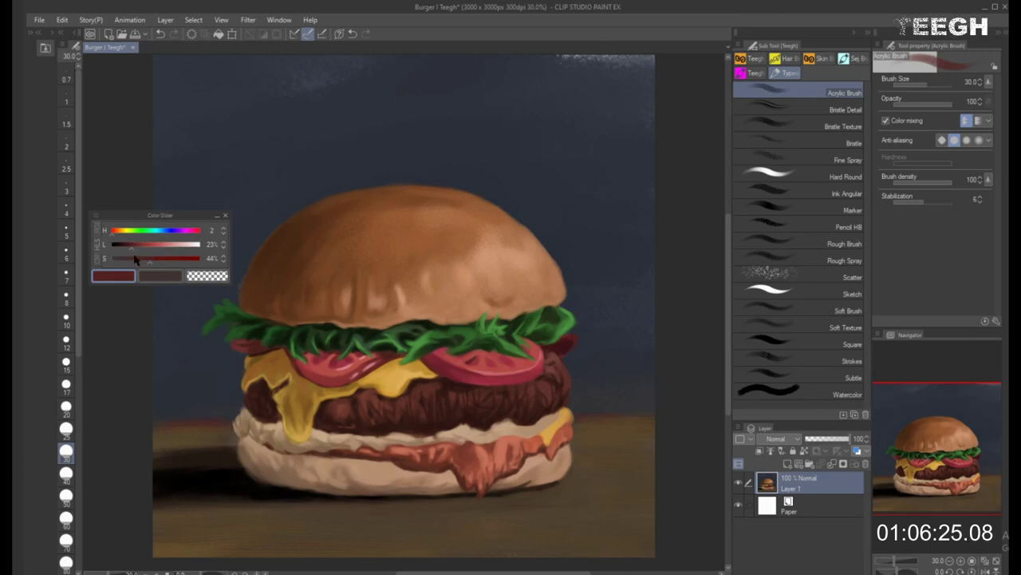
pyautogui.moveTo(132, 248); pyautogui.dragTo(134, 248)
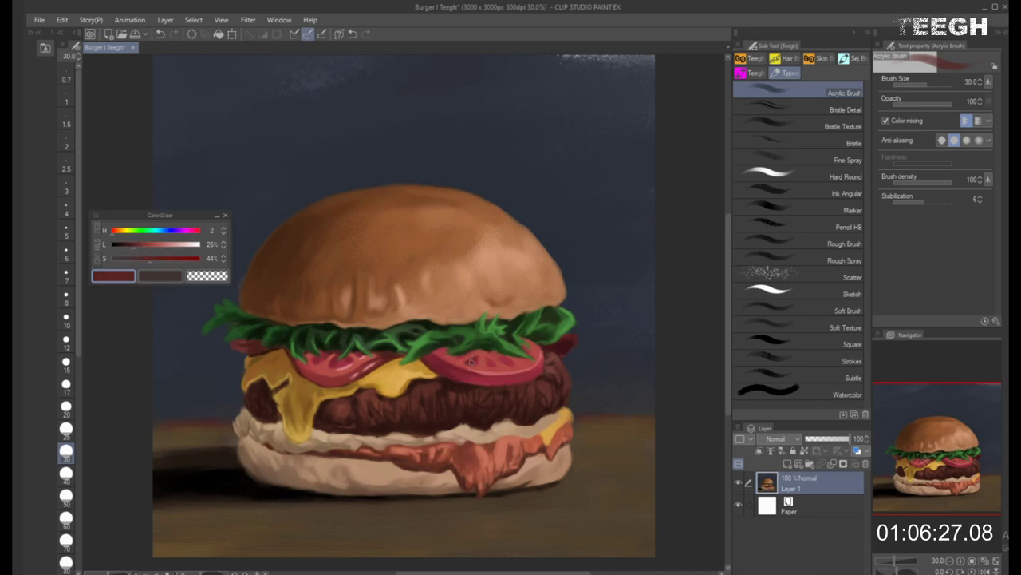
pyautogui.moveTo(134, 248); pyautogui.dragTo(138, 248)
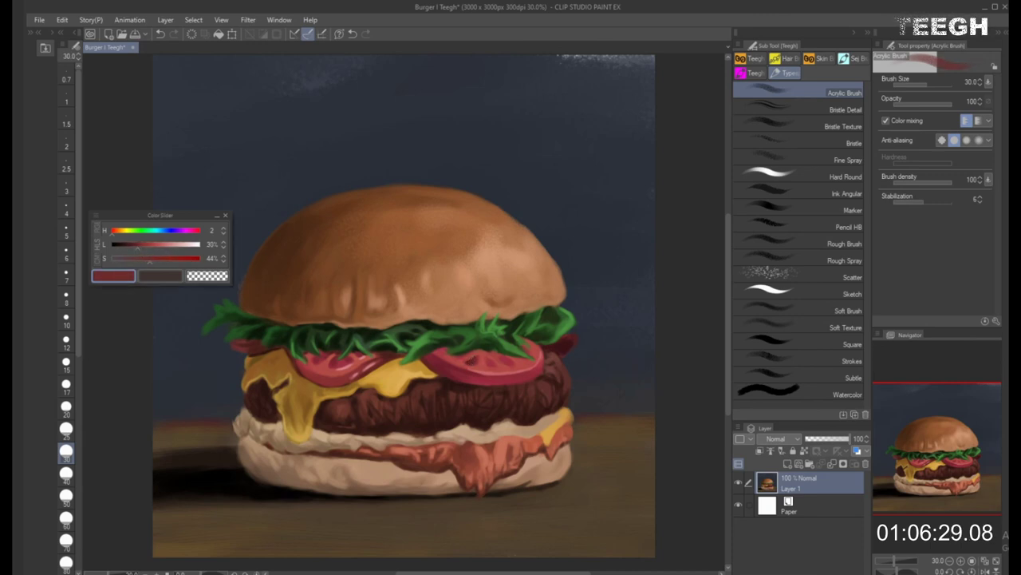
pyautogui.press(']')
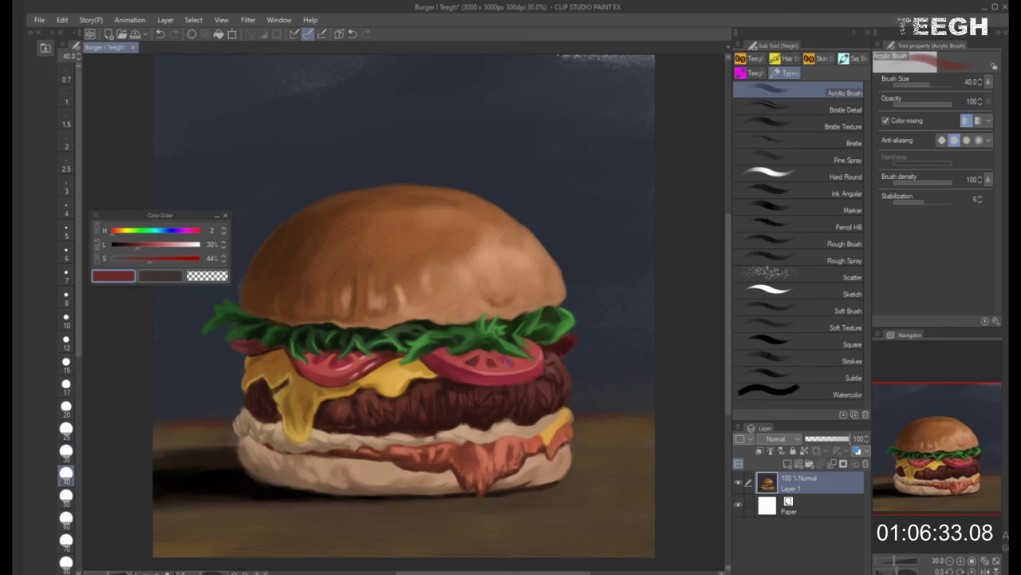
# Refine the edges of the right tomato's seed pockets with light and dark reds sampled there, brush size 25 to 40
pyautogui.keyDown('alt'); pyautogui.click(498, 361); pyautogui.keyUp('alt')
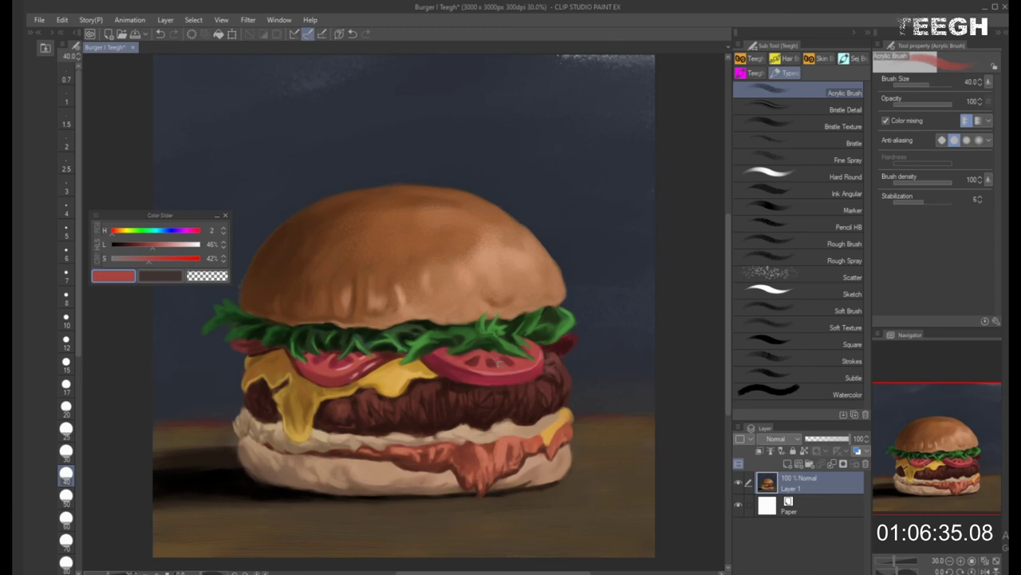
pyautogui.keyDown('alt'); pyautogui.click(494, 360); pyautogui.keyUp('alt')
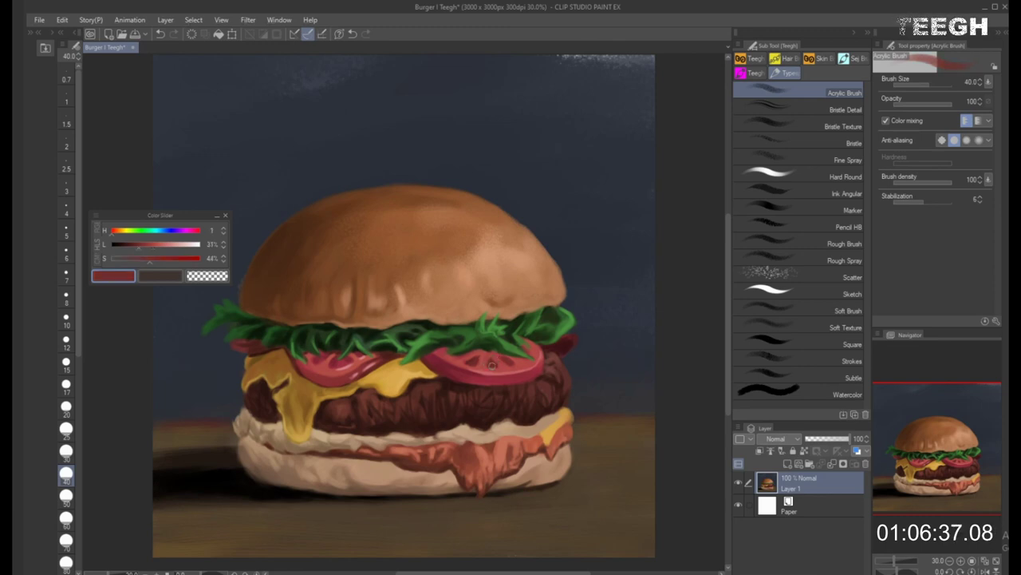
pyautogui.press('[')
pyautogui.press('[')
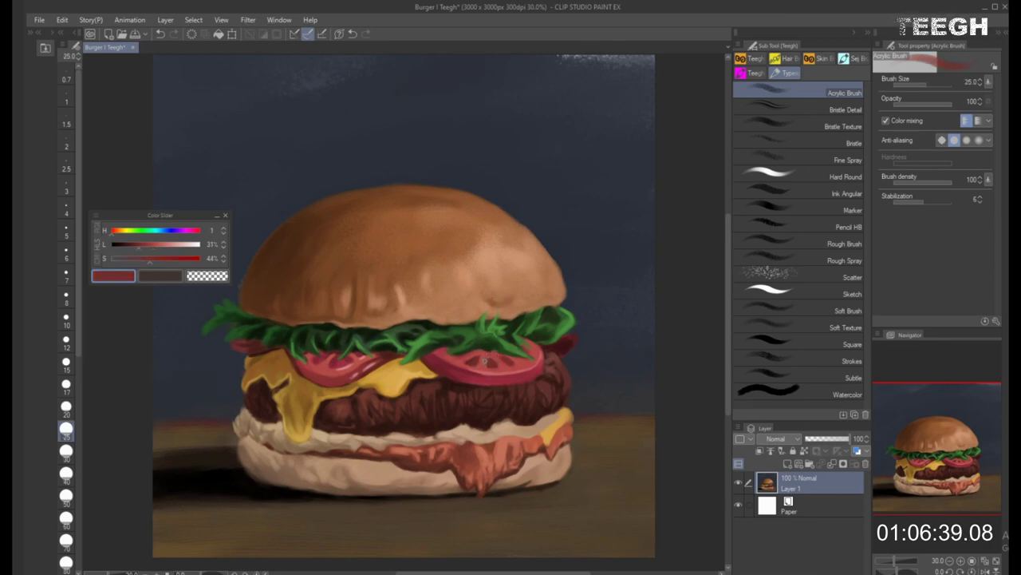
pyautogui.press(']')
pyautogui.press(']')
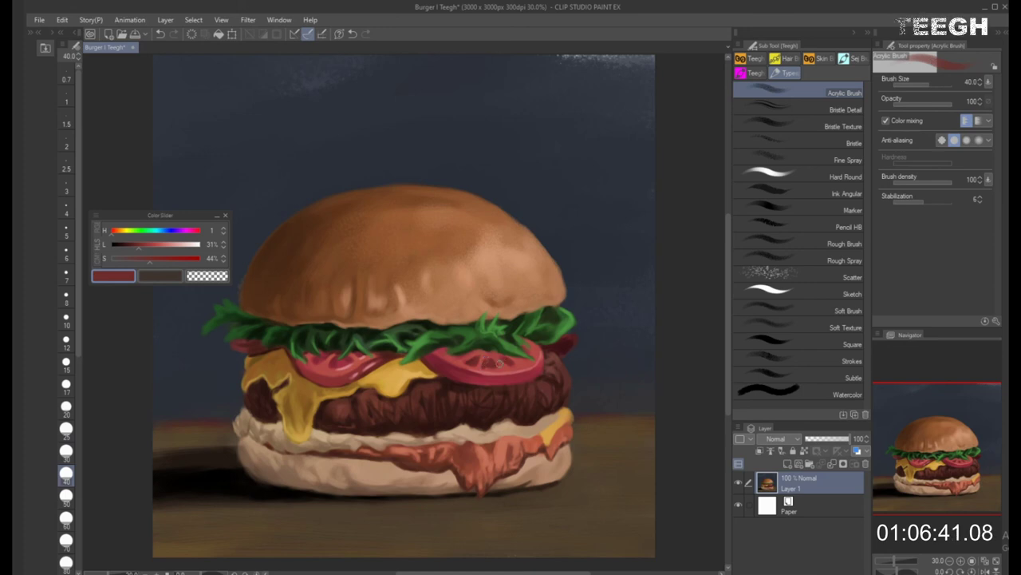
pyautogui.press('[')
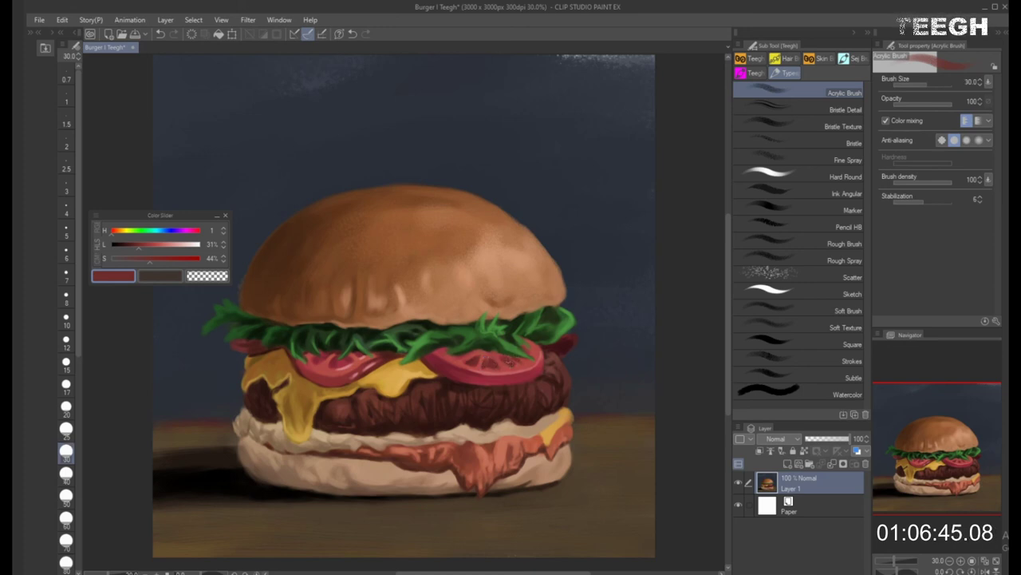
# Rework the flesh between the seed pockets with reds sampled from the right and left tomatoes, brush size 30 to 40
pyautogui.keyDown('alt'); pyautogui.click(484, 365); pyautogui.keyUp('alt')
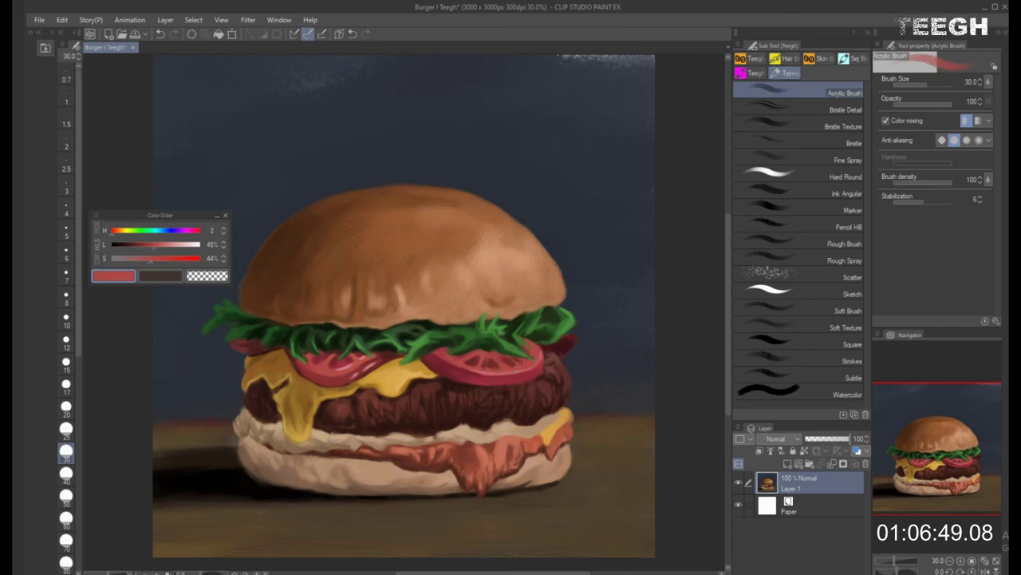
pyautogui.click(157, 244)
pyautogui.keyDown('alt'); pyautogui.click(344, 355); pyautogui.keyUp('alt')
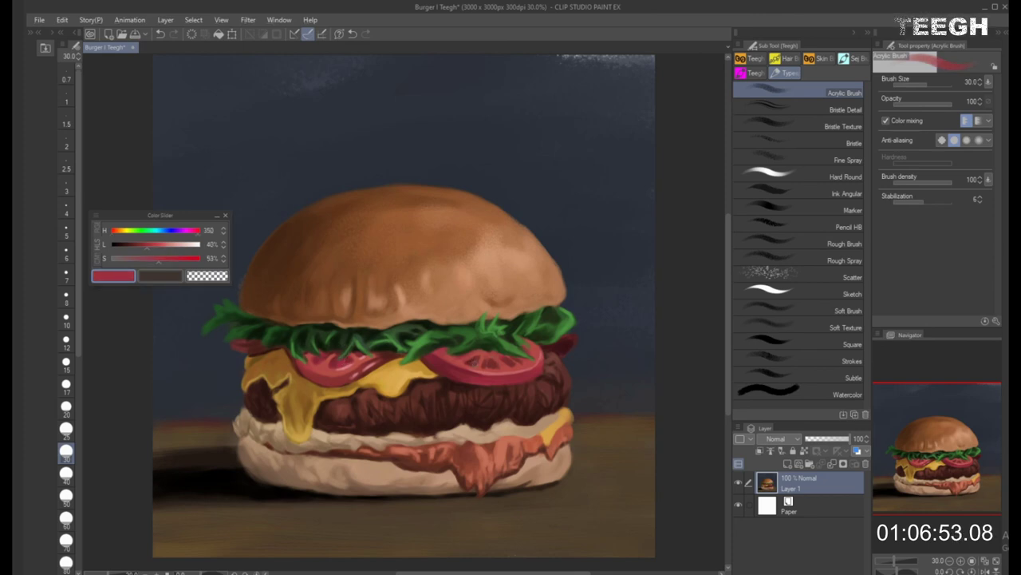
pyautogui.press(']')
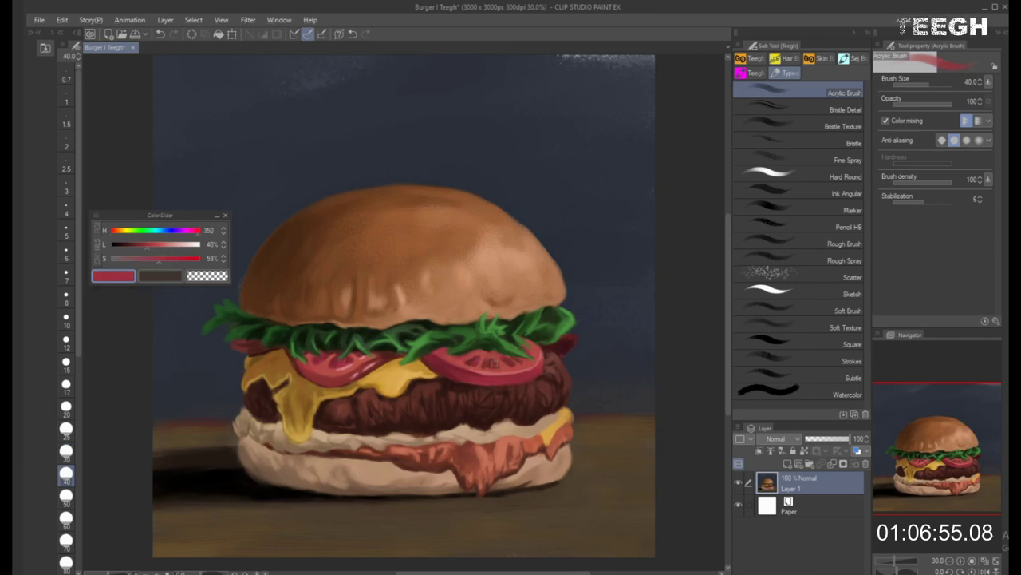
# Blend the seed pockets under the lettuce on the right tomato with sampled light and dark reds, brush size 40
pyautogui.keyDown('alt'); pyautogui.click(339, 356); pyautogui.keyUp('alt')
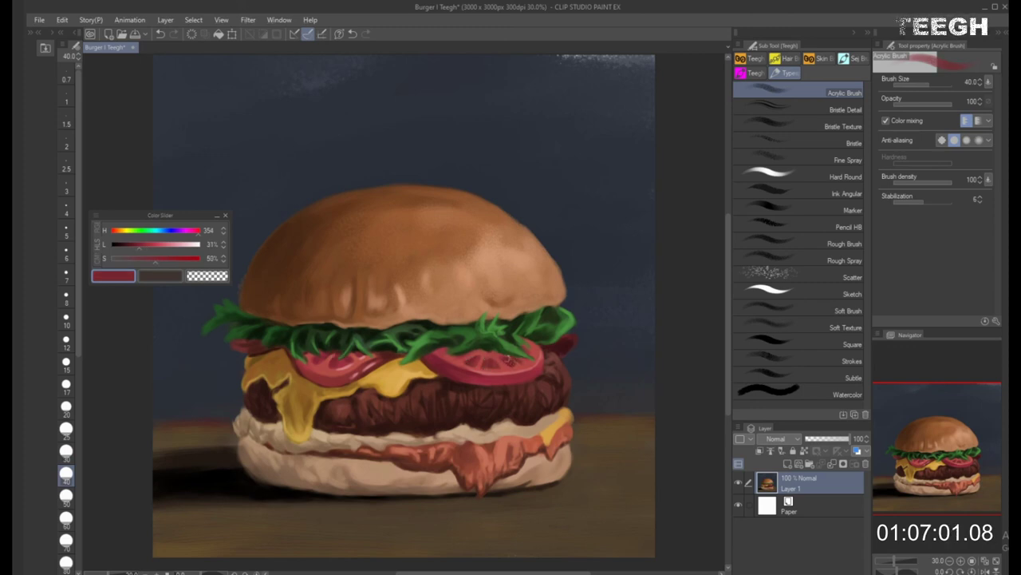
pyautogui.keyDown('alt'); pyautogui.click(510, 357); pyautogui.keyUp('alt')
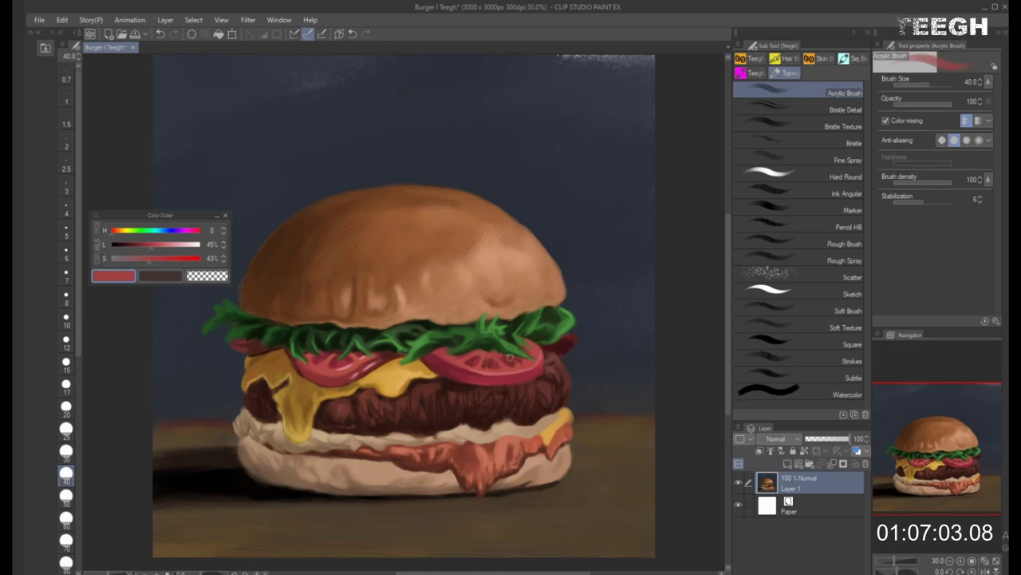
pyautogui.keyDown('alt'); pyautogui.click(514, 355); pyautogui.keyUp('alt')
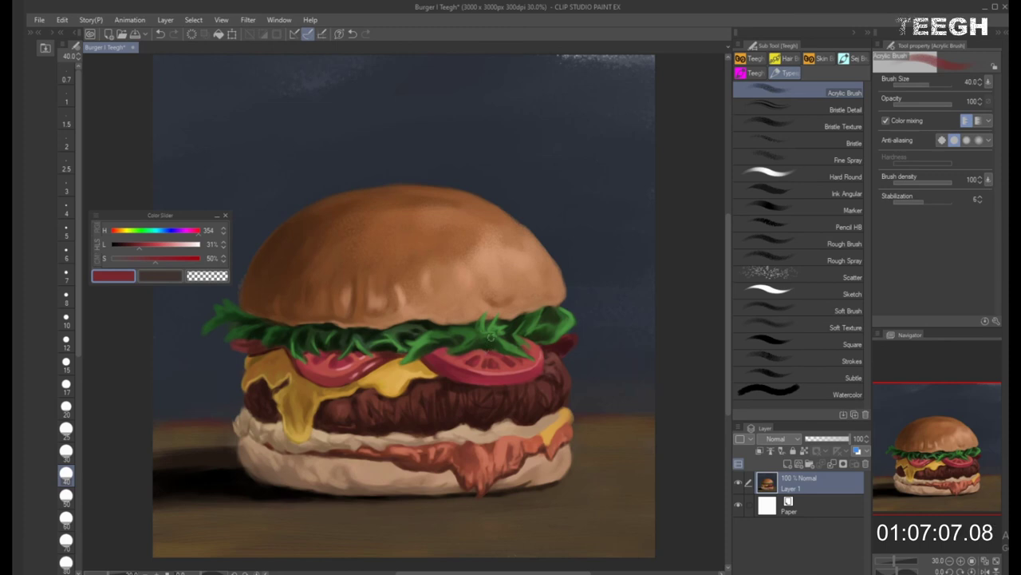
pyautogui.keyDown('alt'); pyautogui.click(495, 353); pyautogui.keyUp('alt')
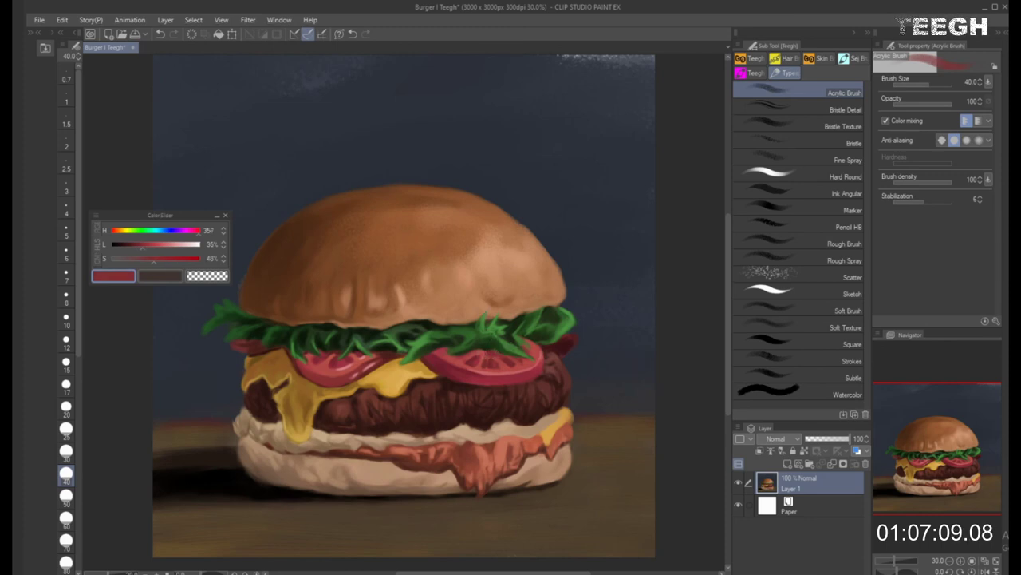
# Add small pink highlights around the right tomato's seed pockets at 64% luminosity, brush size 17 to 20
pyautogui.click(154, 244)
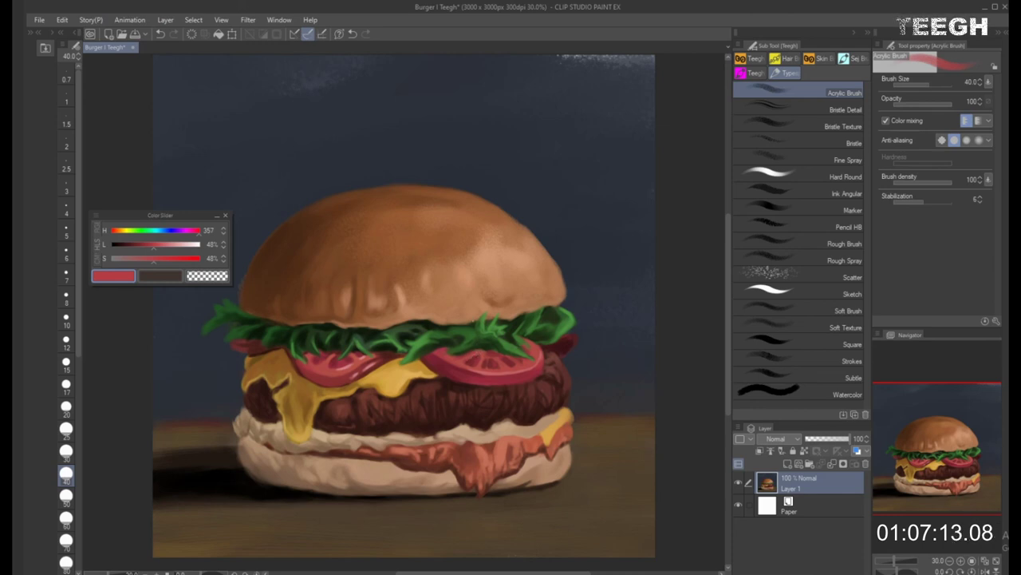
pyautogui.press('[')
pyautogui.press('[')
pyautogui.press('[')
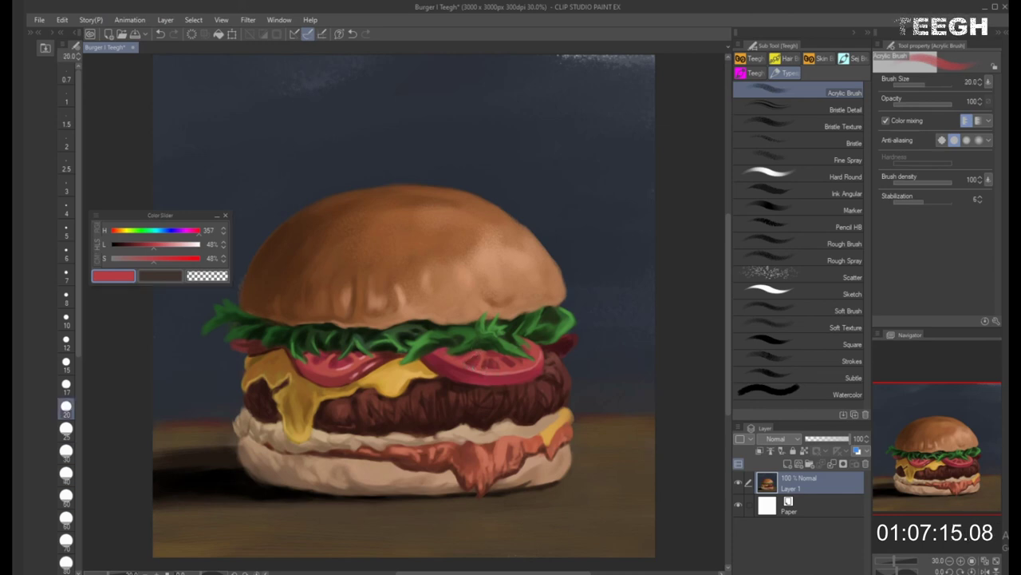
pyautogui.click(168, 245)
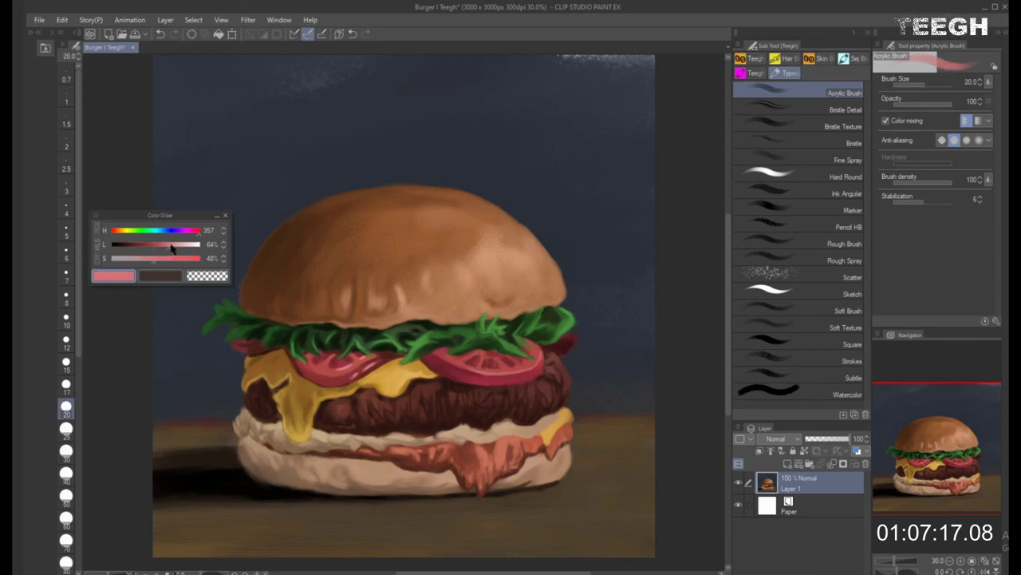
pyautogui.press('[')
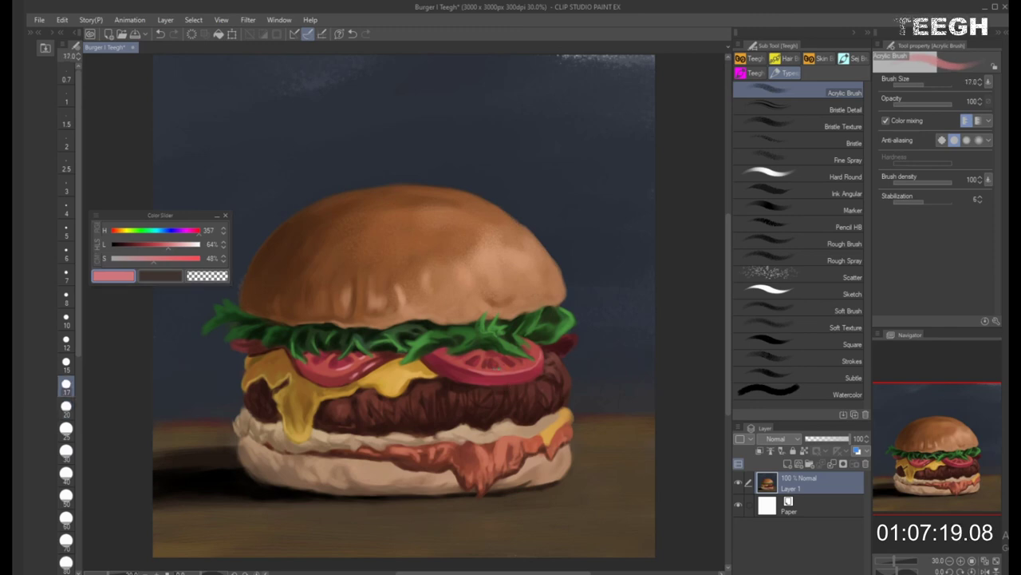
pyautogui.press(']')
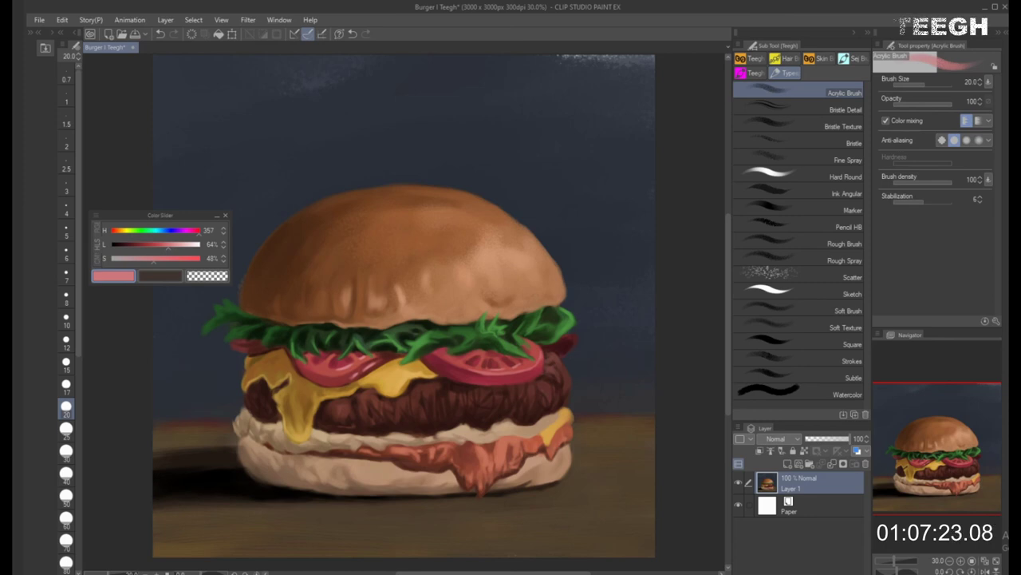
# Refine the right tomato's outer edge and highlights with reds and pinks sampled there, brush size 20 to 30
pyautogui.press(']')
pyautogui.press(']')
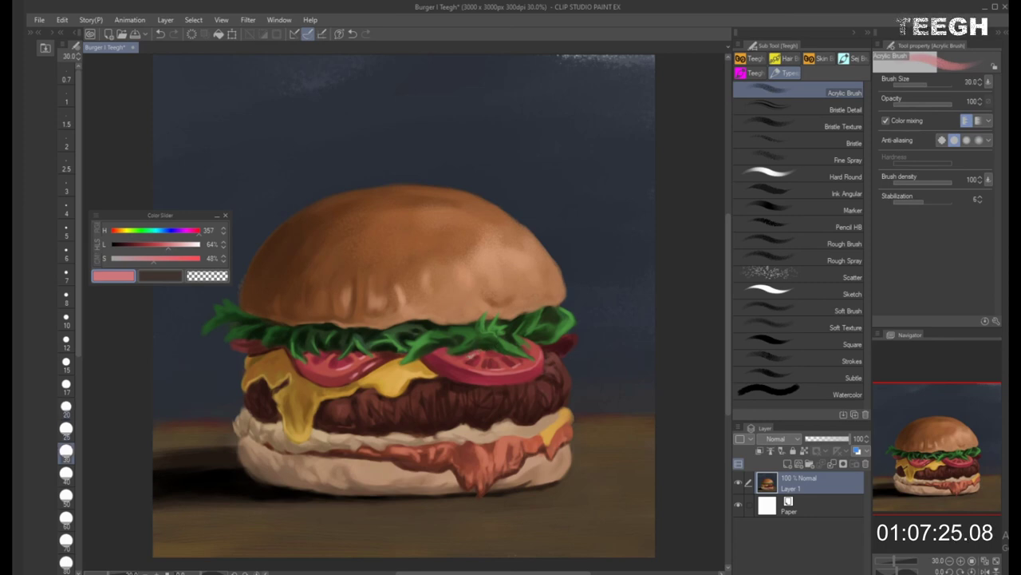
pyautogui.press('[')
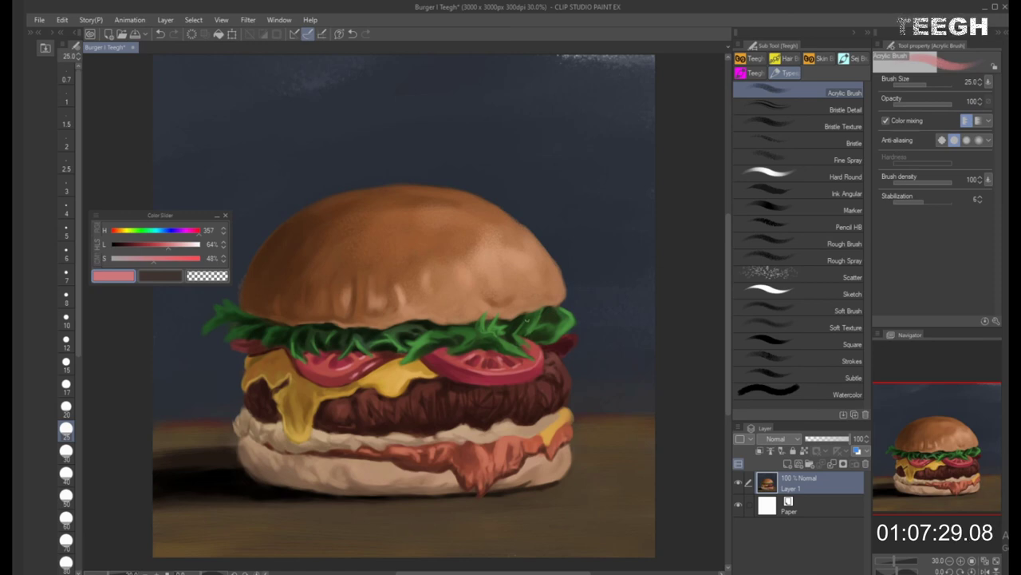
pyautogui.press('[')
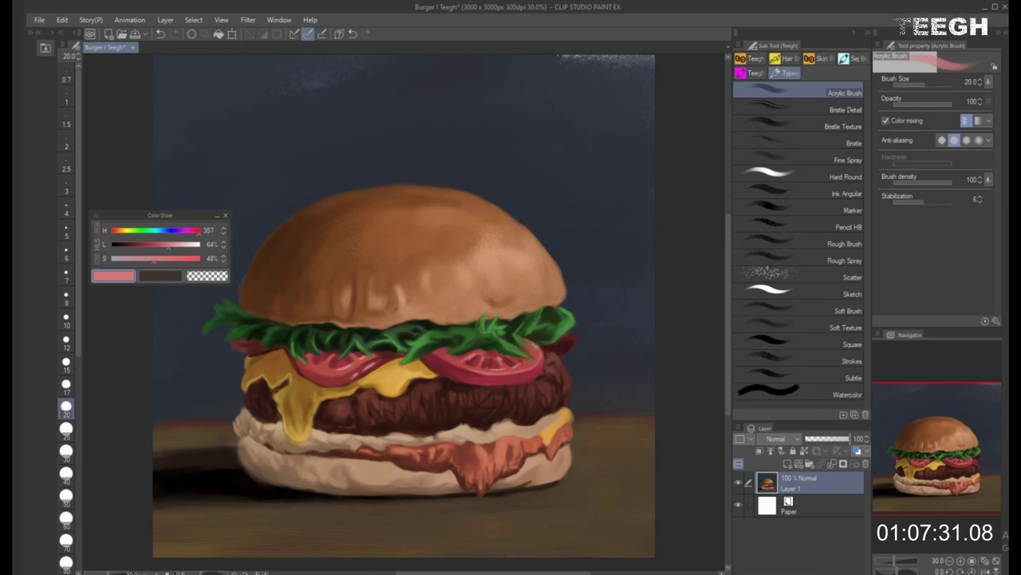
pyautogui.press(']')
pyautogui.keyDown('alt'); pyautogui.click(541, 353); pyautogui.keyUp('alt')
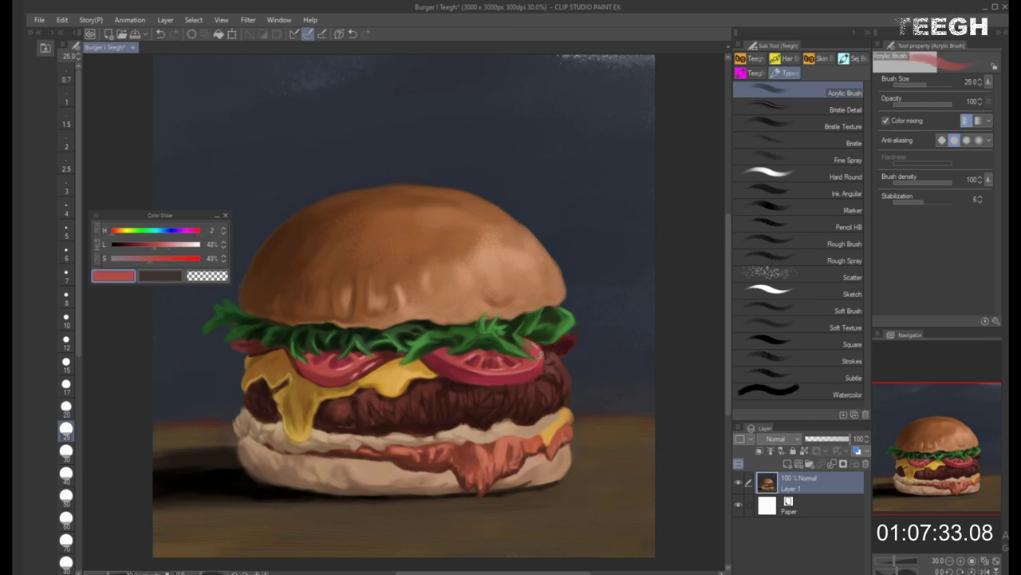
pyautogui.keyDown('alt'); pyautogui.click(538, 344); pyautogui.keyUp('alt')
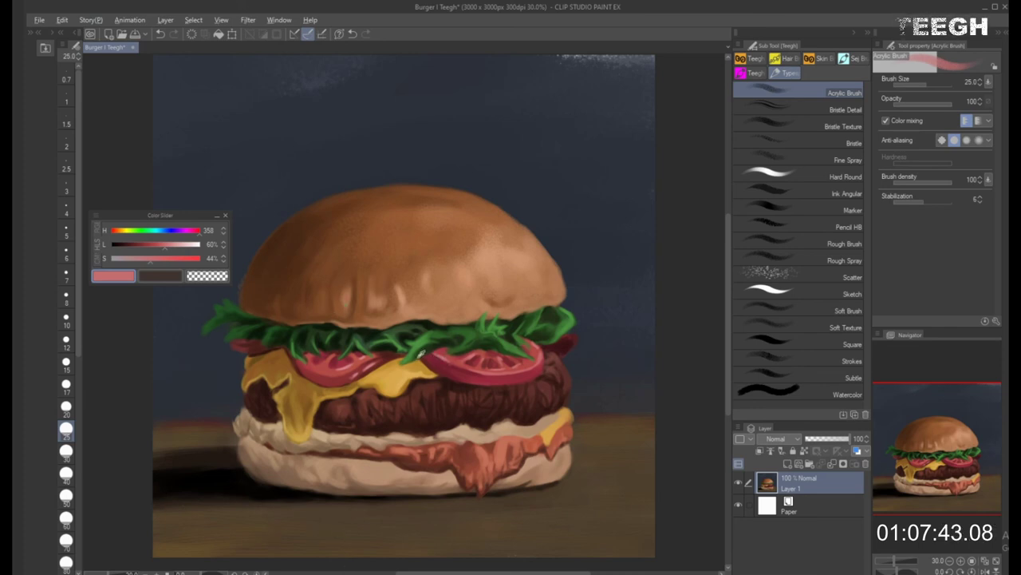
# Shade the middle cheese below the lettuce with its sampled yellow darkened to 31% luminosity, brush size 25 to 40
pyautogui.keyDown('alt'); pyautogui.click(421, 365); pyautogui.keyUp('alt')
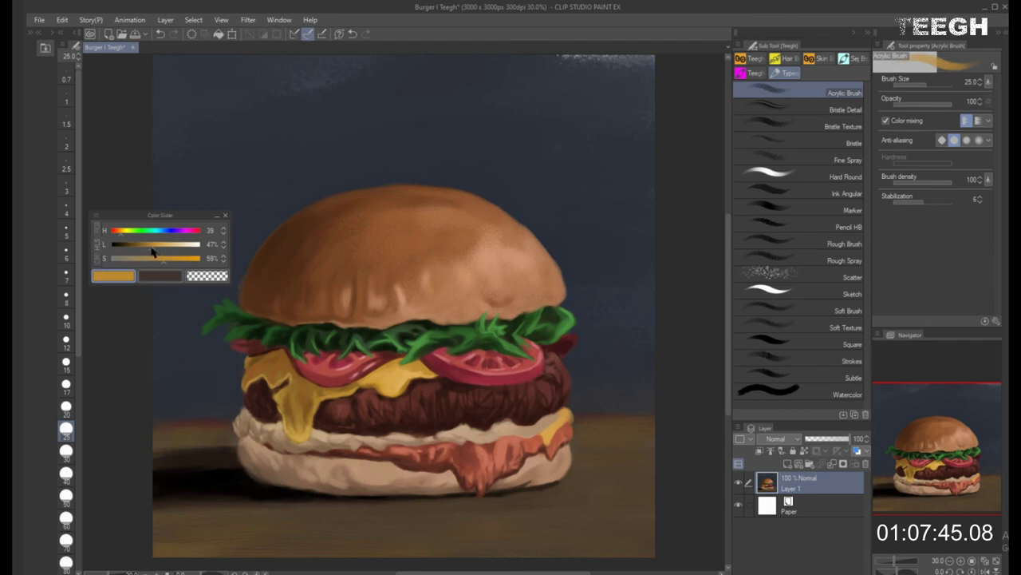
pyautogui.moveTo(153, 247); pyautogui.dragTo(139, 247)
pyautogui.press(']')
pyautogui.press(']')
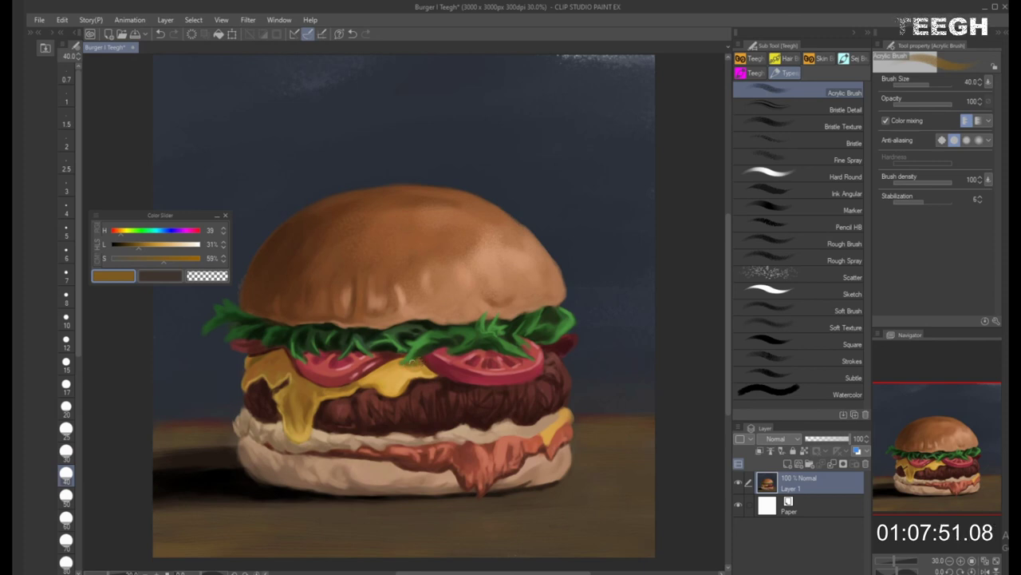
pyautogui.press('[')
pyautogui.press('[')
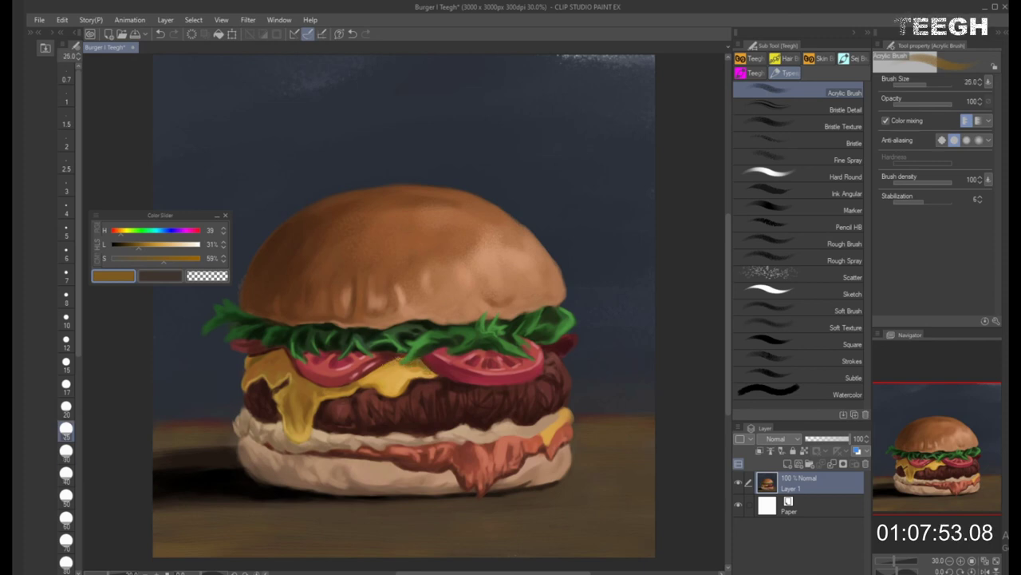
pyautogui.press(']')
pyautogui.press(']')
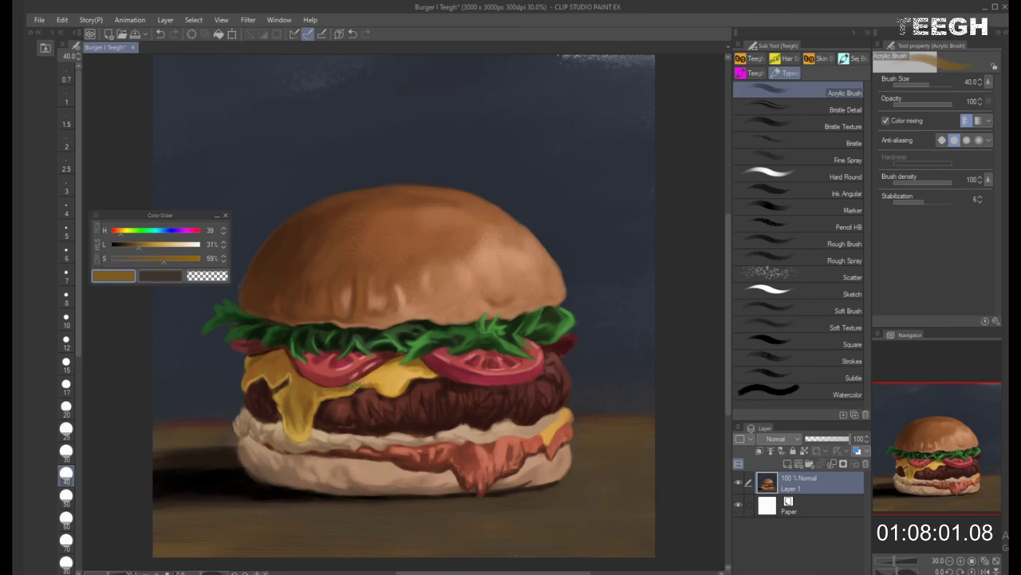
# Refine the lower edge of the middle cheese slice with sampled light and dark yellows, brush size 30 to 40
pyautogui.keyDown('alt'); pyautogui.click(363, 381); pyautogui.keyUp('alt')
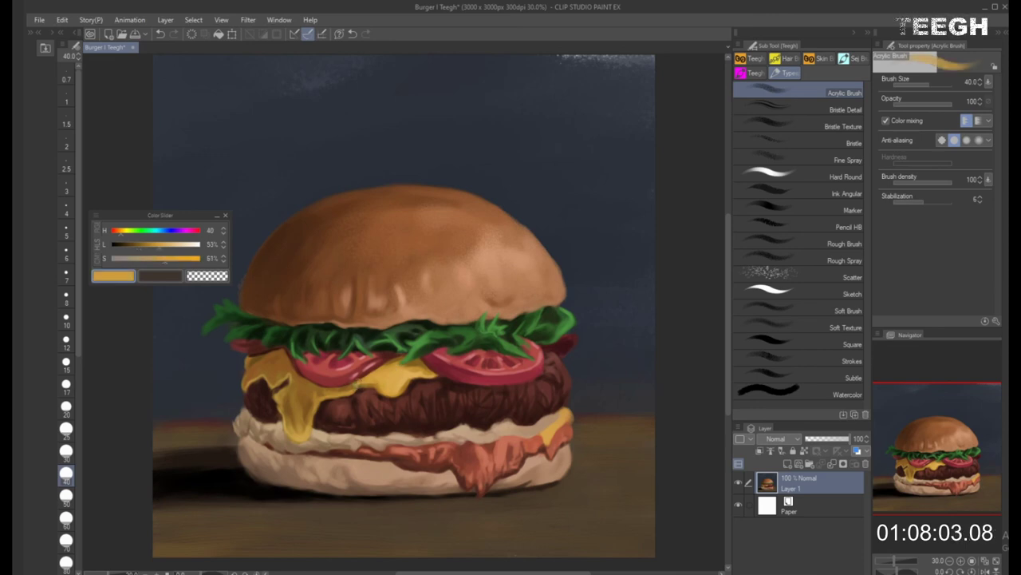
pyautogui.press('[')
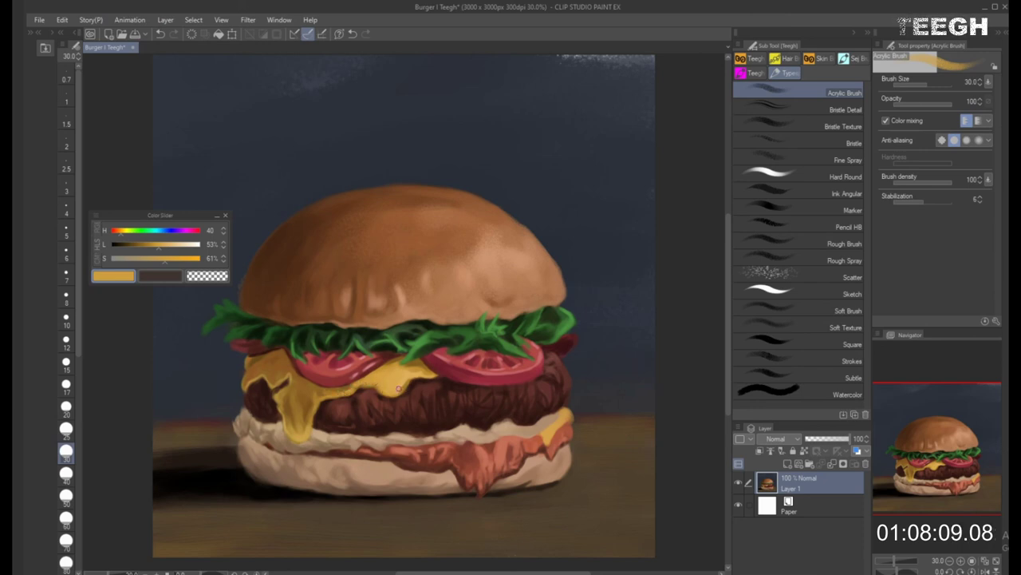
pyautogui.keyDown('alt'); pyautogui.click(421, 373); pyautogui.keyUp('alt')
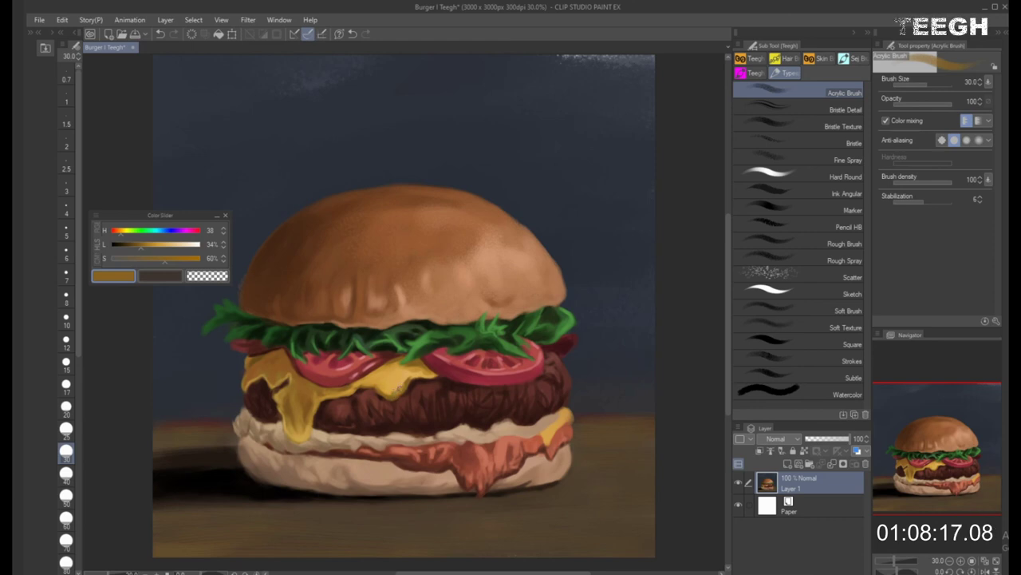
pyautogui.keyDown('alt'); pyautogui.click(382, 390); pyautogui.keyUp('alt')
pyautogui.press(']')
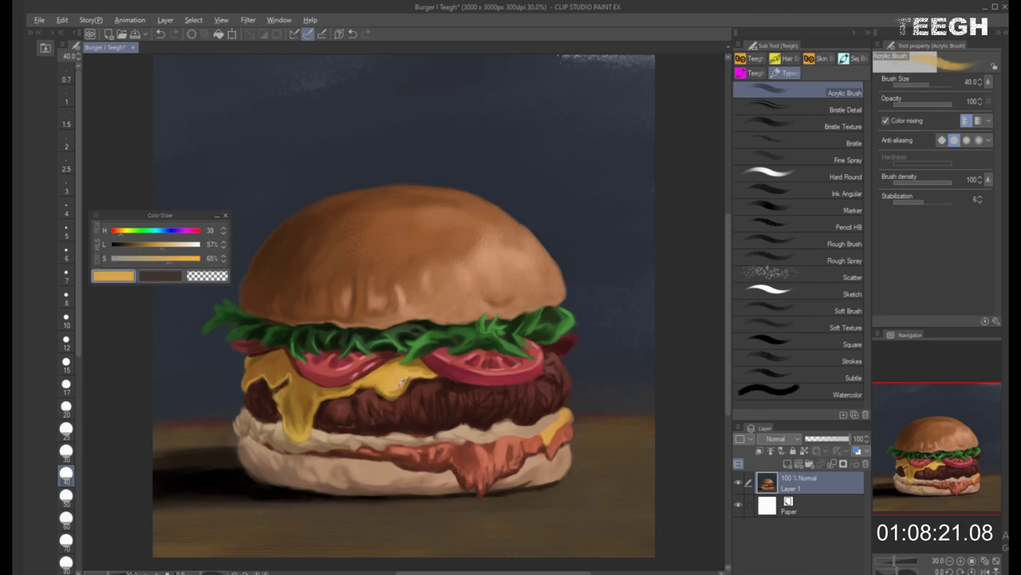
# Blend the shadow into the light area of the middle cheese with golds sampled there, brush size 40
pyautogui.keyDown('alt'); pyautogui.click(393, 391); pyautogui.keyUp('alt')
pyautogui.keyDown('alt'); pyautogui.click(403, 383); pyautogui.keyUp('alt')
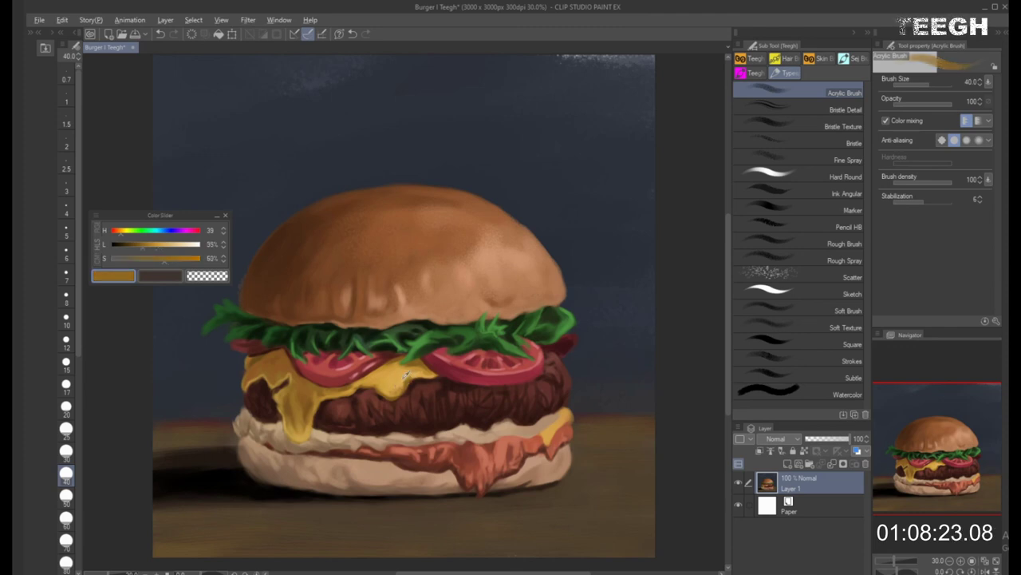
pyautogui.keyDown('alt'); pyautogui.click(404, 380); pyautogui.keyUp('alt')
pyautogui.keyDown('alt'); pyautogui.click(409, 382); pyautogui.keyUp('alt')
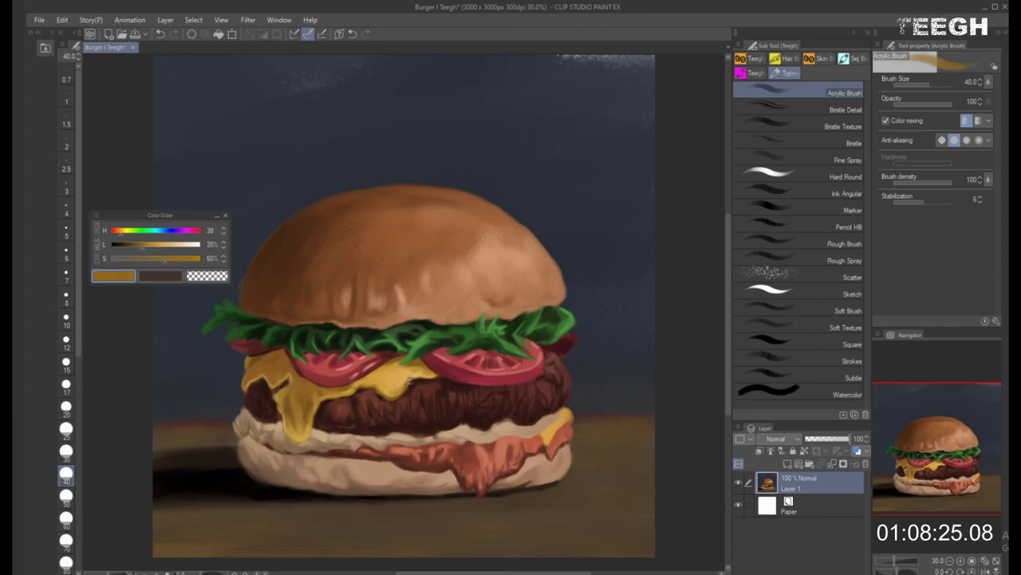
pyautogui.keyDown('alt'); pyautogui.click(412, 372); pyautogui.keyUp('alt')
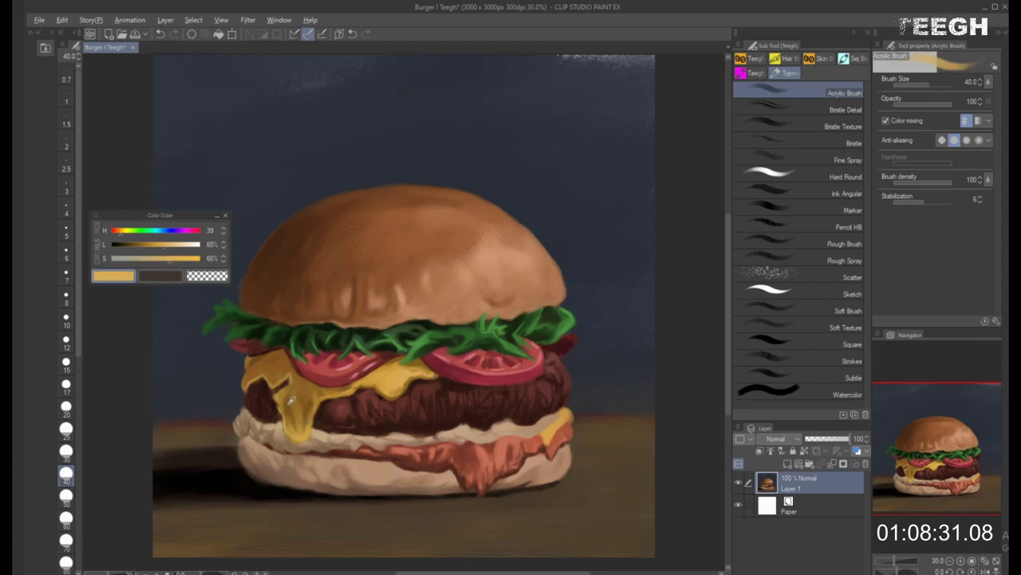
# Rework the shading and highlights of the left cheese drip with sampled light and dark golds, brush size 25 to 40
pyautogui.keyDown('alt'); pyautogui.click(294, 429); pyautogui.keyUp('alt')
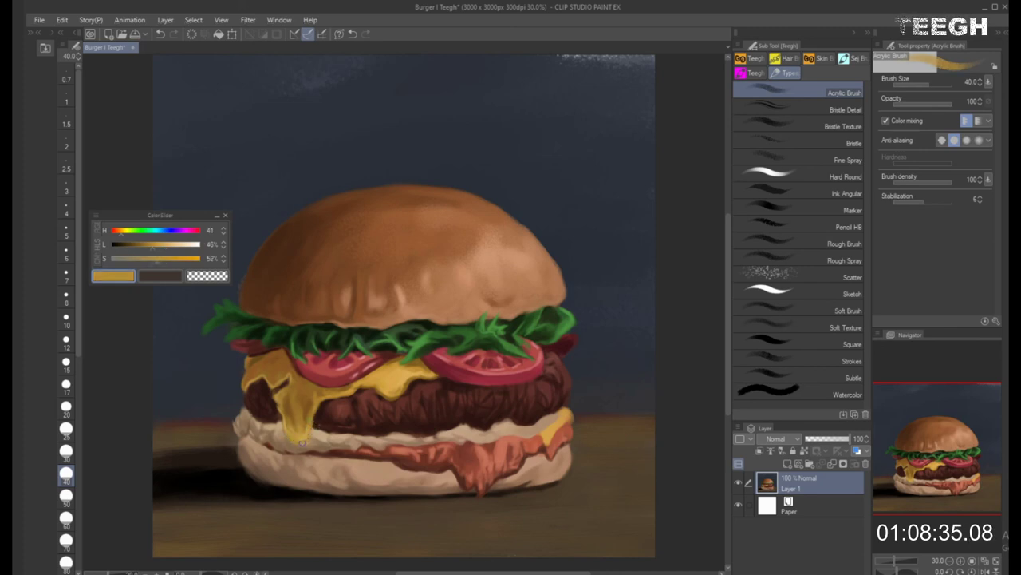
pyautogui.keyDown('alt'); pyautogui.click(296, 398); pyautogui.keyUp('alt')
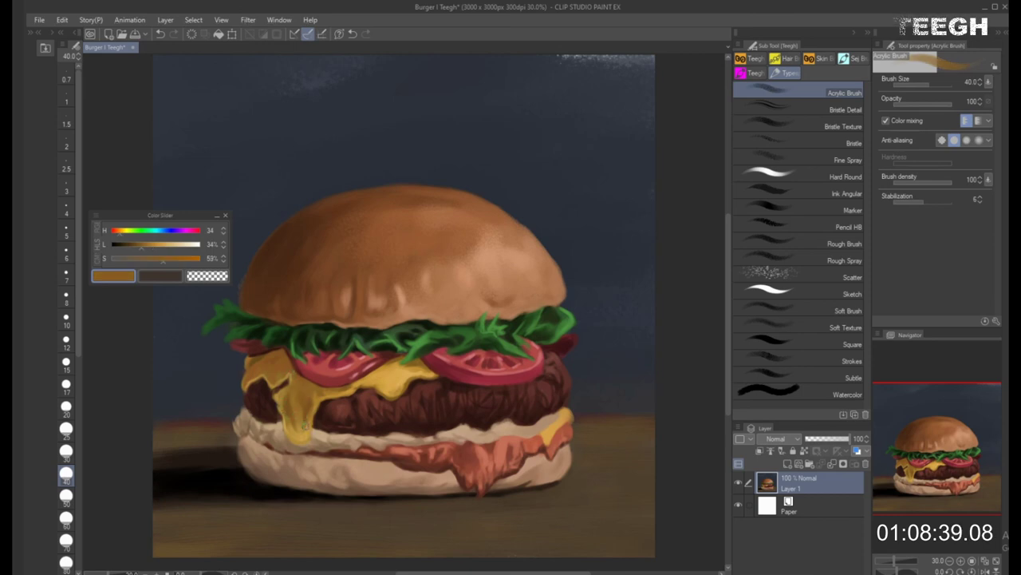
pyautogui.keyDown('alt'); pyautogui.click(299, 427); pyautogui.keyUp('alt')
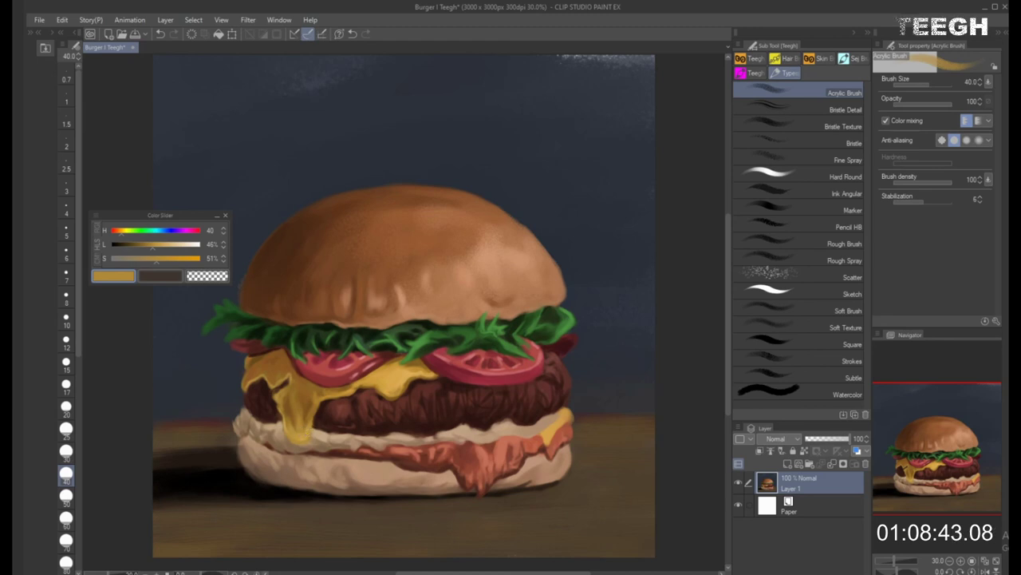
pyautogui.keyDown('alt'); pyautogui.click(308, 432); pyautogui.keyUp('alt')
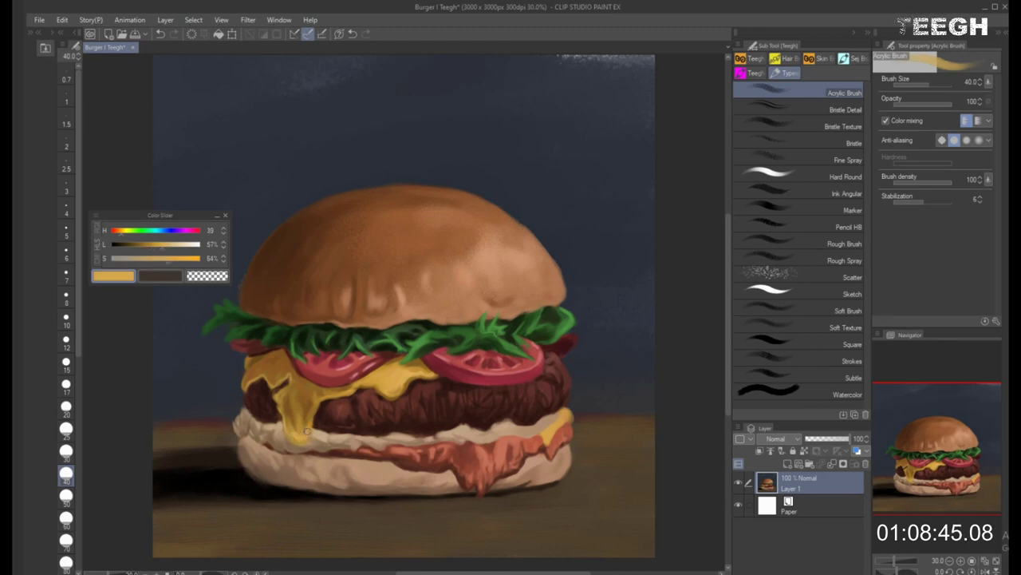
pyautogui.press('[')
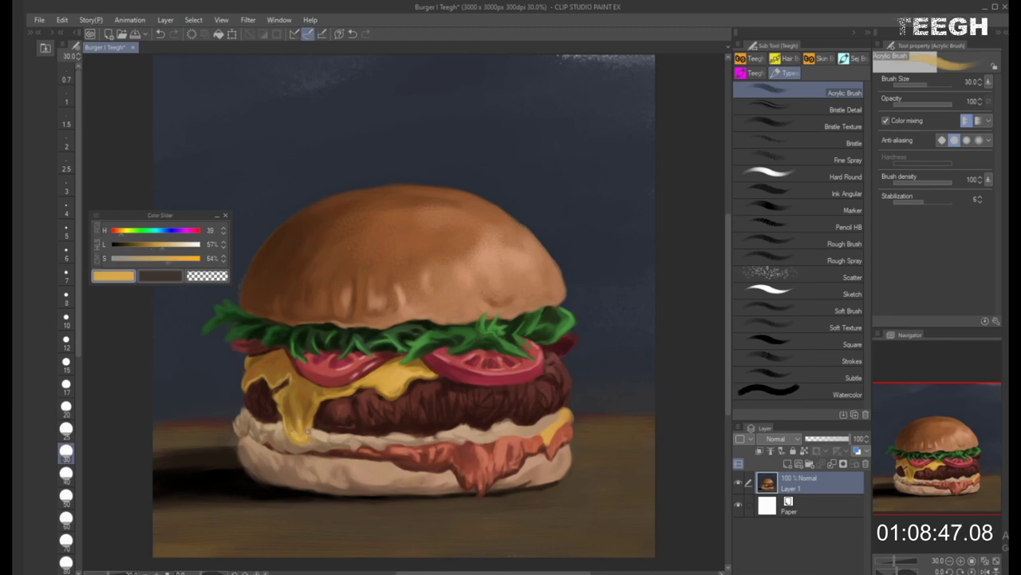
pyautogui.press('[')
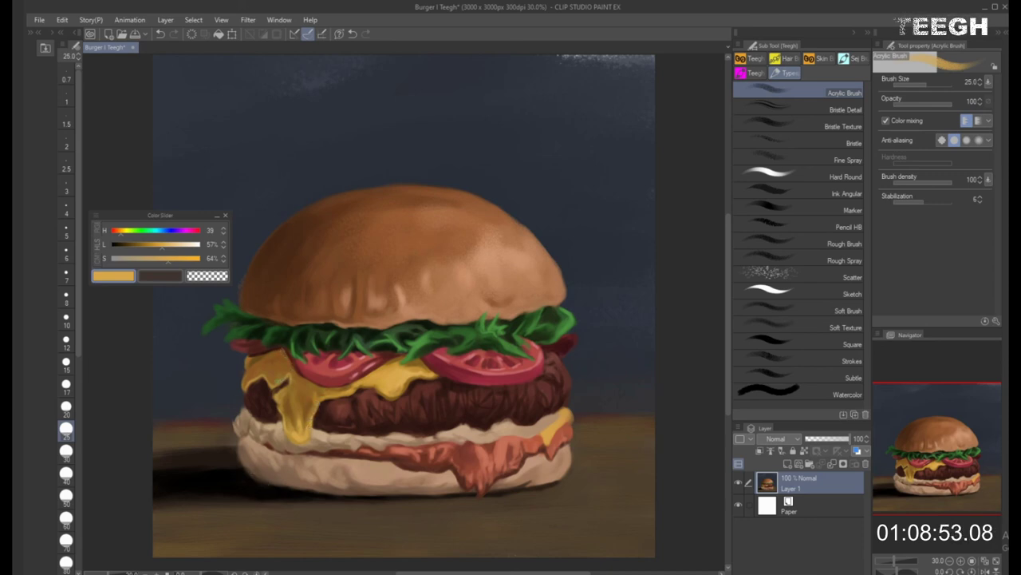
# Deepen the patty shadows around the left cheese opening and below the right tomato with sampled dark browns, brush size 30
pyautogui.press(']')
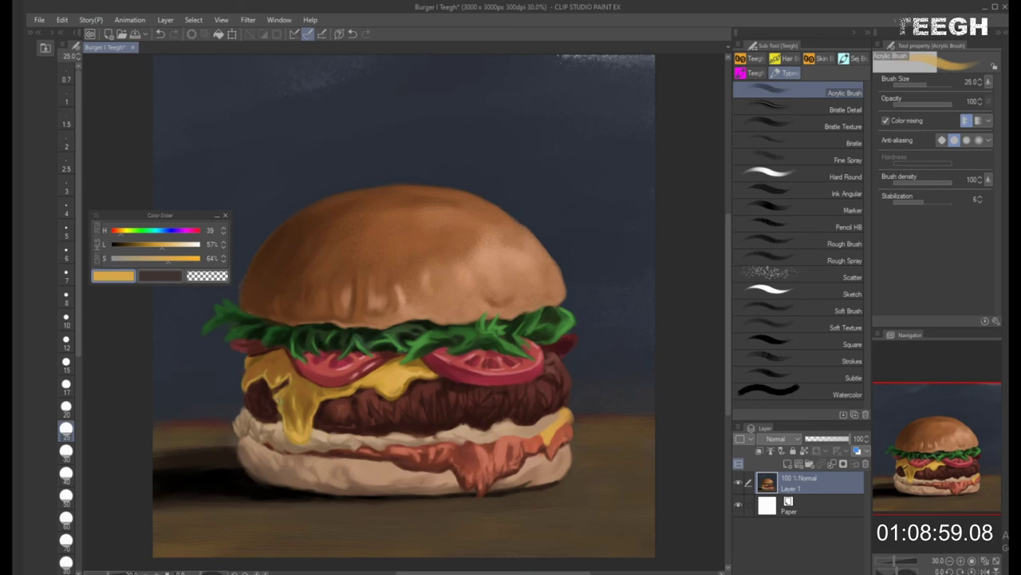
pyautogui.keyDown('alt'); pyautogui.click(275, 391); pyautogui.keyUp('alt')
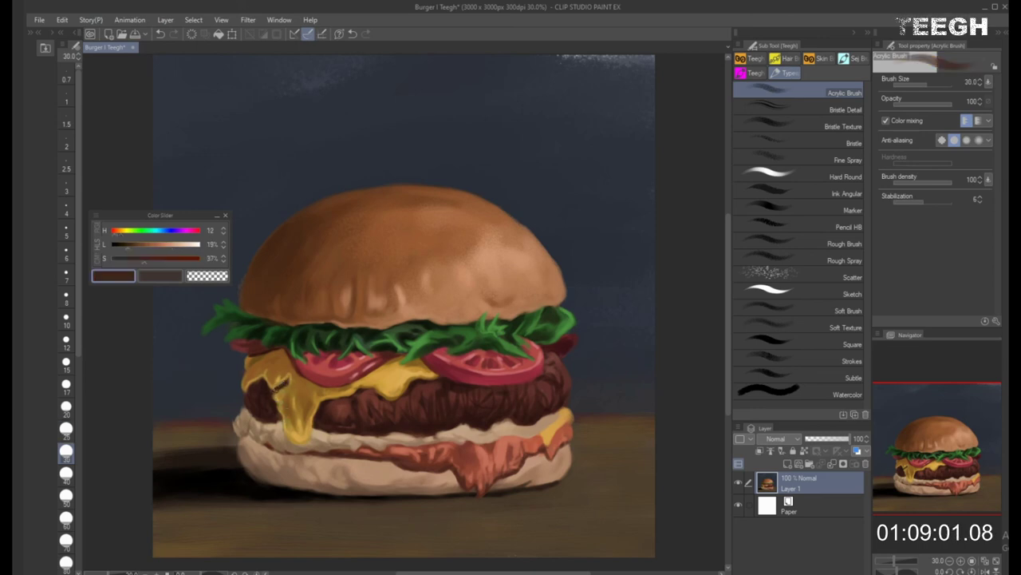
pyautogui.keyDown('alt'); pyautogui.click(273, 392); pyautogui.keyUp('alt')
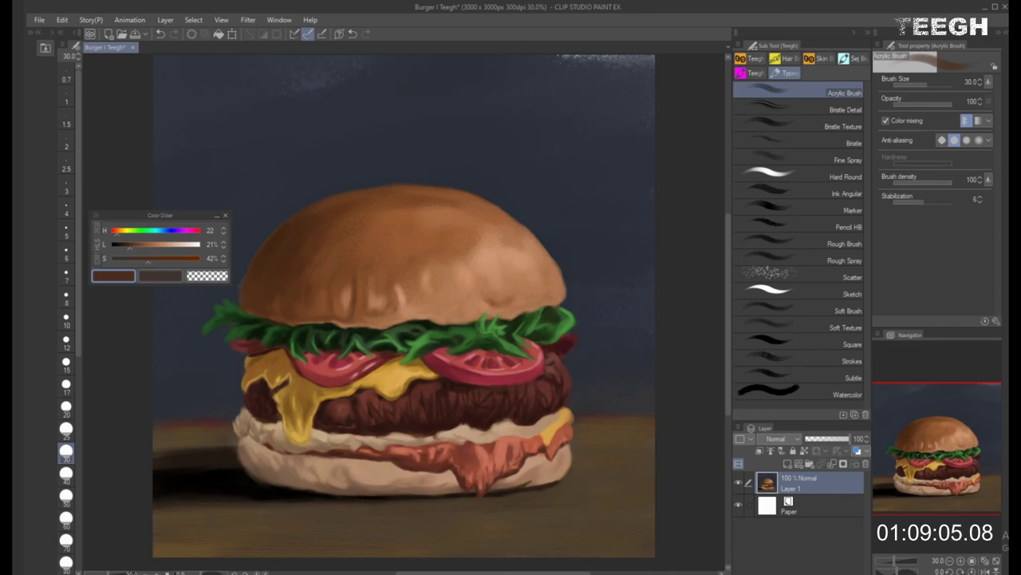
pyautogui.keyDown('alt'); pyautogui.click(458, 379); pyautogui.keyUp('alt')
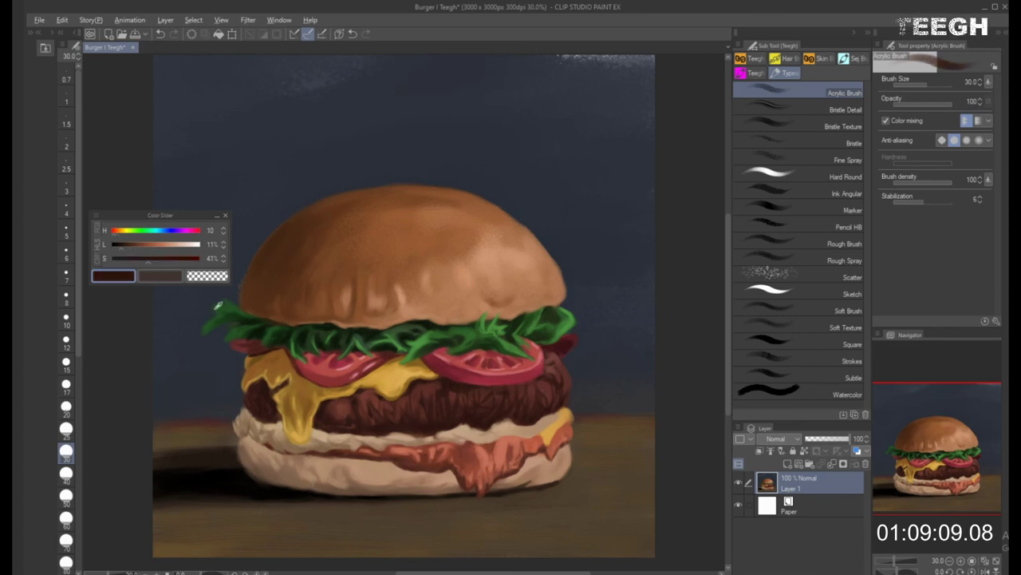
# Refine the leaf tips at the lettuce's left end with sampled dark and mid greens, brush size 30 to 50
pyautogui.keyDown('alt'); pyautogui.click(226, 319); pyautogui.keyUp('alt')
pyautogui.press(']')
pyautogui.press(']')
pyautogui.press(']')
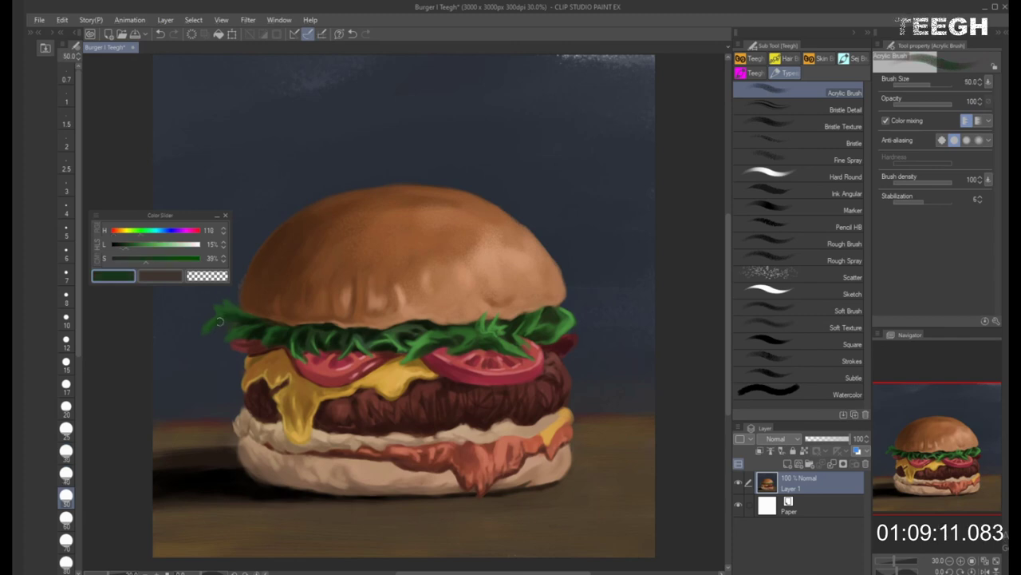
pyautogui.press('[')
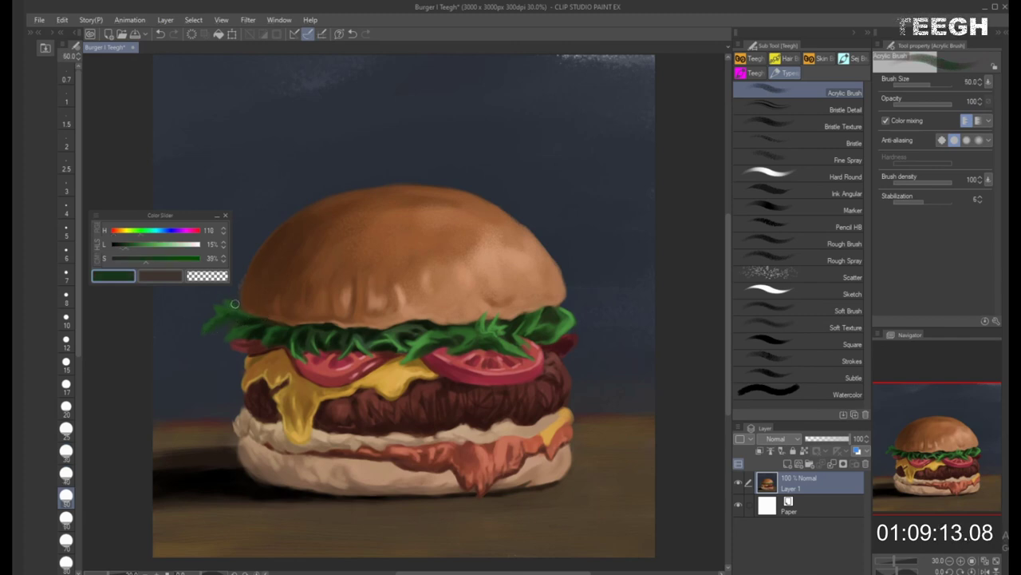
pyautogui.keyDown('alt'); pyautogui.click(232, 304); pyautogui.keyUp('alt')
pyautogui.press('[')
pyautogui.press('[')
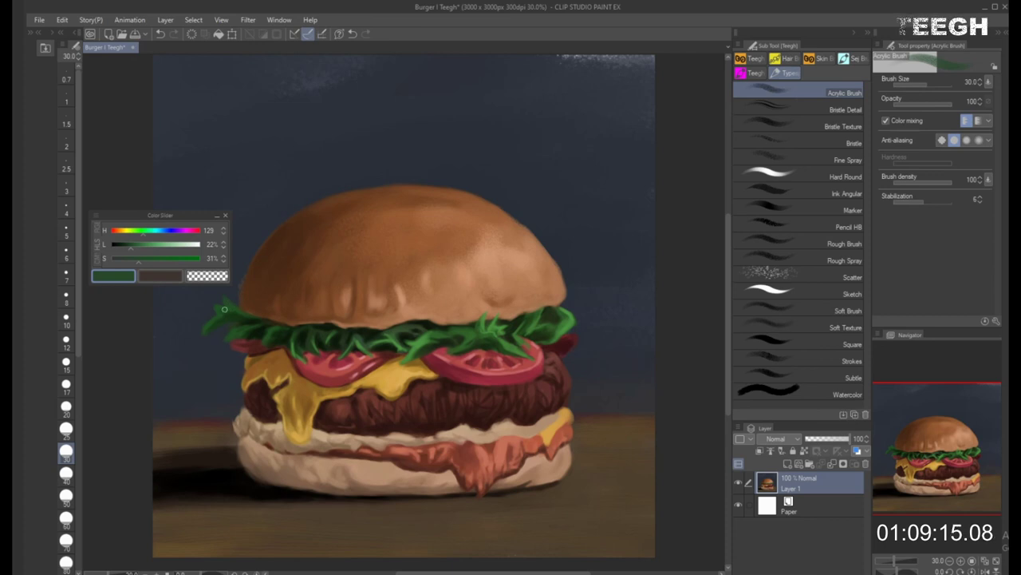
# Clean up the top bun's lower left edge with the sampled bun brown and background blue, brush size 30 to 50
pyautogui.keyDown('alt'); pyautogui.click(247, 276); pyautogui.keyUp('alt')
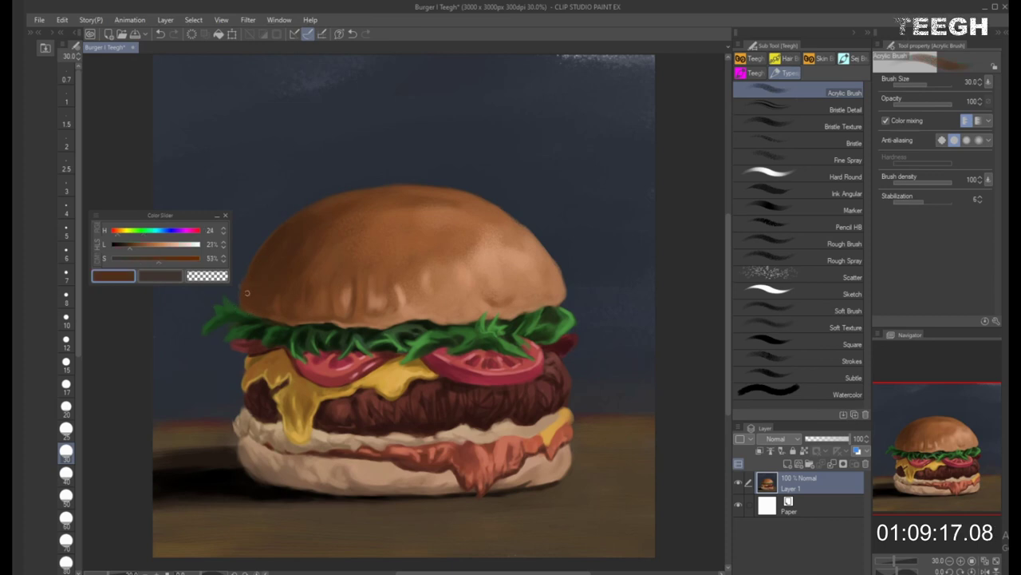
pyautogui.press(']')
pyautogui.keyDown('alt'); pyautogui.click(242, 269); pyautogui.keyUp('alt')
pyautogui.press(']')
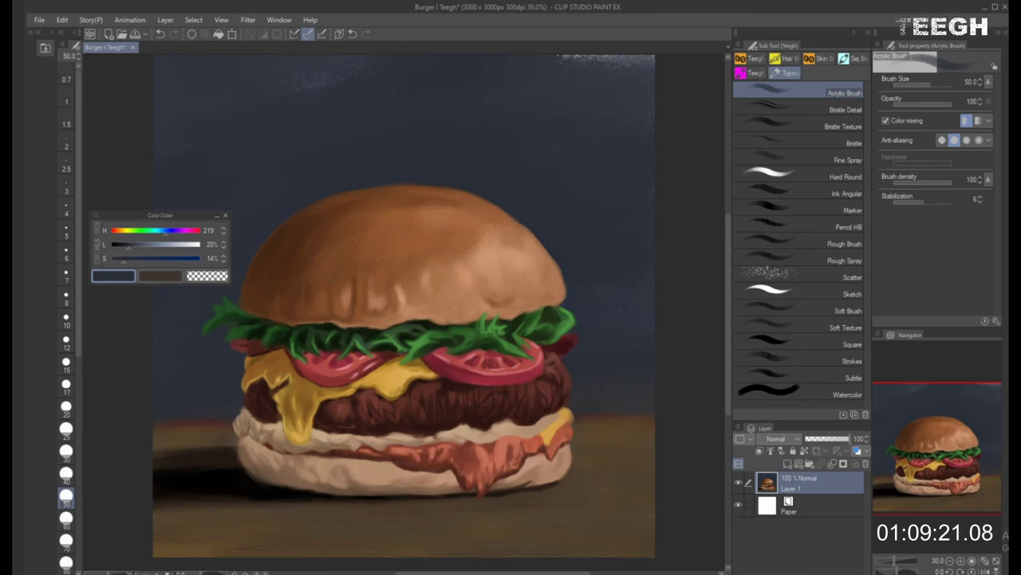
# Paint lighter red-brown texture on the patty below the middle cheese, using a sampled brown raised to 37% and 45% lightness, brush size 25 to 40
pyautogui.keyDown('alt'); pyautogui.click(386, 398); pyautogui.keyUp('alt')
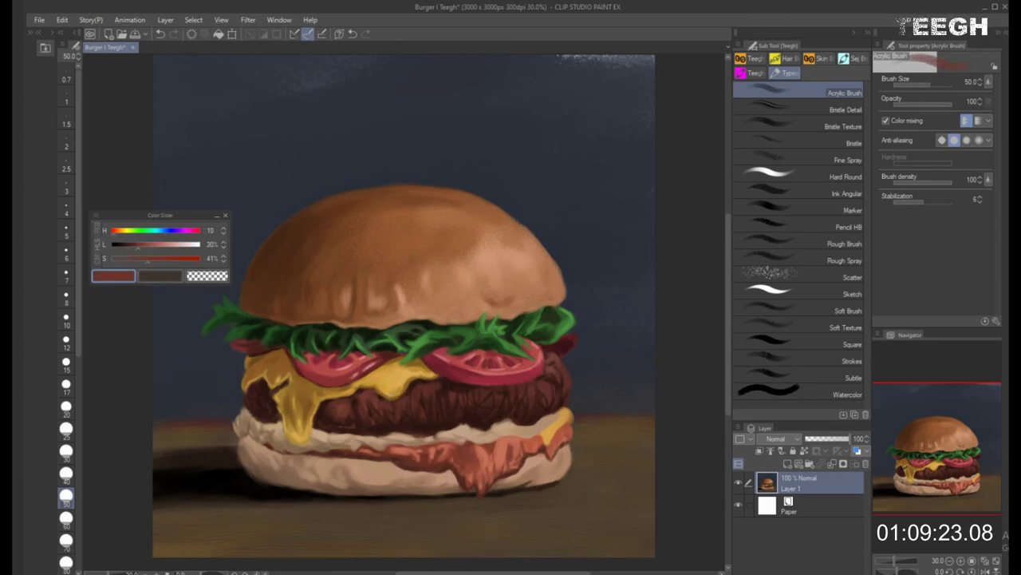
pyautogui.moveTo(157, 252); pyautogui.dragTo(146, 252)
pyautogui.press('[')
pyautogui.press('[')
pyautogui.press('[')
pyautogui.press('[')
pyautogui.press('[')
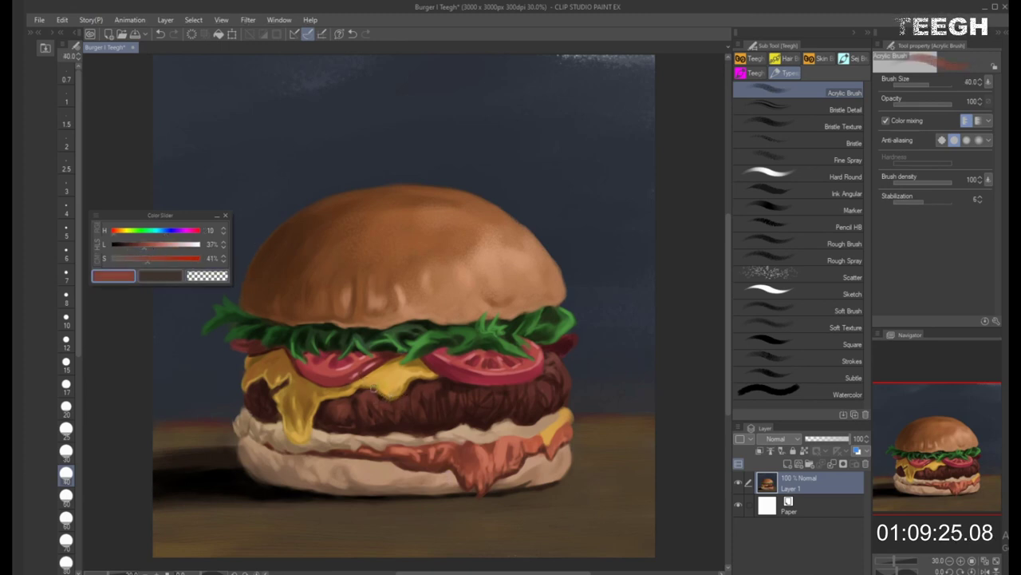
pyautogui.press(']')
pyautogui.press(']')
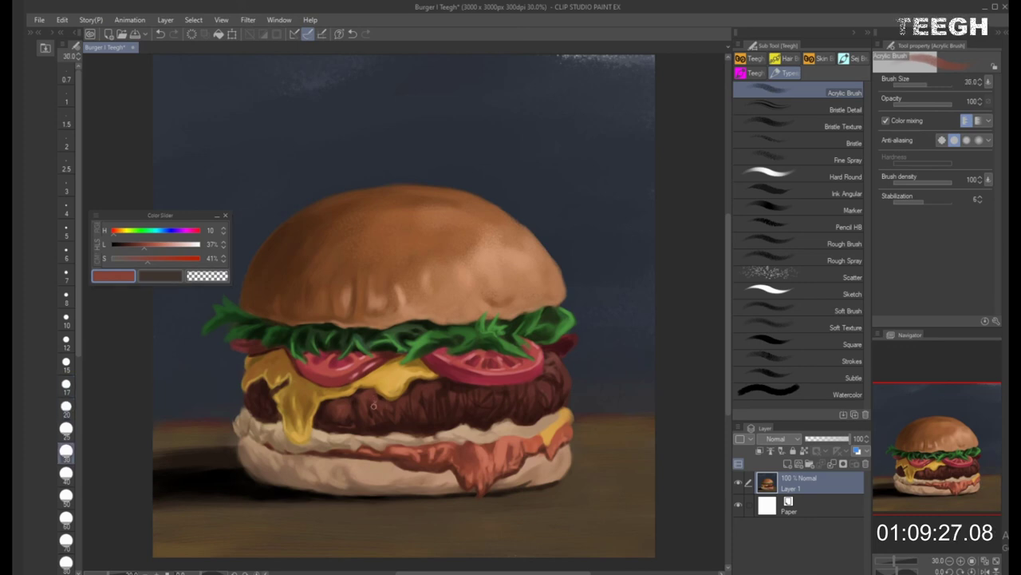
pyautogui.click(154, 247)
pyautogui.click(153, 248)
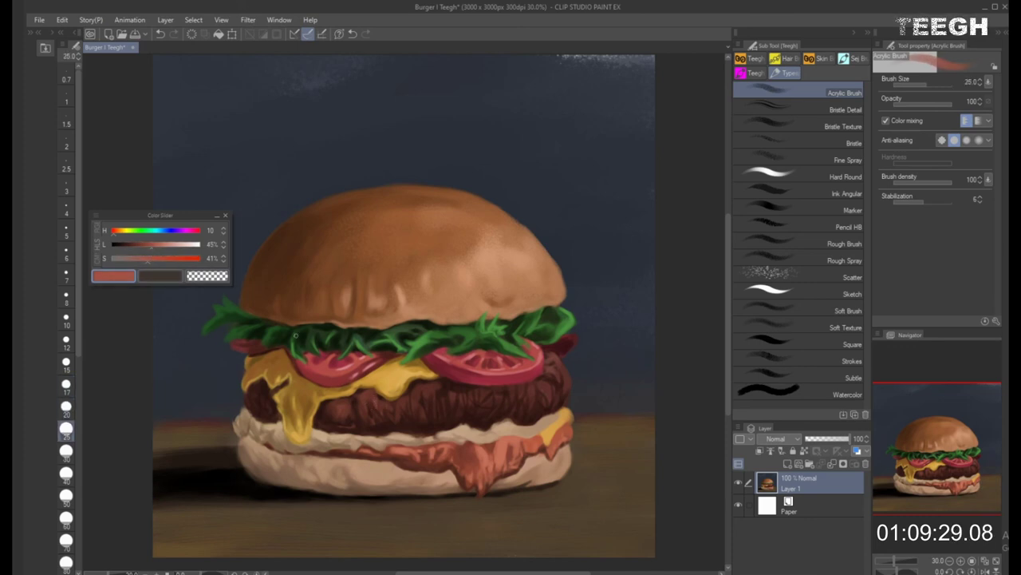
# Add reddish highlight strokes to the middle of the patty with a sampled brown raised to 41% and 46% lightness, brush size 25 to 40
pyautogui.keyDown('alt'); pyautogui.click(372, 390); pyautogui.keyUp('alt')
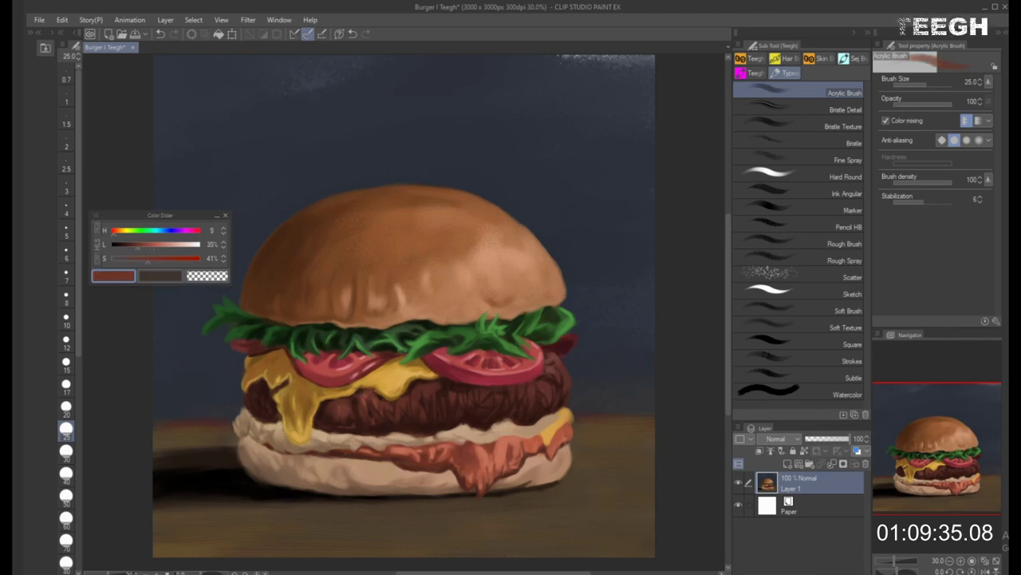
pyautogui.moveTo(138, 244); pyautogui.dragTo(148, 244)
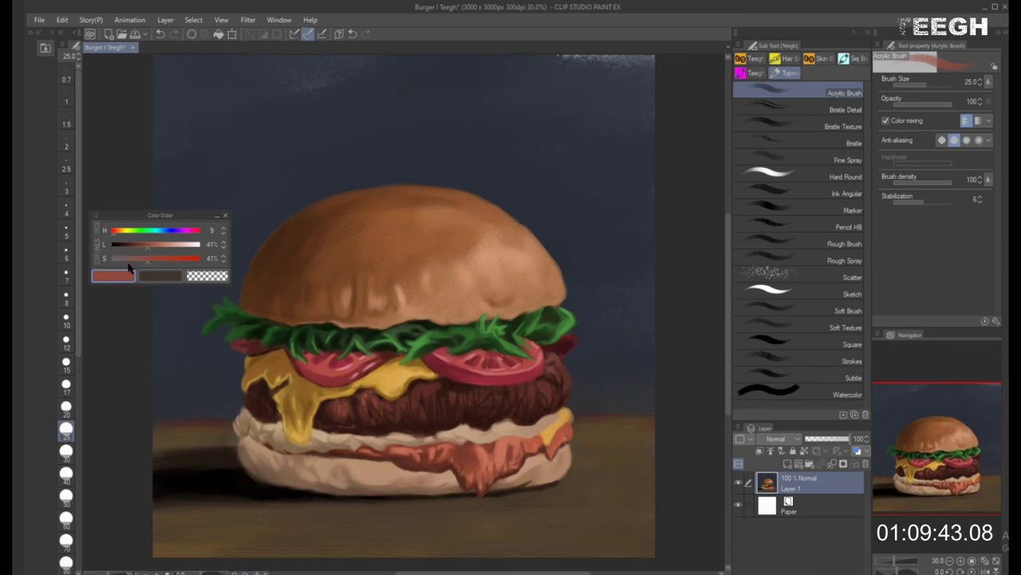
pyautogui.moveTo(144, 251); pyautogui.dragTo(152, 249)
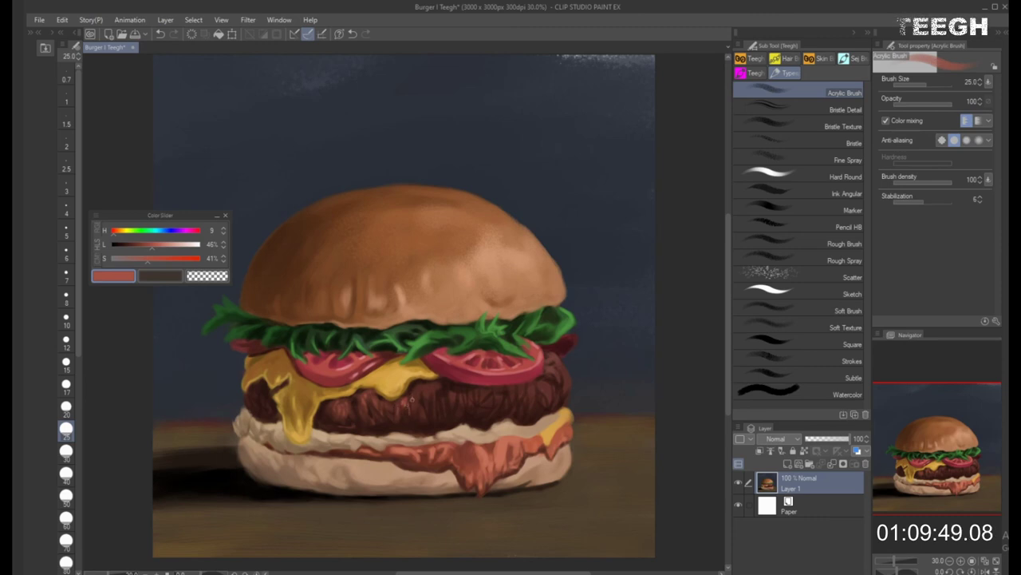
pyautogui.press(']')
pyautogui.press(']')
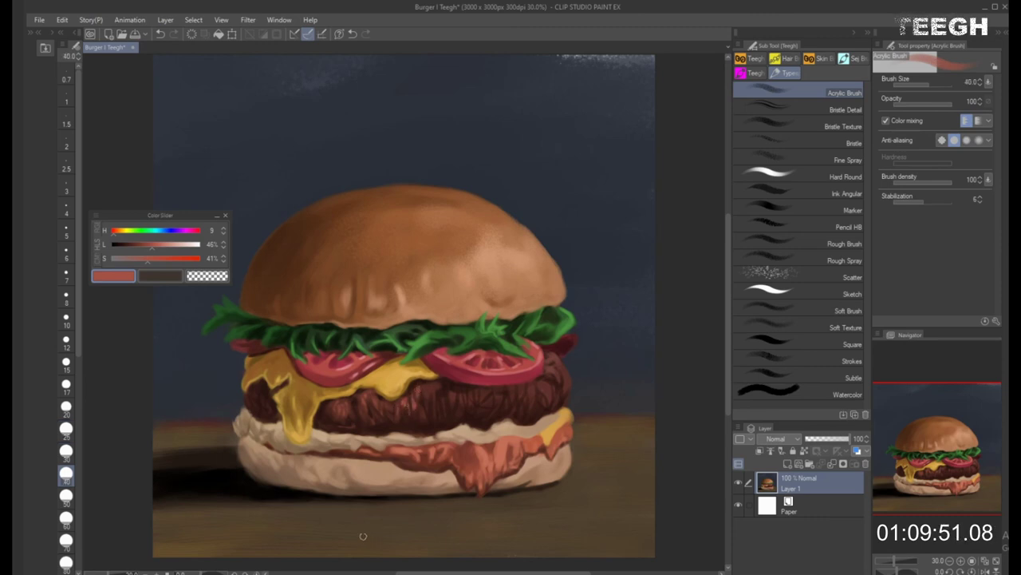
pyautogui.press('[')
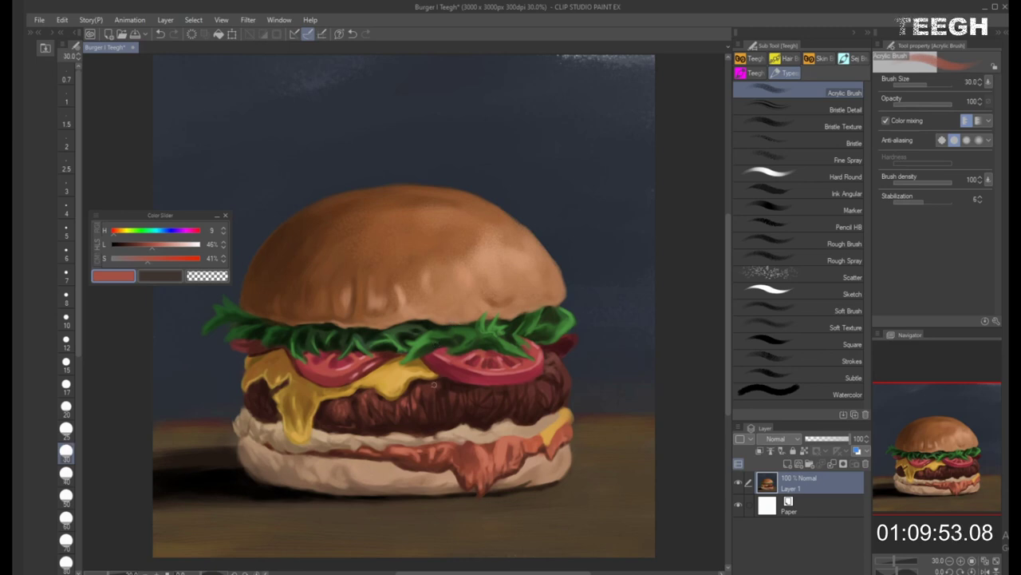
pyautogui.press('[')
pyautogui.press(']')
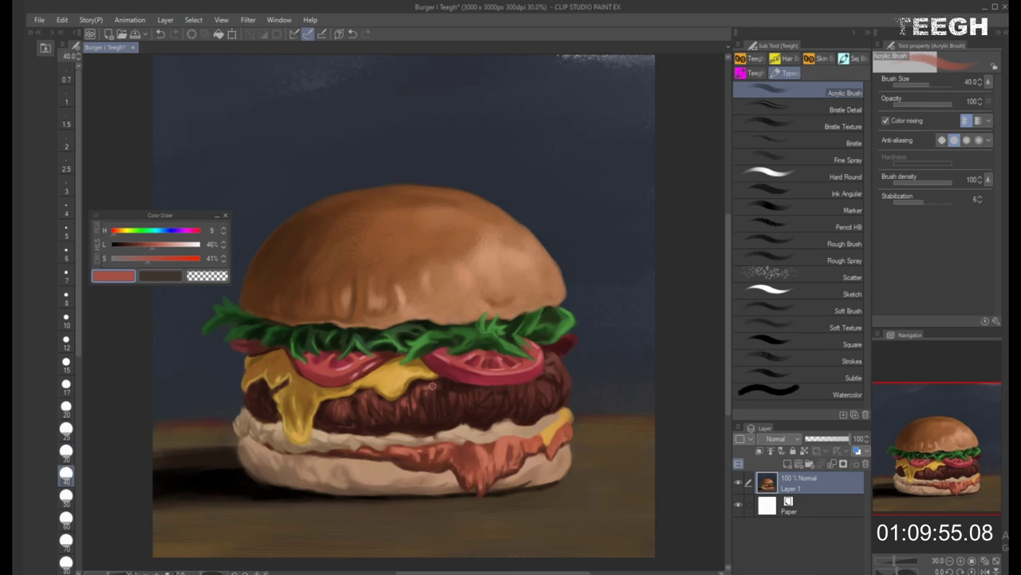
pyautogui.press('[')
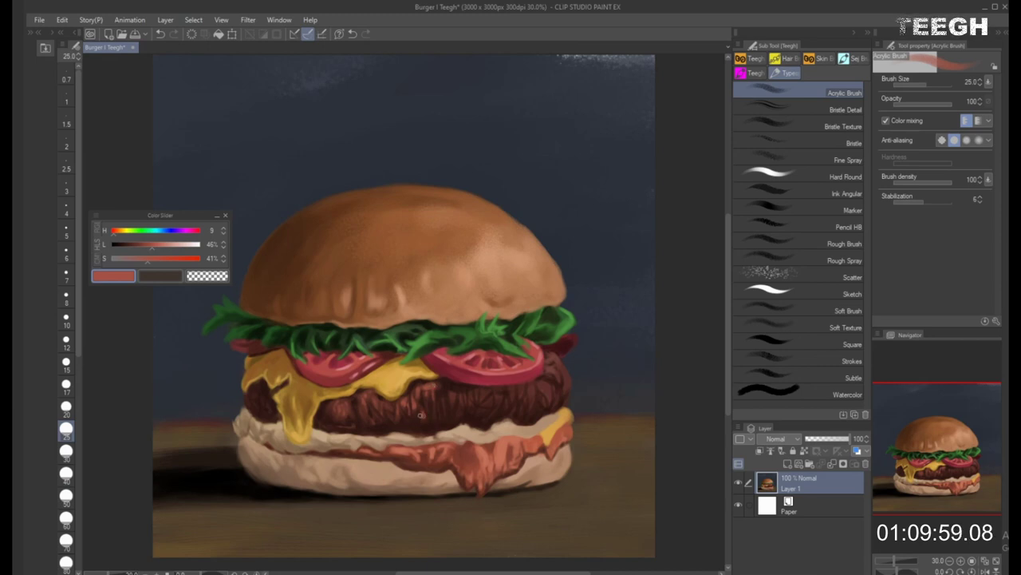
pyautogui.press('[')
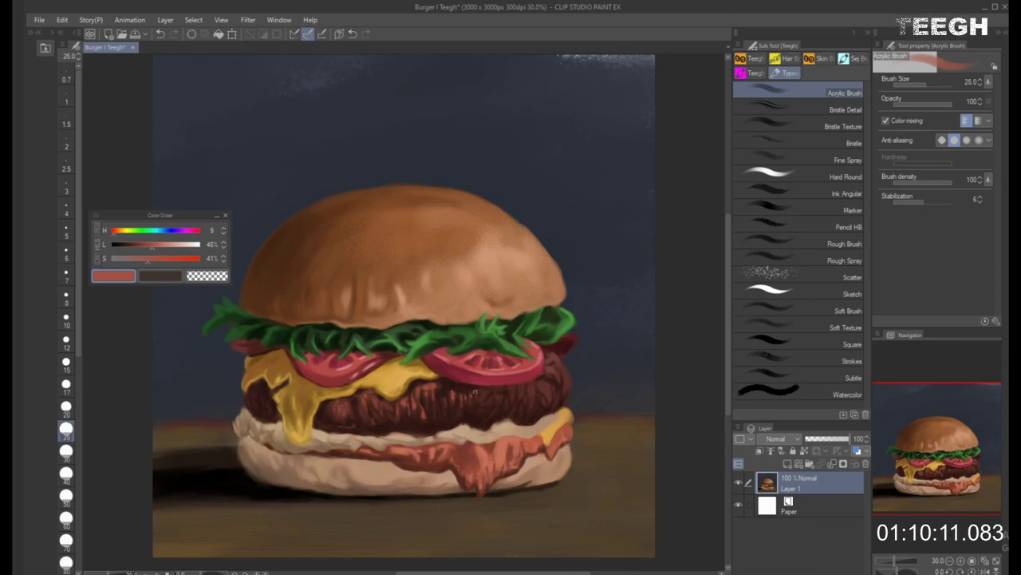
# Extend the reddish highlight strokes across the patty below the right tomato, brush size 20 to 40
pyautogui.press(']')
pyautogui.press(']')
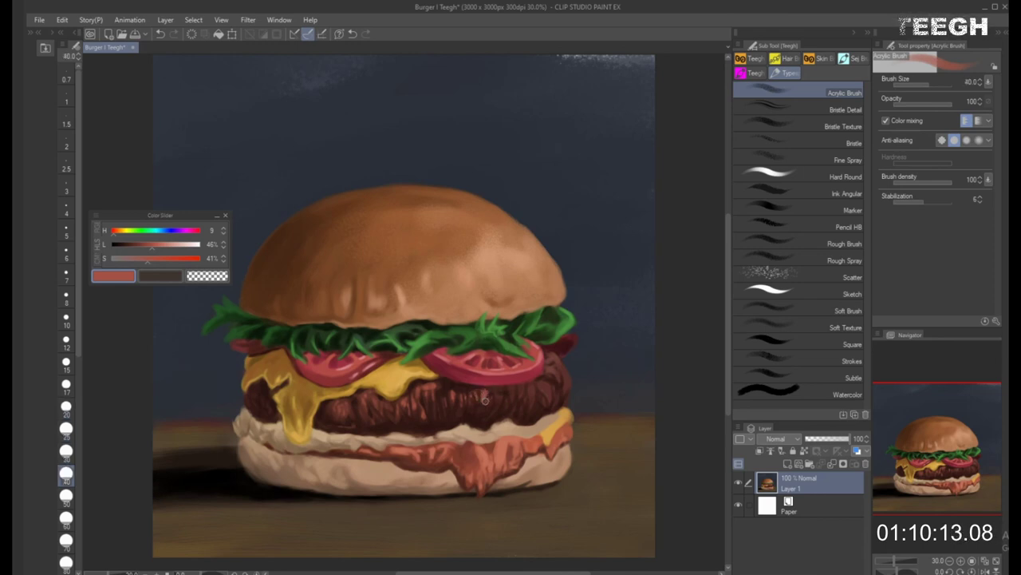
pyautogui.press('[')
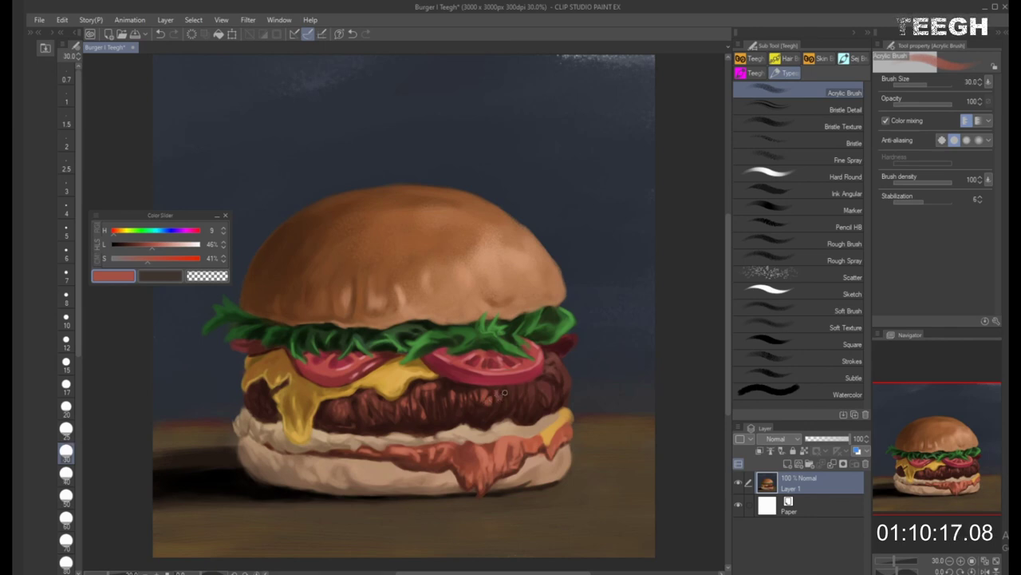
pyautogui.press('[')
pyautogui.press('[')
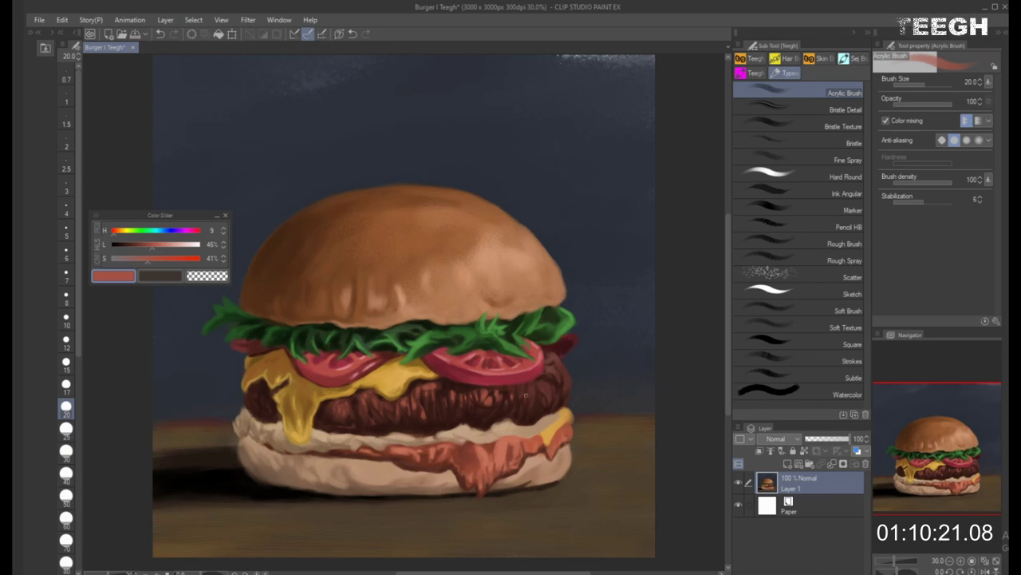
pyautogui.press(']')
pyautogui.press(']')
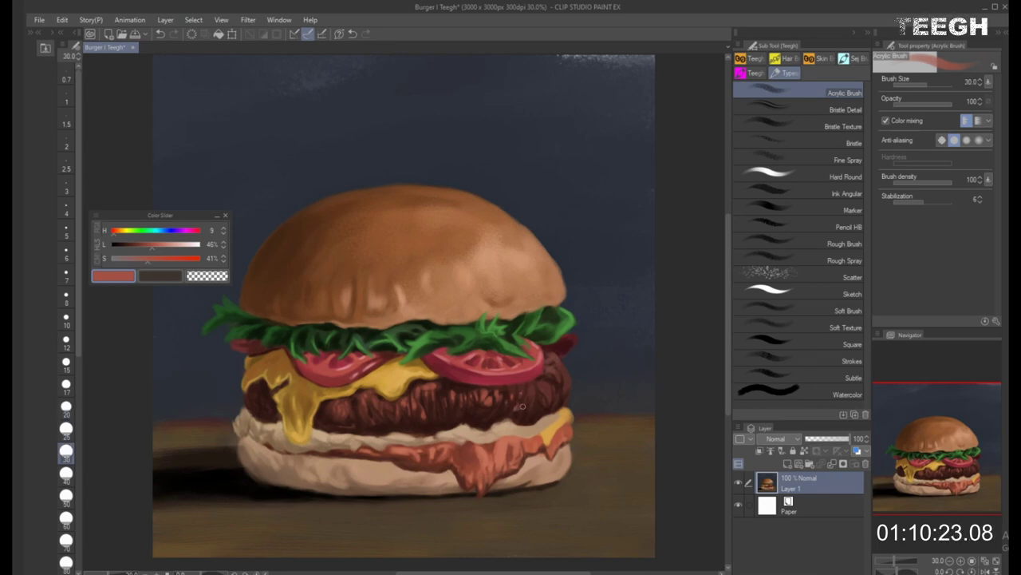
pyautogui.press(']')
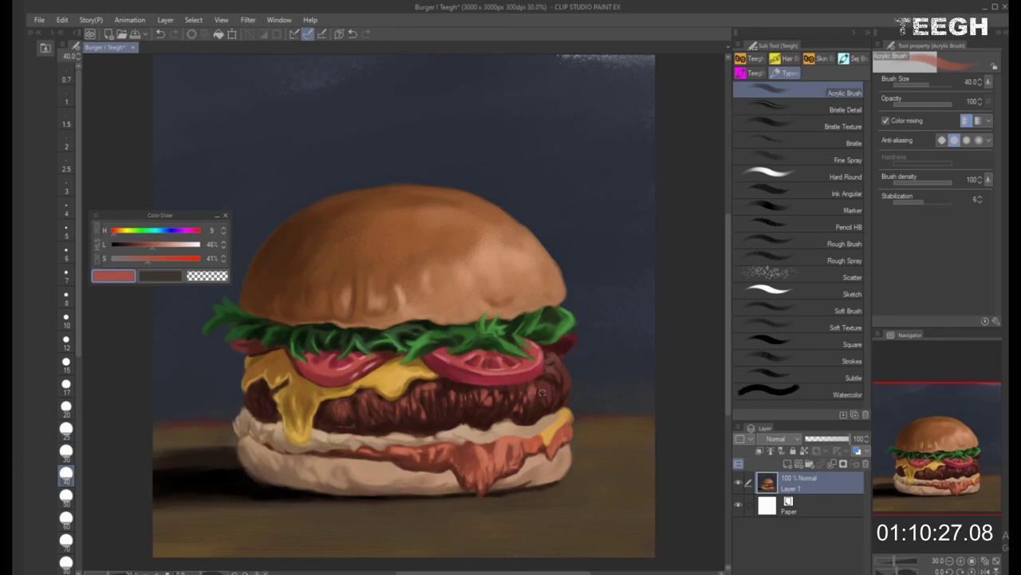
pyautogui.press('[')
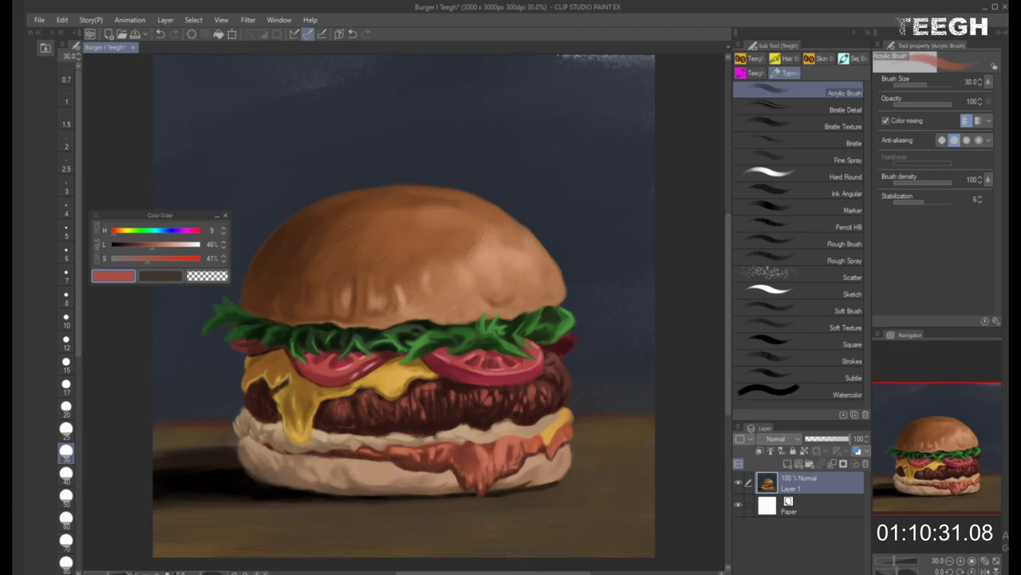
# Lighten the patty's rounded right end with the same reddish tone, brush size 30 to 70
pyautogui.press(']')
pyautogui.press(']')
pyautogui.press(']')
pyautogui.press(']')
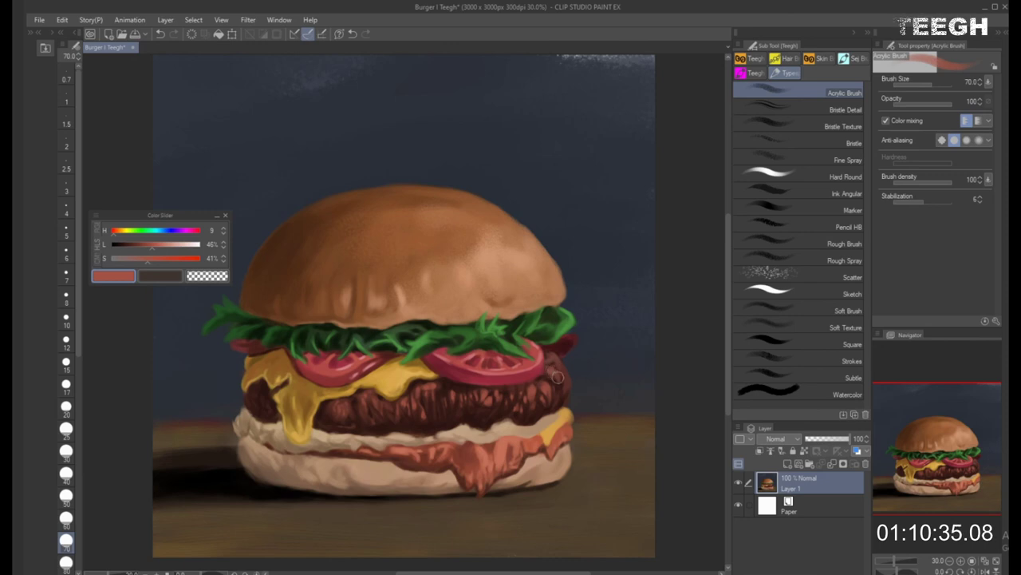
pyautogui.press('[')
pyautogui.press('[')
pyautogui.press('[')
pyautogui.press(']')
pyautogui.press(']')
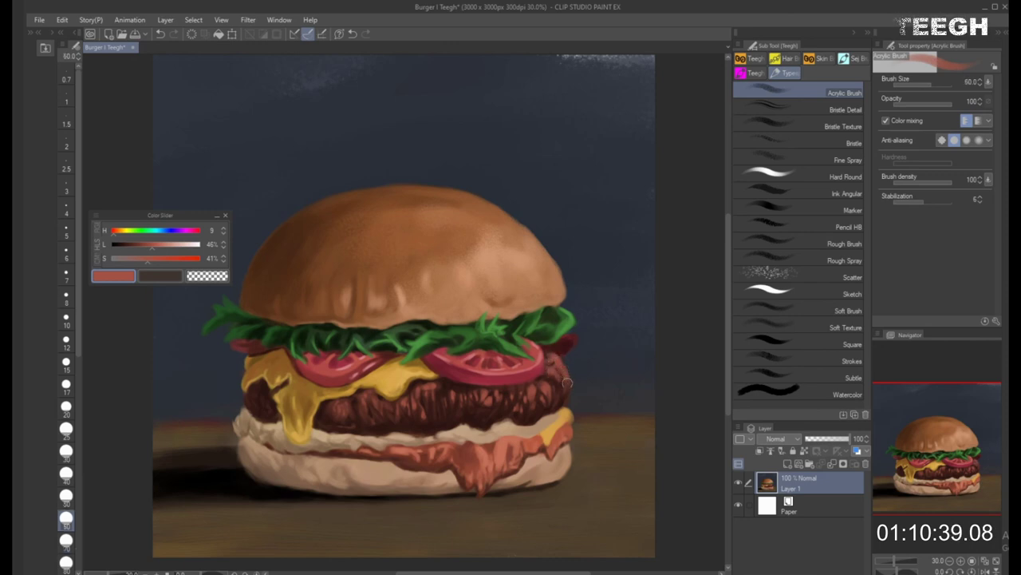
pyautogui.press('[')
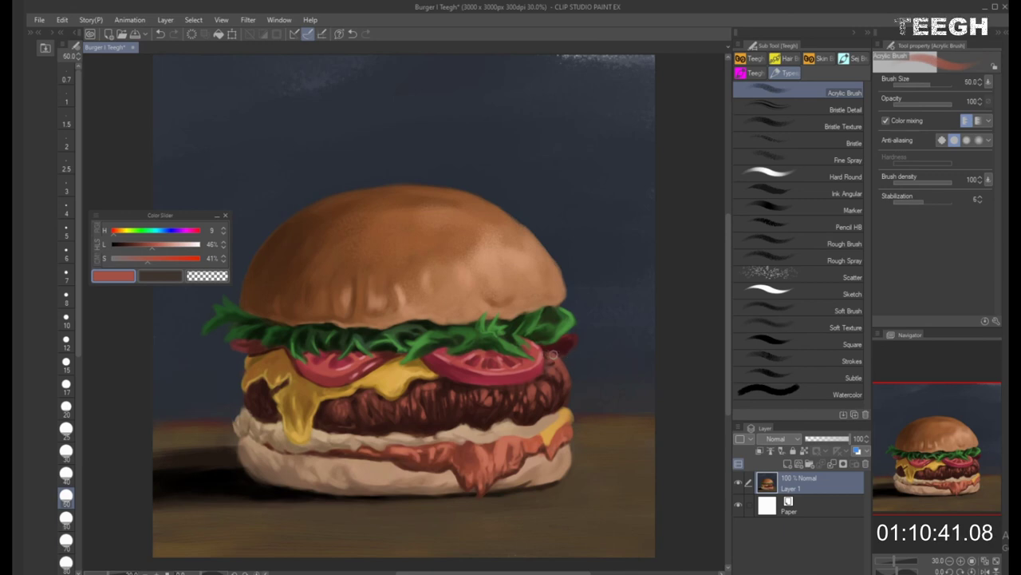
pyautogui.press('[')
pyautogui.press('[')
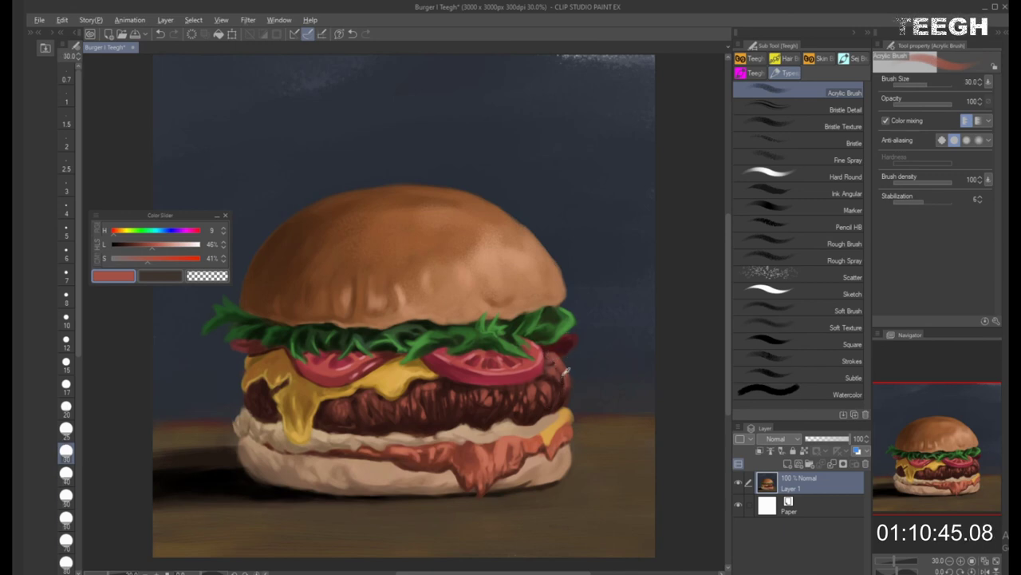
# Blend the patty's highlights from its right end toward the middle with a sampled red-brown at 35% lightness, brush size 25 to 60
pyautogui.keyDown('alt'); pyautogui.click(559, 373); pyautogui.keyUp('alt')
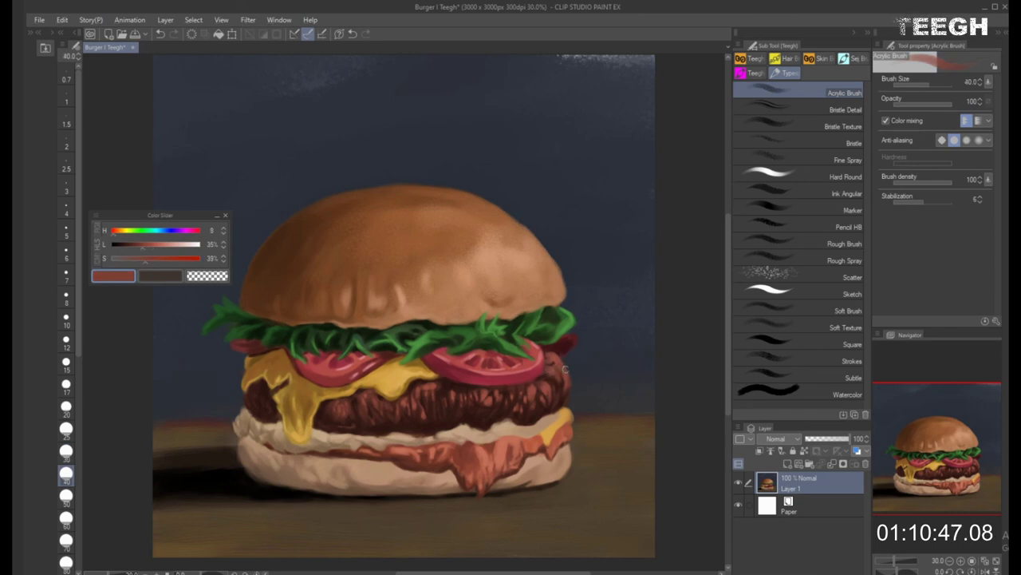
pyautogui.press('[')
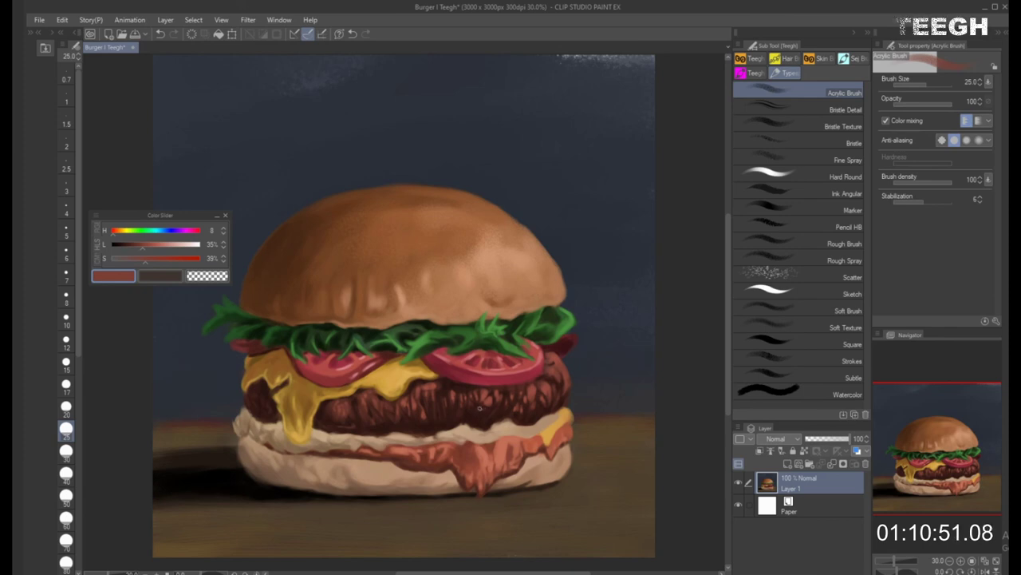
pyautogui.press(']')
pyautogui.press(']')
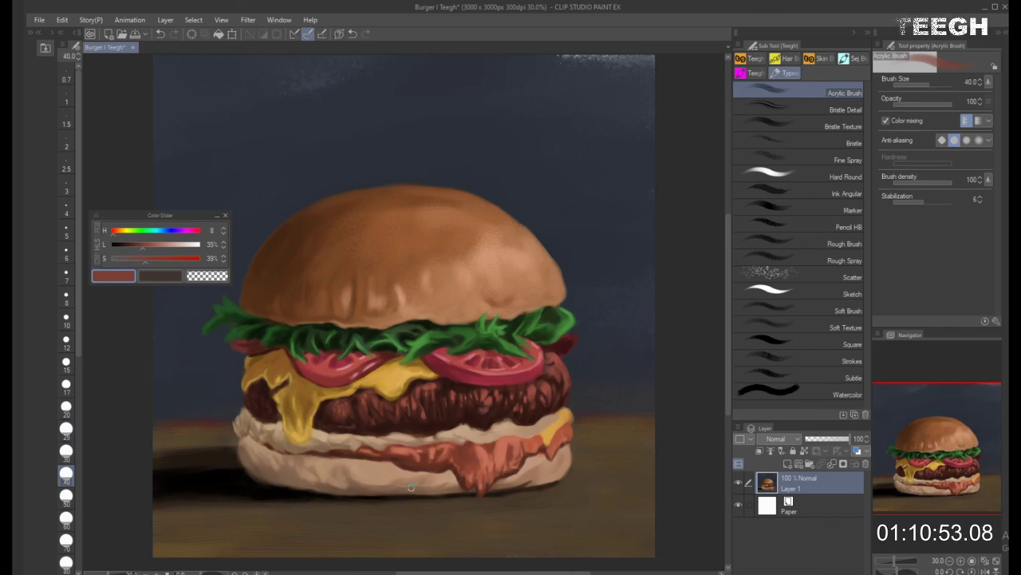
pyautogui.press(']')
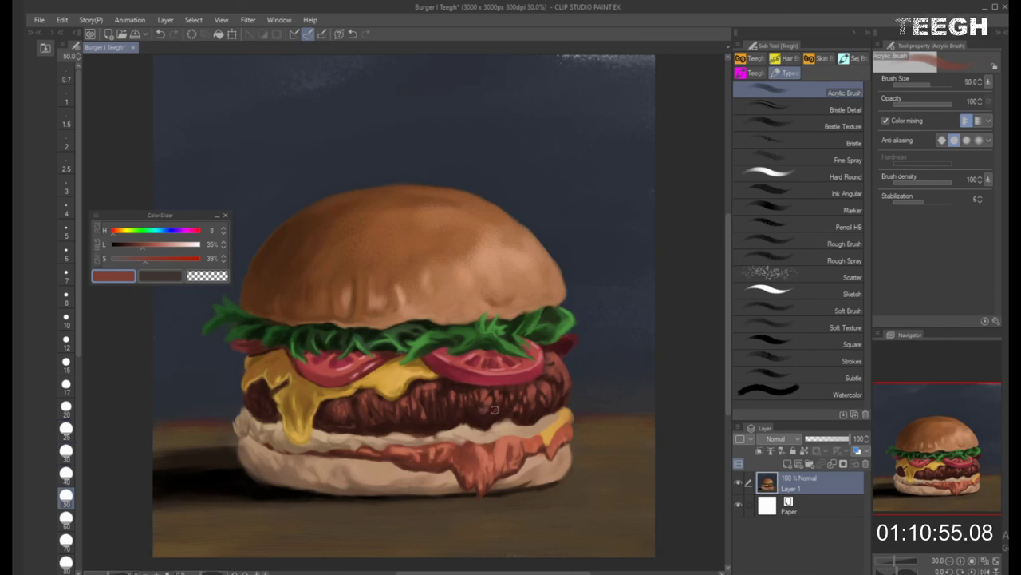
pyautogui.press(']')
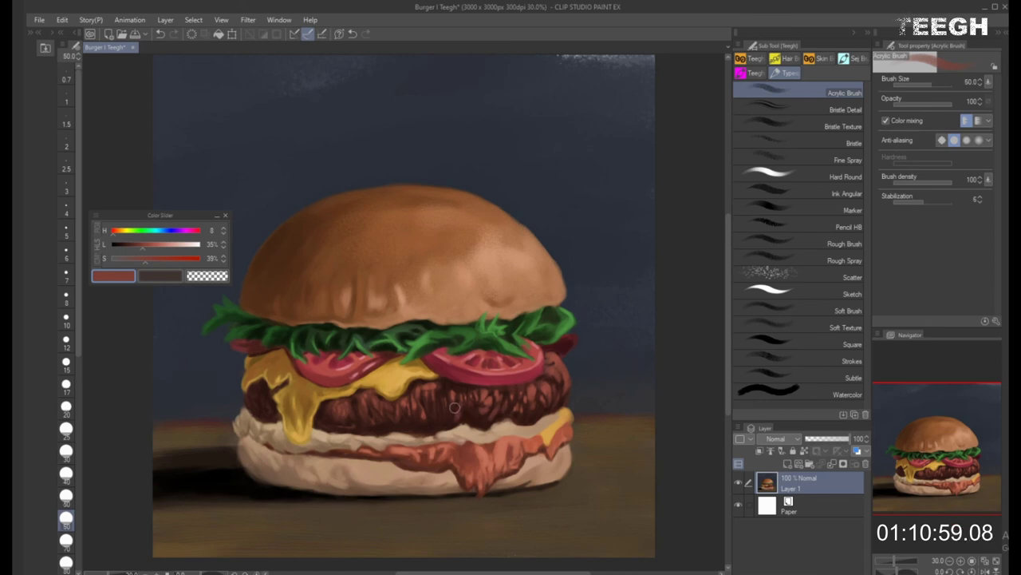
pyautogui.press('[')
pyautogui.press('[')
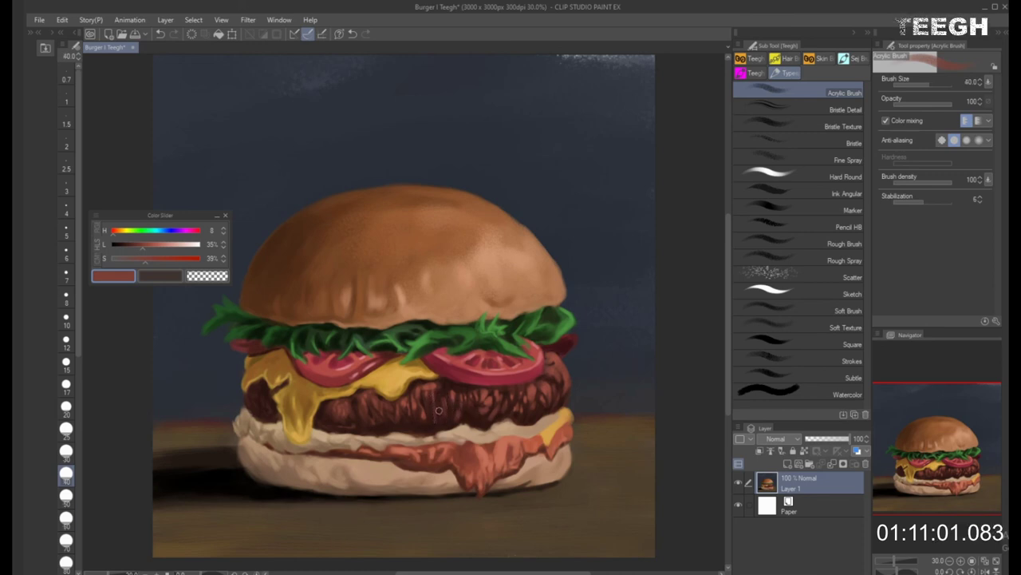
pyautogui.press(']')
pyautogui.press('[')
pyautogui.press(']')
pyautogui.press(']')
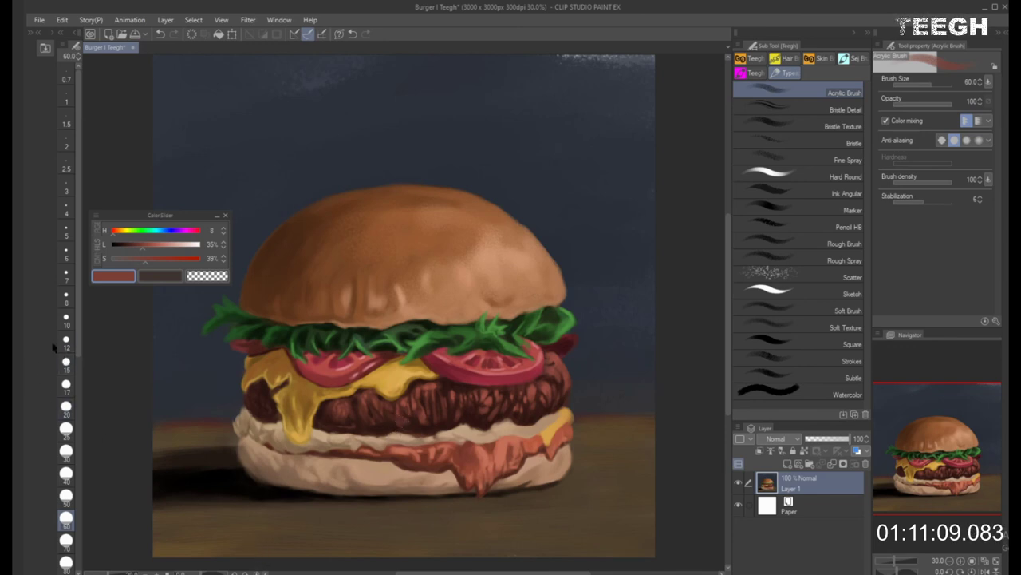
# Add fine pale pink highlights to the patty's middle and right ridges at 62% lightness, brush size 17 to 25
pyautogui.click(159, 245)
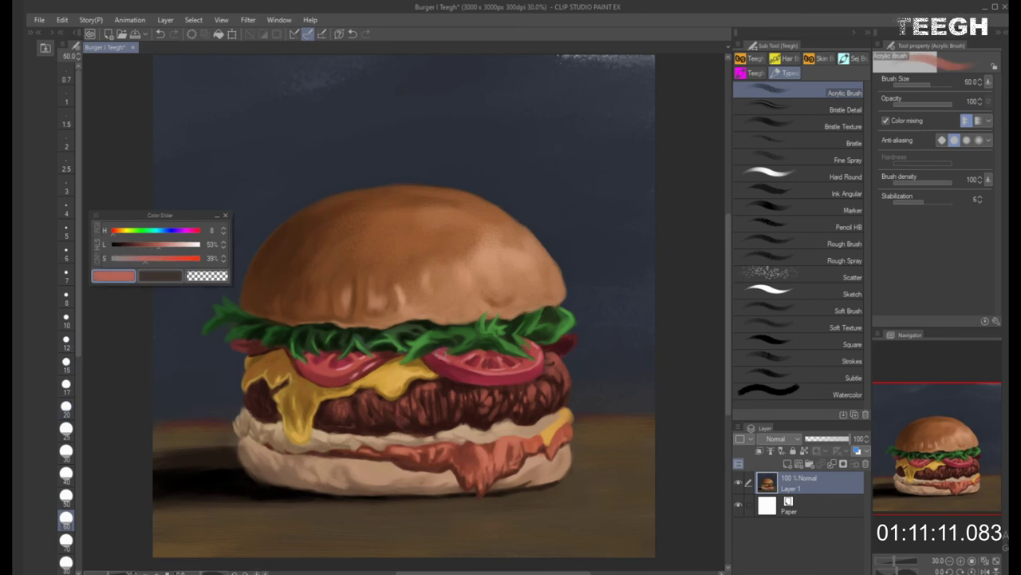
pyautogui.press('[')
pyautogui.press('[')
pyautogui.press('[')
pyautogui.press('[')
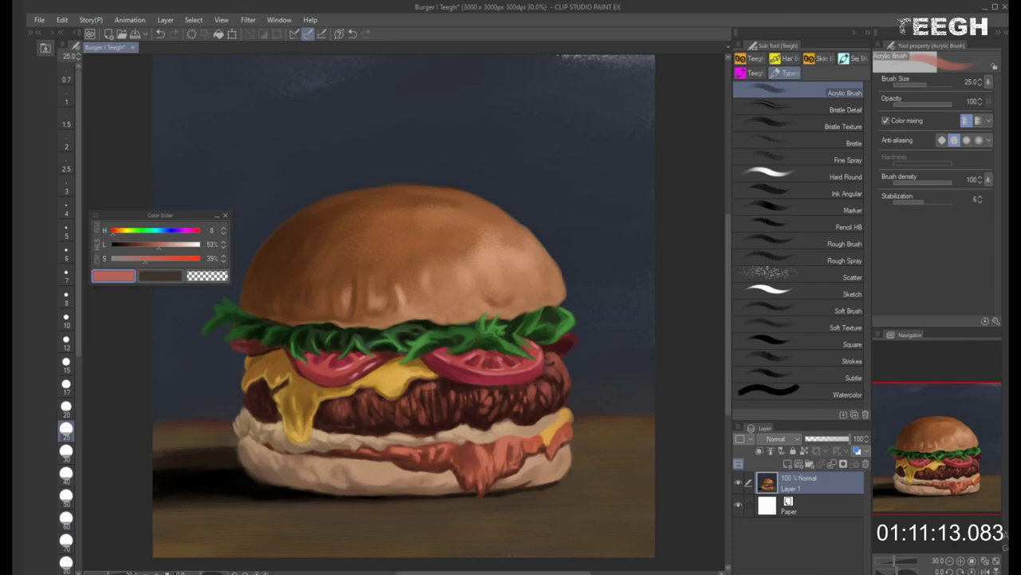
pyautogui.click(173, 245)
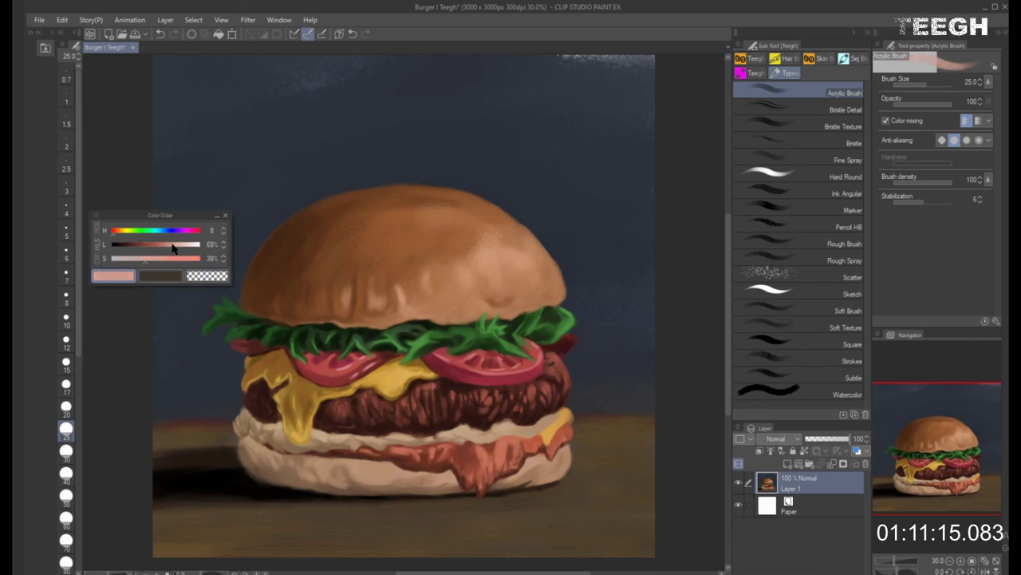
pyautogui.click(171, 245)
pyautogui.press('[')
pyautogui.press('[')
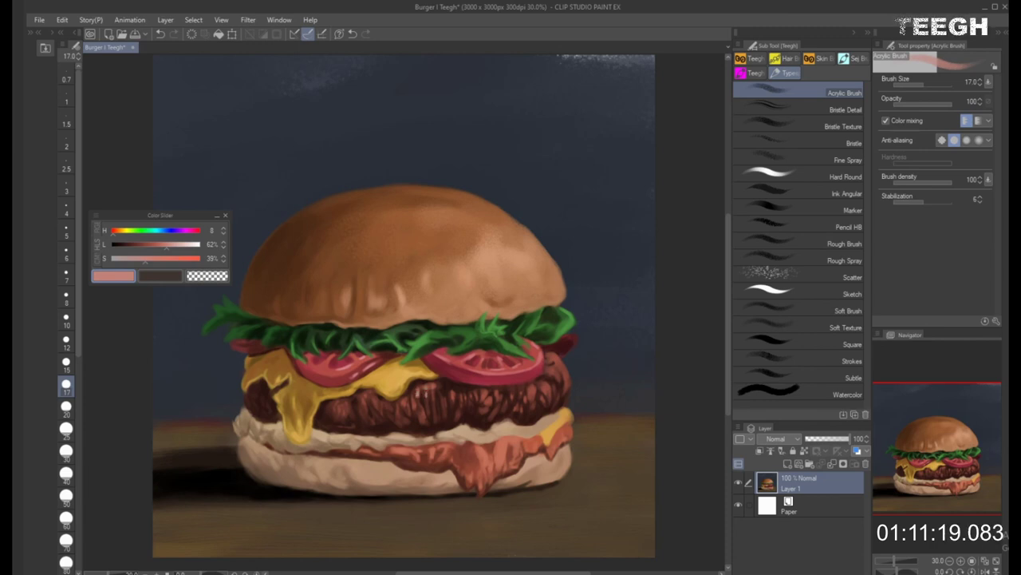
pyautogui.press(']')
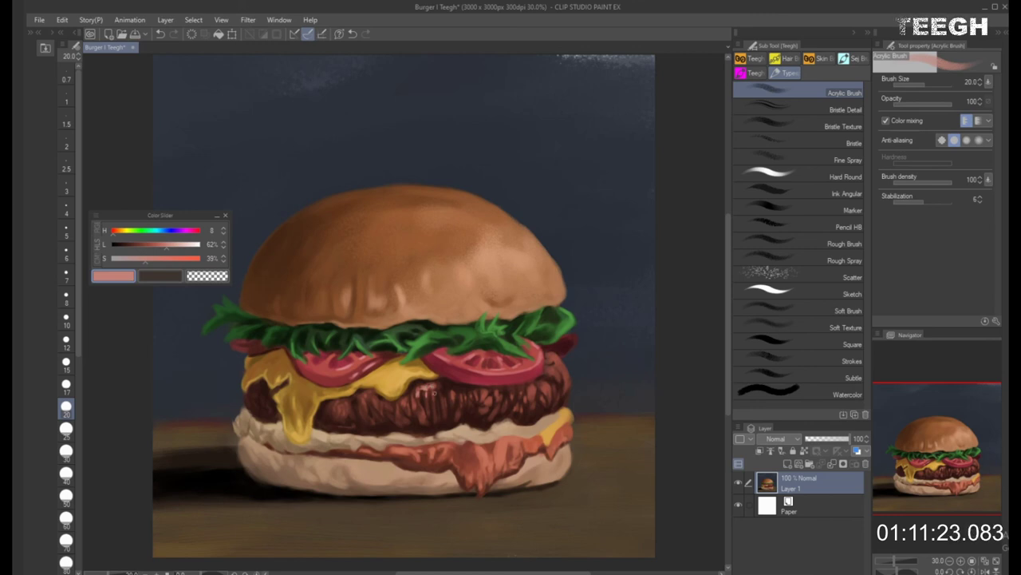
pyautogui.press(']')
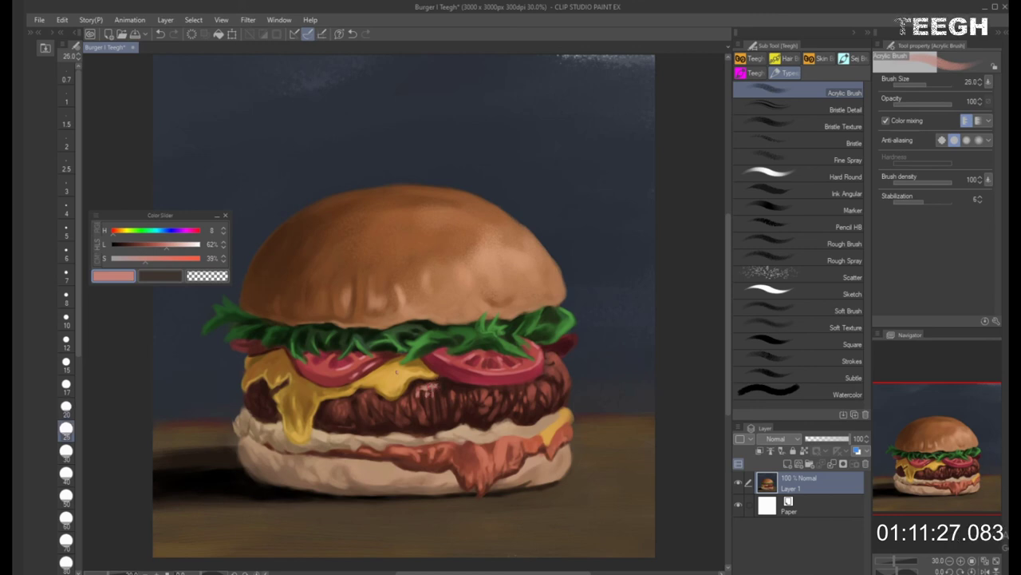
pyautogui.press('[')
pyautogui.press(']')
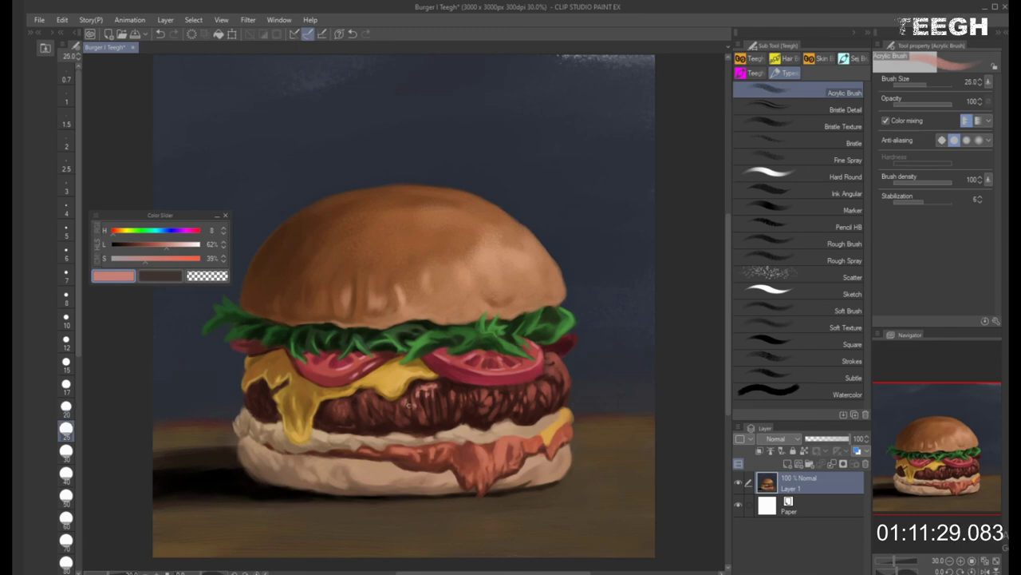
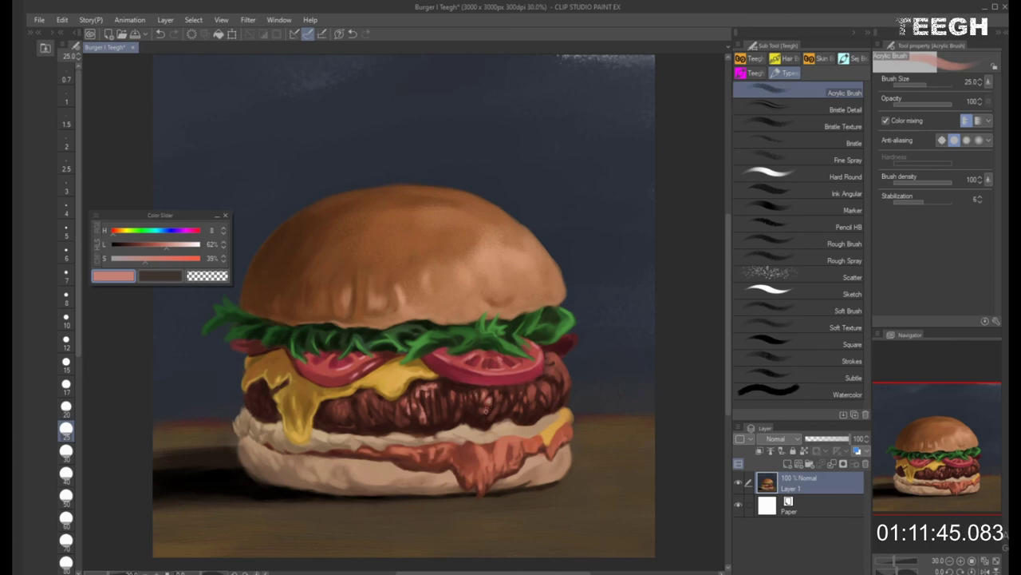
# Paint thin salmon-pink highlights along the meat texture in the middle of the patty, using Acrylic Brush sizes between 15 and 40
pyautogui.press('[')
pyautogui.press('[')
pyautogui.press('[')
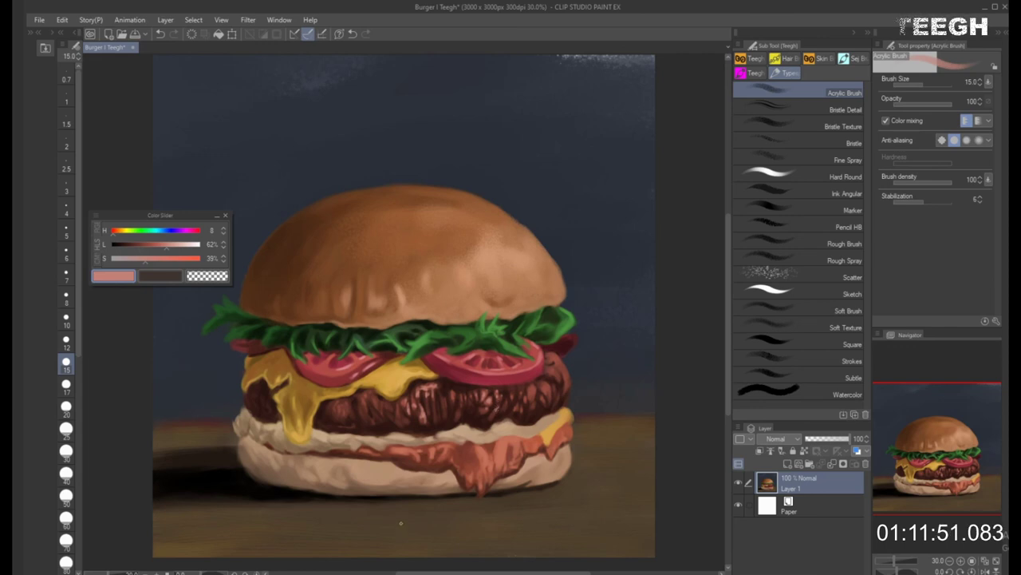
pyautogui.press(']')
pyautogui.press(']')
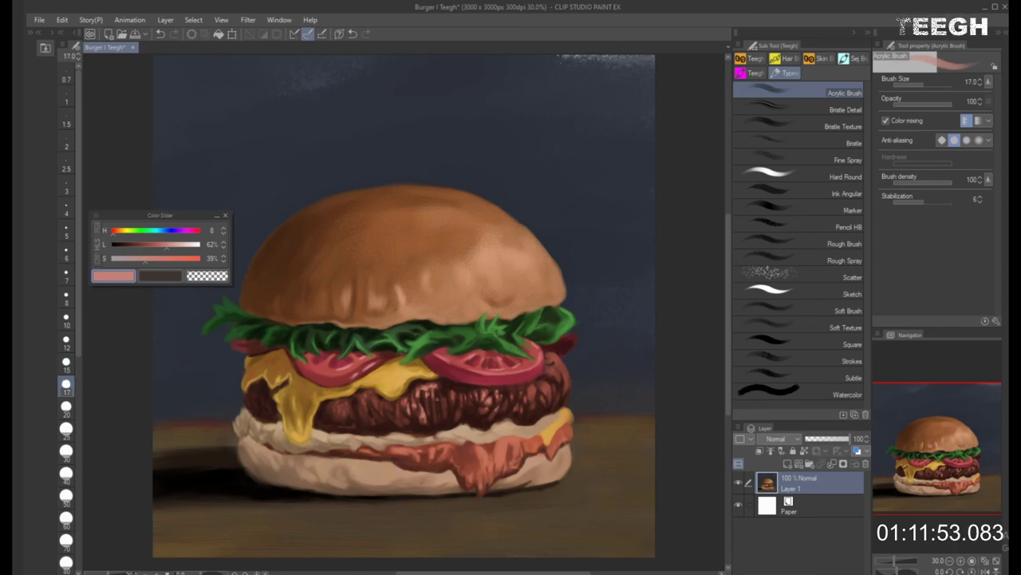
pyautogui.press(']')
pyautogui.press('[')
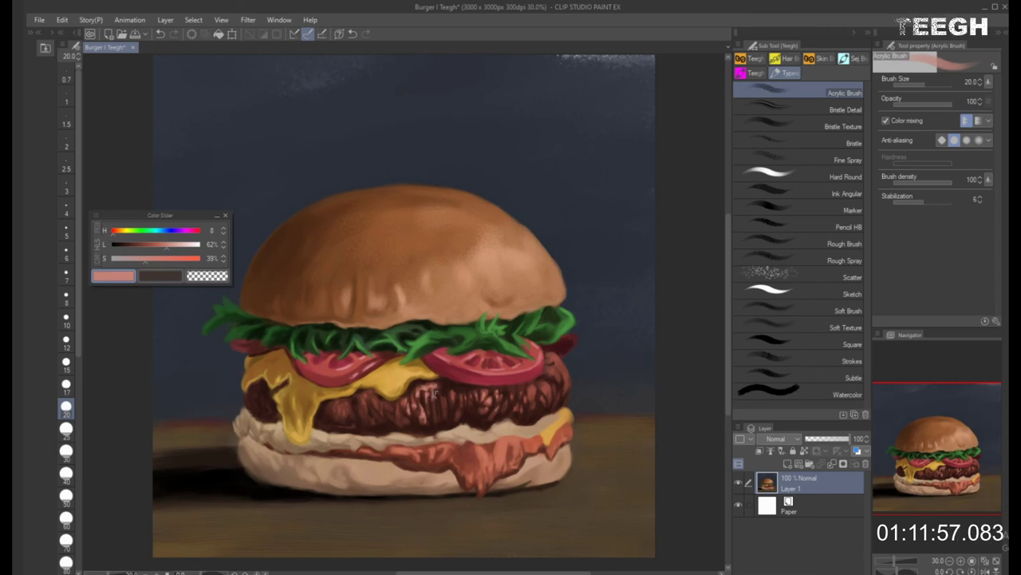
pyautogui.press(']')
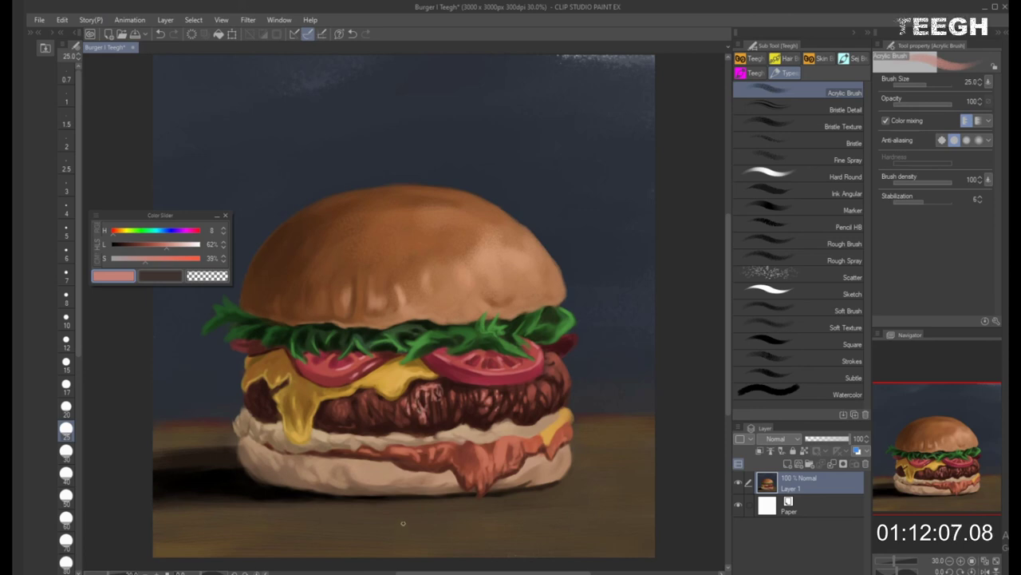
pyautogui.press(']')
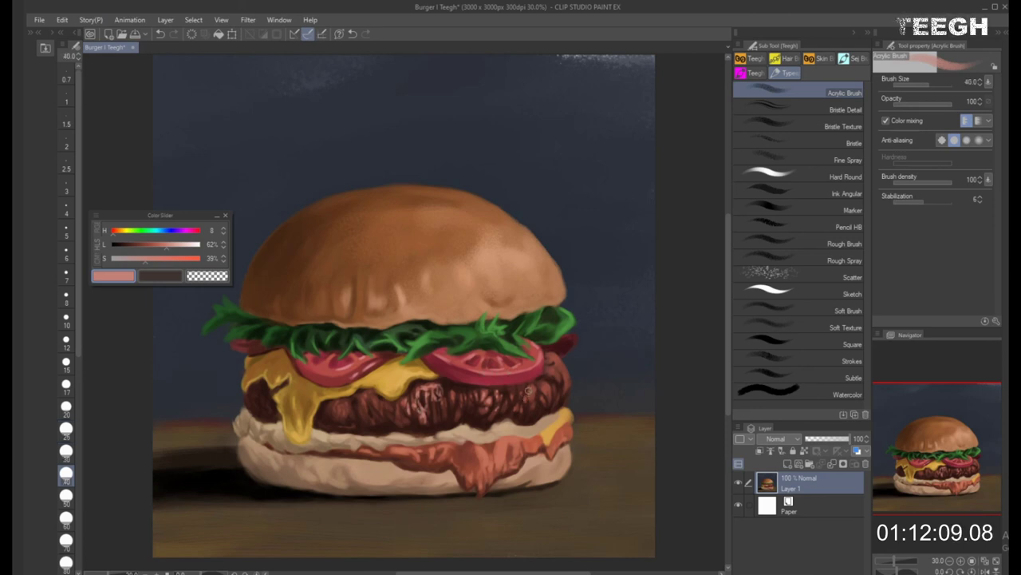
pyautogui.press('[')
pyautogui.press('[')
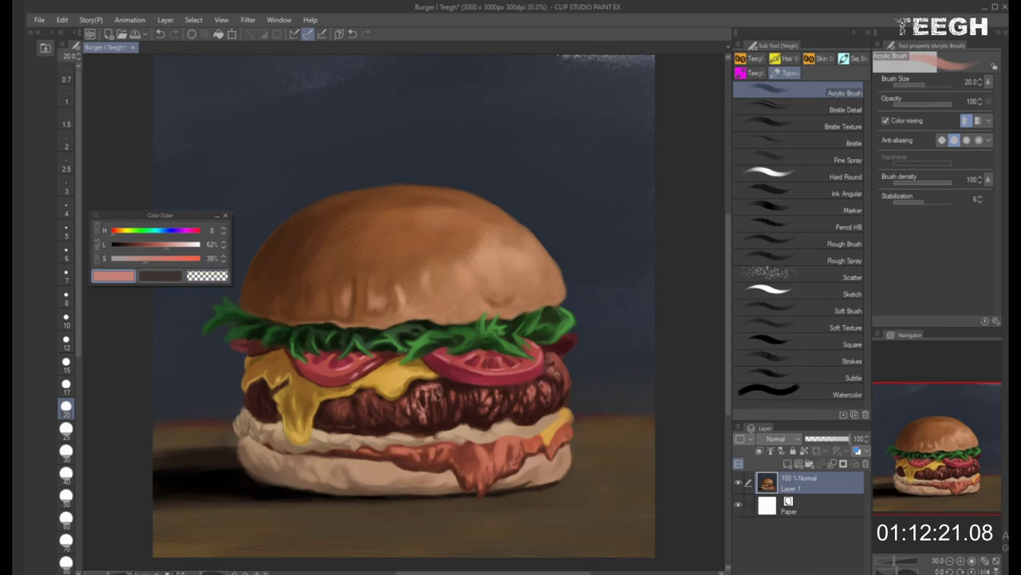
# Add salmon-pink highlights to the patty's right end beside the tomato slice, varying the brush size between 25 and 50
pyautogui.press(']')
pyautogui.press(']')
pyautogui.press(']')
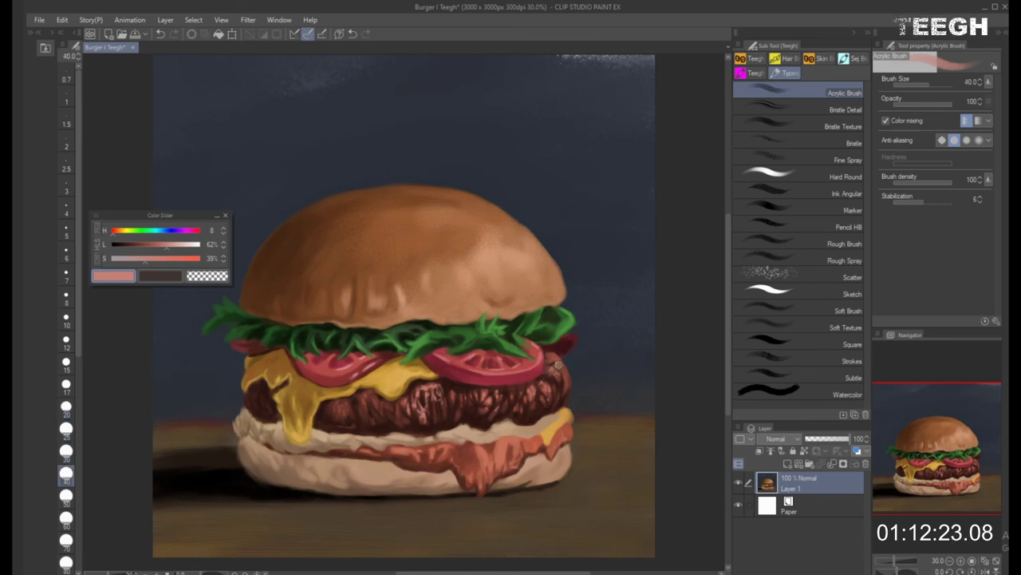
pyautogui.press('[')
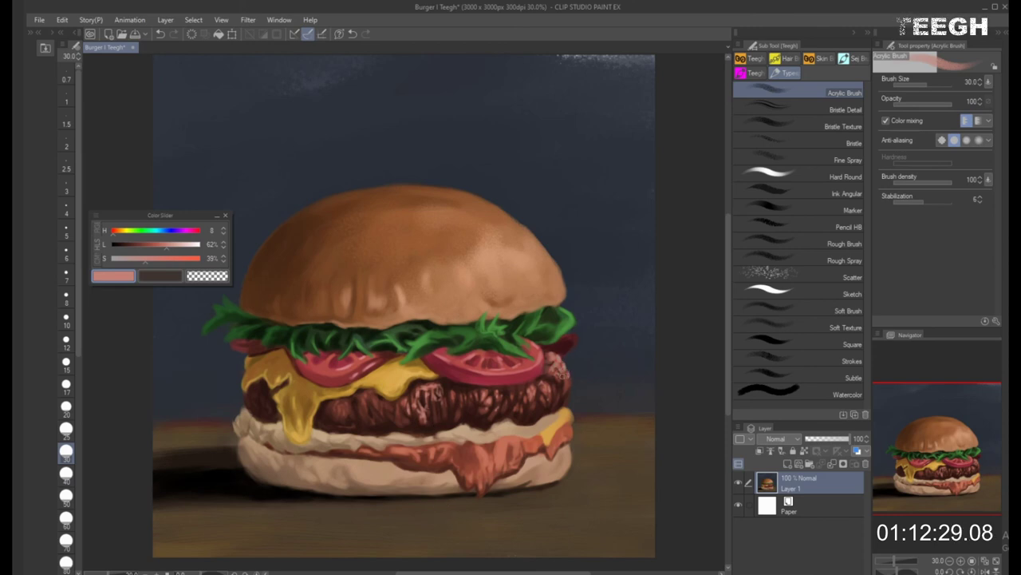
pyautogui.press('[')
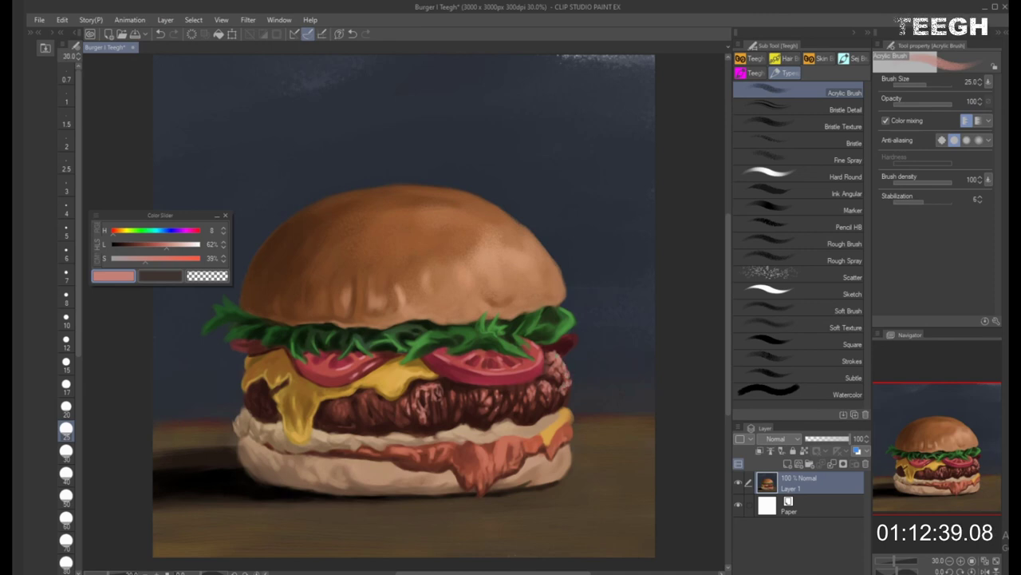
pyautogui.press(']')
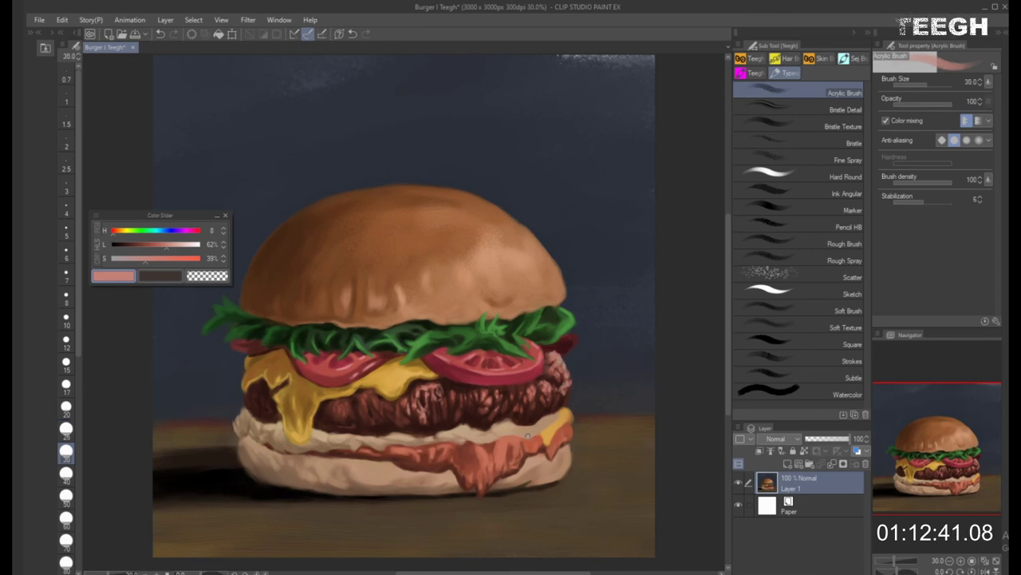
pyautogui.press(']')
pyautogui.press(']')
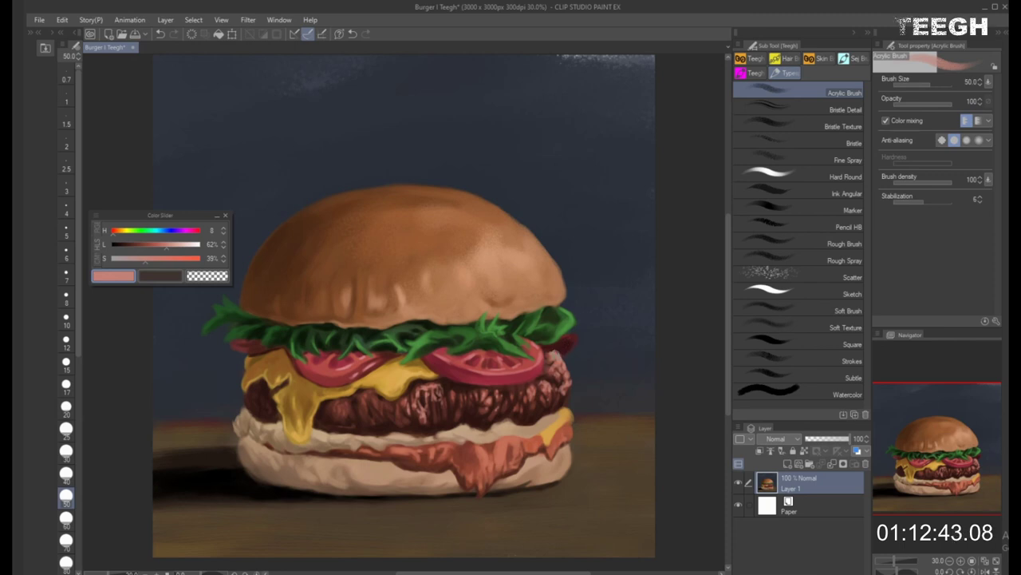
pyautogui.moveTo(551, 360); pyautogui.dragTo(549, 357)
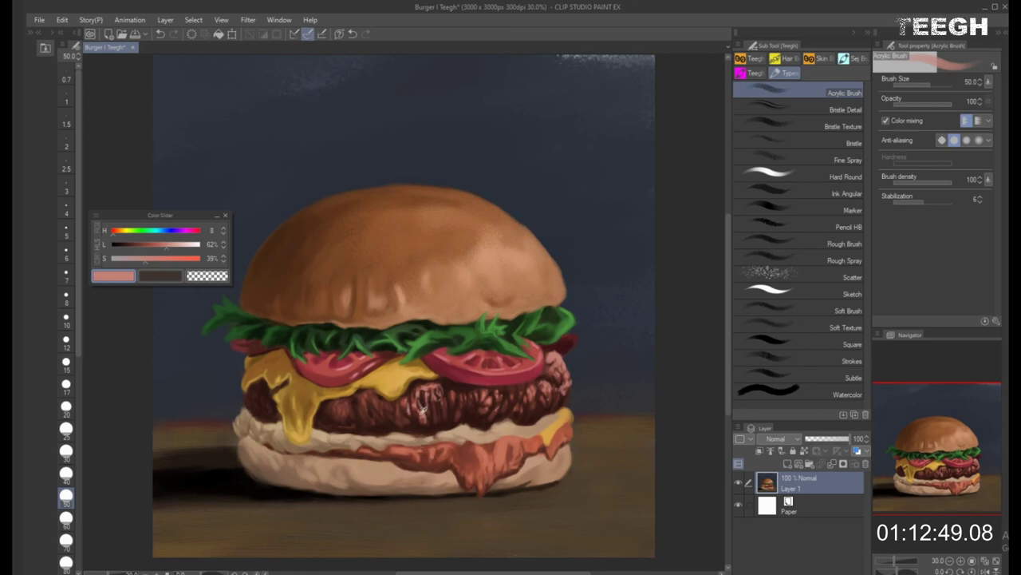
# Soften the bright highlights in the middle of the patty with reddish browns sampled from the meat, at brush sizes 40 to 60
pyautogui.keyDown('alt'); pyautogui.click(422, 408); pyautogui.keyUp('alt')
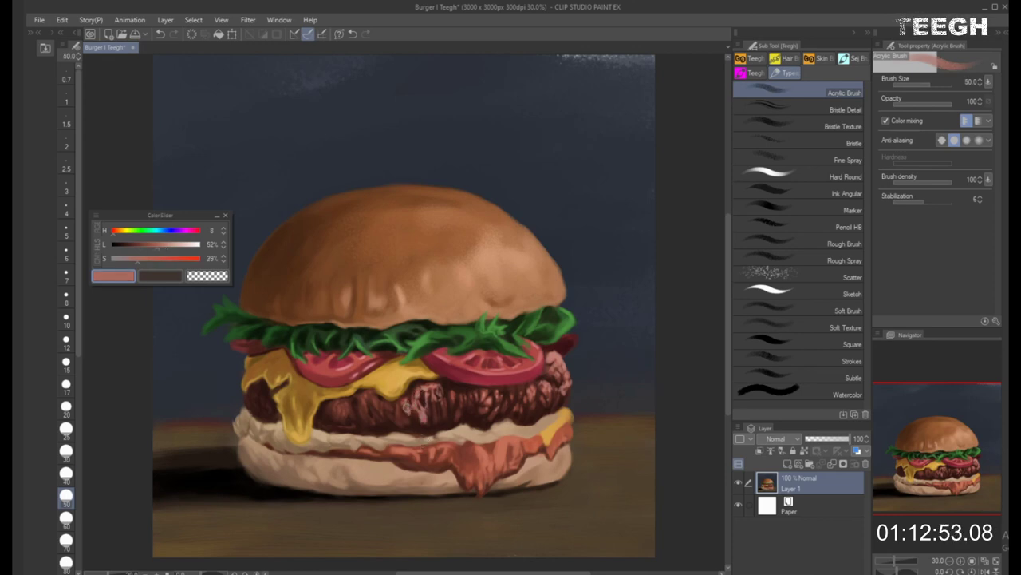
pyautogui.keyDown('alt'); pyautogui.click(436, 411); pyautogui.keyUp('alt')
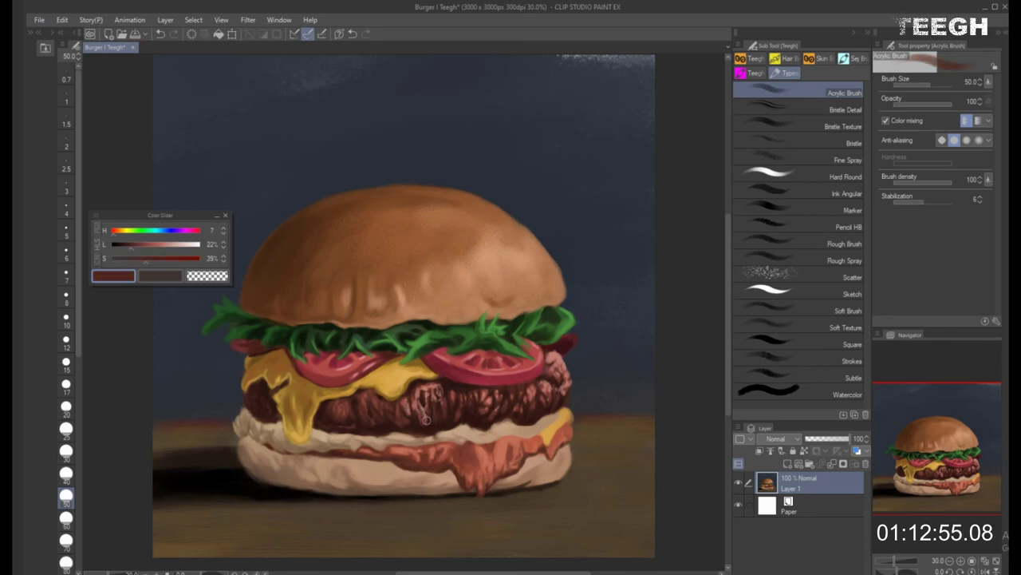
pyautogui.keyDown('alt'); pyautogui.click(379, 396); pyautogui.keyUp('alt')
pyautogui.keyDown('alt'); pyautogui.click(380, 397); pyautogui.keyUp('alt')
pyautogui.press('[')
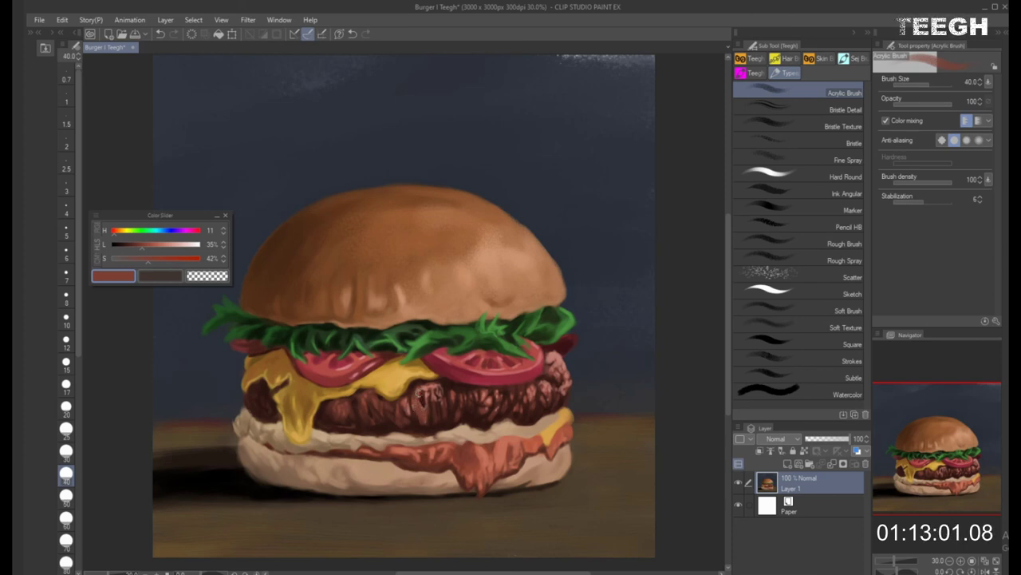
pyautogui.press(']')
pyautogui.press(']')
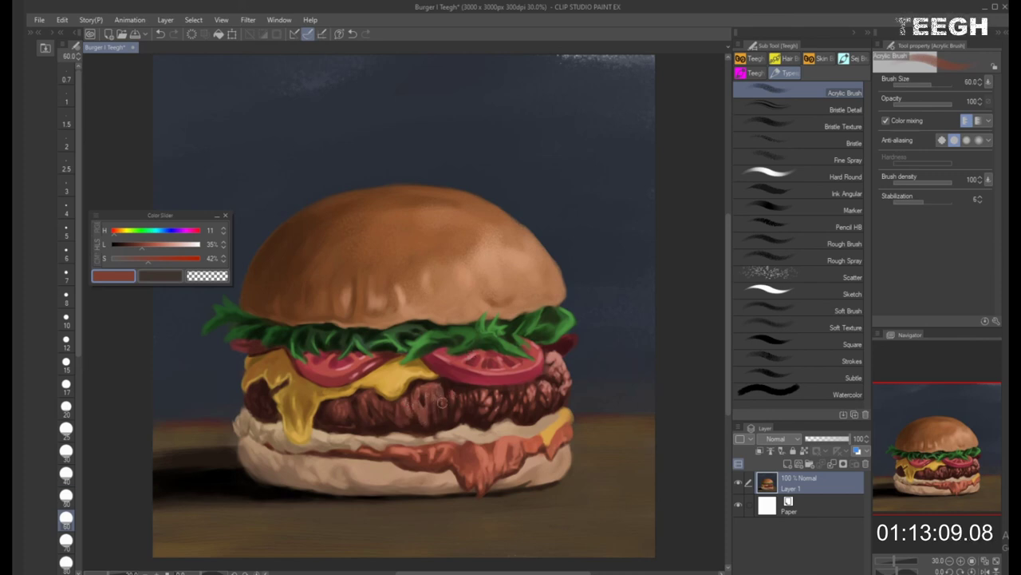
pyautogui.keyDown('alt'); pyautogui.click(424, 392); pyautogui.keyUp('alt')
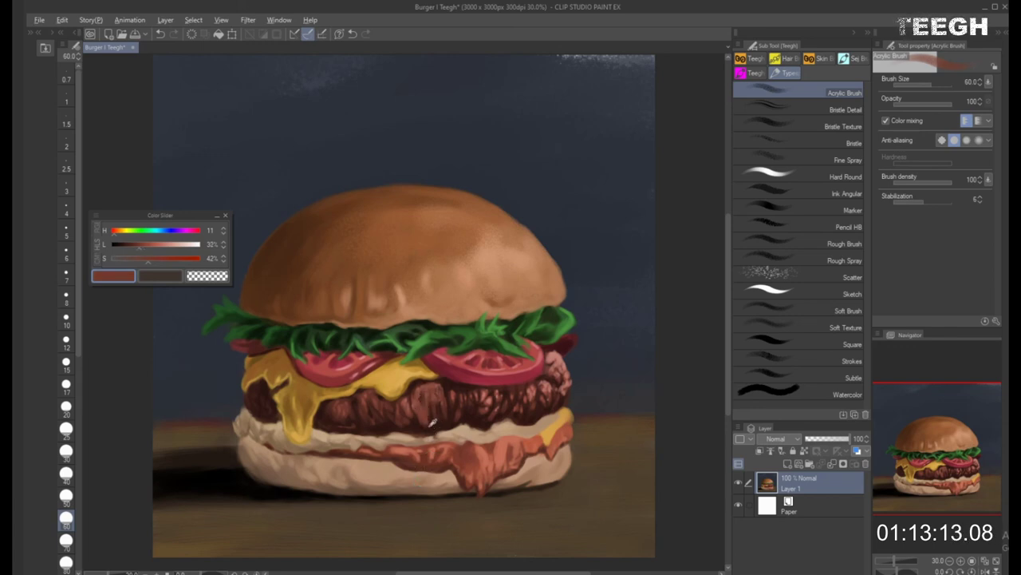
pyautogui.keyDown('alt'); pyautogui.click(430, 421); pyautogui.keyUp('alt')
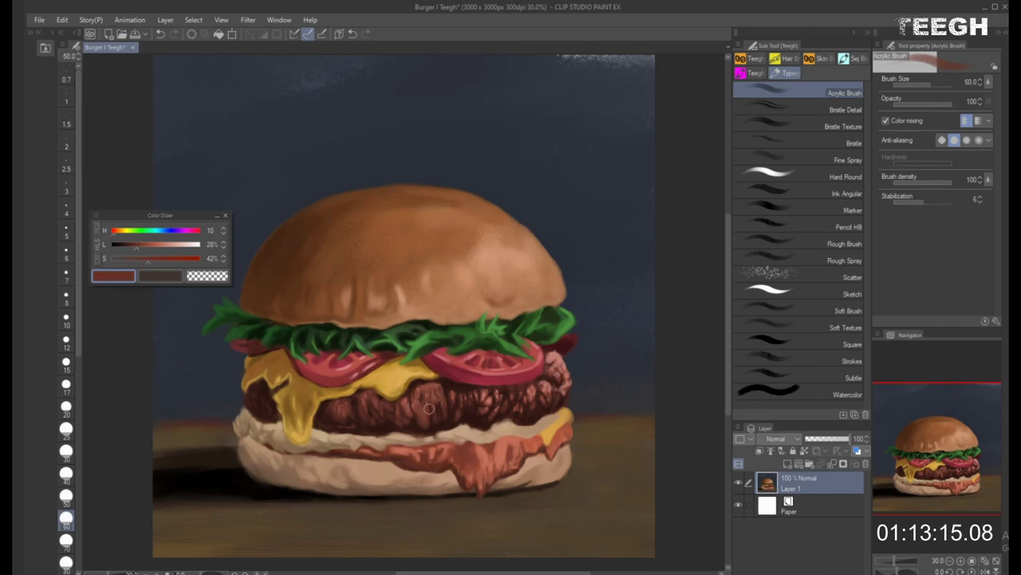
# Blend the sampled dark reddish brown over the texture in the right-centre part of the patty, at brush sizes 30 to 60
pyautogui.press('[')
pyautogui.press('[')
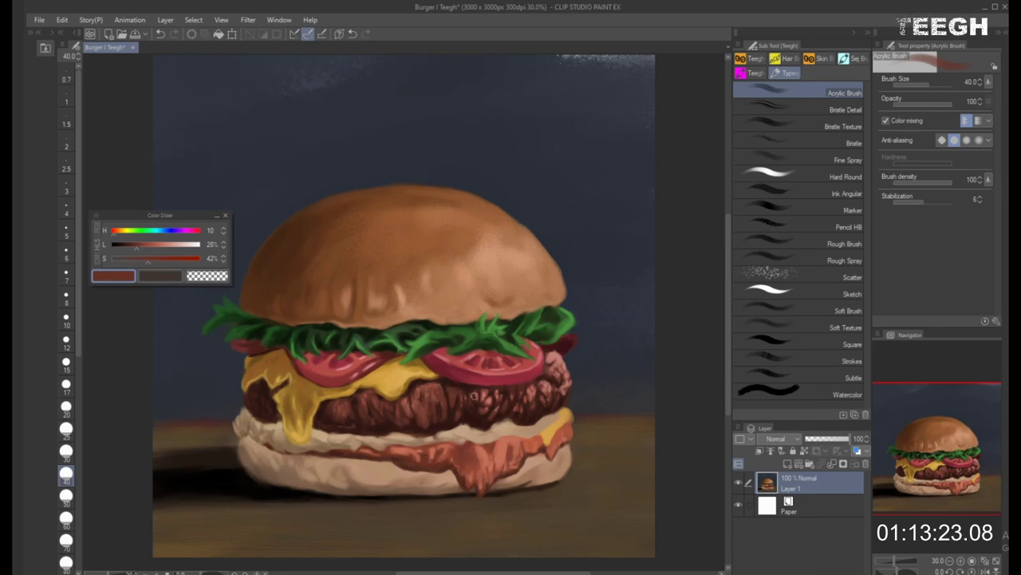
pyautogui.press('[')
pyautogui.press('[')
pyautogui.press('[')
pyautogui.press(']')
pyautogui.press(']')
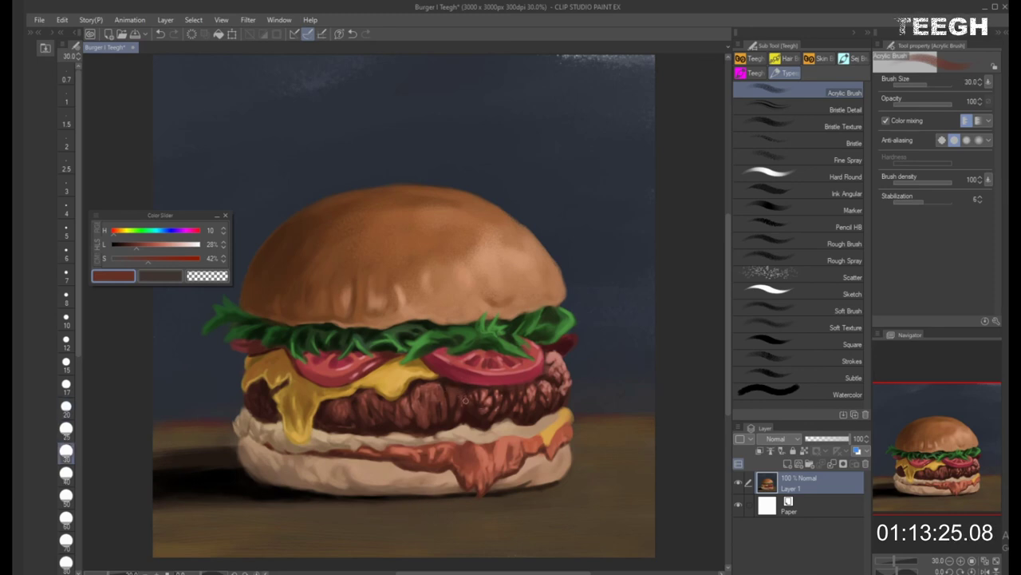
pyautogui.press(']')
pyautogui.press(']')
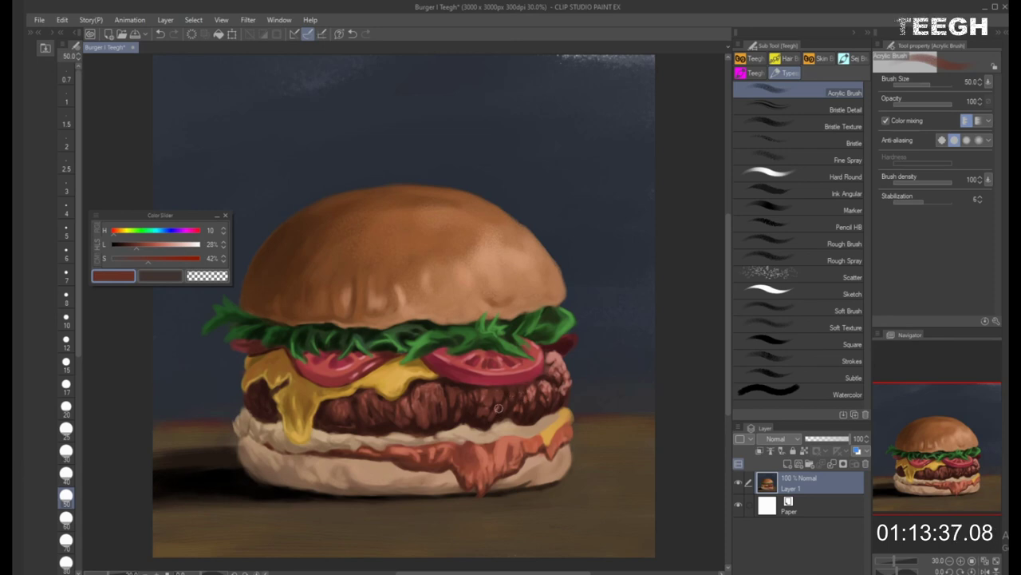
pyautogui.press(']')
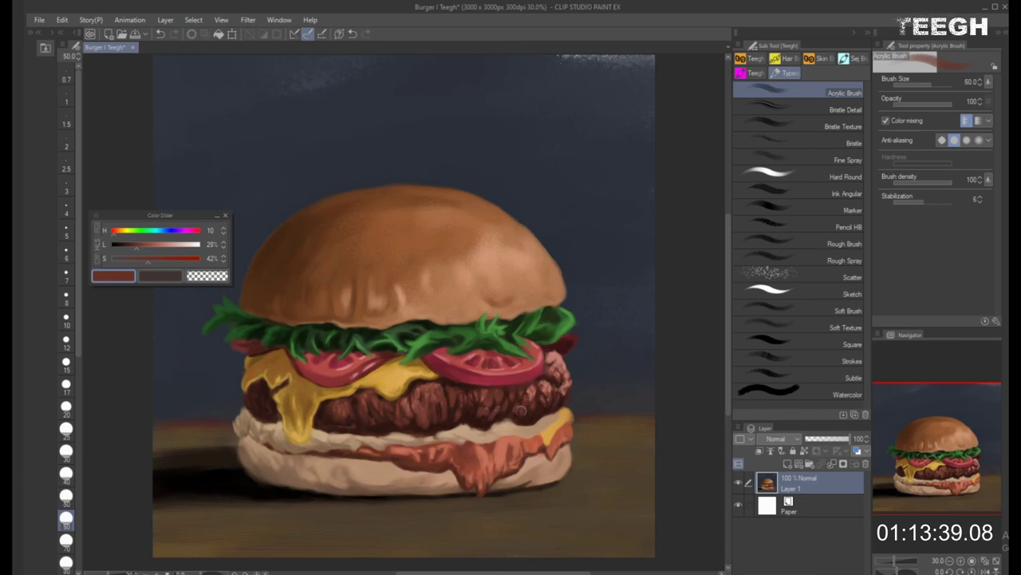
# Rework the patty's right end with brown and sampled light pink into smoother, broader highlights, finishing at brush size 70
pyautogui.press(']')
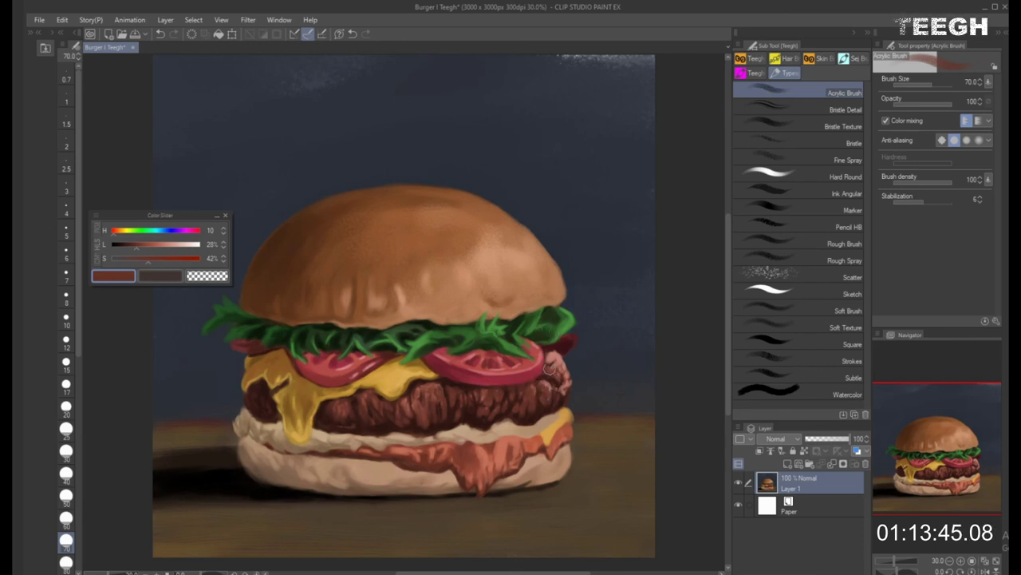
pyautogui.press(']')
pyautogui.press(']')
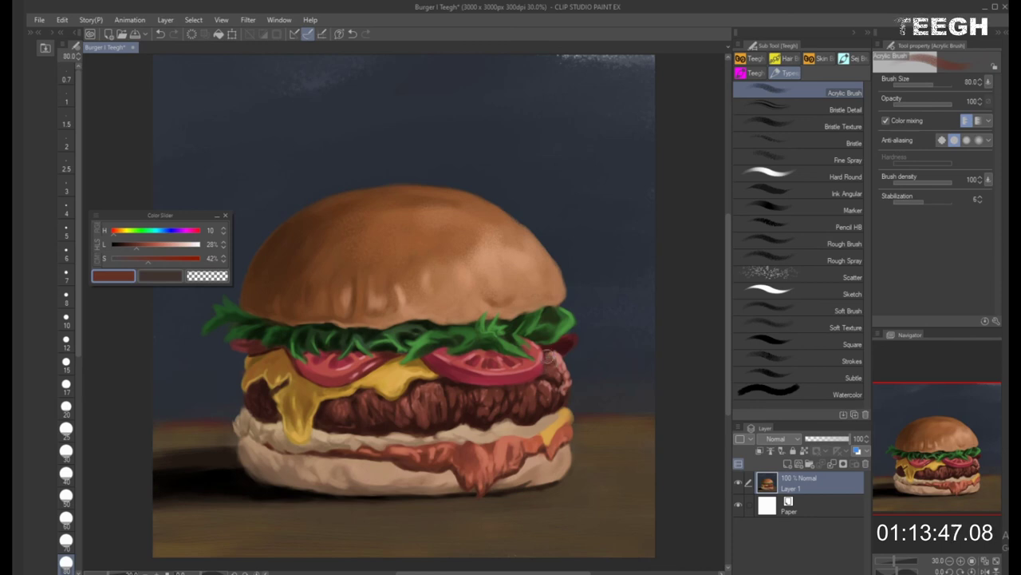
pyautogui.keyDown('alt'); pyautogui.click(563, 364); pyautogui.keyUp('alt')
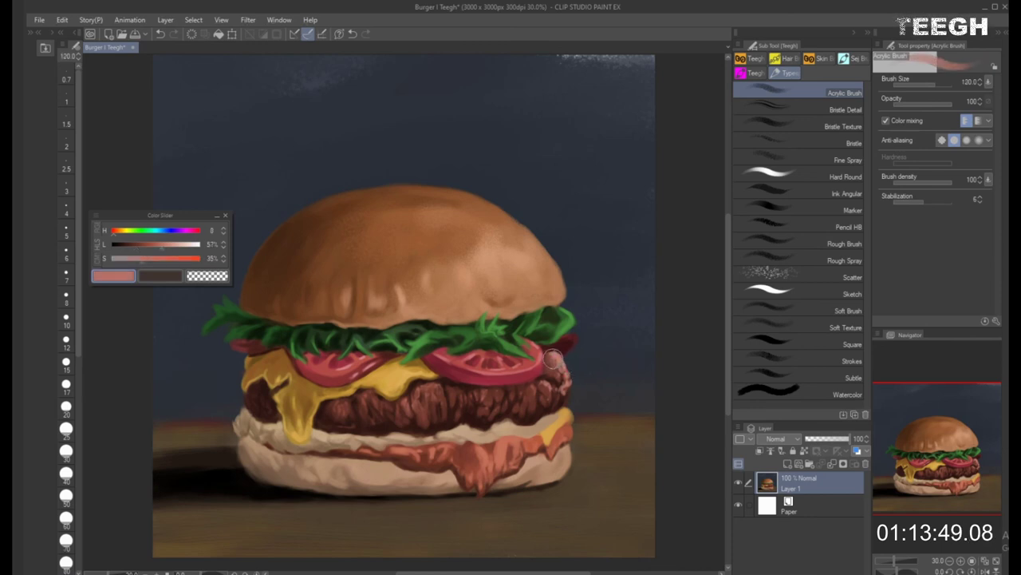
pyautogui.press('[')
pyautogui.press('[')
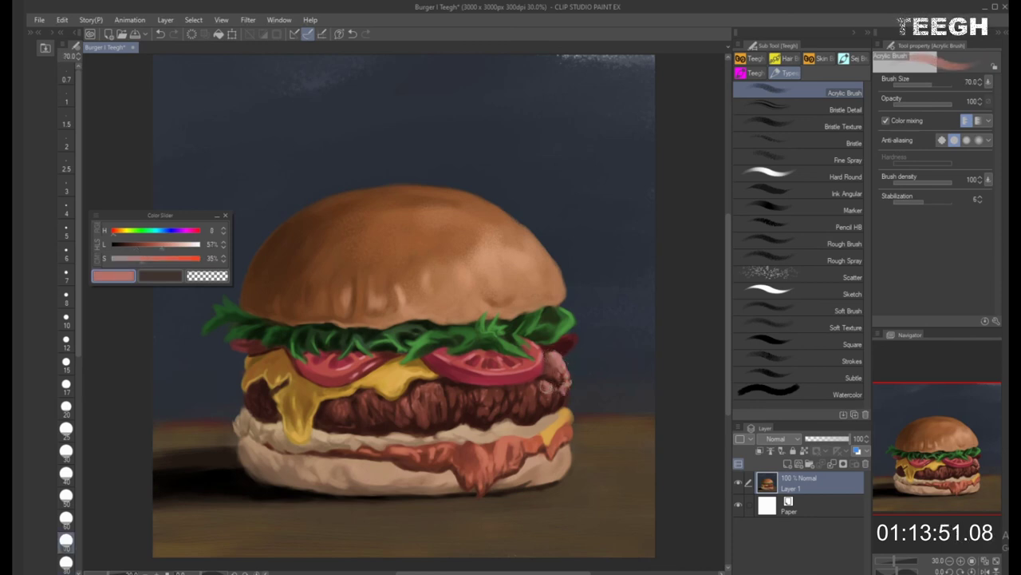
pyautogui.press(']')
pyautogui.press('[')
pyautogui.moveTo(561, 394); pyautogui.dragTo(565, 375)
pyautogui.keyDown('alt'); pyautogui.click(566, 364); pyautogui.keyUp('alt')
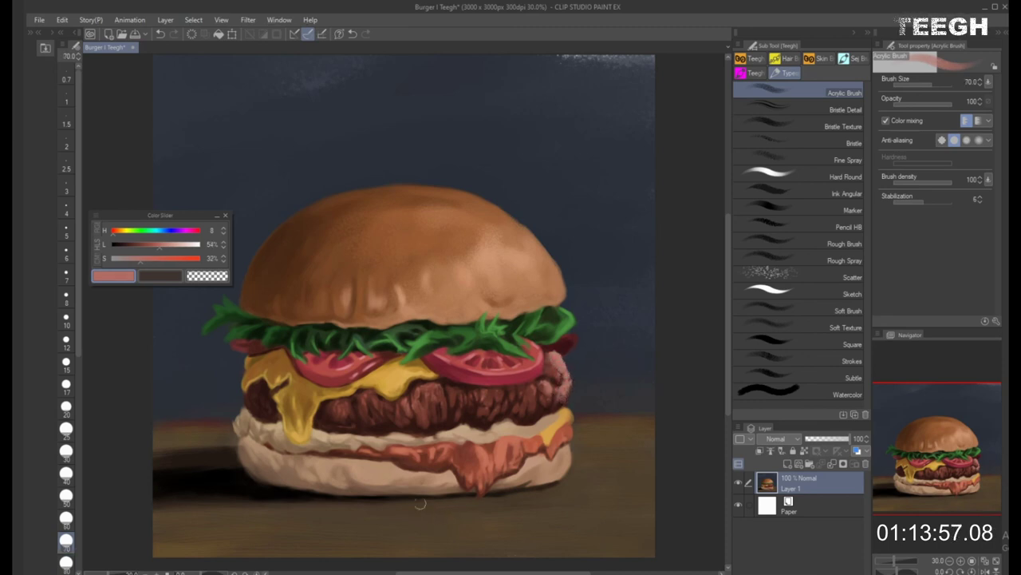
# Sample a reddish brown near the melted cheese and touch up the left part of the patty at brush size 40
pyautogui.keyDown('alt'); pyautogui.click(343, 403); pyautogui.keyUp('alt')
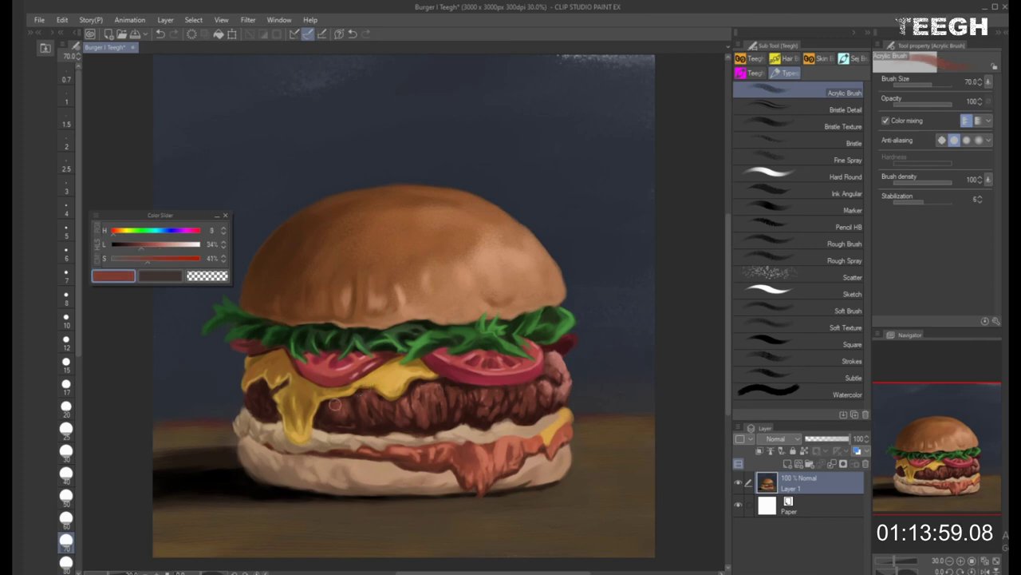
pyautogui.press('[')
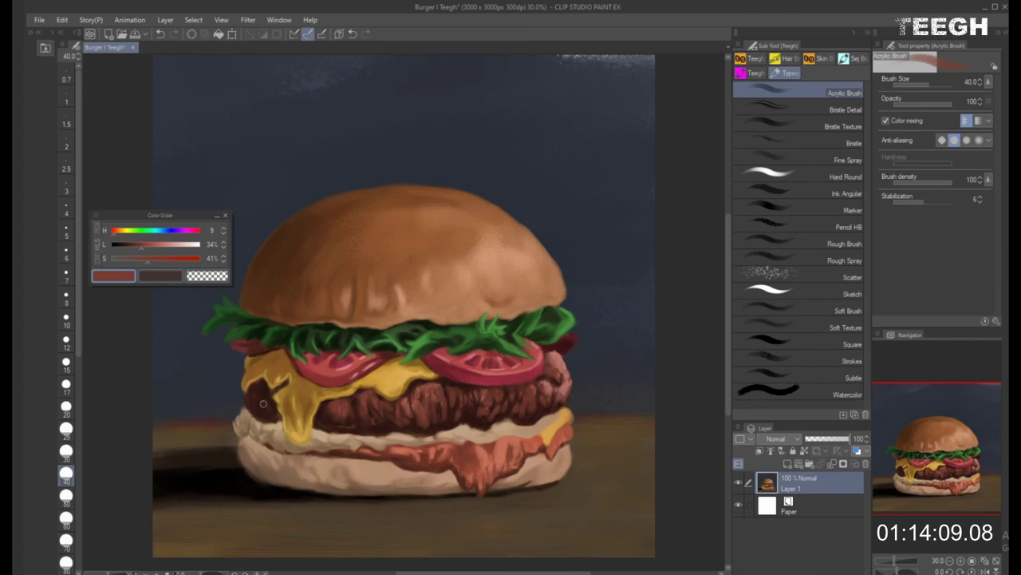
pyautogui.press(']')
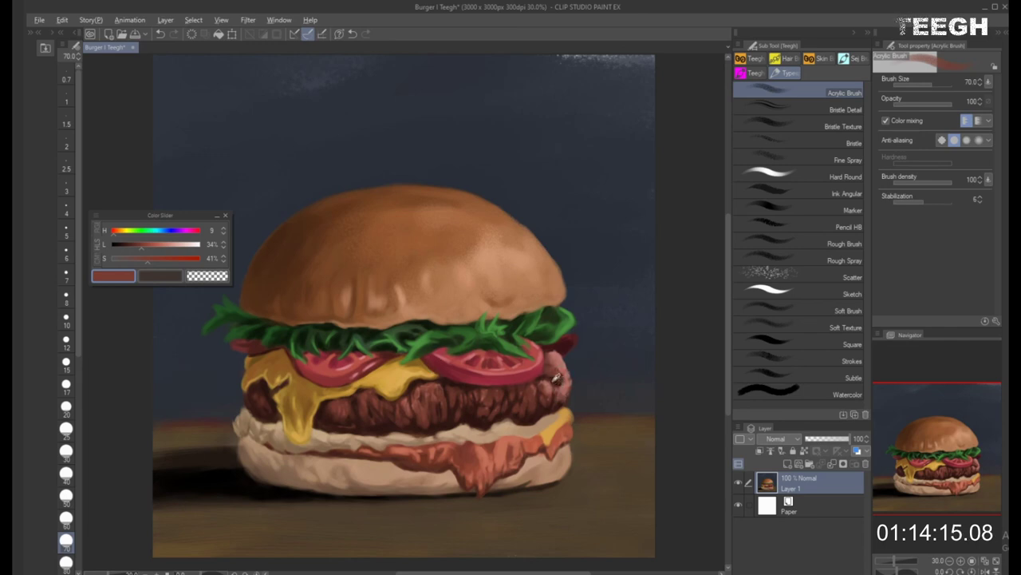
# Refine the patty's right end and the dark red slice above it with sampled pink and dark red, reducing the brush to 30
pyautogui.keyDown('alt'); pyautogui.click(554, 379); pyautogui.keyUp('alt')
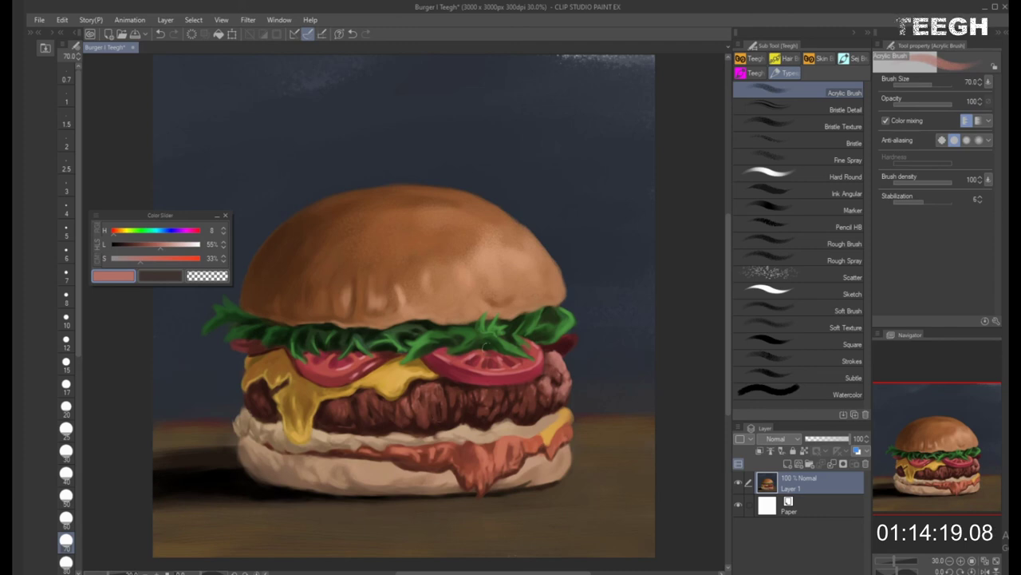
pyautogui.keyDown('alt'); pyautogui.click(568, 339); pyautogui.keyUp('alt')
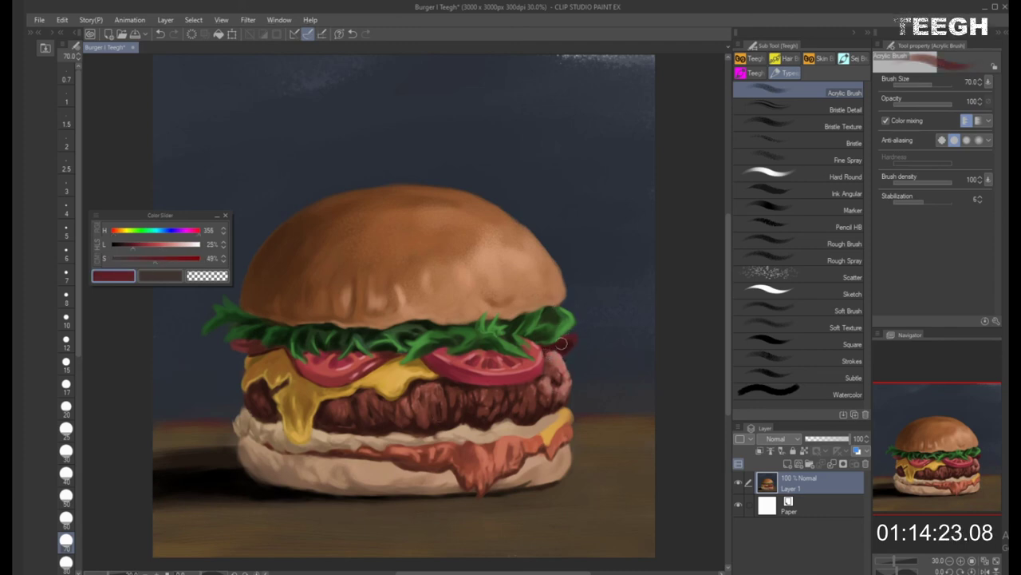
pyautogui.press('[')
pyautogui.press('[')
pyautogui.press('[')
pyautogui.press('[')
pyautogui.keyDown('alt'); pyautogui.click(559, 363); pyautogui.keyUp('alt')
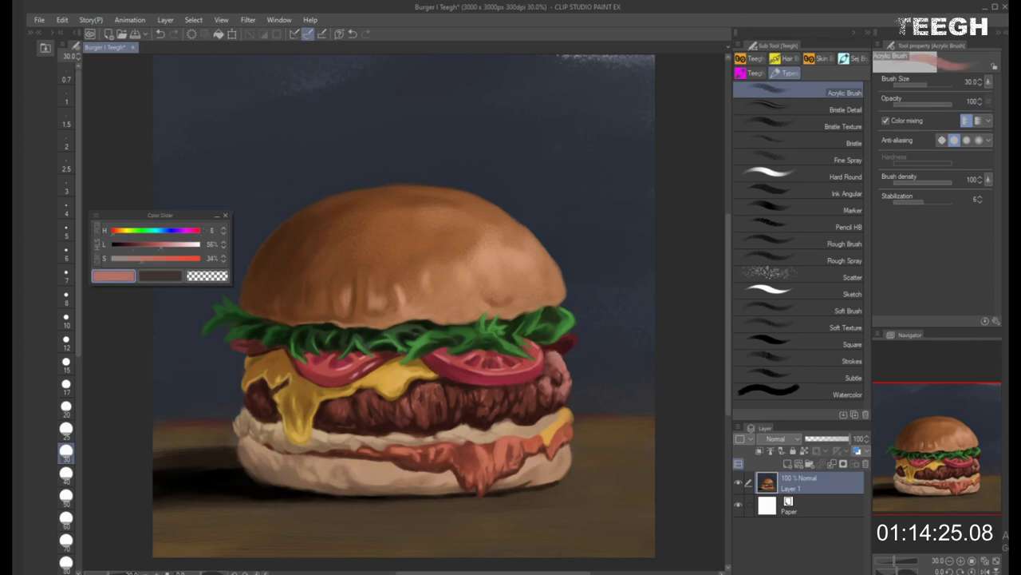
# Sample dark red below the lettuce's right end, lower its luminosity to 10%, and deepen the shadow there at brush size 40
pyautogui.press(']')
pyautogui.keyDown('alt'); pyautogui.click(559, 344); pyautogui.keyUp('alt')
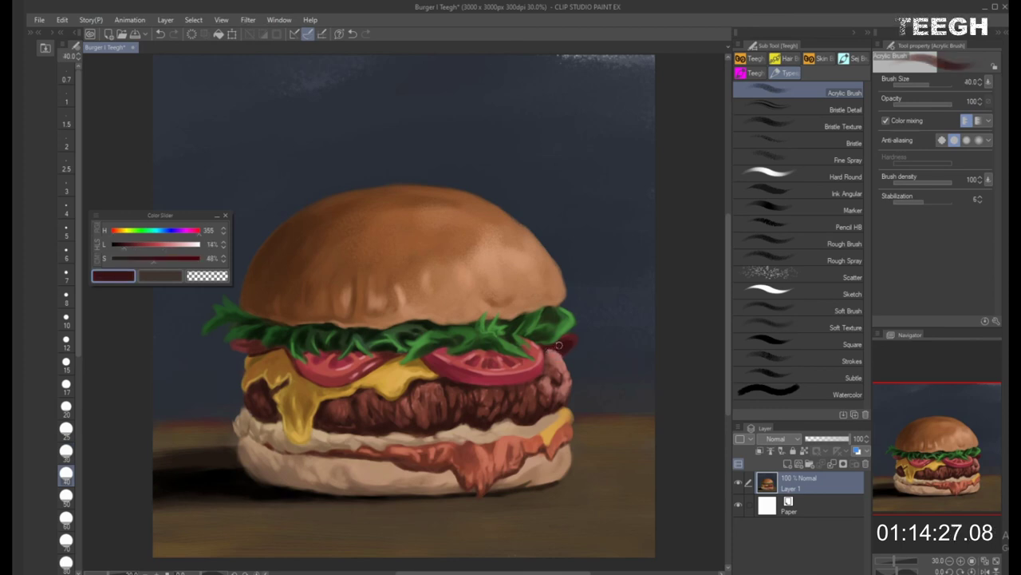
pyautogui.click(121, 245)
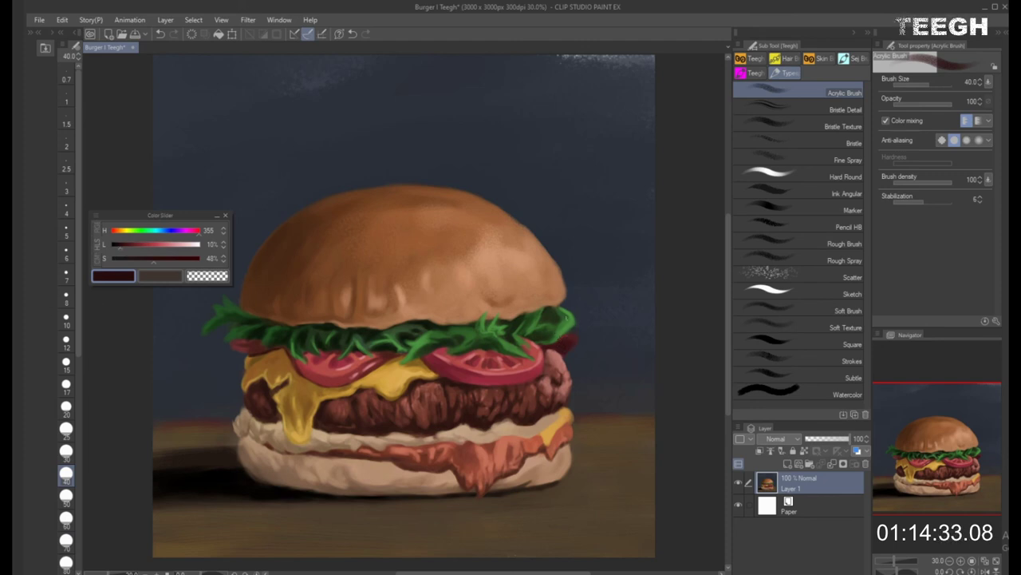
# Refine the dark red slice below the lettuce's right end, varying the brush size between 30 and 50
pyautogui.press('[')
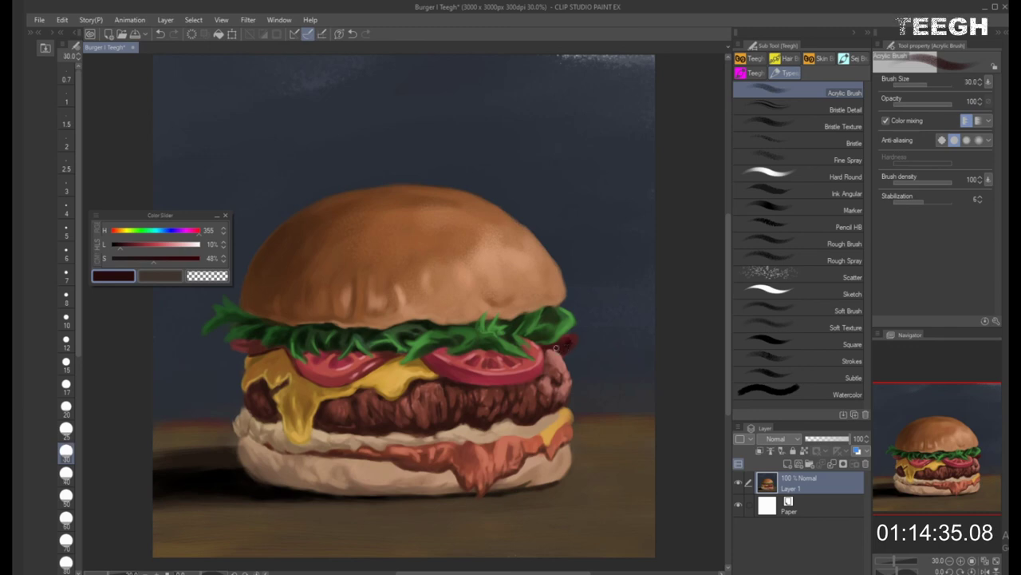
pyautogui.press(']')
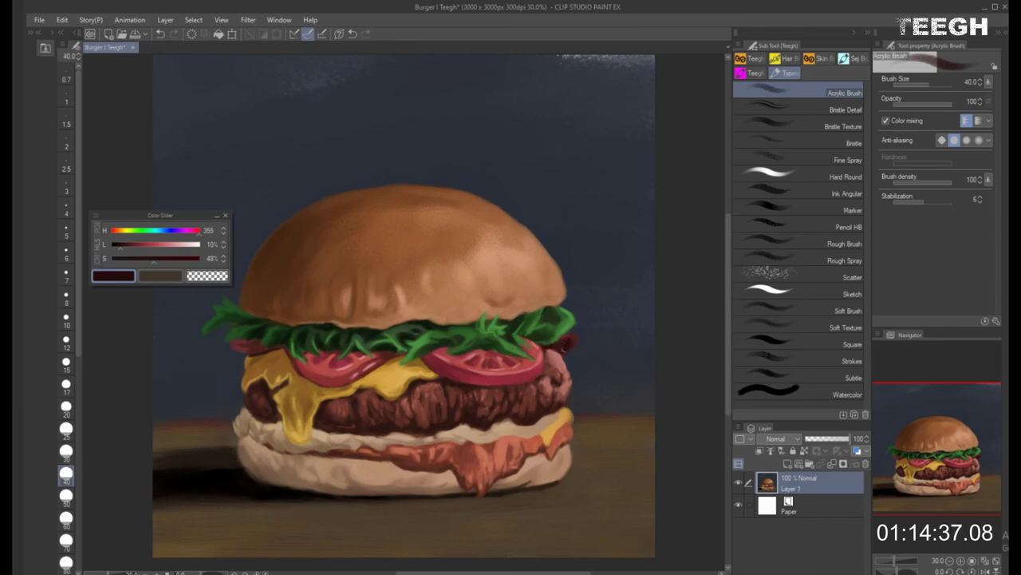
pyautogui.press(']')
# Touch up the dark red slice below the lettuce's left end with sampled dark reds at brush size 50
pyautogui.keyDown('alt'); pyautogui.click(573, 340); pyautogui.keyUp('alt')
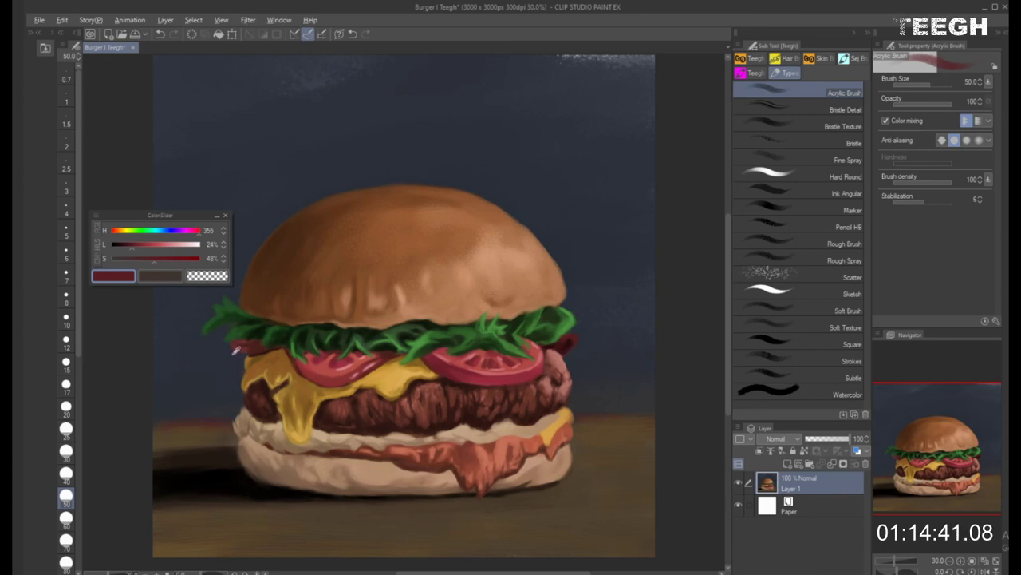
pyautogui.keyDown('alt'); pyautogui.click(257, 346); pyautogui.keyUp('alt')
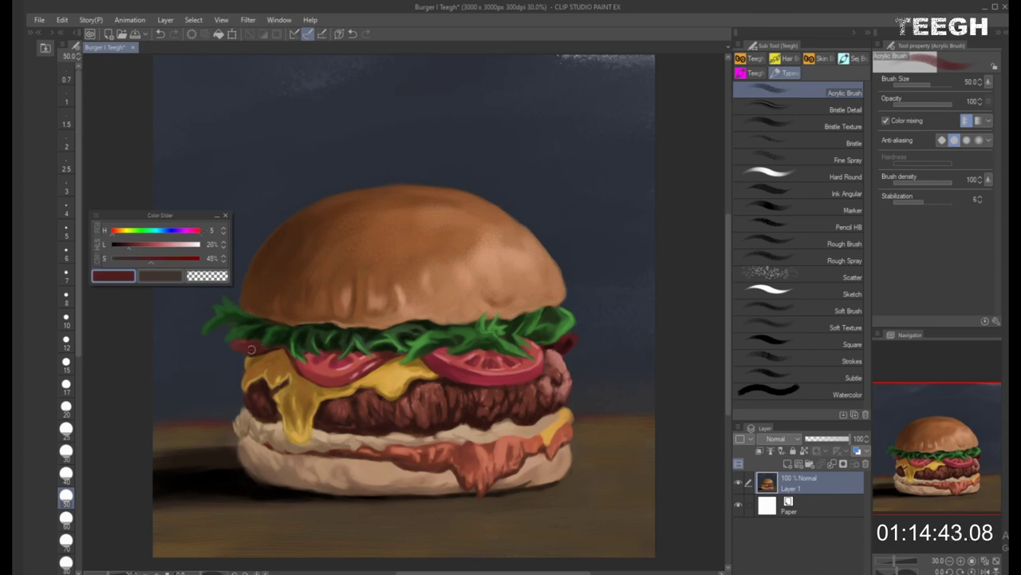
pyautogui.keyDown('alt'); pyautogui.click(249, 349); pyautogui.keyUp('alt')
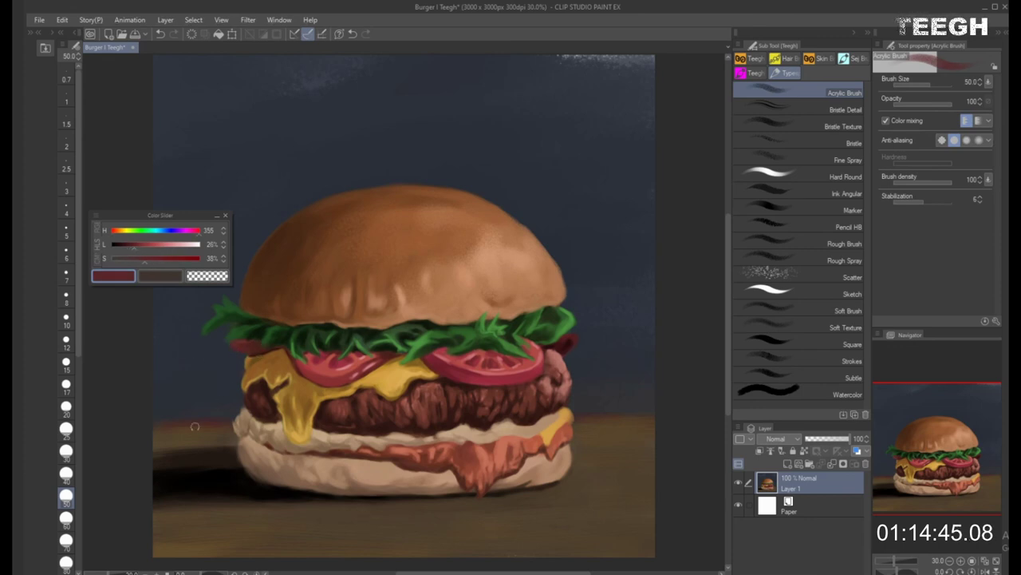
# Refine the upper edge of the melted cheese on the left with sampled orange-brown and dark brown at brush size 50
pyautogui.keyDown('alt'); pyautogui.click(275, 351); pyautogui.keyUp('alt')
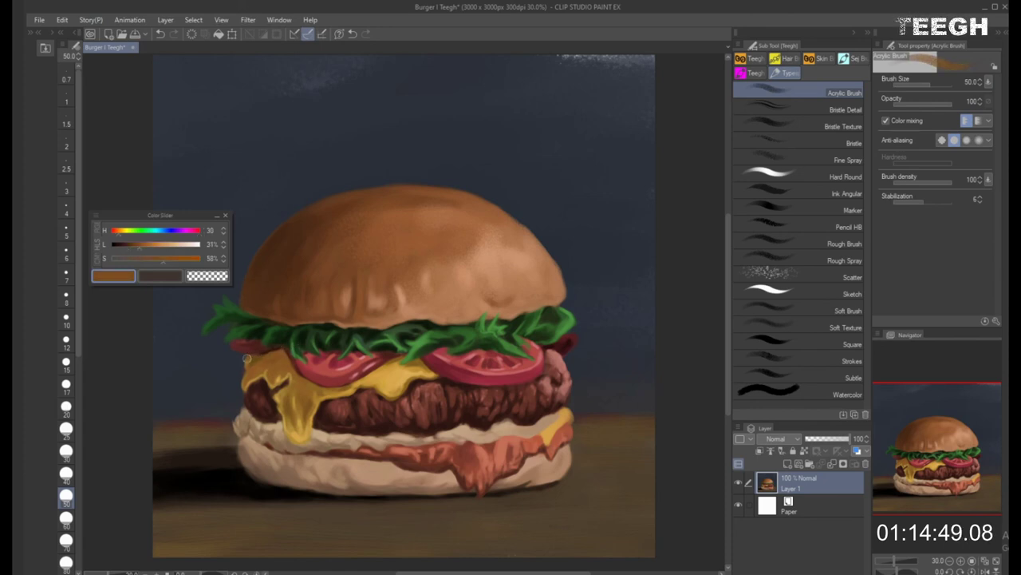
pyautogui.keyDown('alt'); pyautogui.click(275, 351); pyautogui.keyUp('alt')
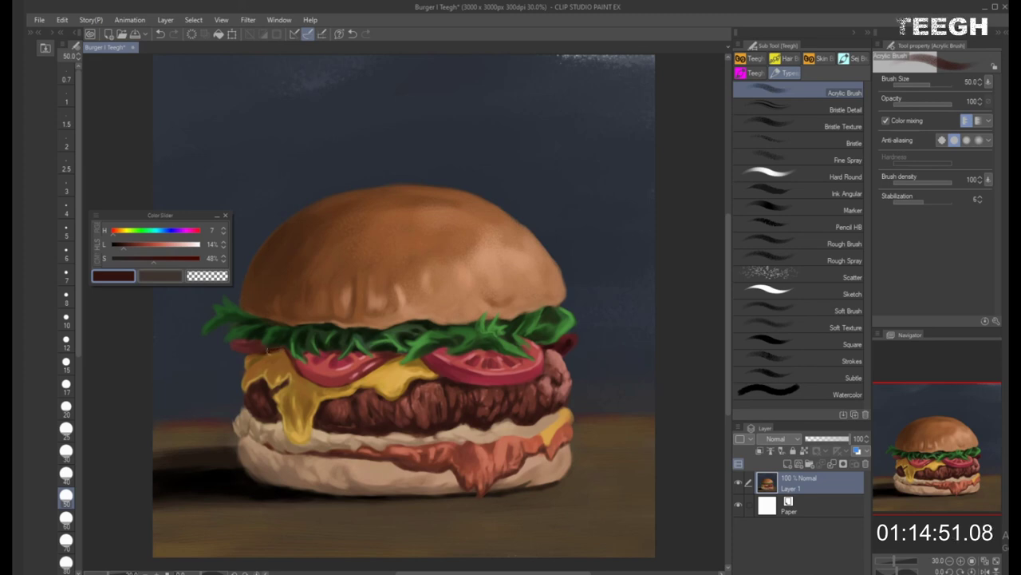
pyautogui.keyDown('alt'); pyautogui.click(262, 362); pyautogui.keyUp('alt')
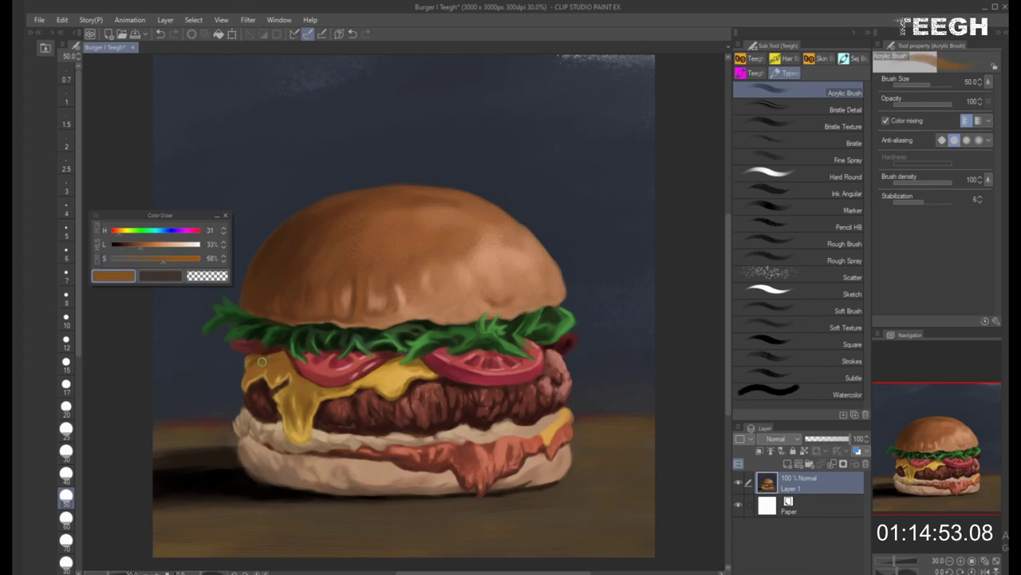
pyautogui.keyDown('alt'); pyautogui.click(273, 351); pyautogui.keyUp('alt')
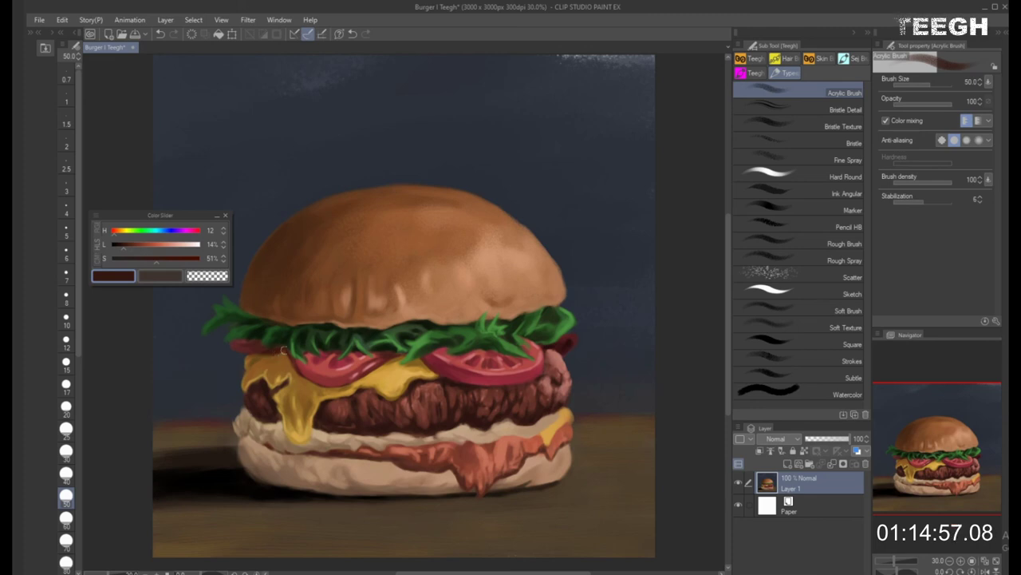
pyautogui.keyDown('alt'); pyautogui.click(270, 360); pyautogui.keyUp('alt')
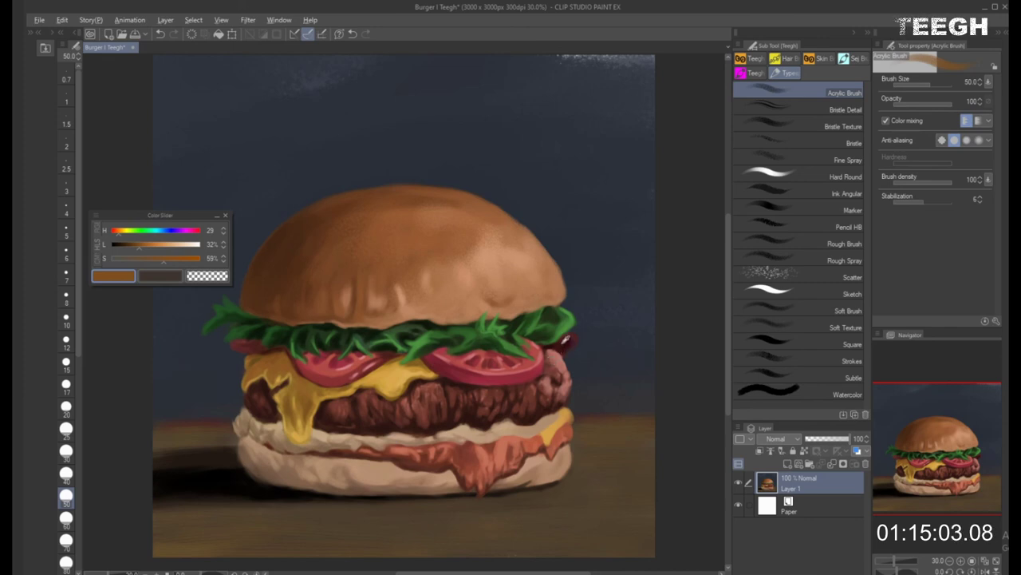
# Touch up the dark red slice at the right, the patty's right end and the sauce with colours sampled from them
pyautogui.keyDown('alt'); pyautogui.click(568, 343); pyautogui.keyUp('alt')
pyautogui.keyDown('alt'); pyautogui.click(560, 358); pyautogui.keyUp('alt')
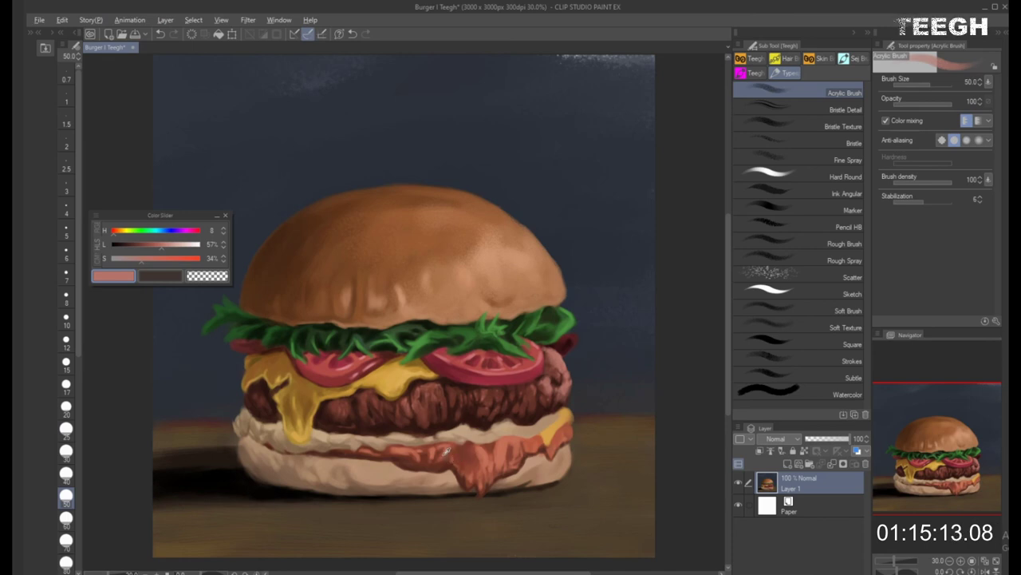
pyautogui.keyDown('alt'); pyautogui.click(446, 452); pyautogui.keyUp('alt')
# Refine the border between the patty's lower edge and the beige bun rim with sampled beige and dark brown, reducing the brush to 40
pyautogui.keyDown('alt'); pyautogui.click(472, 430); pyautogui.keyUp('alt')
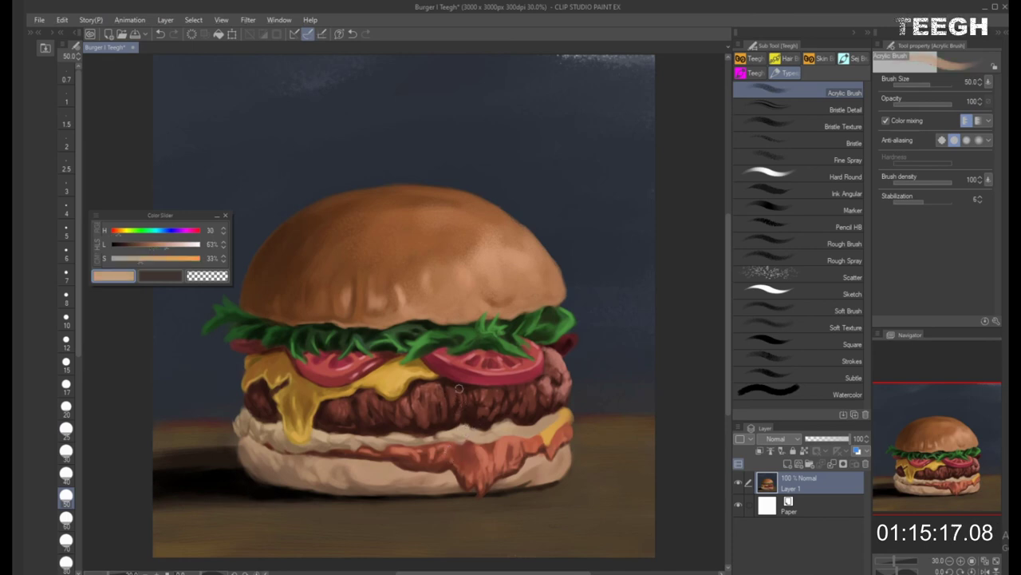
pyautogui.keyDown('alt'); pyautogui.click(454, 422); pyautogui.keyUp('alt')
pyautogui.press('[')
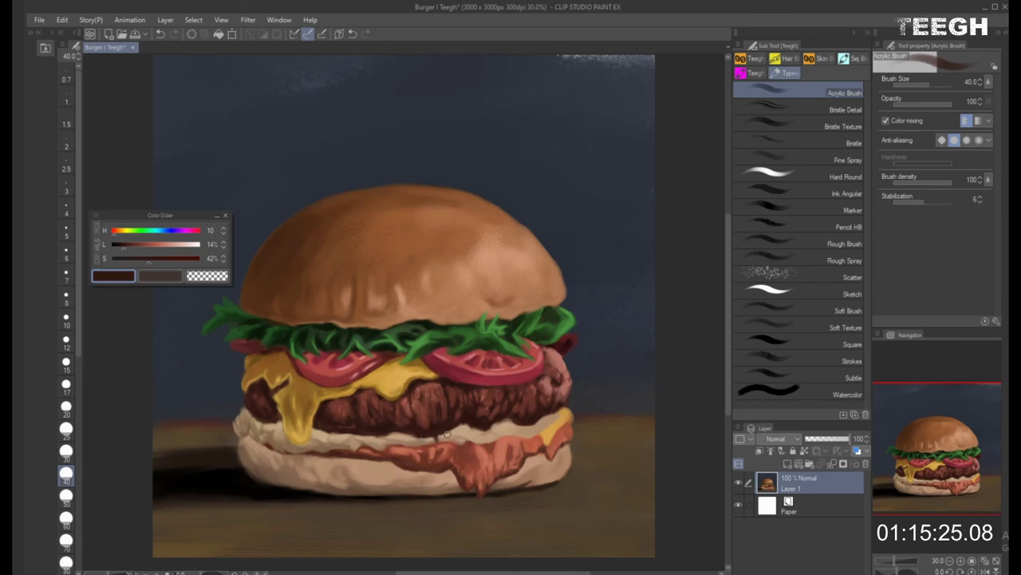
pyautogui.keyDown('alt'); pyautogui.click(441, 436); pyautogui.keyUp('alt')
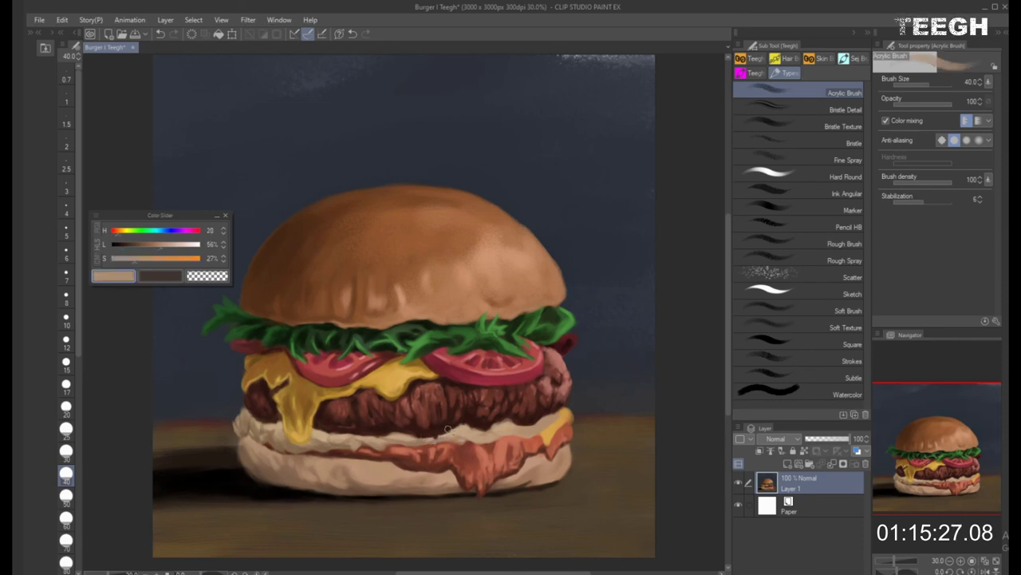
pyautogui.keyDown('alt'); pyautogui.click(450, 429); pyautogui.keyUp('alt')
pyautogui.keyDown('alt'); pyautogui.click(462, 424); pyautogui.keyUp('alt')
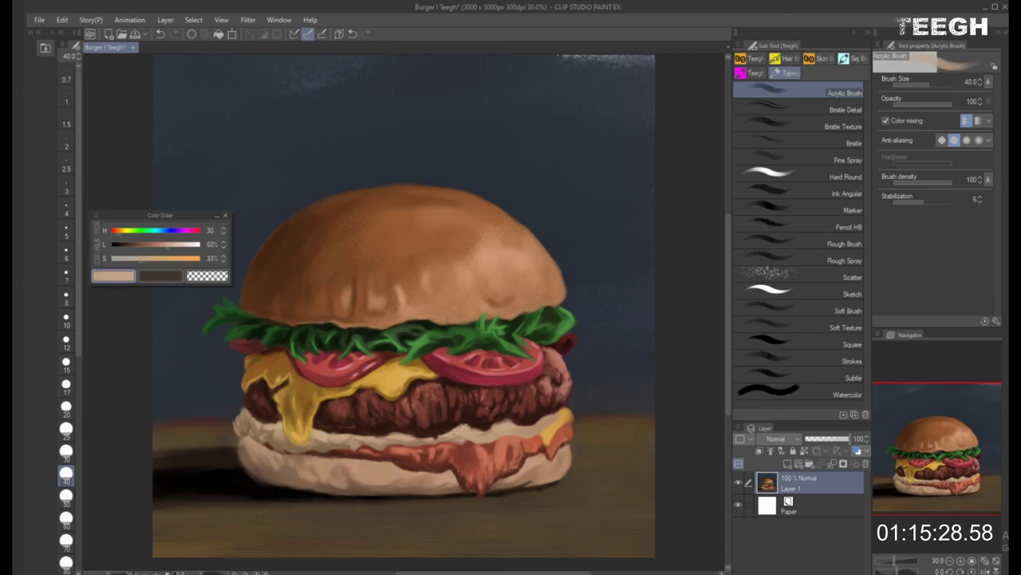
pyautogui.keyDown('alt'); pyautogui.click(478, 429); pyautogui.keyUp('alt')
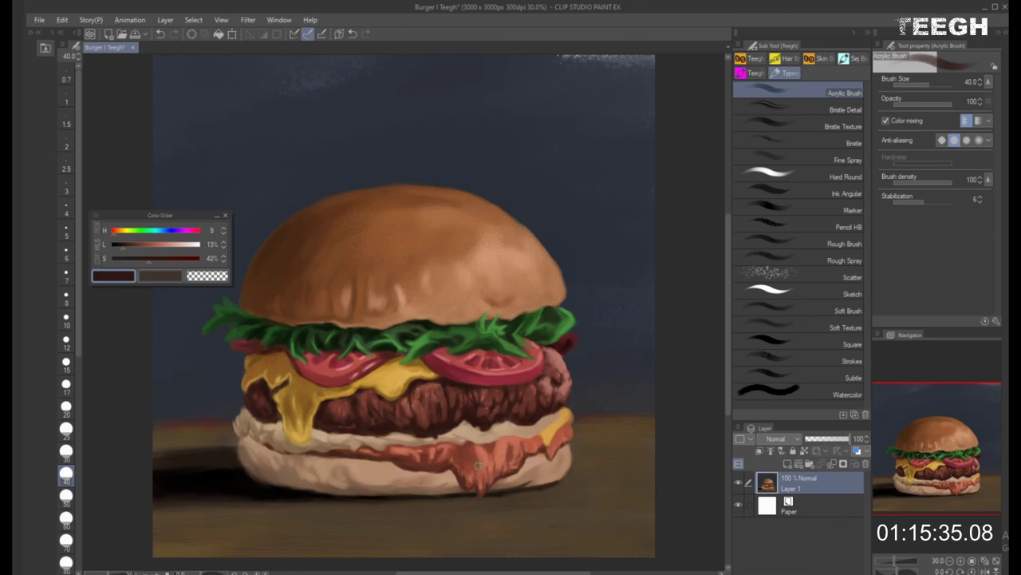
# Shade the bun rim below the patty with beige lowered to 47% luminosity and sampled tans, using brush sizes 40 to 70
pyautogui.keyDown('alt'); pyautogui.click(502, 434); pyautogui.keyUp('alt')
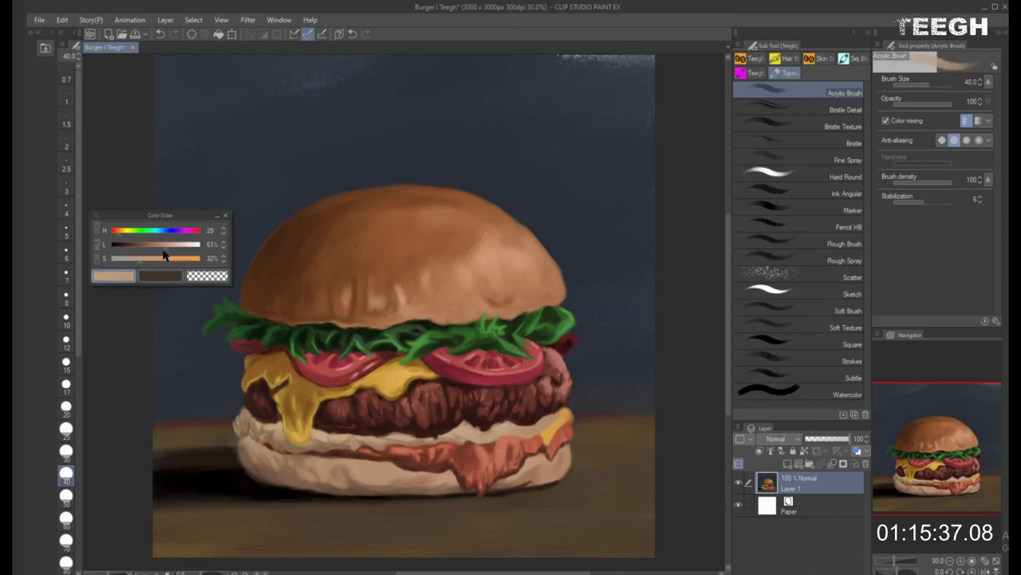
pyautogui.moveTo(166, 246); pyautogui.dragTo(153, 245)
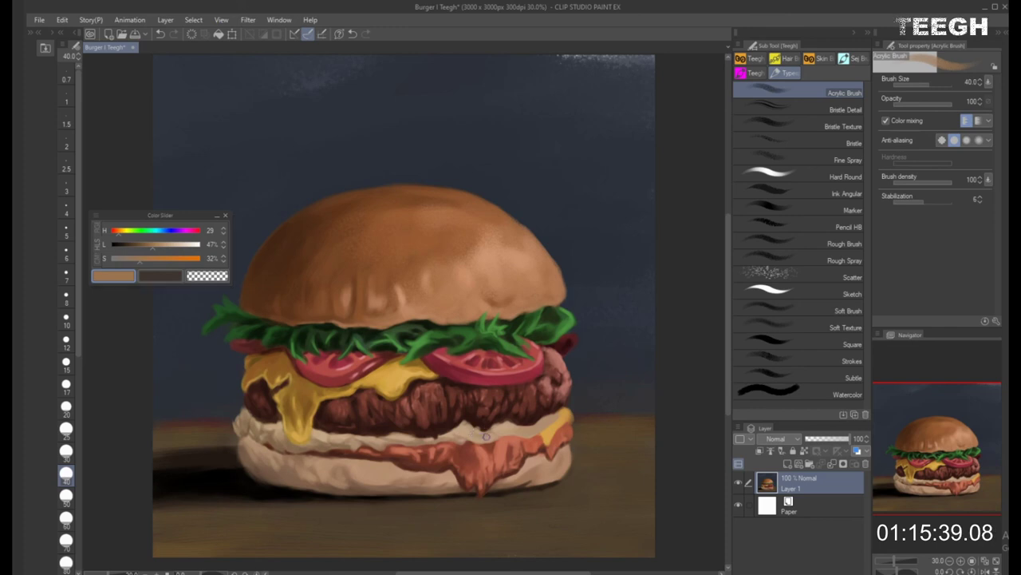
pyautogui.press(']')
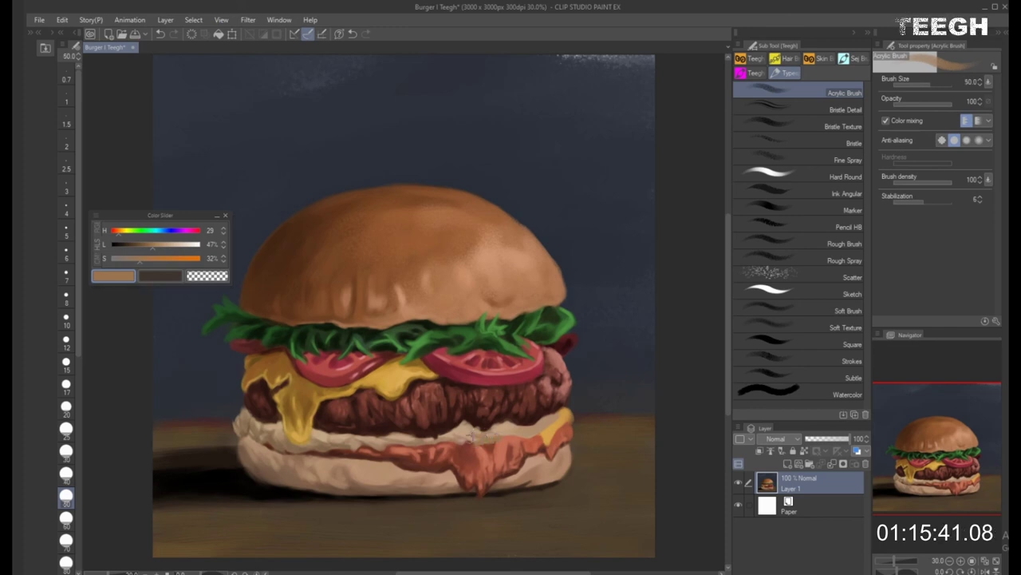
pyautogui.keyDown('alt'); pyautogui.click(468, 437); pyautogui.keyUp('alt')
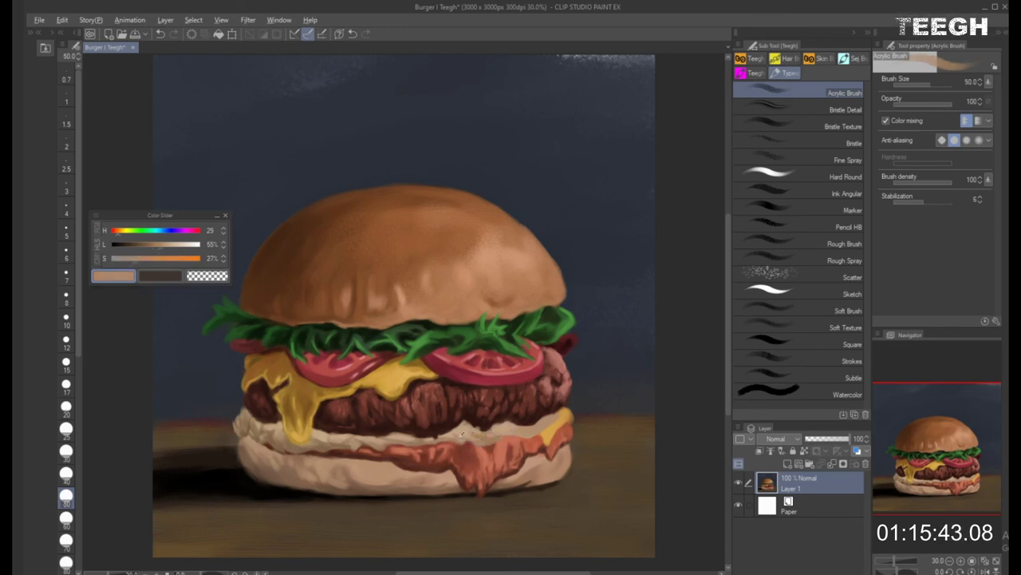
pyautogui.press(']')
pyautogui.press(']')
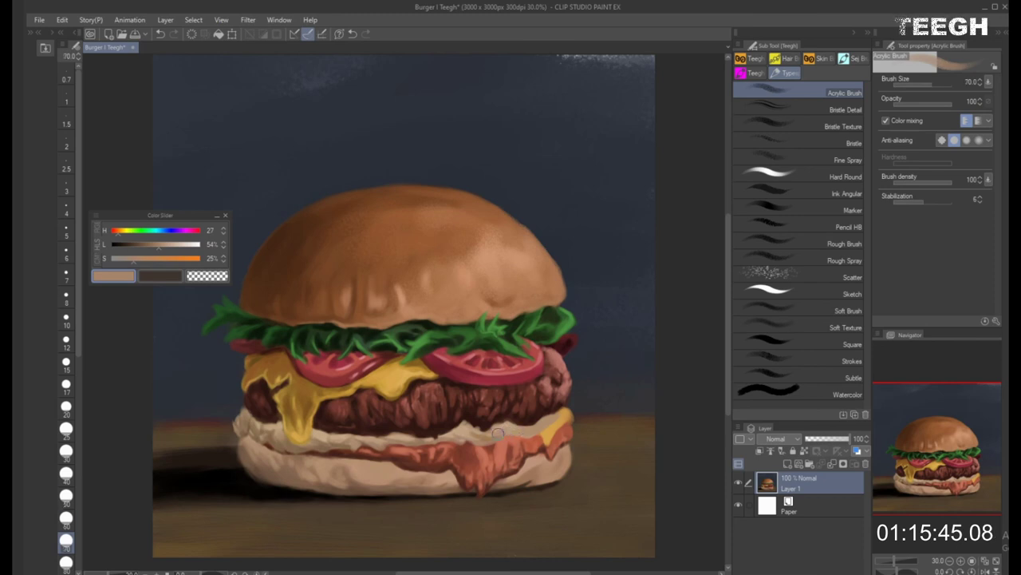
pyautogui.press('[')
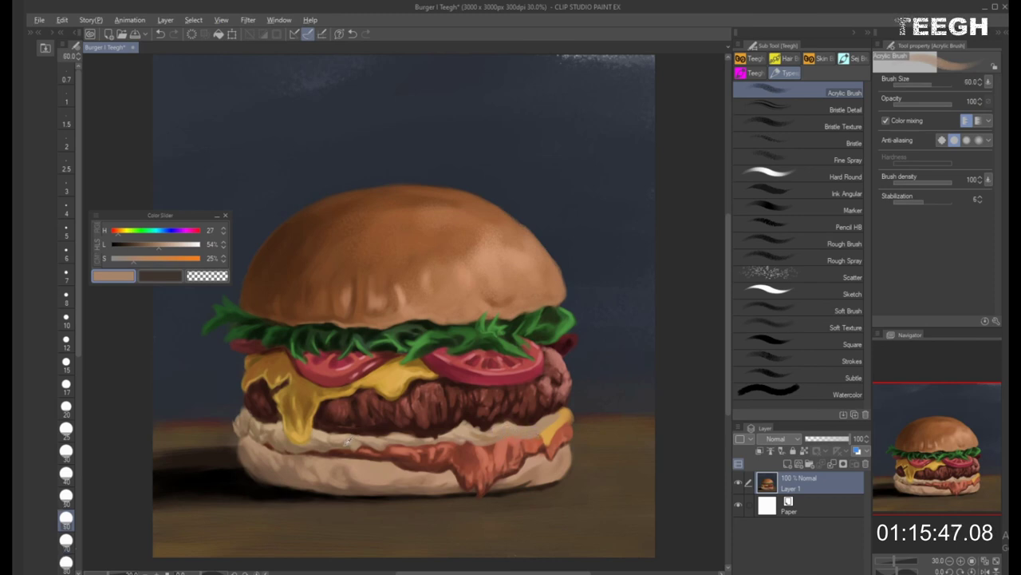
# Sample a darker tan from the bun rim below the patty and define the rim's shading at brush size 40
pyautogui.keyDown('alt'); pyautogui.click(358, 432); pyautogui.keyUp('alt')
pyautogui.press('[')
pyautogui.press('[')
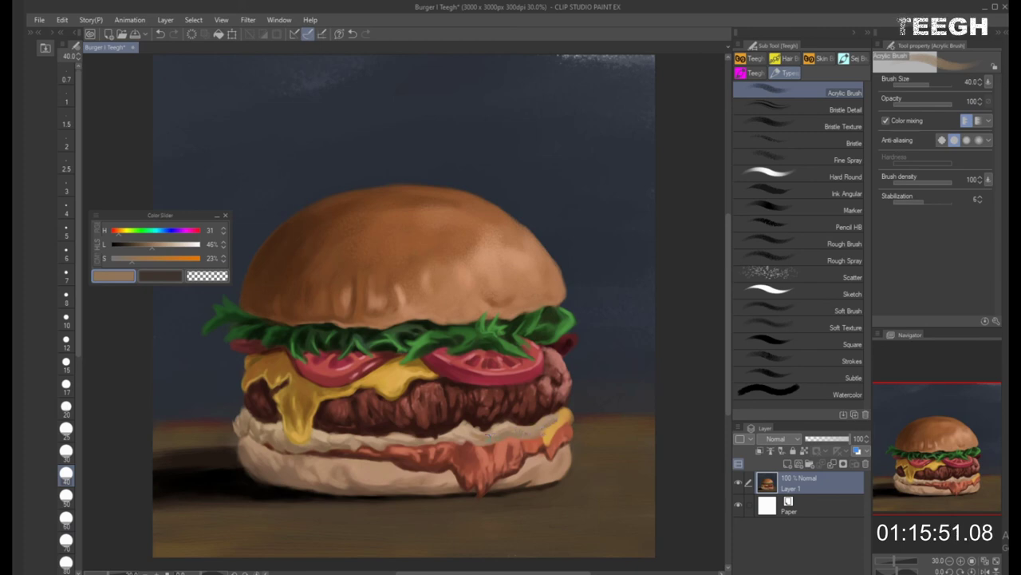
# Sample red from the sauce, lower its luminosity to 21%, and paint shadows between sauce and bun rim at brush sizes 25 to 50
pyautogui.keyDown('alt'); pyautogui.click(473, 444); pyautogui.keyUp('alt')
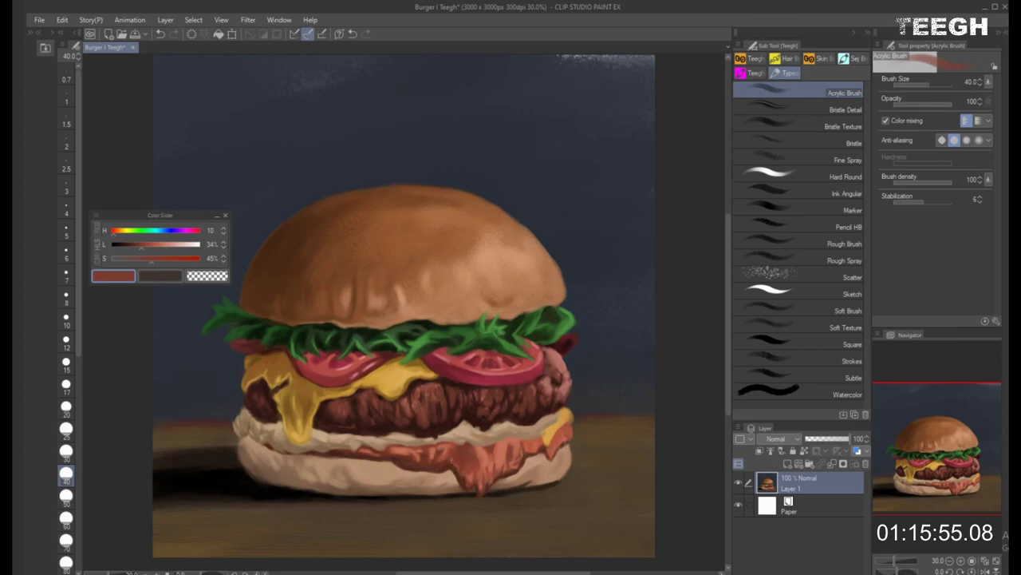
pyautogui.click(142, 251)
pyautogui.moveTo(142, 251); pyautogui.dragTo(130, 251)
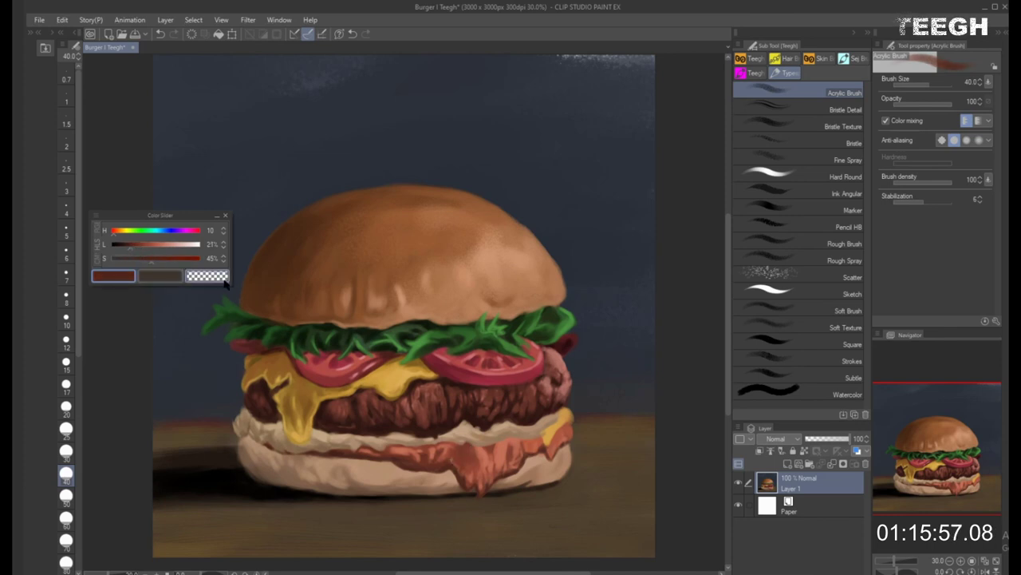
pyautogui.click(66, 429)
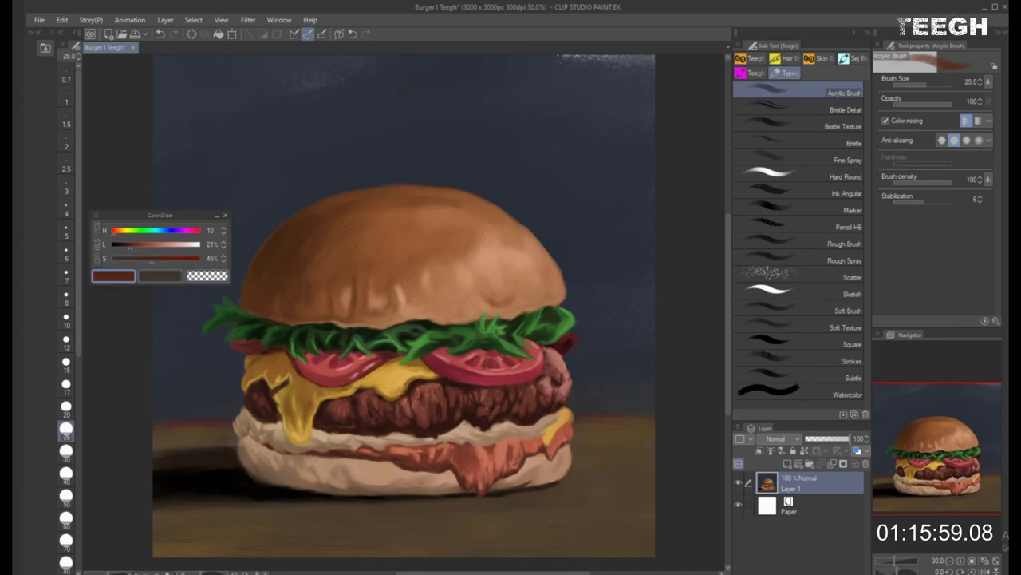
pyautogui.click(66, 496)
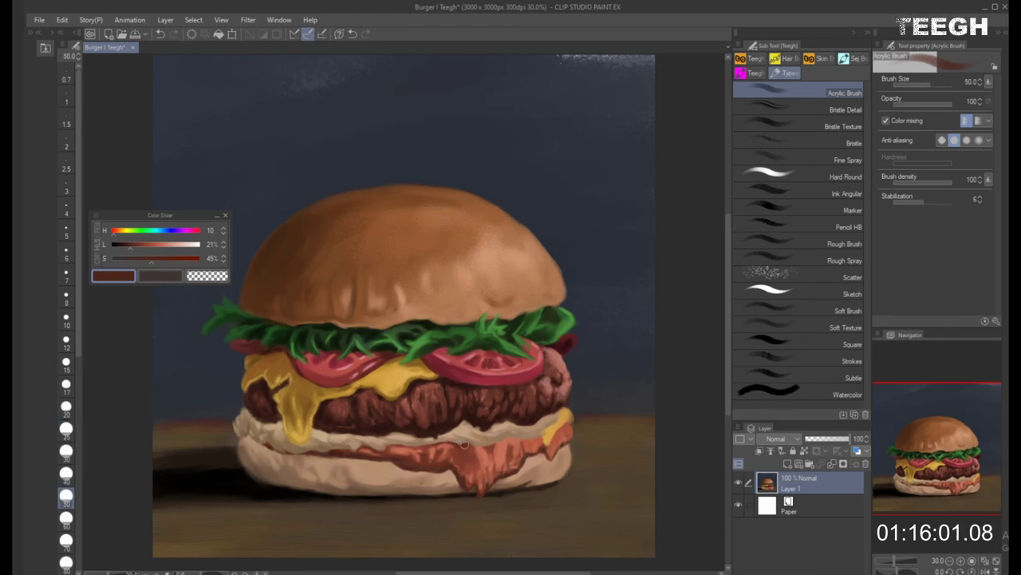
pyautogui.press('[')
pyautogui.press('[')
pyautogui.press('[')
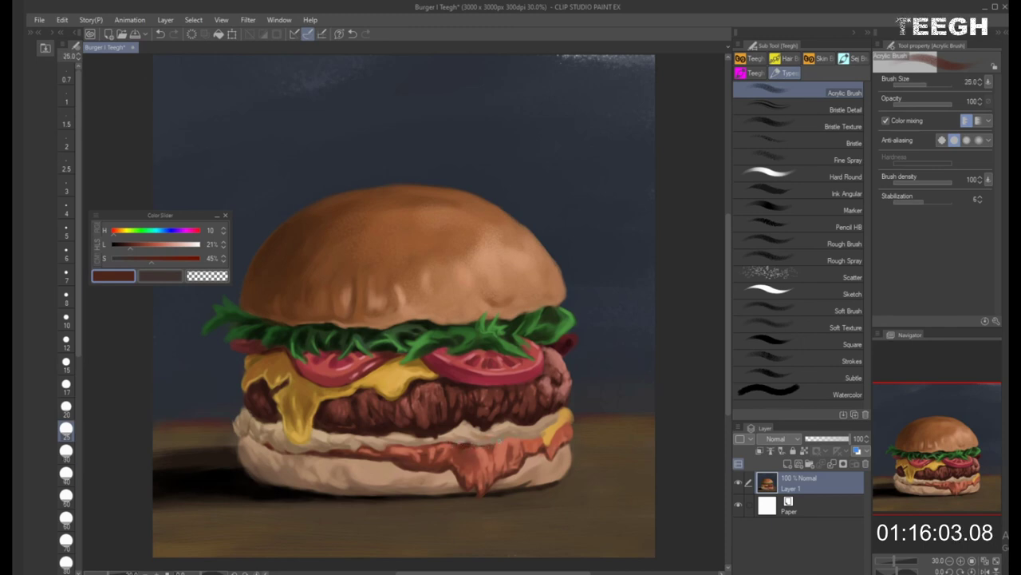
pyautogui.press(']')
pyautogui.press(']')
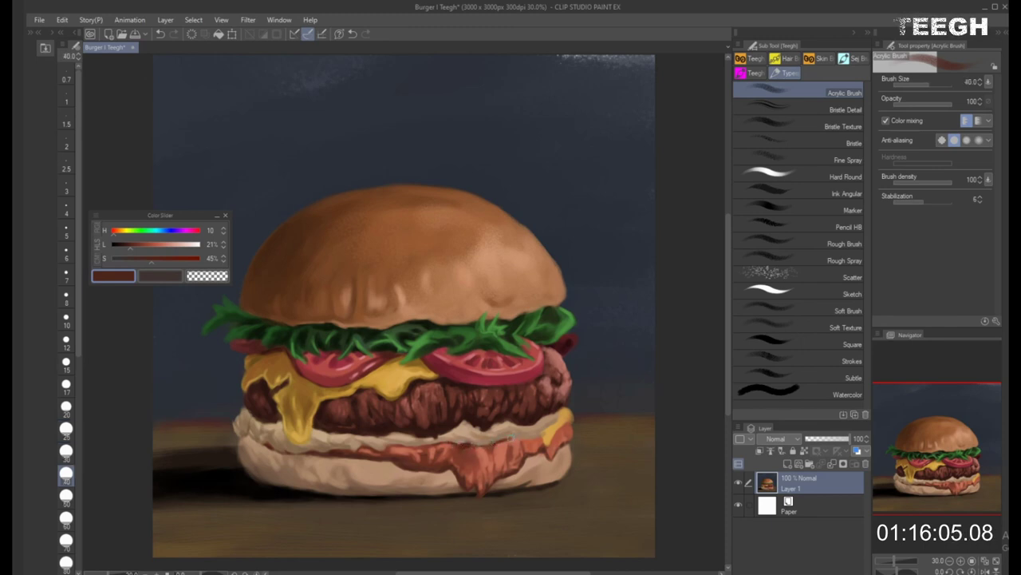
pyautogui.press('[')
pyautogui.press('[')
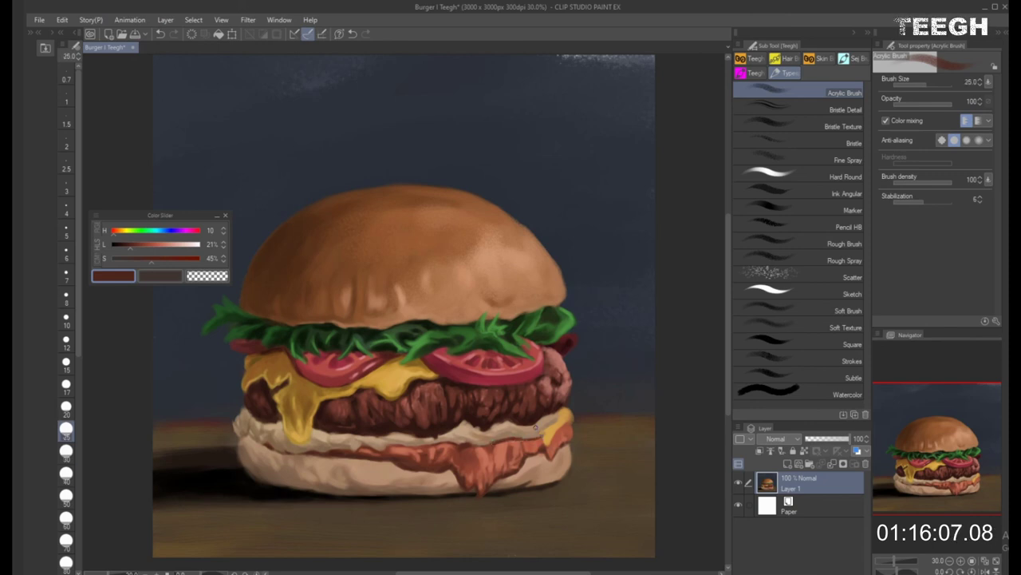
# Shade the yellow cheese at the right end of the sauce with sampled yellow and dark ochre, enlarging the brush to 40
pyautogui.keyDown('alt'); pyautogui.click(560, 422); pyautogui.keyUp('alt')
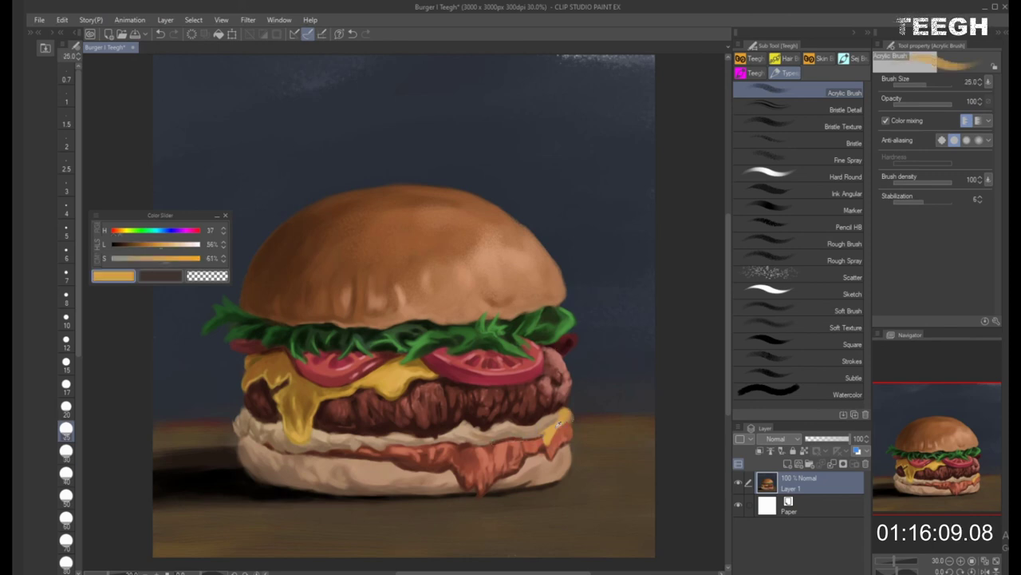
pyautogui.press(']')
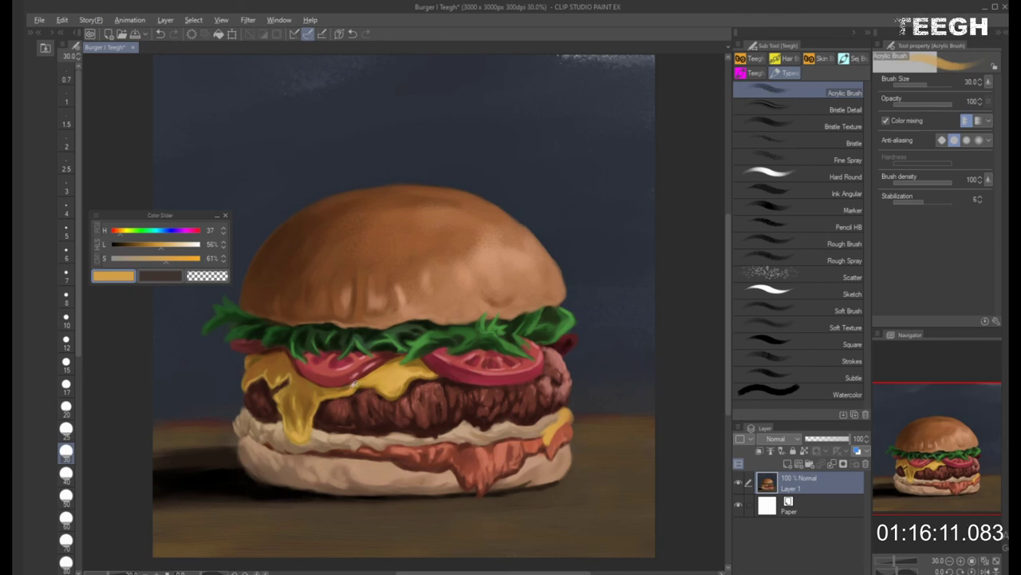
pyautogui.keyDown('alt'); pyautogui.click(349, 385); pyautogui.keyUp('alt')
pyautogui.press(']')
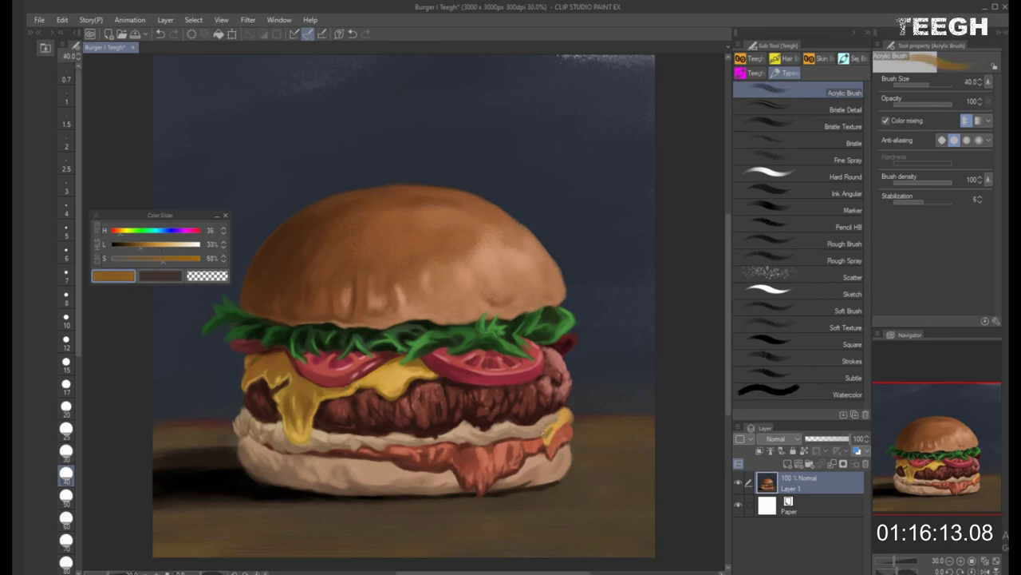
pyautogui.click(550, 437)
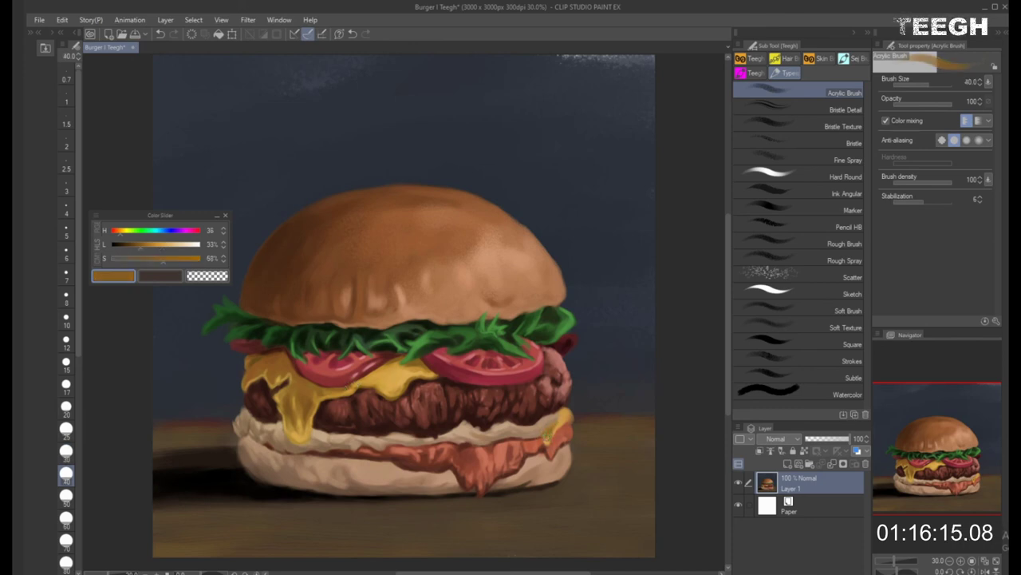
pyautogui.moveTo(549, 437); pyautogui.dragTo(547, 443)
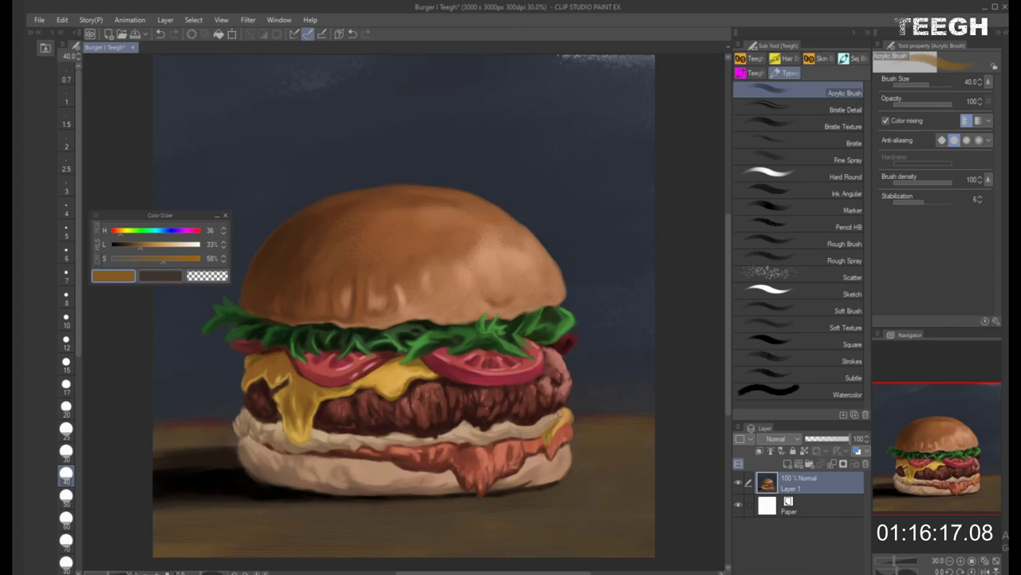
# Refine the edge and shading of the cheese at the sauce's right end with sampled ochres and background grey at brush size 40
pyautogui.keyDown('alt'); pyautogui.click(559, 425); pyautogui.keyUp('alt')
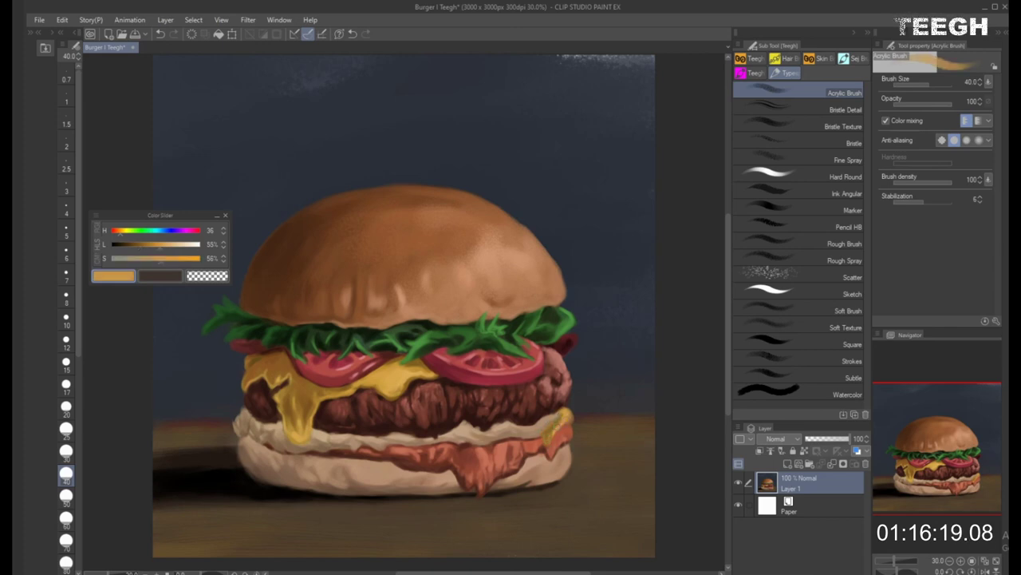
pyautogui.keyDown('alt'); pyautogui.click(569, 409); pyautogui.keyUp('alt')
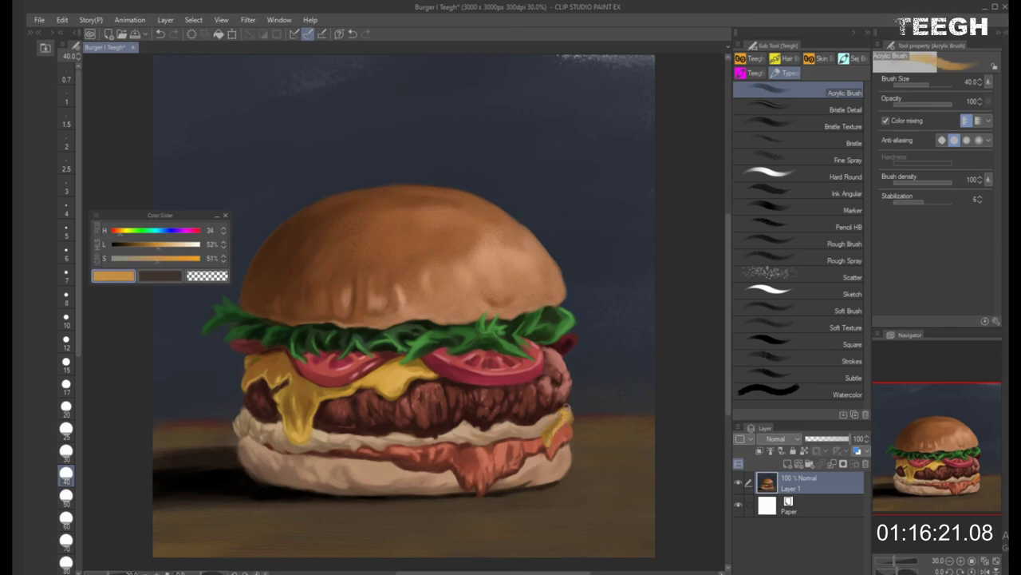
pyautogui.keyDown('alt'); pyautogui.click(577, 416); pyautogui.keyUp('alt')
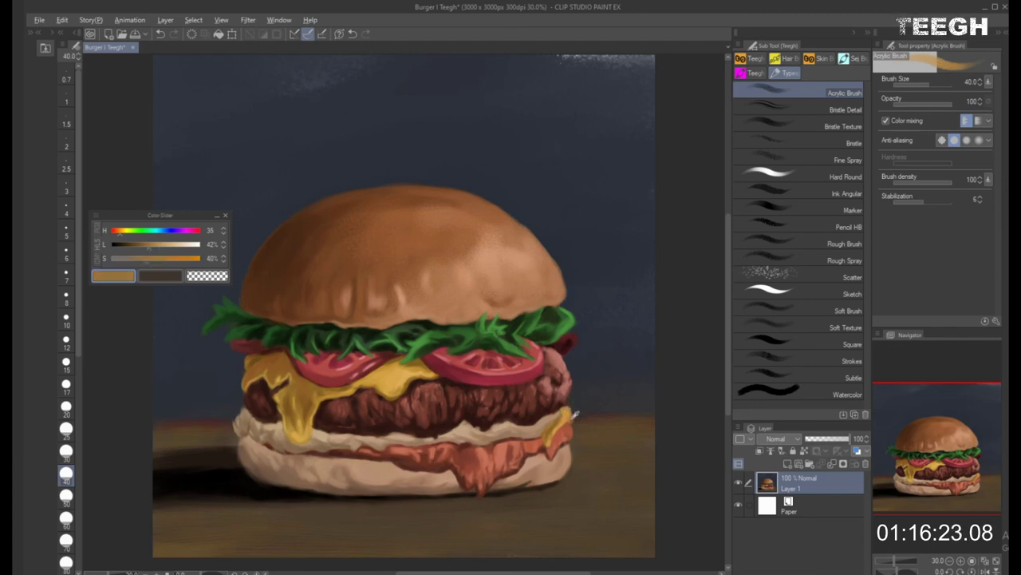
pyautogui.keyDown('alt'); pyautogui.click(581, 403); pyautogui.keyUp('alt')
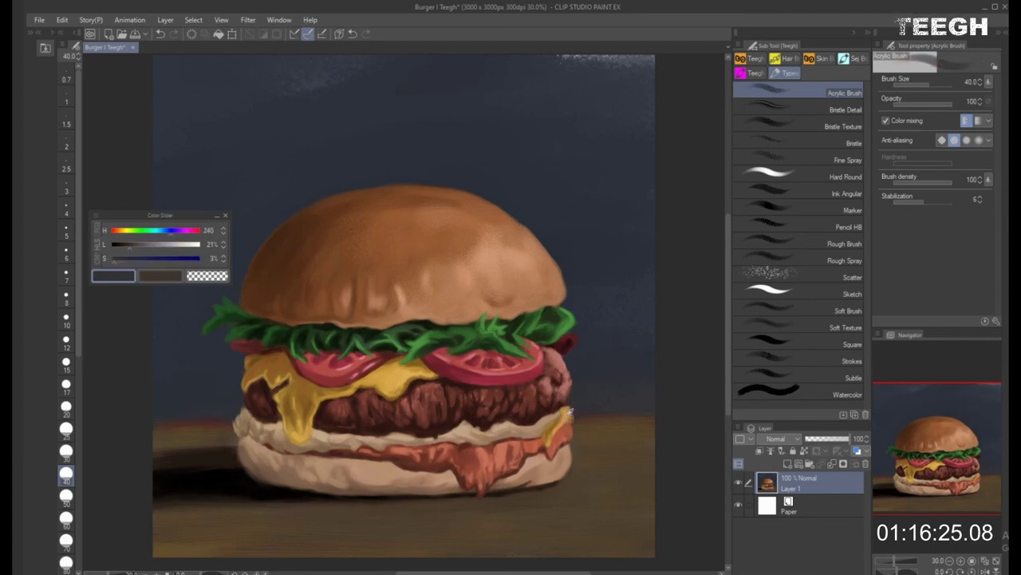
pyautogui.keyDown('alt'); pyautogui.click(572, 415); pyautogui.keyUp('alt')
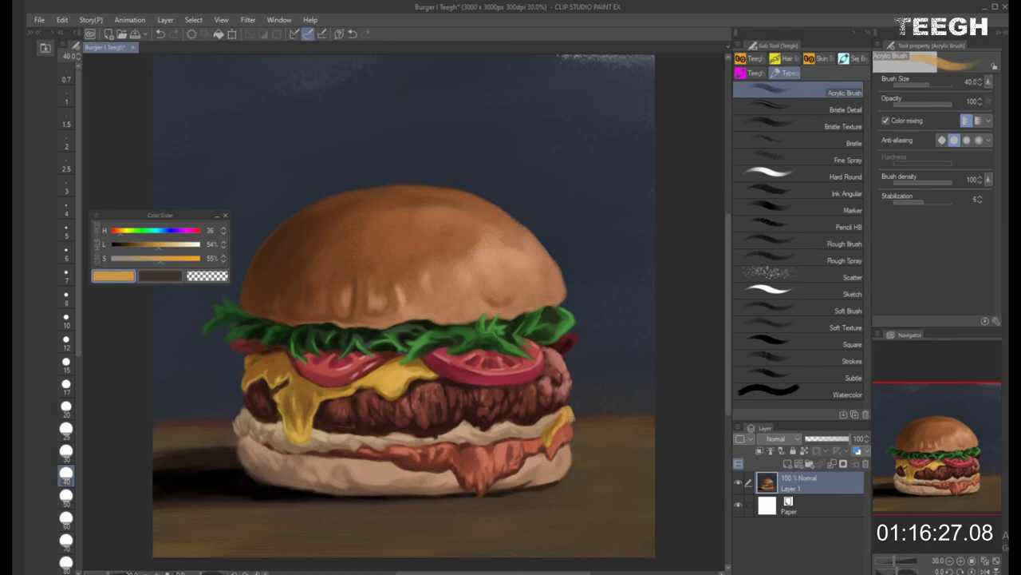
pyautogui.moveTo(571, 413); pyautogui.dragTo(565, 411)
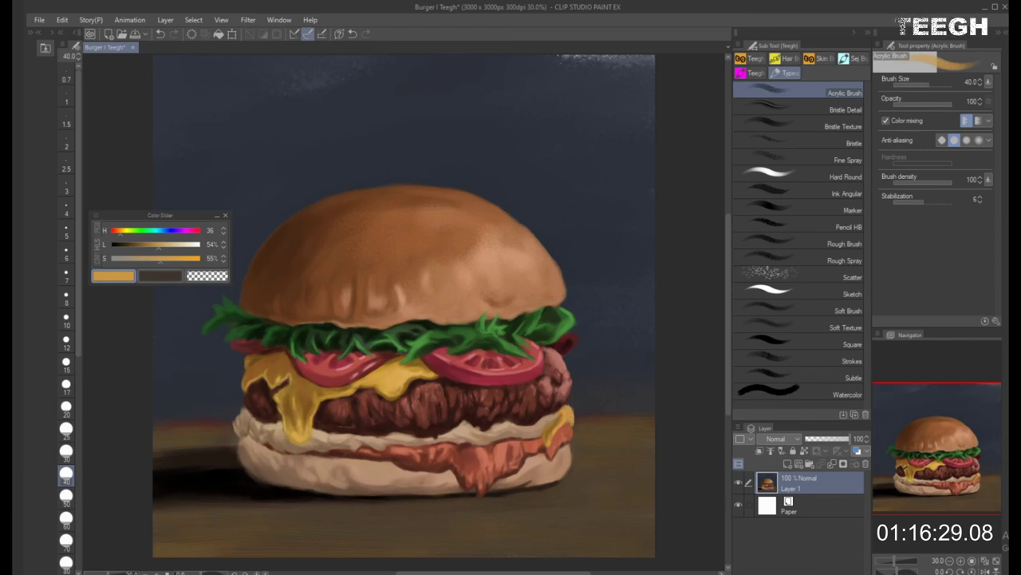
# Sample orange-red from the sauce, raise its luminosity to 64%, and highlight the sauce below the small cheese piece at brush sizes 20 to 30
pyautogui.keyDown('alt'); pyautogui.click(562, 439); pyautogui.keyUp('alt')
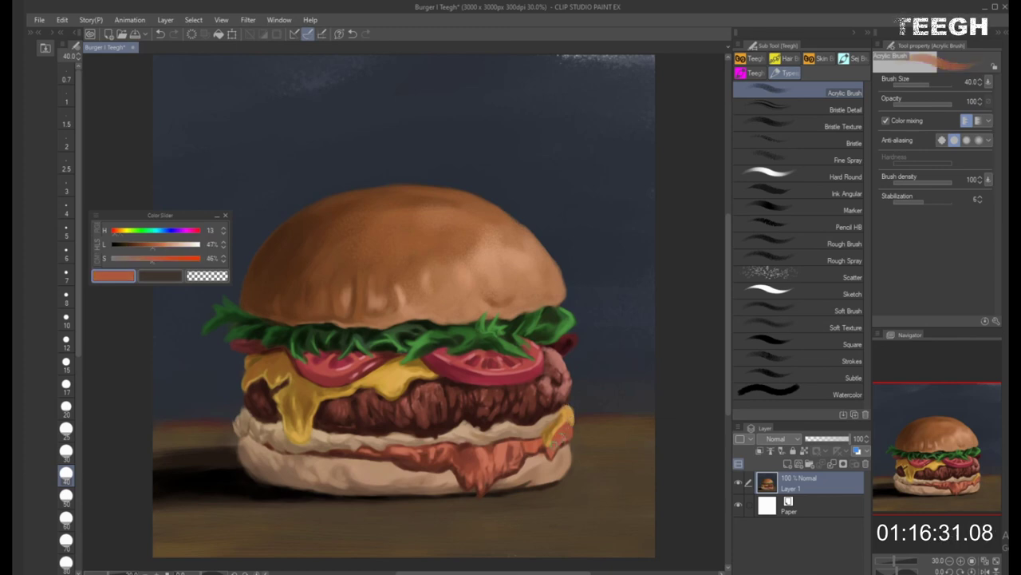
pyautogui.keyDown('alt'); pyautogui.click(509, 447); pyautogui.keyUp('alt')
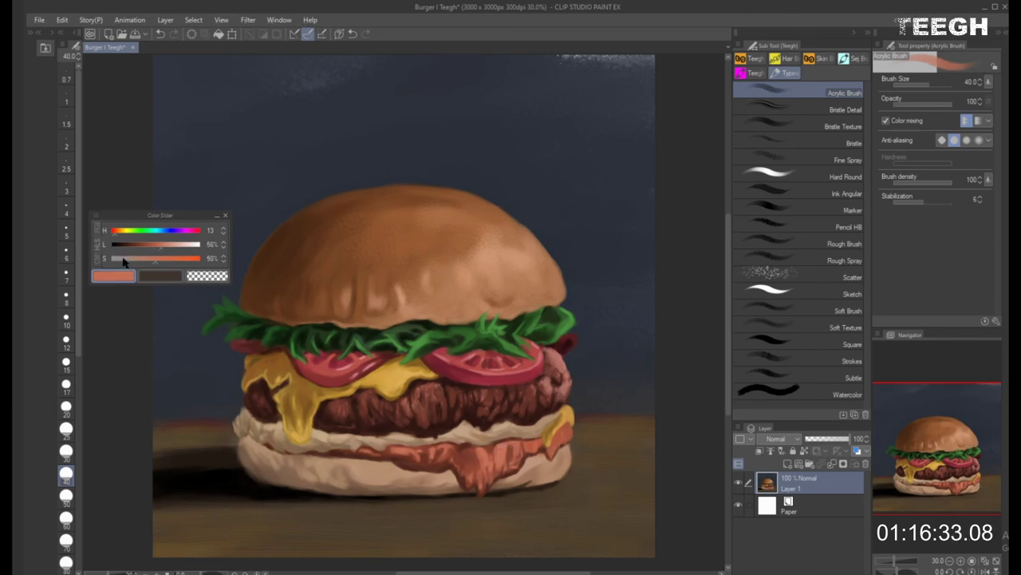
pyautogui.click(168, 244)
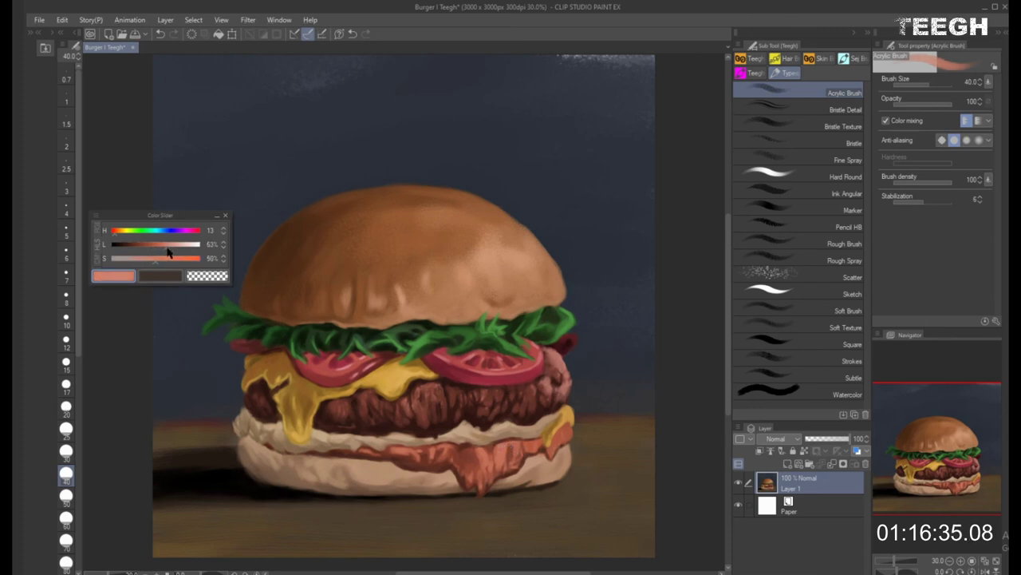
pyautogui.press('[')
pyautogui.press('[')
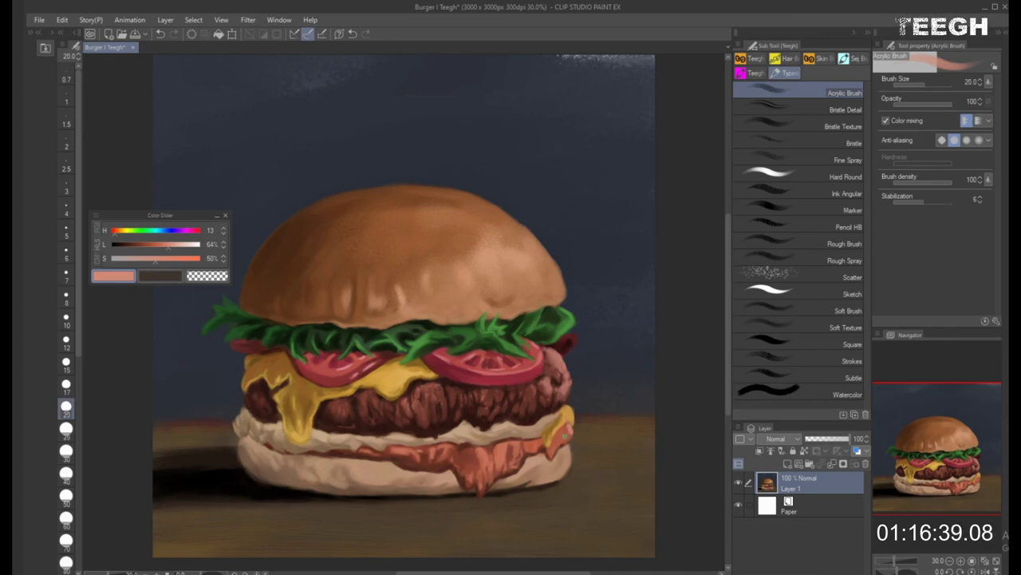
pyautogui.press(']')
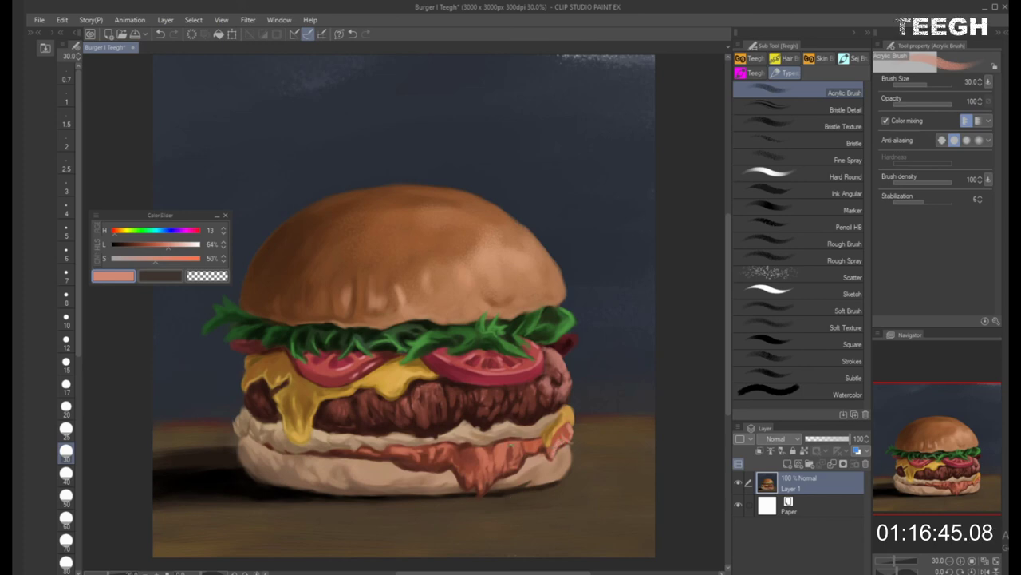
# Paint salmon highlights on the central sauce drip with the brush sized between 25 and 40
pyautogui.press(']')
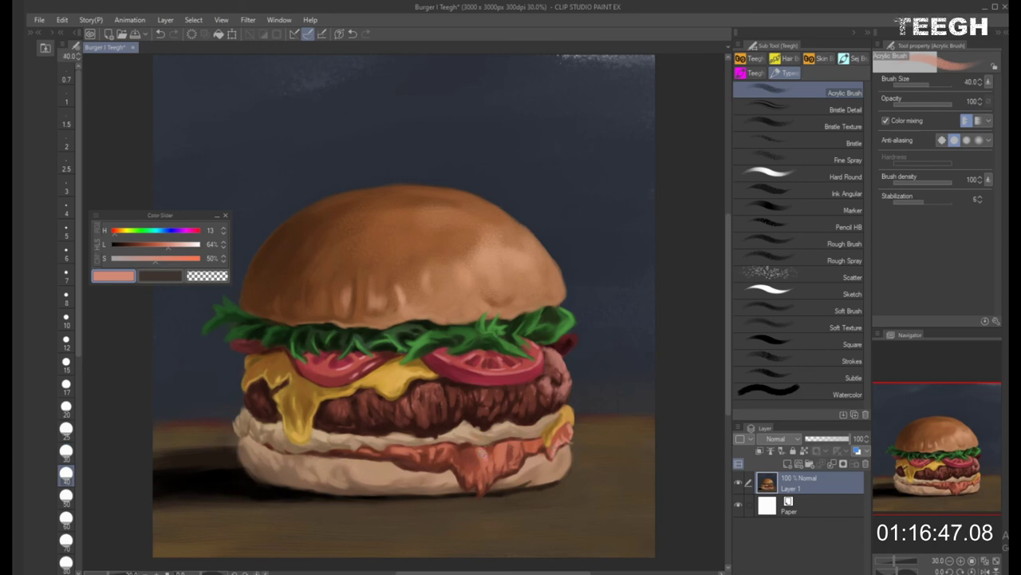
pyautogui.press('[')
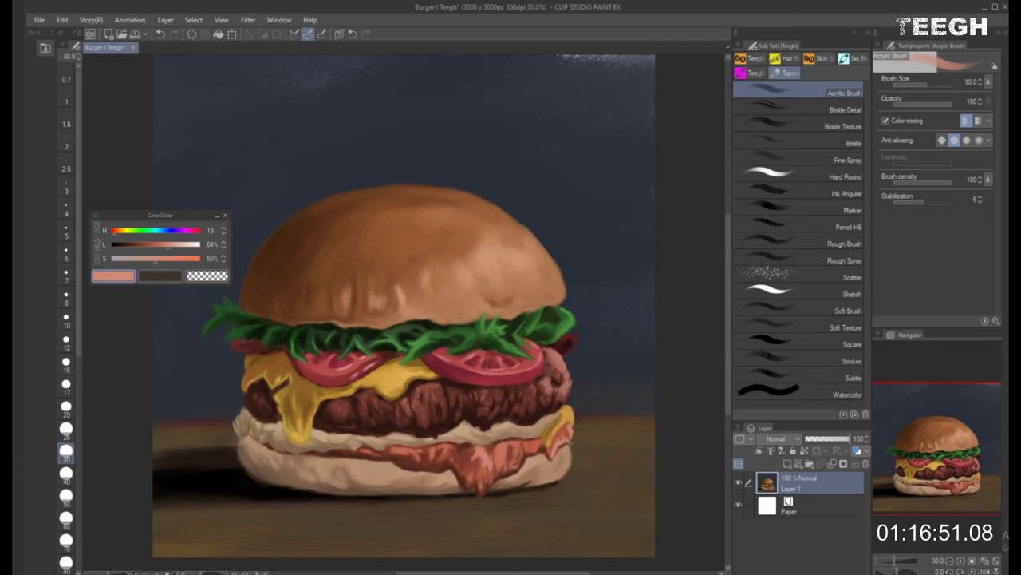
pyautogui.press('[')
pyautogui.press('[')
pyautogui.press(']')
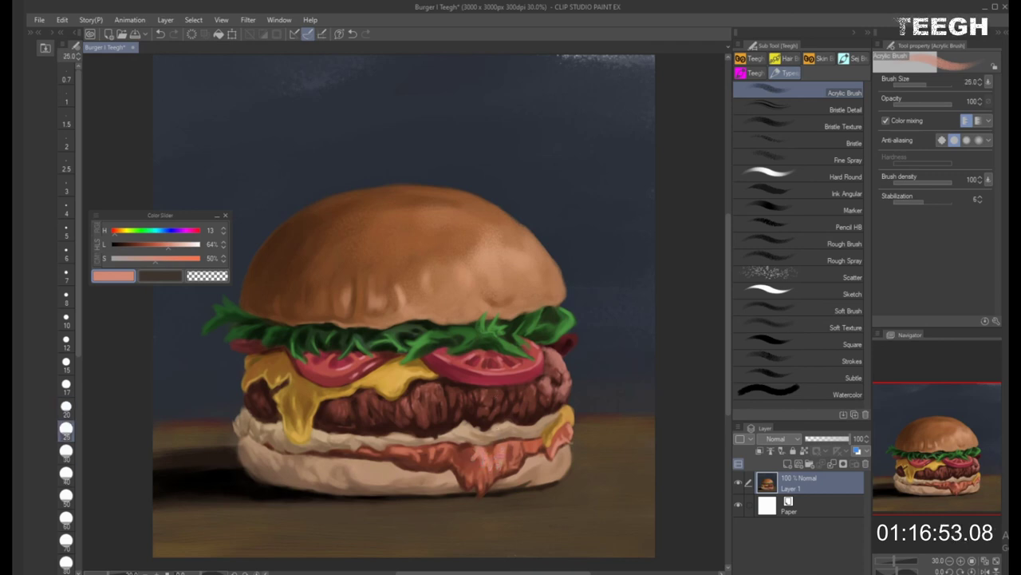
pyautogui.press(']')
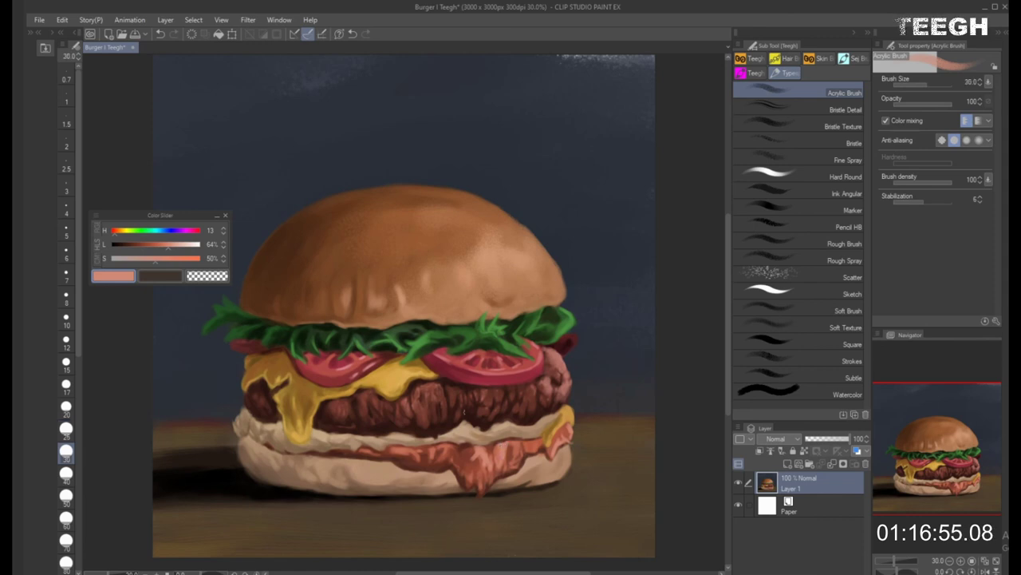
pyautogui.press('[')
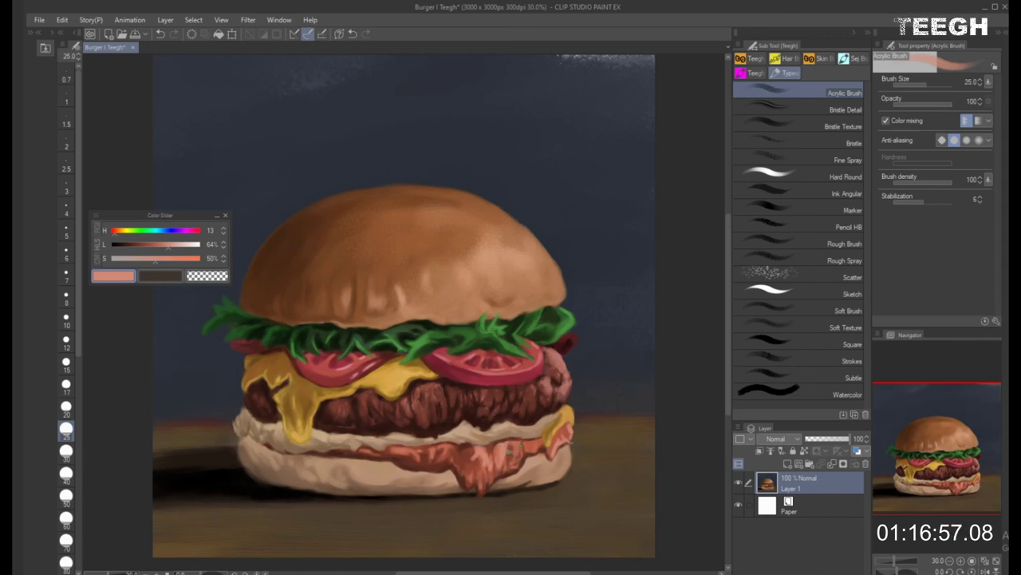
pyautogui.press(']')
pyautogui.press(']')
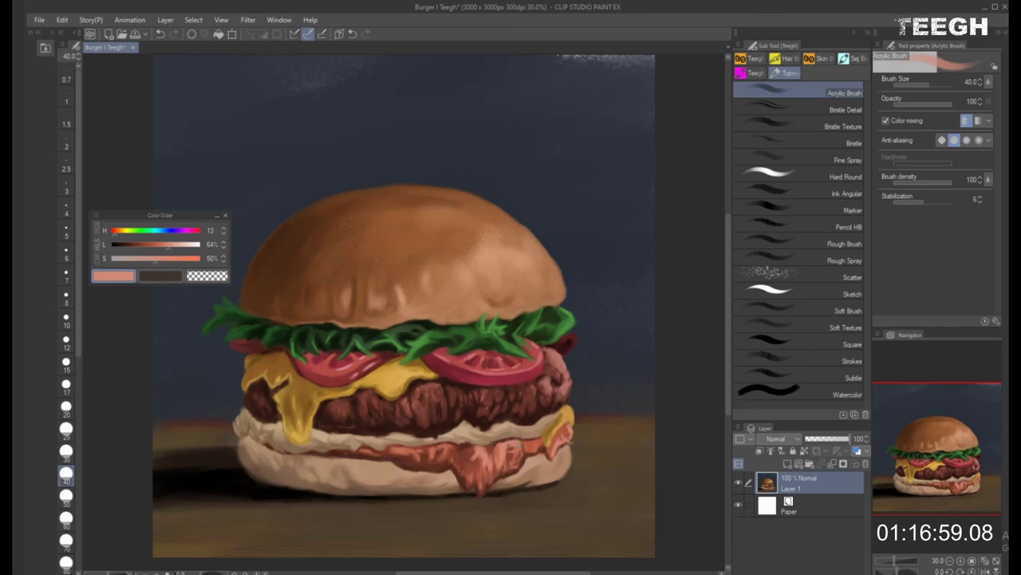
# Add finer salmon highlight streaks across the sauce drip and the sauce beside it, varying the brush size from 20 to 40
pyautogui.press('[')
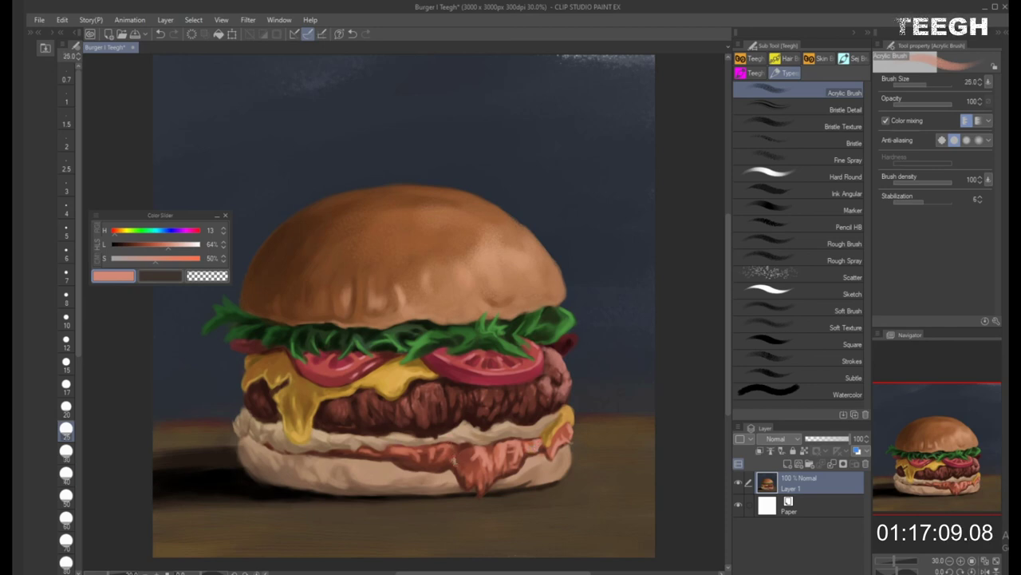
pyautogui.press(']')
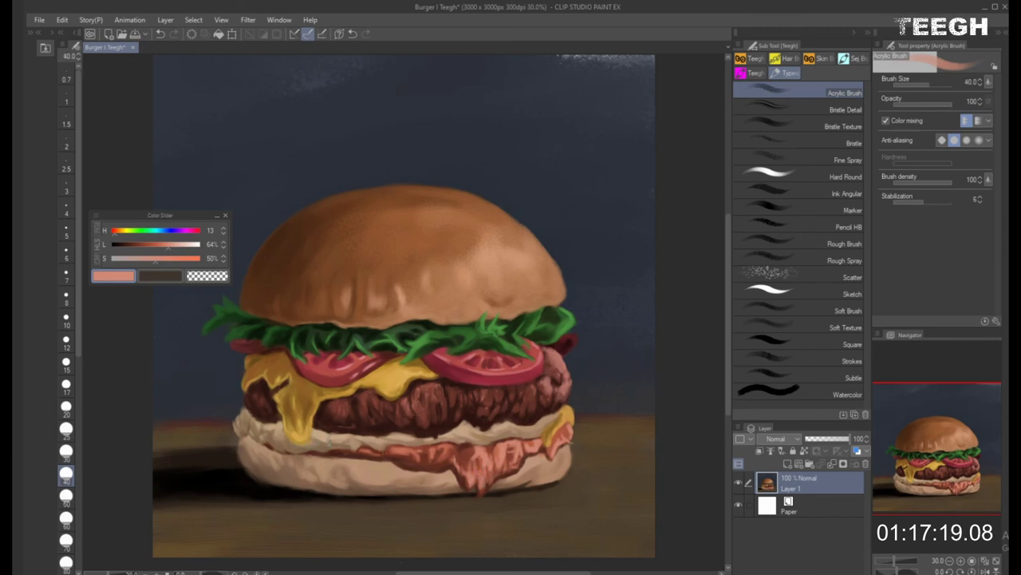
pyautogui.press('[')
pyautogui.press('[')
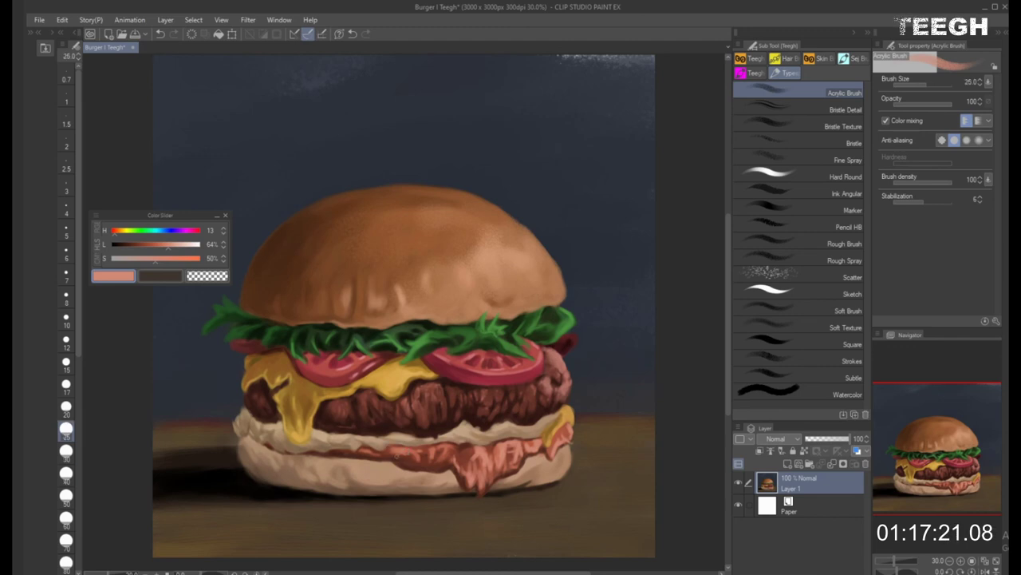
pyautogui.press('[')
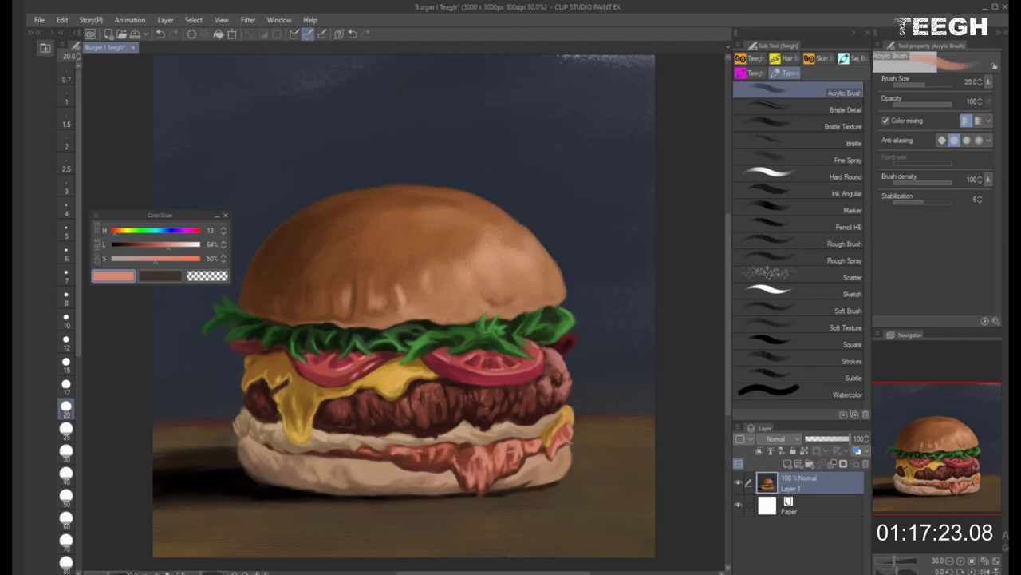
pyautogui.press(']')
pyautogui.press(']')
pyautogui.press('[')
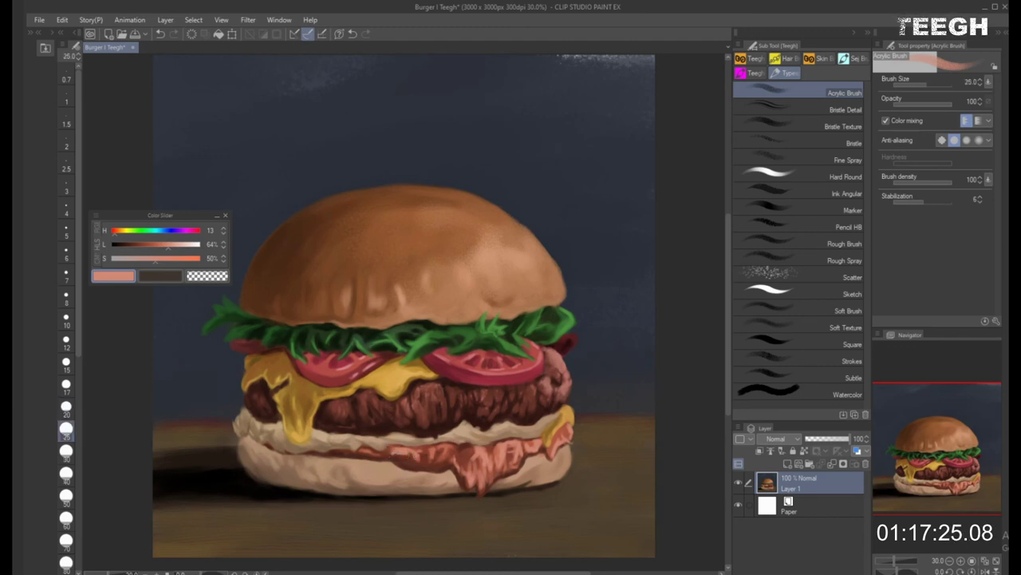
pyautogui.press('[')
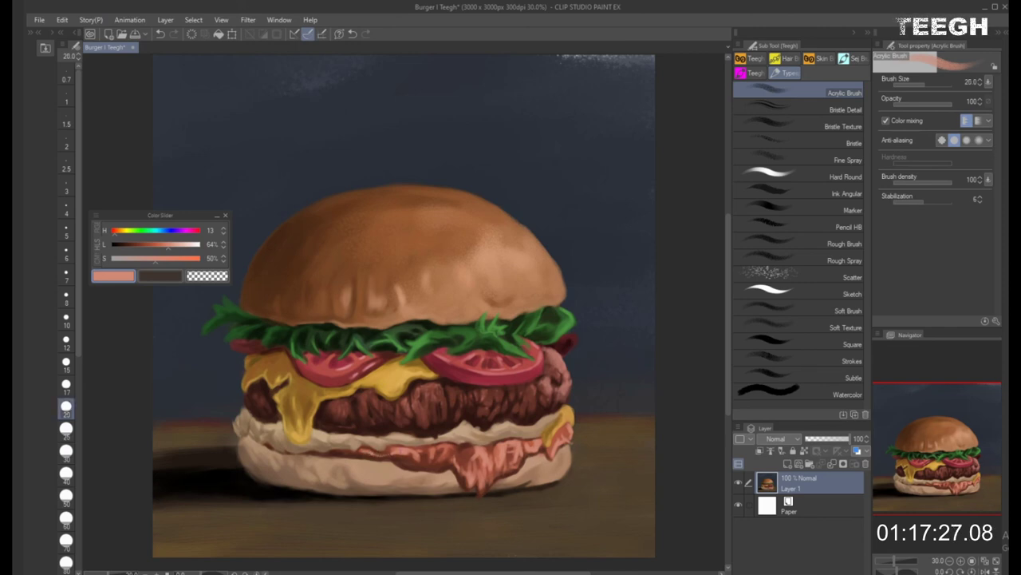
# Extend the salmon highlights along the thinner sauce left of the drip, using brush sizes 30 to 60
pyautogui.press(']')
pyautogui.press(']')
pyautogui.press(']')
pyautogui.press(']')
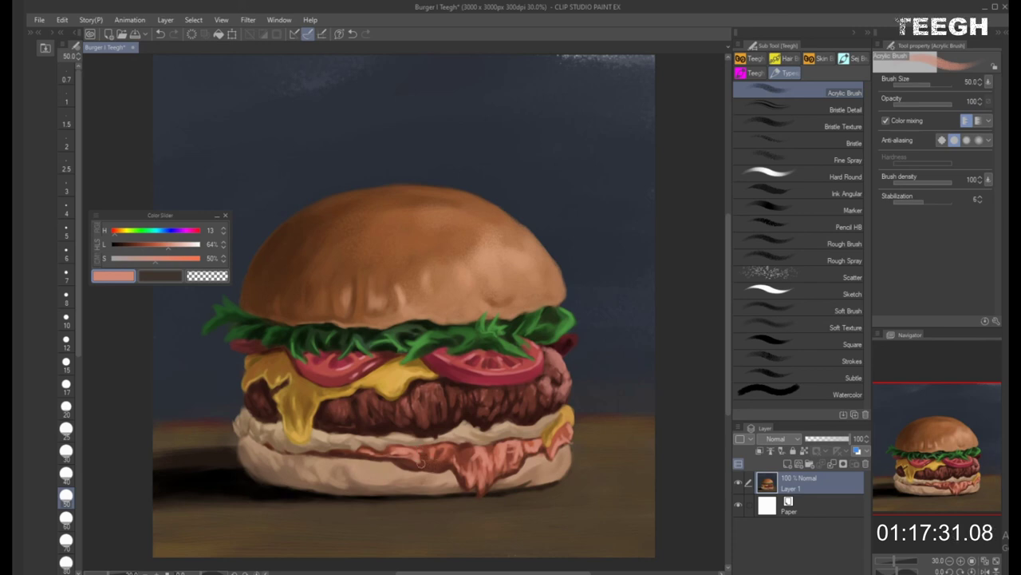
pyautogui.press('[')
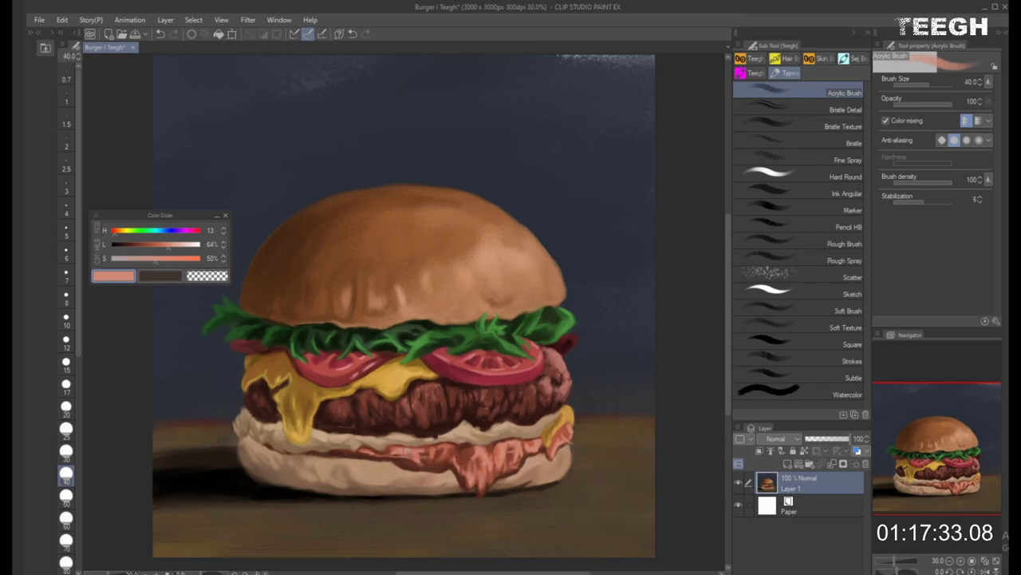
pyautogui.press(']')
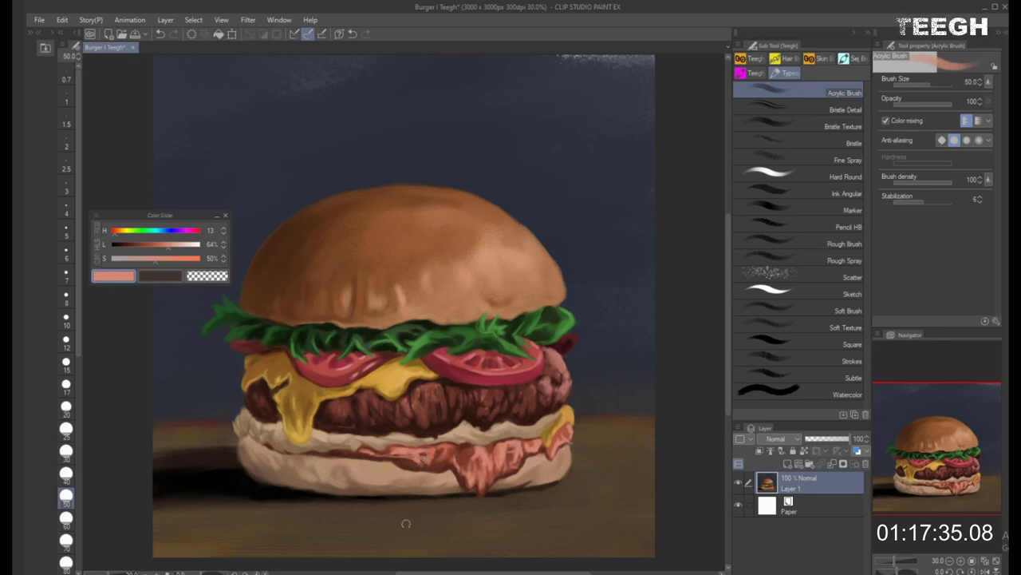
pyautogui.press('[')
pyautogui.press('[')
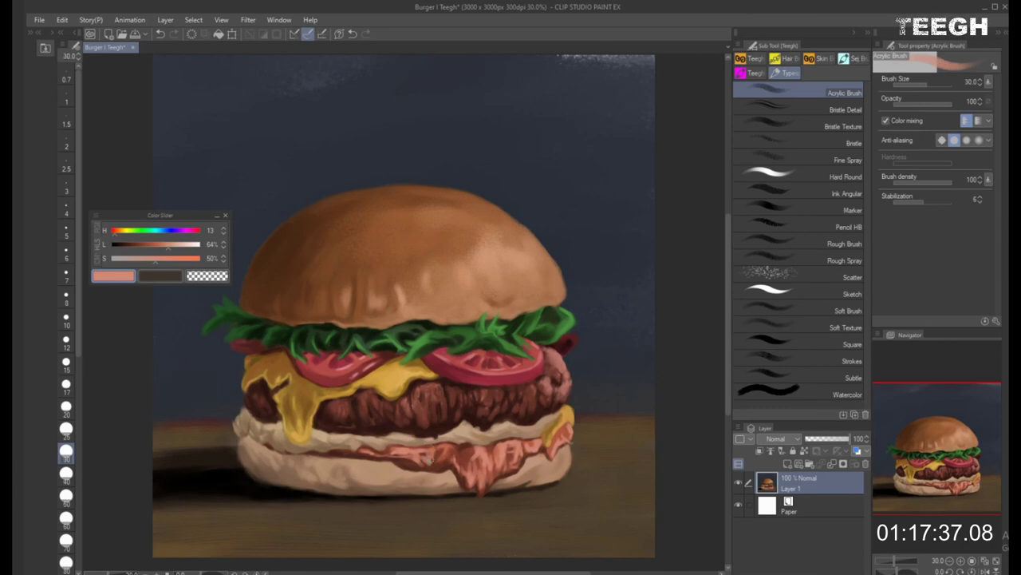
pyautogui.press(']')
pyautogui.press(']')
pyautogui.press(']')
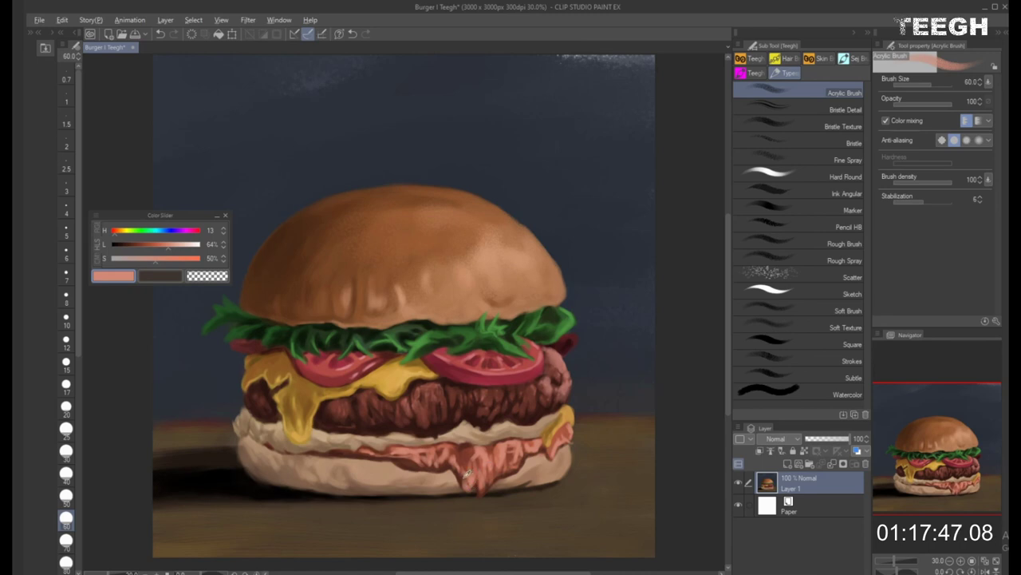
# Shade the folds of the central sauce drip with sampled mid and dark reds, reducing the brush size to 40
pyautogui.keyDown('alt'); pyautogui.click(463, 479); pyautogui.keyUp('alt')
pyautogui.keyDown('alt'); pyautogui.click(471, 477); pyautogui.keyUp('alt')
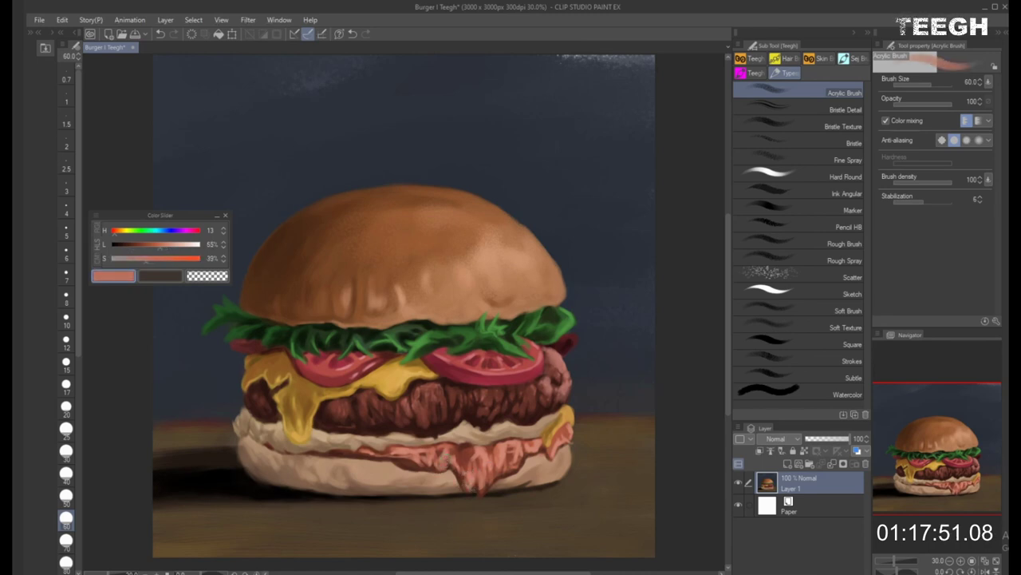
pyautogui.press('[')
pyautogui.press('[')
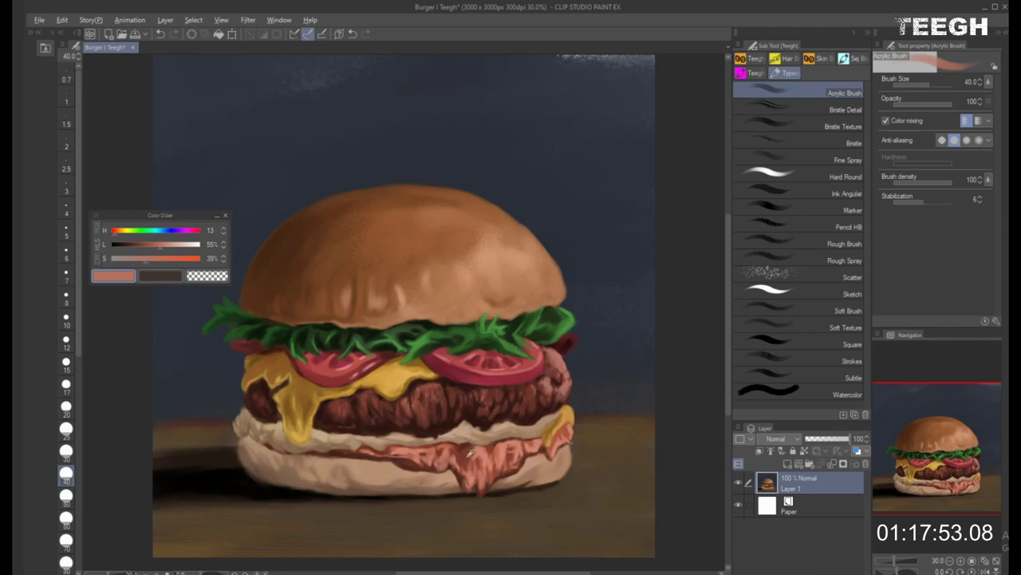
pyautogui.keyDown('alt'); pyautogui.click(478, 450); pyautogui.keyUp('alt')
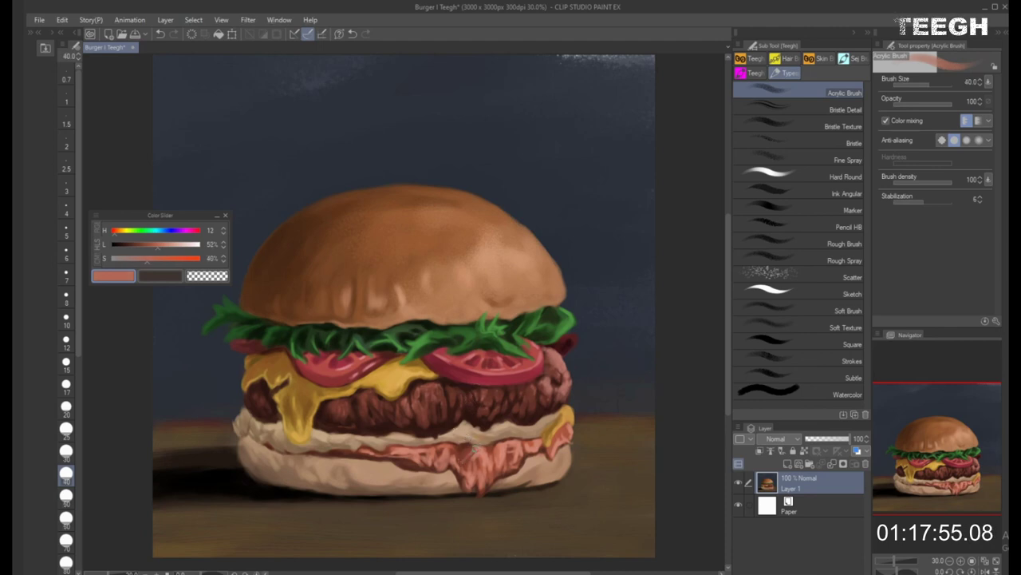
pyautogui.keyDown('alt'); pyautogui.click(470, 456); pyautogui.keyUp('alt')
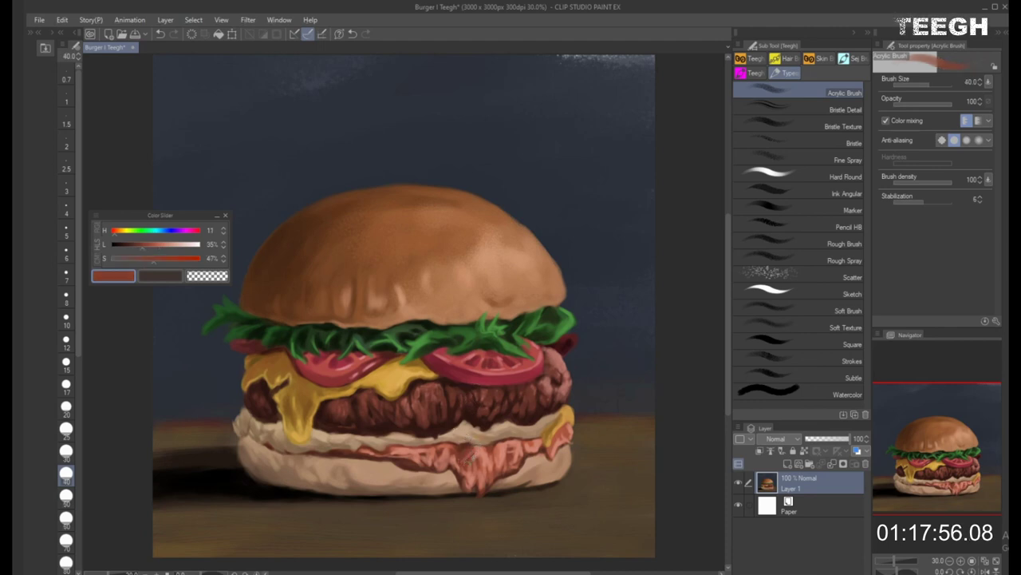
# Refine the sauce left of the central drip with sampled salmon and dark red, using brush sizes 40 to 70
pyautogui.keyDown('alt'); pyautogui.click(428, 459); pyautogui.keyUp('alt')
pyautogui.press(']')
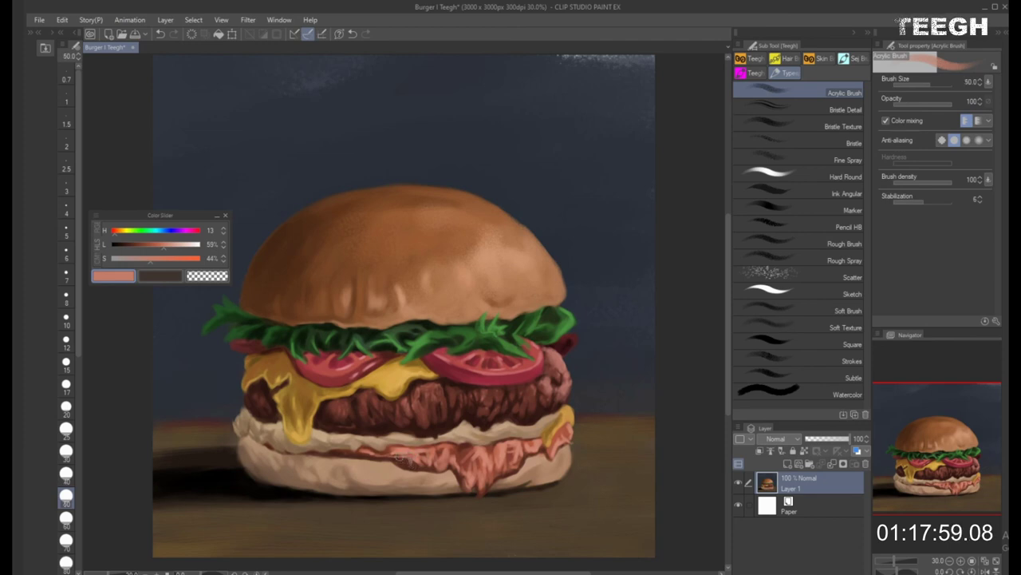
pyautogui.press('[')
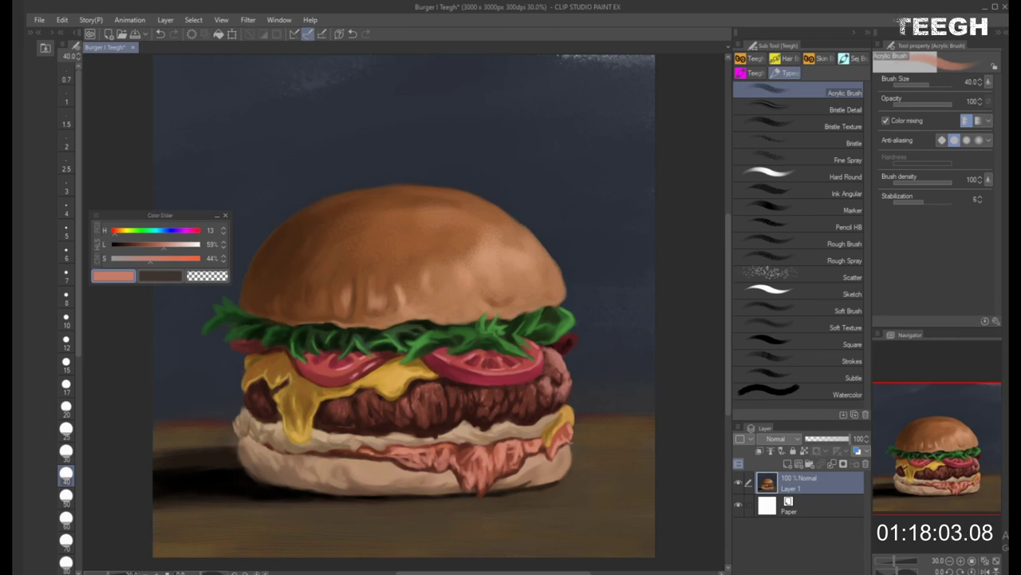
pyautogui.keyDown('alt'); pyautogui.click(398, 455); pyautogui.keyUp('alt')
pyautogui.press(']')
pyautogui.press(']')
pyautogui.keyDown('alt'); pyautogui.click(396, 457); pyautogui.keyUp('alt')
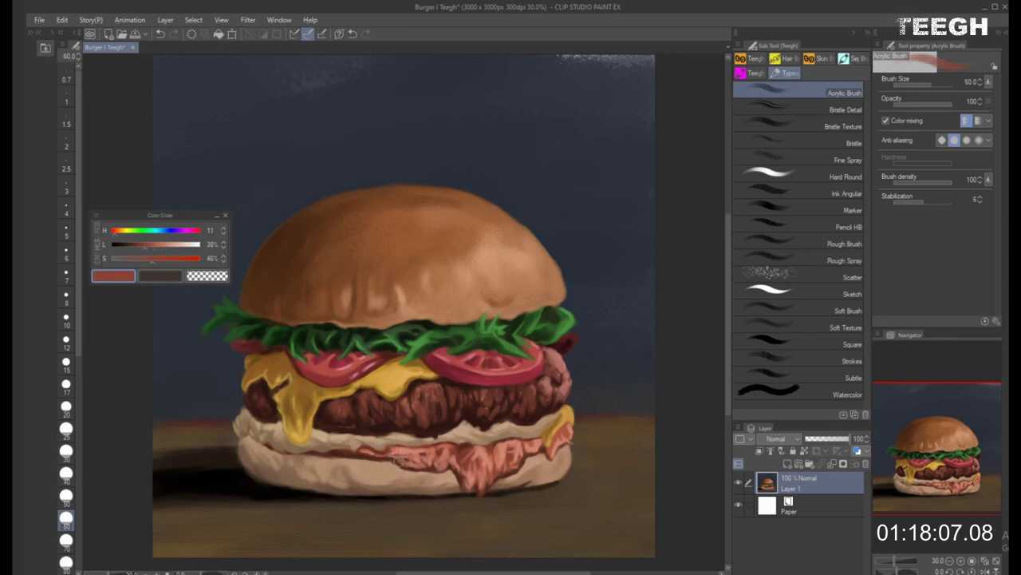
pyautogui.press(']')
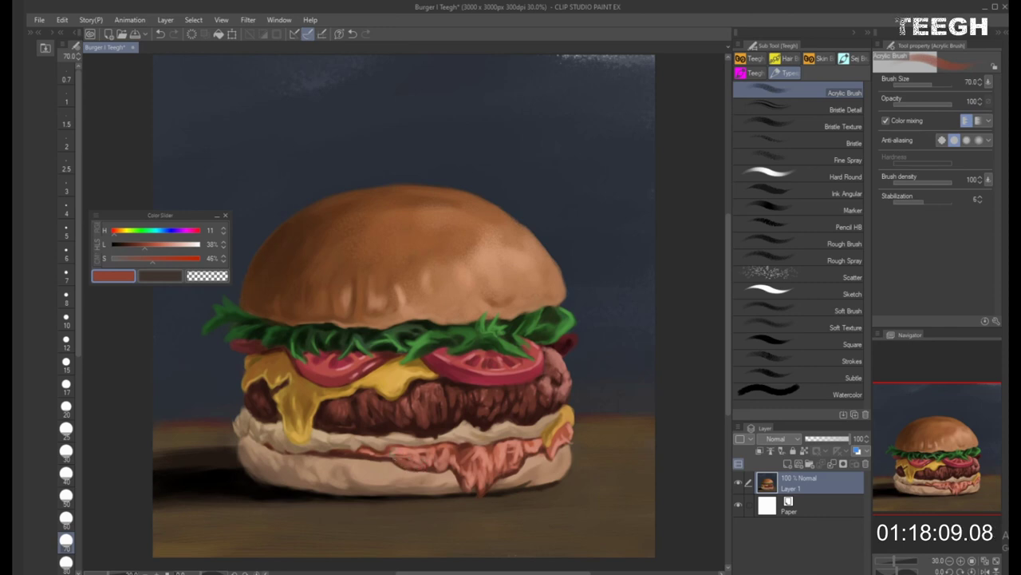
pyautogui.click(387, 454)
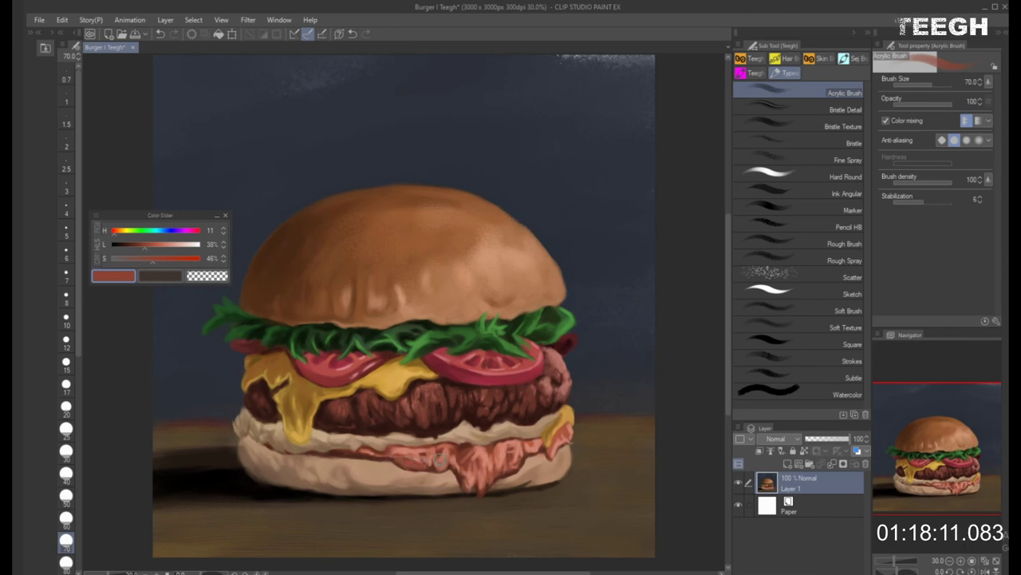
# Blend the dark red shading along the central sauce drip and the thin sauce beside it, using brush sizes 60 to 80
pyautogui.press(']')
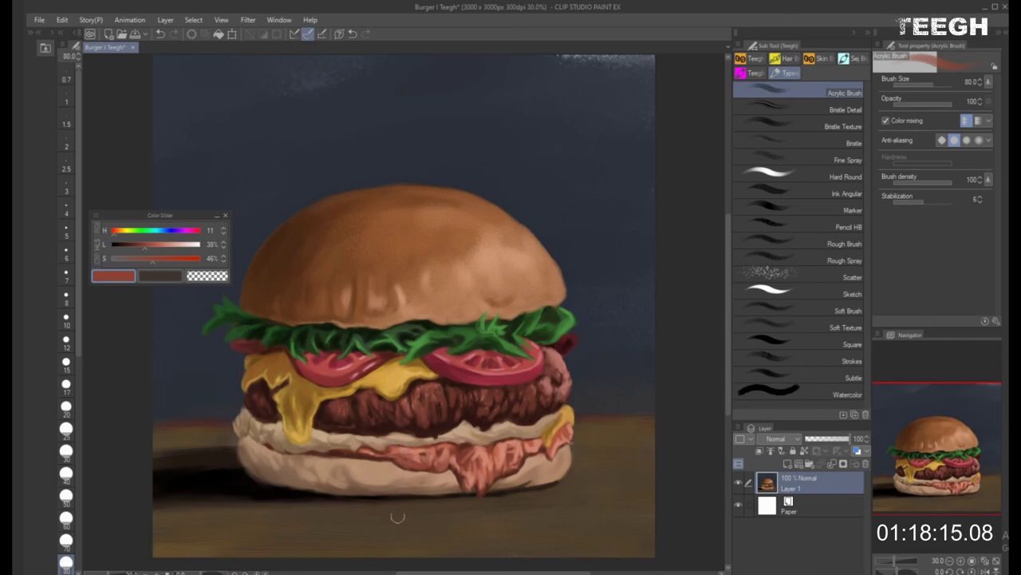
pyautogui.press('[')
pyautogui.press(']')
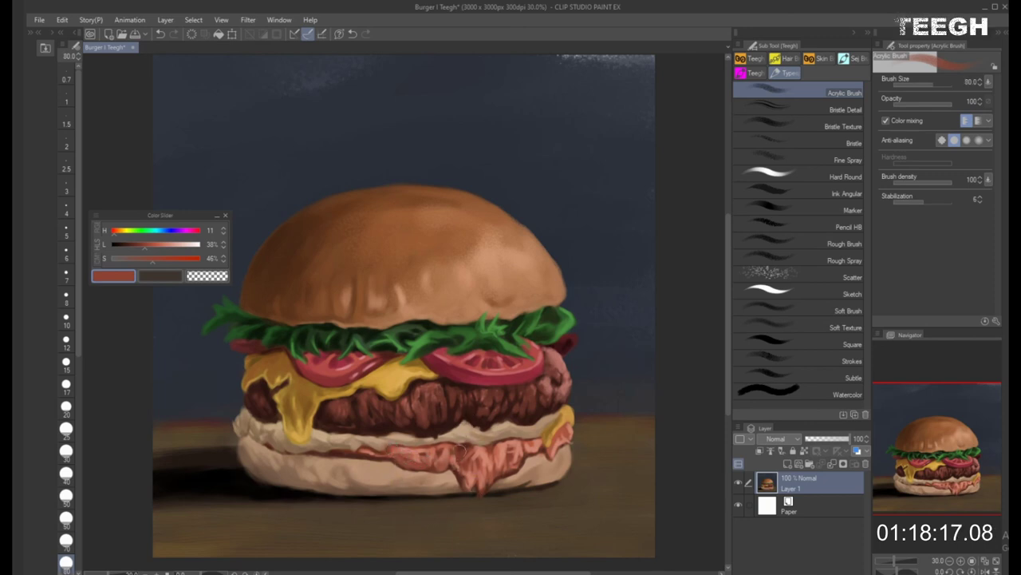
pyautogui.press('[')
pyautogui.press('[')
pyautogui.press(']')
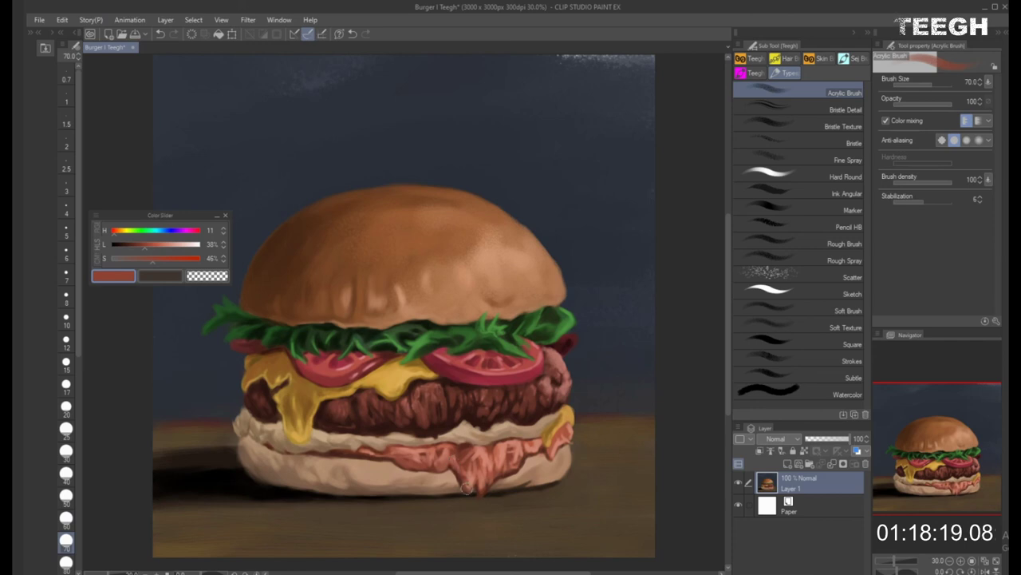
pyautogui.press(']')
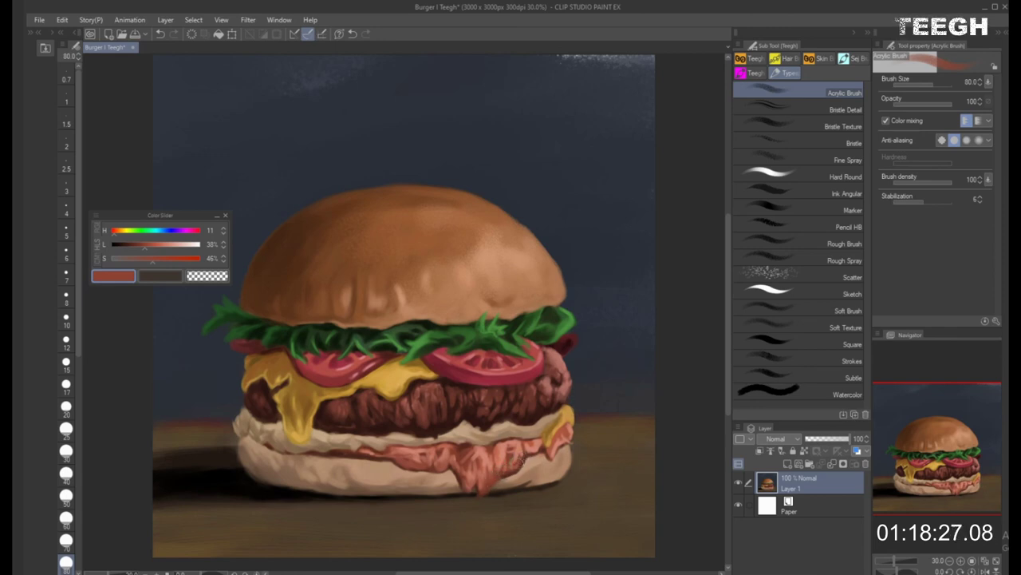
pyautogui.press('[')
pyautogui.press('[')
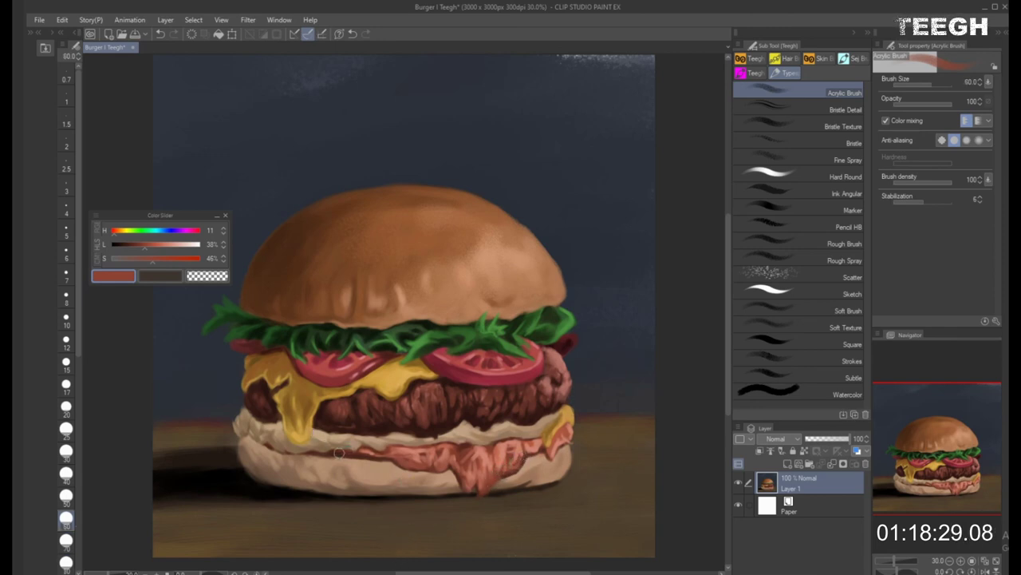
# Shade the thin sauce's left end beneath the cheese drip with sampled dark brown and tan, reducing the brush size to 40
pyautogui.keyDown('alt'); pyautogui.click(317, 450); pyautogui.keyUp('alt')
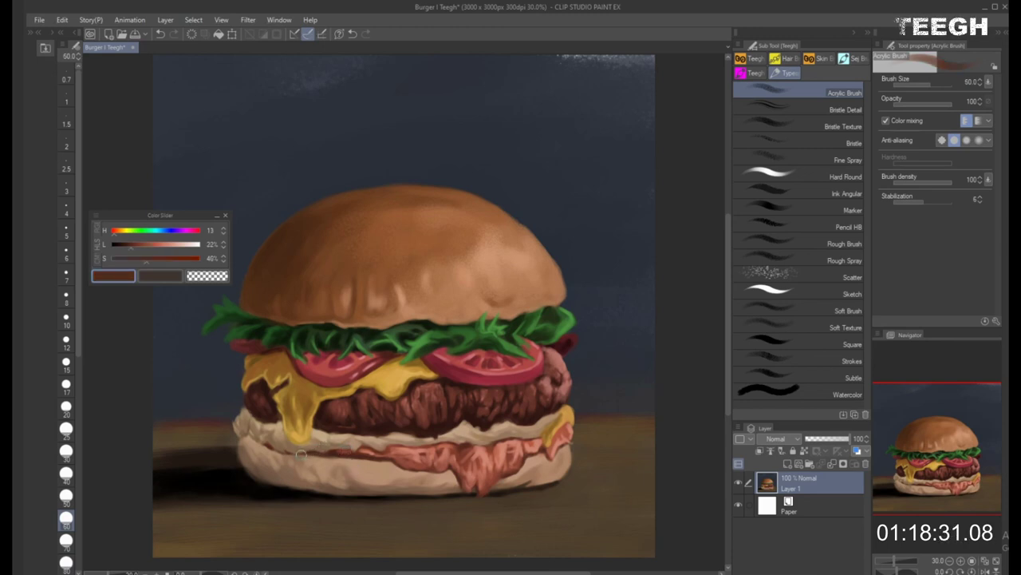
pyautogui.press('[')
pyautogui.press('[')
pyautogui.moveTo(312, 452); pyautogui.dragTo(282, 448)
pyautogui.keyDown('alt'); pyautogui.click(296, 449); pyautogui.keyUp('alt')
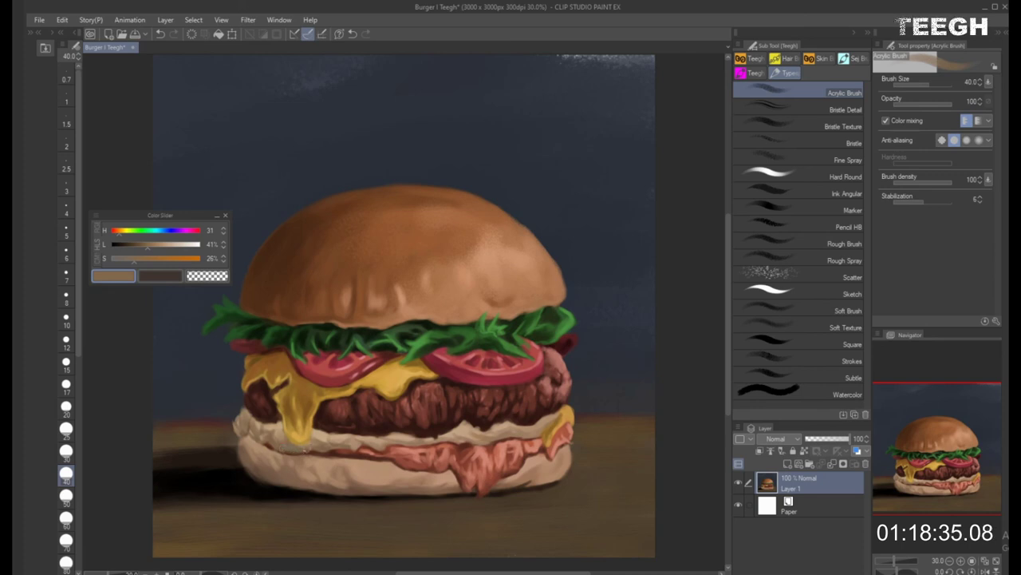
# Refine the lower bun's cream rim with sampled tan tones, using brush sizes 40 to 50
pyautogui.keyDown('alt'); pyautogui.click(247, 412); pyautogui.keyUp('alt')
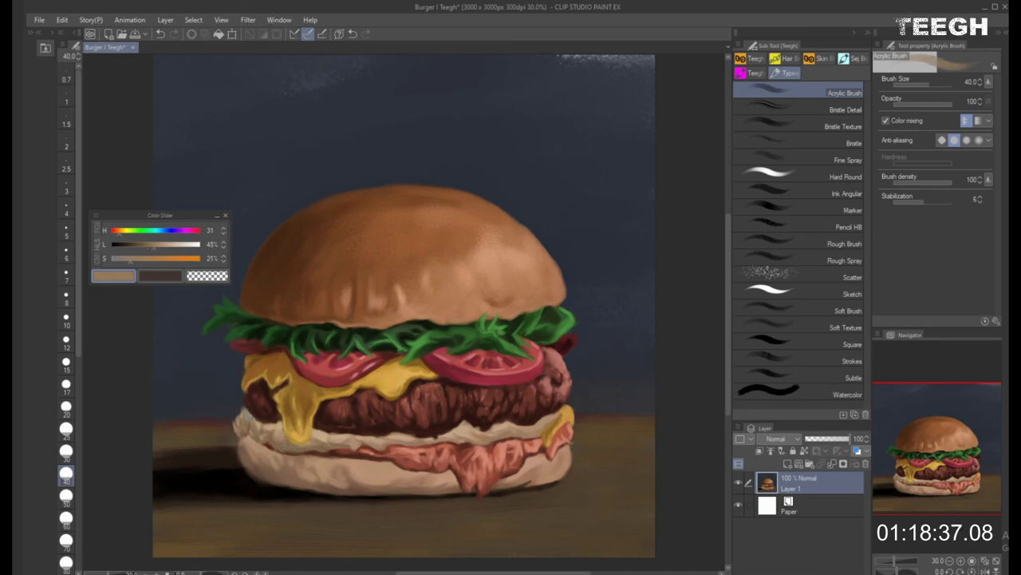
pyautogui.keyDown('alt'); pyautogui.click(262, 417); pyautogui.keyUp('alt')
pyautogui.press(']')
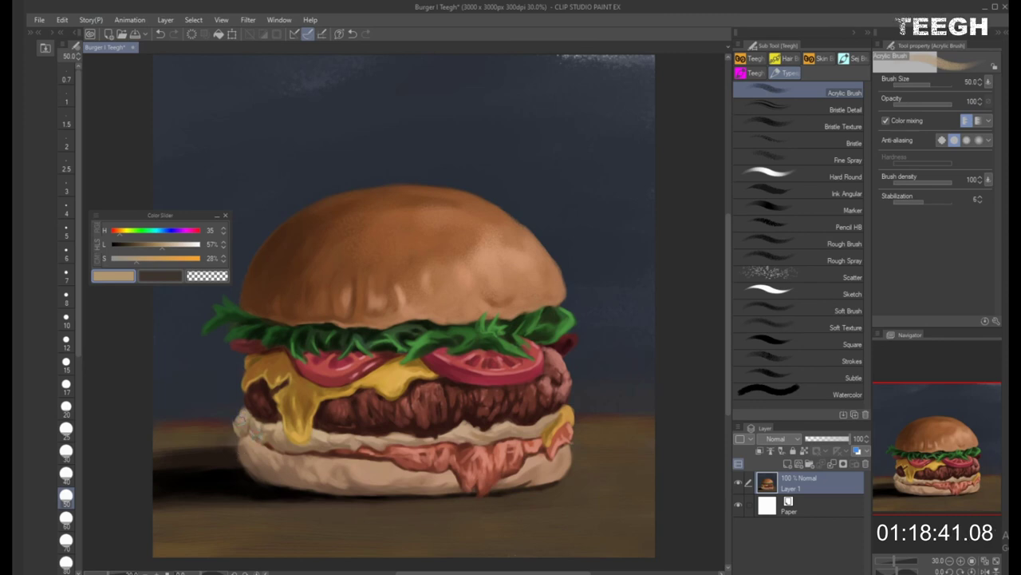
pyautogui.keyDown('alt'); pyautogui.click(555, 402); pyautogui.keyUp('alt')
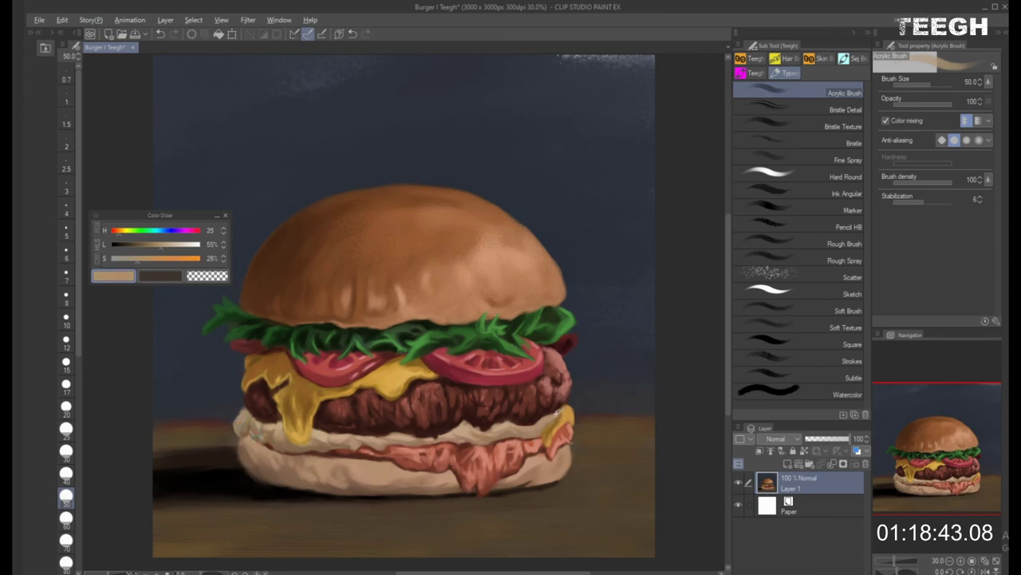
# Sample the cheese yellow, lighten it to 69% luminosity, and paint highlights on the melted cheese with brush sizes 25 to 40
pyautogui.keyDown('alt'); pyautogui.click(552, 415); pyautogui.keyUp('alt')
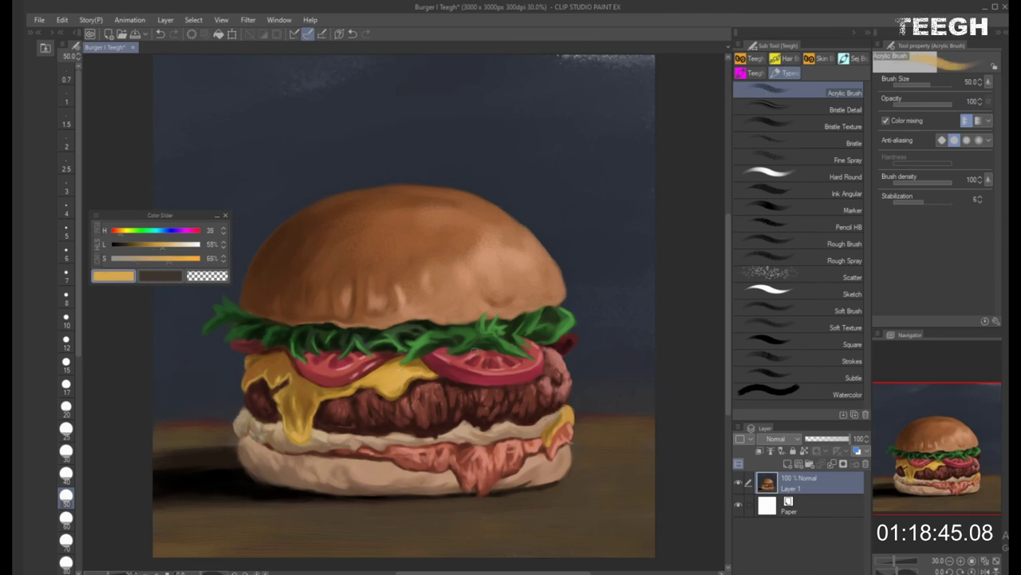
pyautogui.moveTo(163, 245); pyautogui.dragTo(172, 246)
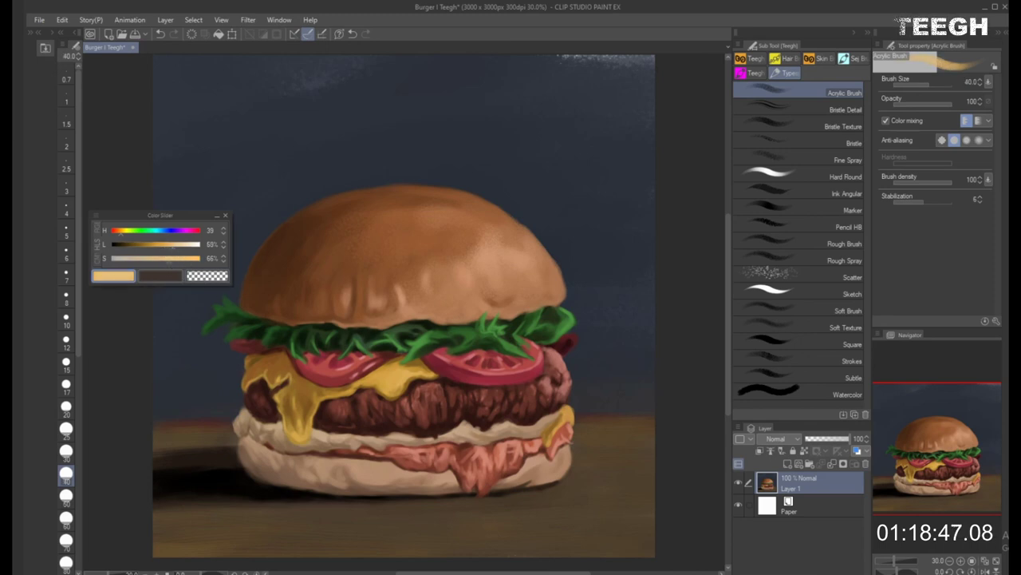
pyautogui.click(67, 405)
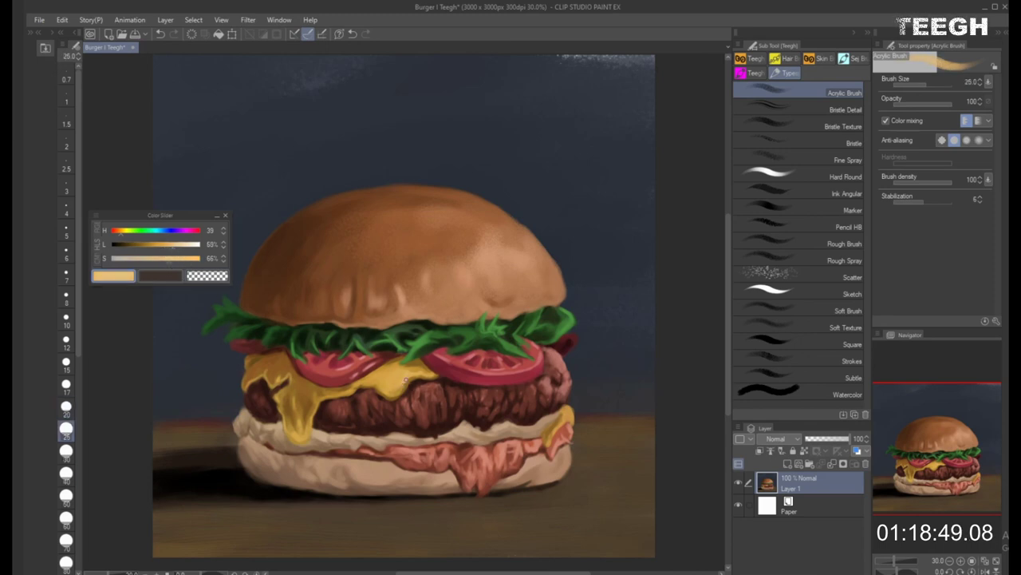
pyautogui.click(66, 450)
pyautogui.press('[')
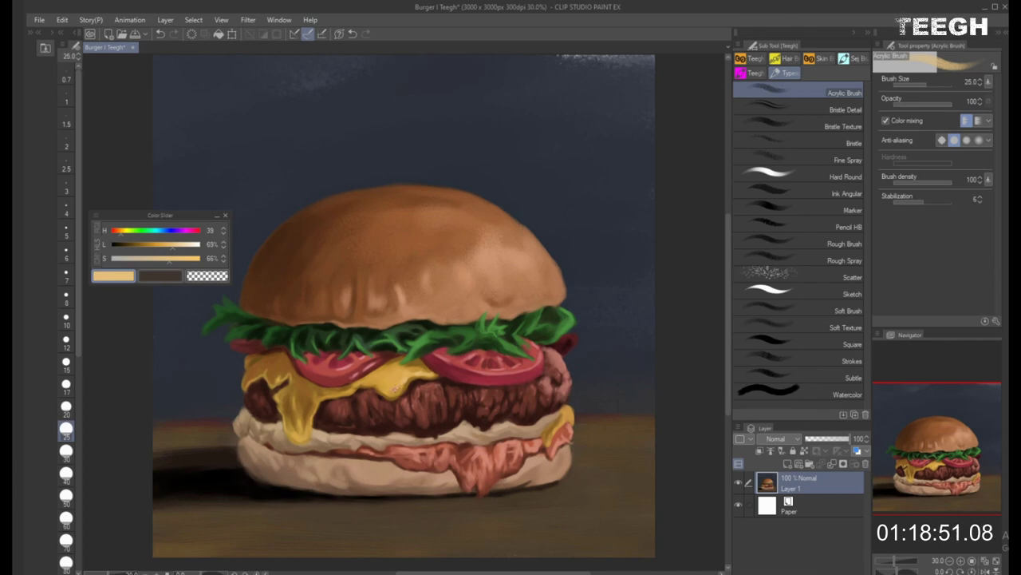
pyautogui.press(']')
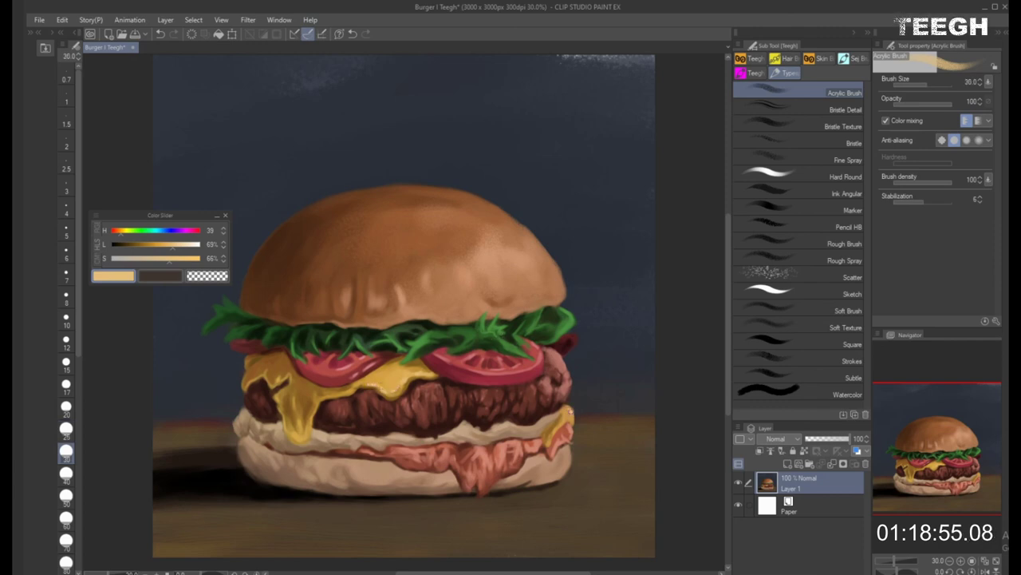
pyautogui.press(']')
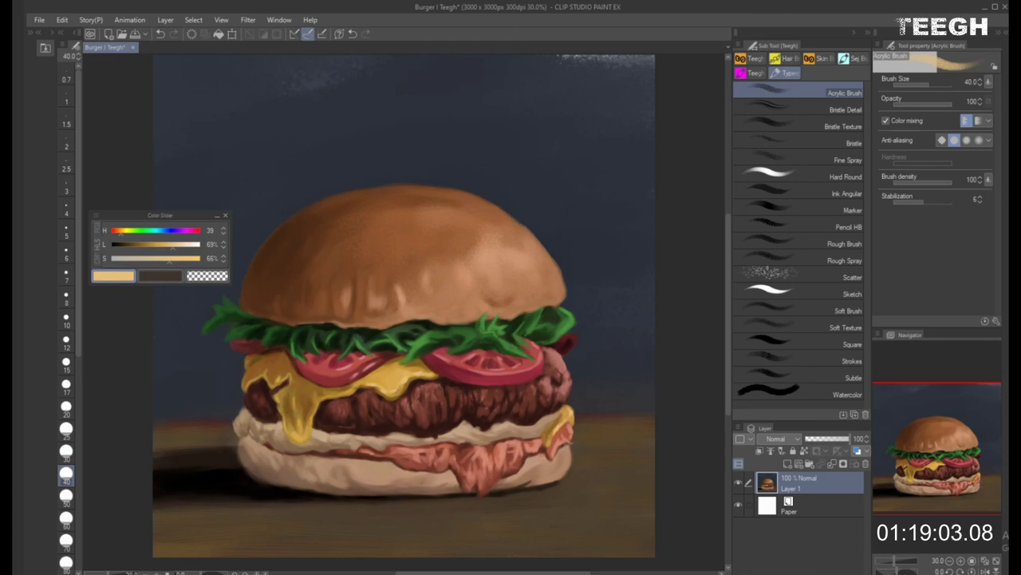
pyautogui.moveTo(301, 418)
pyautogui.mouseDown()
pyautogui.moveTo(305, 430)
pyautogui.moveTo(333, 394)
pyautogui.mouseUp()
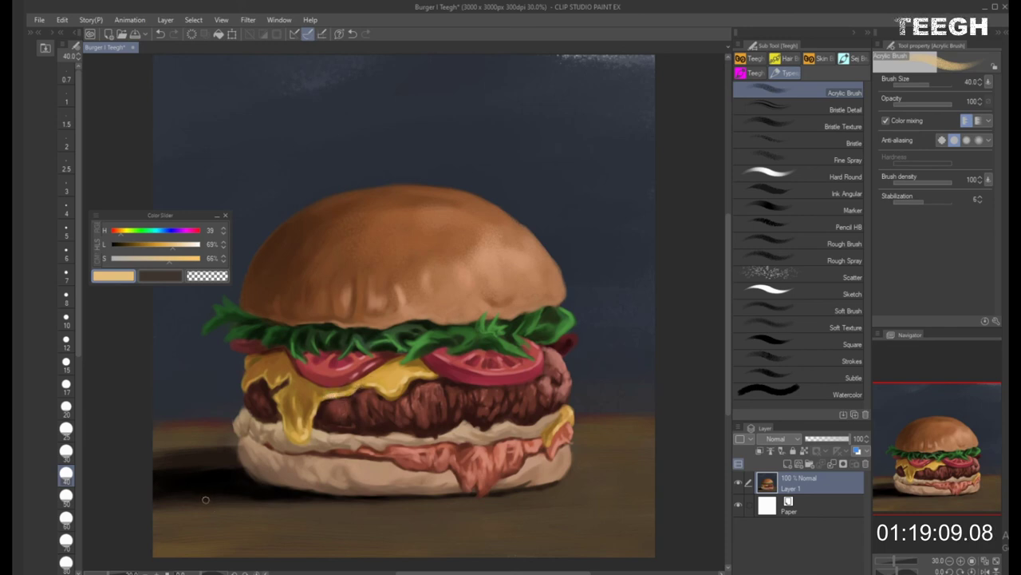
# Blend sampled brown tones into the bottom bun right of the sauce drip, raising the brush size to 50
pyautogui.keyDown('alt'); pyautogui.click(391, 474); pyautogui.keyUp('alt')
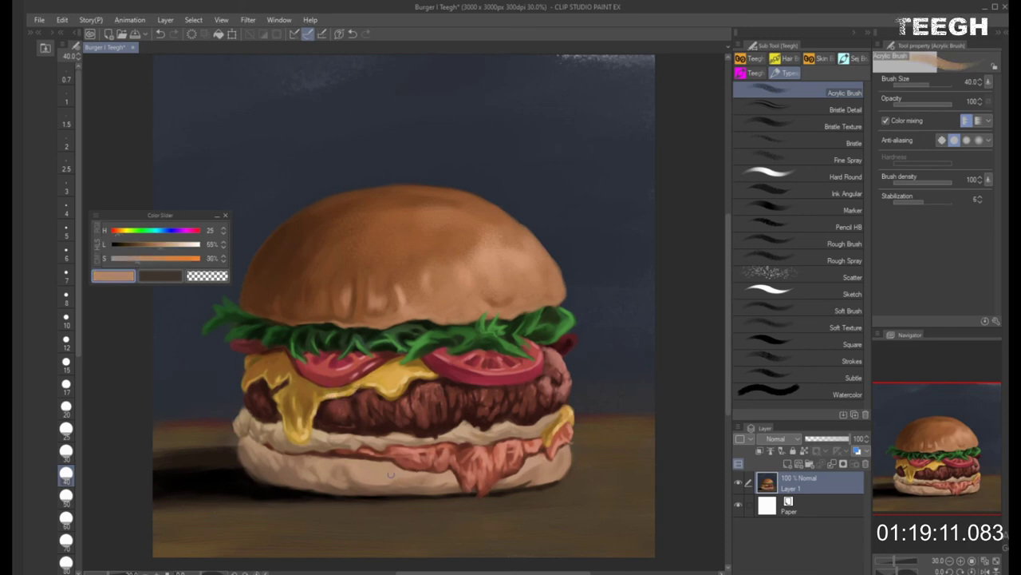
pyautogui.keyDown('alt'); pyautogui.click(517, 481); pyautogui.keyUp('alt')
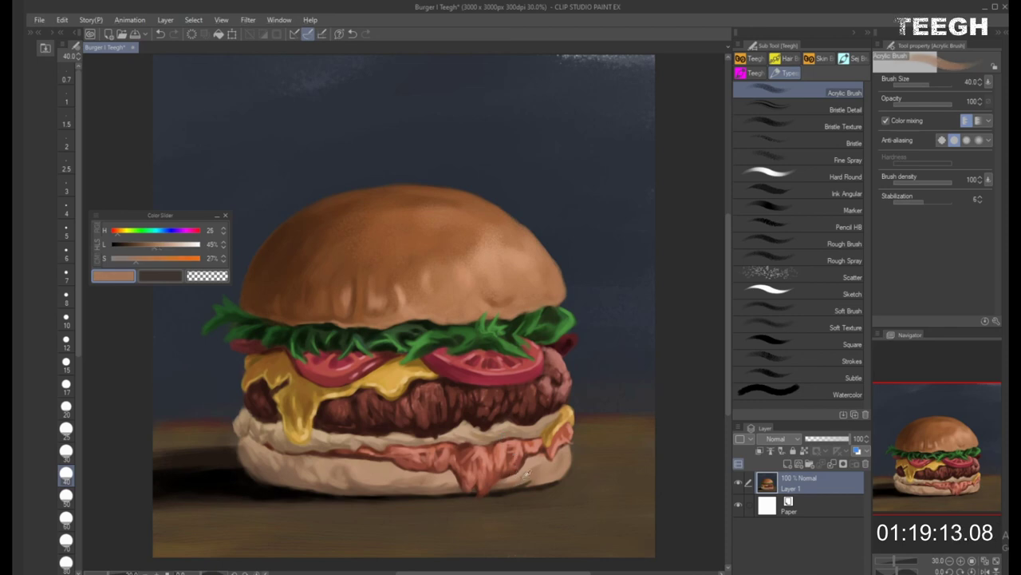
pyautogui.press(']')
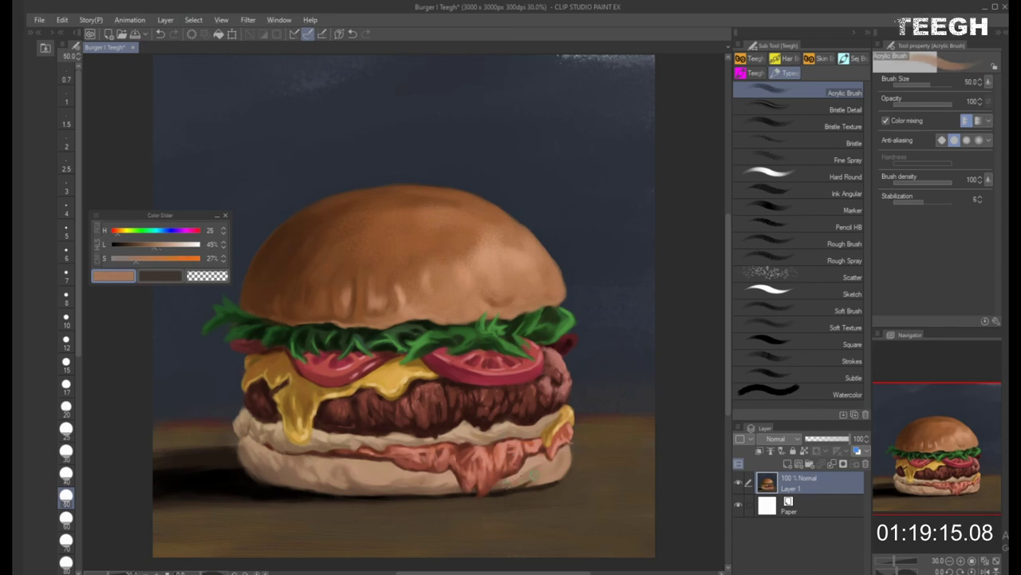
pyautogui.keyDown('alt'); pyautogui.click(533, 477); pyautogui.keyUp('alt')
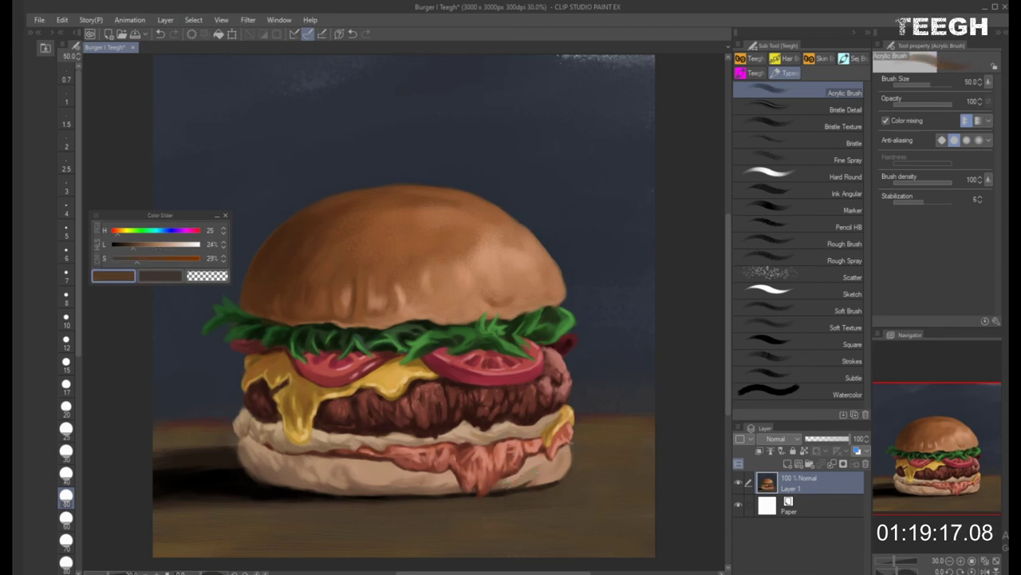
pyautogui.keyDown('alt'); pyautogui.click(534, 477); pyautogui.keyUp('alt')
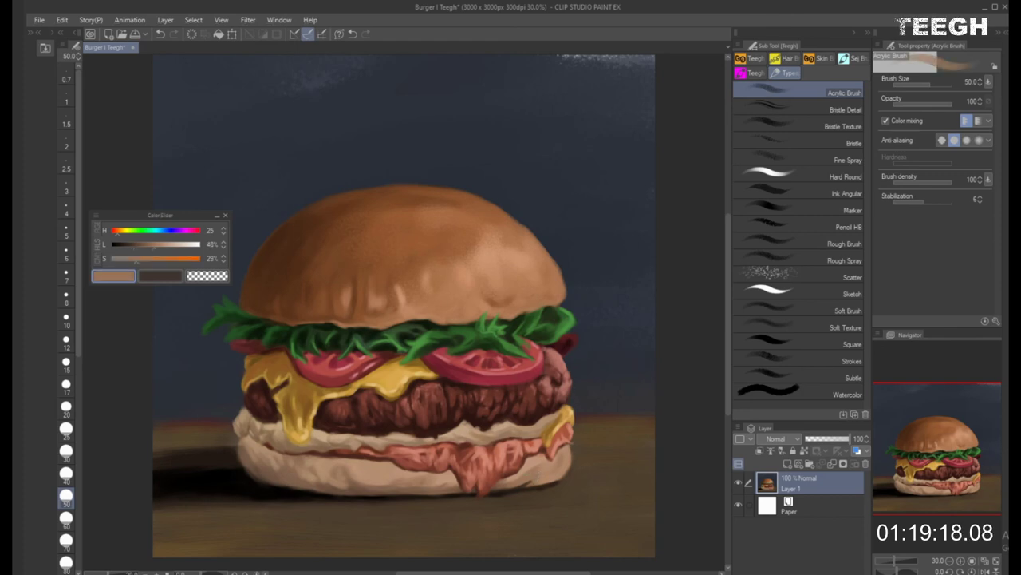
# Darken the sampled brown to 37% luminosity and shade the bottom bun beside the sauce drip with brush sizes 25 to 50
pyautogui.click(144, 246)
pyautogui.press('[')
pyautogui.press('[')
pyautogui.press('[')
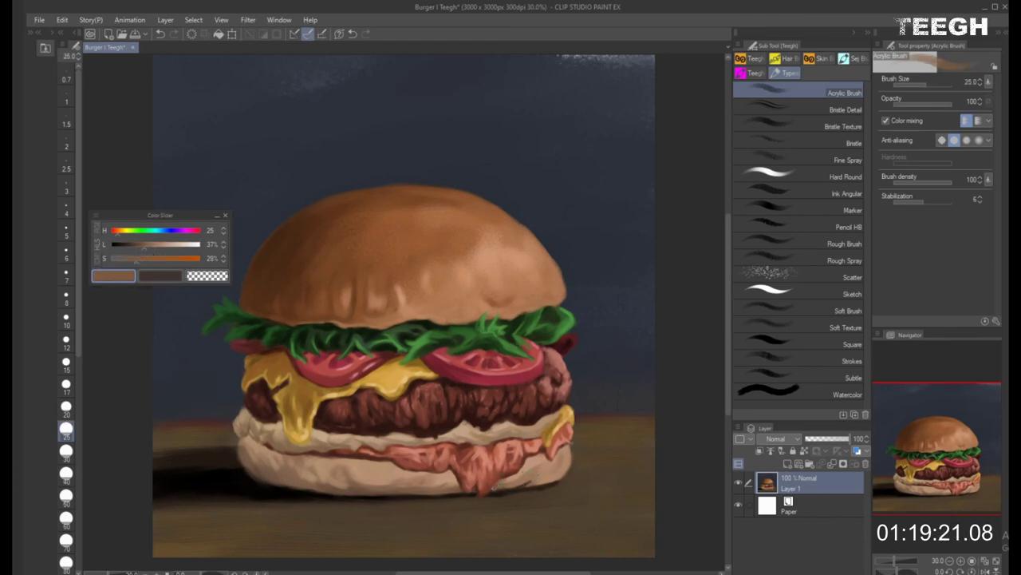
pyautogui.press(']')
pyautogui.press(']')
pyautogui.press(']')
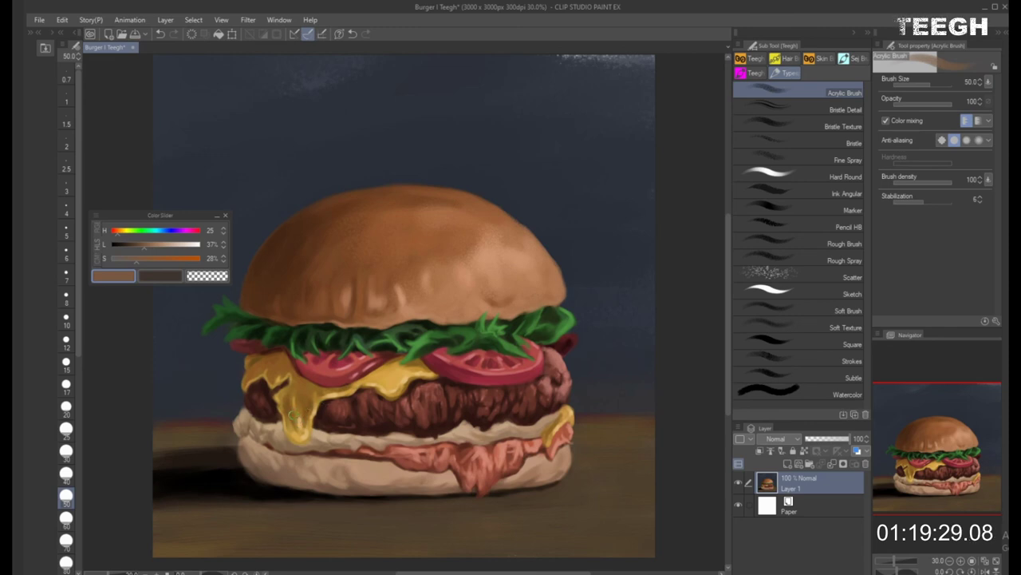
# Refine the sauce drip's right edge and the thin sauce's left end with sampled reds, using brush sizes 25 to 40
pyautogui.keyDown('alt'); pyautogui.click(505, 471); pyautogui.keyUp('alt')
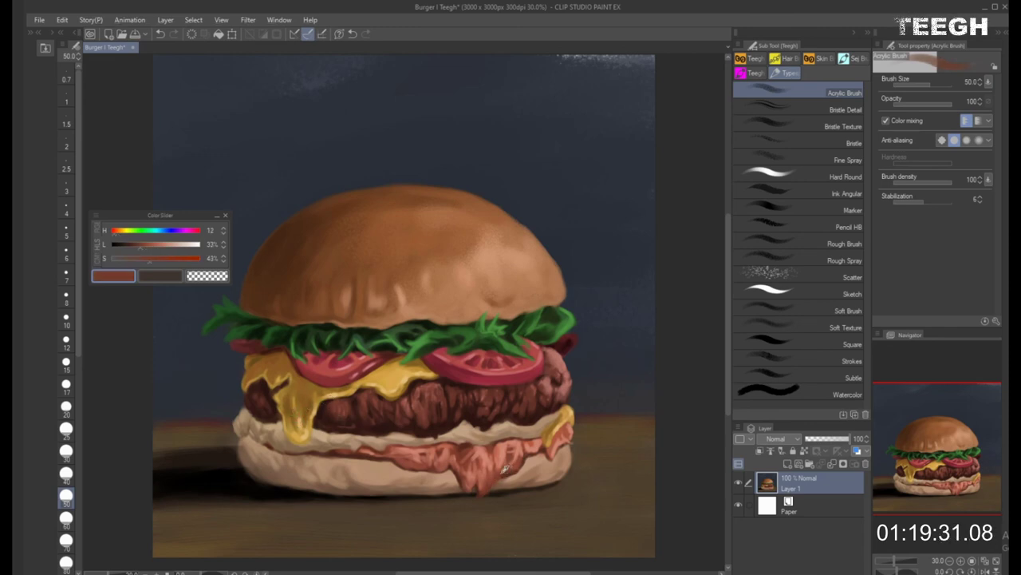
pyautogui.keyDown('alt'); pyautogui.click(497, 476); pyautogui.keyUp('alt')
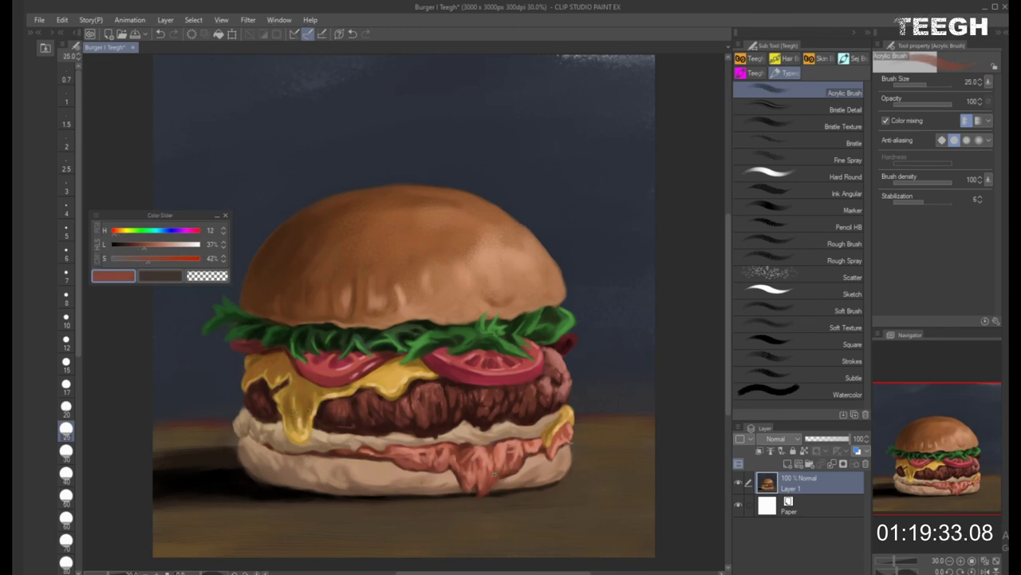
pyautogui.press('[')
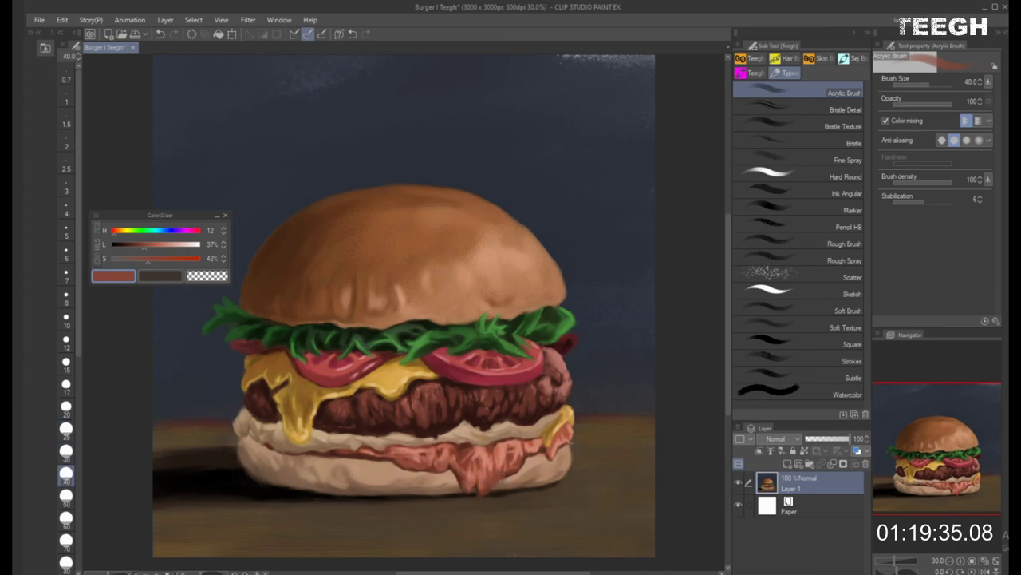
# Smooth the left side of the bottom bun with sampled tans, using brush sizes 40 to 50
pyautogui.keyDown('alt'); pyautogui.click(264, 462); pyautogui.keyUp('alt')
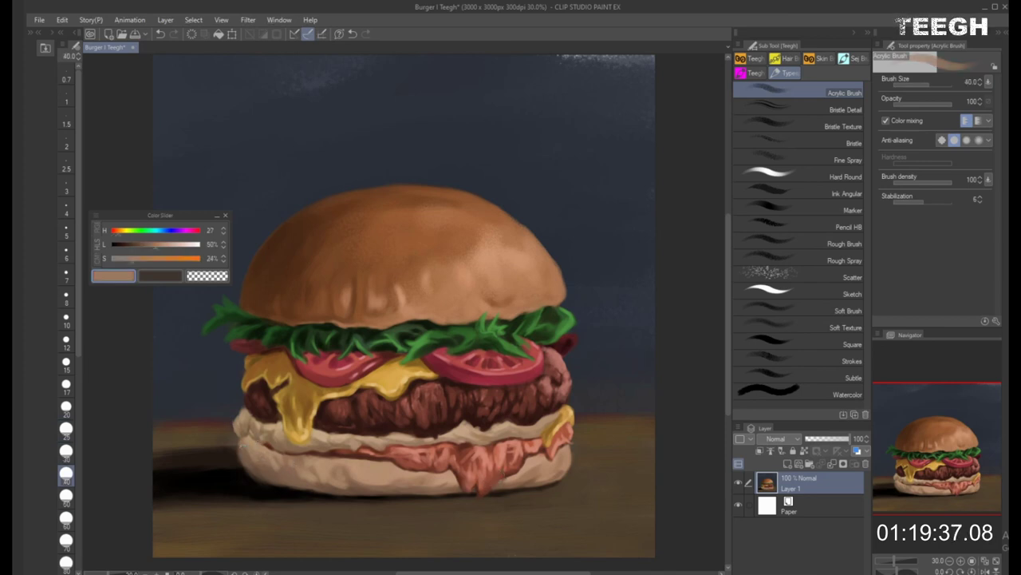
pyautogui.keyDown('alt'); pyautogui.click(309, 472); pyautogui.keyUp('alt')
pyautogui.press(']')
pyautogui.press(']')
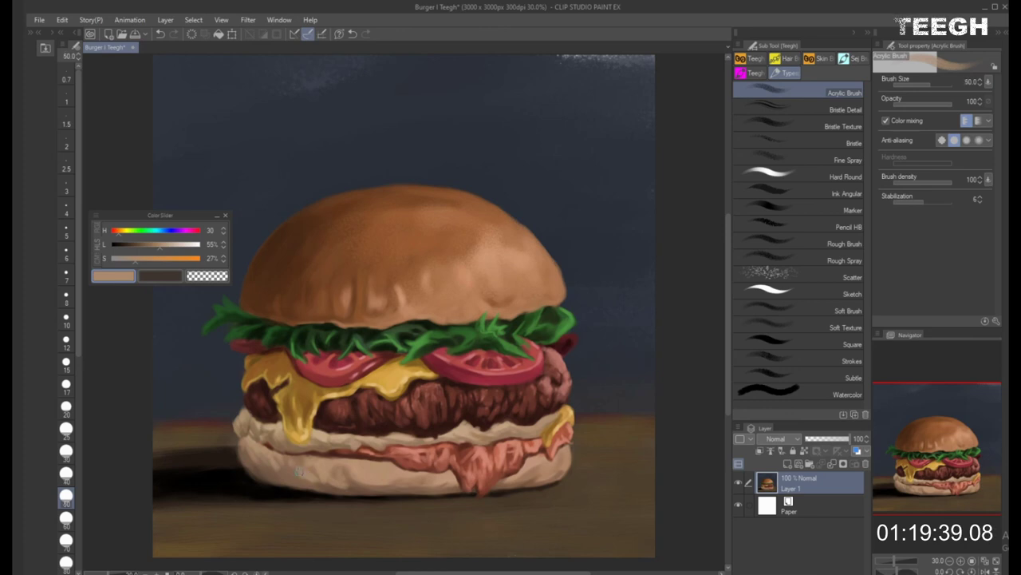
pyautogui.press('[')
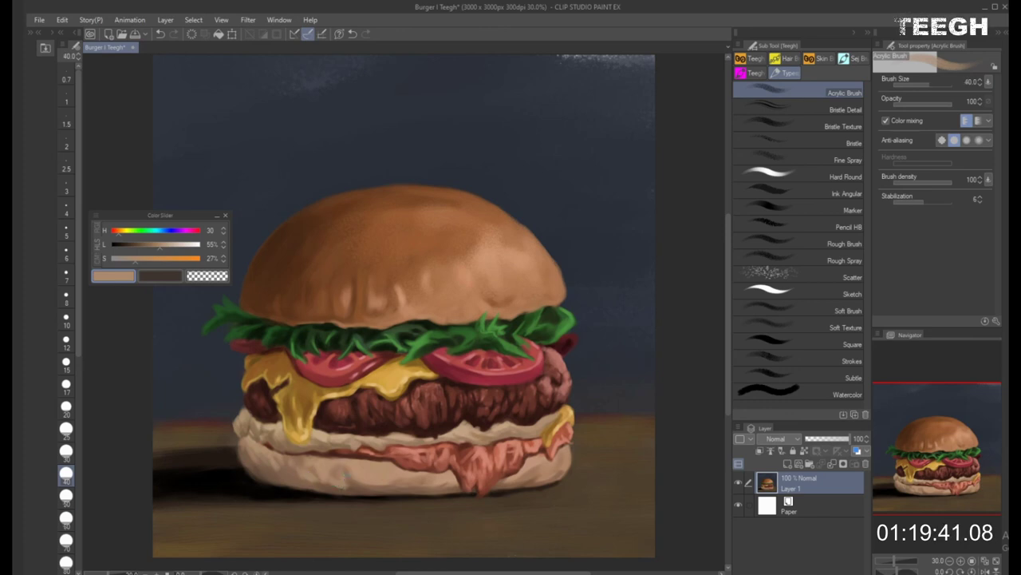
# Smooth the underside of the bottom bun below the thin sauce with sampled tans, using brush sizes 60 to 70
pyautogui.press(']')
pyautogui.press(']')
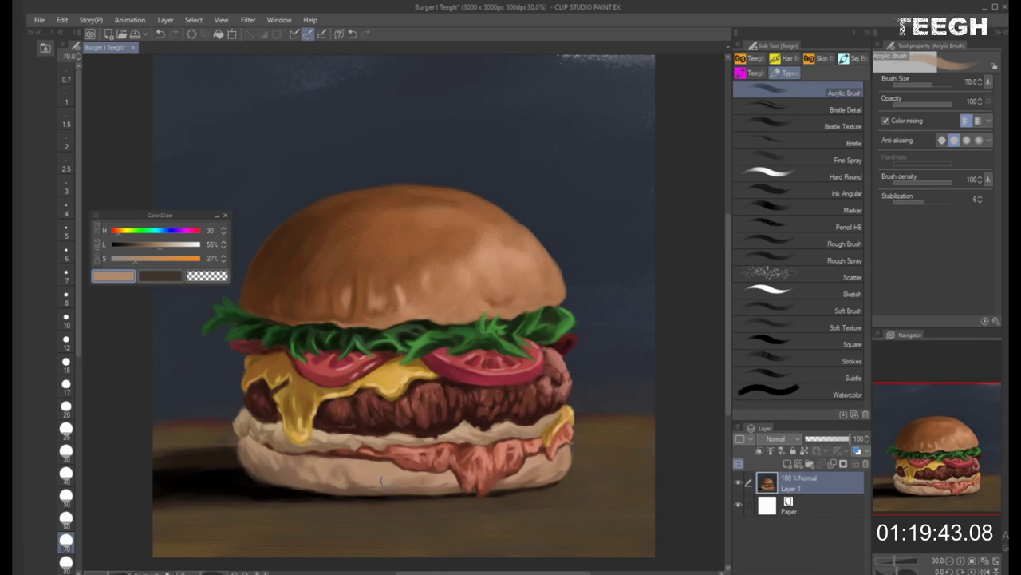
pyautogui.keyDown('alt'); pyautogui.click(378, 483); pyautogui.keyUp('alt')
pyautogui.keyDown('alt'); pyautogui.click(355, 486); pyautogui.keyUp('alt')
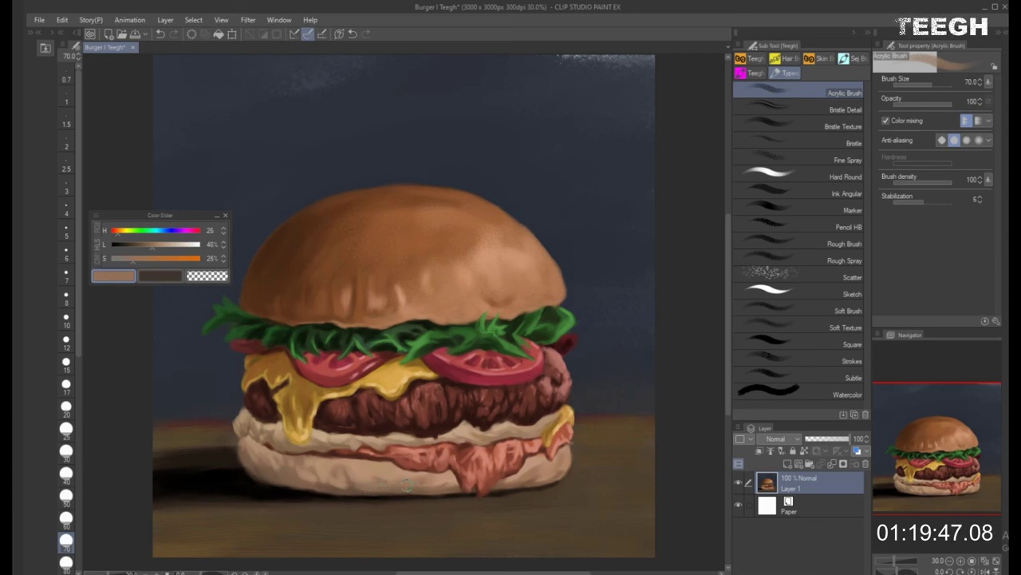
pyautogui.keyDown('alt'); pyautogui.click(410, 466); pyautogui.keyUp('alt')
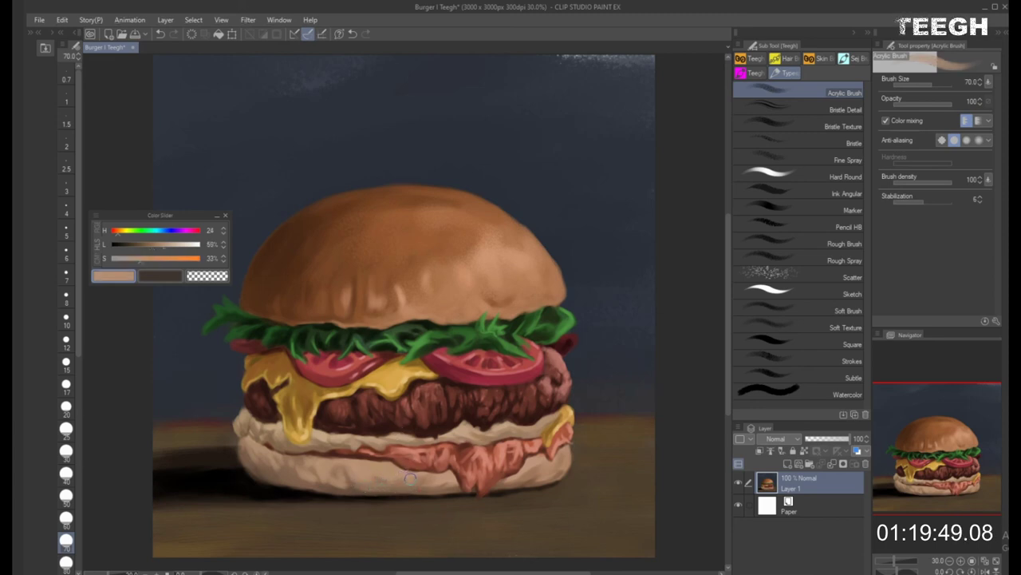
pyautogui.press('[')
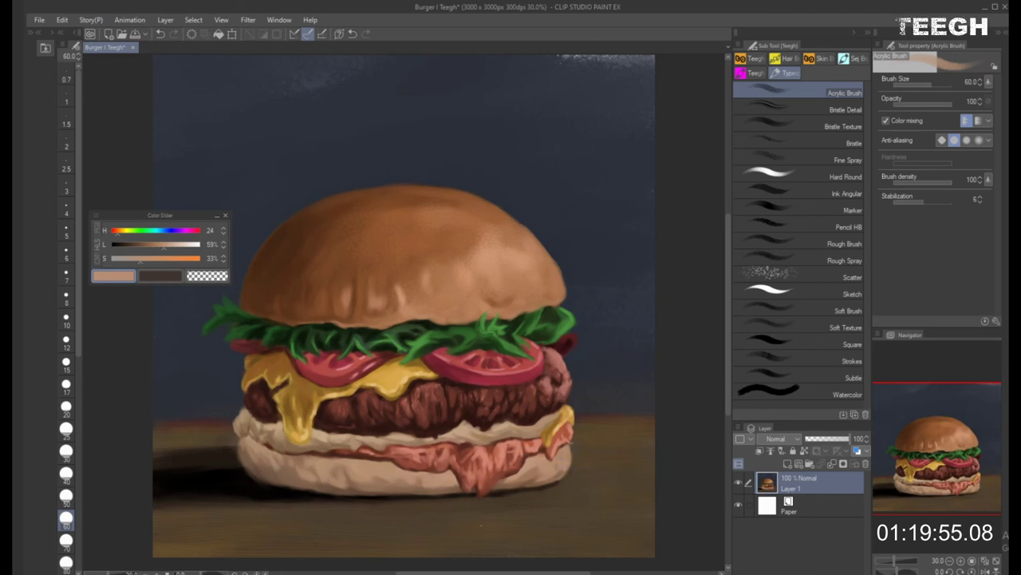
# Darken the contact shadow along the bottom bun's lower-left edge with a sampled near-black, using brush sizes 30 to 50
pyautogui.keyDown('alt'); pyautogui.click(239, 485); pyautogui.keyUp('alt')
pyautogui.press('[')
pyautogui.press('[')
pyautogui.press('[')
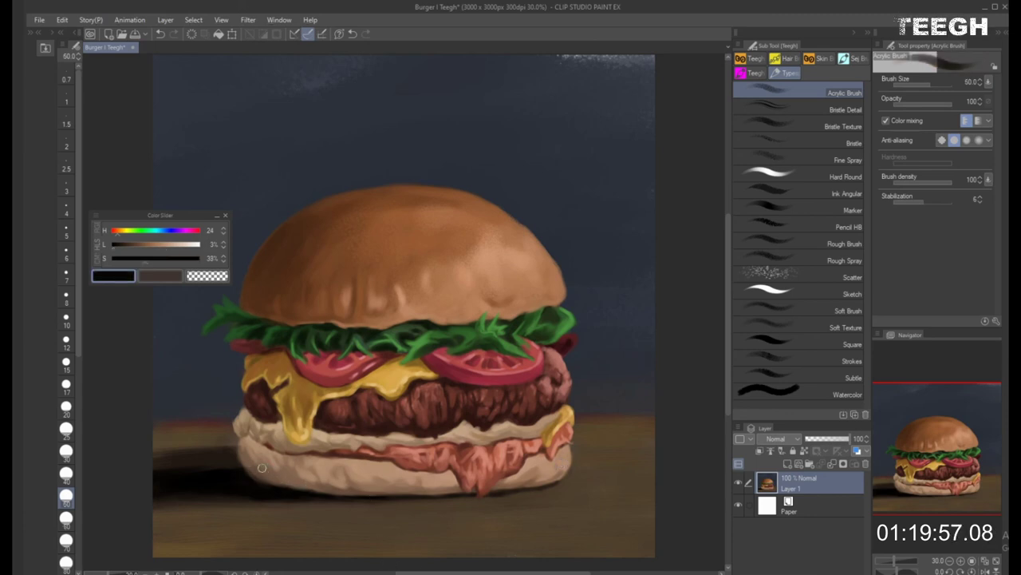
pyautogui.press(']')
pyautogui.press(']')
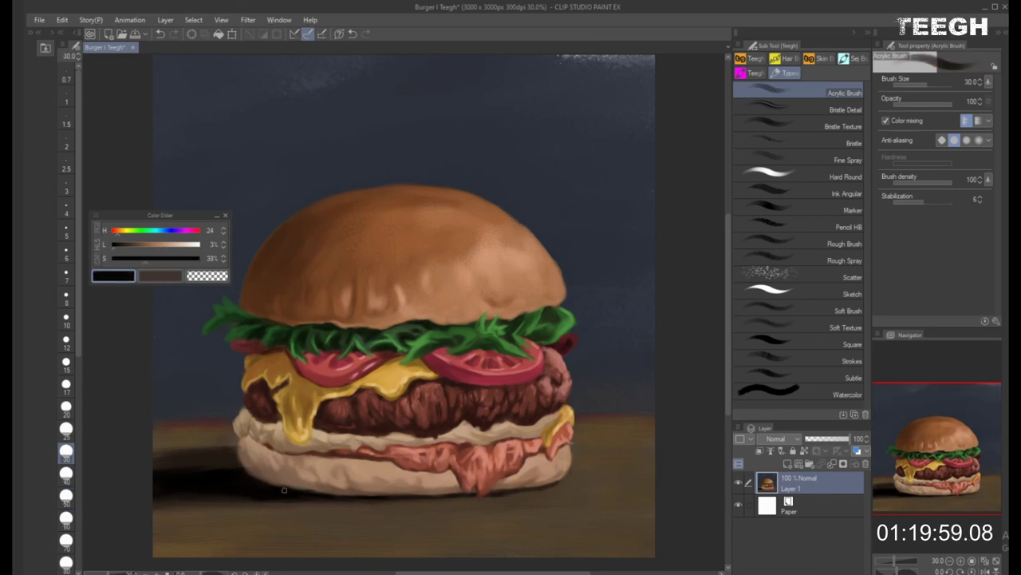
# Deepen the cast shadow immediately left of the bottom bun with sampled black at brush size 80
pyautogui.keyDown('alt'); pyautogui.click(226, 475); pyautogui.keyUp('alt')
pyautogui.press(']')
pyautogui.press(']')
pyautogui.press(']')
pyautogui.press(']')
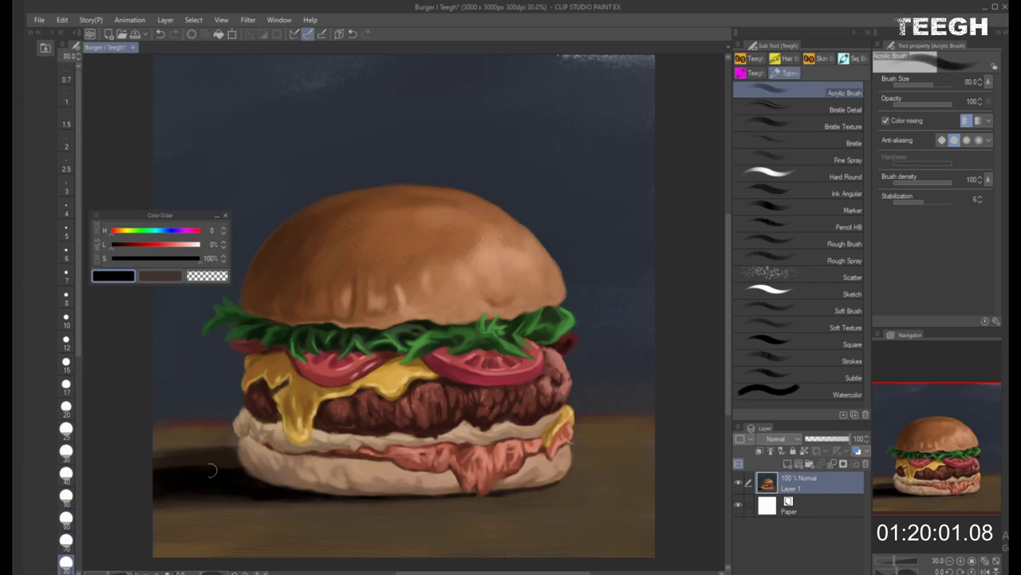
# Soften the far left end of the cast shadow with a sampled dark brown, using brush sizes 100 to 250
pyautogui.keyDown('alt'); pyautogui.click(159, 463); pyautogui.keyUp('alt')
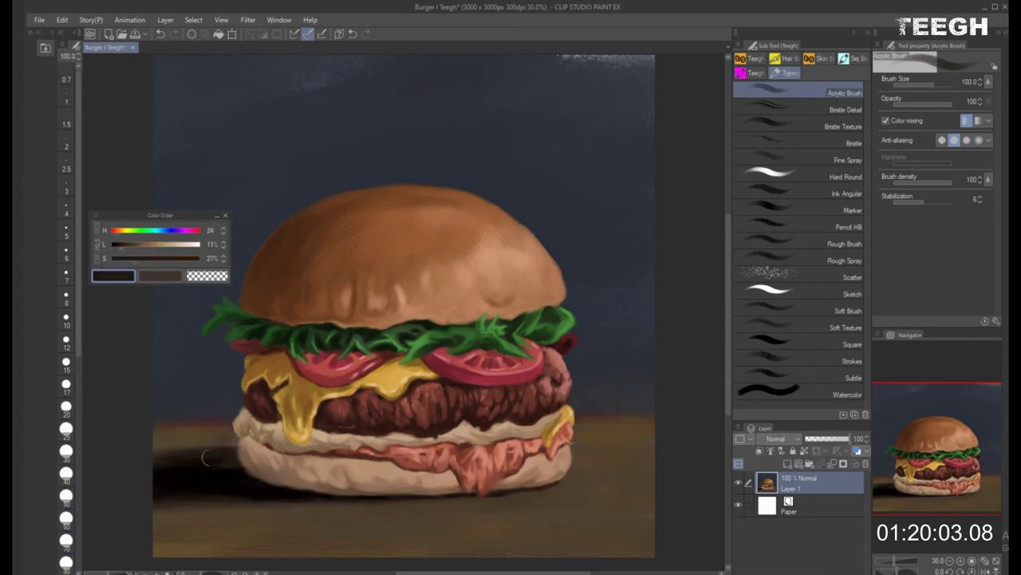
pyautogui.press(']')
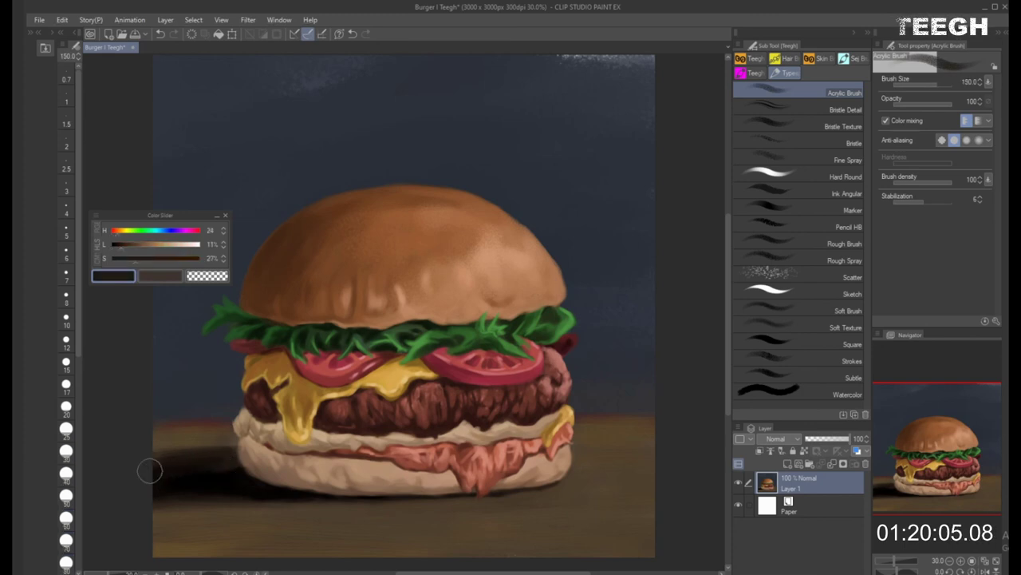
pyautogui.press(']')
pyautogui.press(']')
pyautogui.press(']')
pyautogui.press('[')
pyautogui.press('[')
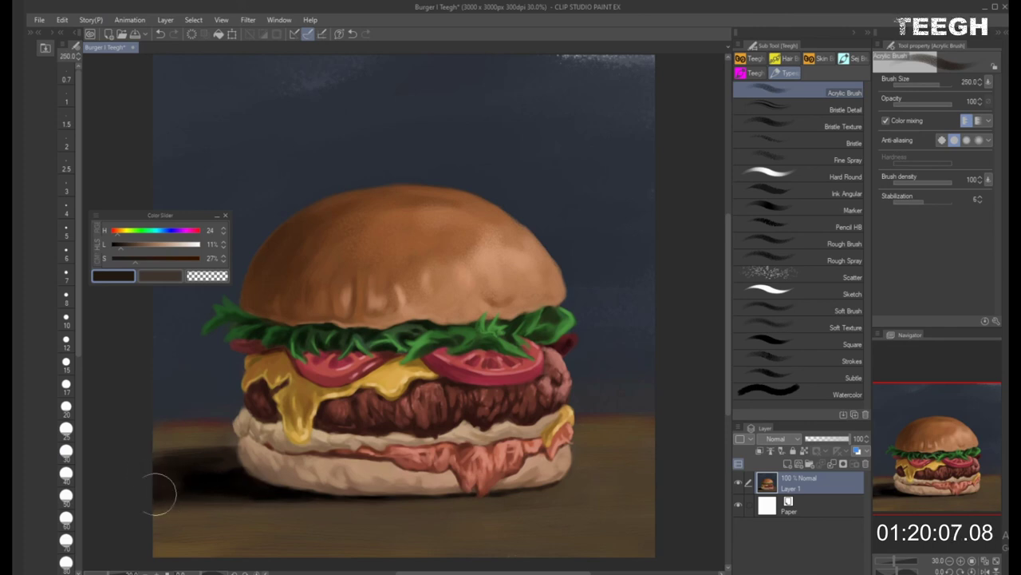
# Build up the core of the cast shadow with a sampled near-black, using brush sizes 100 to 120
pyautogui.keyDown('alt'); pyautogui.click(225, 469); pyautogui.keyUp('alt')
pyautogui.press('[')
pyautogui.press('[')
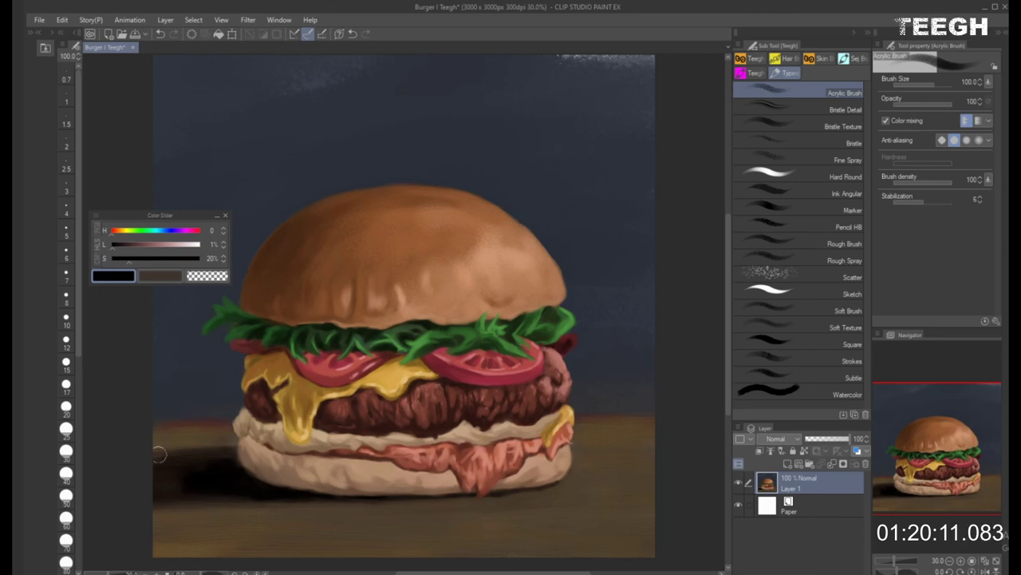
pyautogui.press(']')
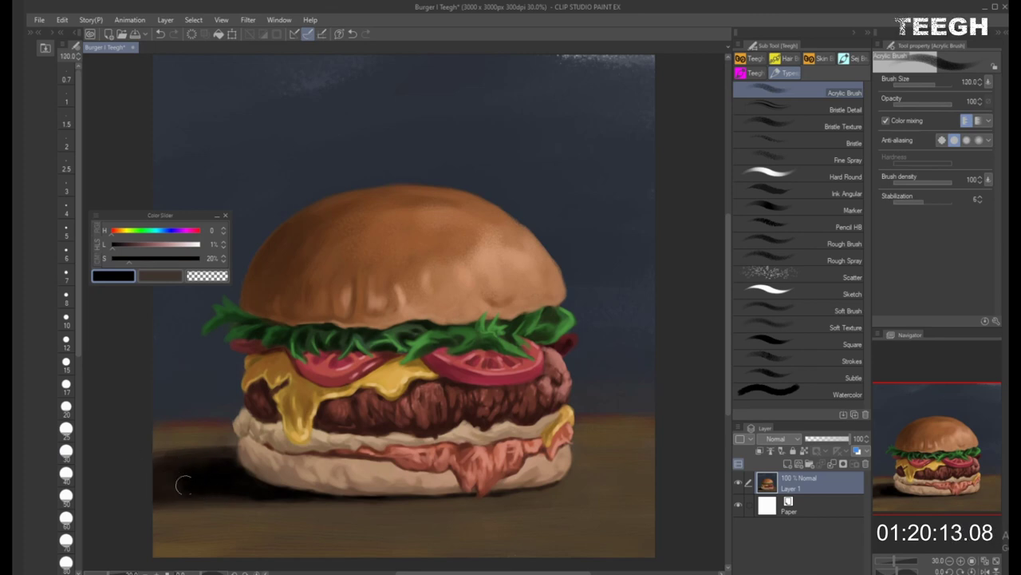
# Blend the cast shadow's lower edge into the table with sampled dark and table browns, using brush sizes 120 to 150
pyautogui.keyDown('alt'); pyautogui.click(188, 490); pyautogui.keyUp('alt')
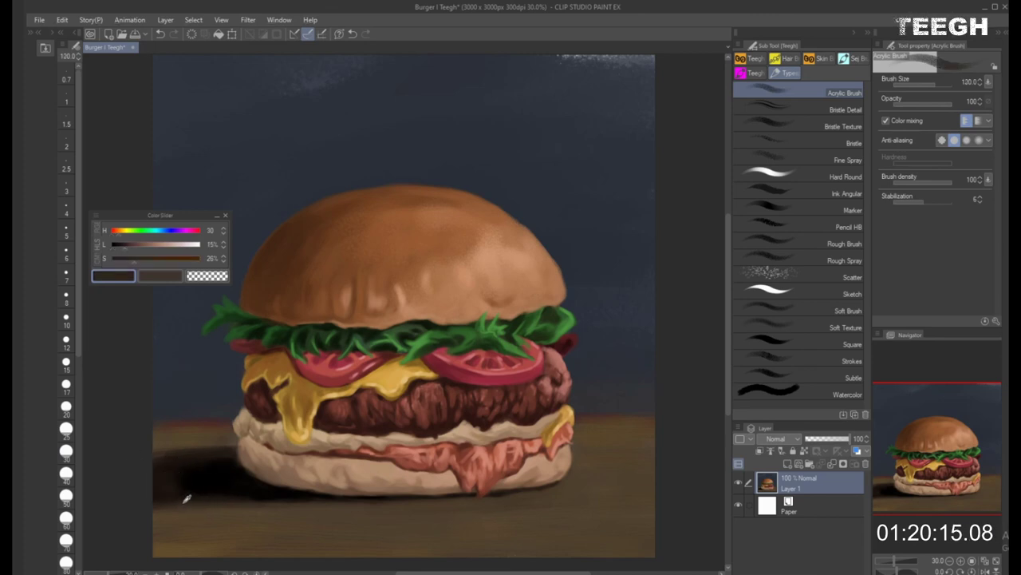
pyautogui.keyDown('alt'); pyautogui.click(176, 515); pyautogui.keyUp('alt')
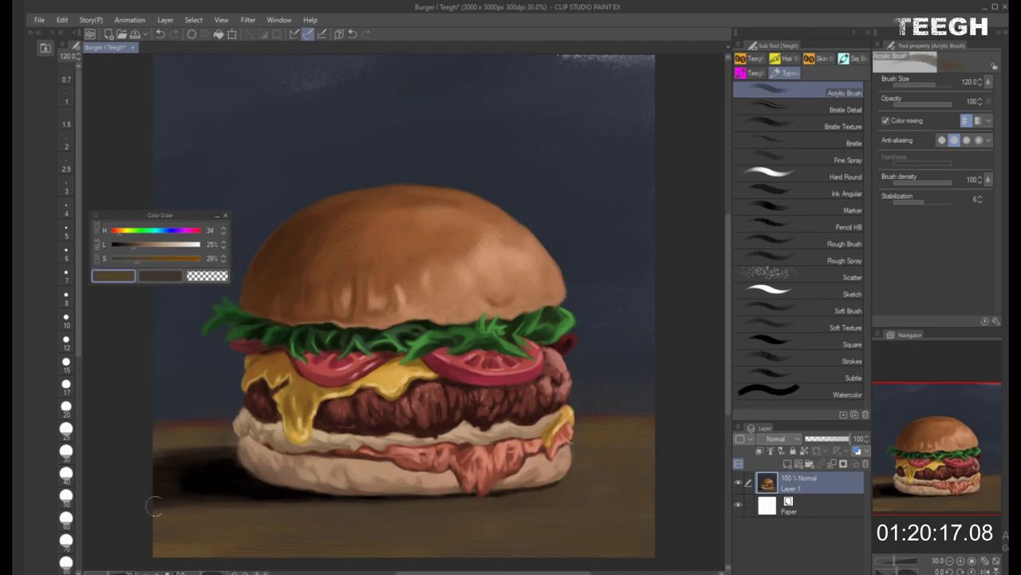
pyautogui.press(']')
pyautogui.keyDown('alt'); pyautogui.click(200, 514); pyautogui.keyUp('alt')
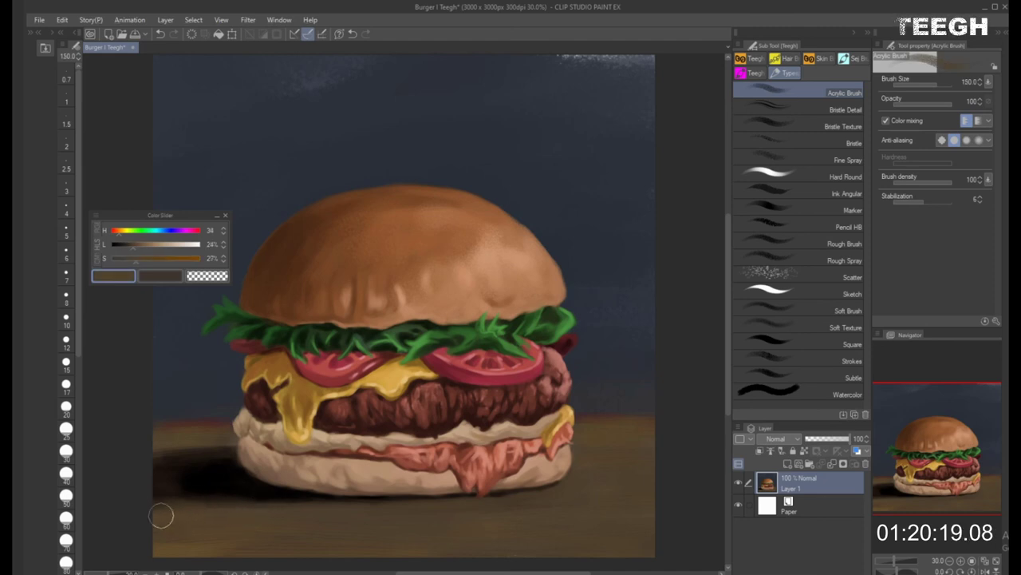
pyautogui.press('[')
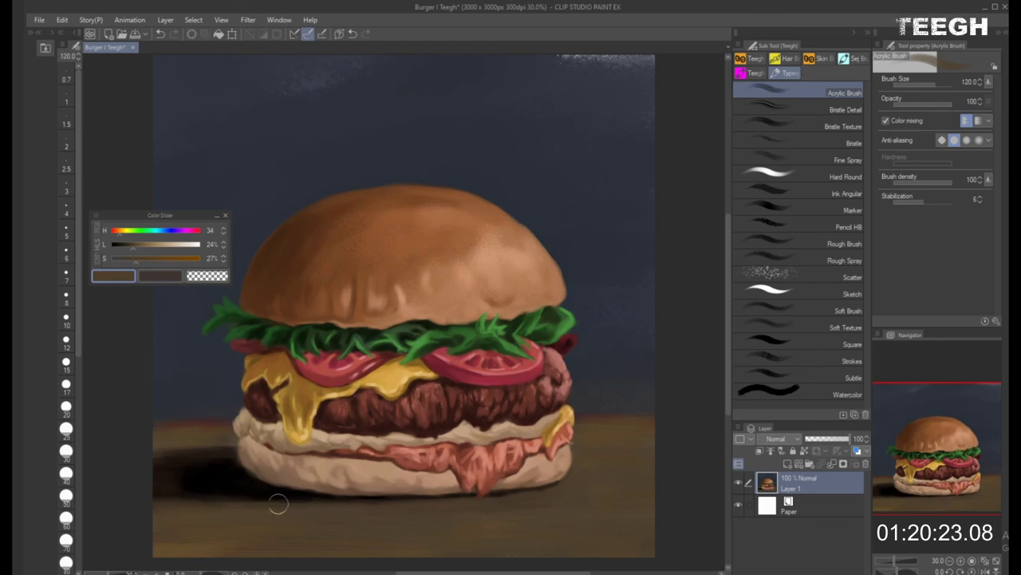
# Reinforce the shadow beneath the bottom bun's left side with a sampled near-black, using brush sizes 70 to 80
pyautogui.keyDown('alt'); pyautogui.click(306, 496); pyautogui.keyUp('alt')
pyautogui.press('[')
pyautogui.press('[')
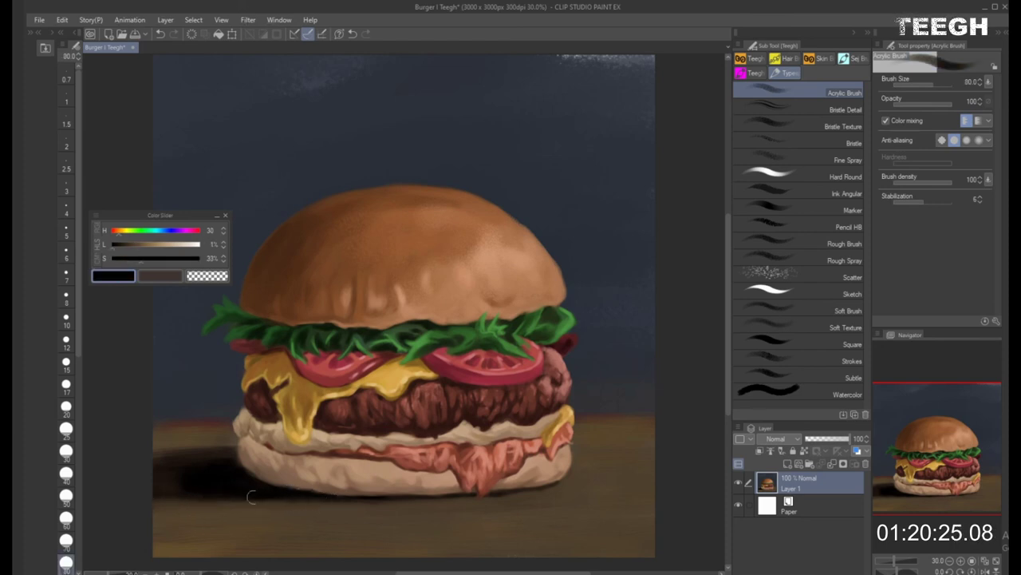
pyautogui.press('[')
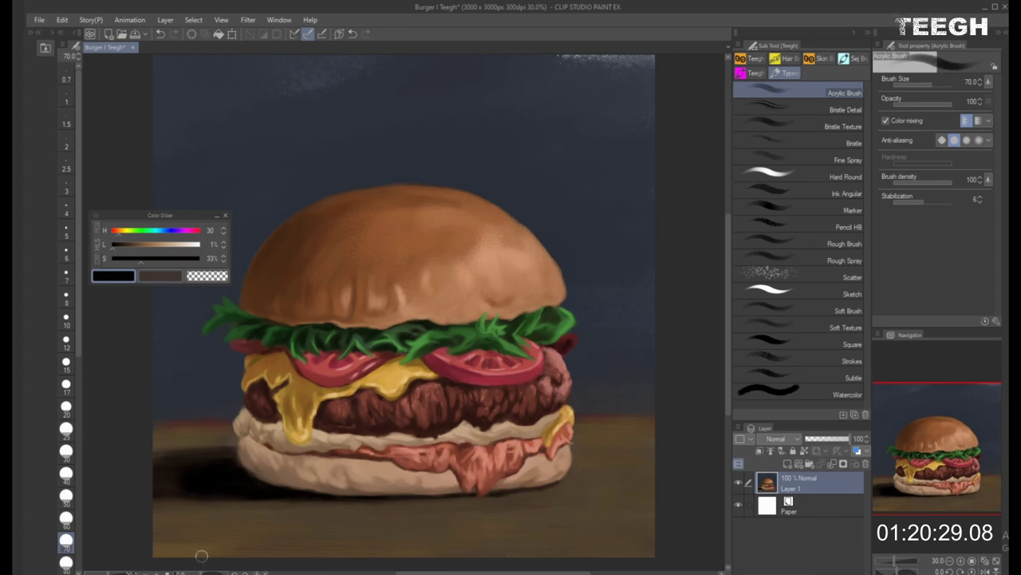
# Refine the leaves in the middle and right of the lettuce with a sampled green, using brush sizes 20 to 40
pyautogui.keyDown('alt'); pyautogui.click(427, 333); pyautogui.keyUp('alt')
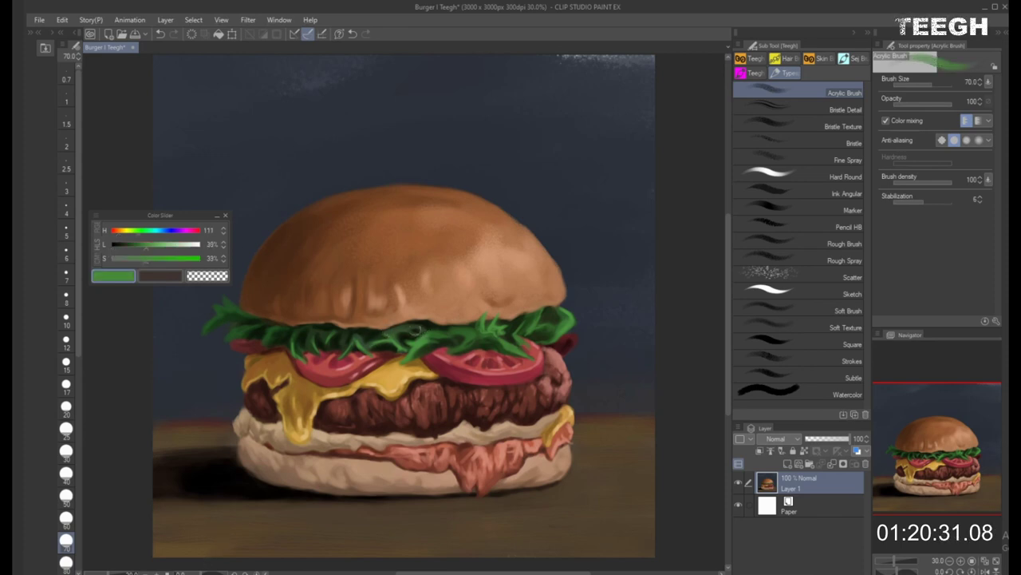
pyautogui.press('[')
pyautogui.press('[')
pyautogui.press('[')
pyautogui.press('[')
pyautogui.press('[')
pyautogui.press('[')
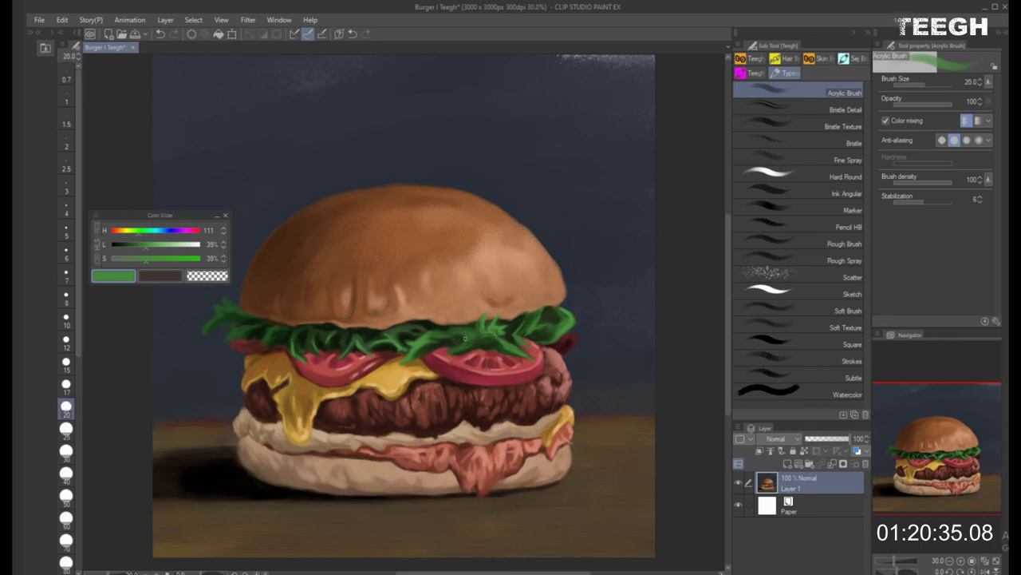
pyautogui.press(']')
pyautogui.press(']')
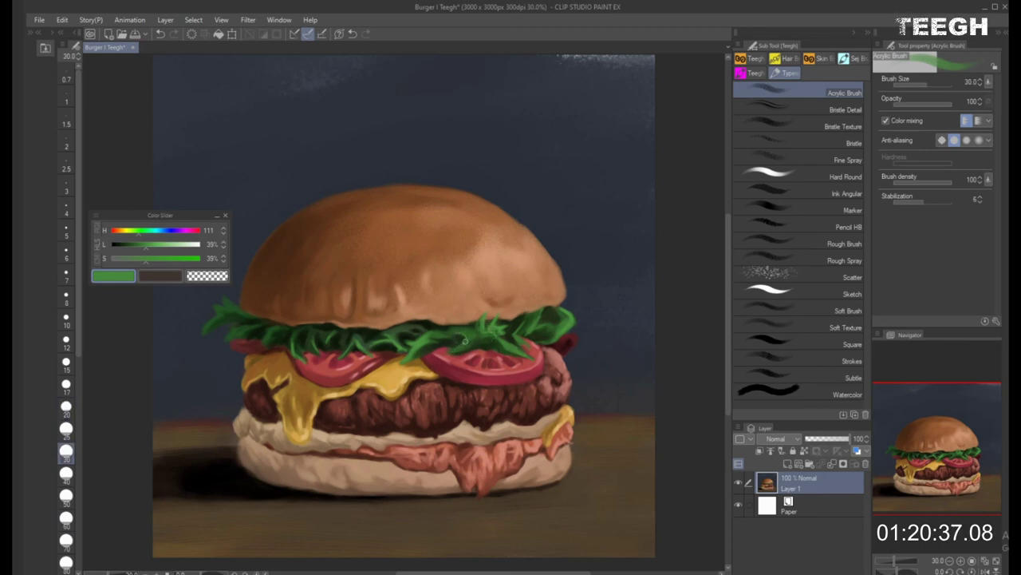
pyautogui.press(']')
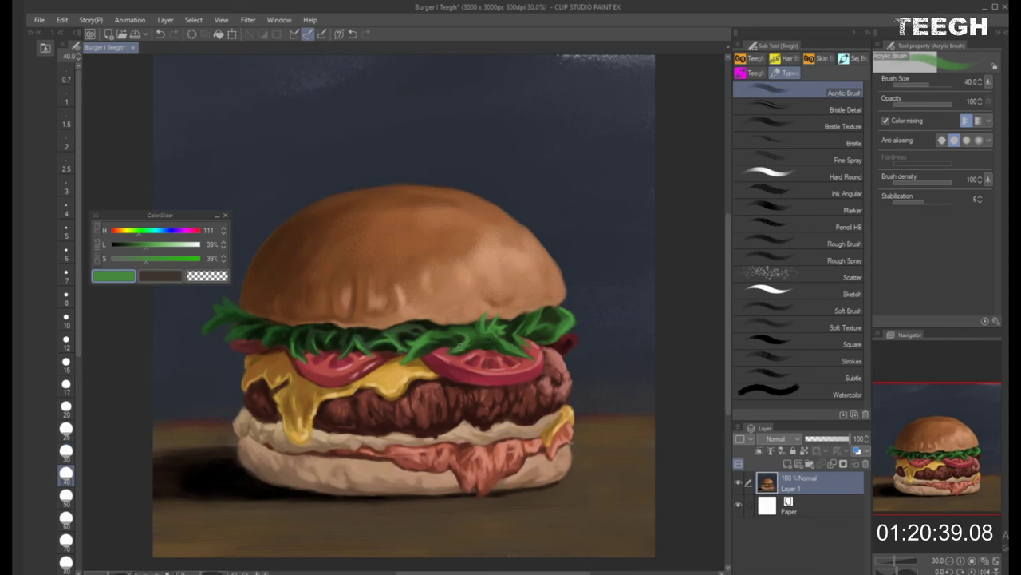
pyautogui.press('[')
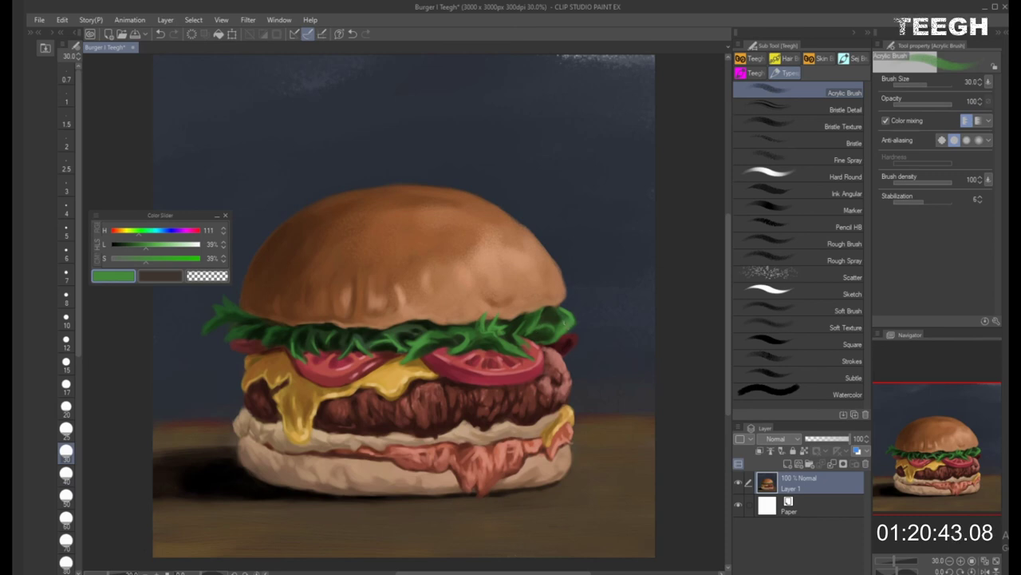
pyautogui.press(']')
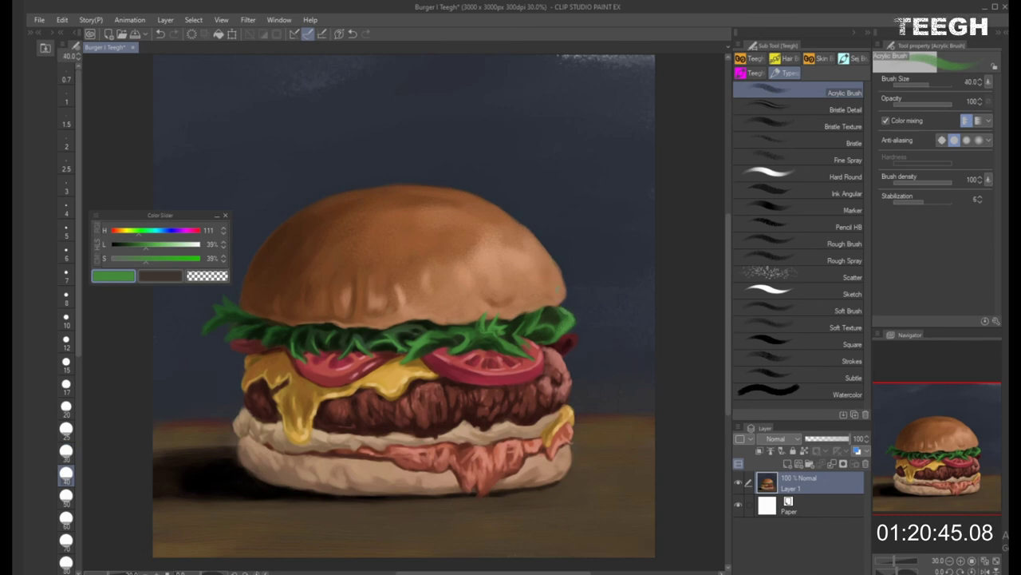
# Clean up the top bun's right rim and upper outline with a sampled light brown, using brush sizes 30 to 70
pyautogui.keyDown('alt'); pyautogui.click(565, 293); pyautogui.keyUp('alt')
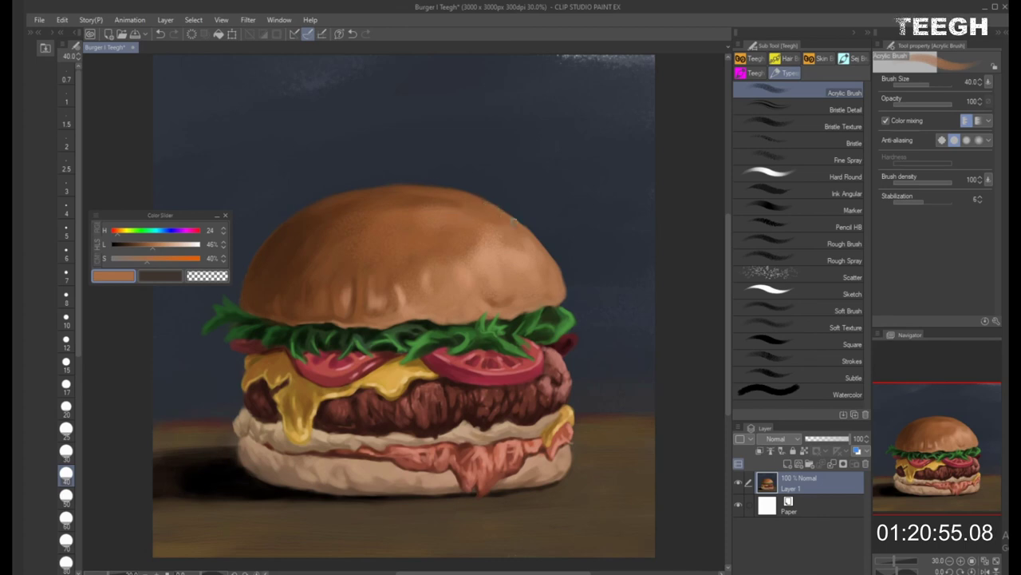
pyautogui.press(']')
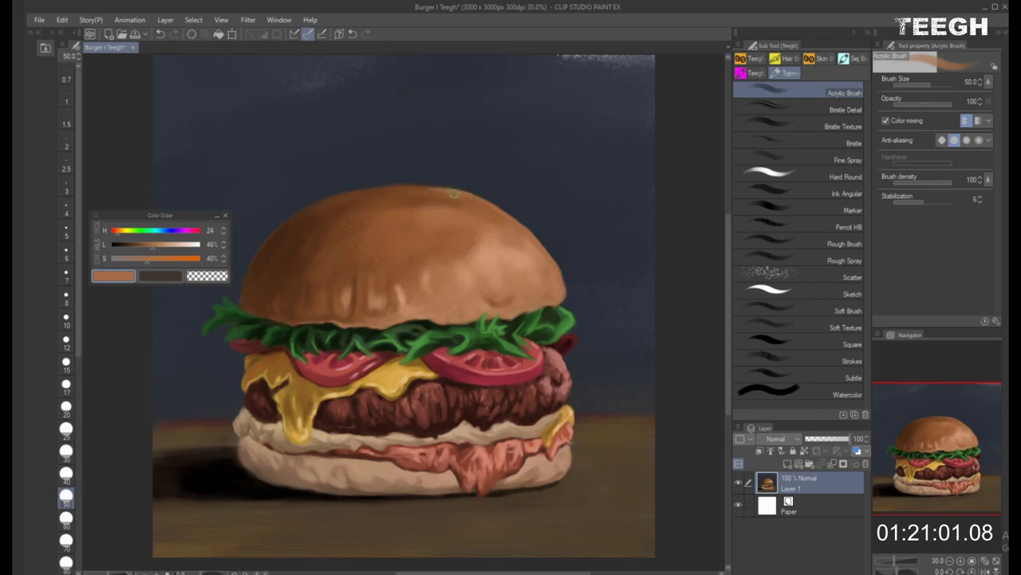
pyautogui.press(']')
pyautogui.press(']')
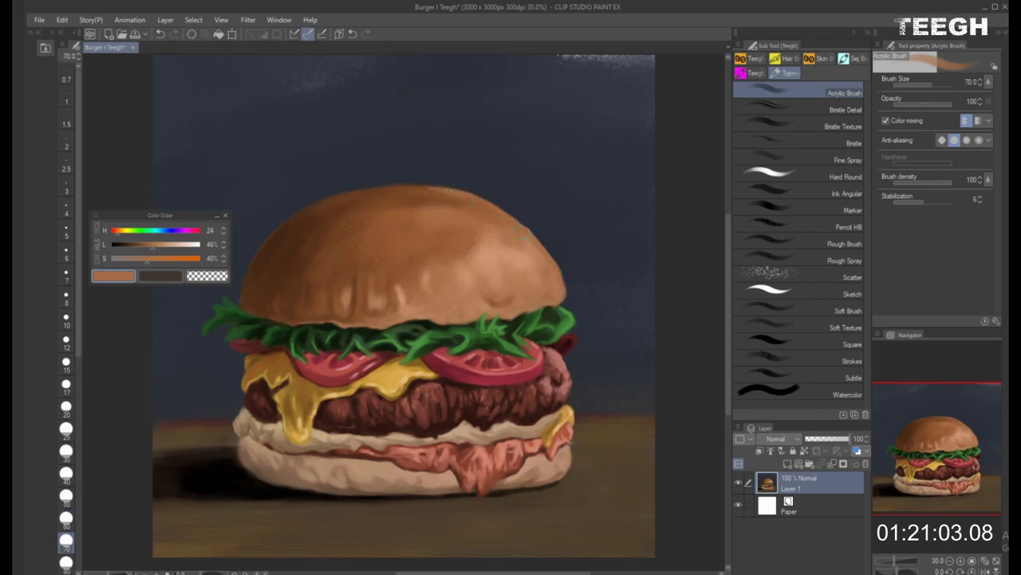
pyautogui.press('[')
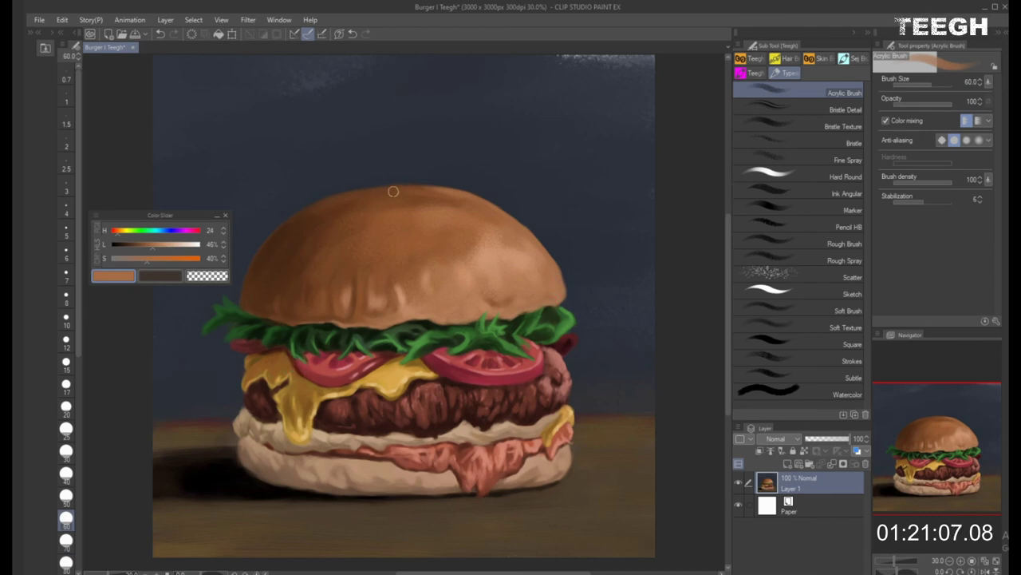
pyautogui.press('[')
pyautogui.press('[')
pyautogui.press('[')
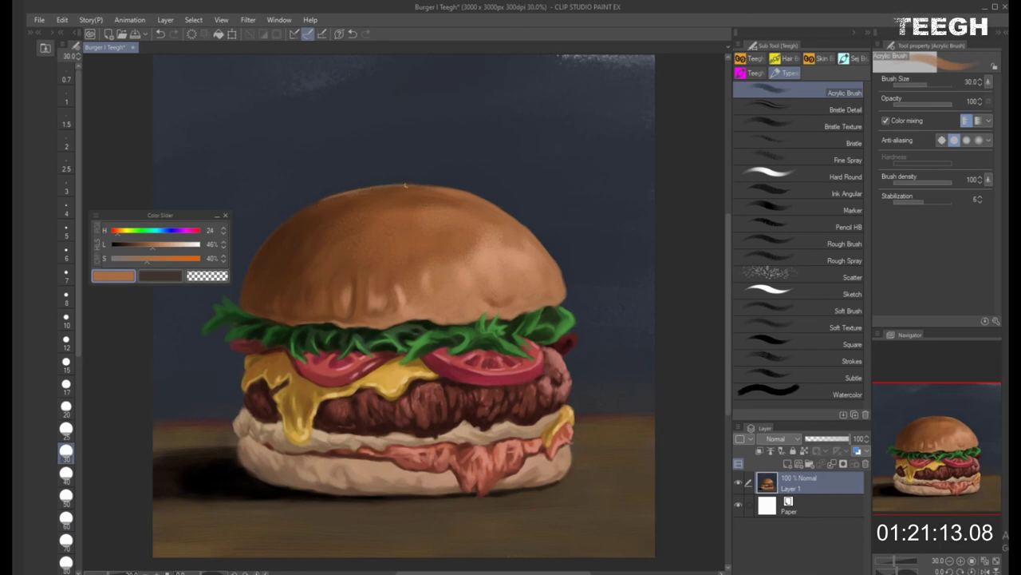
# Touch up the top bun's upper-left edge with sampled browns, raising the brush size from 30 to 70
pyautogui.keyDown('alt'); pyautogui.click(349, 197); pyautogui.keyUp('alt')
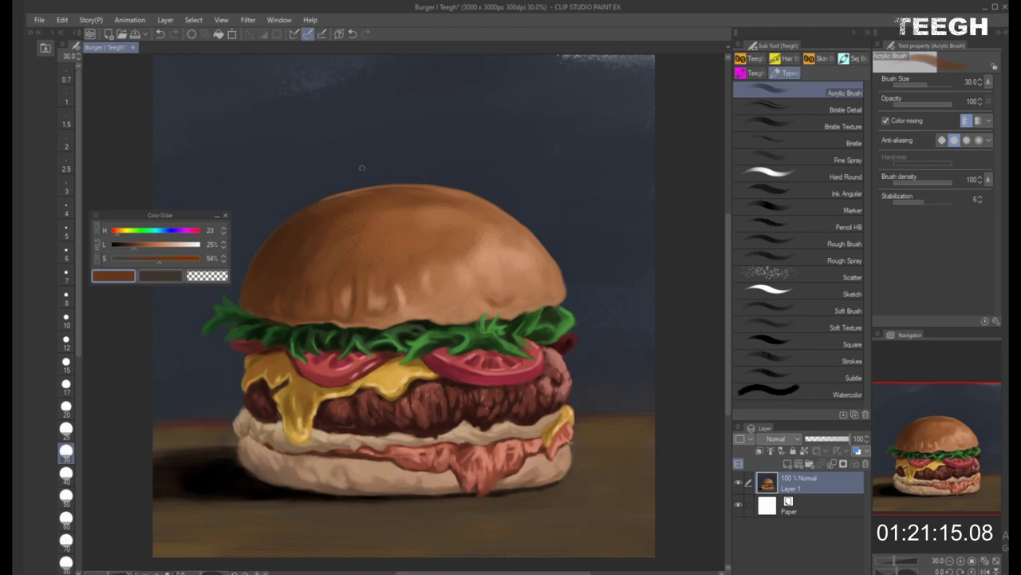
pyautogui.keyDown('alt'); pyautogui.click(411, 185); pyautogui.keyUp('alt')
pyautogui.press(']')
pyautogui.press(']')
pyautogui.press(']')
pyautogui.press(']')
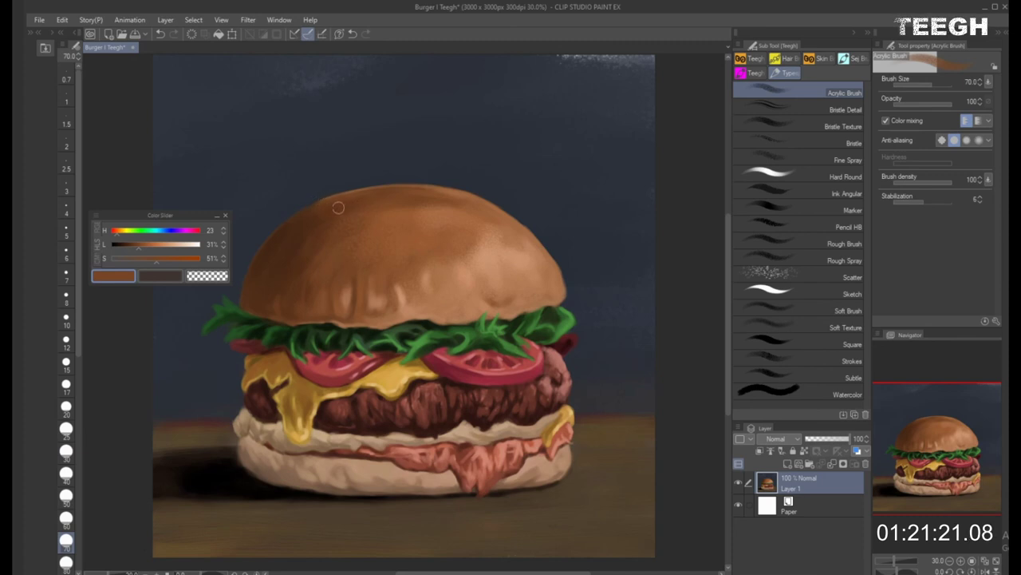
# Blend the darker crown of the top bun with sampled deep browns, using brush sizes 50 to 100
pyautogui.keyDown('alt'); pyautogui.click(339, 206); pyautogui.keyUp('alt')
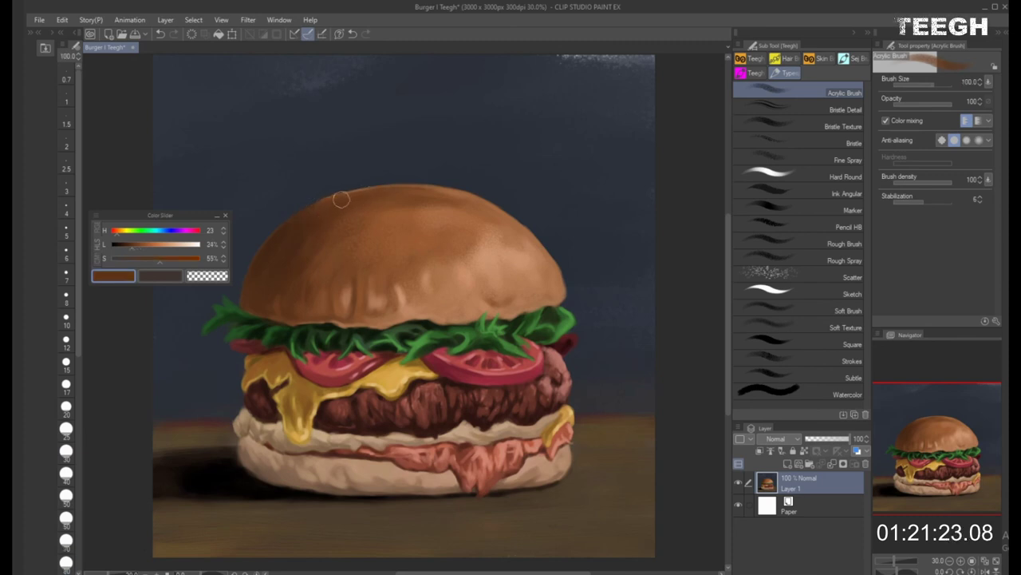
pyautogui.press('[')
pyautogui.press('[')
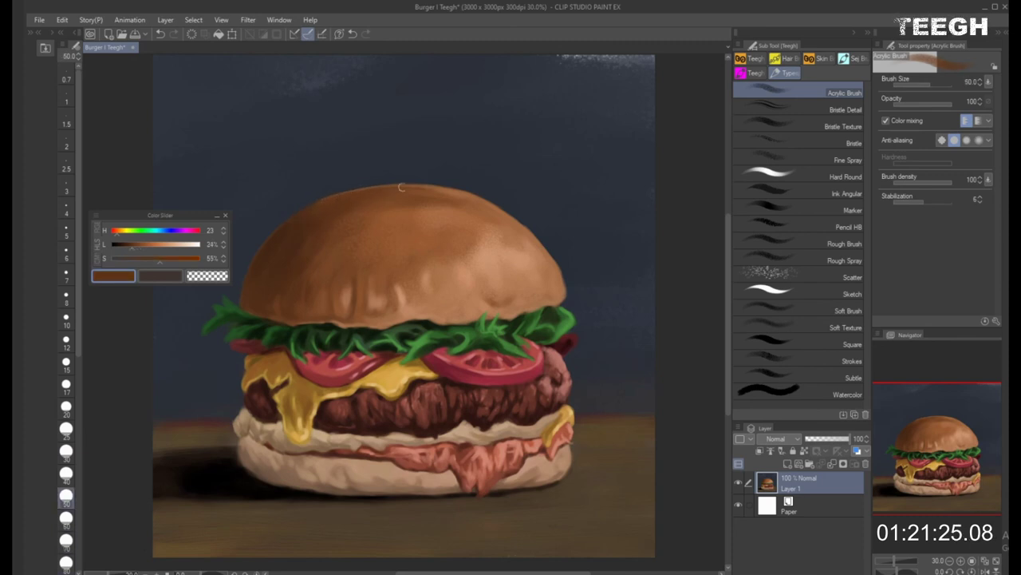
pyautogui.keyDown('alt'); pyautogui.click(402, 196); pyautogui.keyUp('alt')
pyautogui.press(']')
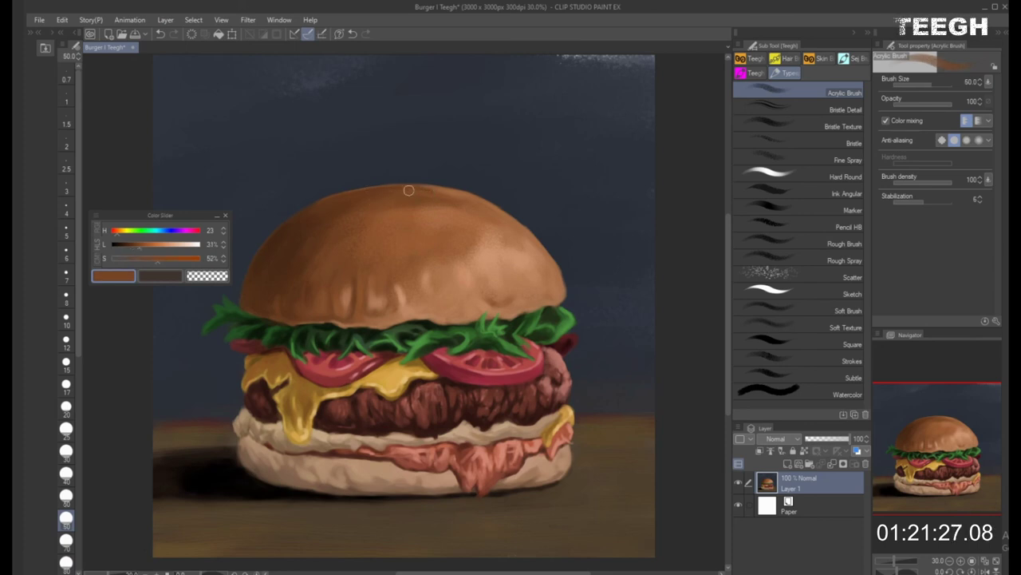
# Smooth the top bun's crown with a sampled orange-brown, varying the brush size between 80 and 250
pyautogui.press(']')
pyautogui.press(']')
pyautogui.press(']')
pyautogui.keyDown('alt'); pyautogui.click(398, 207); pyautogui.keyUp('alt')
pyautogui.press(']')
pyautogui.press(']')
pyautogui.press(']')
pyautogui.press(']')
pyautogui.press(']')
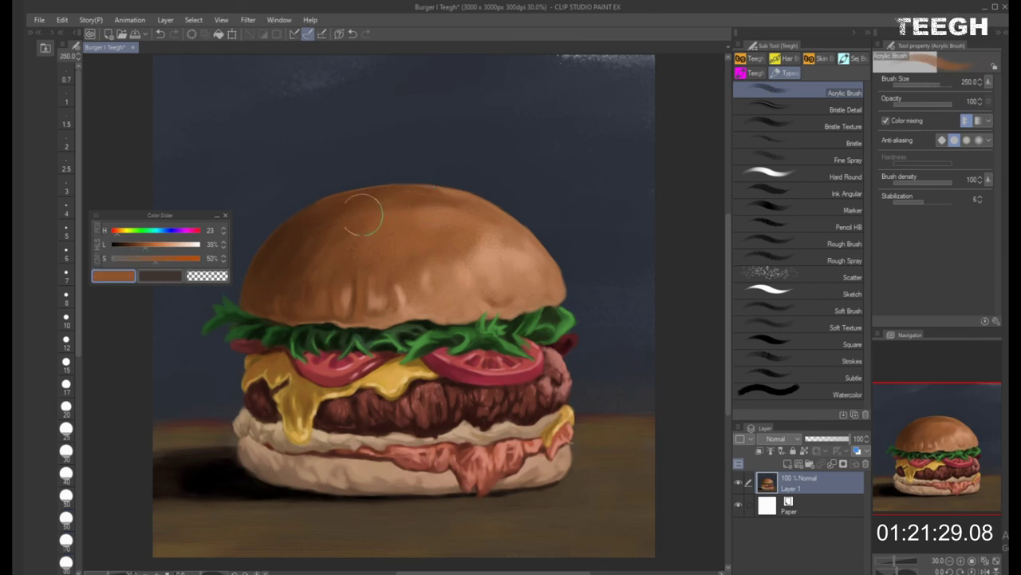
pyautogui.press('[')
pyautogui.press('[')
pyautogui.press('[')
pyautogui.press('[')
pyautogui.press('[')
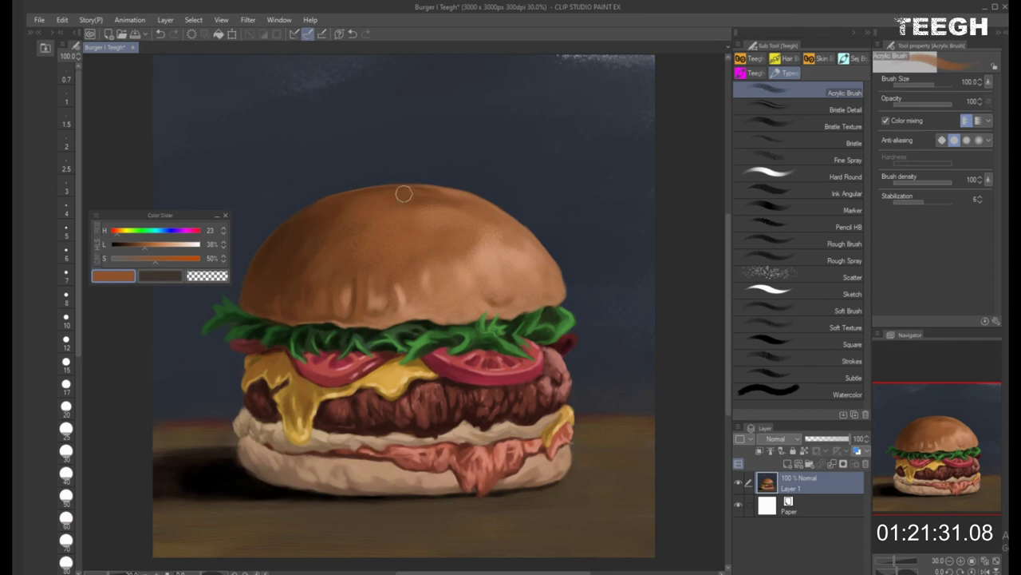
# Blend the upper-right part of the top bun's crown with sampled browns, using brush sizes 120 and 80
pyautogui.press(']')
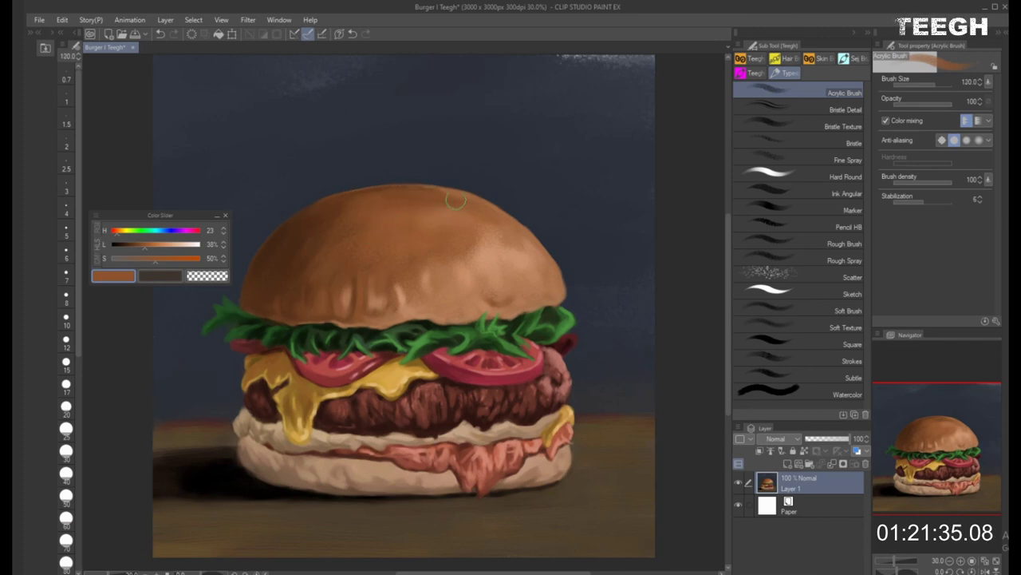
pyautogui.press('[')
pyautogui.press('[')
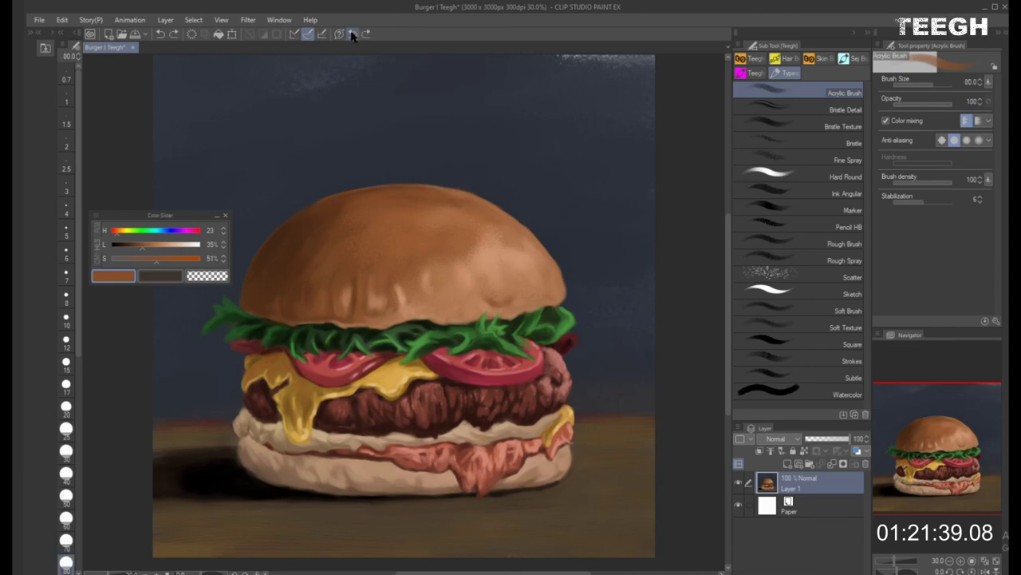
pyautogui.keyDown('alt'); pyautogui.click(444, 196); pyautogui.keyUp('alt')
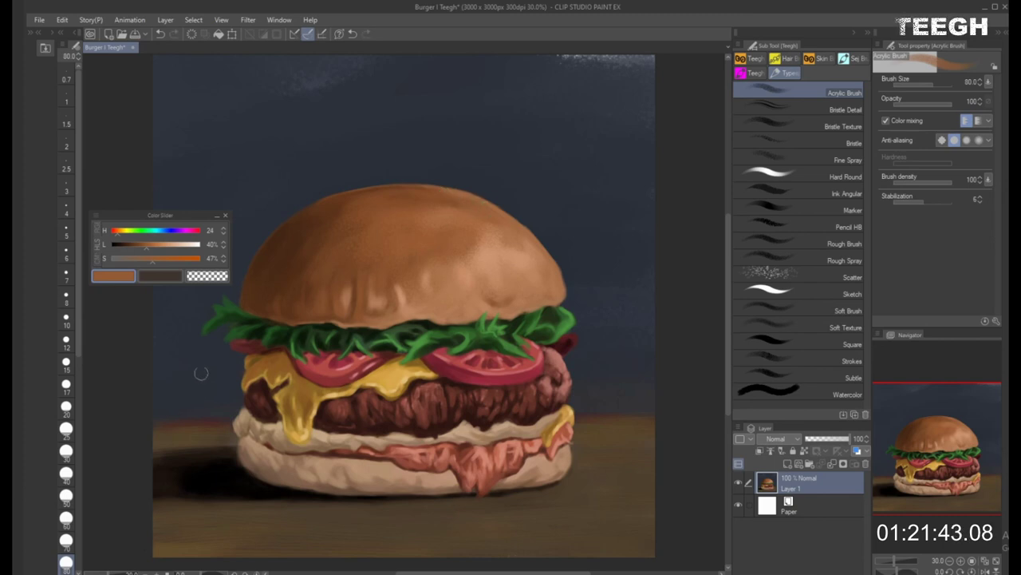
# Mix a dark blue (H 242, L 23%, S 47%) and paint one small seed in the middle of the top bun at brush size 15
pyautogui.click(171, 231)
pyautogui.click(132, 244)
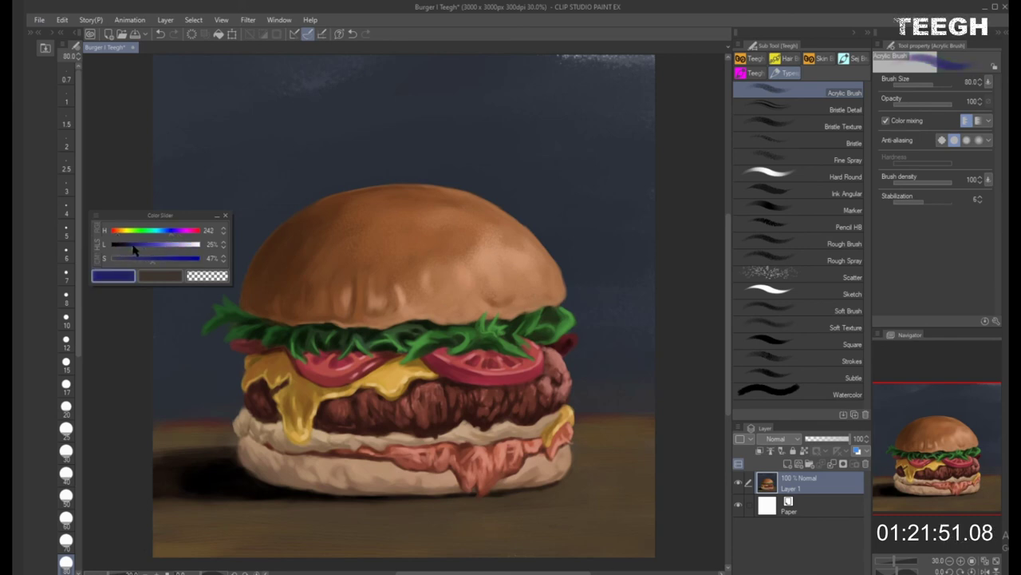
pyautogui.press('[')
pyautogui.press('[')
pyautogui.press('[')
pyautogui.press('[')
pyautogui.press('[')
pyautogui.press('[')
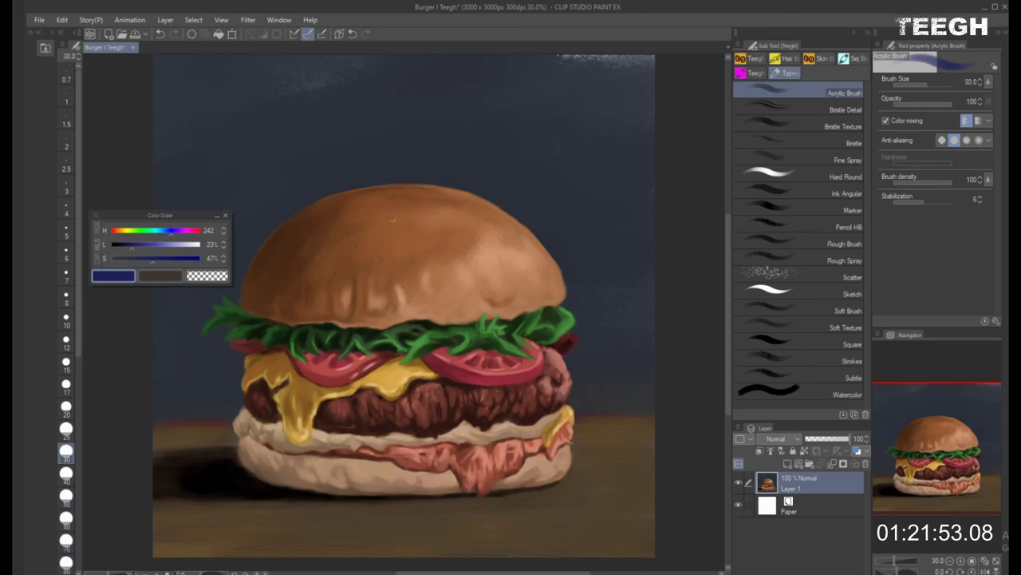
pyautogui.press('[')
pyautogui.press('[')
pyautogui.press('[')
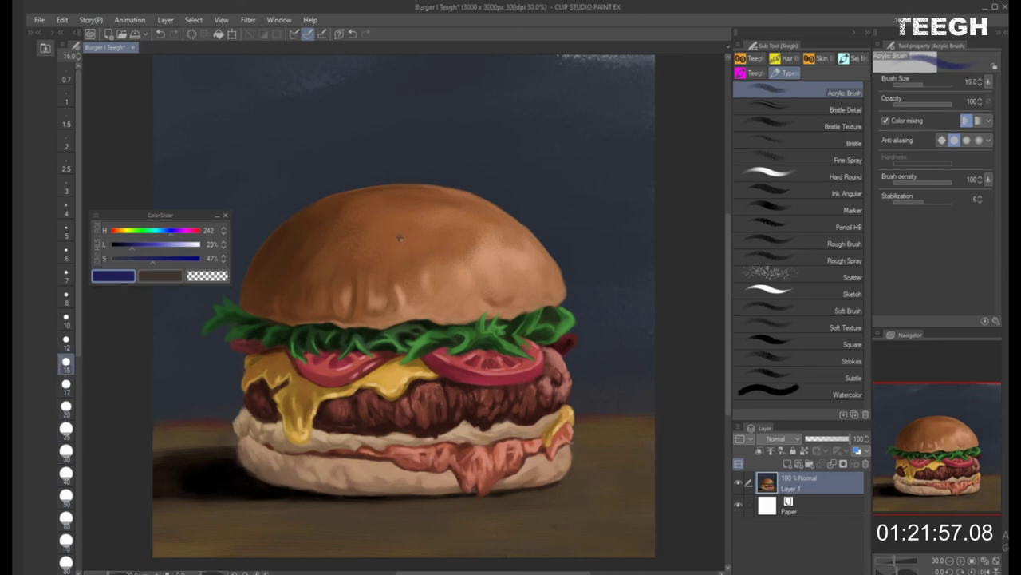
pyautogui.press(']')
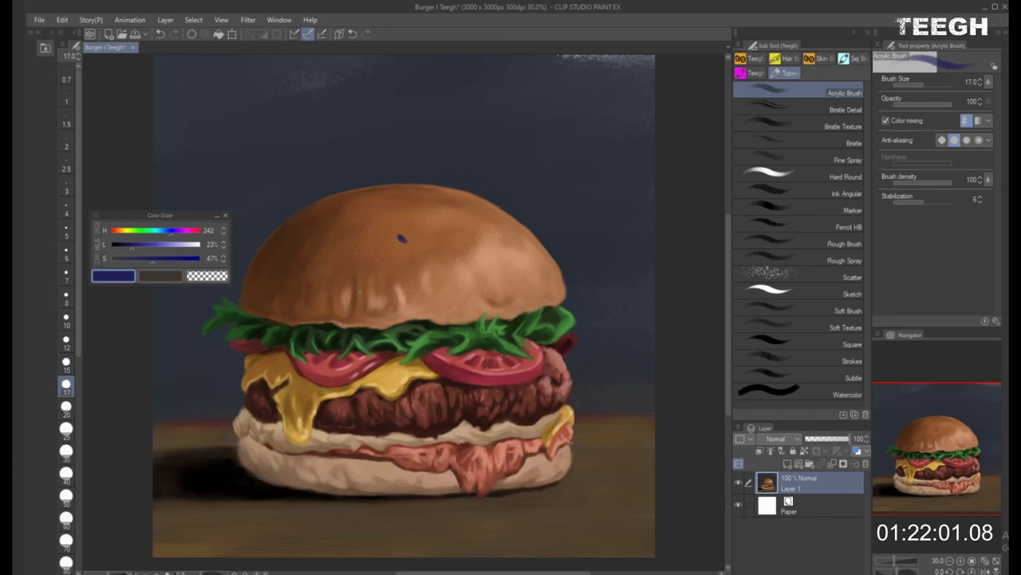
pyautogui.press('[')
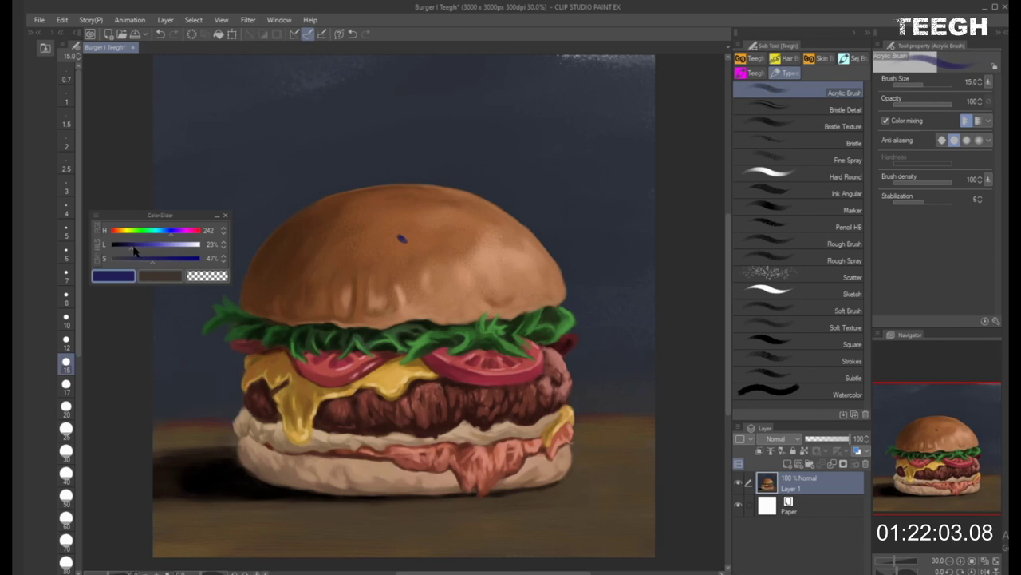
# Darken the blue to 21% luminosity and paint two more seeds beside and above the first one at brush size 20
pyautogui.click(131, 245)
pyautogui.press('[')
pyautogui.press(']')
pyautogui.press(']')
pyautogui.press(']')
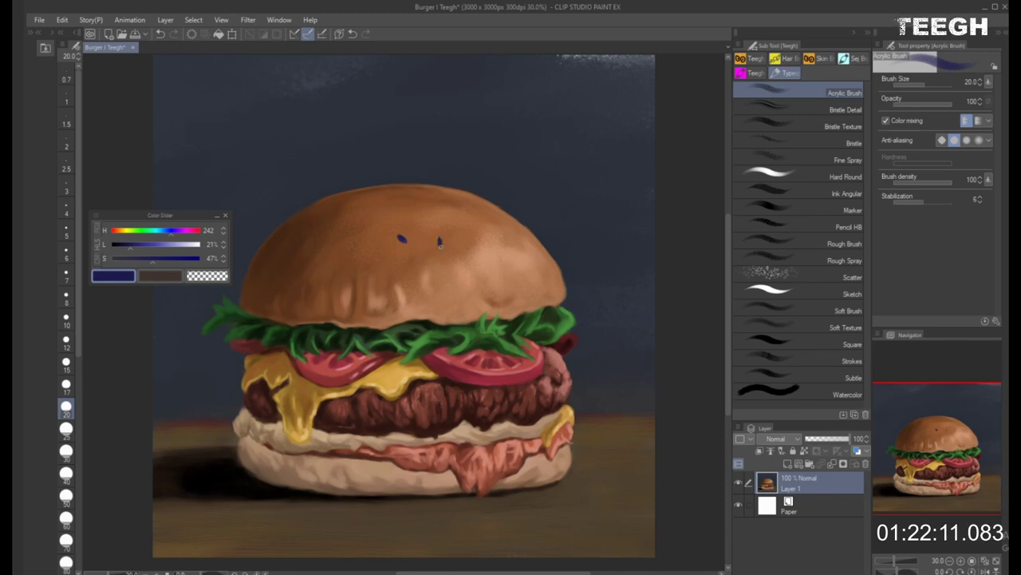
pyautogui.click(439, 241)
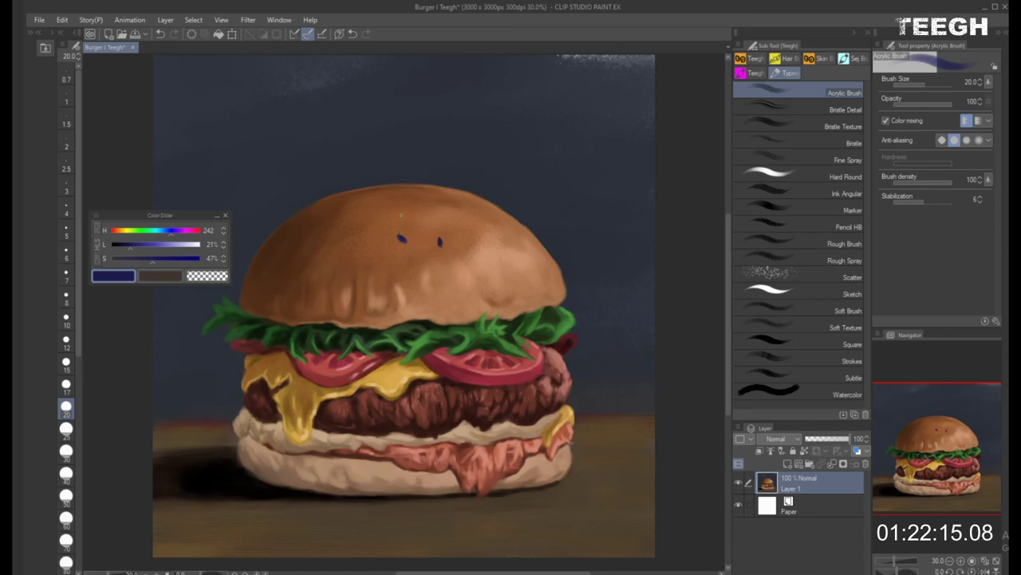
pyautogui.click(400, 214)
pyautogui.click(401, 214)
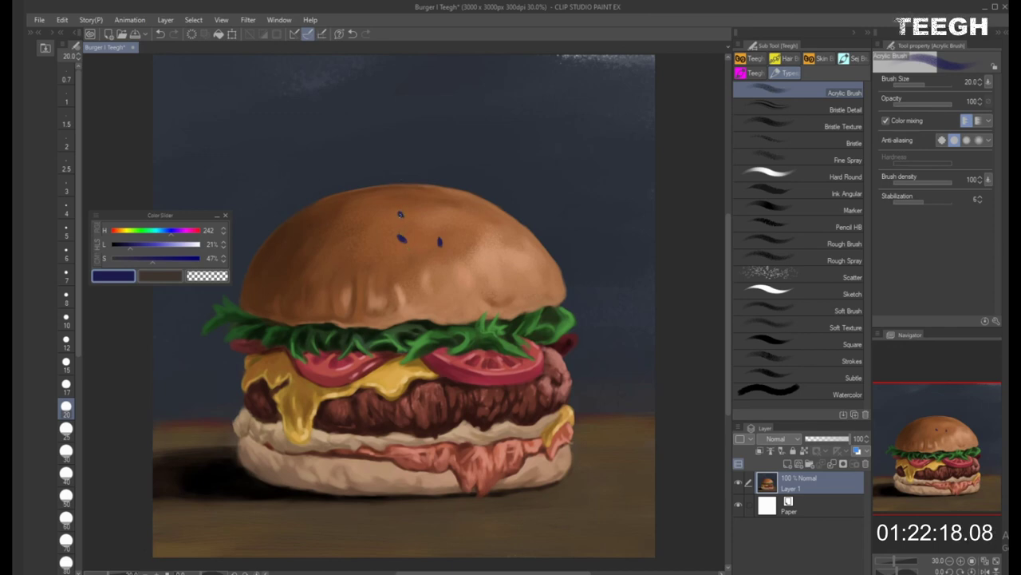
# Lower the blue's luminosity to 9% and scatter dark seeds over the upper left of the top bun with brush sizes 20 and 17
pyautogui.click(118, 250)
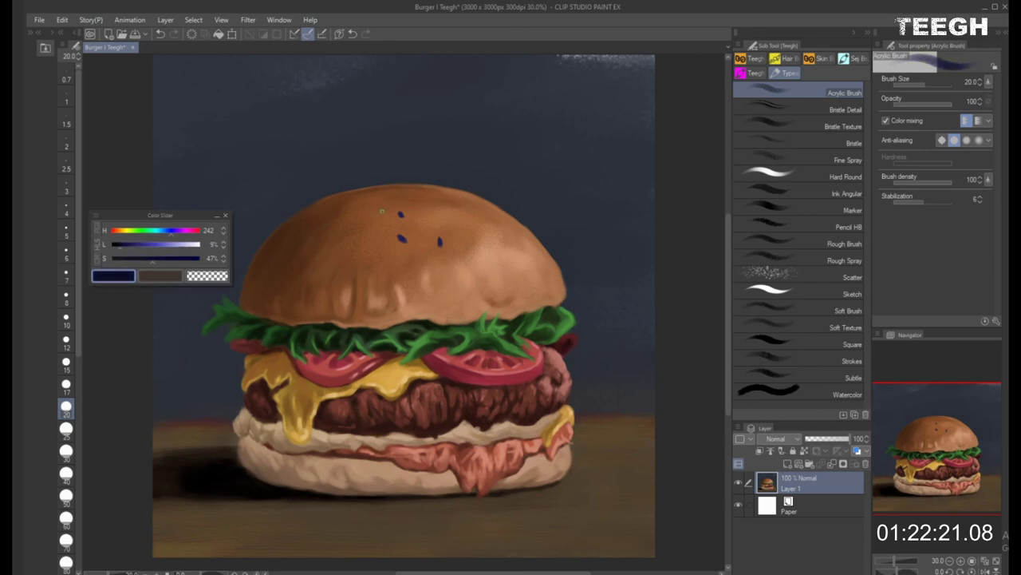
pyautogui.click(381, 211)
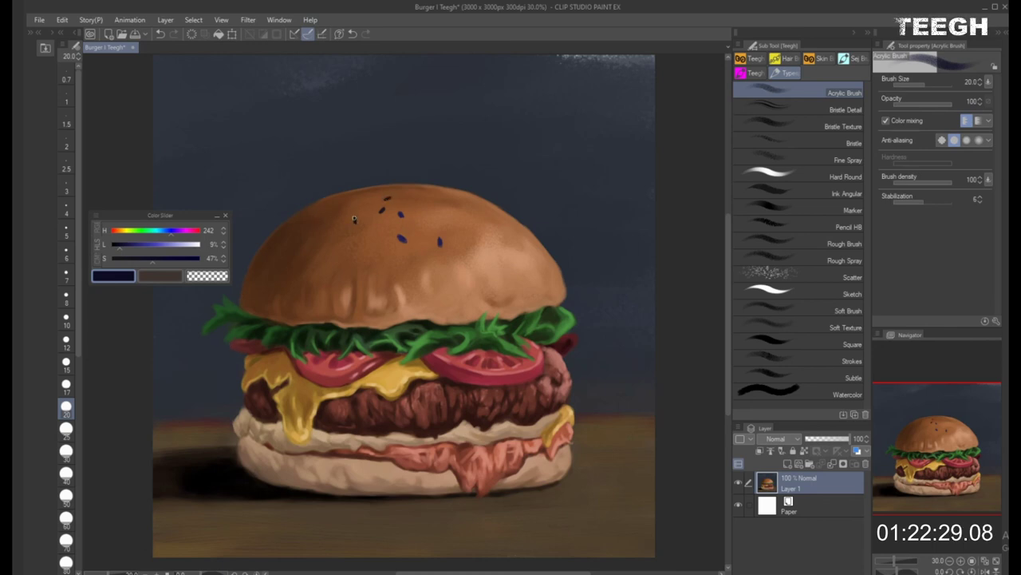
pyautogui.click(356, 221)
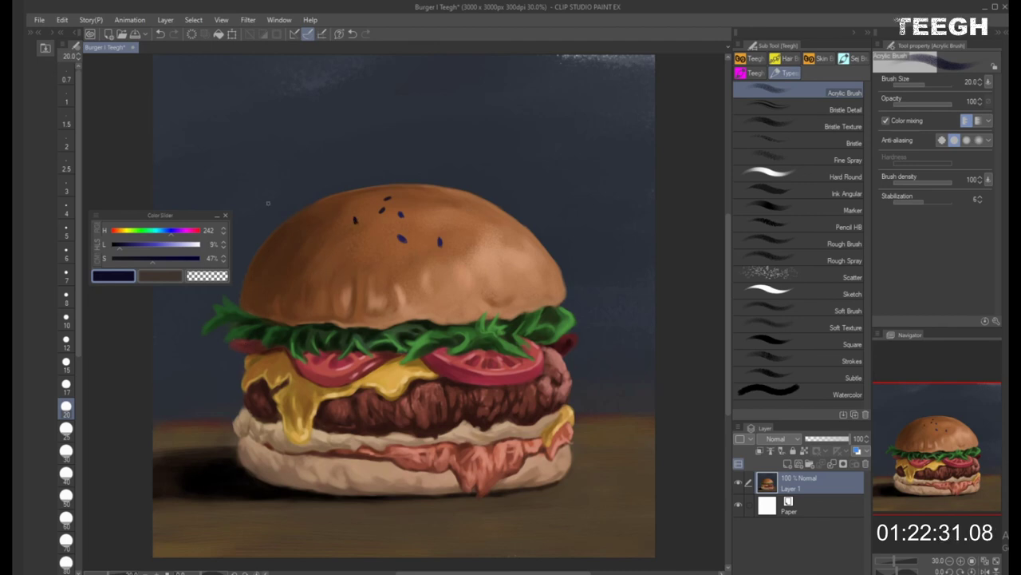
pyautogui.press('[')
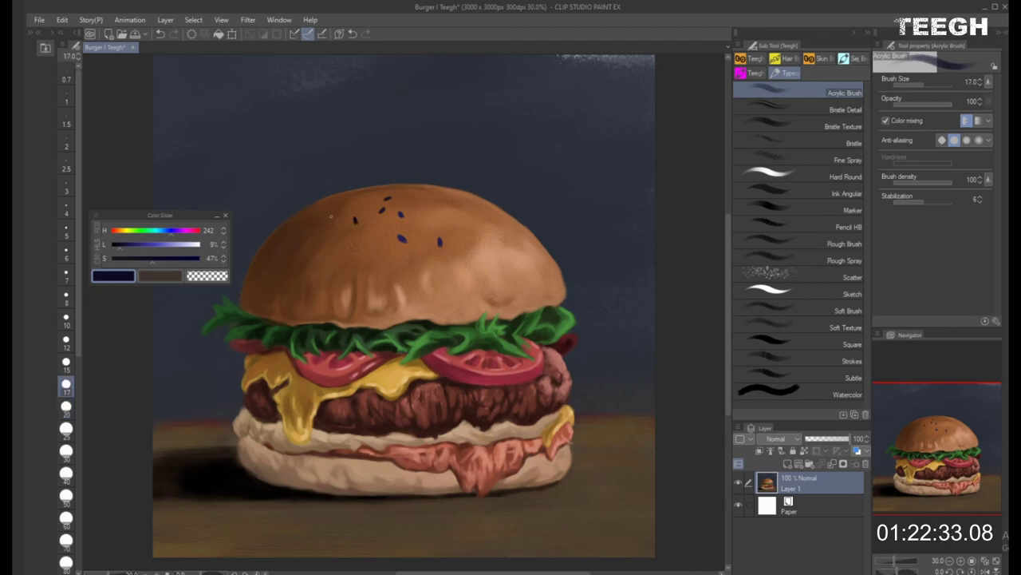
pyautogui.moveTo(334, 216); pyautogui.dragTo(332, 217)
# Paint two dark seeds on the upper right of the top bun's crown at brush size 30
pyautogui.press(']')
pyautogui.press(']')
pyautogui.press(']')
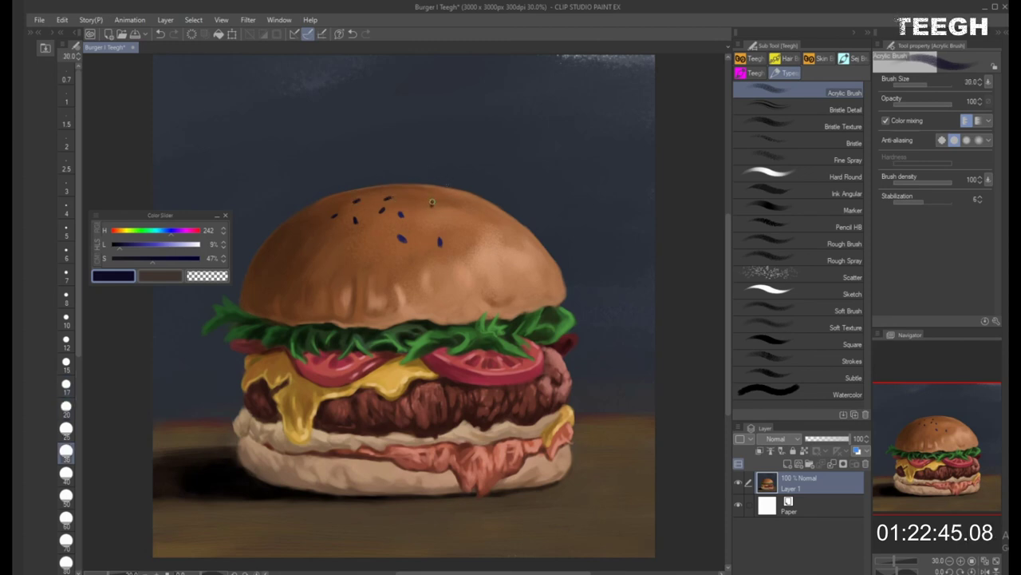
pyautogui.moveTo(461, 206); pyautogui.dragTo(430, 206)
# Reduce the colour to 4% luminosity and 36% saturation while painting two seeds on the top bun's left shoulder
pyautogui.moveTo(120, 248); pyautogui.dragTo(116, 249)
pyautogui.click(311, 233)
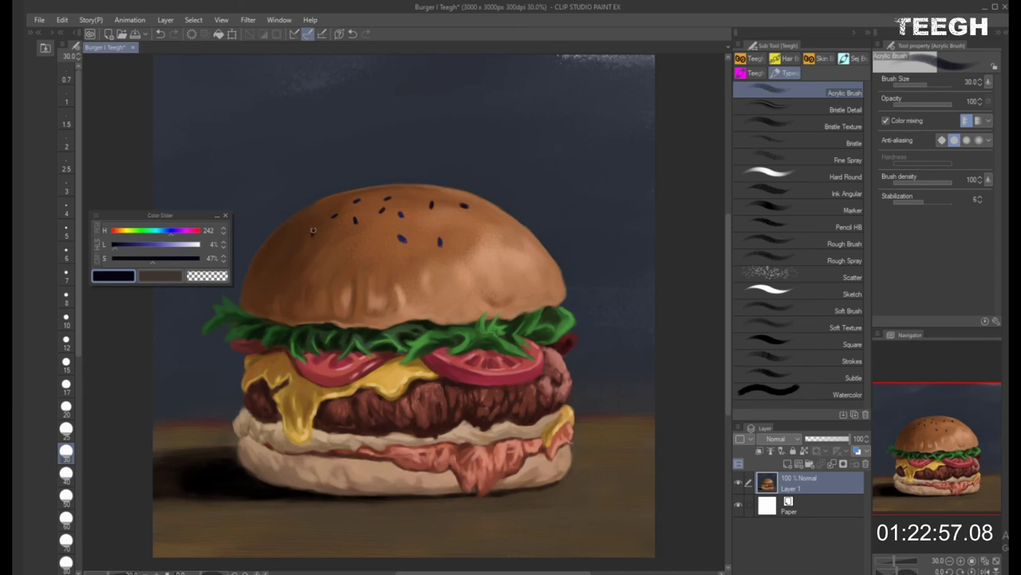
pyautogui.moveTo(152, 266); pyautogui.dragTo(145, 266)
pyautogui.click(299, 226)
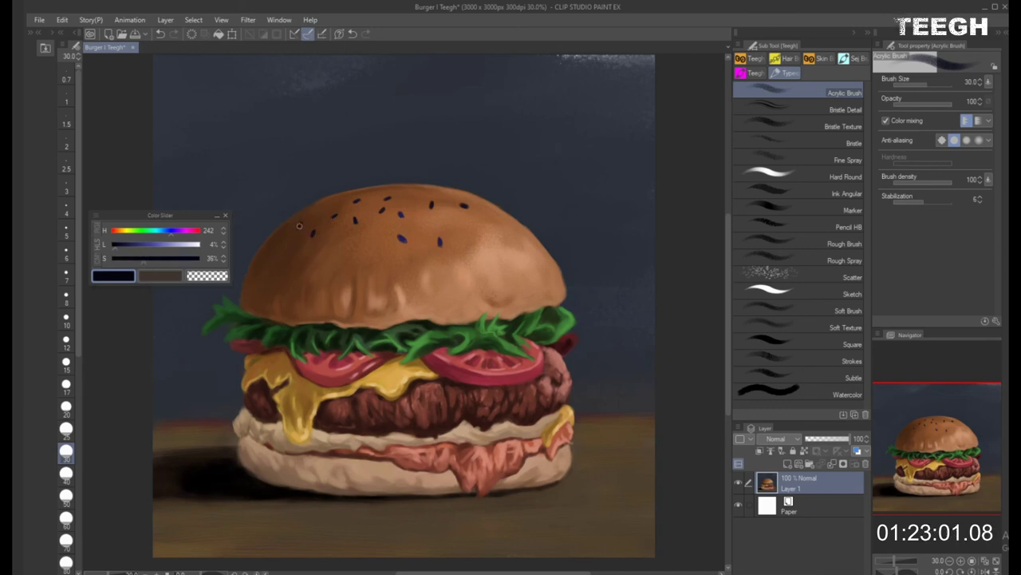
# Add more near-black seeds along the top bun's upper-left edge, using brush sizes 20 to 40
pyautogui.press('[')
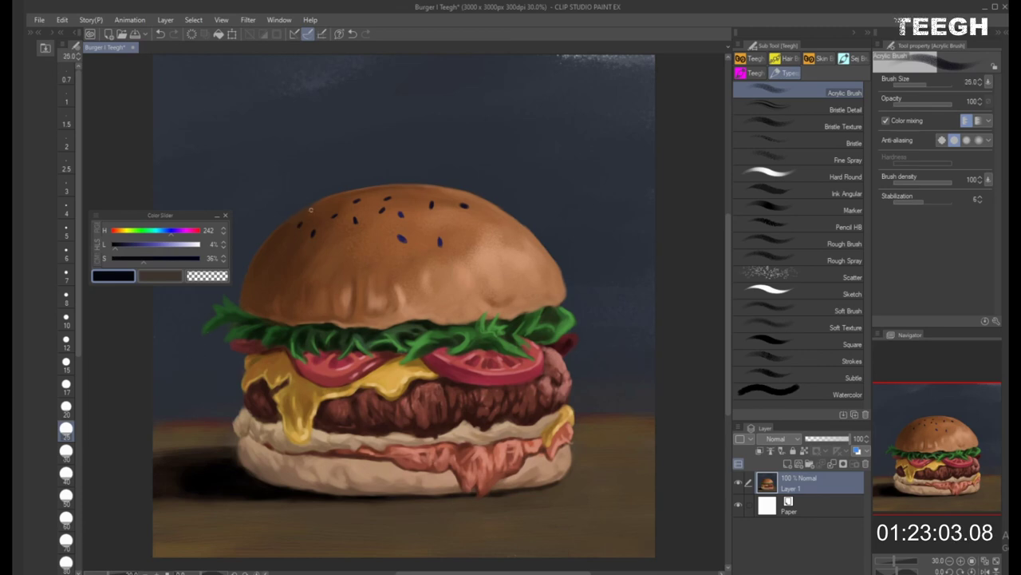
pyautogui.press(']')
pyautogui.press(']')
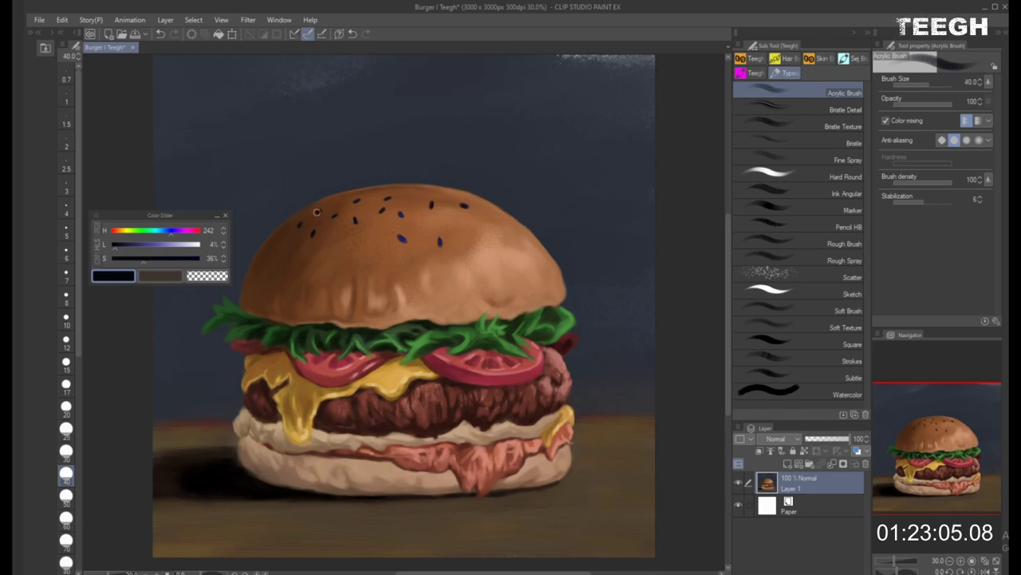
pyautogui.press('[')
pyautogui.press('[')
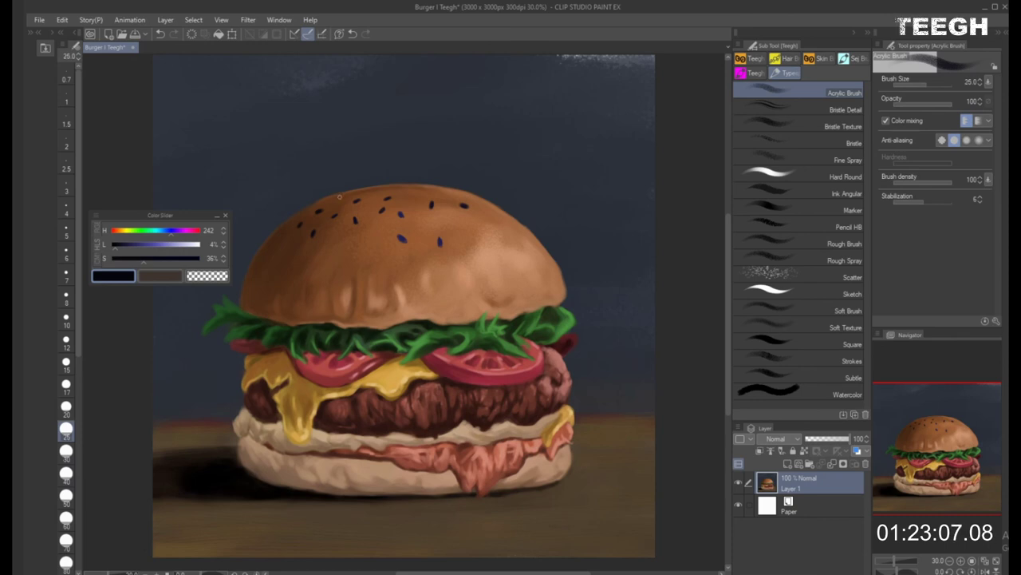
pyautogui.press('[')
pyautogui.press(']')
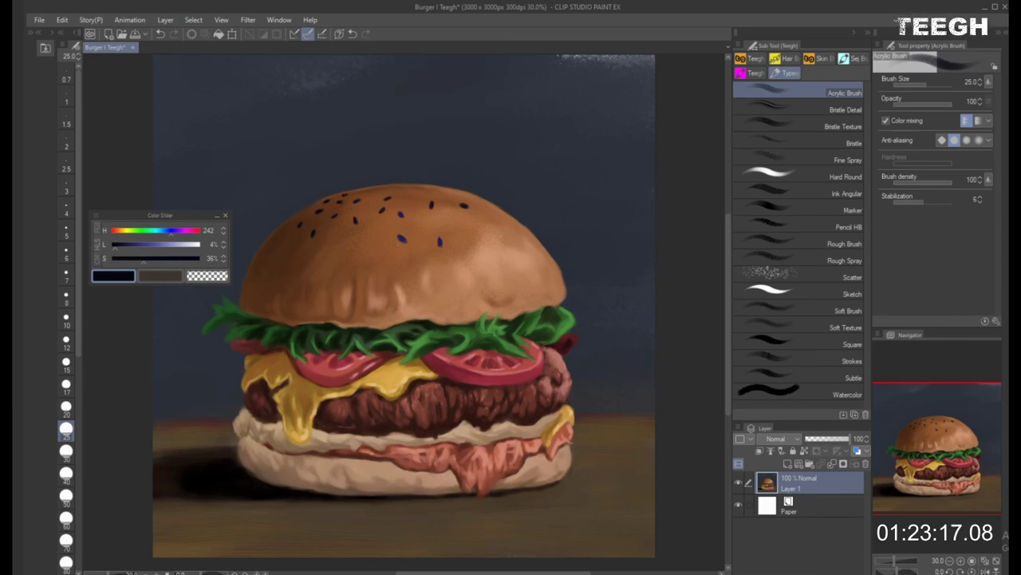
# Paint over the three brighter blue seeds in the middle of the top bun with the near-black at brush size 25
pyautogui.click(401, 238)
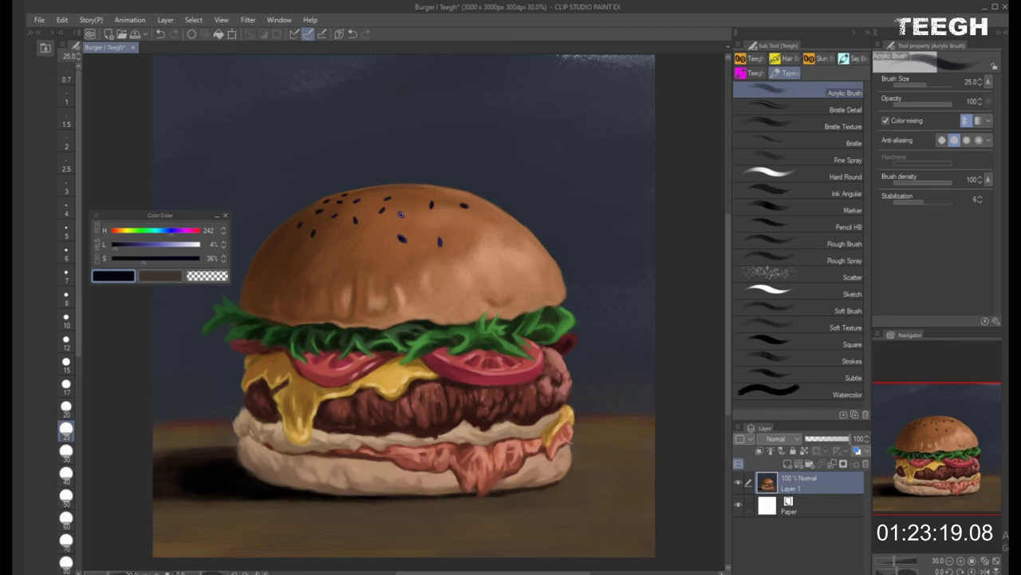
pyautogui.click(401, 214)
pyautogui.click(438, 241)
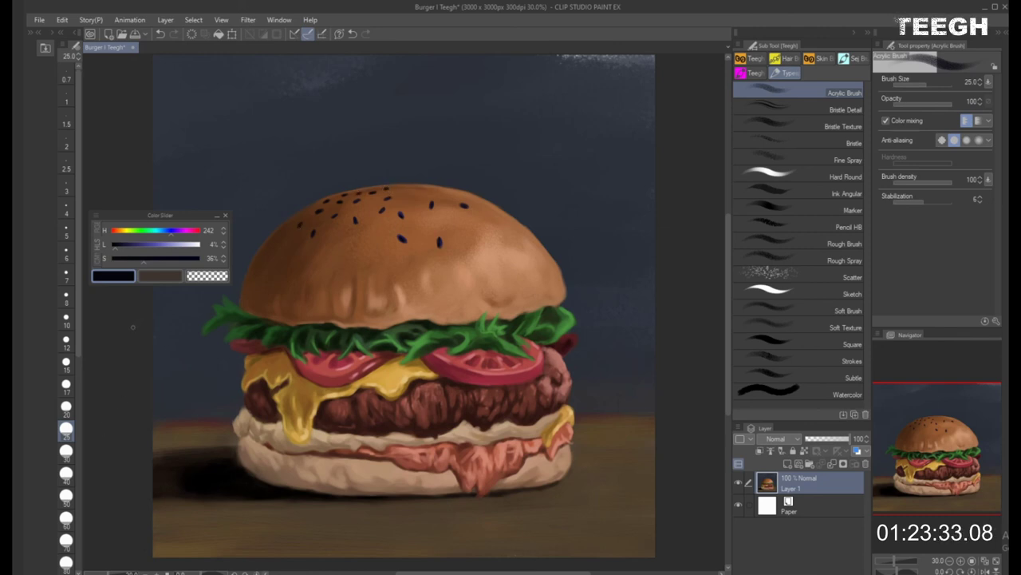
# Move the Color Slider clear of the burger, mix a sandy yellow (H 38, L 44%, S 36%) and paint light seeds on the bun's upper-left edge
pyautogui.moveTo(179, 217); pyautogui.dragTo(201, 132)
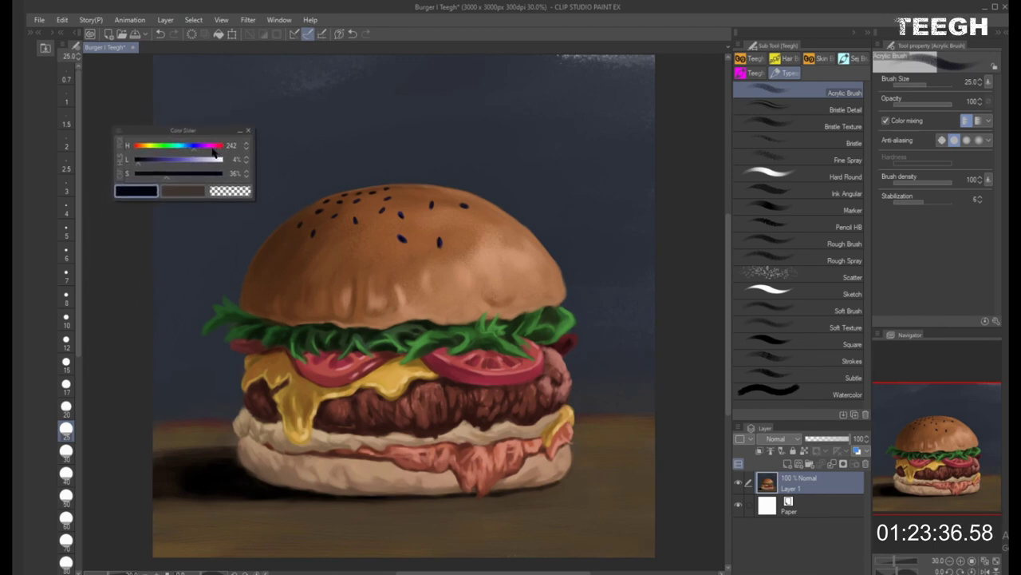
pyautogui.click(144, 145)
pyautogui.click(166, 159)
pyautogui.moveTo(166, 163); pyautogui.dragTo(173, 162)
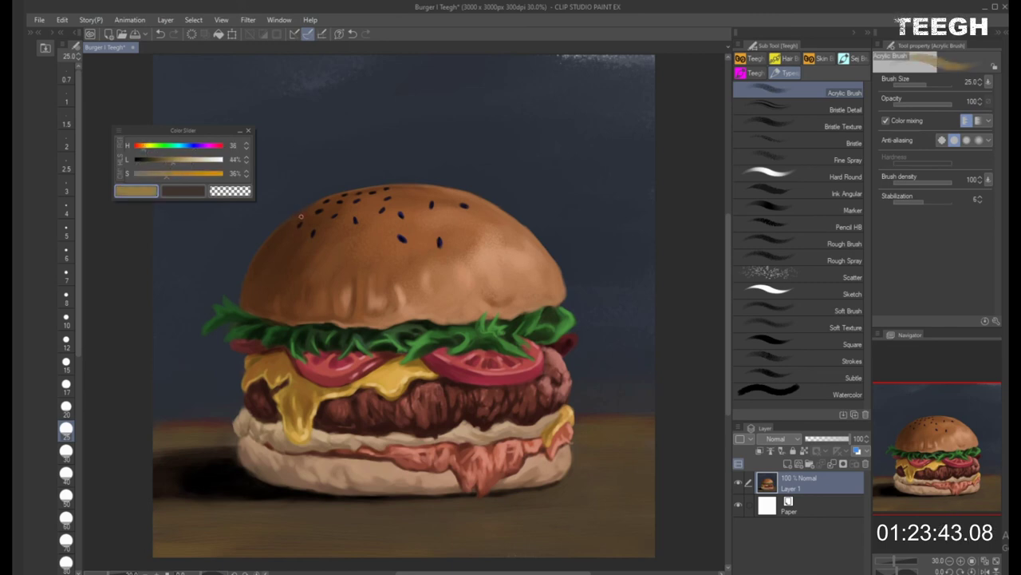
pyautogui.moveTo(301, 217); pyautogui.dragTo(304, 215)
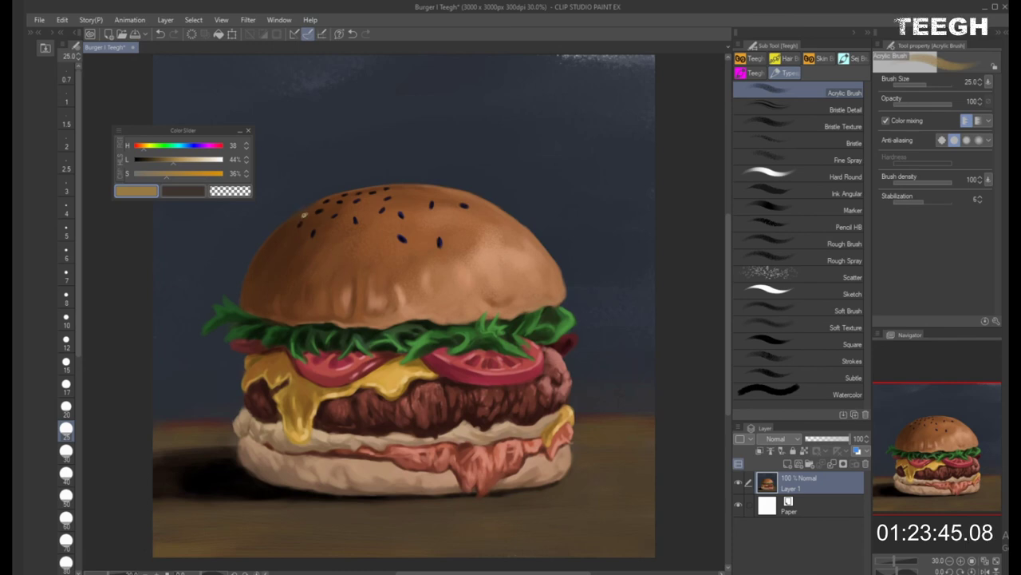
pyautogui.click(304, 215)
# Darken the sandy yellow to 38% luminosity and add light seeds along the bun's left edge with brush sizes 25 and 20
pyautogui.moveTo(173, 169); pyautogui.dragTo(167, 168)
pyautogui.click(287, 230)
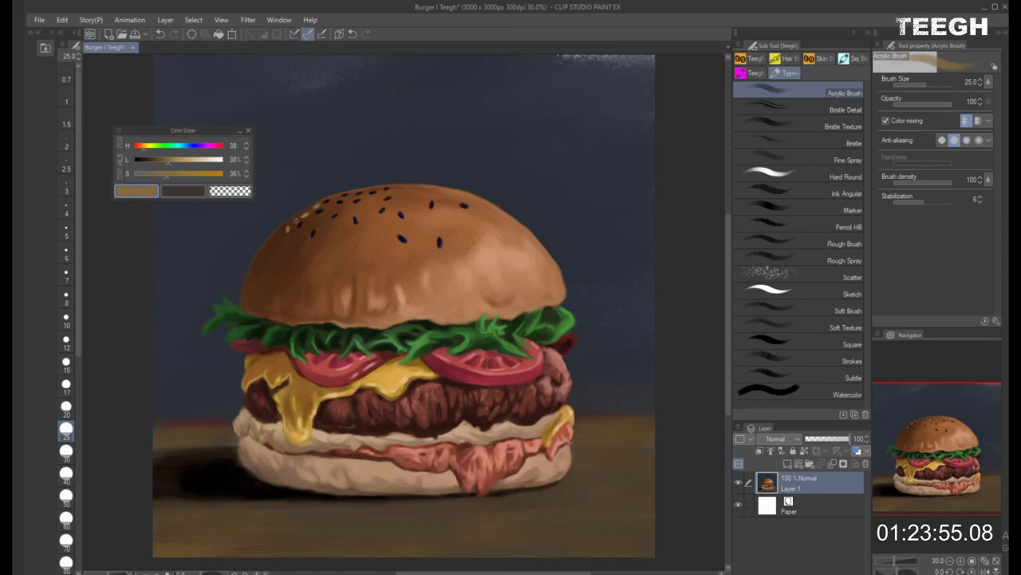
pyautogui.press('[')
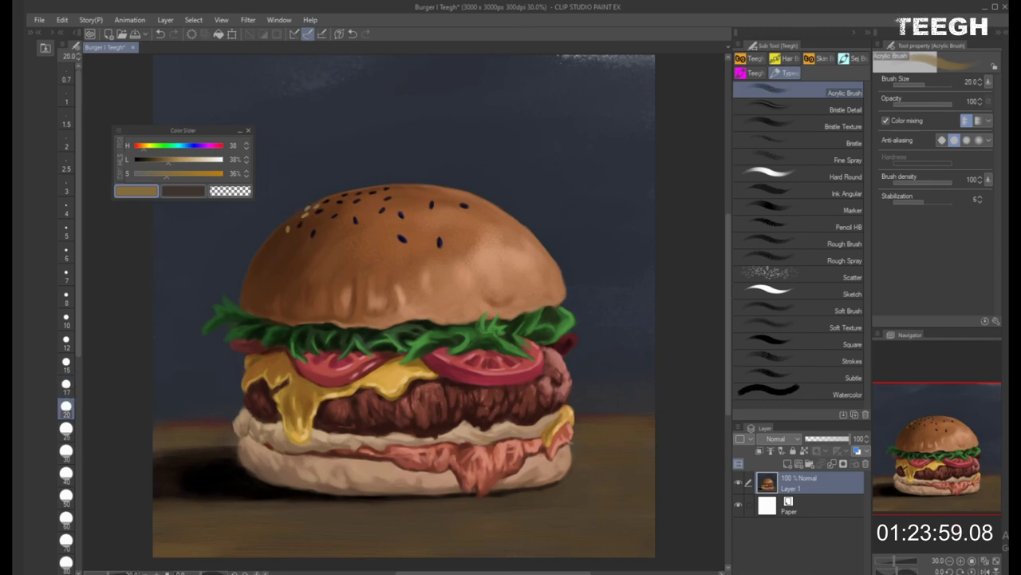
# Set the sandy yellow to 37% luminosity and paint a group of light seeds lower on the bun's left side with brush sizes 40 and 30
pyautogui.click(167, 162)
pyautogui.press(']')
pyautogui.press(']')
pyautogui.press(']')
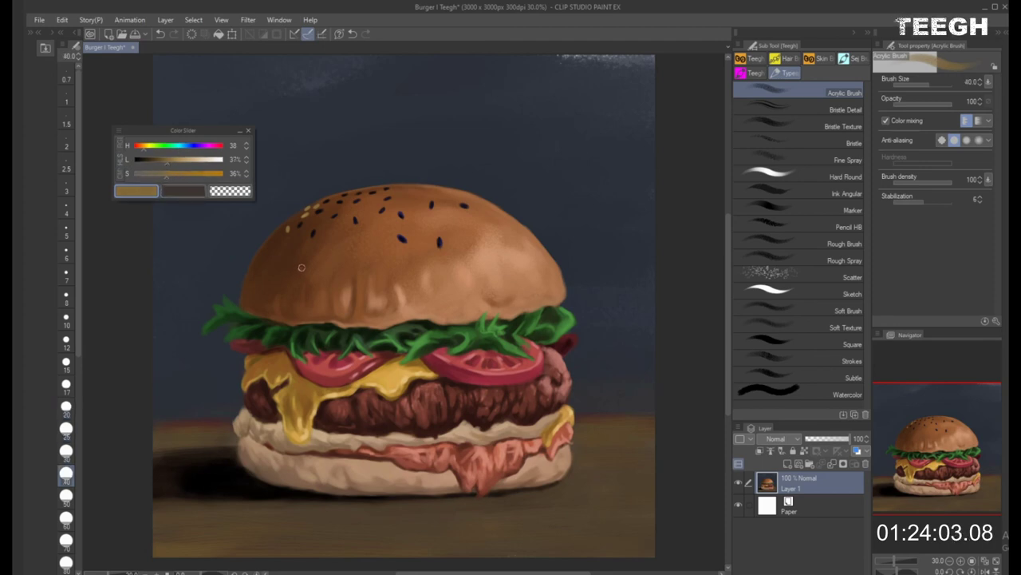
pyautogui.click(300, 269)
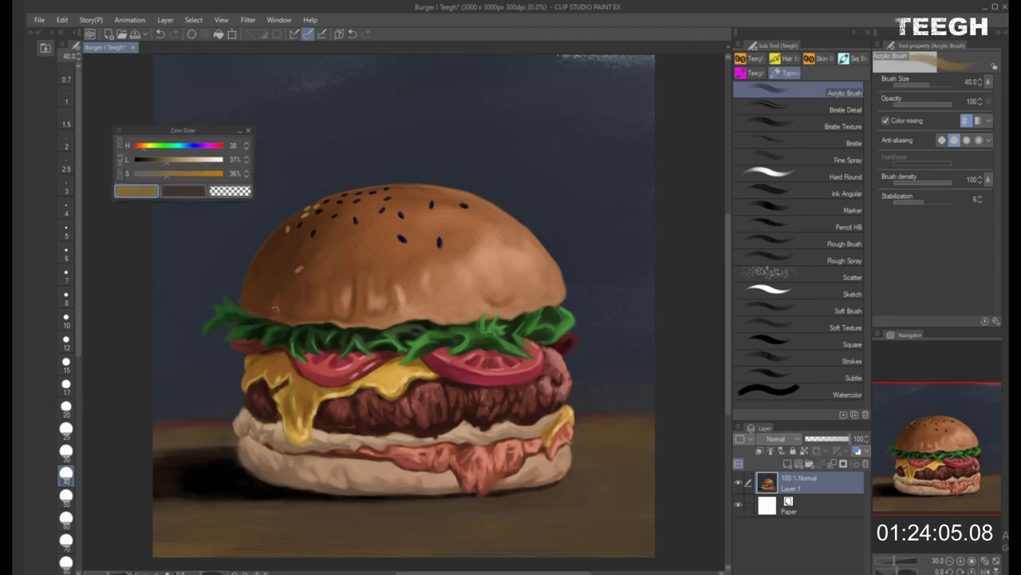
pyautogui.press('[')
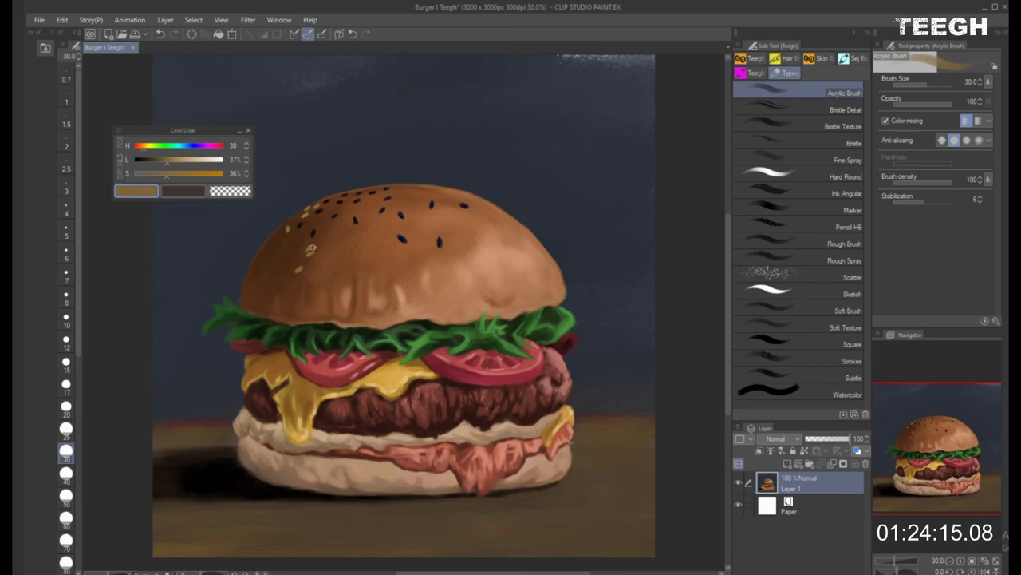
pyautogui.click(313, 249)
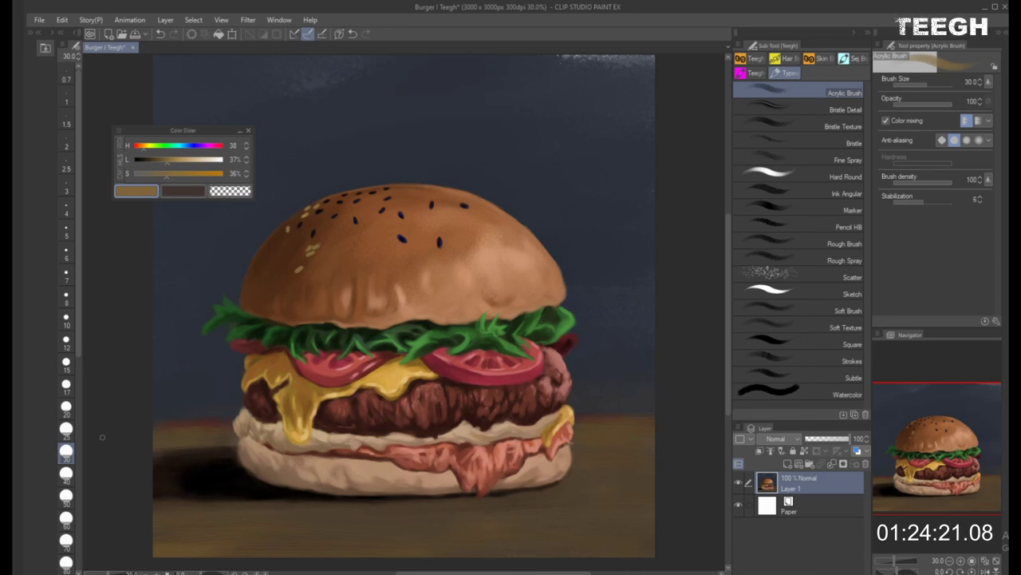
# Add light seeds on the bun's left-centre with brush sizes 25 and 30, raising the sandy yellow to 40% luminosity for those nearer the middle
pyautogui.press(']')
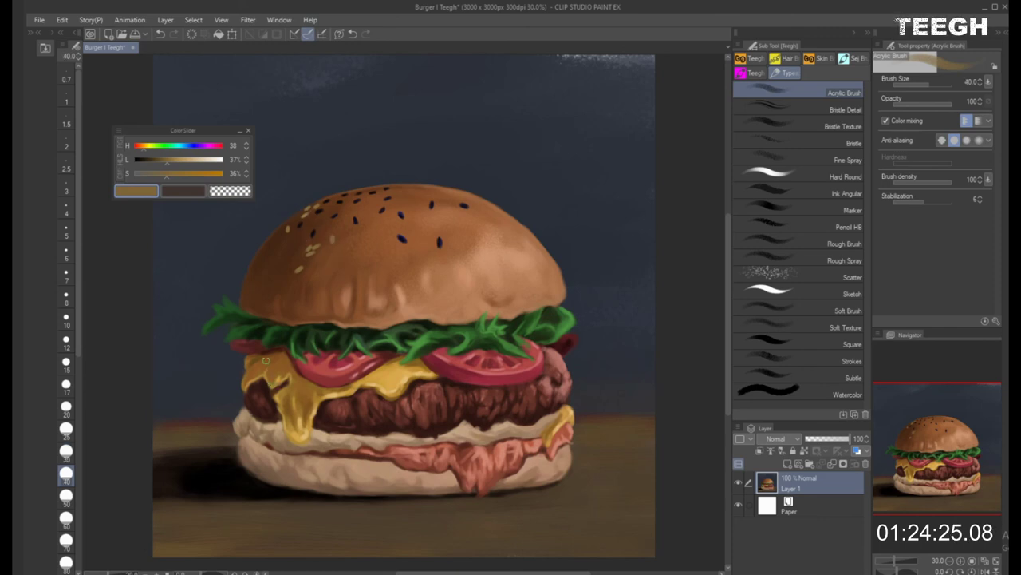
pyautogui.press('[')
pyautogui.press('[')
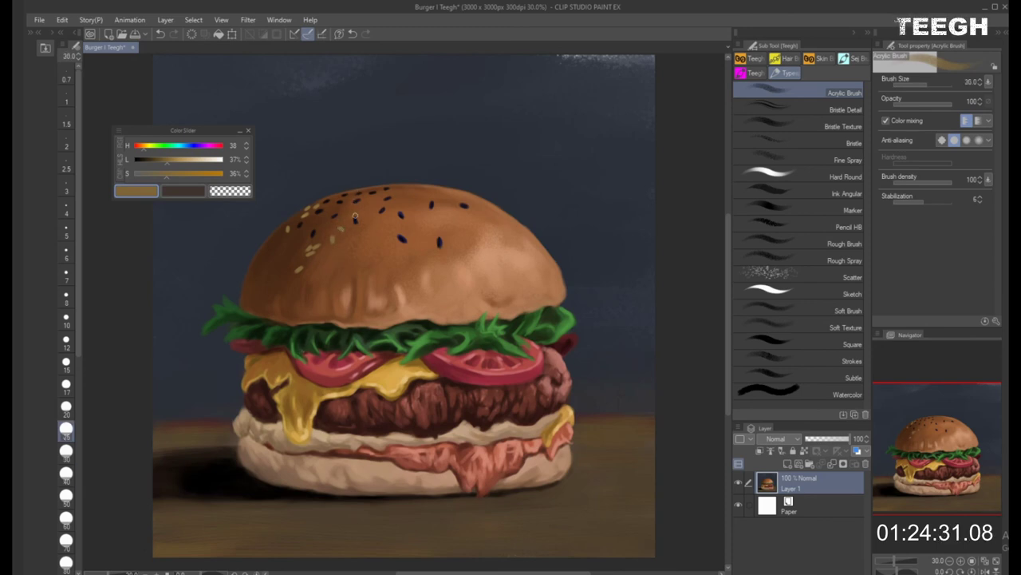
pyautogui.press(']')
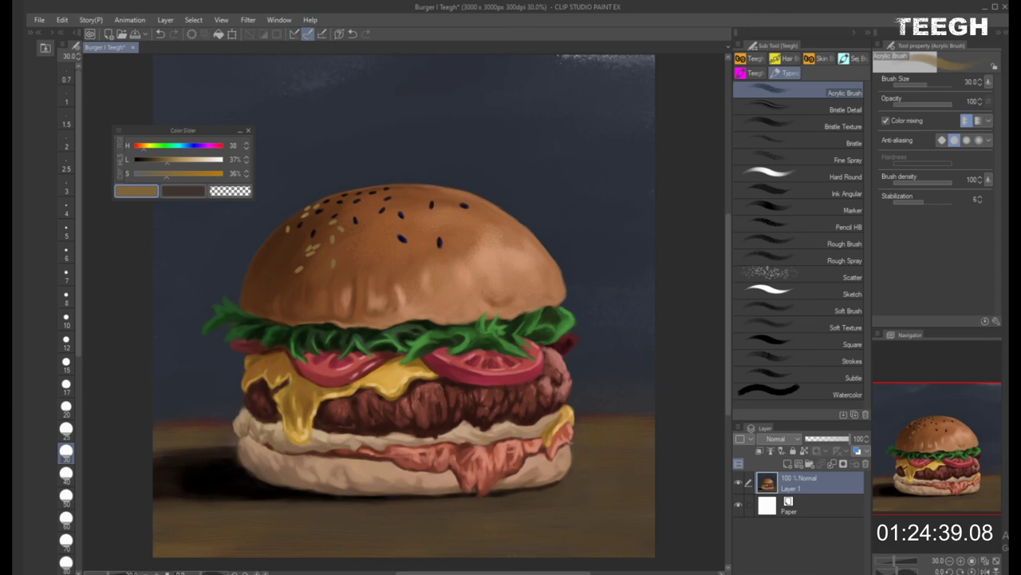
pyautogui.moveTo(166, 163); pyautogui.dragTo(170, 163)
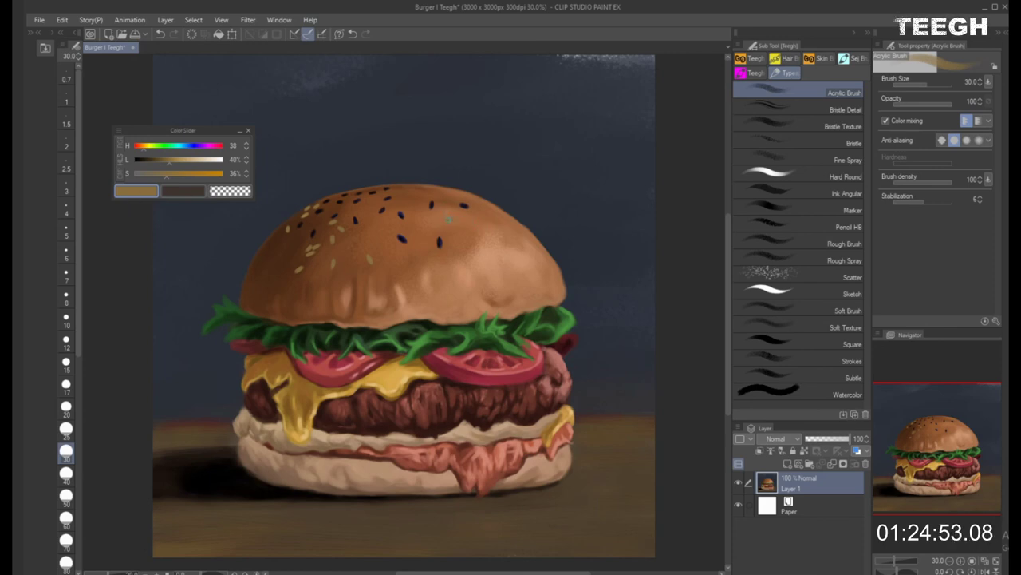
# Brighten the sandy yellow to L 56%, S 37% and paint light seeds across the bun's crown and upper middle with brush sizes 20 to 30
pyautogui.click(174, 159)
pyautogui.moveTo(176, 165); pyautogui.dragTo(182, 165)
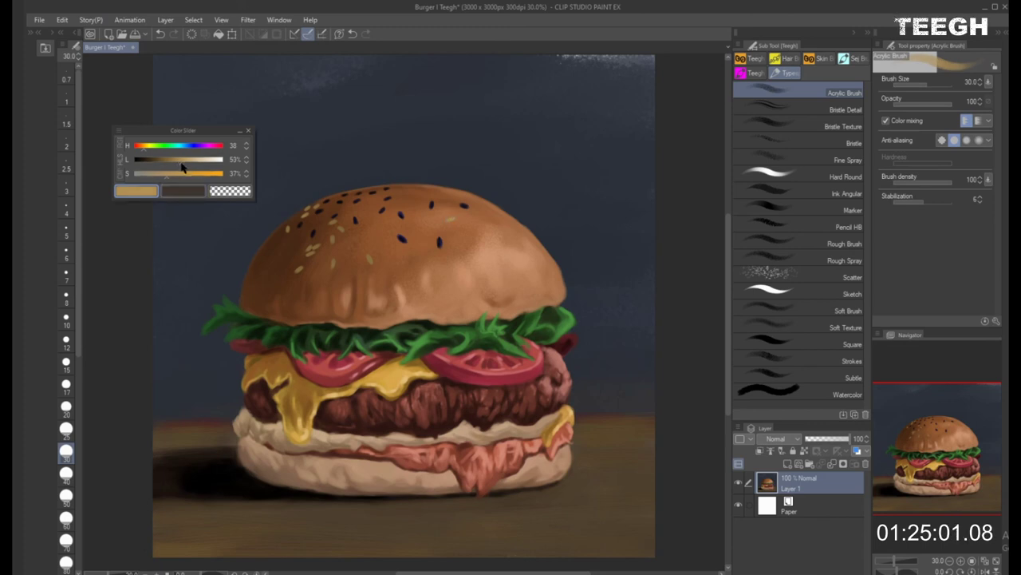
pyautogui.moveTo(179, 163); pyautogui.dragTo(183, 163)
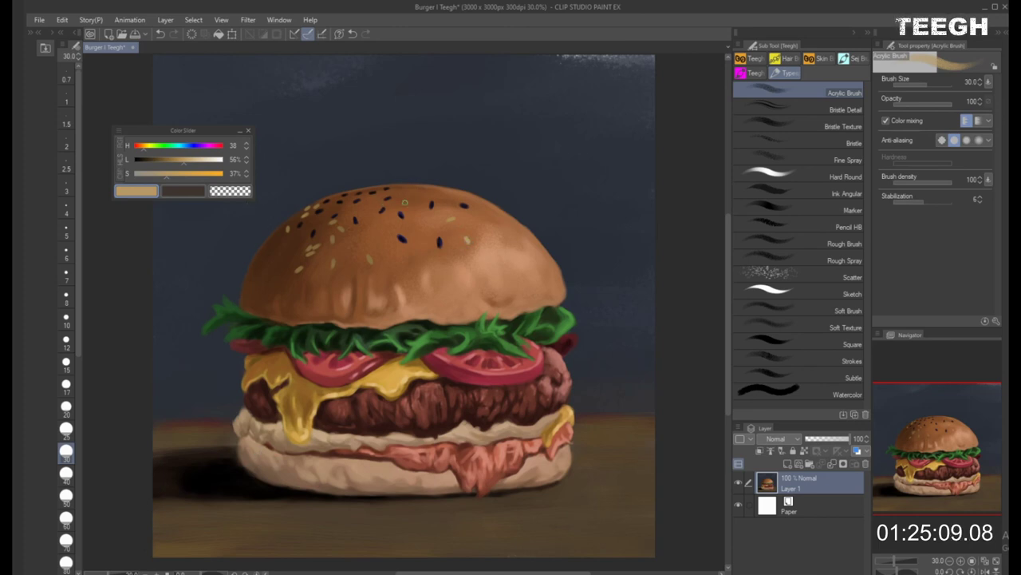
pyautogui.press('[')
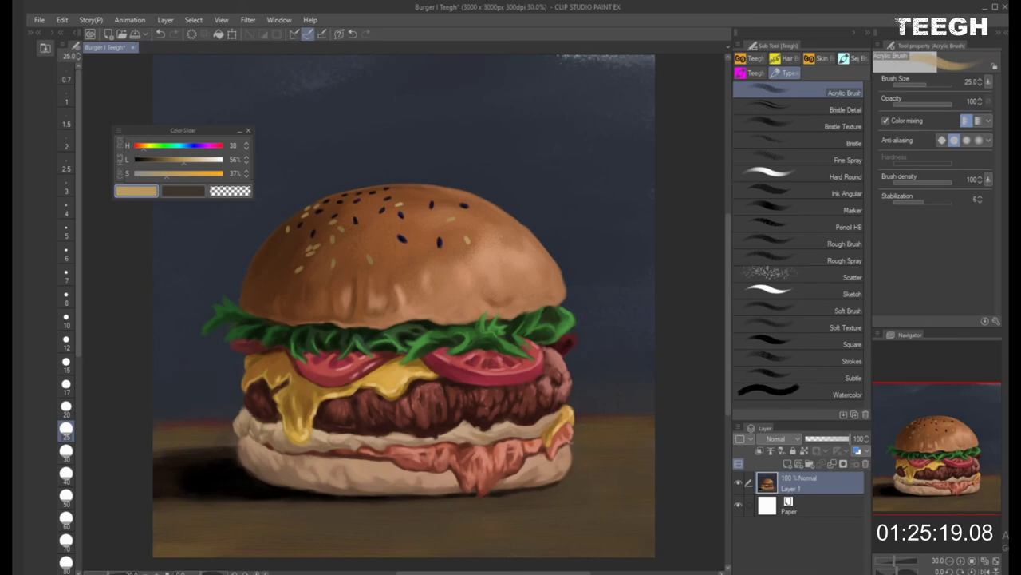
pyautogui.press('[')
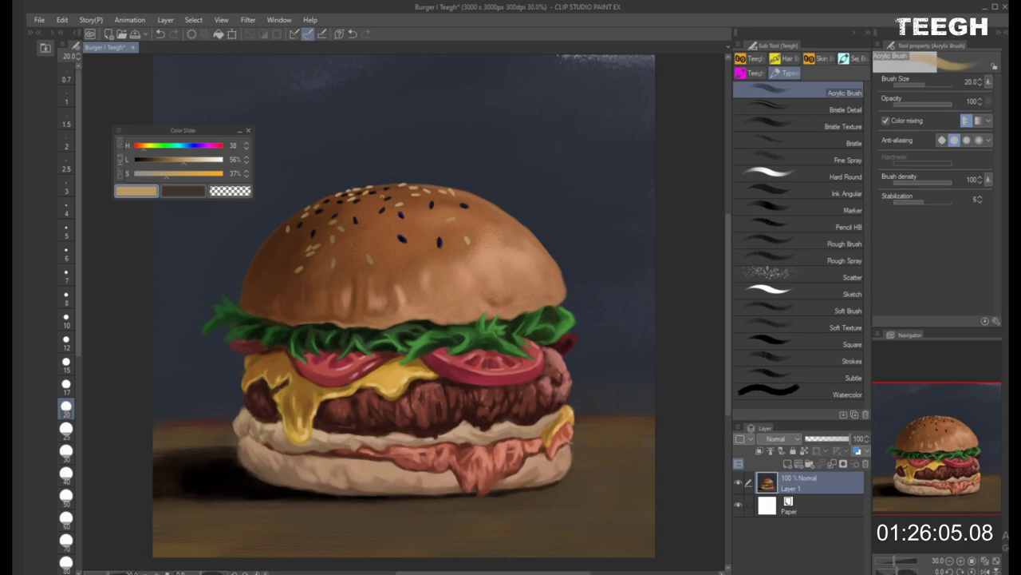
pyautogui.press(']')
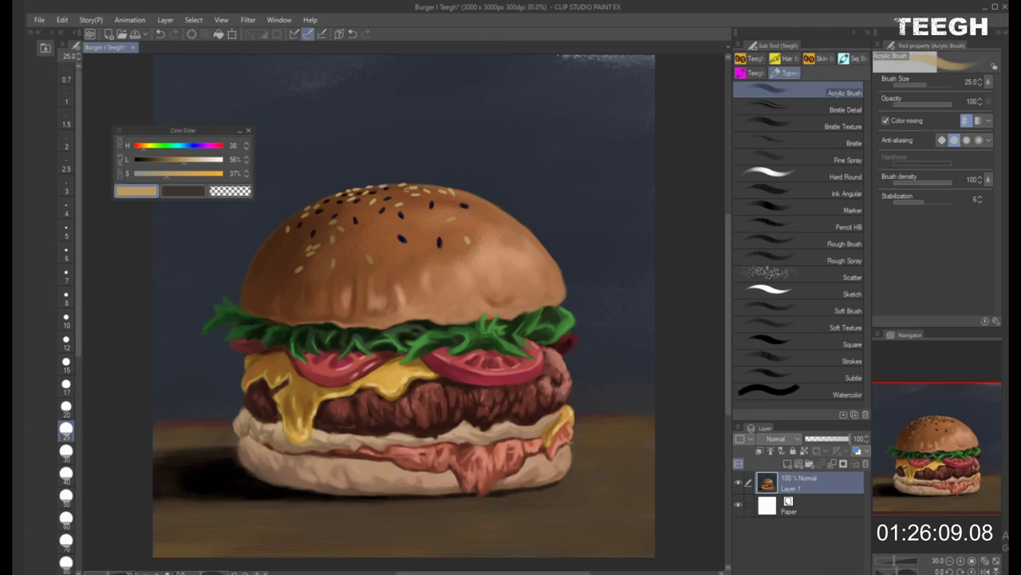
pyautogui.press(']')
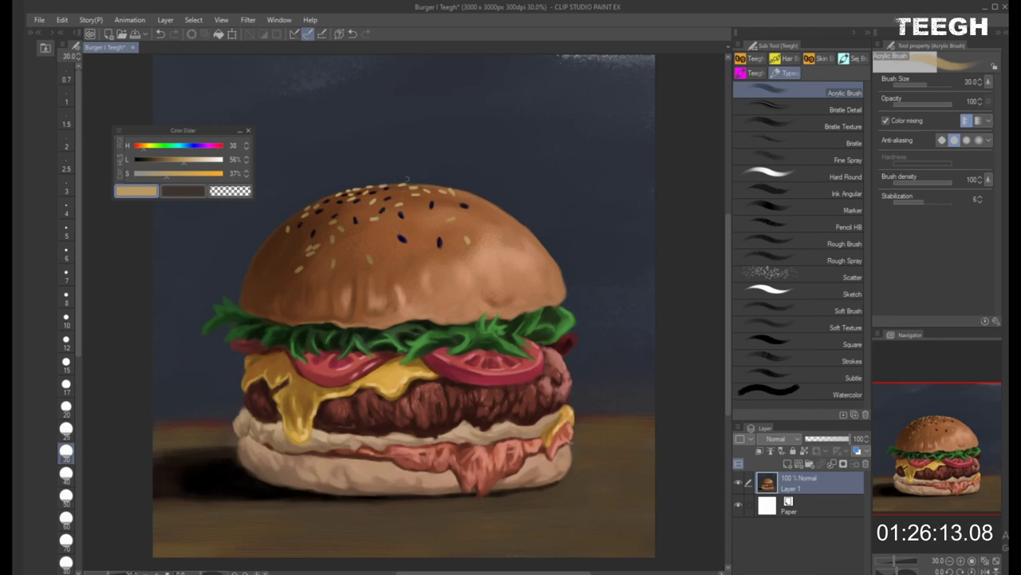
pyautogui.press('[')
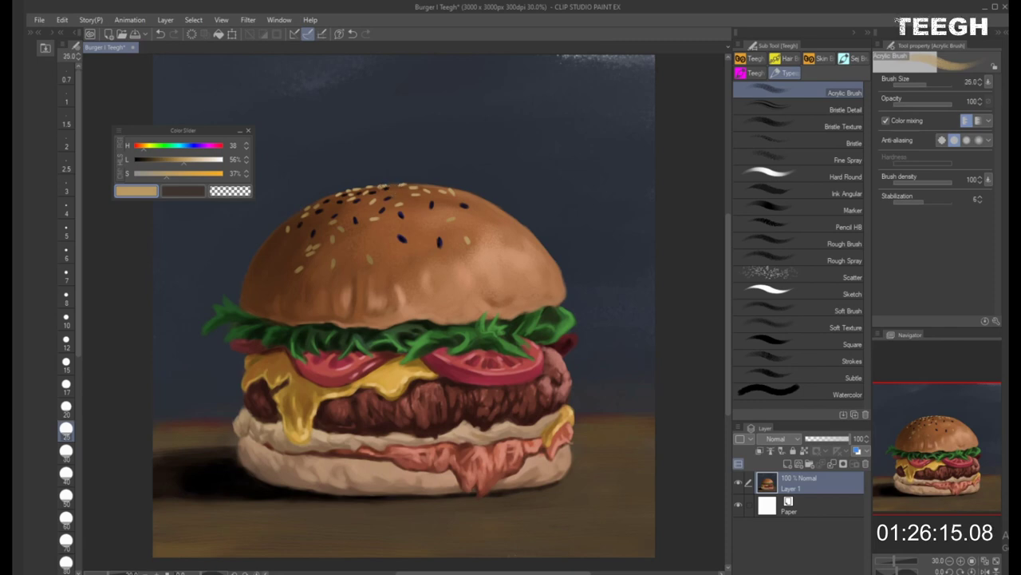
# Brighten the existing light seeds on the bun's left side with the 56% luminosity sandy yellow, using brush sizes 20 to 30
pyautogui.press(']')
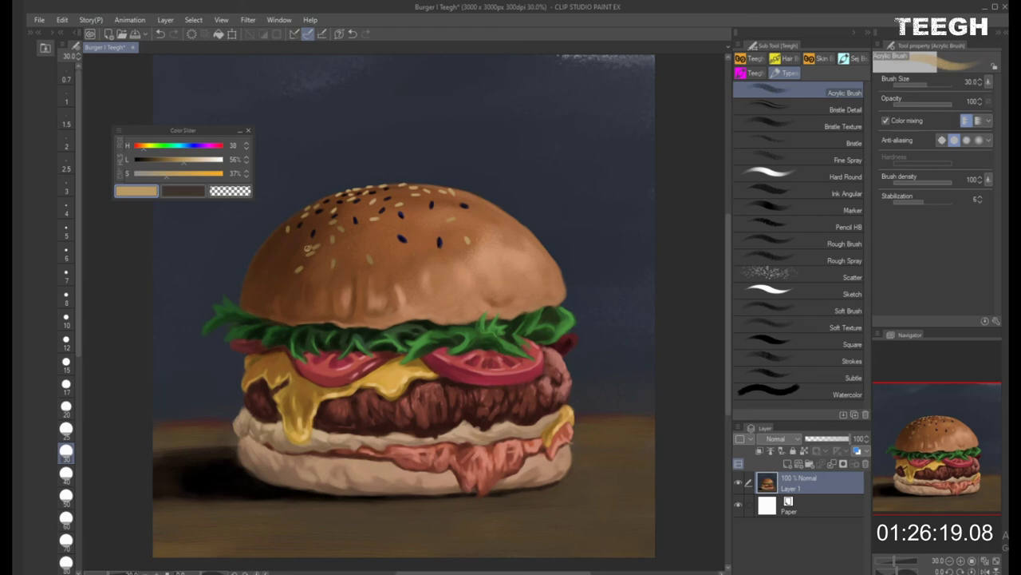
pyautogui.moveTo(299, 268); pyautogui.dragTo(296, 270)
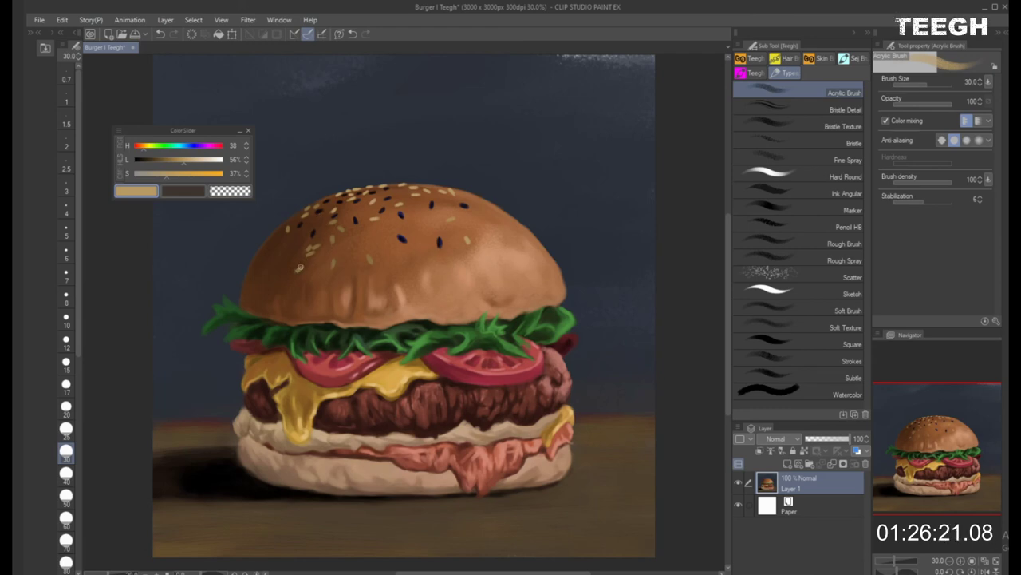
pyautogui.press('[')
pyautogui.press('[')
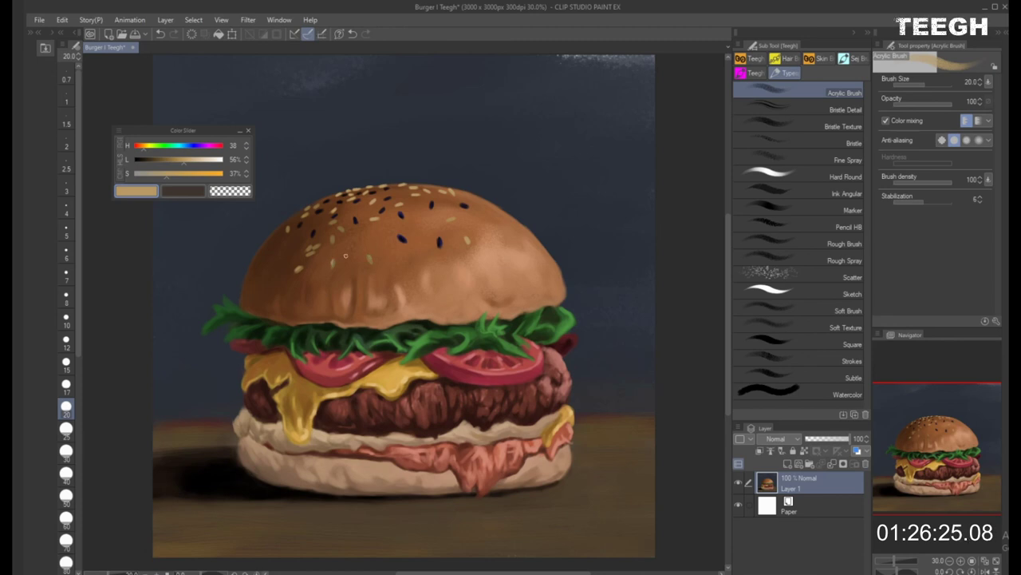
pyautogui.press(']')
pyautogui.press(']')
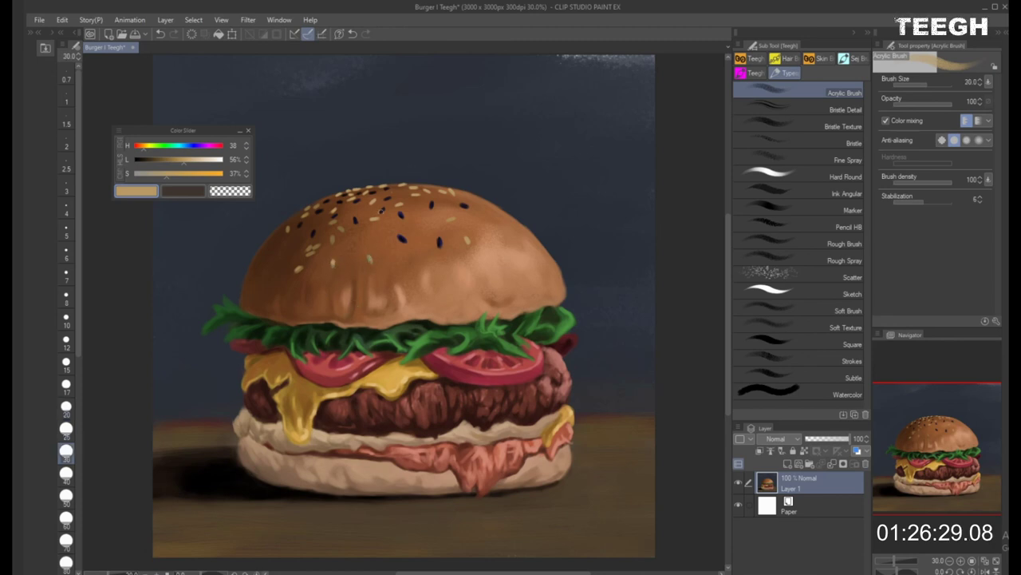
pyautogui.press('[')
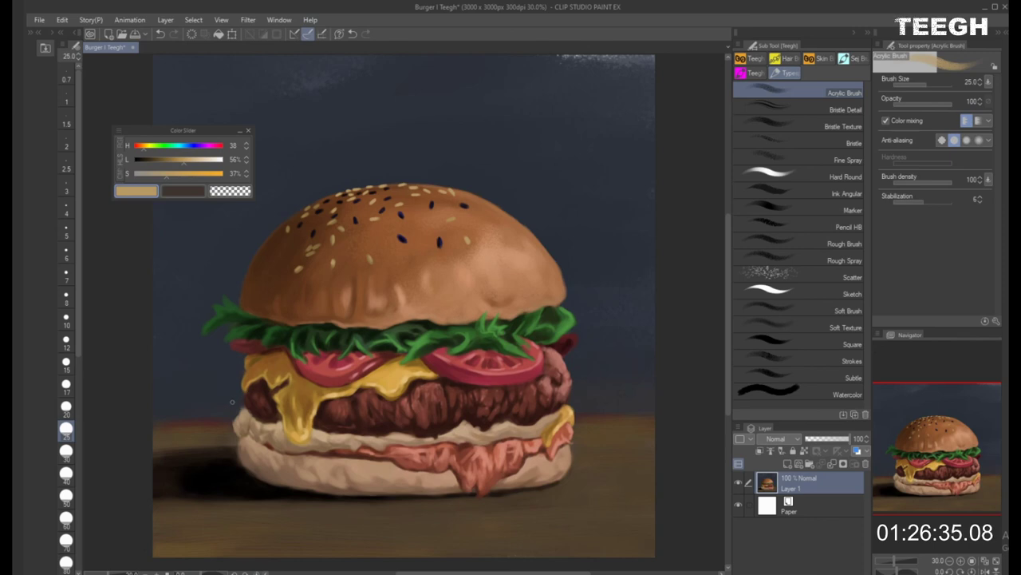
# Touch up the seeds along the bun's top edge with sandy yellow, near-black and background blue sampled from the painting, at brush sizes 20 and 25
pyautogui.keyDown('alt'); pyautogui.click(333, 263); pyautogui.keyUp('alt')
pyautogui.press('[')
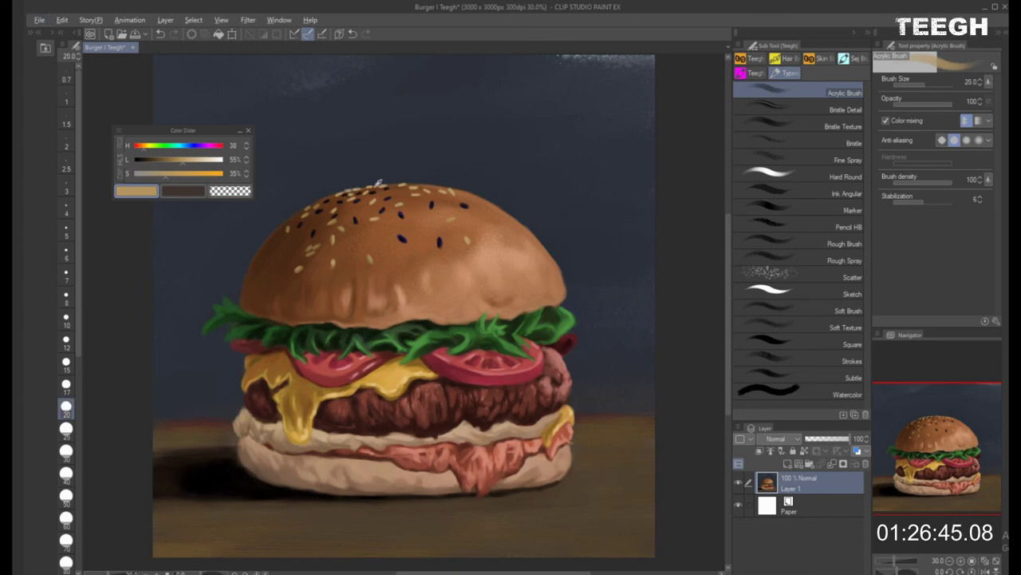
pyautogui.keyDown('alt'); pyautogui.click(375, 189); pyautogui.keyUp('alt')
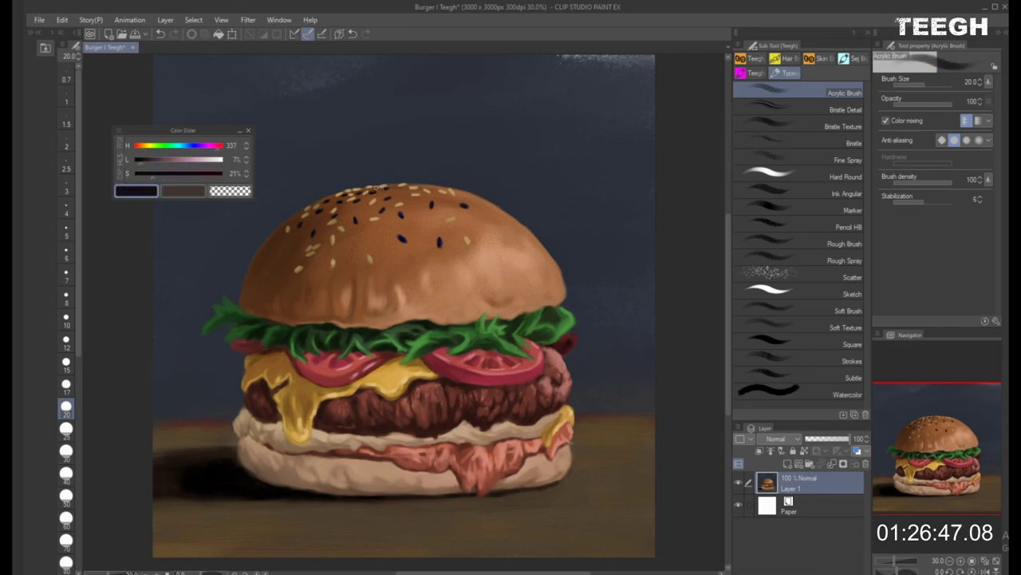
pyautogui.press(']')
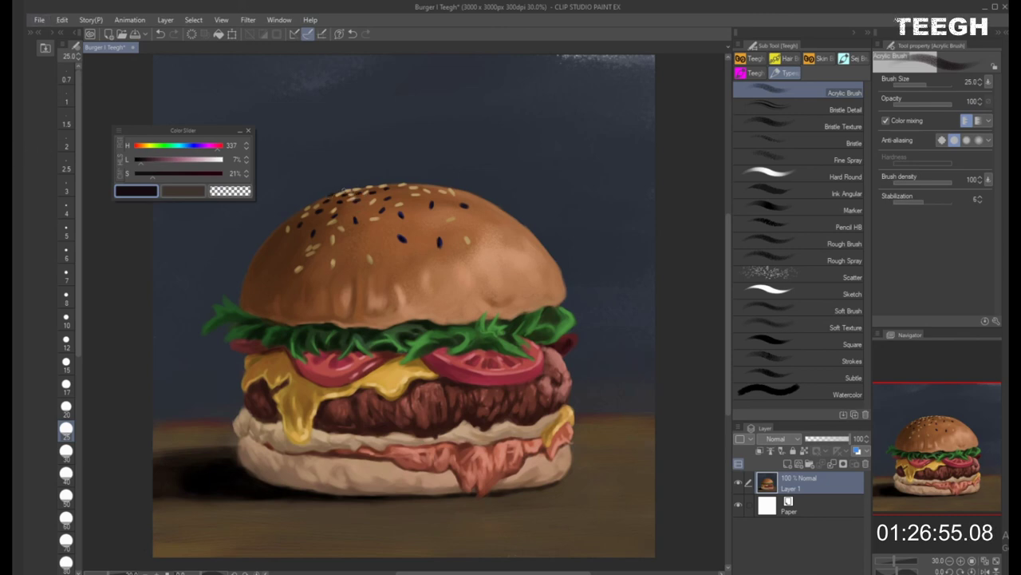
pyautogui.keyDown('alt'); pyautogui.click(343, 189); pyautogui.keyUp('alt')
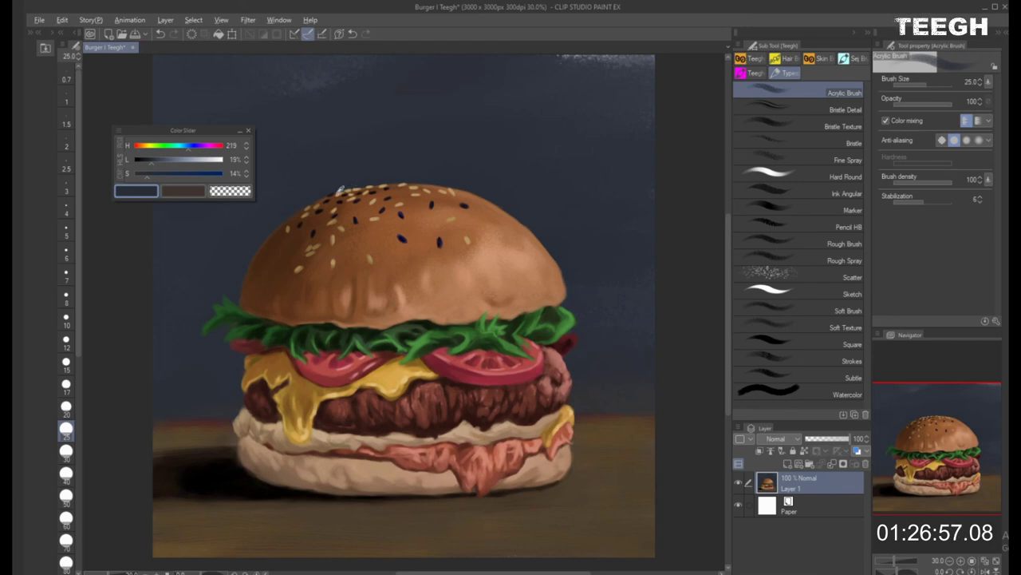
pyautogui.press('alt')
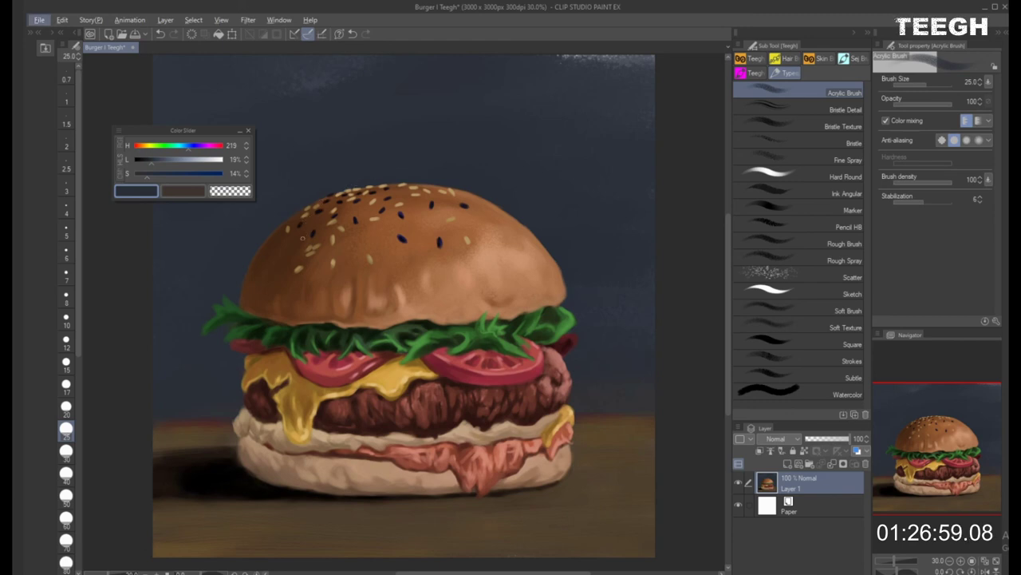
# Sample the near-black of a dark seed (H 258, L 6%, S 33%) and add a dark seed low on the bun's left side
pyautogui.press(']')
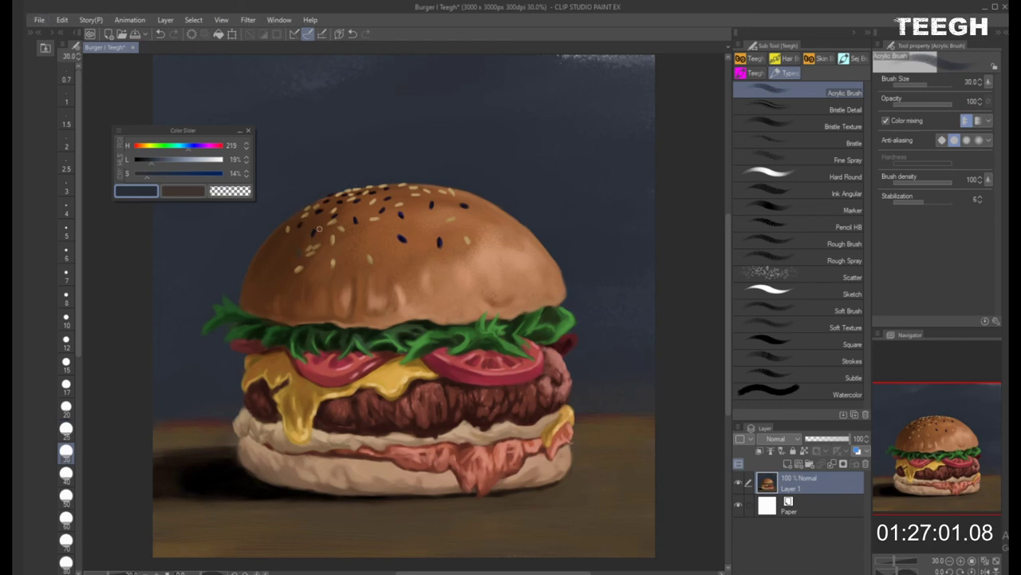
pyautogui.keyDown('alt'); pyautogui.click(318, 229); pyautogui.keyUp('alt')
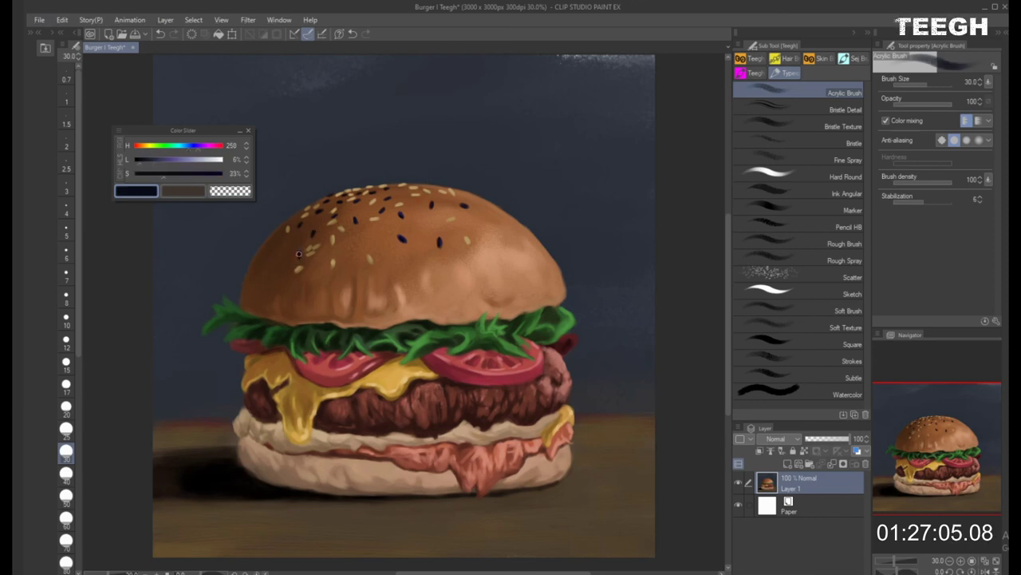
pyautogui.press(']')
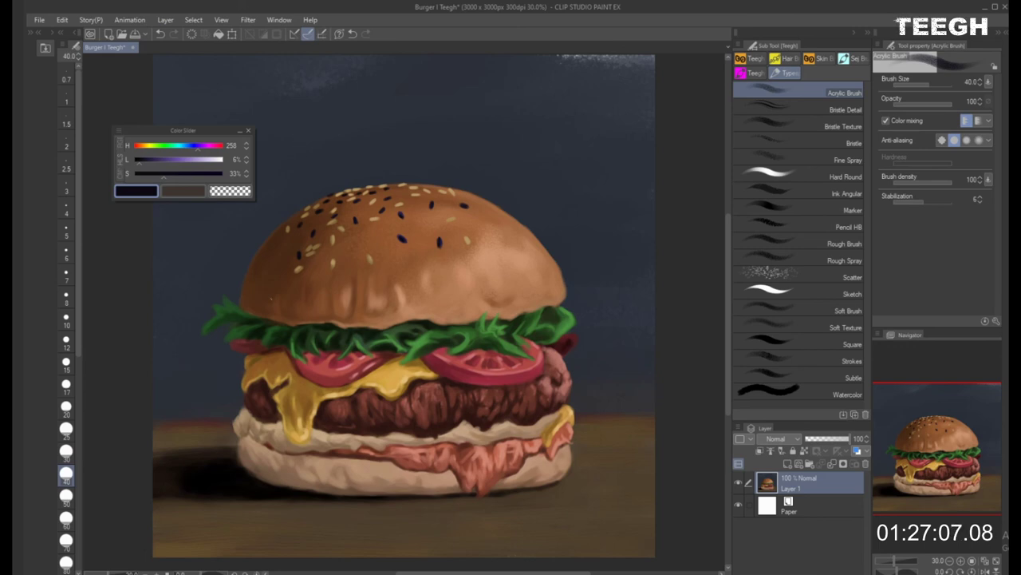
# Lighten the dark violet to 23% and 33% luminosity and paint highlights on the two large dark seeds in the middle of the bun
pyautogui.moveTo(146, 165); pyautogui.dragTo(155, 166)
pyautogui.press('[')
pyautogui.press('[')
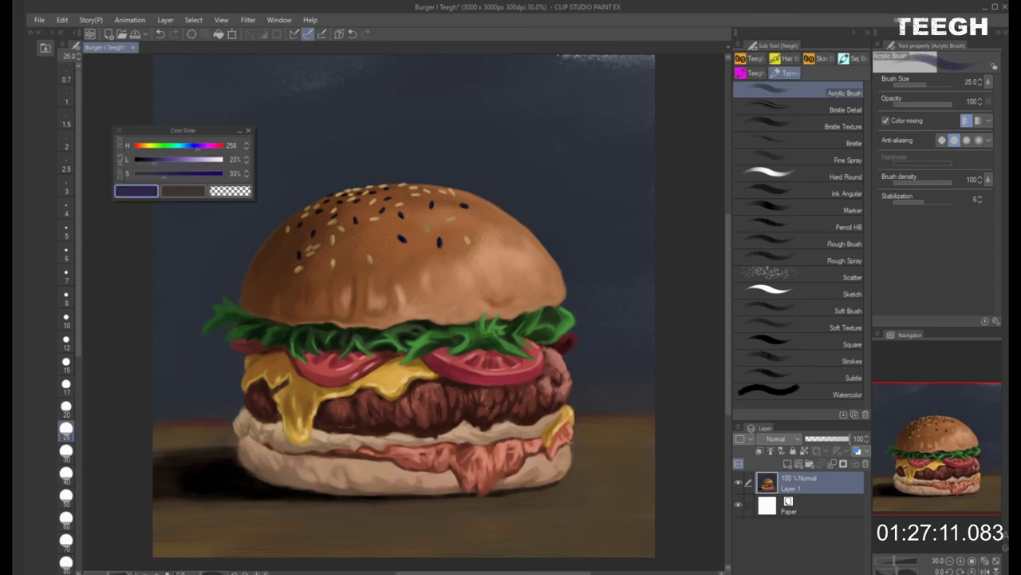
pyautogui.press('[')
pyautogui.press('[')
pyautogui.press(']')
pyautogui.press(']')
pyautogui.moveTo(439, 240); pyautogui.dragTo(440, 245)
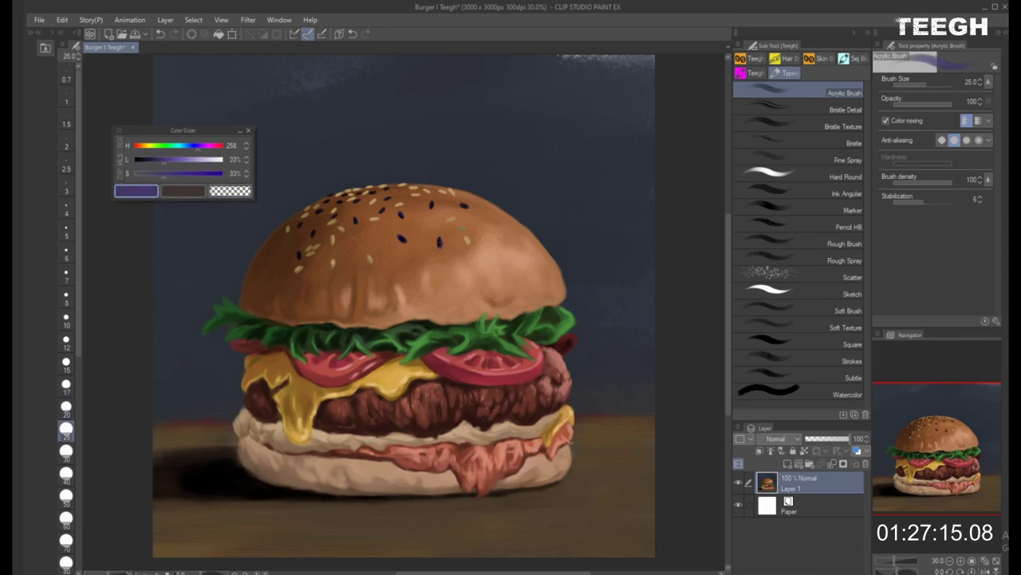
pyautogui.press(']')
pyautogui.moveTo(407, 239); pyautogui.dragTo(401, 237)
pyautogui.press('[')
# Raise the violet to 42% luminosity and add highlights to the dark seeds across the bun with brush sizes 25, 20 and 17
pyautogui.click(173, 167)
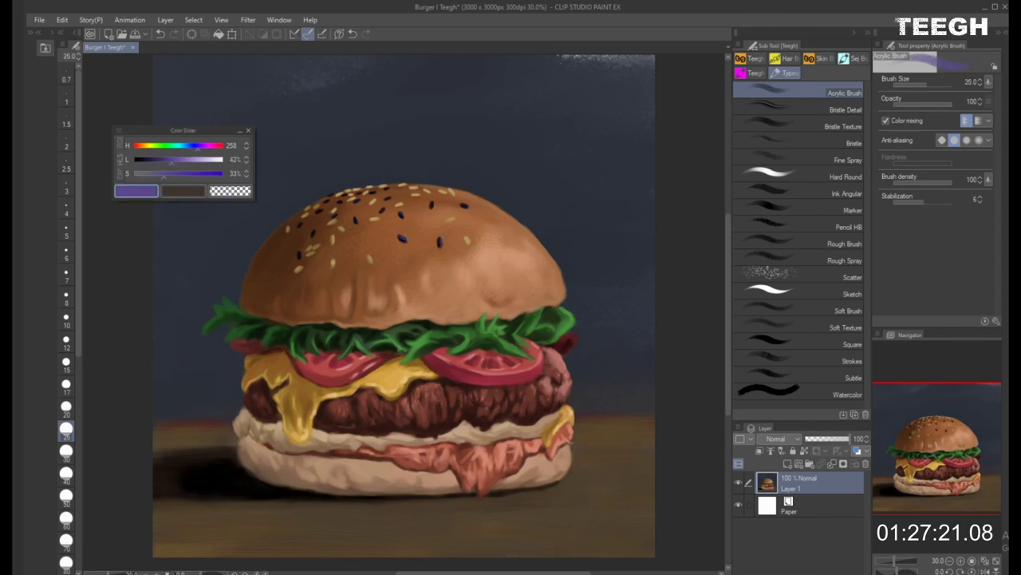
pyautogui.press('[')
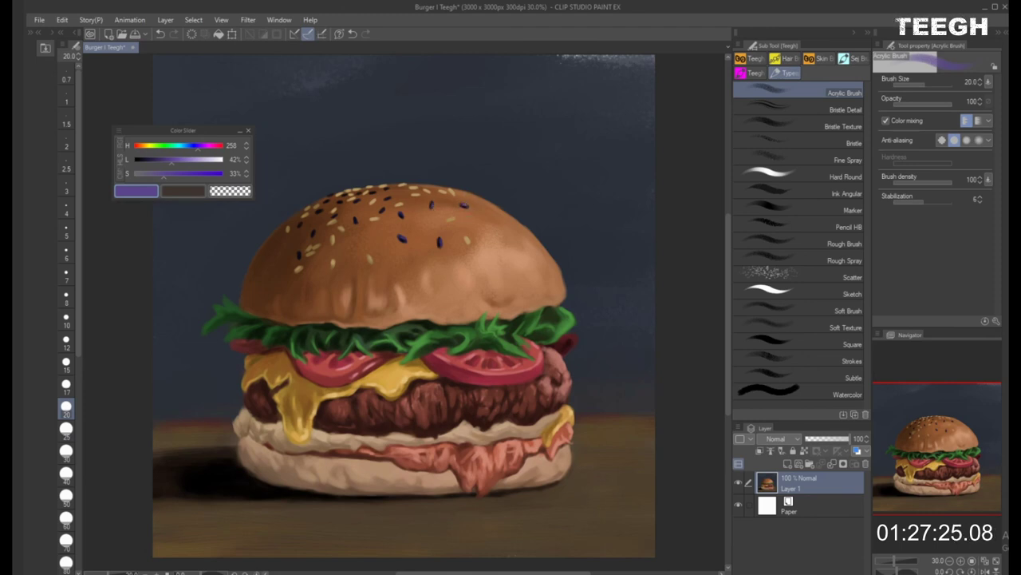
pyautogui.press('[')
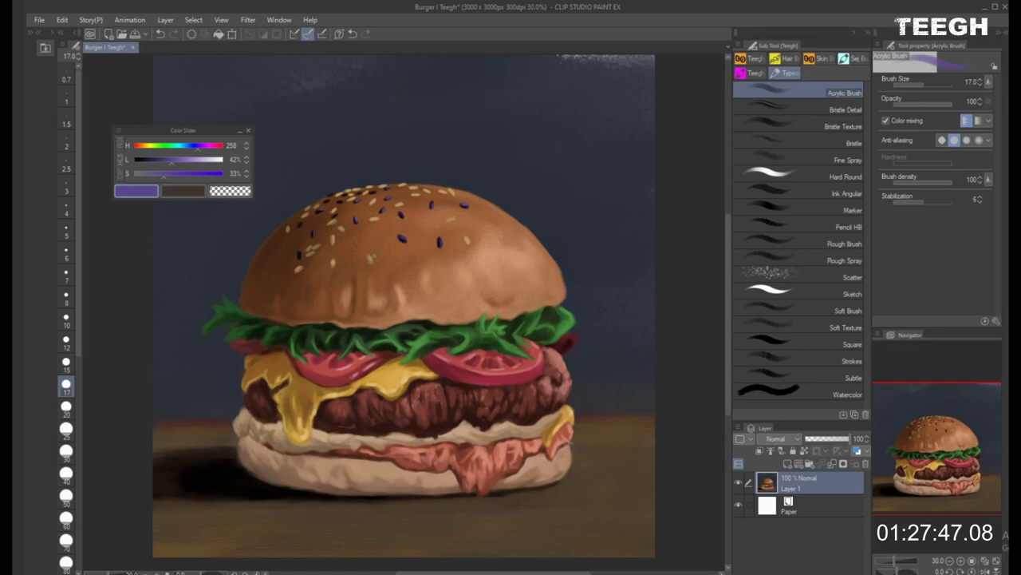
# Sample a light seed's yellow, brighten it to 61% and 64% luminosity, and highlight the light seeds with brush sizes 17 and 20
pyautogui.keyDown('alt'); pyautogui.click(375, 253); pyautogui.keyUp('alt')
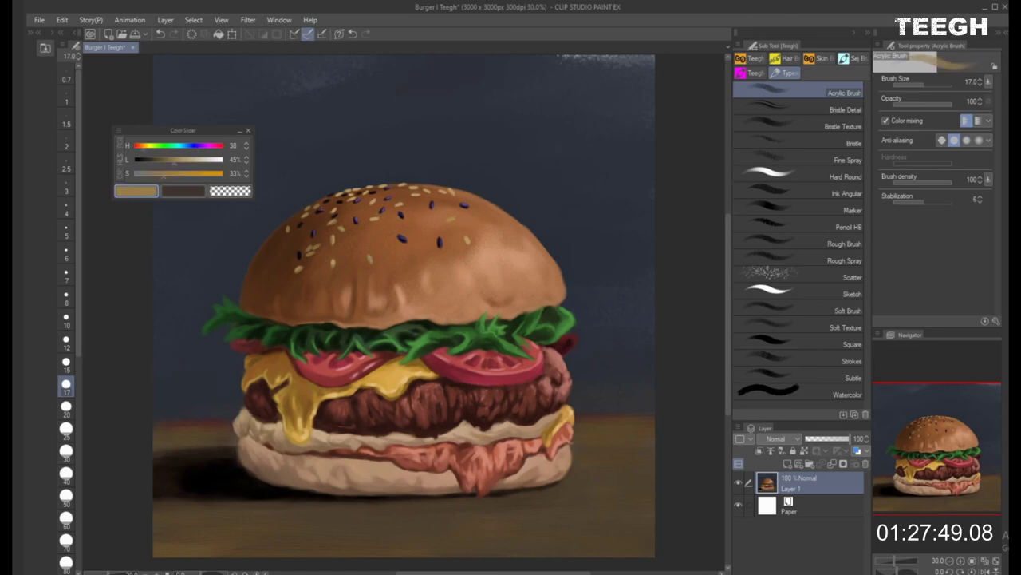
pyautogui.click(188, 160)
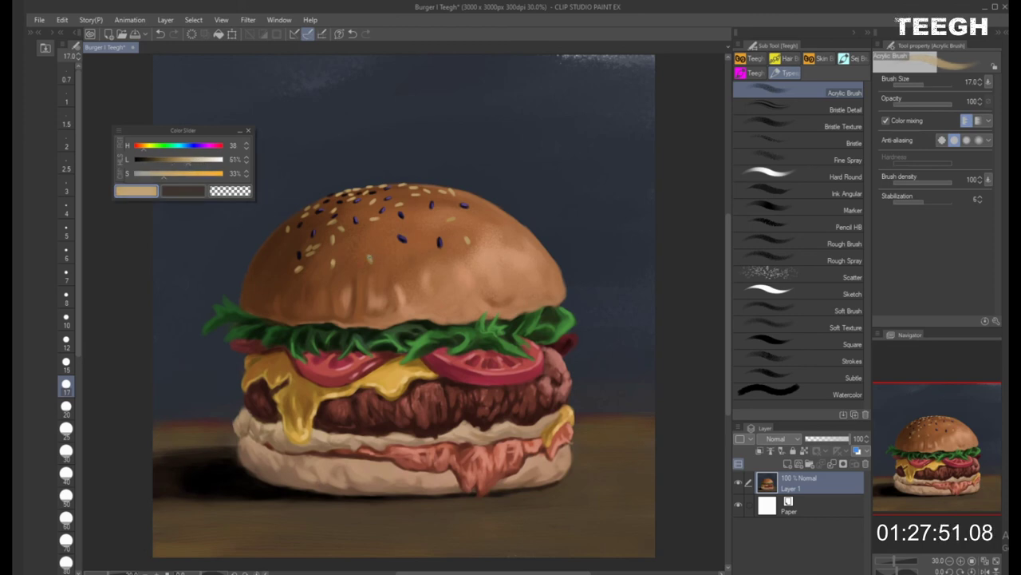
pyautogui.press(']')
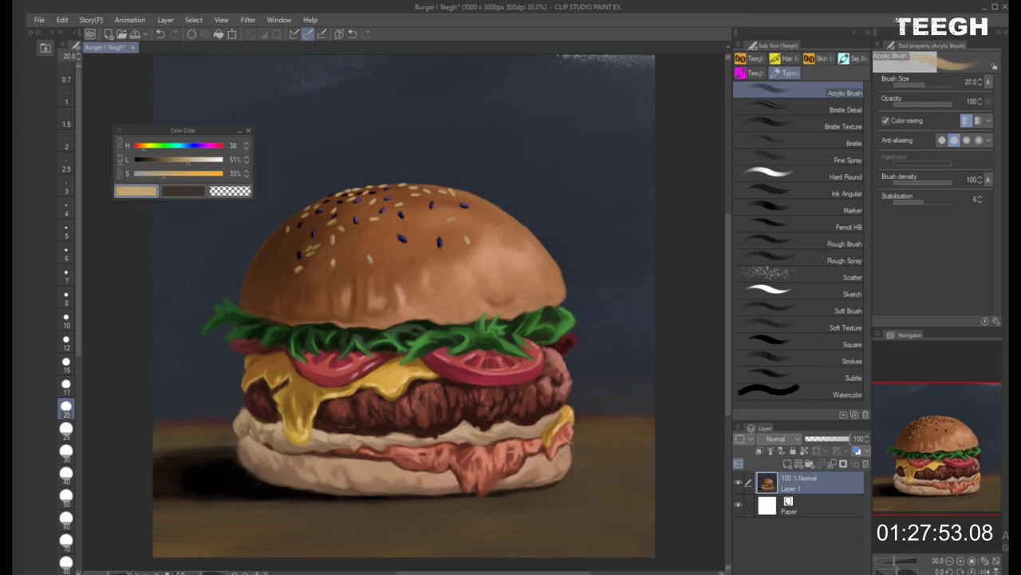
pyautogui.click(191, 159)
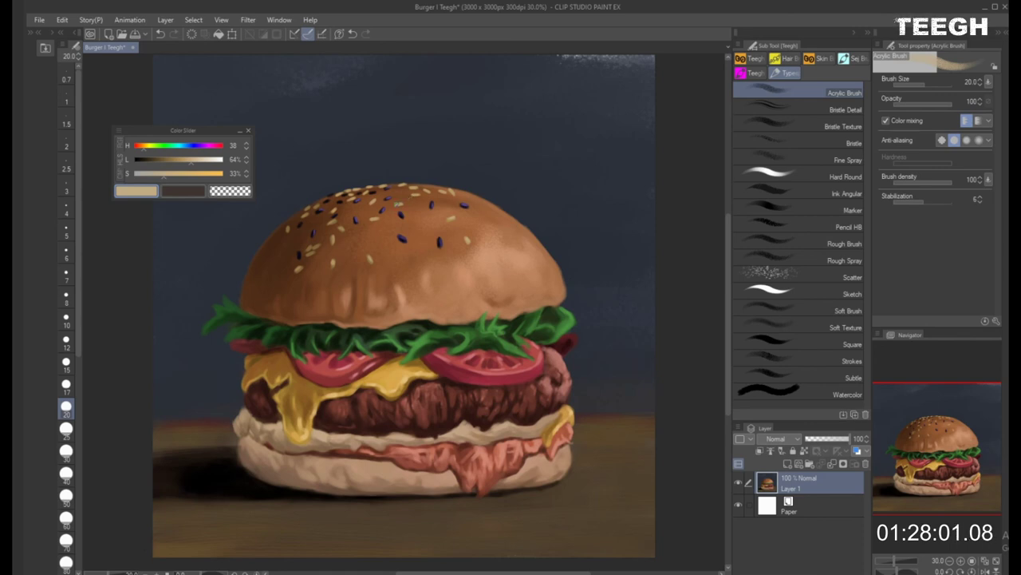
pyautogui.press('[')
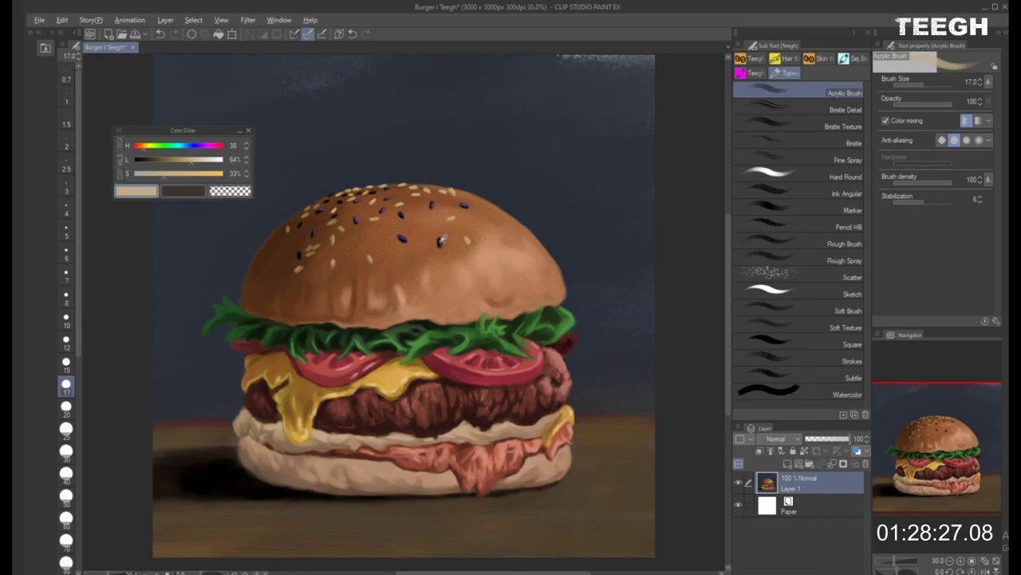
# Highlight the dark seed on the bun's upper right with sampled violet, and touch up the surrounding bun with sampled brown at brush size 30
pyautogui.keyDown('alt'); pyautogui.click(466, 201); pyautogui.keyUp('alt')
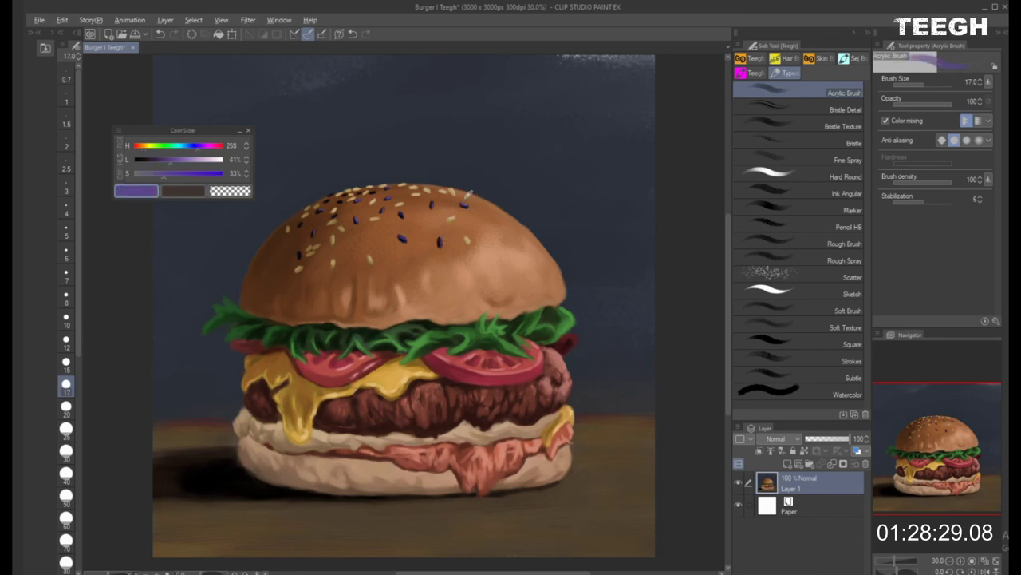
pyautogui.keyDown('alt'); pyautogui.click(470, 197); pyautogui.keyUp('alt')
pyautogui.press(']')
pyautogui.press(']')
pyautogui.press(']')
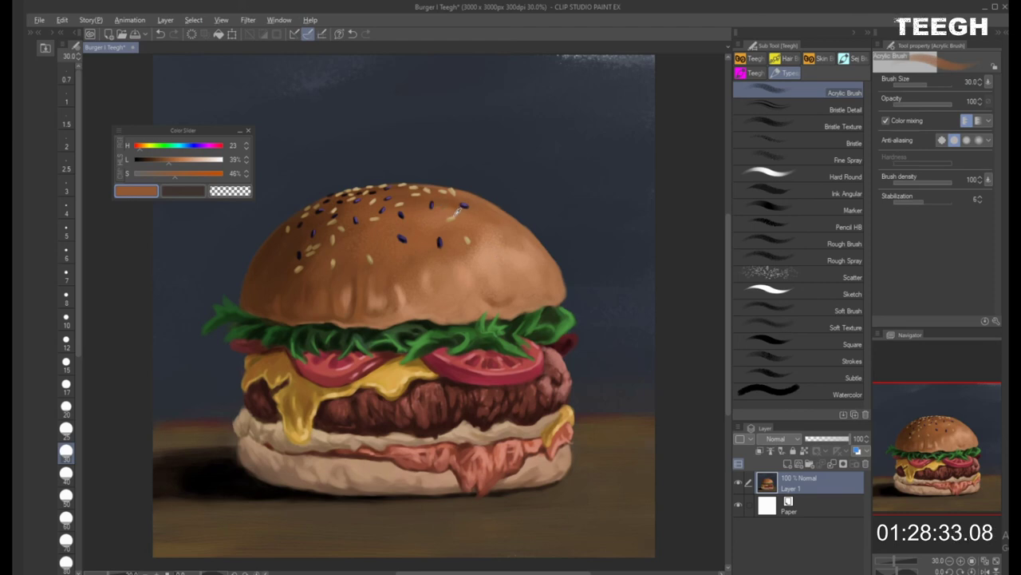
# Sample a light seed's yellow (H 38, L 63%, S 34%) and paint a light seed on the bun's right side with brush size 25
pyautogui.keyDown('alt'); pyautogui.click(457, 214); pyautogui.keyUp('alt')
pyautogui.press('[')
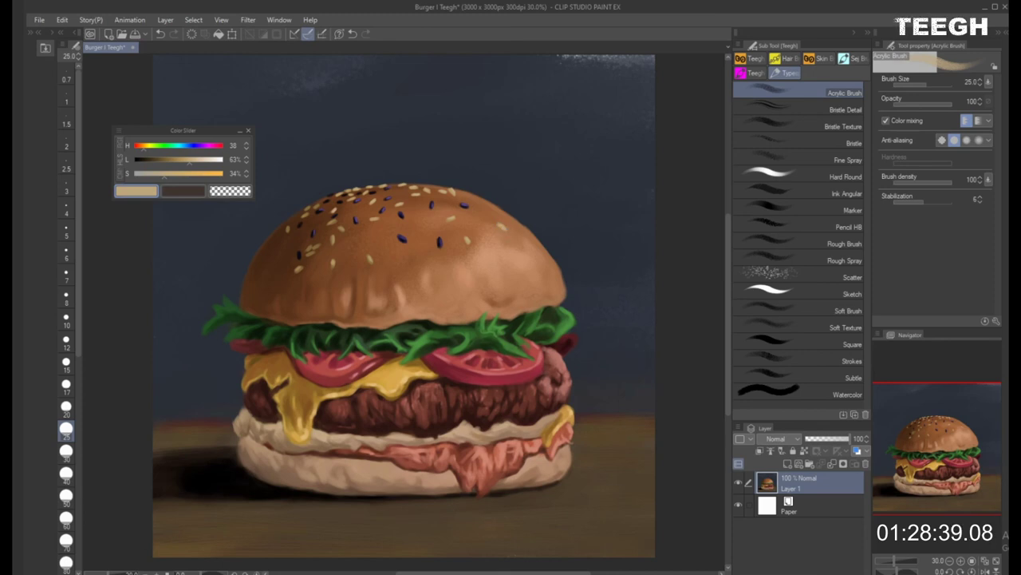
# Sample a darker yellow-brown (H 37, L 36%, S 37%) from a left seed and shade the light seeds with brush size 17
pyautogui.press('[')
pyautogui.press('[')
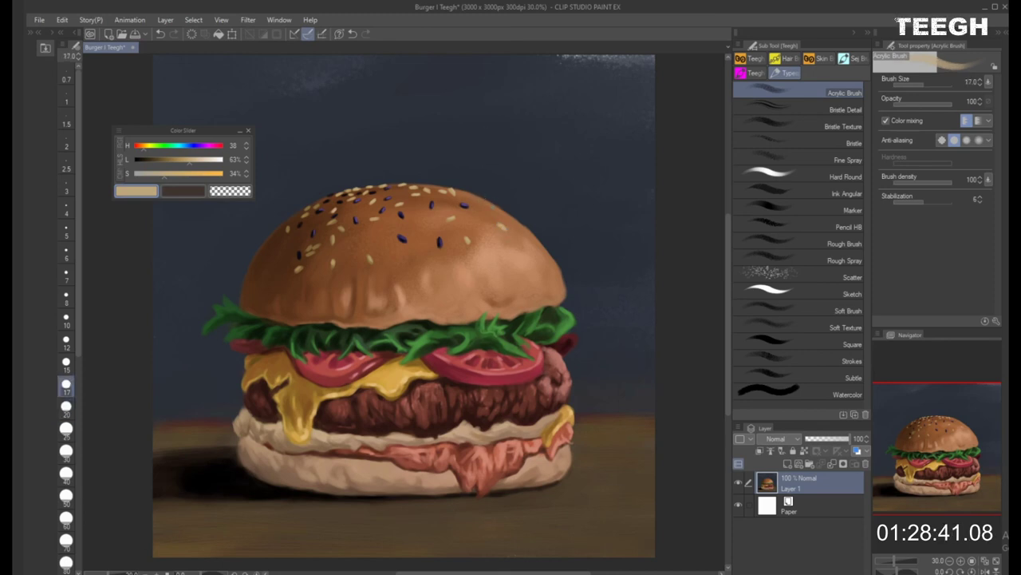
pyautogui.keyDown('alt'); pyautogui.click(320, 243); pyautogui.keyUp('alt')
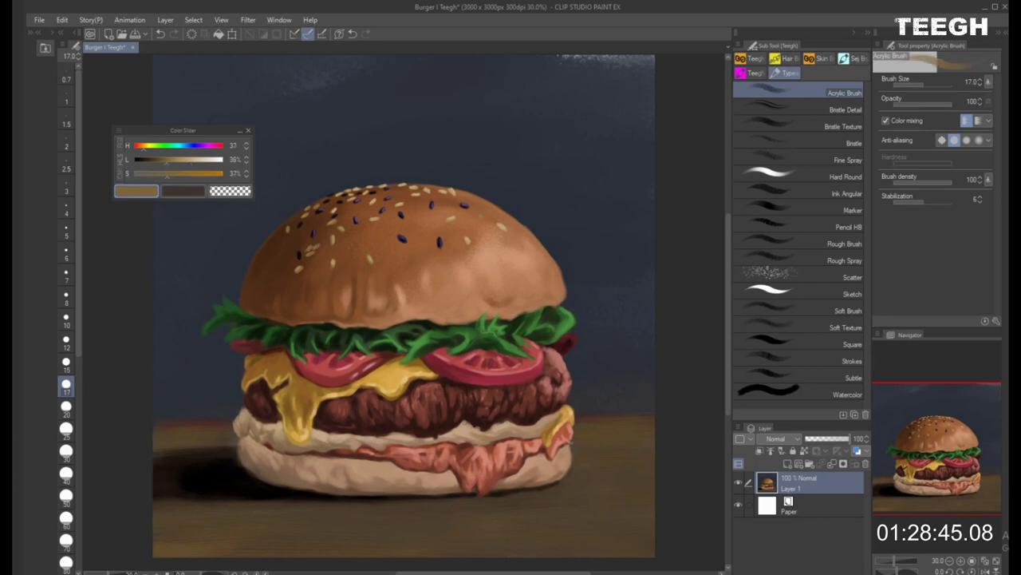
# Sample the right seed's yellow (L 62%, S 34%) and add light seeds at the bun's upper right and centre with brush sizes 25, 17 and 20
pyautogui.press(']')
pyautogui.press(']')
pyautogui.keyDown('alt'); pyautogui.click(503, 224); pyautogui.keyUp('alt')
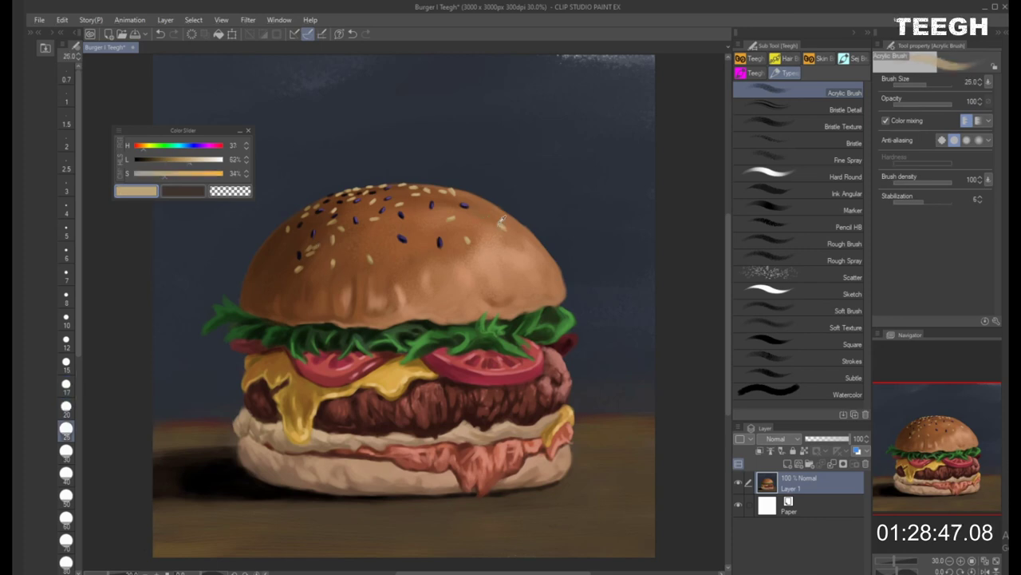
pyautogui.click(482, 214)
pyautogui.press('[')
pyautogui.press('[')
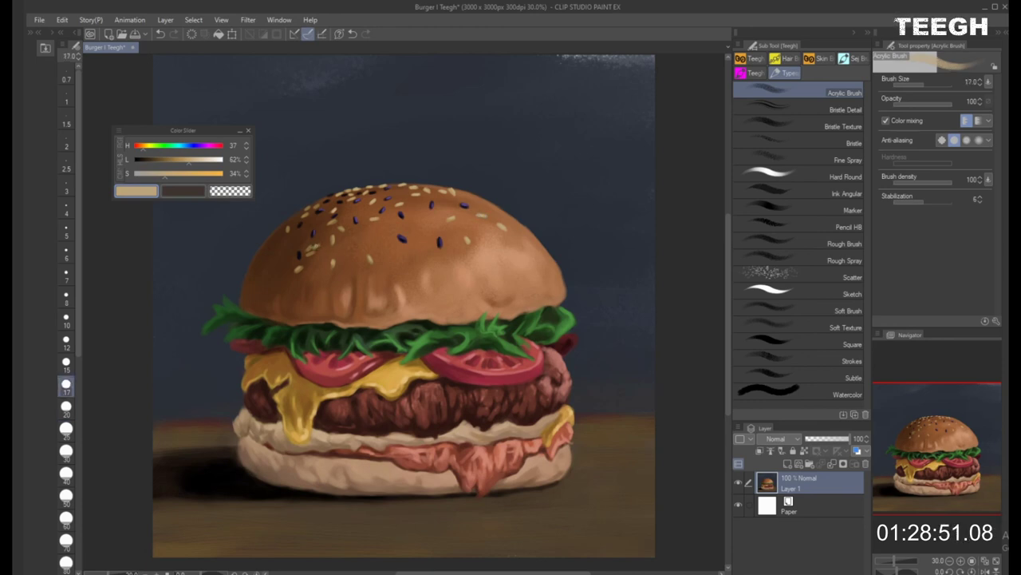
pyautogui.press(']')
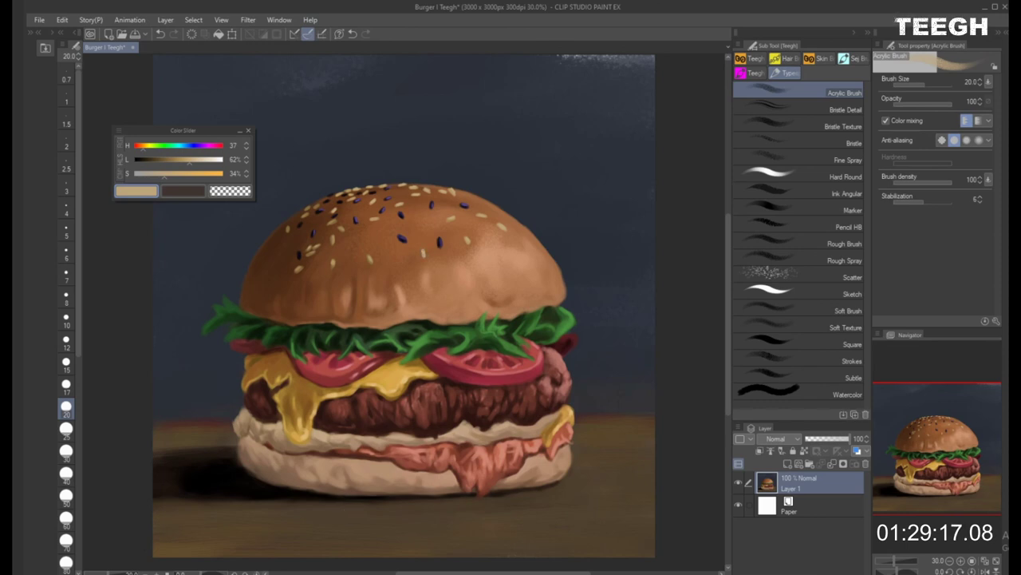
# Touch up the seeds on the bun's upper left with sampled ochre (L 44%), bun brown (L 35%) and seed yellow (L 55%), brush sizes 17 to 25
pyautogui.press('alt')
pyautogui.press('alt')
pyautogui.keyDown('alt'); pyautogui.click(346, 222); pyautogui.keyUp('alt')
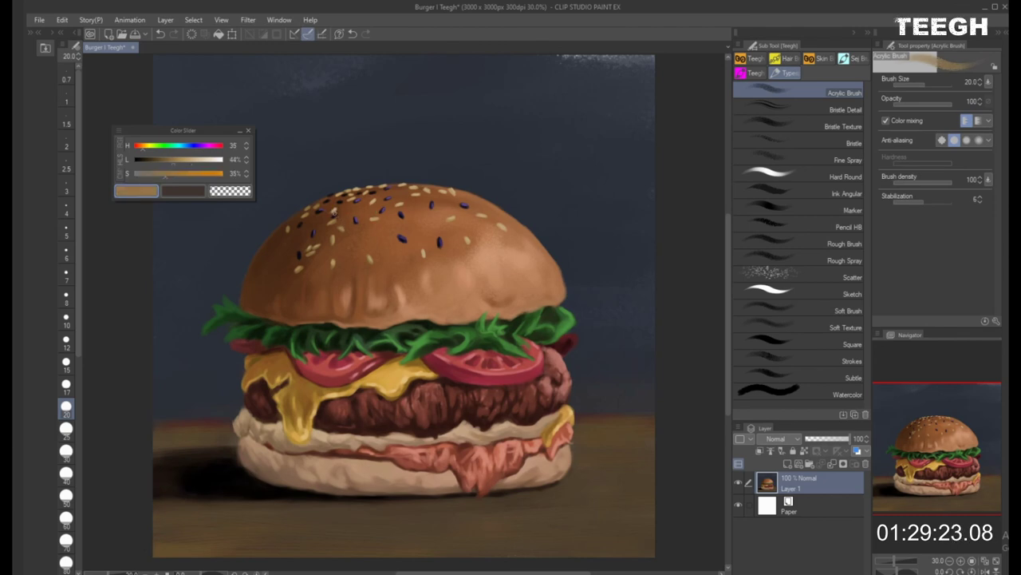
pyautogui.press(']')
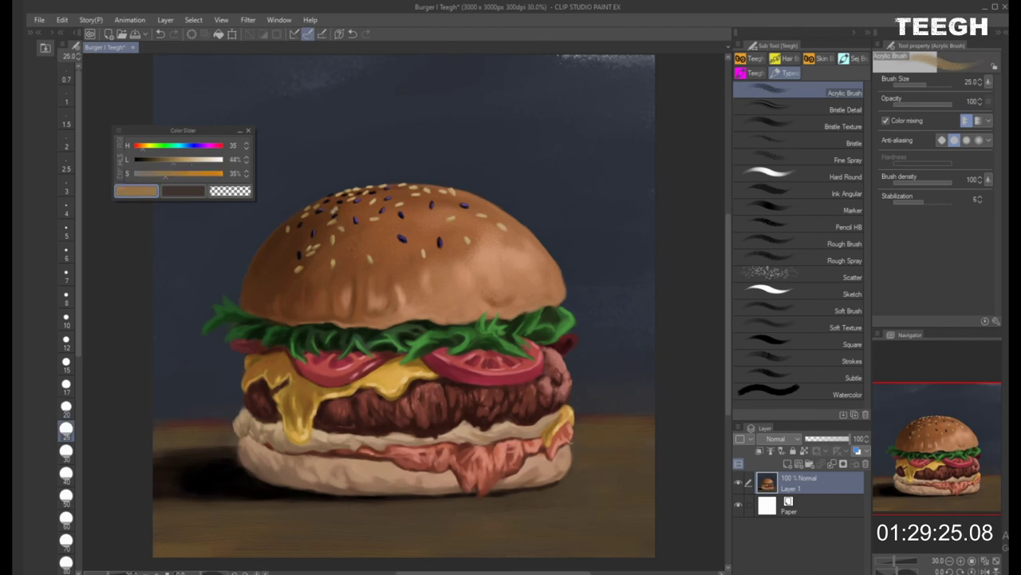
pyautogui.keyDown('alt'); pyautogui.click(378, 211); pyautogui.keyUp('alt')
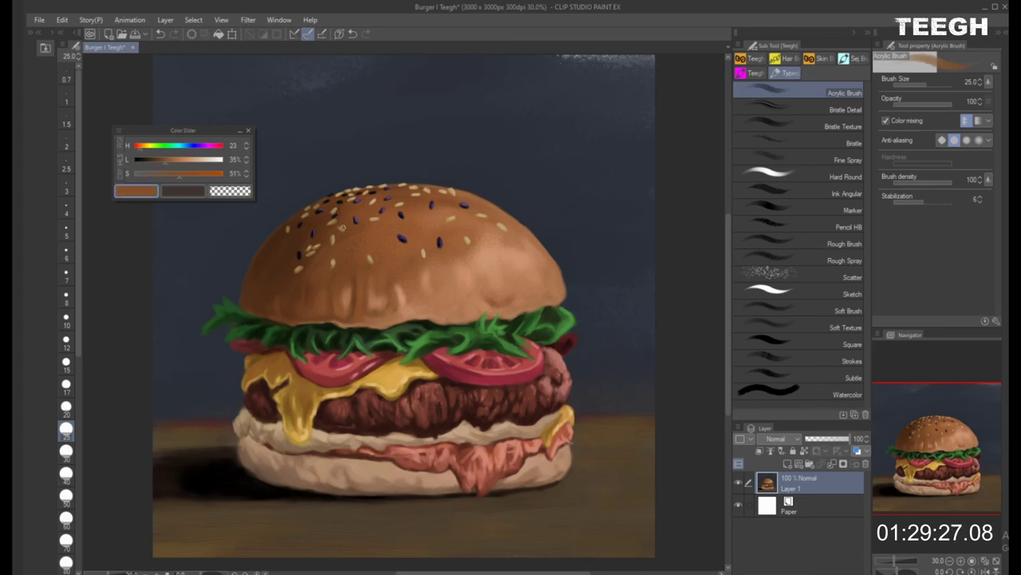
pyautogui.press('[')
pyautogui.press('[')
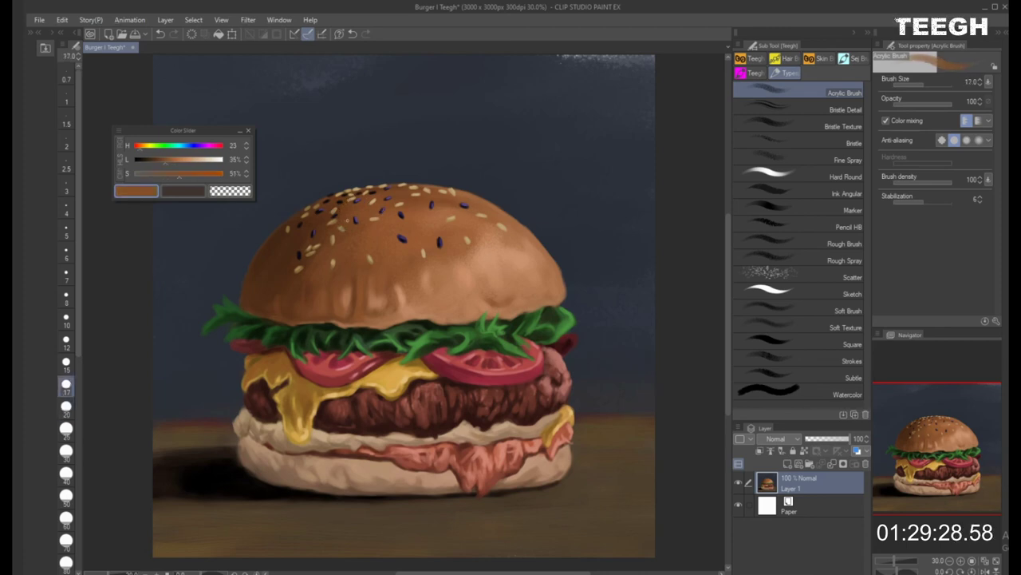
pyautogui.keyDown('alt'); pyautogui.click(377, 214); pyautogui.keyUp('alt')
pyautogui.press(']')
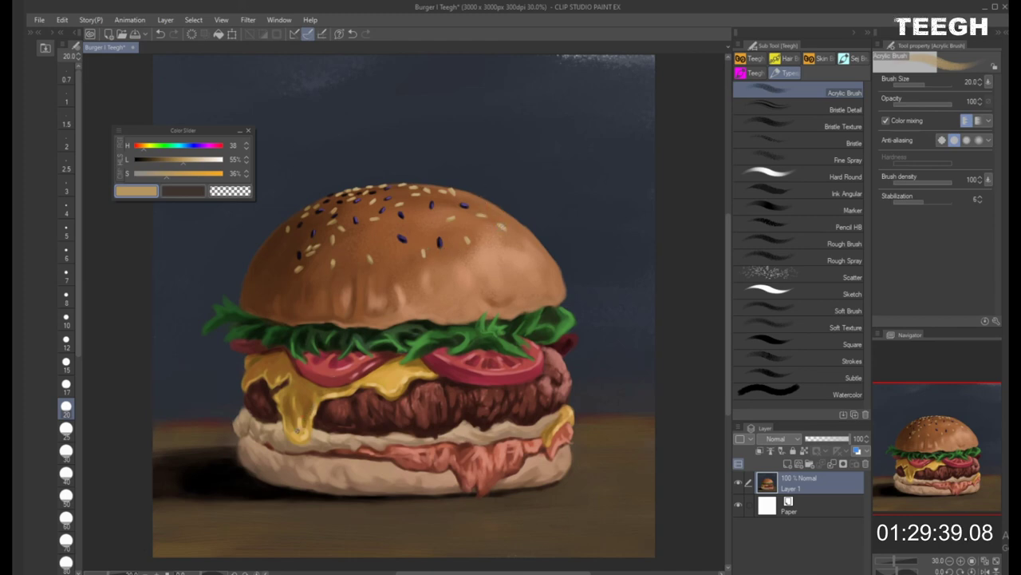
# Sample orange-brown from the bun's right edge and refine the upper-right outline of the bun with brush sizes 20, 25 and 50
pyautogui.keyDown('alt'); pyautogui.click(559, 271); pyautogui.keyUp('alt')
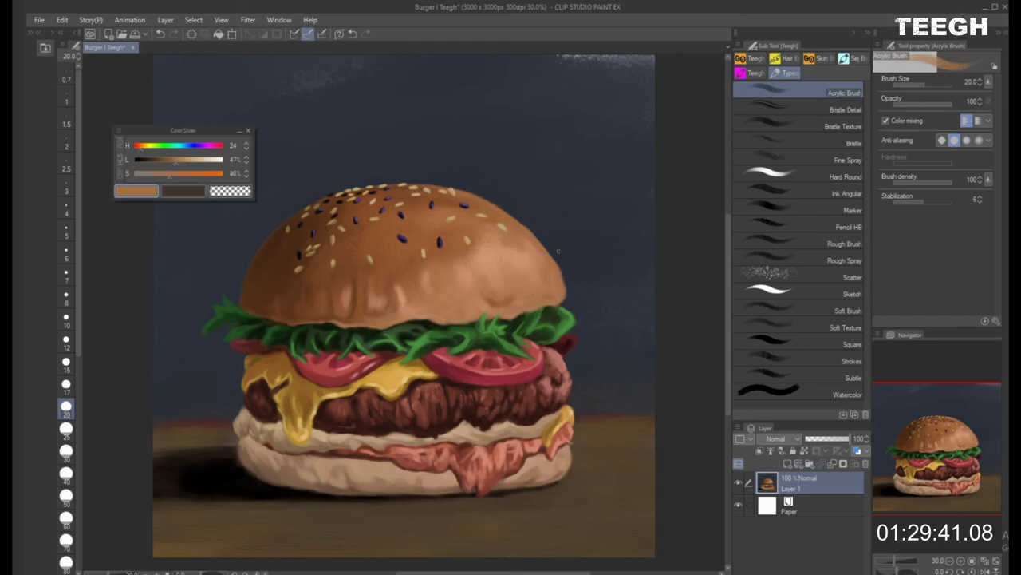
pyautogui.press('[')
pyautogui.press(']')
pyautogui.press(']')
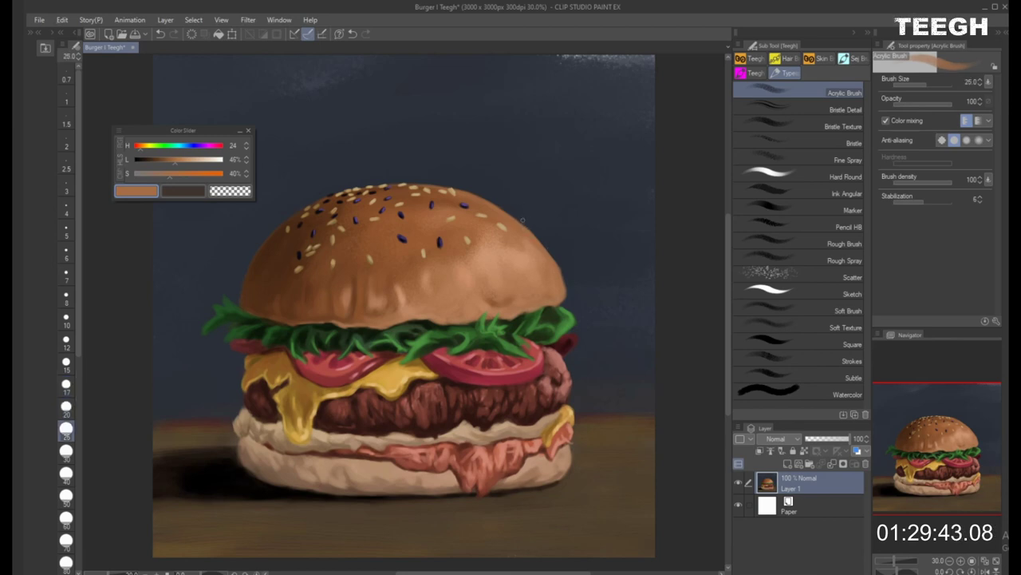
pyautogui.press(']')
pyautogui.press(']')
pyautogui.press(']')
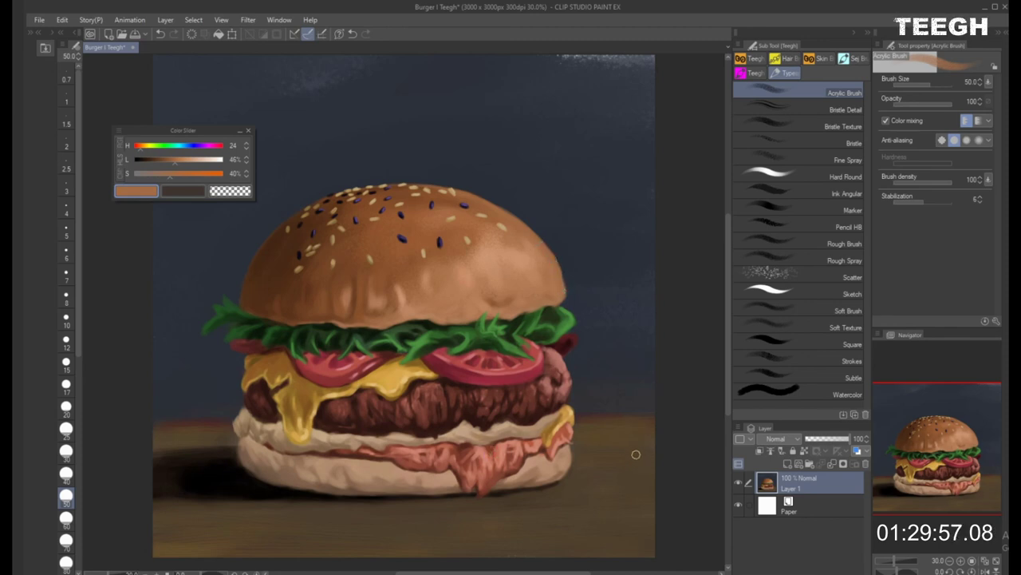
# Sample the background's dark blue (H 216, L 20%, S 15%) and paint over the pale speckles along the canvas top with brush sizes 300 and 500
pyautogui.keyDown('alt'); pyautogui.click(538, 144); pyautogui.keyUp('alt')
pyautogui.press(']')
pyautogui.press(']')
pyautogui.press(']')
pyautogui.press(']')
pyautogui.press(']')
pyautogui.press(']')
pyautogui.press(']')
pyautogui.press(']')
pyautogui.press(']')
pyautogui.press(']')
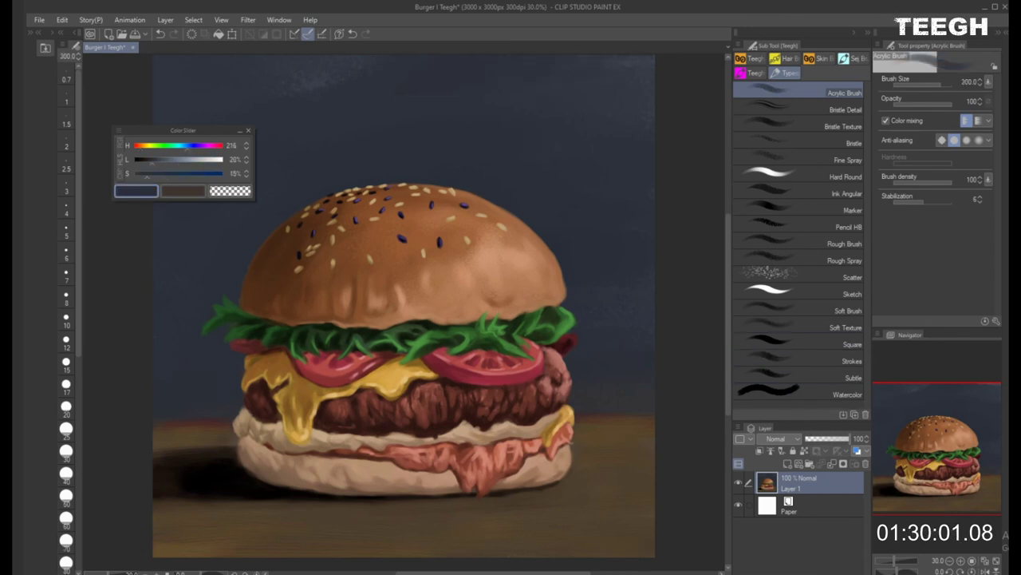
pyautogui.moveTo(391, 88)
pyautogui.mouseDown()
pyautogui.moveTo(381, 60)
pyautogui.moveTo(248, 81)
pyautogui.moveTo(265, 104)
pyautogui.moveTo(268, 81)
pyautogui.mouseUp()
pyautogui.press(']')
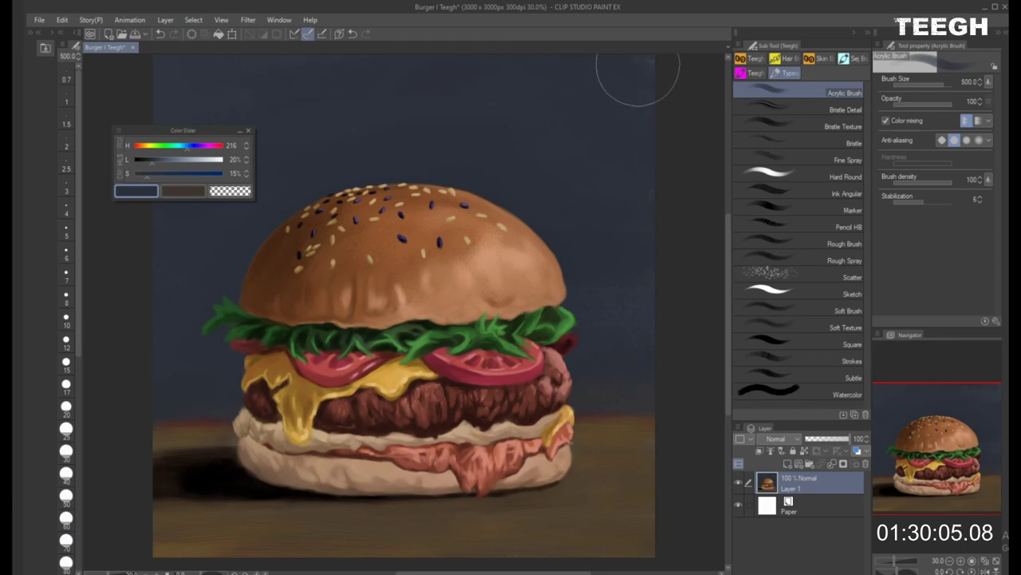
# Move the Color Slider down off the background's upper left and smooth that area with the dark blue at brush size 170
pyautogui.press('[')
pyautogui.press('[')
pyautogui.press('[')
pyautogui.press('[')
pyautogui.moveTo(201, 137); pyautogui.dragTo(133, 436)
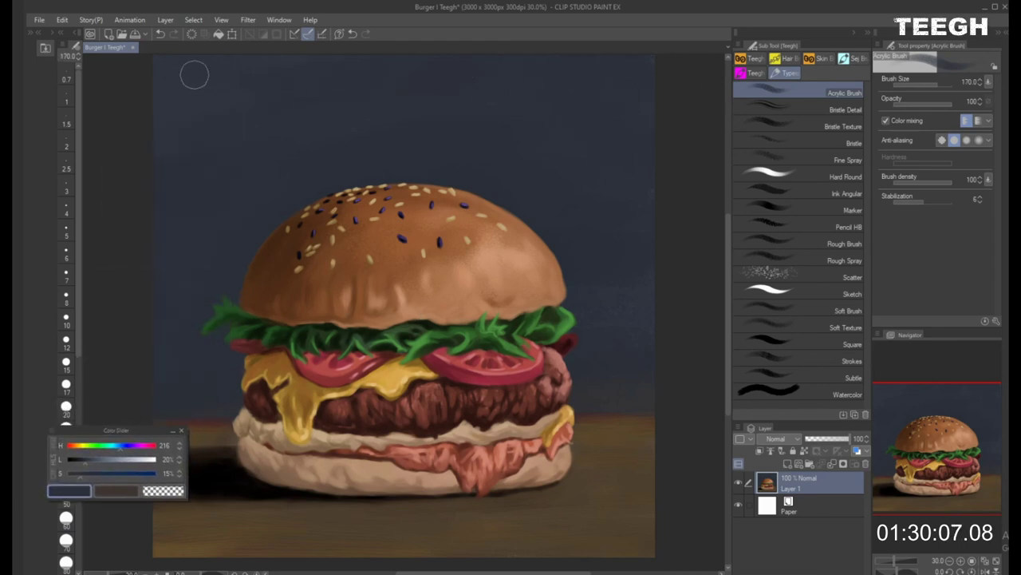
pyautogui.press('[')
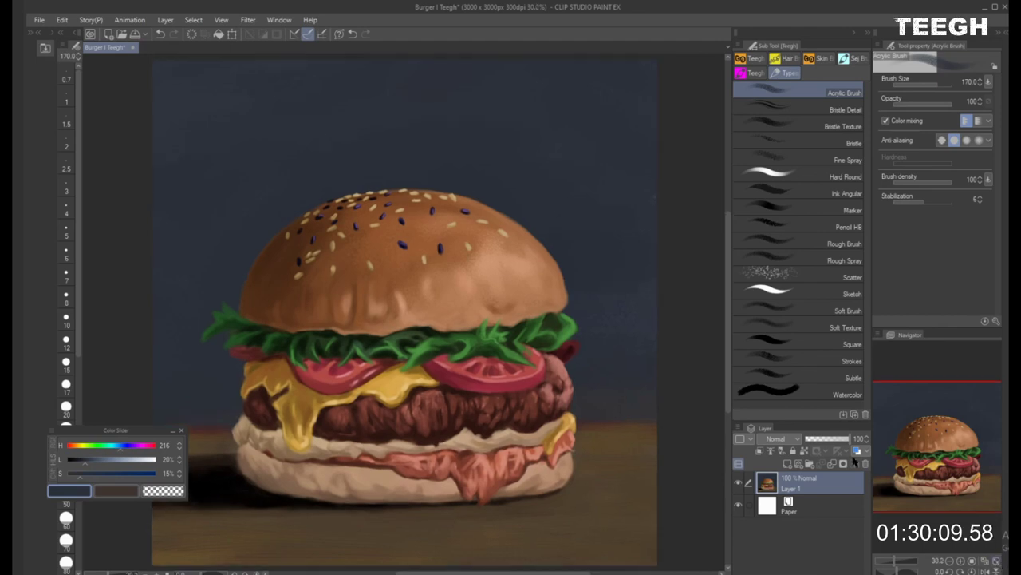
# Smooth the blue background above and around the burger with brush sizes 400, 600 and 500
pyautogui.press(']')
pyautogui.press(']')
pyautogui.press(']')
pyautogui.press(']')
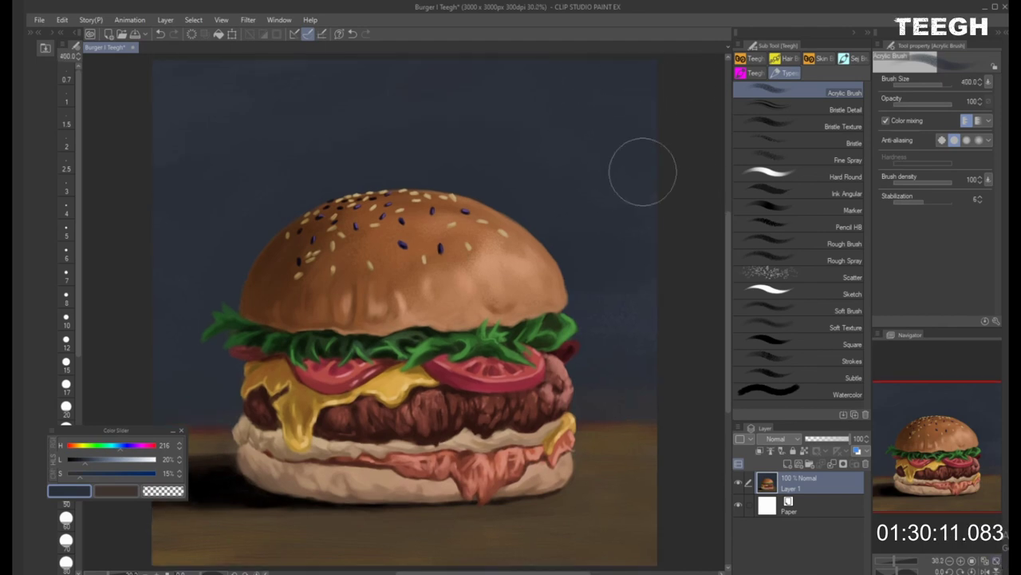
pyautogui.press(']')
pyautogui.press(']')
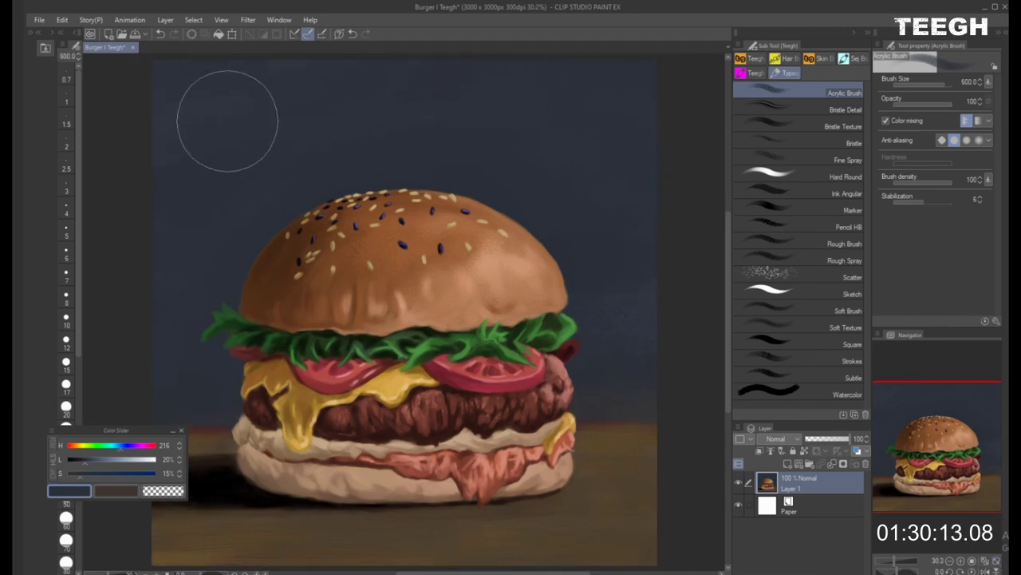
pyautogui.press('[')
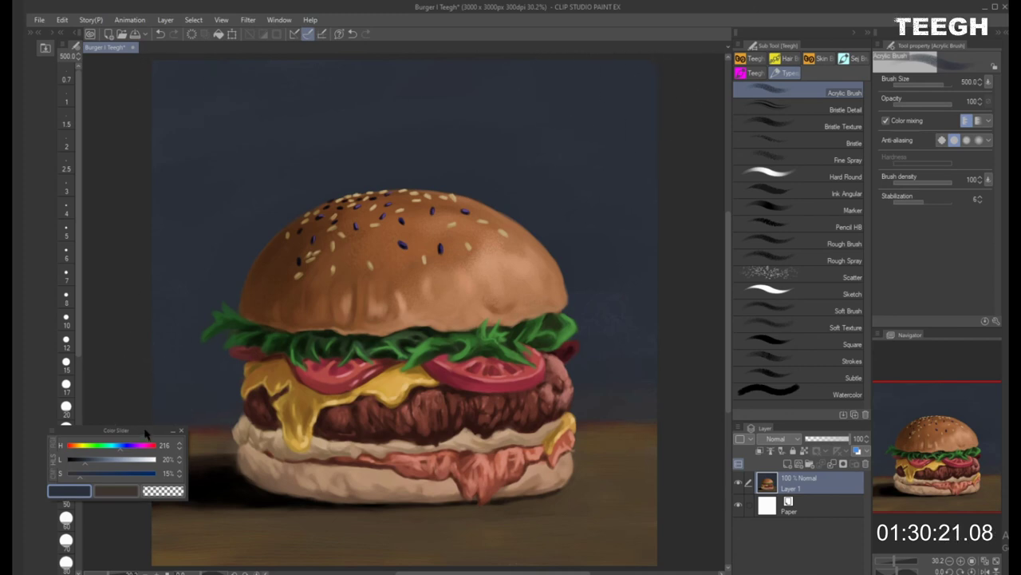
# Move the Color Slider back up beside the canvas and even out the background right of the burger with brush sizes 500, 600 and 300
pyautogui.moveTo(142, 427); pyautogui.dragTo(121, 128)
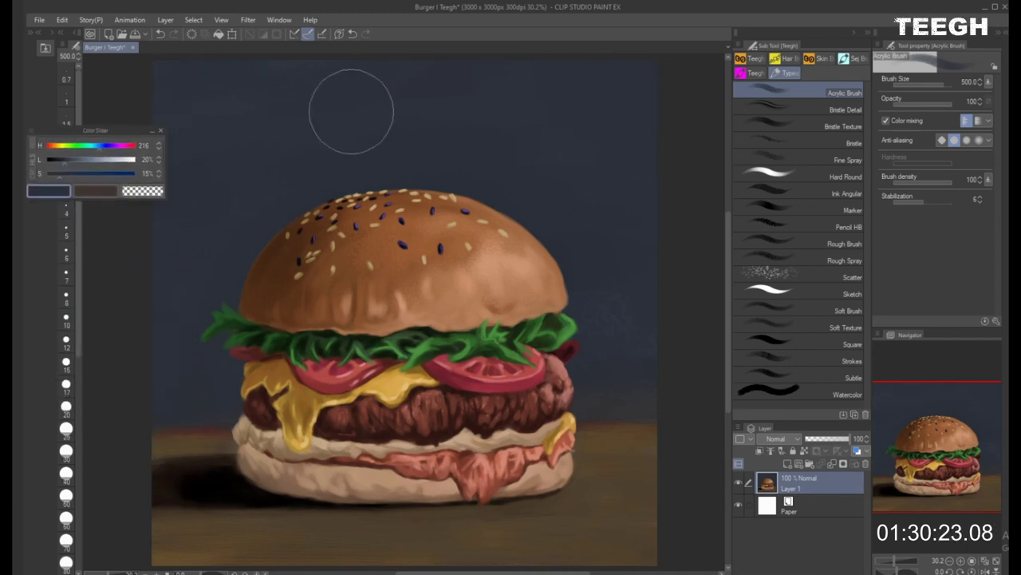
pyautogui.press('[')
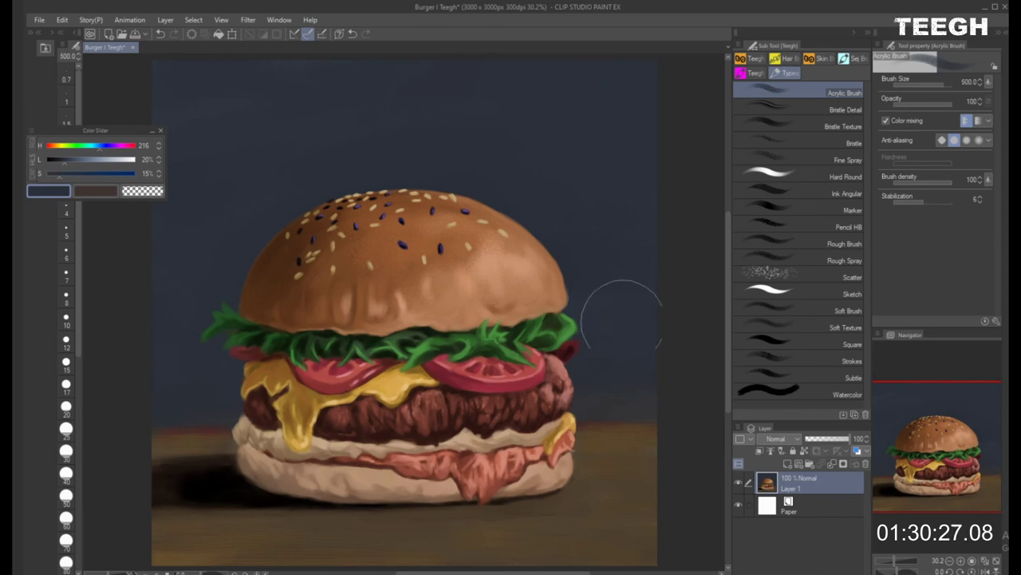
pyautogui.press('[')
pyautogui.press('[')
pyautogui.press(']')
pyautogui.press(']')
pyautogui.press(']')
pyautogui.press(']')
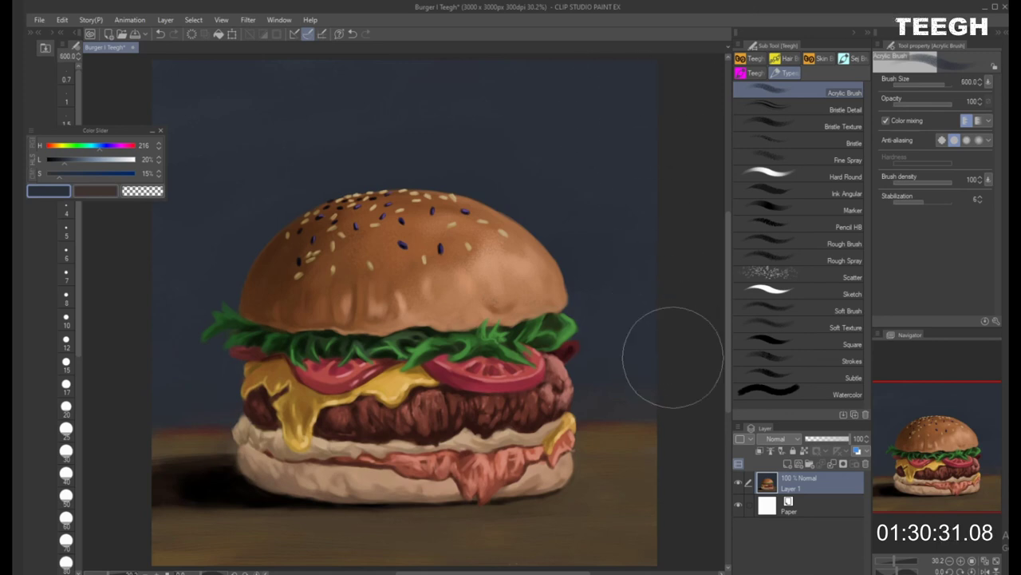
pyautogui.press('[')
pyautogui.press('[')
pyautogui.press('[')
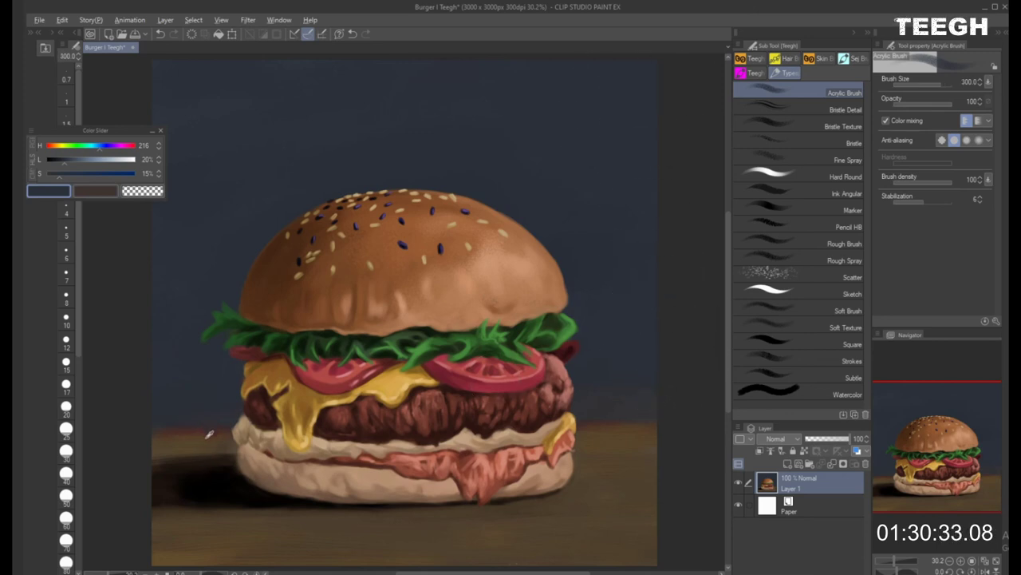
# Sample the tabletop's brown (H 31, L 25%, S 33%) and repaint the table's back edge using the Bristle Detail brush at size 70
pyautogui.keyDown('alt'); pyautogui.click(204, 437); pyautogui.keyUp('alt')
pyautogui.press('[')
pyautogui.press('[')
pyautogui.press('[')
pyautogui.press('[')
pyautogui.press('[')
pyautogui.click(833, 109)
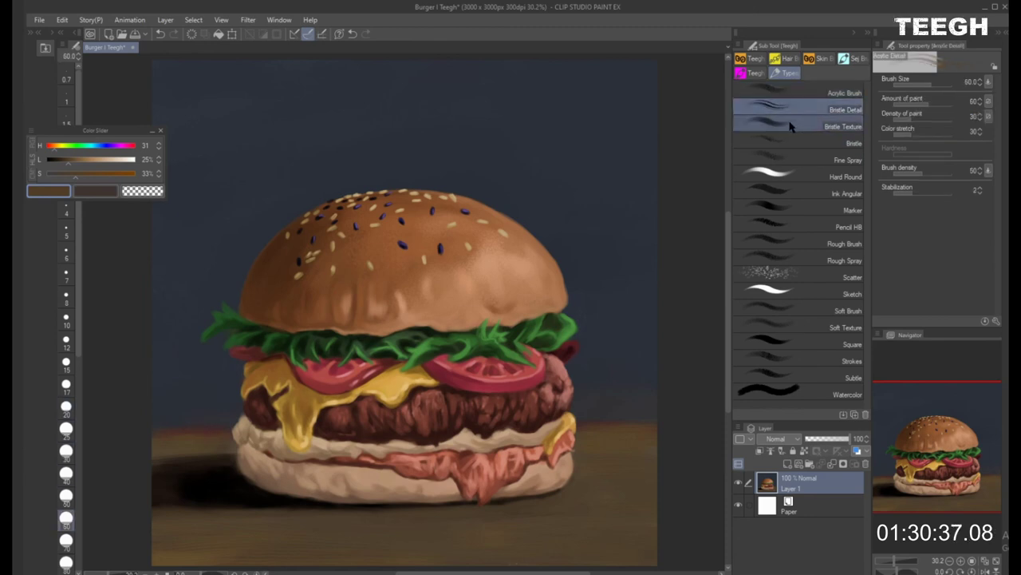
pyautogui.click(842, 126)
pyautogui.press('[')
pyautogui.press('[')
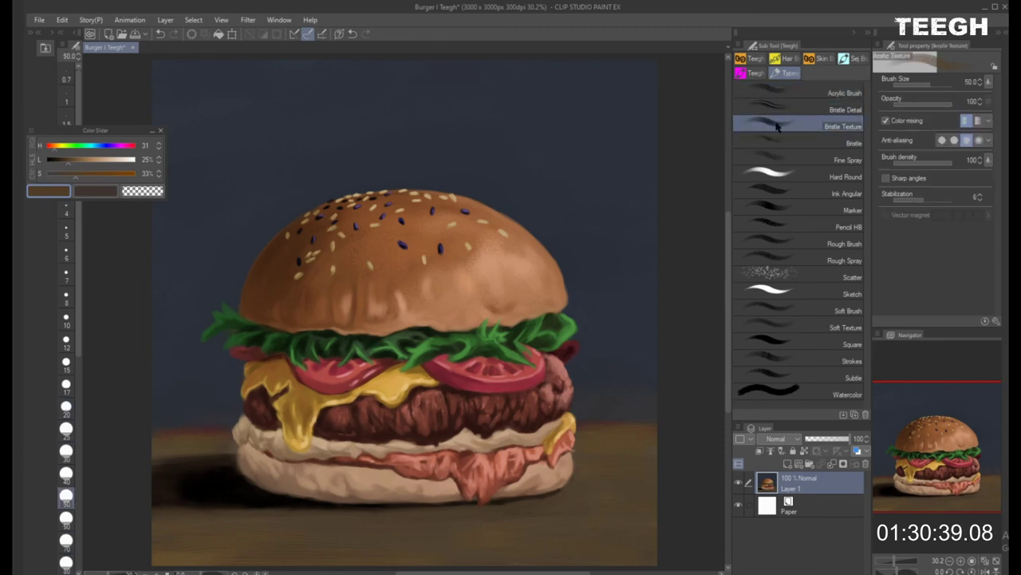
pyautogui.click(809, 111)
pyautogui.press(']')
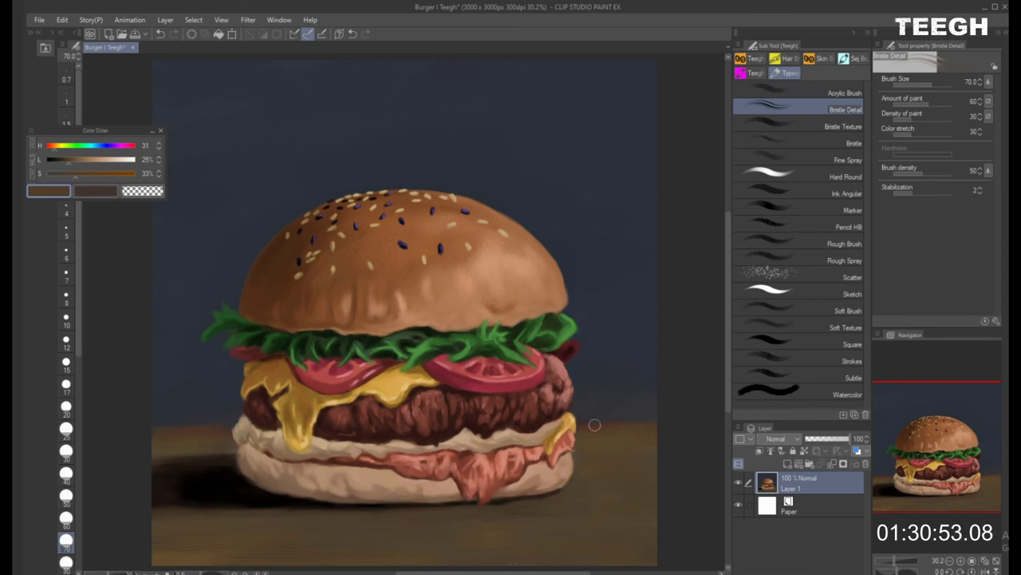
# Refine the table's back edge beside the lower bun with the Bristle Detail brush at sizes 40 and 50
pyautogui.press(']')
pyautogui.press(']')
pyautogui.press('[')
pyautogui.press('[')
pyautogui.press('[')
pyautogui.press('[')
pyautogui.press('[')
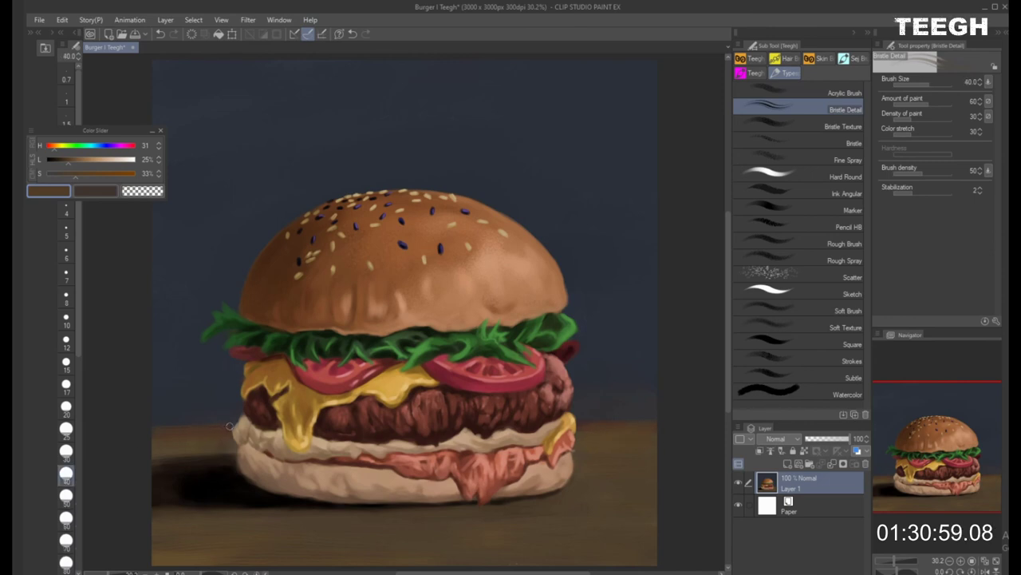
pyautogui.press(']')
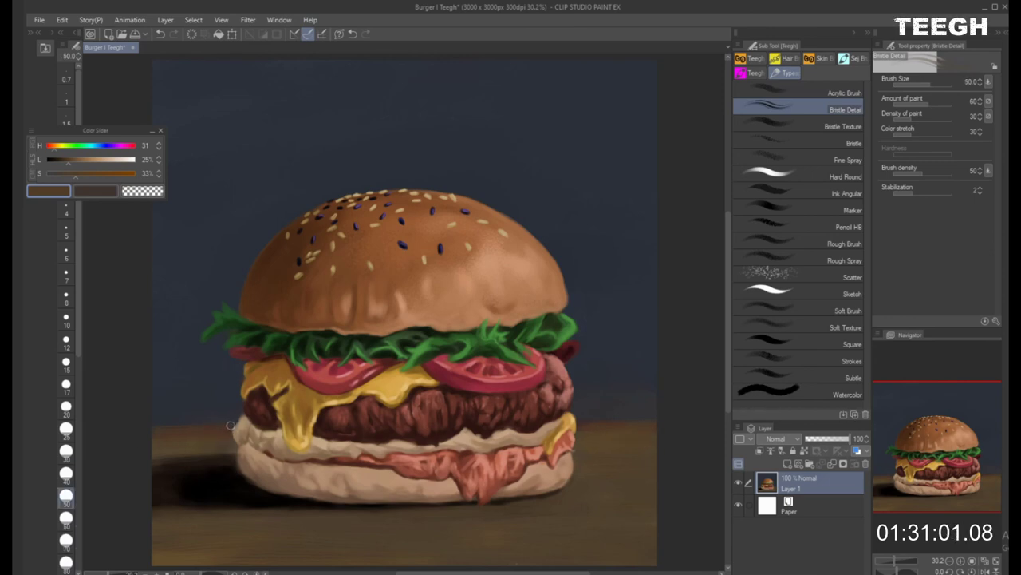
# Add brown bristle strokes to the tabletop in front of the burger with the Bristle Detail brush at size 150
pyautogui.press(']')
pyautogui.press(']')
pyautogui.press(']')
pyautogui.press(']')
pyautogui.press(']')
pyautogui.press(']')
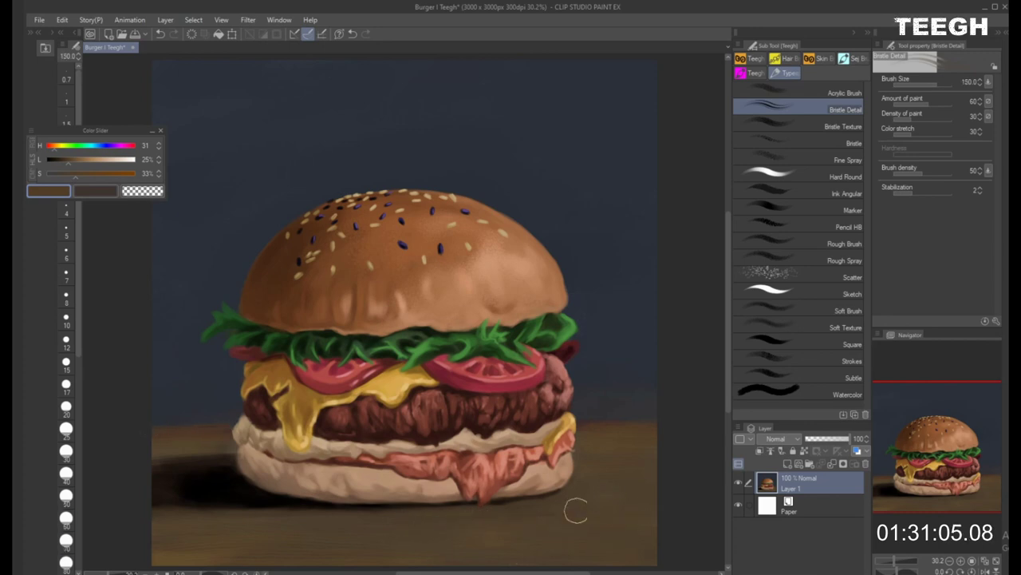
pyautogui.press('[')
pyautogui.press(']')
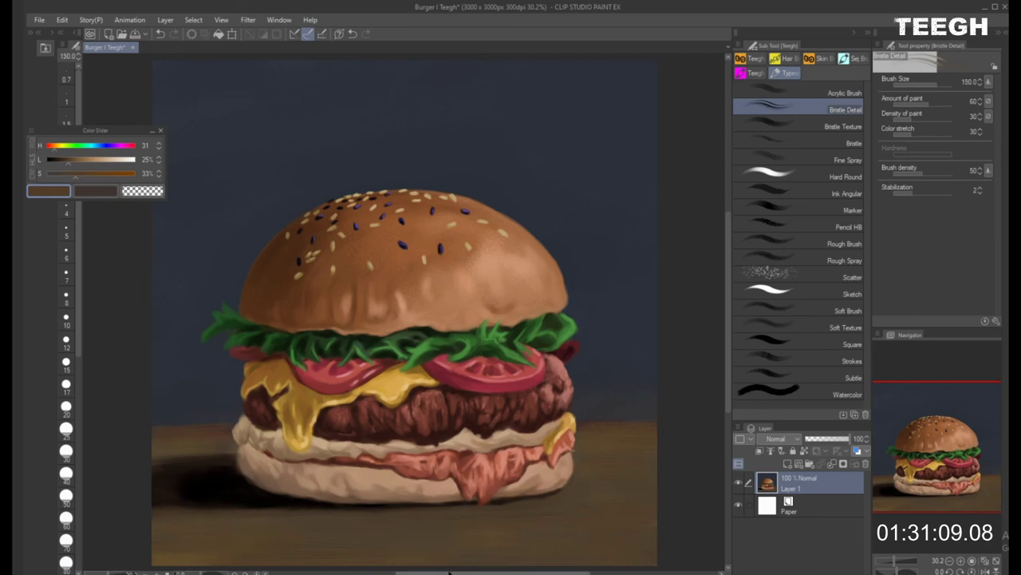
pyautogui.moveTo(459, 572); pyautogui.dragTo(586, 572)
pyautogui.click(995, 562)
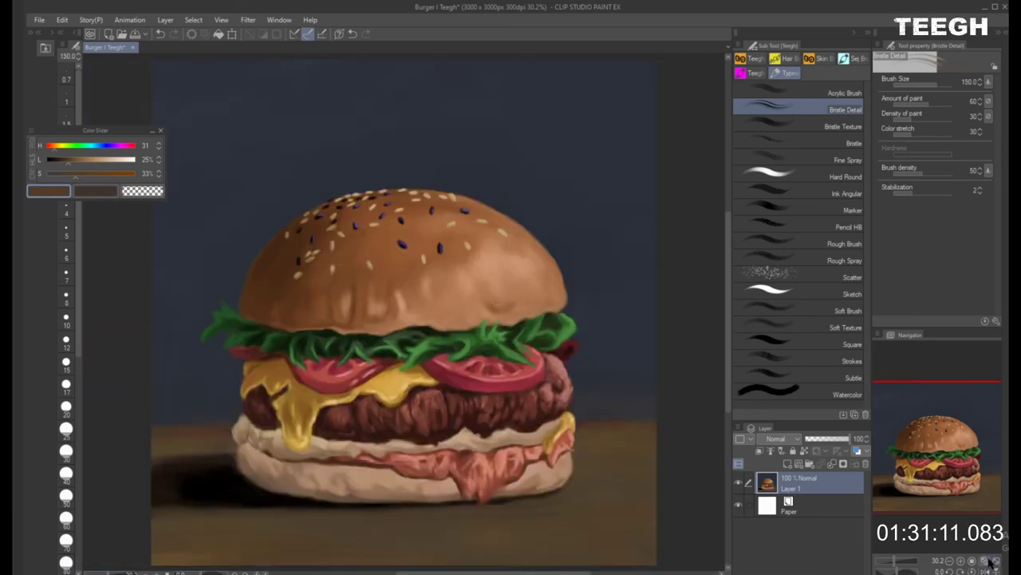
# Sample a reddish brown (H 15, L 23%, S 30%) and stroke it into the tabletop beside the burger with Bristle Detail at sizes 120 and 60
pyautogui.press(']')
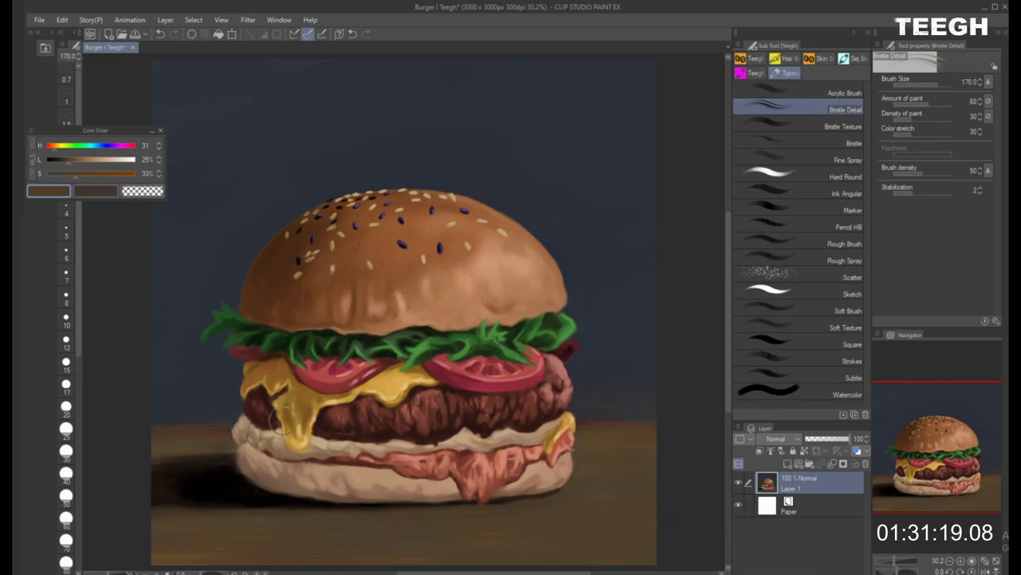
pyautogui.keyDown('alt'); pyautogui.click(214, 429); pyautogui.keyUp('alt')
pyautogui.press('[')
pyautogui.press('[')
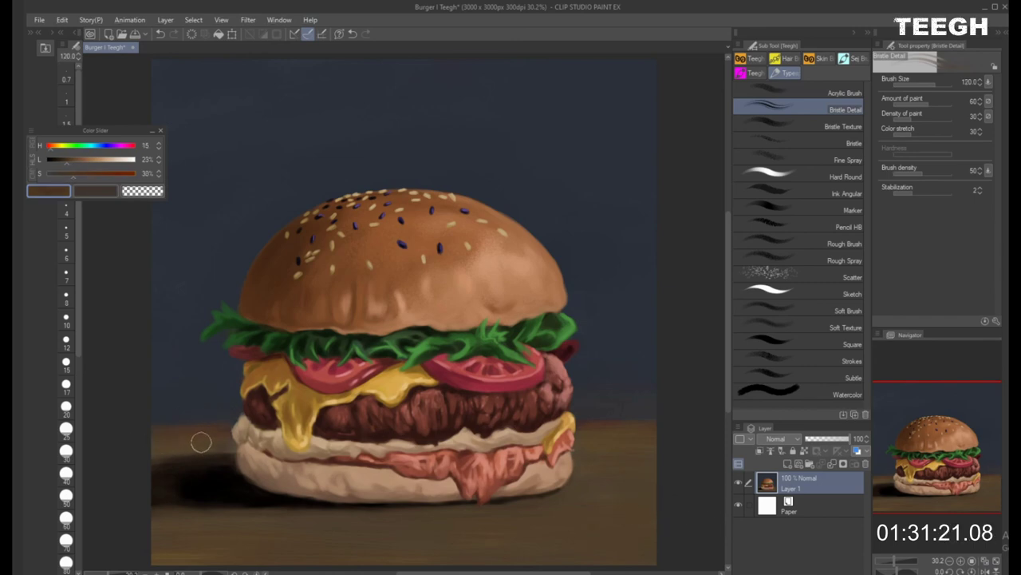
pyautogui.press('[')
pyautogui.press('[')
pyautogui.press('[')
pyautogui.press('[')
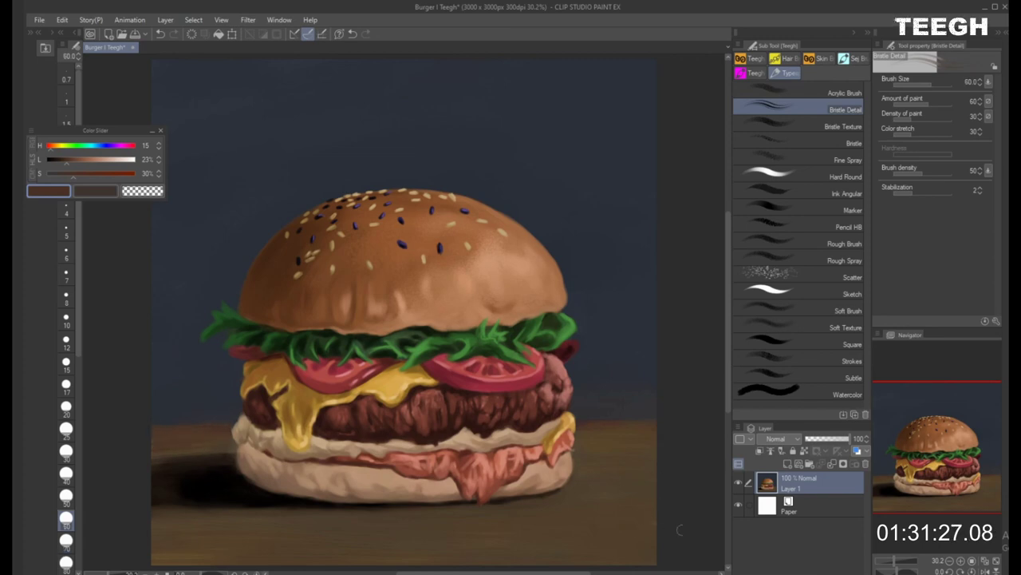
# Brush the reddish brown across the front of the tabletop at size 150 and move the Color Slider down beside the canvas's lower edge
pyautogui.press(']')
pyautogui.press(']')
pyautogui.press(']')
pyautogui.press(']')
pyautogui.press(']')
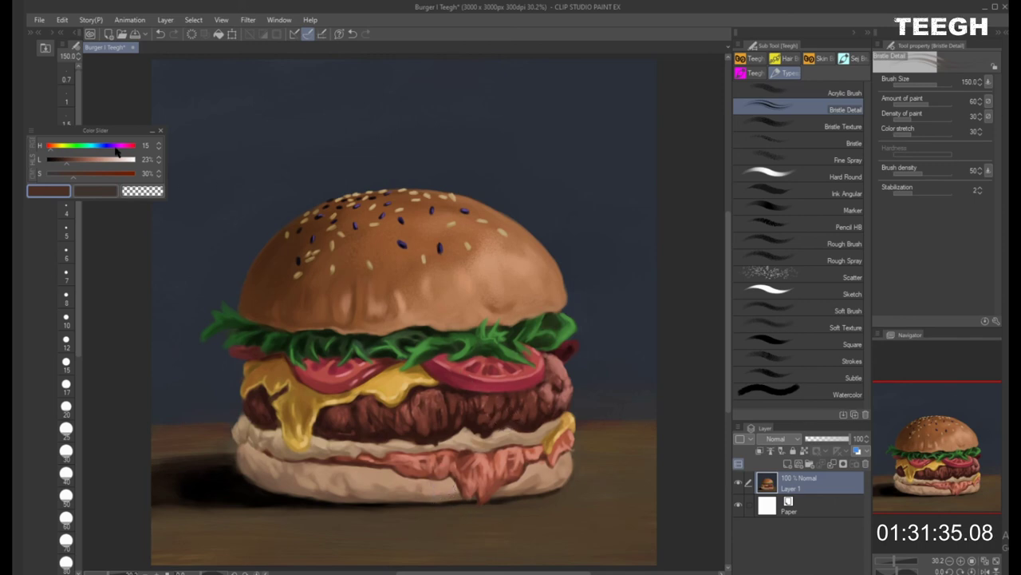
pyautogui.moveTo(121, 135); pyautogui.dragTo(103, 490)
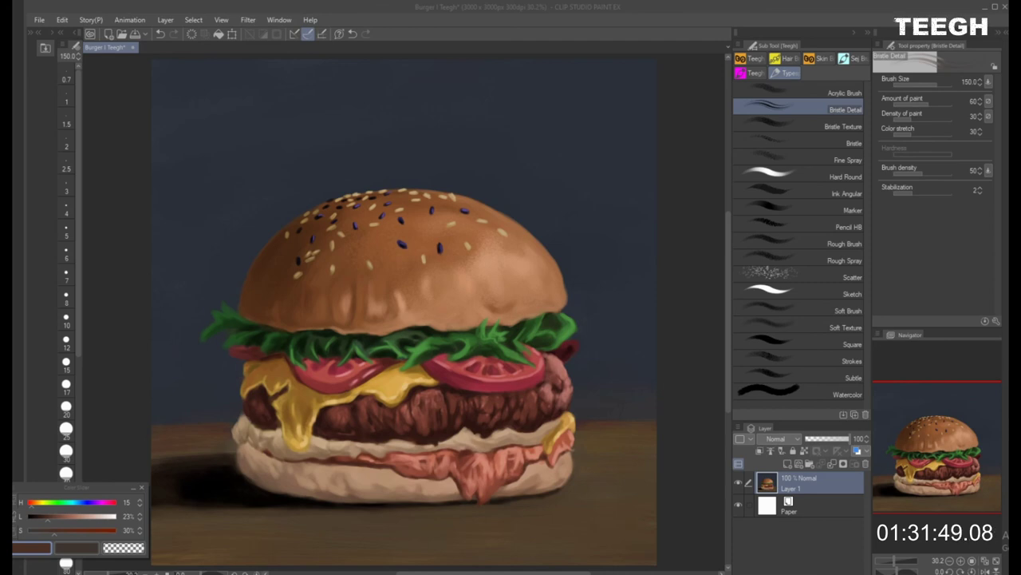
# Sample the tomato's red (H 350, L 36%, S 55%) and refine the larger slice's lower rim with the Acrylic Brush at sizes 50 and 25
pyautogui.keyDown('alt'); pyautogui.click(512, 384); pyautogui.keyUp('alt')
pyautogui.press('[')
pyautogui.press('[')
pyautogui.press('[')
pyautogui.press('[')
pyautogui.press('[')
pyautogui.press('[')
pyautogui.press('[')
pyautogui.press('[')
pyautogui.press('[')
pyautogui.press('[')
pyautogui.press(']')
pyautogui.press(']')
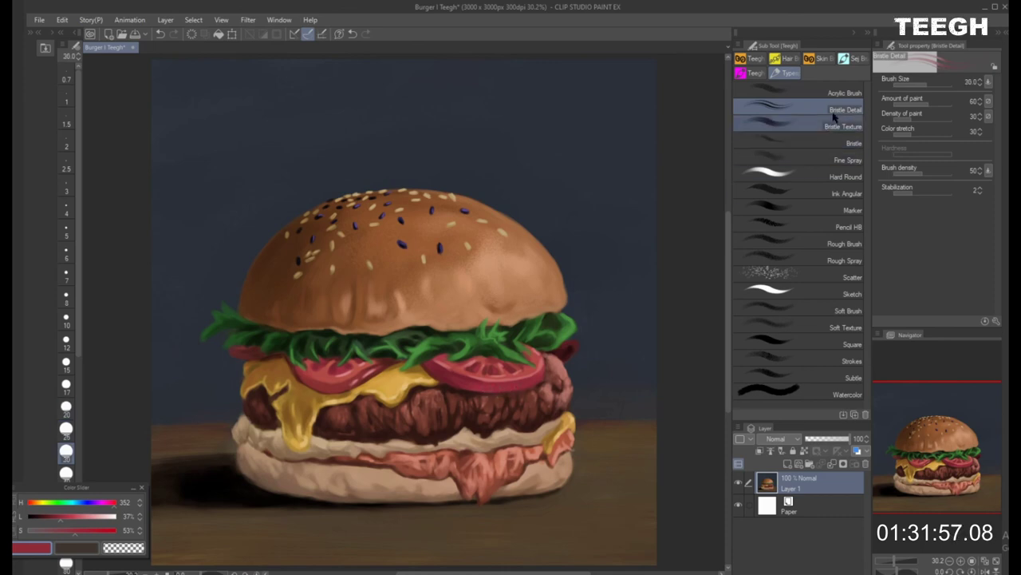
pyautogui.click(798, 93)
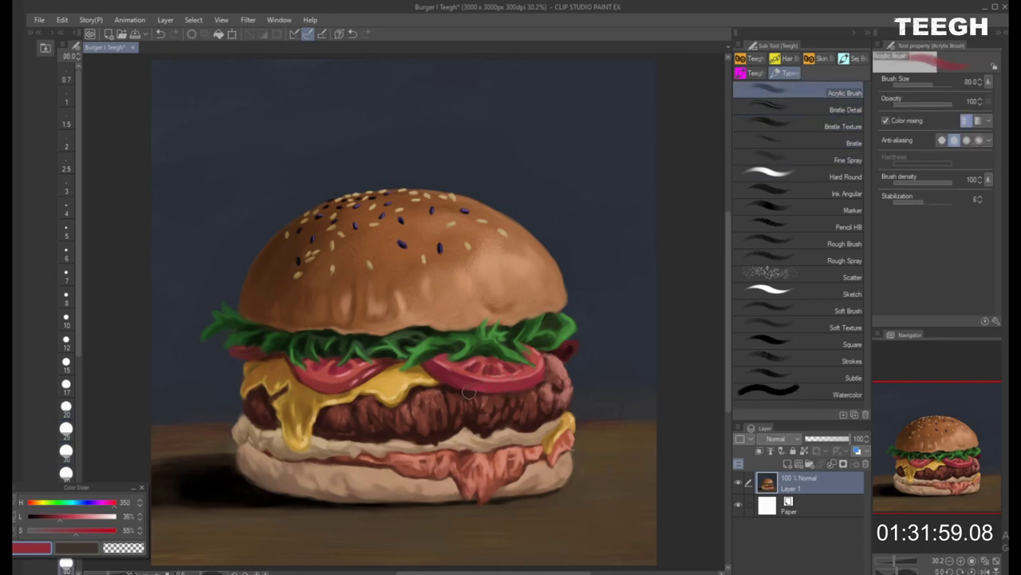
pyautogui.press('[')
pyautogui.press('[')
pyautogui.press('[')
pyautogui.press('[')
pyautogui.press('[')
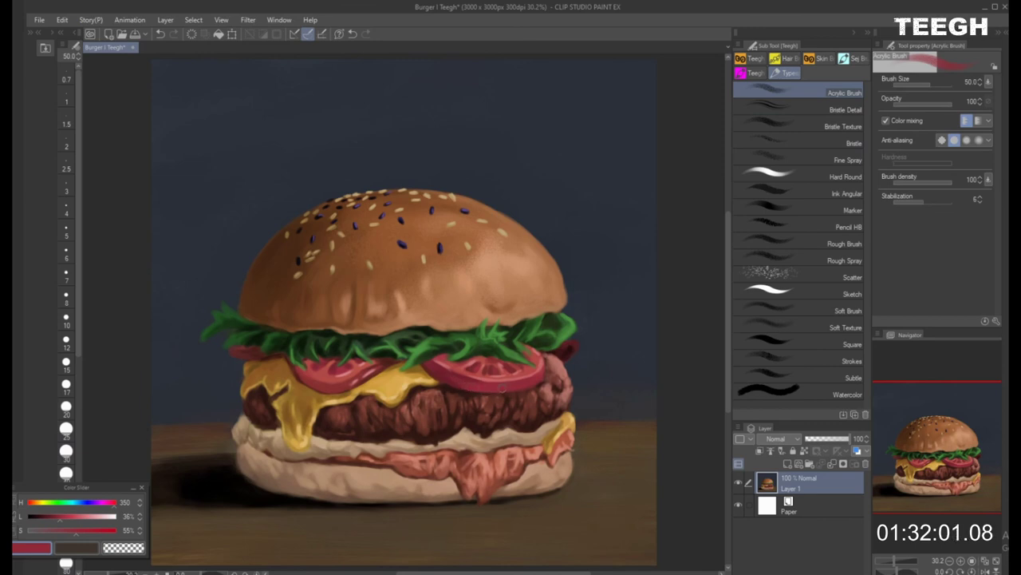
pyautogui.press('[')
pyautogui.press('[')
pyautogui.press('[')
# Sample the dark red of the tomato sticking out under the lettuce, raise its lightness to 48%, and paint edge highlights at sizes 20 and 12
pyautogui.keyDown('alt'); pyautogui.click(578, 341); pyautogui.keyUp('alt')
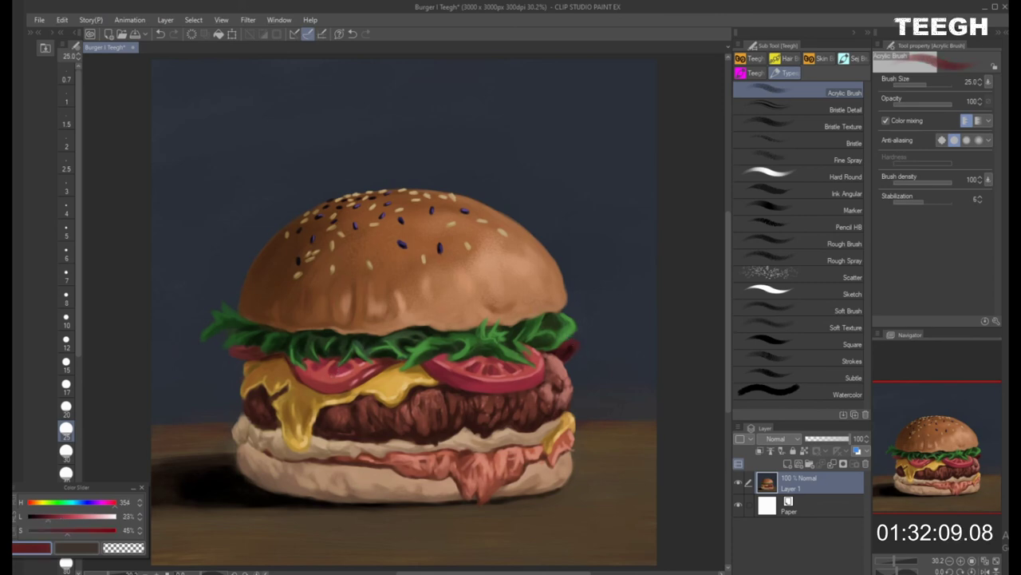
pyautogui.moveTo(65, 519); pyautogui.dragTo(70, 519)
pyautogui.click(66, 385)
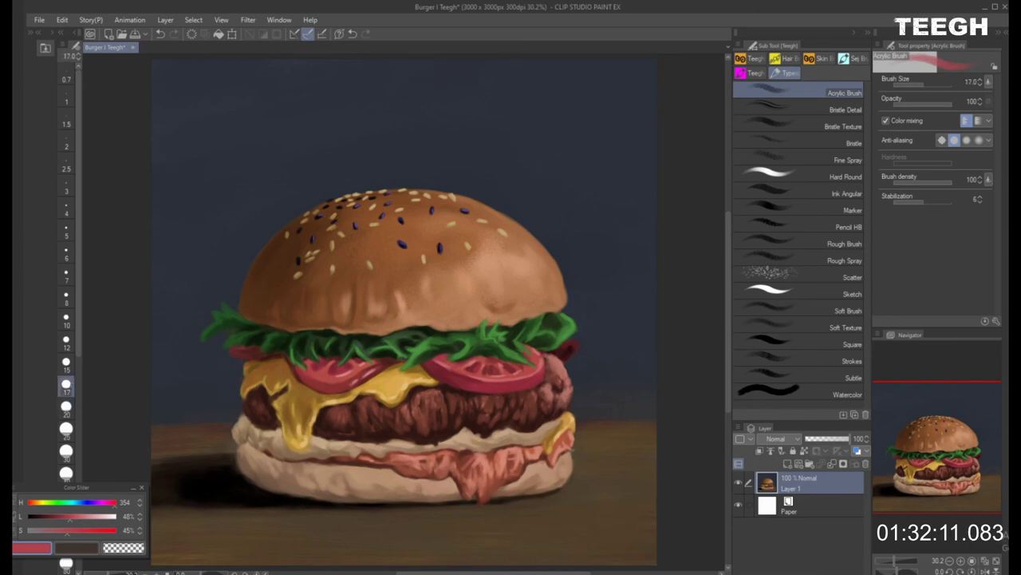
pyautogui.click(66, 340)
pyautogui.click(66, 407)
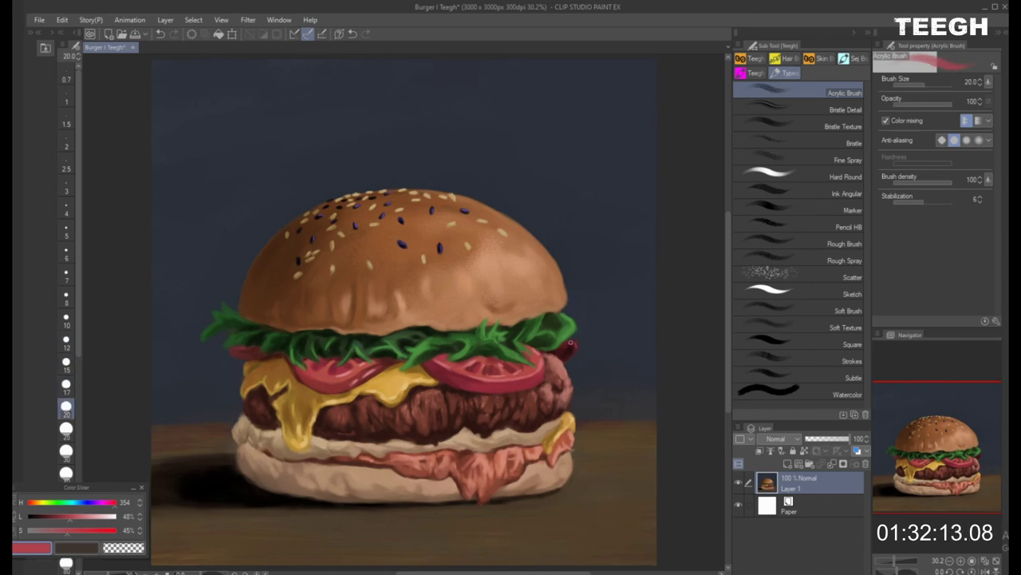
pyautogui.press('[')
pyautogui.press('[')
pyautogui.press('[')
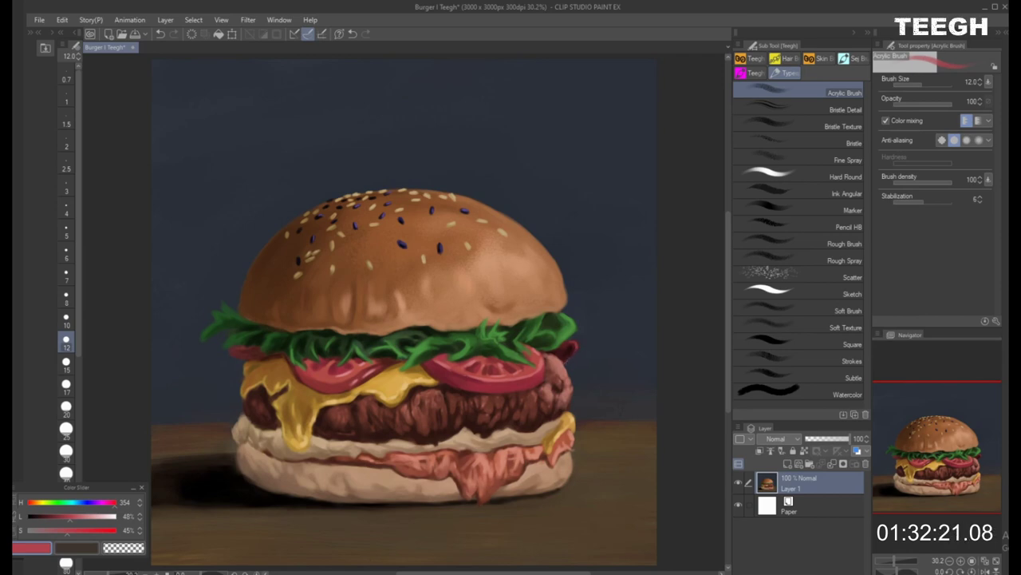
# Sample the pink meat slice's color, lighten it to H 13, L 75%, S 49%, and highlight its fold below the cheese corner at sizes 10 to 20
pyautogui.keyDown('alt'); pyautogui.click(575, 433); pyautogui.keyUp('alt')
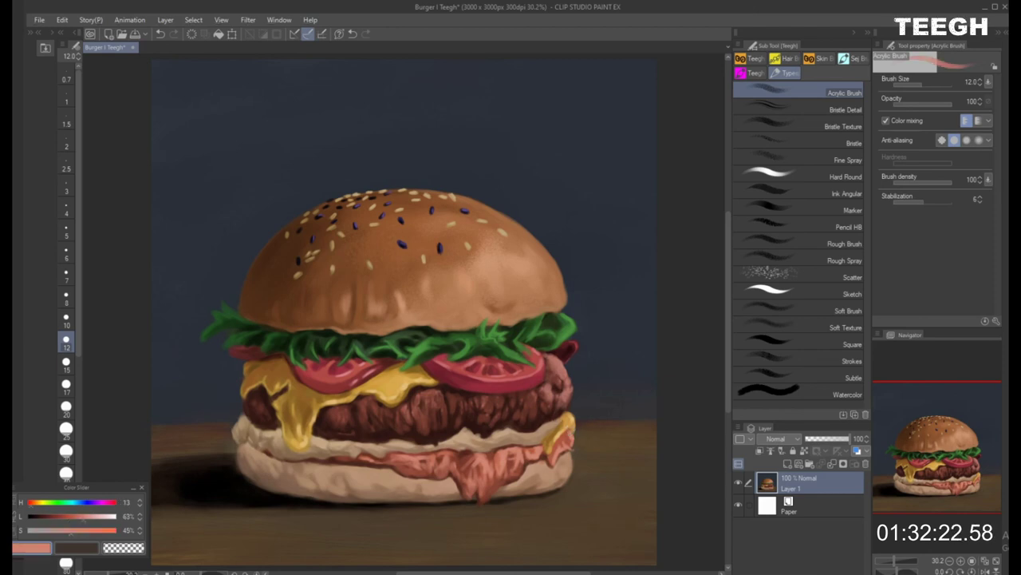
pyautogui.click(90, 518)
pyautogui.moveTo(90, 518); pyautogui.dragTo(94, 518)
pyautogui.press('[')
pyautogui.press('[')
pyautogui.press('[')
pyautogui.press(']')
pyautogui.press(']')
pyautogui.press(']')
pyautogui.press(']')
pyautogui.press(']')
pyautogui.press(']')
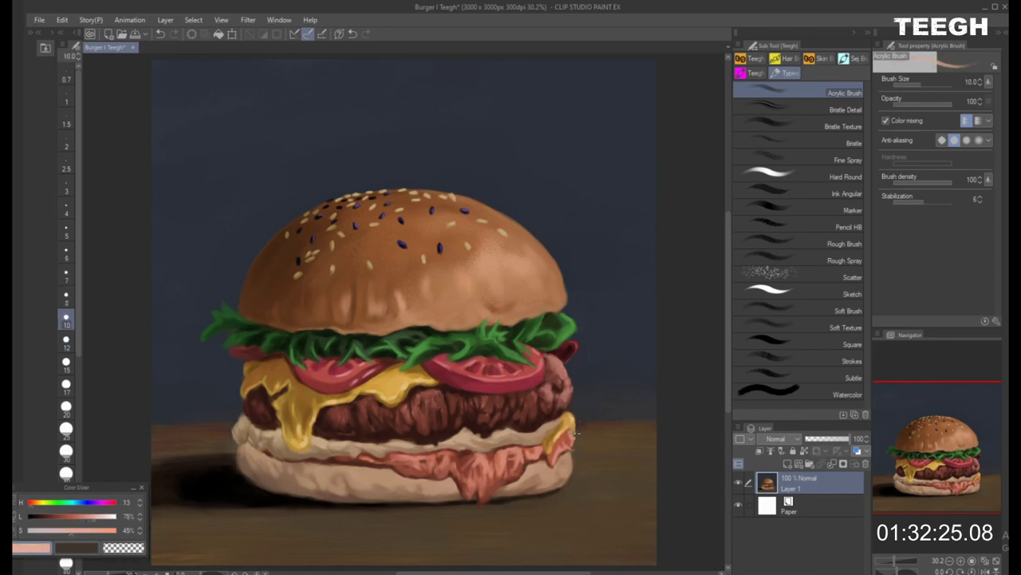
pyautogui.press('[')
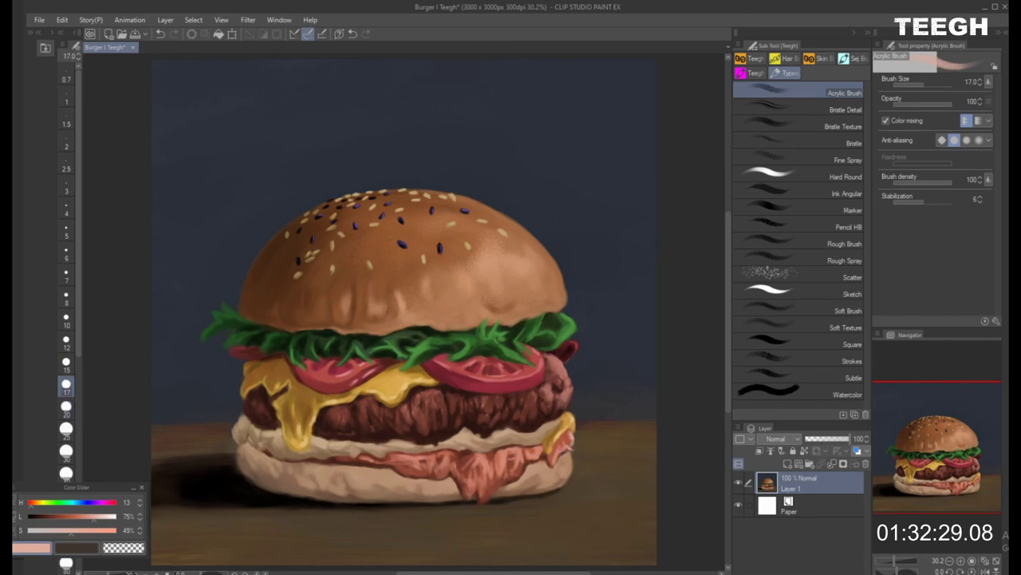
pyautogui.press(']')
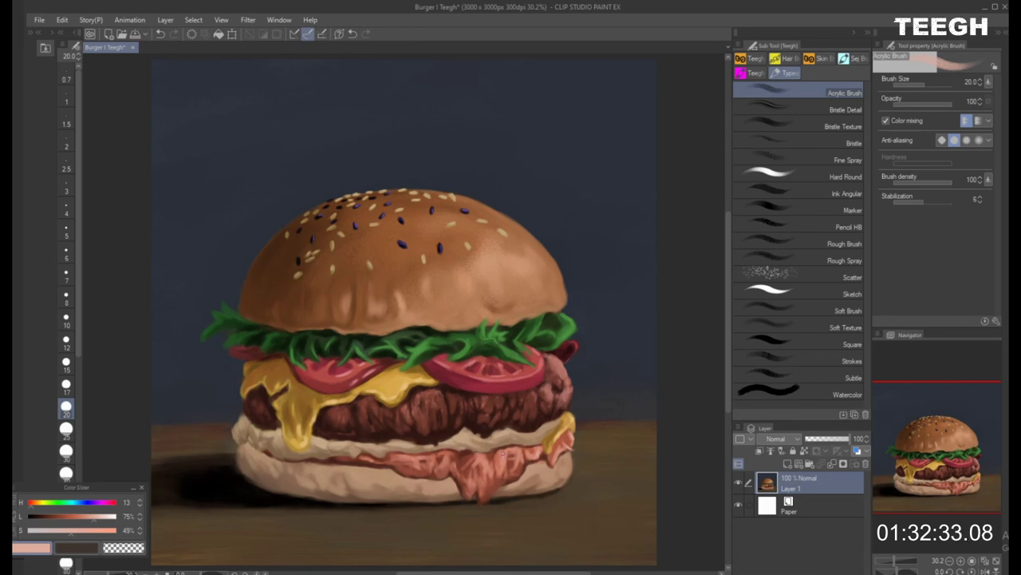
# Paint light pink highlights on the hanging middle part of the meat slice with the Acrylic Brush at size 30
pyautogui.press(']')
pyautogui.press(']')
pyautogui.press(']')
pyautogui.press(']')
pyautogui.press('[')
pyautogui.press('[')
pyautogui.press('[')
pyautogui.press('[')
pyautogui.press('[')
pyautogui.press('[')
pyautogui.press(']')
pyautogui.press(']')
pyautogui.press(']')
pyautogui.press(']')
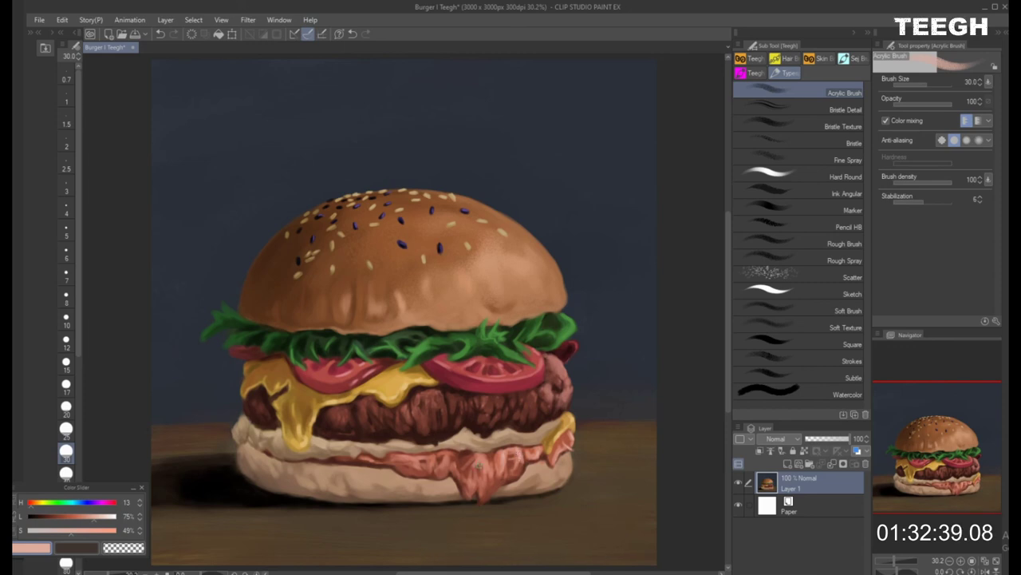
# Extend the light pink highlights along the meat slice's folds with brush sizes 40, 30, 20 and 25
pyautogui.press(']')
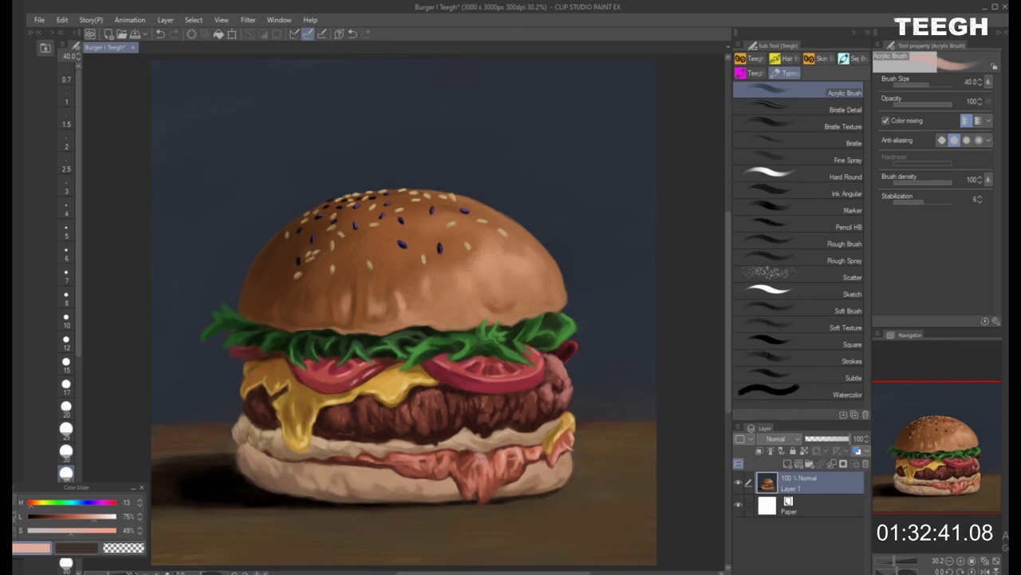
pyautogui.press('[')
pyautogui.press(']')
pyautogui.press('[')
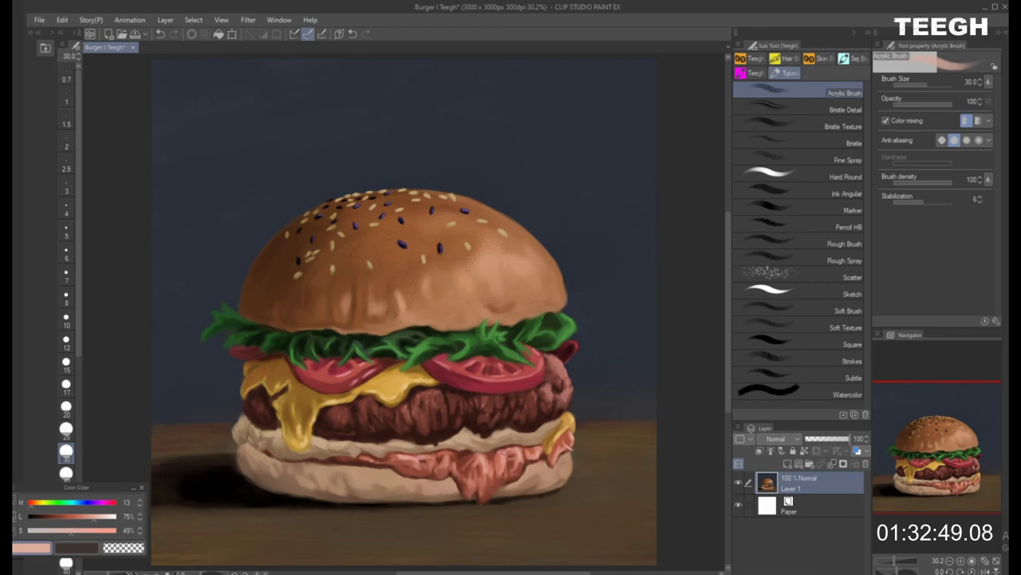
pyautogui.press('[')
pyautogui.press('[')
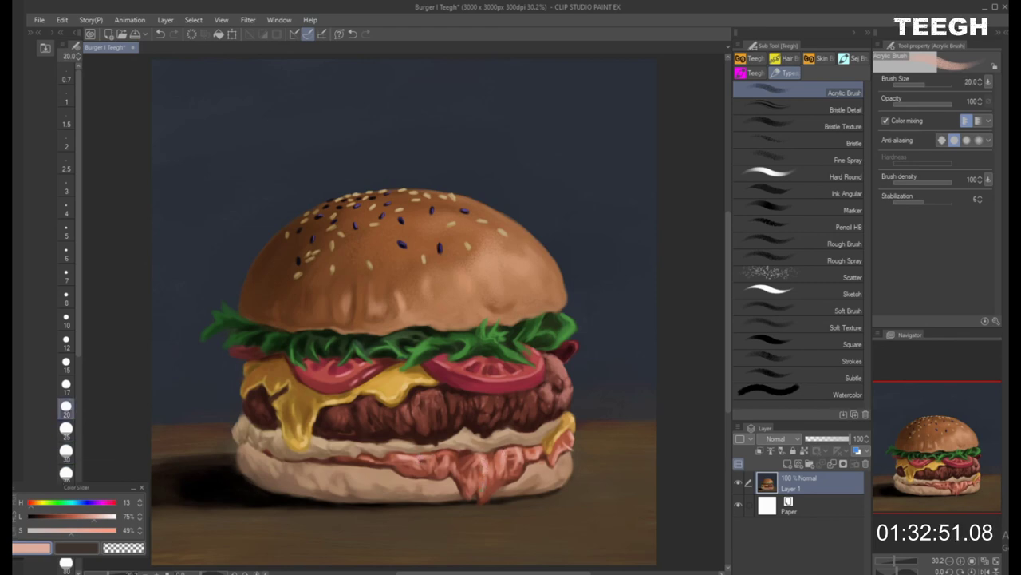
pyautogui.press(']')
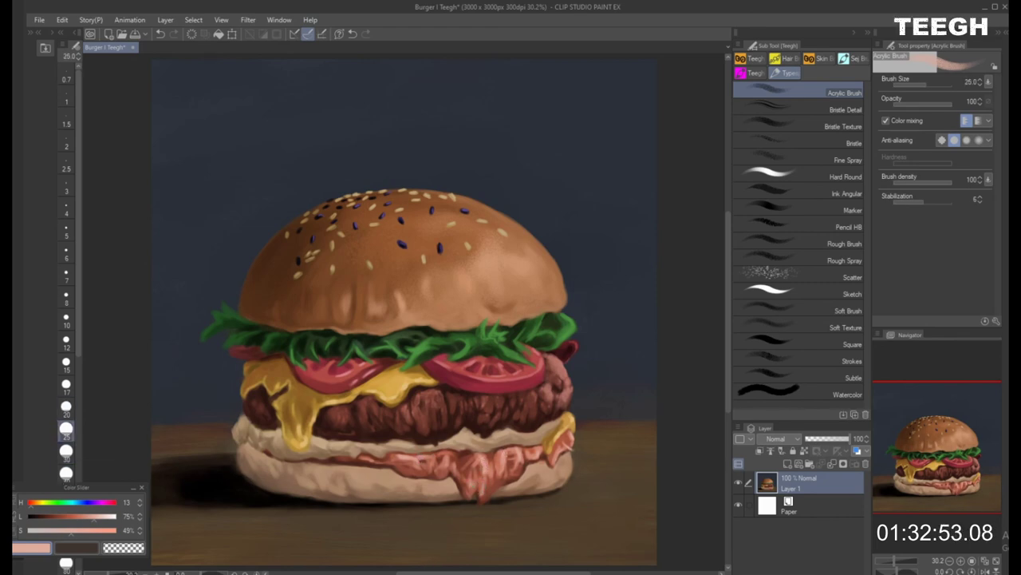
# Blend the meat slice's folds with sampled mid tones of H 13 at L 56% and L 67%, using brush sizes 30 and 40
pyautogui.keyDown('alt'); pyautogui.click(505, 467); pyautogui.keyUp('alt')
pyautogui.press(']')
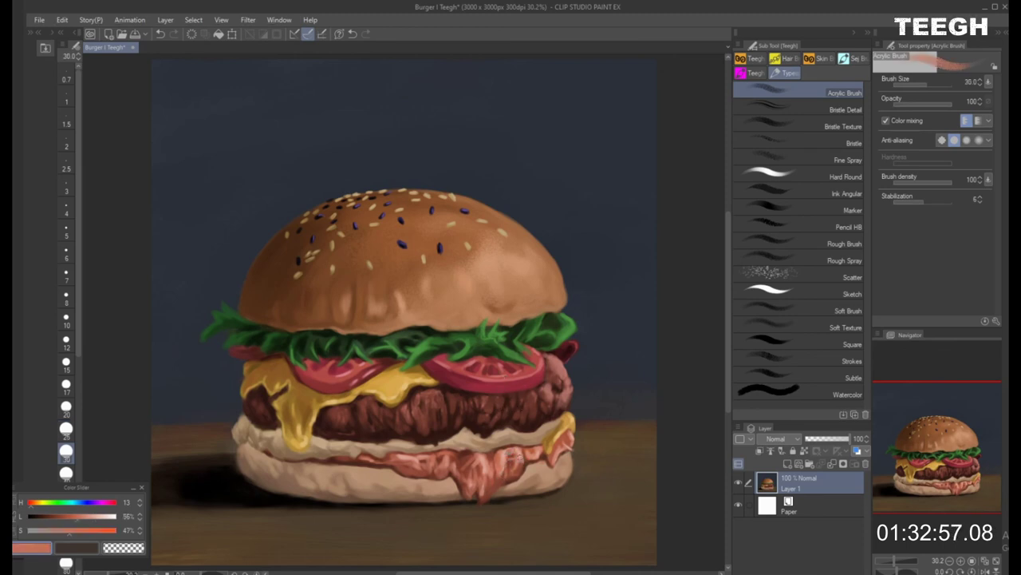
pyautogui.press('[')
pyautogui.press(']')
pyautogui.press('[')
pyautogui.press(']')
pyautogui.press(']')
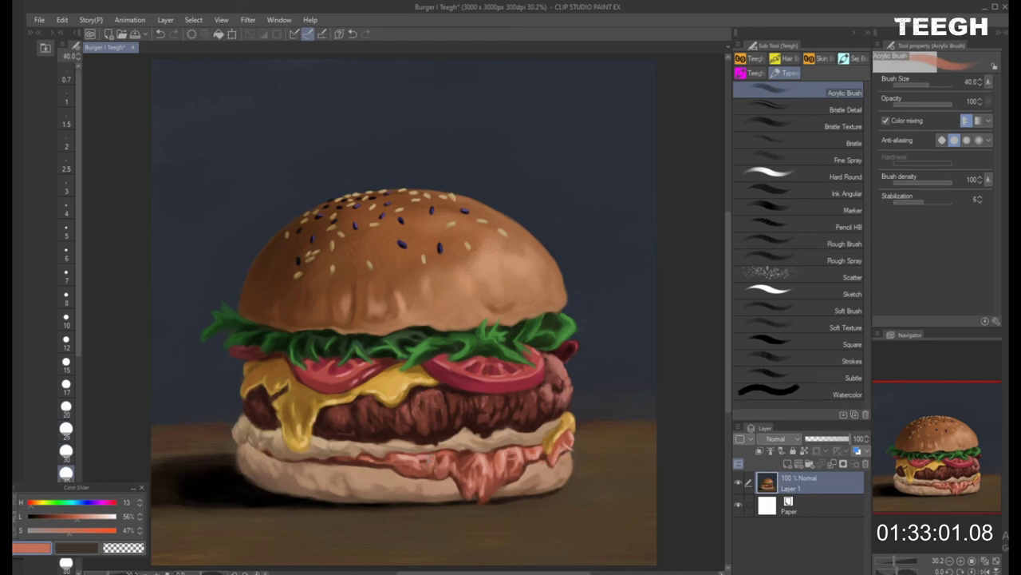
pyautogui.keyDown('alt'); pyautogui.click(431, 453); pyautogui.keyUp('alt')
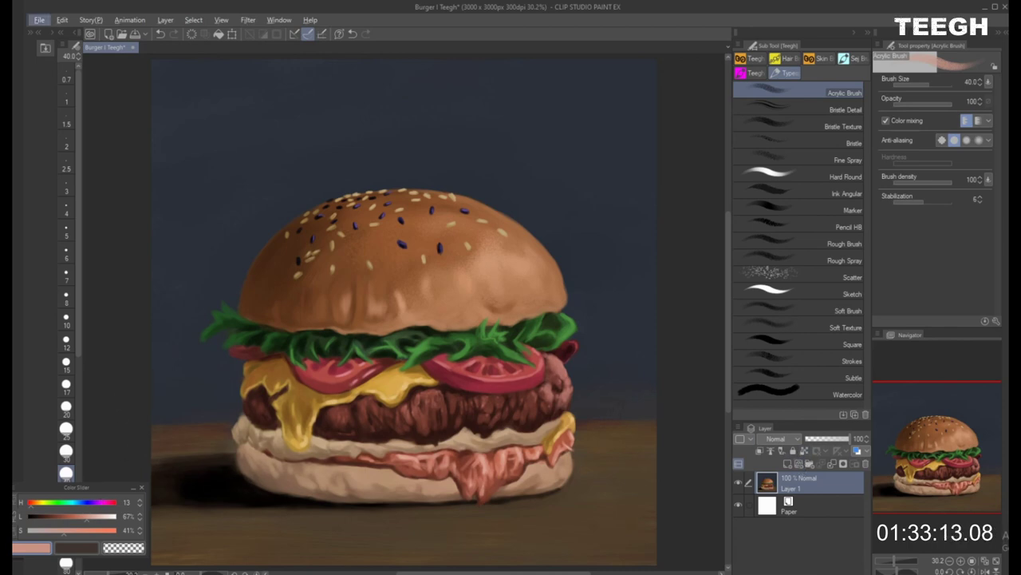
# Sample the lettuce green, lighten it to H 110, L 60%, S 39%, and highlight the lettuce's outer leaf edges at sizes 15 to 20
pyautogui.keyDown('alt'); pyautogui.click(572, 328); pyautogui.keyUp('alt')
pyautogui.click(83, 520)
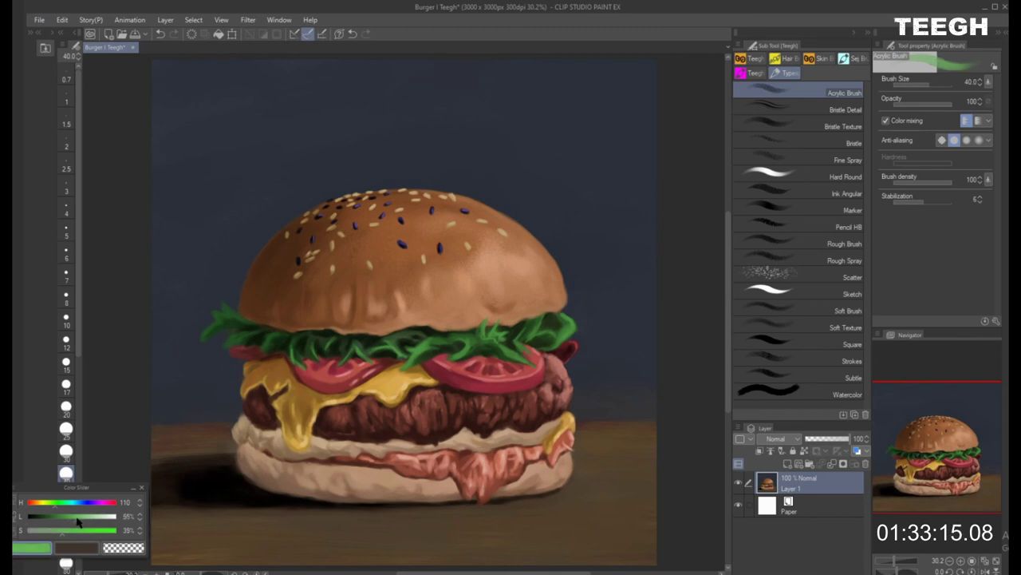
pyautogui.press('[')
pyautogui.press('[')
pyautogui.press('[')
pyautogui.press('[')
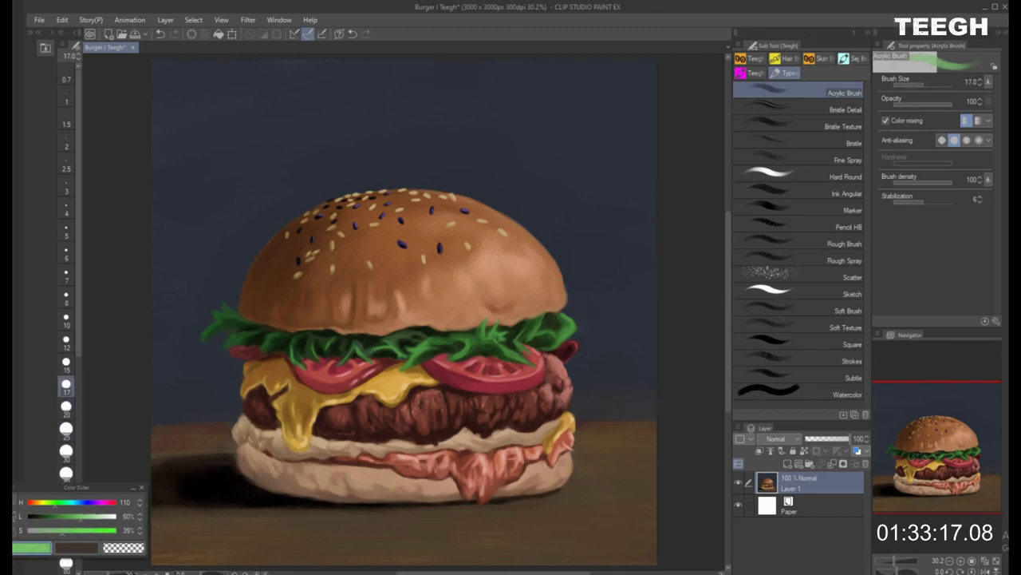
pyautogui.press(']')
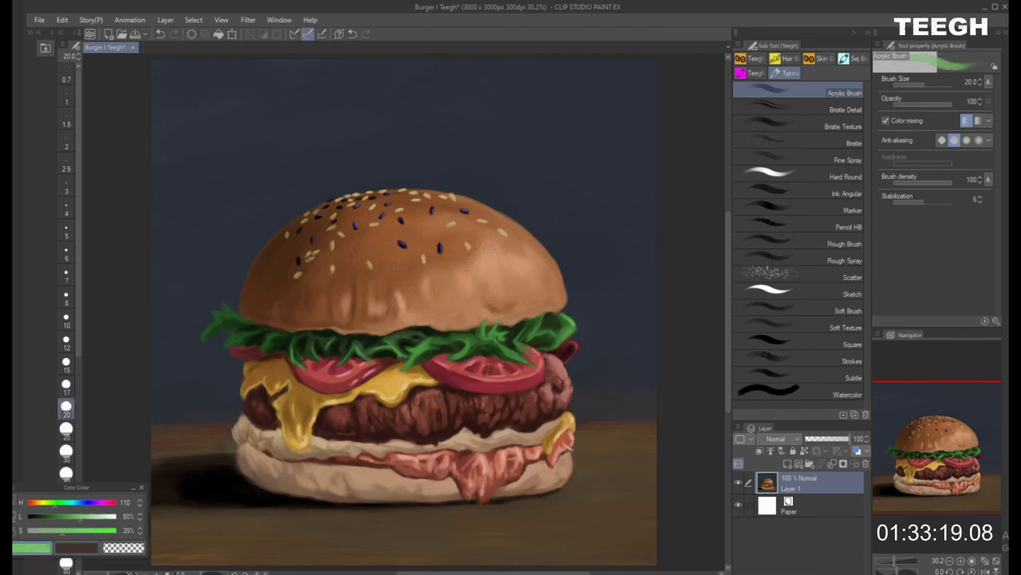
pyautogui.press('[')
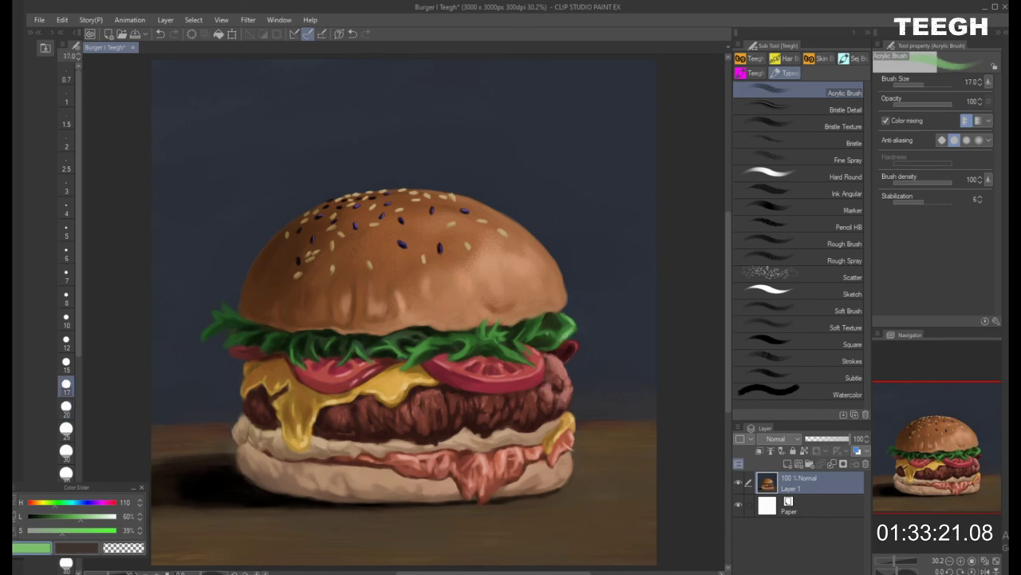
pyautogui.press(']')
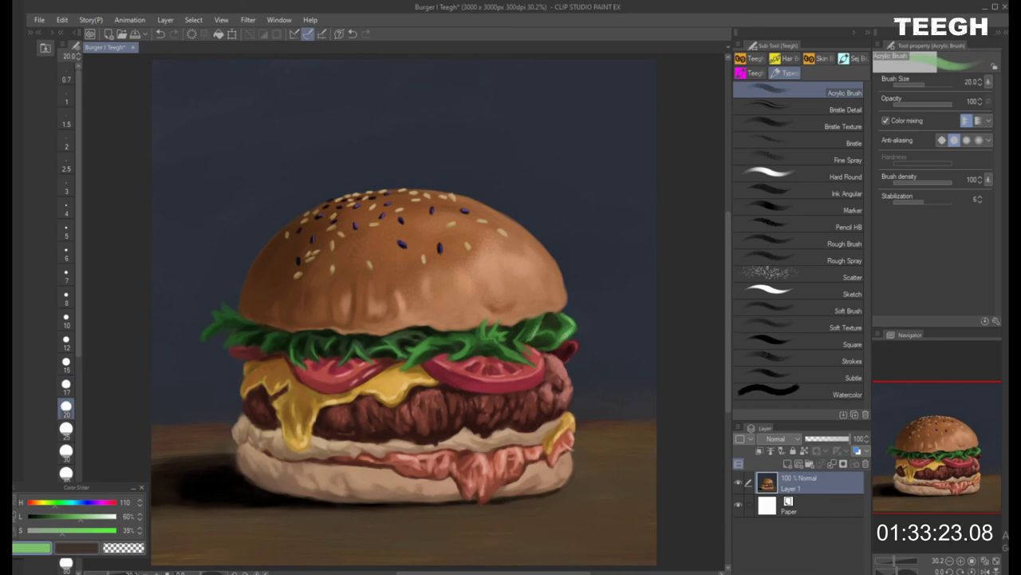
pyautogui.press('[')
pyautogui.press('[')
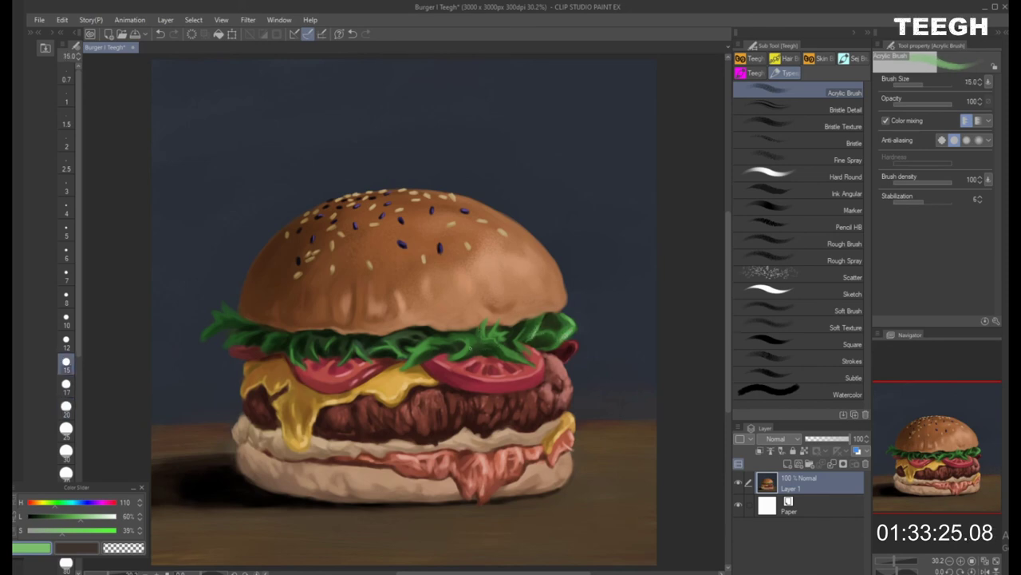
# Add light green highlights to the lettuce leaves above the tomatoes with brush sizes 20, 25 and 30
pyautogui.press(']')
pyautogui.press(']')
pyautogui.press(']')
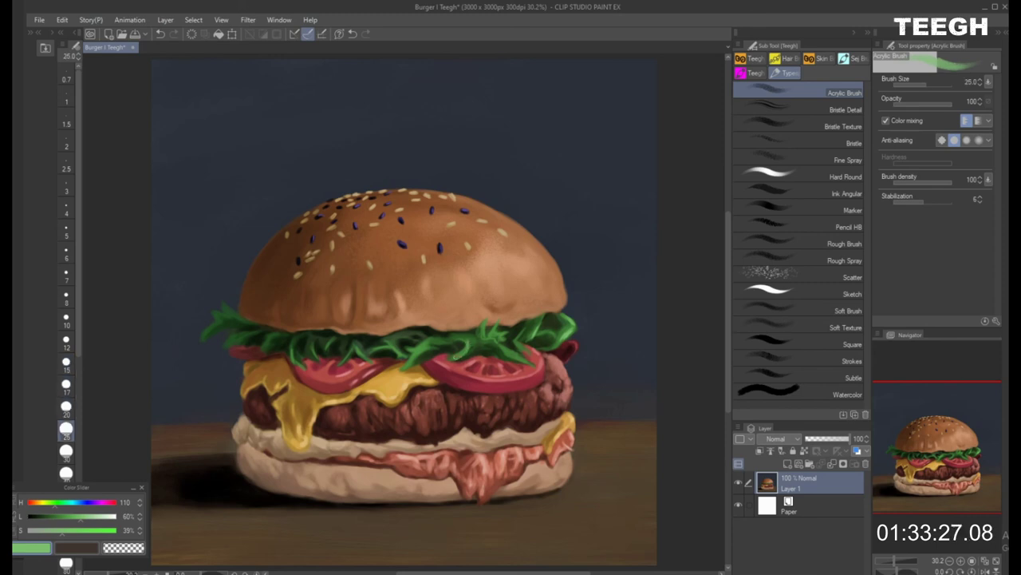
pyautogui.press('[')
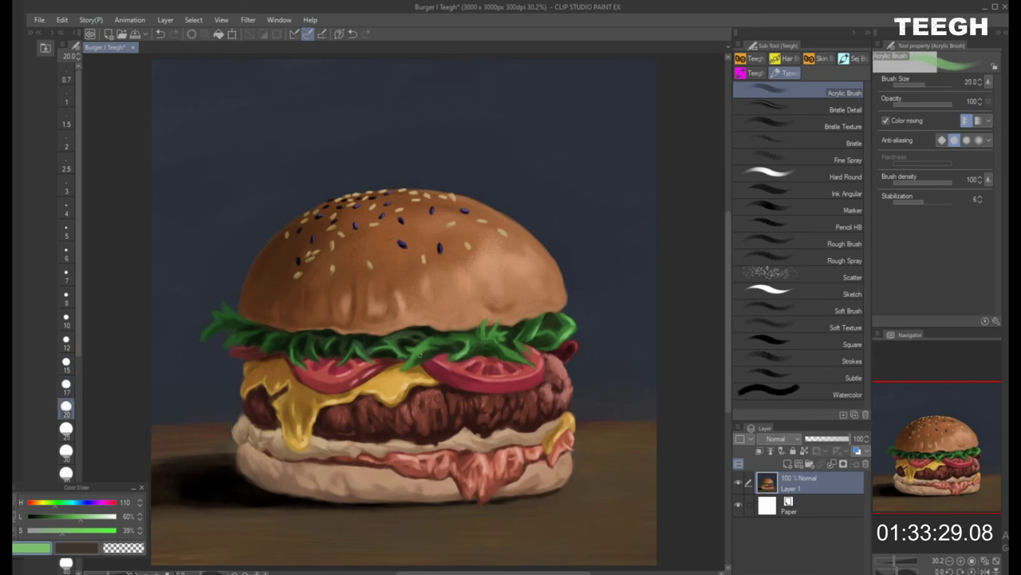
pyautogui.press(']')
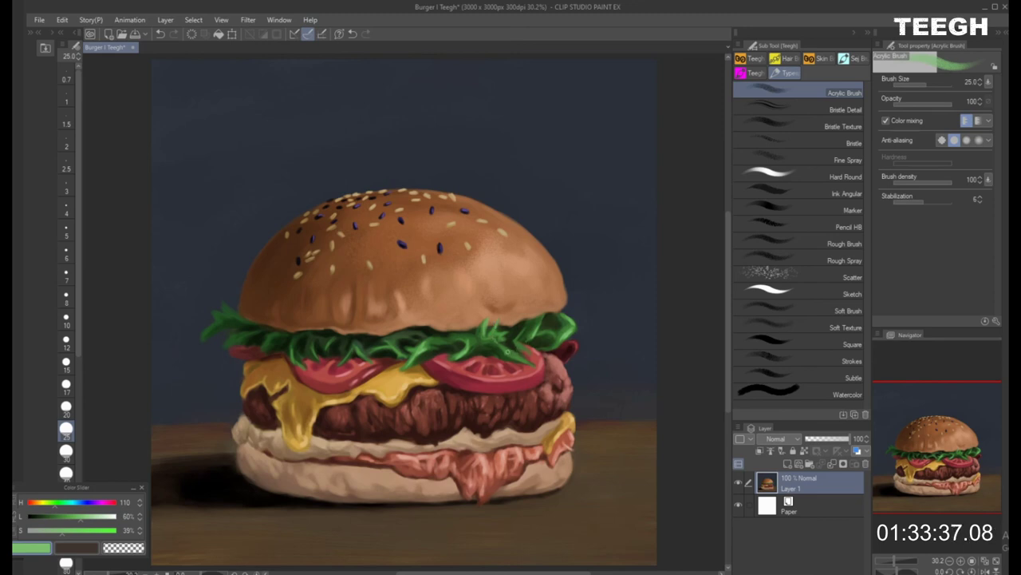
pyautogui.press(']')
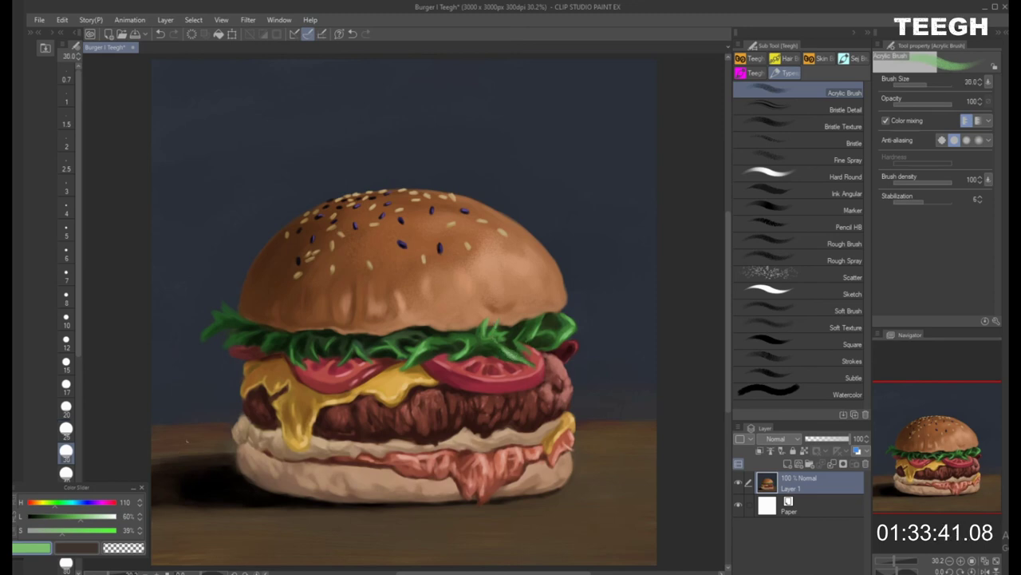
pyautogui.press('[')
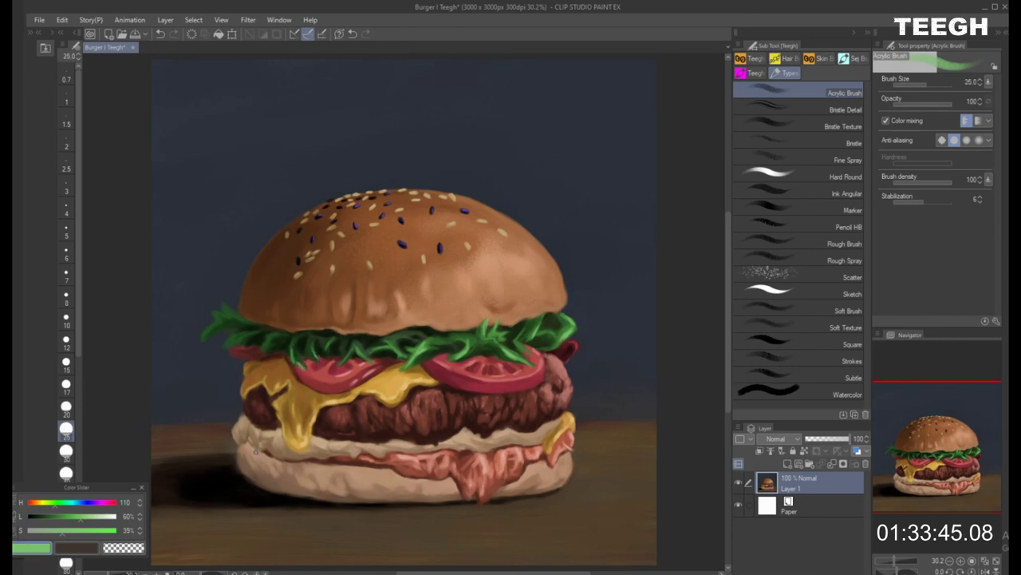
# Smooth the top bun's shaded outer edge with sampled brown at H 24, L 46%, S 40%, using brush sizes 80, 70 and 50
pyautogui.keyDown('alt'); pyautogui.click(555, 255); pyautogui.keyUp('alt')
pyautogui.press(']')
pyautogui.press(']')
pyautogui.press(']')
pyautogui.press(']')
pyautogui.press(']')
pyautogui.press(']')
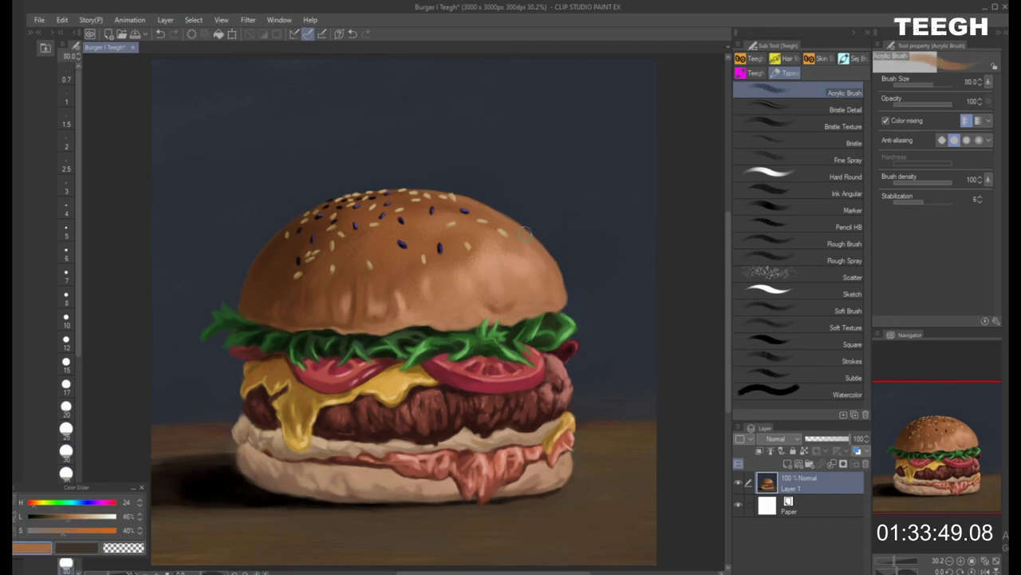
pyautogui.press('[')
pyautogui.press('[')
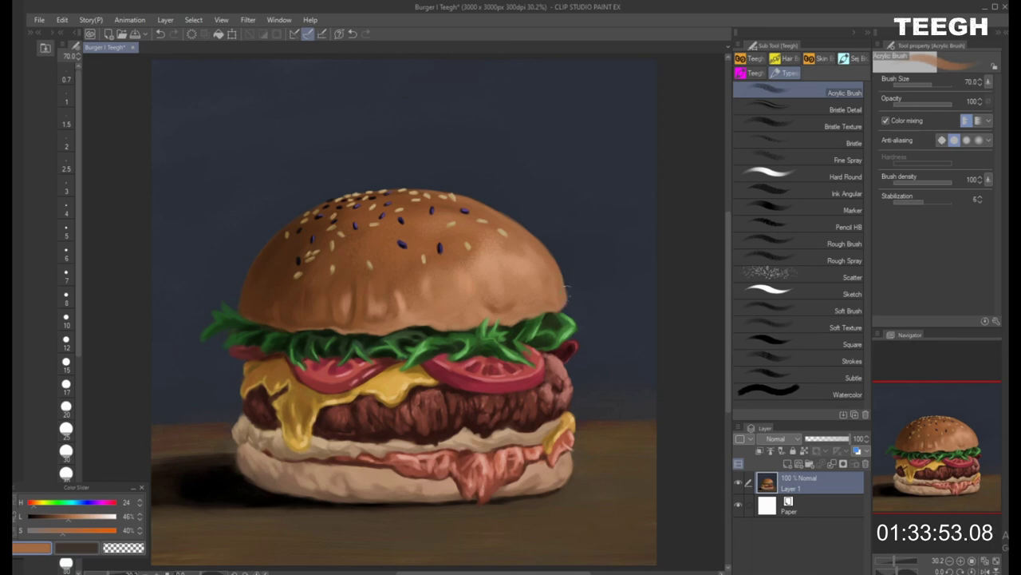
pyautogui.keyDown('alt'); pyautogui.click(566, 297); pyautogui.keyUp('alt')
pyautogui.press('[')
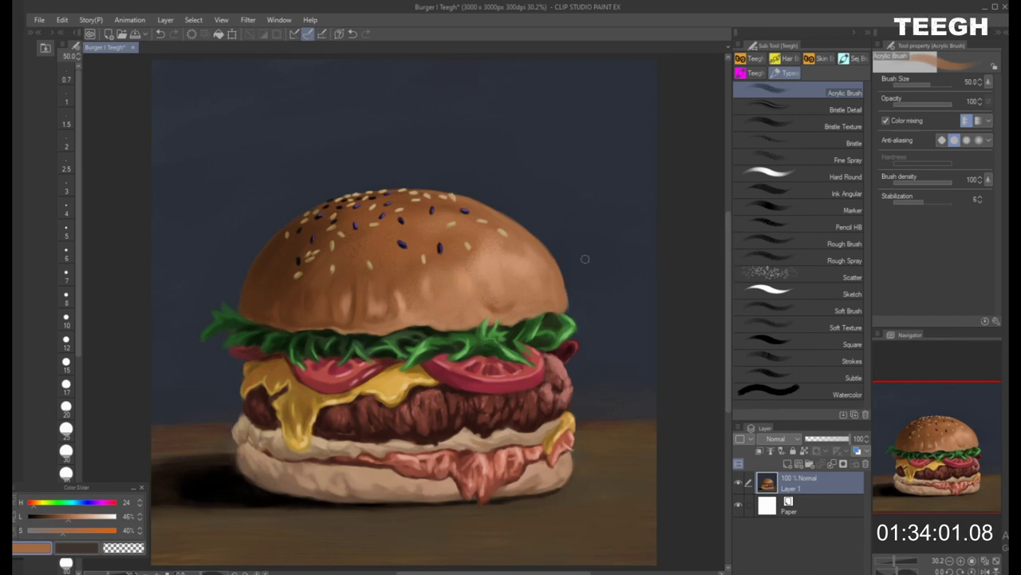
# Refine the lettuce leaves with sampled dark green at L 17% and lighter green at H 112, L 46%, S 33%, using brush sizes 17 to 25
pyautogui.keyDown('alt'); pyautogui.click(565, 318); pyautogui.keyUp('alt')
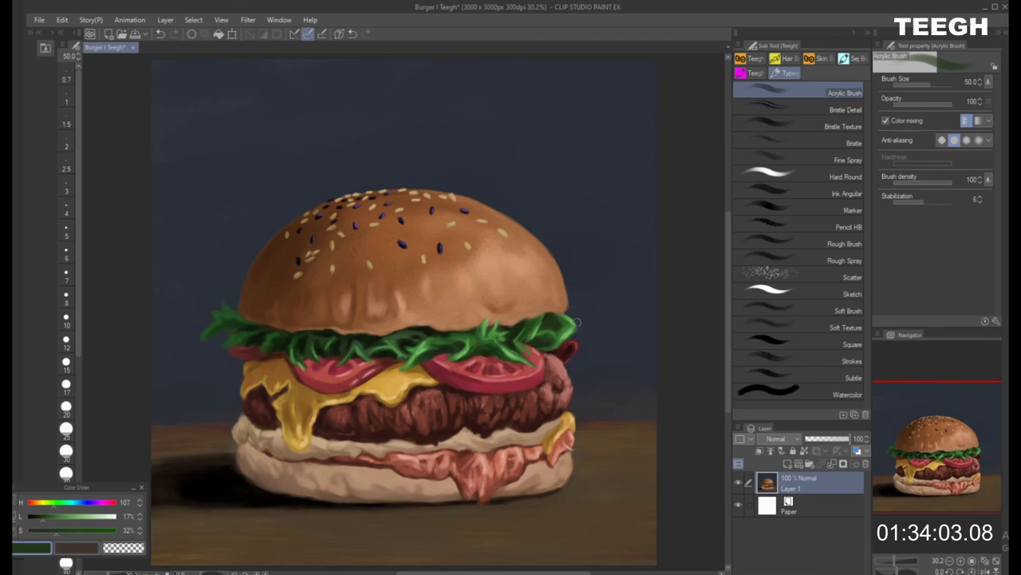
pyautogui.press('[')
pyautogui.press('[')
pyautogui.keyDown('alt'); pyautogui.click(557, 332); pyautogui.keyUp('alt')
pyautogui.press('[')
pyautogui.press('[')
pyautogui.press('[')
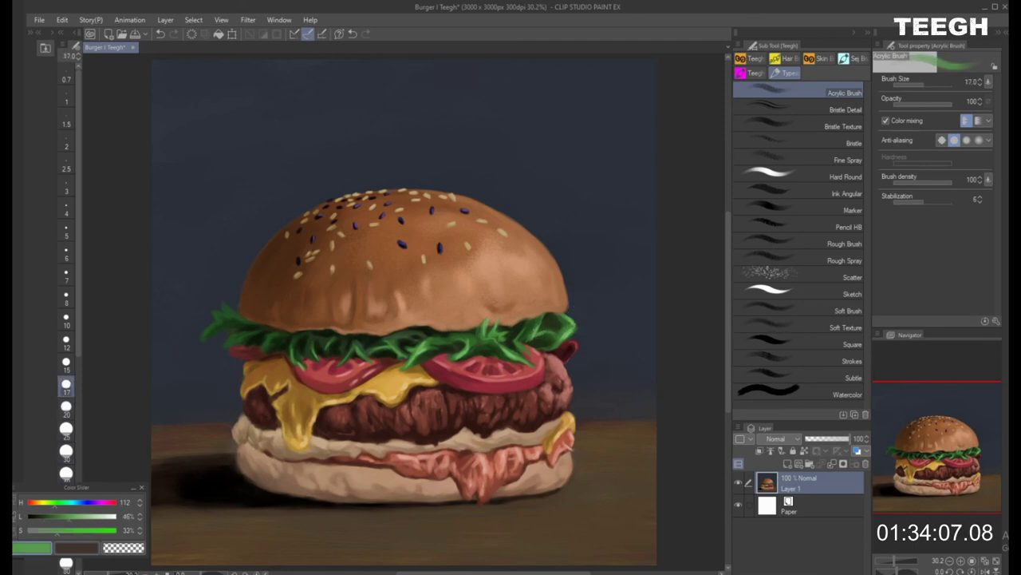
pyautogui.press(']')
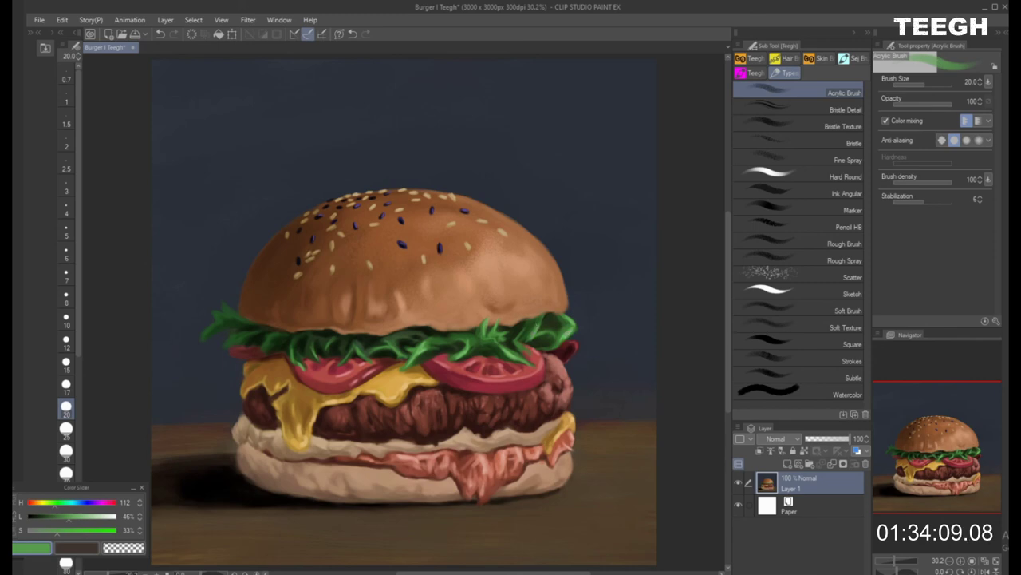
pyautogui.press(']')
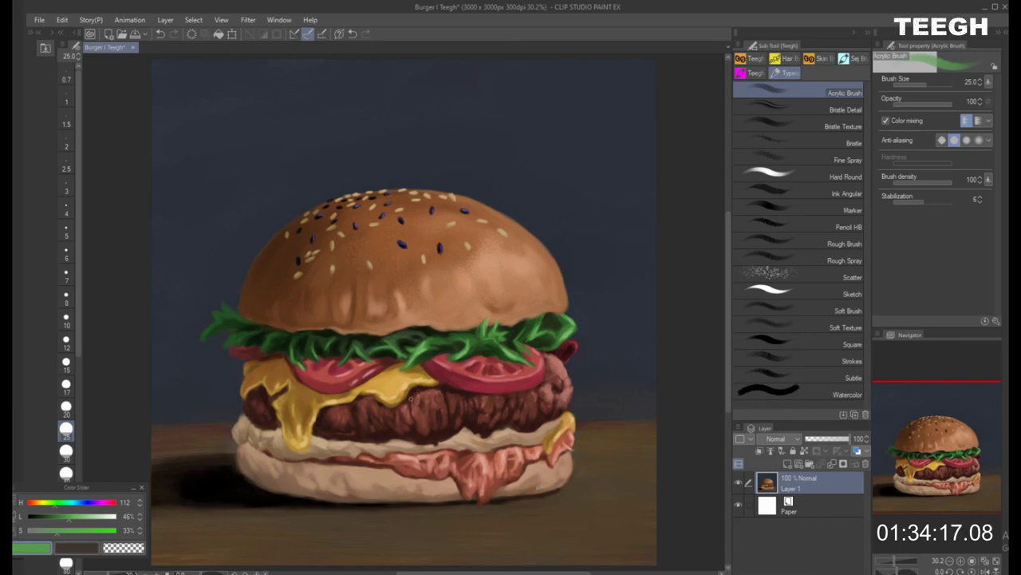
# Touch up the melted cheese with its sampled yellow at H 39, L 67%, S 64%, using brush sizes 30 and 40
pyautogui.keyDown('alt'); pyautogui.click(308, 434); pyautogui.keyUp('alt')
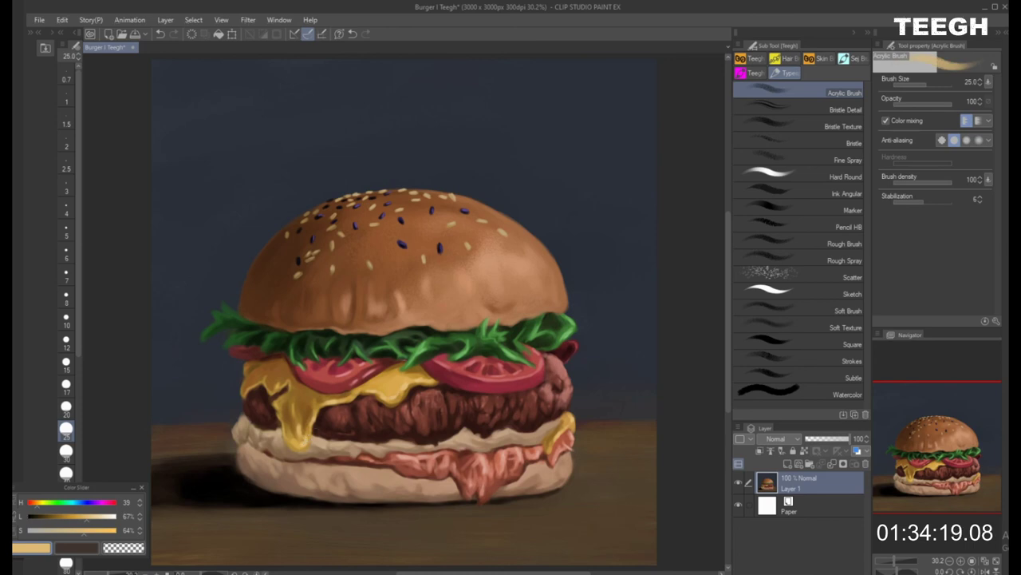
pyautogui.press(']')
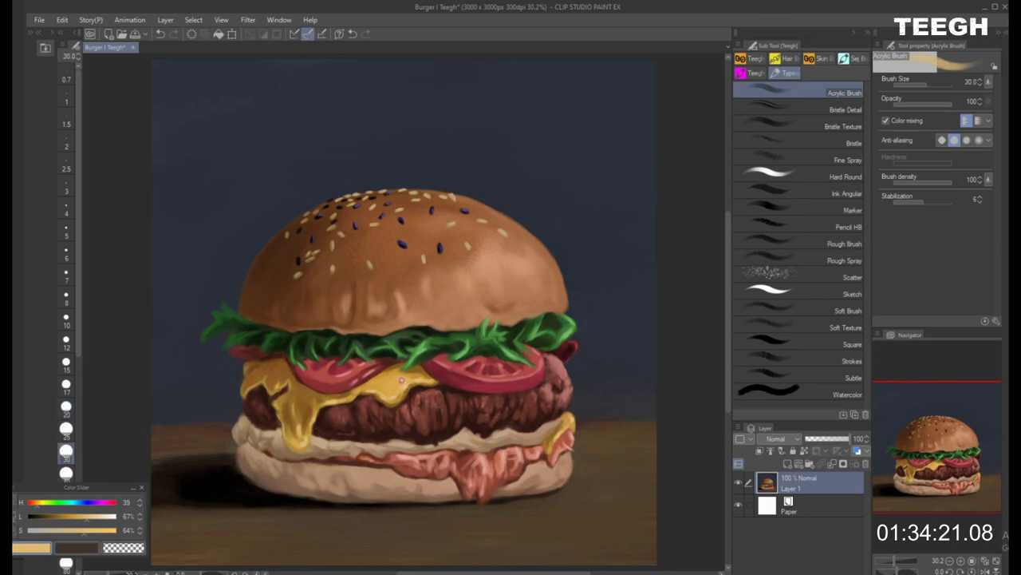
pyautogui.press(']')
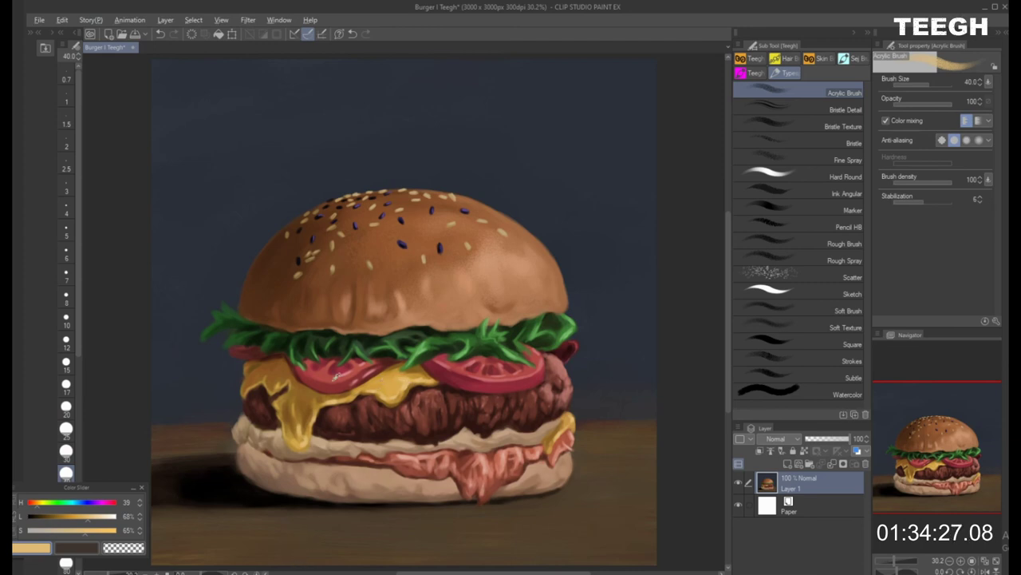
# Refine the tomato slices with sampled dark red at L 36% and pink at H 357, L 58%, S 45%, using brush sizes 50 and 25
pyautogui.keyDown('alt'); pyautogui.click(366, 371); pyautogui.keyUp('alt')
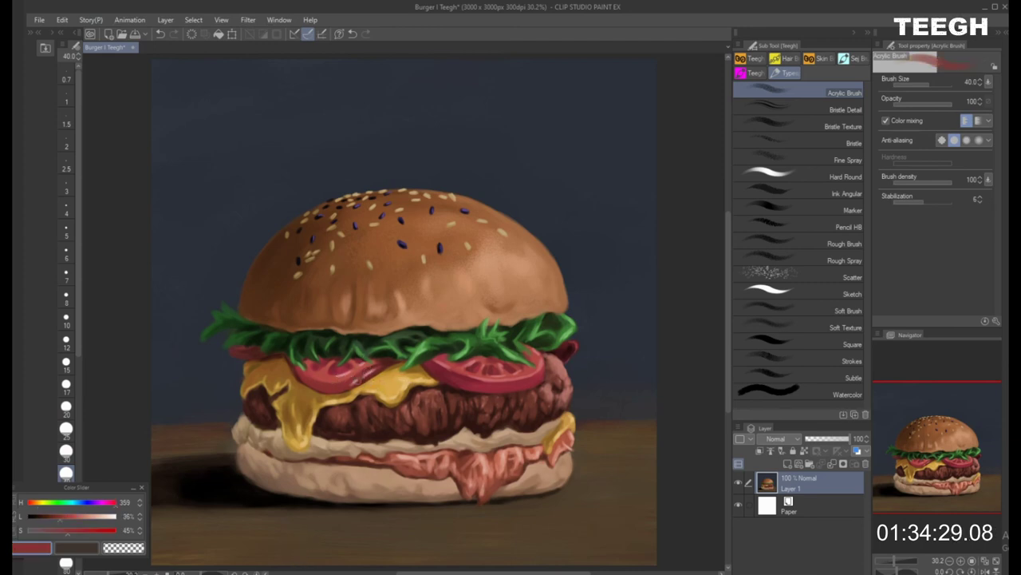
pyautogui.press(']')
pyautogui.keyDown('alt'); pyautogui.click(495, 375); pyautogui.keyUp('alt')
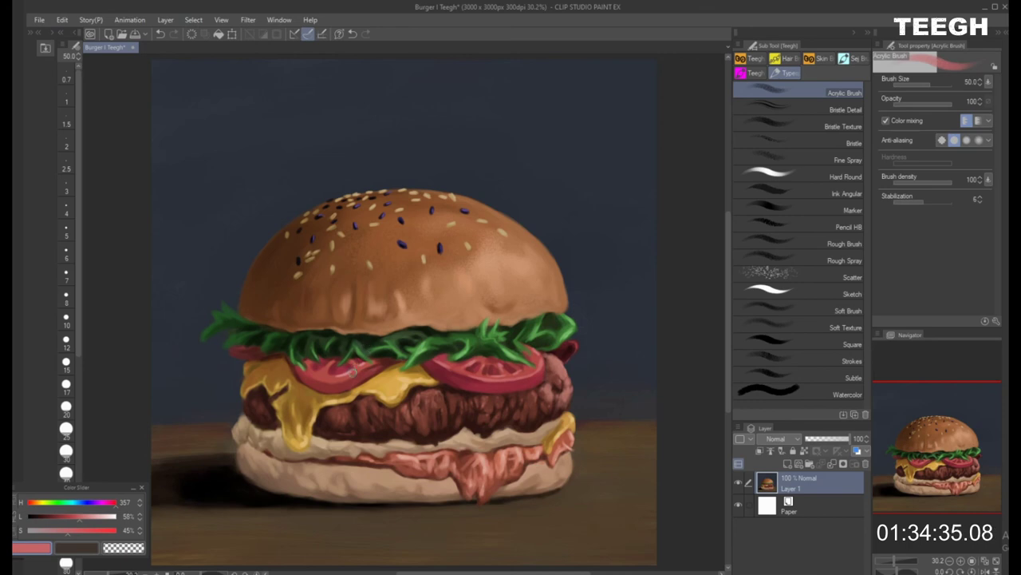
pyautogui.click(66, 429)
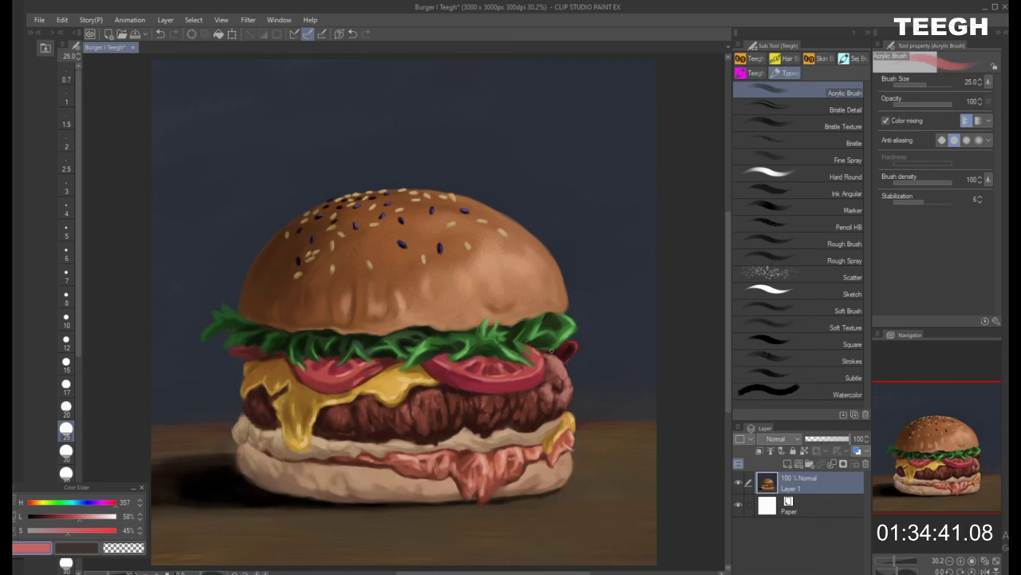
# Lighten the sampled tomato pink to H 359, L 67%, S 44% and highlight the tomato slices at brush sizes 25 and 17
pyautogui.keyDown('alt'); pyautogui.click(495, 377); pyautogui.keyUp('alt')
pyautogui.moveTo(78, 523); pyautogui.dragTo(84, 524)
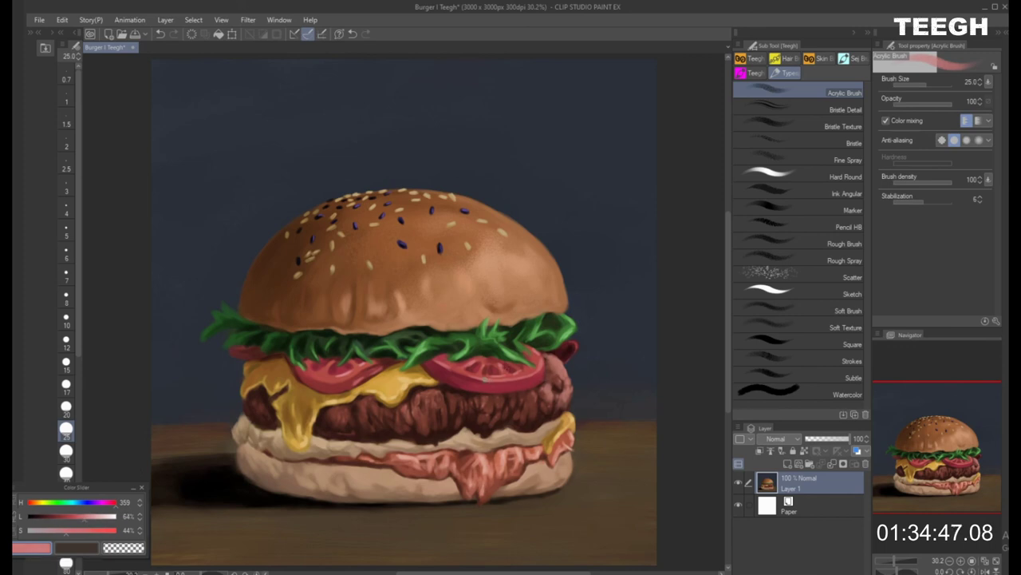
pyautogui.moveTo(84, 523); pyautogui.dragTo(87, 524)
pyautogui.press('[')
pyautogui.press('[')
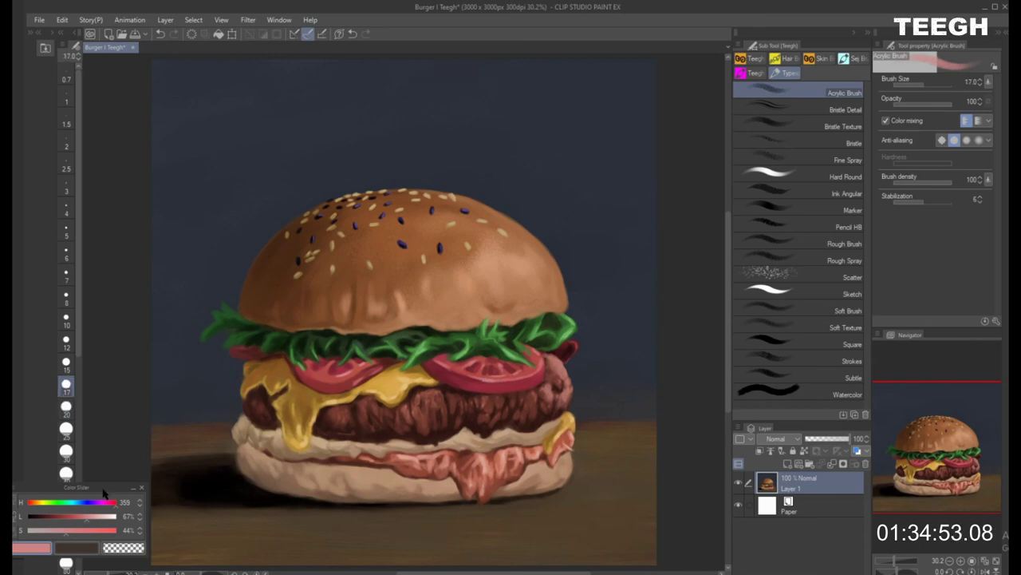
# Add fine light pink highlights to the tomato slices with brush sizes 12 to 17, and close the Color Slider palette
pyautogui.moveTo(105, 487); pyautogui.dragTo(159, 330)
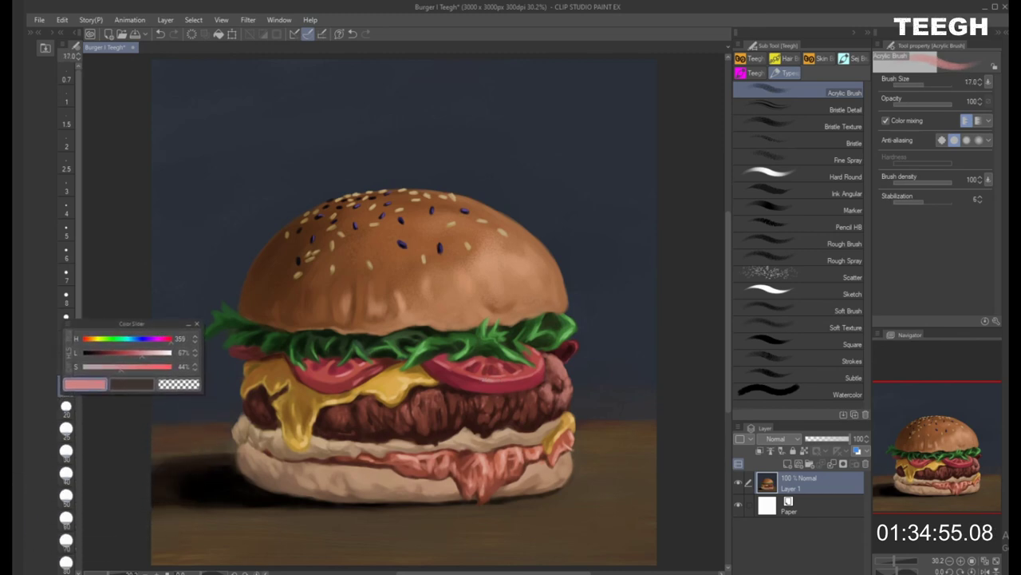
pyautogui.press('[')
pyautogui.press('[')
pyautogui.press(']')
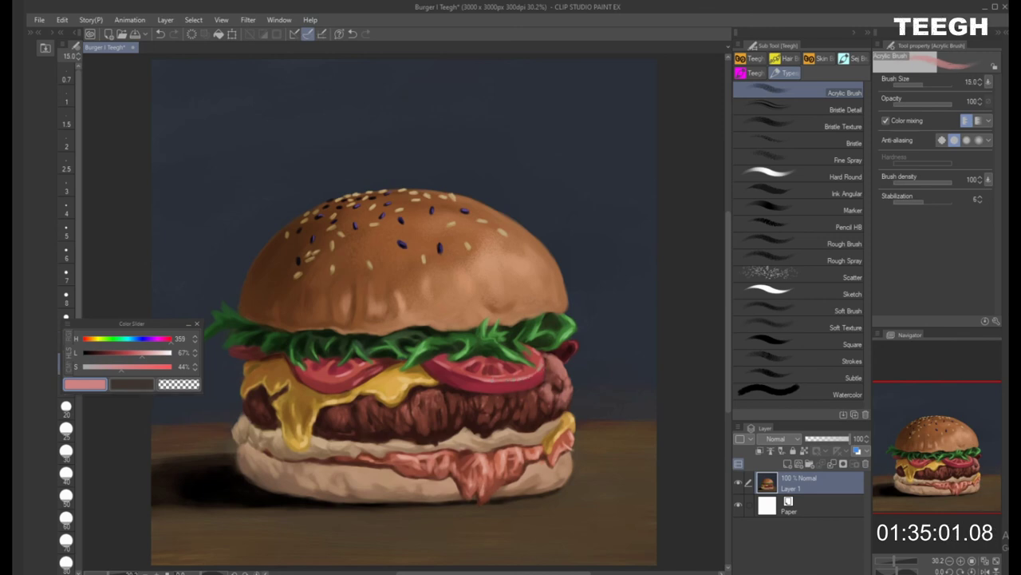
pyautogui.press(']')
pyautogui.press('[')
pyautogui.press('[')
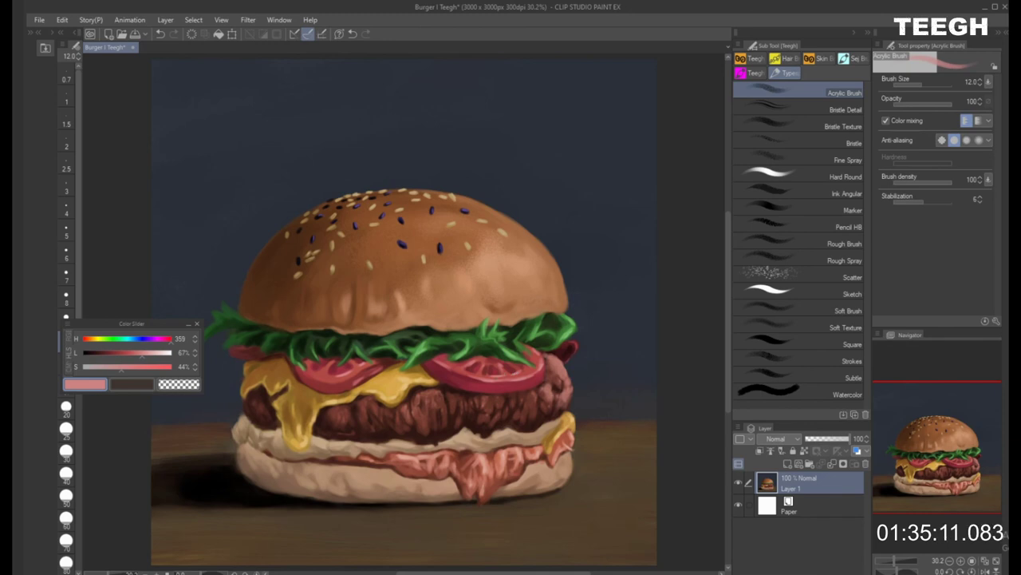
pyautogui.moveTo(146, 325); pyautogui.dragTo(93, 398)
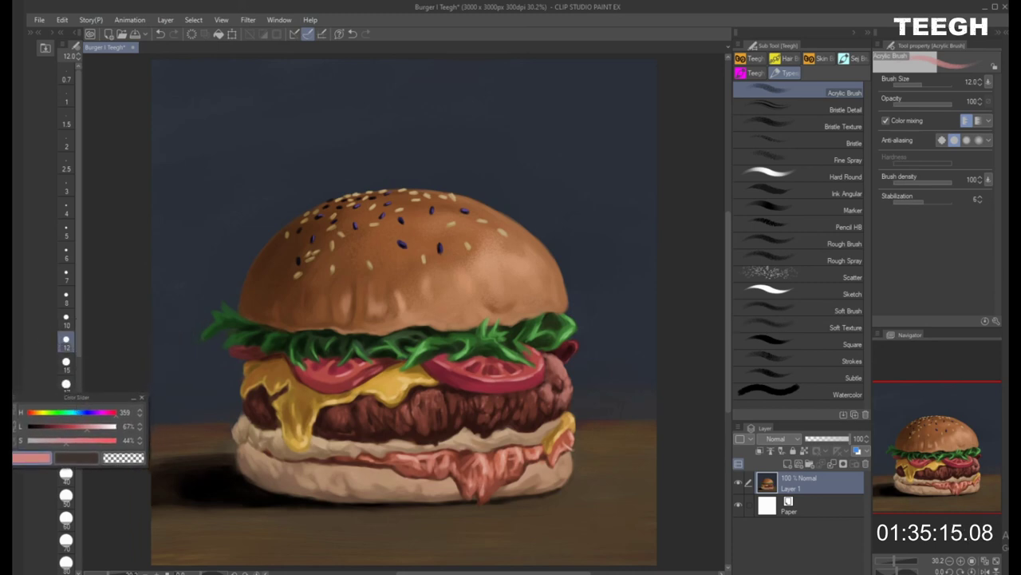
pyautogui.click(142, 398)
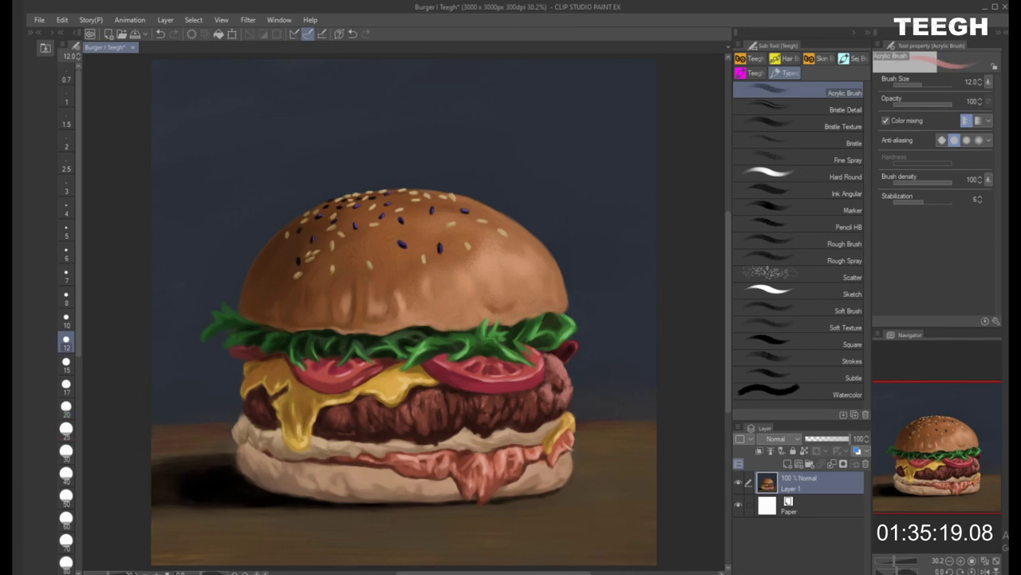